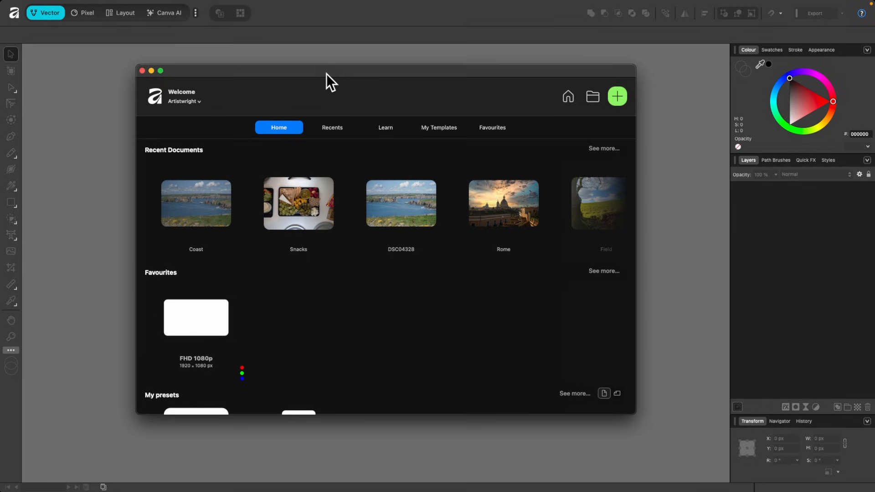
# - Switch to the Pixel workspace and shift the Welcome window slightly
pyautogui.moveTo(326, 74)
pyautogui.mouseDown()
pyautogui.moveTo(332, 80)
pyautogui.moveTo(327, 72)
pyautogui.mouseUp()
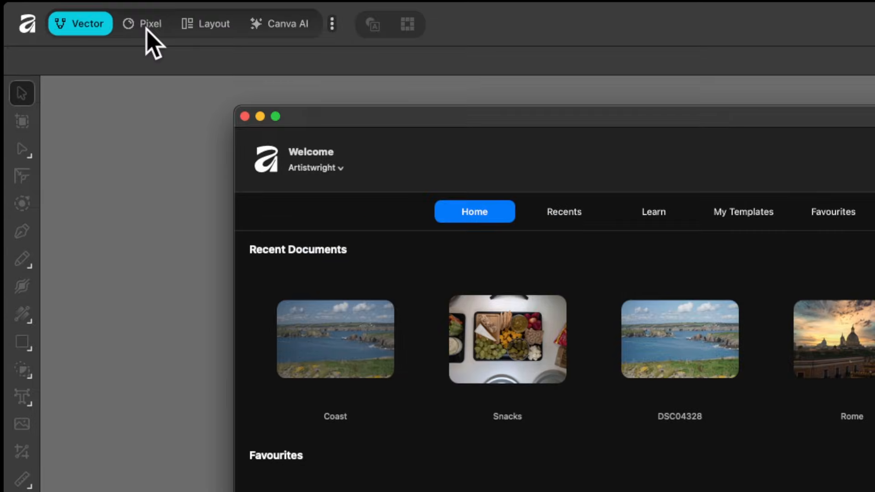
pyautogui.click(84, 15)
pyautogui.moveTo(447, 115)
pyautogui.mouseDown()
pyautogui.moveTo(428, 114)
pyautogui.moveTo(437, 114)
pyautogui.mouseUp()
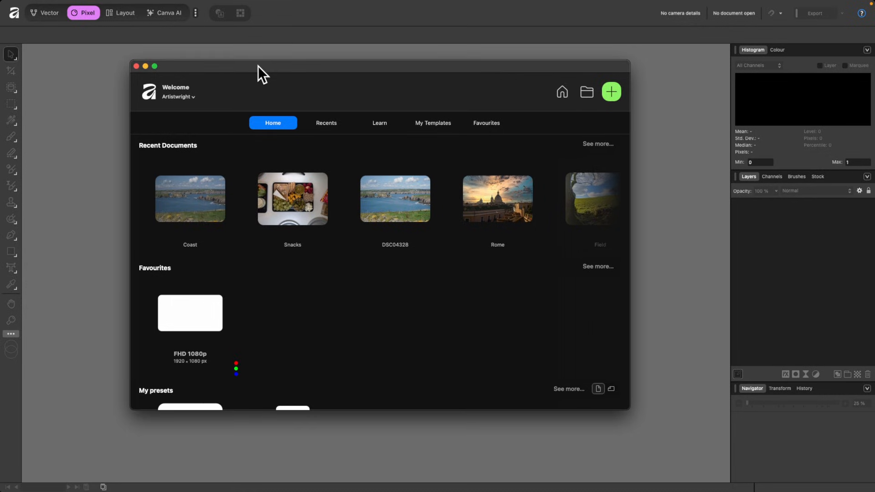
pyautogui.moveTo(258, 66)
pyautogui.mouseDown()
pyautogui.moveTo(280, 73)
pyautogui.moveTo(263, 79)
pyautogui.mouseUp()
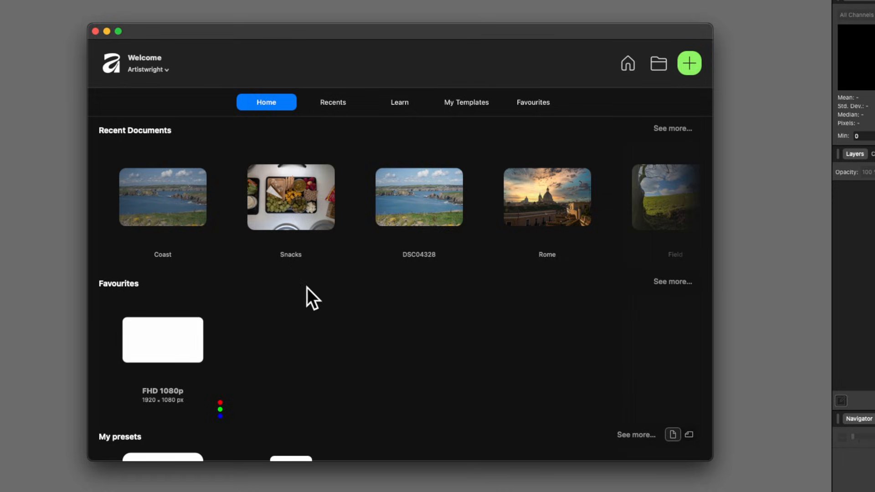
# - Examine the Welcome window's Home, Recents, Learn, My Templates and Favourites pages, including the presets and tutorials on Home
pyautogui.scroll(-5, 306, 322)
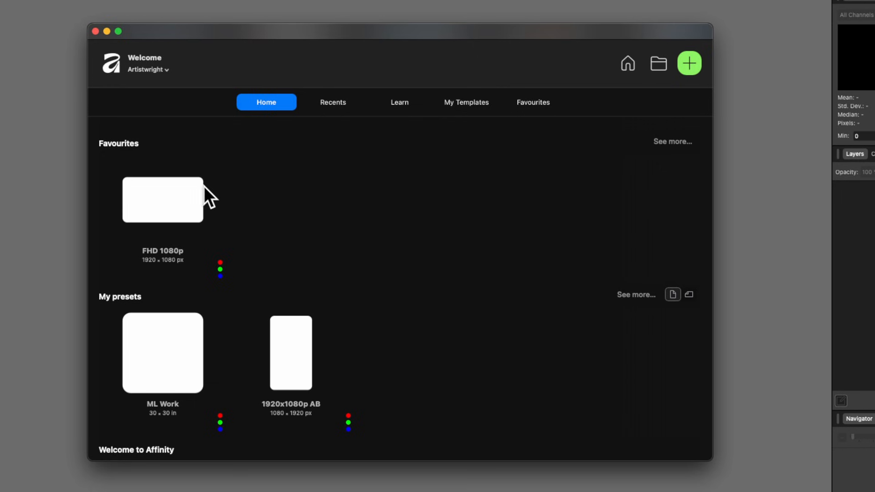
pyautogui.scroll(-4, 160, 207)
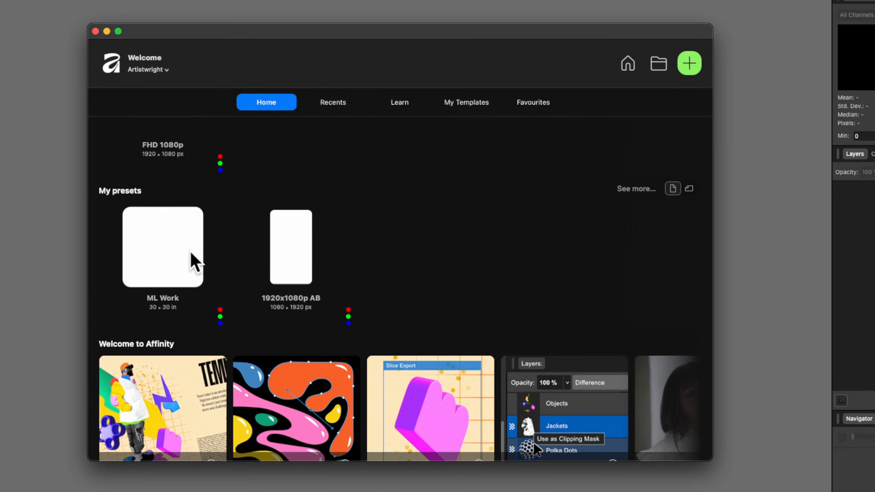
pyautogui.scroll(-1, 353, 258)
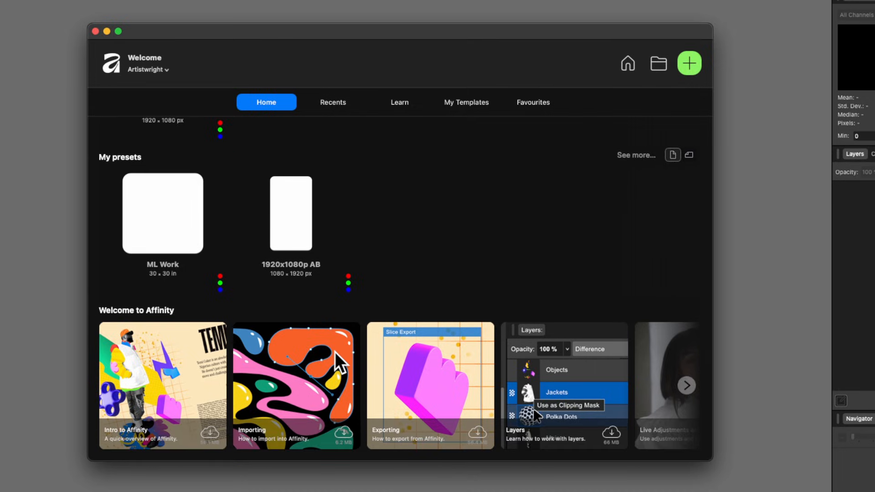
pyautogui.click(331, 104)
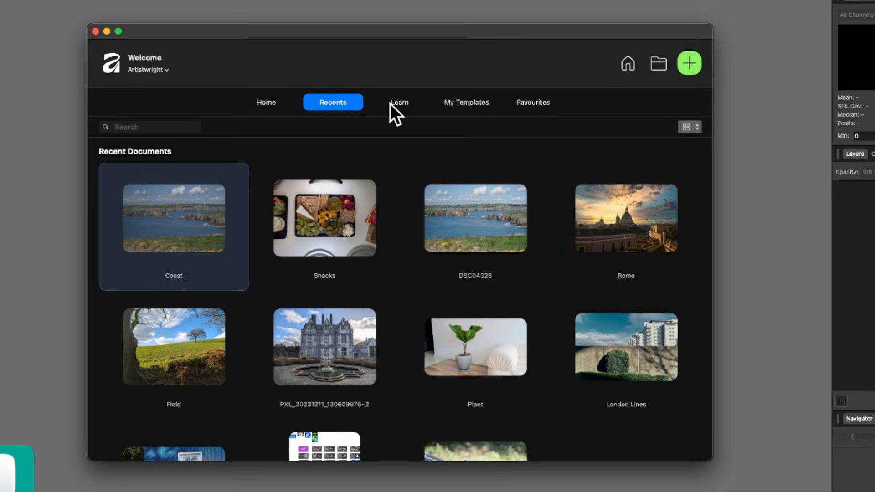
pyautogui.click(397, 103)
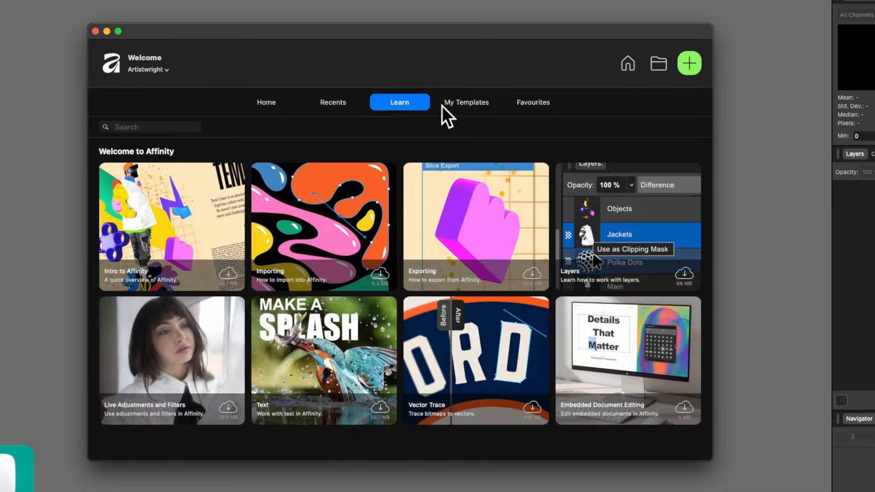
pyautogui.click(458, 102)
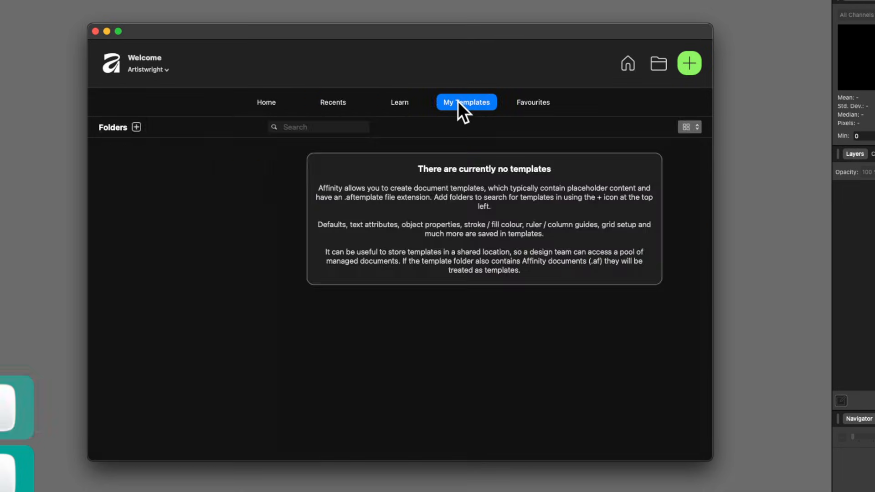
pyautogui.click(518, 102)
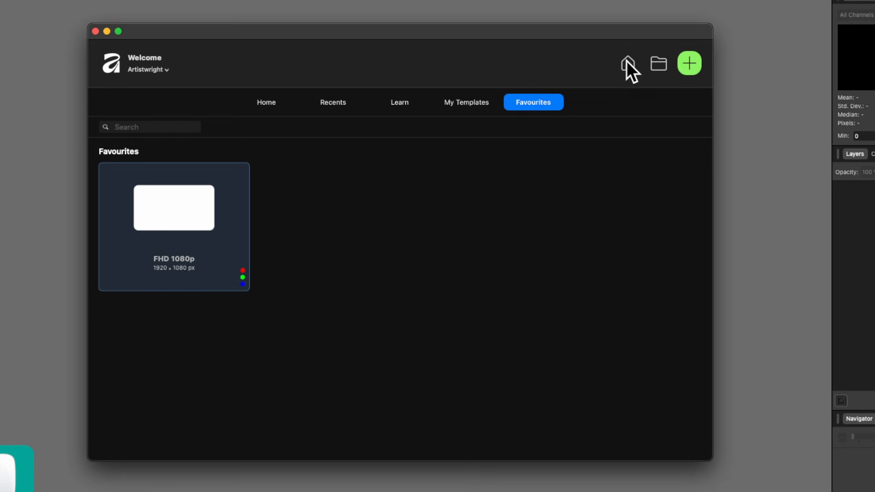
pyautogui.click(267, 102)
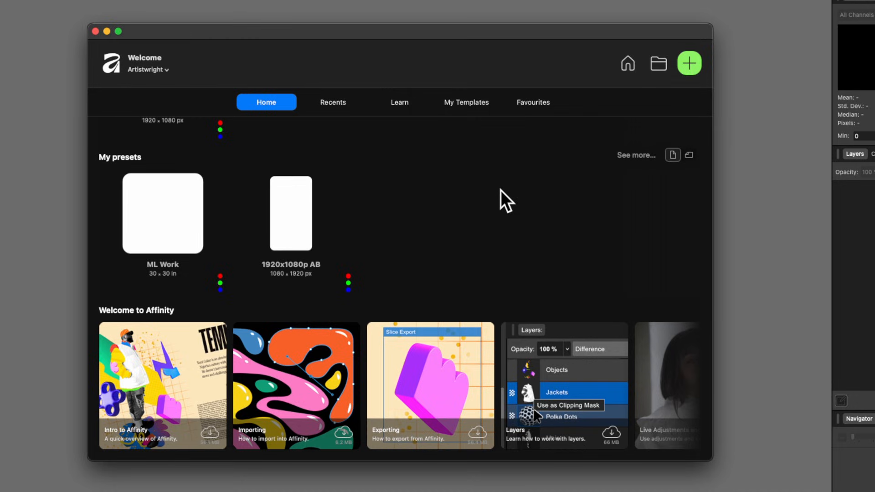
# - Open the photo Snacks.jpg from the Photo For Tut folder
pyautogui.click(659, 62)
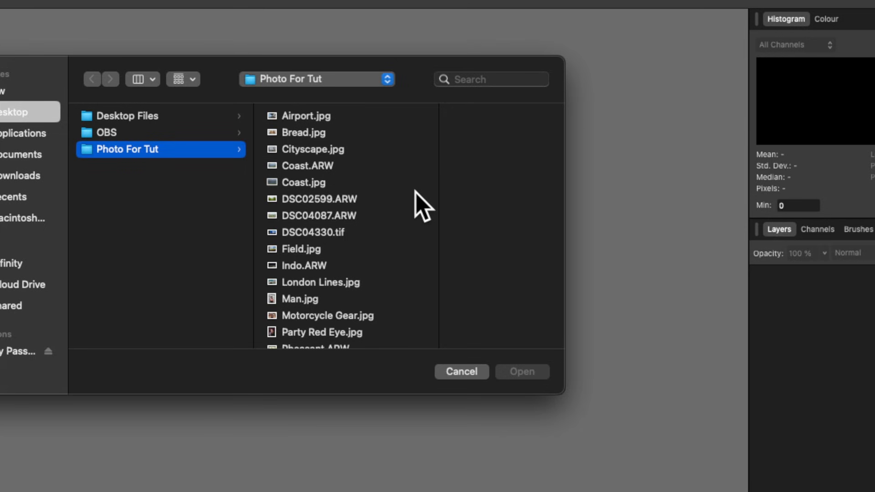
pyautogui.scroll(-5, 358, 249)
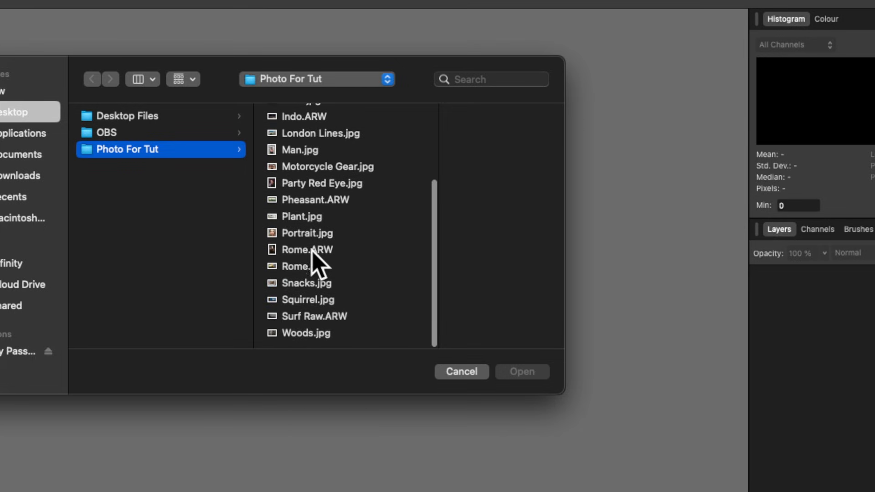
pyautogui.click(311, 281)
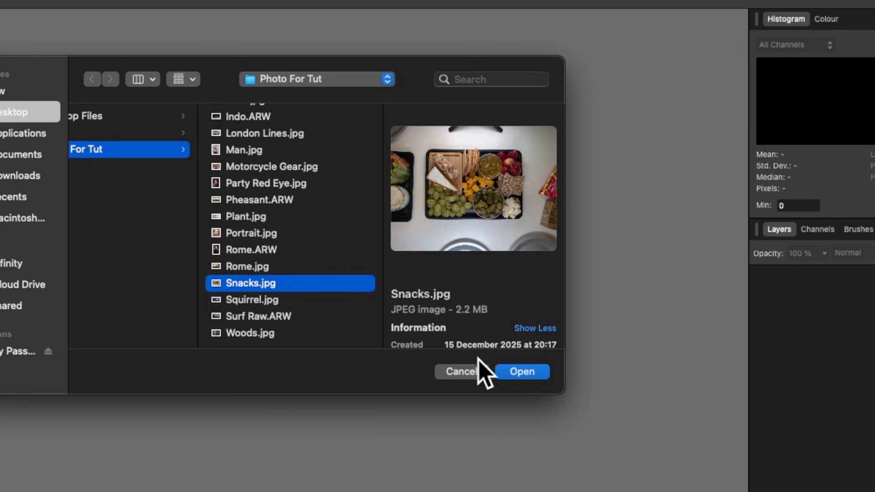
pyautogui.click(511, 367)
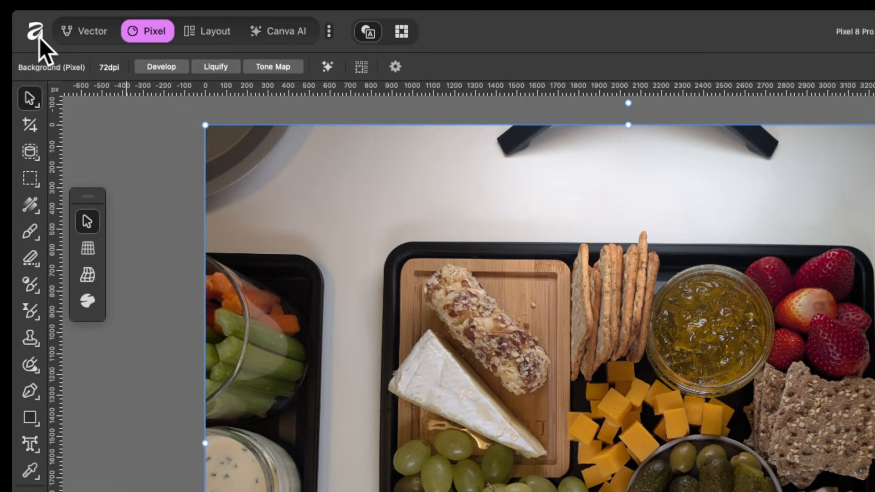
# - Begin setting up a new document with the FHD 1080p preset from Video and Web in landscape orientation
pyautogui.click(39, 40)
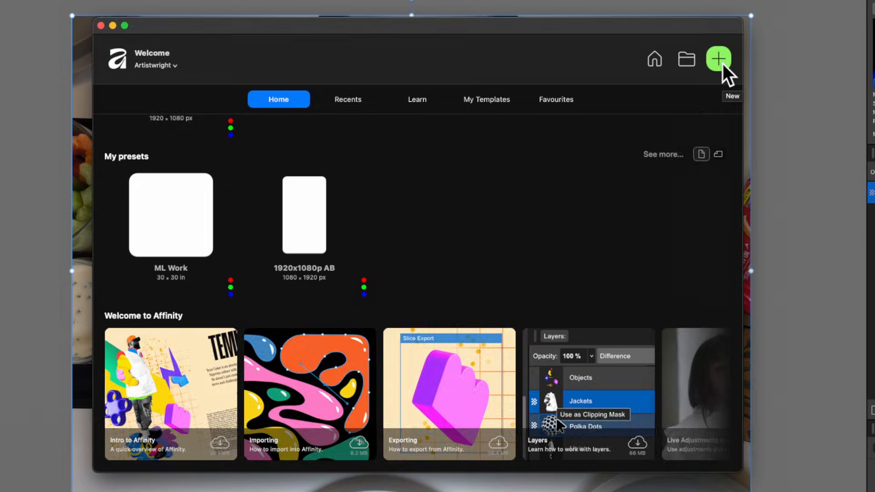
pyautogui.click(720, 60)
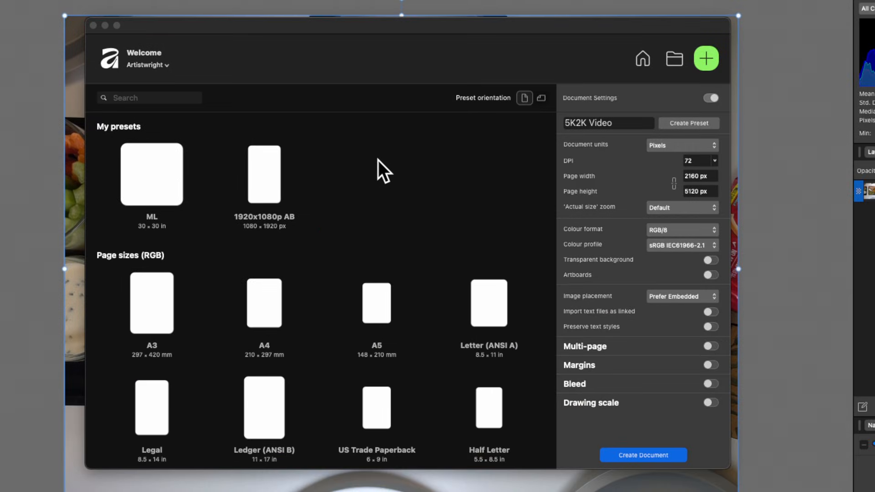
pyautogui.scroll(-5, 379, 155)
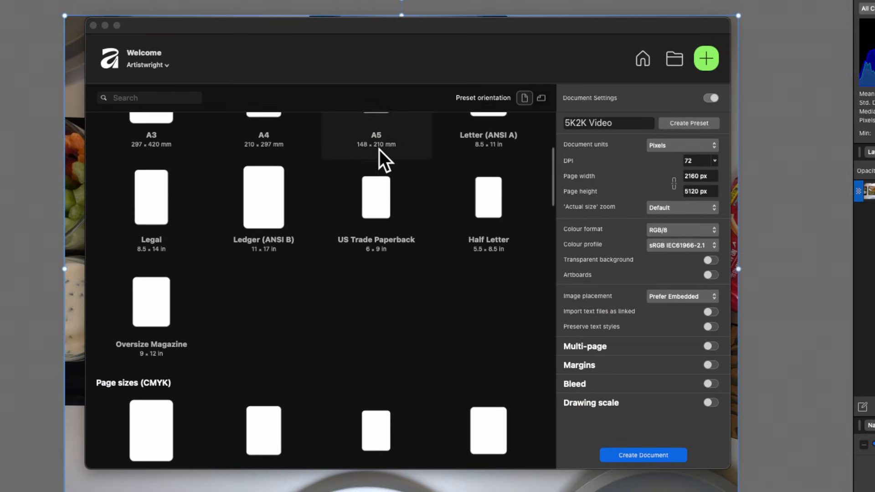
pyautogui.scroll(-5, 379, 149)
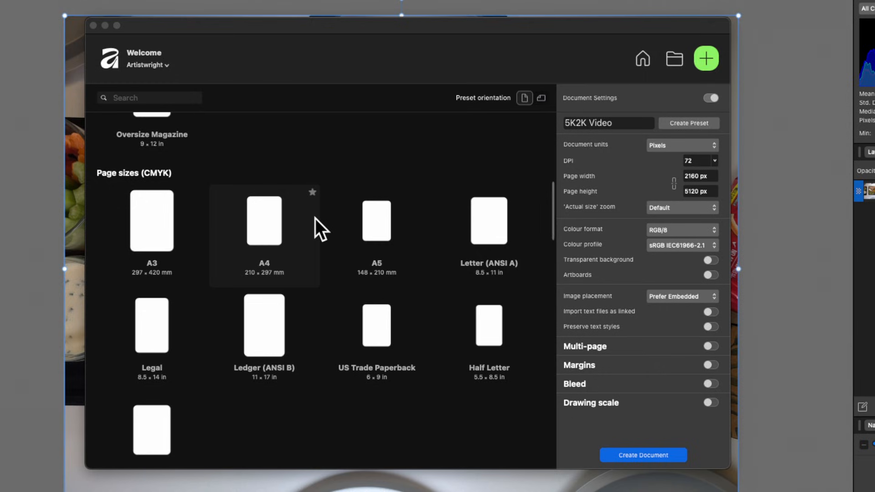
pyautogui.scroll(-8, 315, 218)
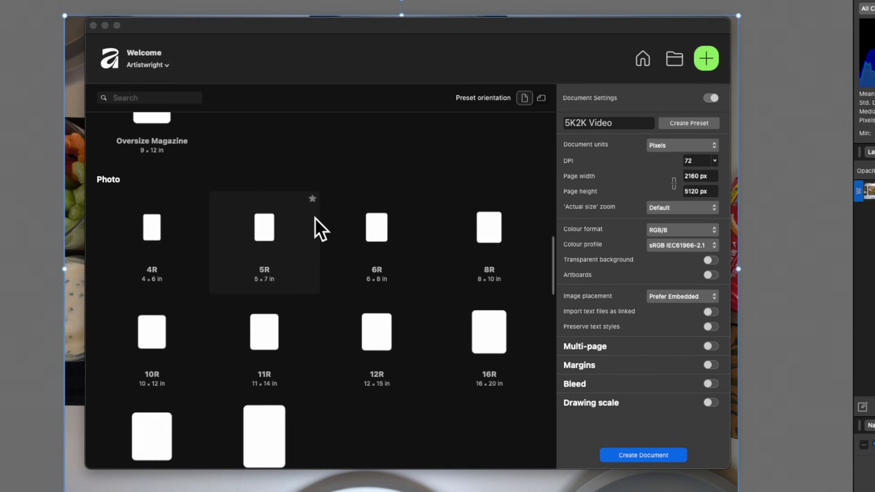
pyautogui.scroll(-1, 315, 218)
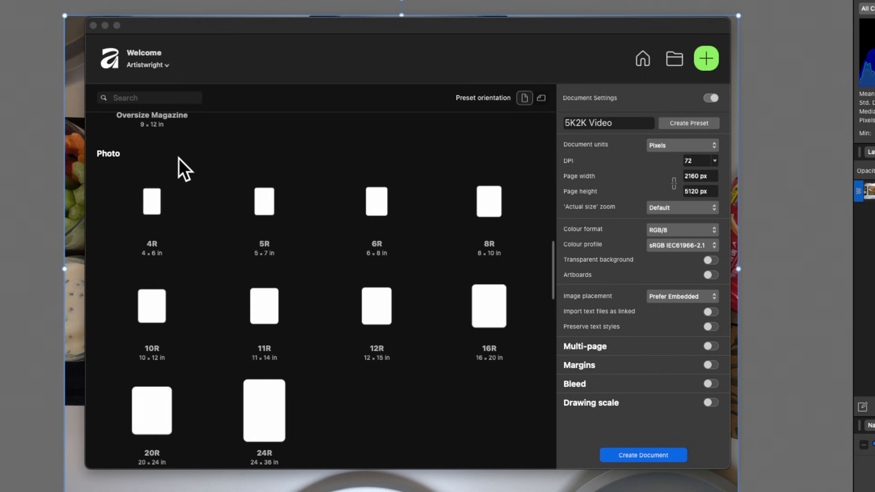
pyautogui.scroll(-16, 178, 158)
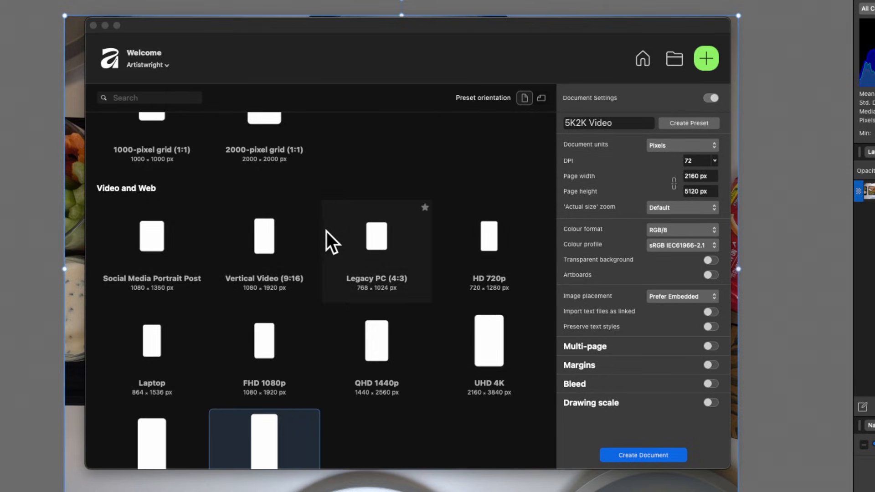
pyautogui.click(276, 344)
pyautogui.click(297, 357)
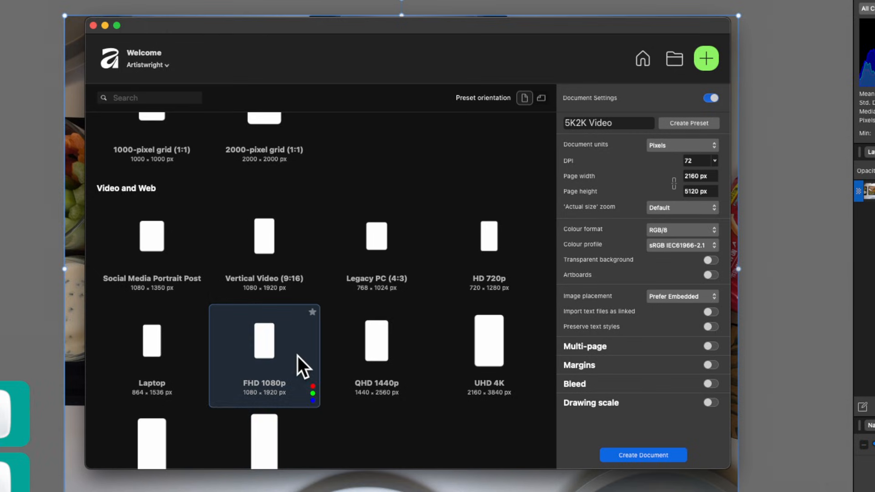
pyautogui.scroll(-3, 306, 357)
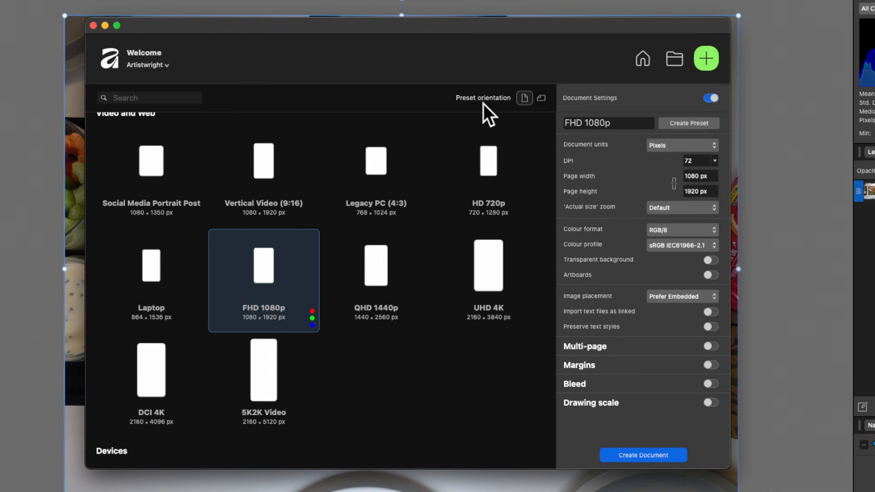
pyautogui.click(541, 97)
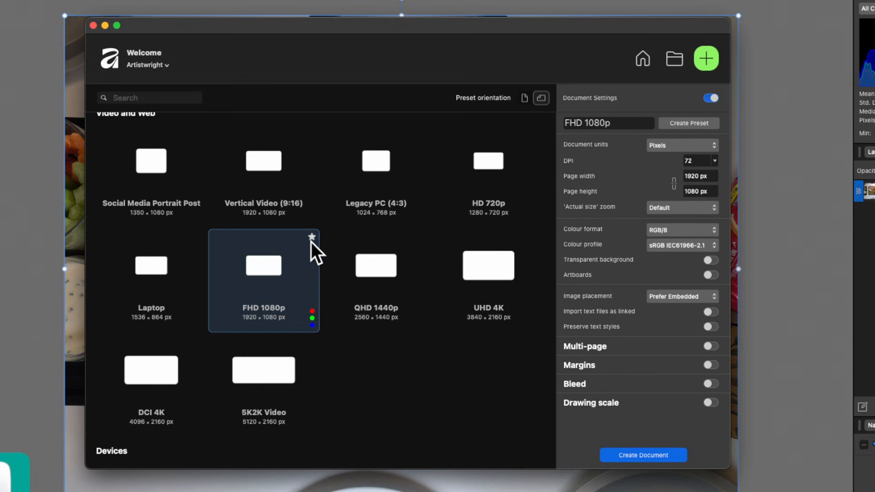
# - Mark the QHD 1440p preset as a favourite and look for it on the Home page
pyautogui.click(390, 277)
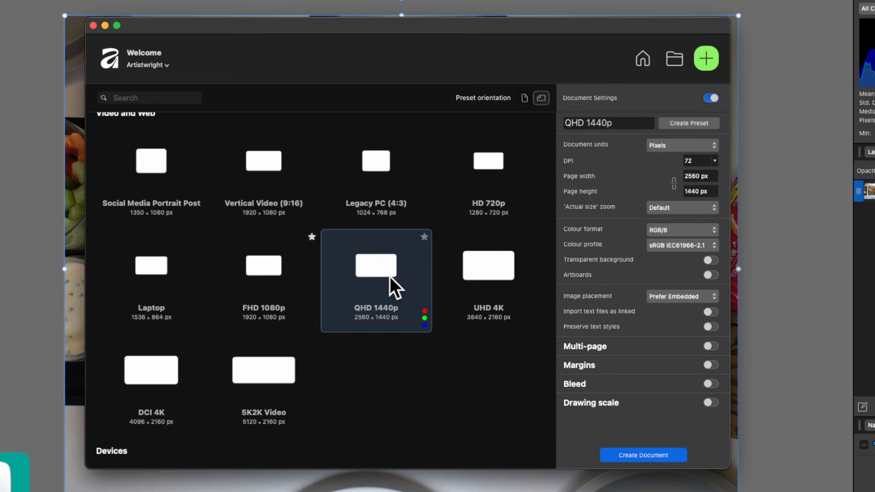
pyautogui.click(425, 236)
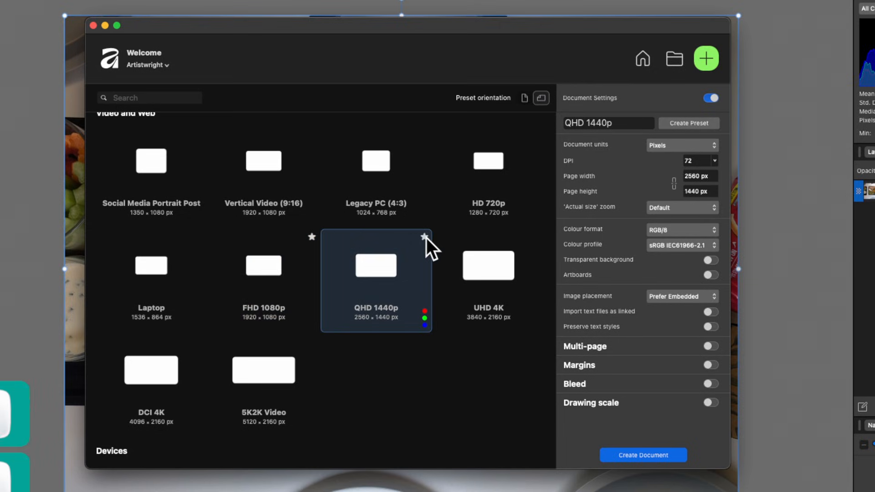
pyautogui.click(643, 64)
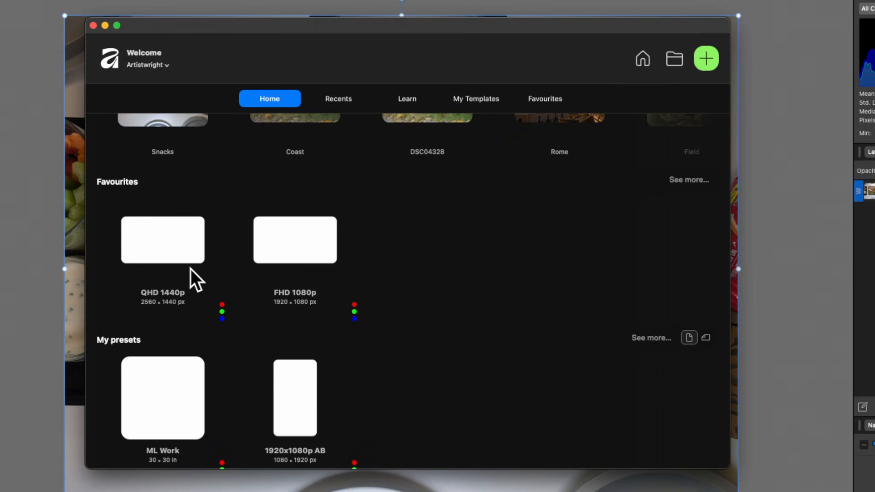
# - Remove QHD 1440p from the favourites in the new document presets and reselect the FHD 1080p preset
pyautogui.click(702, 68)
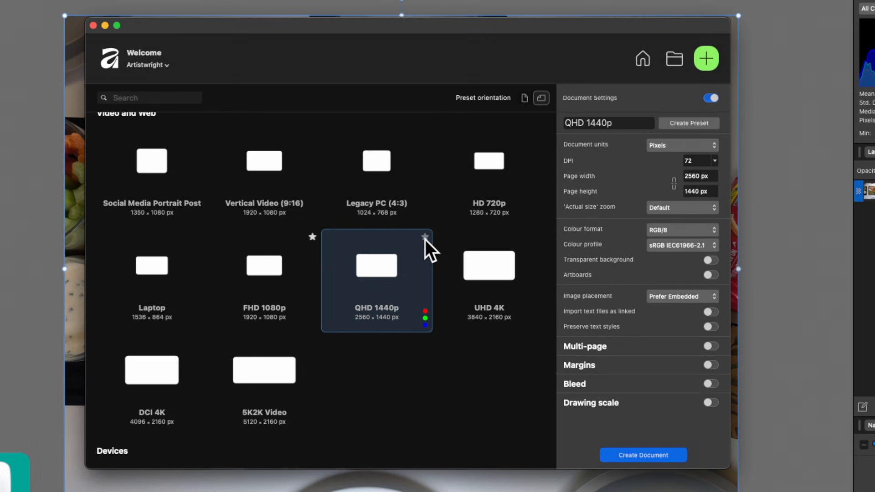
pyautogui.click(249, 273)
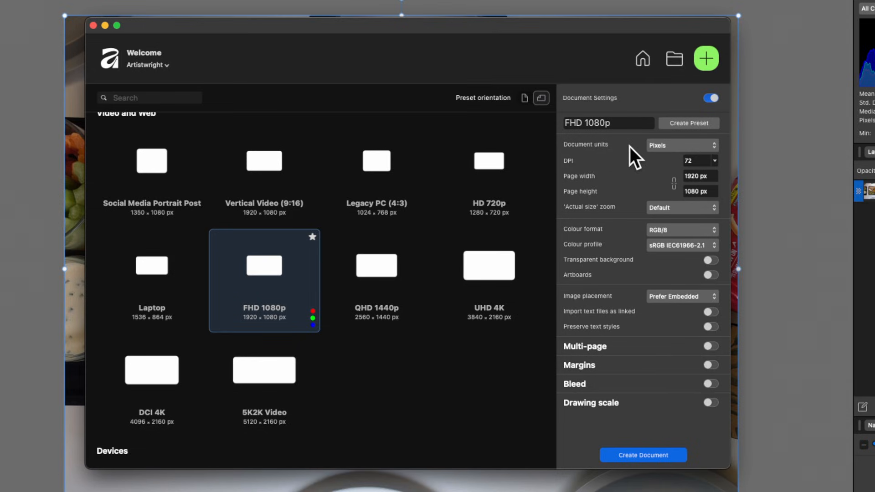
# - Review the document units, DPI and colour format choices for the new FHD 1080p document without changing them
pyautogui.click(685, 149)
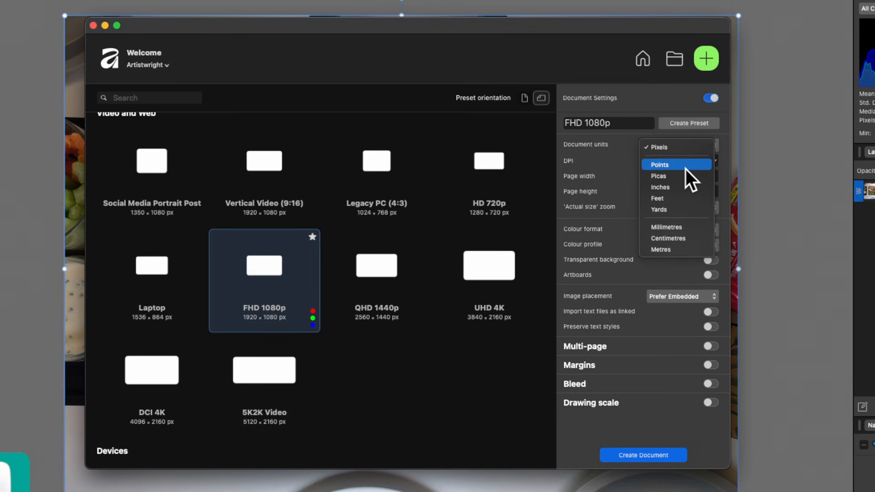
pyautogui.click(621, 139)
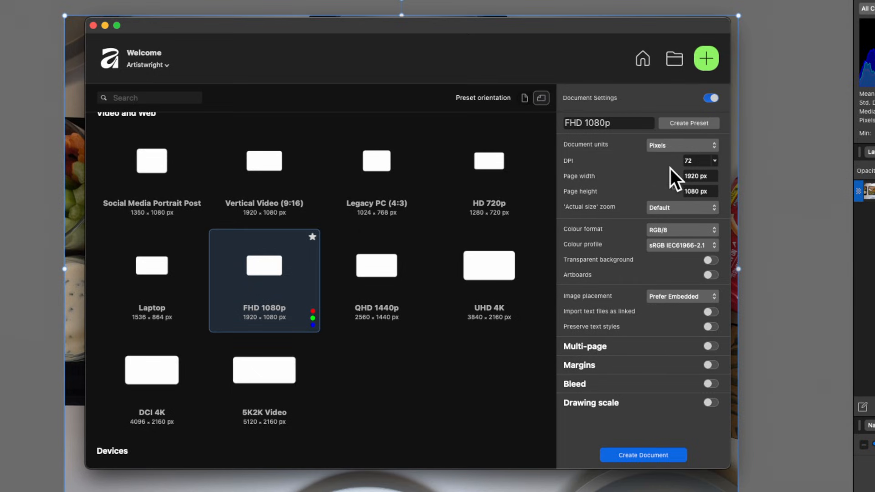
pyautogui.click(715, 160)
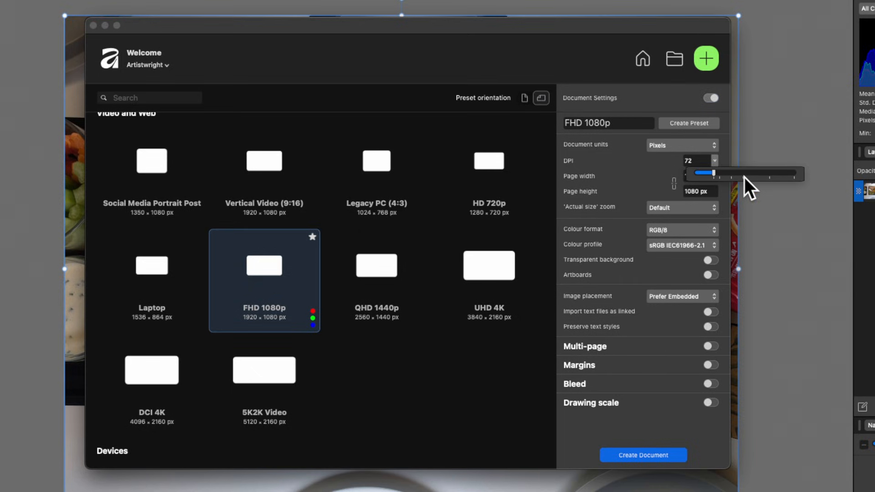
pyautogui.click(635, 177)
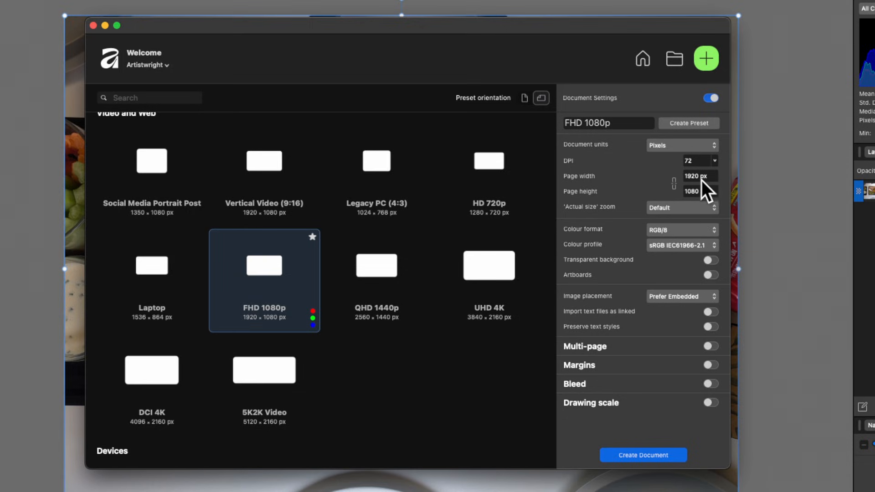
pyautogui.click(675, 229)
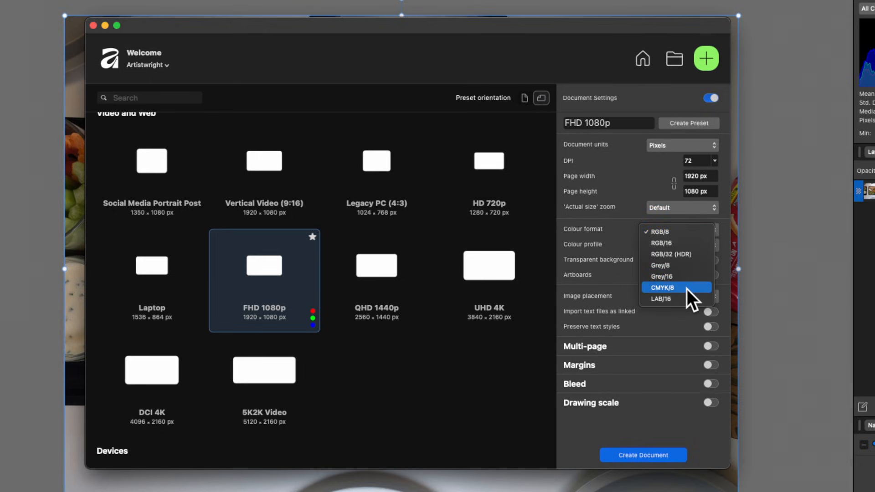
pyautogui.click(623, 231)
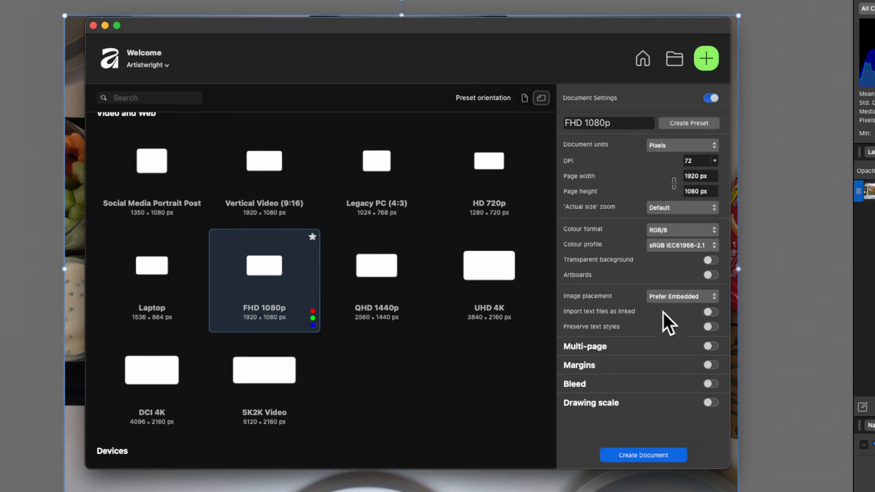
# - Try Prefer Linked as the image placement and restore Prefer Embedded
pyautogui.click(677, 296)
pyautogui.click(687, 291)
pyautogui.click(681, 296)
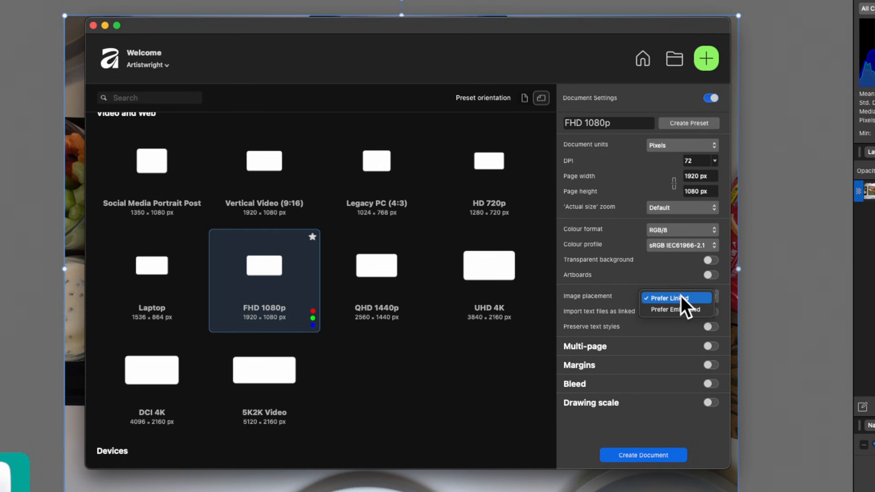
pyautogui.click(703, 310)
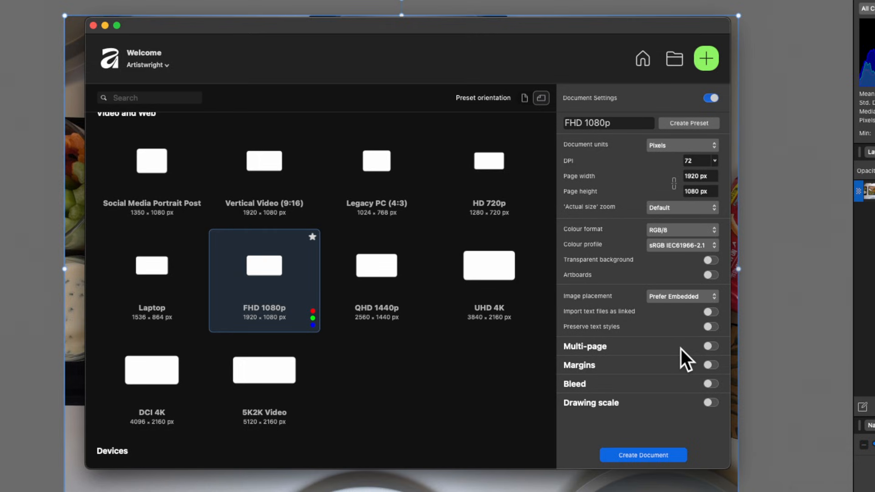
# - Examine the Multi-page, Margins and Bleed options by turning each on and back off
pyautogui.click(710, 346)
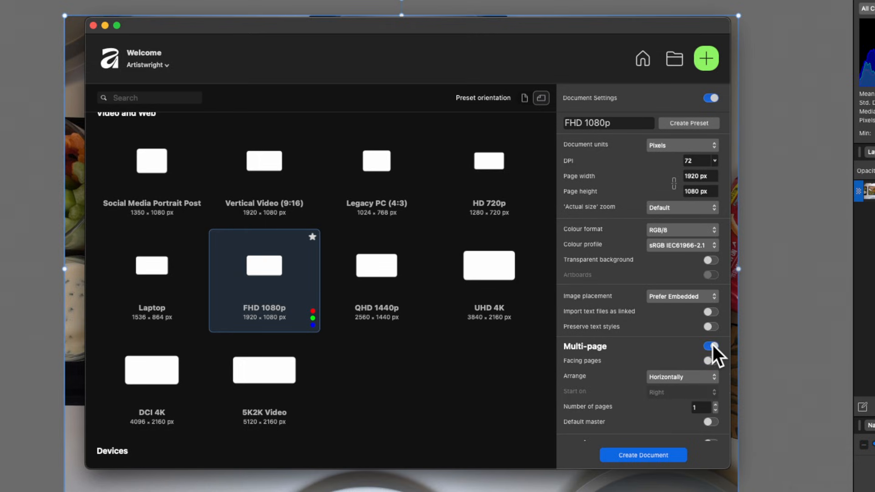
pyautogui.click(710, 346)
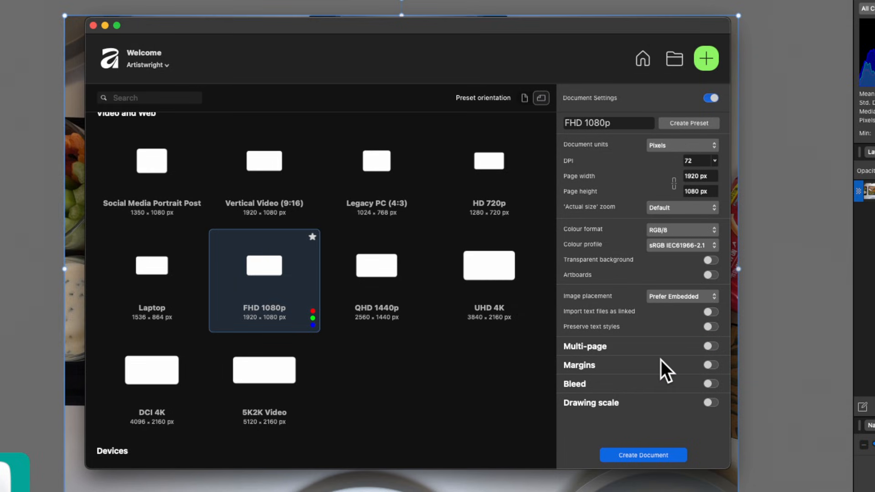
pyautogui.click(708, 365)
pyautogui.click(707, 366)
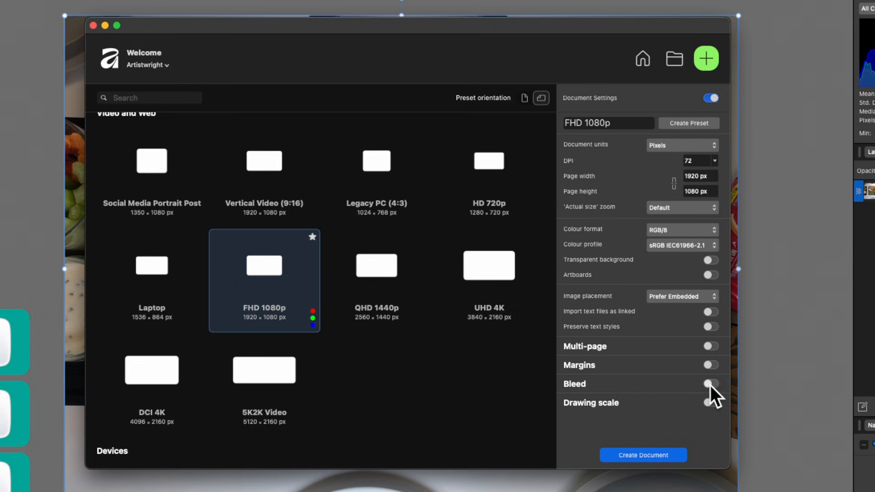
pyautogui.click(710, 384)
pyautogui.click(709, 384)
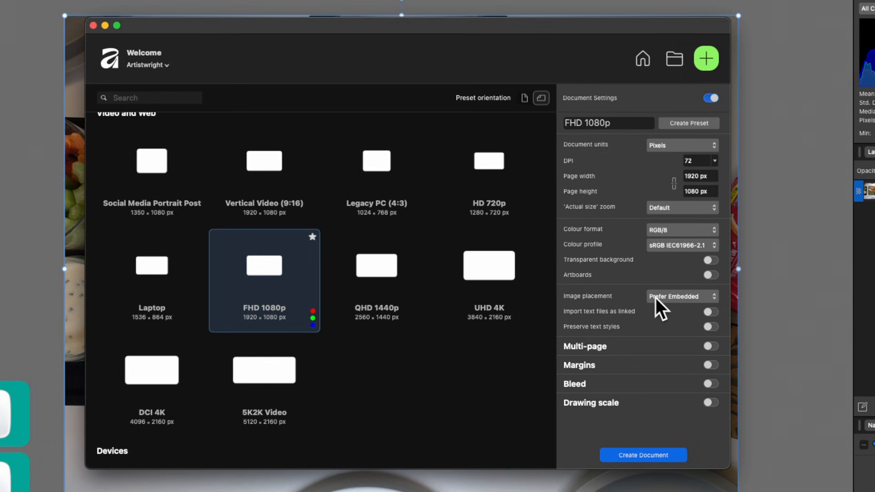
pyautogui.scroll(2, 655, 297)
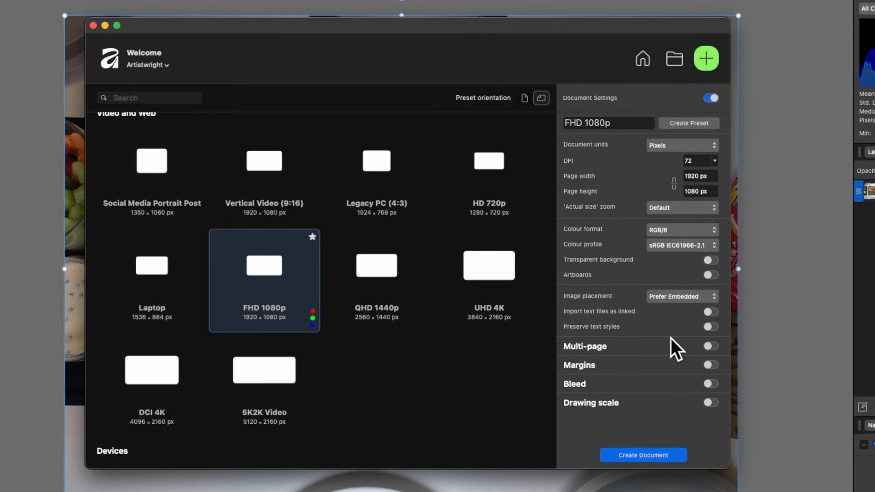
# - Save a custom document preset named TEST with a page size of 2000 × 2000 px
pyautogui.click(709, 175)
pyautogui.write('2000')
pyautogui.click(713, 193)
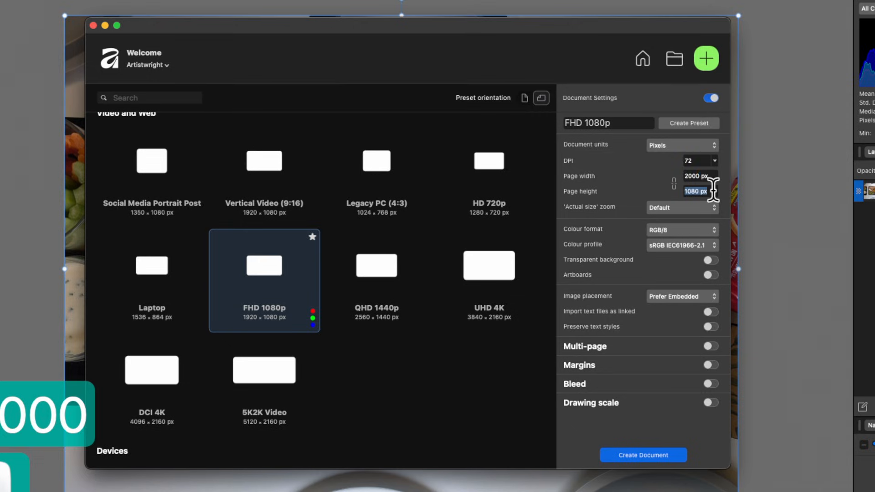
pyautogui.write('2000')
pyautogui.moveTo(633, 122); pyautogui.dragTo(565, 120)
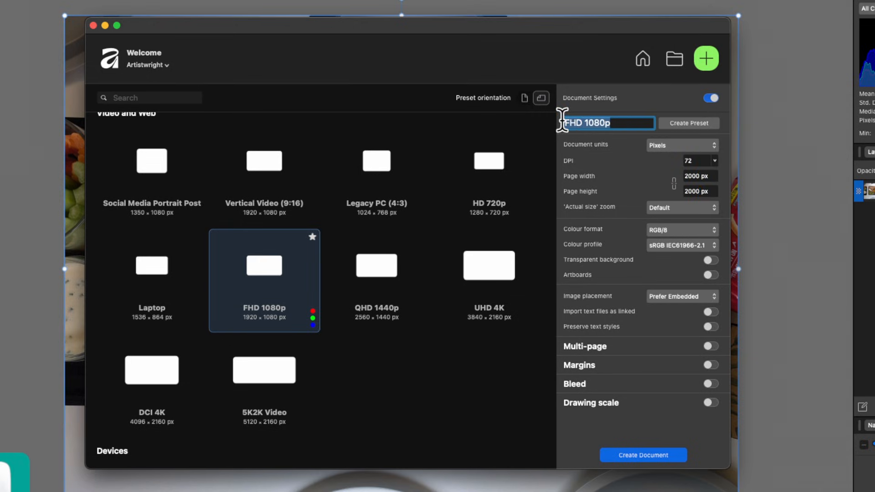
pyautogui.write('TEST')
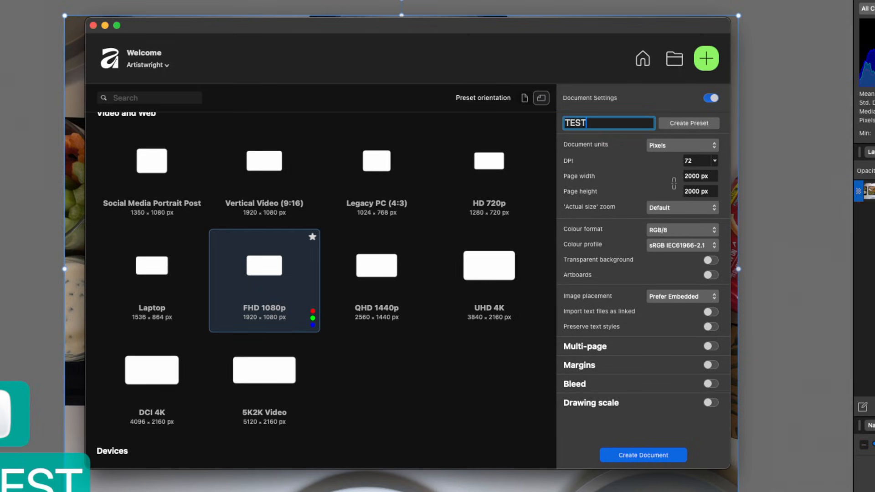
pyautogui.click(681, 124)
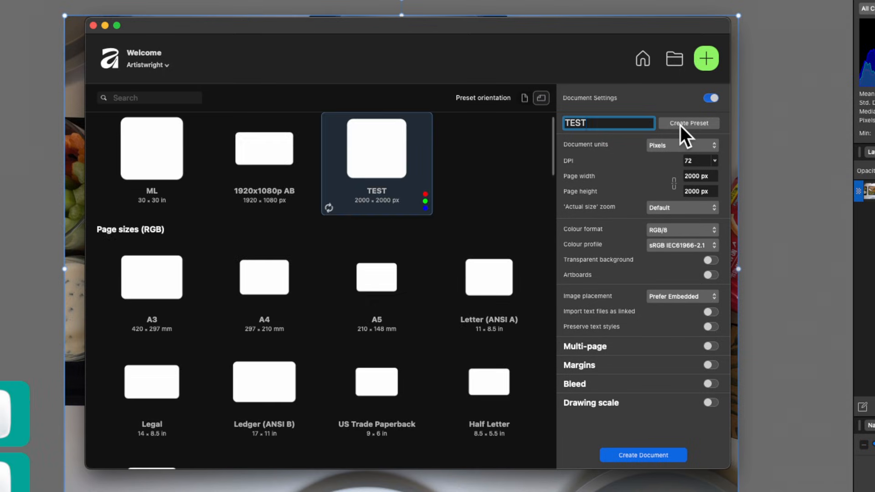
pyautogui.scroll(2, 378, 184)
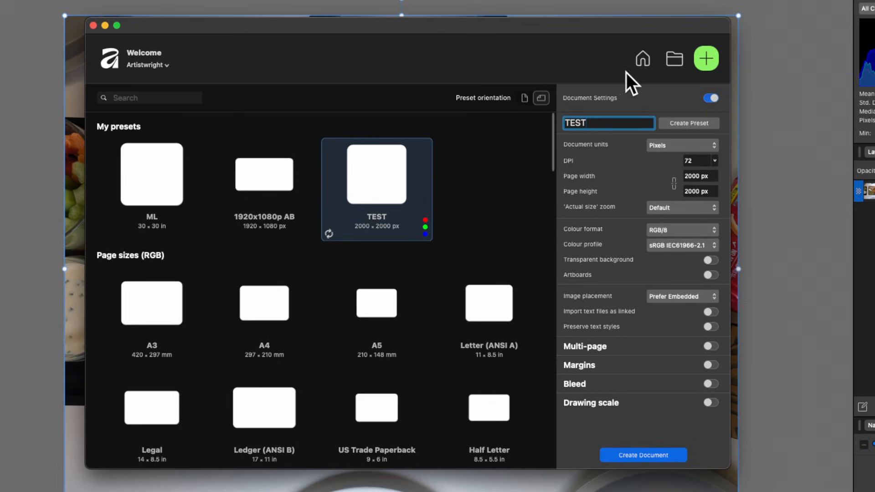
# - Look for the TEST preset on the Home page and return to the new document presets
pyautogui.click(638, 61)
pyautogui.scroll(-3, 302, 264)
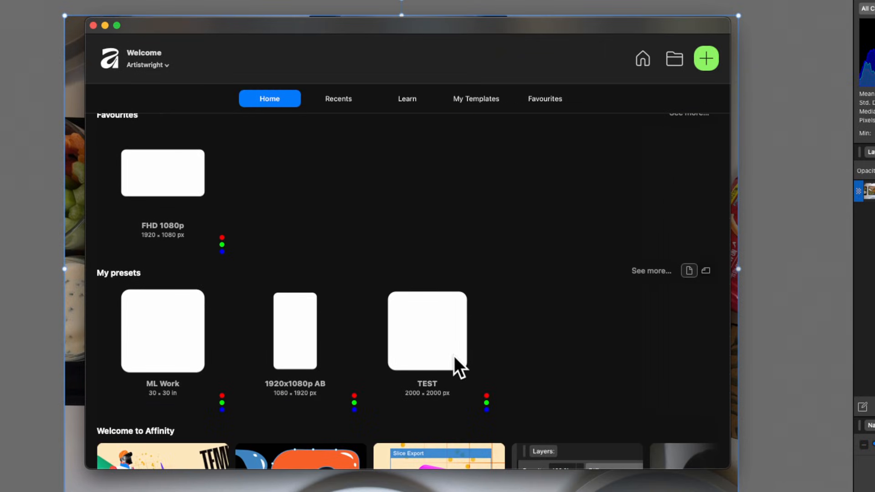
pyautogui.click(701, 63)
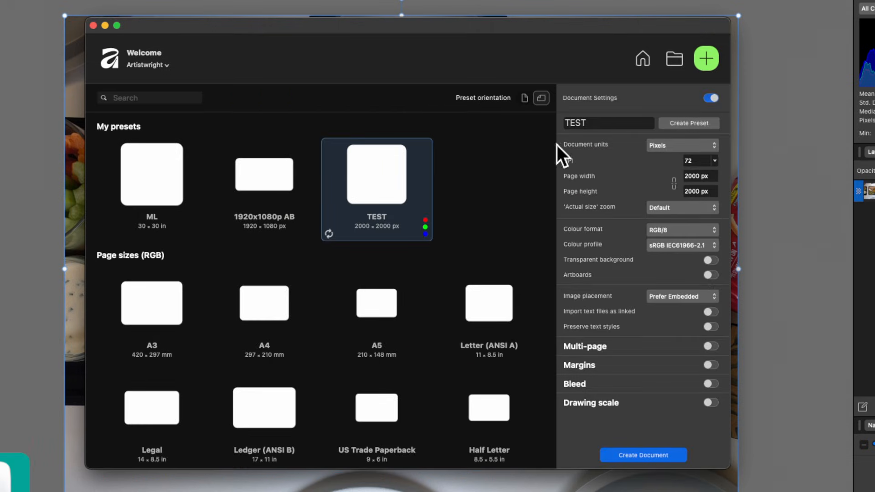
# - Delete the TEST preset from My presets
pyautogui.rightClick(381, 182)
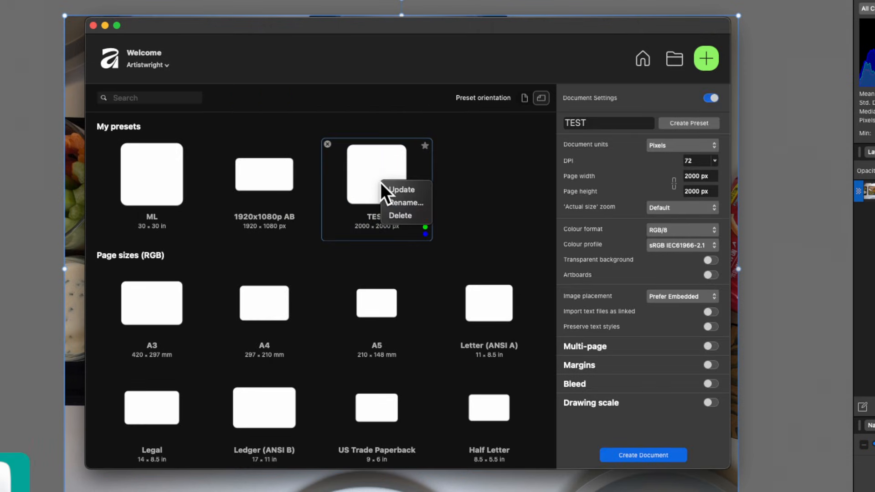
pyautogui.click(409, 212)
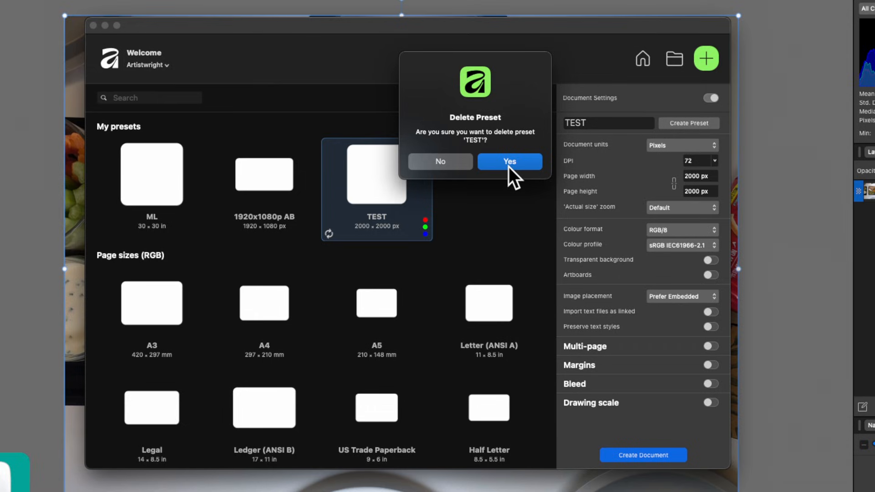
pyautogui.click(508, 161)
# - Create a new landscape document from the FHD 1080p preset in Video and Web
pyautogui.scroll(-10, 508, 163)
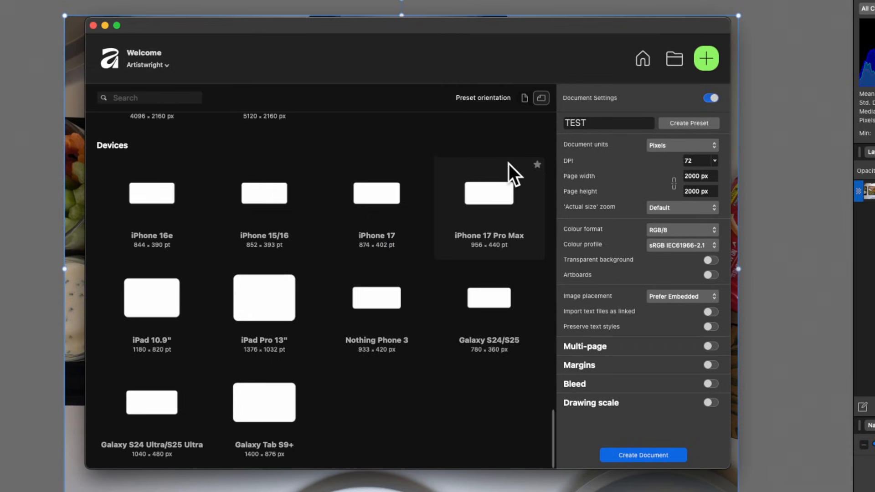
pyautogui.scroll(3, 508, 163)
pyautogui.scroll(4, 508, 163)
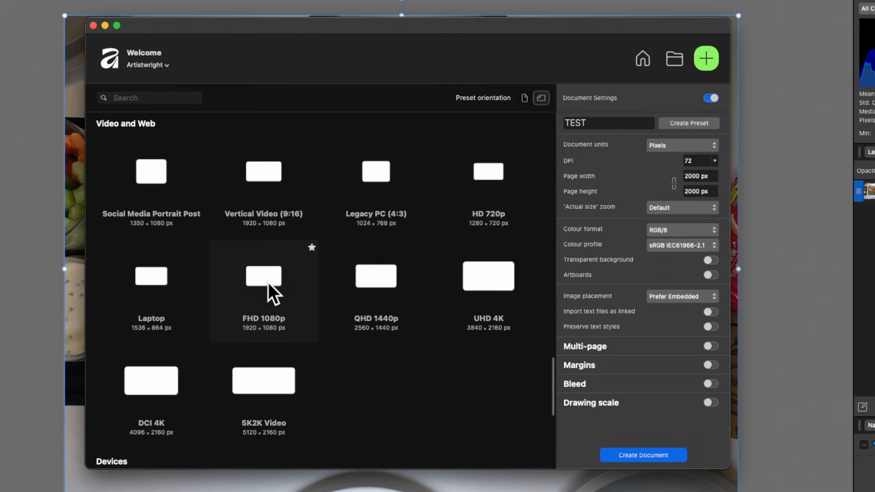
pyautogui.click(267, 282)
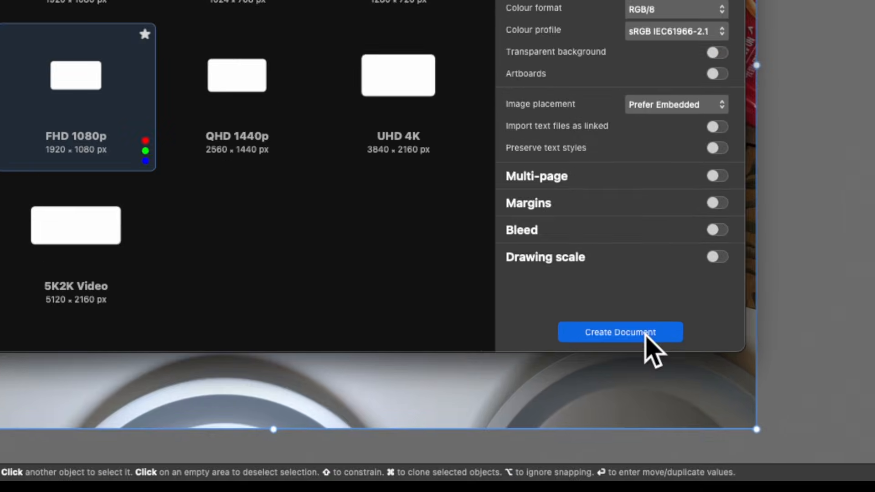
pyautogui.click(640, 456)
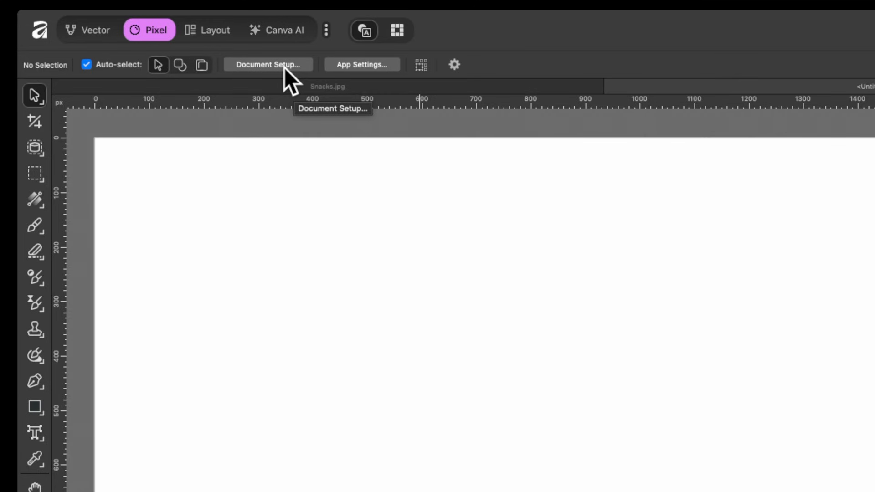
# - Review the new document's units, dimensions and colour settings in Document Setup and keep them as they are
pyautogui.click(284, 66)
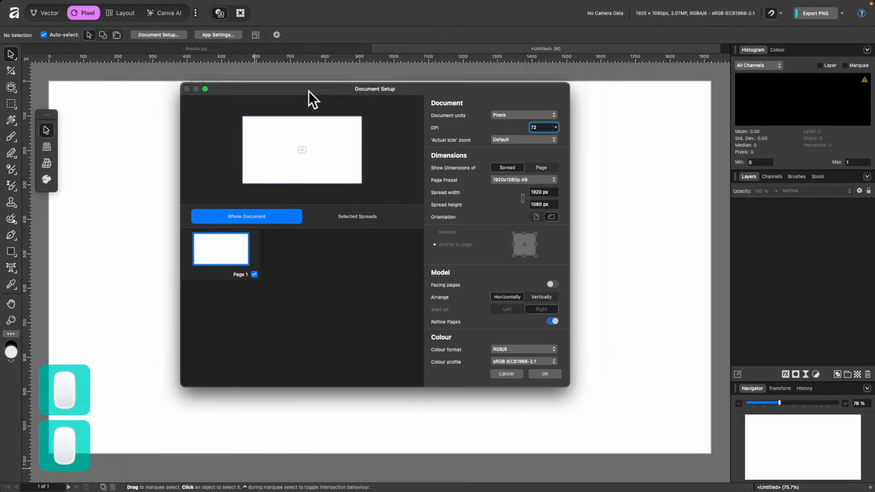
pyautogui.moveTo(308, 91); pyautogui.dragTo(347, 95)
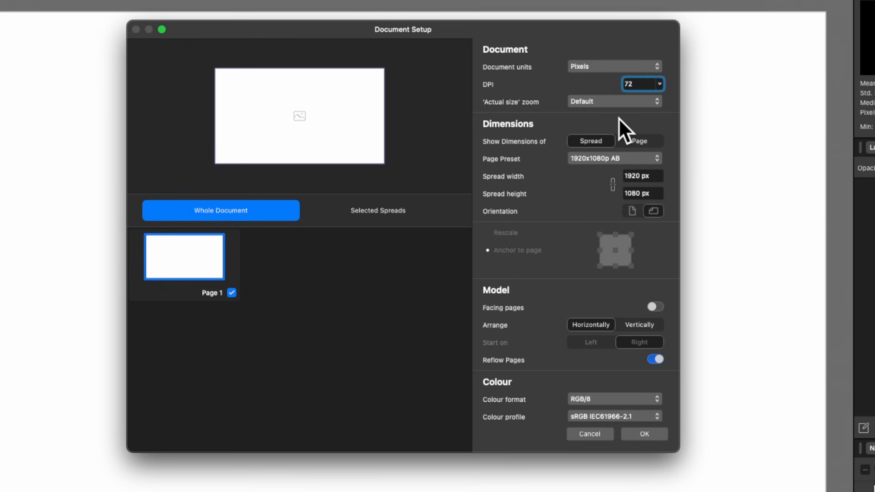
pyautogui.click(643, 433)
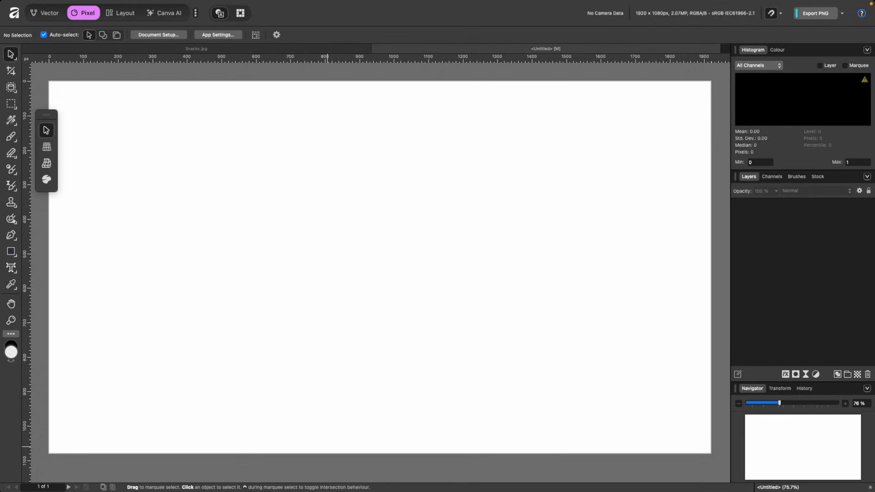
# - Place the image Rome.jpg into the blank document and keep it embedded rather than linked
pyautogui.click(47, 115)
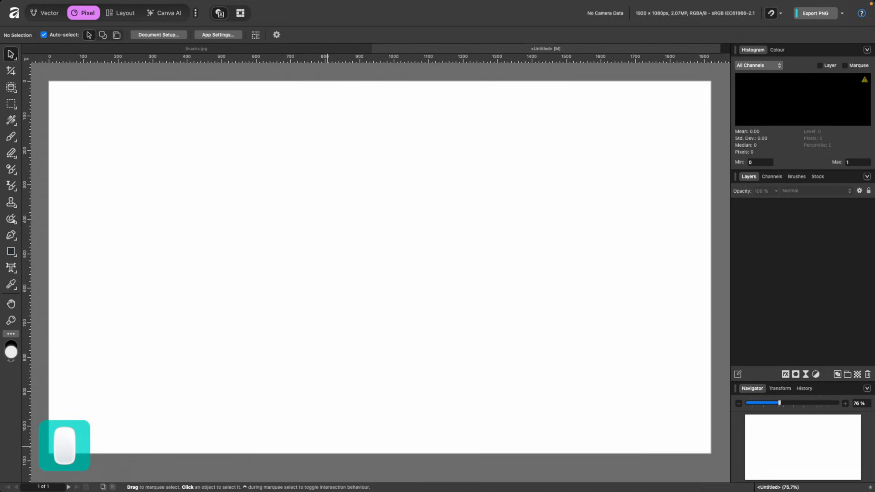
pyautogui.moveTo(460, 491); pyautogui.dragTo(384, 223)
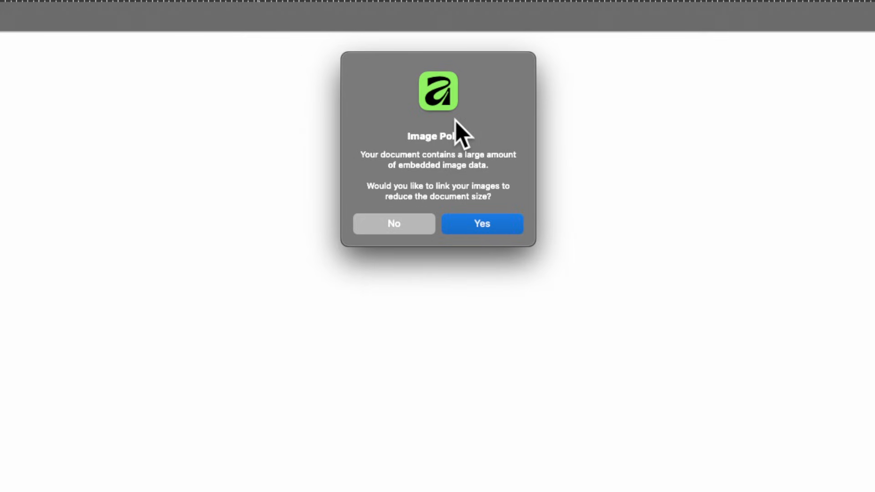
pyautogui.click(397, 228)
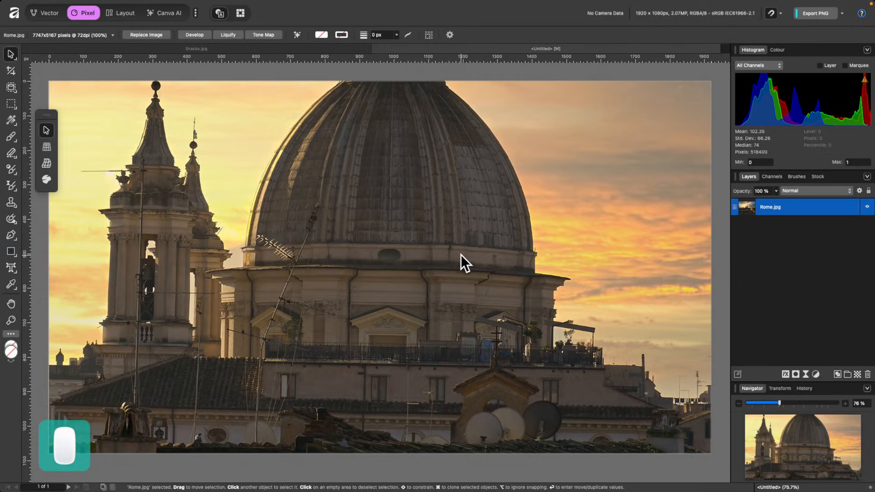
# - Scale the Rome.jpg image down to about 7% so it fits inside the page
pyautogui.scroll(-5, 460, 255)
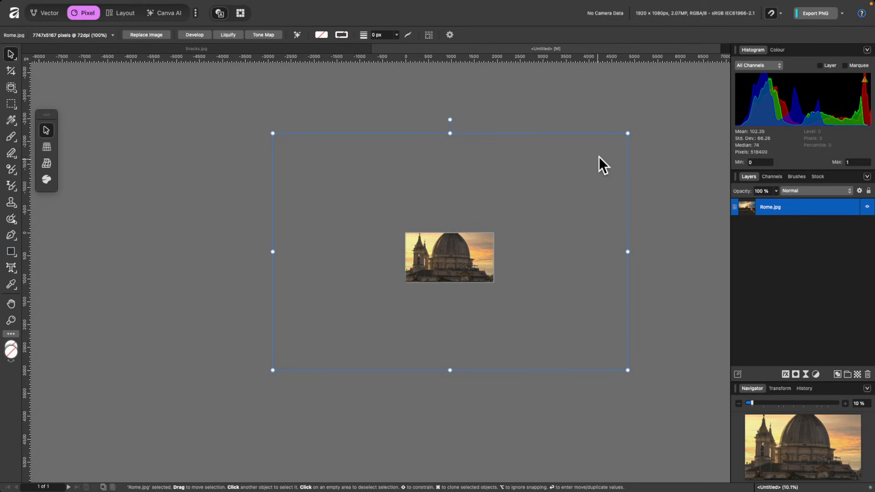
pyautogui.moveTo(627, 135); pyautogui.dragTo(473, 262)
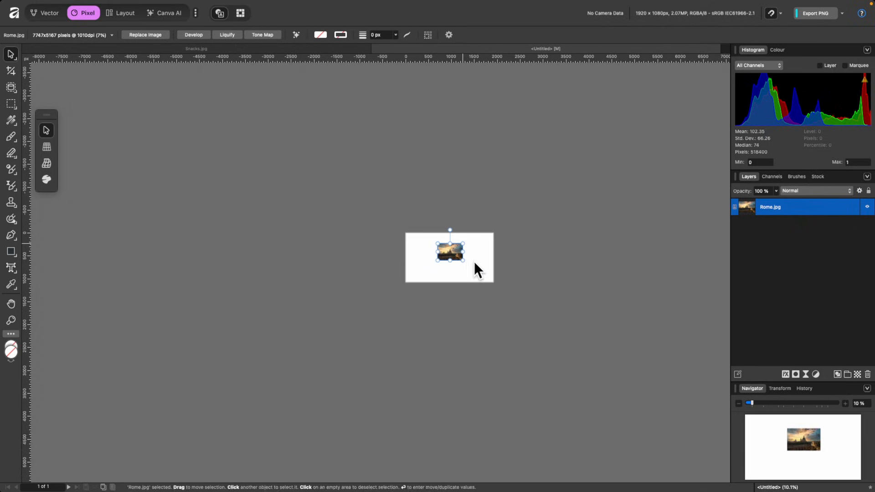
pyautogui.scroll(5, 474, 262)
pyautogui.scroll(3, 474, 261)
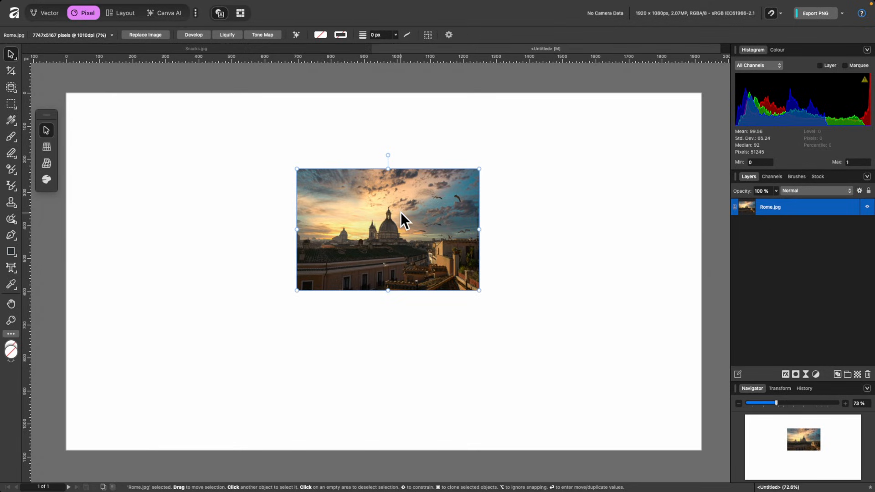
# - Move Rome.jpg to the page's upper-left area and place Cityscape.jpg to its right at about 19% scale
pyautogui.moveTo(400, 212); pyautogui.dragTo(198, 159)
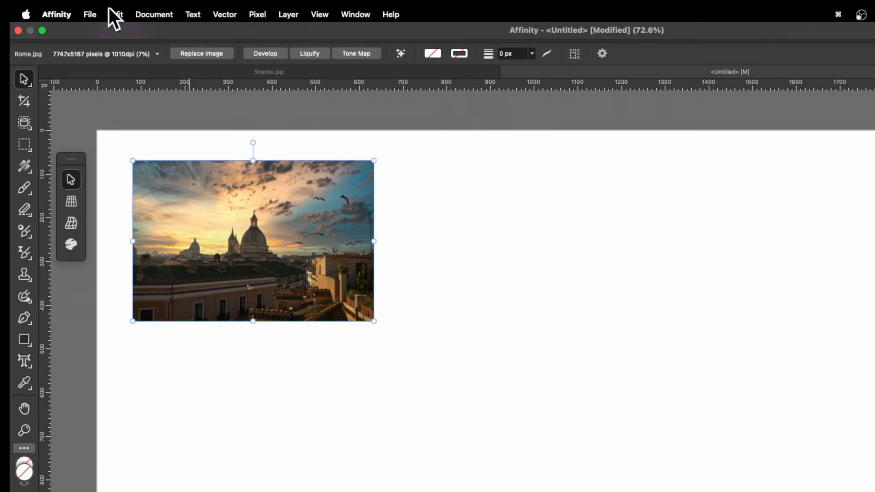
pyautogui.click(90, 13)
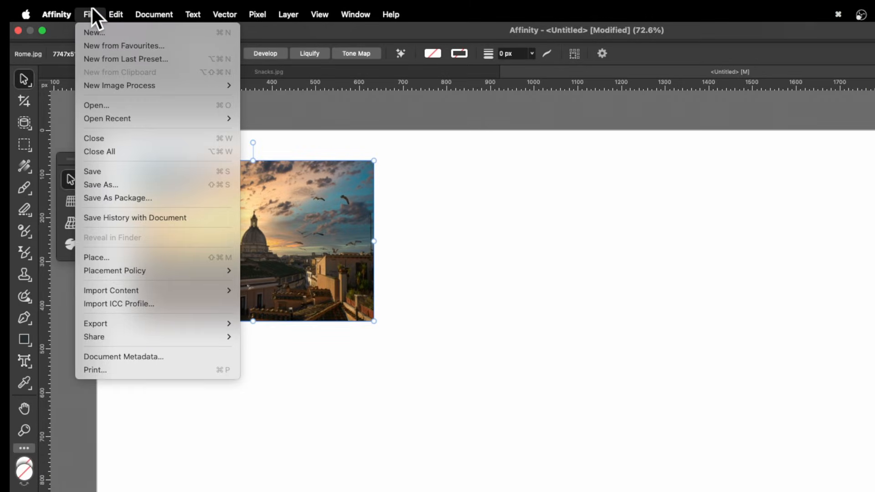
pyautogui.click(118, 258)
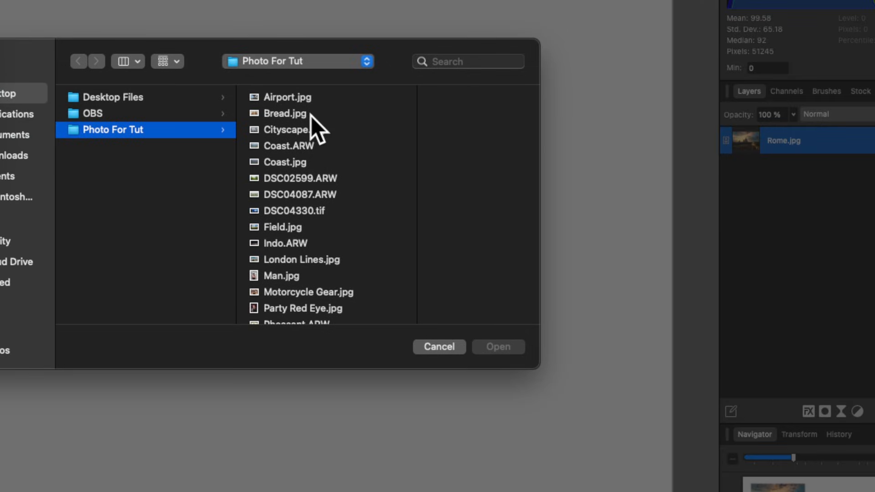
pyautogui.click(305, 131)
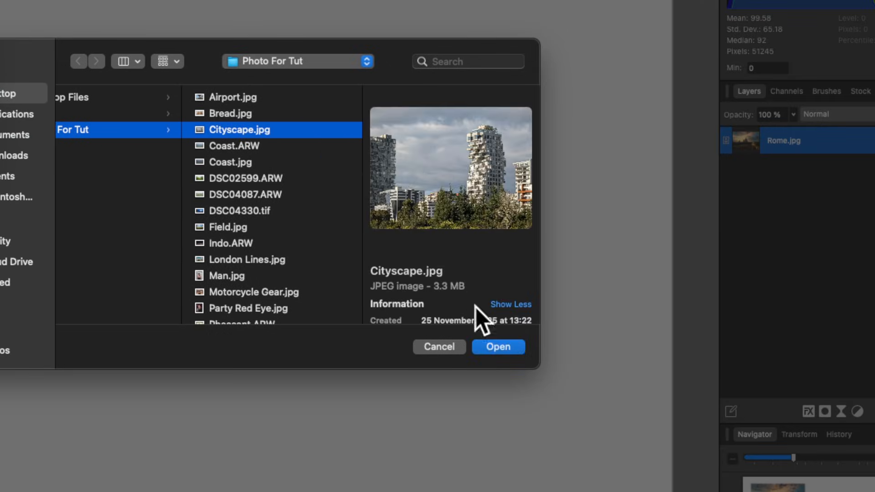
pyautogui.click(499, 345)
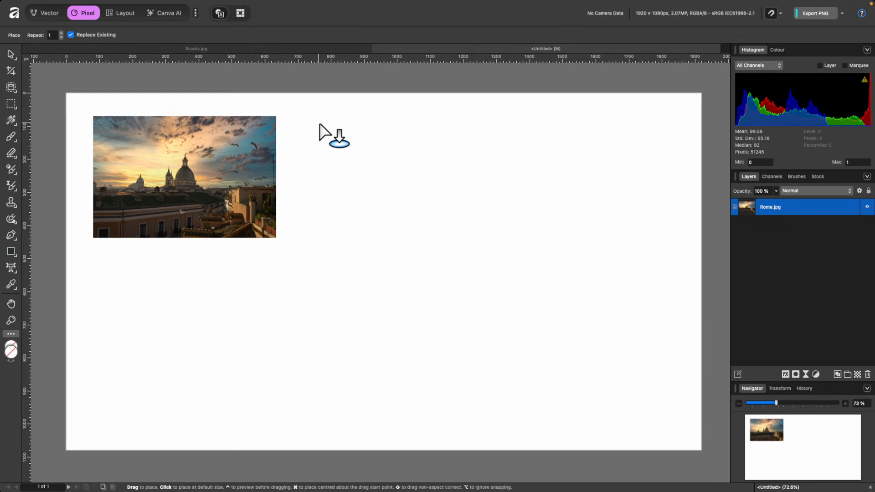
pyautogui.moveTo(318, 124); pyautogui.dragTo(590, 289)
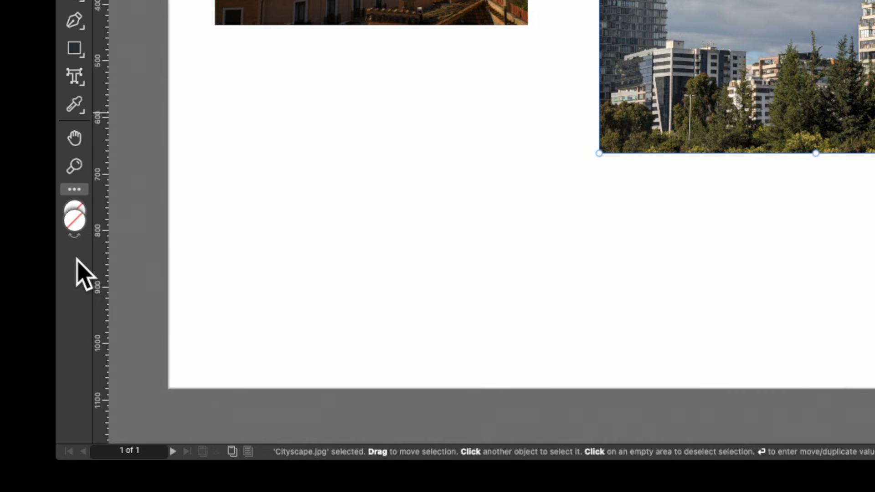
# - Customise the tool list by searching for "place" and adding the Place Tool between the Pen and Rectangle tools
pyautogui.rightClick(76, 260)
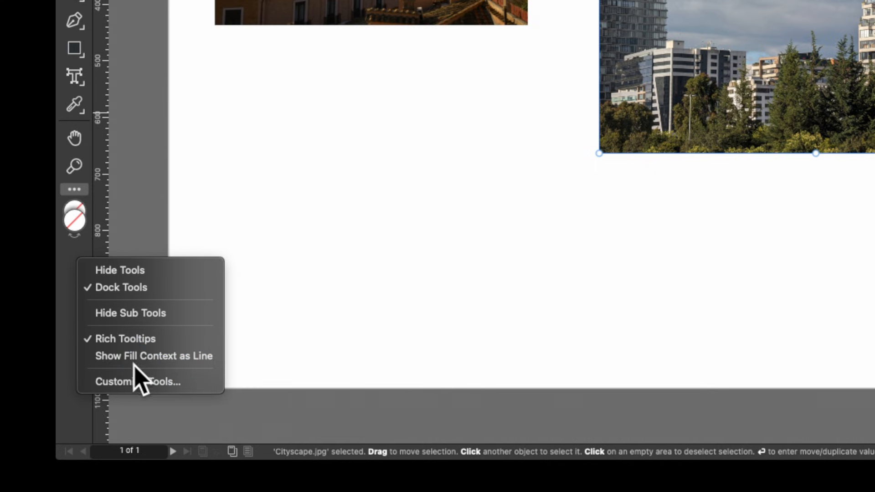
pyautogui.click(137, 381)
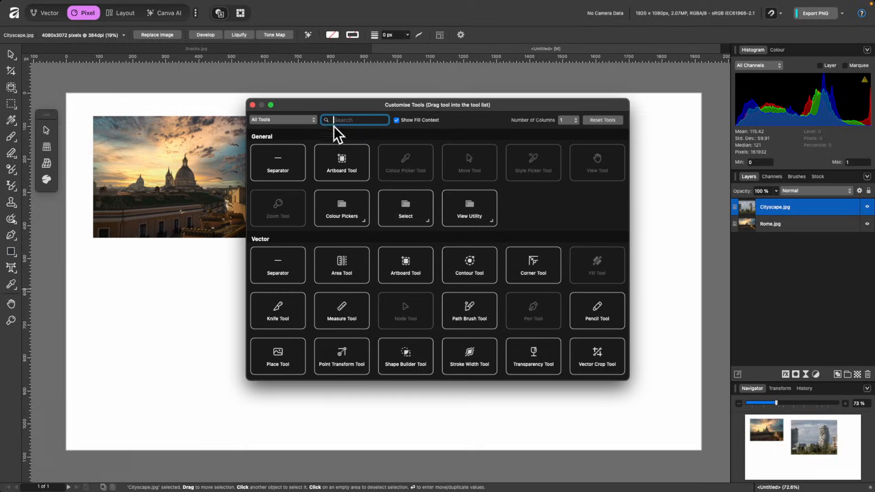
pyautogui.click(334, 124)
pyautogui.write('pl')
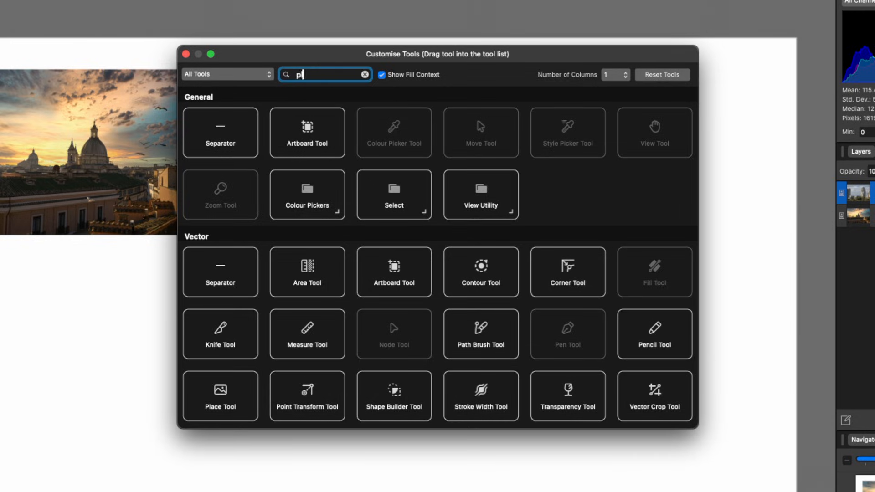
pyautogui.write('ace')
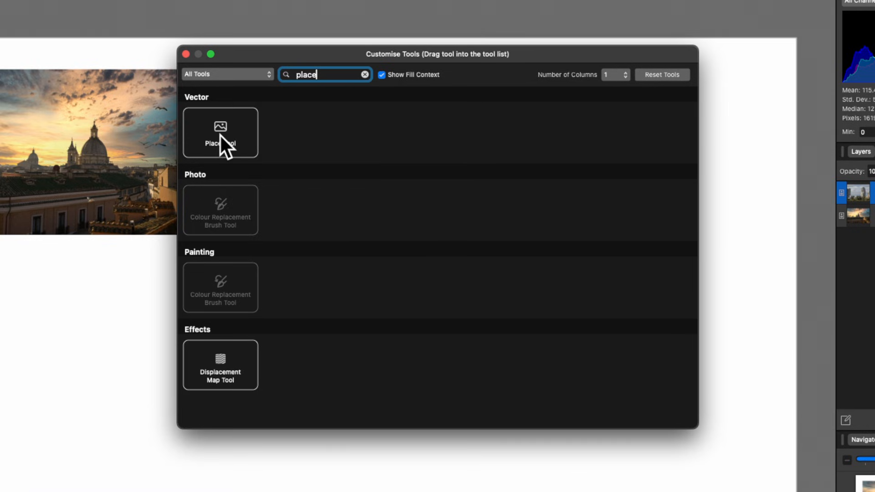
pyautogui.moveTo(220, 134); pyautogui.dragTo(98, 184)
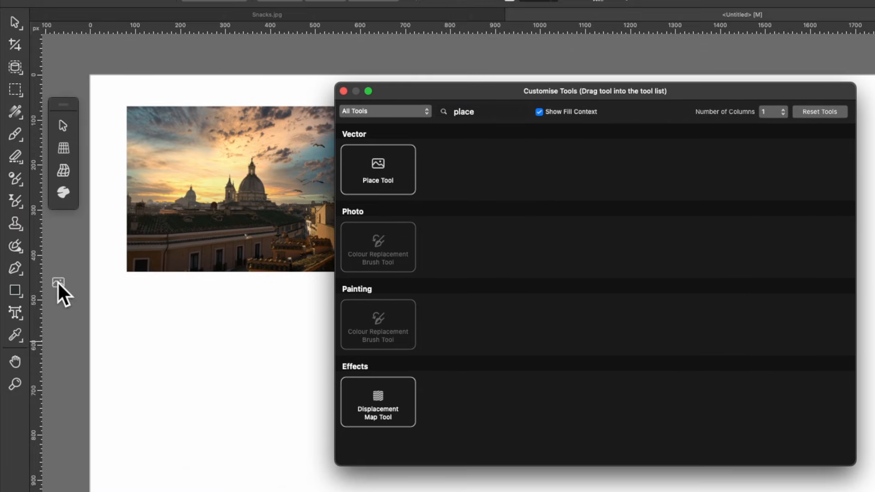
pyautogui.moveTo(58, 285); pyautogui.dragTo(14, 292)
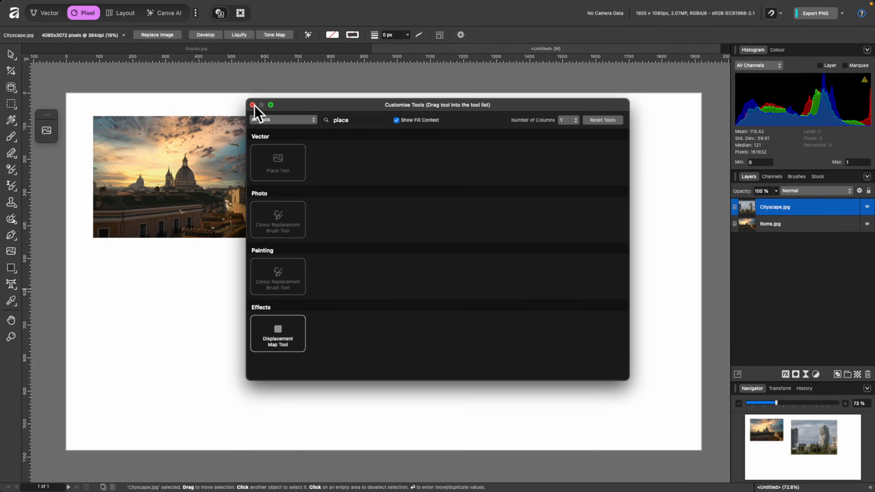
pyautogui.click(253, 105)
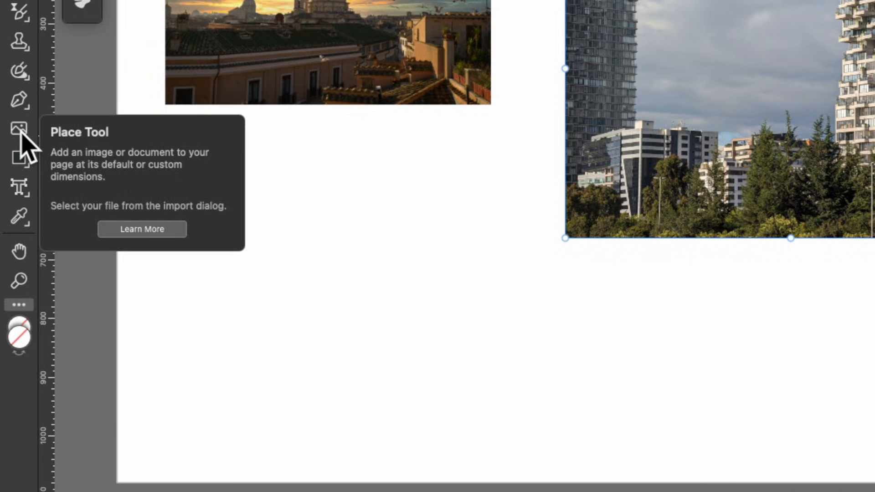
# - Place Field.jpg with the Place Tool below Rome.jpg at about 9% scale, partly overlapping Cityscape.jpg
pyautogui.click(20, 130)
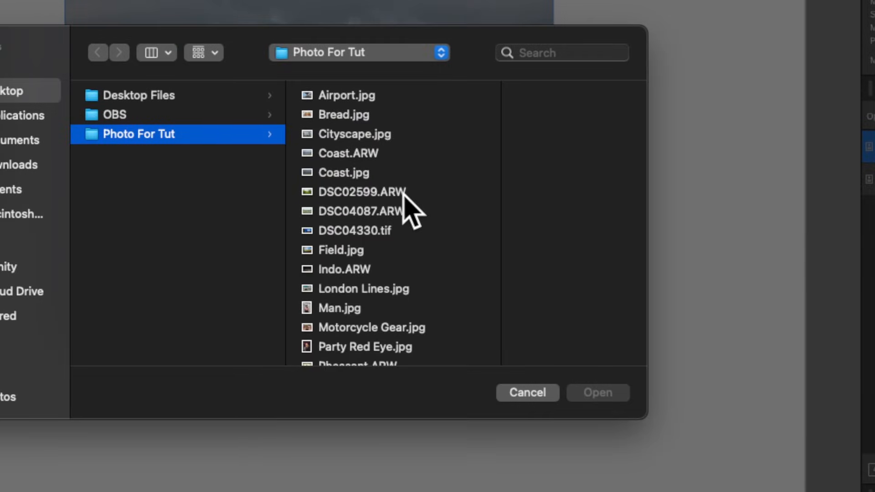
pyautogui.scroll(-3, 403, 194)
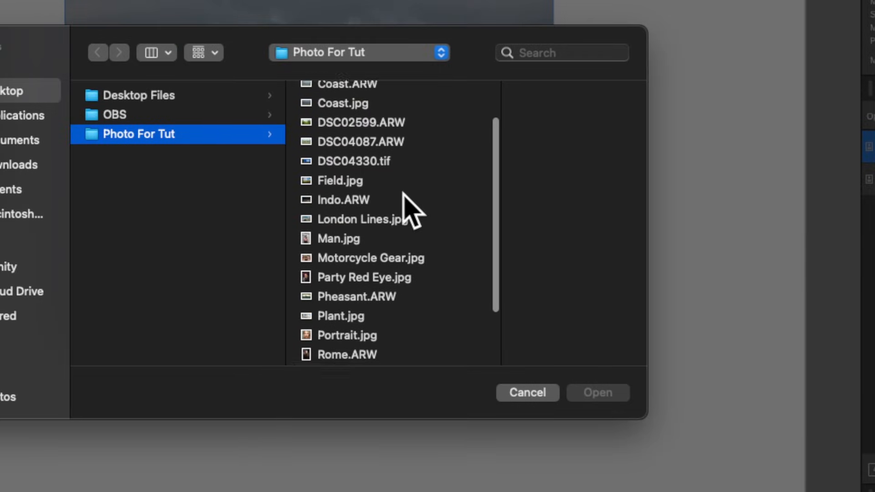
pyautogui.click(350, 180)
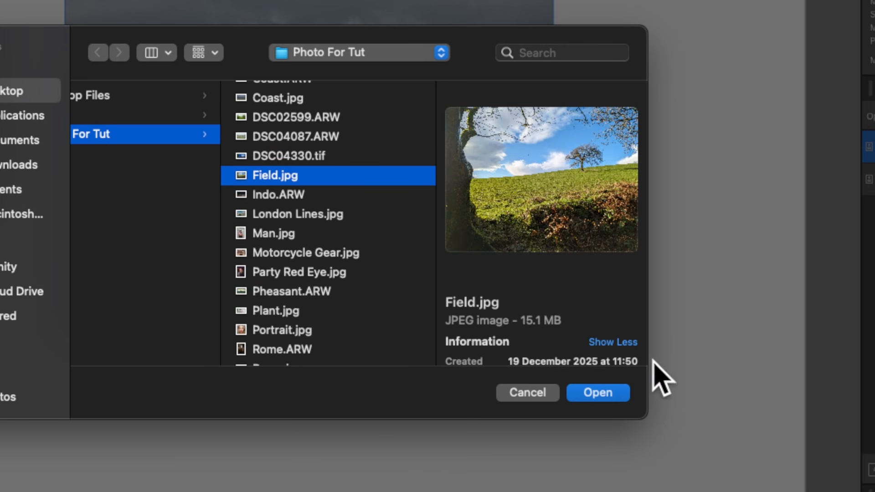
pyautogui.click(616, 398)
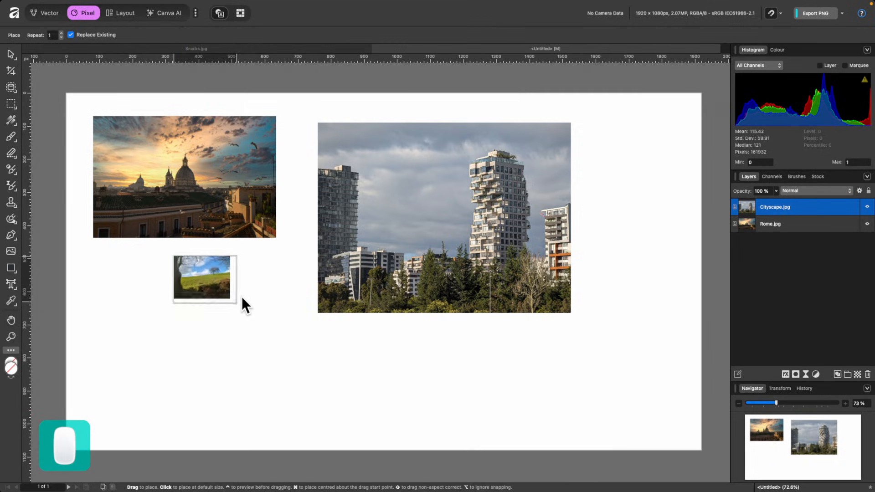
pyautogui.moveTo(242, 299); pyautogui.dragTo(441, 401)
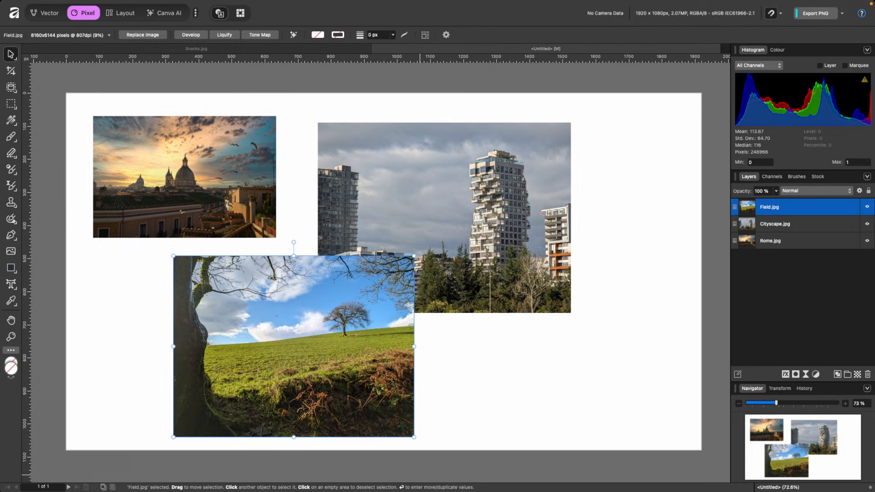
# - Paste the copied portrait image above the Cityscape.jpg layer, scale it to about 42% and move it to the page's lower-right area
pyautogui.press('super+c')
pyautogui.click(450, 291)
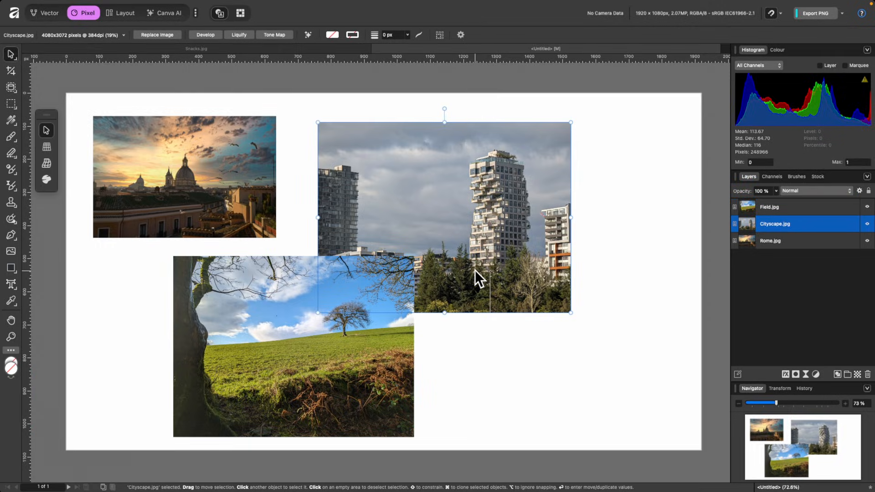
pyautogui.press('super+v')
pyautogui.scroll(-5, 474, 269)
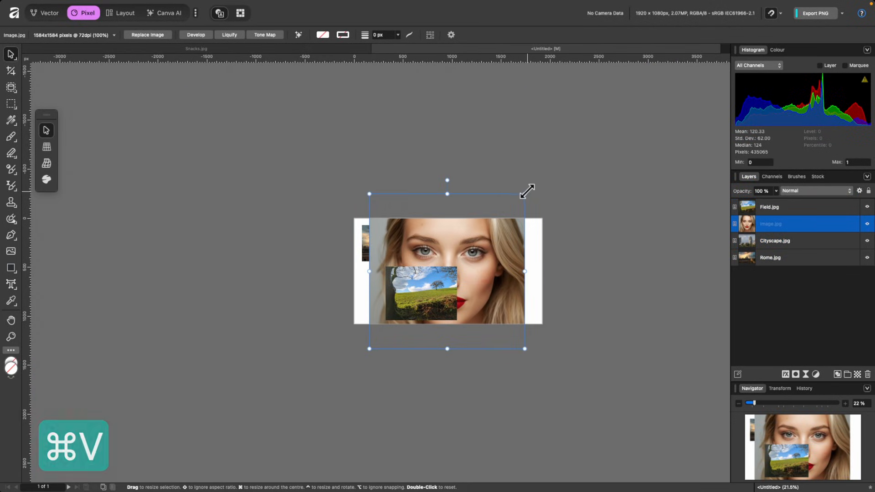
pyautogui.moveTo(527, 191); pyautogui.dragTo(456, 302)
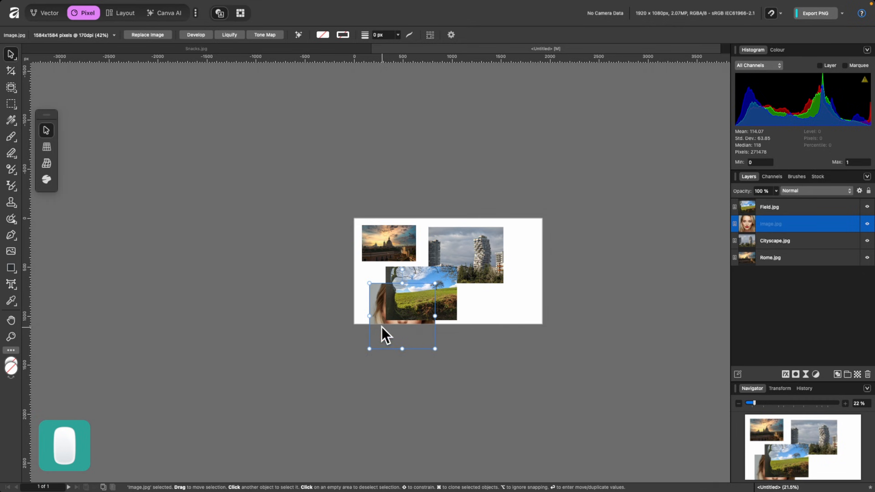
pyautogui.moveTo(381, 326); pyautogui.dragTo(470, 279)
pyautogui.scroll(5, 474, 282)
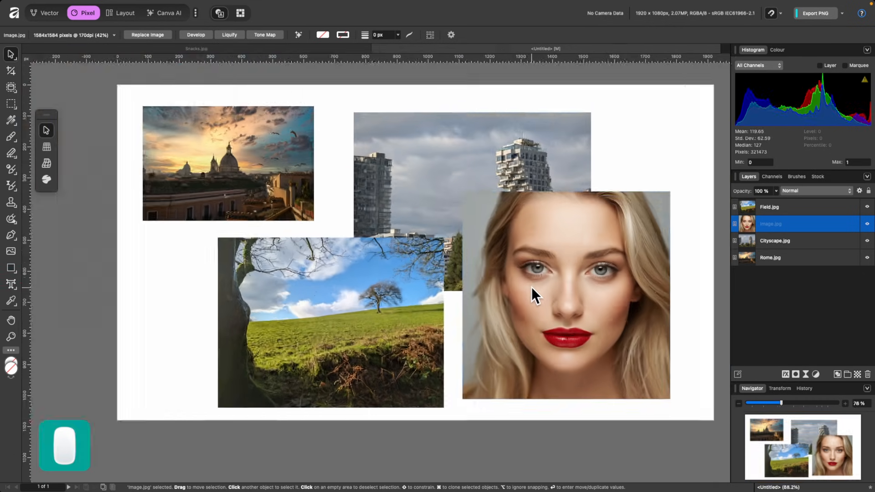
pyautogui.scroll(-2, 531, 286)
pyautogui.scroll(3, 531, 286)
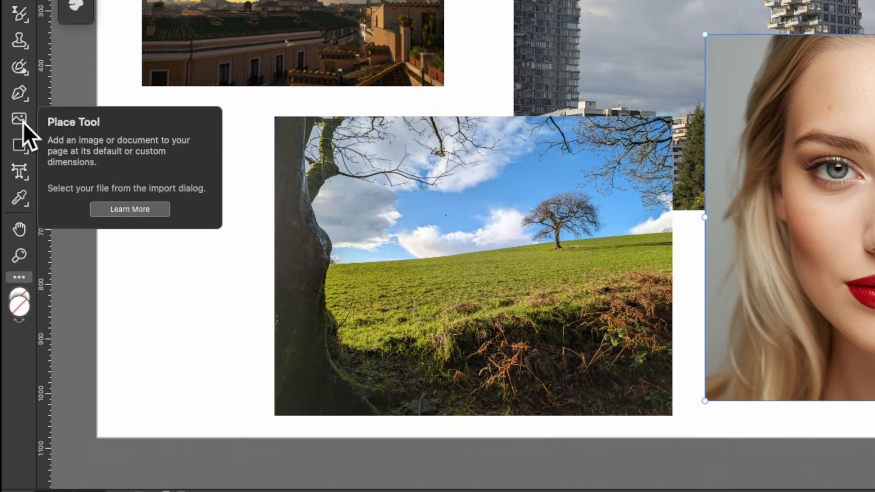
# - Remove the Place Tool from the tool list by customising the tools
pyautogui.rightClick(20, 345)
pyautogui.click(45, 450)
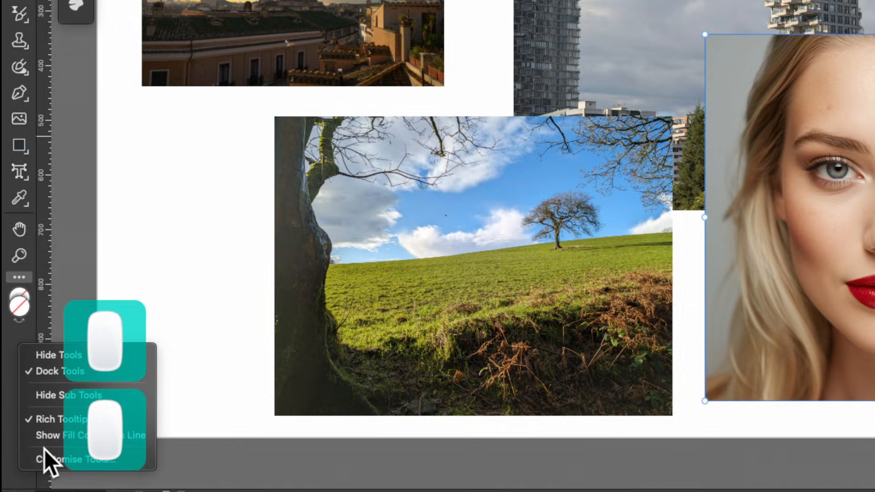
pyautogui.click(52, 462)
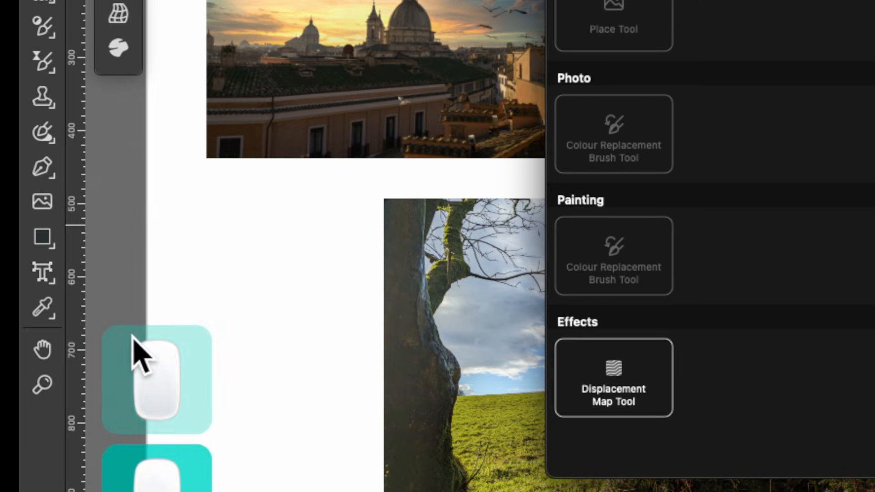
pyautogui.moveTo(35, 196); pyautogui.dragTo(218, 206)
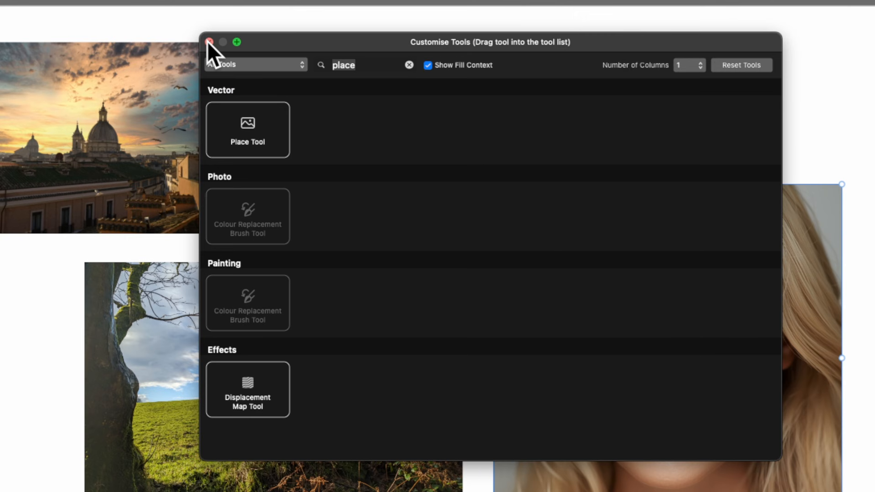
pyautogui.click(208, 41)
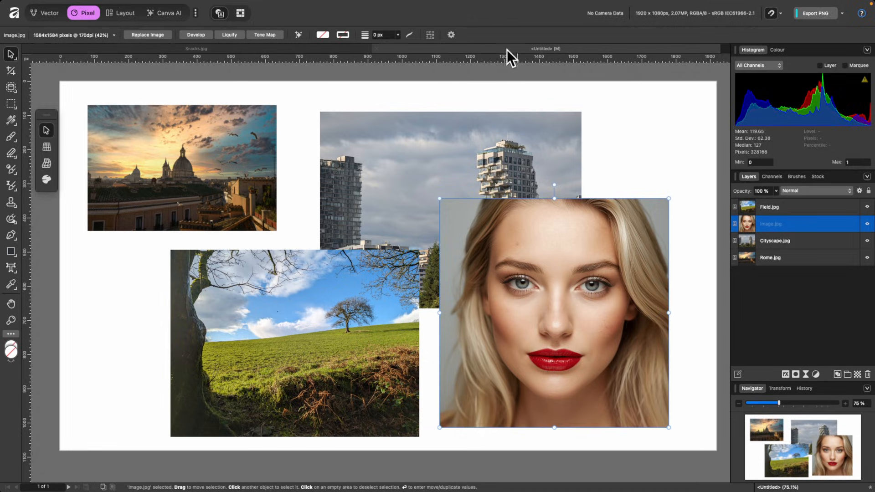
# - Switch between the open Snacks.jpg and untitled documents, and close the untitled document without saving it
pyautogui.click(344, 49)
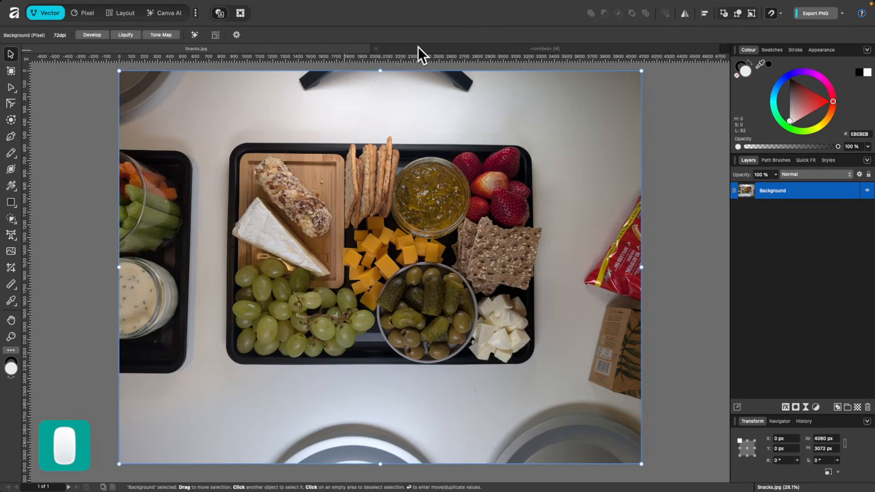
pyautogui.click(422, 48)
pyautogui.click(353, 48)
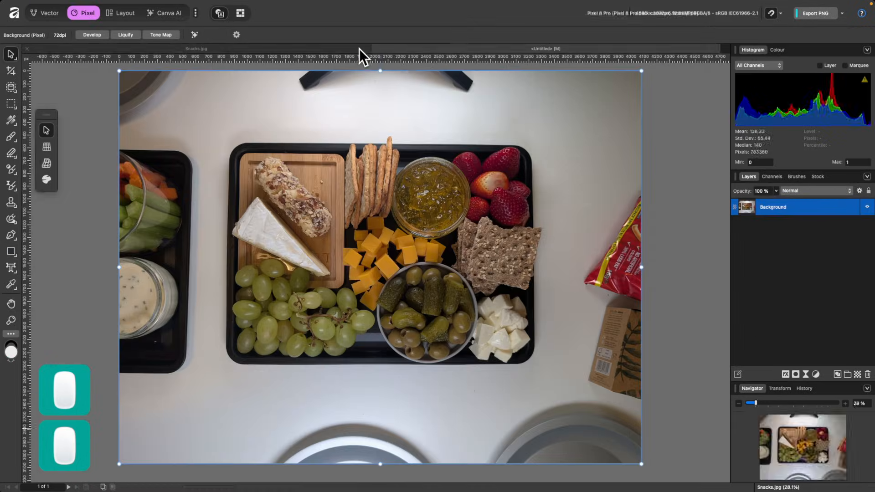
pyautogui.click(421, 50)
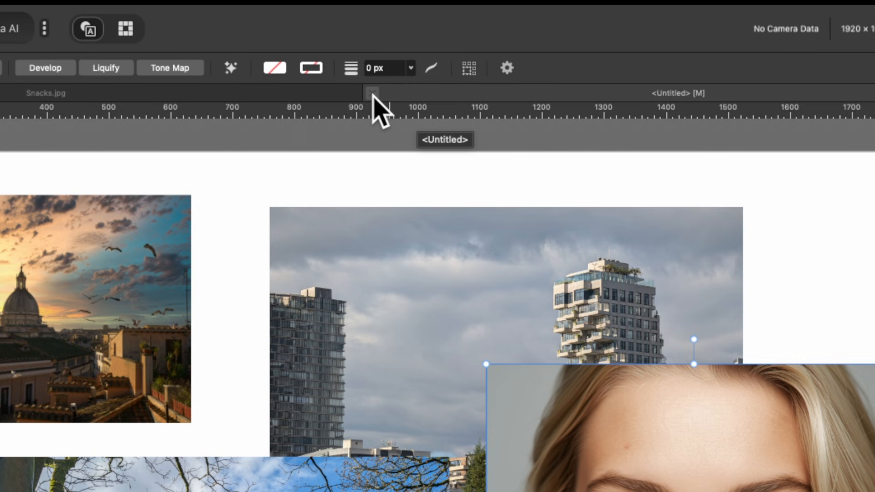
pyautogui.click(372, 94)
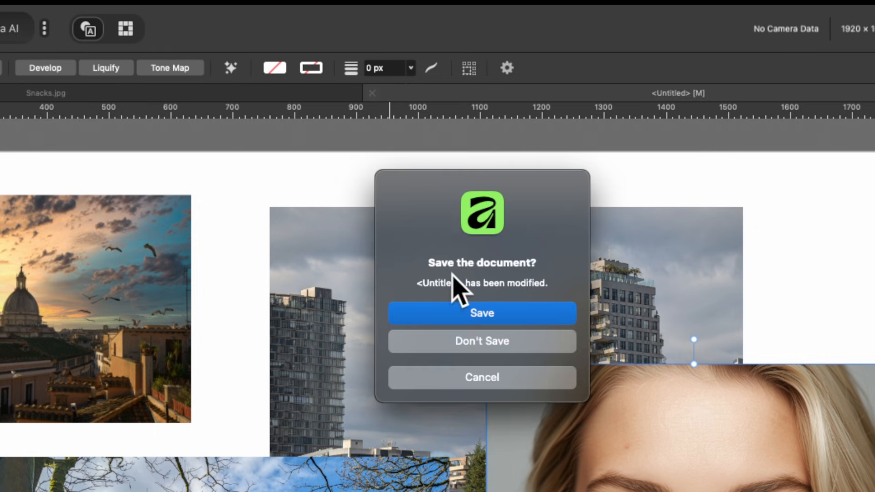
pyautogui.click(467, 337)
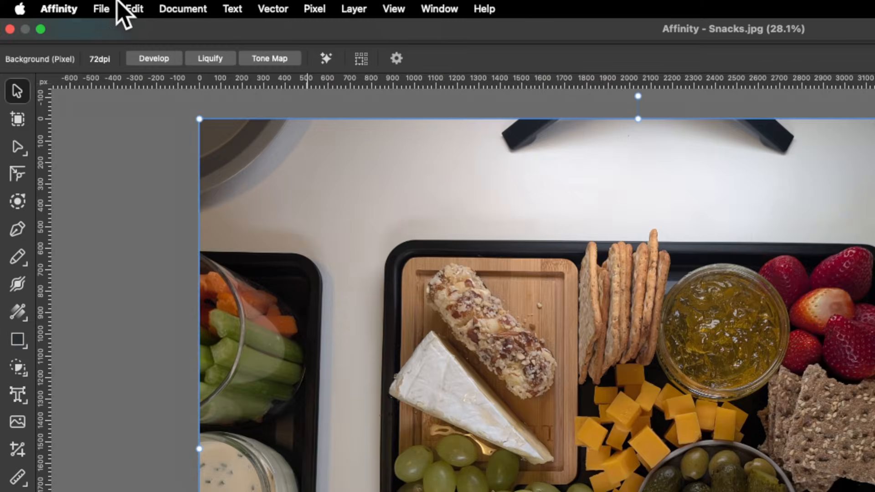
# - Save the Snacks.jpg document to the Desktop as an Affinity file named Tutorial.af
pyautogui.click(65, 6)
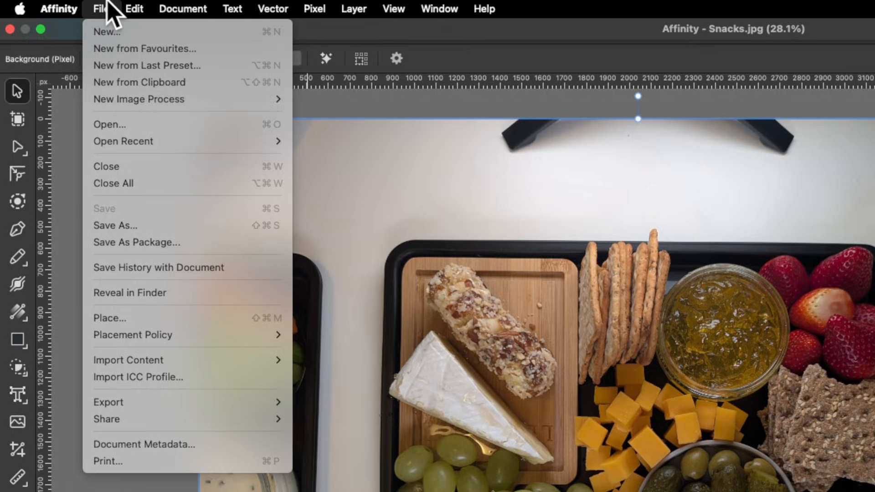
pyautogui.click(152, 221)
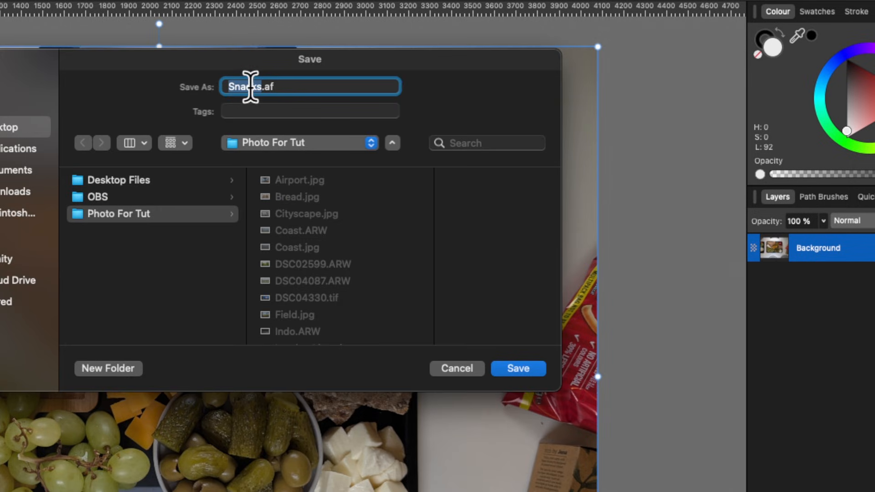
pyautogui.click(256, 87)
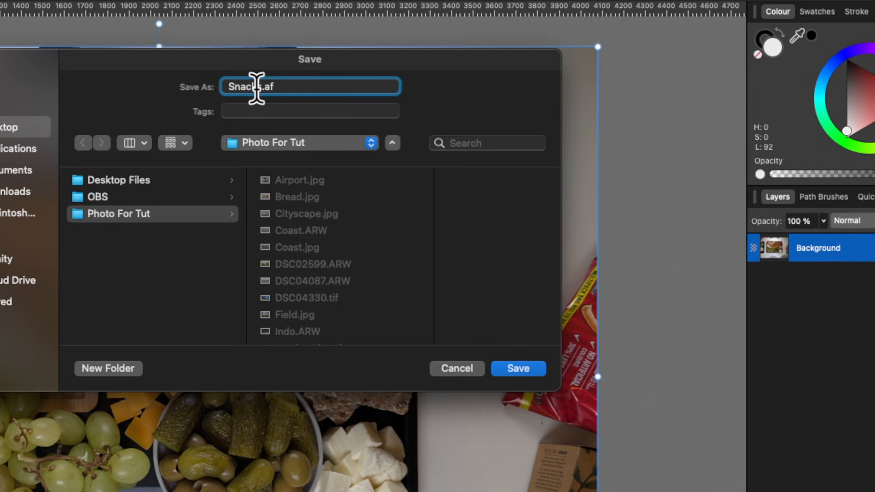
pyautogui.doubleClick(256, 87)
pyautogui.write('Tutori')
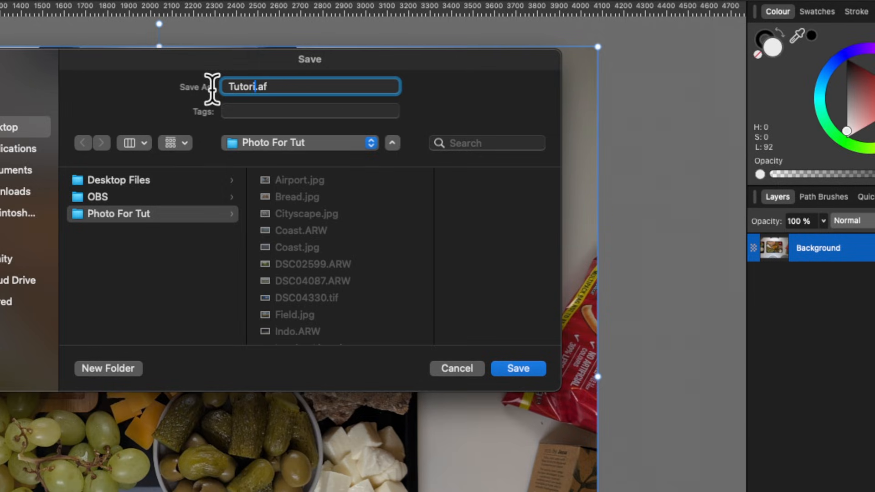
pyautogui.write('al')
pyautogui.click(43, 127)
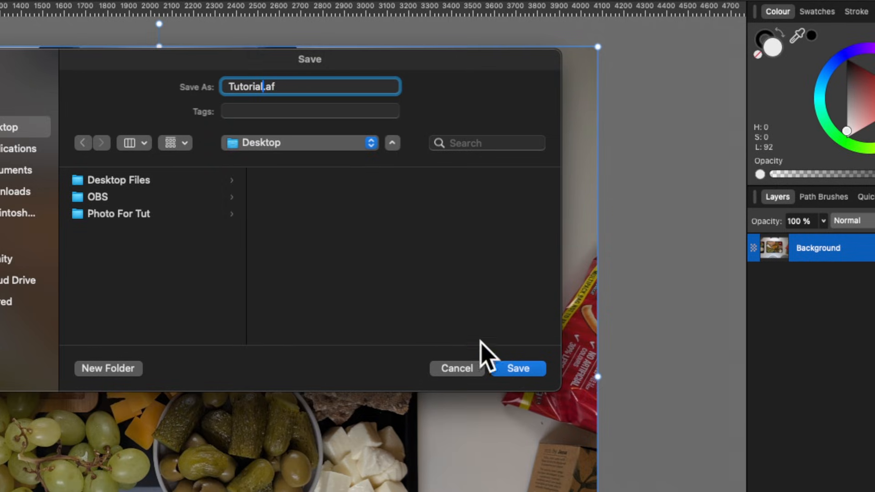
pyautogui.click(506, 368)
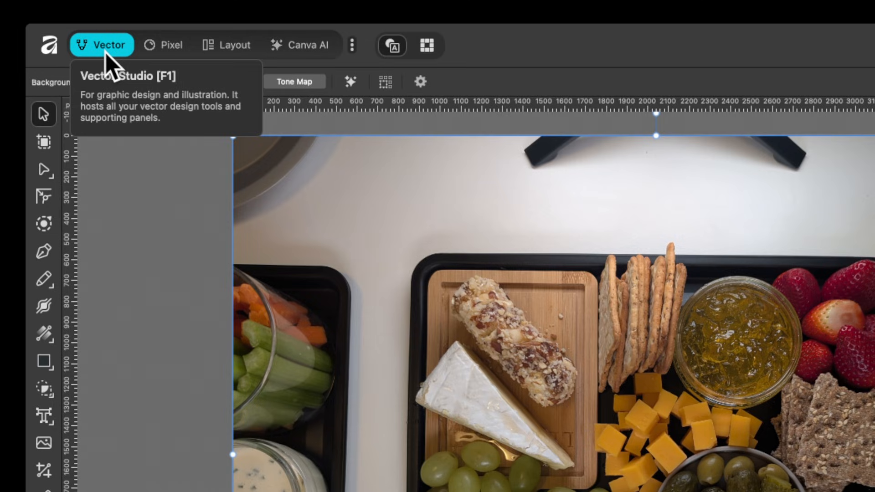
# - Switch to the Pixel Studio and try its paint brush, pen and eraser tool groups
pyautogui.click(156, 52)
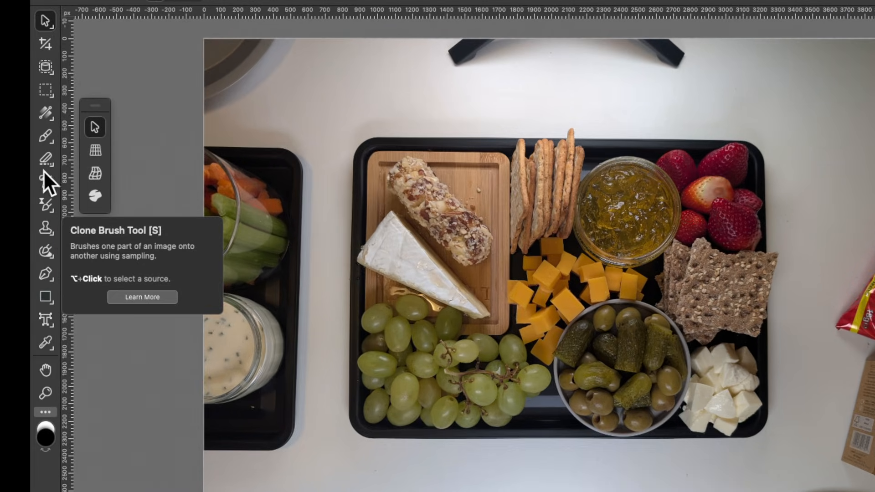
pyautogui.click(44, 136)
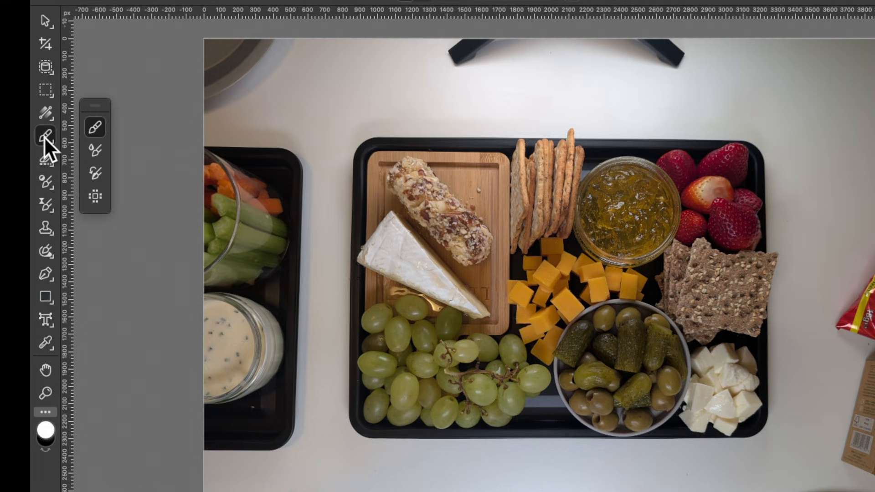
pyautogui.click(46, 275)
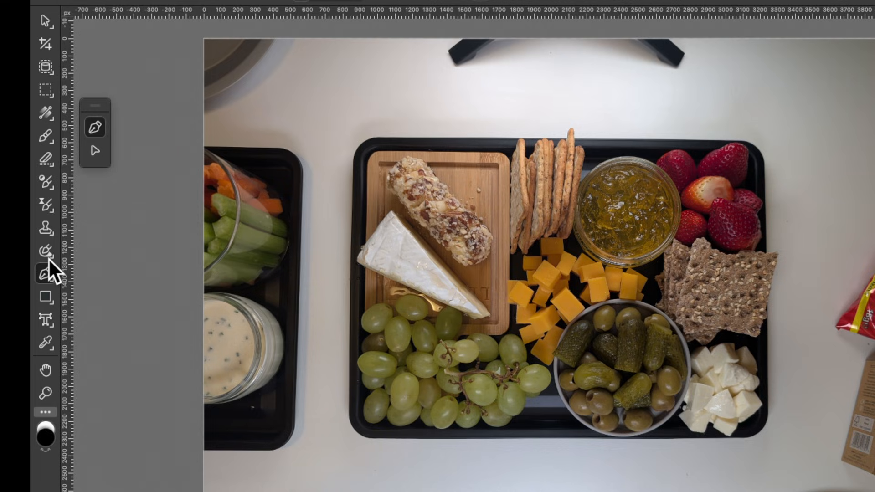
pyautogui.click(51, 162)
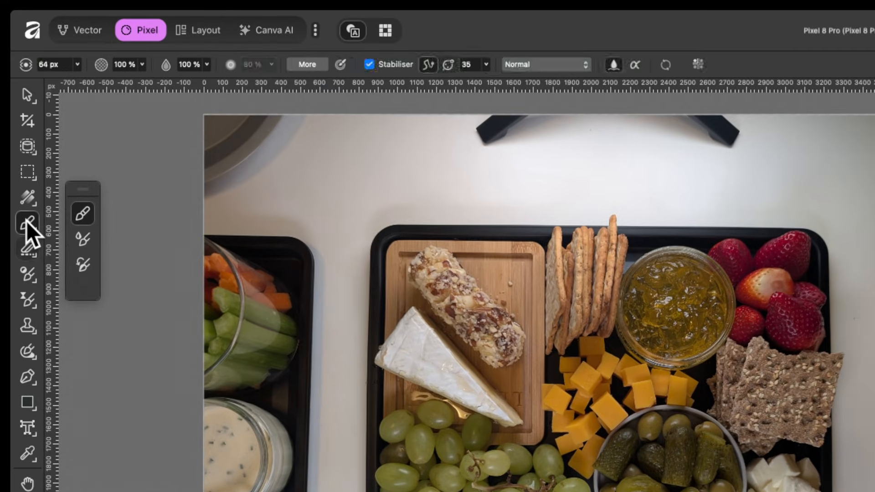
# - Compare the context options of the eraser, adjustment brush and paint brush tools by activating each in turn
pyautogui.click(26, 242)
pyautogui.click(30, 267)
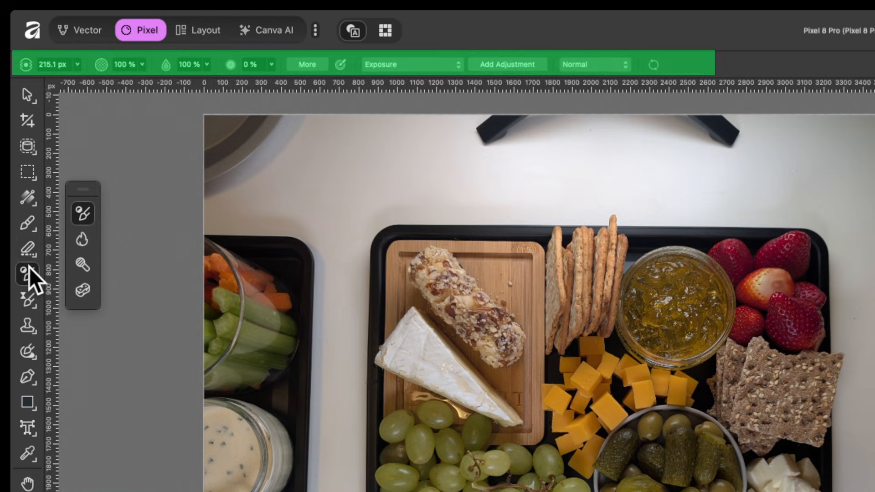
pyautogui.click(27, 248)
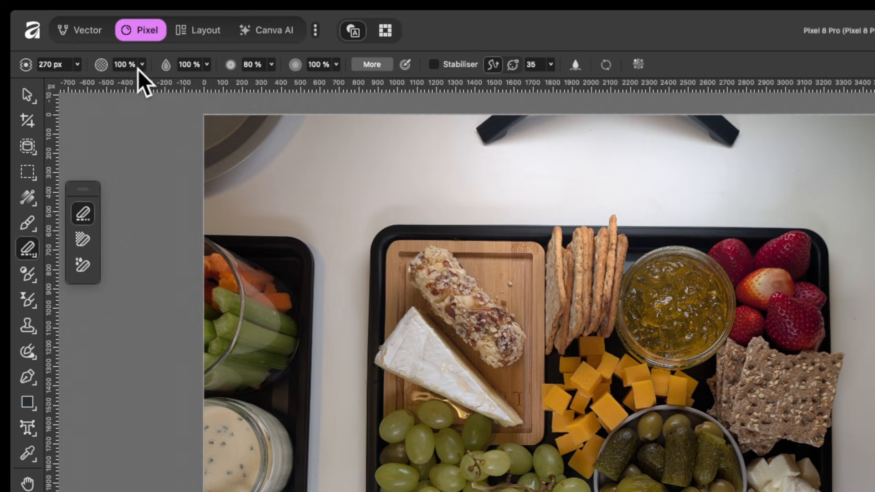
pyautogui.click(24, 221)
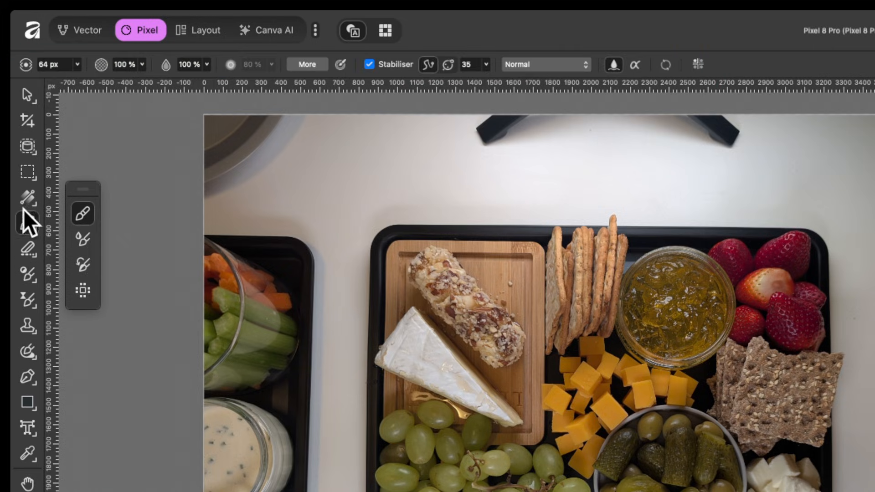
pyautogui.click(28, 196)
pyautogui.click(26, 223)
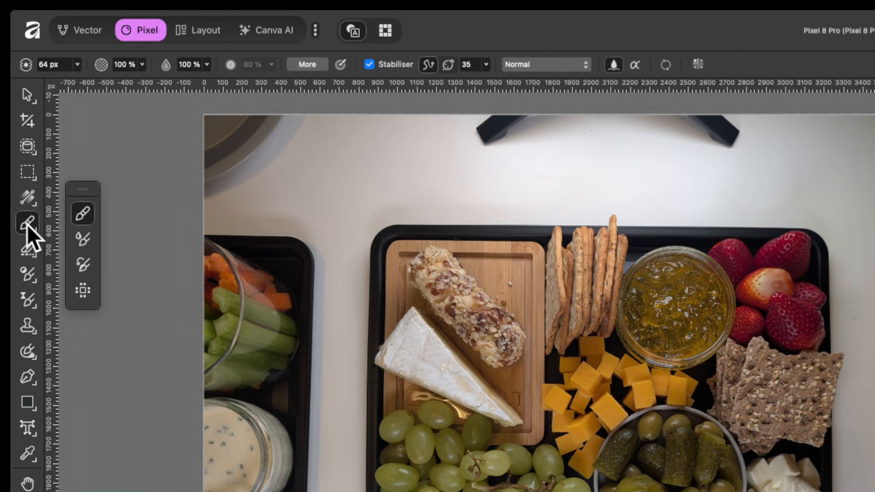
pyautogui.click(28, 249)
pyautogui.click(31, 279)
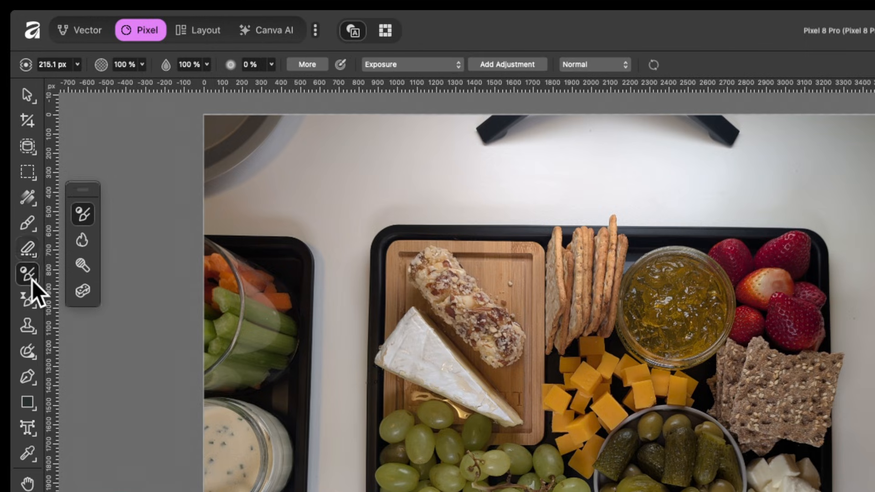
# - Examine the paint brush's width and other settings, and compare them with those of the eraser, adjustment brush and neighbouring tools
pyautogui.click(29, 224)
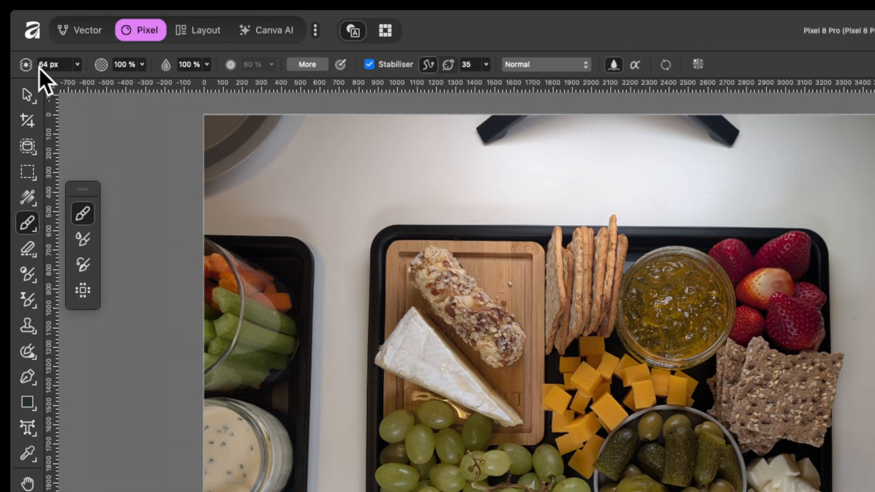
pyautogui.moveTo(39, 67); pyautogui.dragTo(66, 69)
pyautogui.click(28, 249)
pyautogui.click(30, 273)
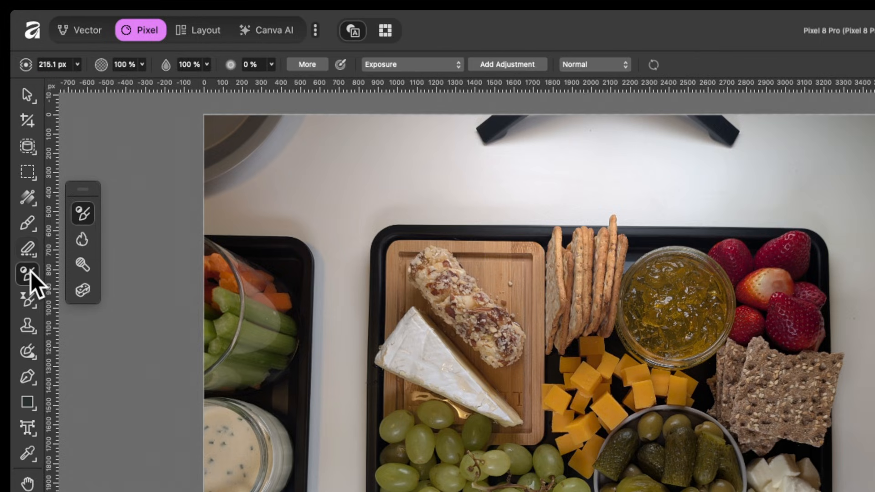
pyautogui.click(31, 298)
pyautogui.click(31, 313)
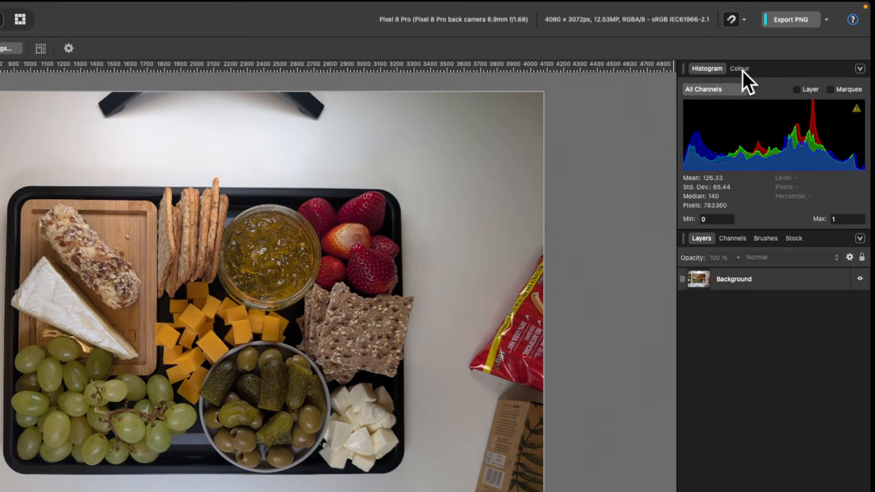
# - View the Colour panel and return to the Histogram panel
pyautogui.click(743, 71)
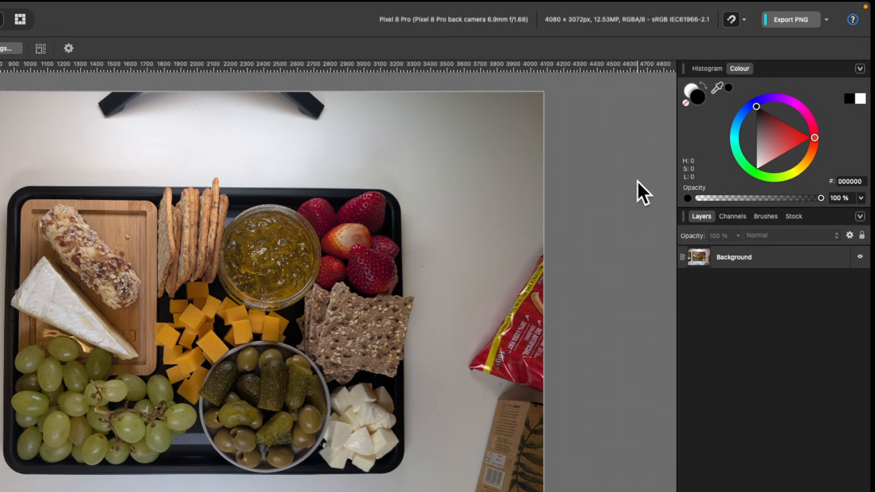
pyautogui.click(704, 68)
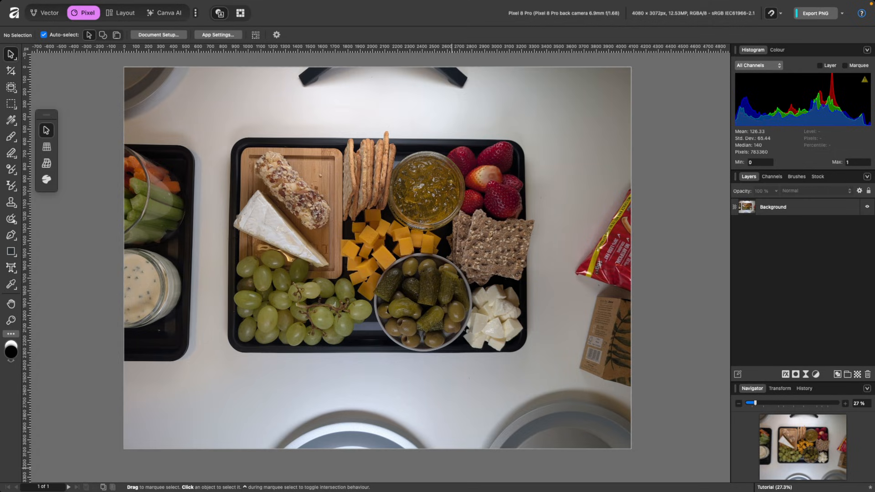
# - Place Plant.jpg as a new layer above the Background, and delete that layer again
pyautogui.moveTo(535, 491); pyautogui.dragTo(514, 252)
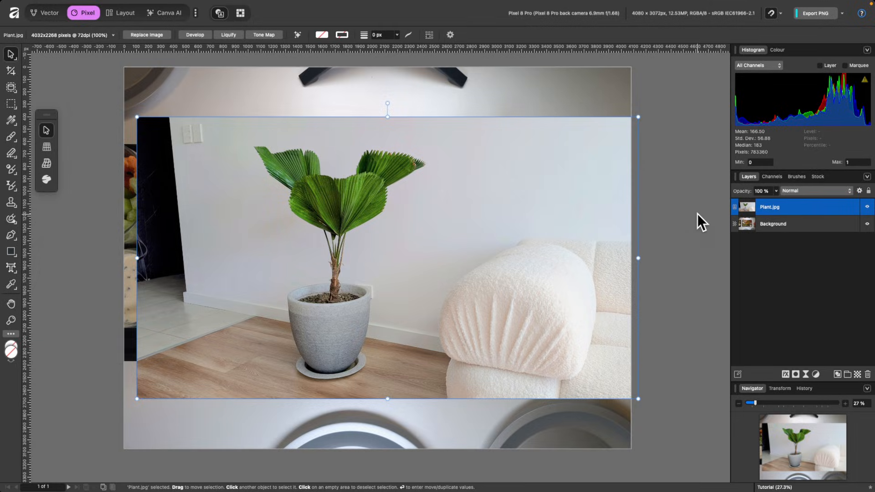
pyautogui.press('Delete')
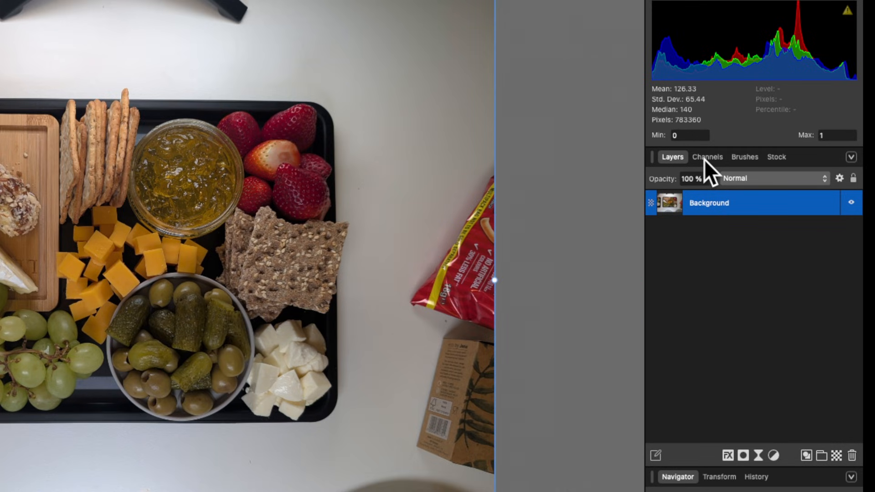
# - Look through the Channels, Brushes (Inks category) and Stock panels, and return to the Layers panel
pyautogui.click(703, 159)
pyautogui.click(747, 158)
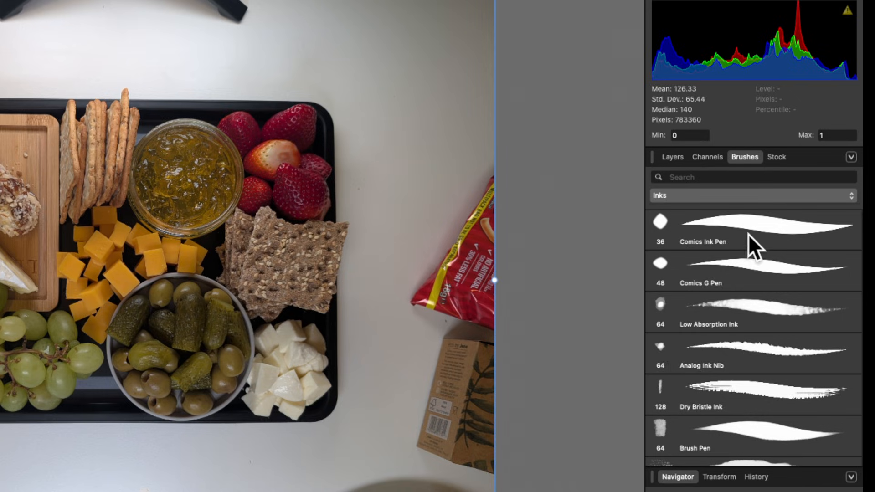
pyautogui.scroll(-5, 750, 236)
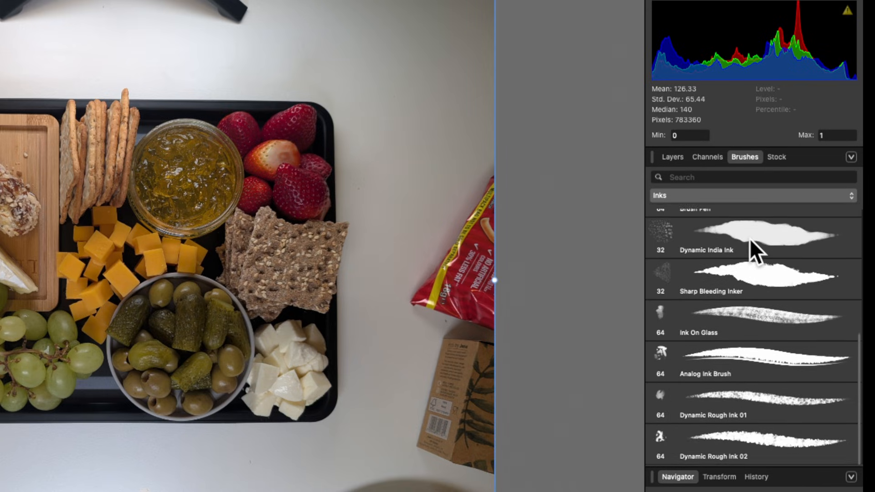
pyautogui.click(771, 159)
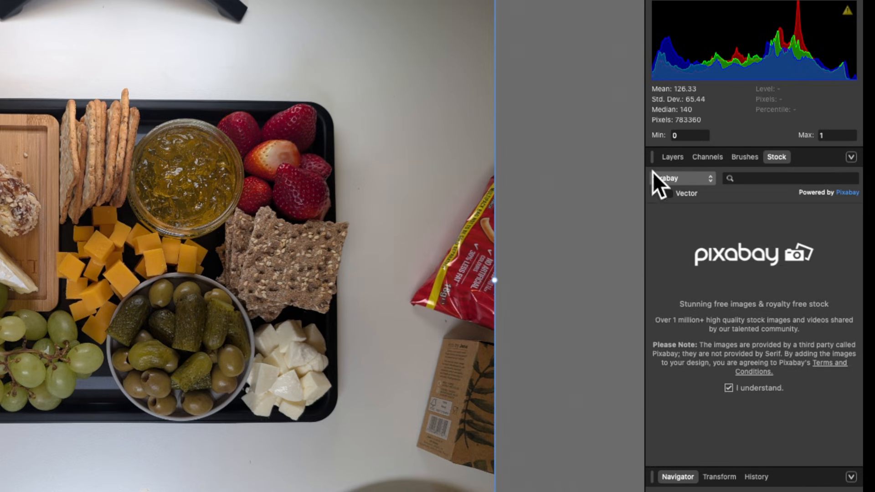
pyautogui.click(667, 158)
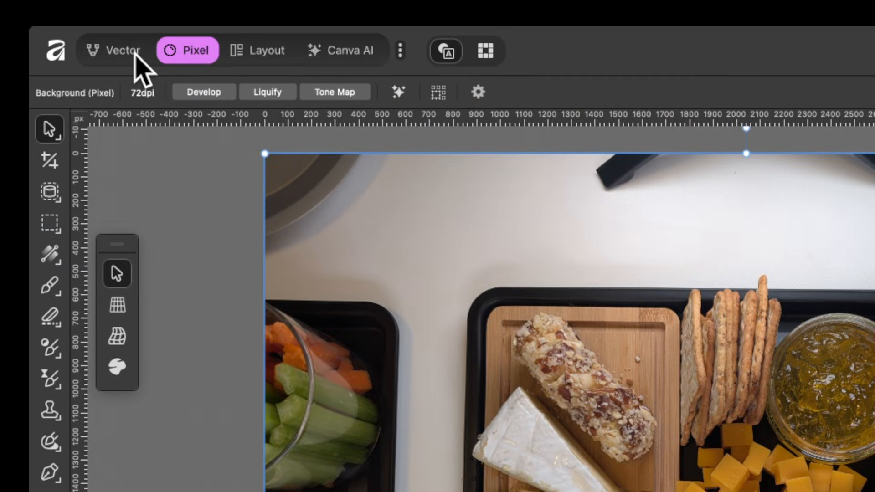
# - Switch to the Vector Studio and view the available flip and rotate commands without applying any
pyautogui.click(135, 53)
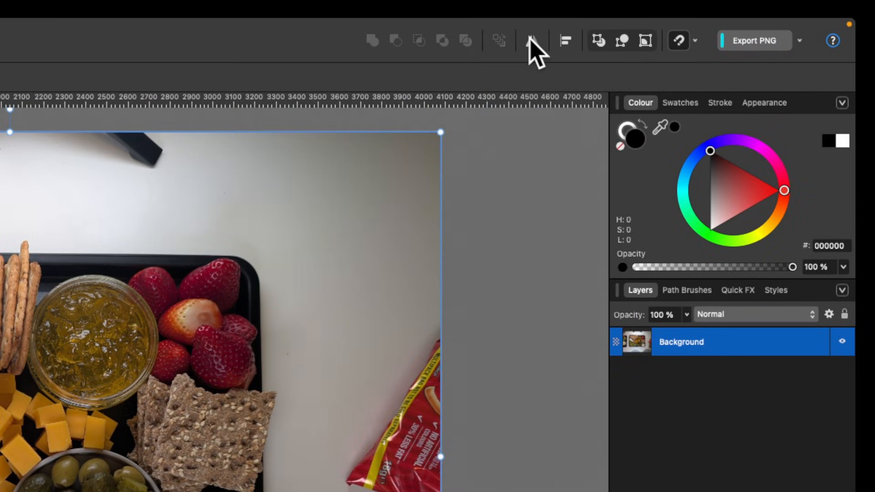
pyautogui.click(530, 40)
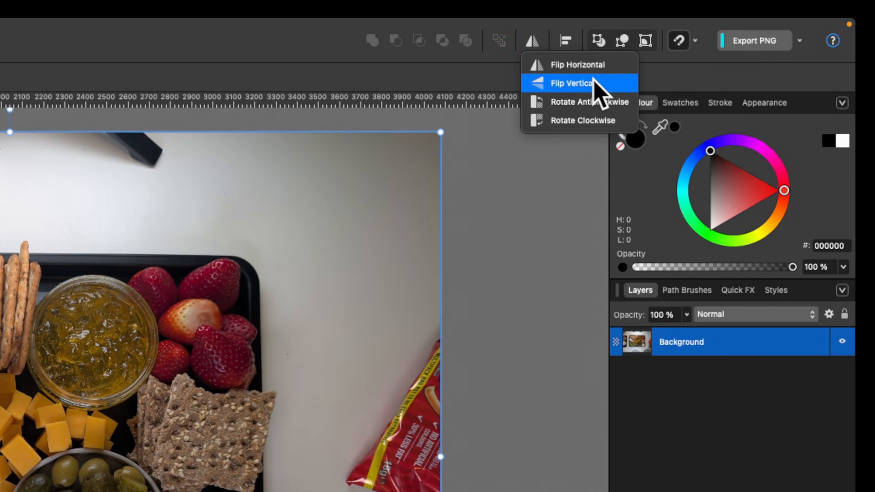
pyautogui.click(328, 44)
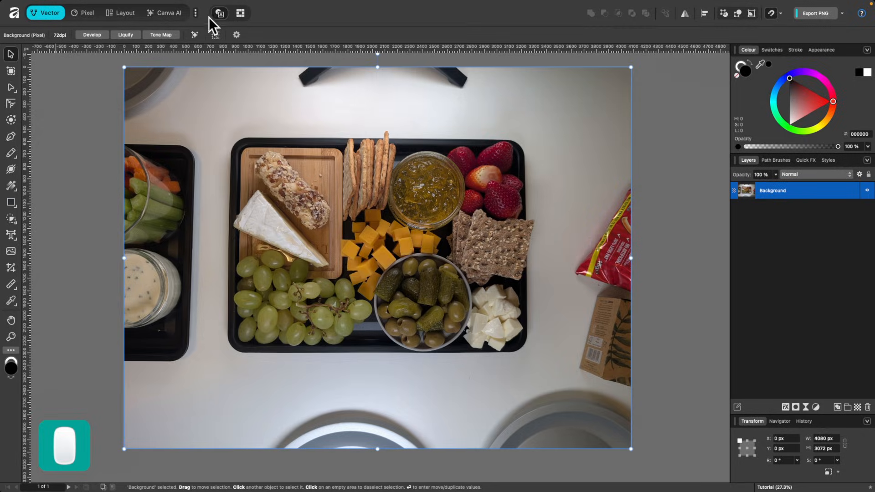
# - Compare the Pixel, Vector, Layout and Canva AI studios by switching between them, finishing in the Pixel Studio
pyautogui.click(84, 17)
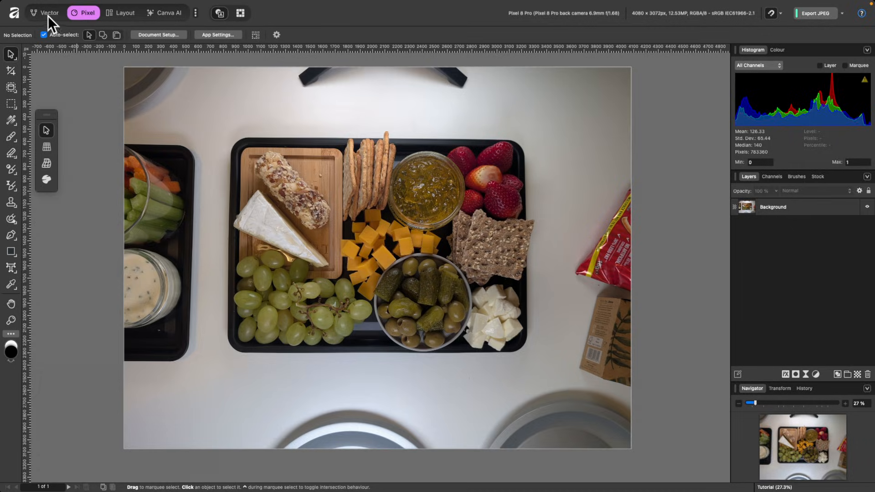
pyautogui.click(48, 14)
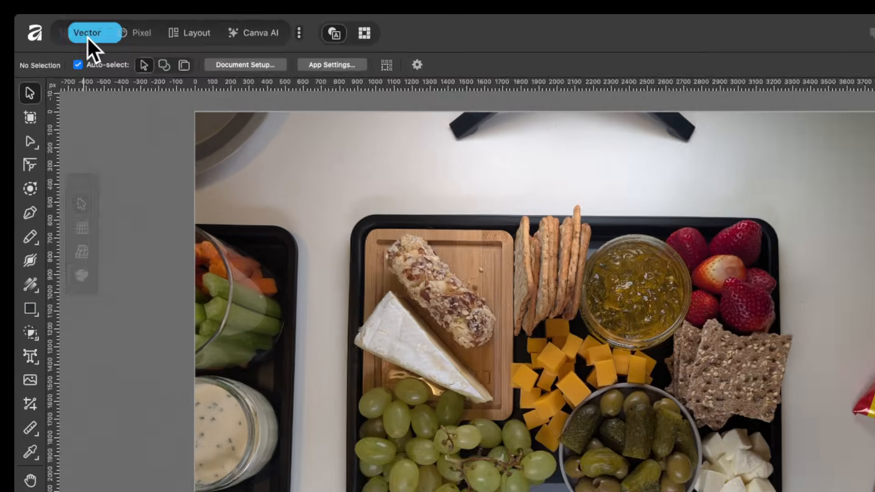
pyautogui.click(74, 13)
pyautogui.click(122, 12)
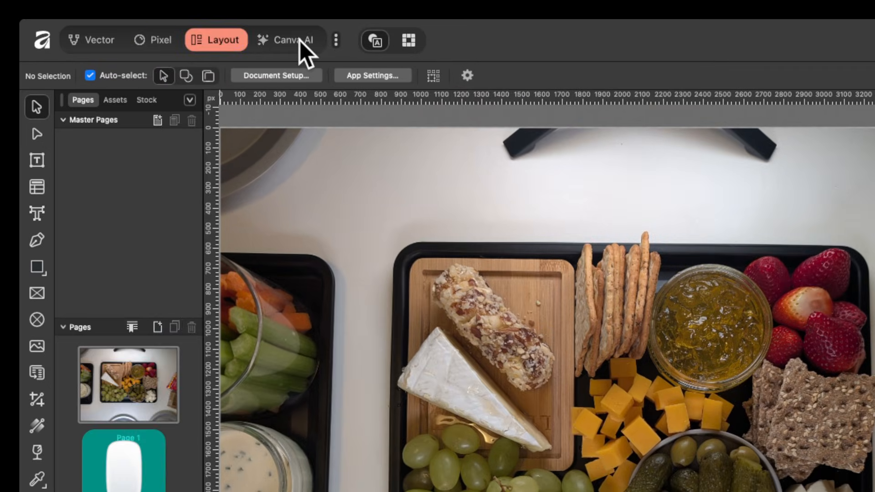
pyautogui.click(300, 40)
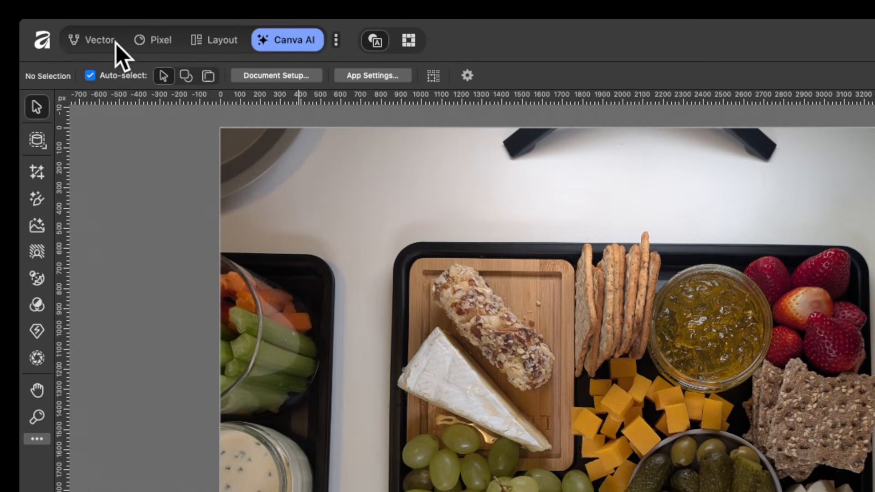
pyautogui.click(101, 42)
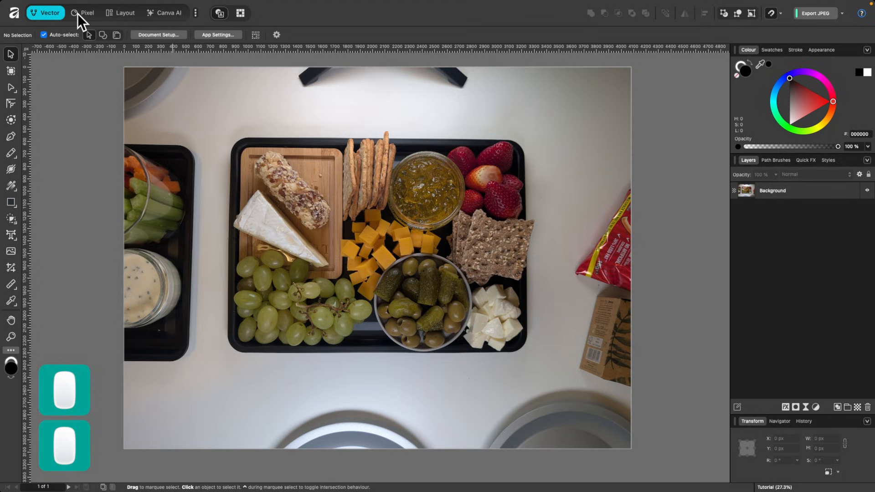
pyautogui.click(77, 14)
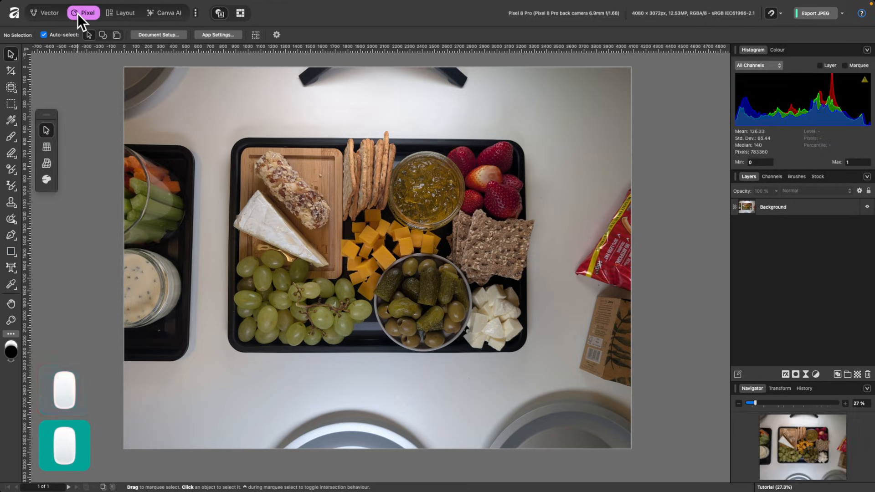
# - Compare the Layout, Canva AI, Vector and Pixel studios again by switching between them, finishing in the Vector Studio
pyautogui.click(122, 15)
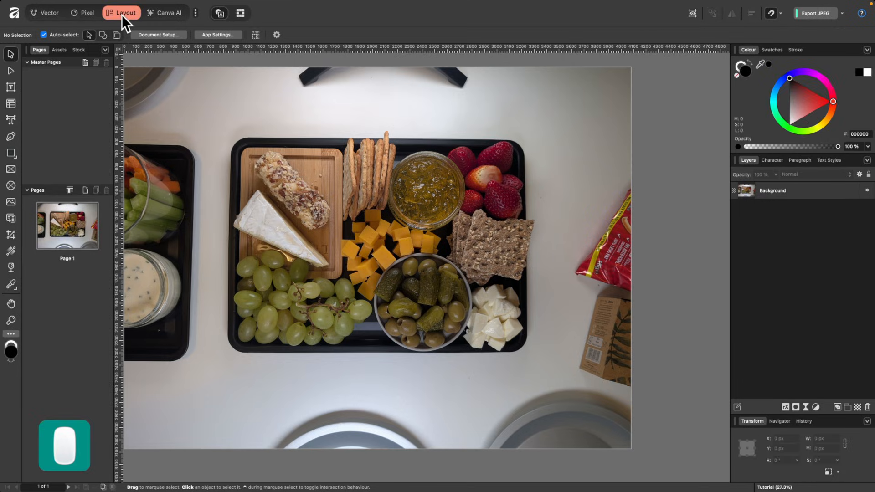
pyautogui.click(156, 12)
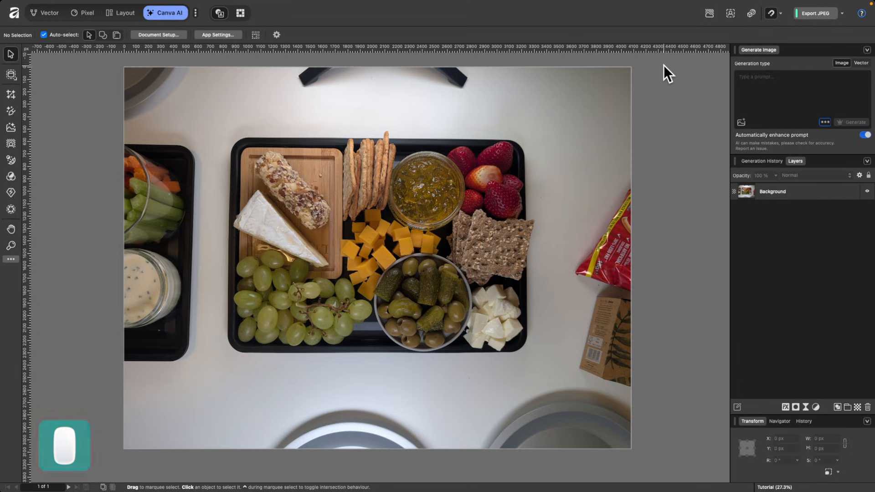
pyautogui.click(46, 12)
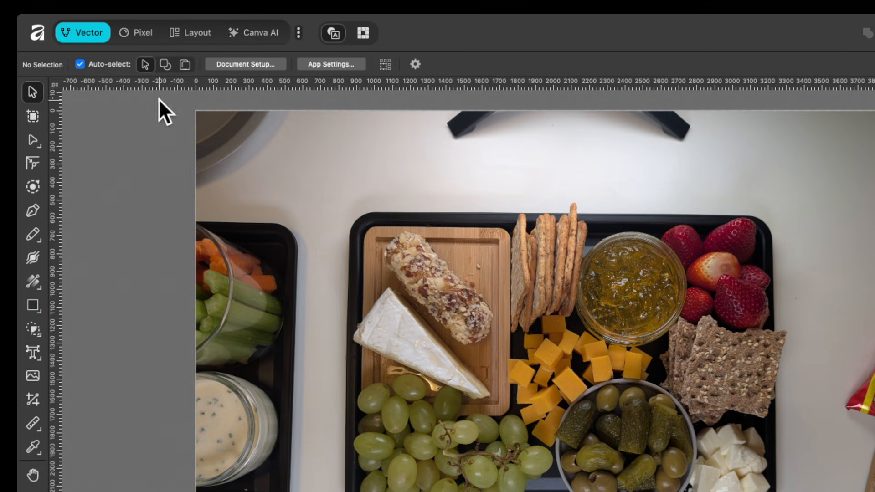
pyautogui.click(136, 32)
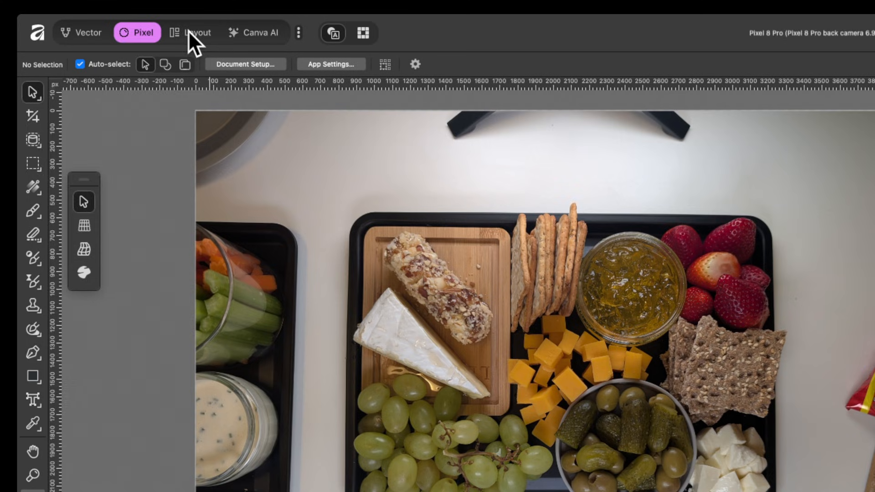
pyautogui.click(188, 31)
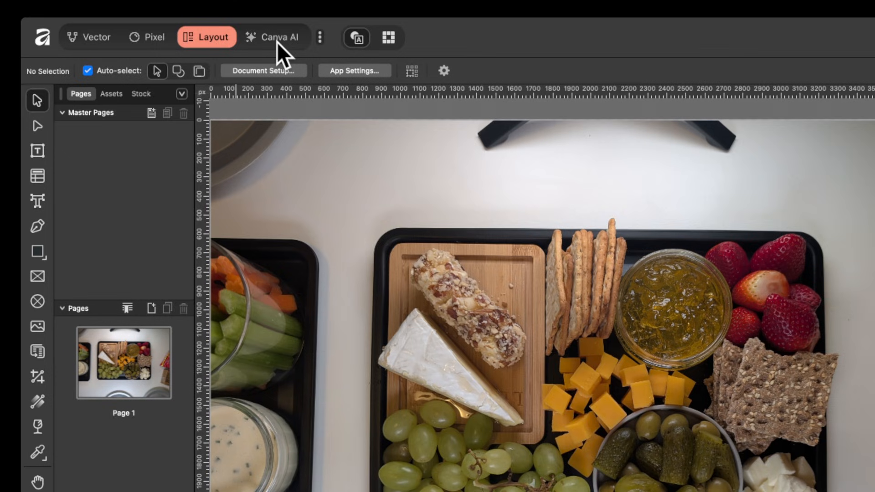
pyautogui.click(169, 16)
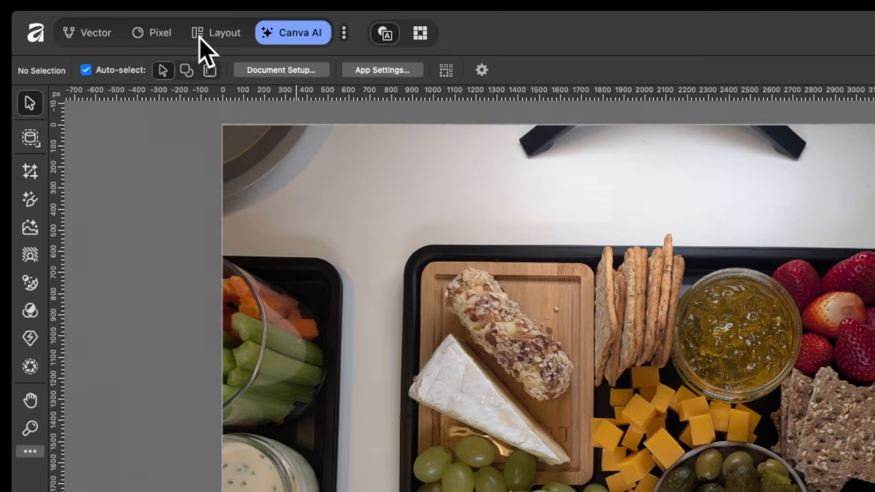
pyautogui.click(54, 14)
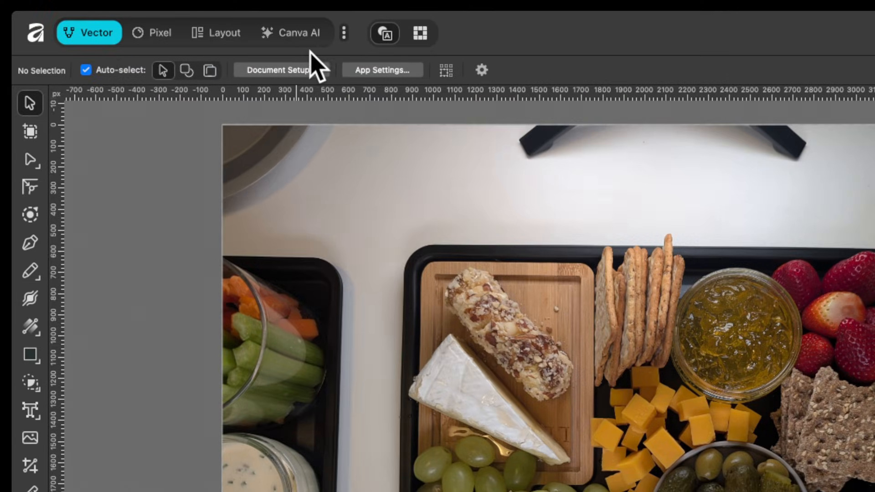
# - Enable the additional Retouching, Colour Grading and Compositing studios in the list of available studios
pyautogui.click(344, 33)
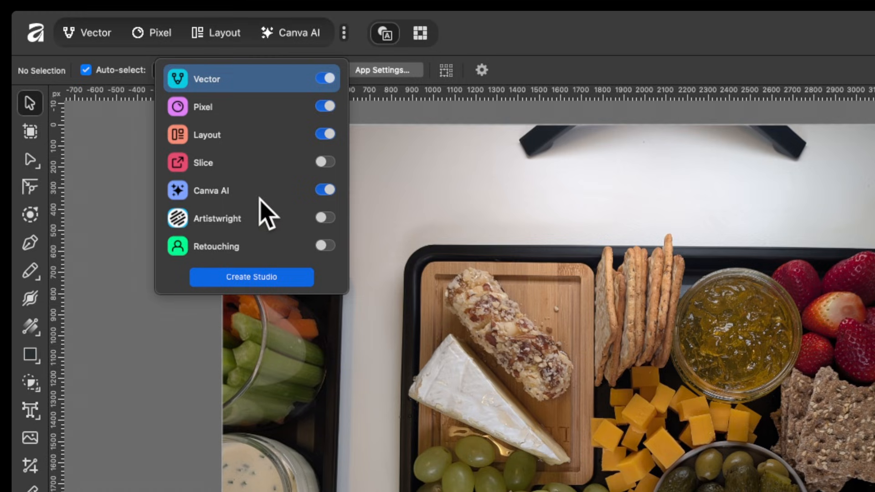
pyautogui.scroll(-3, 260, 207)
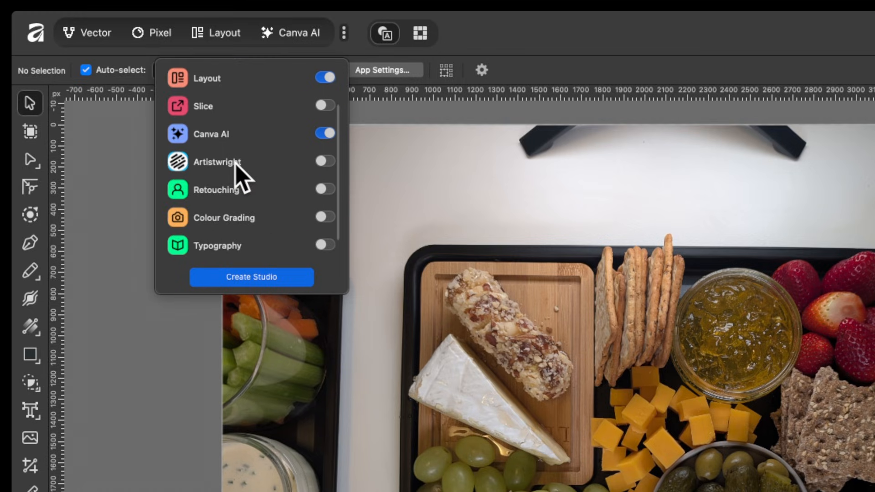
pyautogui.scroll(-1, 275, 178)
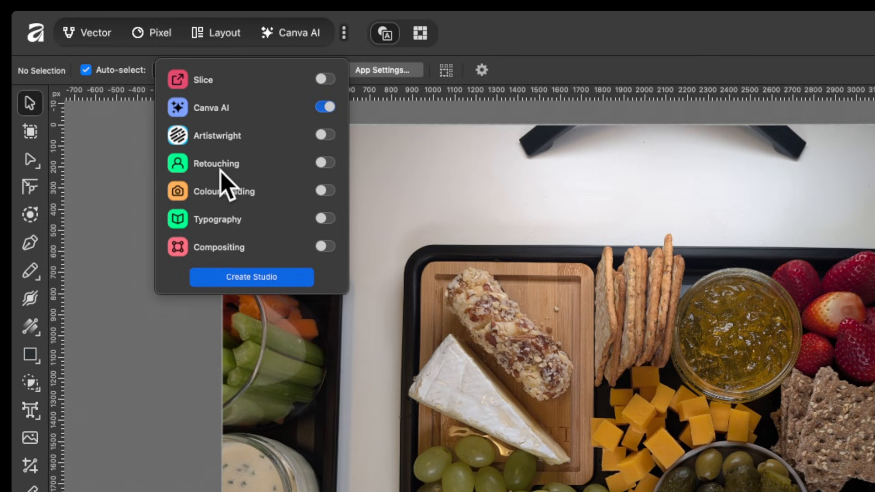
pyautogui.click(325, 163)
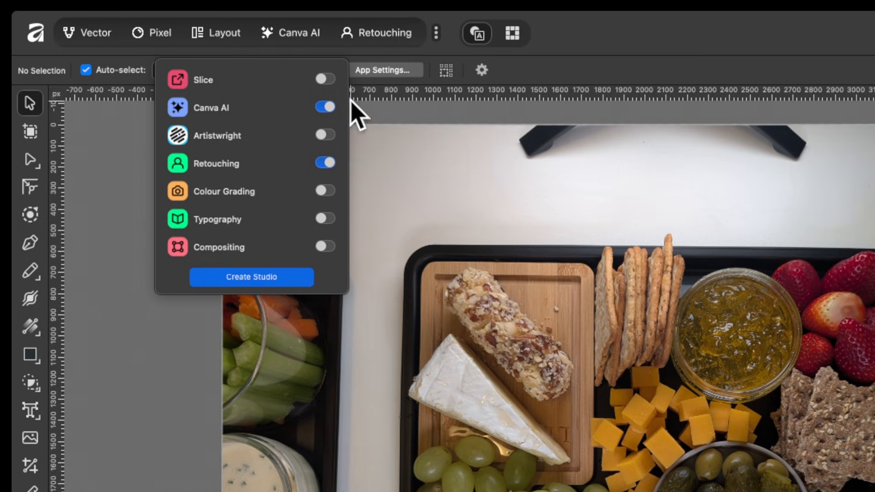
pyautogui.click(325, 191)
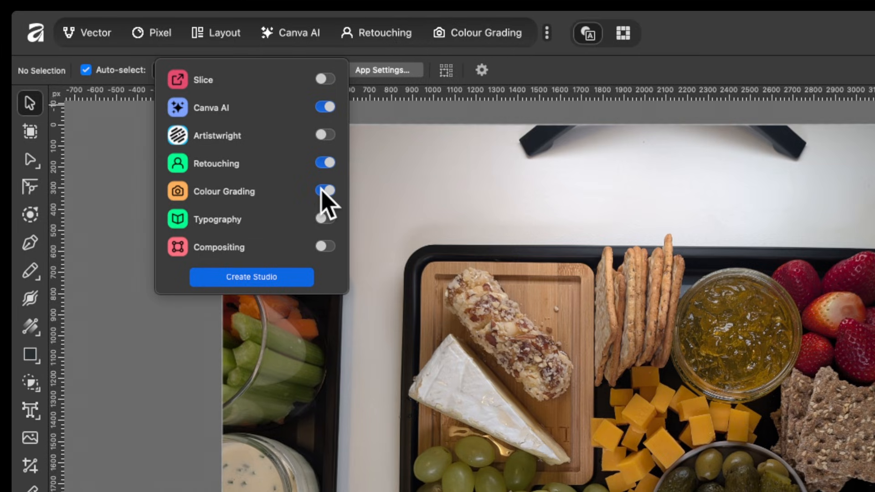
pyautogui.click(325, 246)
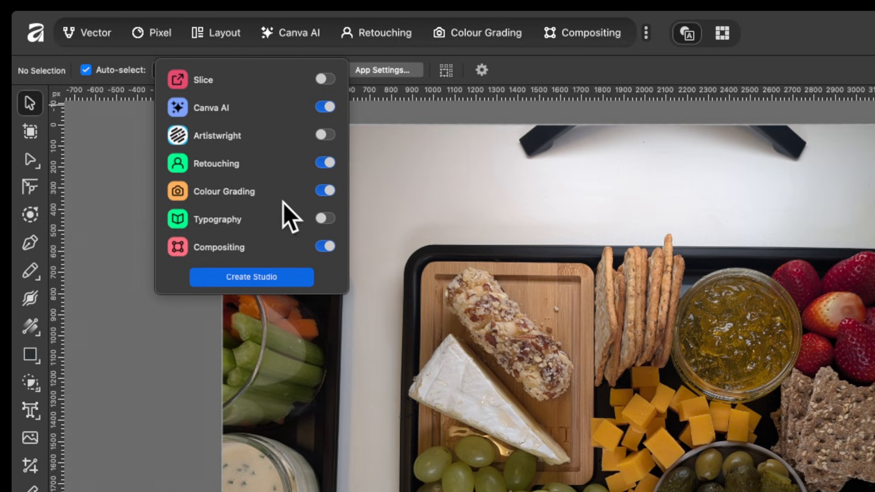
pyautogui.scroll(4, 264, 192)
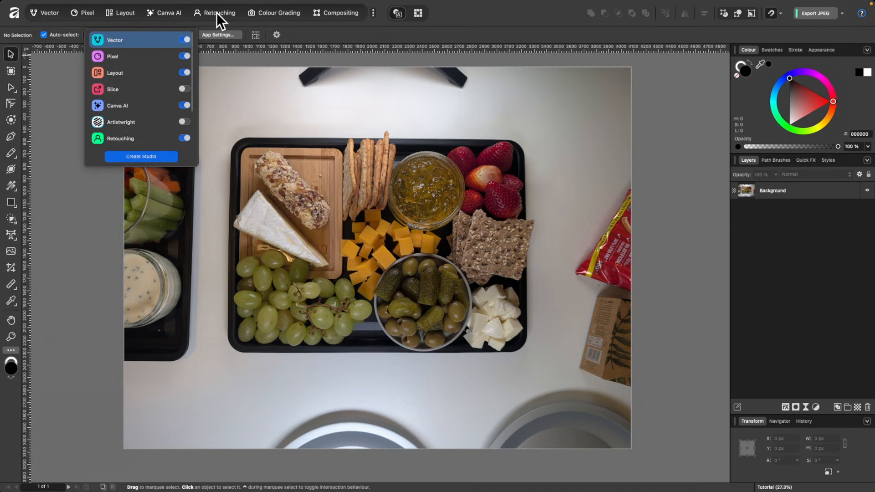
# - Look through the Retouching and Colour Grading studios, comparing the Histogram and Scope panels in Colour Grading
pyautogui.click(217, 13)
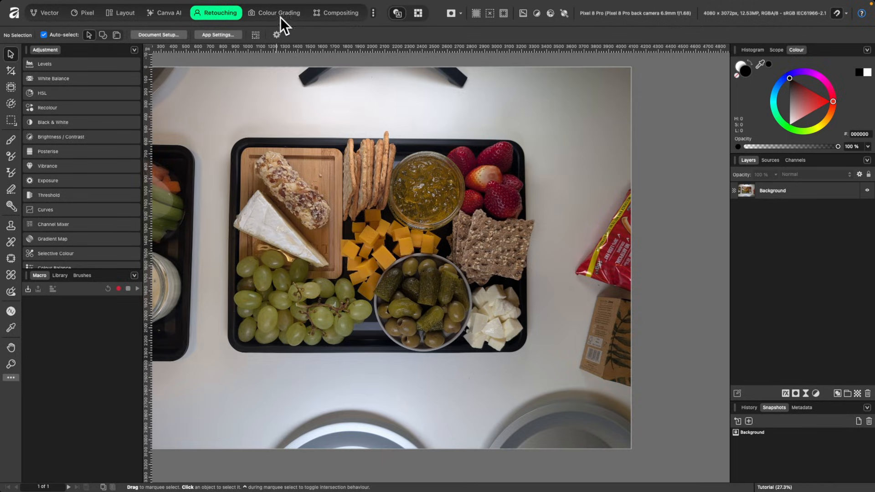
pyautogui.click(536, 42)
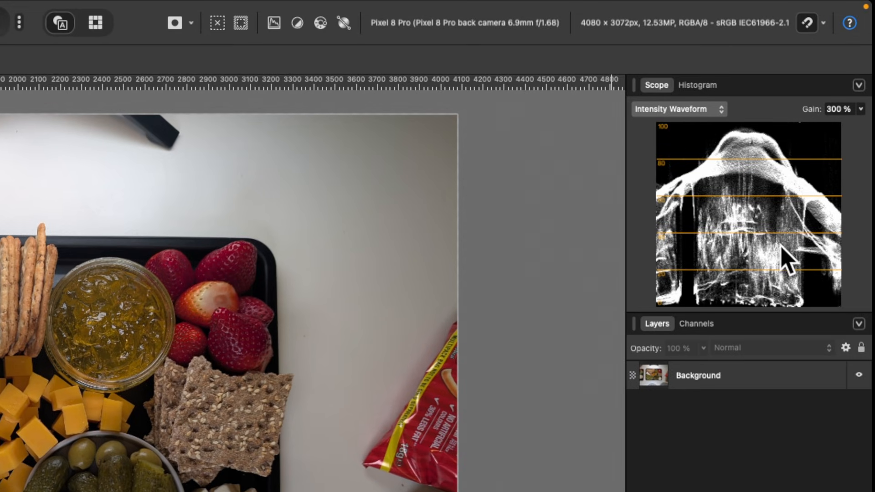
pyautogui.click(697, 86)
pyautogui.click(656, 86)
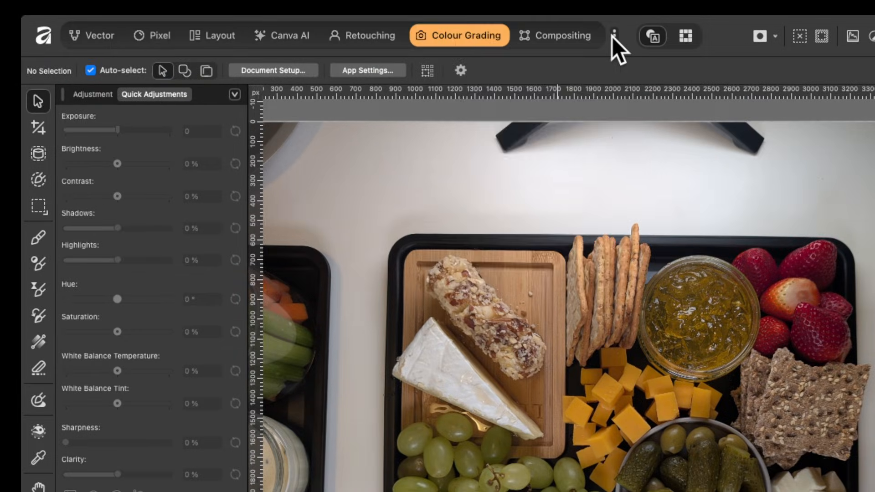
# - Disable the Colour Grading, Retouching and Compositing studios again in the list of available studios
pyautogui.click(372, 13)
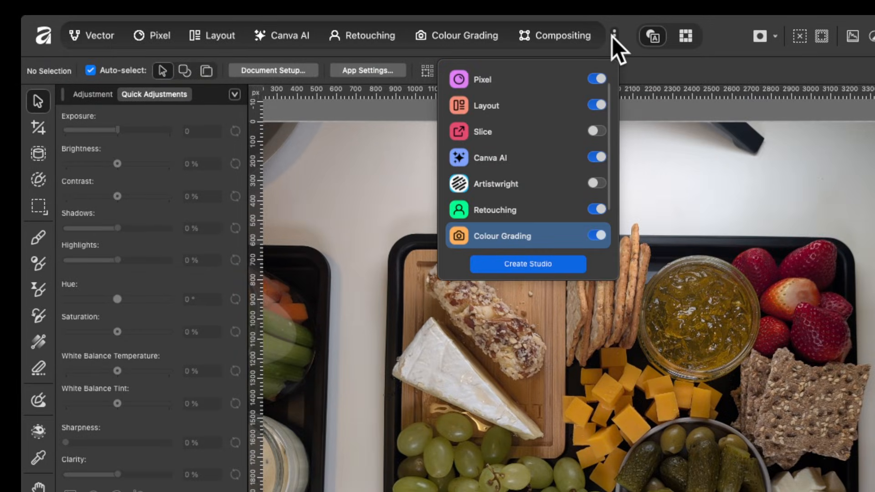
pyautogui.click(596, 232)
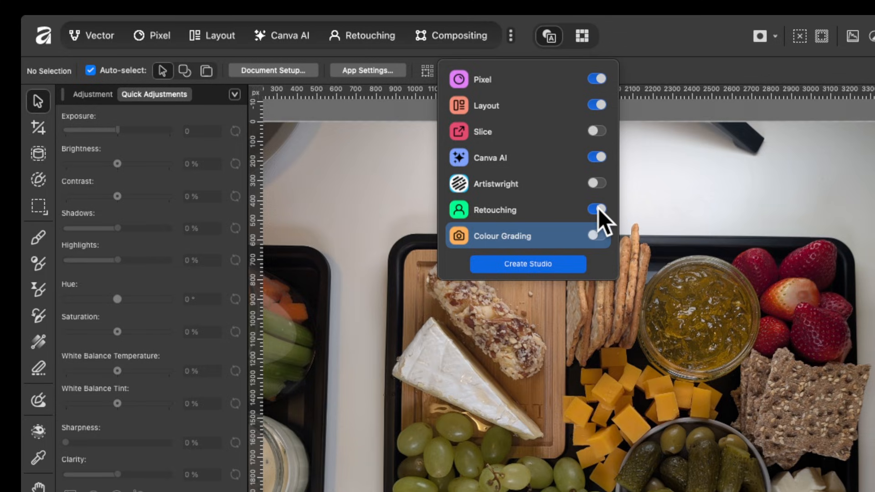
pyautogui.click(598, 208)
pyautogui.scroll(-2, 590, 200)
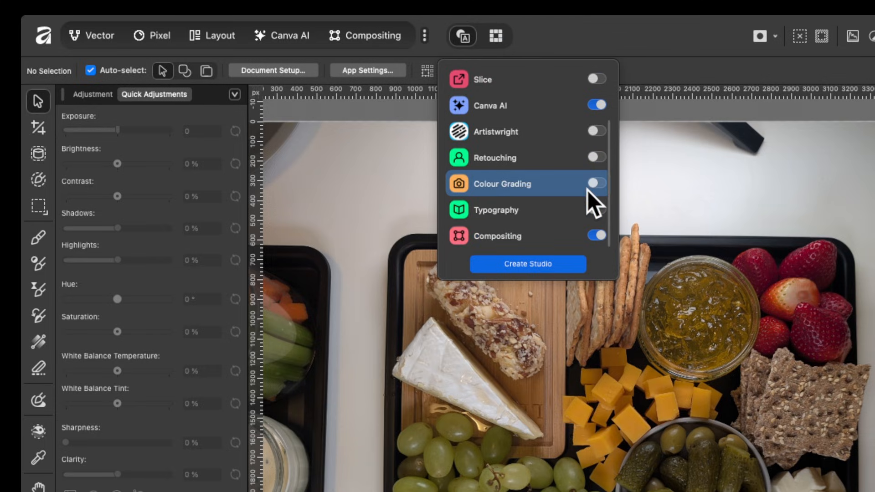
pyautogui.click(597, 235)
pyautogui.click(584, 41)
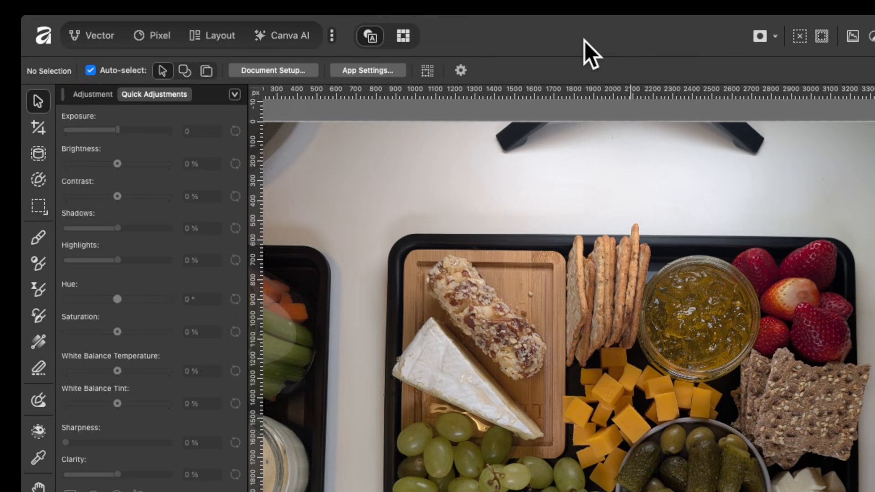
# - Switch to the Pixel Studio and set up a new custom studio named TEST, cloned from Pixel
pyautogui.click(160, 36)
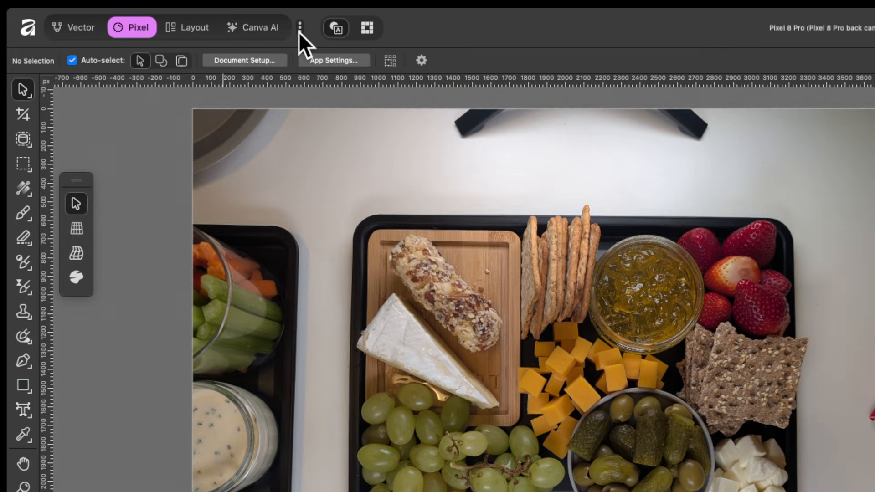
pyautogui.click(298, 31)
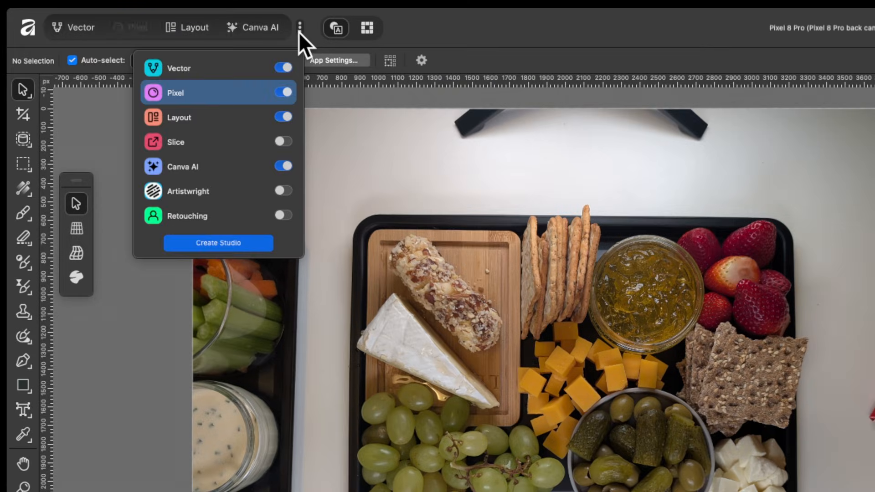
pyautogui.click(240, 245)
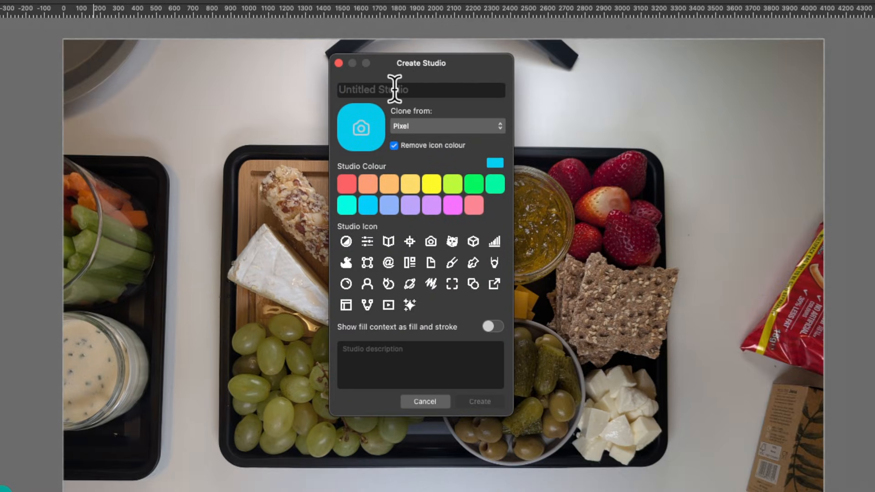
pyautogui.write('TEST')
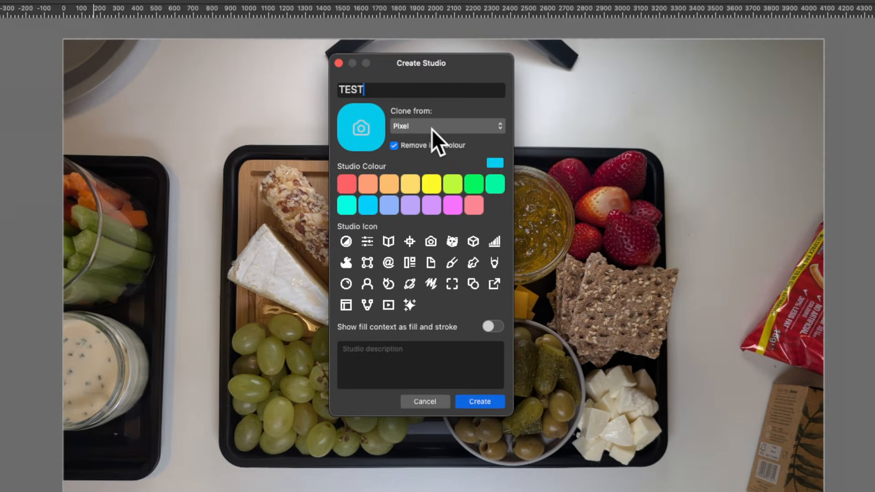
pyautogui.click(369, 127)
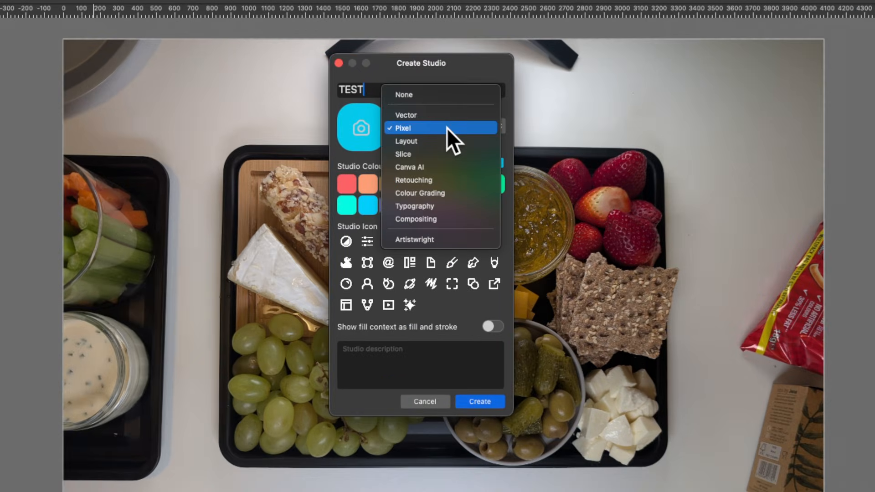
pyautogui.click(446, 128)
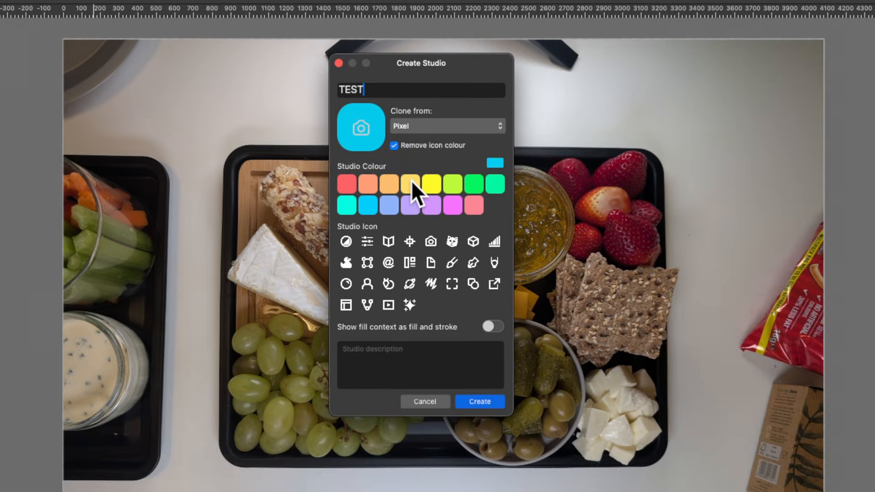
# - Try yellow and purple as the studio colour, settle on green, and create the TEST studio
pyautogui.click(565, 263)
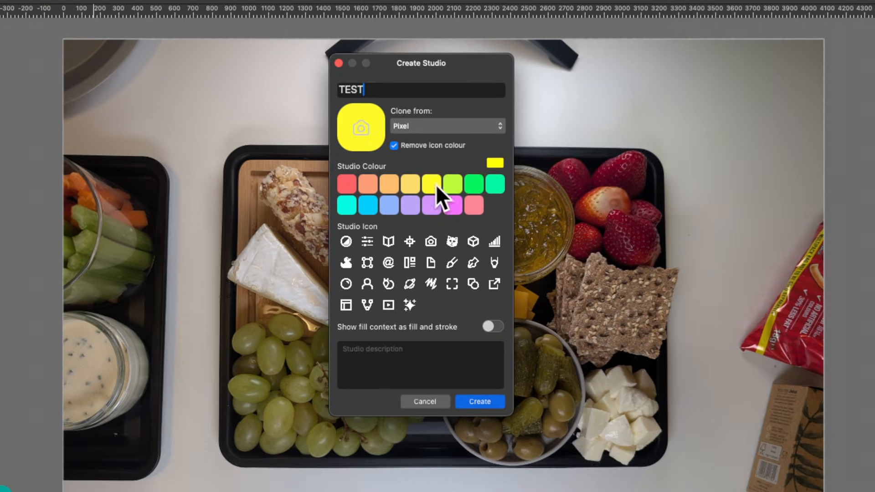
pyautogui.click(431, 203)
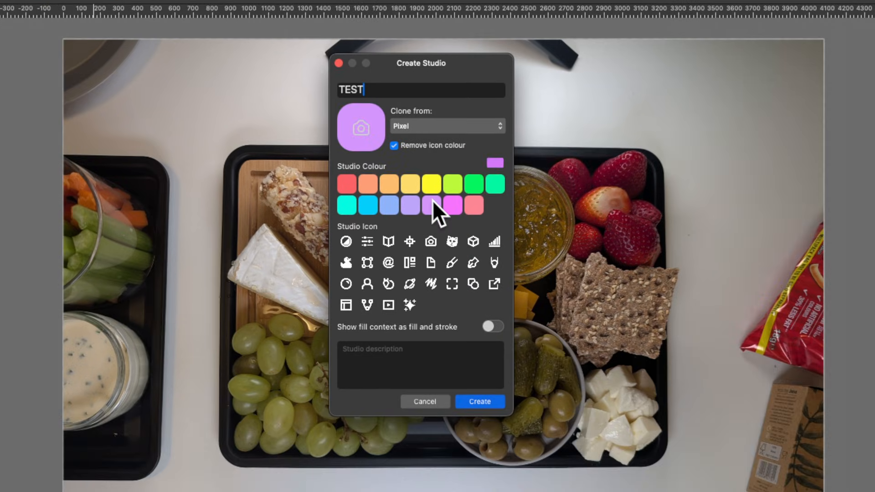
pyautogui.click(468, 183)
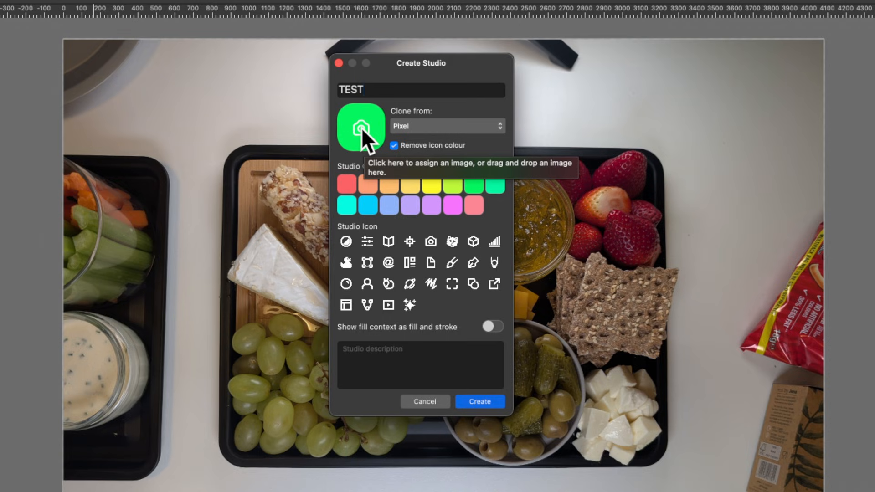
pyautogui.click(493, 399)
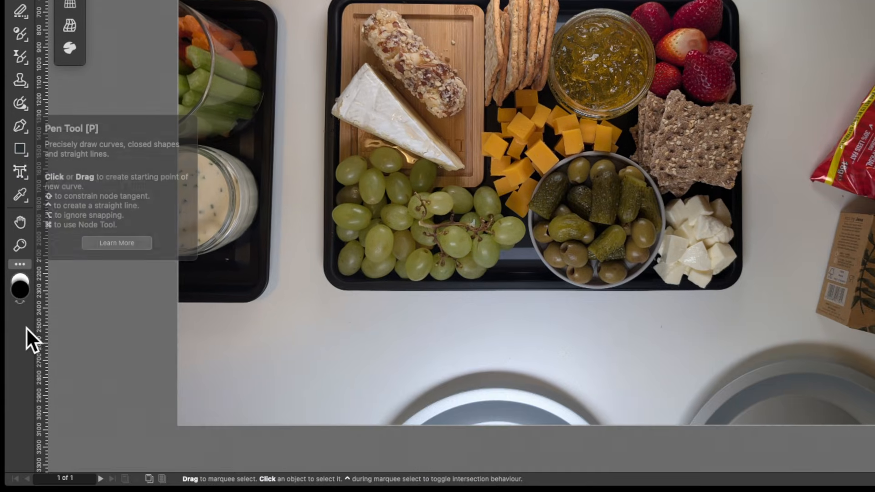
# - Open the tool customisation for the TEST studio and filter the available tools to the Photo category
pyautogui.rightClick(25, 329)
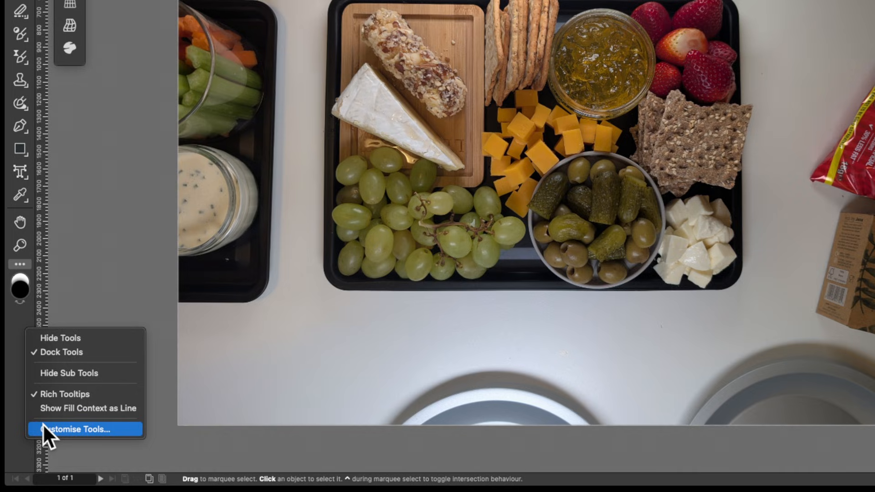
pyautogui.click(89, 428)
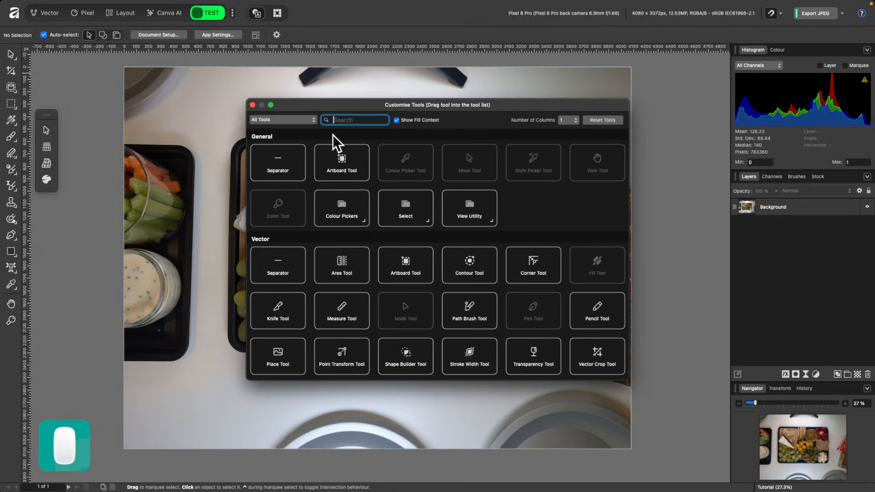
pyautogui.click(294, 120)
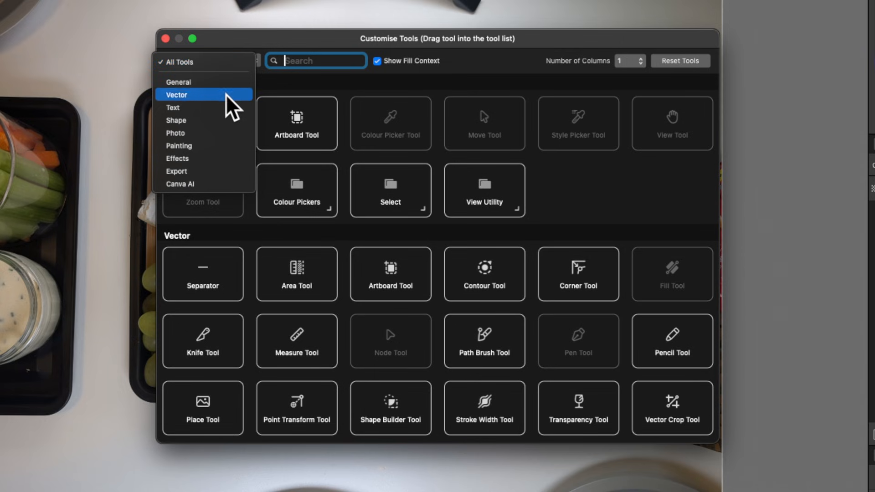
pyautogui.click(226, 133)
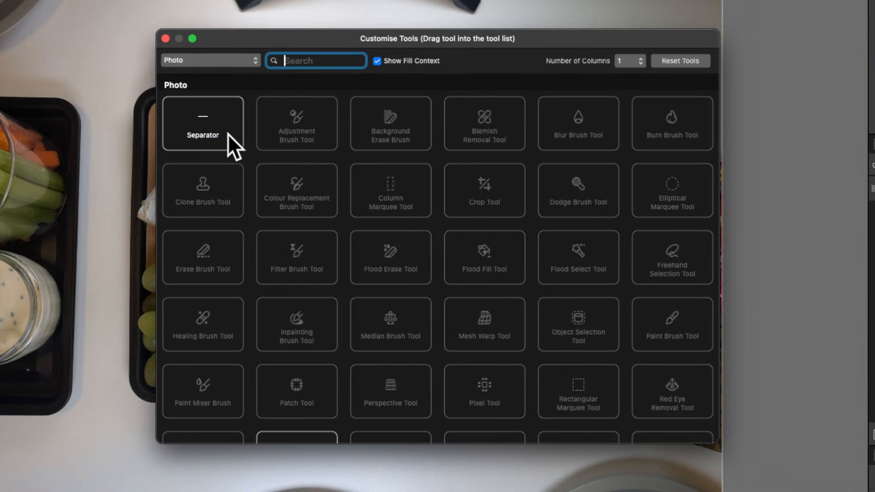
# - Look through the rest of the Photo tools, switch the filter to All Tools, and browse every tool category
pyautogui.scroll(-5, 493, 232)
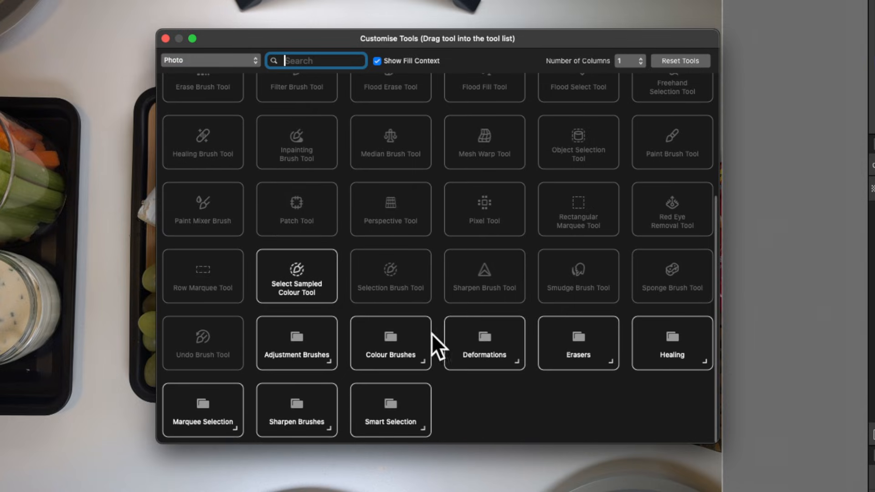
pyautogui.click(217, 57)
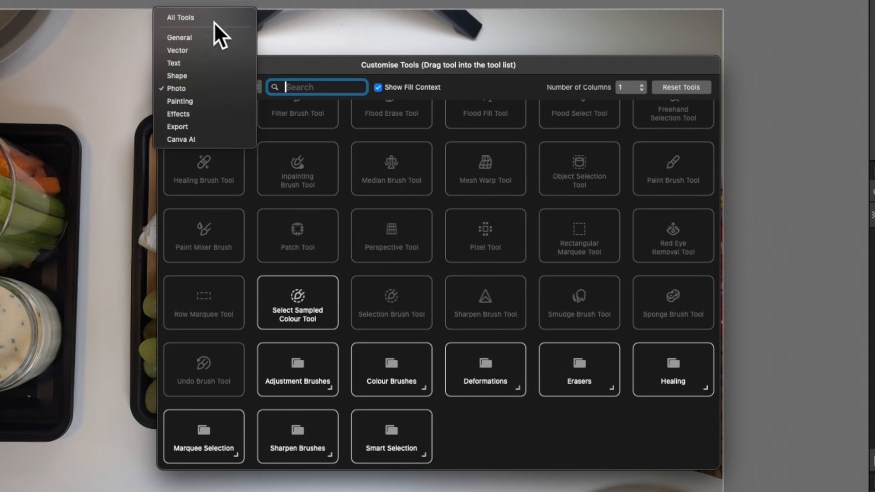
pyautogui.click(213, 14)
pyautogui.scroll(5, 437, 259)
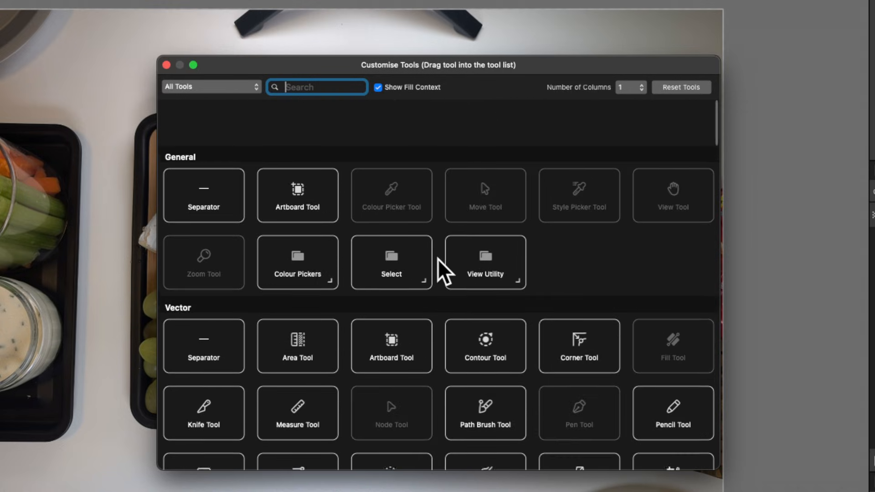
pyautogui.scroll(-15, 437, 259)
pyautogui.scroll(-20, 438, 259)
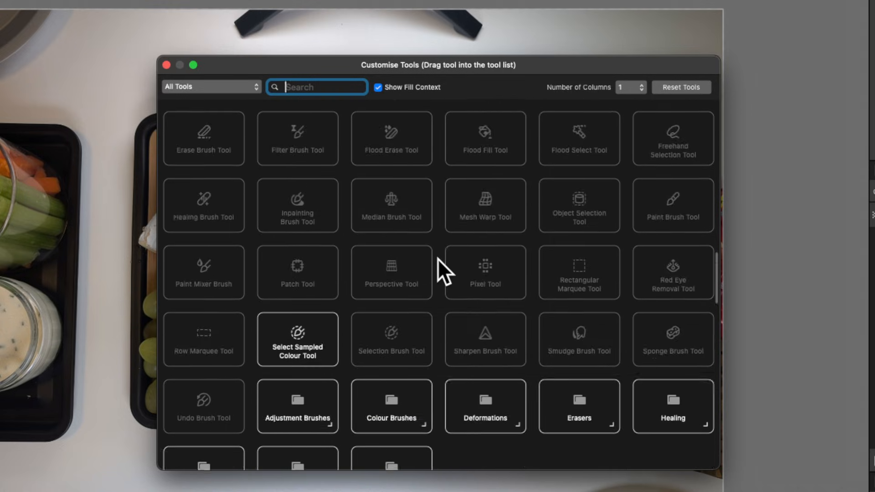
pyautogui.scroll(-3, 437, 259)
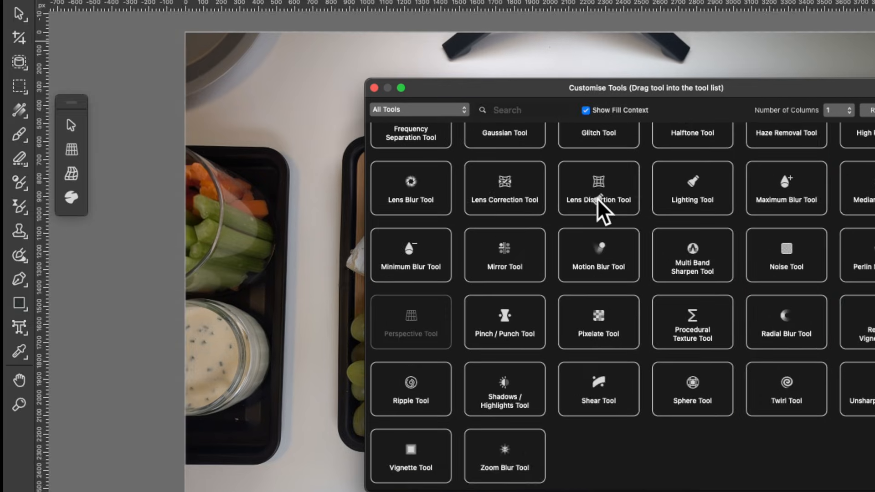
# - Try the Lighting Tool in the tool list below the Pen Tool, take it out again, and close the tool customisation
pyautogui.moveTo(601, 210); pyautogui.dragTo(19, 303)
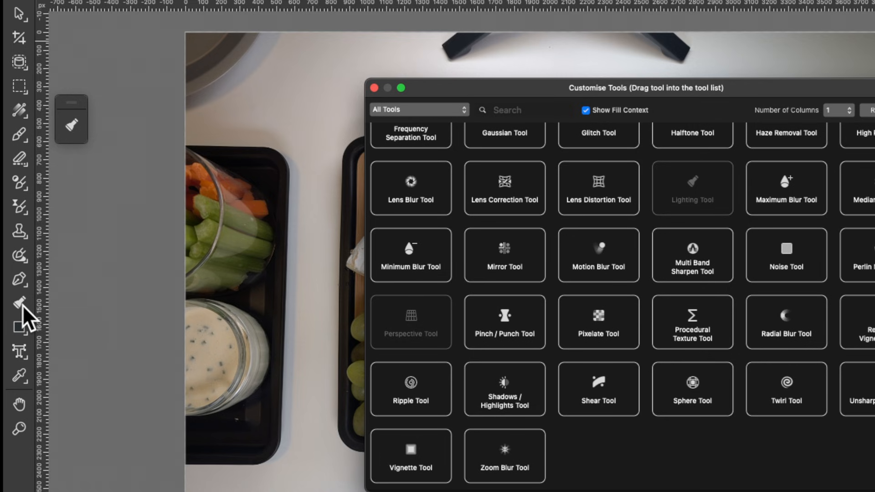
pyautogui.moveTo(21, 303); pyautogui.dragTo(78, 308)
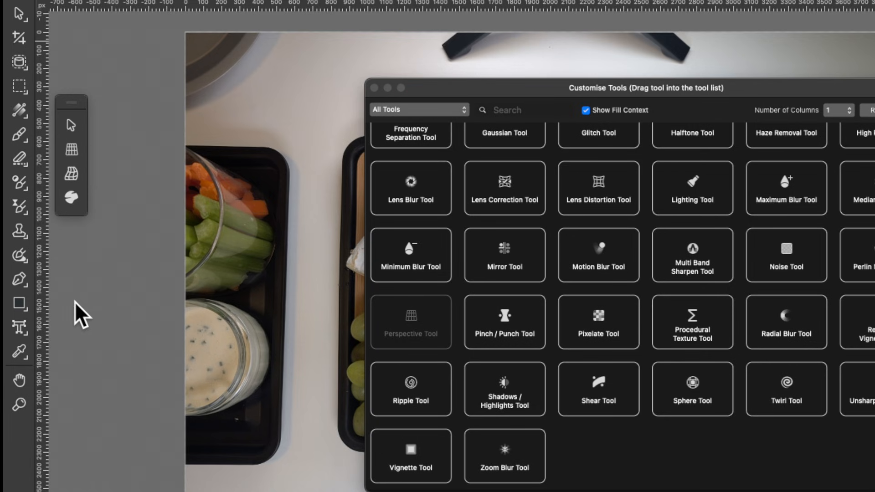
pyautogui.click(374, 88)
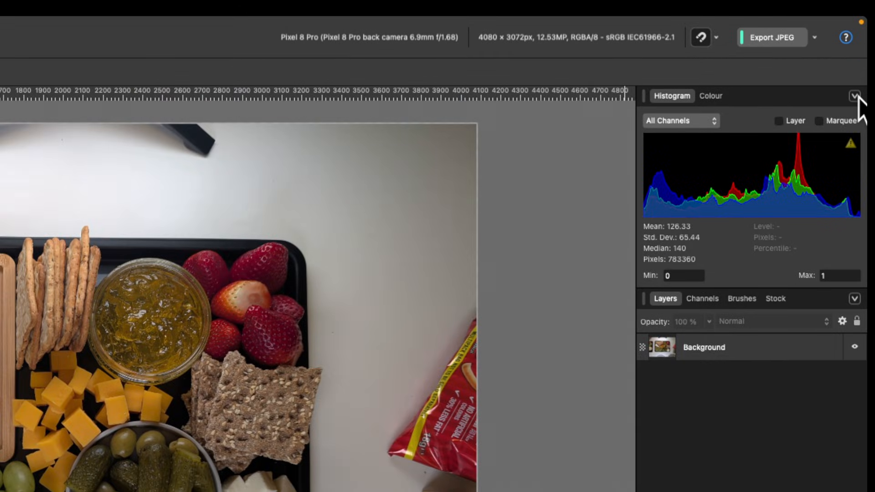
# - Open the list of available panels from the Histogram panel's options, browse it, and close it
pyautogui.click(855, 96)
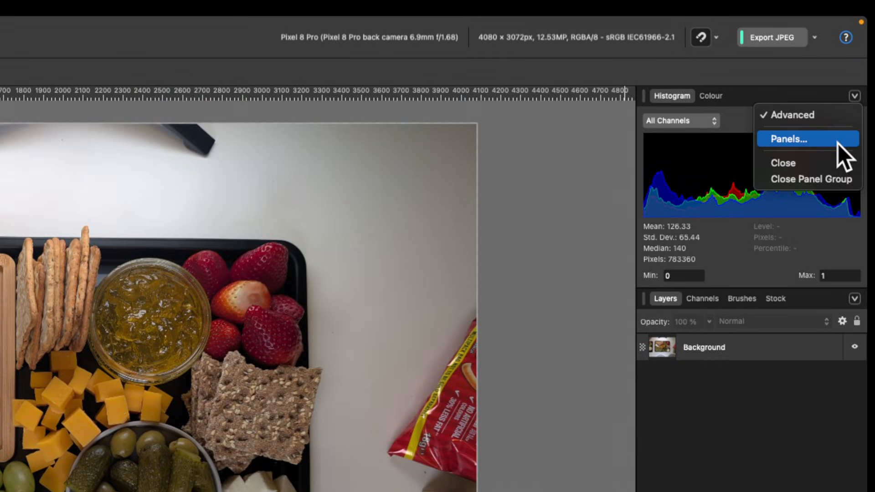
pyautogui.click(822, 139)
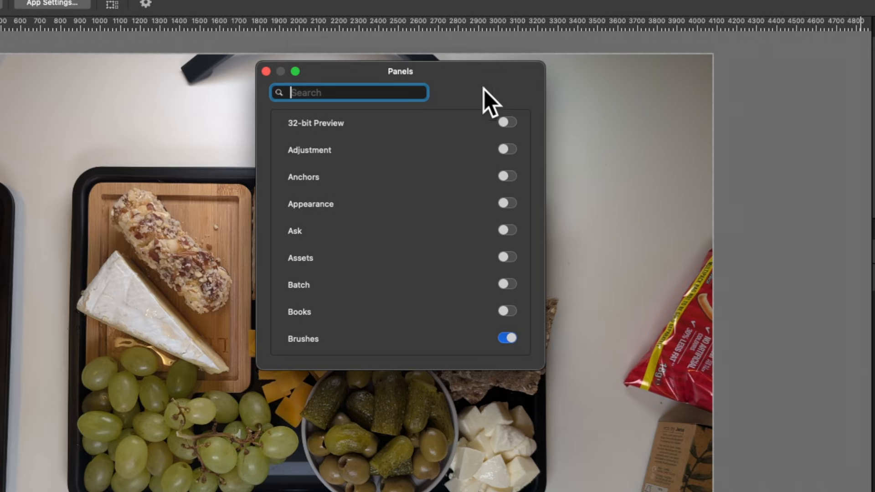
pyautogui.scroll(-3, 211, 256)
pyautogui.scroll(-20, 447, 186)
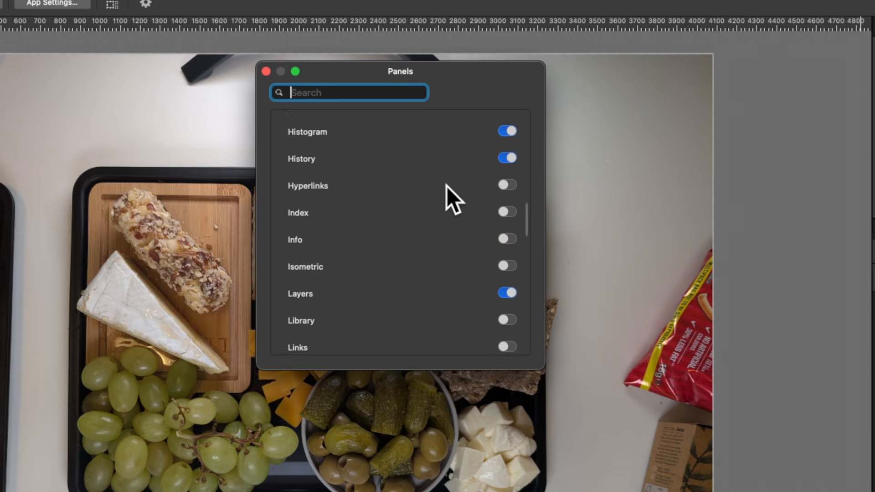
pyautogui.scroll(-10, 446, 185)
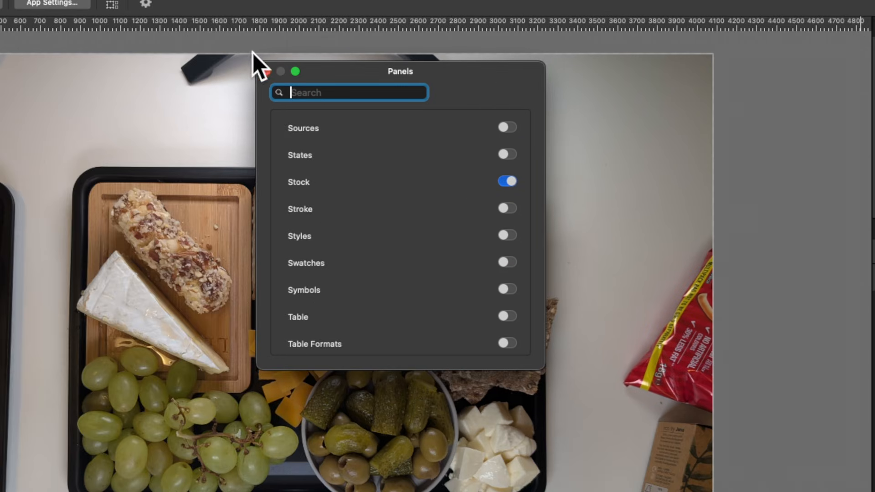
pyautogui.click(266, 71)
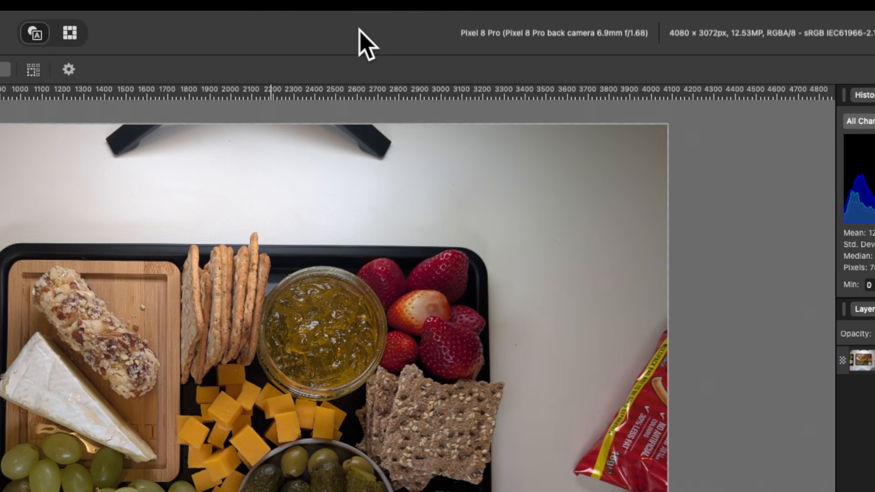
# - Open the toolbar customisation, try the Align button set in the toolbar's empty space, remove it, and finish customising
pyautogui.rightClick(449, 10)
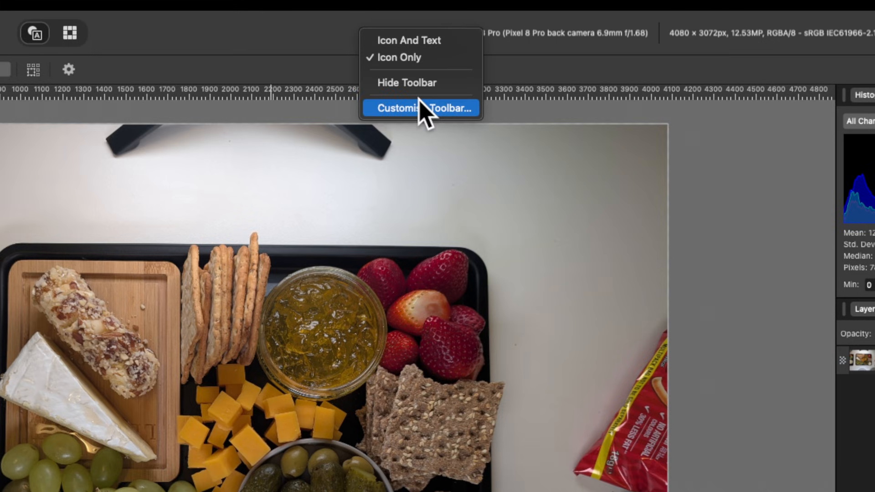
pyautogui.click(445, 109)
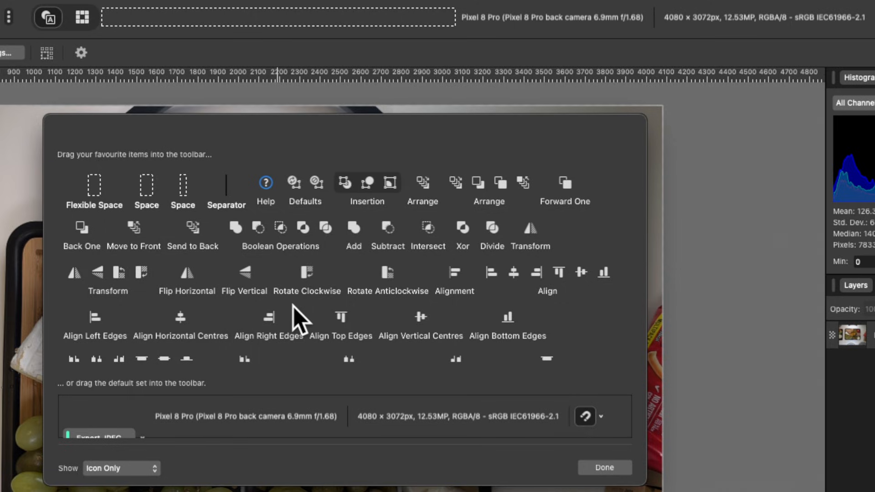
pyautogui.scroll(-3, 294, 307)
pyautogui.scroll(3, 293, 307)
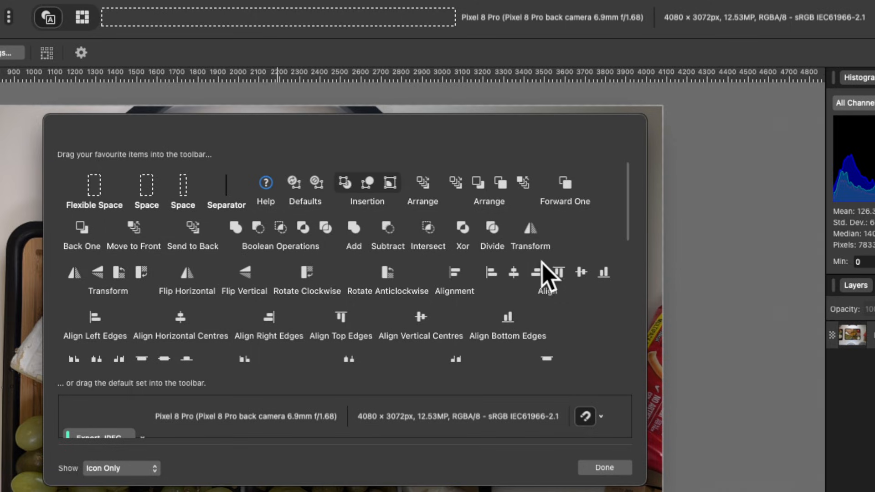
pyautogui.moveTo(551, 278); pyautogui.dragTo(387, 21)
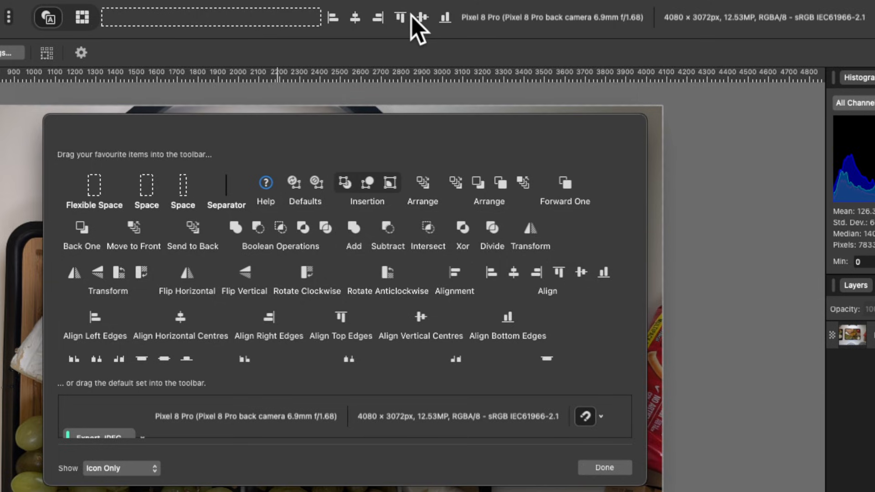
pyautogui.moveTo(411, 16); pyautogui.dragTo(418, 94)
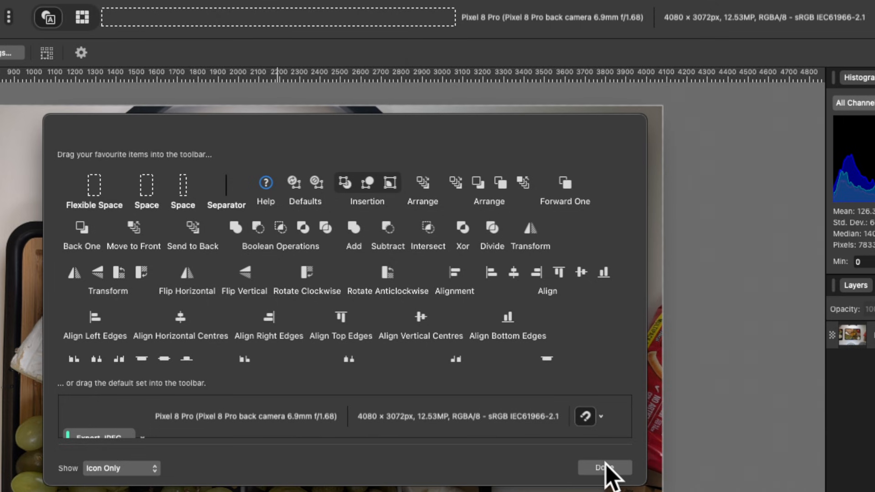
pyautogui.click(605, 467)
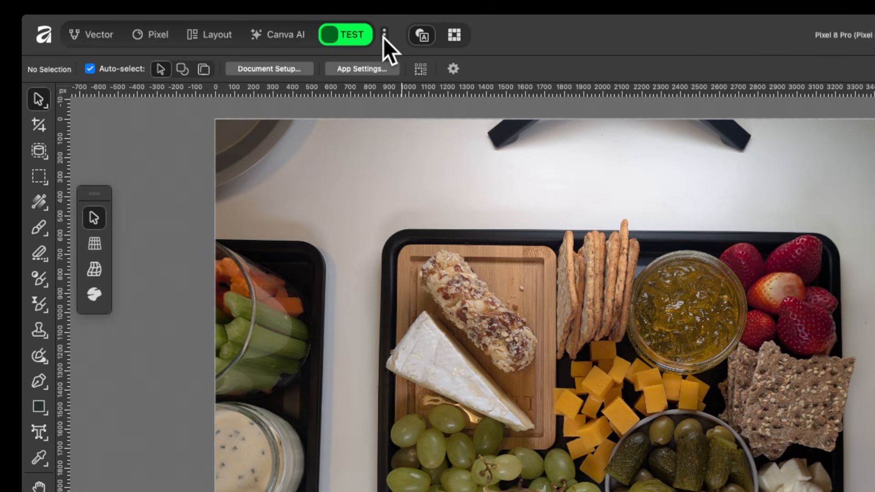
# - Delete the custom TEST studio from the studio list
pyautogui.click(383, 36)
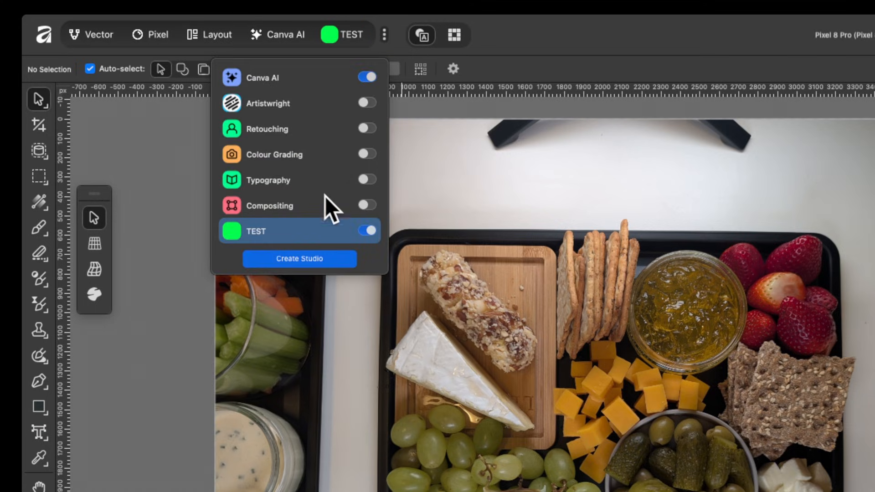
pyautogui.rightClick(318, 231)
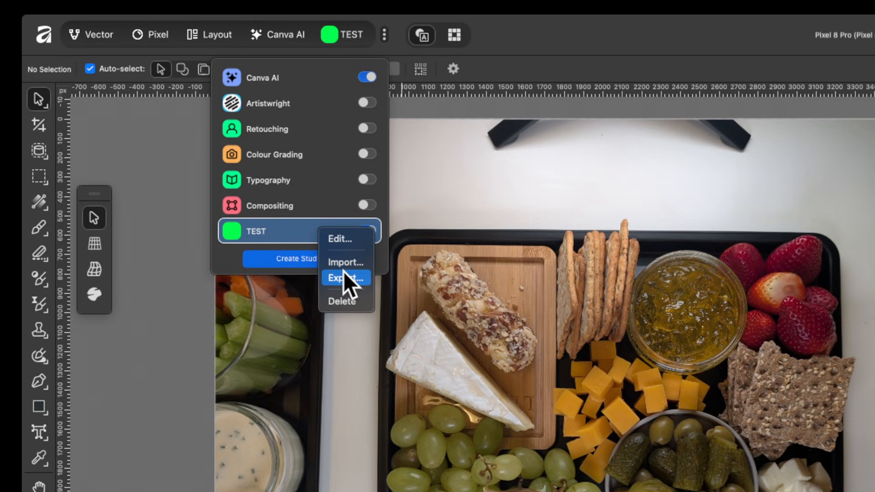
pyautogui.click(356, 304)
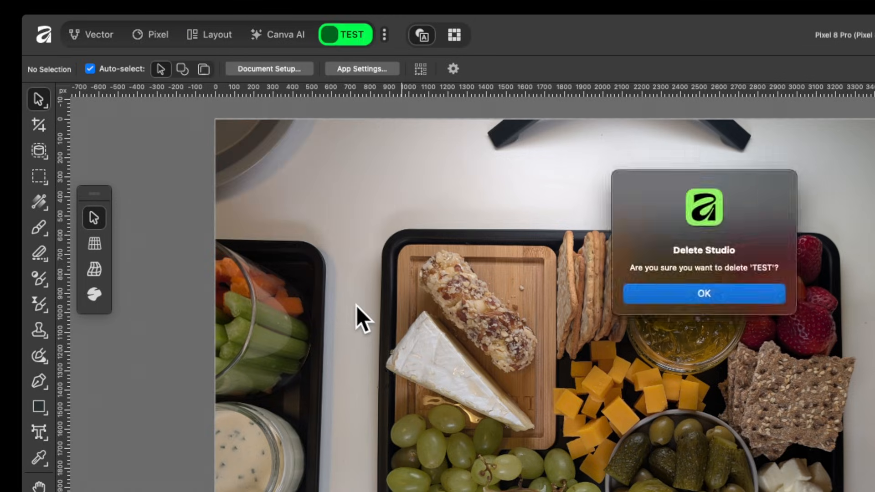
pyautogui.click(726, 297)
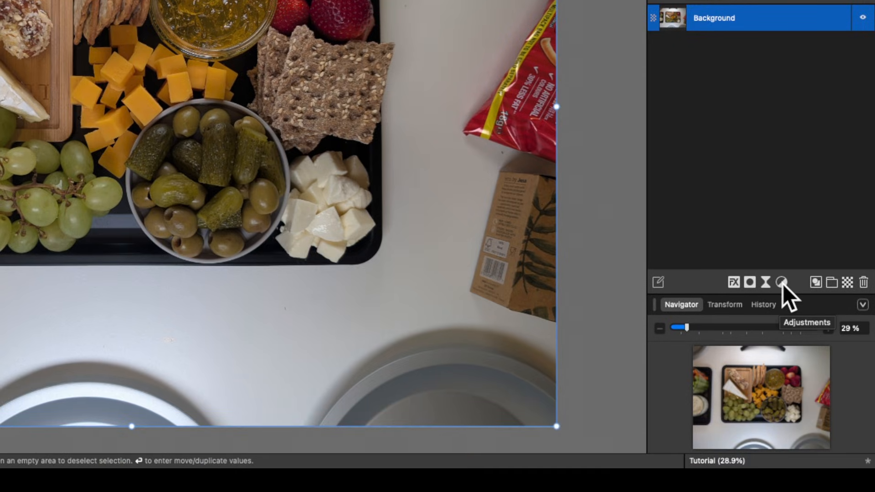
# - Add a Brightness / Contrast adjustment layer above the Background layer
pyautogui.click(782, 282)
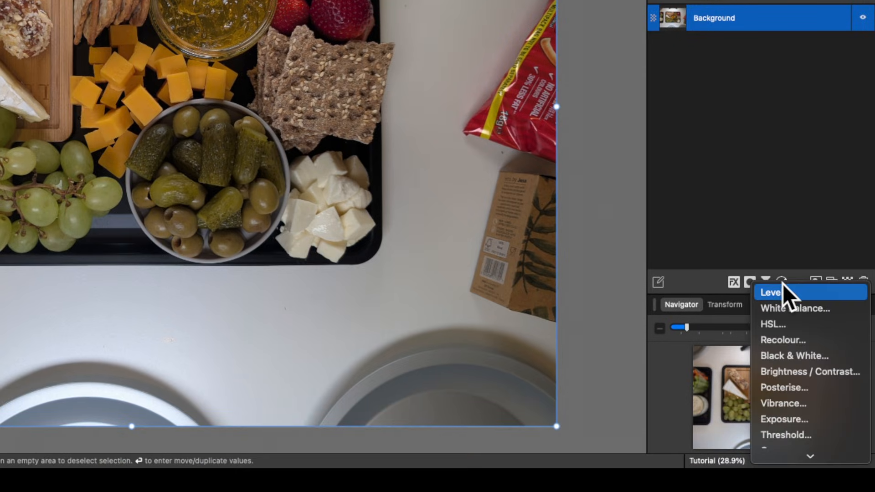
pyautogui.moveTo(801, 458)
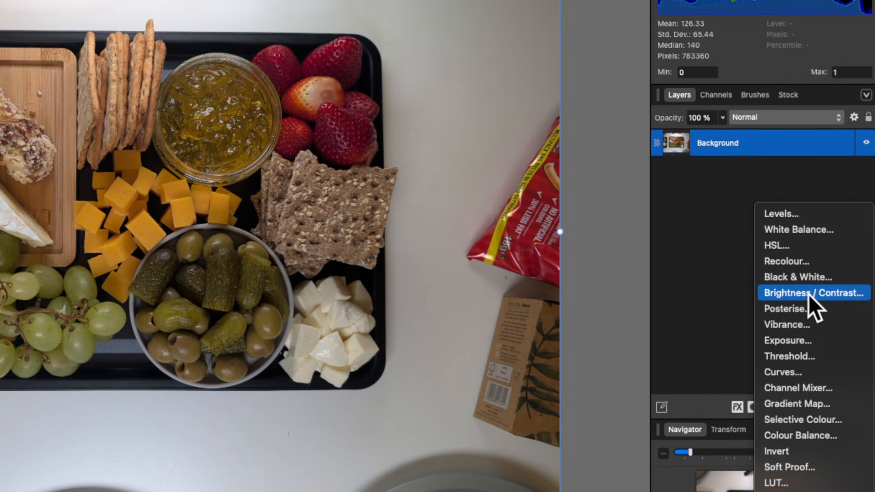
pyautogui.click(808, 295)
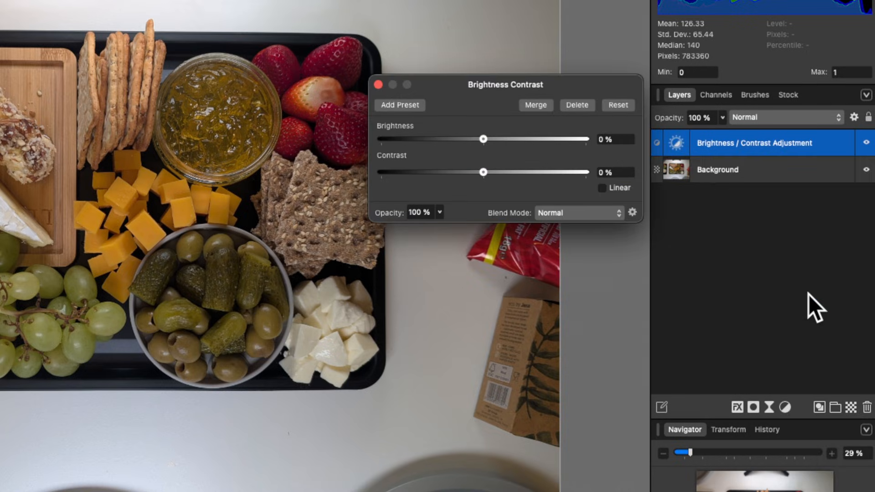
# - Set the adjustment's Brightness to 27 % and Contrast to 13 %, and close its settings
pyautogui.moveTo(594, 86)
pyautogui.mouseDown()
pyautogui.moveTo(550, 83)
pyautogui.moveTo(595, 82)
pyautogui.mouseUp()
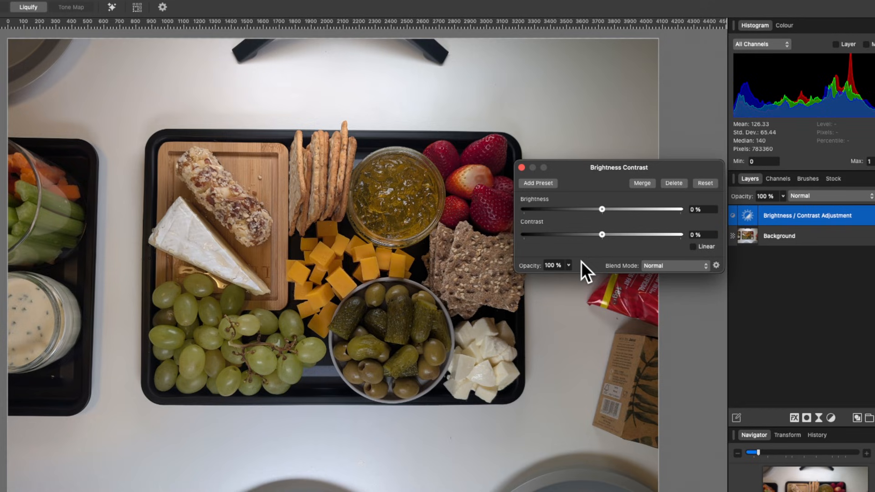
pyautogui.scroll(4, 494, 313)
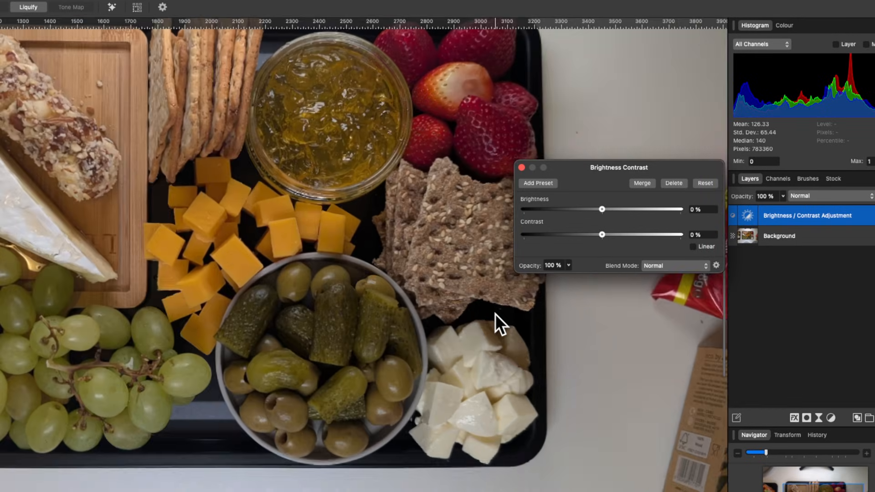
pyautogui.scroll(1, 495, 314)
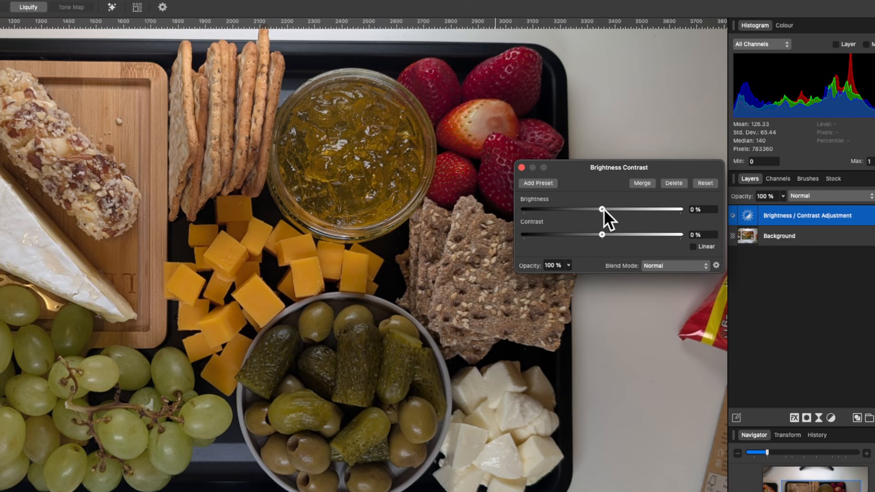
pyautogui.moveTo(603, 208); pyautogui.dragTo(624, 208)
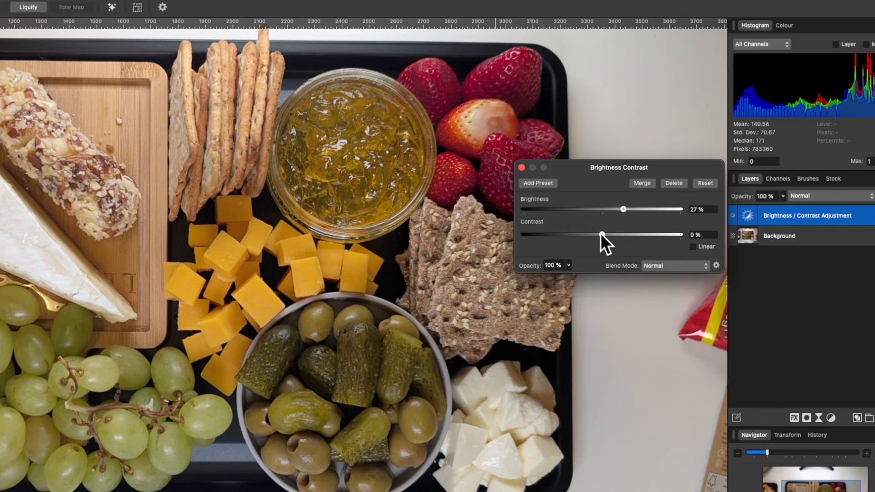
pyautogui.moveTo(601, 234); pyautogui.dragTo(611, 233)
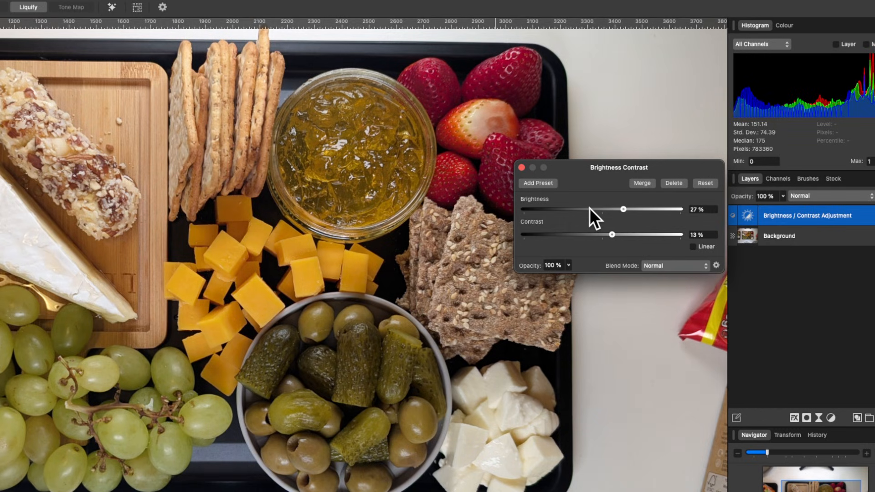
pyautogui.click(522, 167)
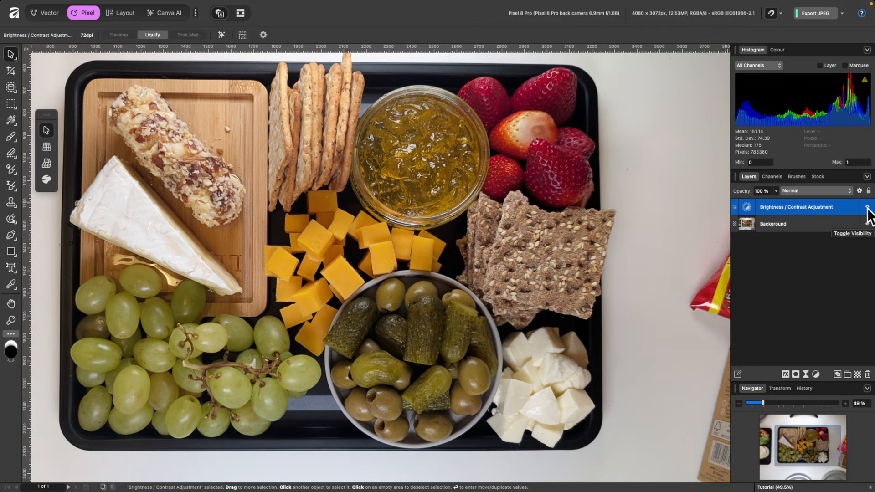
# - Hide and show the Brightness / Contrast Adjustment layer to compare the image, and reopen the adjustment's settings
pyautogui.click(868, 207)
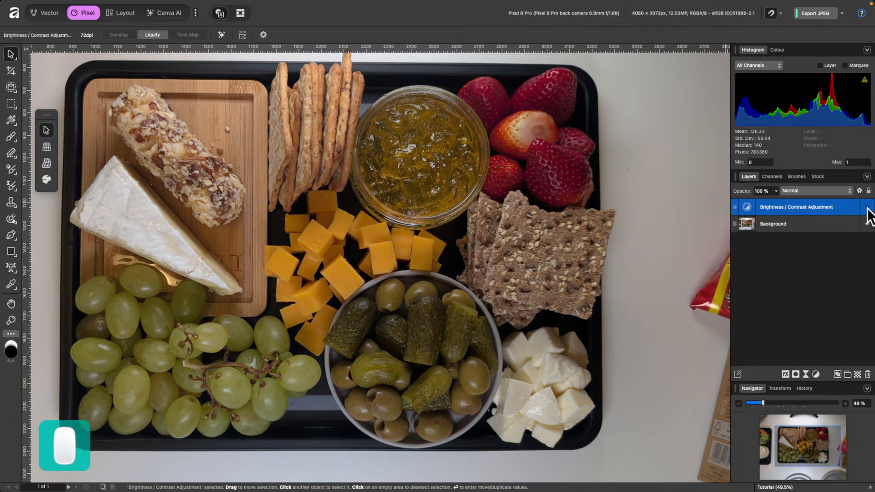
pyautogui.click(868, 208)
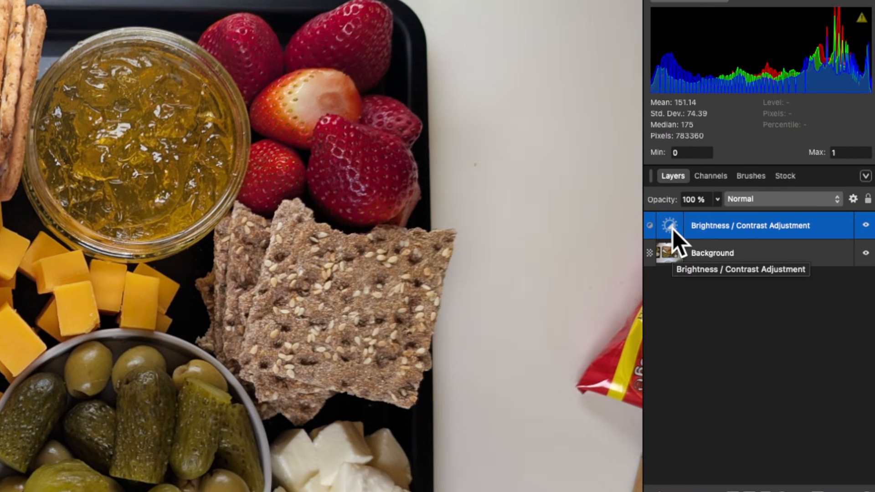
pyautogui.doubleClick(669, 225)
pyautogui.moveTo(584, 159)
pyautogui.mouseDown()
pyautogui.moveTo(570, 157)
pyautogui.moveTo(572, 165)
pyautogui.mouseUp()
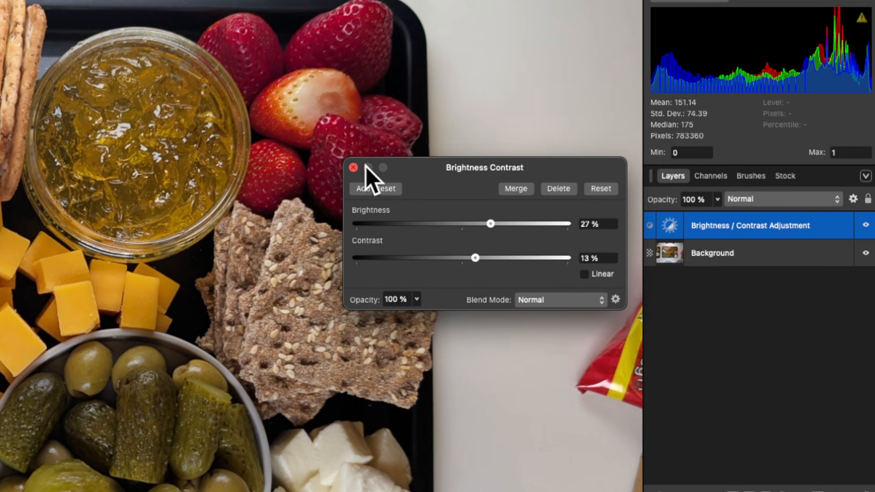
# - Close the adjustment's settings, delete the Brightness / Contrast Adjustment layer, and undo the deletion
pyautogui.click(354, 167)
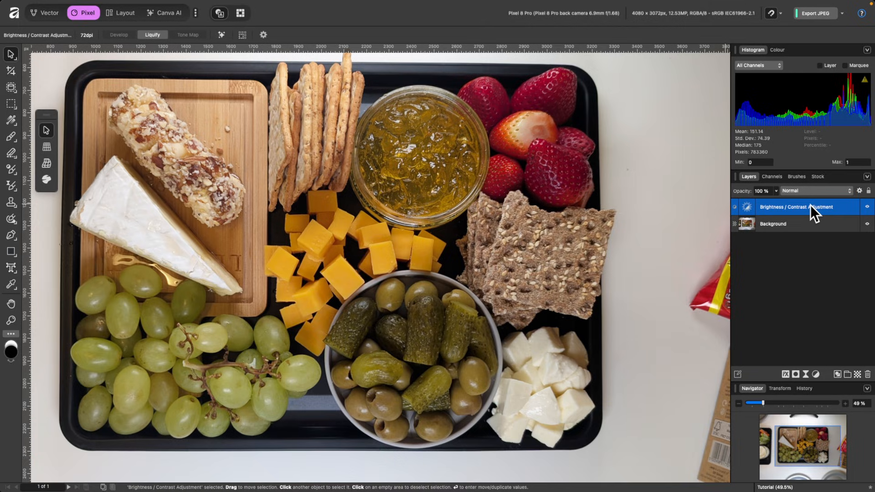
pyautogui.press('BackSpace')
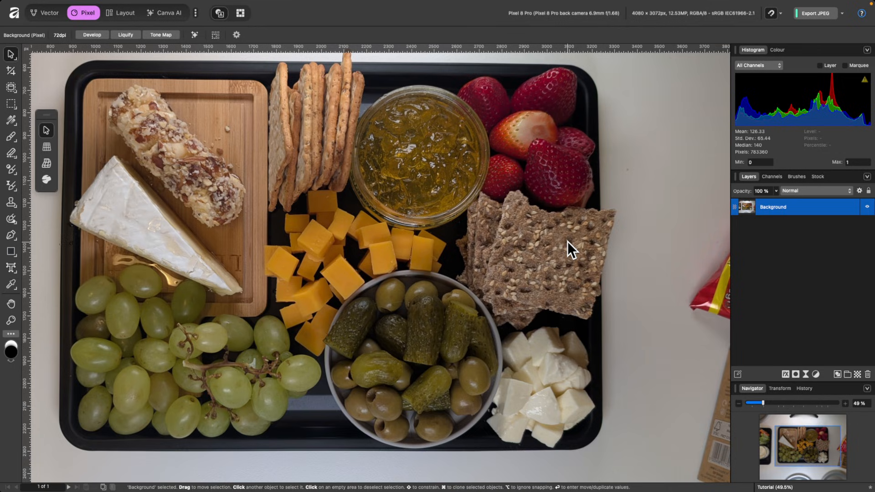
pyautogui.press('super+z')
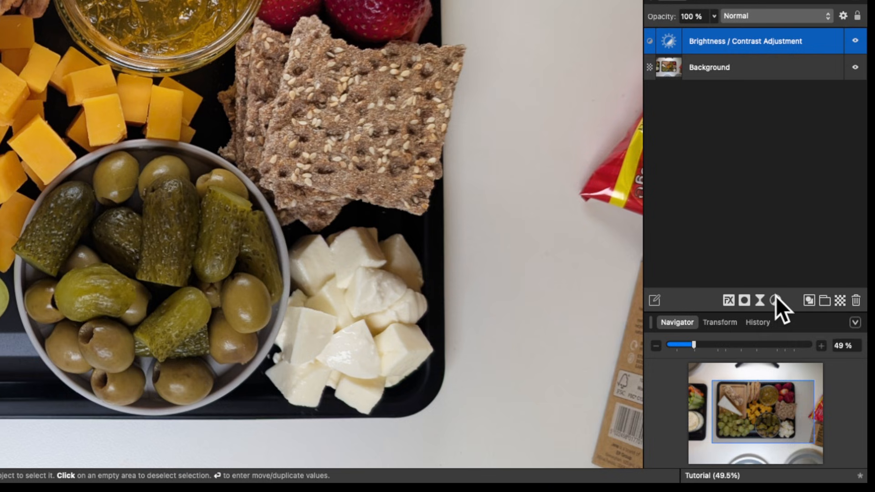
# - Add a White Balance adjustment layer above the Brightness / Contrast Adjustment, set White Balance to -10 %, and close its settings
pyautogui.click(815, 372)
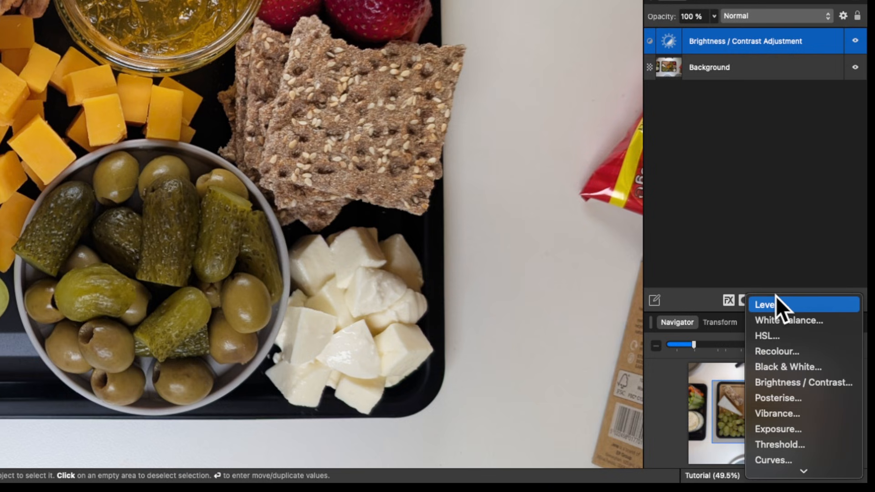
pyautogui.click(781, 322)
pyautogui.moveTo(604, 223); pyautogui.dragTo(597, 212)
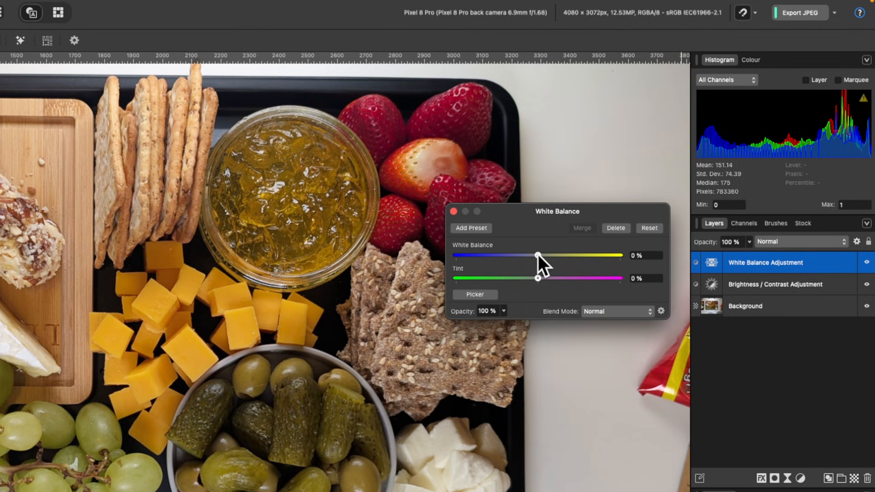
pyautogui.moveTo(537, 253); pyautogui.dragTo(529, 255)
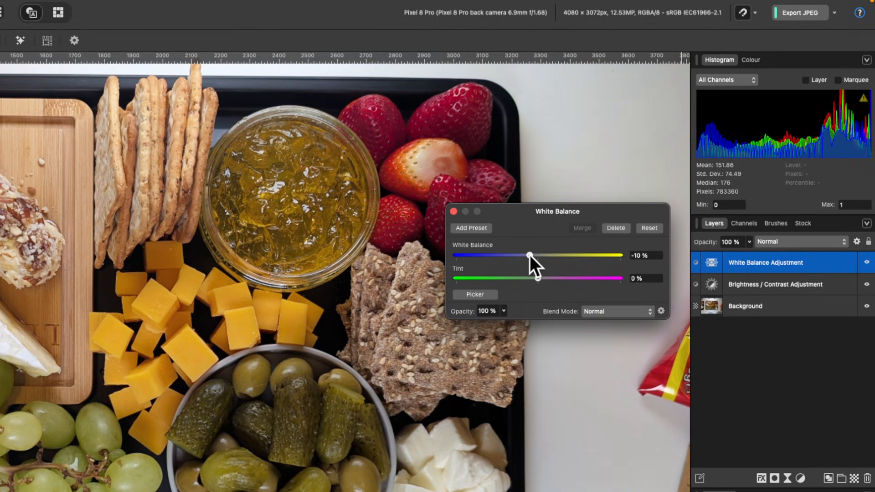
pyautogui.click(453, 210)
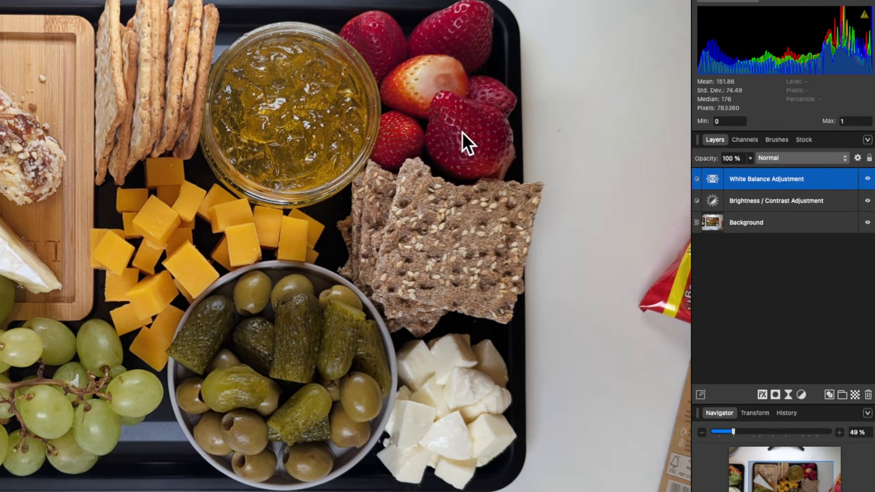
# - Add an HSL adjustment layer on top of the stack and set its Saturation Shift to 15 %
pyautogui.click(801, 394)
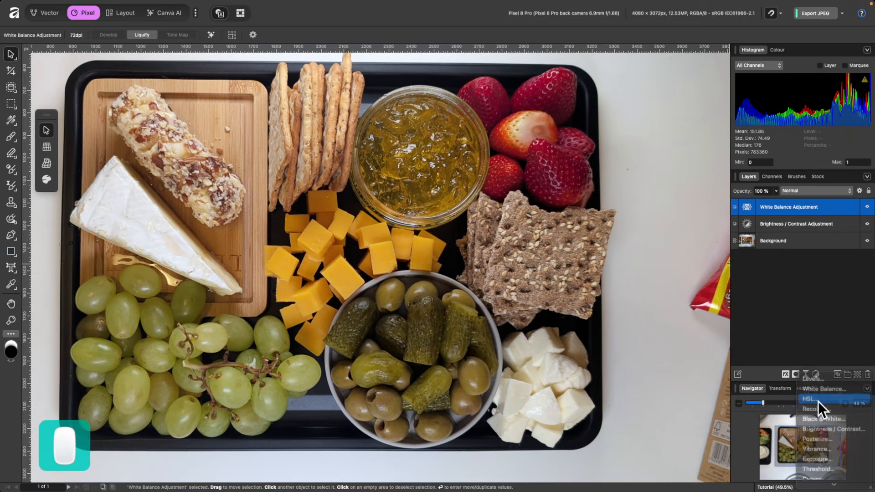
pyautogui.click(804, 430)
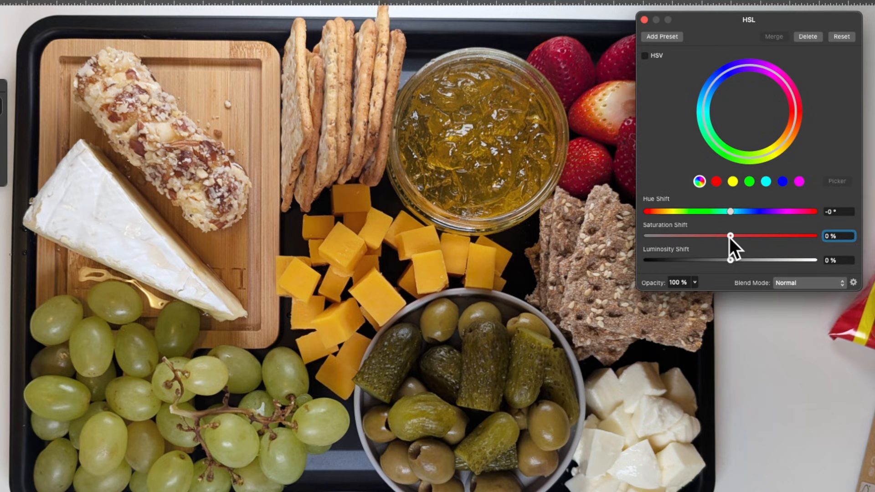
pyautogui.moveTo(729, 236); pyautogui.dragTo(741, 236)
# - Look through the HSL adjustment's red, yellow and green ranges, return to the all-colours range, and close its settings
pyautogui.click(717, 181)
pyautogui.click(734, 183)
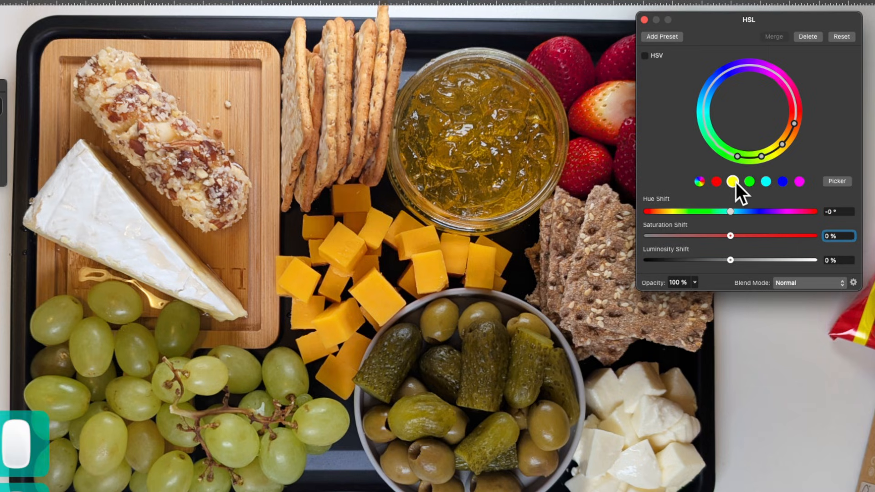
pyautogui.click(748, 182)
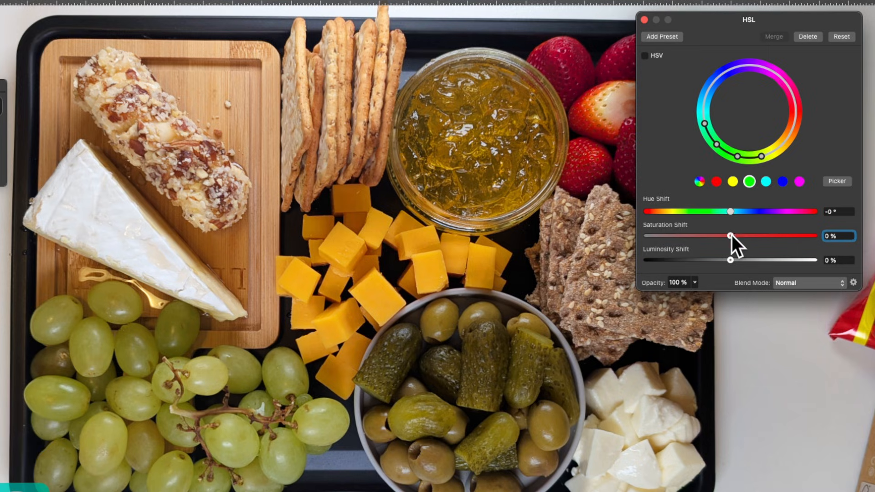
pyautogui.click(700, 182)
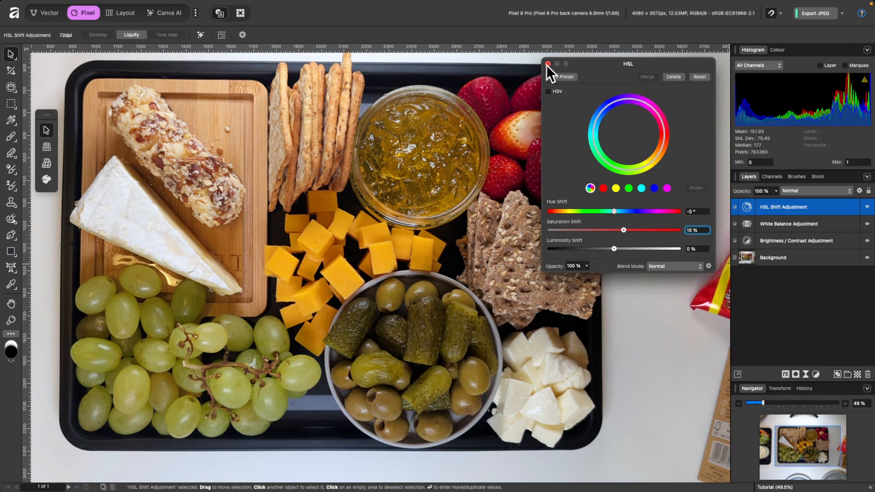
pyautogui.click(548, 64)
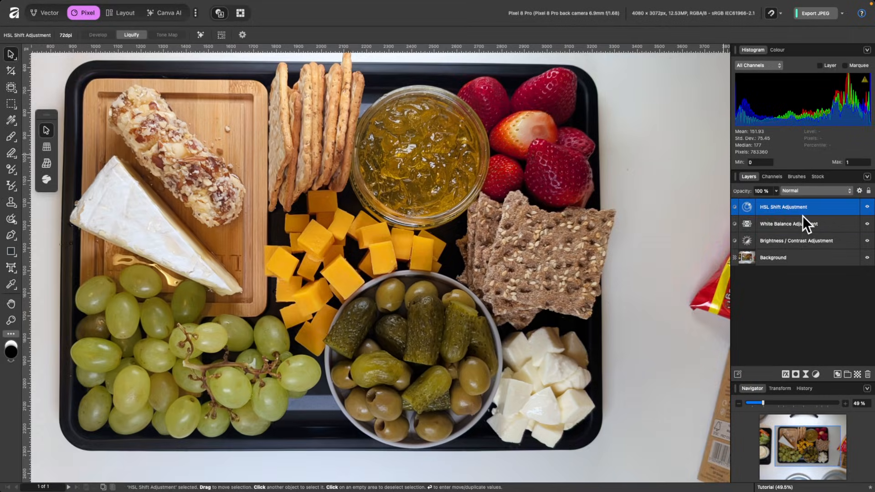
# - Delete the HSL Shift, White Balance and Brightness / Contrast adjustment layers, keeping only the Background layer
pyautogui.press('BackSpace')
pyautogui.press('BackSpace')
pyautogui.press('BackSpace')
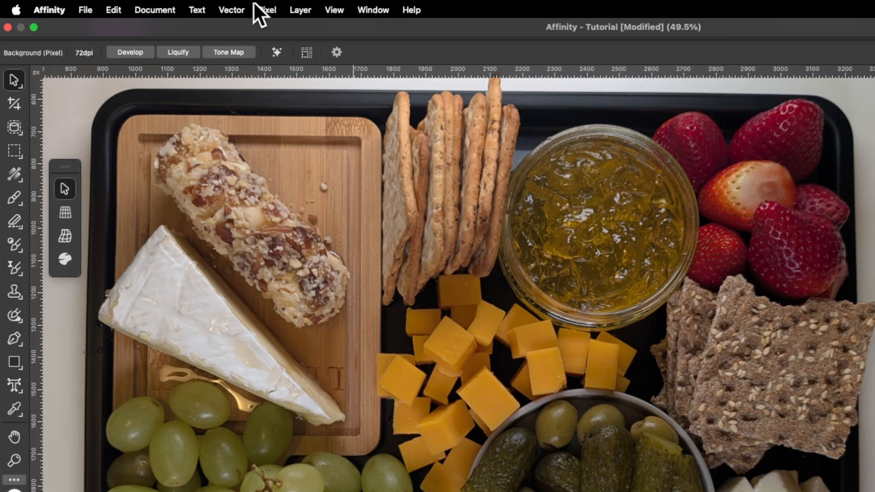
# - Show the General group's Quick Adjustments panel and place it over the strawberries and crispbread in the photo
pyautogui.click(258, 2)
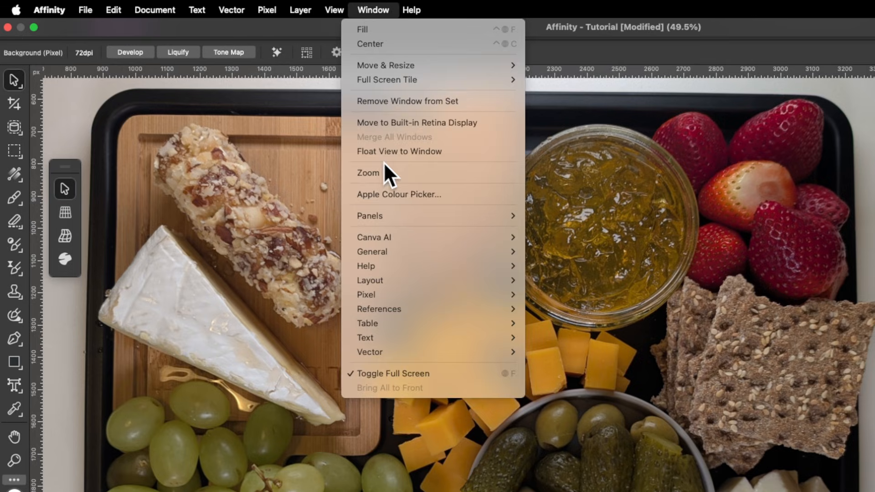
pyautogui.moveTo(392, 245)
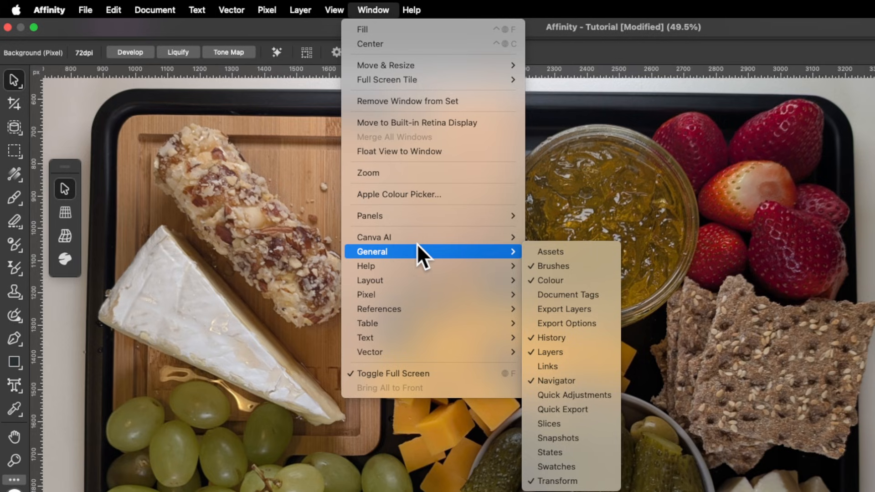
pyautogui.click(567, 393)
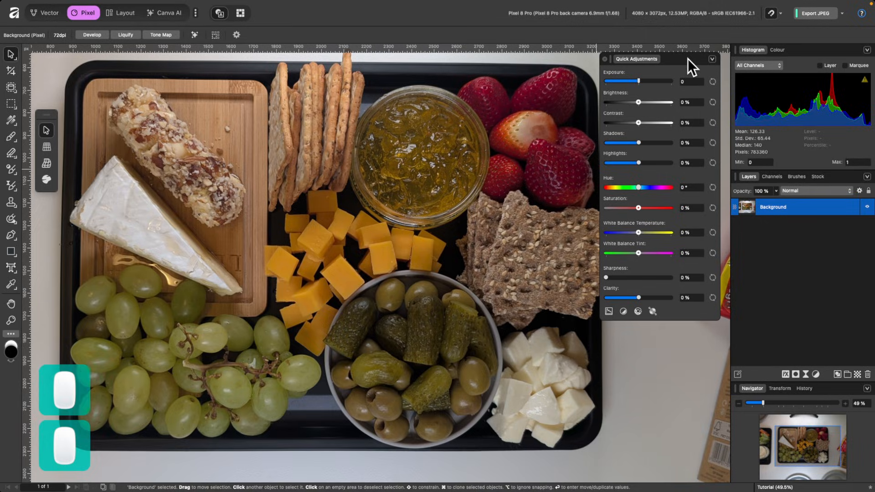
pyautogui.moveTo(687, 58); pyautogui.dragTo(676, 77)
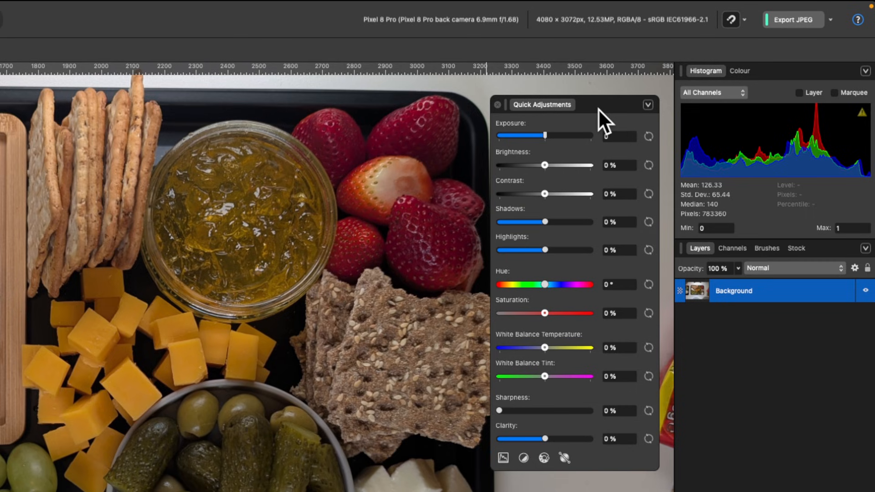
pyautogui.moveTo(598, 108); pyautogui.dragTo(504, 107)
pyautogui.click(714, 71)
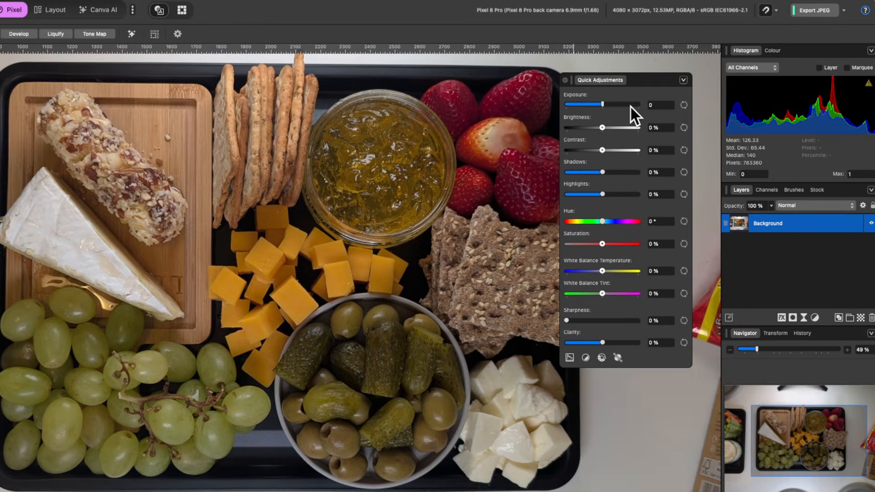
pyautogui.moveTo(643, 81); pyautogui.dragTo(653, 75)
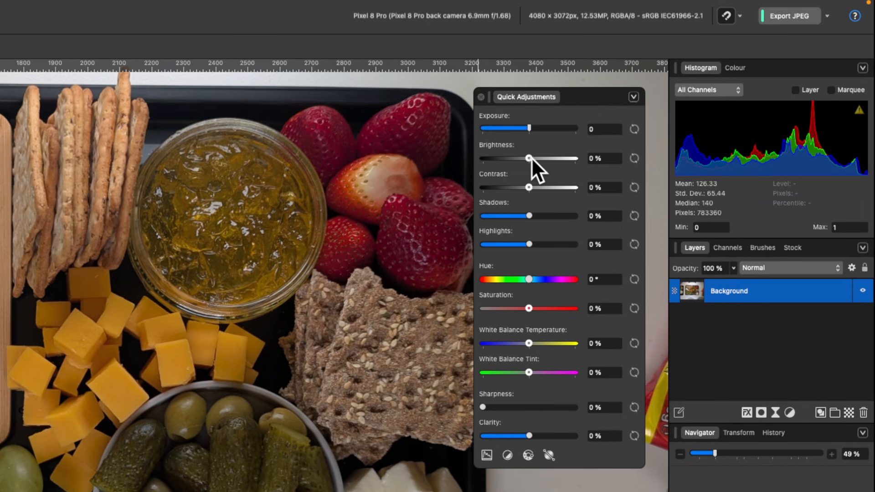
# - Try a quick Brightness of 14 %, collapse and expand the Background layer's nested adjustment, and return Brightness to 0 %
pyautogui.moveTo(531, 157); pyautogui.dragTo(537, 157)
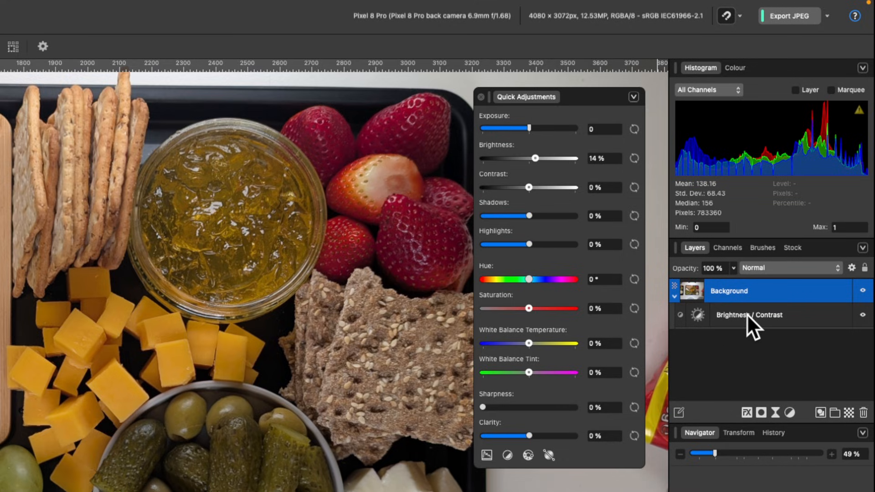
pyautogui.click(675, 297)
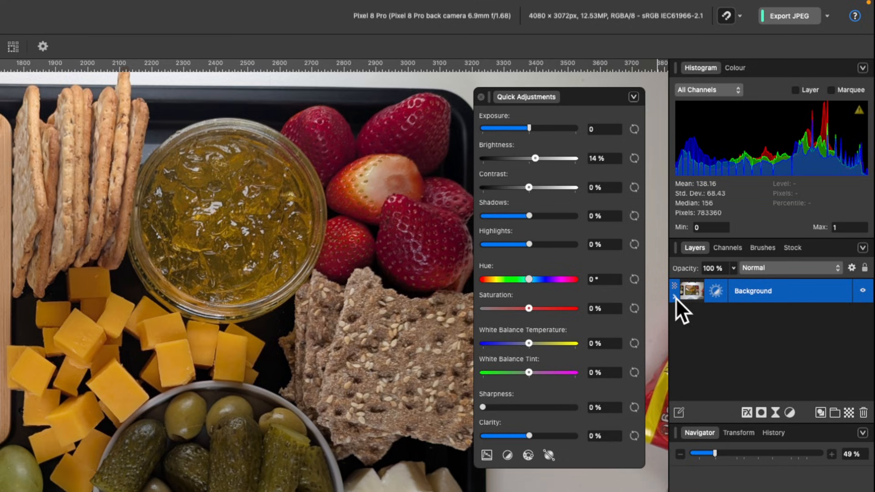
pyautogui.click(674, 296)
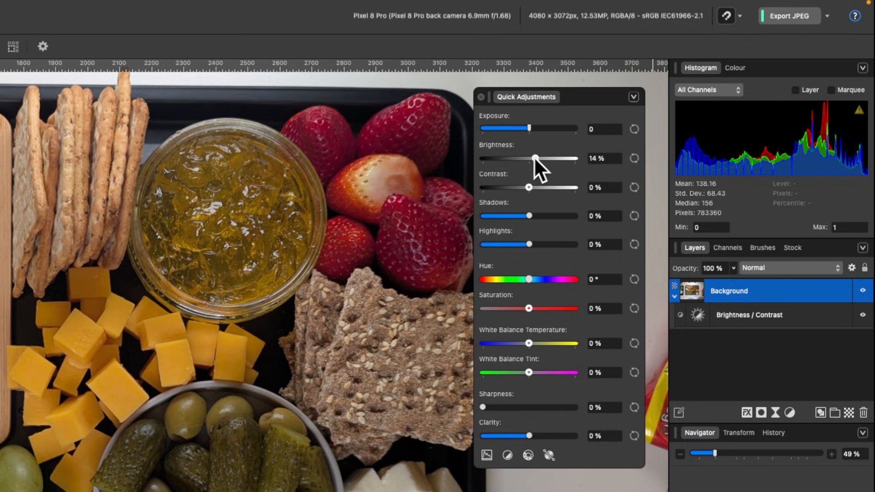
pyautogui.moveTo(534, 156); pyautogui.dragTo(527, 157)
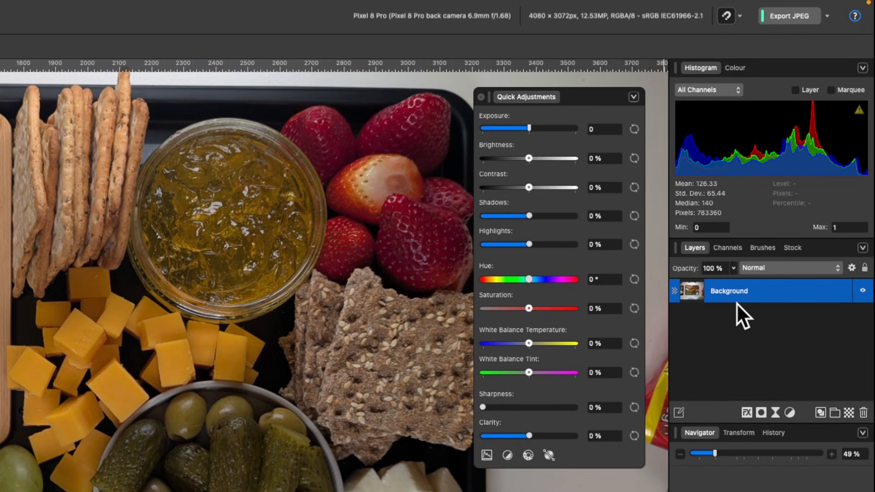
# - Apply quick adjustments of Brightness 17 %, Contrast 9 %, Saturation 16 % and White Balance Temperature -11 %, and close Quick Adjustments
pyautogui.moveTo(530, 157); pyautogui.dragTo(535, 185)
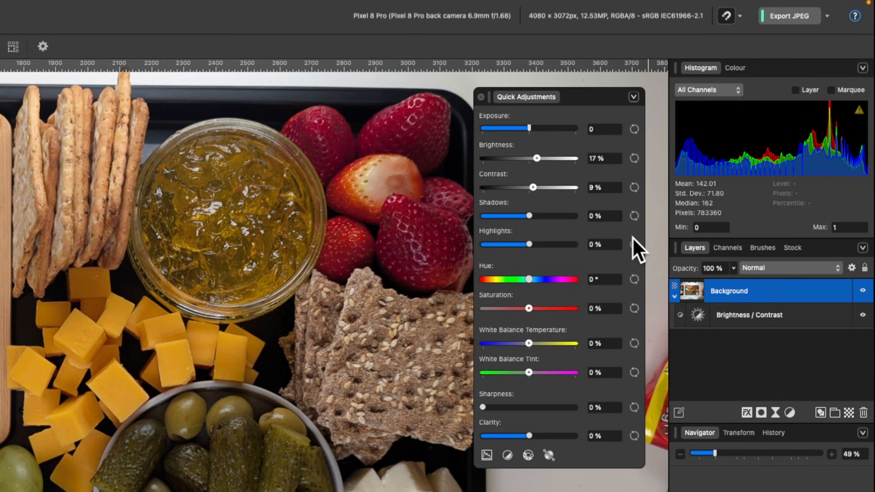
pyautogui.moveTo(528, 308); pyautogui.dragTo(536, 308)
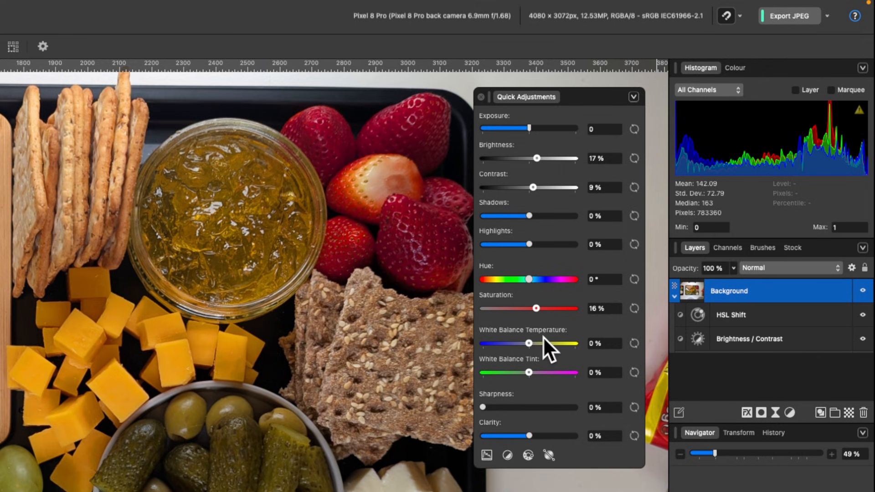
pyautogui.moveTo(527, 342); pyautogui.dragTo(521, 343)
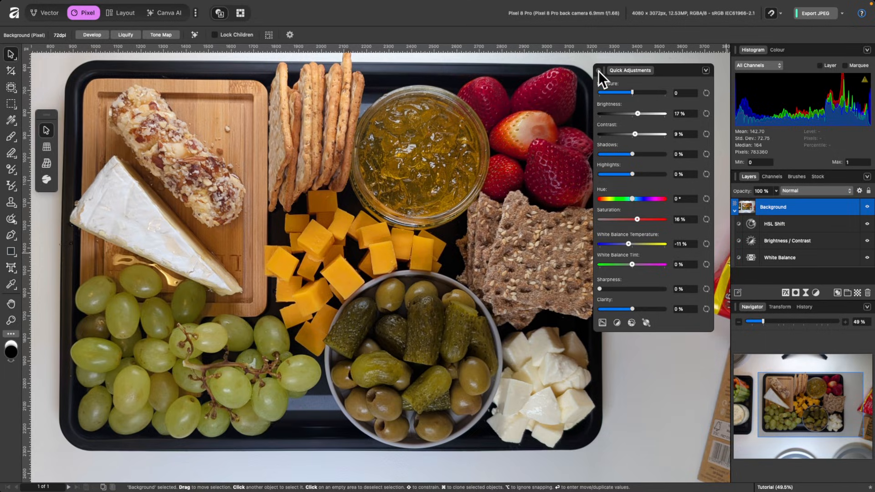
pyautogui.click(598, 71)
# - Delete the HSL Shift, Brightness / Contrast and White Balance adjustments nested in the Background layer
pyautogui.click(776, 225)
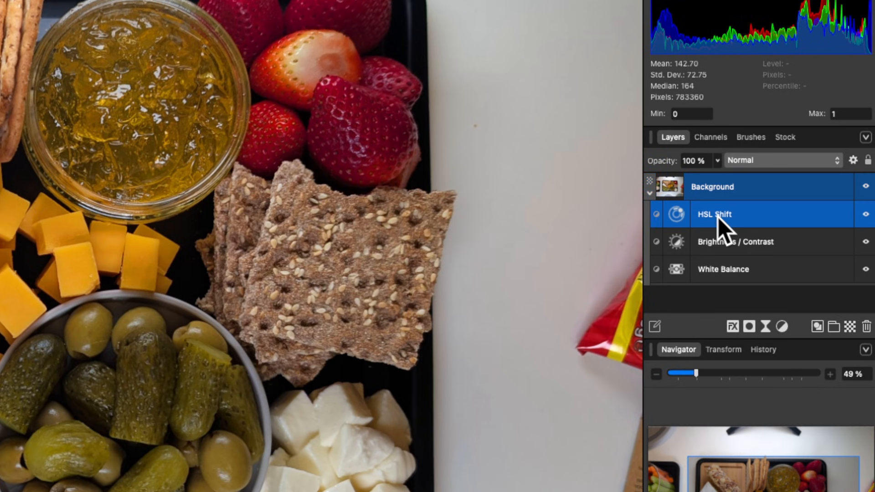
pyautogui.keyDown('shift'); pyautogui.click(740, 263); pyautogui.keyUp('shift')
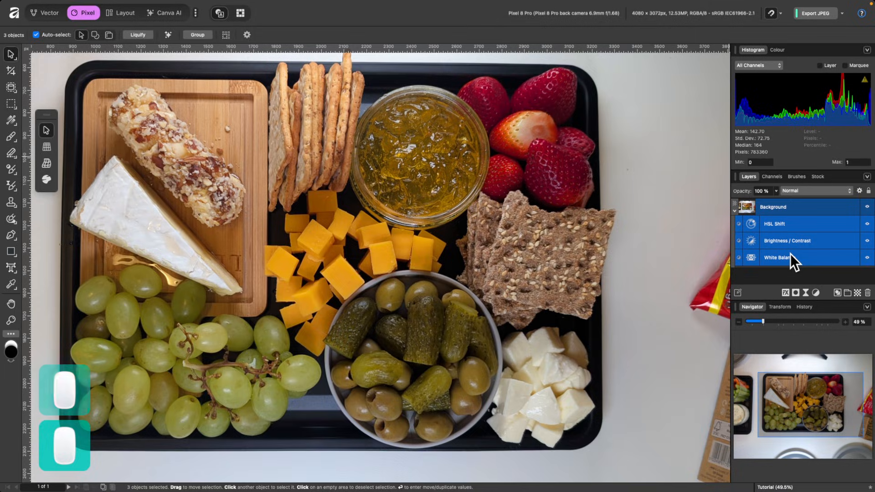
pyautogui.press('BackSpace')
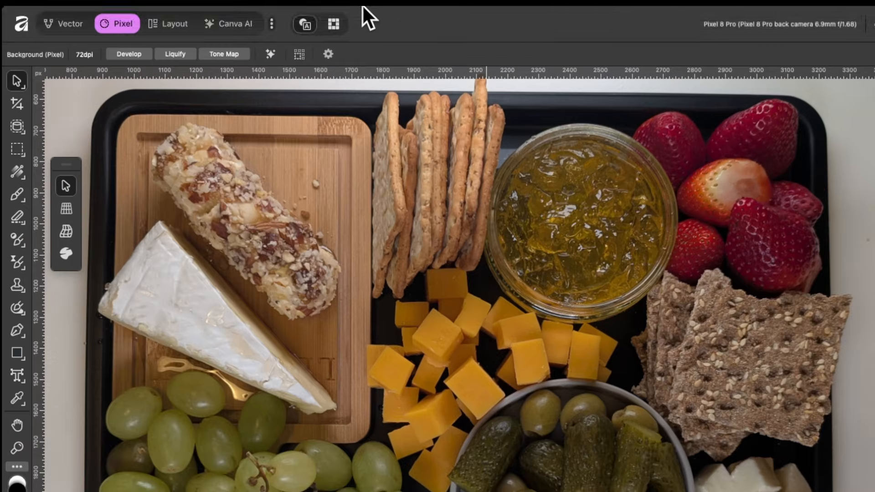
# - Show the Pixel group's Adjustment panel, detach it from the Layers panel group, and float it over the photo near the strawberries
pyautogui.click(255, 5)
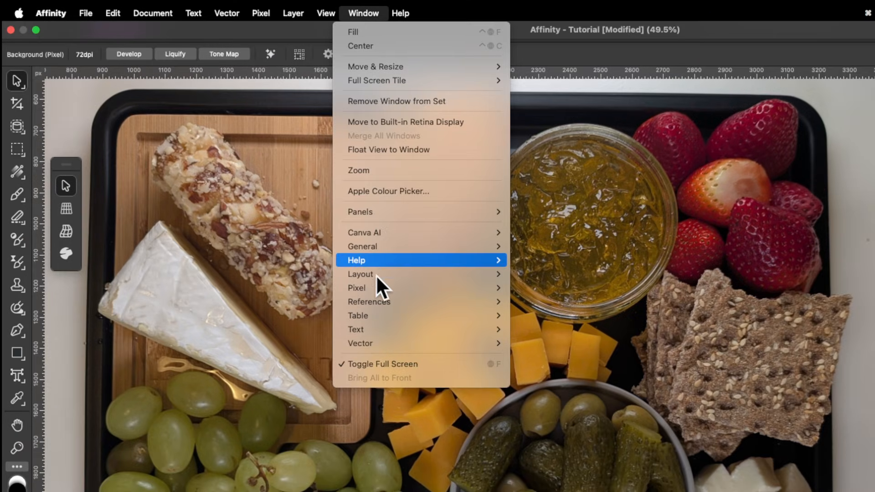
pyautogui.moveTo(378, 286)
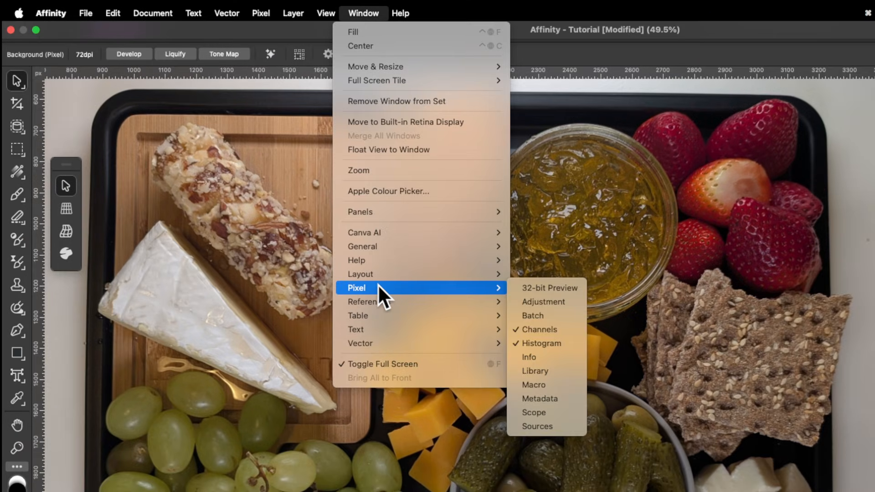
pyautogui.click(537, 299)
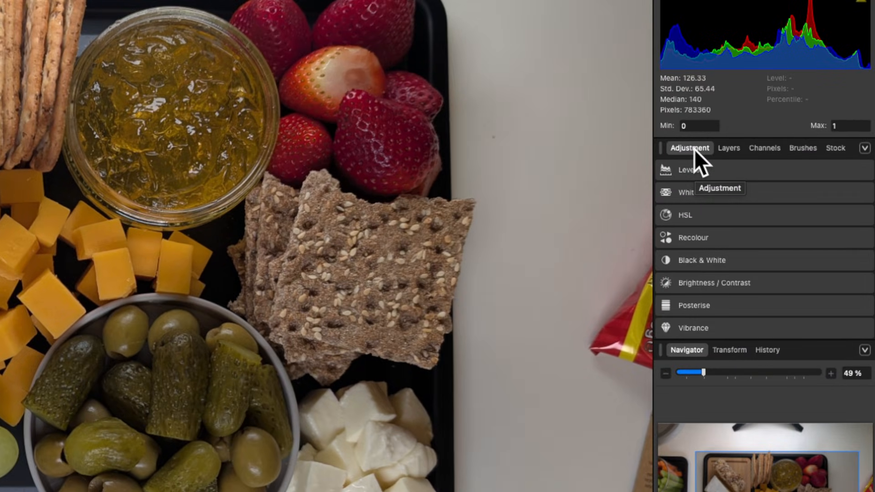
pyautogui.moveTo(694, 149); pyautogui.dragTo(428, 5)
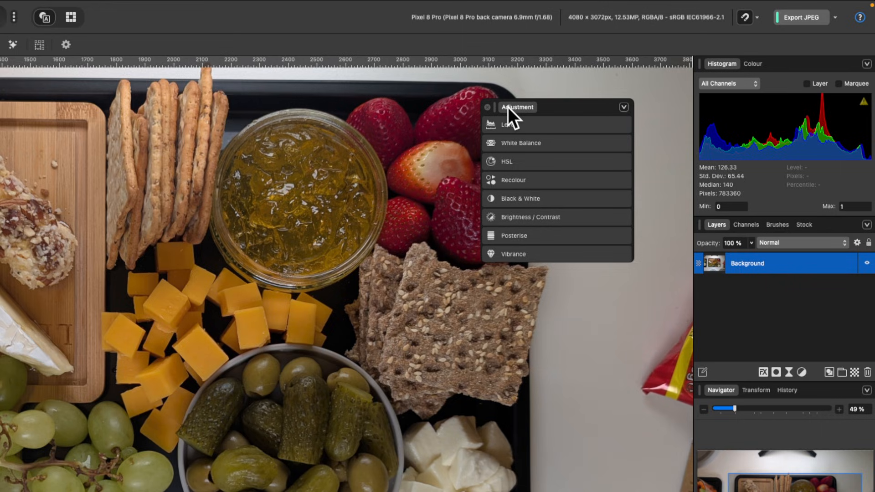
pyautogui.moveTo(508, 107); pyautogui.dragTo(542, 116)
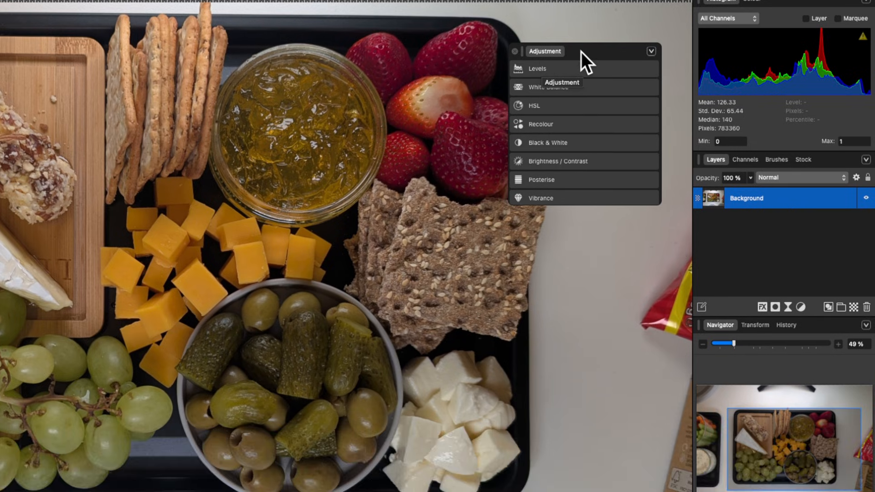
# - Reposition the floating Adjustment panel, expand its White Balance presets, and lengthen the panel to show the whole adjustment list
pyautogui.moveTo(583, 111); pyautogui.dragTo(586, 104)
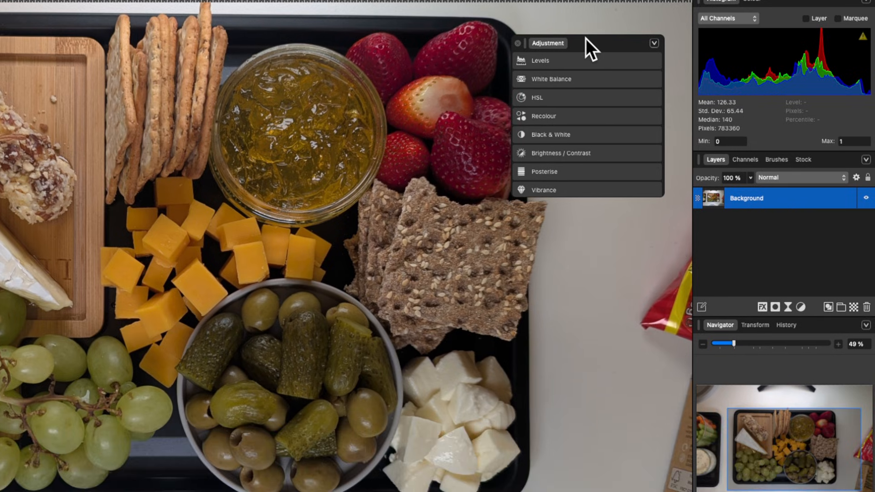
pyautogui.click(555, 78)
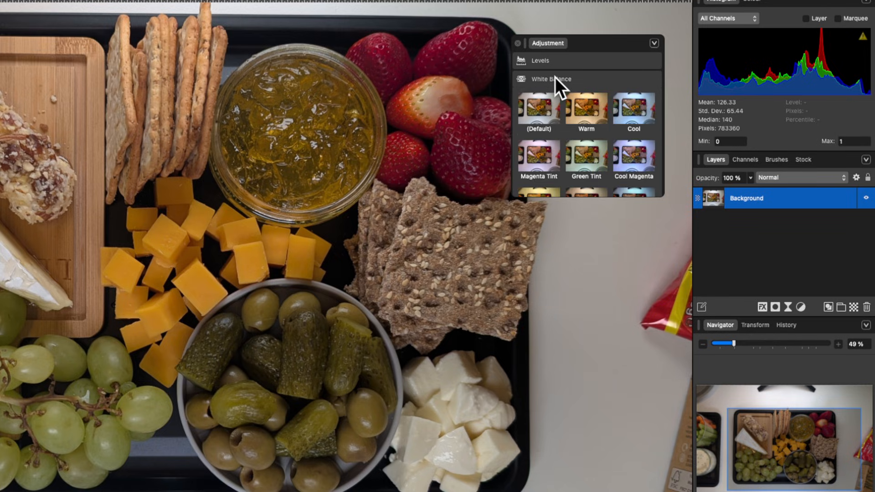
pyautogui.moveTo(599, 196); pyautogui.dragTo(617, 491)
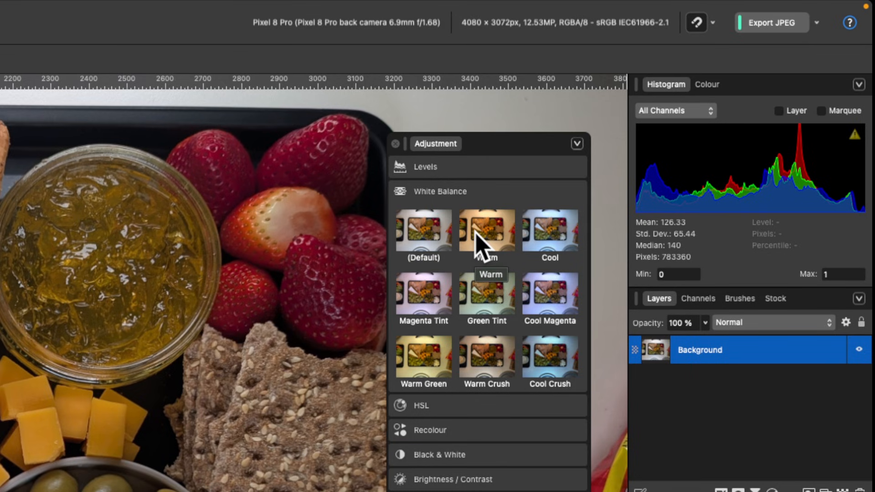
# - Try the Warm, Cool, Magenta Tint, Green Tint and Cool Magenta White Balance presets on the photo
pyautogui.click(489, 234)
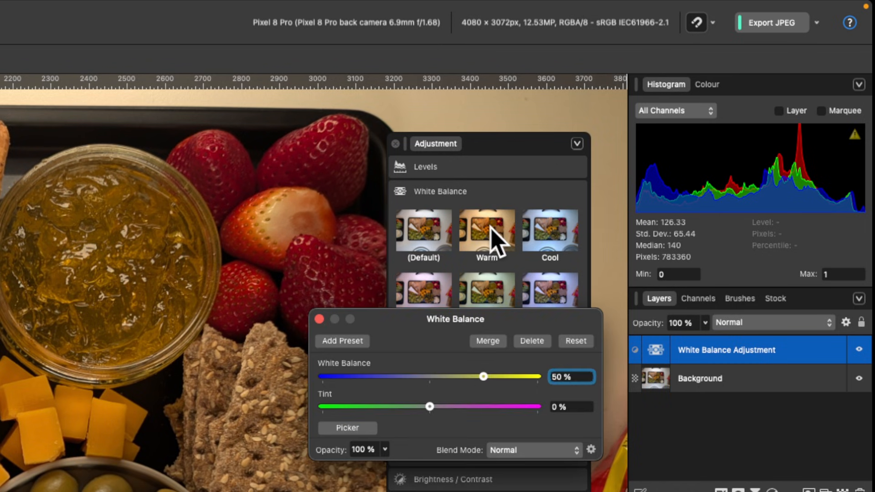
pyautogui.click(549, 232)
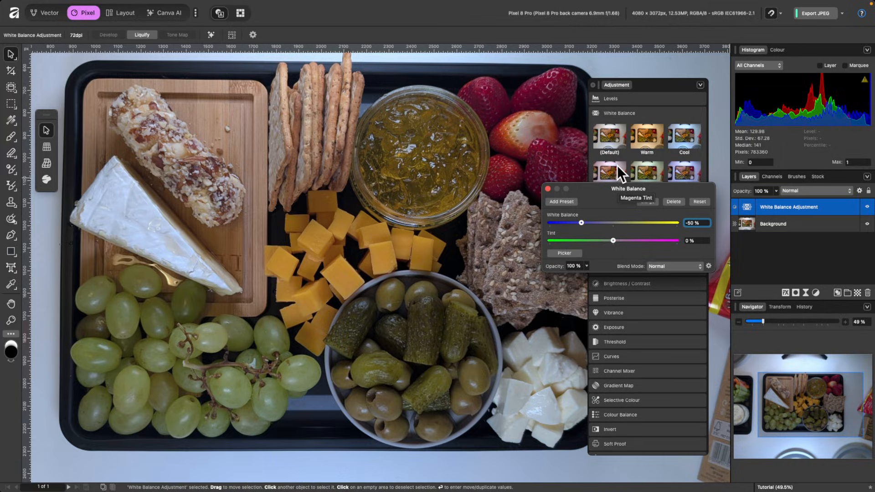
pyautogui.click(617, 165)
pyautogui.click(655, 163)
pyautogui.click(680, 166)
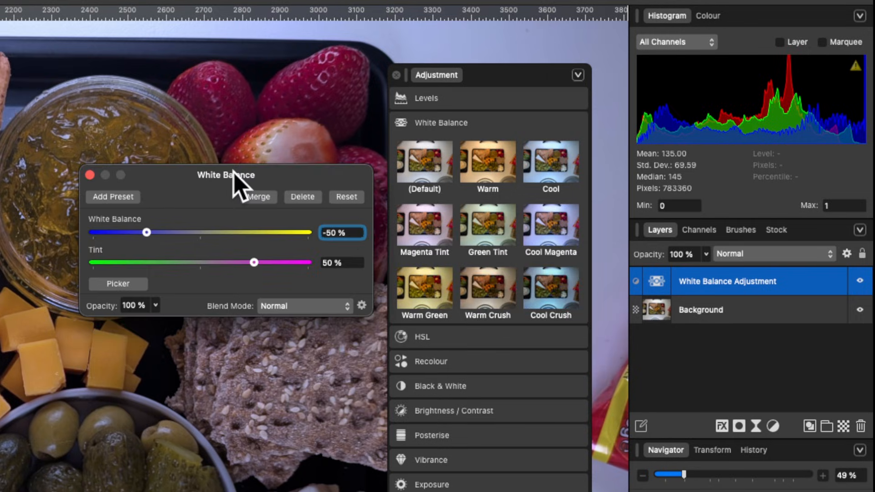
# - Apply the Default White Balance preset and set White Balance to -7 %
pyautogui.moveTo(233, 174); pyautogui.dragTo(228, 124)
pyautogui.scroll(-1, 469, 273)
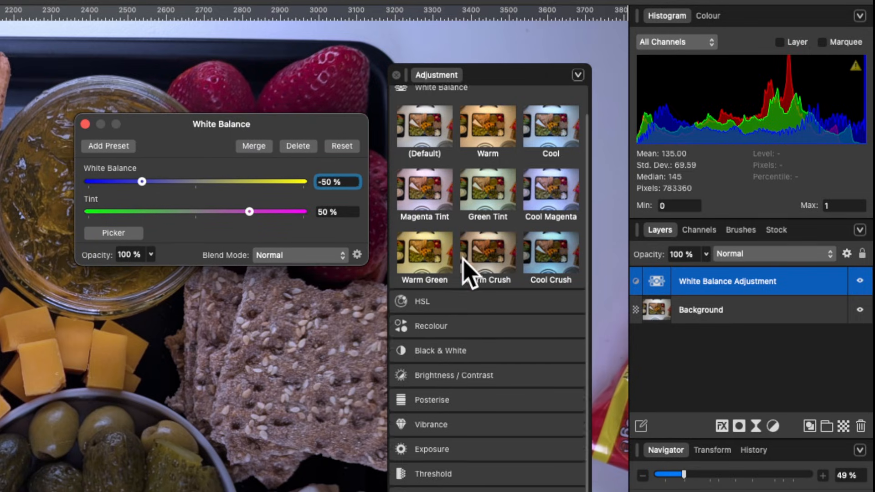
pyautogui.scroll(1, 469, 274)
pyautogui.click(432, 169)
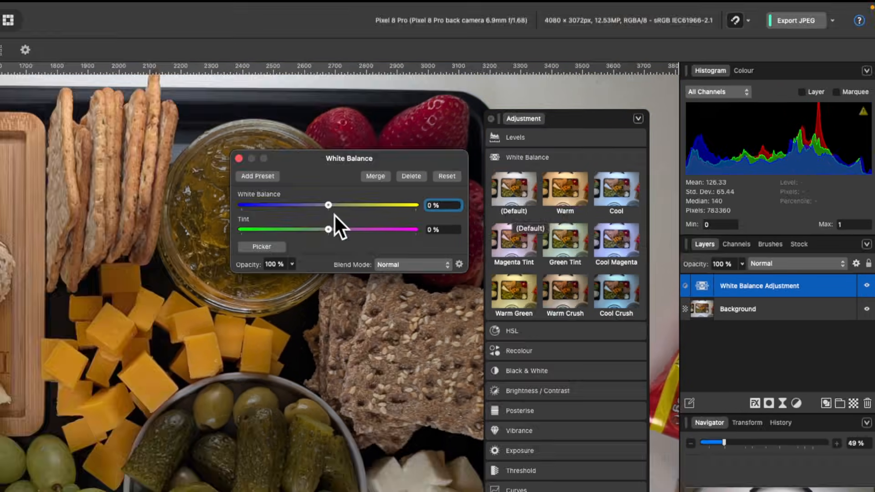
pyautogui.moveTo(193, 182)
pyautogui.mouseDown()
pyautogui.moveTo(210, 182)
pyautogui.moveTo(201, 180)
pyautogui.mouseUp()
pyautogui.moveTo(334, 205); pyautogui.dragTo(321, 207)
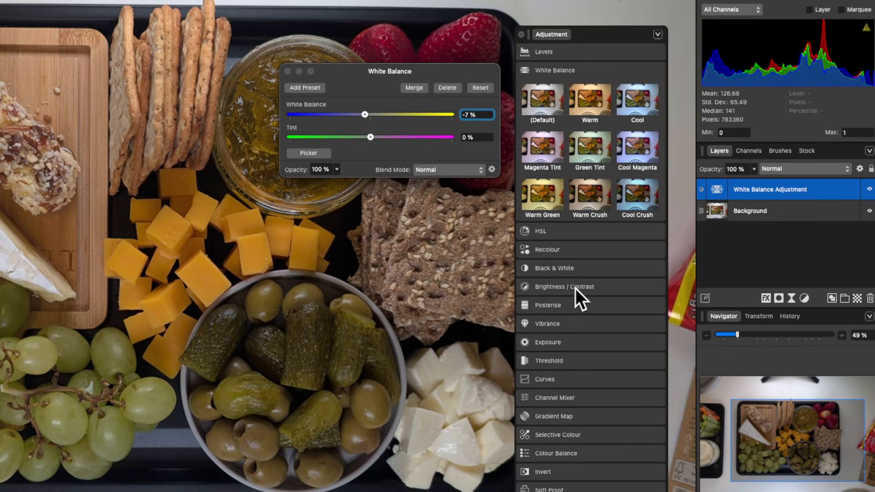
# - Add a Brightness / Contrast adjustment from the Lighter preset and set Brightness to 24 %
pyautogui.click(575, 288)
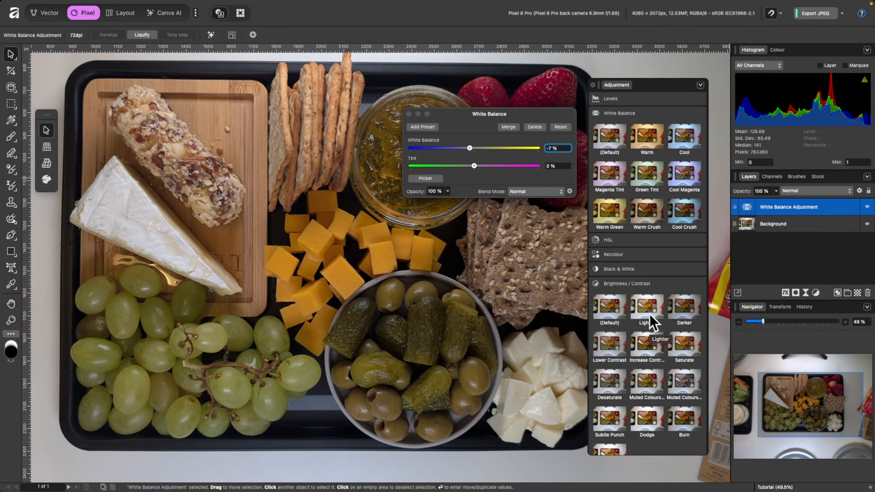
pyautogui.click(650, 313)
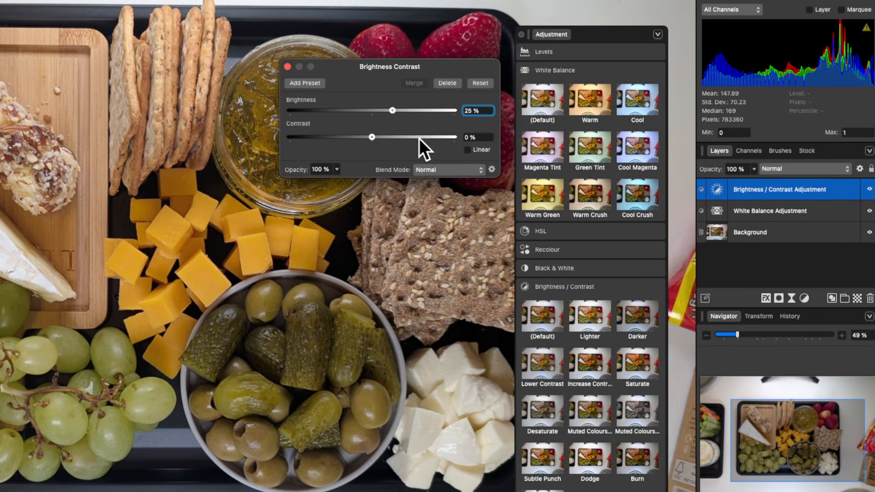
pyautogui.moveTo(393, 111); pyautogui.dragTo(392, 108)
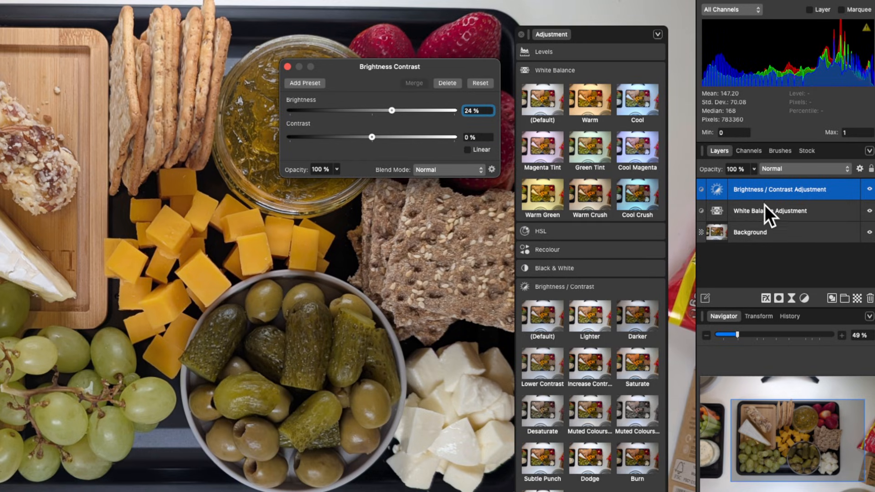
# - Add an HSL adjustment from the Saturate preset with Saturation Shift at 32 %, and close its settings and the Adjustment panel
pyautogui.click(570, 231)
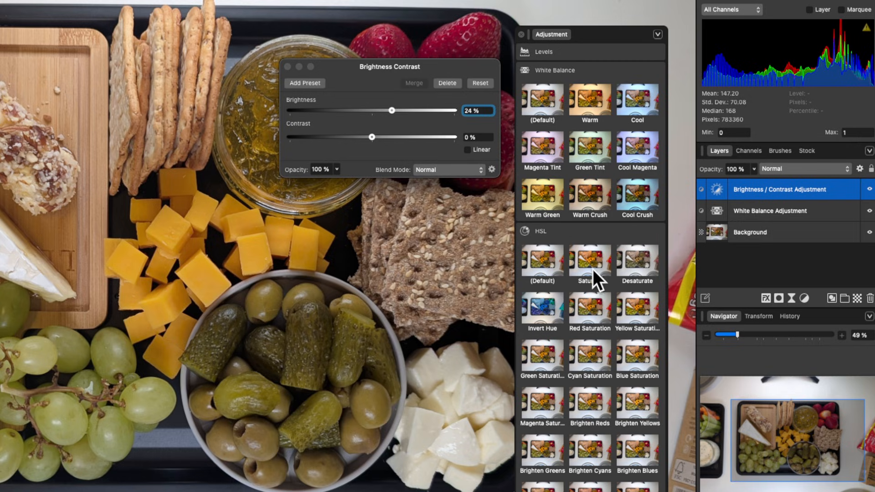
pyautogui.click(591, 263)
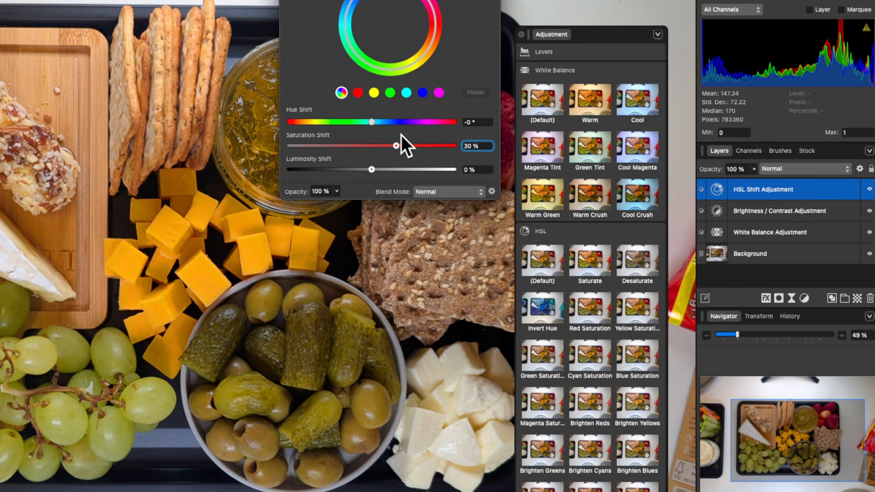
pyautogui.moveTo(396, 146); pyautogui.dragTo(377, 146)
pyautogui.moveTo(387, 143); pyautogui.dragTo(399, 143)
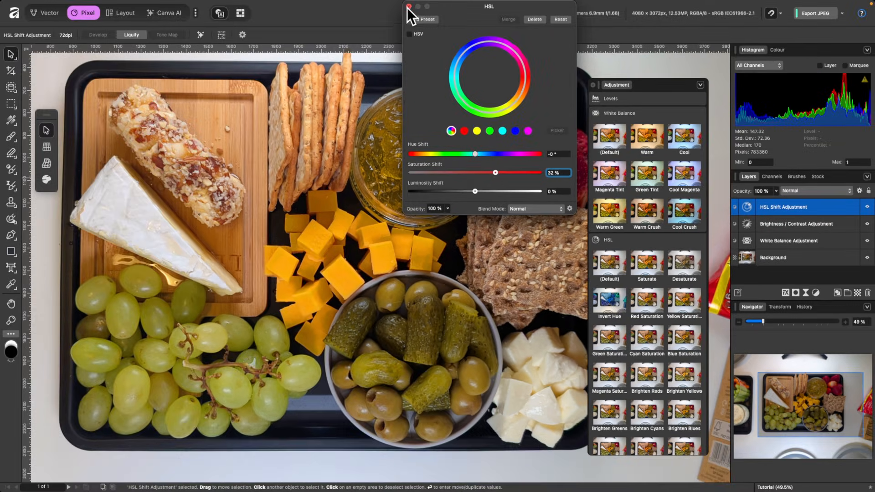
pyautogui.click(409, 6)
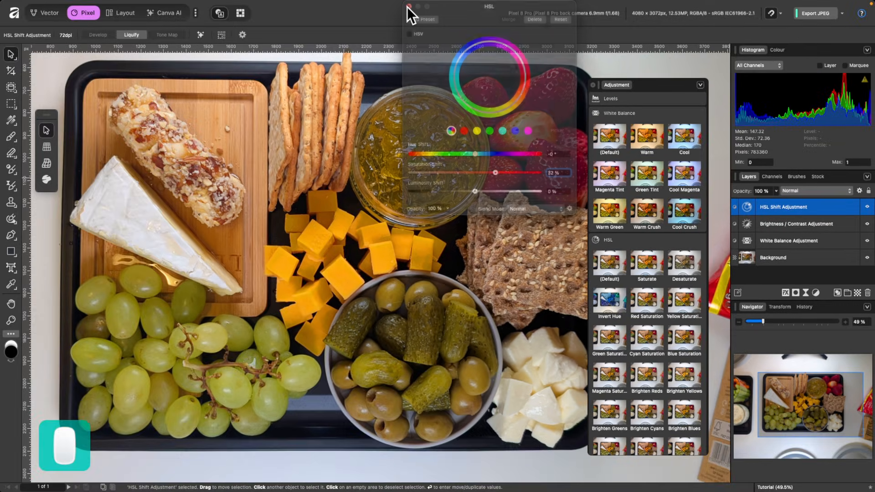
pyautogui.click(592, 87)
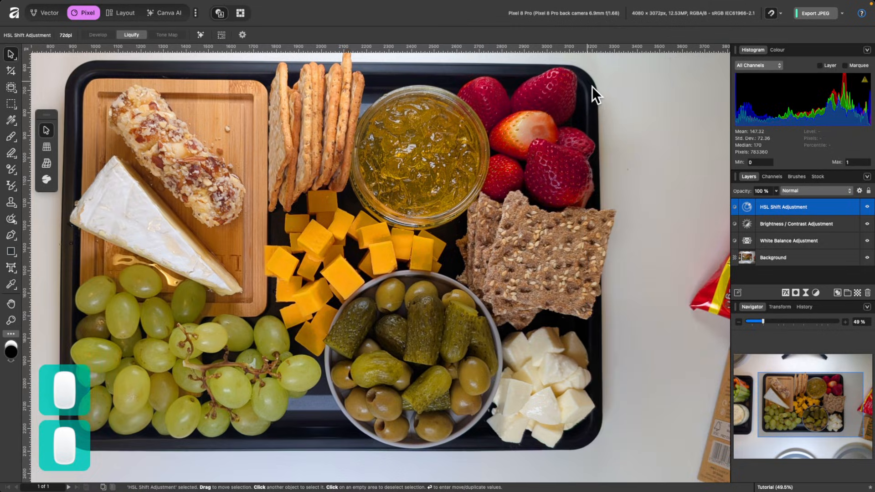
# - Delete the HSL Shift, Brightness / Contrast and White Balance adjustment layers together
pyautogui.hscroll(-2, 584, 272)
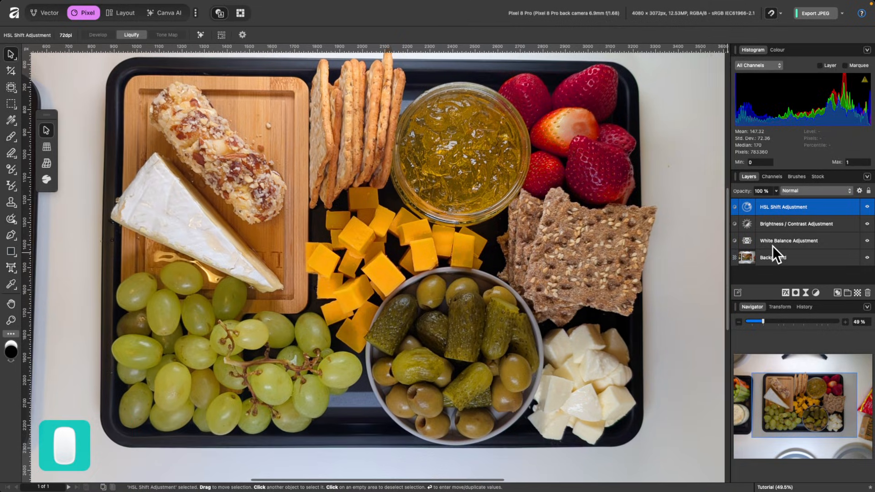
pyautogui.keyDown('shift'); pyautogui.click(811, 242); pyautogui.keyUp('shift')
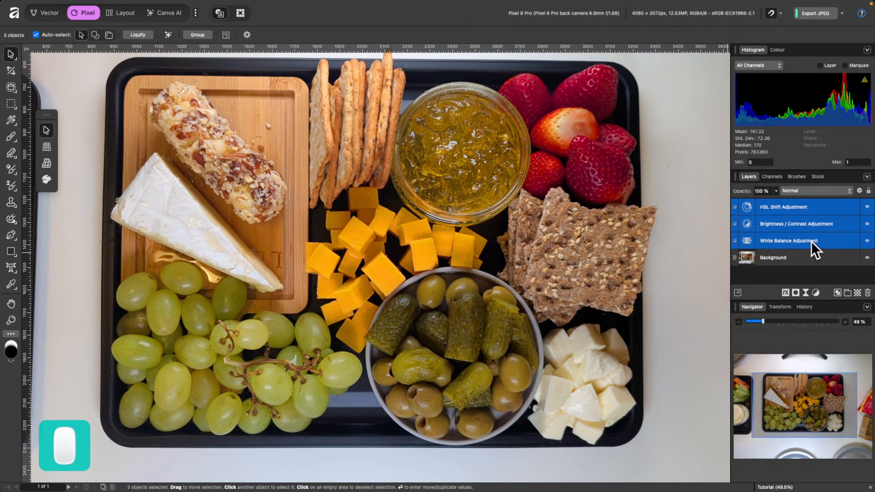
pyautogui.press('BackSpace')
pyautogui.scroll(-3, 677, 210)
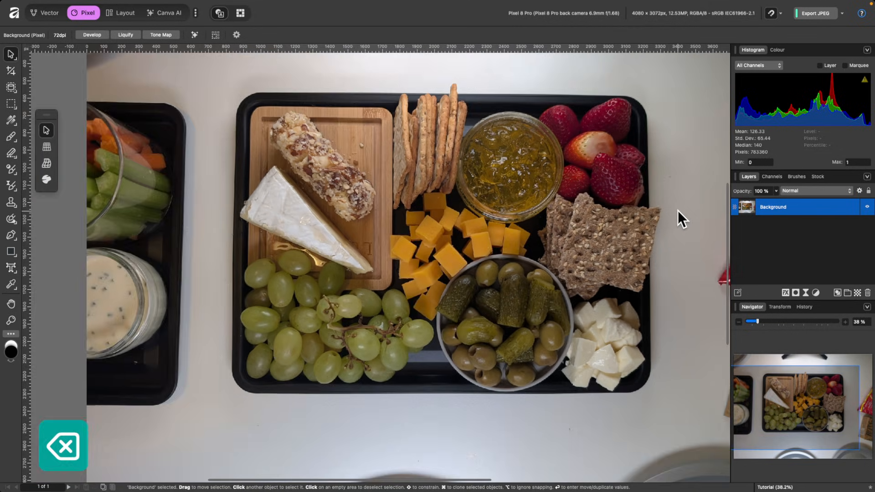
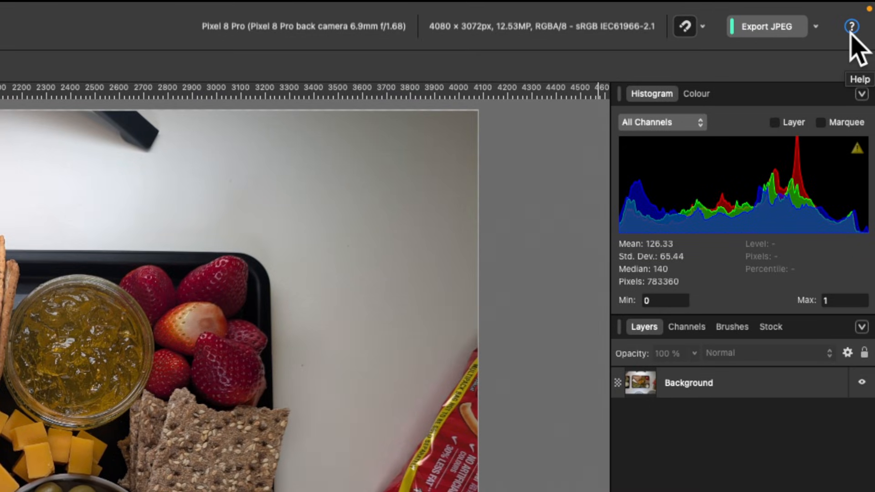
# - Open the in-app help assistant and move its floating window over the photo
pyautogui.click(851, 28)
pyautogui.moveTo(363, 177); pyautogui.dragTo(211, 151)
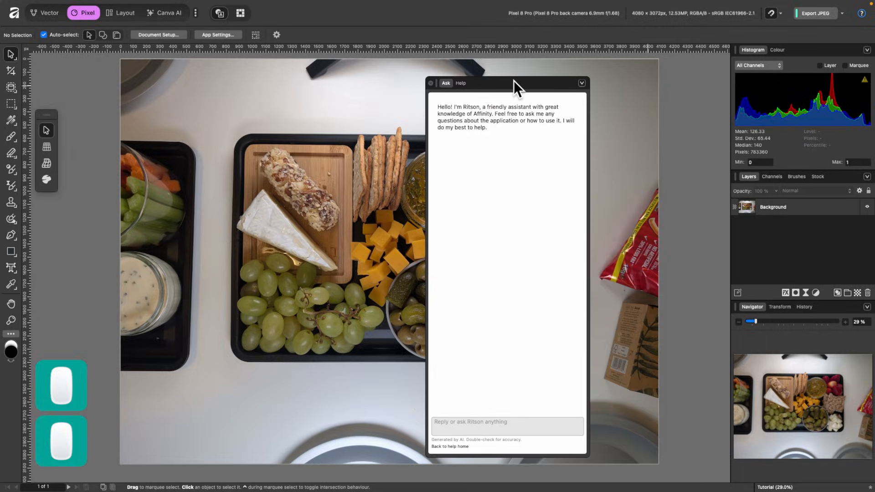
pyautogui.moveTo(513, 80); pyautogui.dragTo(503, 78)
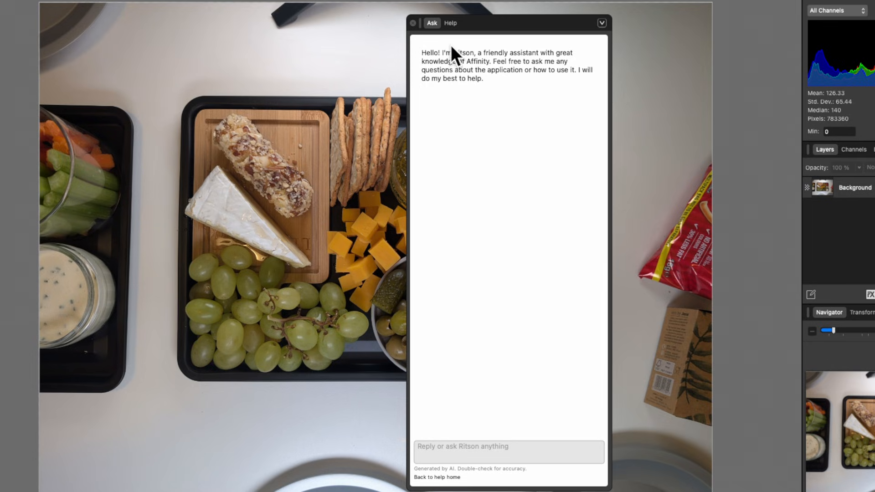
# - Browse the help page's searchable topic list and close the help window
pyautogui.click(450, 24)
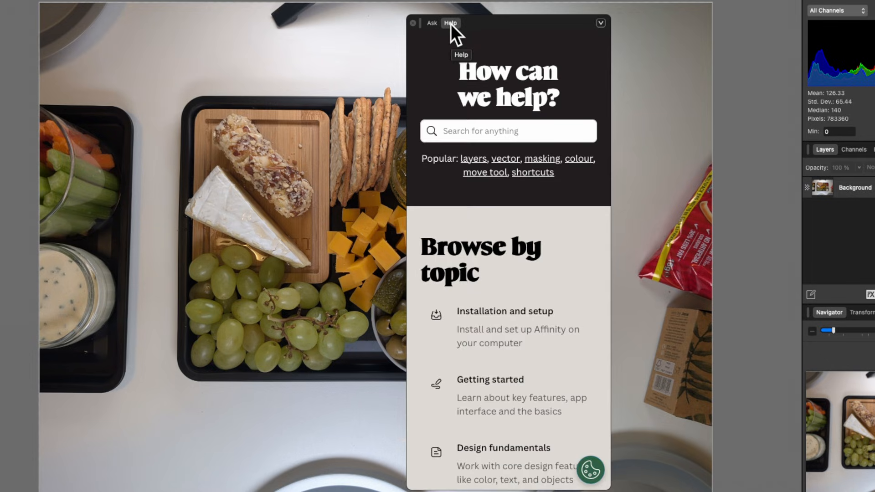
pyautogui.scroll(-10, 519, 360)
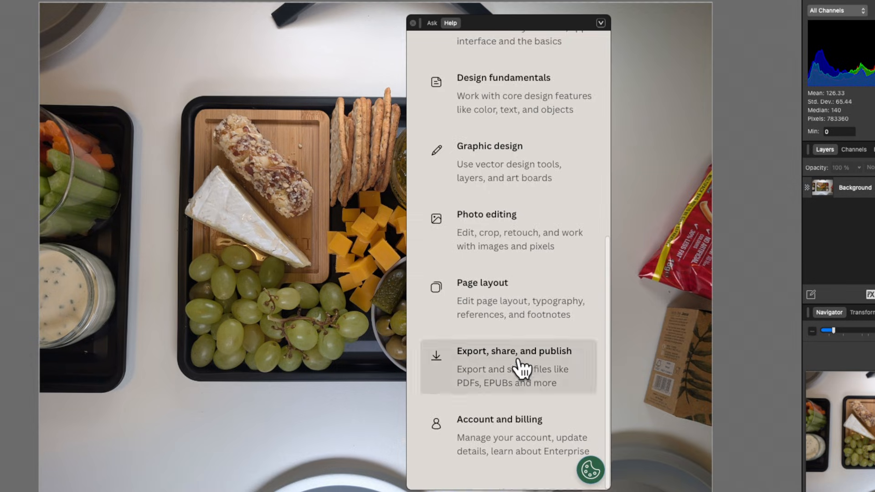
pyautogui.scroll(10, 521, 366)
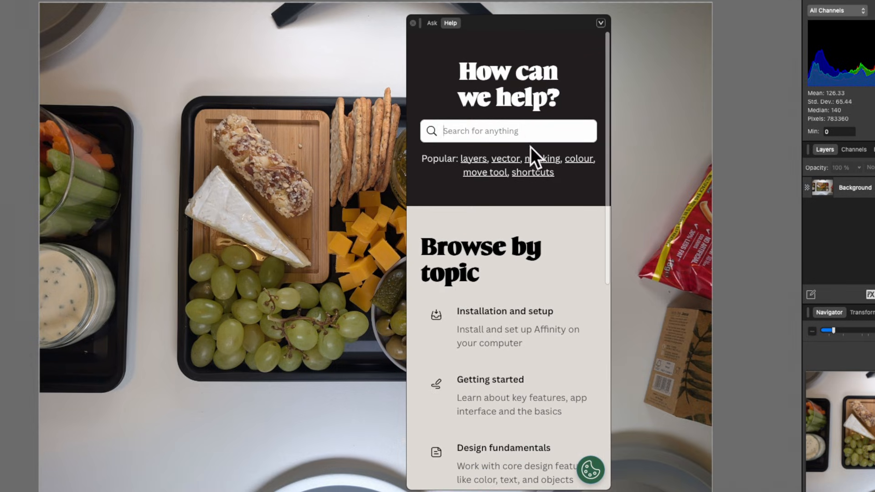
pyautogui.scroll(-8, 527, 357)
pyautogui.scroll(8, 526, 357)
pyautogui.click(413, 23)
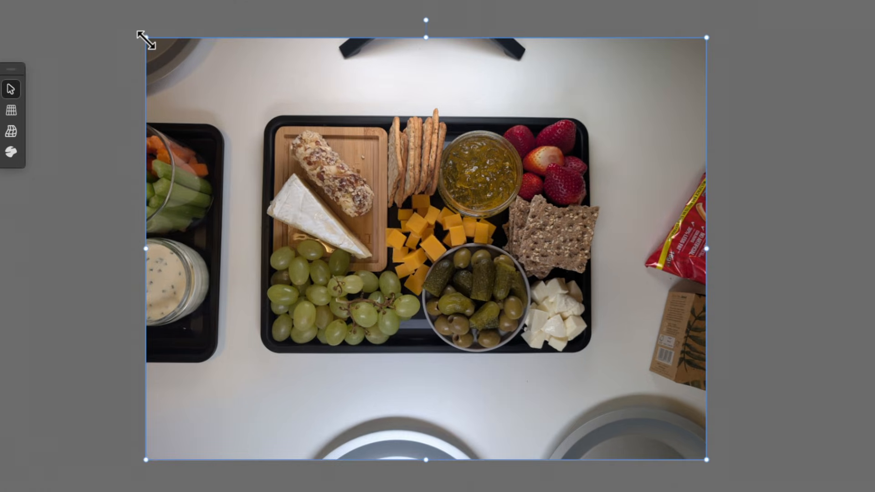
# - Shrink the photo proportionally from its corners, and enlarge it slightly from the lower-right corner
pyautogui.moveTo(145, 40); pyautogui.dragTo(401, 204)
pyautogui.moveTo(703, 456); pyautogui.dragTo(548, 321)
pyautogui.moveTo(609, 367); pyautogui.dragTo(593, 353)
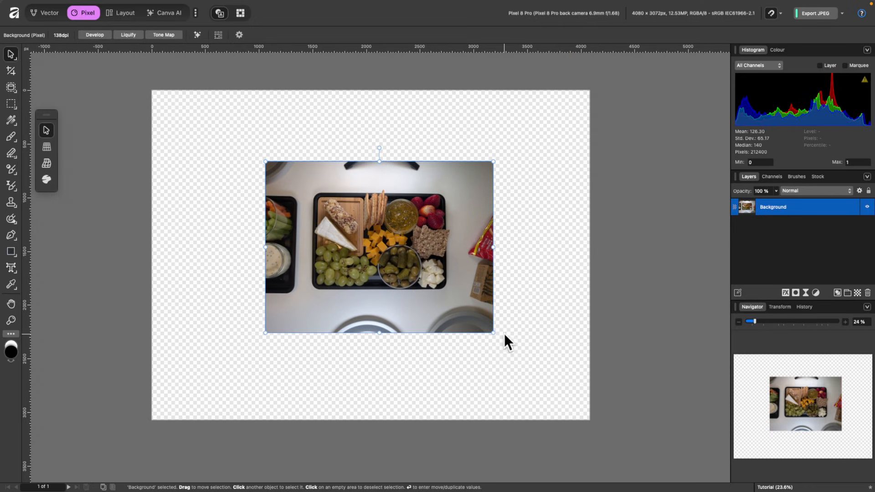
pyautogui.moveTo(497, 332); pyautogui.dragTo(521, 355)
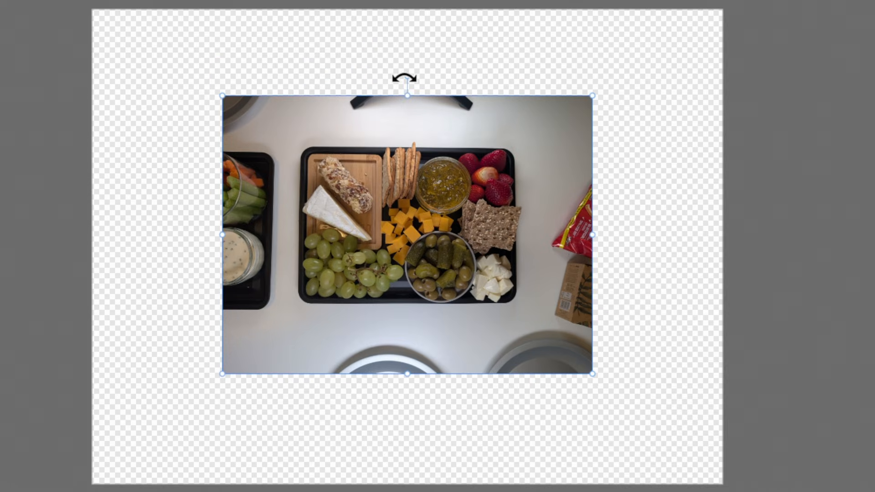
# - Try the photo's rotation handle with the photo left upright, and scale the photo down proportionally from its right edge
pyautogui.moveTo(404, 78)
pyautogui.mouseDown()
pyautogui.moveTo(551, 141)
pyautogui.moveTo(355, 97)
pyautogui.moveTo(303, 104)
pyautogui.moveTo(351, 93)
pyautogui.moveTo(433, 95)
pyautogui.moveTo(497, 122)
pyautogui.moveTo(407, 91)
pyautogui.mouseUp()
pyautogui.moveTo(594, 237); pyautogui.dragTo(575, 238)
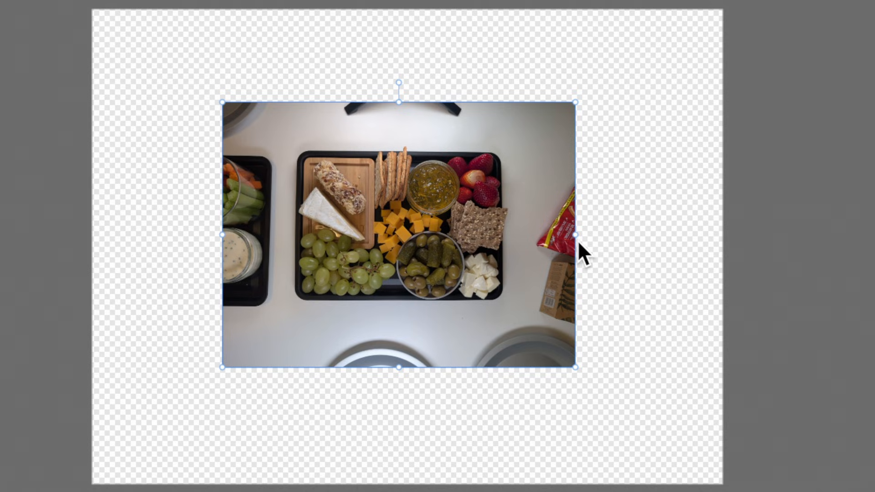
# - Try stretching the photo's width from its right edge and shearing it from its top edge, undoing both changes
pyautogui.moveTo(573, 235); pyautogui.dragTo(592, 223)
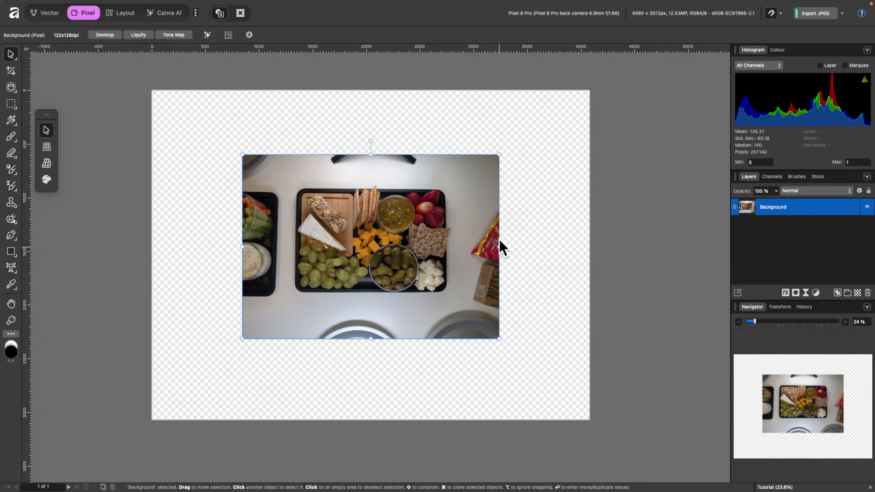
pyautogui.press('super+z')
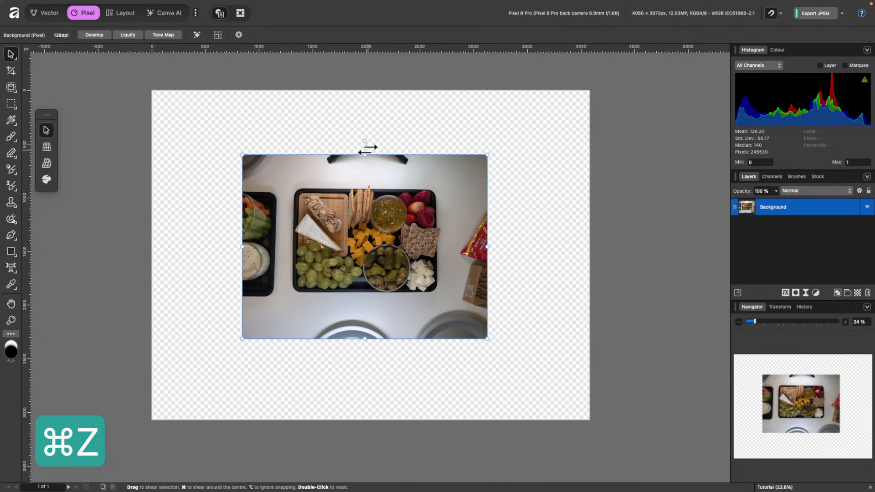
pyautogui.moveTo(364, 152); pyautogui.dragTo(379, 239)
pyautogui.press('super+z')
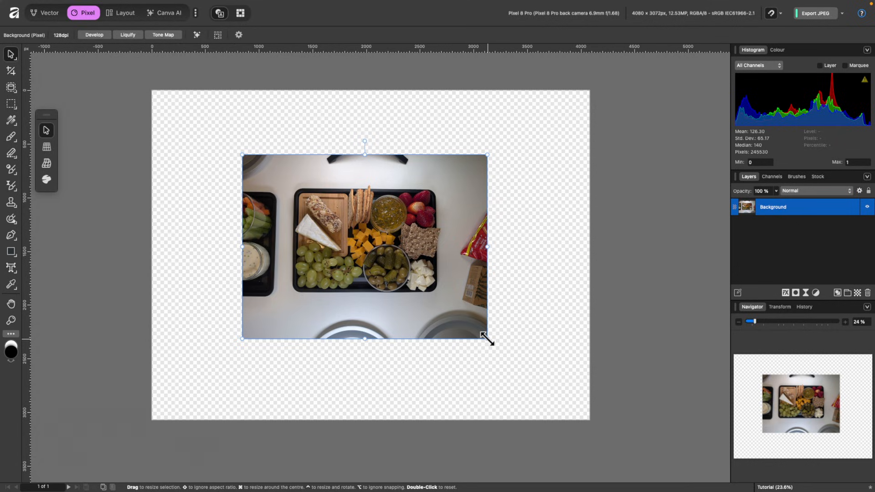
# - Try scaling and rotating the photo together from its lower-right corner, and undo the change
pyautogui.moveTo(487, 338); pyautogui.dragTo(599, 347)
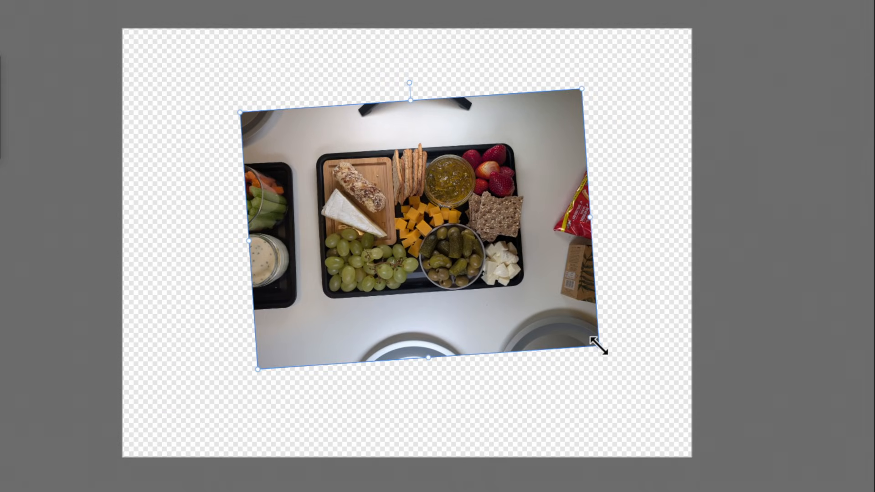
pyautogui.press('super+z')
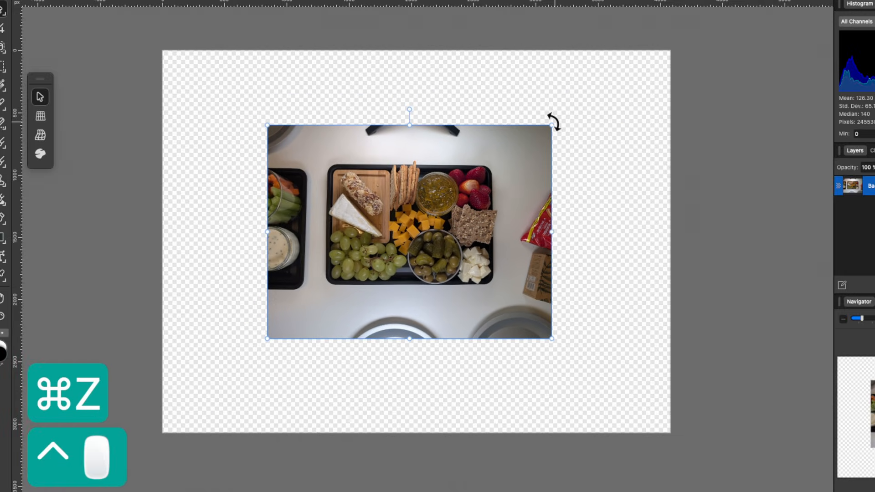
# - Try rotating and scaling the photo together from its upper-right corner, and undo the change
pyautogui.moveTo(560, 110); pyautogui.dragTo(556, 150)
pyautogui.press('super+z')
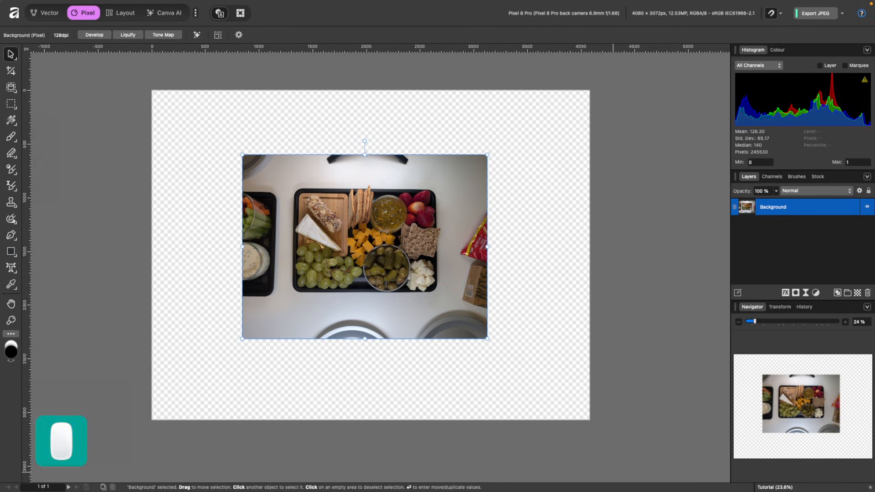
# - Place London Lines.jpg in the upper-right part of the canvas and reposition both photos so they partly overlap
pyautogui.moveTo(612, 487); pyautogui.dragTo(473, 170)
pyautogui.moveTo(382, 263); pyautogui.dragTo(337, 279)
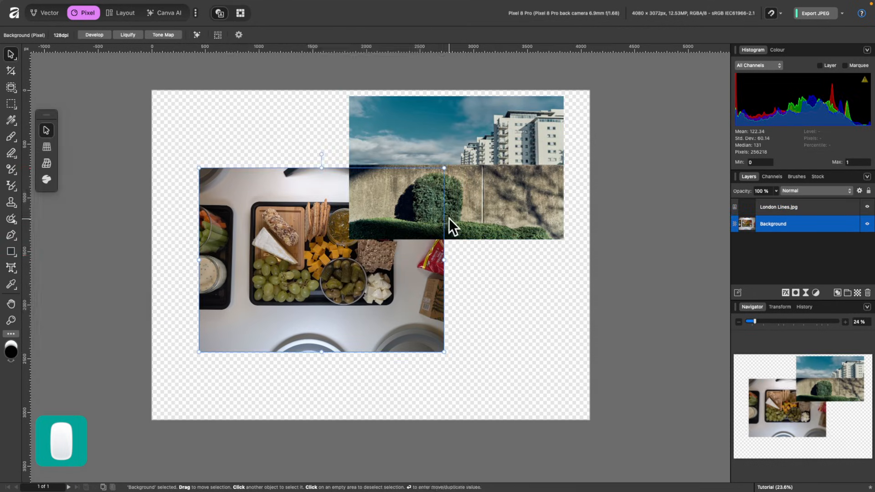
pyautogui.click(316, 269)
pyautogui.click(467, 191)
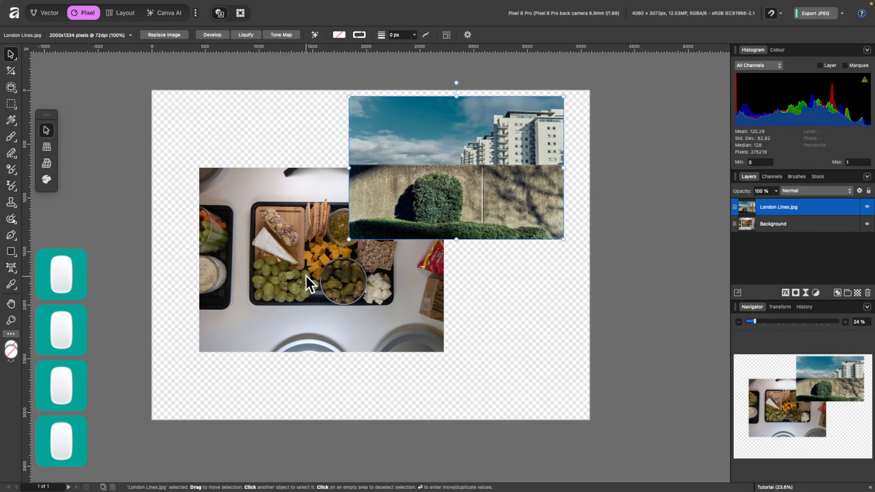
pyautogui.click(305, 275)
pyautogui.click(468, 196)
pyautogui.moveTo(469, 196); pyautogui.dragTo(484, 214)
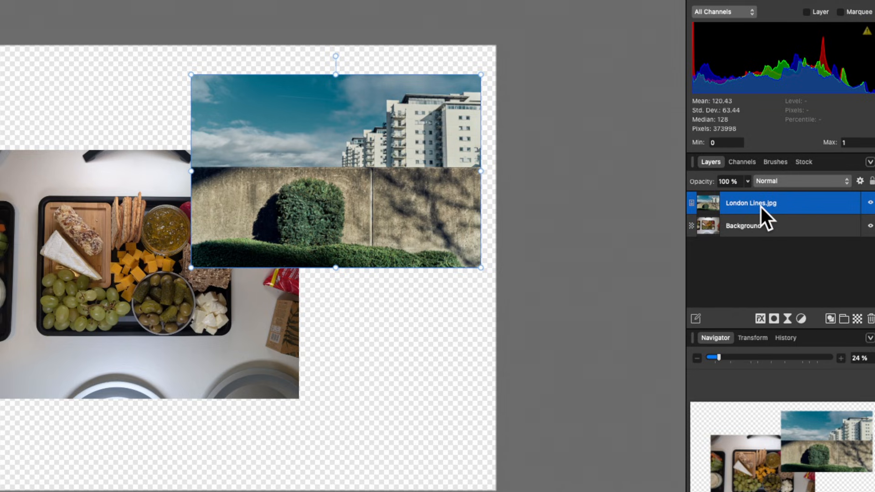
# - Reorder the London Lines.jpg layer below Background and shift the food photo slightly to the right
pyautogui.moveTo(760, 205); pyautogui.dragTo(761, 238)
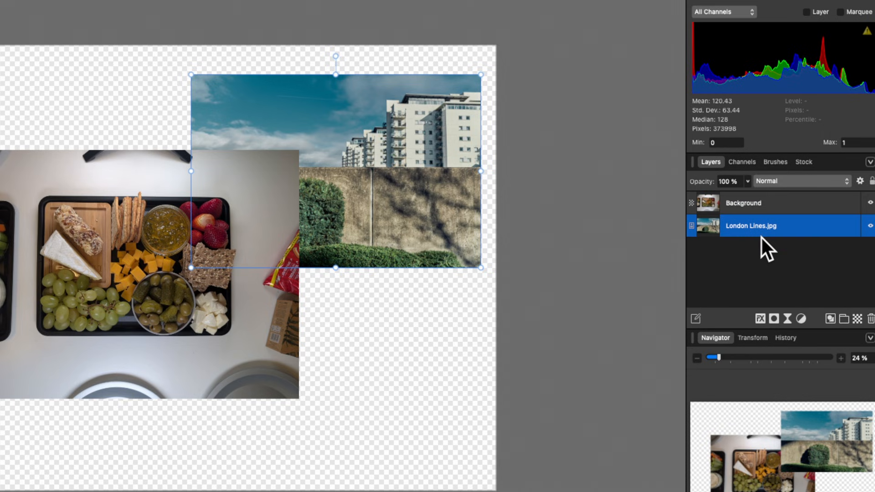
pyautogui.click(245, 219)
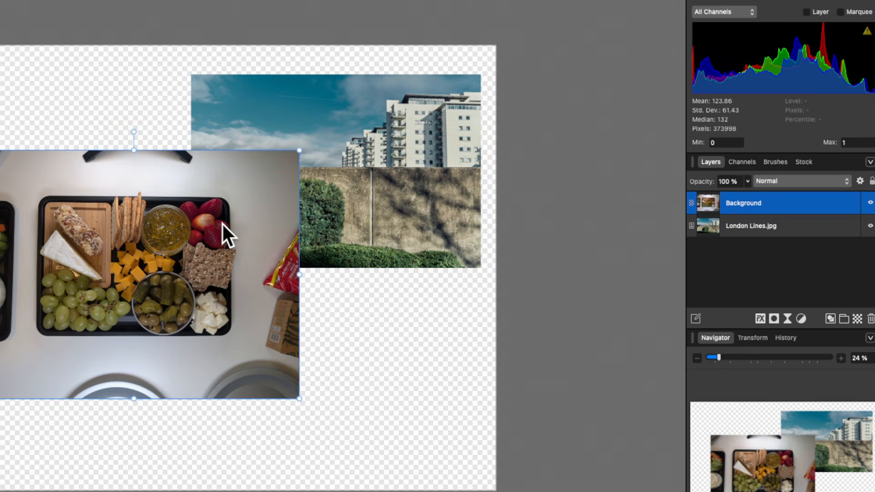
pyautogui.moveTo(223, 222)
pyautogui.mouseDown()
pyautogui.moveTo(256, 212)
pyautogui.moveTo(239, 217)
pyautogui.mouseUp()
# - Bring the London Lines.jpg layer forward above Background and send it back below again
pyautogui.scroll(3, 239, 217)
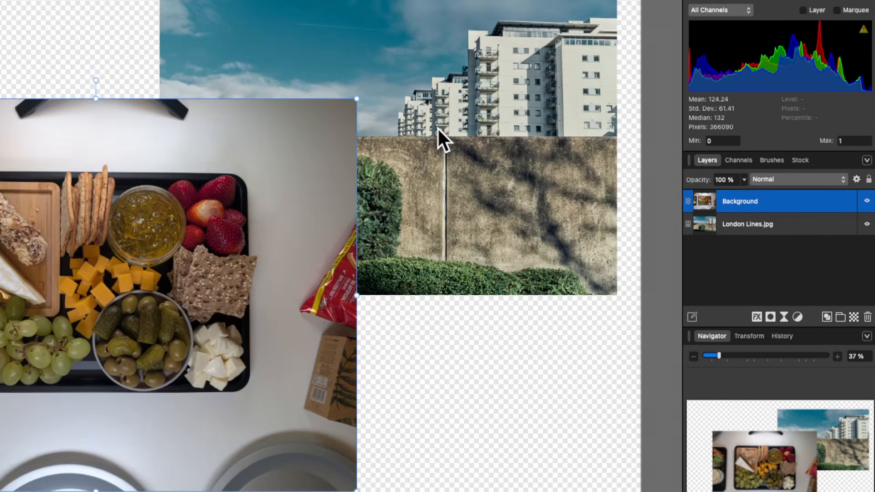
pyautogui.scroll(2, 436, 128)
pyautogui.click(508, 131)
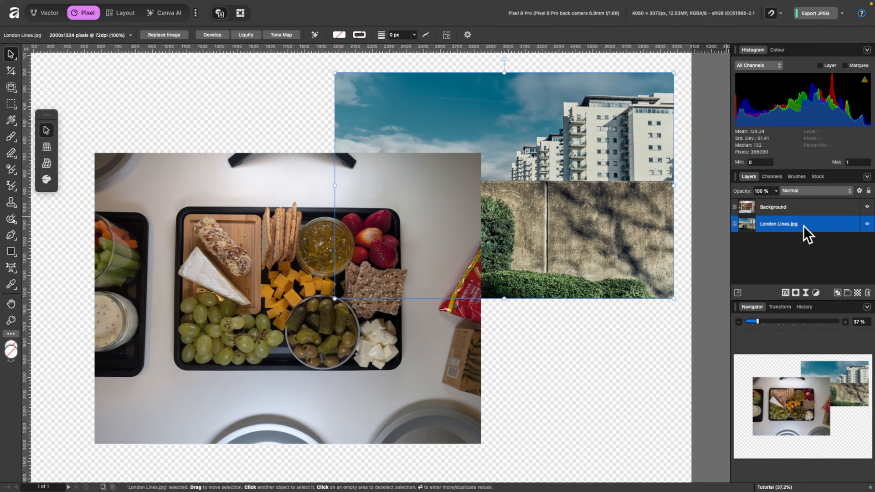
pyautogui.press('super+bracketright')
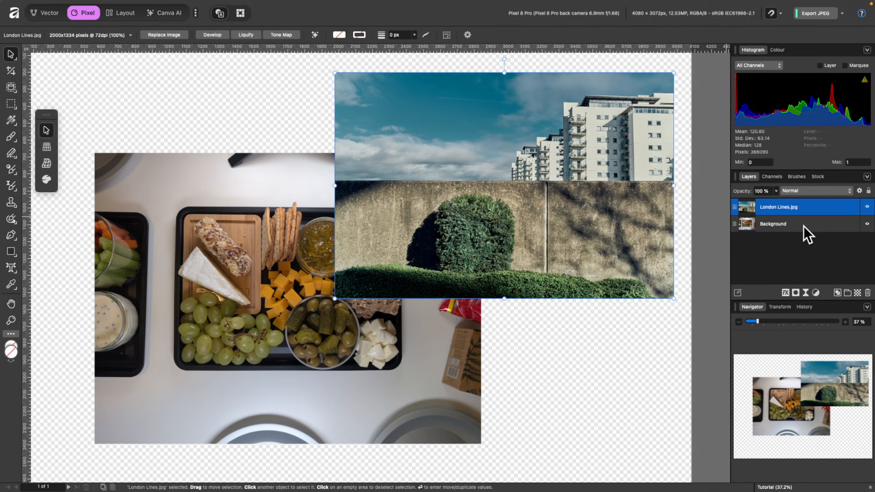
pyautogui.press('super+bracketleft')
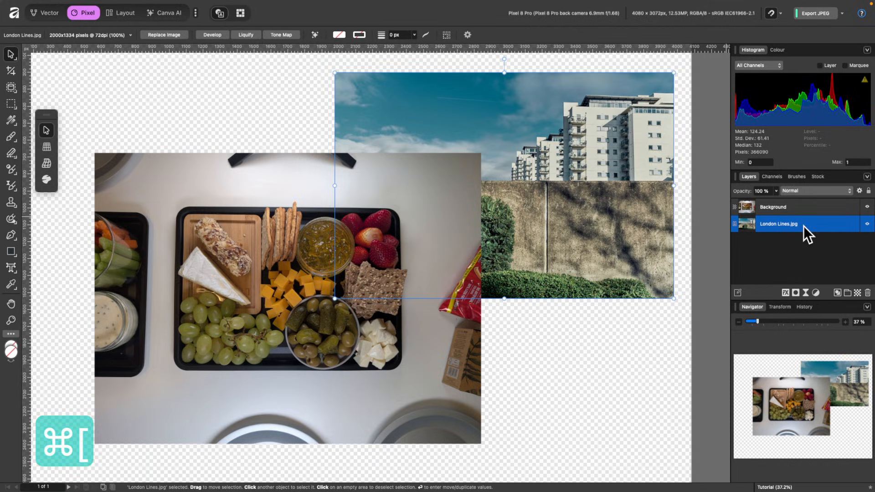
pyautogui.scroll(-3, 670, 208)
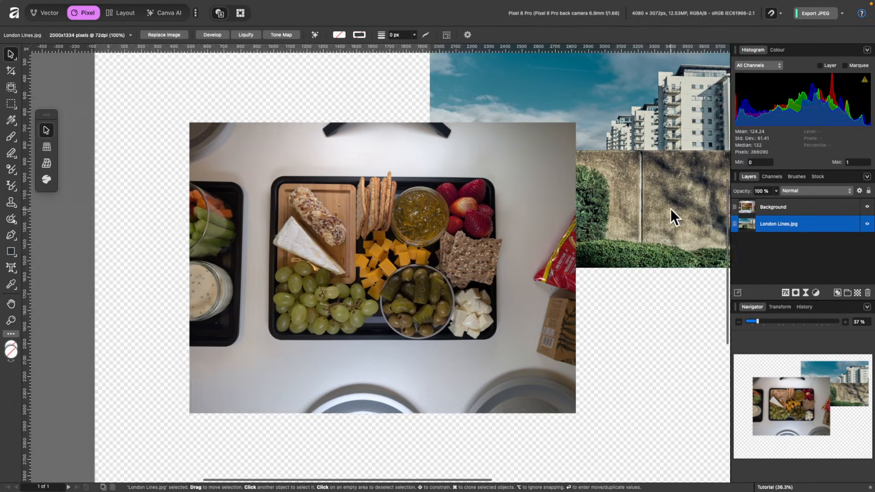
pyautogui.hscroll(5, 670, 209)
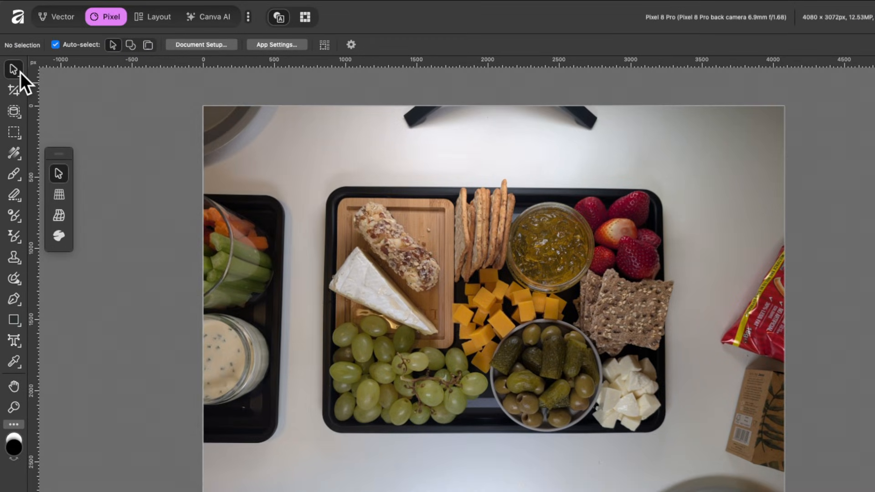
# - Reposition the floating sub-tools panel and choose the Rectangular Marquee Tool to view its other selection variants
pyautogui.moveTo(67, 159)
pyautogui.mouseDown()
pyautogui.moveTo(104, 103)
pyautogui.moveTo(72, 121)
pyautogui.moveTo(79, 115)
pyautogui.moveTo(73, 171)
pyautogui.mouseUp()
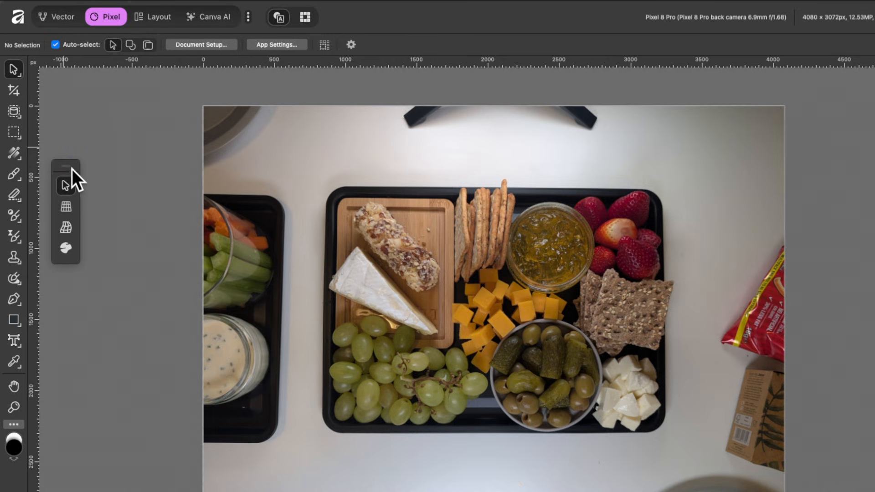
pyautogui.click(14, 134)
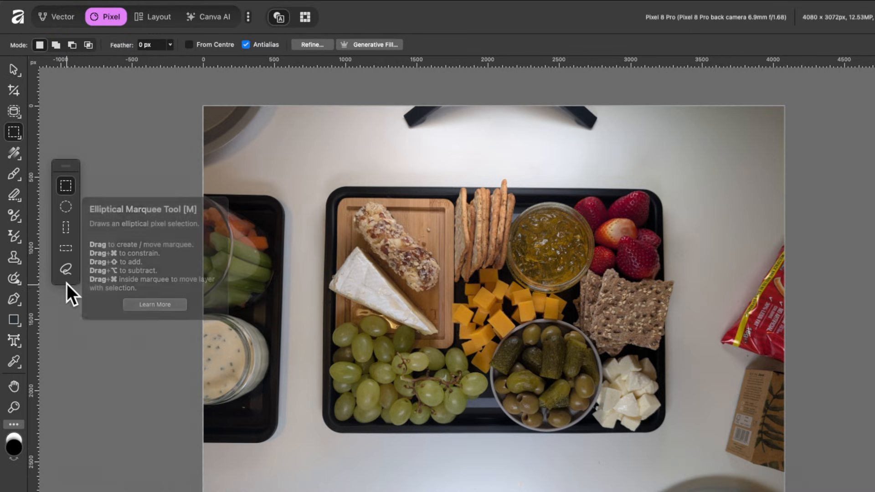
pyautogui.click(15, 135)
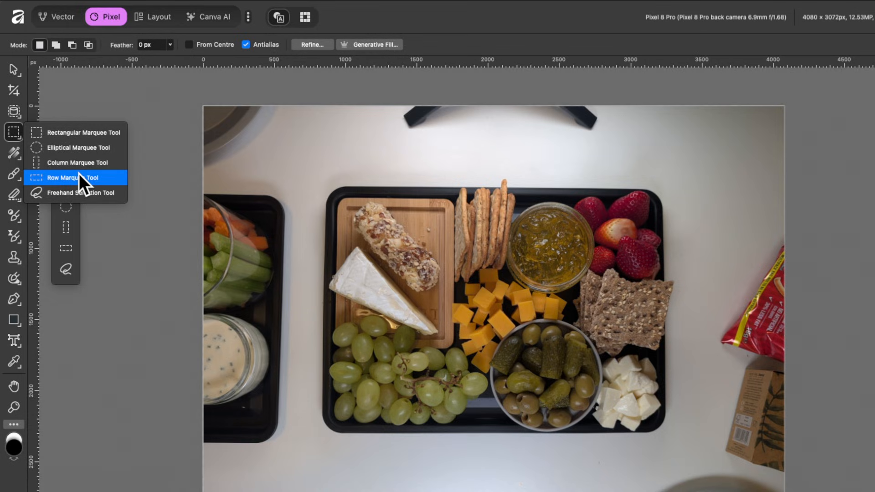
pyautogui.click(14, 132)
pyautogui.moveTo(59, 157); pyautogui.dragTo(69, 196)
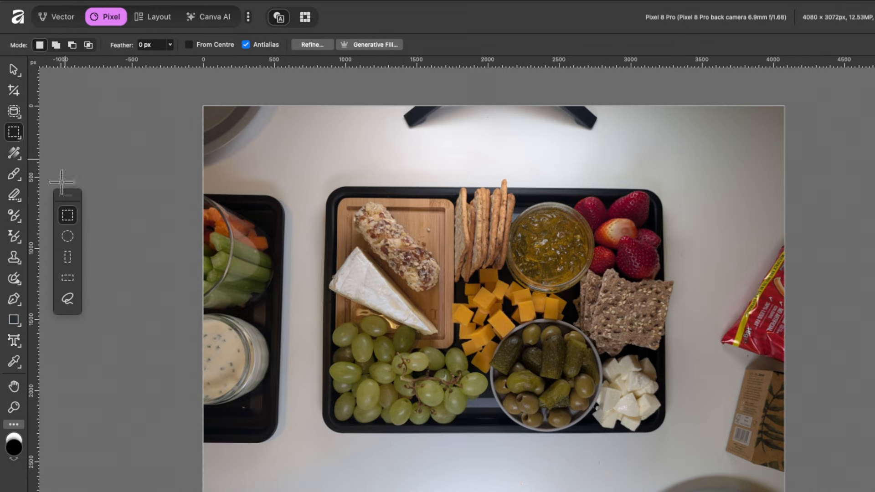
# - Switch between the marquee tool and the Move Tool to compare their sub-tools, ending on the Move Tool
pyautogui.click(11, 71)
pyautogui.click(13, 131)
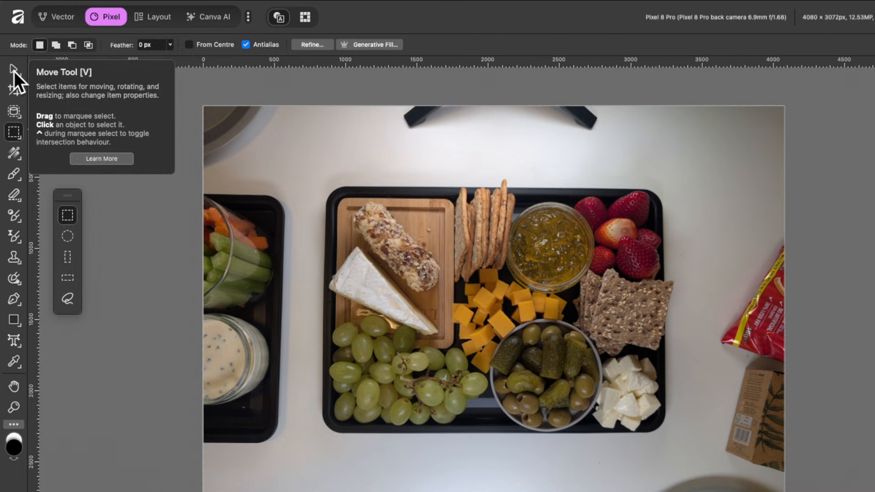
pyautogui.click(14, 71)
# - Turn on Hide Sub Tools, switch to the object selection tool, and return to the Move Tool
pyautogui.rightClick(19, 173)
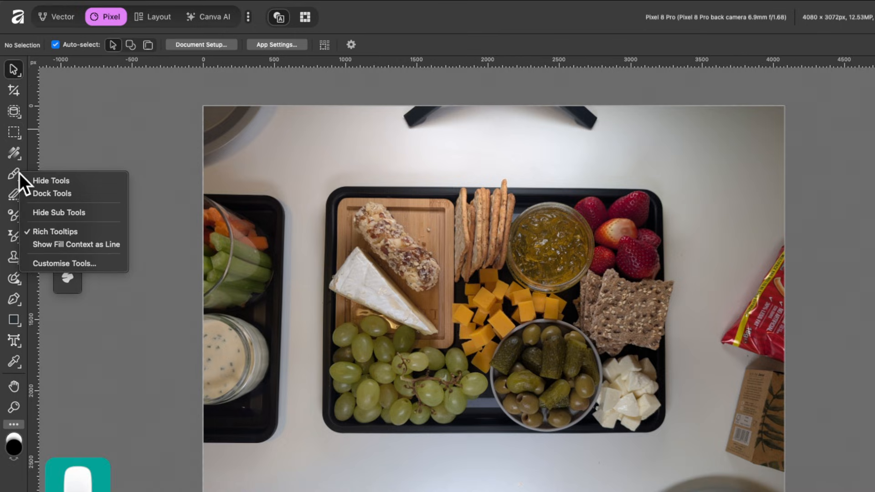
pyautogui.click(79, 210)
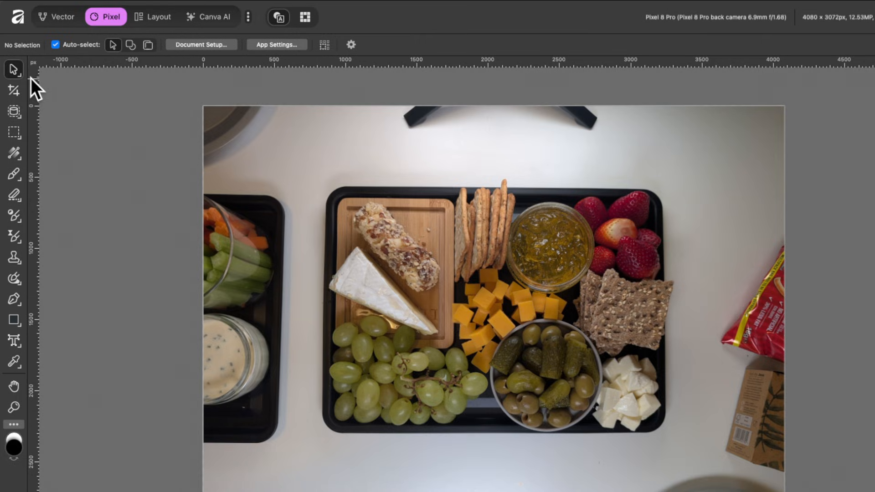
pyautogui.click(18, 108)
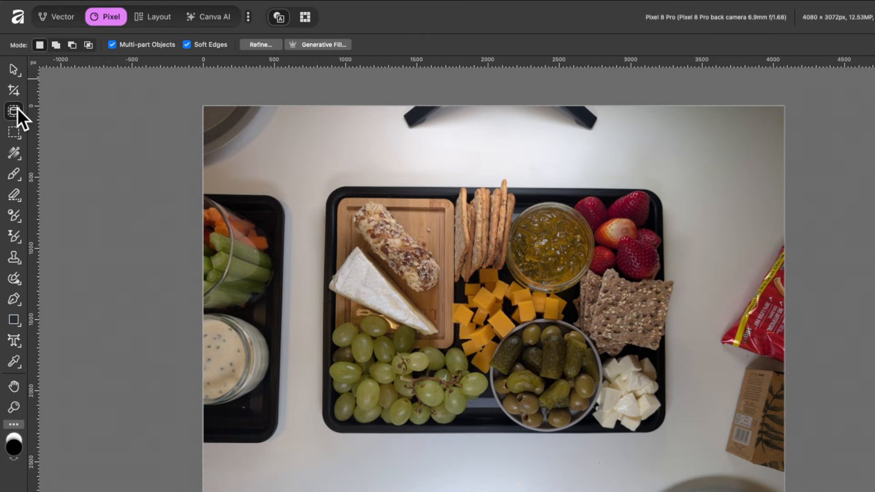
pyautogui.click(13, 70)
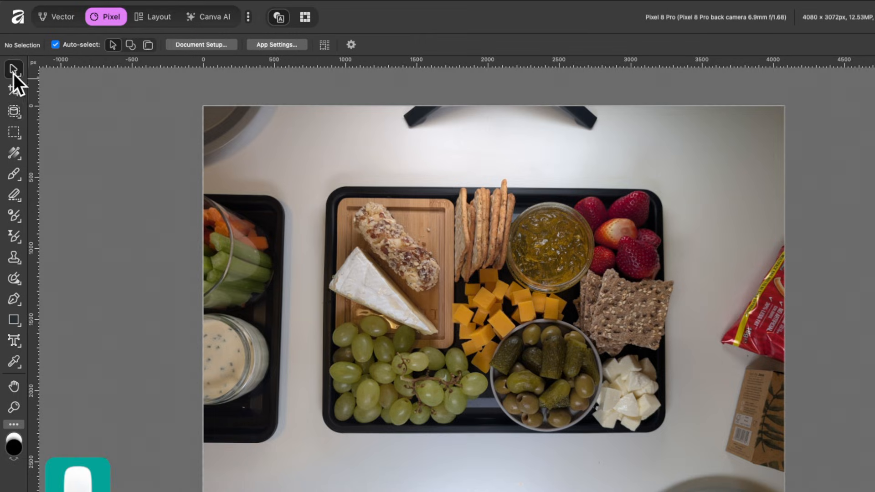
# - Turn off Hide Sub Tools to restore the floating sub-tools panel
pyautogui.moveTo(17, 110)
pyautogui.mouseDown()
pyautogui.moveTo(78, 136)
pyautogui.moveTo(79, 119)
pyautogui.moveTo(19, 111)
pyautogui.mouseUp()
pyautogui.rightClick(19, 110)
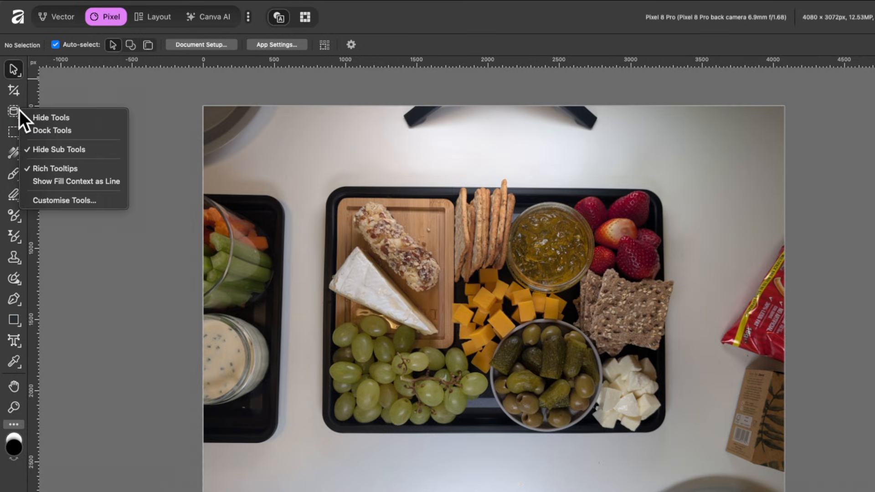
pyautogui.click(75, 143)
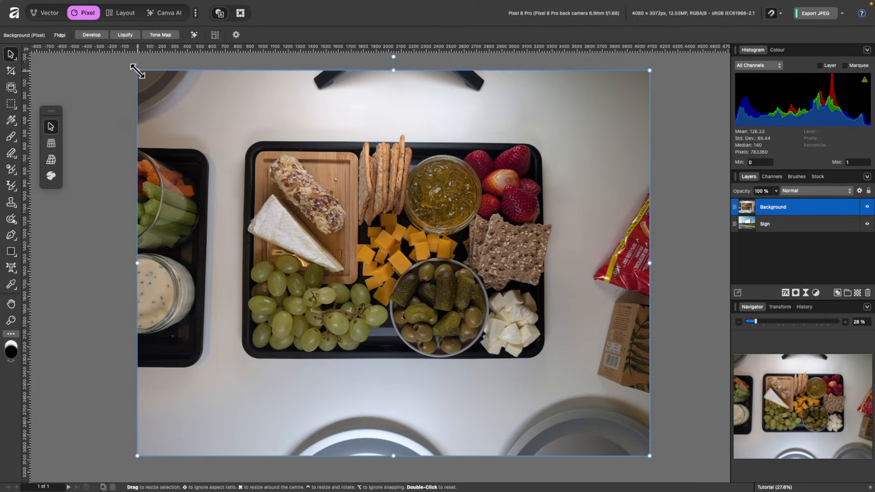
# - Scale the food photo down from its upper-left corner to about 1032 × 777 px and move it beside the billboard
pyautogui.moveTo(195, 100); pyautogui.dragTo(683, 465)
pyautogui.moveTo(487, 323); pyautogui.dragTo(533, 356)
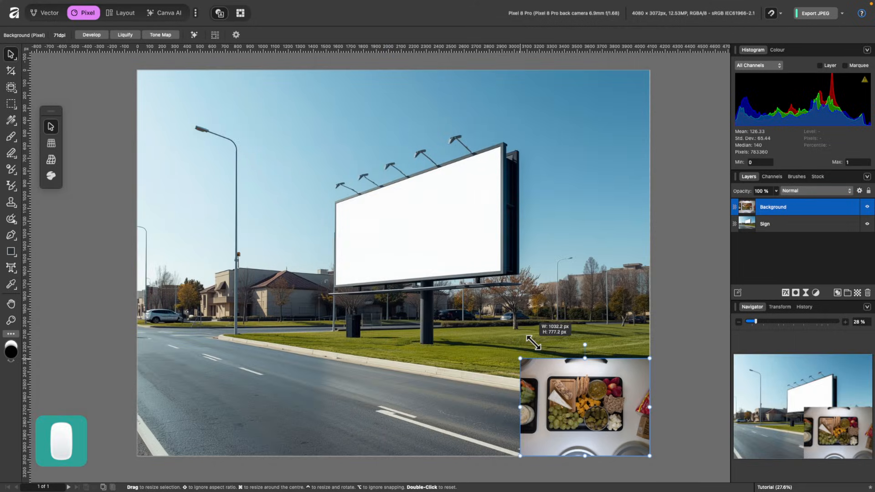
pyautogui.moveTo(577, 377); pyautogui.dragTo(295, 272)
# - Move the food photo onto the blank billboard and shrink it slightly from its lower-right corner
pyautogui.scroll(4, 433, 258)
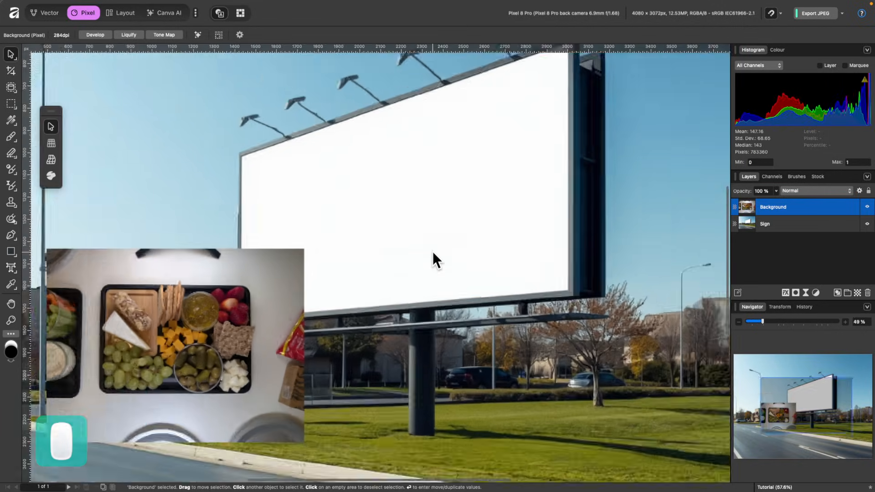
pyautogui.scroll(2, 433, 253)
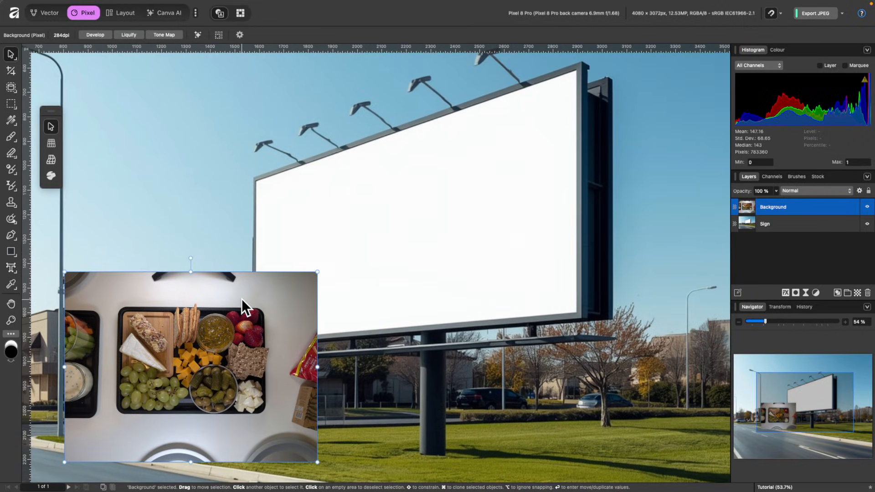
pyautogui.moveTo(241, 299); pyautogui.dragTo(487, 189)
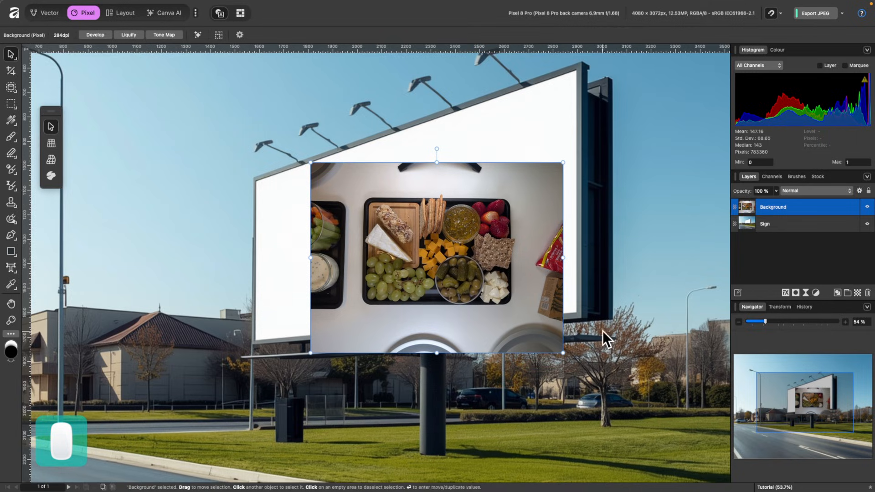
pyautogui.moveTo(563, 353); pyautogui.dragTo(535, 341)
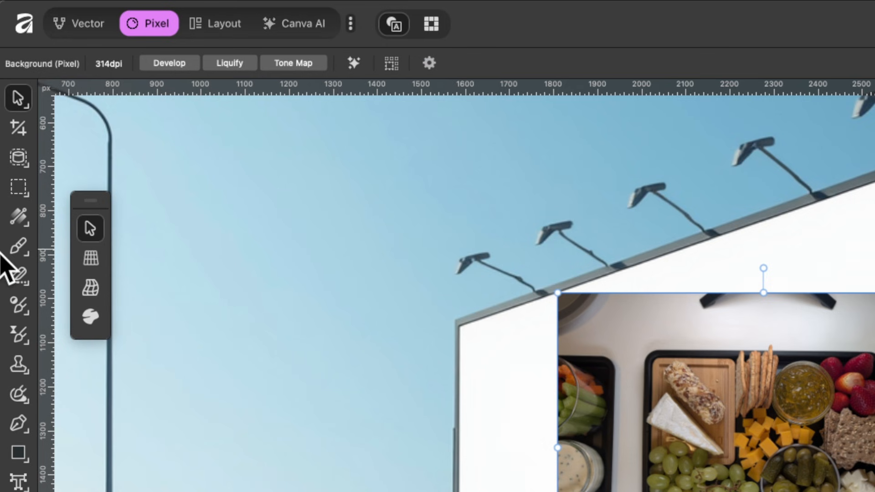
# - Add a live perspective to the food photo, move its dialog clear of the photo, and show the grid
pyautogui.click(91, 259)
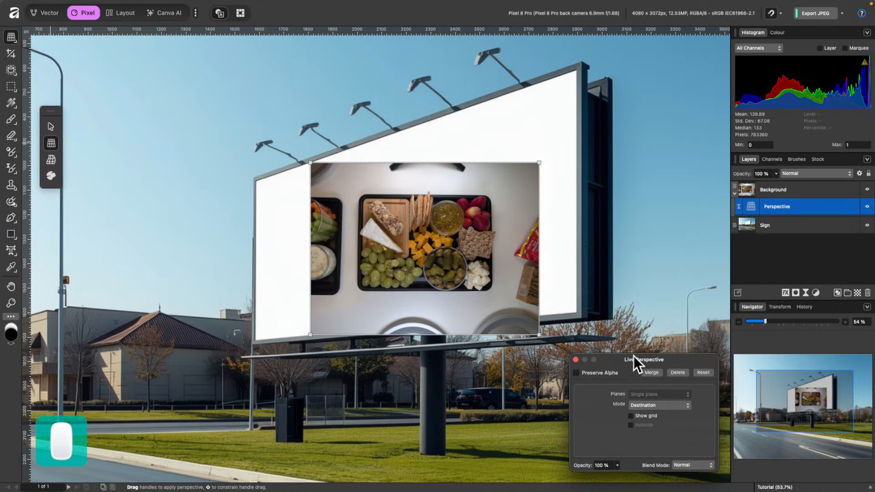
pyautogui.moveTo(633, 357); pyautogui.dragTo(630, 135)
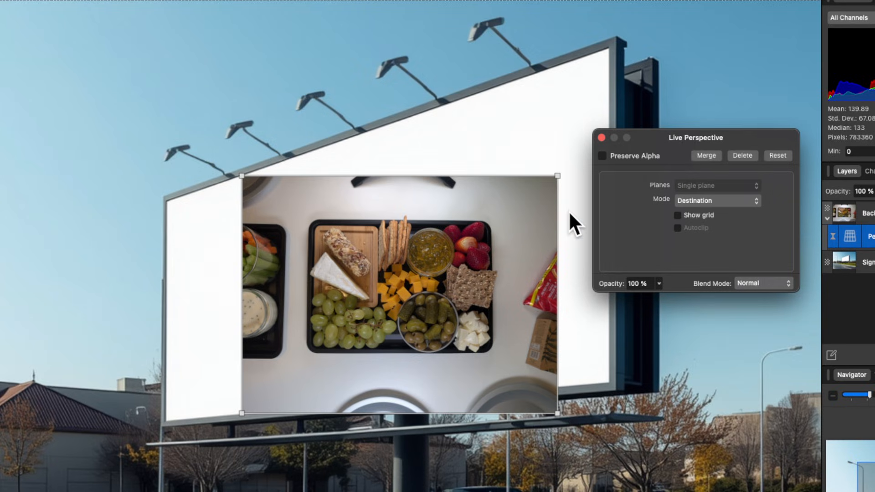
pyautogui.click(677, 215)
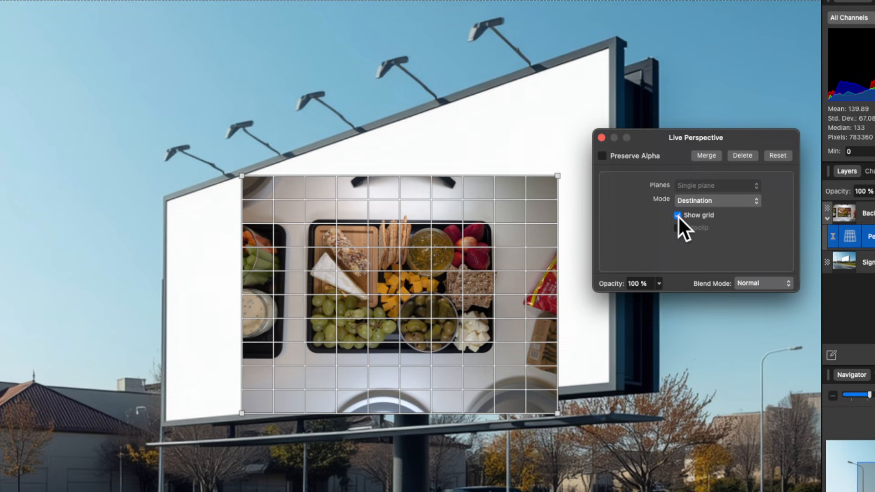
# - Move the perspective's upper-right and lower-right corners to the billboard's top and bottom inner edges
pyautogui.scroll(3, 554, 225)
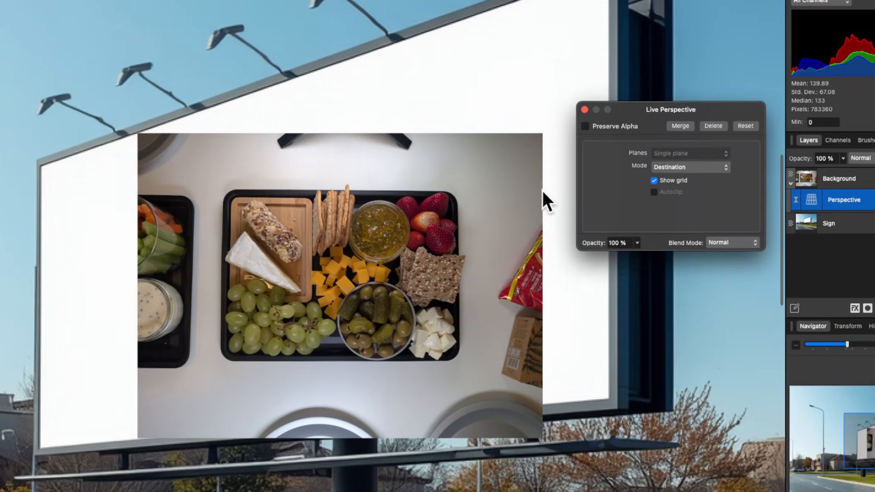
pyautogui.scroll(1, 542, 191)
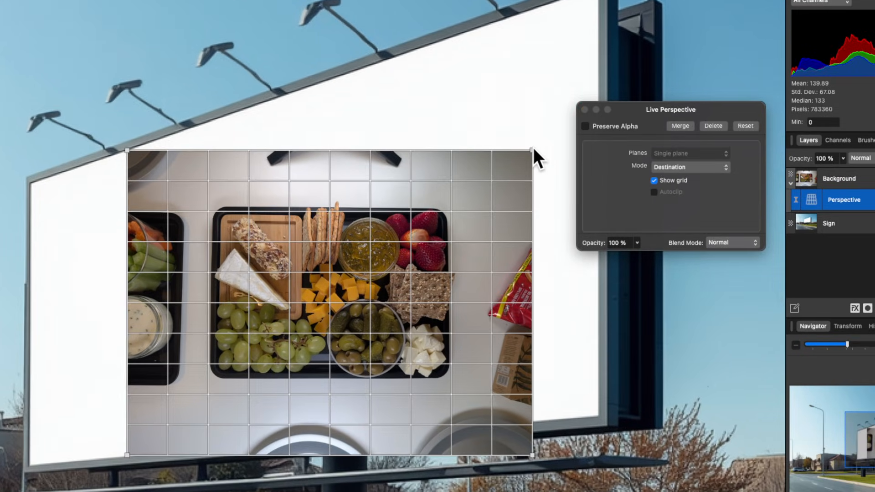
pyautogui.moveTo(533, 150); pyautogui.dragTo(527, 11)
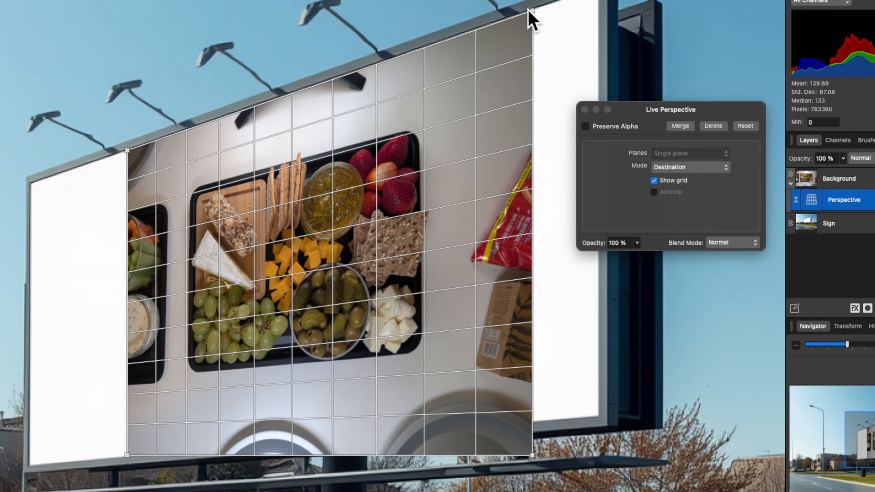
pyautogui.moveTo(531, 455); pyautogui.dragTo(529, 420)
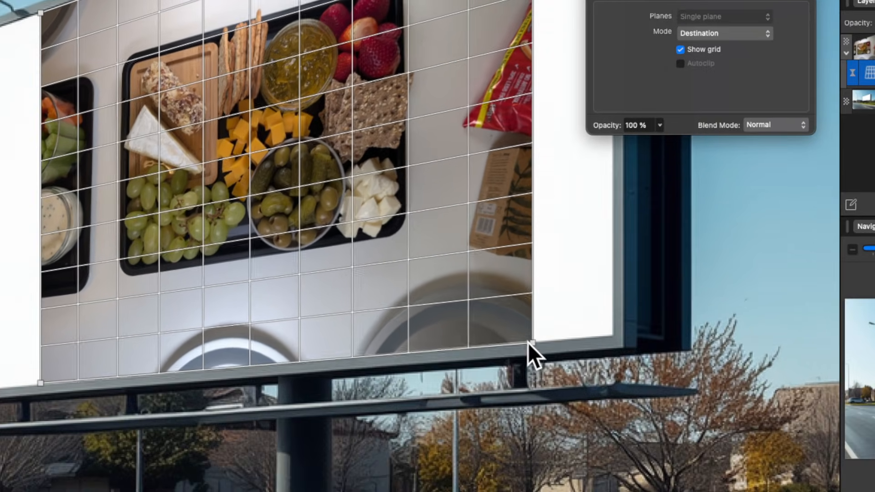
# - Turn snapping off and fine-tune the perspective's lower-right corner along the billboard's bottom inner edge, keeping the photo's right side vertical
pyautogui.moveTo(527, 342)
pyautogui.mouseDown()
pyautogui.moveTo(548, 331)
pyautogui.moveTo(531, 330)
pyautogui.moveTo(558, 326)
pyautogui.moveTo(532, 336)
pyautogui.mouseUp()
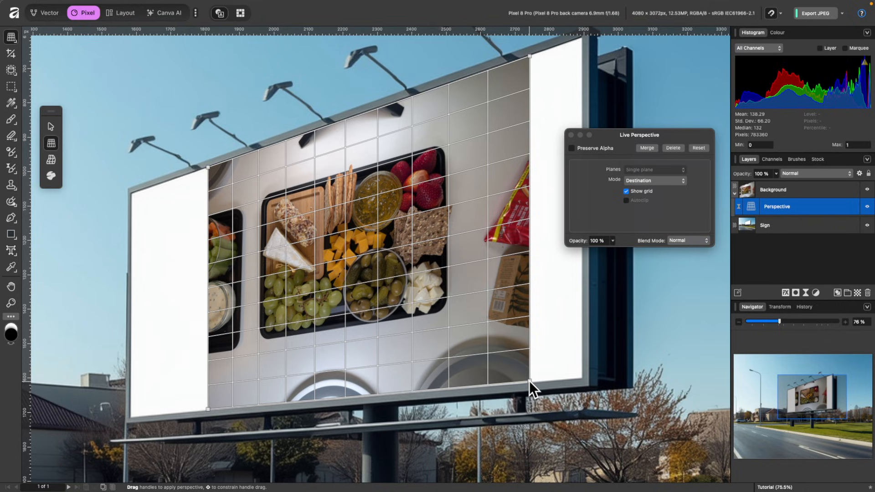
pyautogui.moveTo(529, 381)
pyautogui.mouseDown()
pyautogui.moveTo(538, 367)
pyautogui.moveTo(529, 380)
pyautogui.mouseUp()
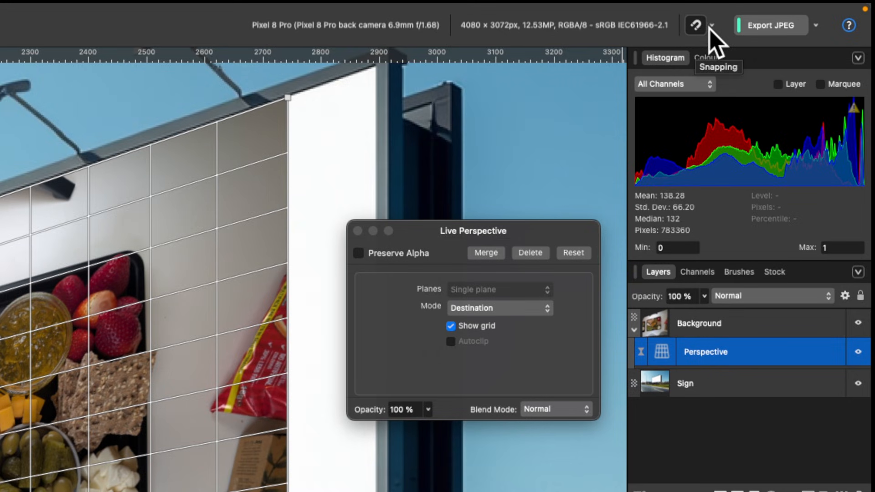
pyautogui.click(712, 27)
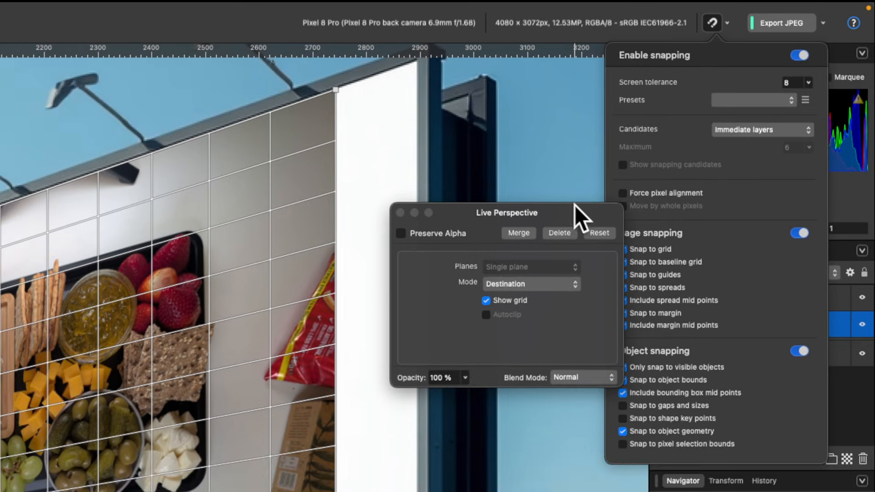
pyautogui.moveTo(546, 227); pyautogui.dragTo(474, 219)
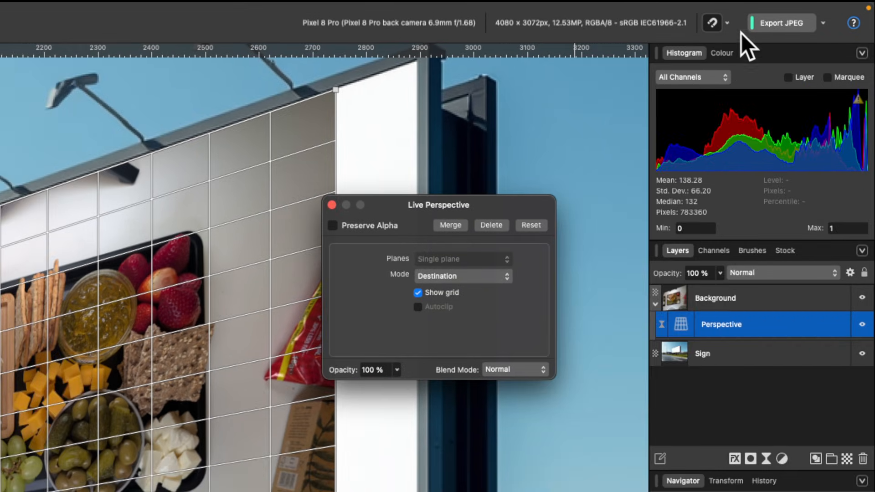
pyautogui.click(725, 25)
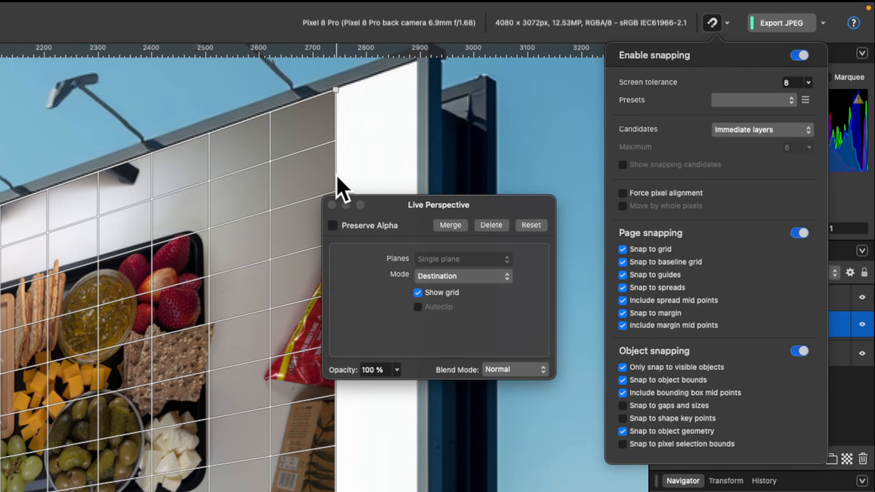
pyautogui.click(709, 26)
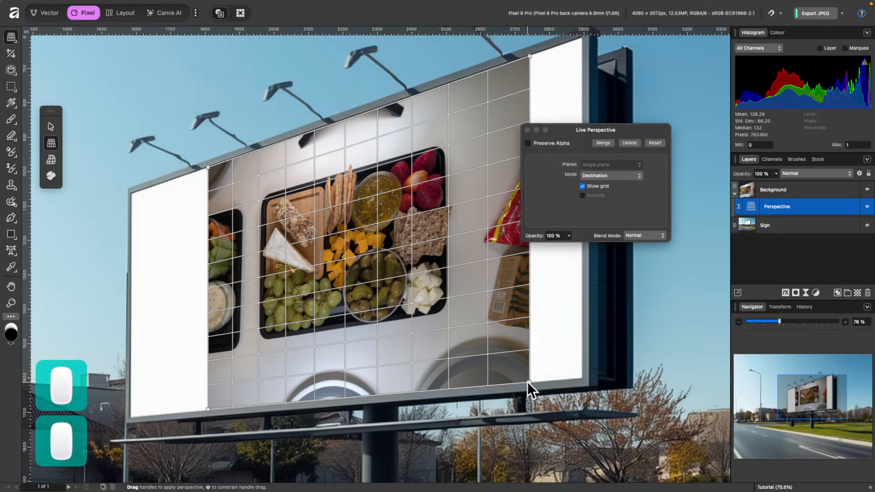
pyautogui.moveTo(527, 382); pyautogui.dragTo(495, 380)
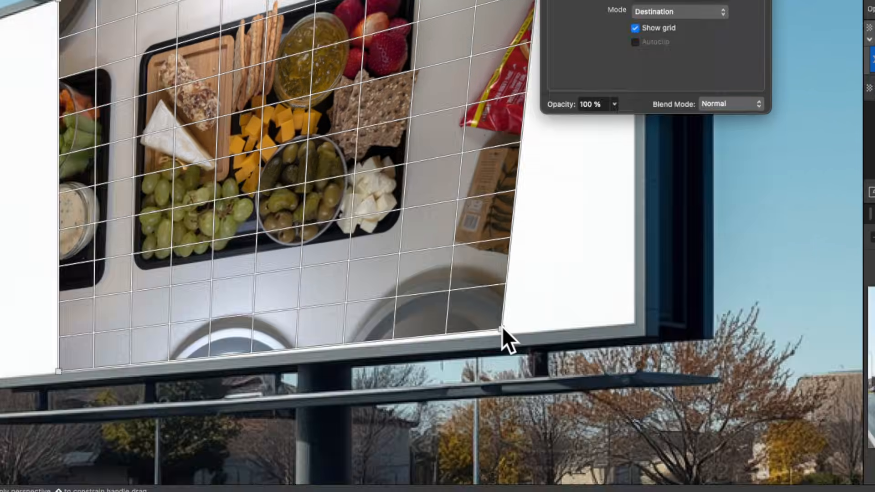
pyautogui.moveTo(502, 326); pyautogui.dragTo(554, 327)
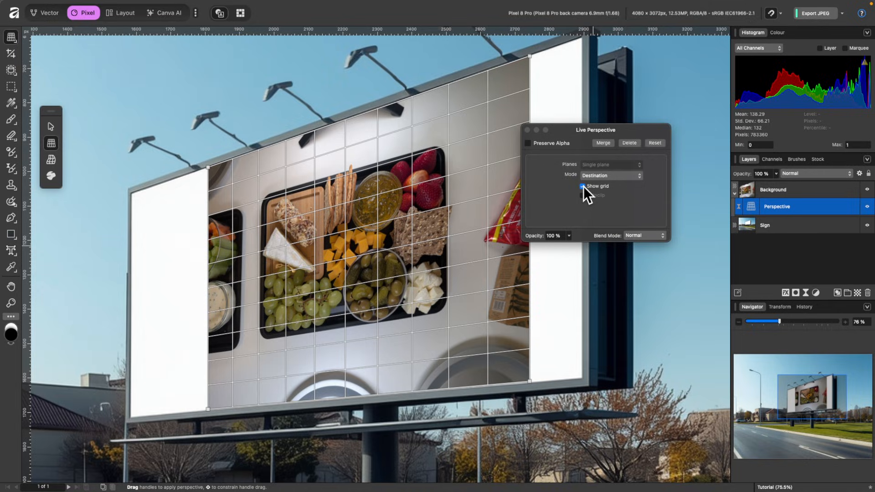
# - Hide the perspective grid, close the Live Perspective settings, and view the photo on the whole billboard
pyautogui.click(582, 187)
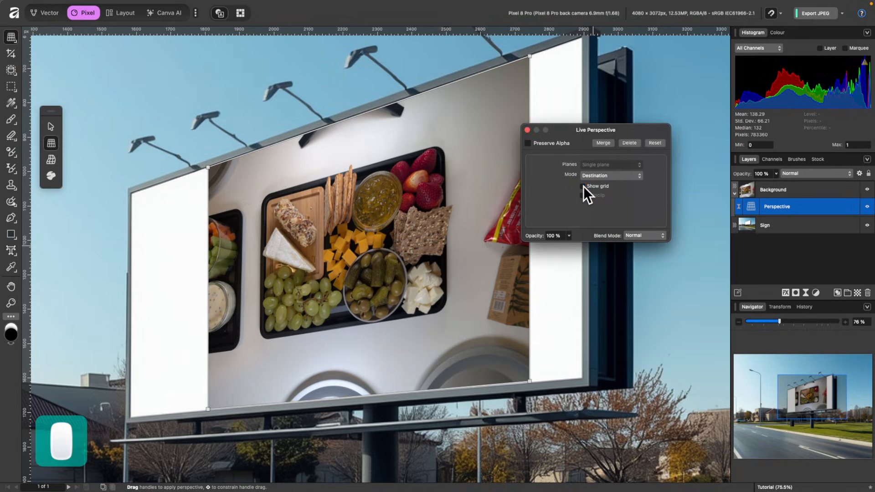
pyautogui.click(527, 130)
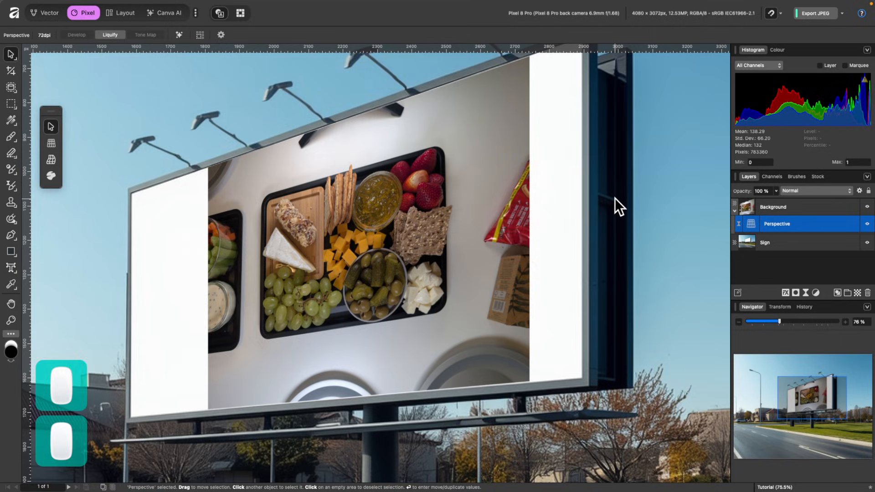
pyautogui.scroll(-3, 614, 198)
pyautogui.scroll(-1, 614, 198)
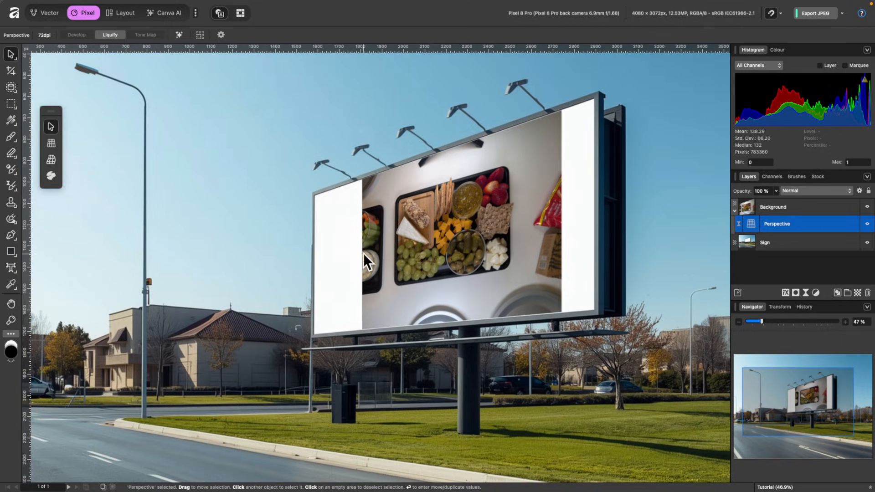
pyautogui.hscroll(3, 226, 182)
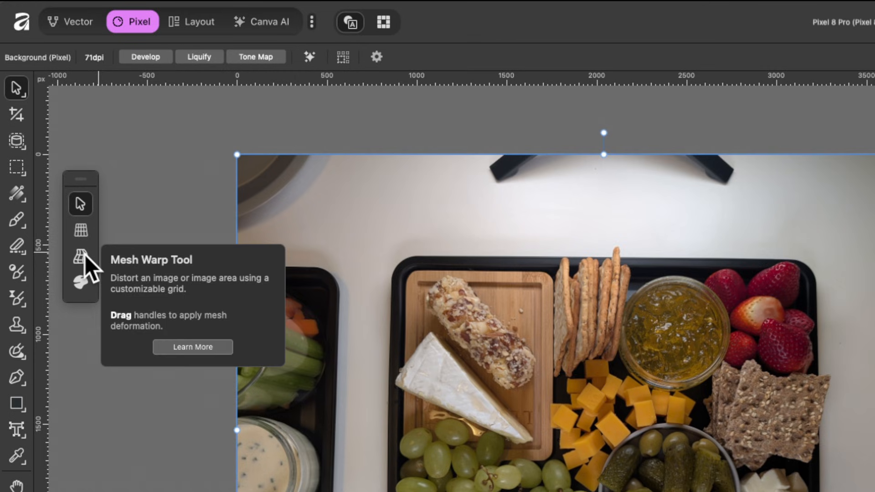
# - Start a mesh warp on the food photo, pulling its upper-left and lower-left corners inward and bending the edges beside the upper-left corner
pyautogui.click(84, 254)
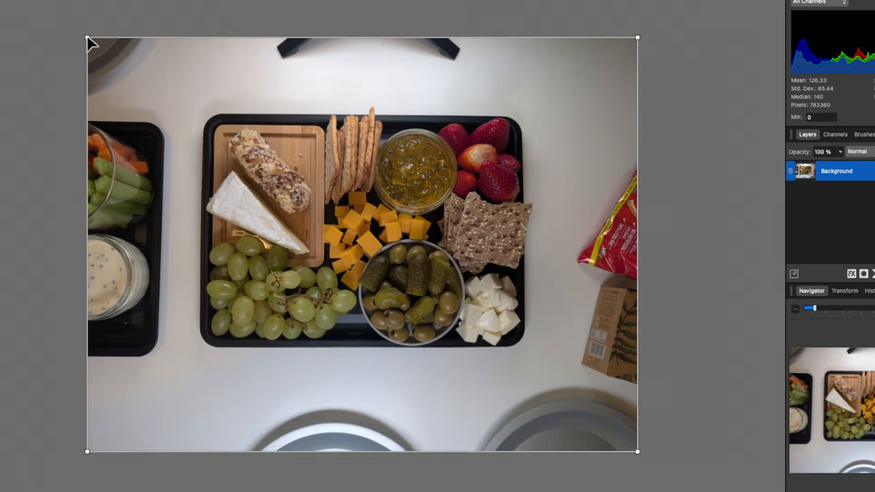
pyautogui.click(149, 96)
pyautogui.moveTo(88, 38); pyautogui.dragTo(177, 88)
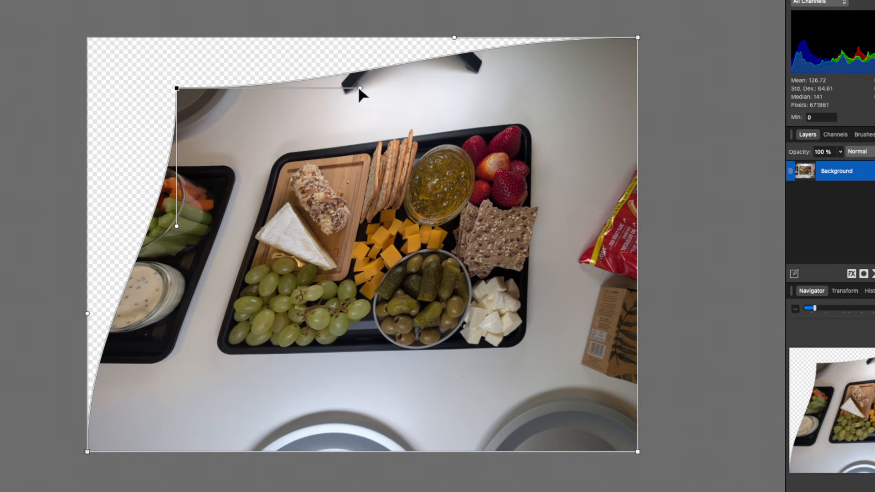
pyautogui.moveTo(359, 88); pyautogui.dragTo(396, 28)
pyautogui.moveTo(177, 226); pyautogui.dragTo(150, 203)
pyautogui.moveTo(86, 451); pyautogui.dragTo(100, 429)
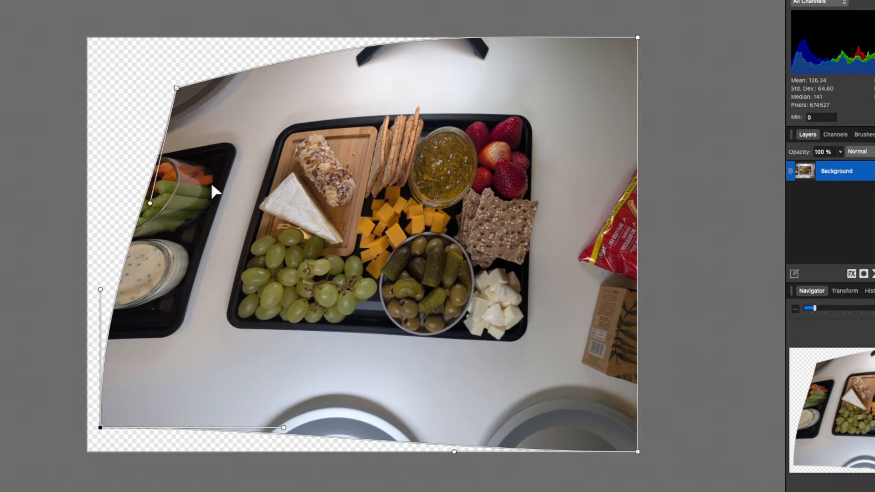
# - Add one horizontal and one vertical mesh line across the photo and shift their intersection node slightly left and down
pyautogui.click(136, 223)
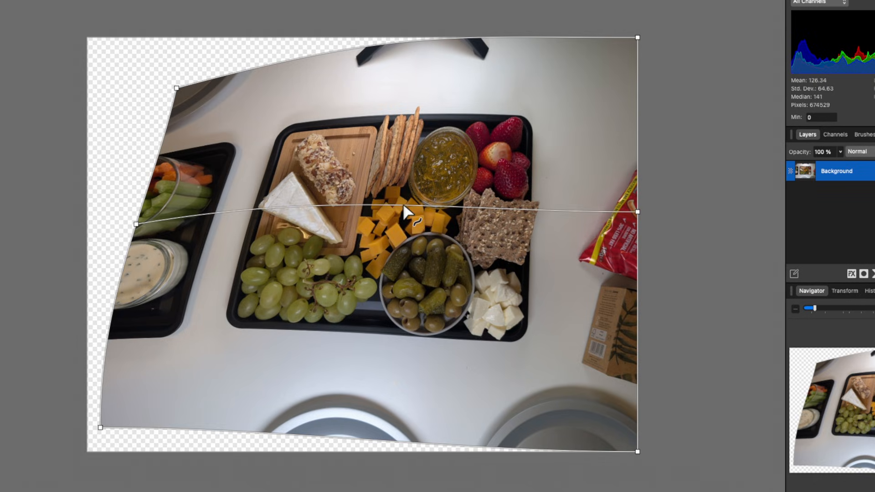
pyautogui.click(362, 47)
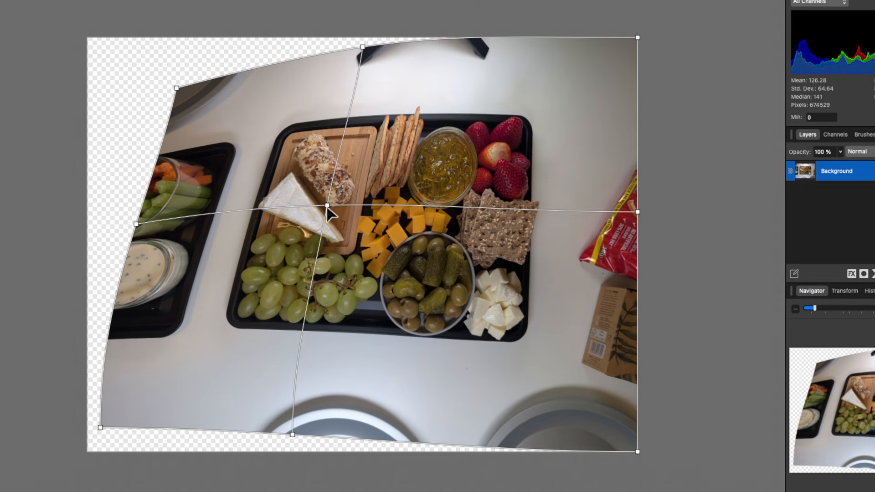
pyautogui.moveTo(327, 206)
pyautogui.mouseDown()
pyautogui.moveTo(306, 207)
pyautogui.moveTo(335, 196)
pyautogui.moveTo(313, 211)
pyautogui.mouseUp()
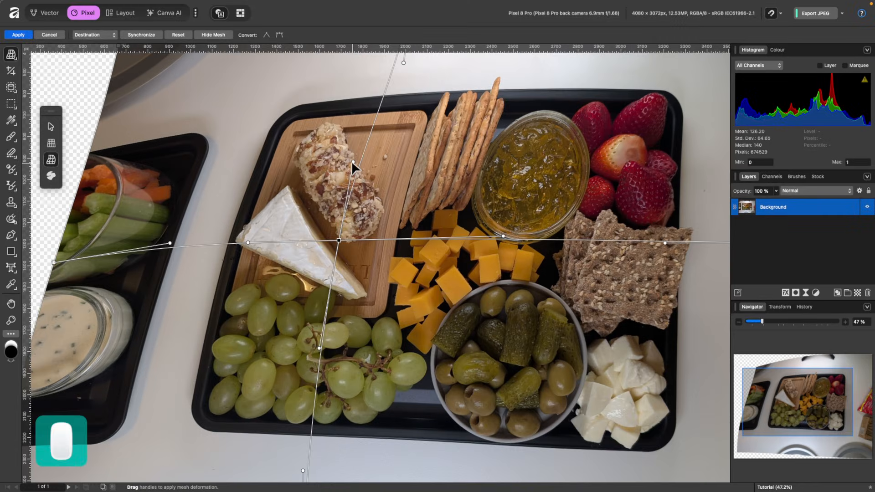
# - Bend the vertical mesh line by swinging the intersection node's upper handle to the right, and convert that node to sharp
pyautogui.moveTo(330, 115); pyautogui.dragTo(439, 180)
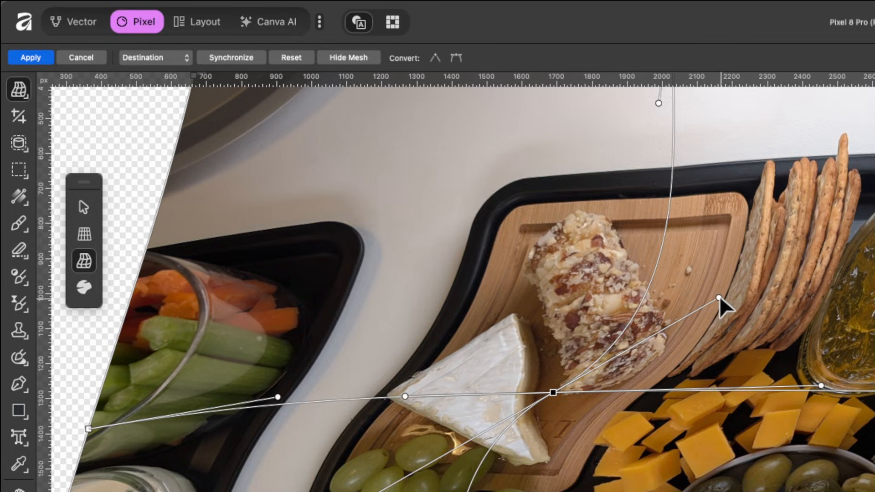
pyautogui.moveTo(719, 298)
pyautogui.mouseDown()
pyautogui.moveTo(551, 256)
pyautogui.moveTo(722, 295)
pyautogui.mouseUp()
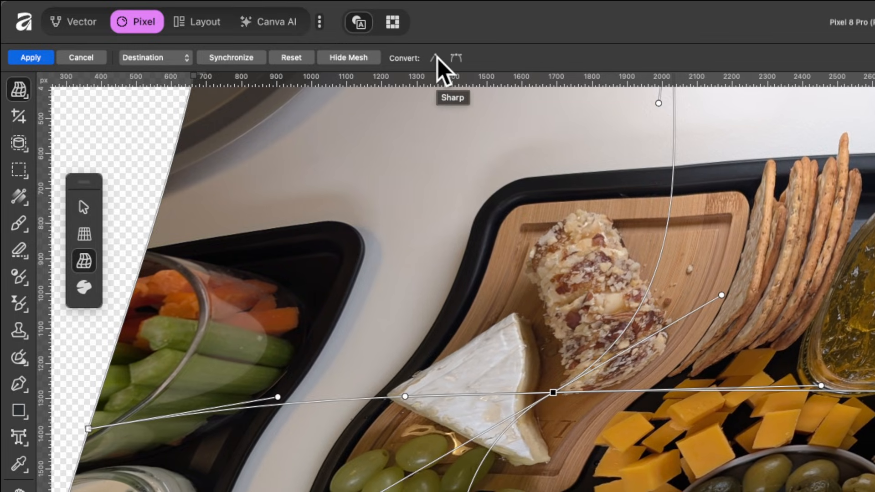
pyautogui.click(435, 58)
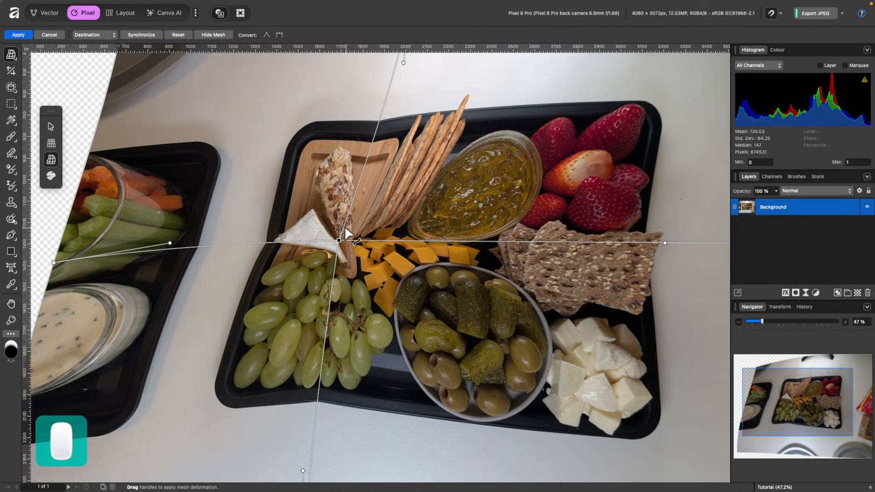
# - Bend the horizontal mesh line upward on both sides of the sharp node using the left and right edge nodes' handles
pyautogui.hscroll(-2, 343, 239)
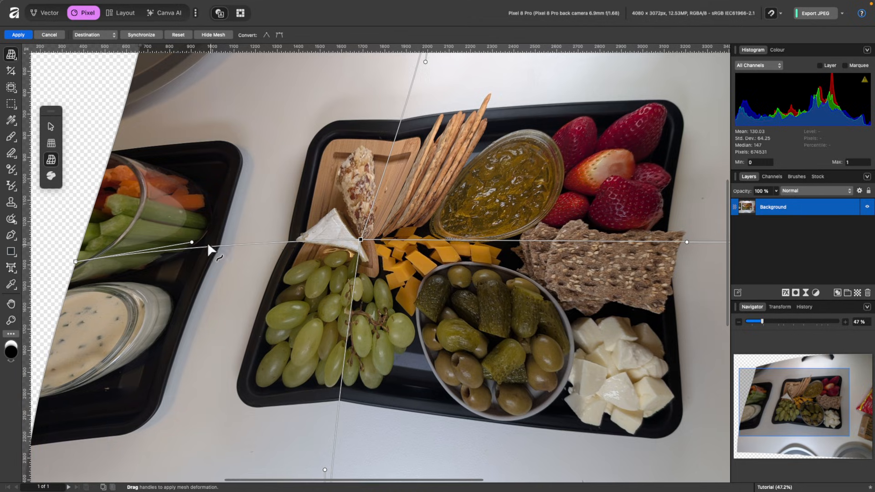
pyautogui.moveTo(191, 246); pyautogui.dragTo(266, 145)
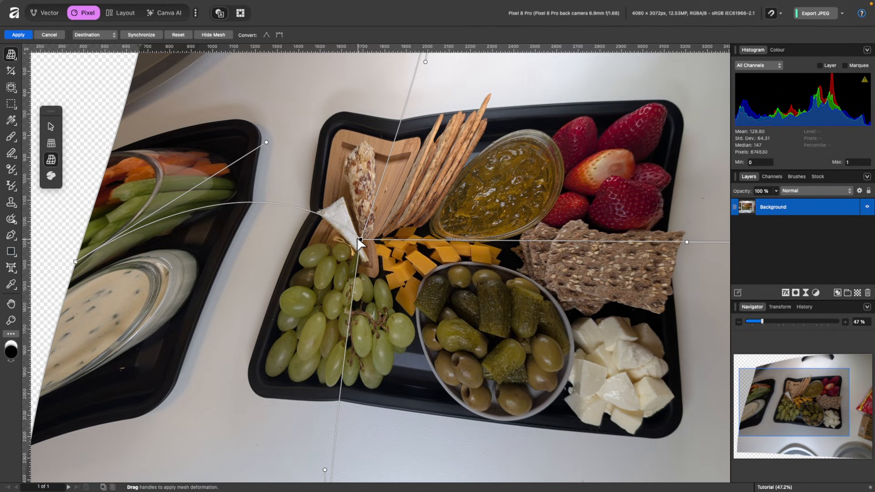
pyautogui.hscroll(10, 357, 255)
pyautogui.scroll(-5, 357, 261)
pyautogui.moveTo(488, 248); pyautogui.dragTo(458, 166)
pyautogui.scroll(3, 292, 225)
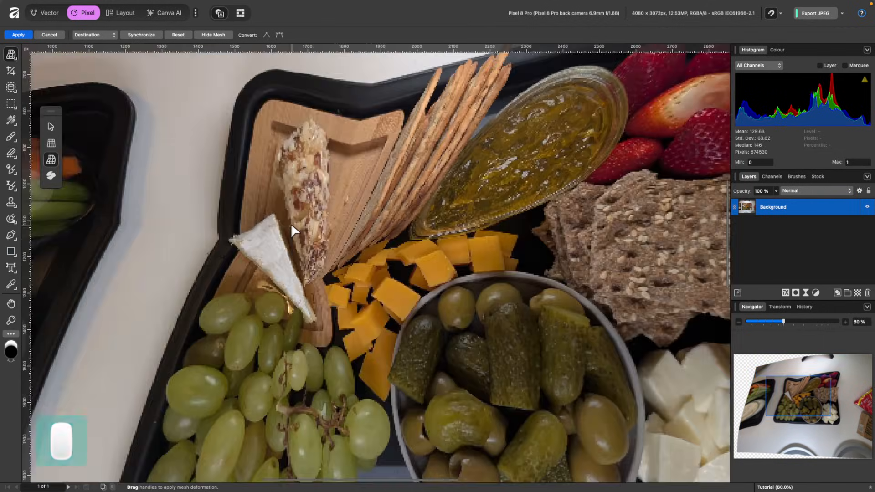
pyautogui.scroll(-3, 292, 225)
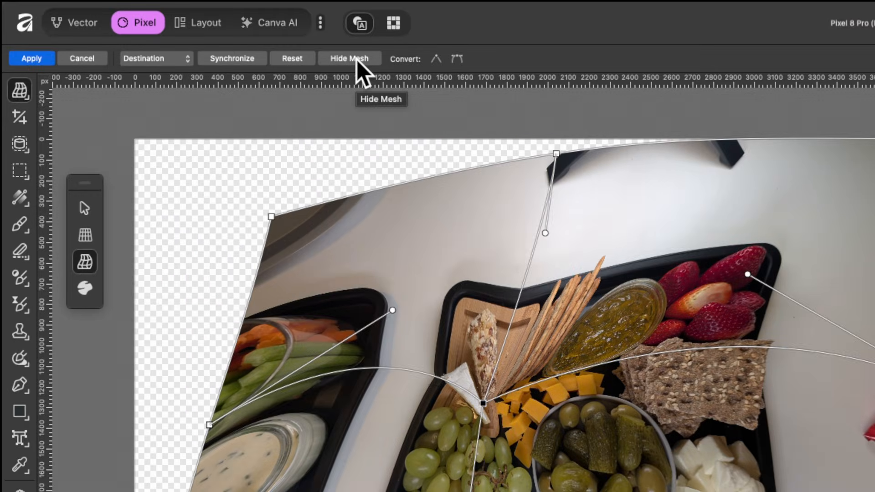
# - Preview the warp with the mesh hidden and shown again, and compare the Source mode with the Destination mode
pyautogui.click(356, 59)
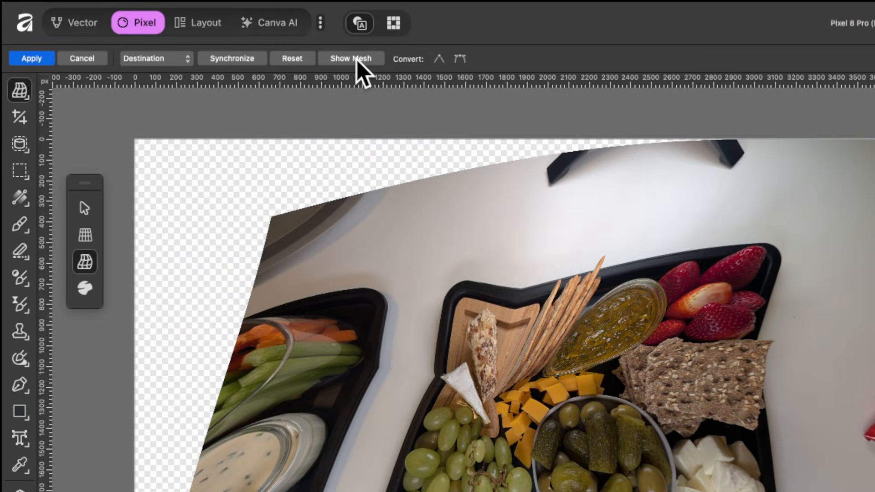
pyautogui.click(356, 59)
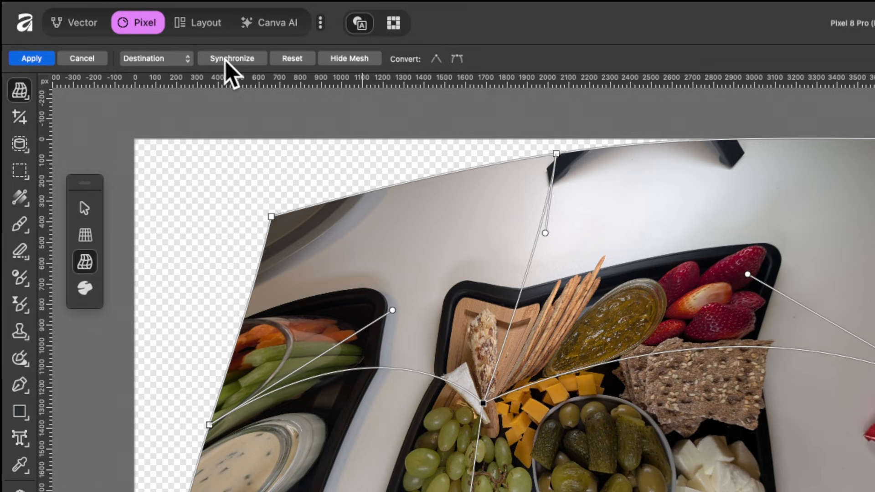
pyautogui.click(176, 58)
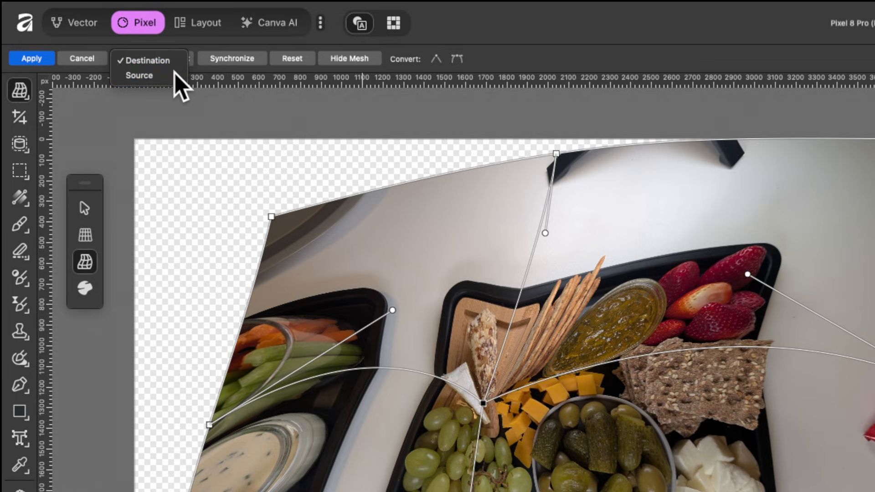
pyautogui.click(174, 73)
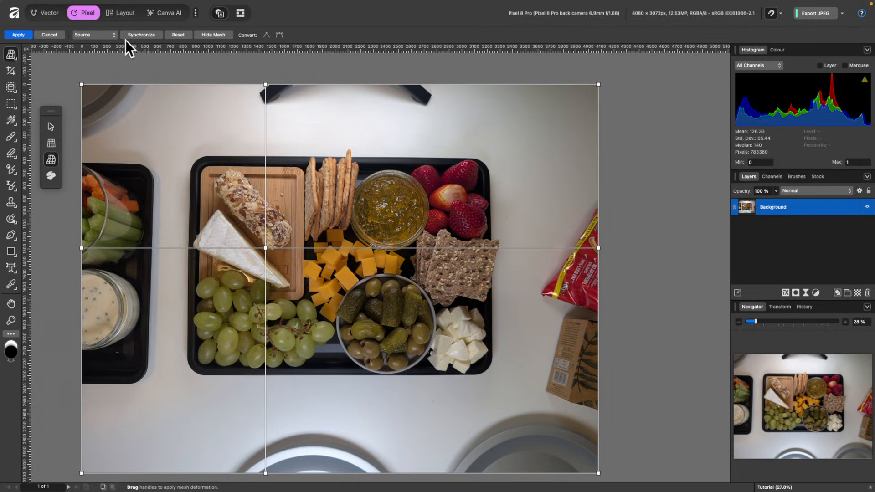
pyautogui.click(185, 58)
pyautogui.click(163, 45)
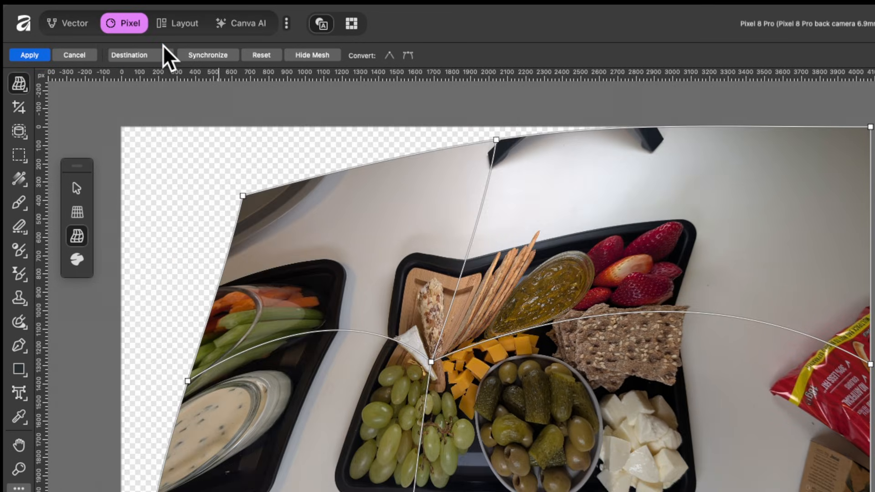
# - Reset the mesh and pull its upper-left corner and top-centre node down into the photo
pyautogui.click(261, 55)
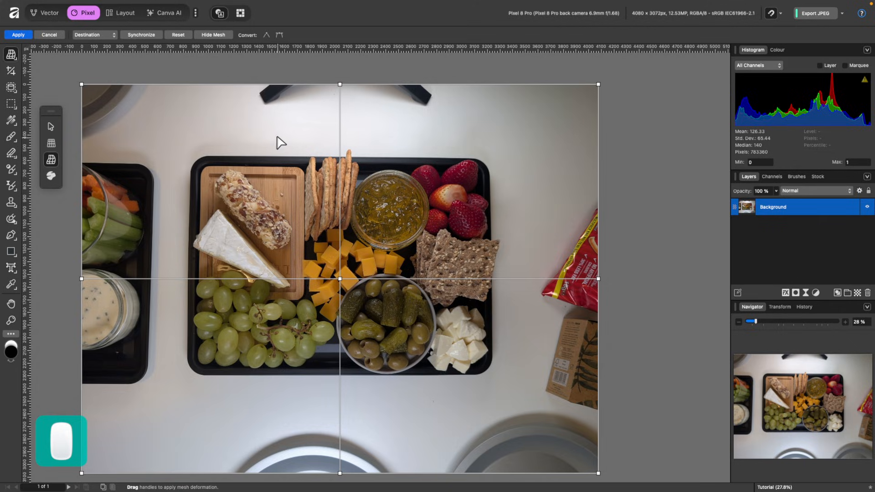
pyautogui.moveTo(81, 84); pyautogui.dragTo(233, 141)
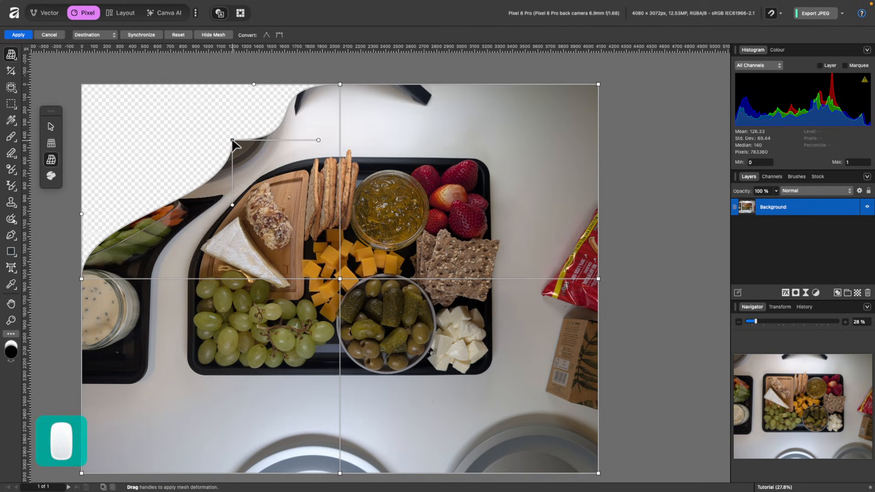
pyautogui.moveTo(340, 84); pyautogui.dragTo(360, 158)
# - Undo any stray mesh distortion, pull the mesh's upper-right corner down and inward, and apply the mesh warp
pyautogui.moveTo(598, 97); pyautogui.dragTo(539, 146)
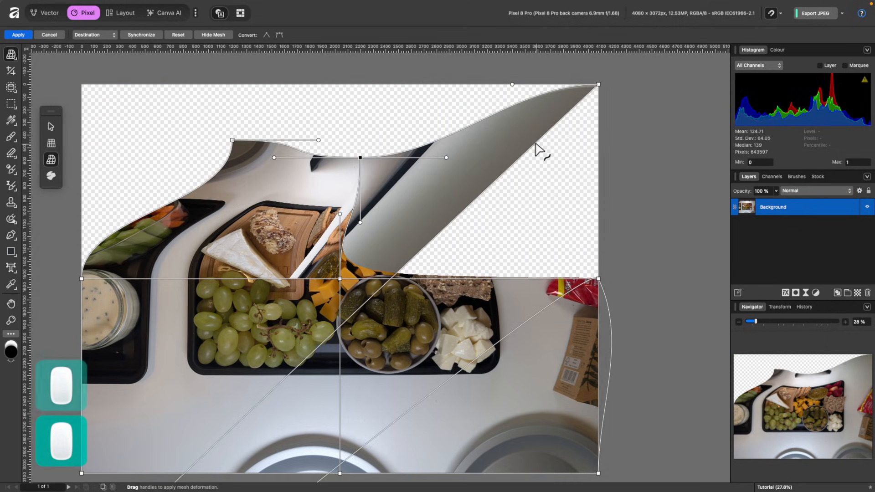
pyautogui.press('super+z')
pyautogui.moveTo(597, 84); pyautogui.dragTo(529, 147)
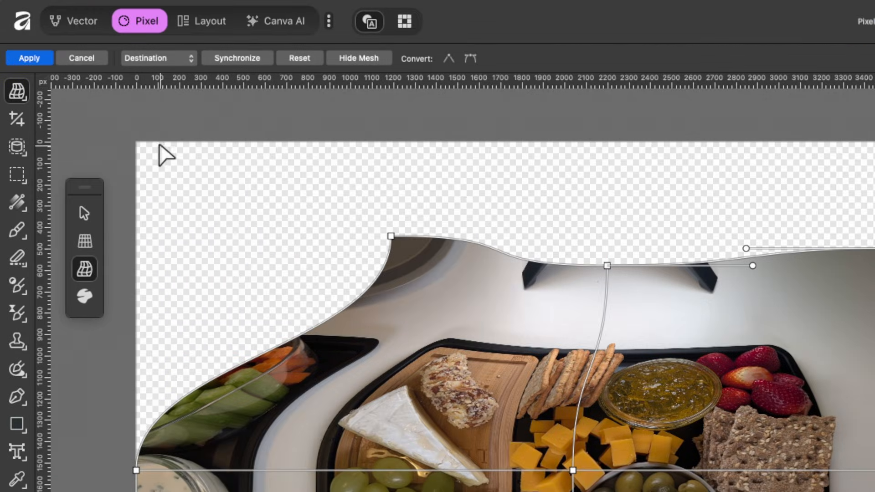
pyautogui.click(30, 58)
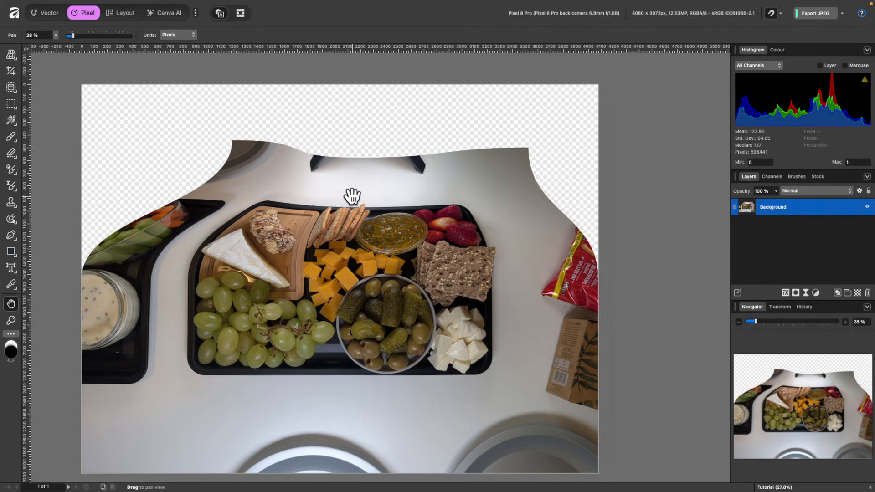
# - Undo the last warp changes on the Background photo until it fills the canvas again
pyautogui.press('v')
pyautogui.moveTo(76, 189); pyautogui.dragTo(149, 128)
pyautogui.press('super+z')
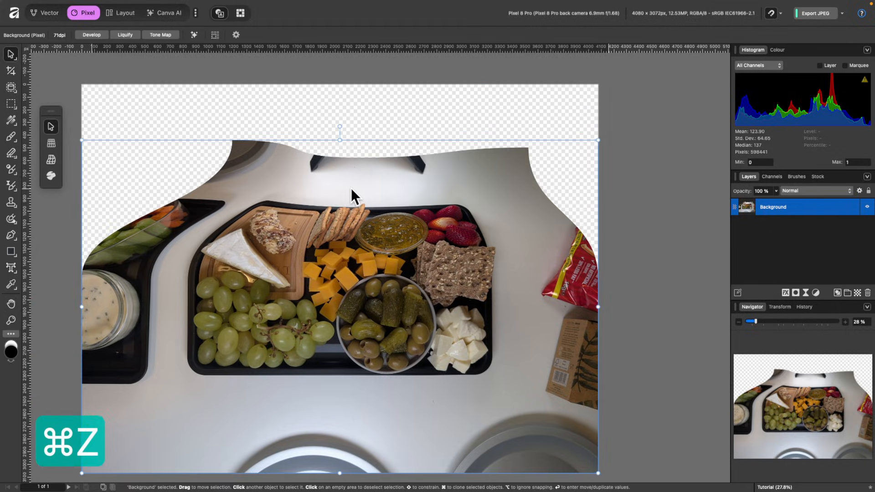
pyautogui.press('super+z')
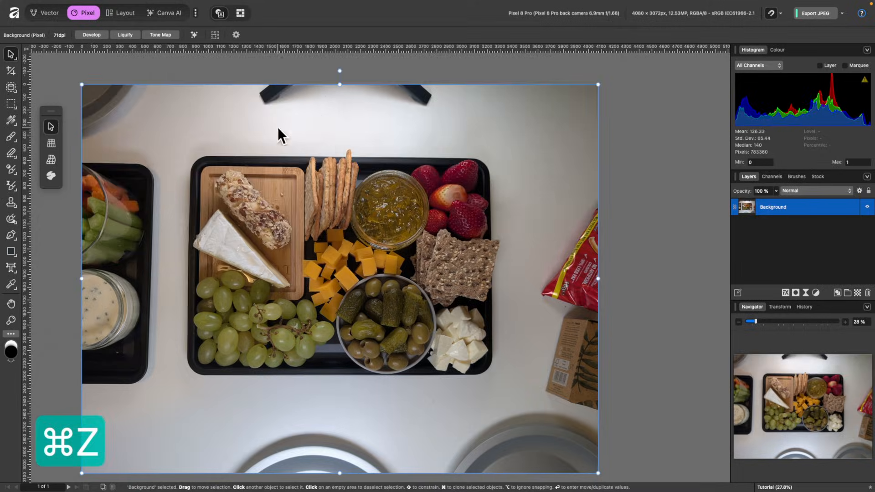
# - Start a Deform on the Background layer, set Master to 100 % and move the Deform dialog clear of the tray
pyautogui.hscroll(-3, 239, 124)
pyautogui.scroll(-2, 238, 124)
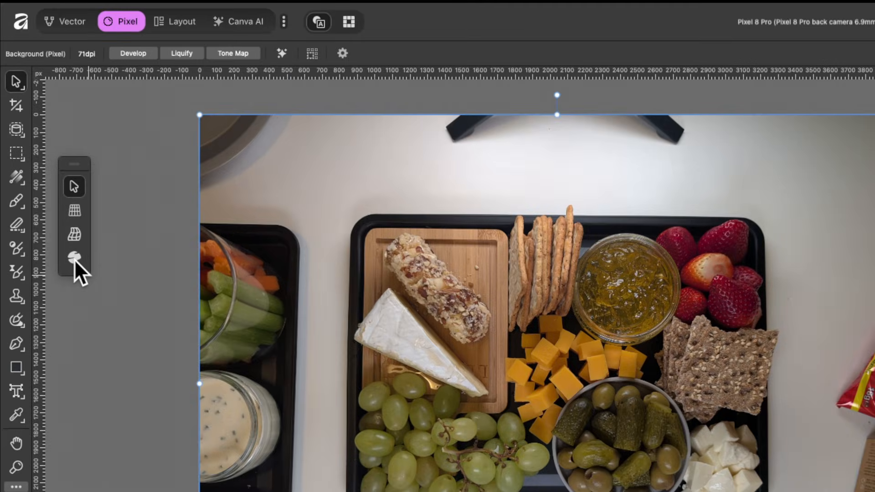
pyautogui.click(75, 258)
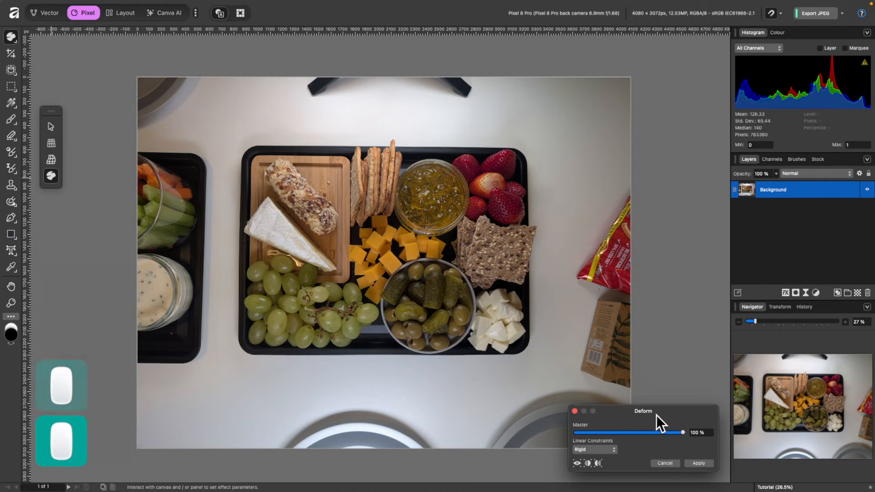
pyautogui.moveTo(656, 415); pyautogui.dragTo(564, 104)
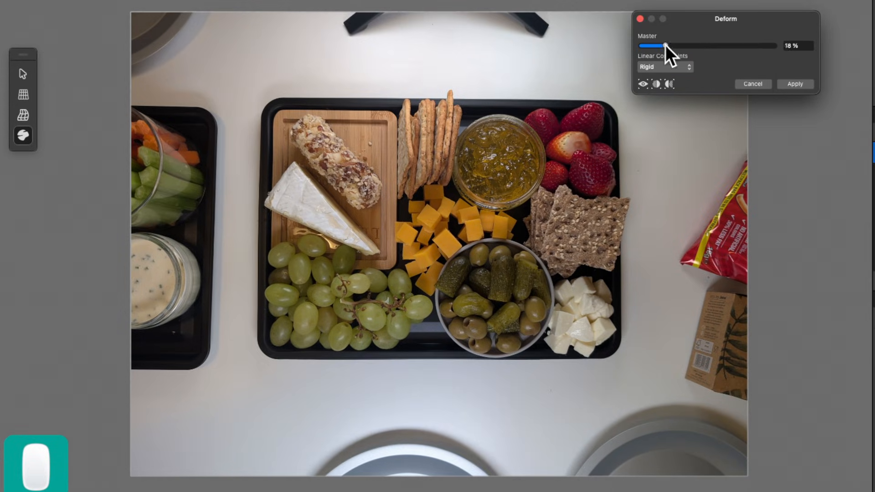
pyautogui.moveTo(665, 45); pyautogui.dragTo(818, 48)
pyautogui.moveTo(701, 40)
pyautogui.mouseDown()
pyautogui.moveTo(734, 37)
pyautogui.moveTo(712, 32)
pyautogui.mouseUp()
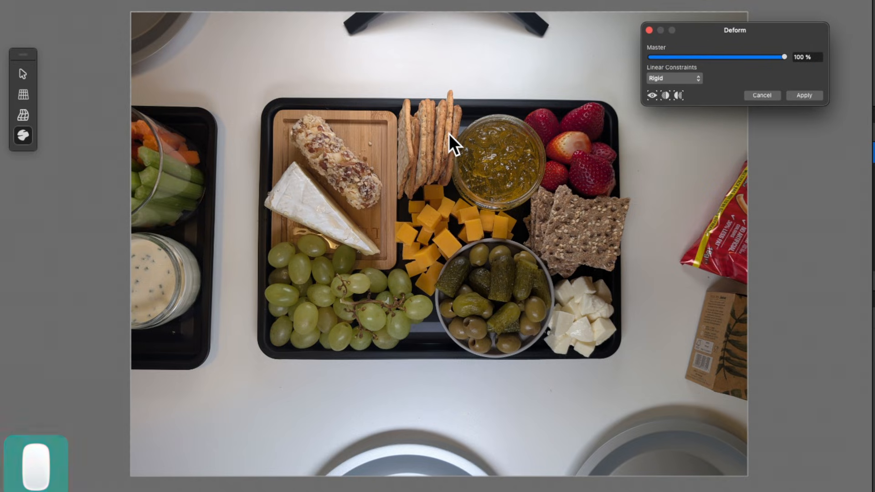
# - Place deform pins on the nut-coated cheese log, the jam jar and the rightmost grapes
pyautogui.click(335, 145)
pyautogui.click(527, 158)
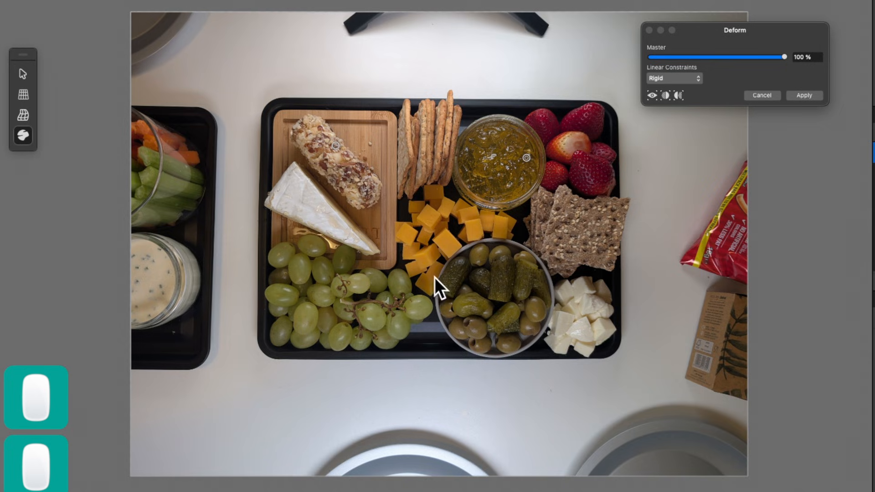
pyautogui.click(424, 294)
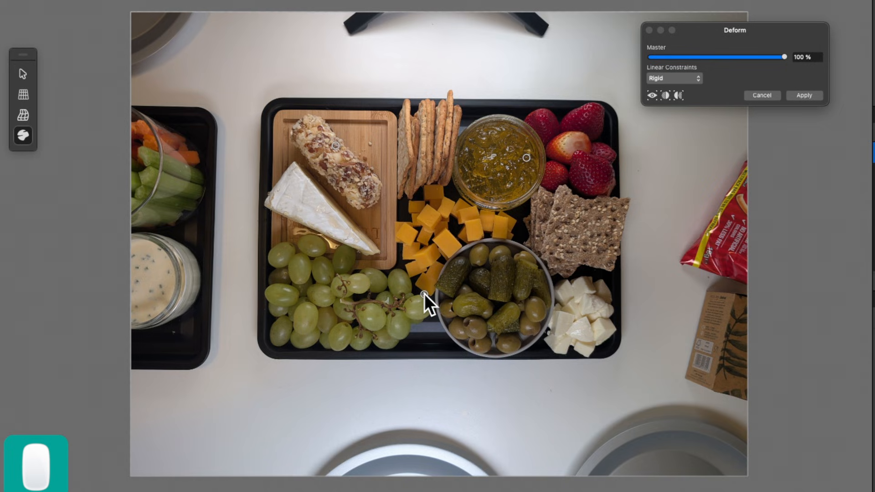
# - Deform the photo with Rigid constraints by pulling the grape and cheese-log pins to new positions
pyautogui.moveTo(424, 293); pyautogui.dragTo(563, 226)
pyautogui.moveTo(335, 146); pyautogui.dragTo(395, 193)
pyautogui.moveTo(727, 35); pyautogui.dragTo(737, 92)
pyautogui.moveTo(790, 114)
pyautogui.mouseDown()
pyautogui.moveTo(650, 142)
pyautogui.moveTo(799, 119)
pyautogui.mouseUp()
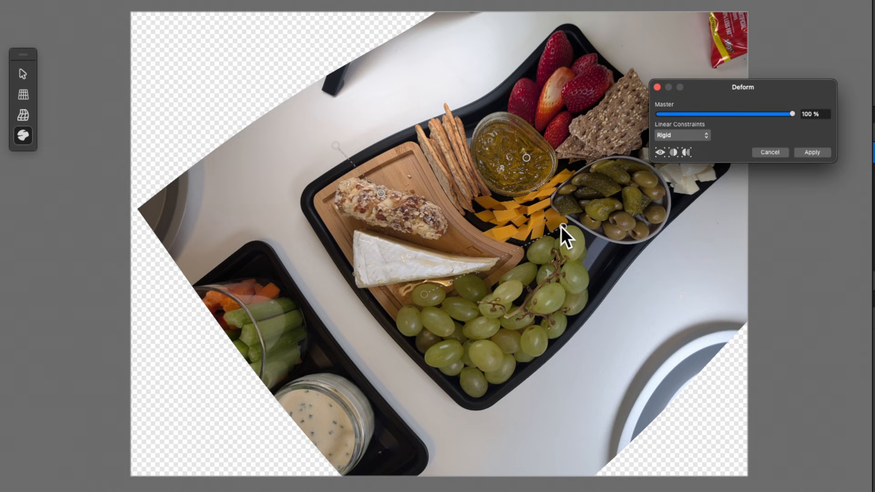
pyautogui.moveTo(562, 226); pyautogui.dragTo(447, 267)
# - Set the linear constraints to Similarity and pull the grape pin toward the lower left
pyautogui.click(689, 134)
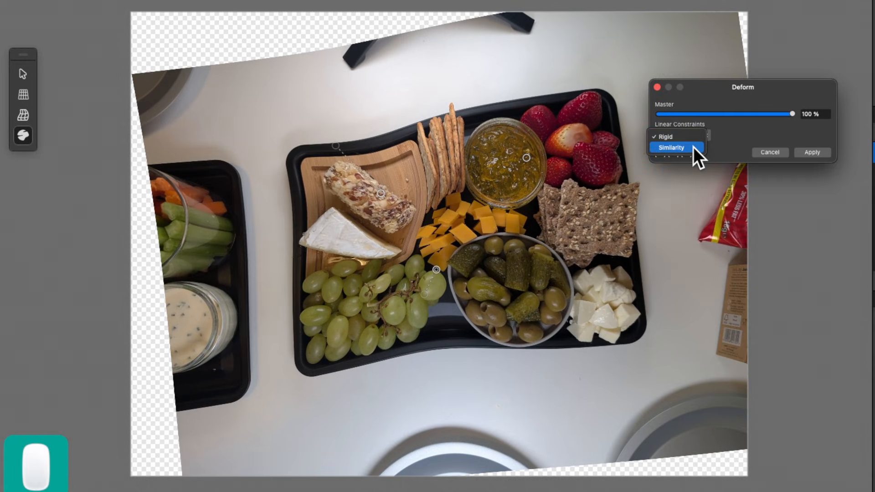
pyautogui.click(693, 147)
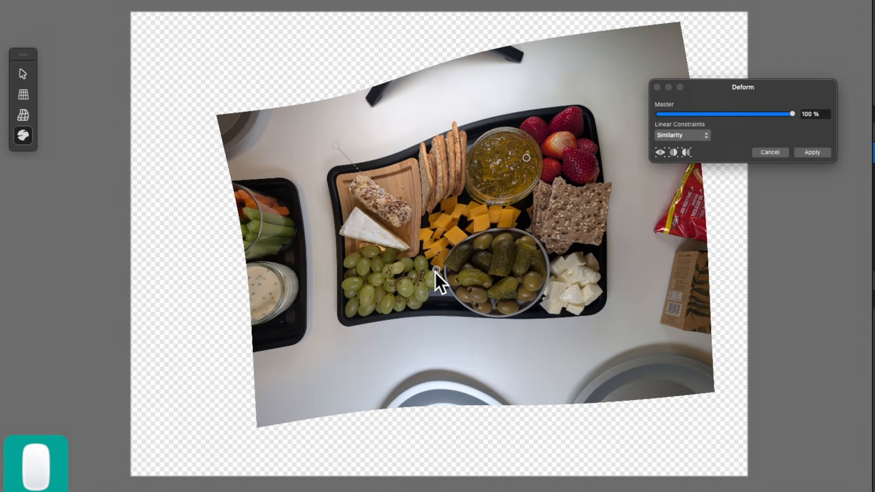
pyautogui.moveTo(435, 272); pyautogui.dragTo(388, 286)
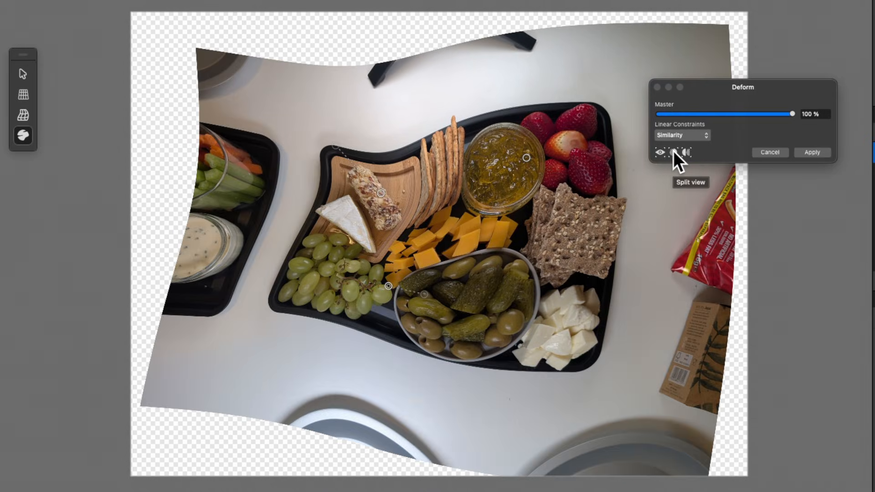
# - Compare the deformation with the original in split view and apply it
pyautogui.click(673, 152)
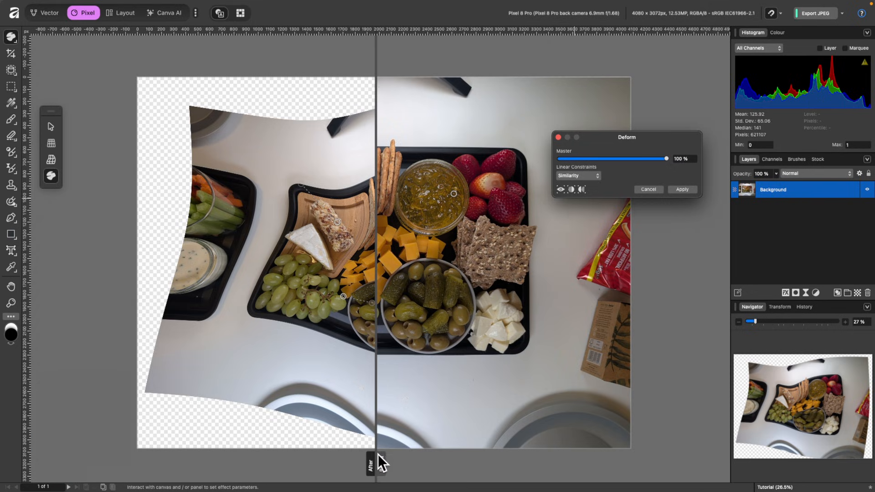
pyautogui.moveTo(376, 463)
pyautogui.mouseDown()
pyautogui.moveTo(540, 427)
pyautogui.moveTo(498, 445)
pyautogui.moveTo(110, 457)
pyautogui.moveTo(615, 426)
pyautogui.moveTo(378, 446)
pyautogui.mouseUp()
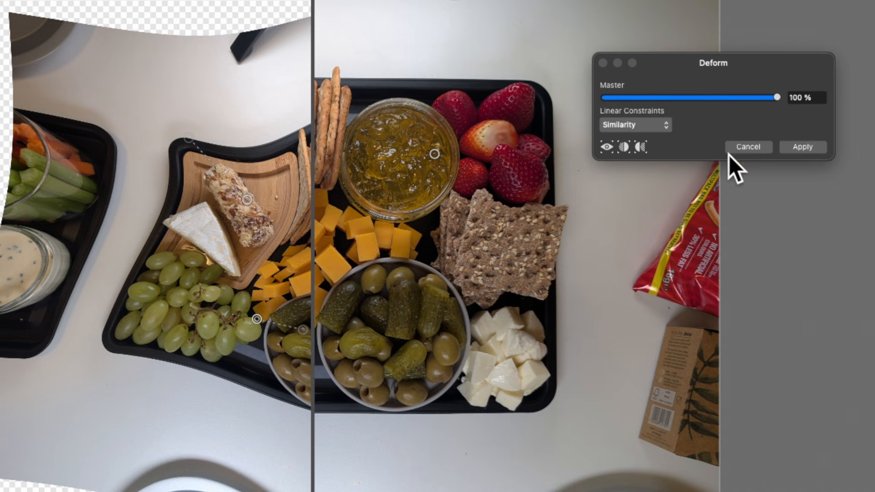
pyautogui.click(797, 145)
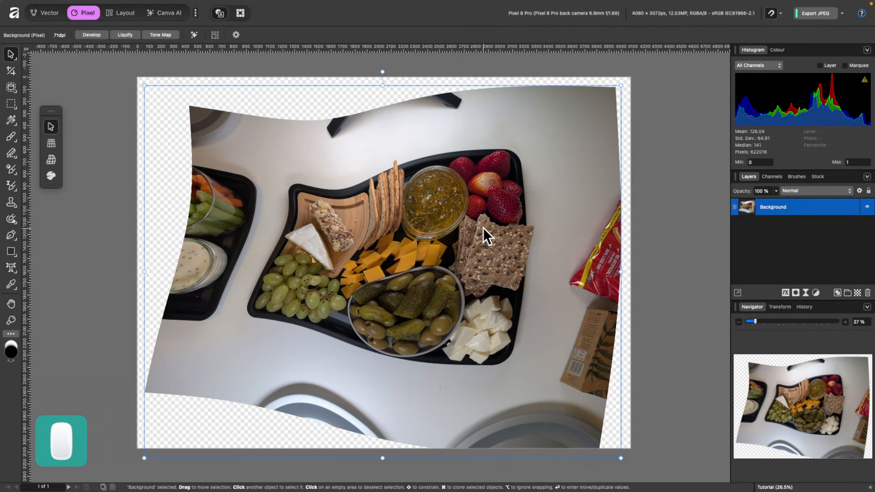
# - Shift the deformed photo slightly and undo both the move and the deformation
pyautogui.moveTo(483, 228)
pyautogui.mouseDown()
pyautogui.moveTo(443, 170)
pyautogui.moveTo(501, 262)
pyautogui.moveTo(476, 231)
pyautogui.mouseUp()
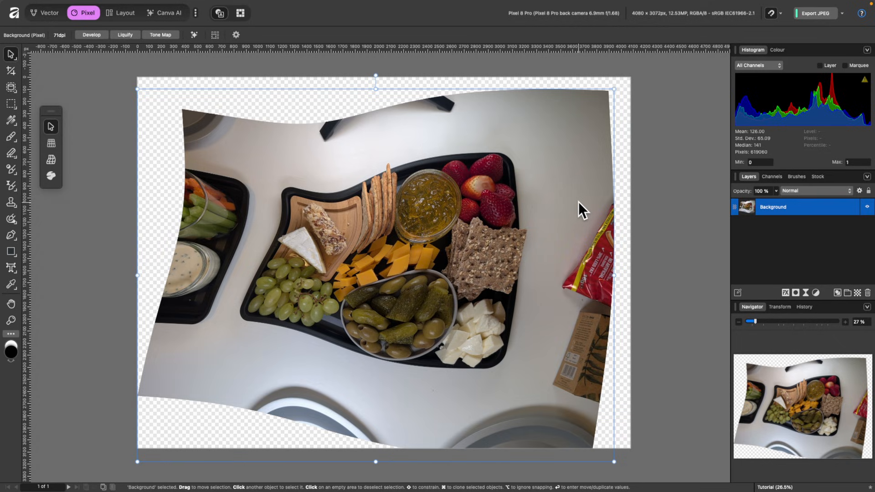
pyautogui.press('super+z')
pyautogui.press('super+z')
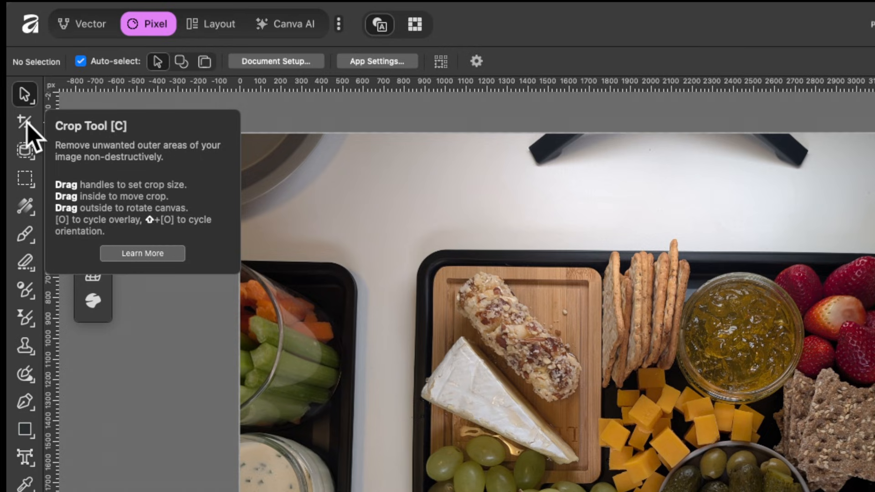
# - Start an Unconstrained crop with the Crop tool and frame the main food tray at about 3329 x 2158 px
pyautogui.click(26, 122)
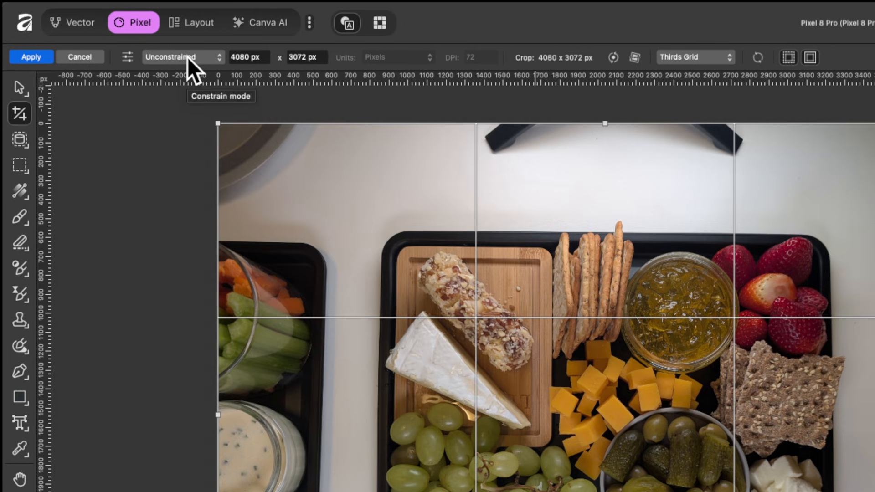
pyautogui.moveTo(217, 123); pyautogui.dragTo(268, 292)
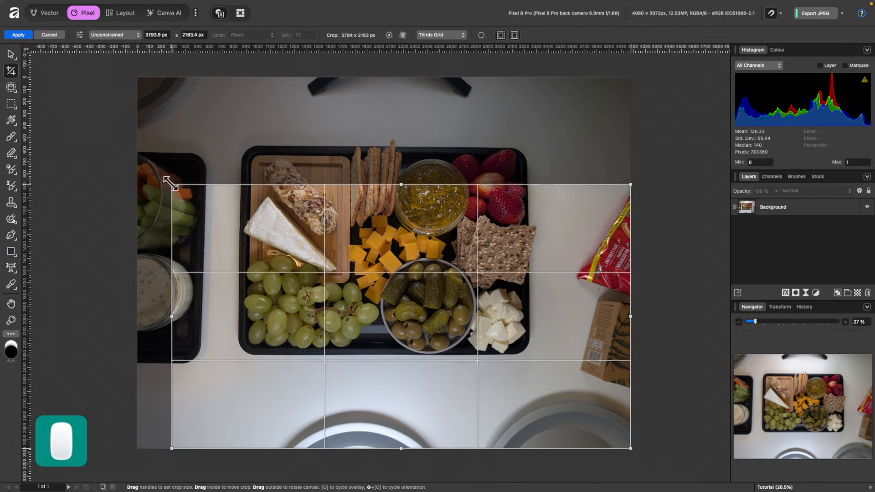
pyautogui.moveTo(170, 183); pyautogui.dragTo(211, 204)
pyautogui.moveTo(397, 253); pyautogui.dragTo(360, 185)
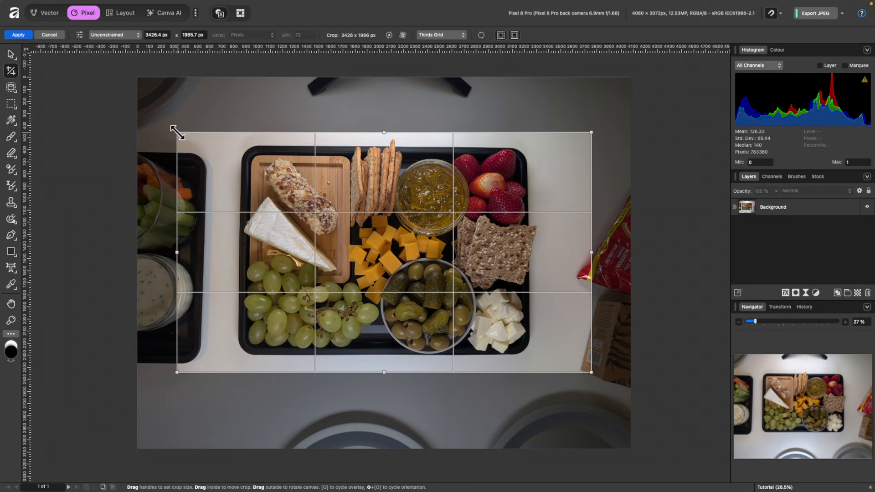
pyautogui.moveTo(177, 132); pyautogui.dragTo(222, 125)
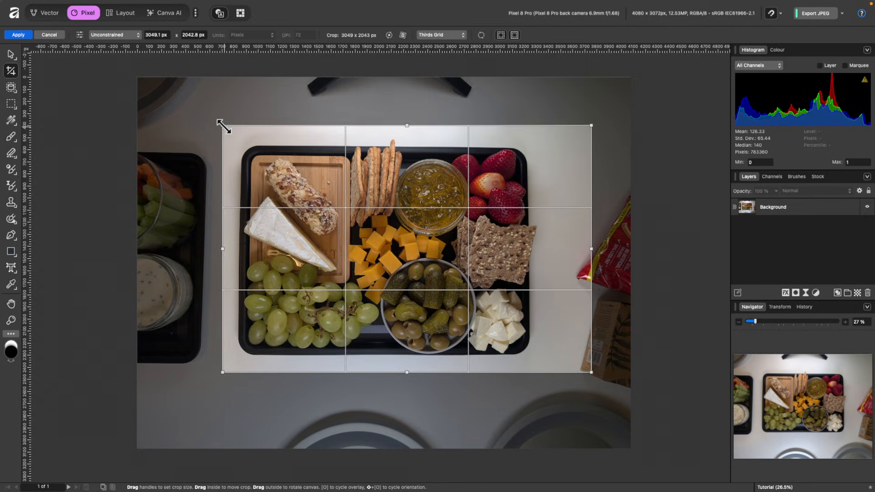
pyautogui.moveTo(376, 215); pyautogui.dragTo(320, 192)
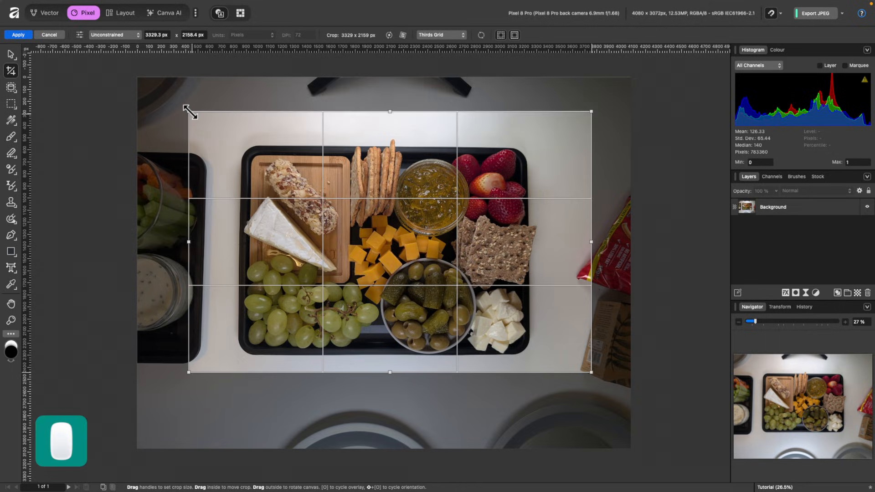
# - Expand the crop frame back to the full 4080 x 3072 px image
pyautogui.moveTo(189, 111); pyautogui.dragTo(137, 77)
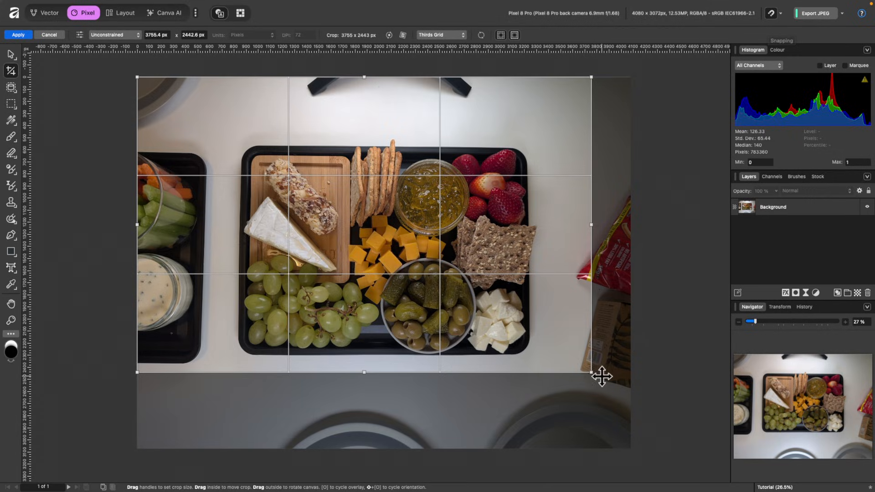
pyautogui.moveTo(593, 373); pyautogui.dragTo(630, 448)
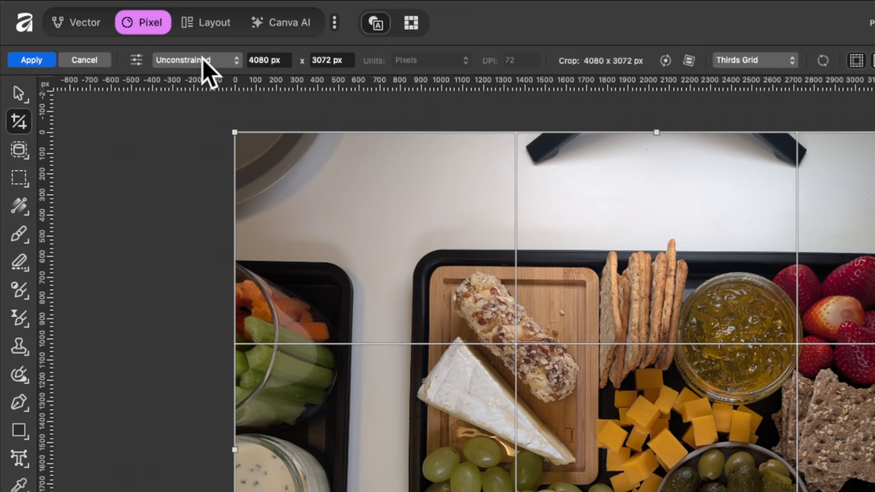
# - Constrain the crop to Original Ratio and try a frame of about 3111 x 2343 px before restoring the full frame
pyautogui.click(120, 36)
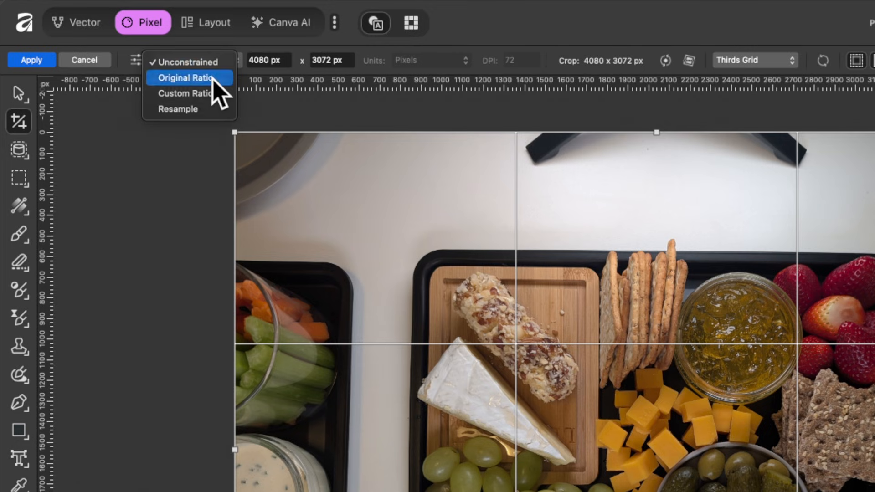
pyautogui.click(187, 77)
pyautogui.moveTo(233, 135); pyautogui.dragTo(564, 426)
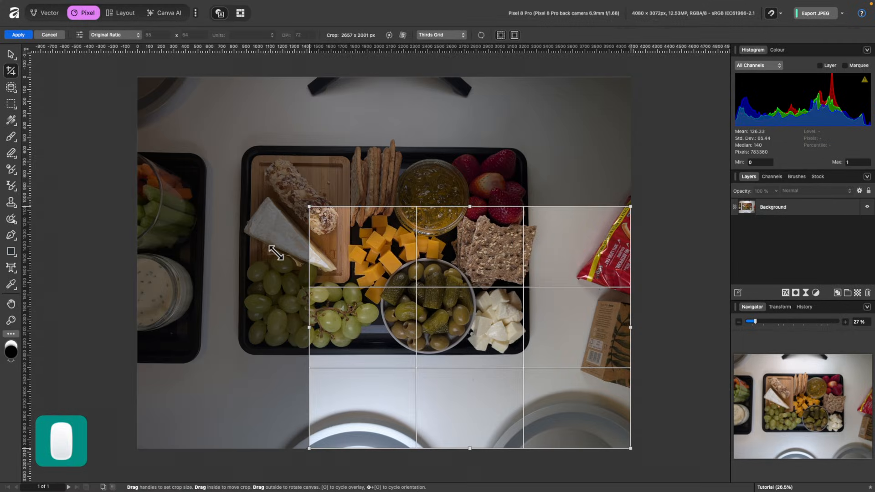
pyautogui.moveTo(330, 249); pyautogui.dragTo(243, 183)
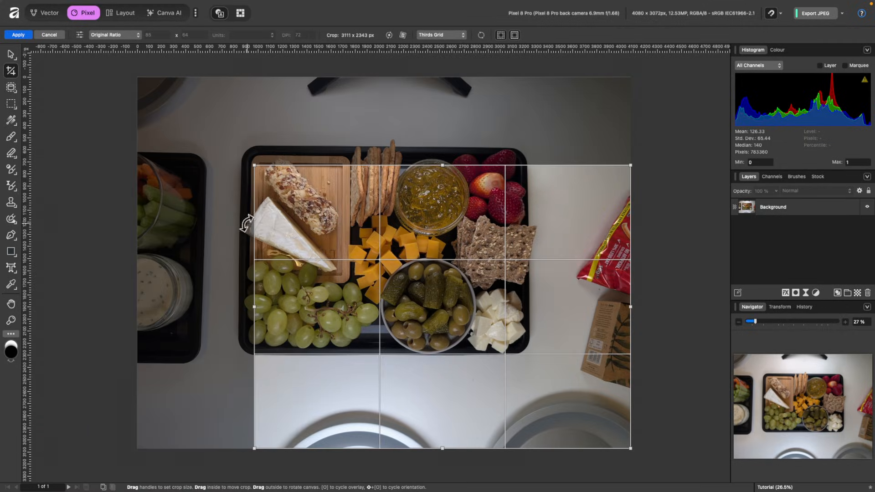
pyautogui.moveTo(373, 259)
pyautogui.mouseDown()
pyautogui.moveTo(317, 199)
pyautogui.moveTo(372, 258)
pyautogui.mouseUp()
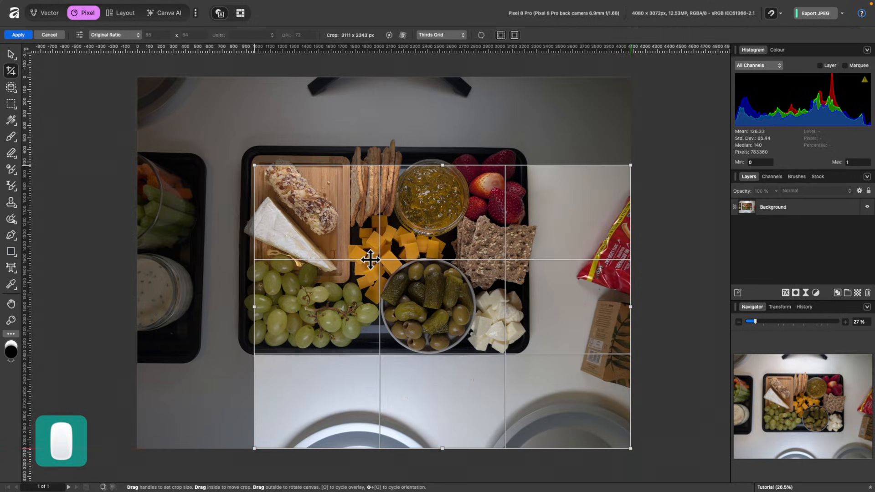
pyautogui.moveTo(253, 165); pyautogui.dragTo(137, 82)
# - Try the Custom Ratio and Resample crop modes, keeping the Resample units in Pixels
pyautogui.click(115, 35)
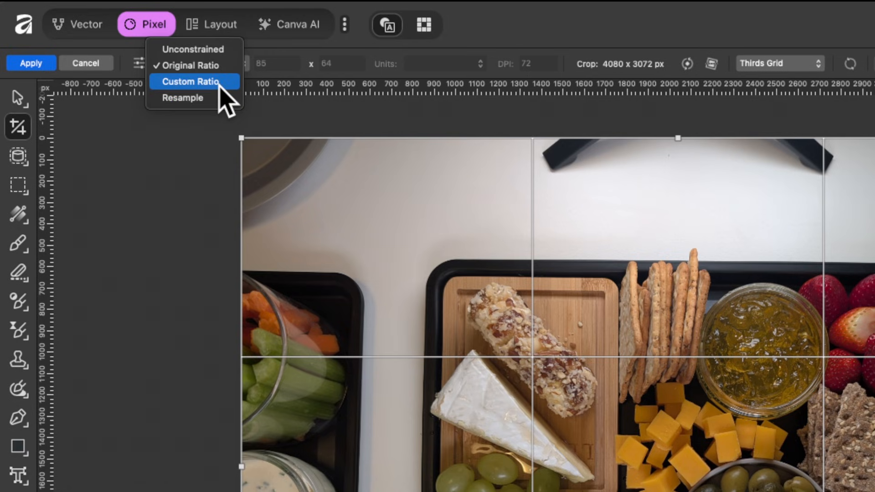
pyautogui.click(219, 83)
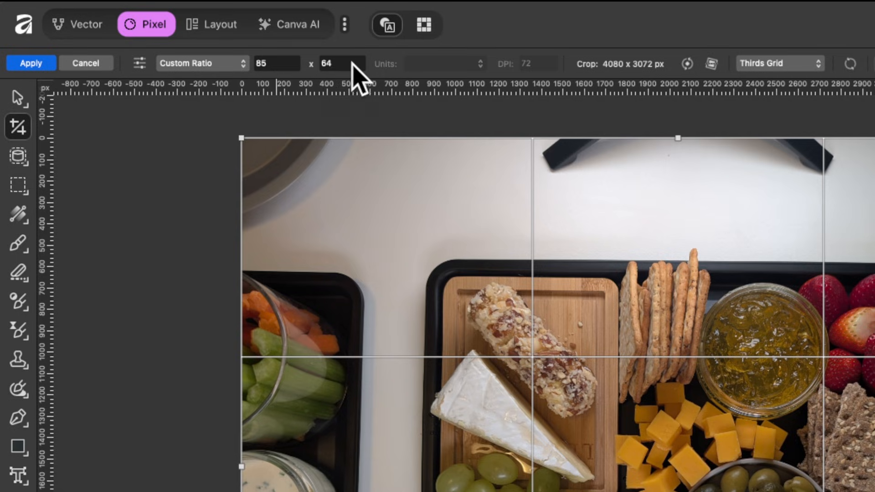
pyautogui.click(214, 63)
pyautogui.click(211, 78)
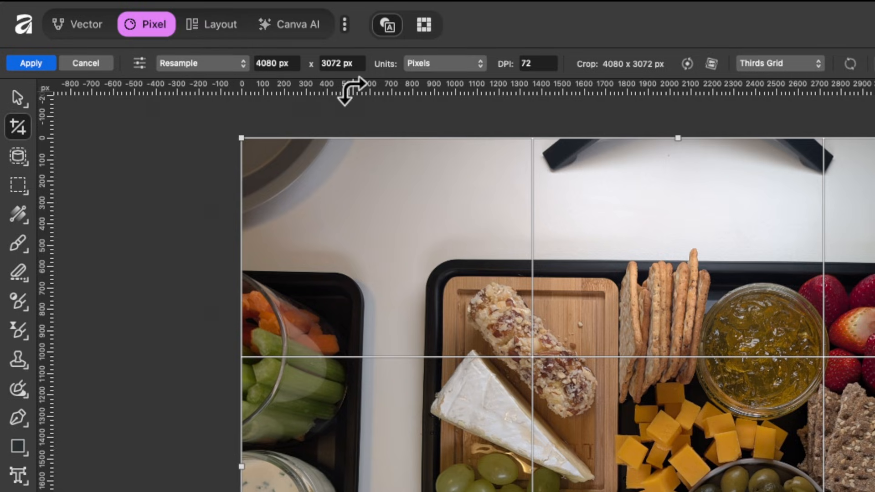
pyautogui.click(412, 64)
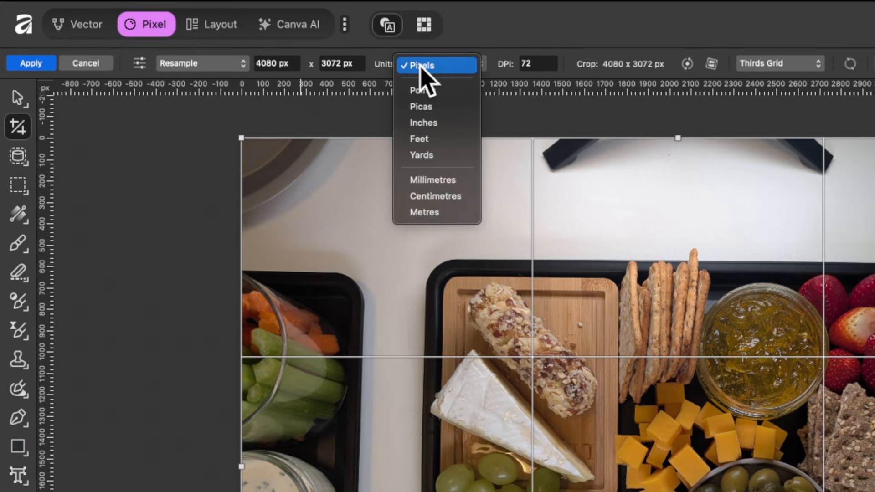
pyautogui.click(452, 63)
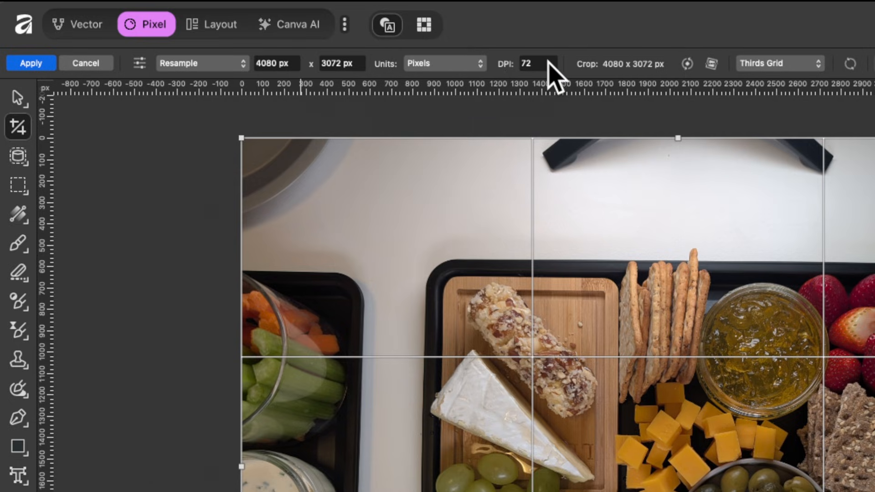
# - Set the crop constraint back to Original Ratio
pyautogui.click(218, 64)
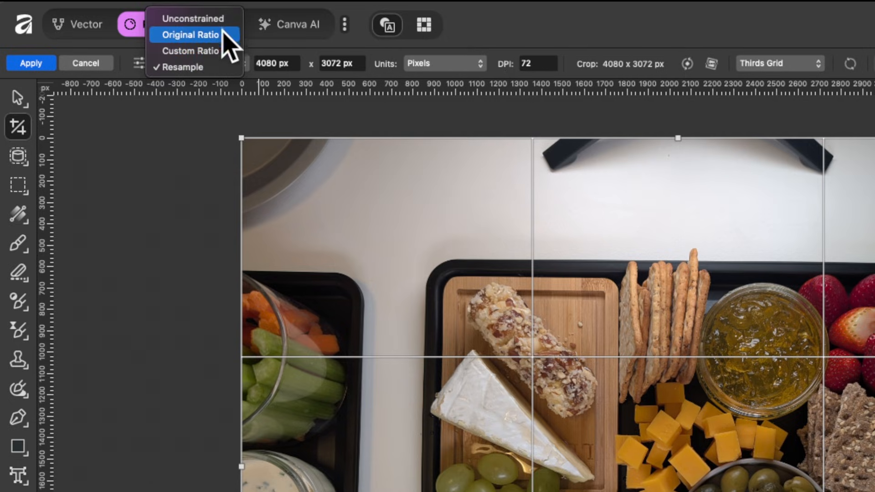
pyautogui.click(223, 33)
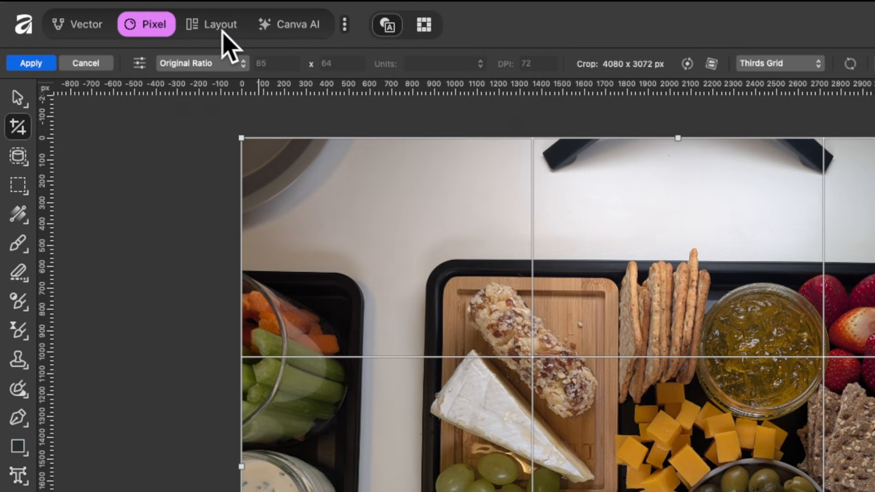
# - Browse the crop presets, from the common ratios and photographic paper to the cinematic ratios and screen sizes
pyautogui.click(140, 63)
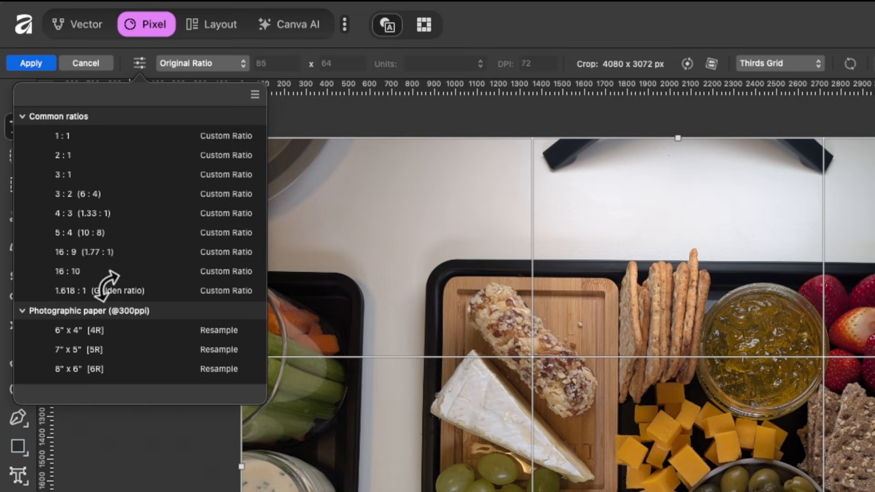
pyautogui.scroll(-12, 105, 287)
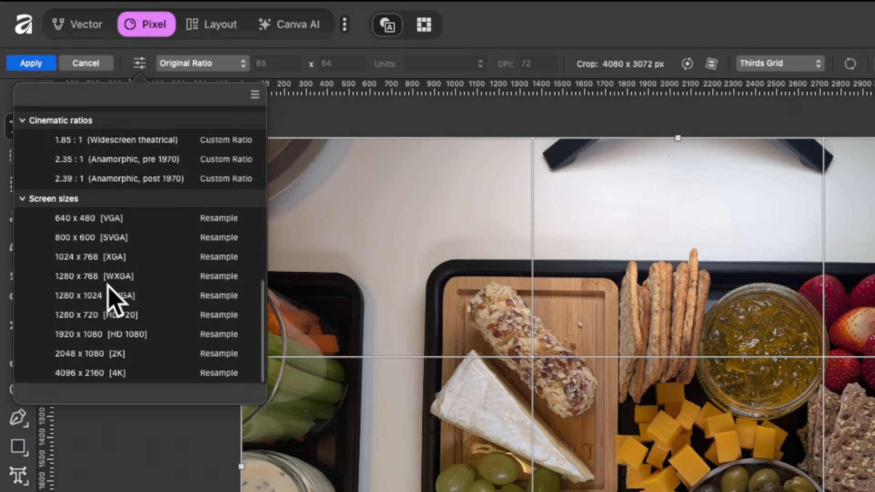
pyautogui.scroll(12, 109, 293)
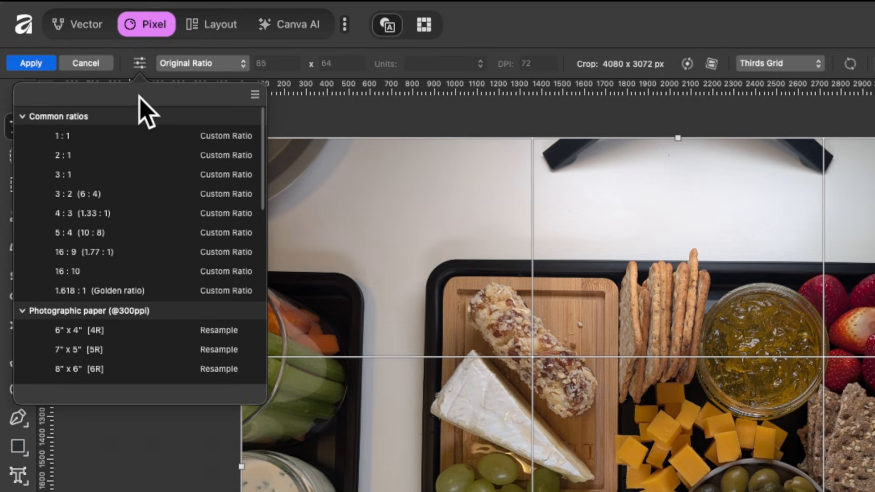
pyautogui.click(270, 46)
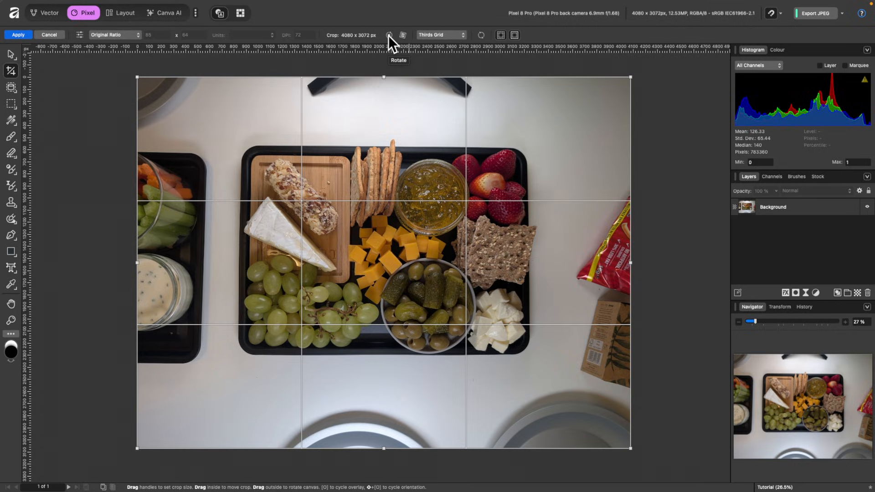
# - Rotate the crop frame to portrait orientation and back to landscape
pyautogui.click(388, 35)
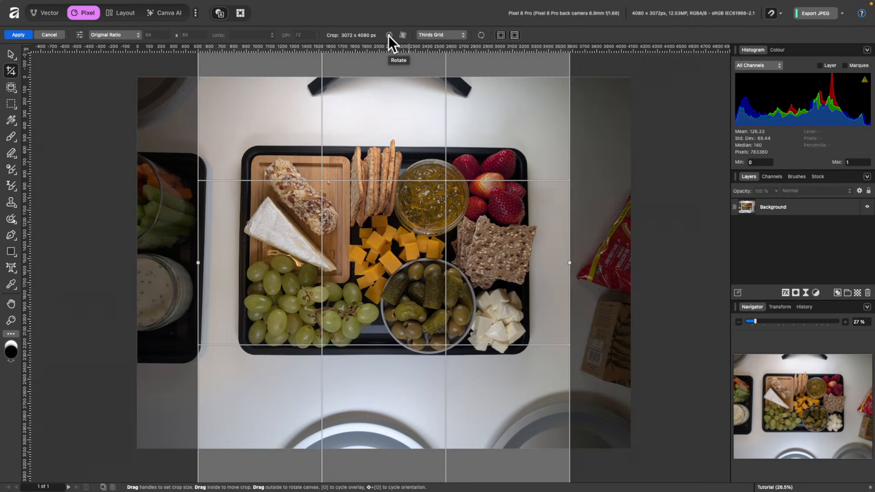
pyautogui.click(388, 36)
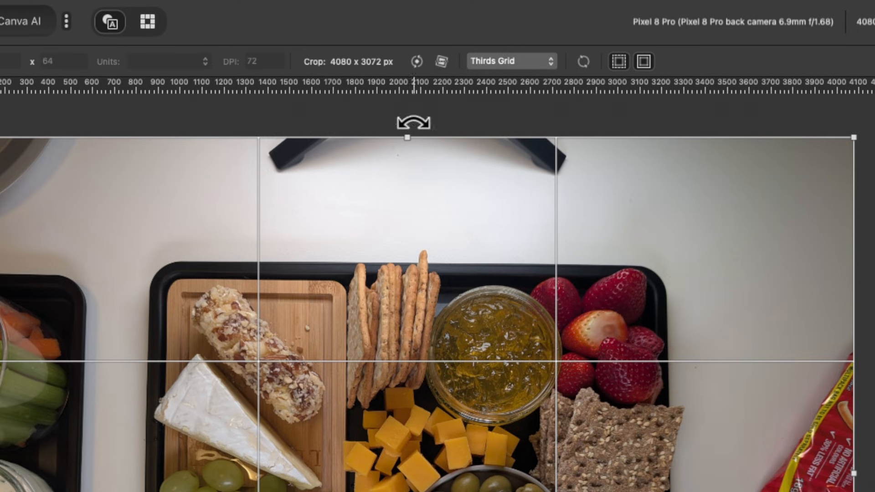
# - Straighten the photo by setting a horizontal reference line along the food tray's upper edge
pyautogui.click(444, 64)
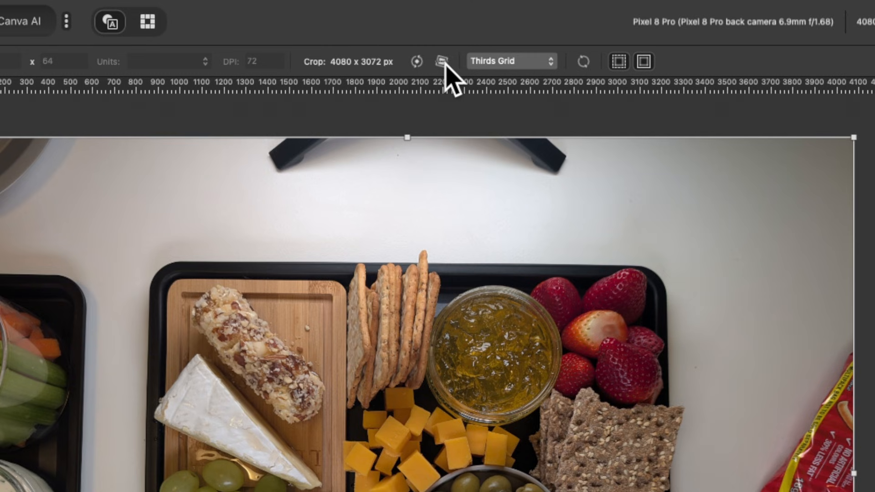
pyautogui.scroll(2, 340, 234)
pyautogui.scroll(-2, 341, 234)
pyautogui.hscroll(2, 341, 235)
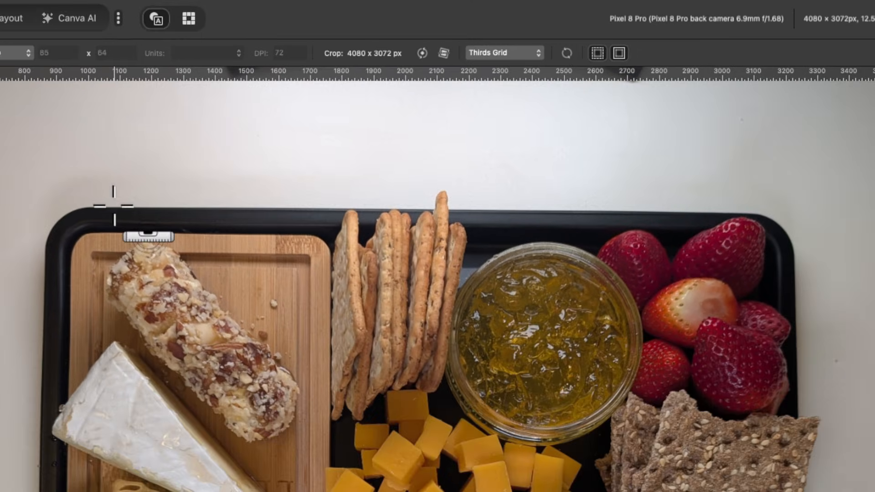
pyautogui.moveTo(98, 208); pyautogui.dragTo(721, 212)
pyautogui.scroll(-5, 362, 230)
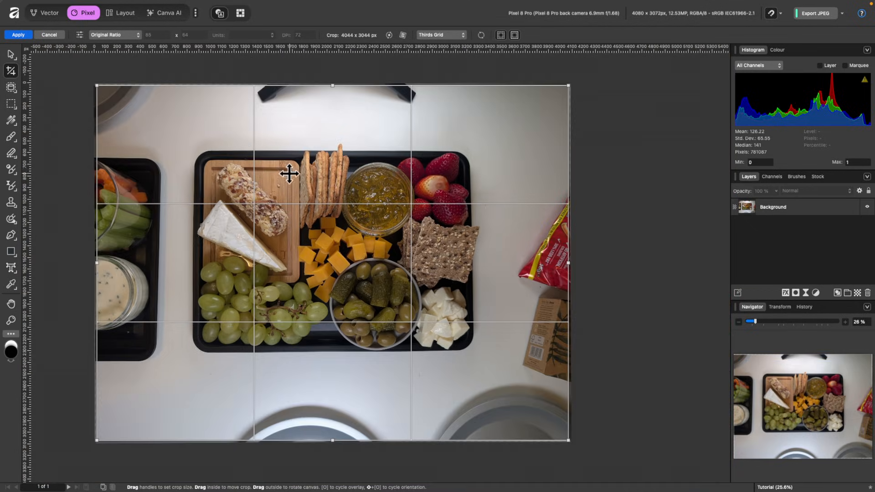
# - Try the Golden Spiral, Diagonals and Phi Grid crop overlays before setting the overlay to None
pyautogui.click(446, 35)
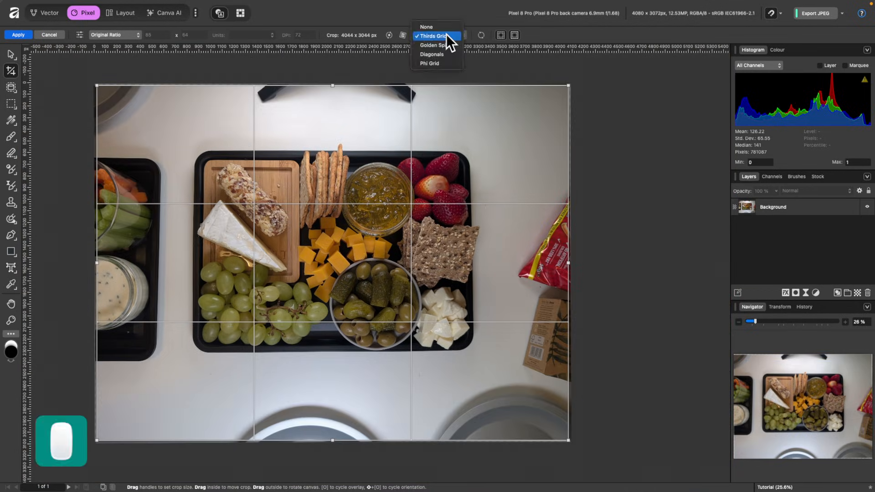
pyautogui.click(450, 44)
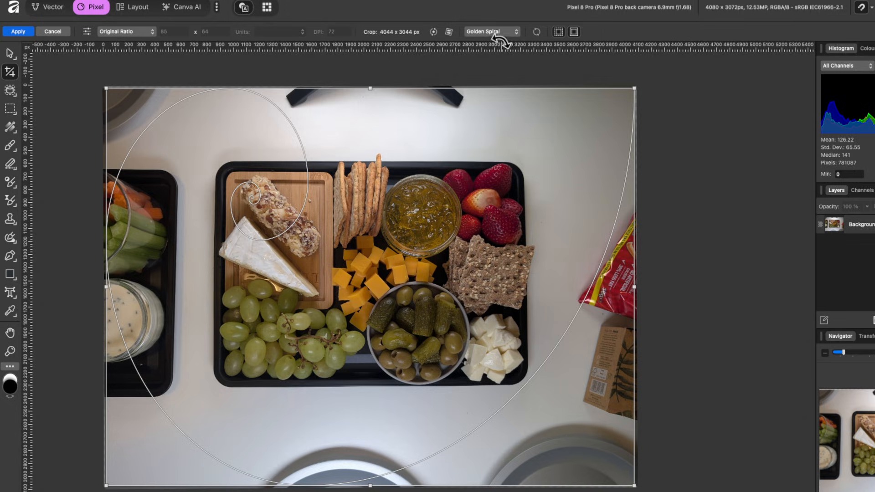
pyautogui.click(672, 59)
pyautogui.click(673, 79)
pyautogui.click(500, 34)
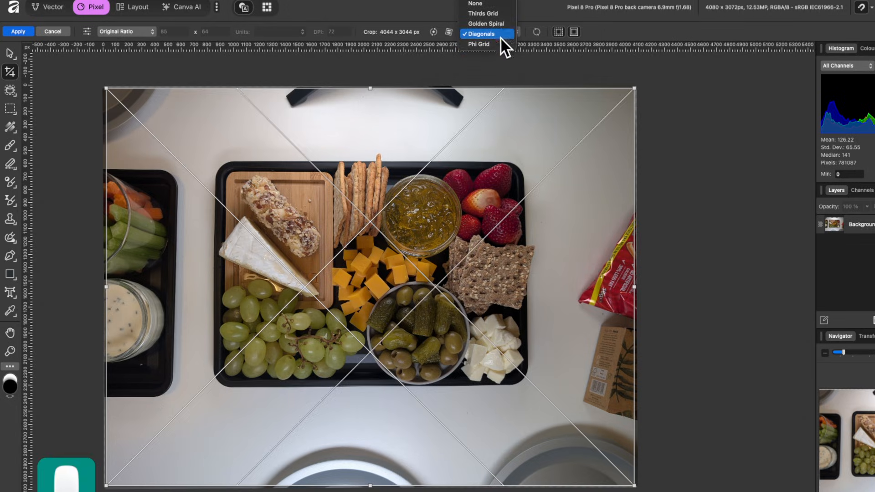
pyautogui.click(499, 44)
pyautogui.click(497, 31)
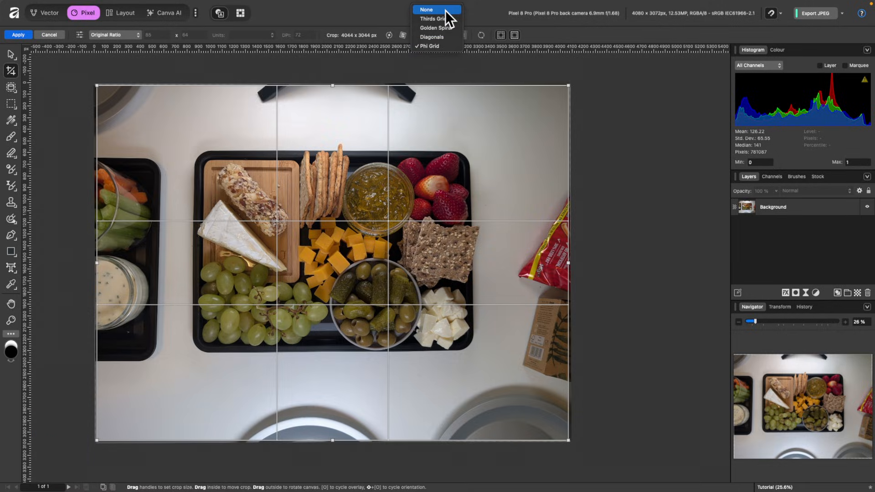
pyautogui.click(444, 10)
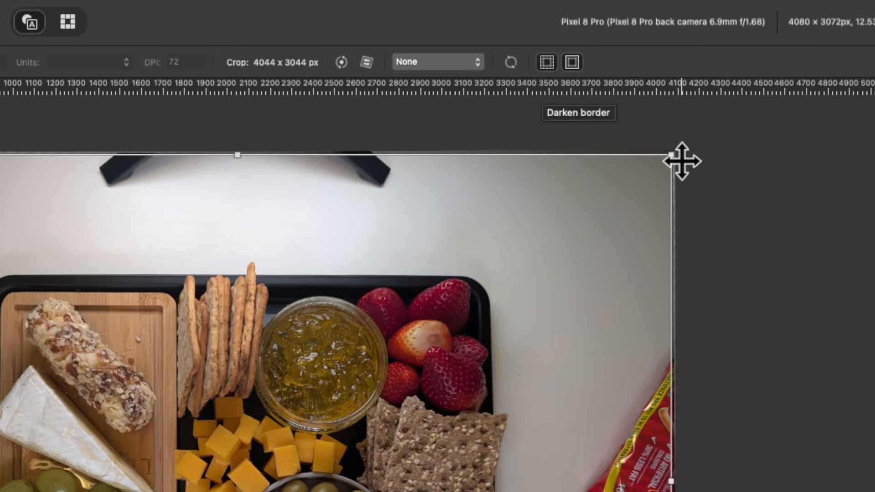
# - Shrink the crop frame to about 3212 x 2418 px and toggle the Darken border and Reveal canvas options
pyautogui.moveTo(672, 154); pyautogui.dragTo(494, 292)
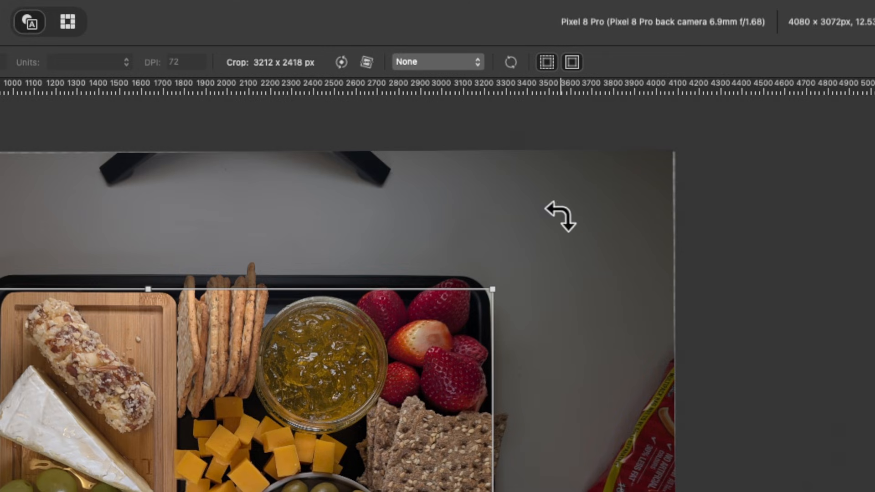
pyautogui.click(548, 63)
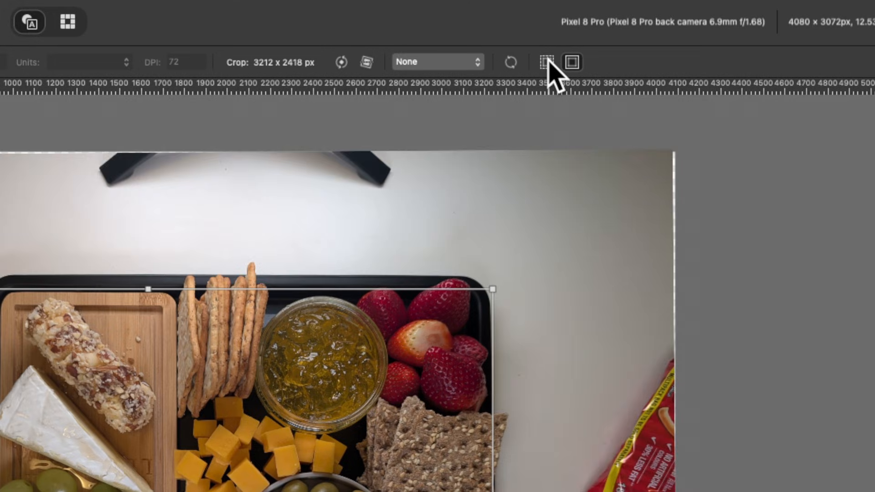
pyautogui.click(548, 63)
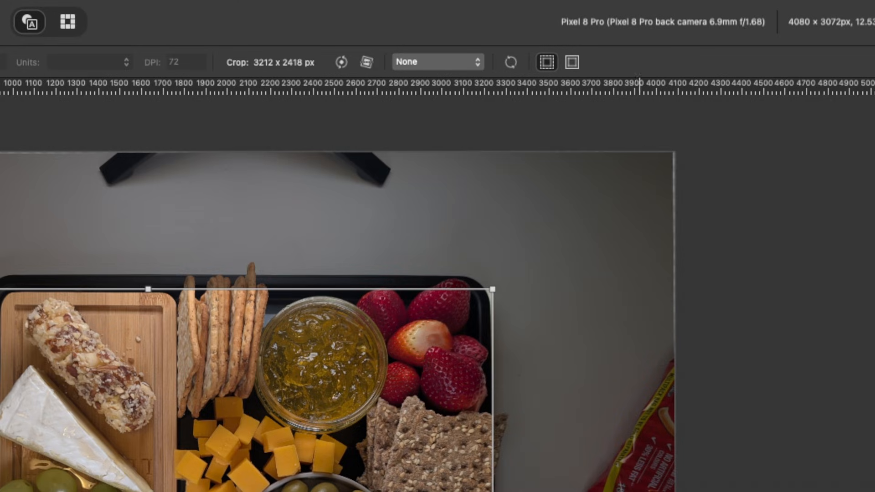
pyautogui.click(573, 62)
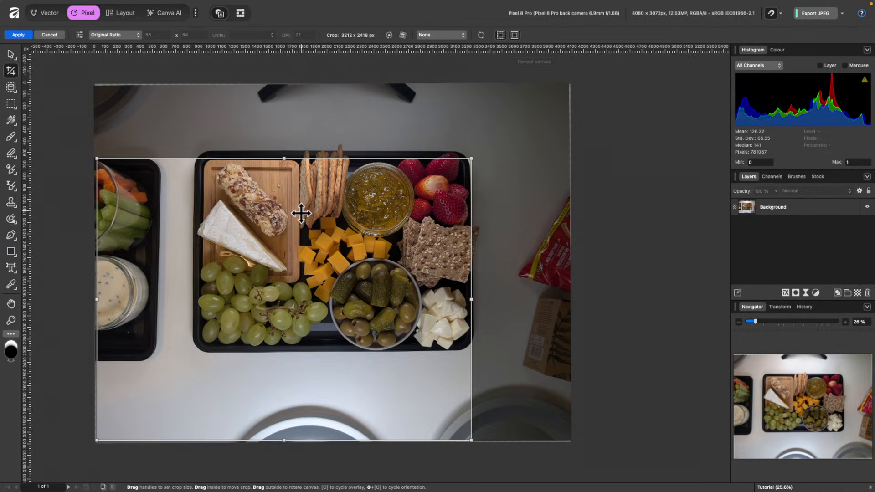
# - Center the crop frame on the food tray, reduce it to about 2845 x 2143 px and apply the crop
pyautogui.moveTo(173, 382); pyautogui.dragTo(276, 311)
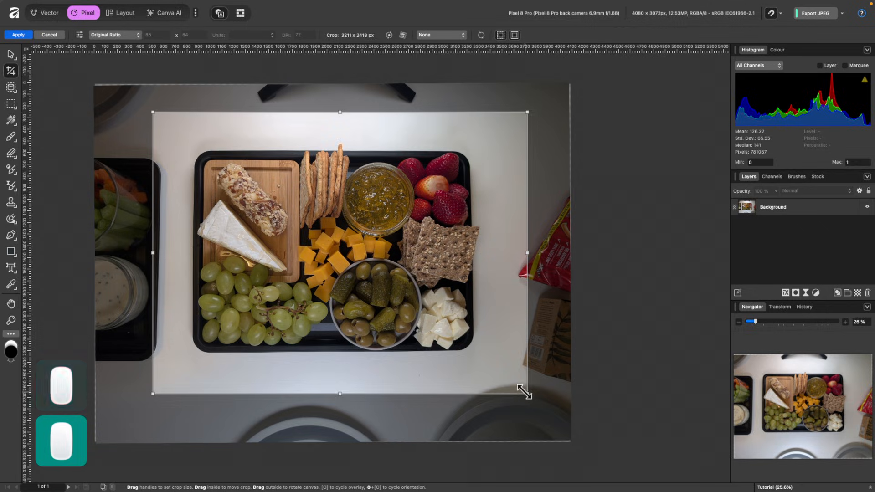
pyautogui.moveTo(526, 392); pyautogui.dragTo(480, 363)
pyautogui.moveTo(503, 383); pyautogui.dragTo(487, 371)
pyautogui.moveTo(450, 342); pyautogui.dragTo(461, 349)
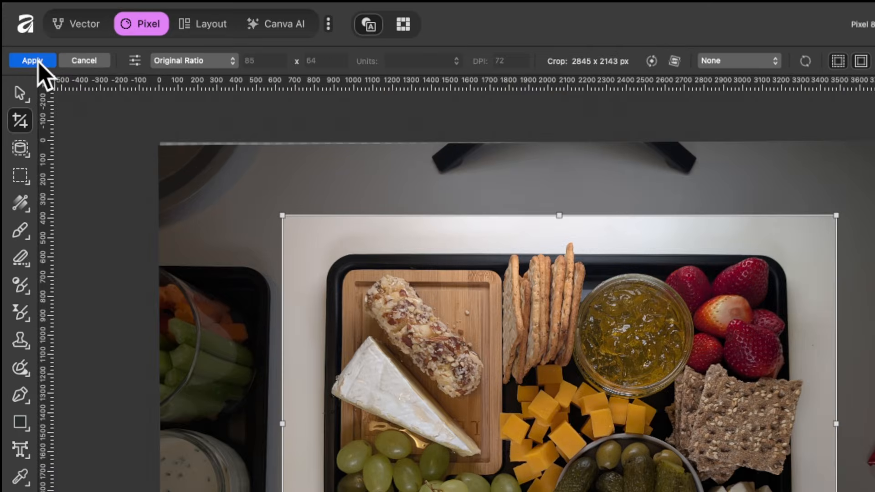
pyautogui.click(36, 61)
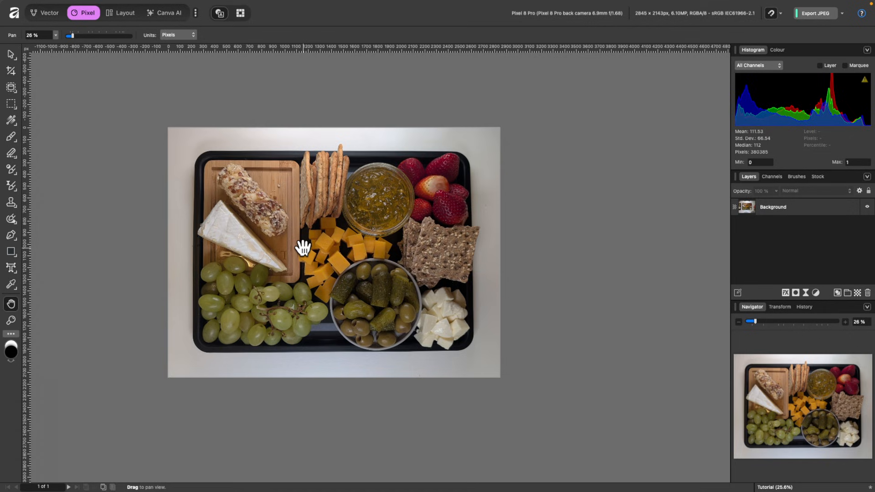
# - Reopen the crop, try enlarging the frame to about 3325 x 2505 px, and cancel it
pyautogui.click(13, 75)
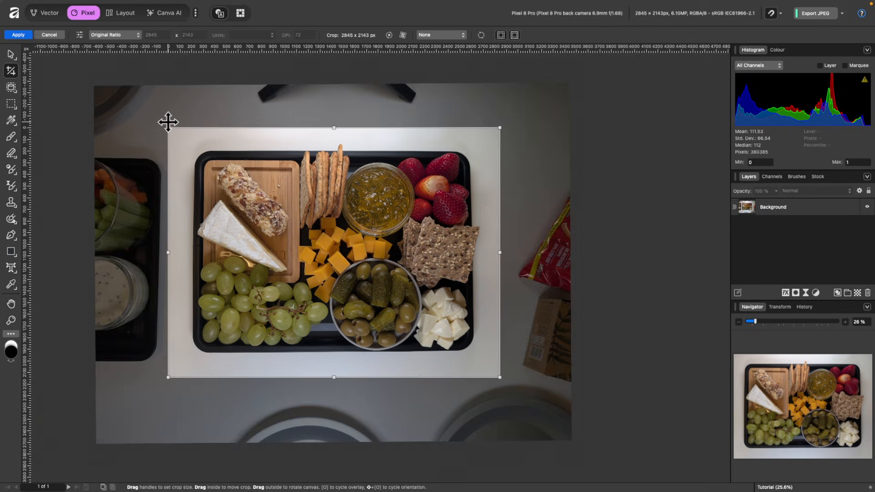
pyautogui.moveTo(168, 125); pyautogui.dragTo(96, 105)
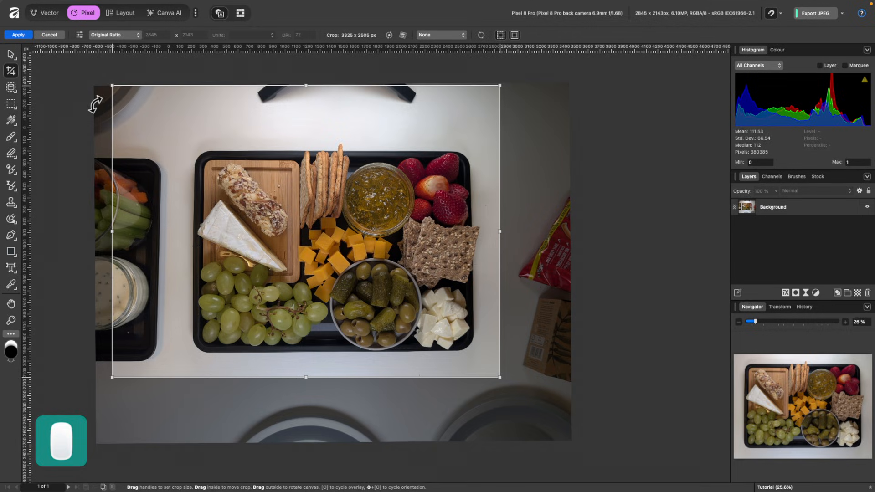
pyautogui.click(58, 36)
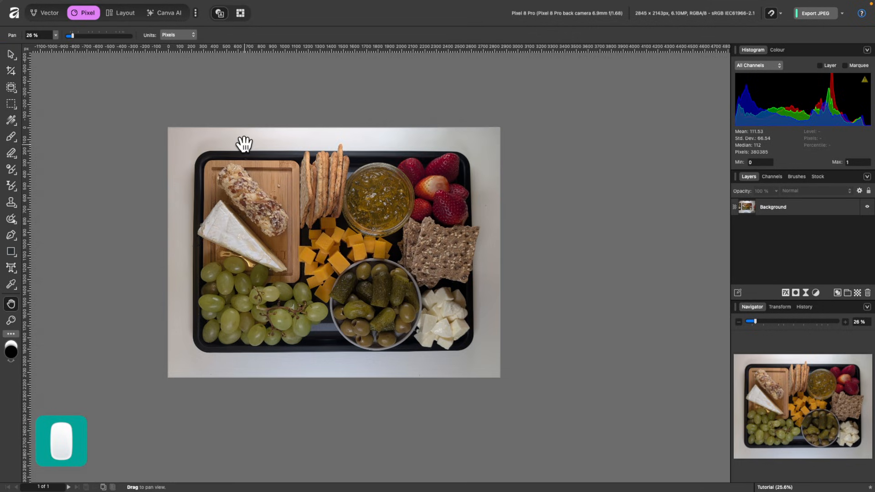
# - Undo the applied crop to restore the full, unstraightened photo
pyautogui.press('super+z')
pyautogui.press('super+z')
pyautogui.press('super+z')
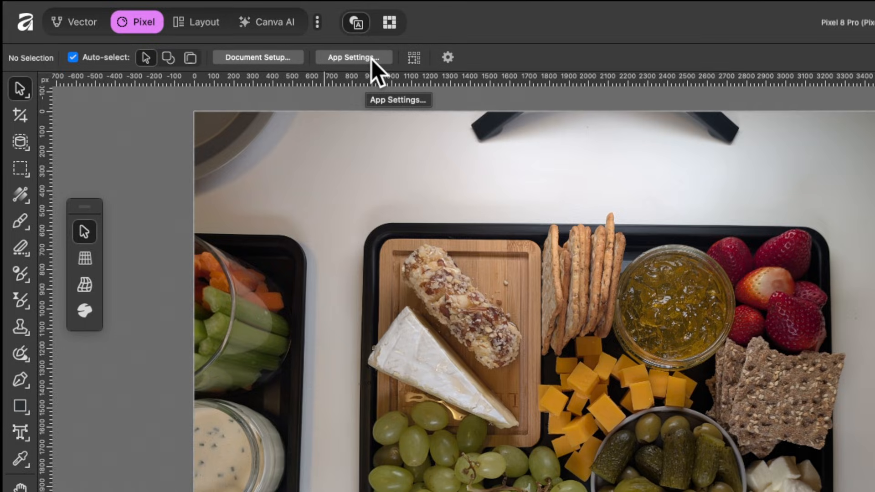
# - Check the Machine Learning Models page of the app settings for the Segmentation model
pyautogui.click(360, 57)
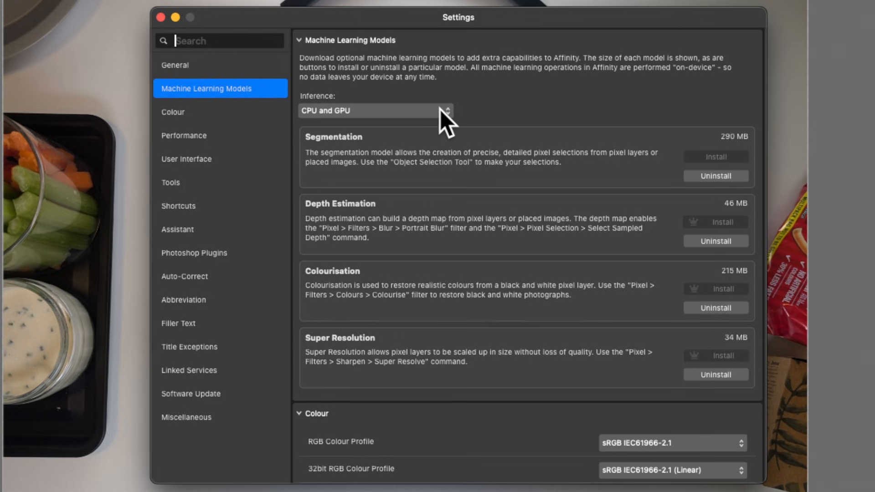
pyautogui.click(161, 18)
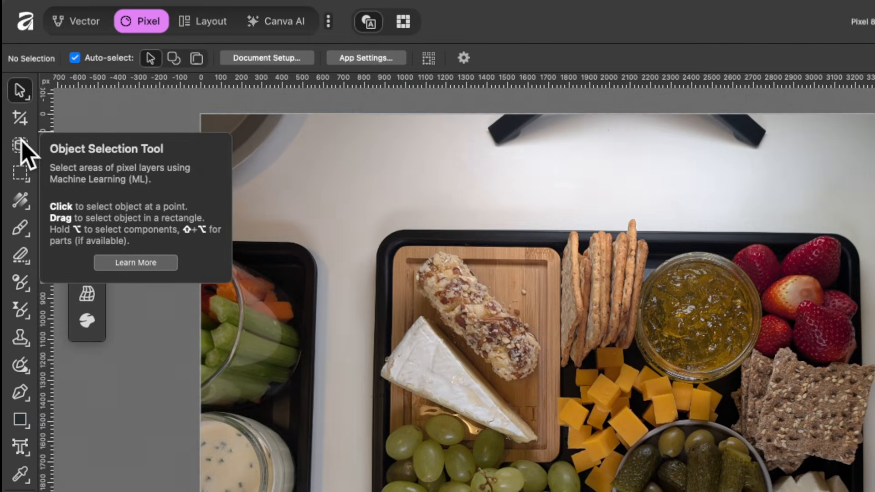
# - Select the nut-covered cheese log on the Background layer with the Object Selection Tool
pyautogui.click(19, 144)
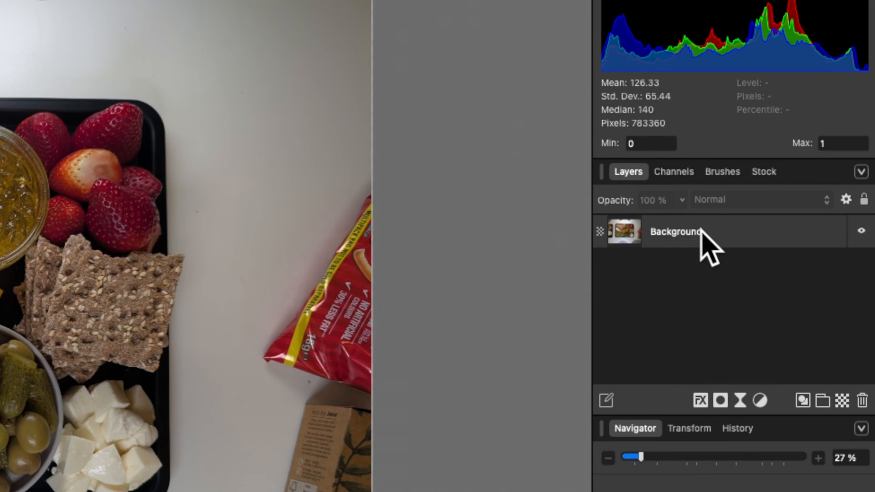
pyautogui.click(786, 207)
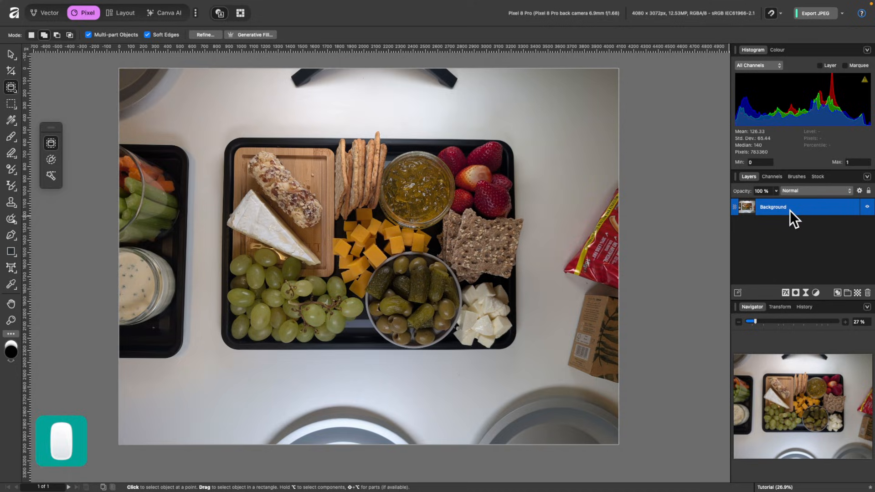
pyautogui.scroll(2, 351, 156)
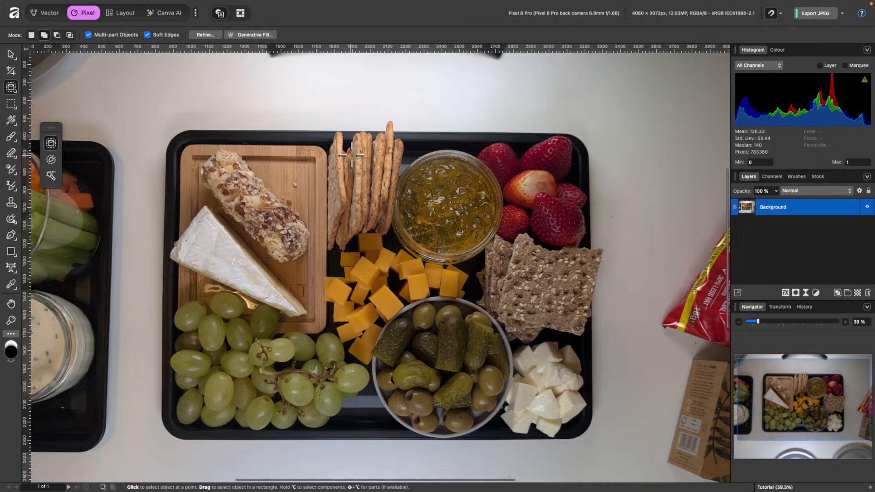
pyautogui.scroll(3, 352, 155)
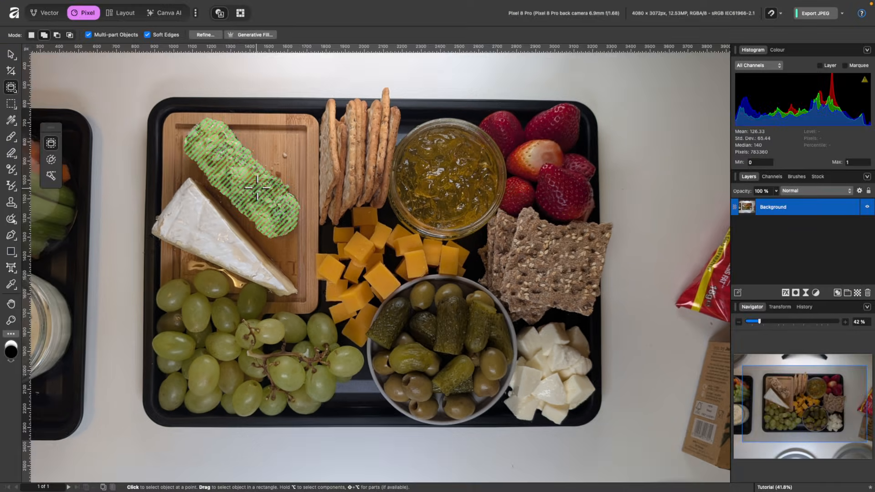
pyautogui.click(257, 185)
pyautogui.click(263, 192)
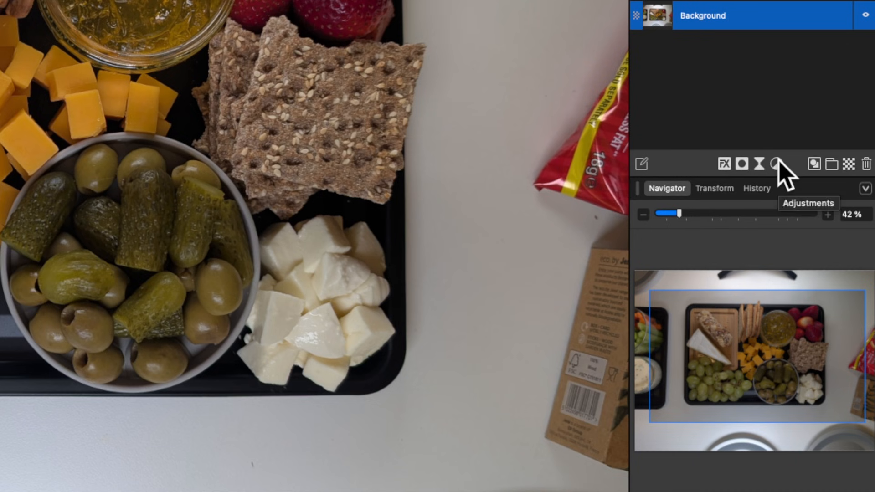
# - Add a Brightness / Contrast adjustment to the selected cheese log with Brightness at 32%
pyautogui.click(776, 164)
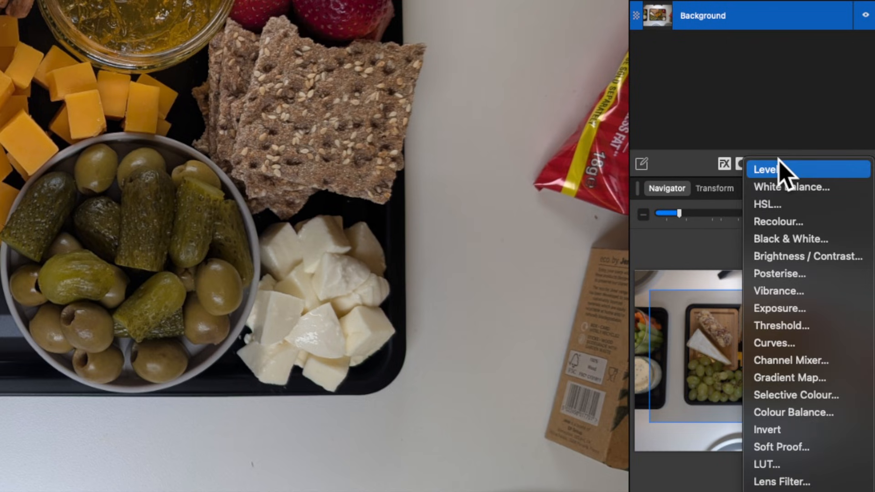
pyautogui.click(808, 256)
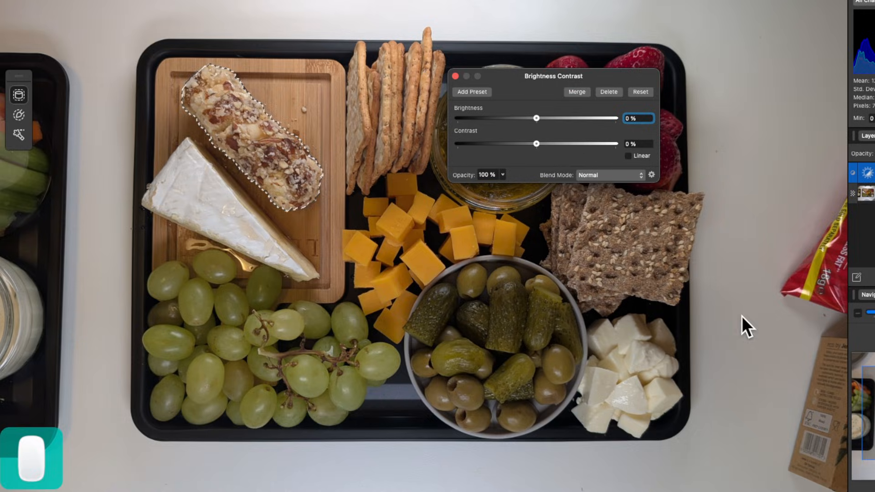
pyautogui.moveTo(537, 117); pyautogui.dragTo(562, 116)
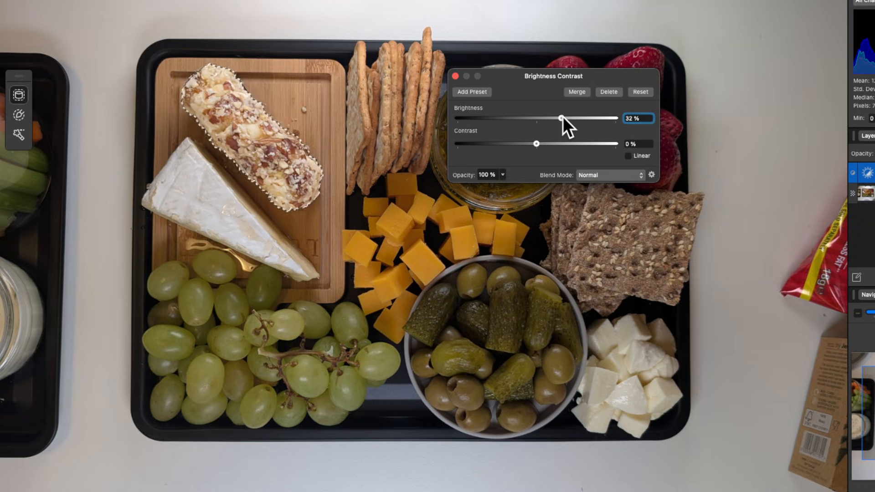
# - Clear the selection and toggle the Brightness / Contrast Adjustment layer's visibility to compare the cheese log with and without it
pyautogui.click(456, 76)
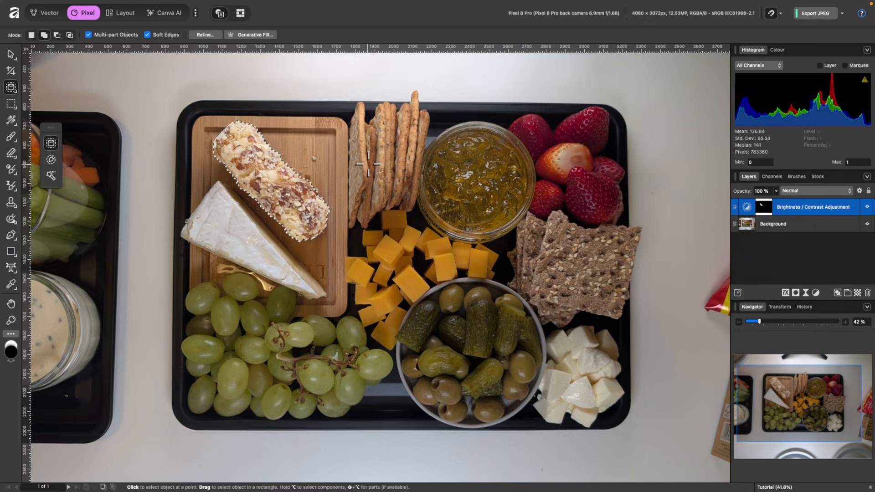
pyautogui.press('super+d')
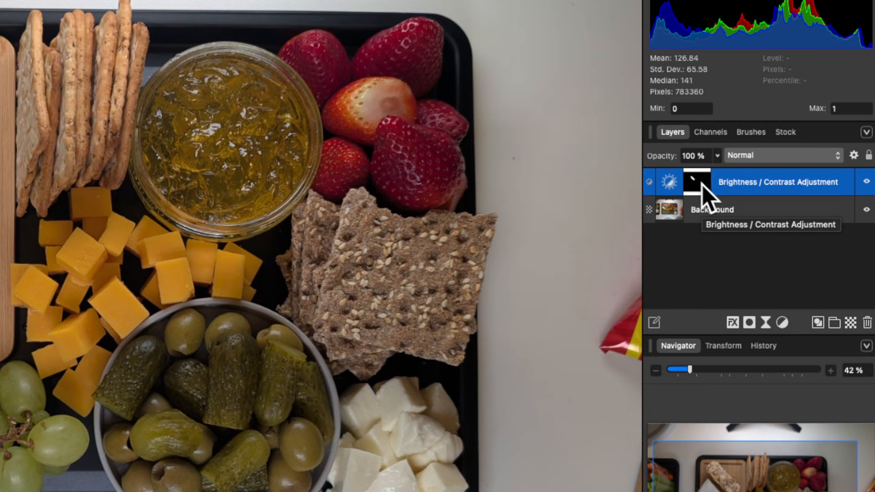
pyautogui.click(867, 182)
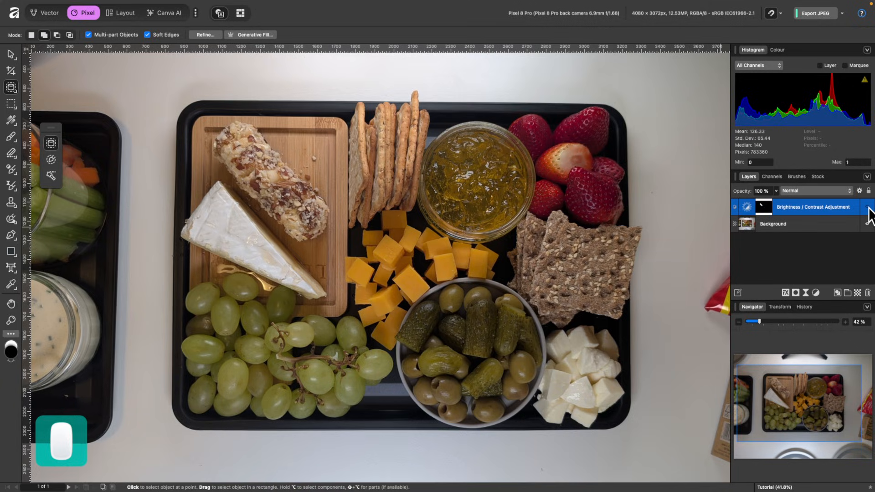
pyautogui.click(868, 208)
pyautogui.click(868, 208)
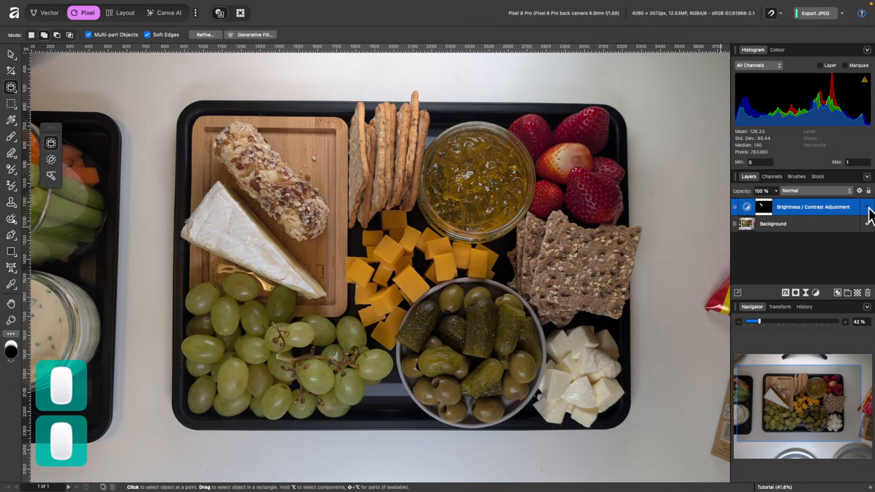
pyautogui.click(868, 208)
pyautogui.click(868, 210)
pyautogui.click(867, 211)
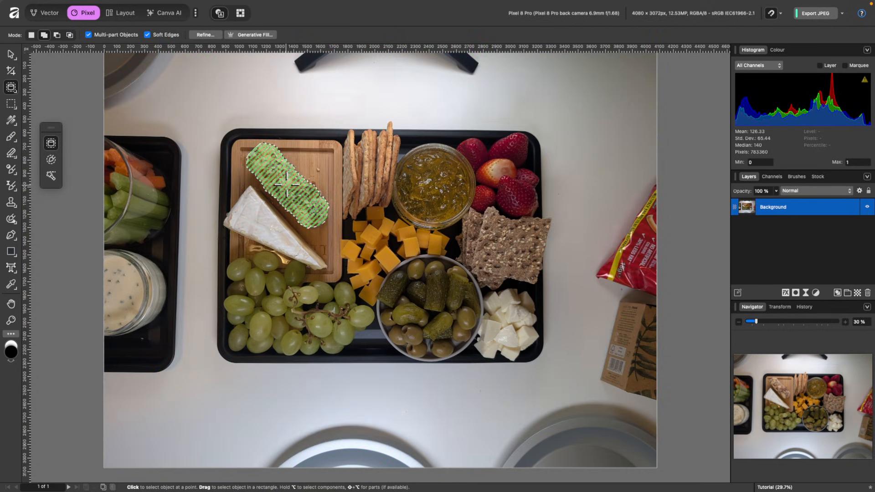
# - Select the nut-covered cheese log on the Background layer and invert the pixel selection to cover everything else
pyautogui.scroll(4, 308, 181)
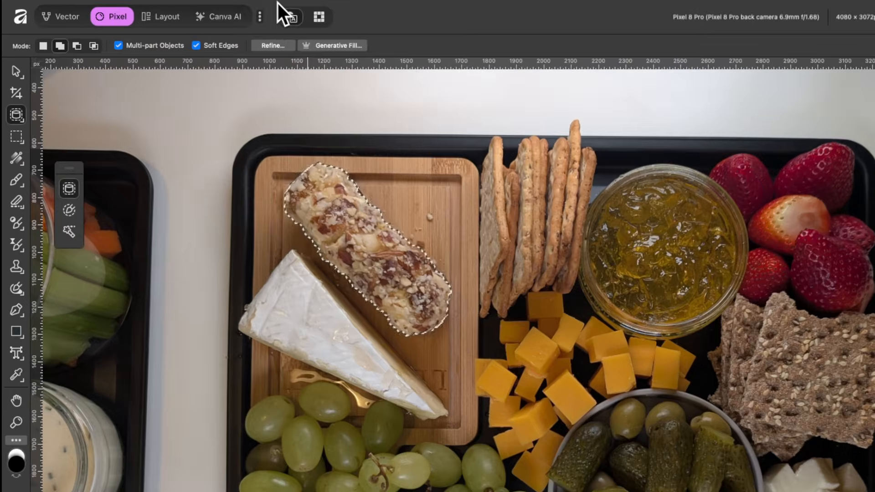
pyautogui.click(255, 5)
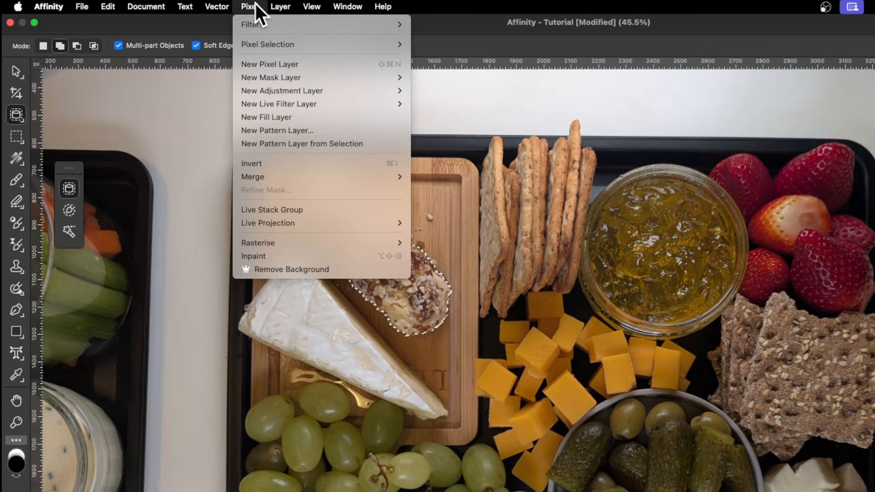
pyautogui.moveTo(267, 48)
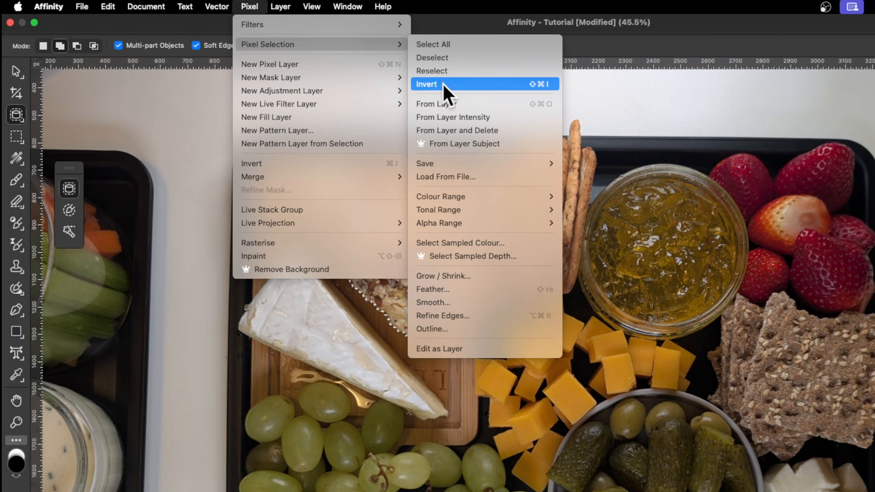
pyautogui.click(509, 84)
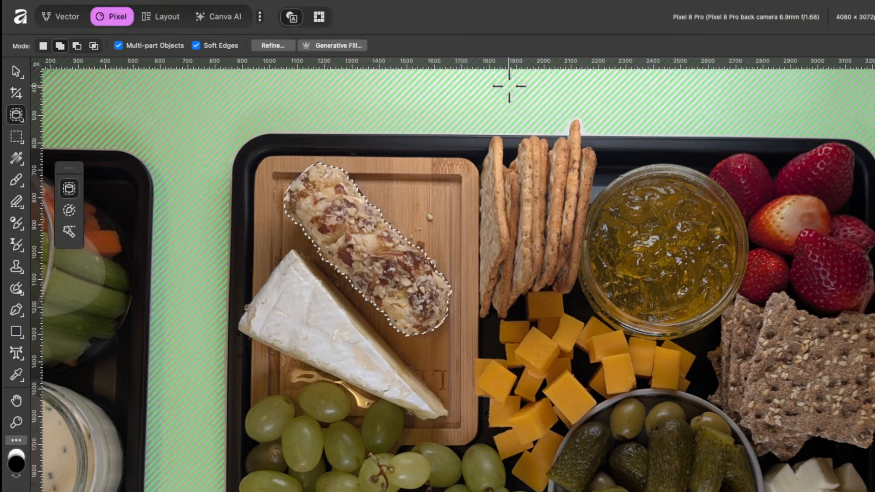
pyautogui.press('super+0')
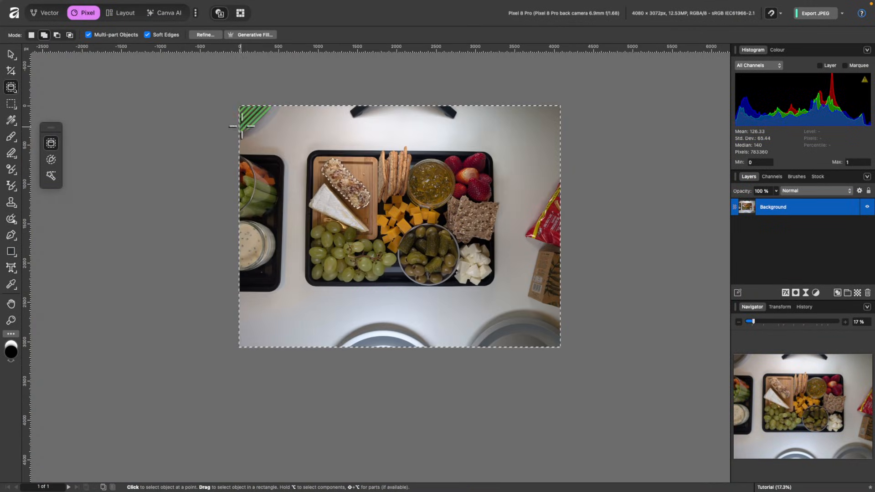
# - Add a Brightness / Contrast adjustment to the inverted selection with Brightness at -67%, and deselect
pyautogui.scroll(2, 438, 128)
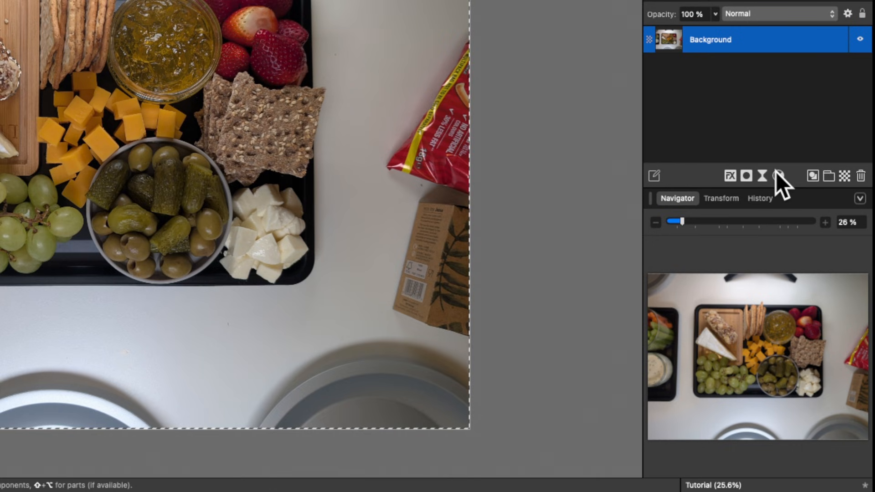
pyautogui.click(814, 291)
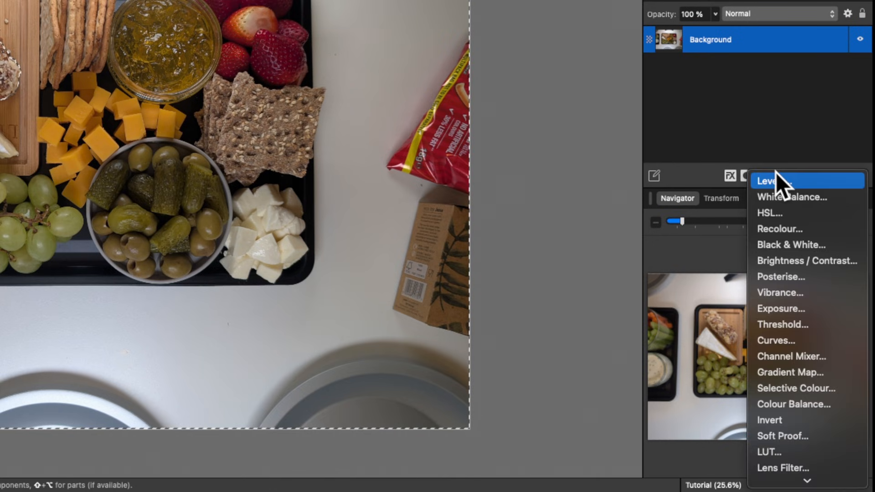
pyautogui.click(799, 261)
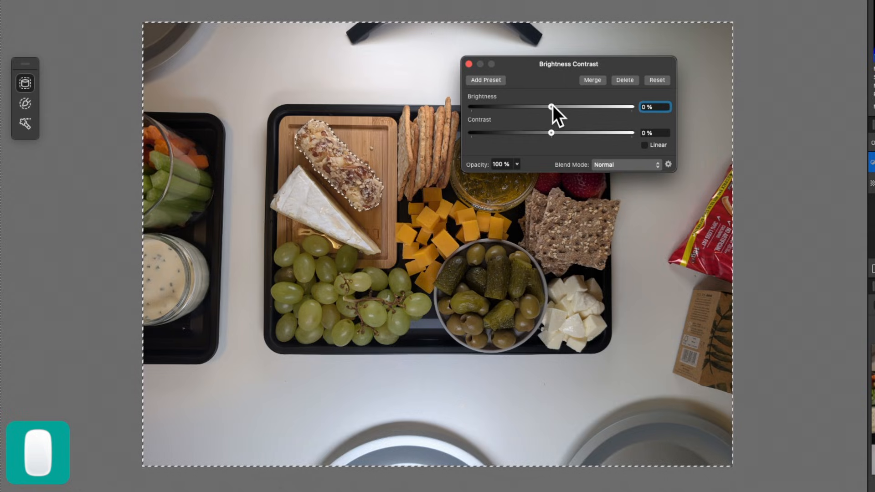
pyautogui.moveTo(551, 106); pyautogui.dragTo(497, 119)
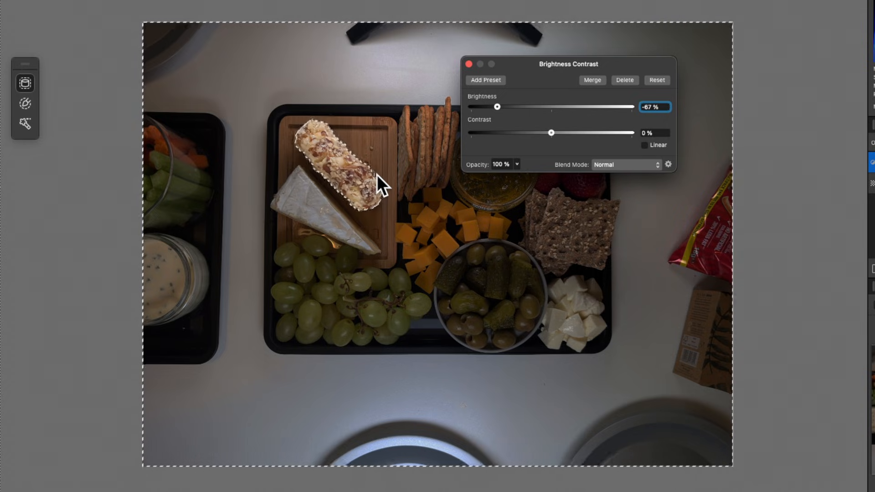
pyautogui.scroll(2, 376, 174)
pyautogui.press('super+d')
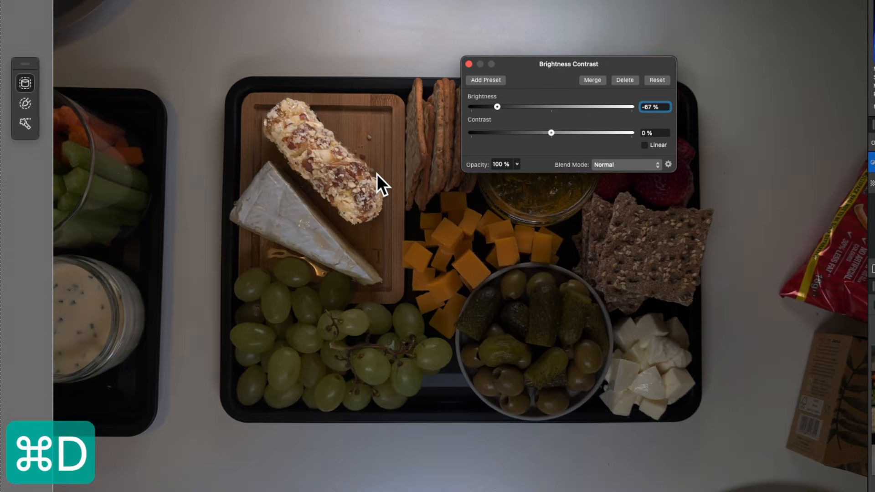
pyautogui.click(469, 64)
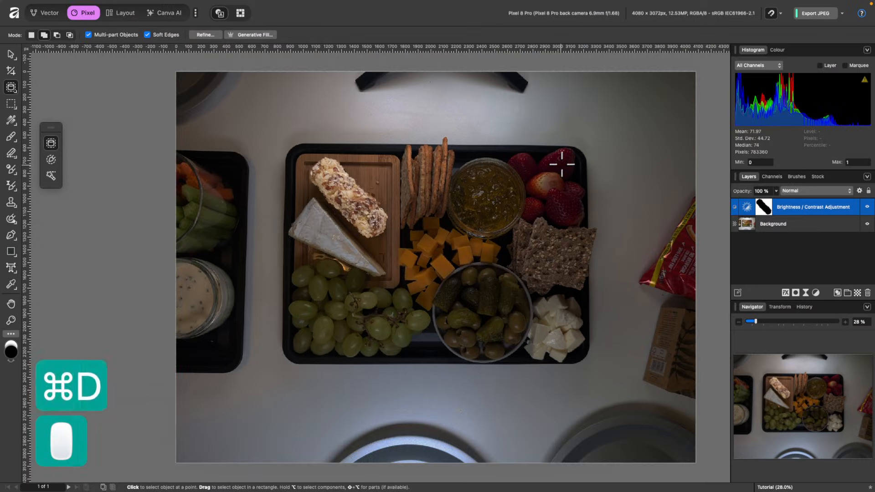
# - Delete the Brightness / Contrast Adjustment layer, leaving only the Background layer
pyautogui.hscroll(3, 511, 207)
pyautogui.scroll(-2, 511, 207)
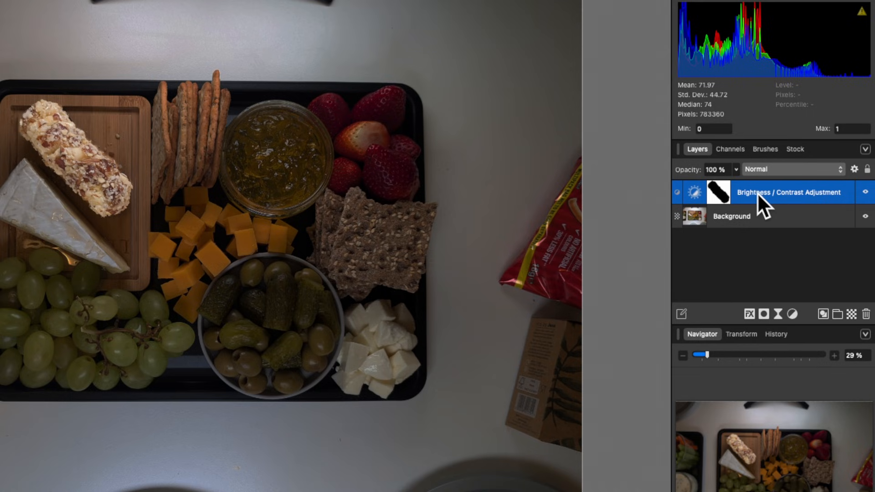
pyautogui.click(773, 208)
pyautogui.click(748, 194)
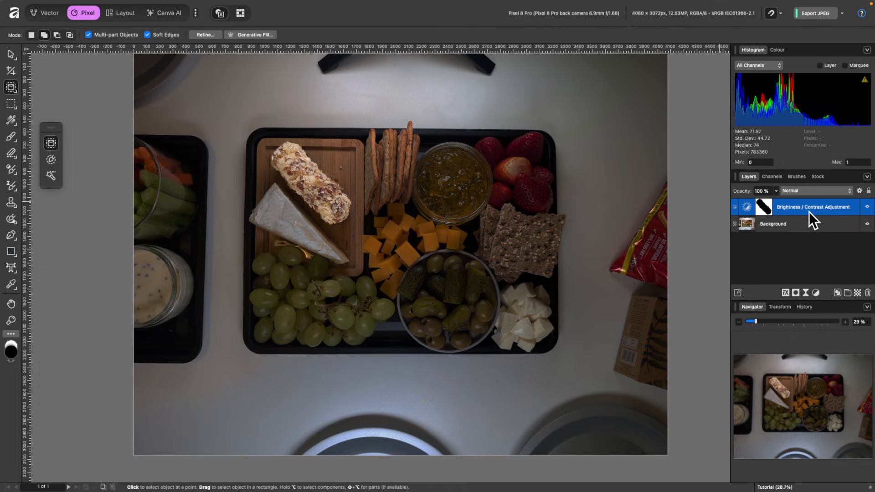
pyautogui.press('BackSpace')
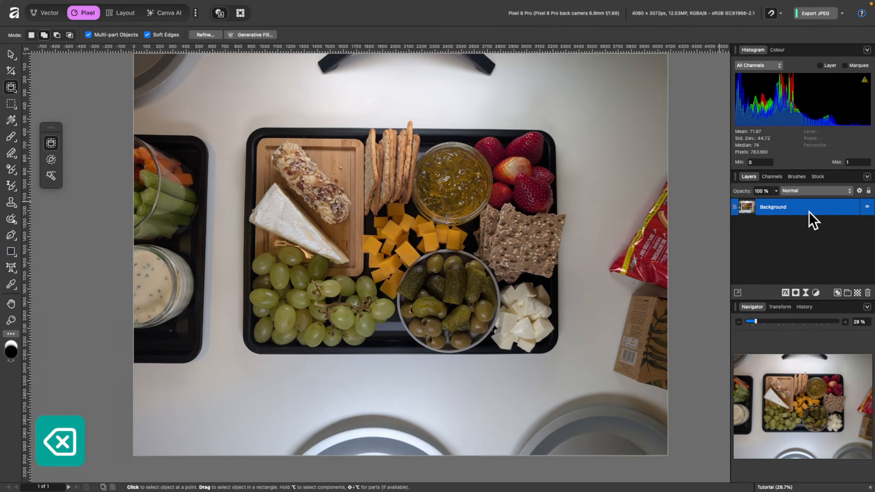
# - Build one combined object selection from the cheese log, the white cheese wedge, the central pickle and the pickles beside it
pyautogui.scroll(3, 455, 208)
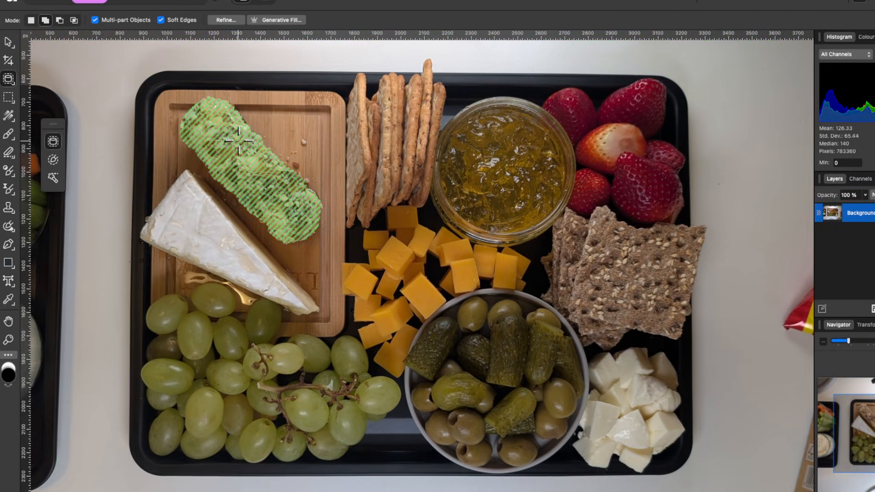
pyautogui.click(239, 141)
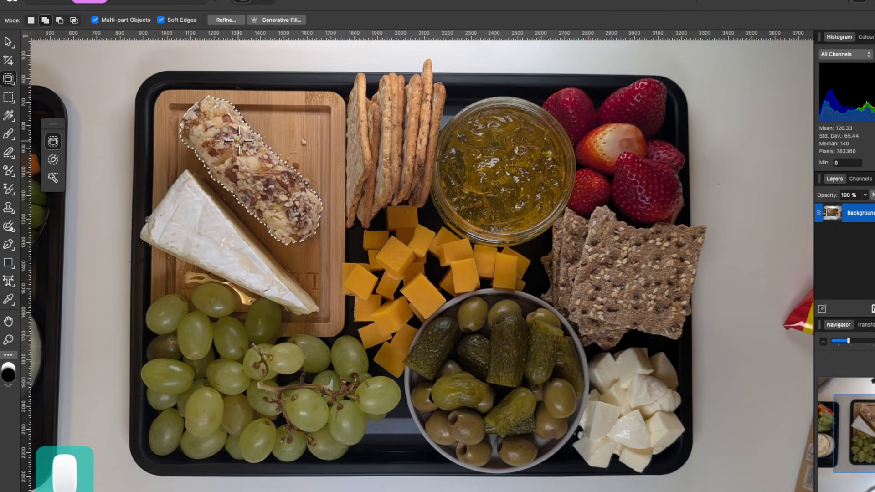
pyautogui.click(195, 217)
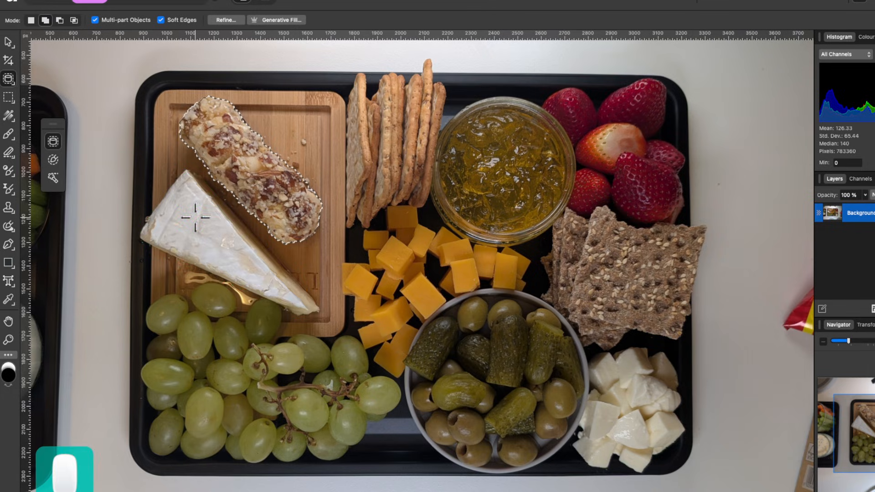
pyautogui.click(507, 350)
pyautogui.click(558, 352)
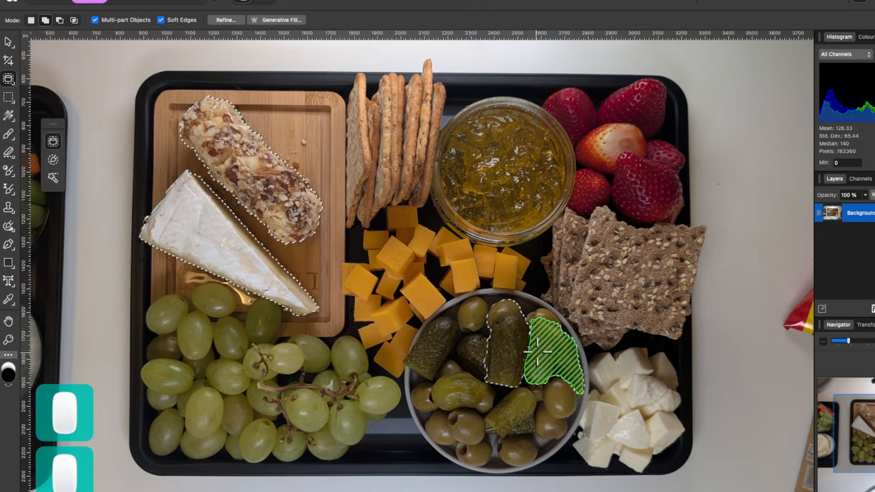
pyautogui.scroll(3, 558, 352)
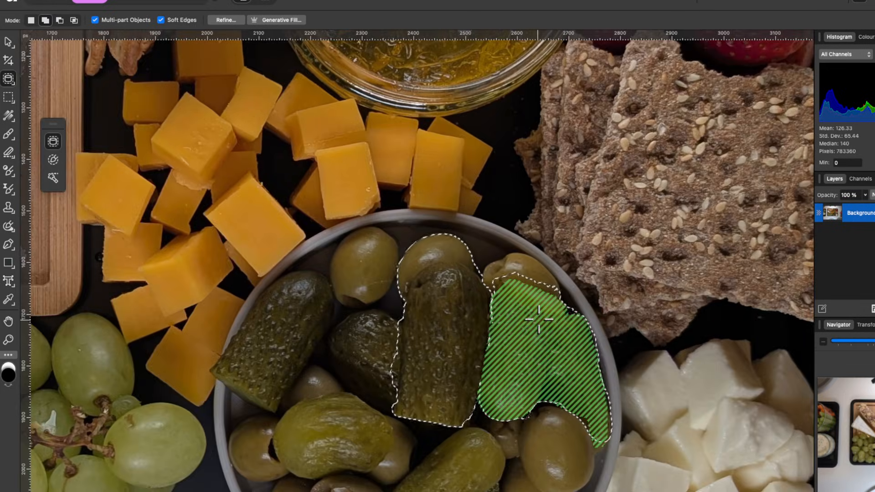
pyautogui.click(528, 315)
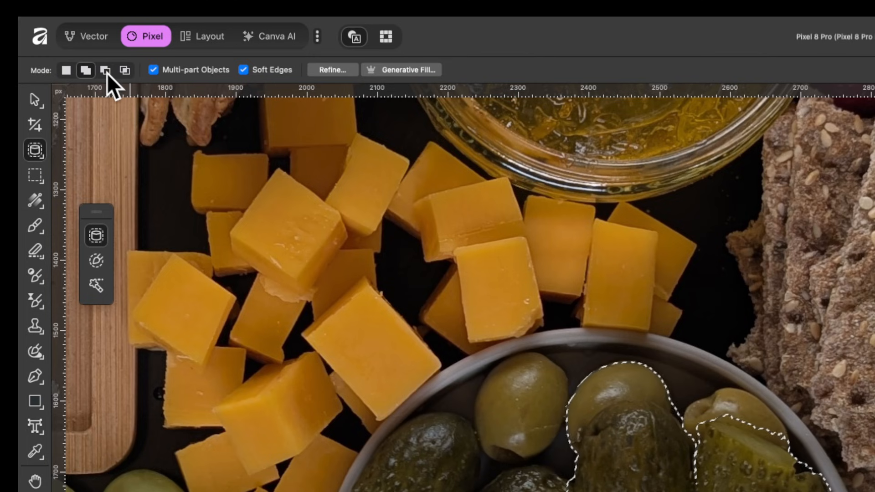
# - Switch the Object Selection mode to Subtract and remove the pickles beside the central one from the selection
pyautogui.click(106, 71)
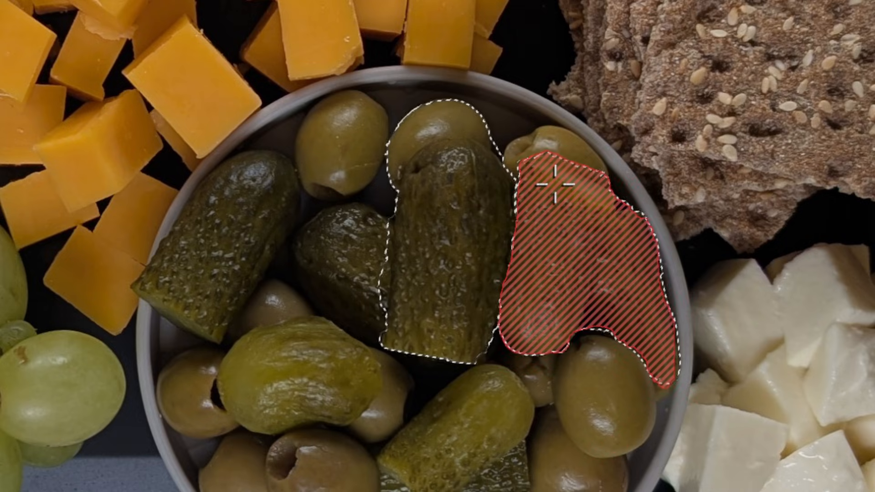
pyautogui.click(555, 184)
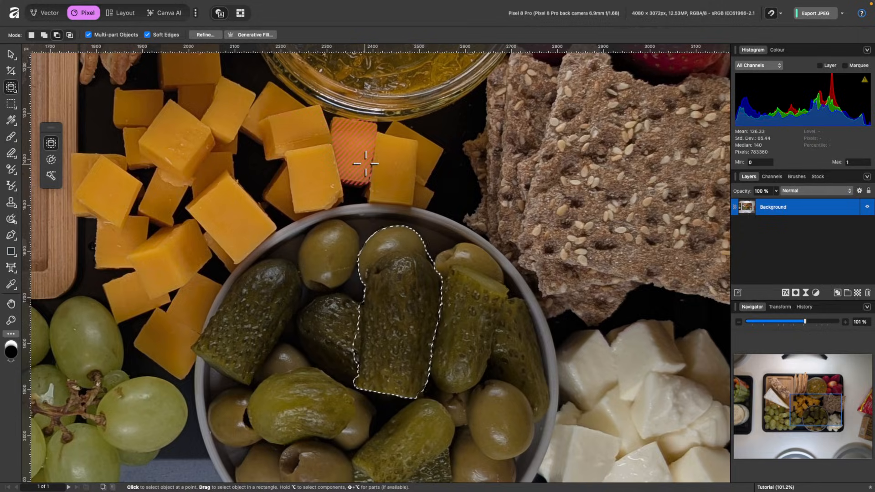
pyautogui.scroll(-3, 650, 287)
pyautogui.scroll(3, 366, 163)
pyautogui.hscroll(-3, 365, 163)
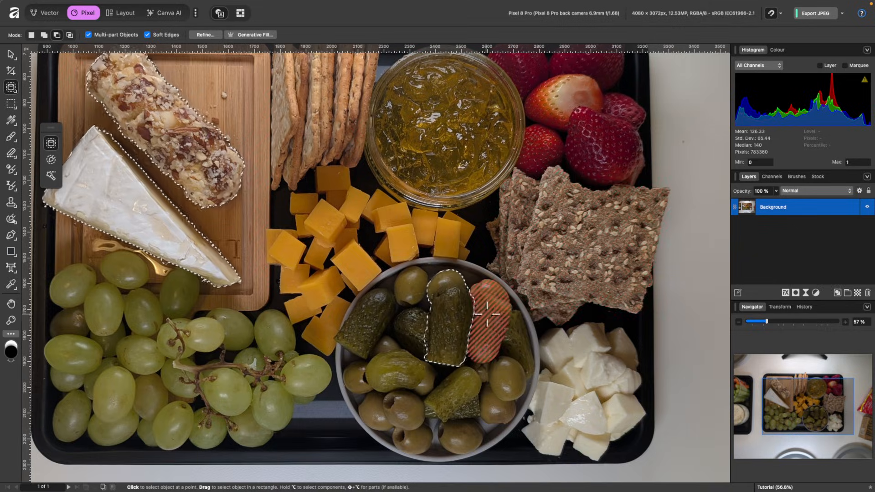
pyautogui.scroll(3, 474, 319)
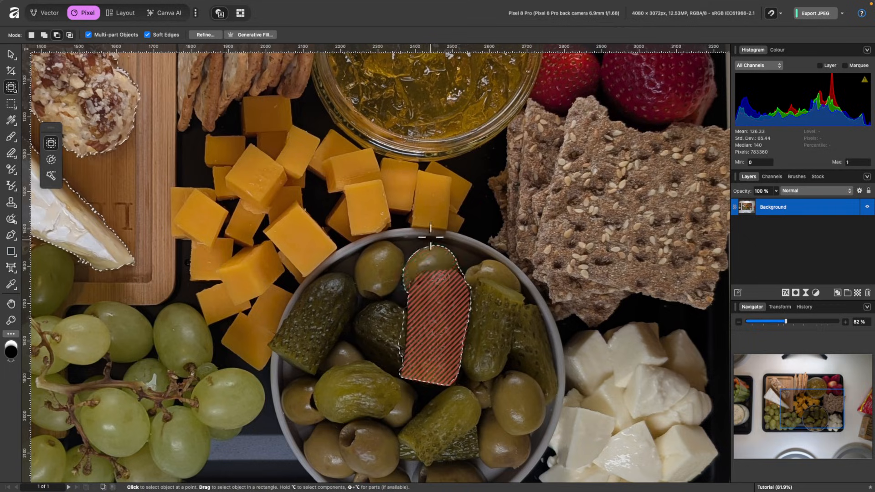
# - Clear the combined selection and select only the nut-covered cheese log with Object Selection in Add mode
pyautogui.press('super+d')
pyautogui.scroll(-5, 427, 234)
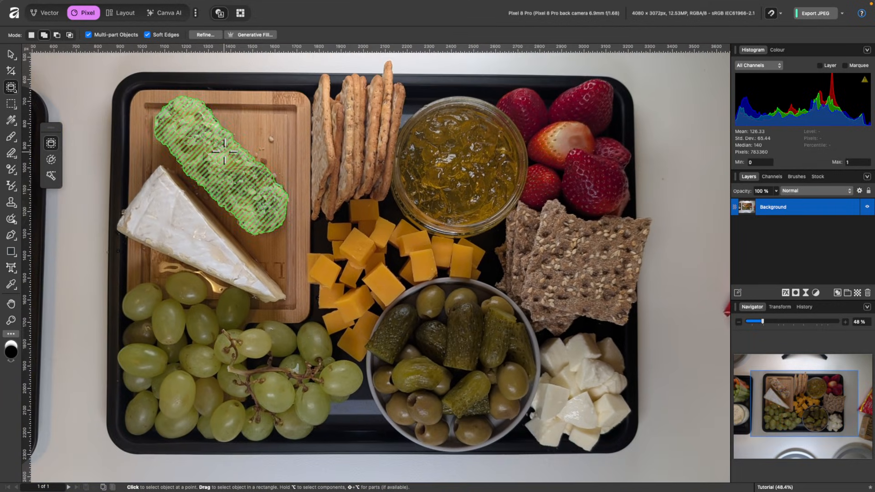
pyautogui.click(225, 152)
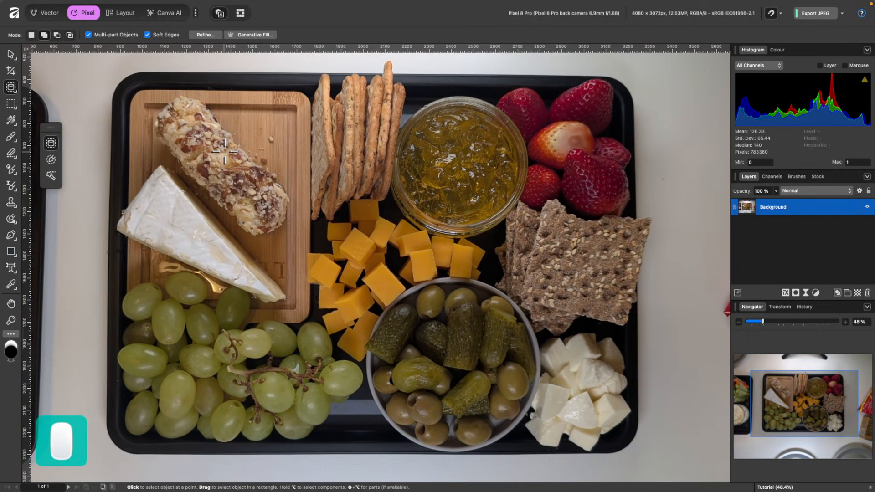
pyautogui.scroll(5, 197, 89)
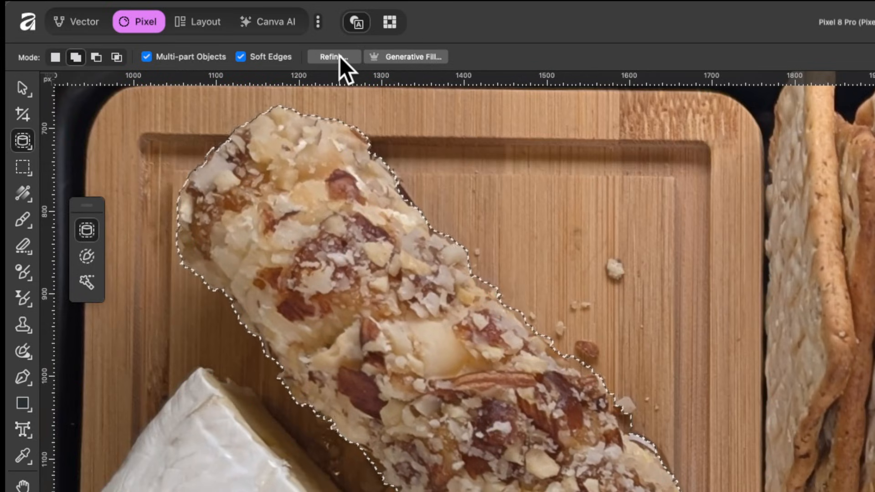
# - Open Refine Selection for the cheese log's selection, with the dialog placed clear of the log
pyautogui.click(207, 35)
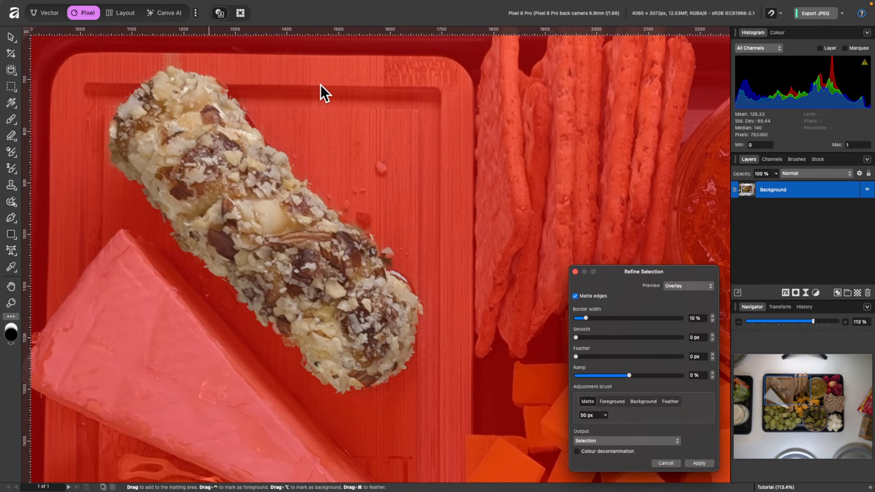
pyautogui.moveTo(668, 265); pyautogui.dragTo(507, 62)
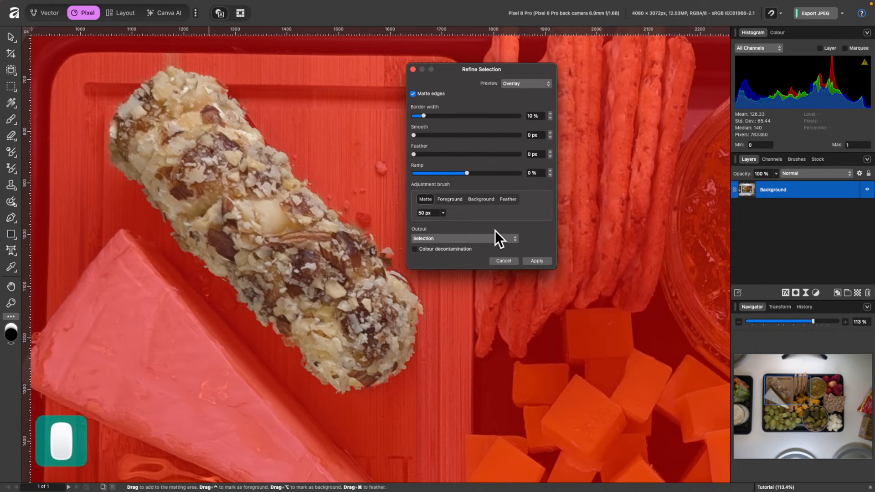
pyautogui.scroll(-5, 460, 304)
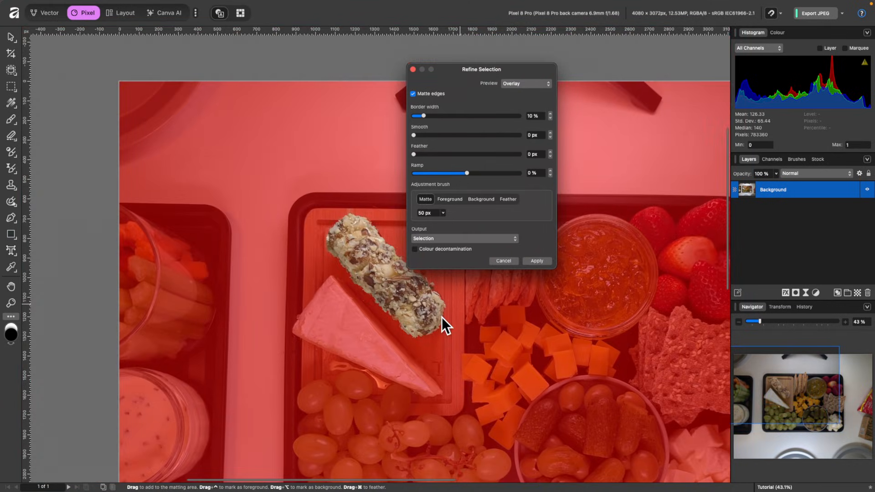
pyautogui.press('super+1')
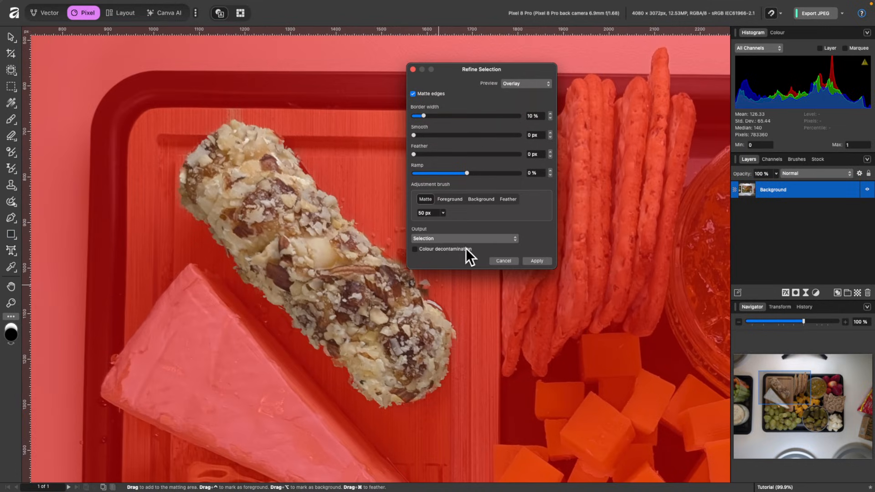
# - Brush along the log's upper-right edge with the Matte adjustment brush at 50 px
pyautogui.scroll(2, 411, 112)
pyautogui.scroll(4, 313, 169)
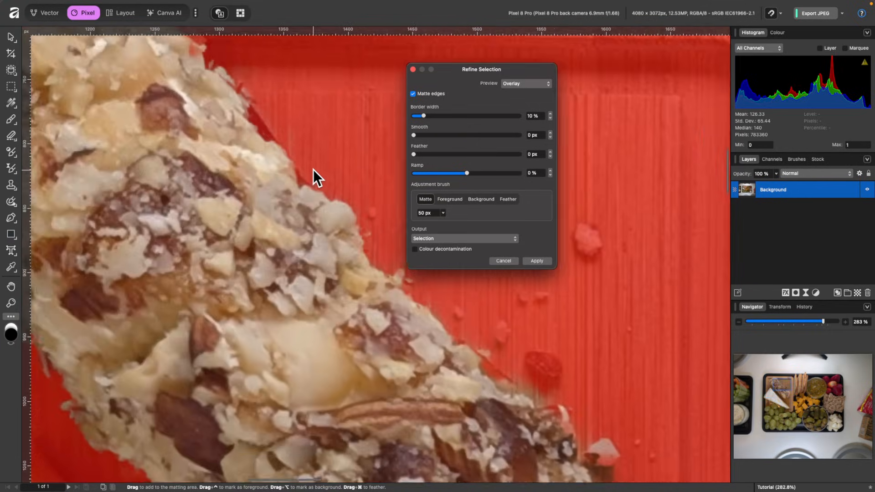
pyautogui.scroll(-5, 313, 168)
pyautogui.hscroll(5, 313, 168)
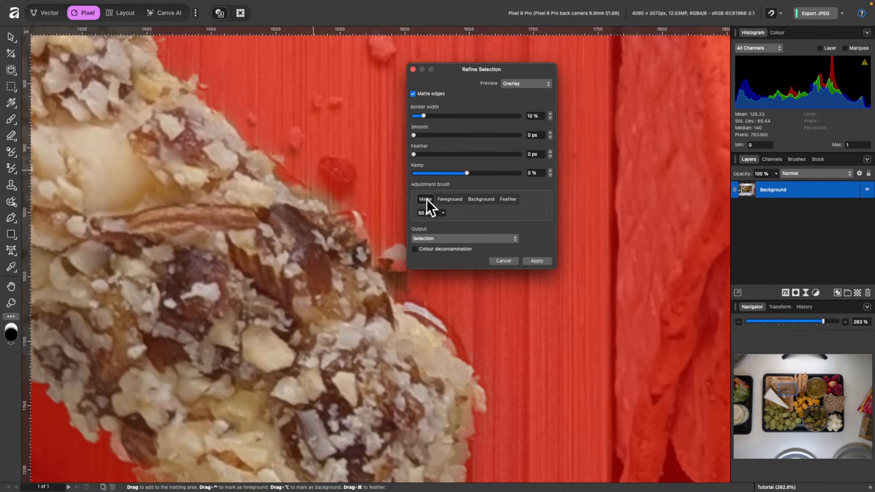
pyautogui.moveTo(346, 218)
pyautogui.mouseDown()
pyautogui.moveTo(303, 197)
pyautogui.moveTo(266, 163)
pyautogui.mouseUp()
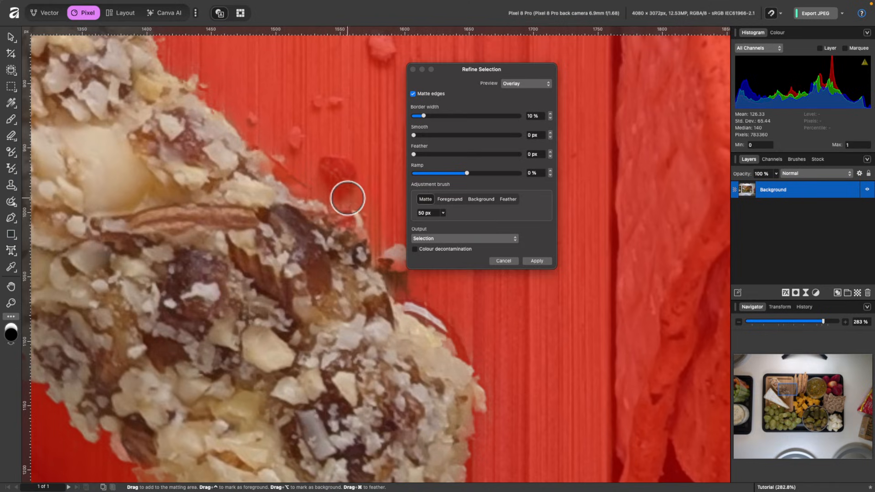
pyautogui.scroll(-3, 355, 207)
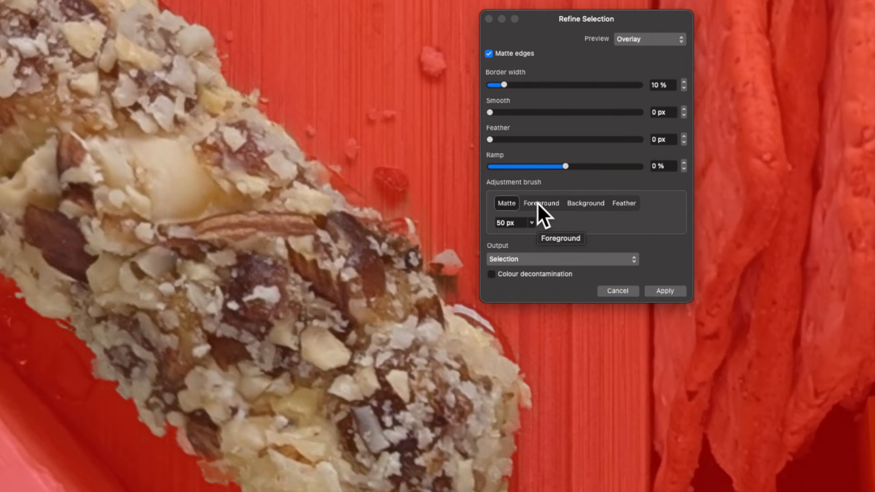
# - Paint a patch of the wooden board beside the log into the selection with the Foreground adjustment brush
pyautogui.click(448, 199)
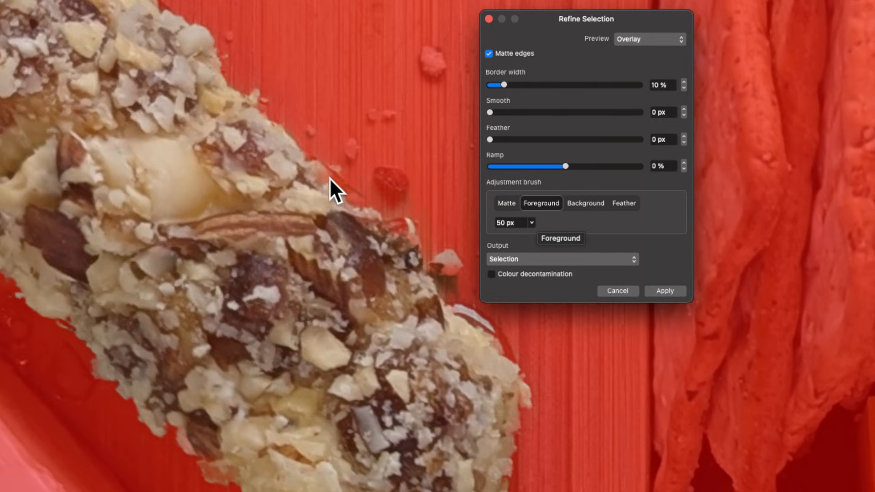
pyautogui.scroll(-5, 271, 170)
pyautogui.scroll(6, 239, 255)
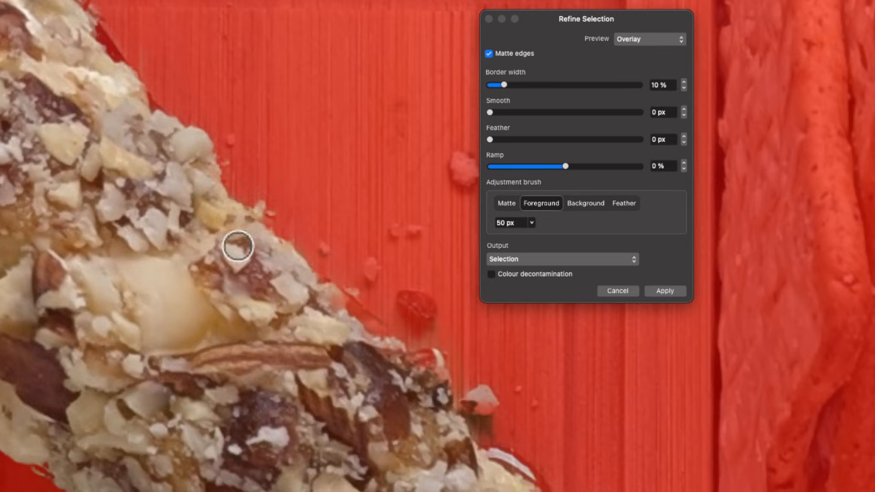
pyautogui.moveTo(238, 246)
pyautogui.mouseDown()
pyautogui.moveTo(254, 190)
pyautogui.moveTo(308, 234)
pyautogui.moveTo(306, 247)
pyautogui.moveTo(262, 209)
pyautogui.moveTo(296, 238)
pyautogui.moveTo(312, 219)
pyautogui.moveTo(332, 254)
pyautogui.mouseUp()
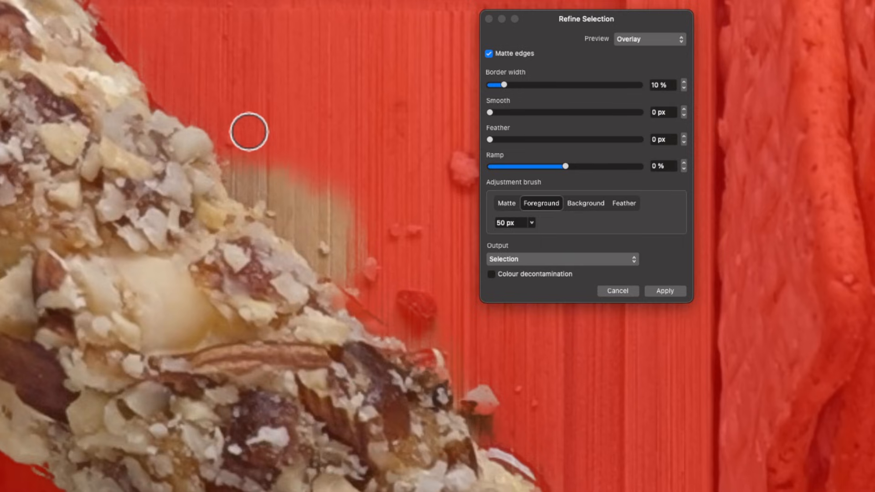
pyautogui.scroll(-2, 333, 223)
pyautogui.scroll(2, 332, 223)
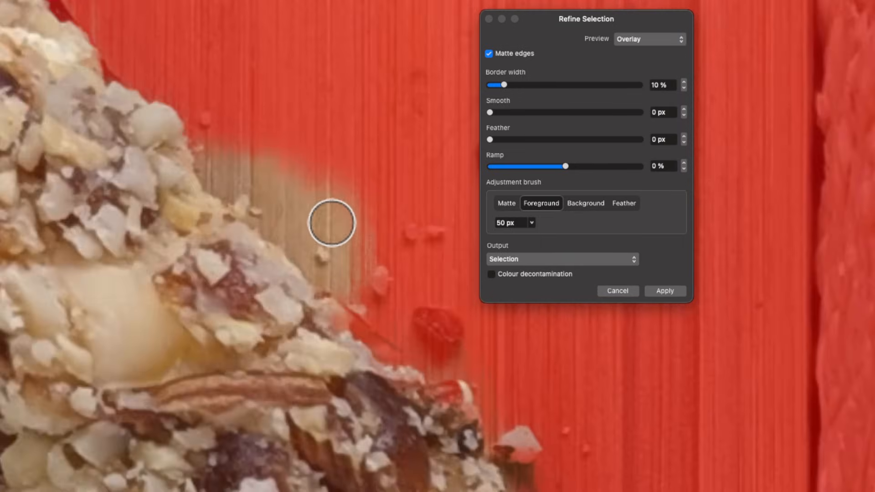
# - Paint the wooden board patch beside the log out of the selection with the Background adjustment brush
pyautogui.click(583, 203)
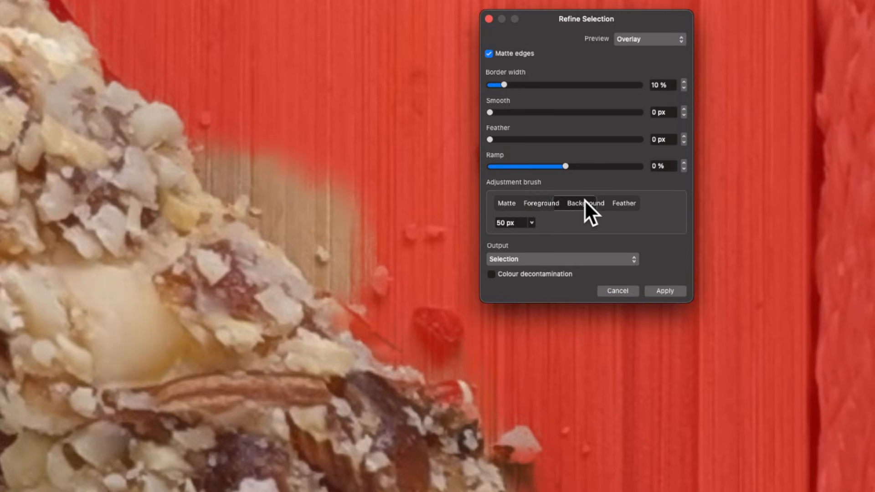
pyautogui.moveTo(266, 137)
pyautogui.mouseDown()
pyautogui.moveTo(403, 247)
pyautogui.moveTo(227, 118)
pyautogui.moveTo(253, 150)
pyautogui.moveTo(384, 252)
pyautogui.moveTo(309, 212)
pyautogui.moveTo(229, 142)
pyautogui.moveTo(256, 177)
pyautogui.moveTo(373, 268)
pyautogui.mouseUp()
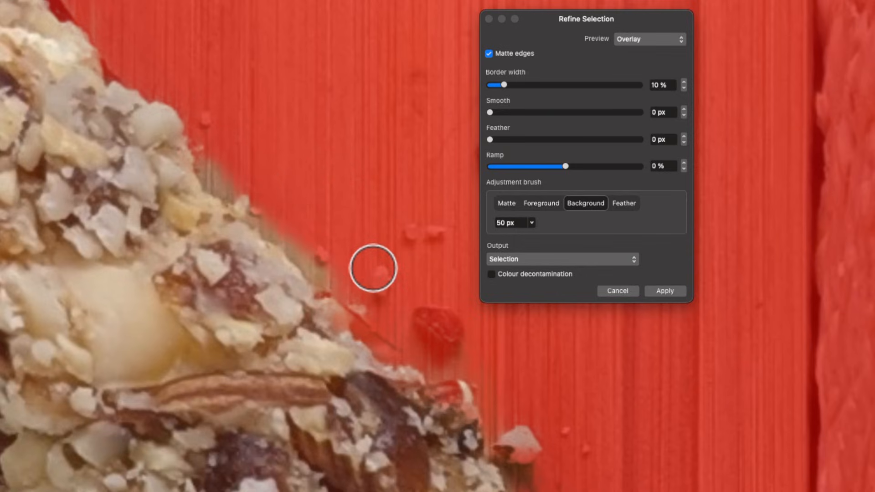
pyautogui.scroll(2, 361, 270)
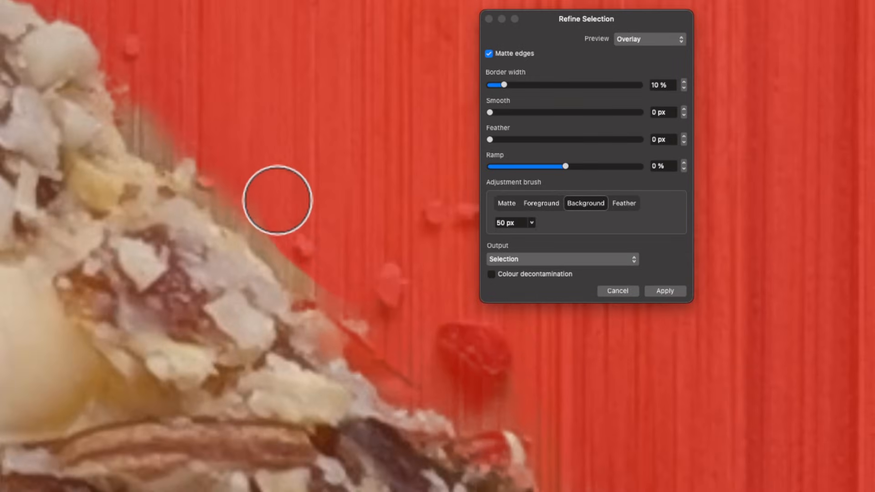
pyautogui.moveTo(278, 200)
pyautogui.mouseDown()
pyautogui.moveTo(162, 117)
pyautogui.moveTo(154, 99)
pyautogui.mouseUp()
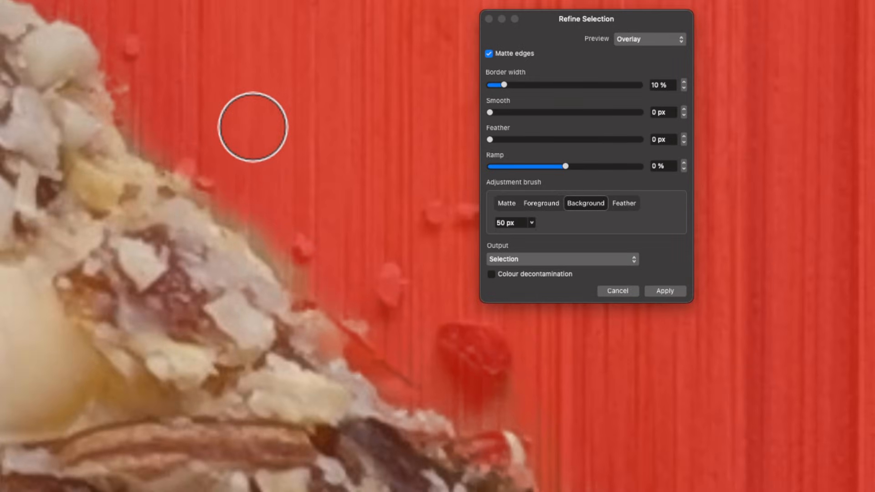
# - Recompute the log's edge where the board patch was removed by painting it with the Matte adjustment brush
pyautogui.click(502, 199)
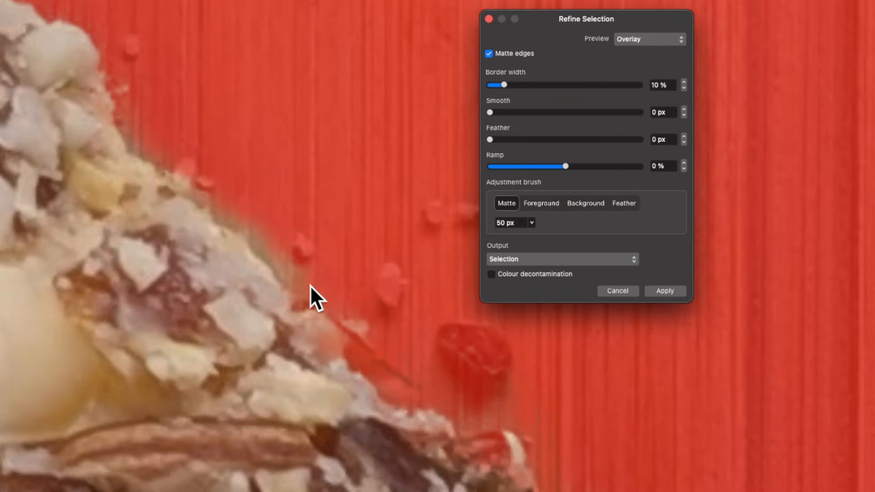
pyautogui.moveTo(310, 285)
pyautogui.mouseDown()
pyautogui.moveTo(209, 202)
pyautogui.moveTo(123, 156)
pyautogui.mouseUp()
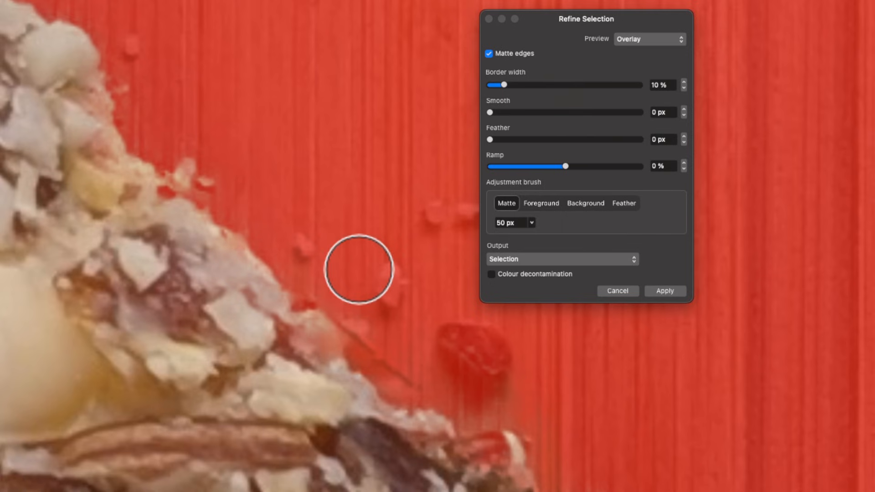
pyautogui.scroll(-5, 358, 269)
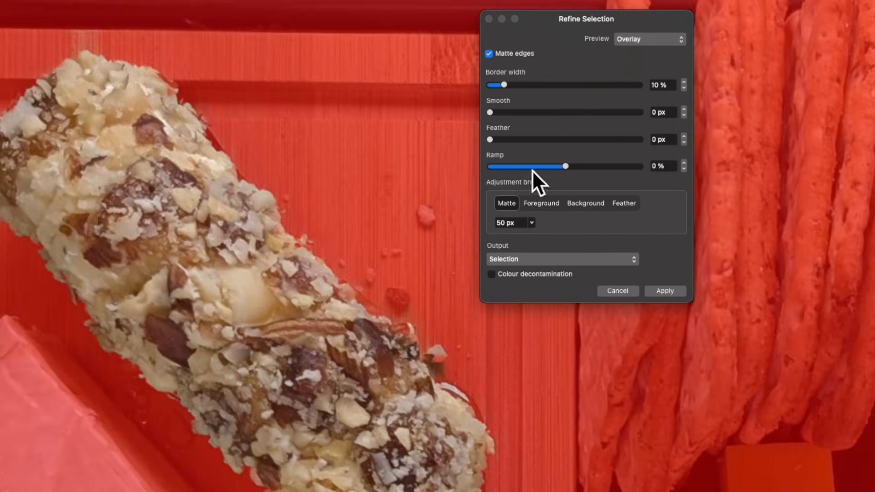
# - Set the Refine Selection preview to Black matte
pyautogui.moveTo(642, 15); pyautogui.dragTo(590, 20)
pyautogui.click(590, 40)
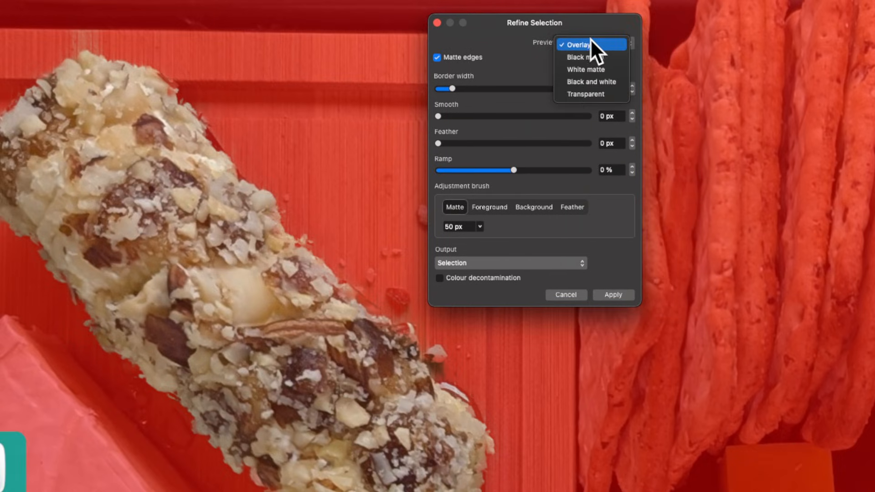
pyautogui.click(608, 53)
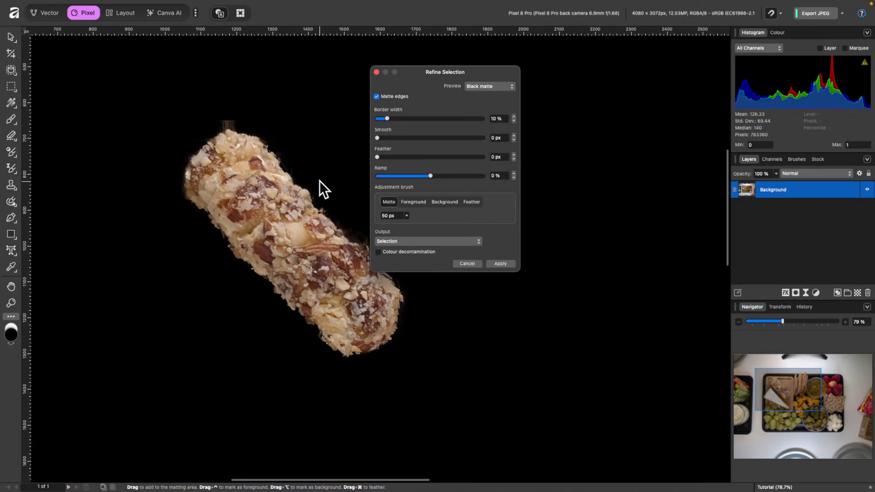
pyautogui.scroll(3, 319, 182)
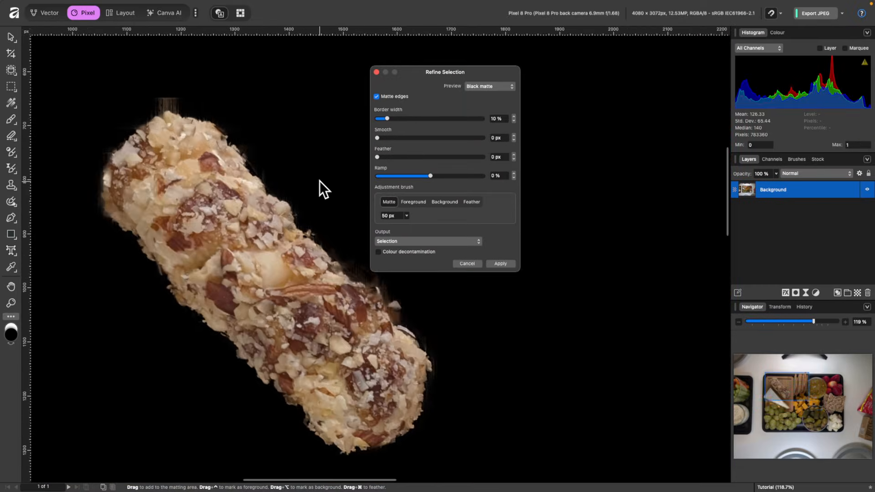
pyautogui.scroll(-5, 319, 182)
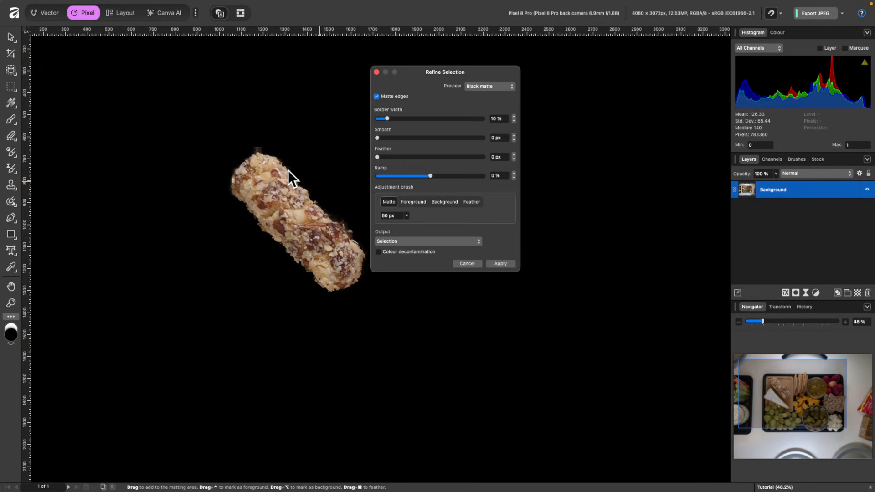
# - Remove the leftover board strip above the log's top end with the Background adjustment brush
pyautogui.scroll(5, 288, 170)
pyautogui.hscroll(-1, 288, 170)
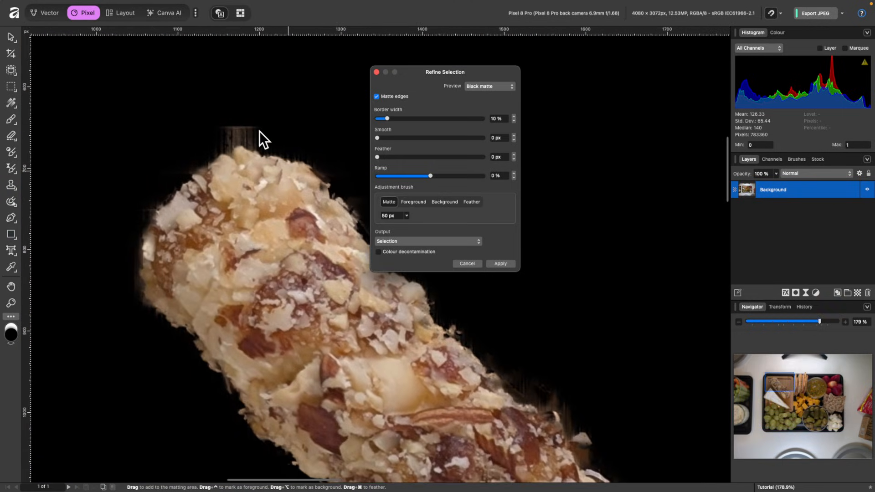
pyautogui.scroll(2, 259, 132)
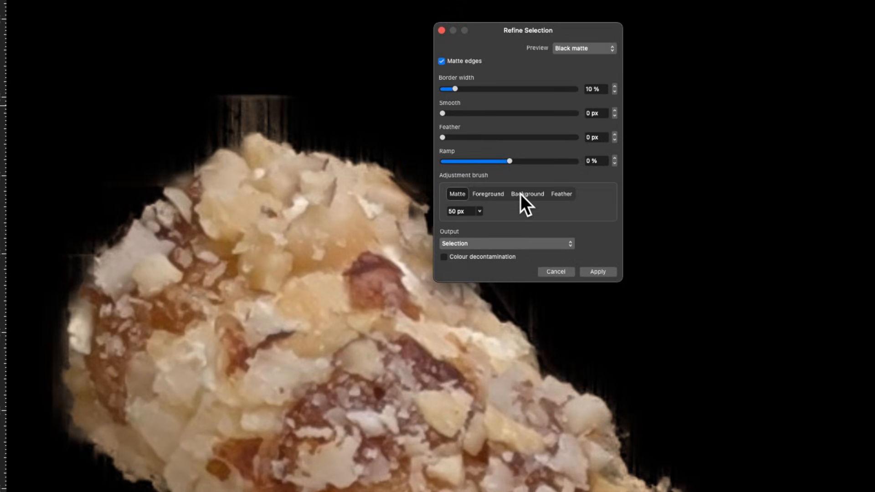
pyautogui.click(522, 194)
pyautogui.moveTo(297, 84)
pyautogui.mouseDown()
pyautogui.moveTo(250, 80)
pyautogui.moveTo(225, 83)
pyautogui.moveTo(319, 96)
pyautogui.moveTo(235, 88)
pyautogui.mouseUp()
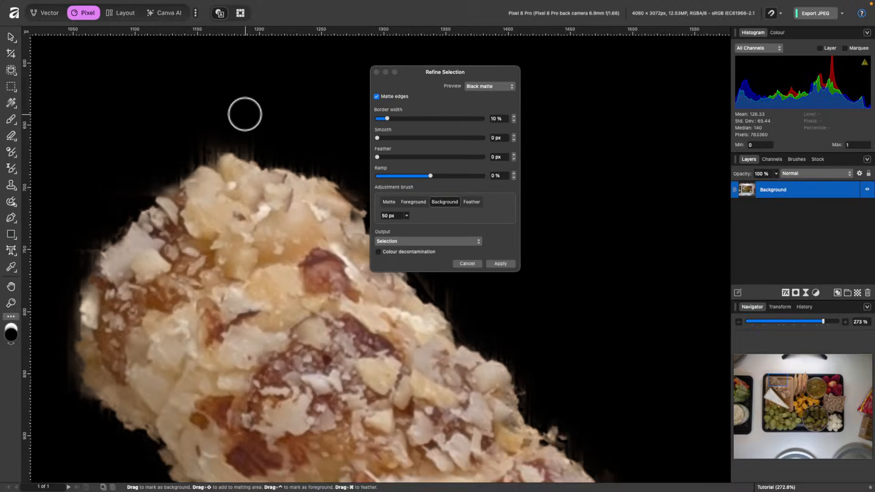
# - Set the adjustment brush size to 26 px
pyautogui.press('[')
pyautogui.press('[')
pyautogui.press('[')
pyautogui.press('[')
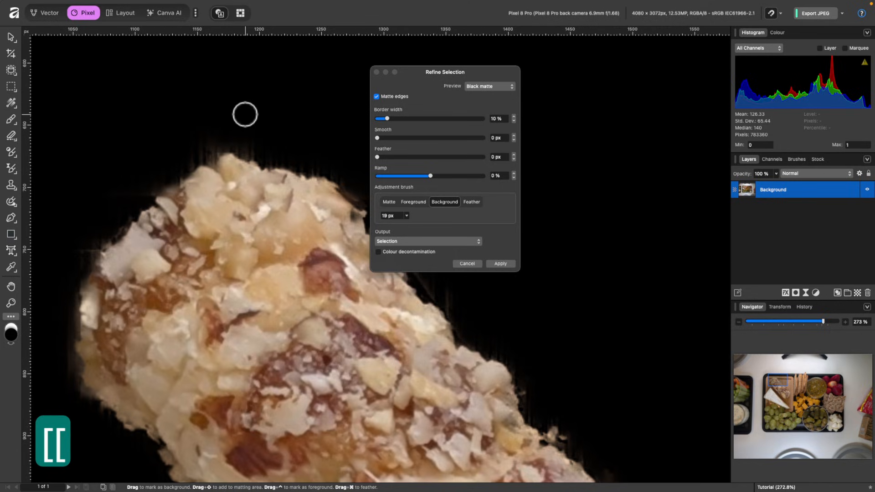
pyautogui.press(']')
pyautogui.press(']')
pyautogui.press(']')
pyautogui.press(']')
pyautogui.press(']')
pyautogui.press(']')
pyautogui.press(']')
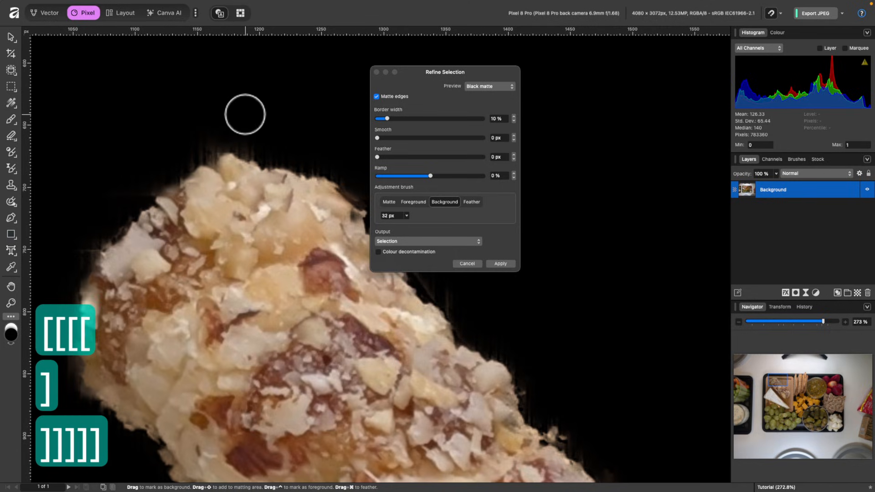
pyautogui.press('[')
pyautogui.press('[')
# - Set the Border width of the refined selection to 3 %
pyautogui.hscroll(3, 245, 114)
pyautogui.scroll(-2, 245, 114)
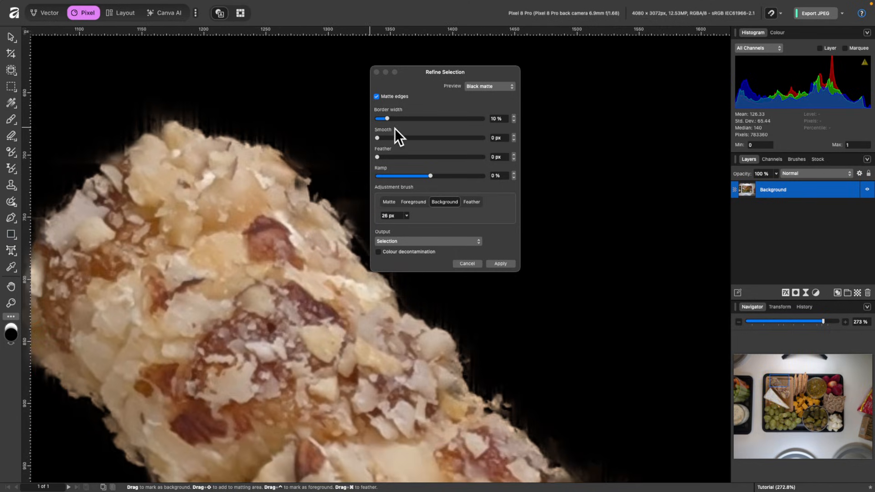
pyautogui.scroll(-3, 324, 132)
pyautogui.moveTo(387, 118); pyautogui.dragTo(395, 117)
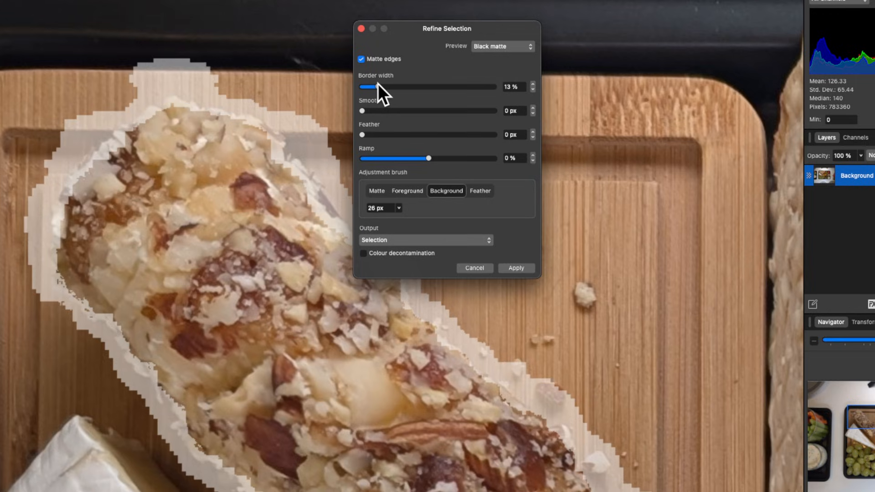
pyautogui.moveTo(384, 84); pyautogui.dragTo(365, 89)
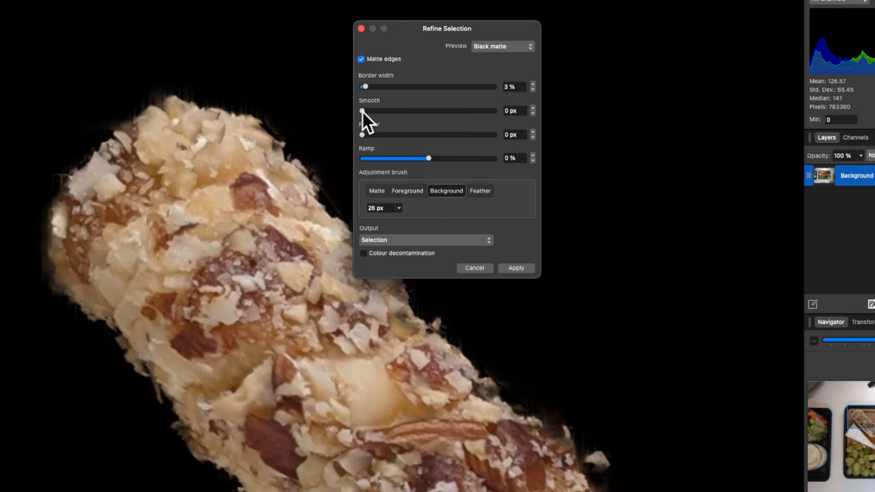
# - Try a Smooth value of 28.2 px on the log's edge and reset it to 0 px
pyautogui.moveTo(362, 111); pyautogui.dragTo(448, 111)
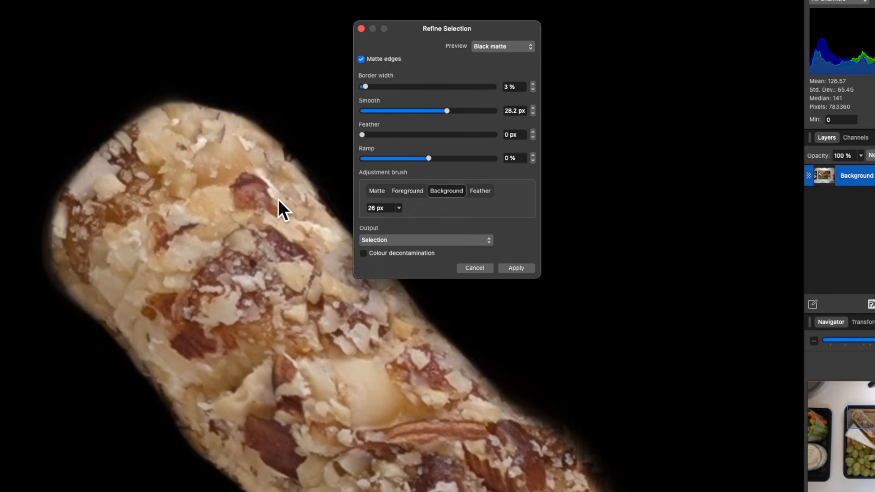
pyautogui.scroll(-3, 278, 199)
pyautogui.scroll(4, 278, 199)
pyautogui.moveTo(402, 114); pyautogui.dragTo(362, 114)
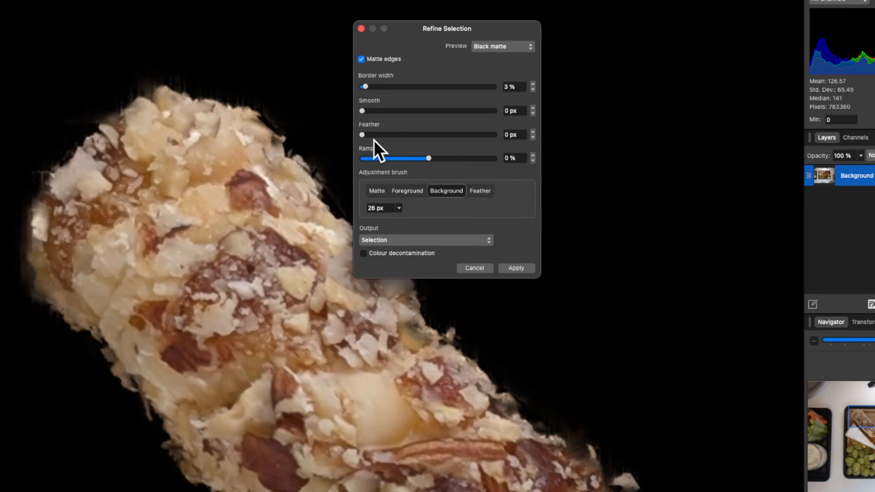
# - Reset Feather to 0 px, test the Ramp at 96 % and set it to -100 %
pyautogui.moveTo(422, 135); pyautogui.dragTo(368, 137)
pyautogui.moveTo(428, 159); pyautogui.dragTo(492, 158)
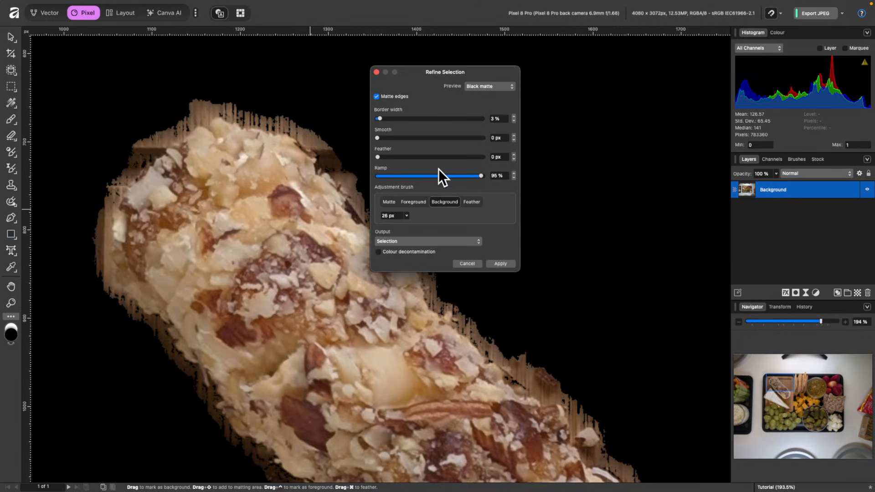
pyautogui.moveTo(439, 175); pyautogui.dragTo(372, 175)
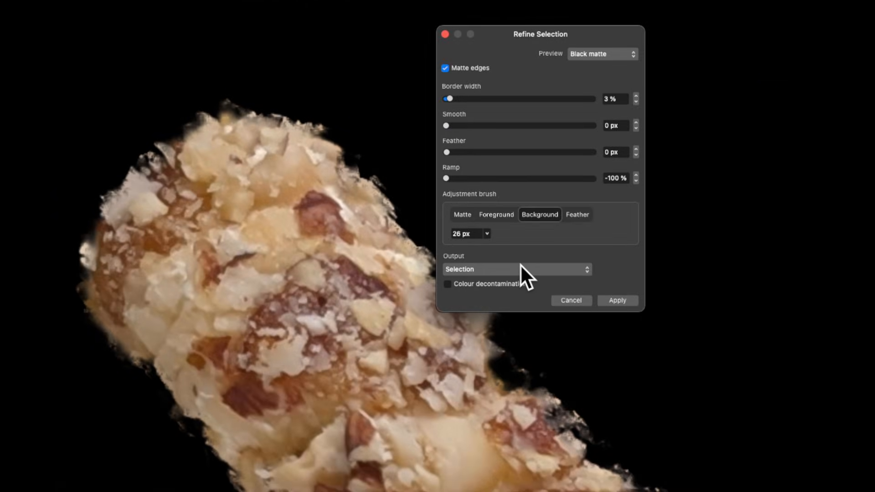
# - Check the output options, keep the output as Selection, and apply the refined selection of the cheese log
pyautogui.click(520, 269)
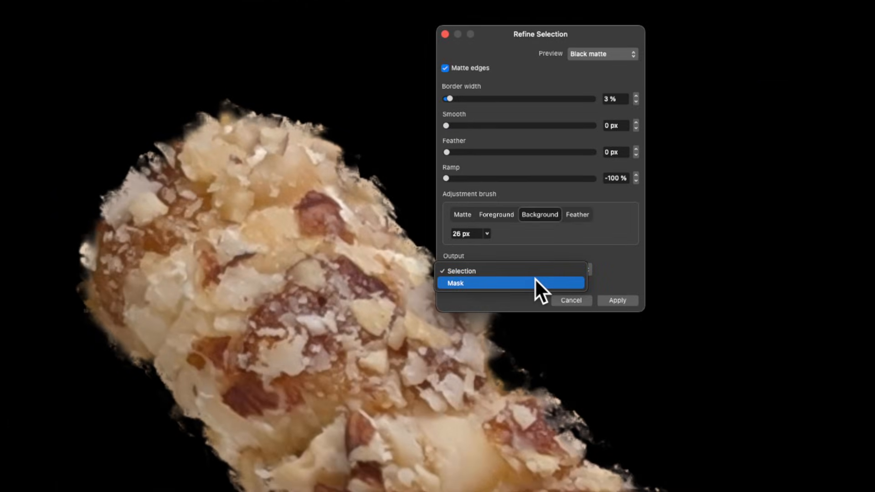
pyautogui.click(391, 233)
pyautogui.scroll(-5, 391, 233)
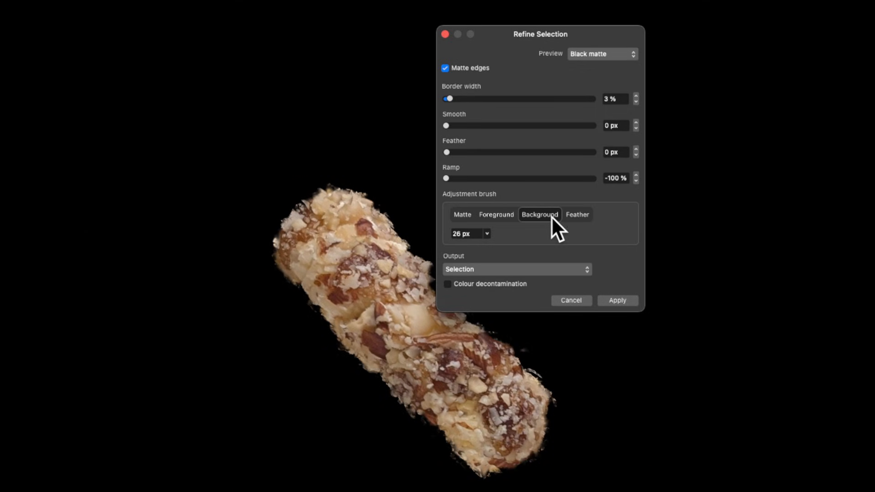
pyautogui.click(622, 299)
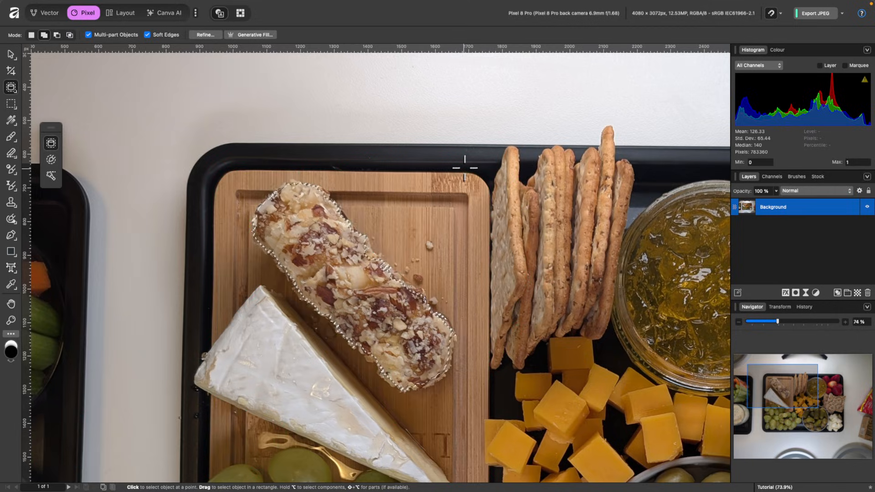
# - Copy the selected cheese log onto a new pixel layer, place the copy between the original and the crackers, and deselect
pyautogui.press('super+c')
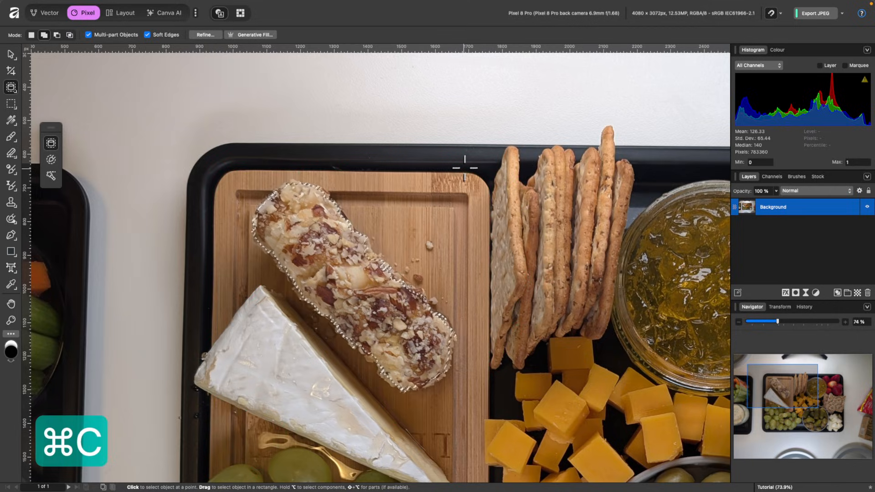
pyautogui.press('super+v')
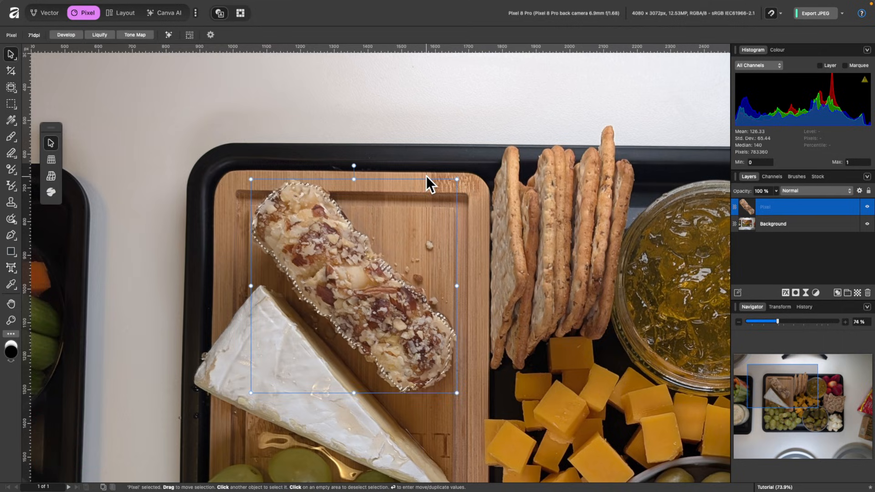
pyautogui.moveTo(356, 261); pyautogui.dragTo(487, 170)
pyautogui.scroll(-10, 487, 170)
pyautogui.hscroll(1, 488, 171)
pyautogui.scroll(1, 487, 170)
pyautogui.scroll(5, 487, 170)
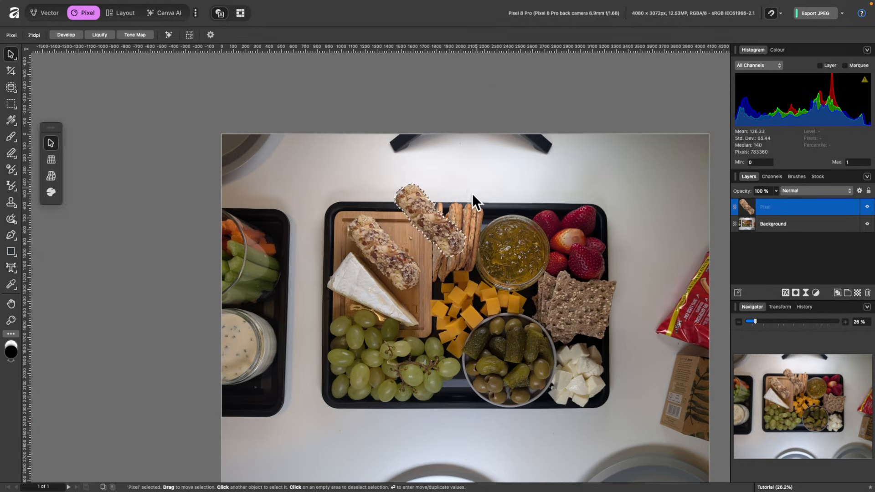
pyautogui.moveTo(443, 228); pyautogui.dragTo(423, 243)
pyautogui.press('super+d')
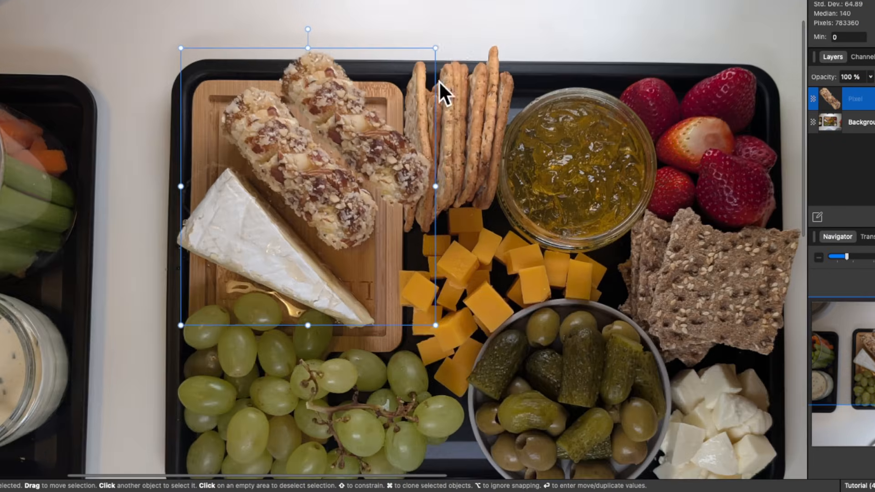
# - Scale the copied cheese log down proportionally and reposition it beside the original on the wooden board
pyautogui.moveTo(436, 48); pyautogui.dragTo(369, 120)
pyautogui.moveTo(336, 157); pyautogui.dragTo(354, 136)
pyautogui.scroll(5, 354, 135)
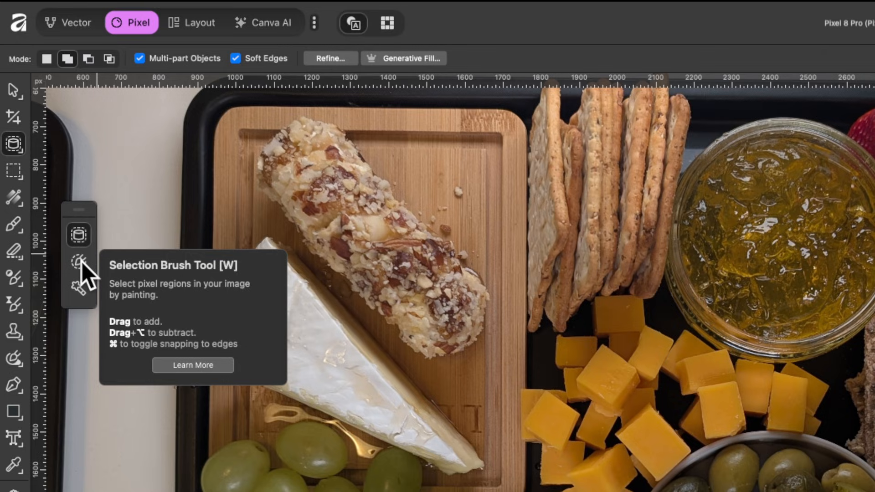
# - Activate the Selection Brush Tool and increase its width to 214.2 px
pyautogui.click(80, 261)
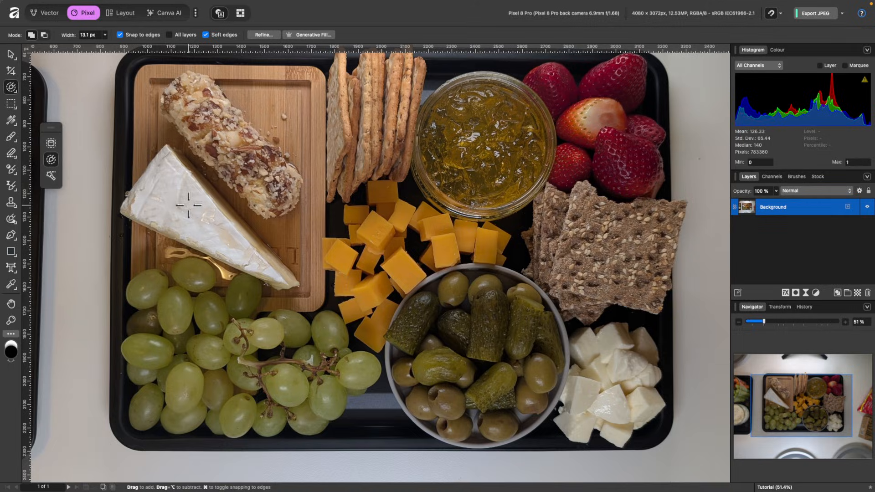
pyautogui.press(']')
pyautogui.press(']')
pyautogui.press(']')
pyautogui.press(']')
pyautogui.press(']')
pyautogui.press(']')
pyautogui.press(']')
pyautogui.press(']')
pyautogui.press(']')
pyautogui.press(']')
pyautogui.press(']')
pyautogui.press(']')
pyautogui.press(']')
pyautogui.press(']')
pyautogui.press(']')
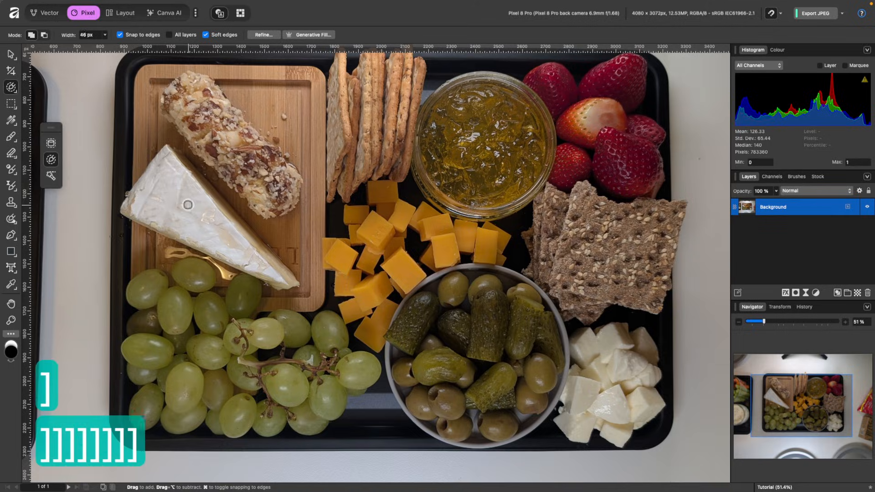
pyautogui.press(']')
pyautogui.press(']')
pyautogui.press(']')
pyautogui.press(']')
pyautogui.press(']')
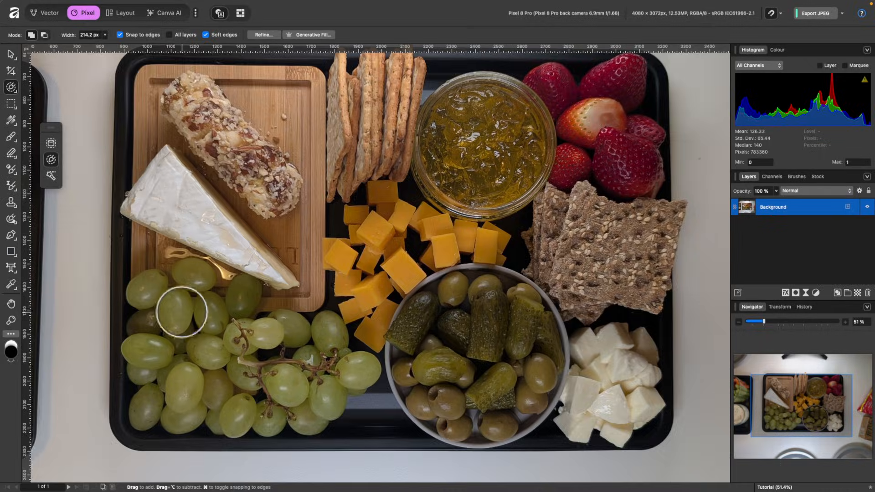
# - Try painting a selection across the upper grapes with the 214.2 px brush, then clear it
pyautogui.scroll(5, 179, 312)
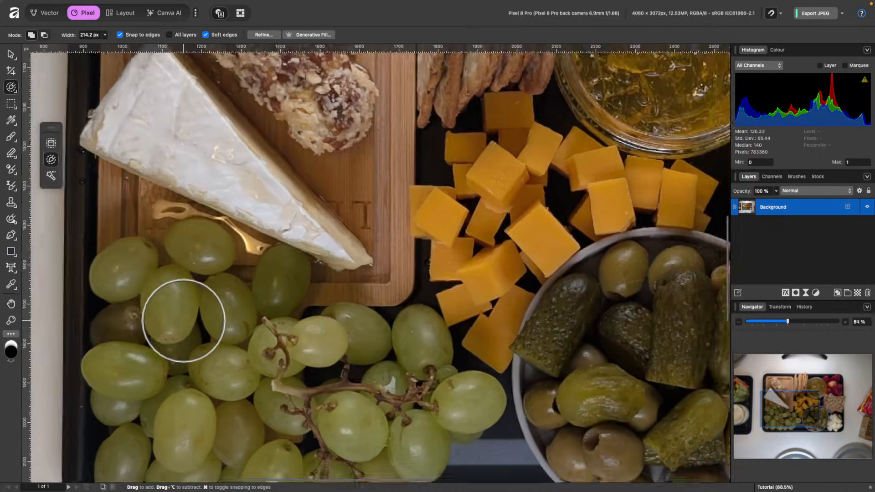
pyautogui.scroll(2, 183, 321)
pyautogui.hscroll(1, 183, 320)
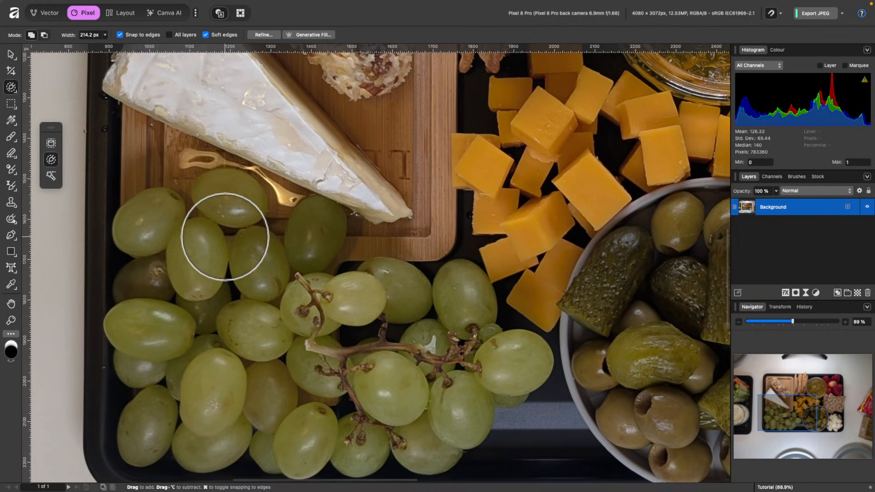
pyautogui.moveTo(256, 222)
pyautogui.mouseDown()
pyautogui.moveTo(234, 201)
pyautogui.moveTo(214, 219)
pyautogui.moveTo(221, 268)
pyautogui.moveTo(265, 277)
pyautogui.moveTo(264, 268)
pyautogui.moveTo(201, 264)
pyautogui.moveTo(296, 283)
pyautogui.moveTo(342, 254)
pyautogui.moveTo(347, 273)
pyautogui.moveTo(412, 285)
pyautogui.moveTo(381, 286)
pyautogui.mouseUp()
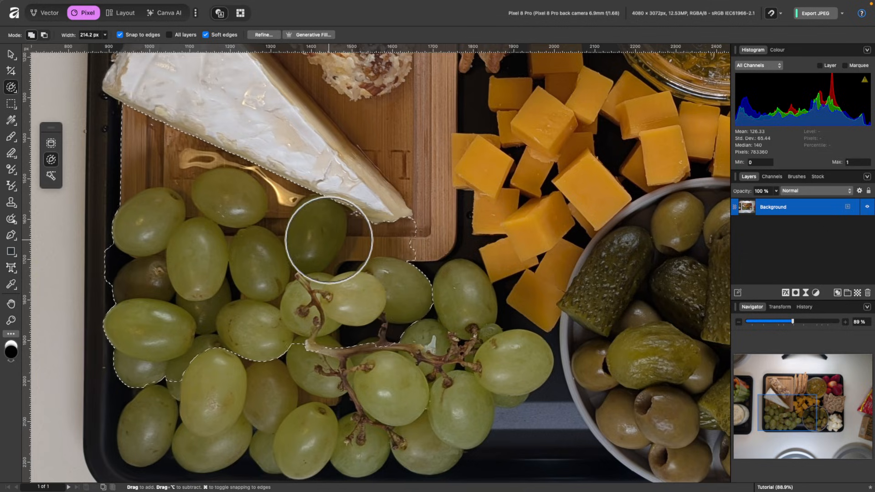
pyautogui.press('super+d')
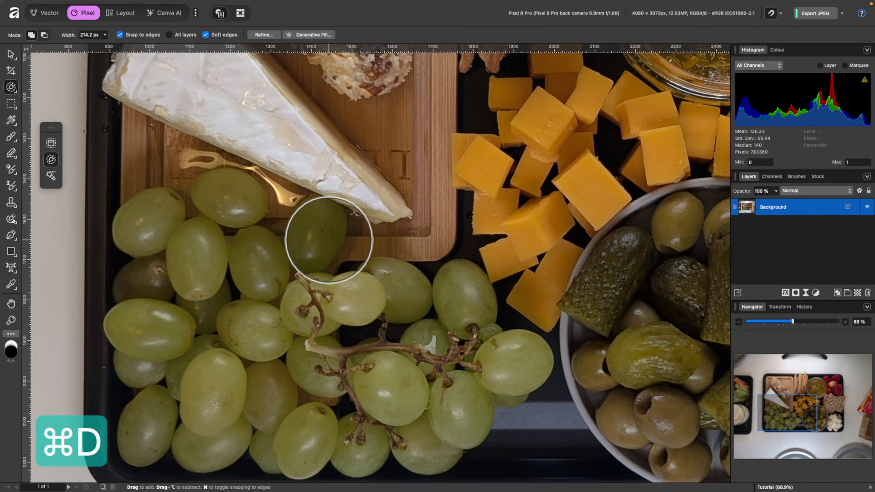
# - Reduce the selection brush width to 22 px
pyautogui.scroll(-2, 328, 240)
pyautogui.hscroll(-2, 328, 240)
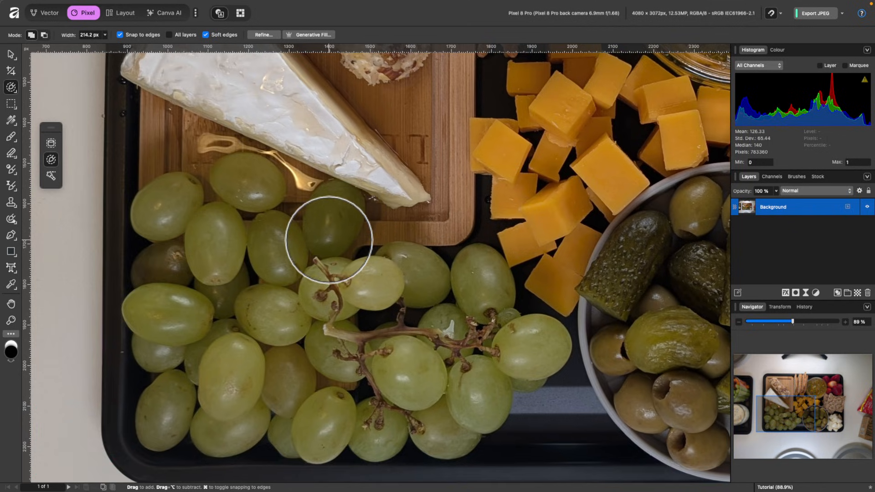
pyautogui.press('[')
pyautogui.press('[')
pyautogui.press('[')
pyautogui.press('[')
pyautogui.press('[')
pyautogui.press('[')
pyautogui.press('[')
pyautogui.press('[')
pyautogui.press('[')
pyautogui.press('[')
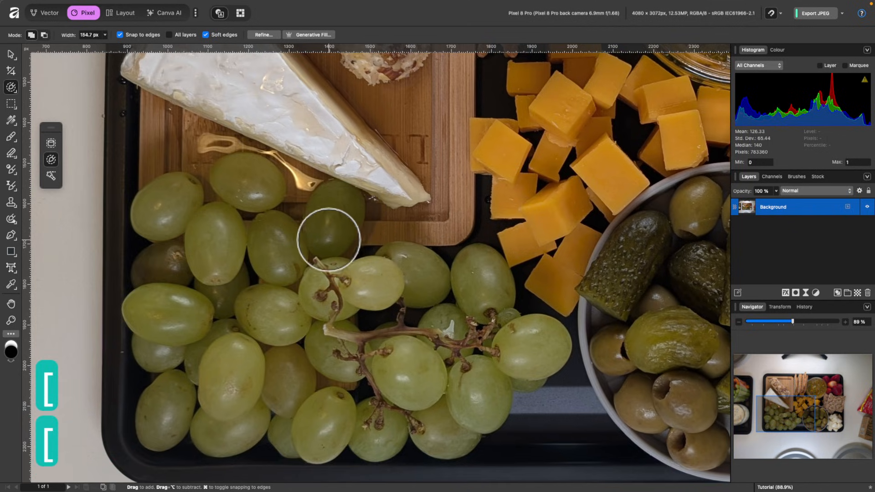
pyautogui.press('[')
pyautogui.press('[')
pyautogui.press('[')
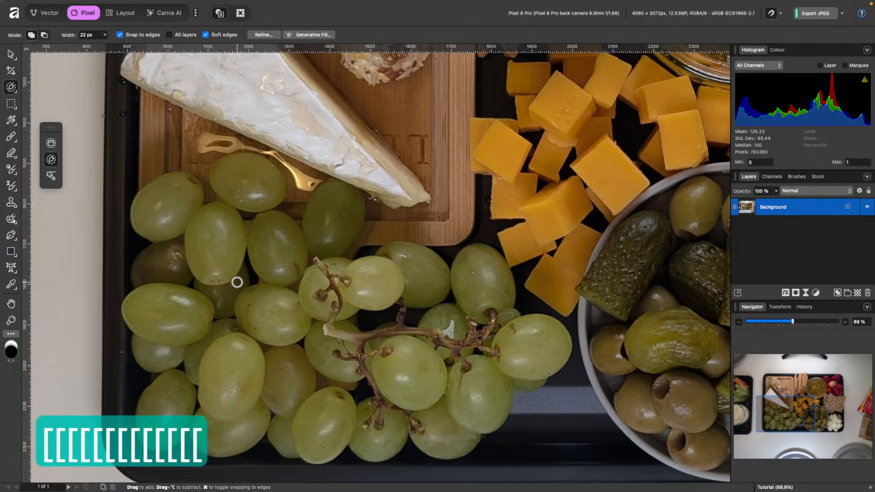
# - Paint a selection with edge snapping over the large horizontal grape at the outer edge of the bunch
pyautogui.scroll(5, 237, 278)
pyautogui.scroll(2, 237, 278)
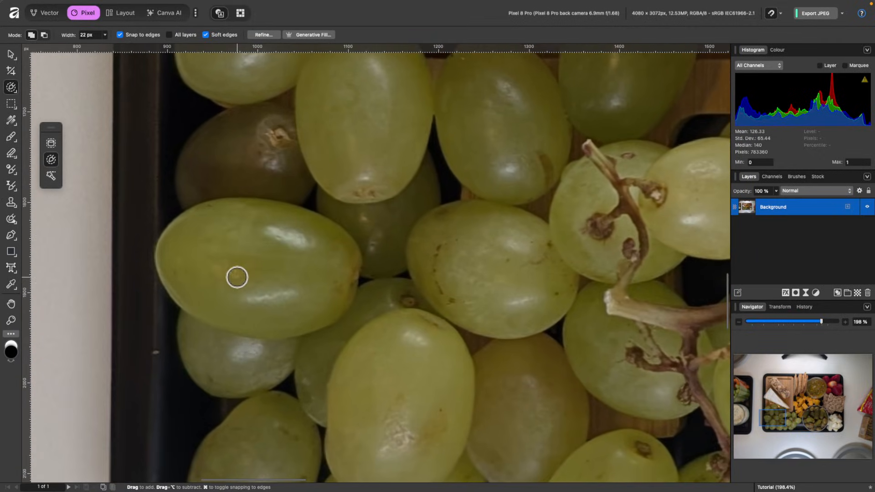
pyautogui.moveTo(307, 246)
pyautogui.mouseDown()
pyautogui.moveTo(250, 232)
pyautogui.moveTo(227, 239)
pyautogui.moveTo(224, 256)
pyautogui.moveTo(260, 231)
pyautogui.moveTo(299, 232)
pyautogui.mouseUp()
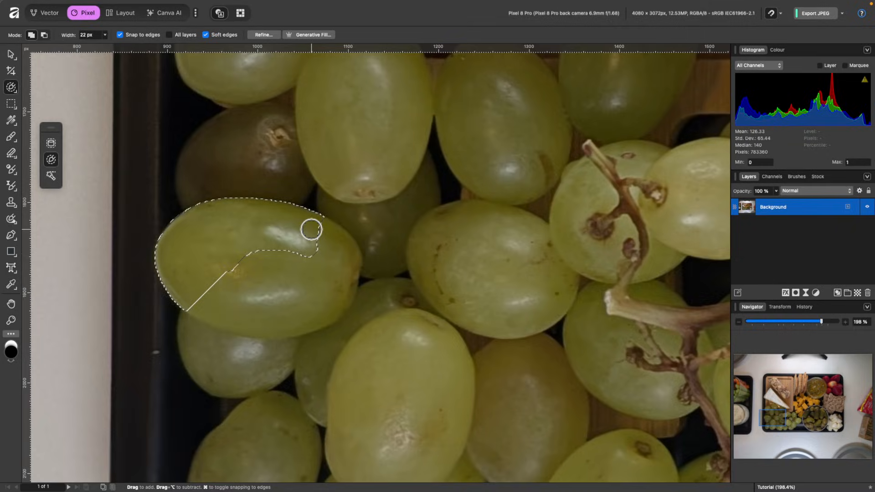
pyautogui.moveTo(311, 230)
pyautogui.mouseDown()
pyautogui.moveTo(332, 249)
pyautogui.moveTo(334, 270)
pyautogui.moveTo(309, 295)
pyautogui.moveTo(278, 300)
pyautogui.mouseUp()
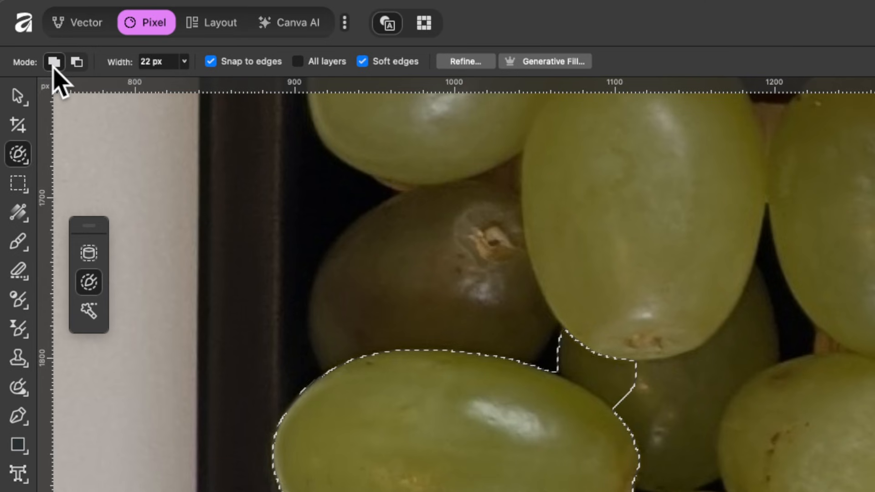
# - Subtract the spill on the grapes below and above from the horizontal grape's selection, returning the brush mode to Add
pyautogui.click(77, 62)
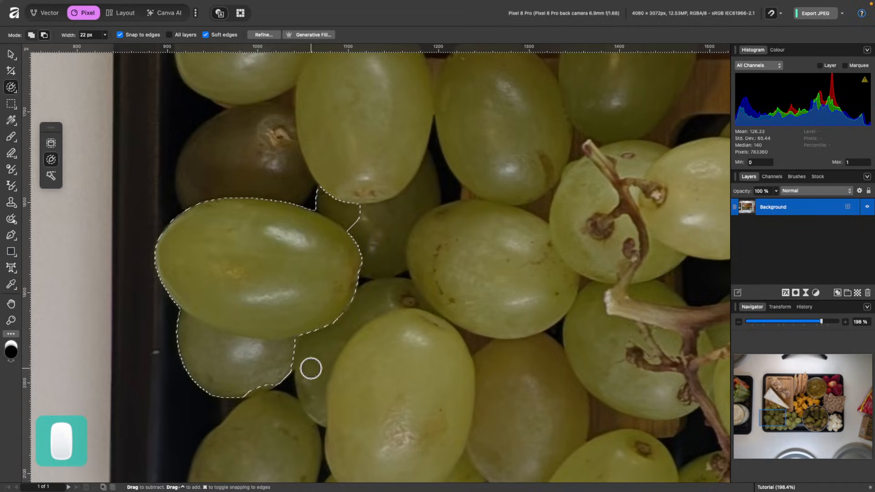
pyautogui.moveTo(311, 368); pyautogui.dragTo(248, 370)
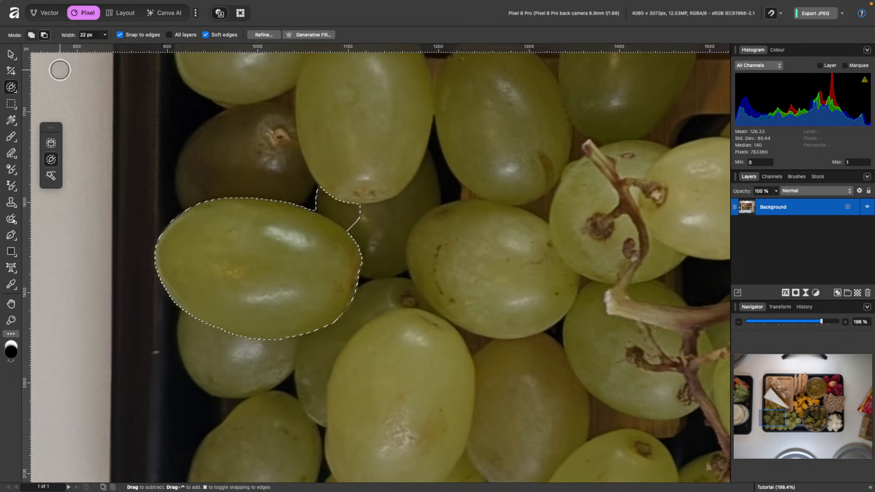
pyautogui.click(30, 35)
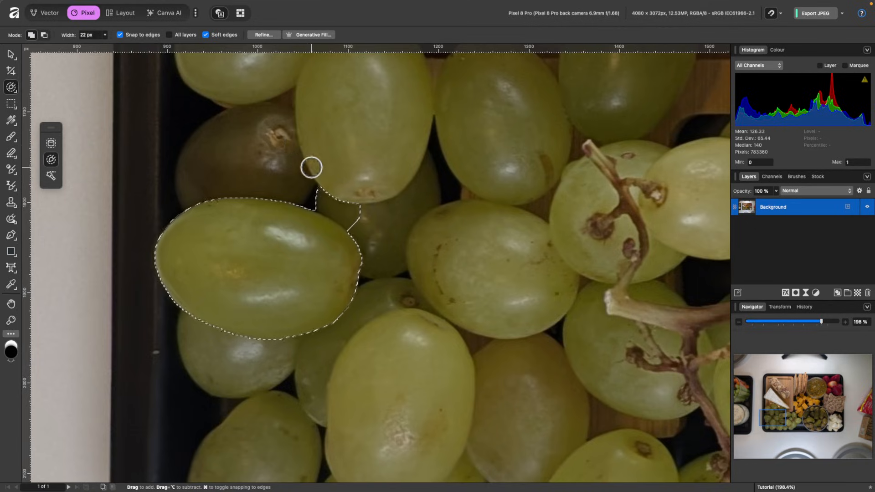
pyautogui.moveTo(328, 186); pyautogui.dragTo(362, 208)
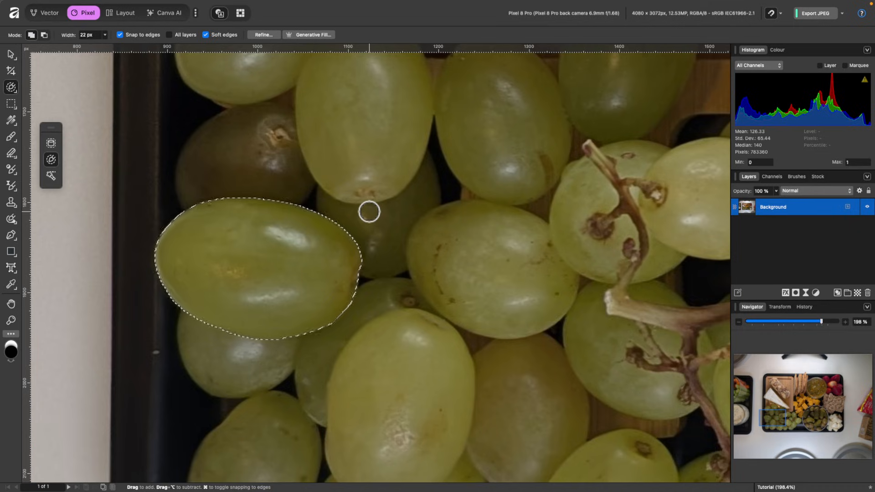
# - Duplicate the selected grape onto its own layer
pyautogui.scroll(-5, 369, 211)
pyautogui.scroll(2, 369, 211)
pyautogui.hscroll(1, 369, 211)
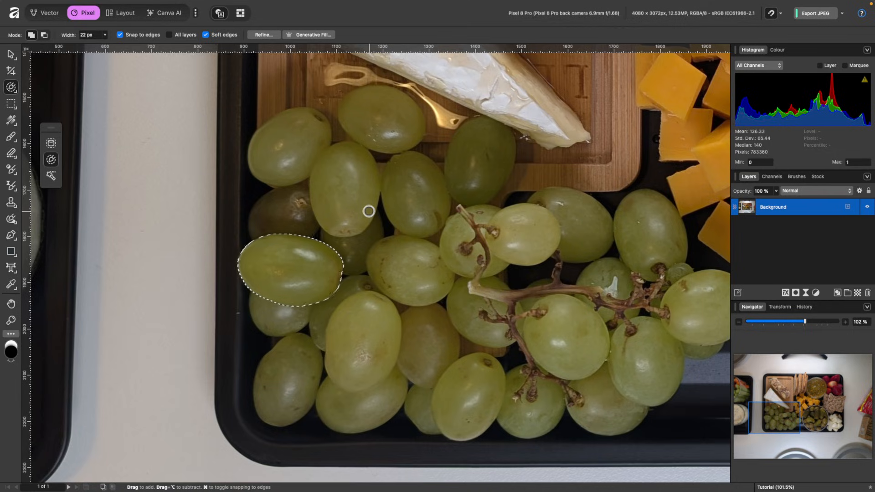
pyautogui.press('super+j')
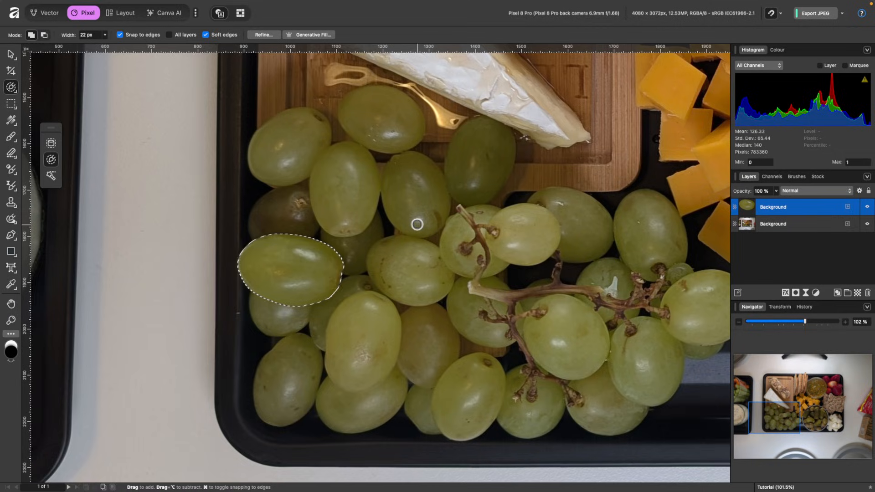
# - Move the duplicated grape among the upper grapes beside the stem, just below the cheese wedge, and deselect
pyautogui.press('v')
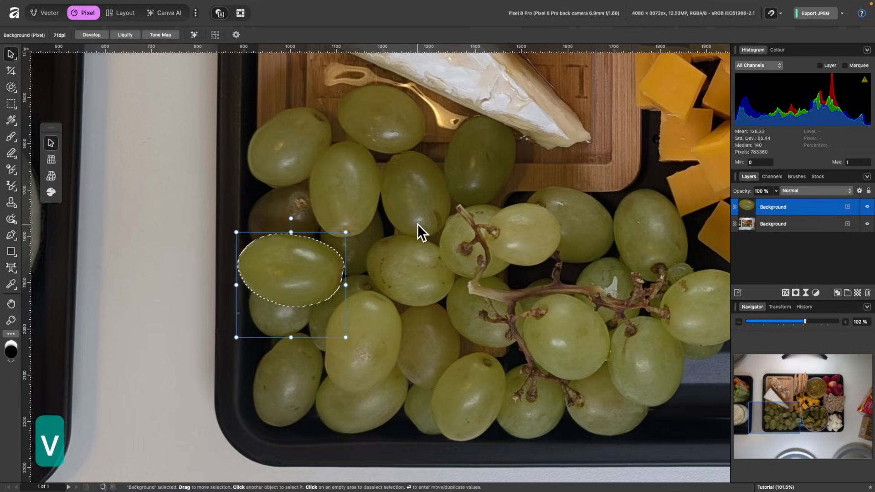
pyautogui.moveTo(301, 269); pyautogui.dragTo(577, 176)
pyautogui.hscroll(3, 575, 170)
pyautogui.scroll(2, 574, 171)
pyautogui.moveTo(499, 232); pyautogui.dragTo(343, 269)
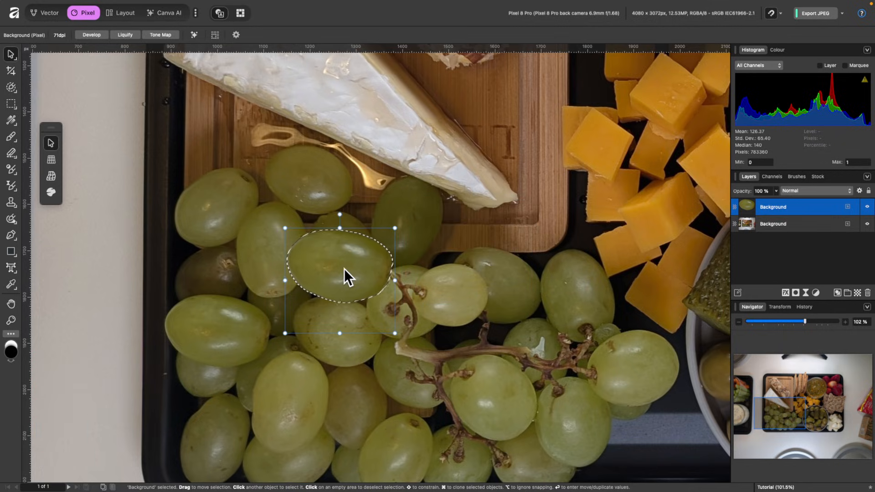
pyautogui.press('super+d')
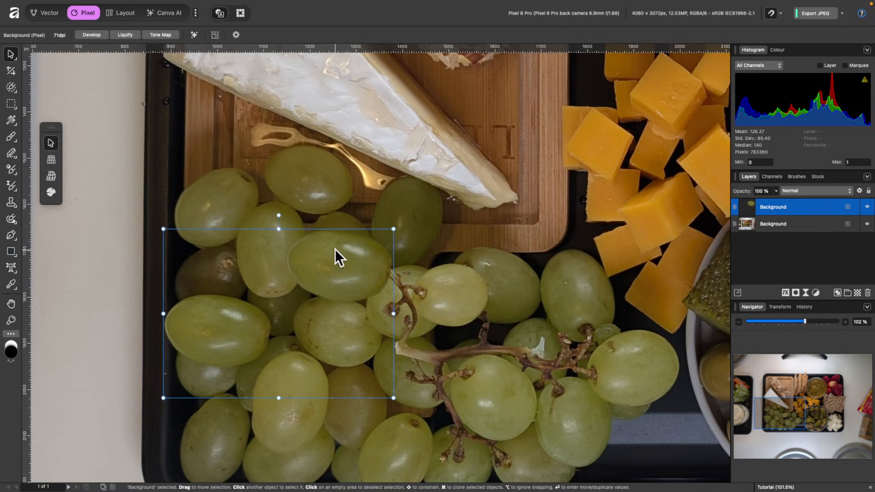
pyautogui.click(405, 261)
pyautogui.click(352, 267)
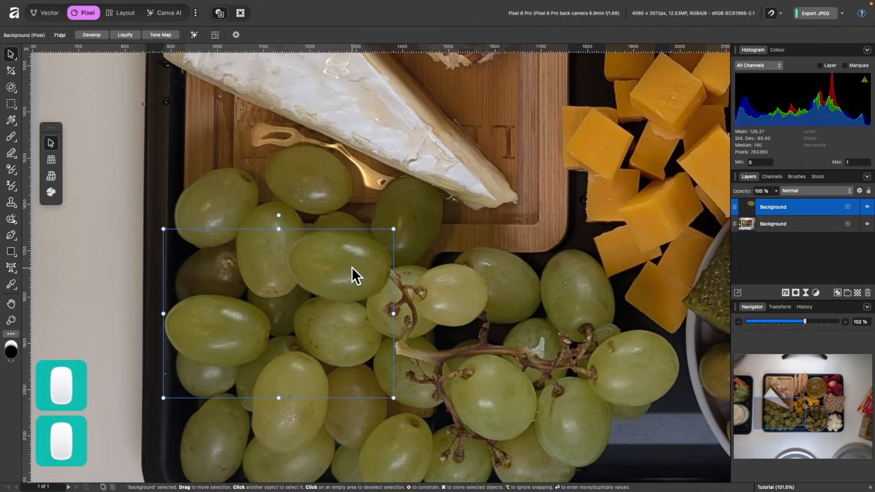
pyautogui.click(403, 270)
pyautogui.scroll(-6, 403, 269)
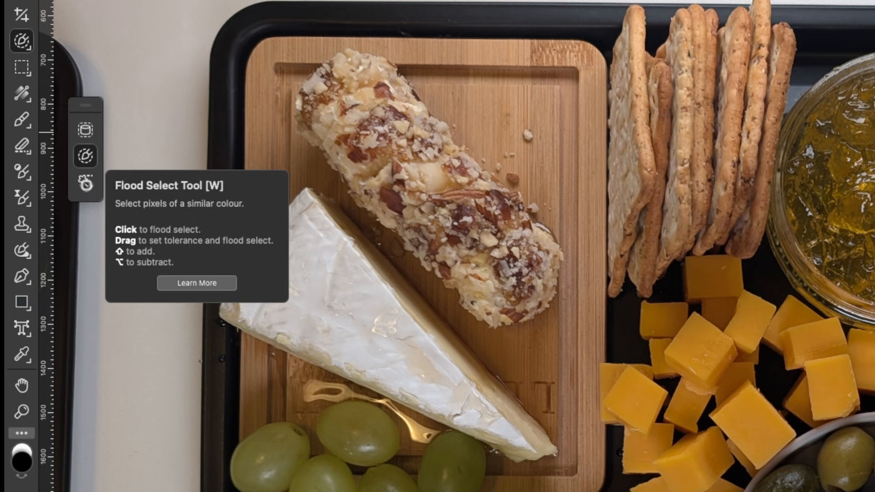
# - Activate the Flood Select Tool and examine the colour-based selection edges around the olives and white cheese cubes
pyautogui.click(85, 183)
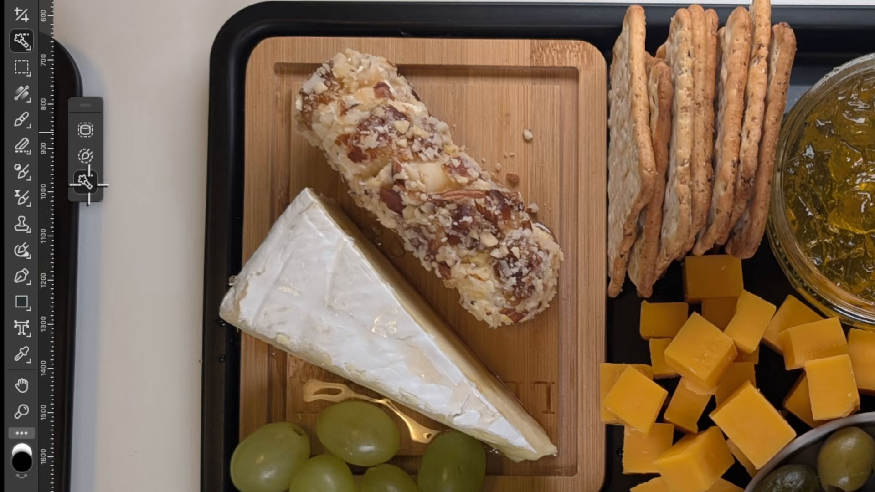
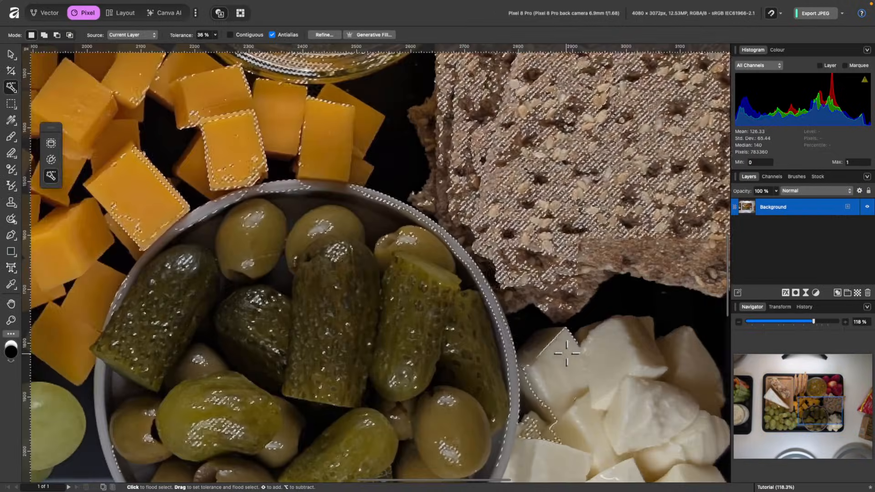
pyautogui.scroll(3, 450, 403)
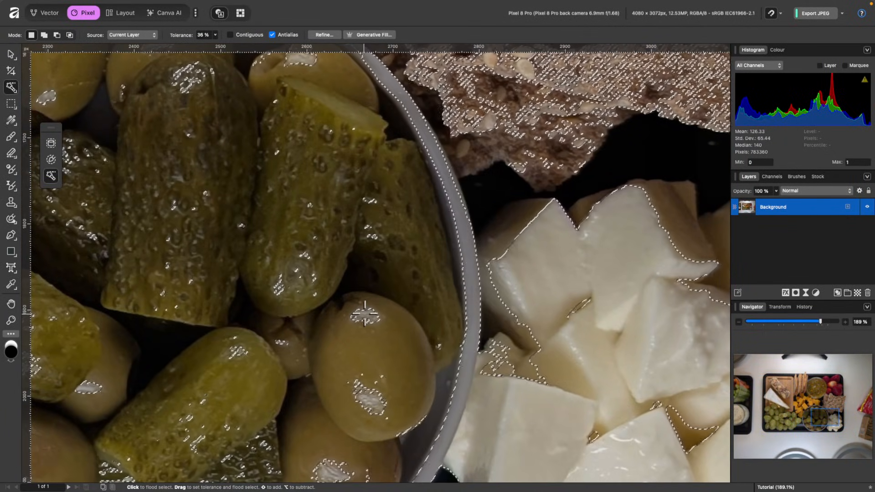
# - Clear the selection, flood-select similar tones across the tray photo at 36 % tolerance with Contiguous off, and deselect
pyautogui.scroll(-1, 370, 317)
pyautogui.scroll(5, 367, 305)
pyautogui.hscroll(-10, 367, 308)
pyautogui.scroll(-8, 367, 310)
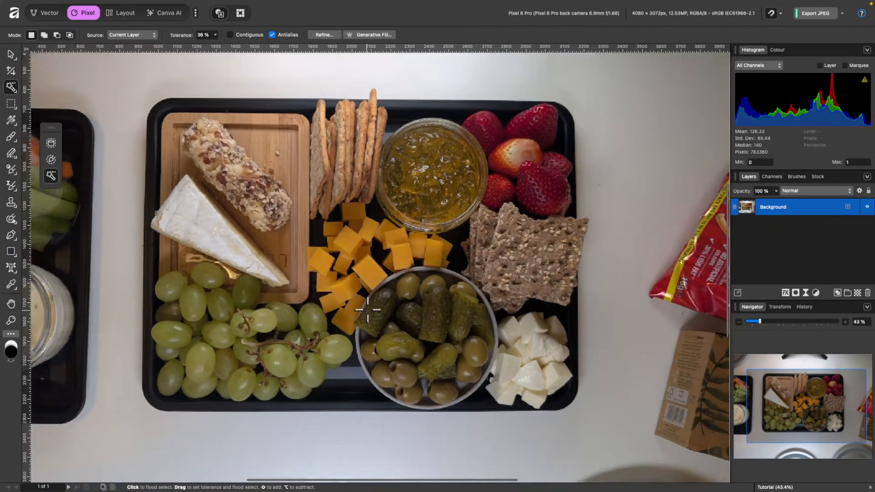
pyautogui.click(368, 309)
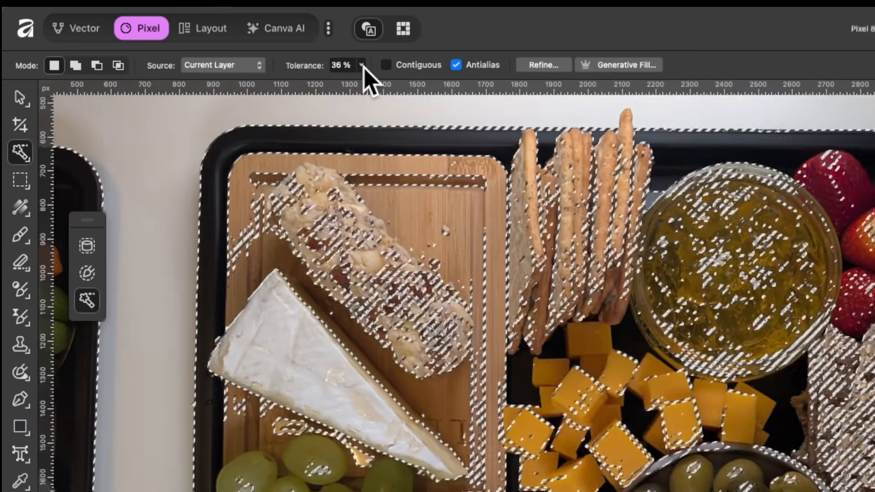
pyautogui.hotkey('ctrl', 'd')
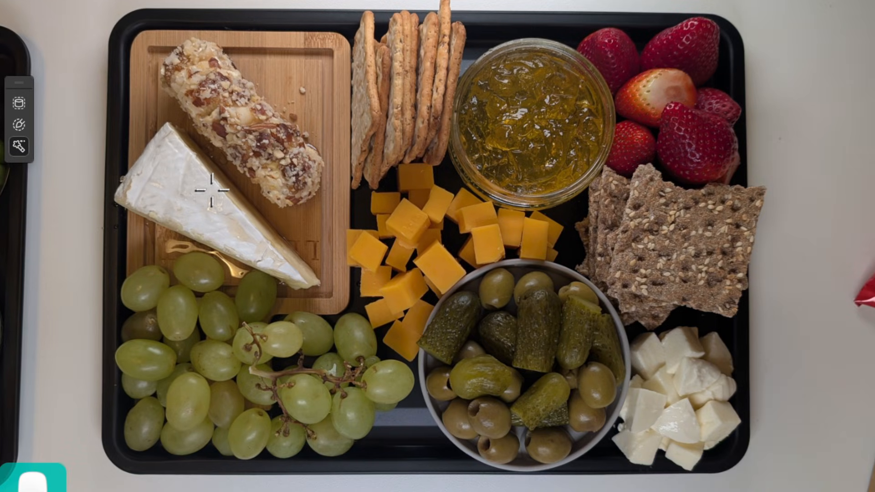
# - Flood-select the white cheese cubes at 15 % tolerance, then turn on Contiguous and deselect
pyautogui.click(605, 328)
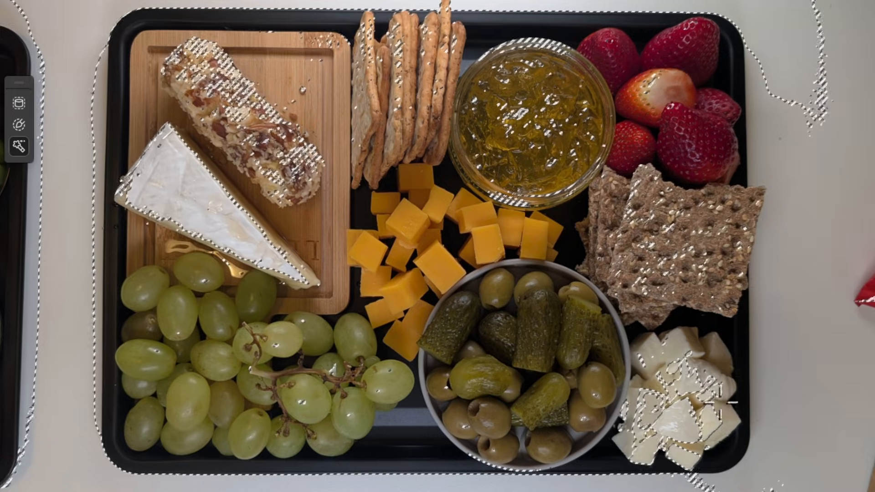
pyautogui.scroll(3, 744, 469)
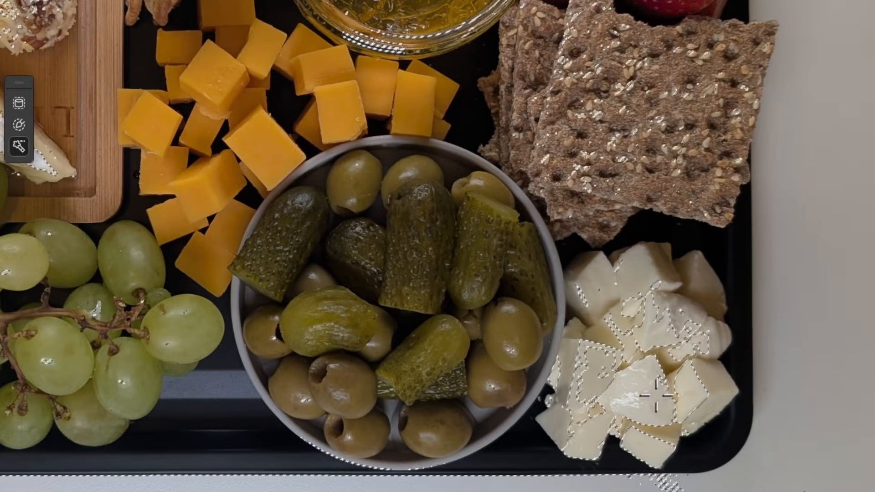
pyautogui.scroll(-3, 665, 323)
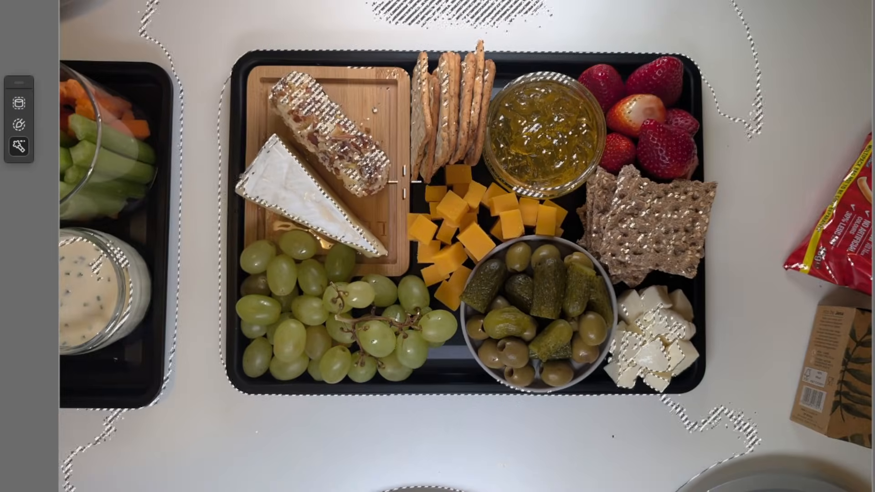
pyautogui.scroll(4, 352, 182)
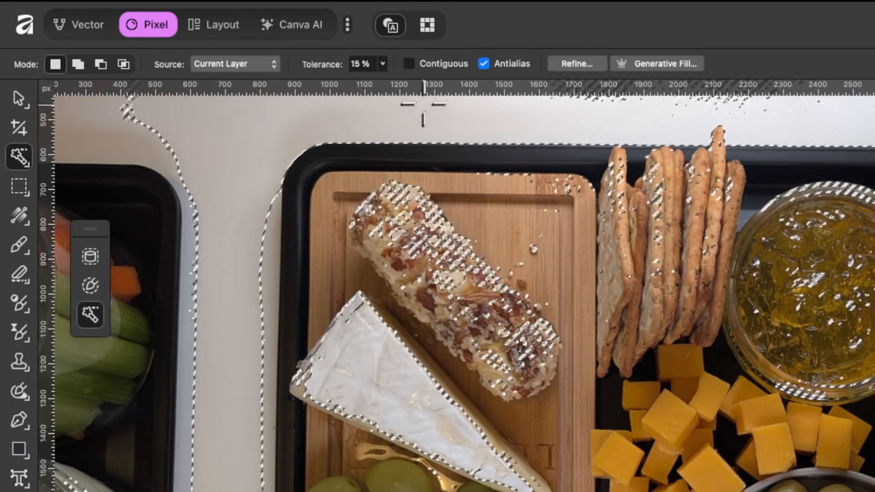
pyautogui.click(408, 65)
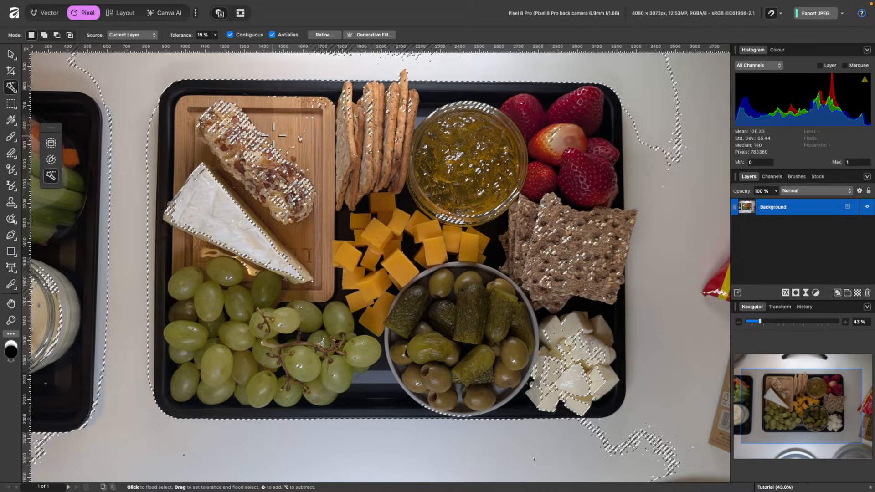
pyautogui.press('super+d')
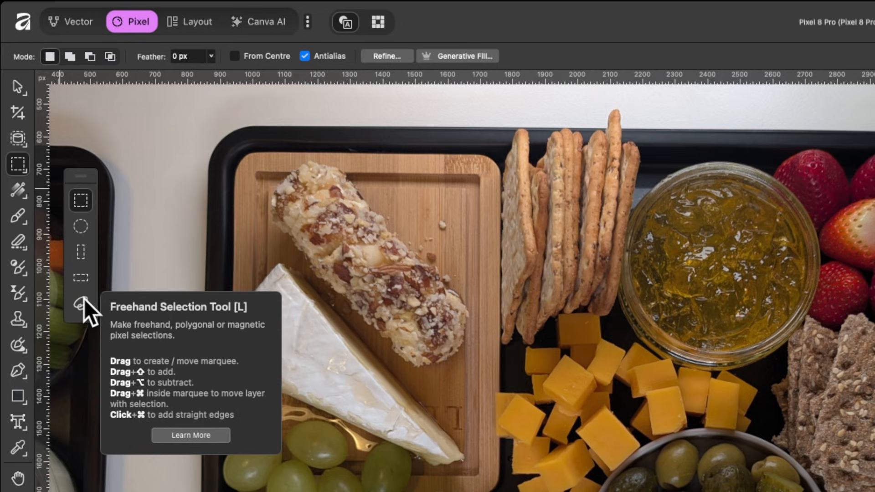
# - Draw a circular elliptical marquee with From Centre on the round jelly jar and position it to match the jar's rim
pyautogui.click(82, 225)
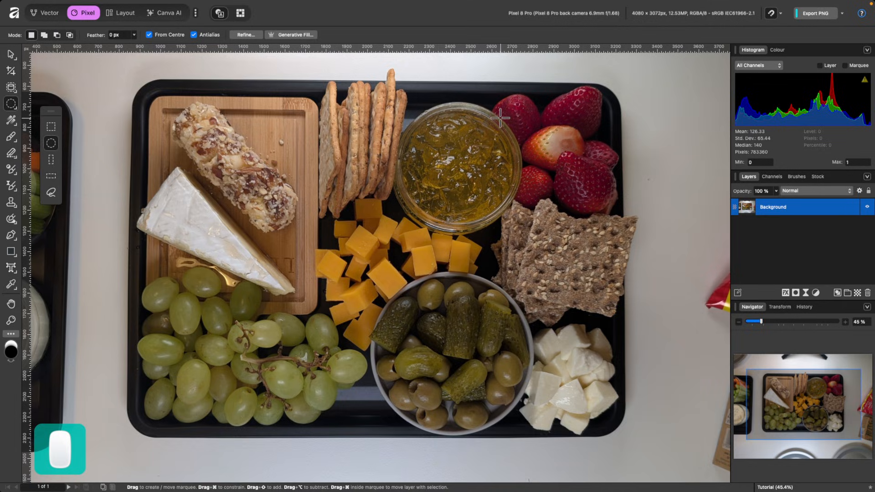
pyautogui.scroll(5, 500, 117)
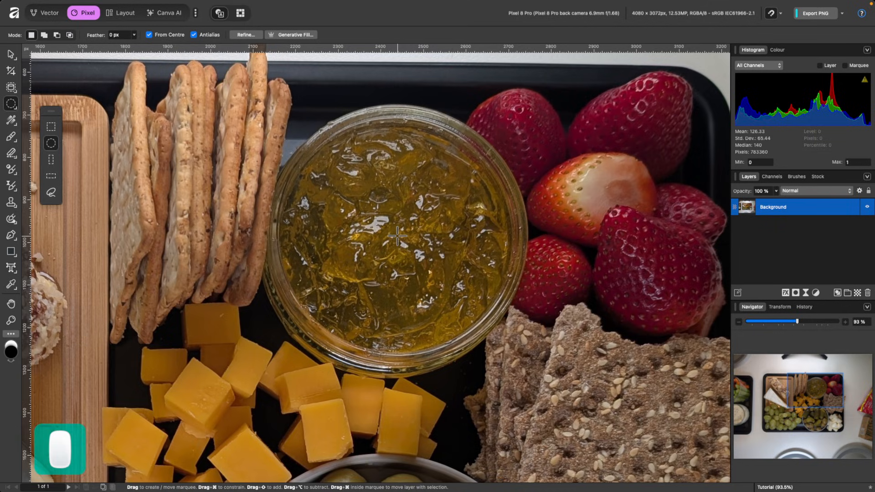
pyautogui.moveTo(506, 272); pyautogui.dragTo(469, 288)
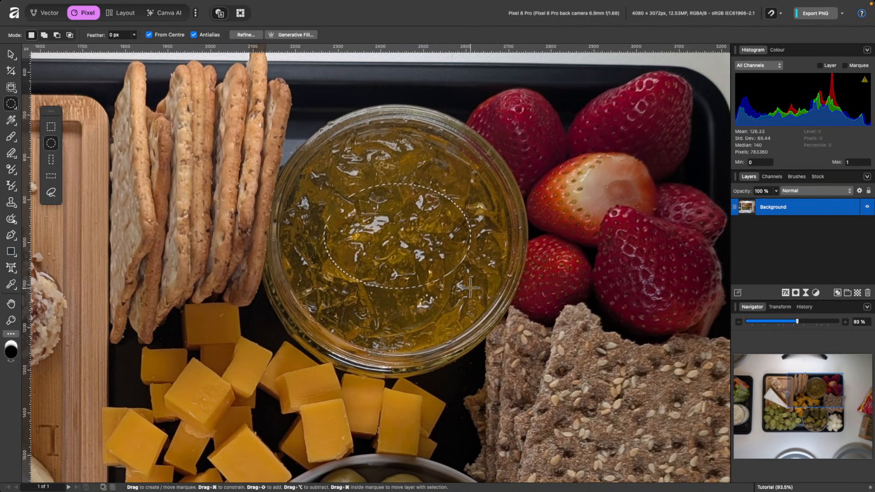
pyautogui.moveTo(470, 288); pyautogui.dragTo(521, 348)
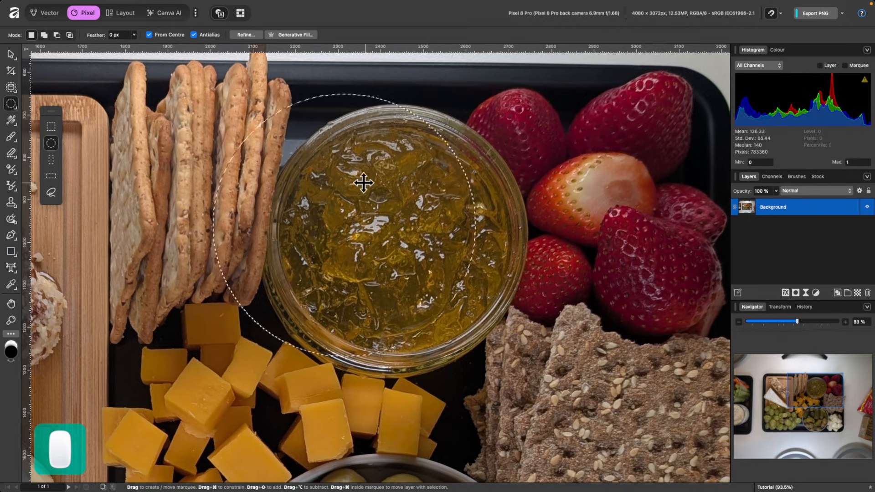
pyautogui.moveTo(363, 183); pyautogui.dragTo(320, 229)
pyautogui.moveTo(421, 191); pyautogui.dragTo(425, 195)
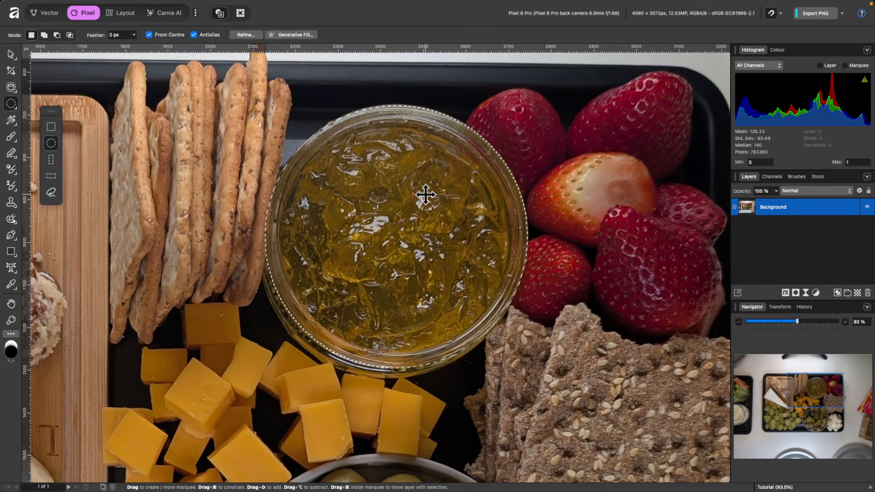
# - Try placing a shrunken duplicate of the selected jar over the upper strawberries, and undo back to the original selection
pyautogui.press('super+j')
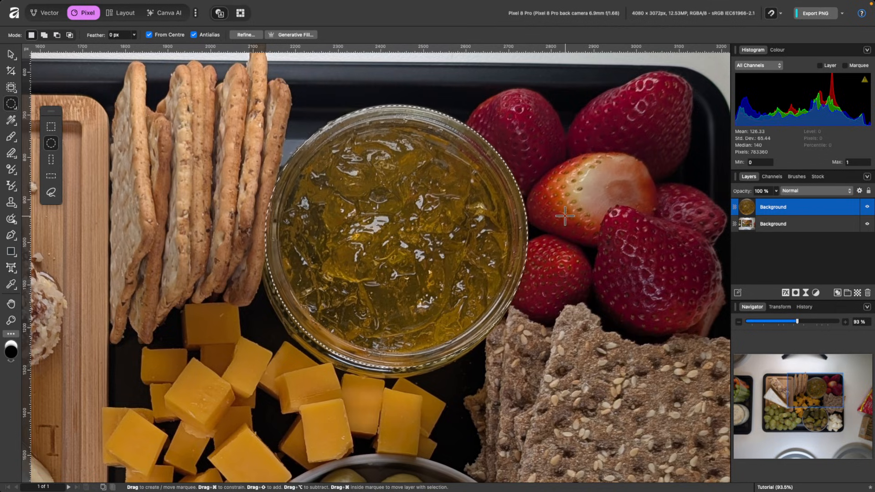
pyautogui.press('v')
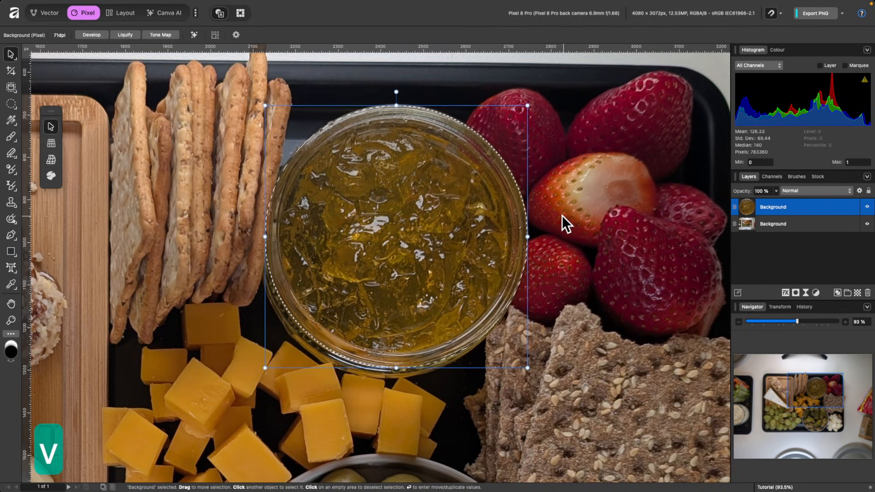
pyautogui.moveTo(459, 219); pyautogui.dragTo(627, 202)
pyautogui.moveTo(693, 350); pyautogui.dragTo(497, 212)
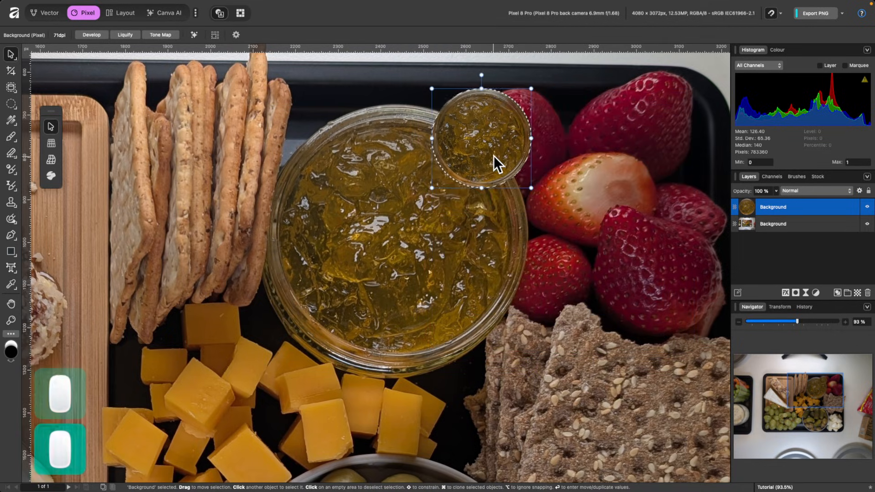
pyautogui.moveTo(493, 156); pyautogui.dragTo(643, 149)
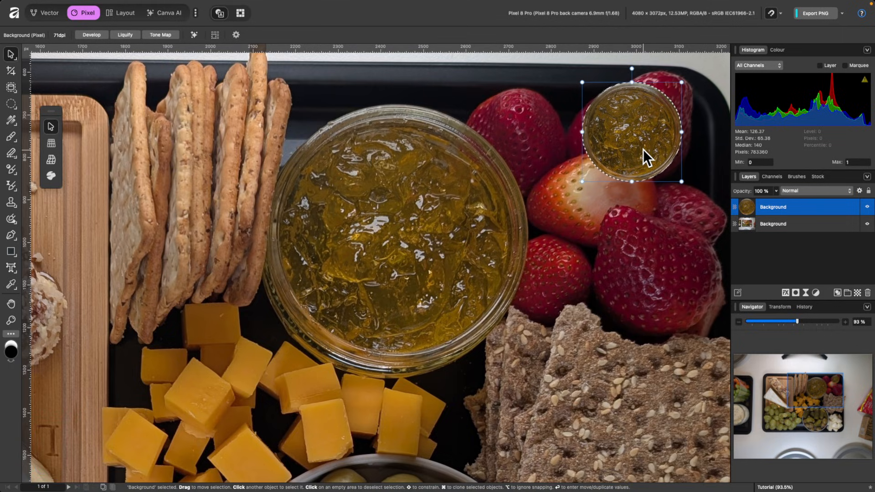
pyautogui.press('super+z')
pyautogui.press('super+z')
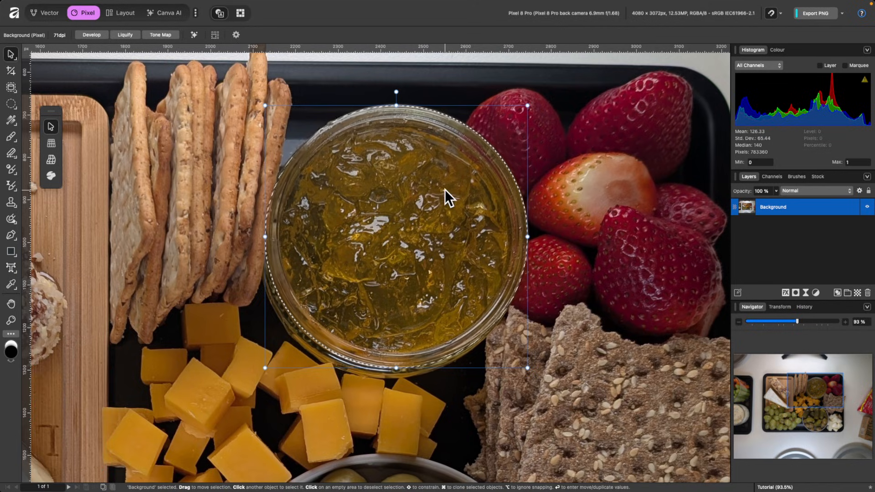
# - Delete the selected jar's pixels from the Background layer, inspect the hole and undo the deletion
pyautogui.press('BackSpace')
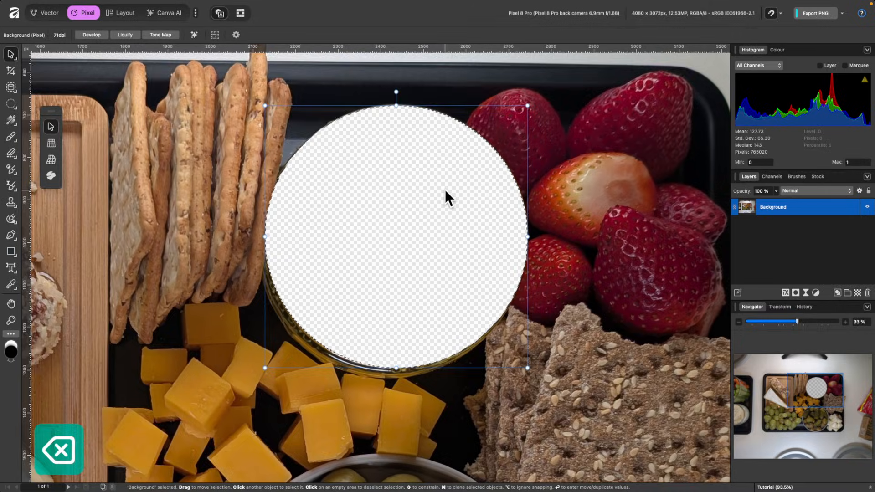
pyautogui.scroll(-5, 445, 189)
pyautogui.scroll(-1, 445, 189)
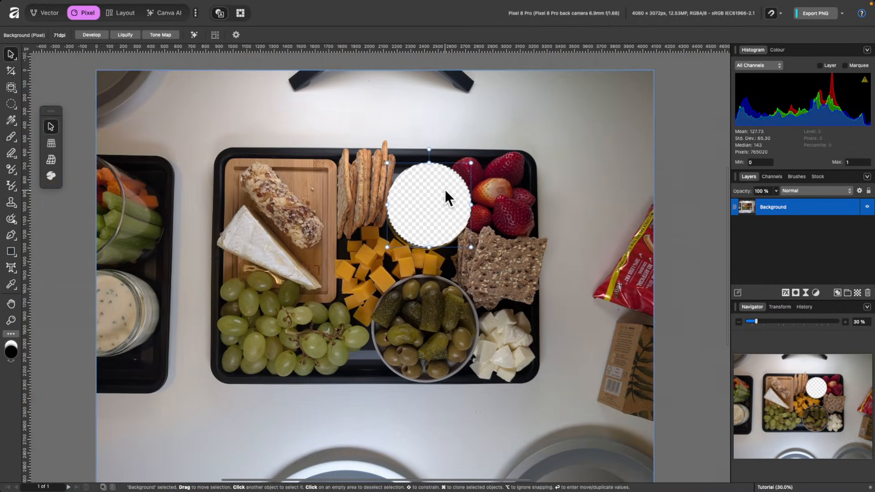
pyautogui.scroll(4, 445, 190)
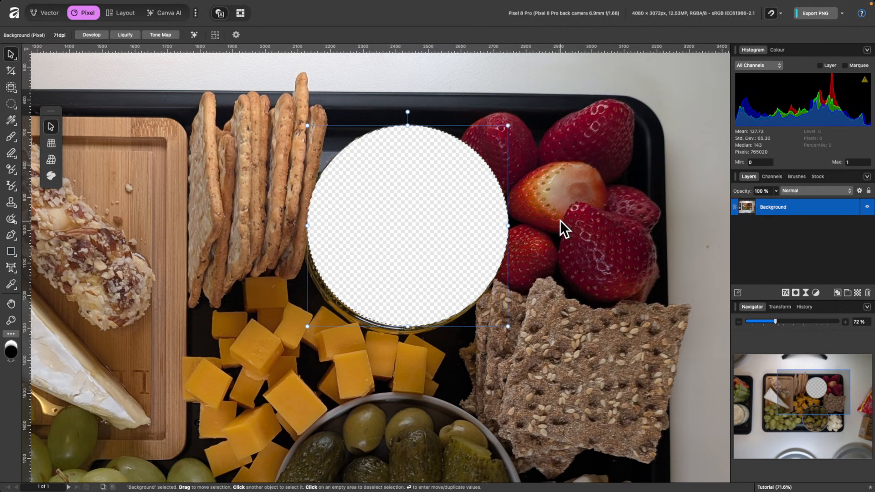
pyautogui.press('super+z')
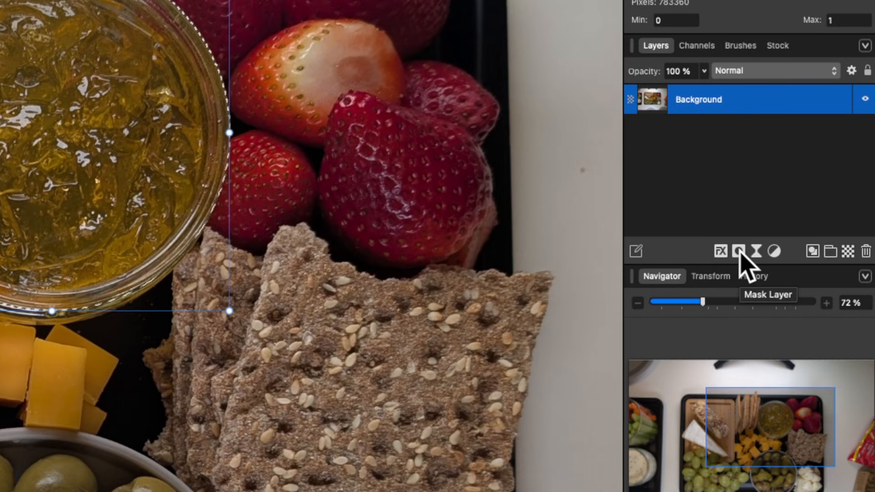
# - Add a mask layer to Background from the jar selection and deselect
pyautogui.click(739, 252)
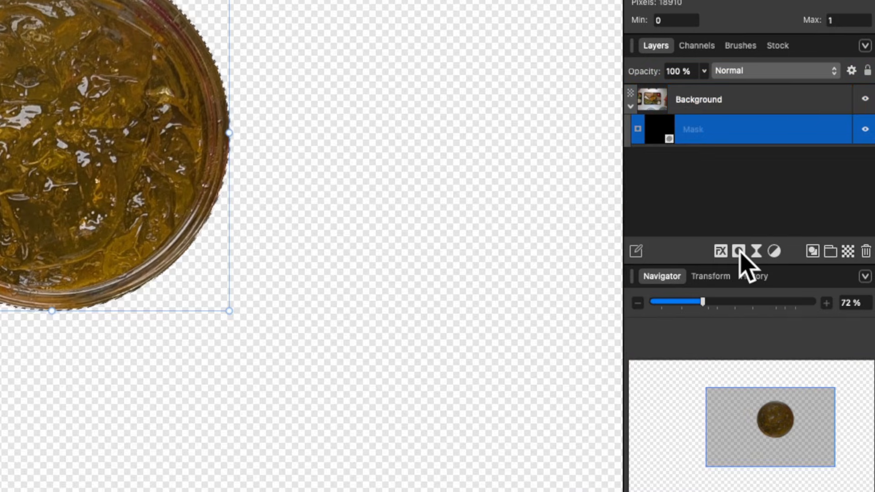
pyautogui.hscroll(5, 595, 181)
pyautogui.scroll(-2, 595, 181)
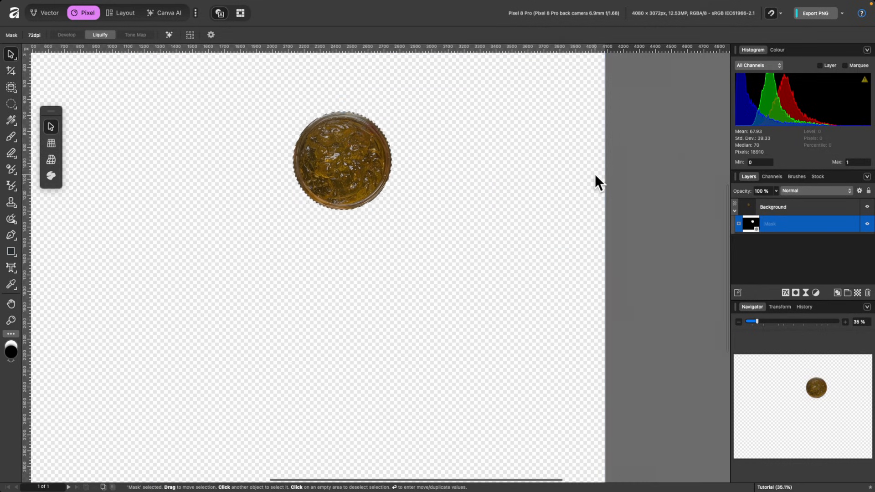
pyautogui.scroll(5, 430, 179)
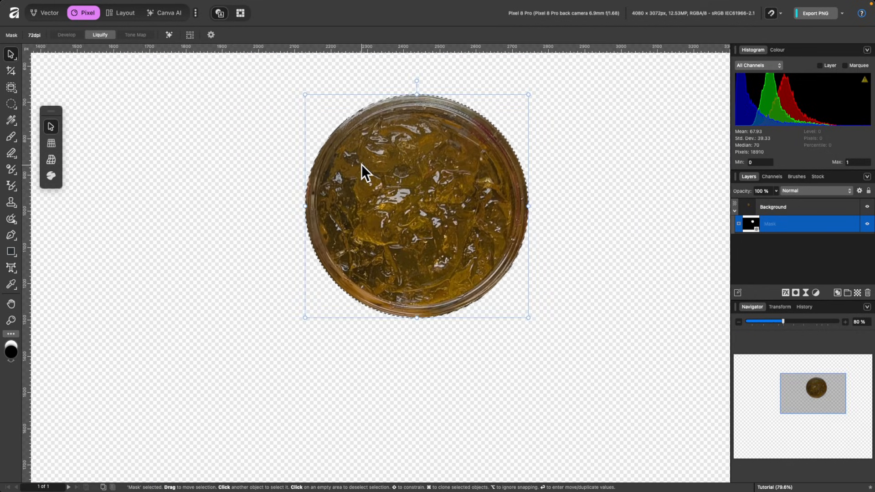
pyautogui.press('super+d')
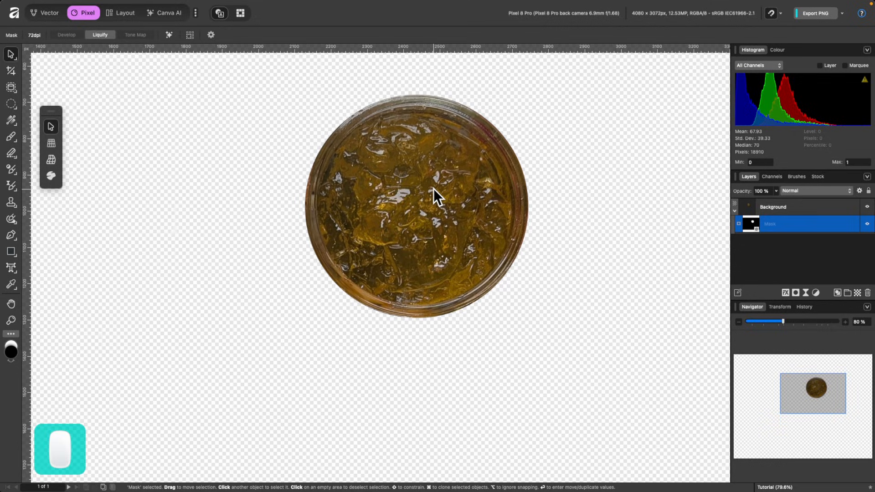
# - Move the circular mask over the crackers and cheddar cubes, and bring it back onto the jar
pyautogui.moveTo(142, 189); pyautogui.dragTo(0, 275)
pyautogui.moveTo(338, 239); pyautogui.dragTo(267, 209)
pyautogui.hscroll(-5, 267, 208)
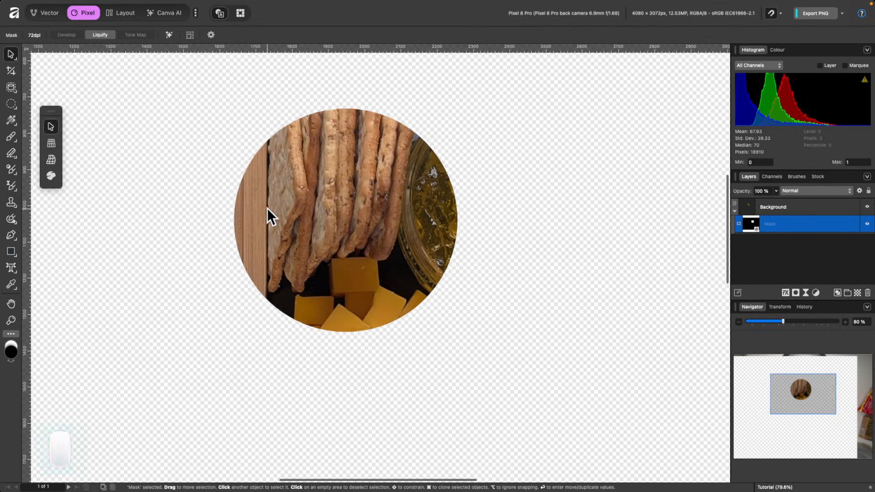
pyautogui.scroll(-4, 267, 208)
pyautogui.moveTo(374, 232); pyautogui.dragTo(472, 200)
pyautogui.scroll(5, 538, 204)
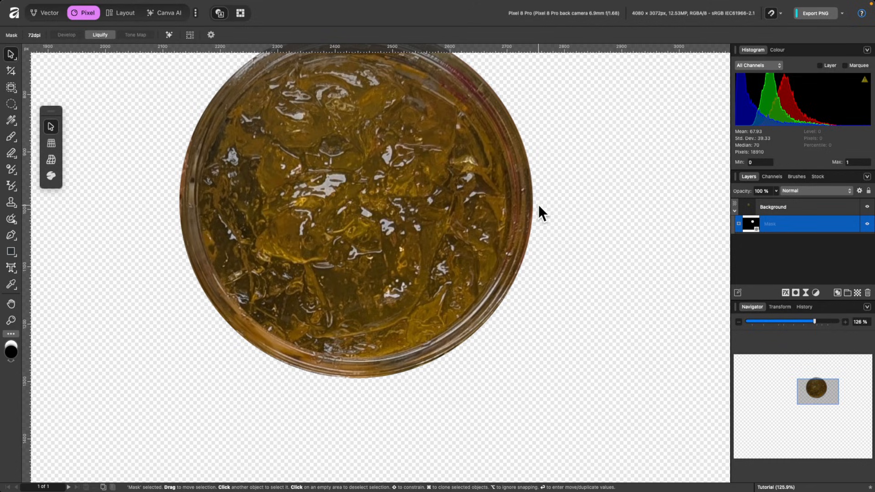
# - Delete the mask from the Background layer
pyautogui.scroll(-5, 538, 206)
pyautogui.click(797, 209)
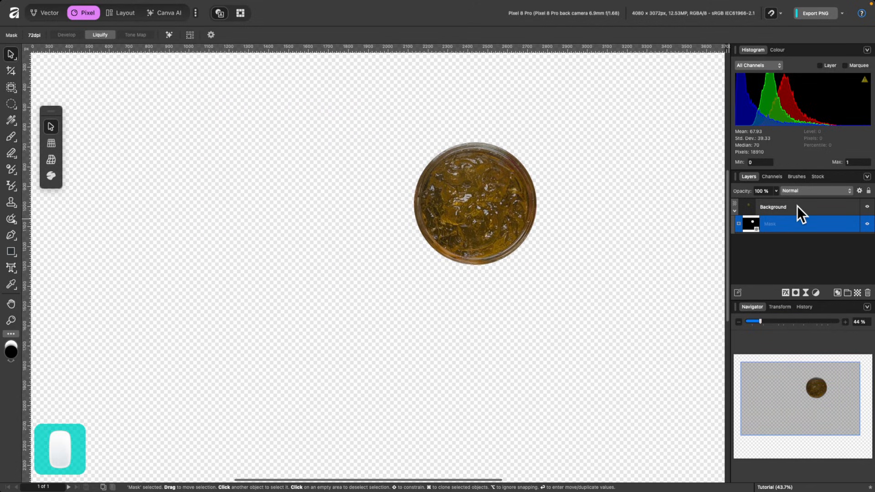
pyautogui.keyDown('shift'); pyautogui.click(797, 225); pyautogui.keyUp('shift')
pyautogui.press('BackSpace')
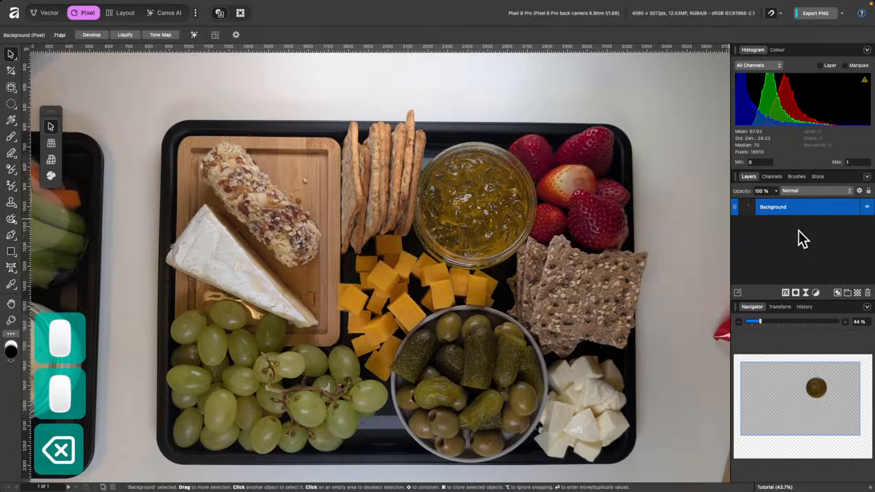
pyautogui.scroll(-1, 566, 217)
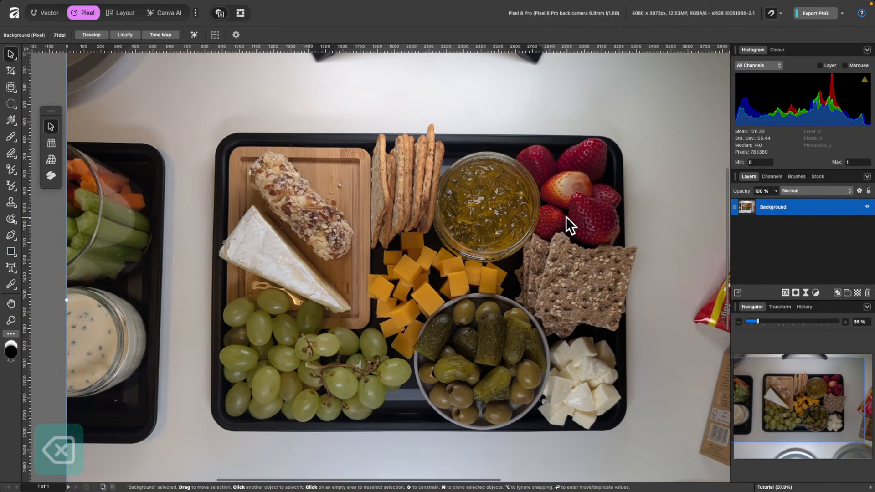
# - Undo the mask edits back to the unmasked Background layer with the circular jar selection active
pyautogui.hscroll(1, 566, 217)
pyautogui.press('super+z')
pyautogui.press('super+z')
pyautogui.press('super+z')
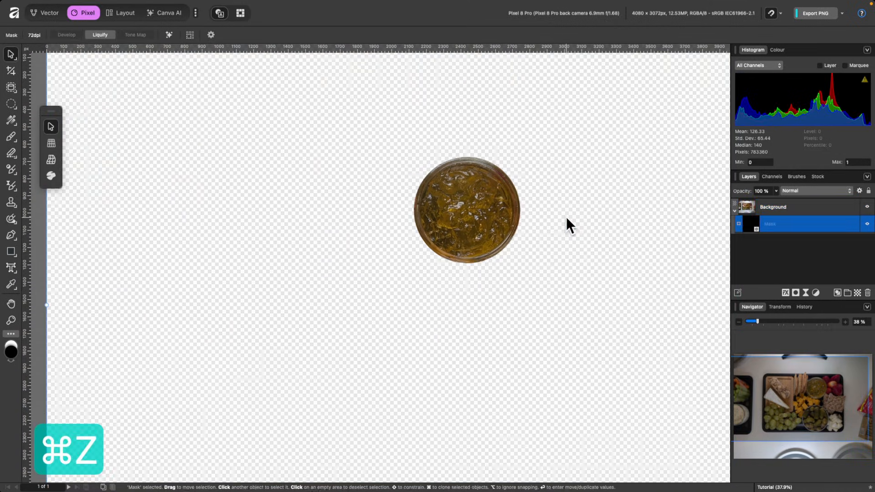
pyautogui.press('super+z')
pyautogui.scroll(3, 566, 217)
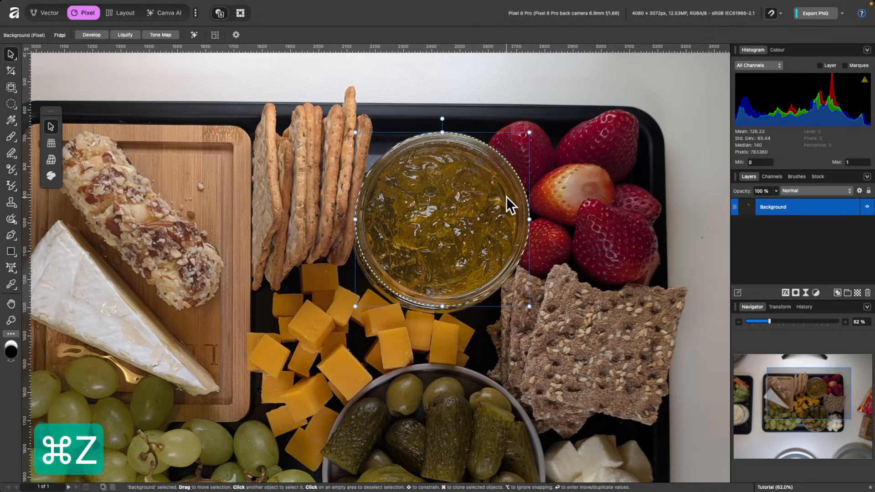
pyautogui.scroll(-3, 474, 202)
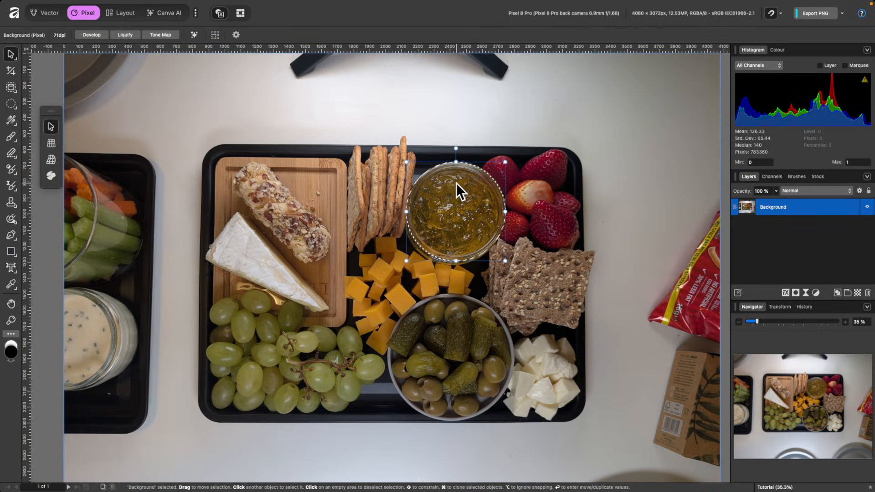
# - Invert the circular jar selection, mask the Background layer with it, and deselect
pyautogui.scroll(3, 456, 183)
pyautogui.scroll(-3, 465, 236)
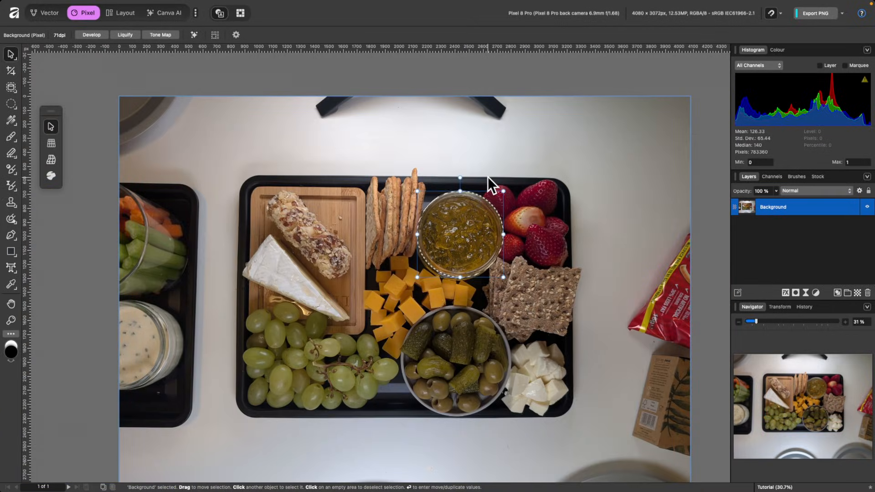
pyautogui.moveTo(216, 1)
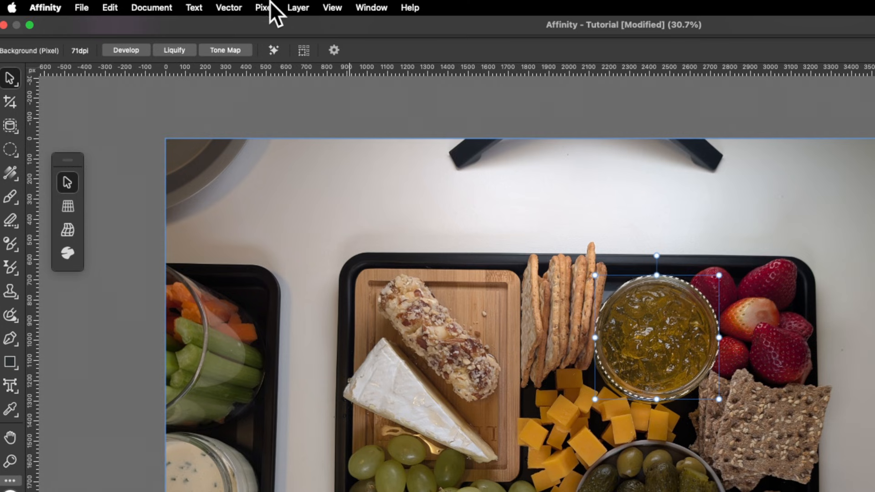
pyautogui.click(270, 4)
pyautogui.moveTo(283, 47)
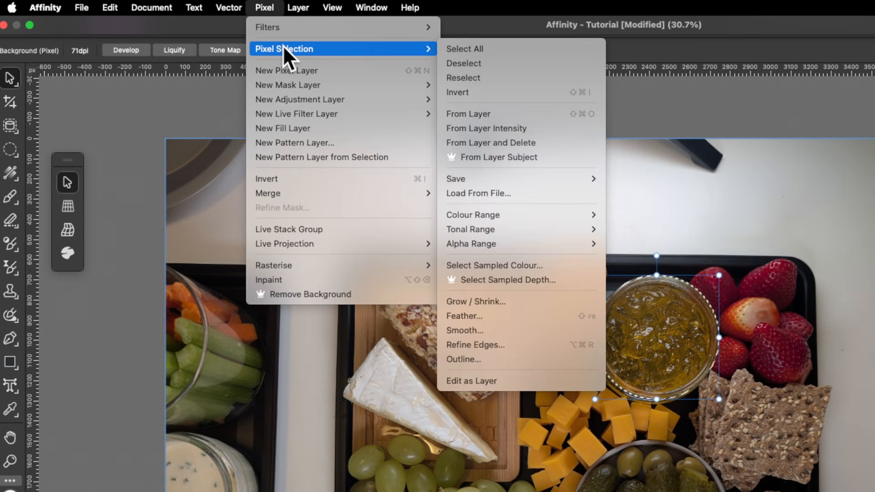
pyautogui.click(501, 92)
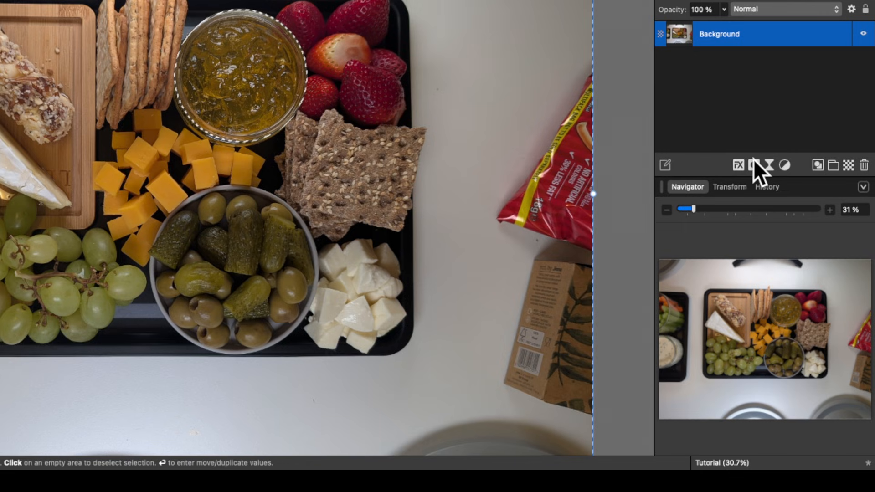
pyautogui.click(754, 161)
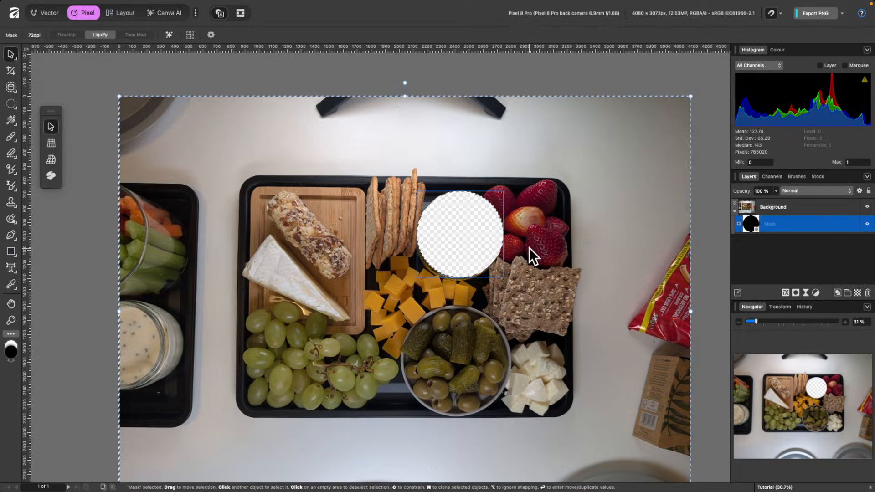
pyautogui.scroll(5, 346, 97)
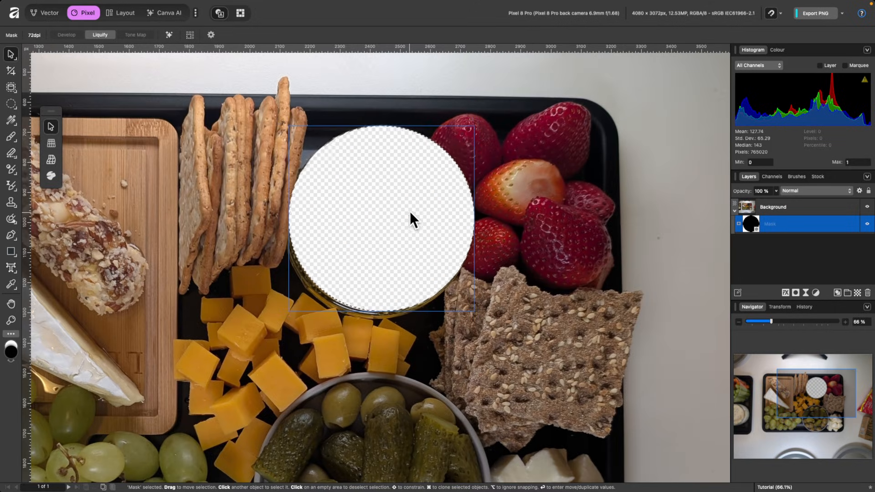
pyautogui.press('super+d')
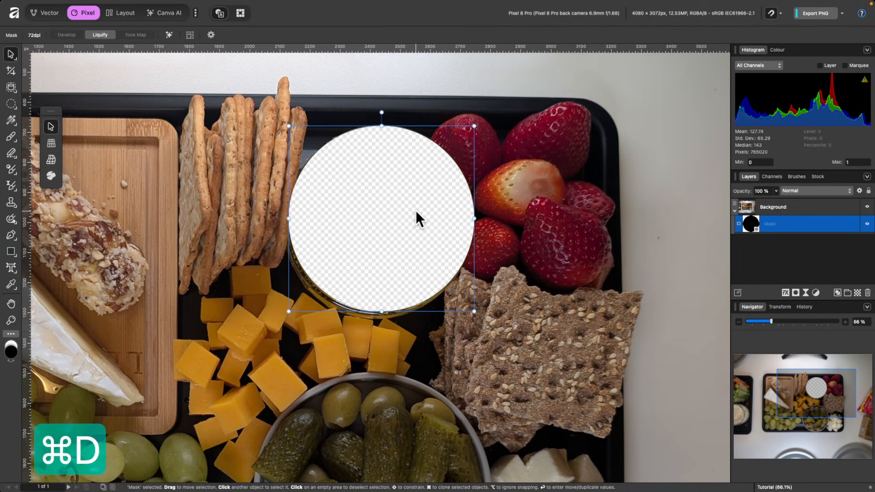
# - Nudge the inverted mask slightly over the jar, and delete the mask from the Background layer
pyautogui.moveTo(381, 205)
pyautogui.mouseDown()
pyautogui.moveTo(313, 219)
pyautogui.moveTo(490, 205)
pyautogui.moveTo(396, 204)
pyautogui.moveTo(433, 218)
pyautogui.moveTo(394, 212)
pyautogui.mouseUp()
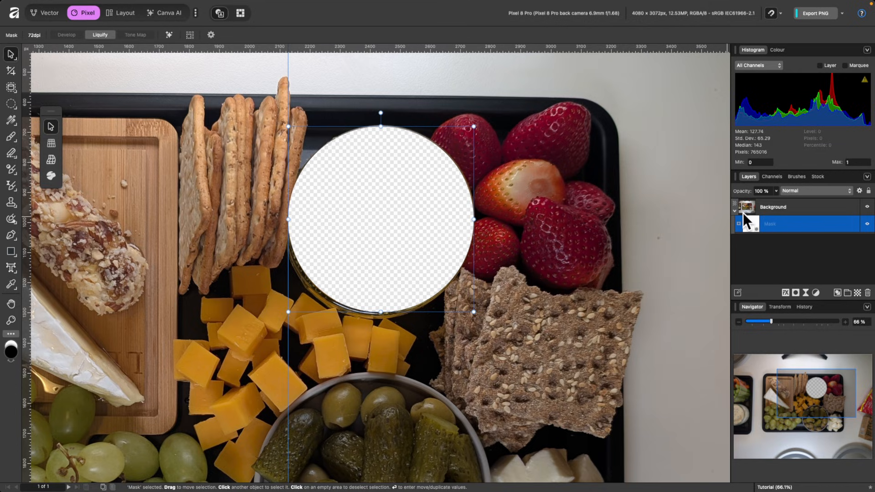
pyautogui.click(797, 209)
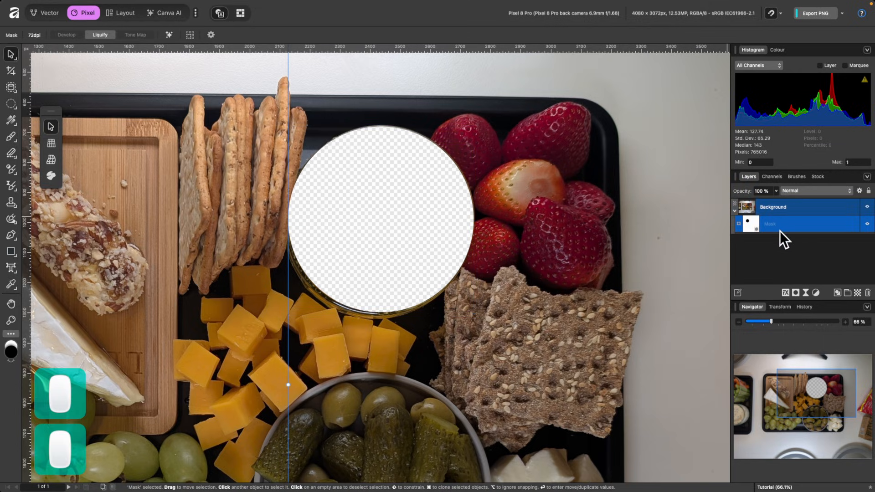
pyautogui.press('BackSpace')
pyautogui.scroll(-4, 521, 242)
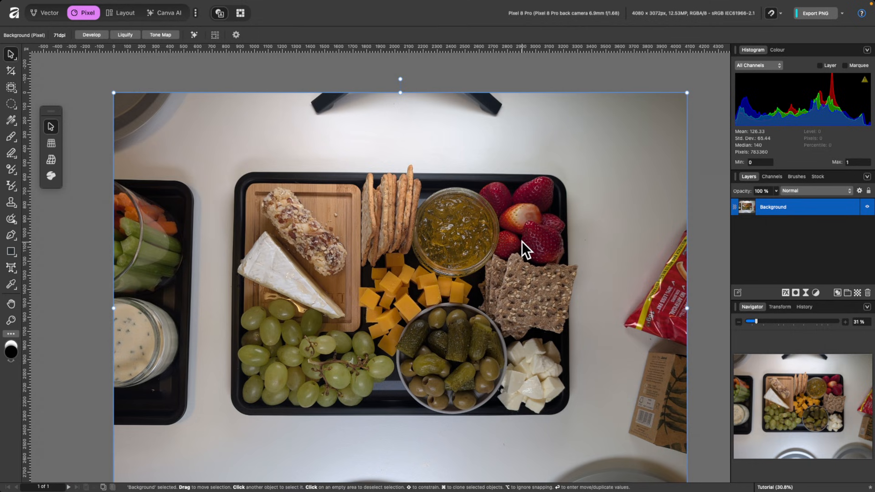
pyautogui.scroll(4, 501, 236)
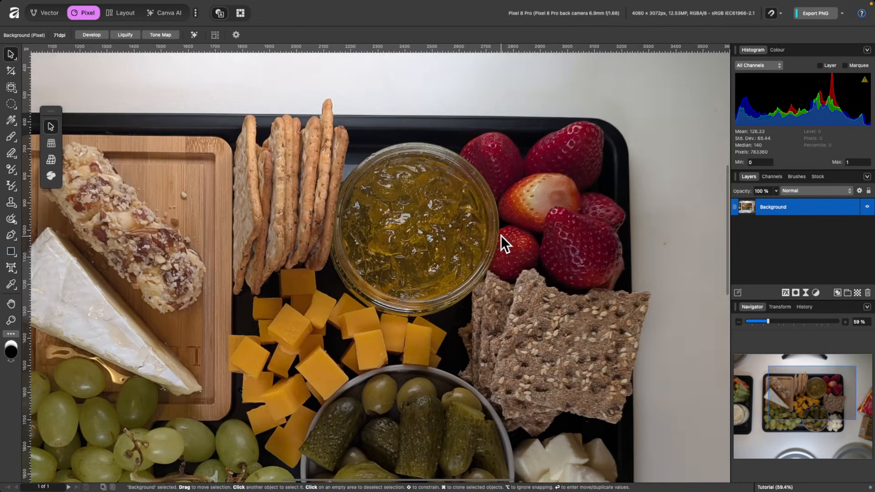
# - Undo the mask edits back to the unmasked Background layer with the inverted jar selection active
pyautogui.press('super+z')
pyautogui.press('super+z')
pyautogui.press('super+z')
pyautogui.press('super+z')
pyautogui.press('super+z')
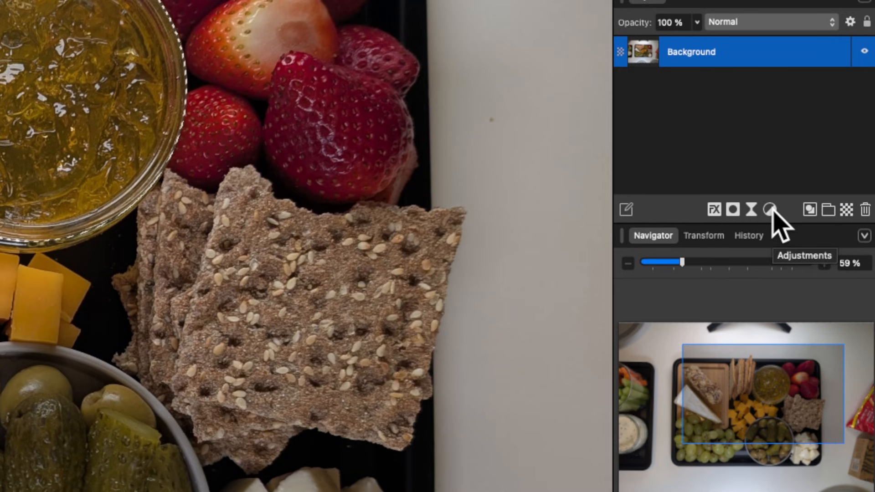
# - Add a Brightness / Contrast adjustment through the inverted jar selection with Brightness at 56%
pyautogui.click(771, 210)
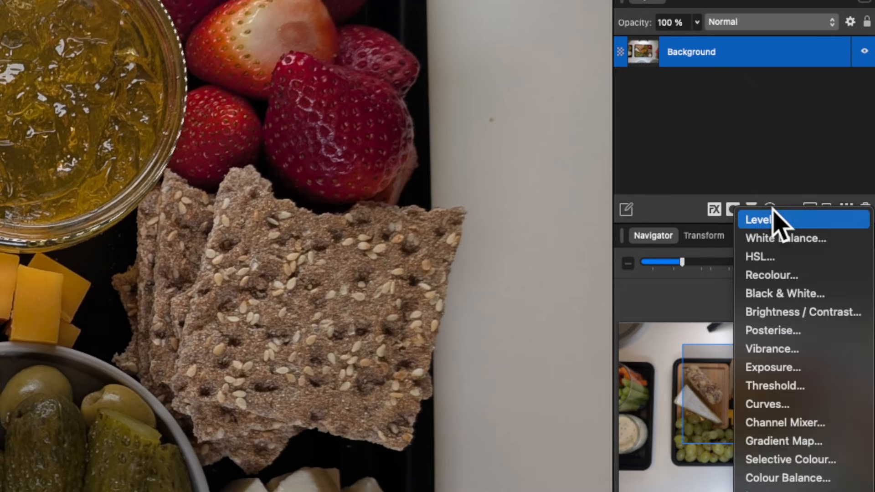
pyautogui.click(809, 312)
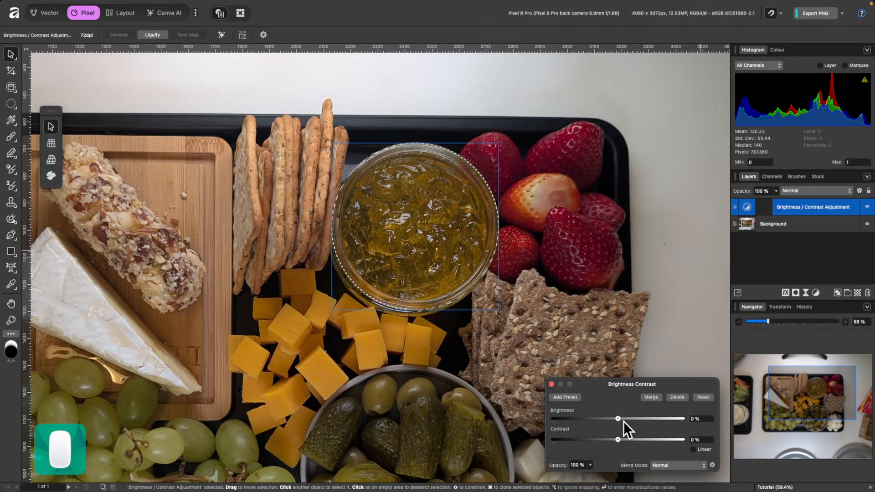
pyautogui.moveTo(618, 418); pyautogui.dragTo(654, 418)
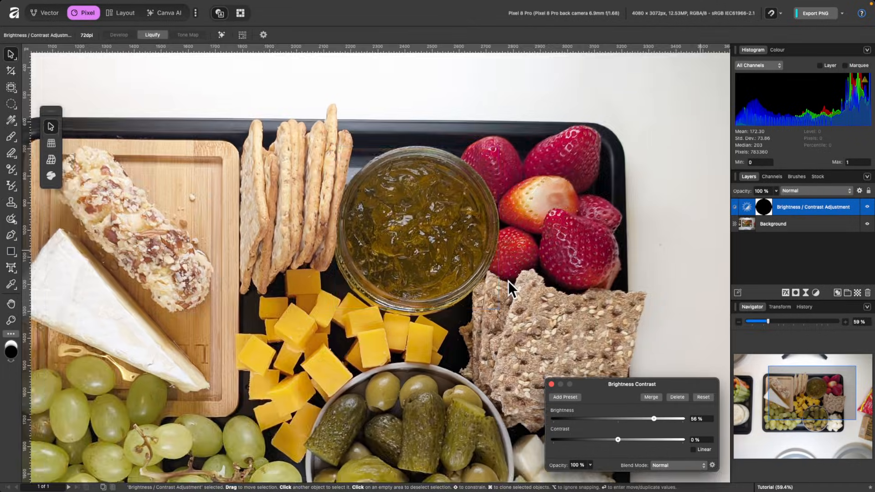
pyautogui.scroll(-5, 508, 280)
pyautogui.scroll(2, 532, 270)
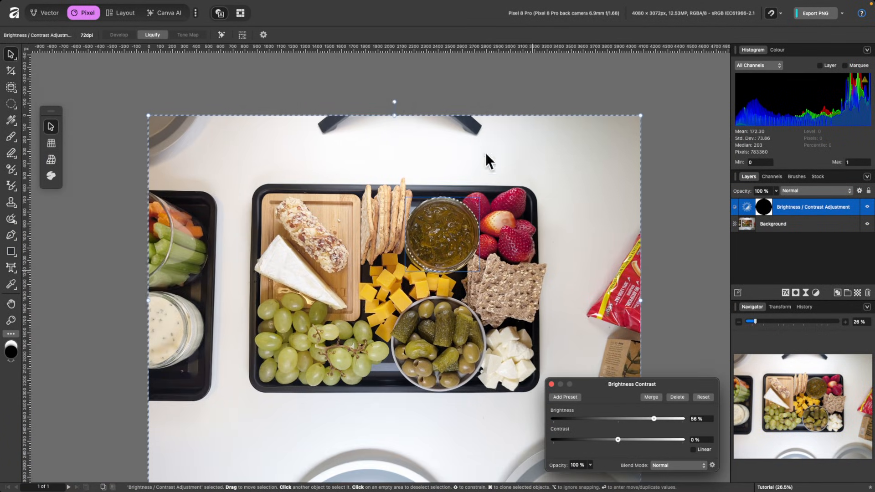
pyautogui.scroll(3, 467, 218)
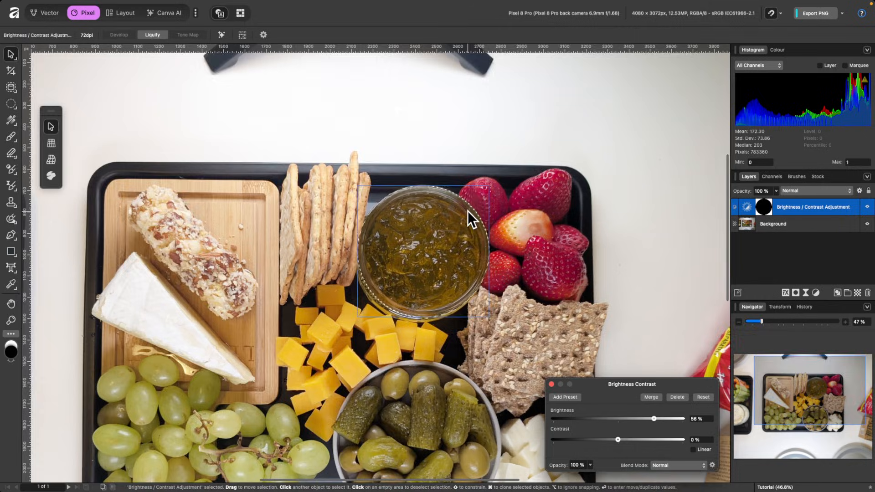
# - Undo the brightness adjustment and the inversion of the jar selection
pyautogui.scroll(-2, 467, 212)
pyautogui.press('super+z')
pyautogui.press('super+z')
pyautogui.press('super+z')
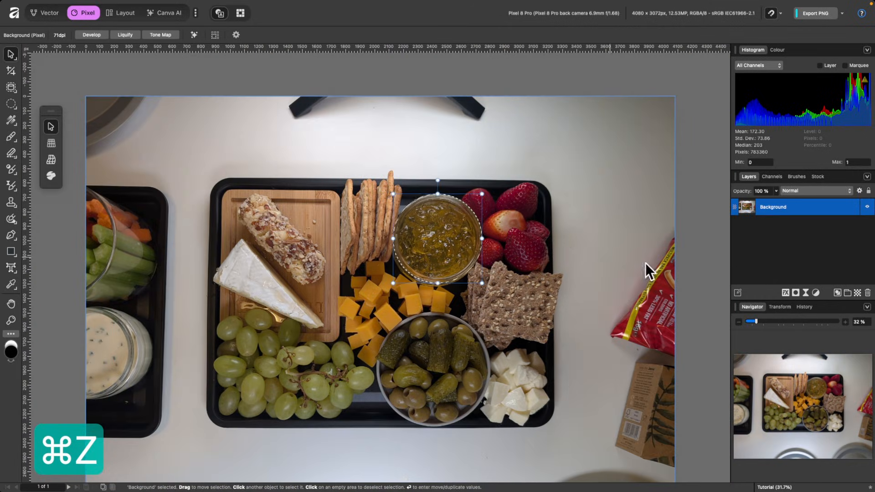
# - Try a Brightness / Contrast adjustment on the selected jar with Brightness at 41%, and delete the adjustment
pyautogui.click(815, 293)
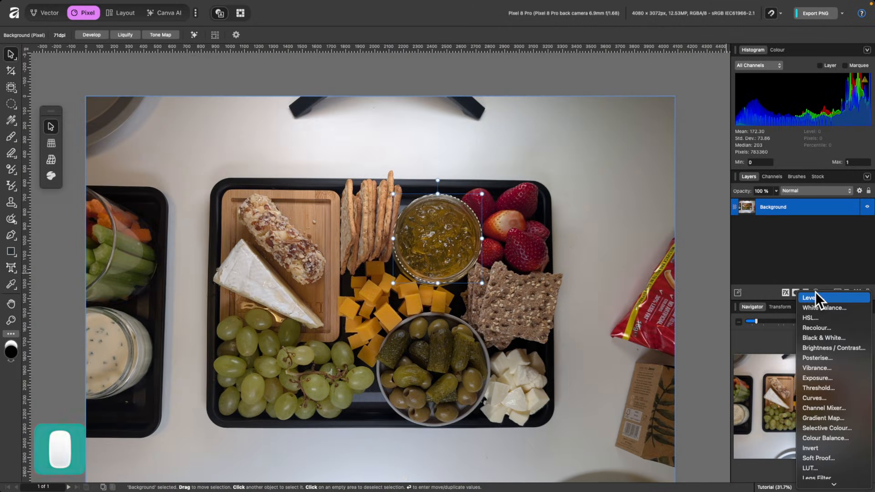
pyautogui.click(826, 348)
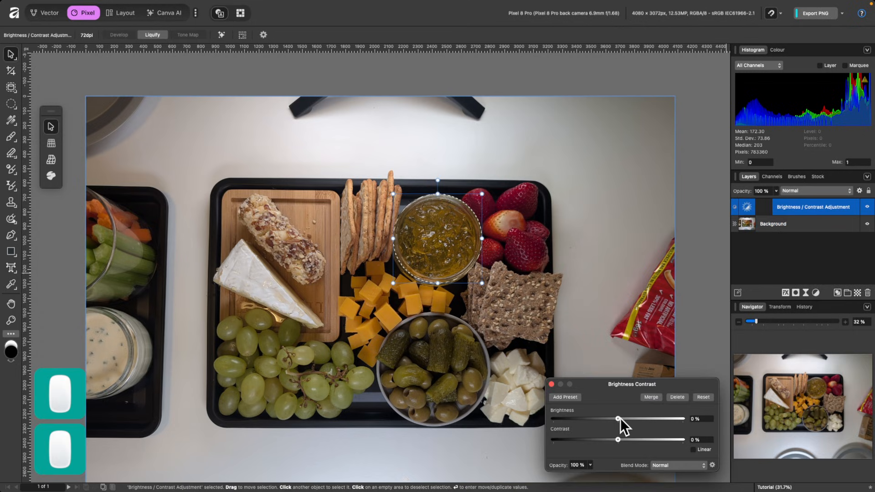
pyautogui.moveTo(617, 418); pyautogui.dragTo(624, 265)
pyautogui.scroll(5, 493, 215)
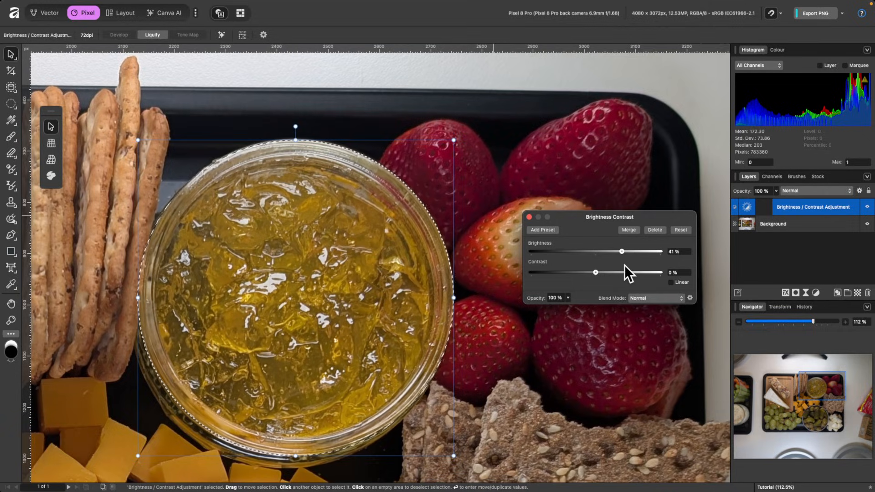
pyautogui.click(655, 230)
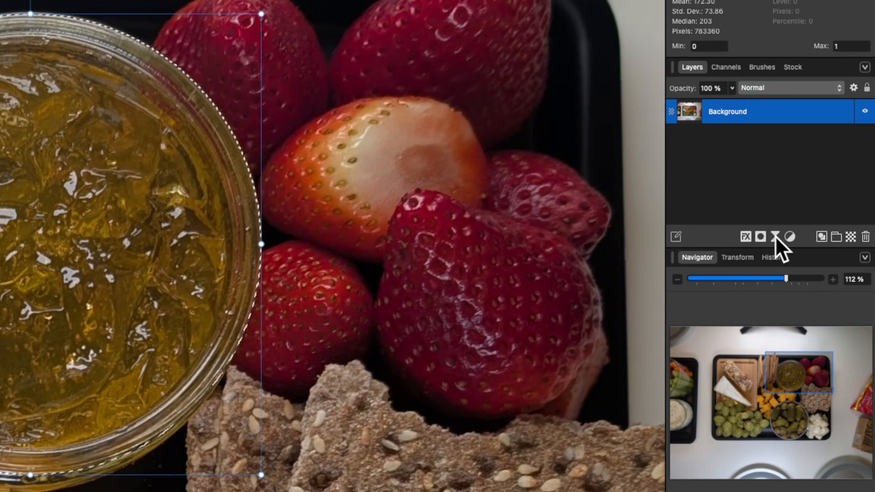
# - Try a live Ripple filter on the selected jar with an intensity of about 26, and delete the filter
pyautogui.click(775, 236)
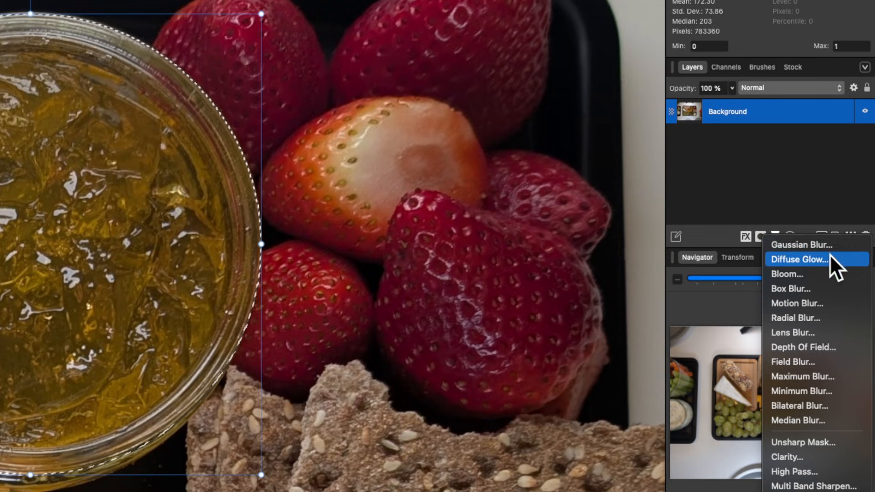
pyautogui.scroll(-8, 813, 426)
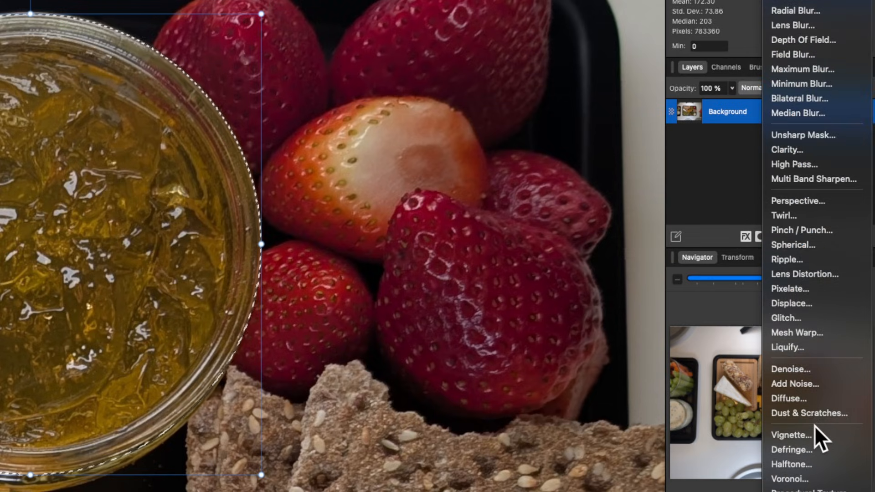
pyautogui.click(818, 259)
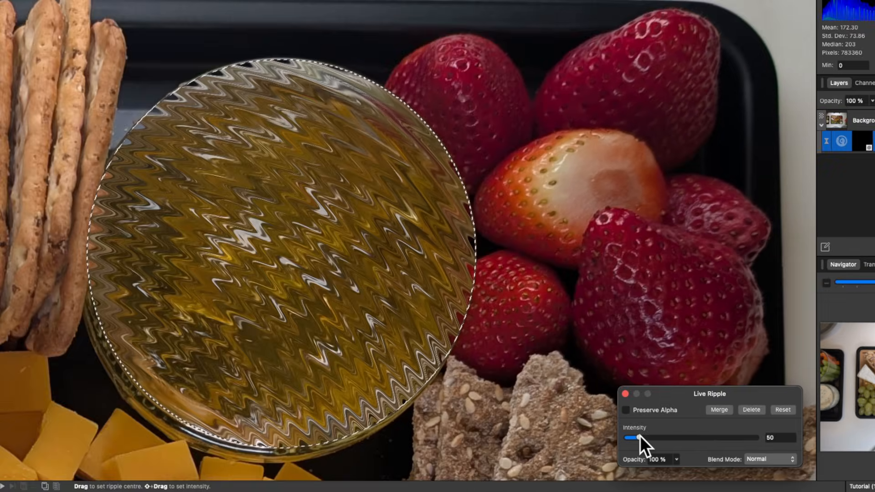
pyautogui.moveTo(638, 437)
pyautogui.mouseDown()
pyautogui.moveTo(664, 435)
pyautogui.moveTo(623, 442)
pyautogui.moveTo(633, 441)
pyautogui.mouseUp()
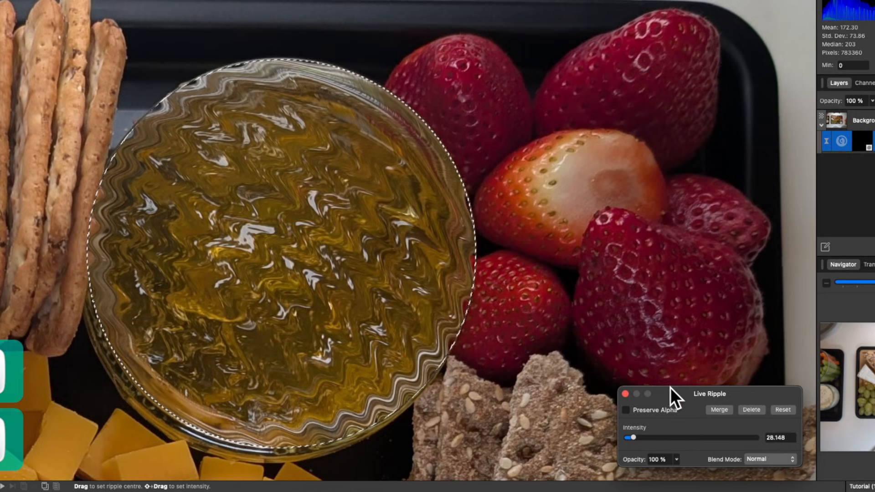
pyautogui.moveTo(671, 394); pyautogui.dragTo(566, 182)
pyautogui.moveTo(527, 225)
pyautogui.mouseDown()
pyautogui.moveTo(540, 225)
pyautogui.moveTo(527, 225)
pyautogui.mouseUp()
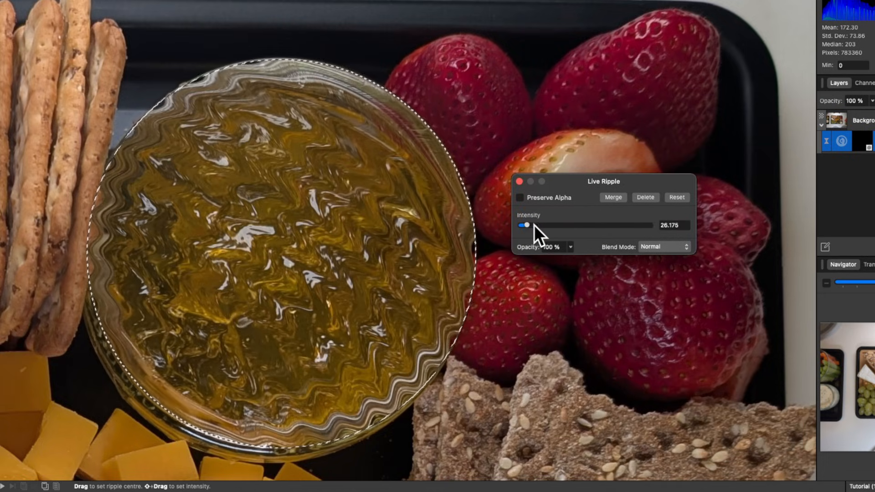
pyautogui.click(650, 198)
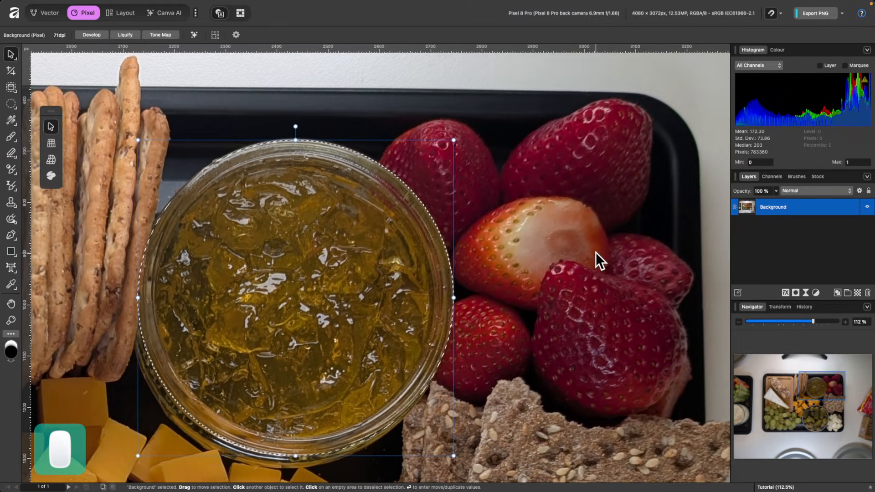
# - Deselect the jar and activate the Freehand Selection Tool with its type set to Freehand
pyautogui.press('super+d')
pyautogui.scroll(-5, 595, 253)
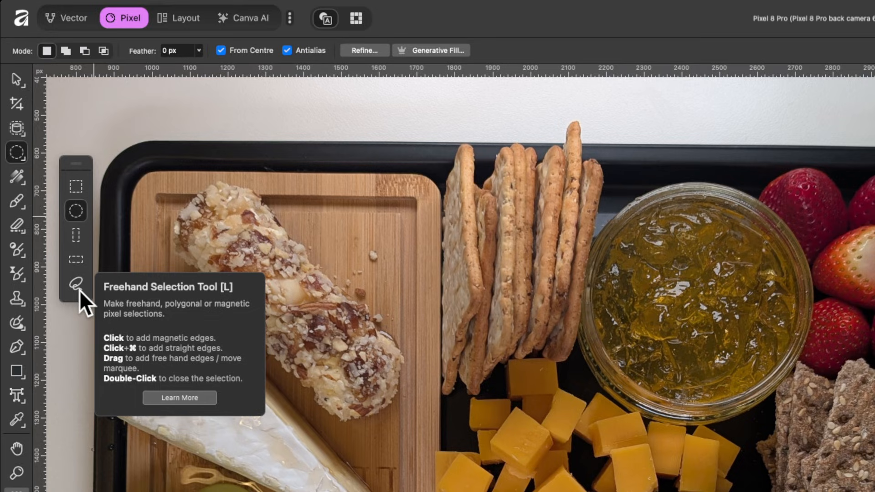
pyautogui.click(76, 284)
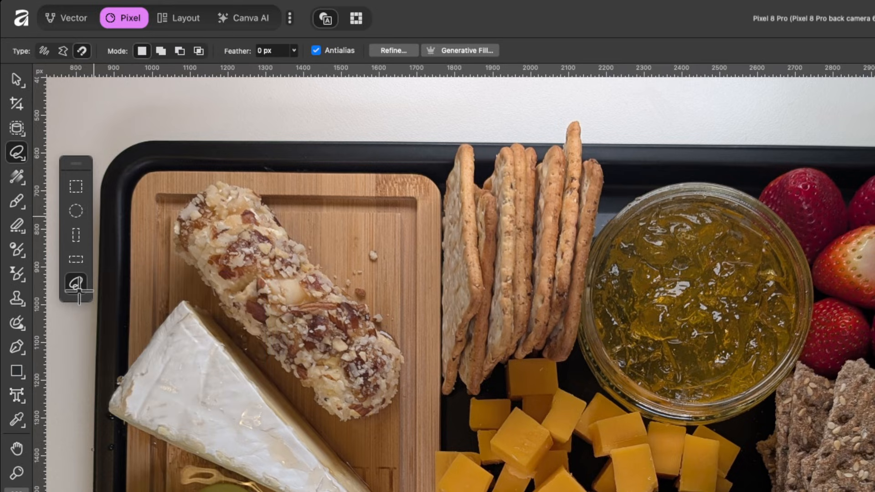
pyautogui.click(46, 52)
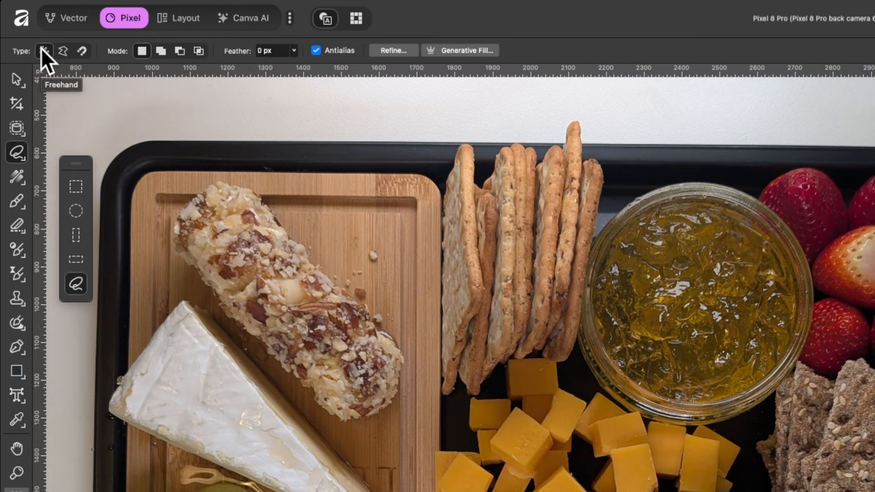
# - Draw a freehand selection around the rim of the jam jar and deselect it
pyautogui.scroll(5, 840, 175)
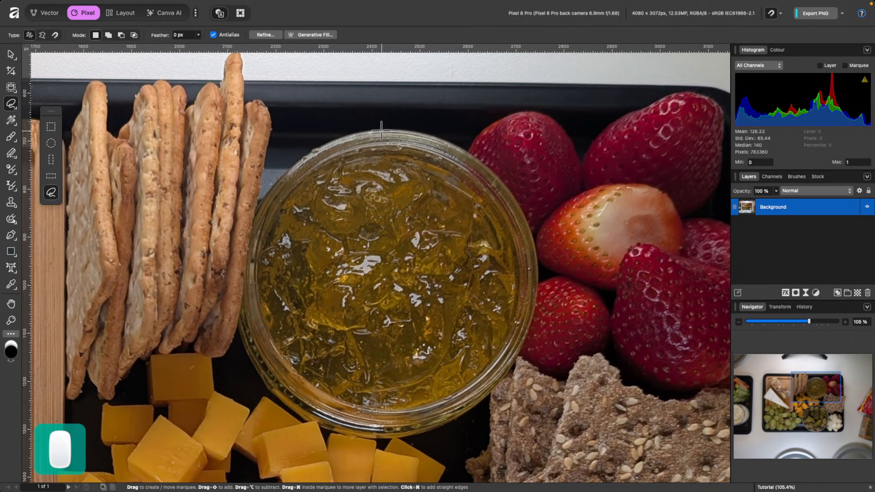
pyautogui.click(398, 131)
pyautogui.moveTo(445, 138)
pyautogui.mouseDown()
pyautogui.moveTo(492, 168)
pyautogui.moveTo(497, 184)
pyautogui.moveTo(544, 208)
pyautogui.moveTo(550, 240)
pyautogui.mouseUp()
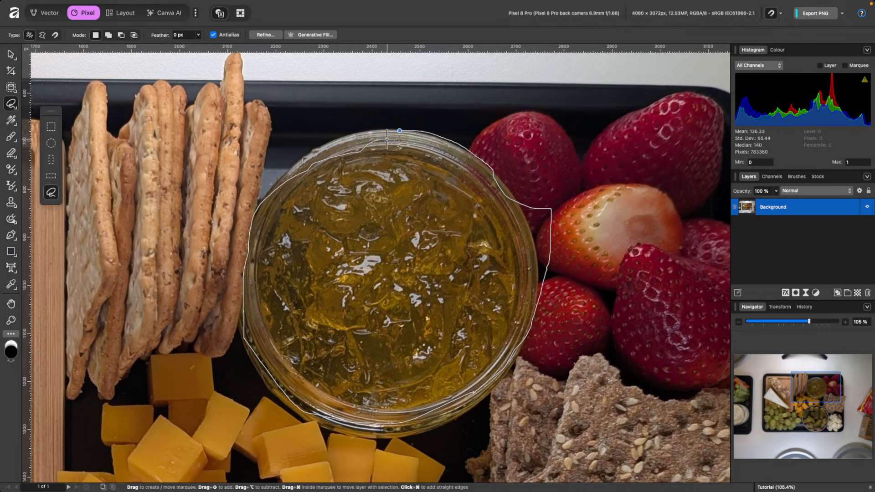
pyautogui.moveTo(399, 131); pyautogui.dragTo(400, 131)
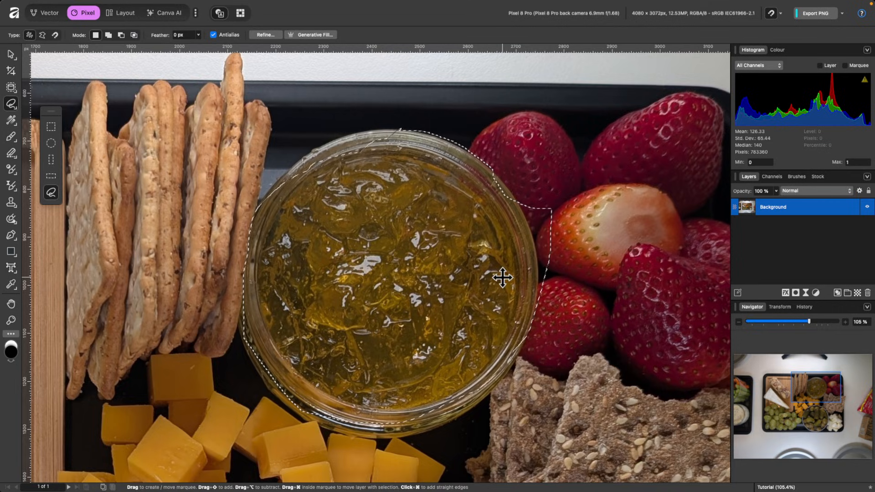
pyautogui.press('super+d')
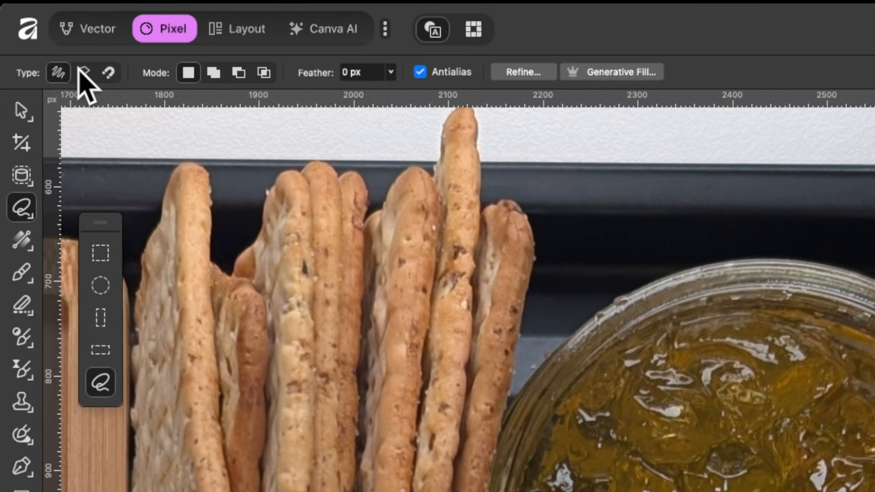
# - Set the freehand selection type to Polygonal and outline the upper and right edges of the wooden board with straight segments
pyautogui.click(82, 73)
pyautogui.scroll(-5, 369, 123)
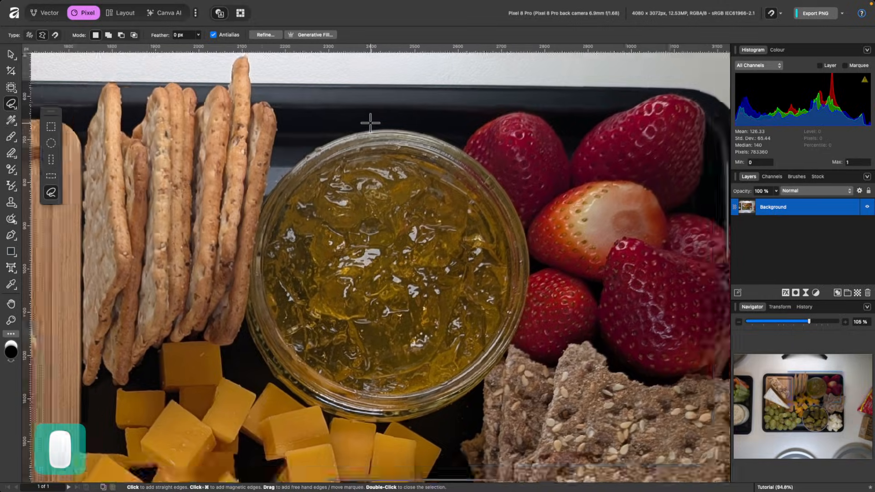
pyautogui.hscroll(-5, 248, 120)
pyautogui.click(188, 130)
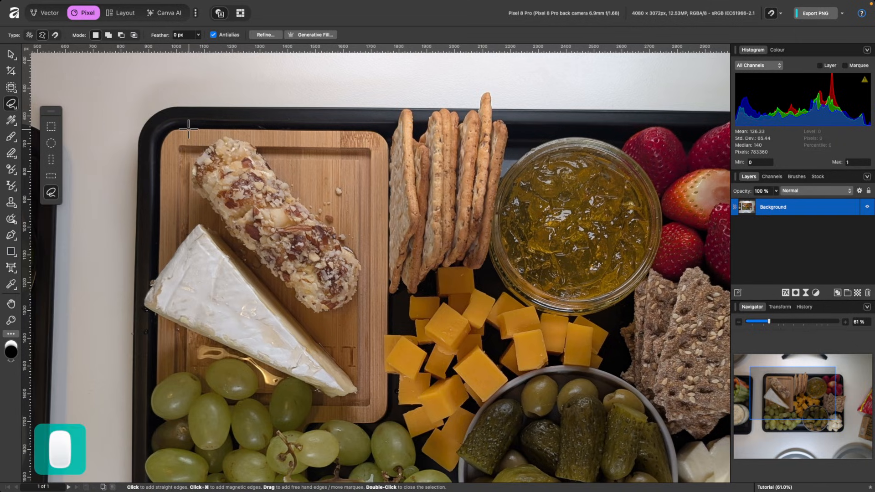
pyautogui.click(368, 131)
pyautogui.scroll(5, 390, 145)
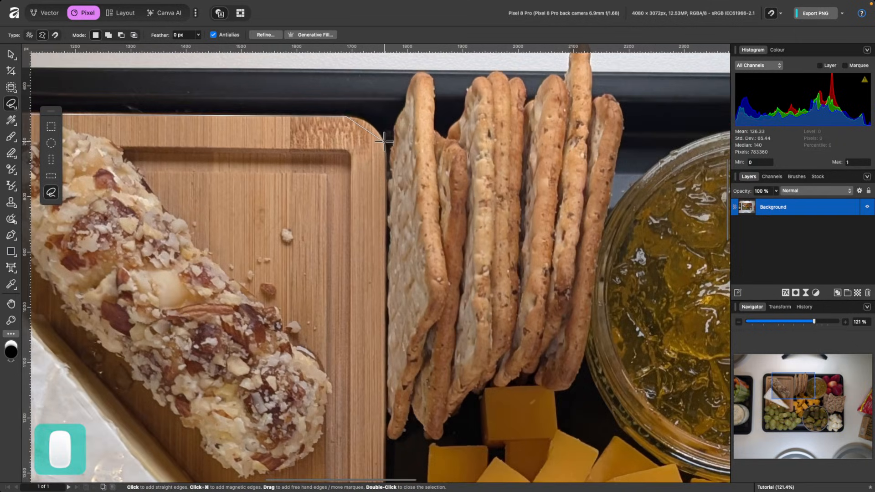
pyautogui.click(384, 142)
pyautogui.click(383, 287)
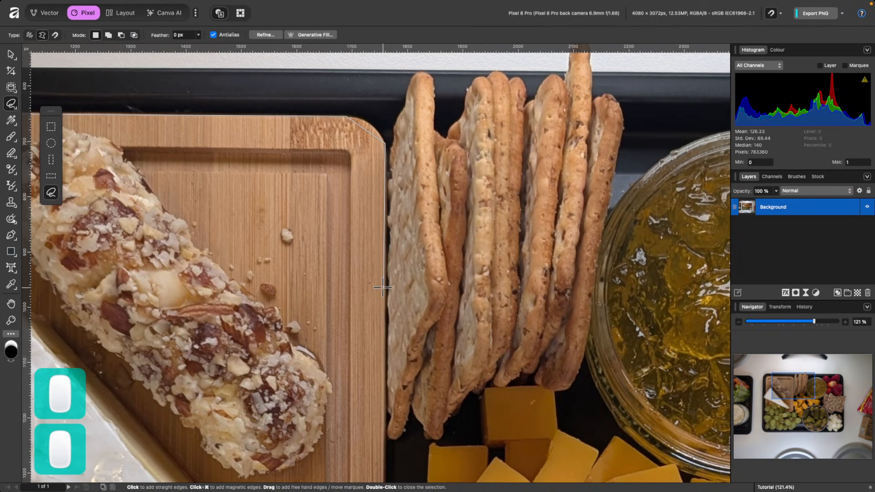
pyautogui.scroll(-3, 380, 301)
pyautogui.click(378, 357)
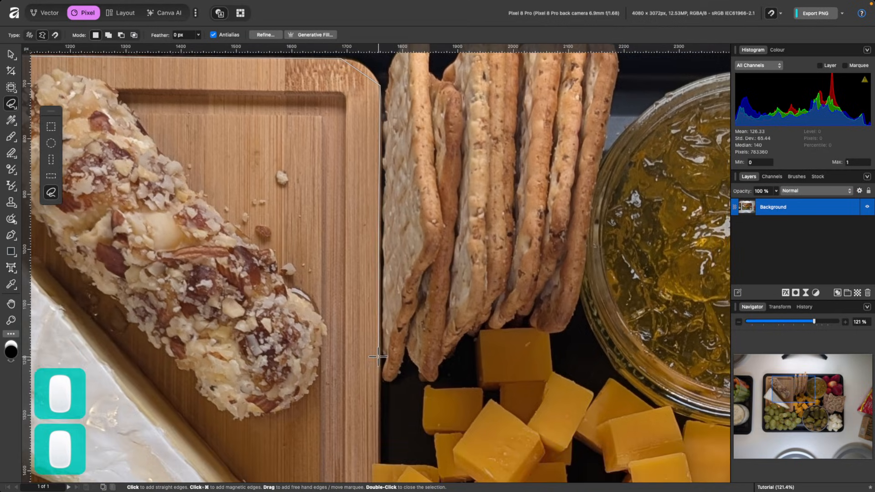
# - Continue the polygonal outline across the nut-coated roll, crackers and tray edge, close it at its starting point, and deselect it
pyautogui.click(247, 353)
pyautogui.click(123, 367)
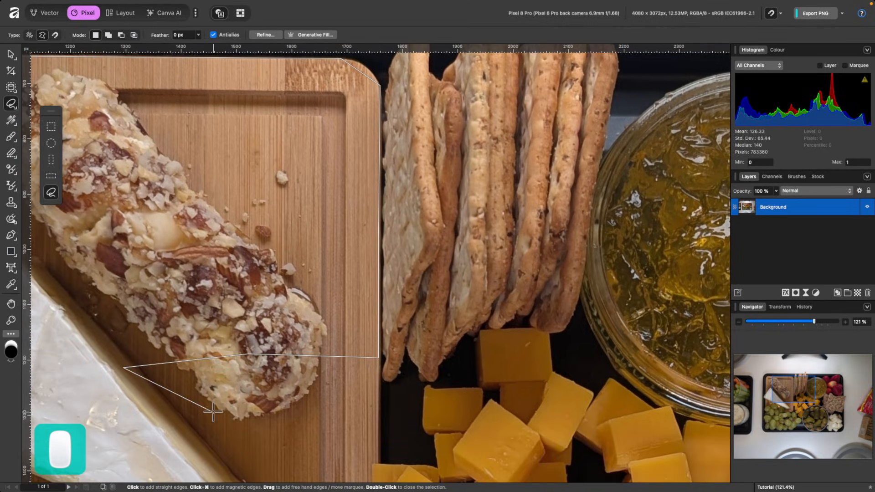
pyautogui.click(213, 412)
pyautogui.click(410, 400)
pyautogui.click(513, 285)
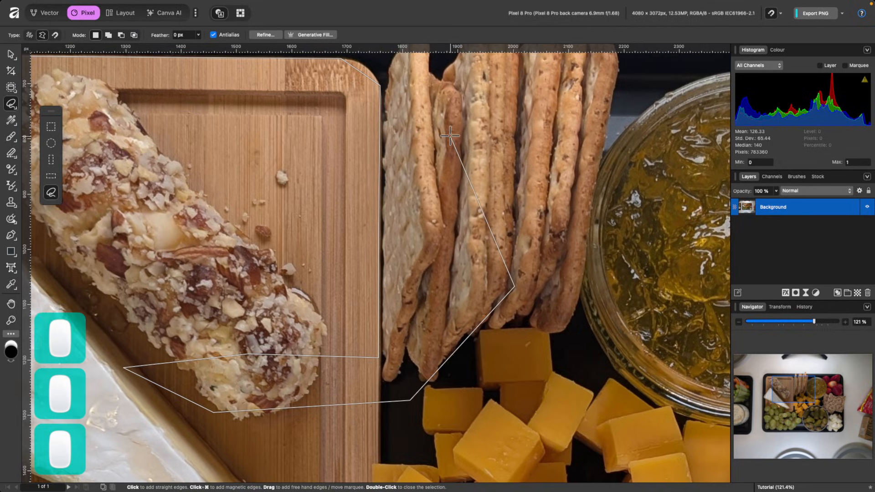
pyautogui.scroll(6, 445, 135)
pyautogui.click(445, 135)
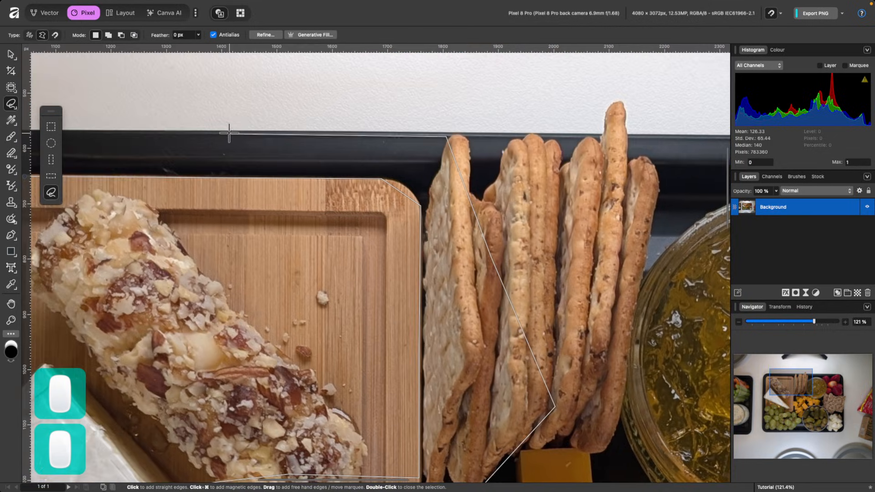
pyautogui.scroll(-4, 228, 134)
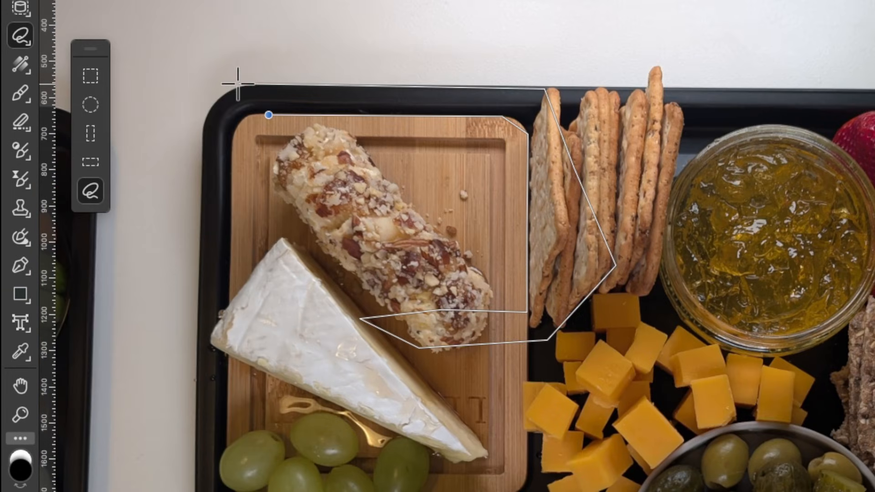
pyautogui.click(238, 83)
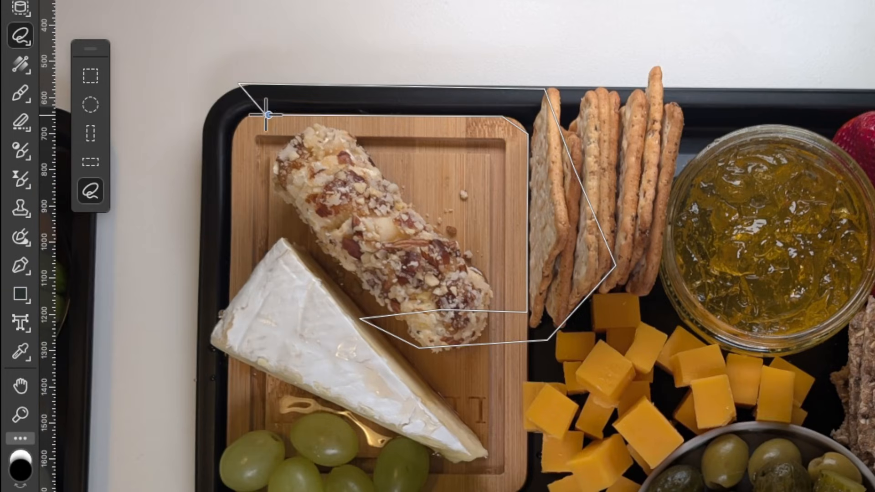
pyautogui.click(269, 114)
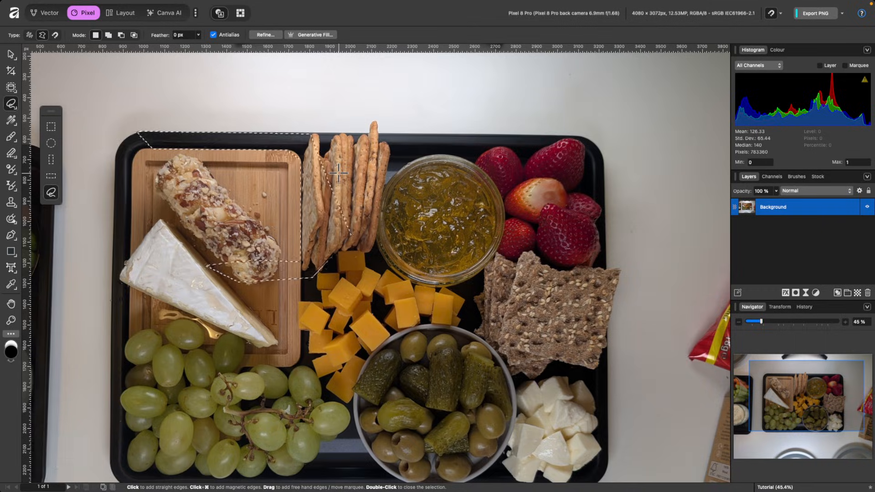
pyautogui.press('super+d')
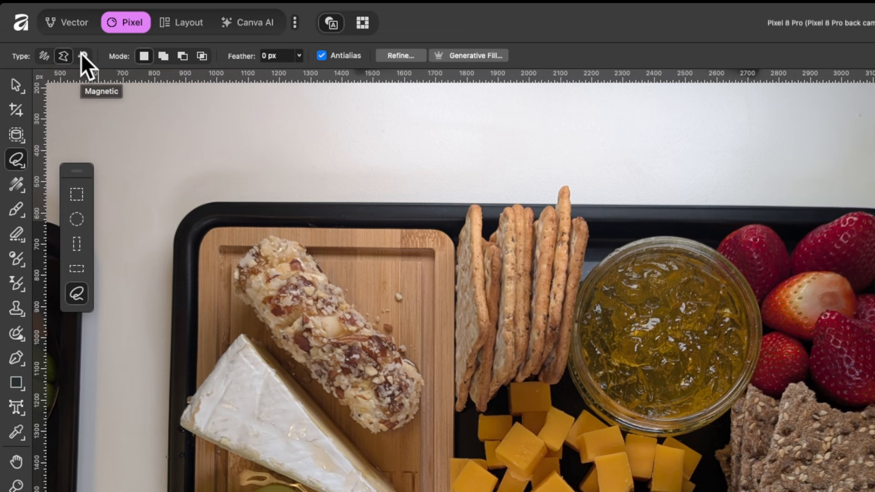
# - Set the freehand selection type to Magnetic and trace a closed selection around the rim of the jam jar
pyautogui.click(83, 56)
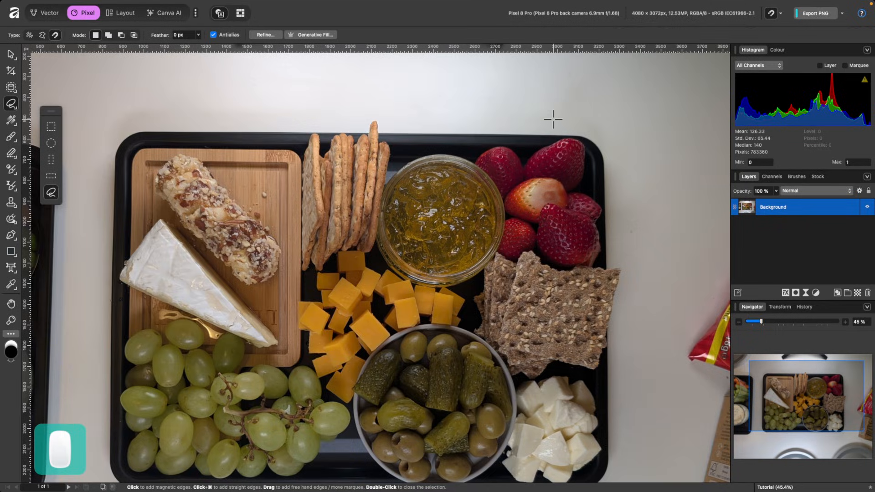
pyautogui.scroll(5, 553, 119)
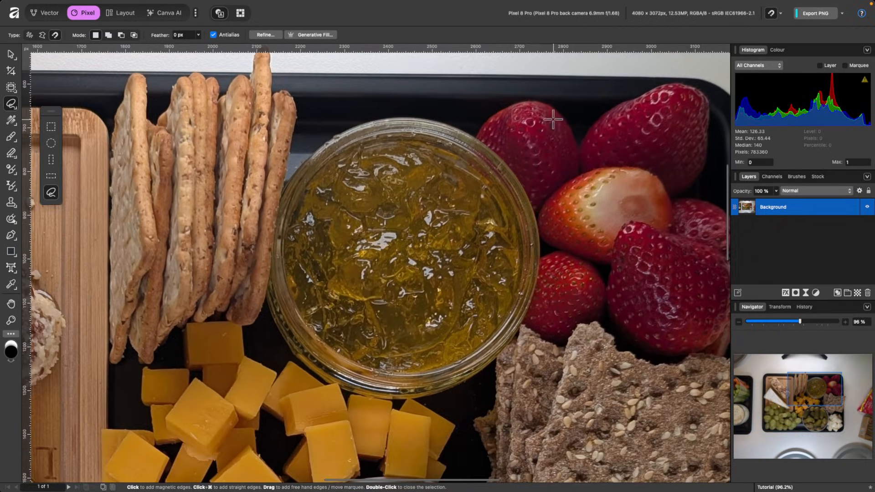
pyautogui.click(312, 152)
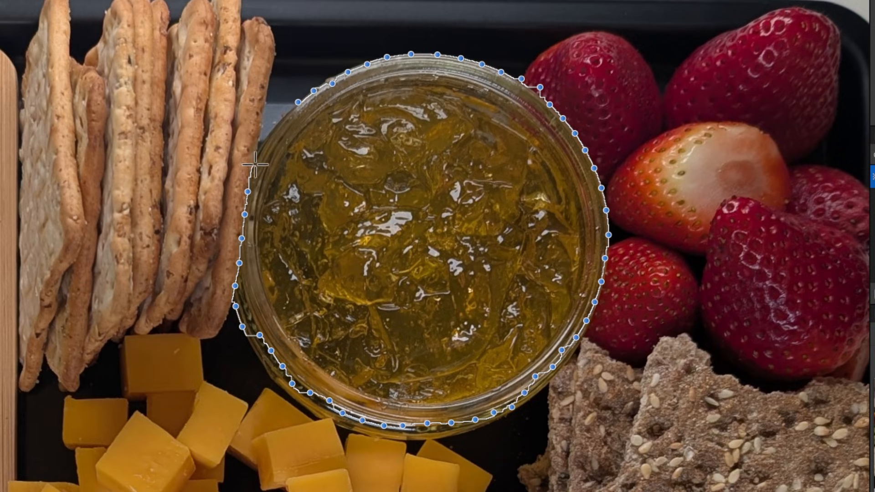
pyautogui.click(297, 103)
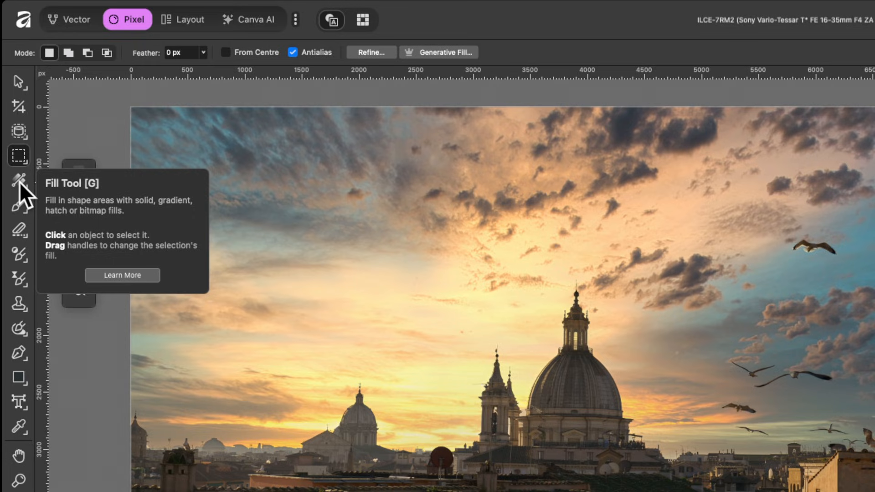
# - Activate the Fill Tool, try a diagonal linear gradient across the Background layer of the sunset photo, and undo it
pyautogui.click(20, 182)
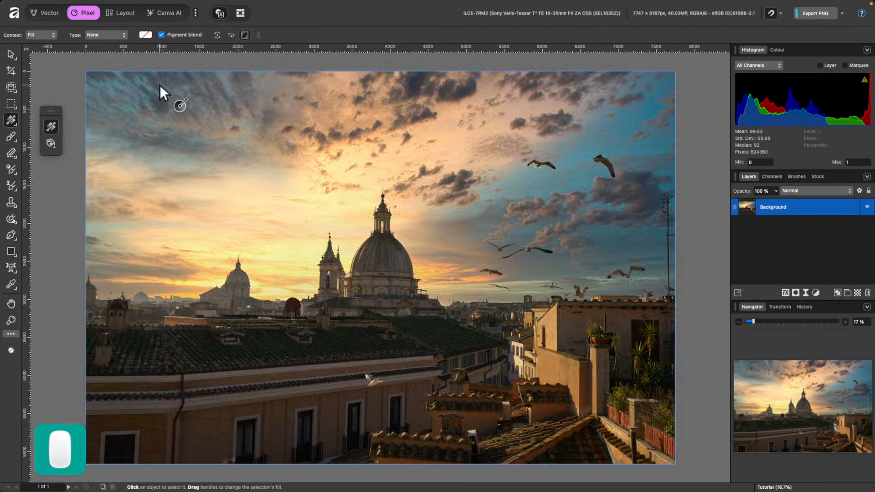
pyautogui.moveTo(159, 85); pyautogui.dragTo(580, 375)
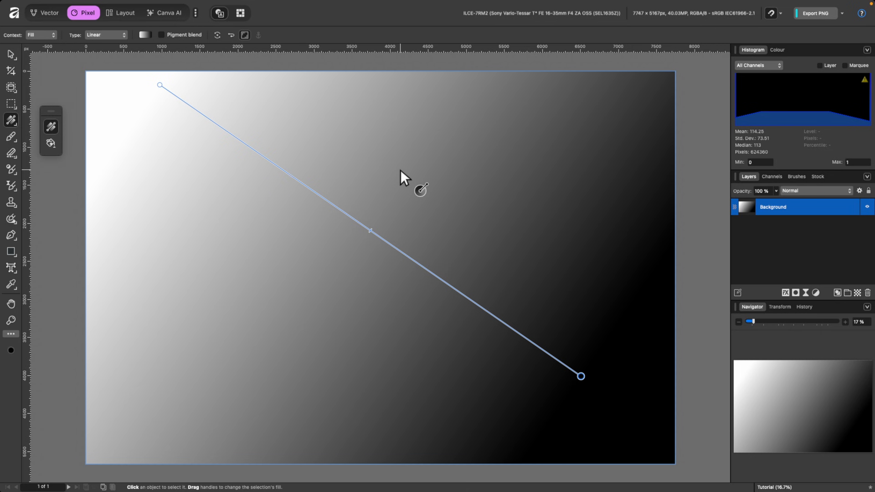
pyautogui.press('super+z')
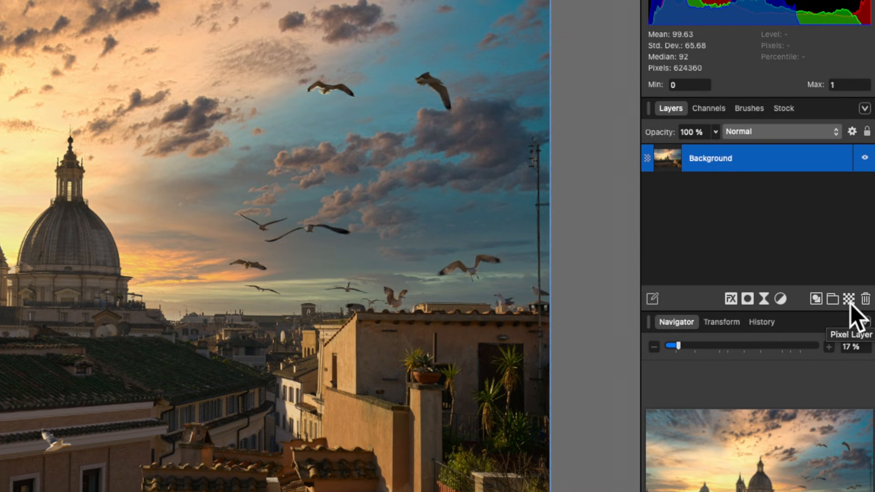
# - Add a new pixel layer and fill it with a vertical linear gradient from purple 7C00FF at the top to orange FFAB00
pyautogui.click(849, 302)
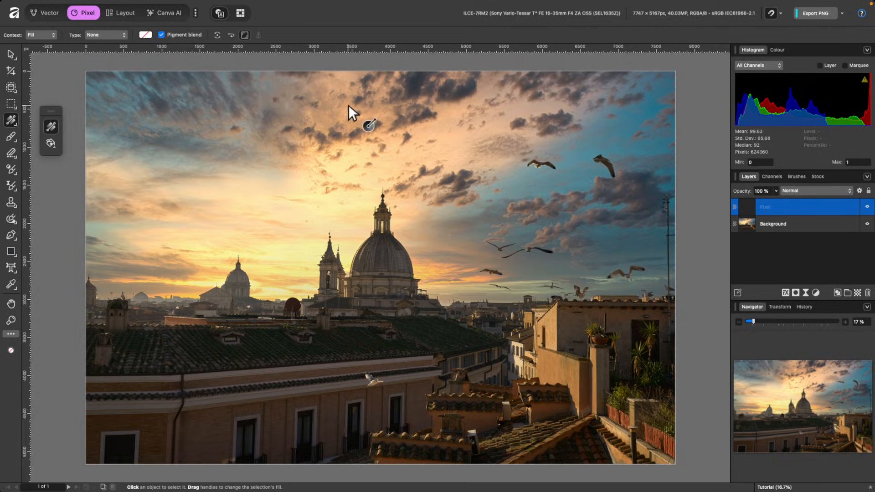
pyautogui.moveTo(364, 95); pyautogui.dragTo(363, 417)
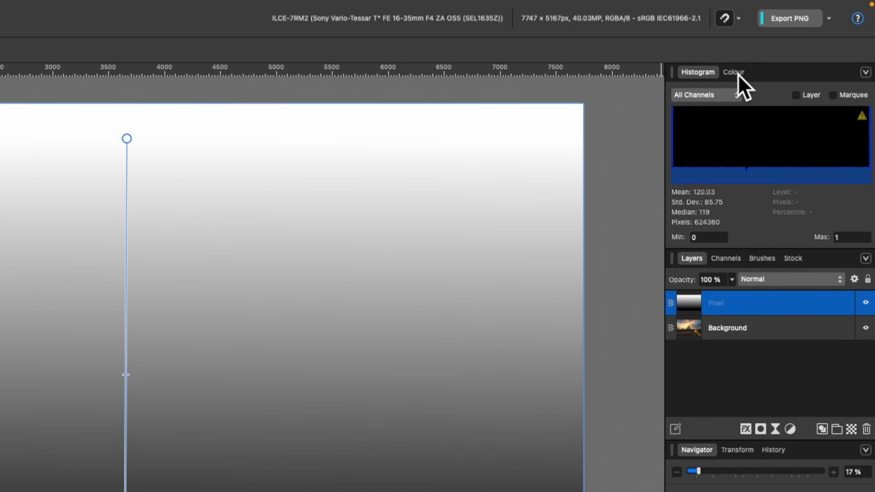
pyautogui.click(736, 73)
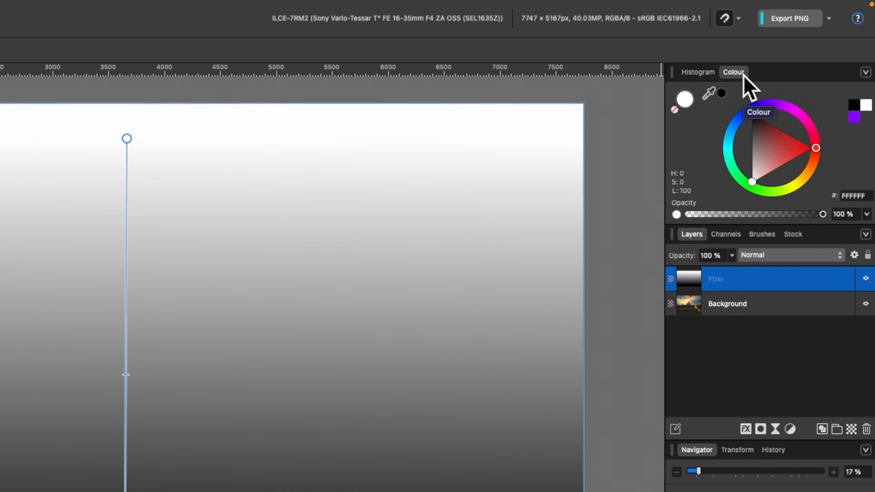
pyautogui.click(770, 103)
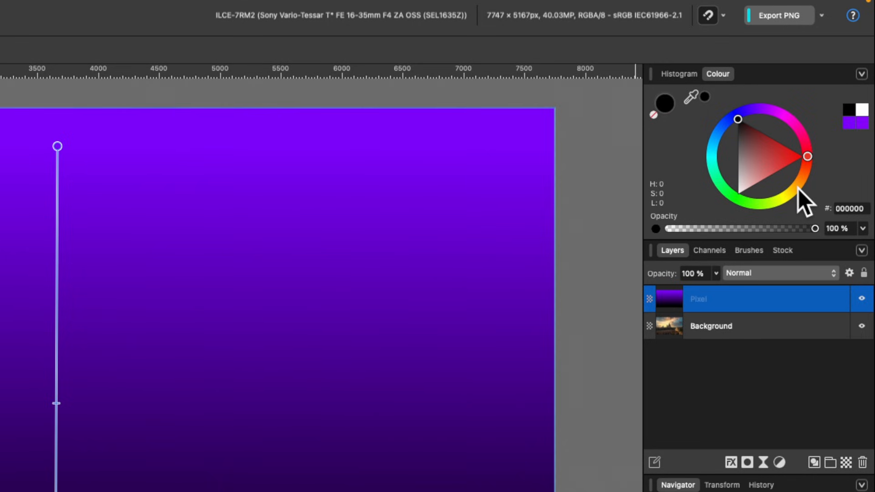
pyautogui.click(798, 189)
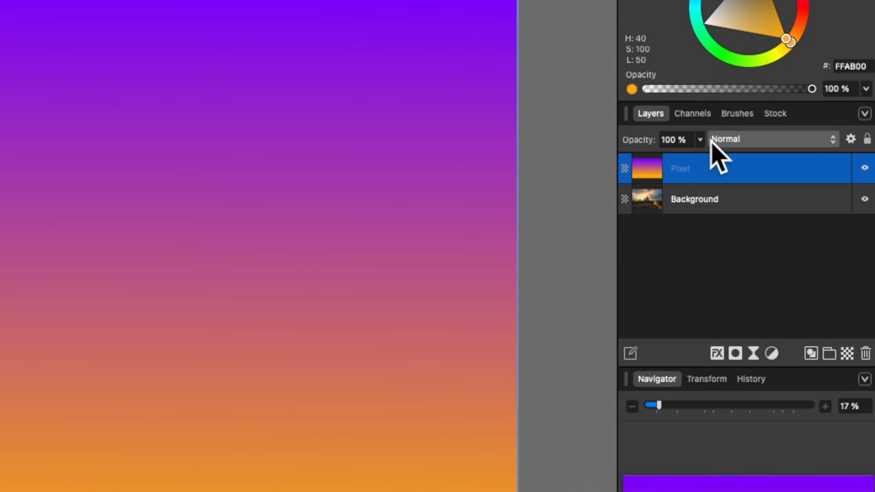
# - Try lowering the gradient layer's opacity to about 64% and return it to 100%
pyautogui.moveTo(702, 141); pyautogui.dragTo(647, 158)
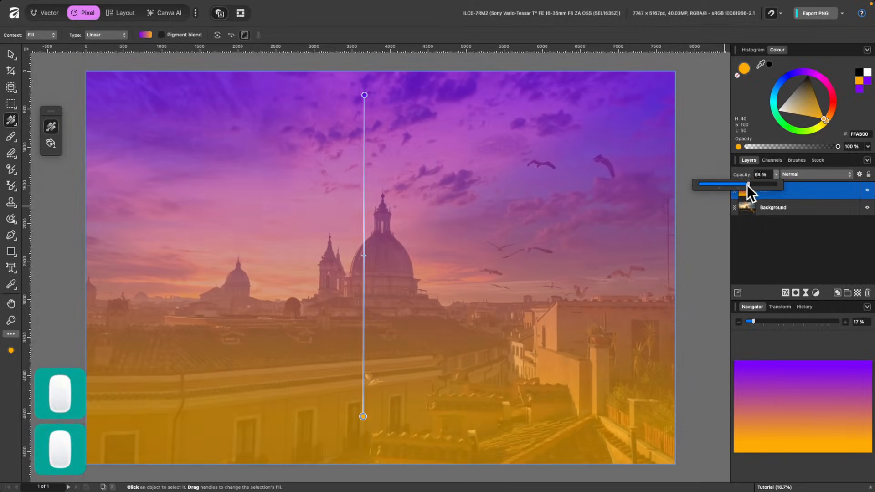
pyautogui.moveTo(747, 185); pyautogui.dragTo(796, 179)
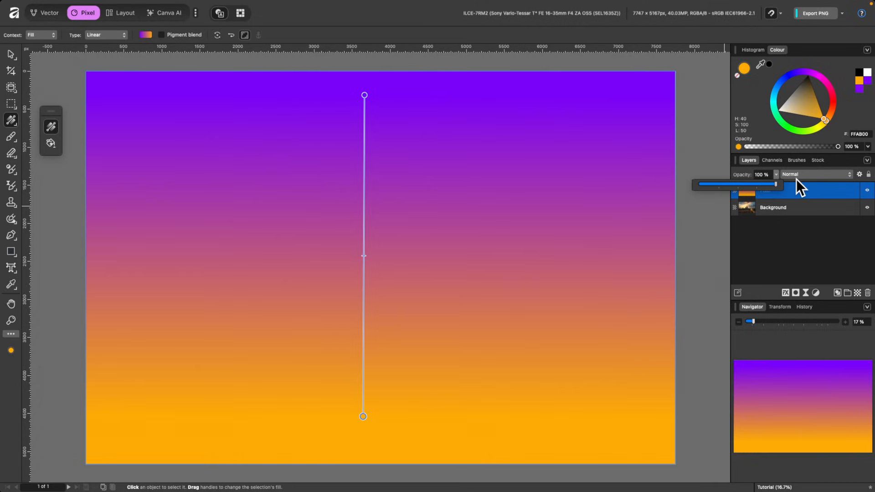
pyautogui.click(791, 188)
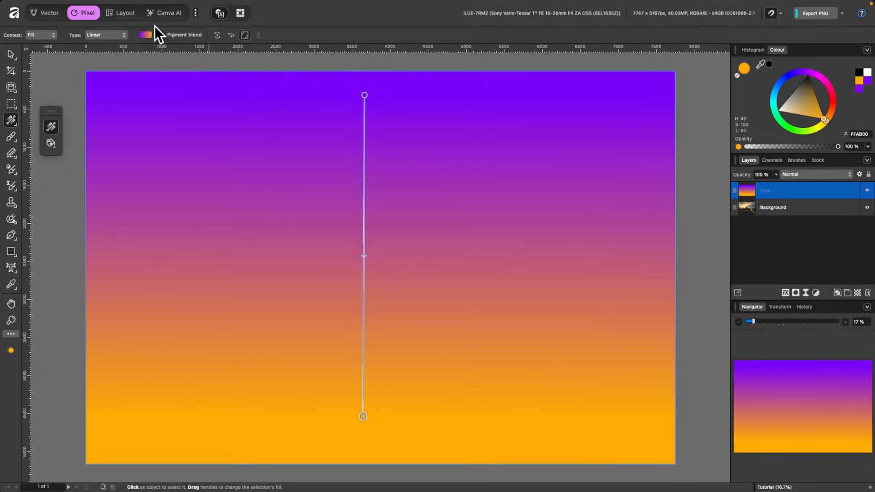
# - Change the gradient type to Elliptical and move its centre slightly down and left
pyautogui.click(119, 34)
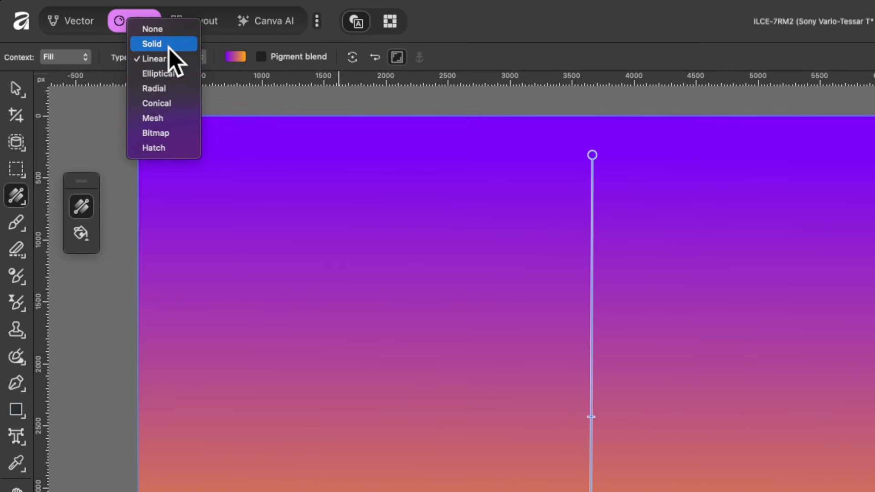
pyautogui.click(179, 71)
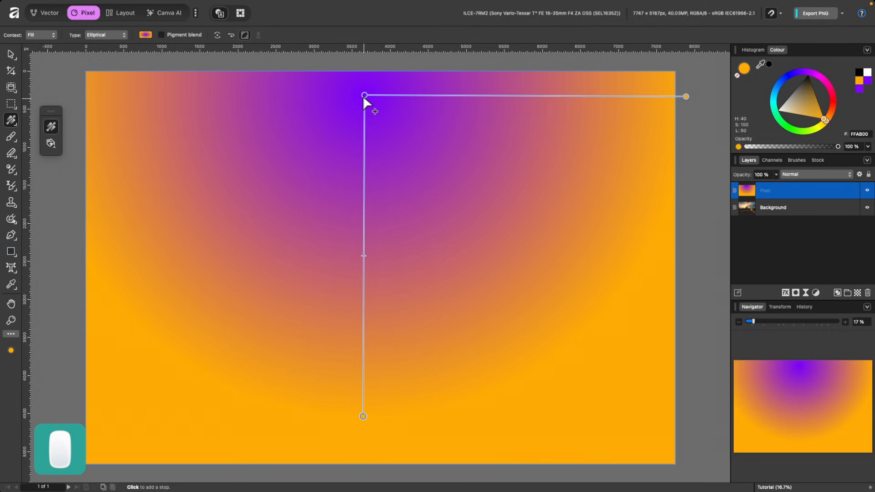
pyautogui.moveTo(592, 155); pyautogui.dragTo(695, 384)
pyautogui.moveTo(426, 236); pyautogui.dragTo(353, 113)
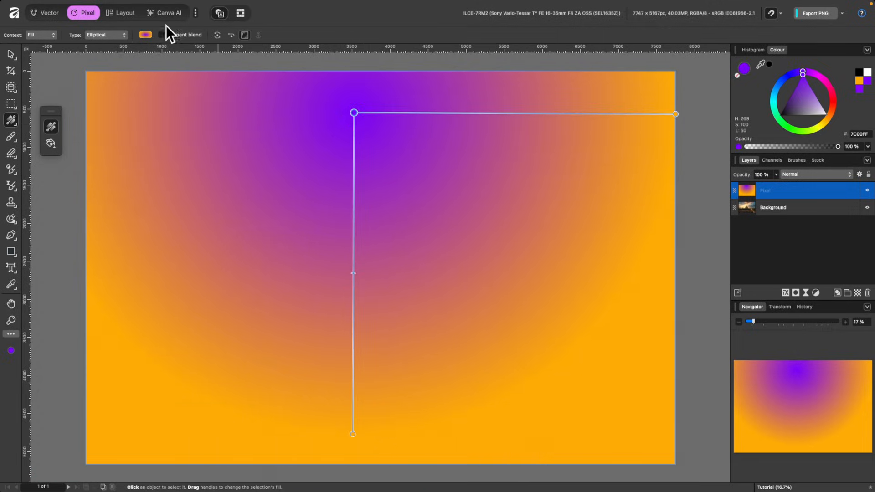
# - Change the gradient type to Conical and shift its centre slightly downward
pyautogui.click(107, 35)
pyautogui.click(108, 55)
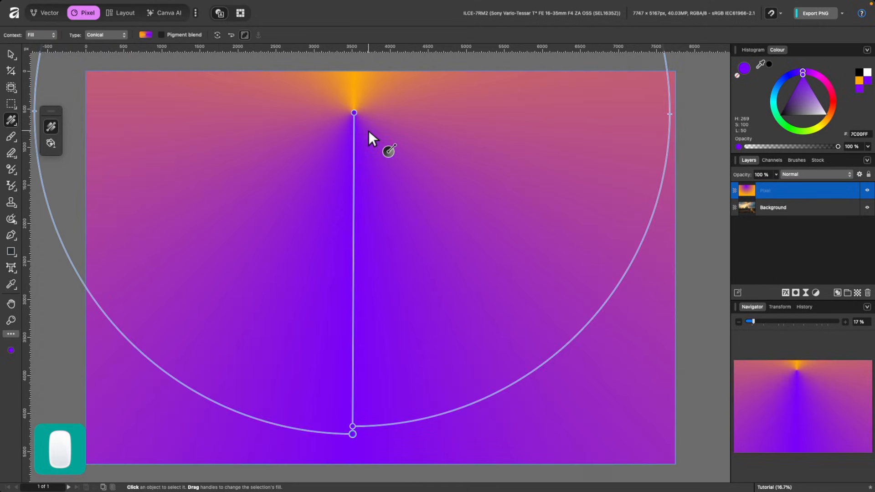
pyautogui.moveTo(354, 116); pyautogui.dragTo(357, 133)
# - Set the gradient type back to Linear and enable Pigment blend
pyautogui.click(114, 32)
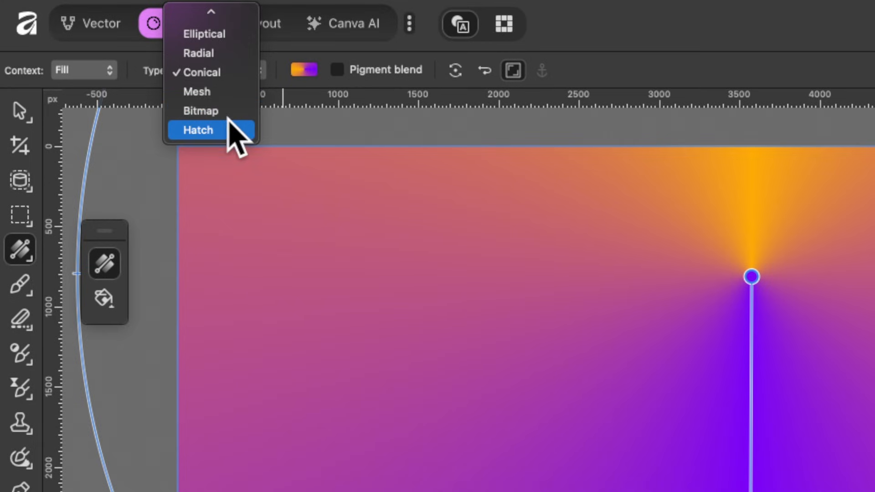
pyautogui.scroll(2, 237, 78)
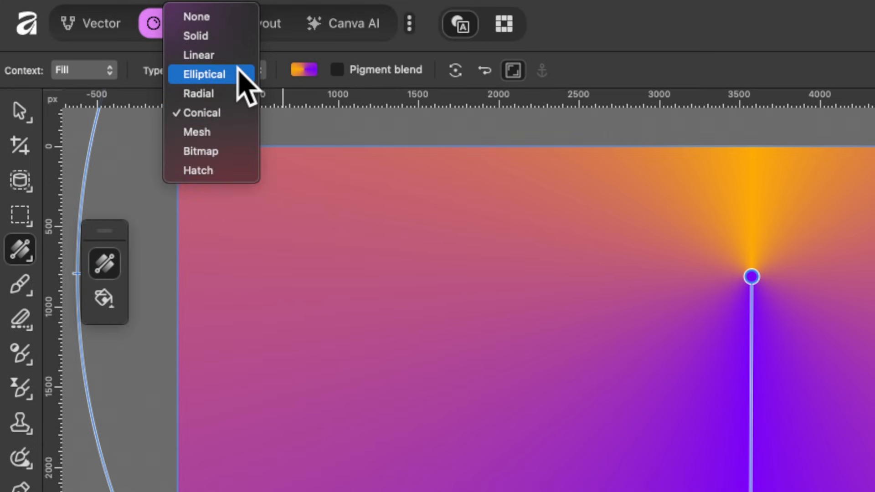
pyautogui.click(227, 59)
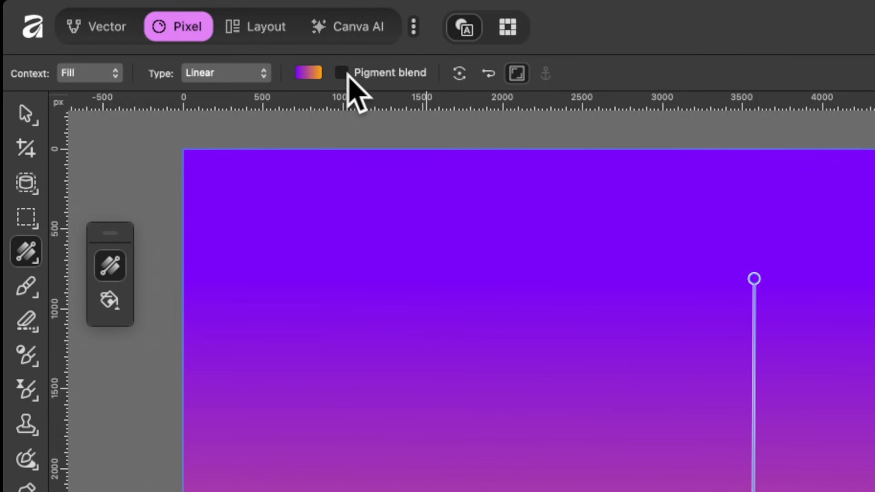
pyautogui.click(342, 73)
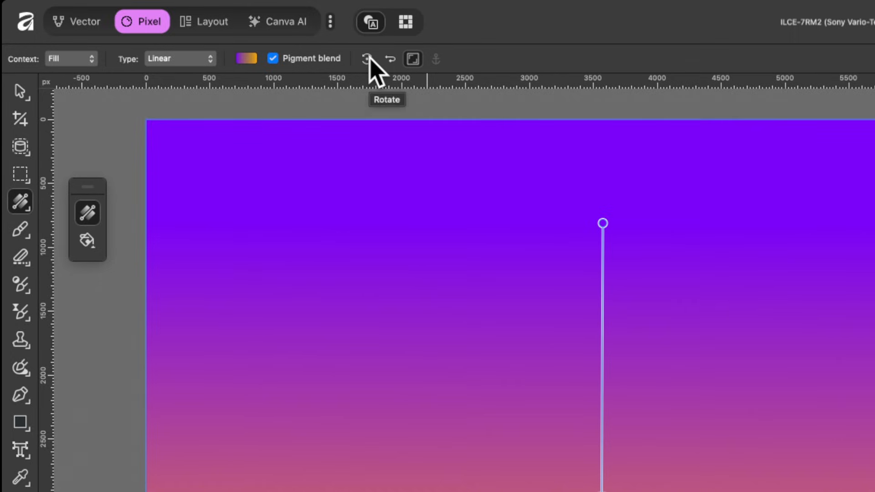
# - Rotate the gradient through successive 90° turns until it is back in its original vertical orientation
pyautogui.click(369, 59)
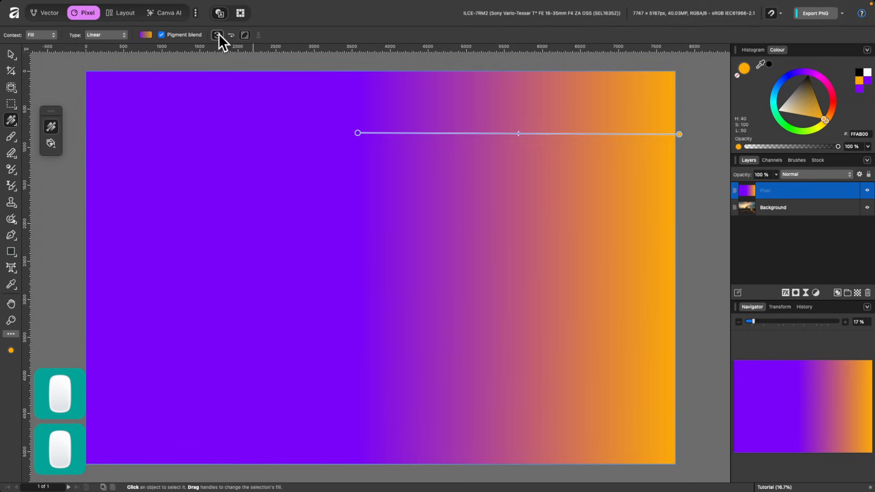
pyautogui.click(218, 35)
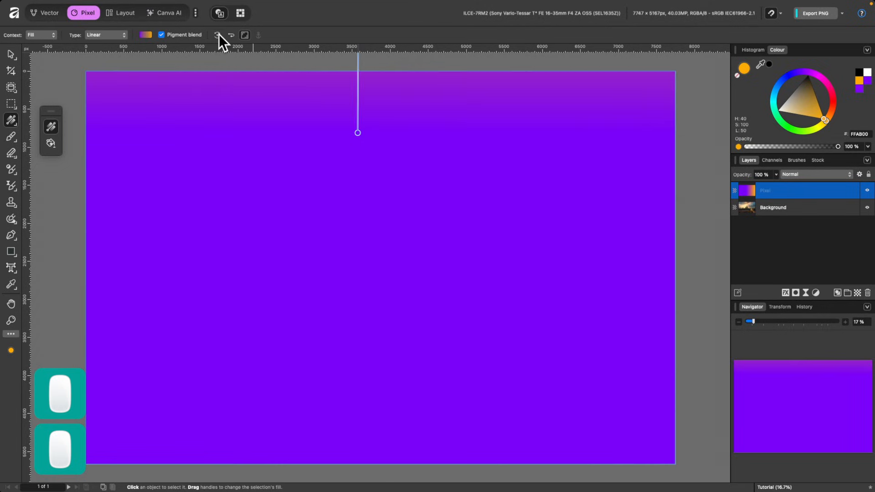
pyautogui.click(217, 34)
pyautogui.click(218, 35)
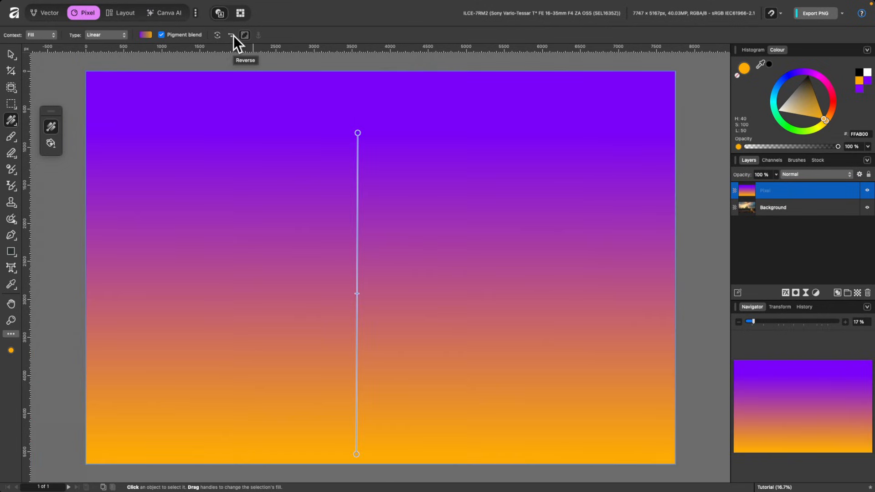
# - Try reversing the gradient's colour direction and flip it back so purple is at the image's upper edge
pyautogui.click(232, 35)
pyautogui.click(232, 35)
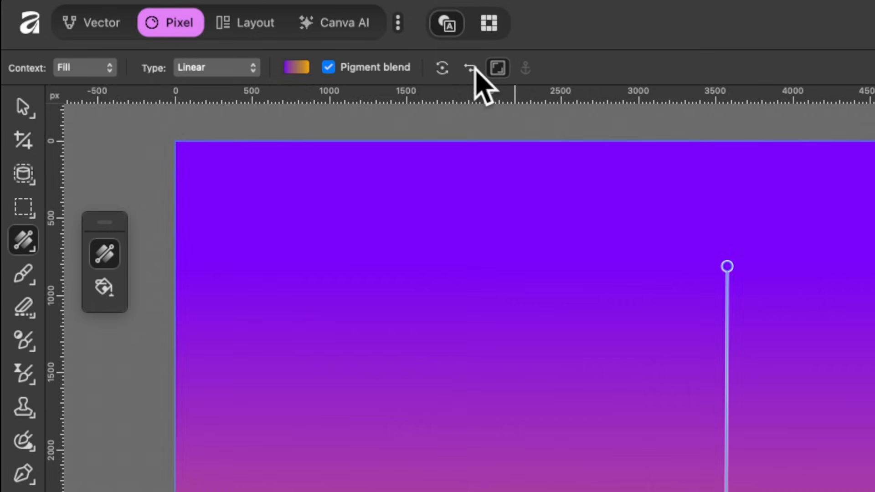
pyautogui.click(472, 68)
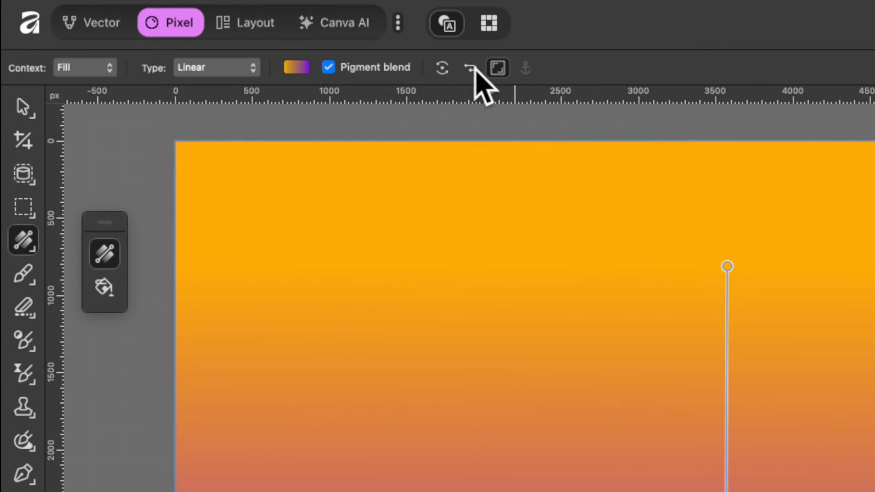
pyautogui.click(472, 69)
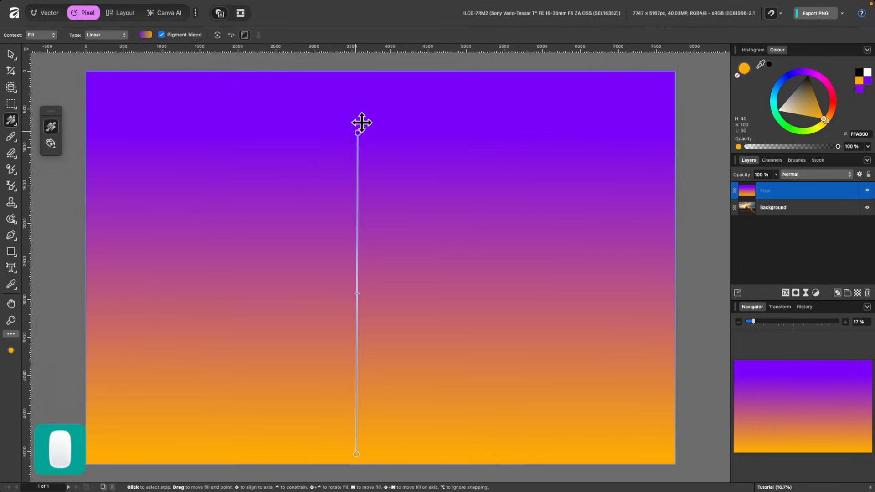
# - Move the gradient's purple end point closer to the image's upper edge and set the layer's blend mode to Soft Light
pyautogui.moveTo(362, 123); pyautogui.dragTo(355, 89)
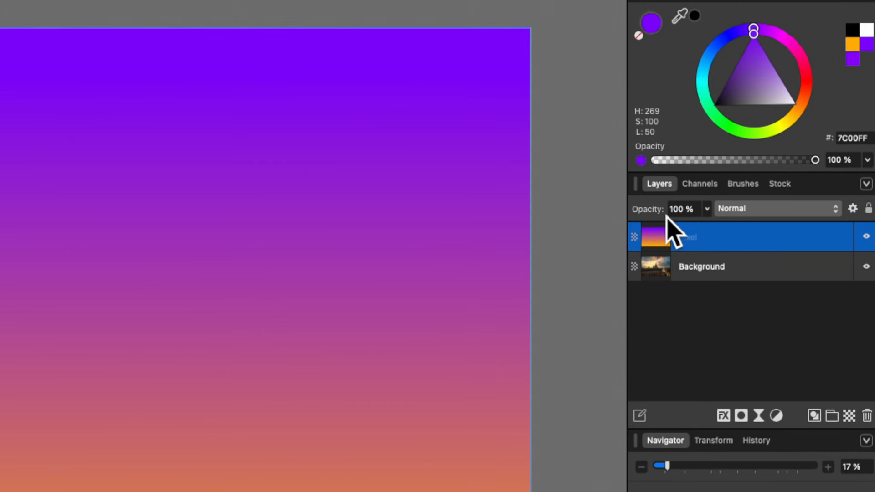
pyautogui.click(773, 209)
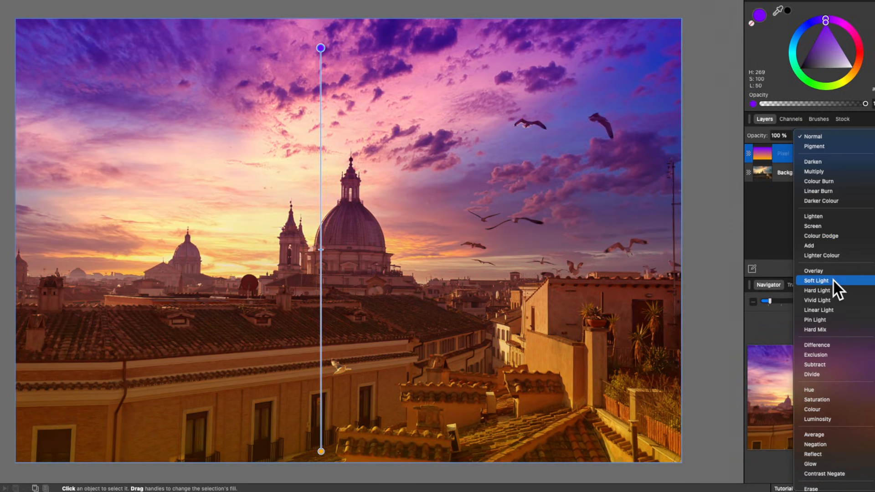
pyautogui.click(832, 279)
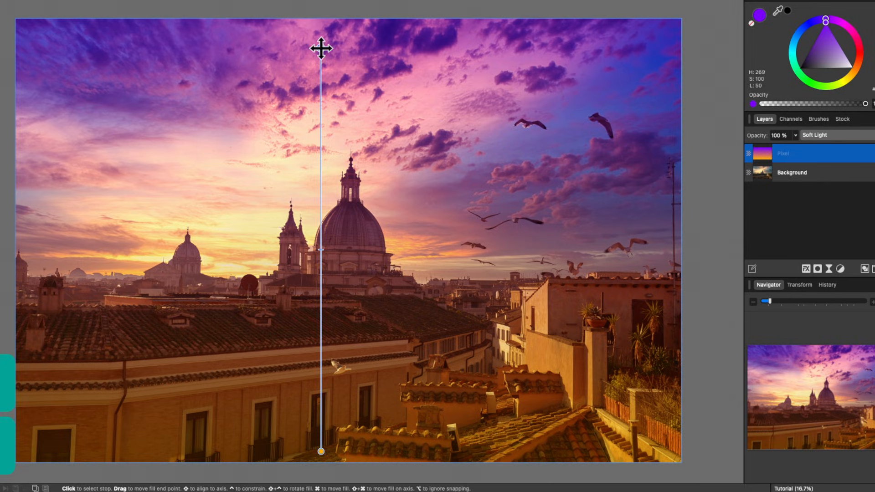
# - Shift the gradient's midpoint slightly below centre and add a teal colour stop, 1EB89B, on the gradient line level with the dome
pyautogui.moveTo(321, 47)
pyautogui.mouseDown()
pyautogui.moveTo(533, 51)
pyautogui.moveTo(318, 37)
pyautogui.moveTo(417, 51)
pyautogui.moveTo(322, 51)
pyautogui.mouseUp()
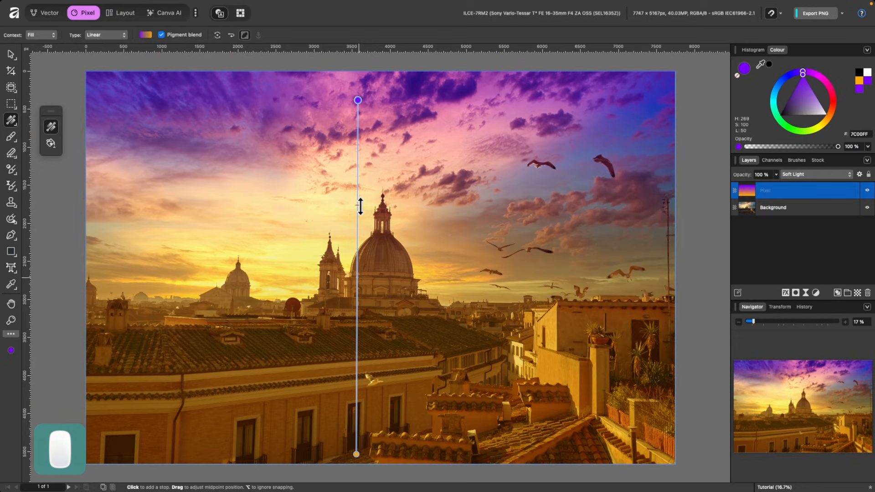
pyautogui.moveTo(357, 152); pyautogui.dragTo(357, 300)
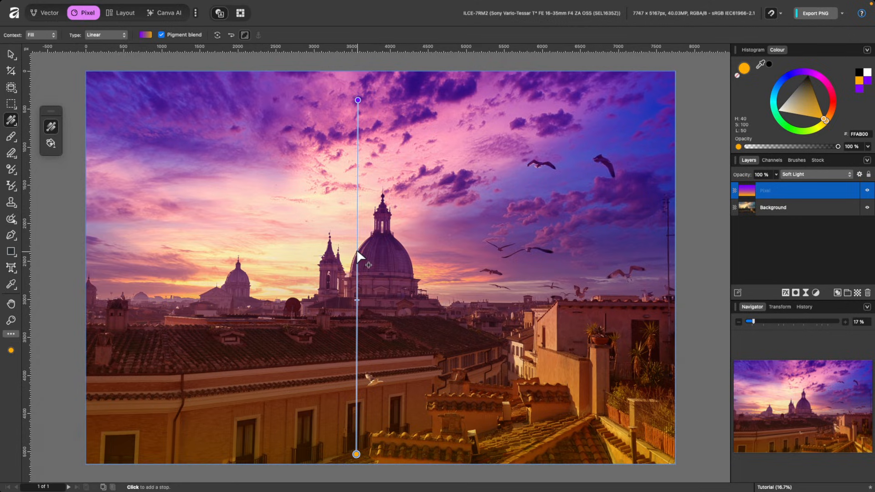
pyautogui.click(357, 254)
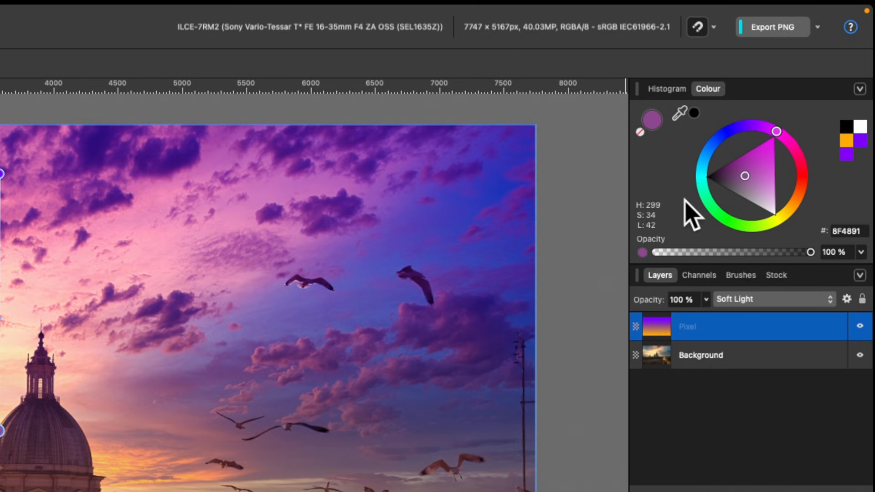
pyautogui.moveTo(752, 128); pyautogui.dragTo(689, 186)
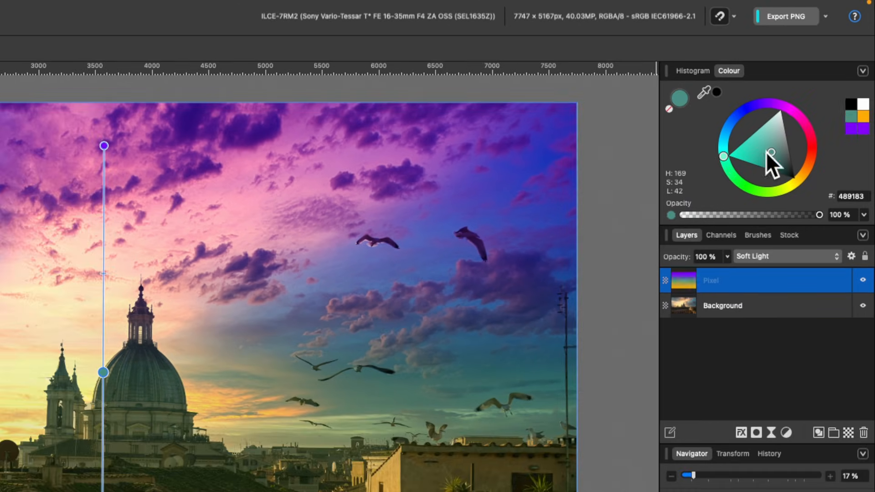
pyautogui.moveTo(767, 152); pyautogui.dragTo(753, 153)
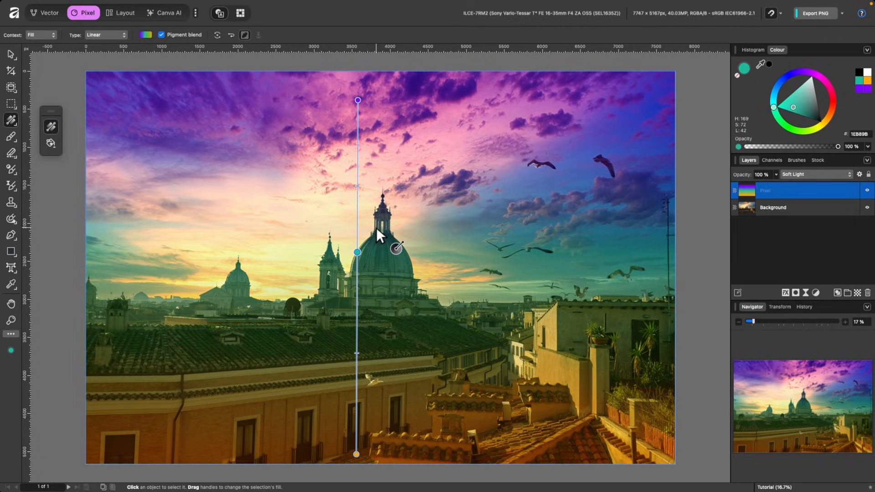
pyautogui.moveTo(357, 252)
pyautogui.mouseDown()
pyautogui.moveTo(356, 323)
pyautogui.moveTo(356, 223)
pyautogui.moveTo(357, 263)
pyautogui.mouseUp()
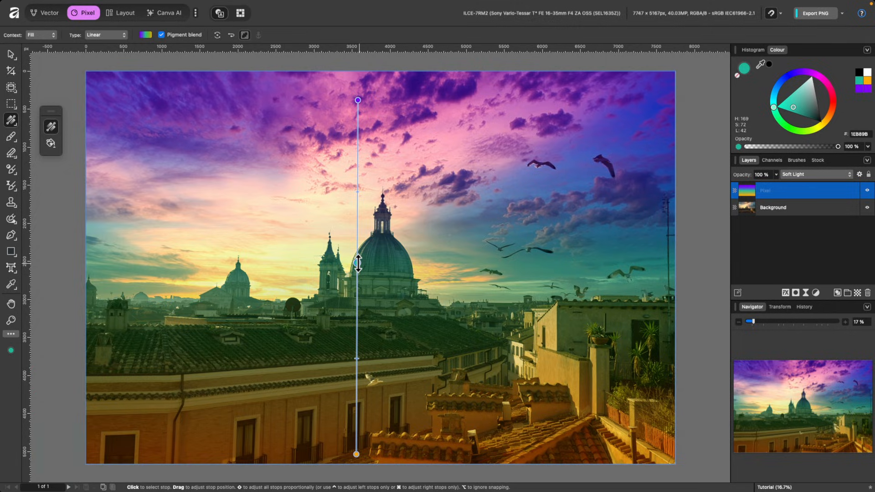
# - Remove the teal stop from the gradient and delete the gradient's pixel layer
pyautogui.press('BackSpace')
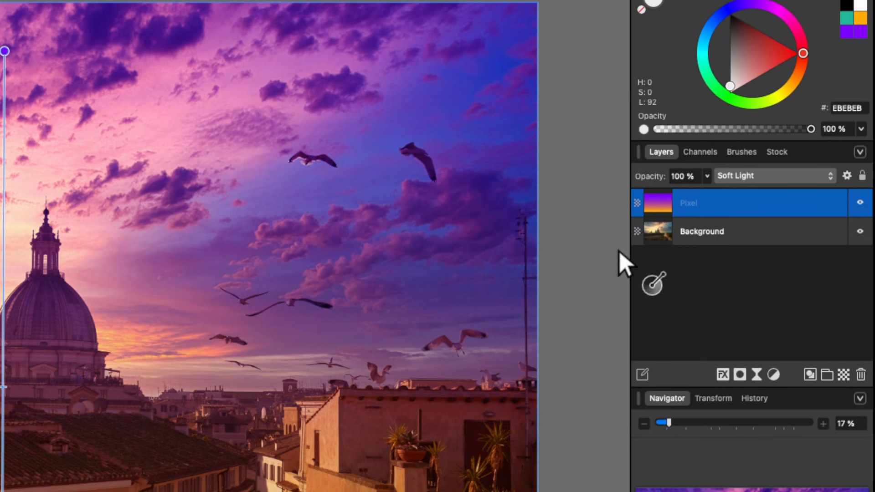
pyautogui.click(719, 228)
pyautogui.click(722, 207)
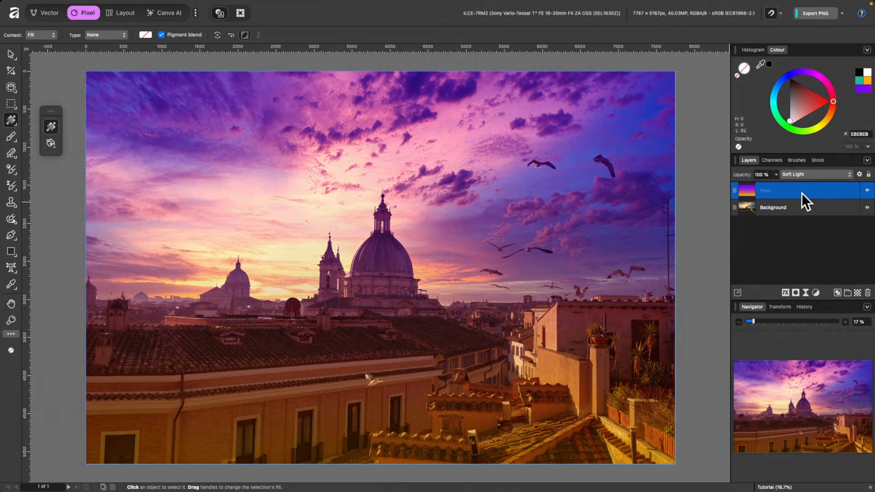
pyautogui.press('BackSpace')
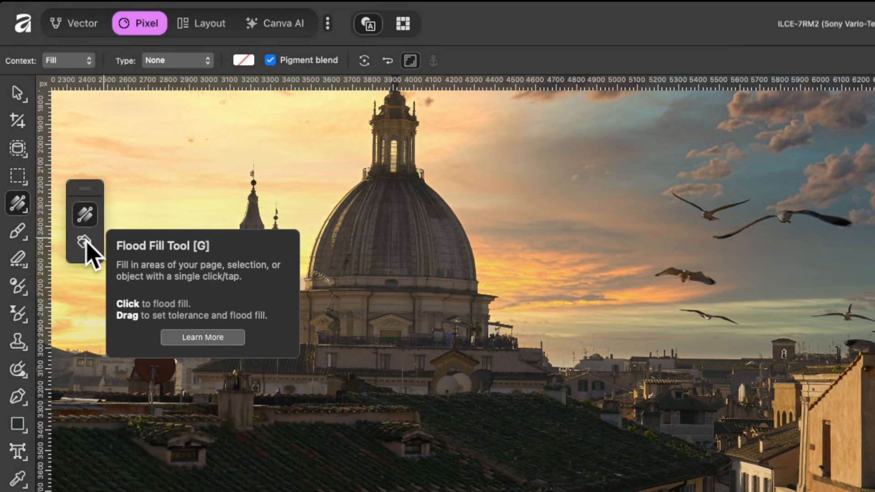
# - Switch to the Flood Fill Tool and add a new pixel layer above Background, with the fill source at Layers Beneath
pyautogui.click(84, 241)
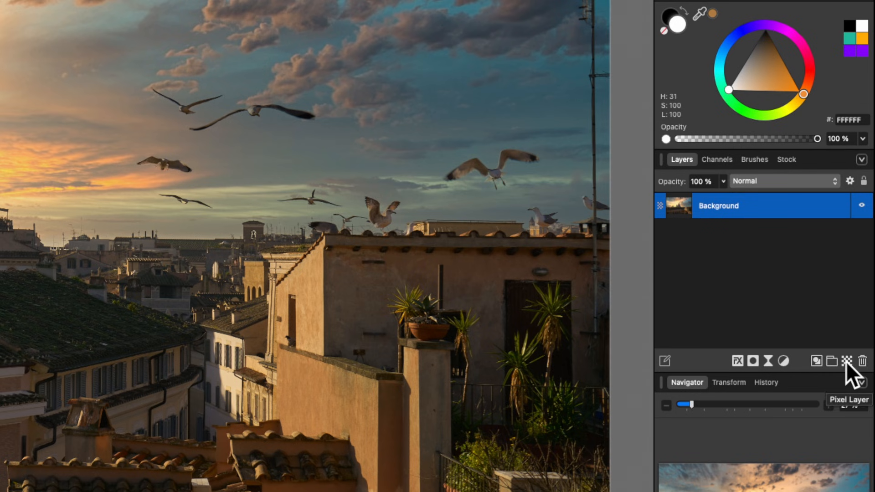
pyautogui.click(845, 361)
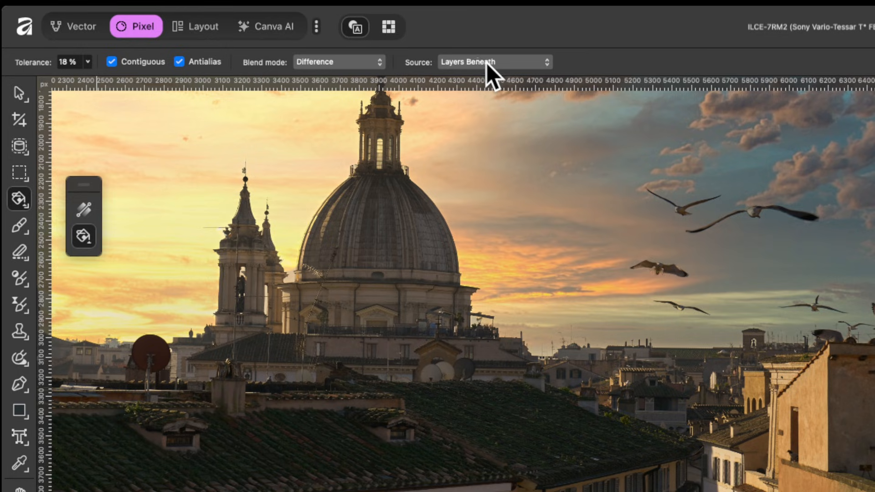
pyautogui.click(300, 35)
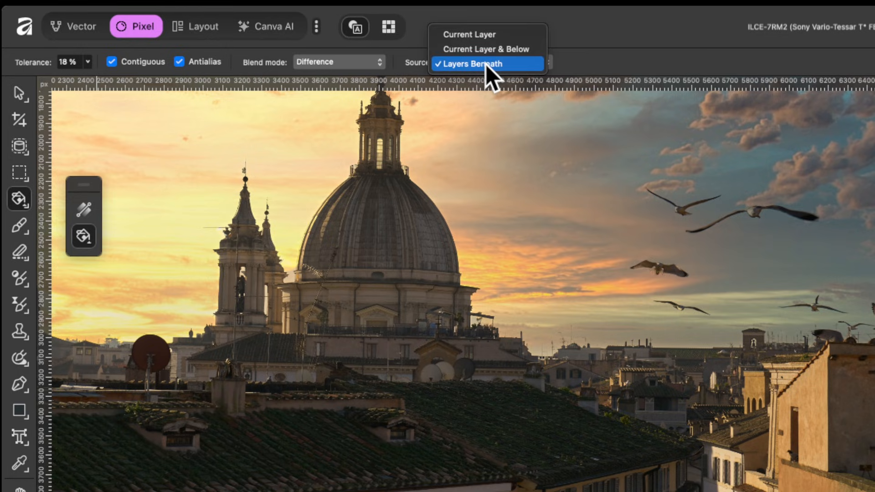
pyautogui.click(485, 65)
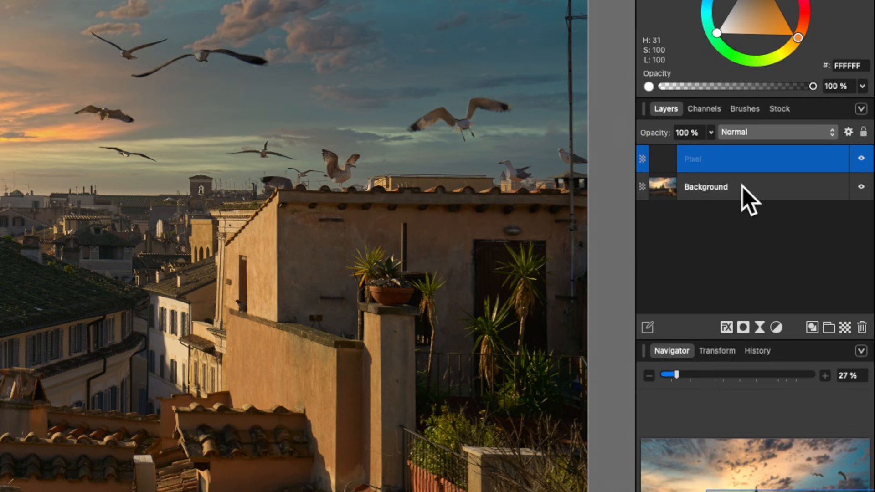
# - Try flood-filling the sunlit face of the pillar under the potted plant with white on the new pixel layer, and undo it
pyautogui.click(712, 187)
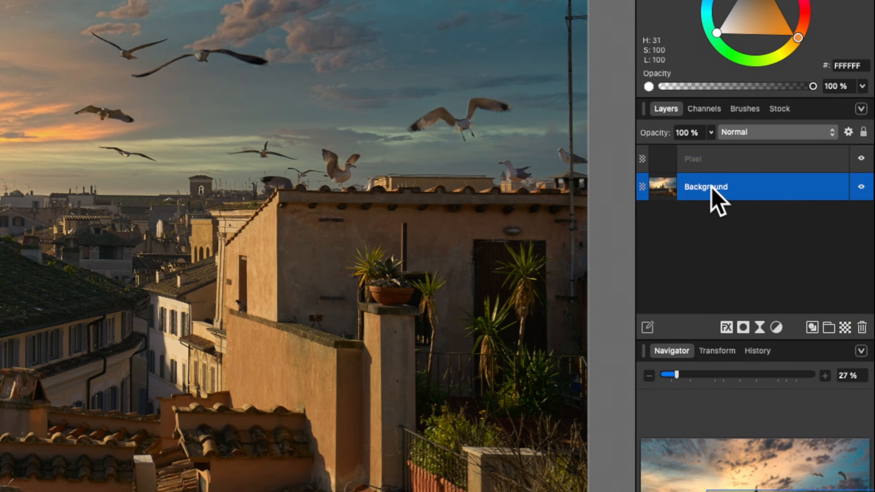
pyautogui.click(740, 165)
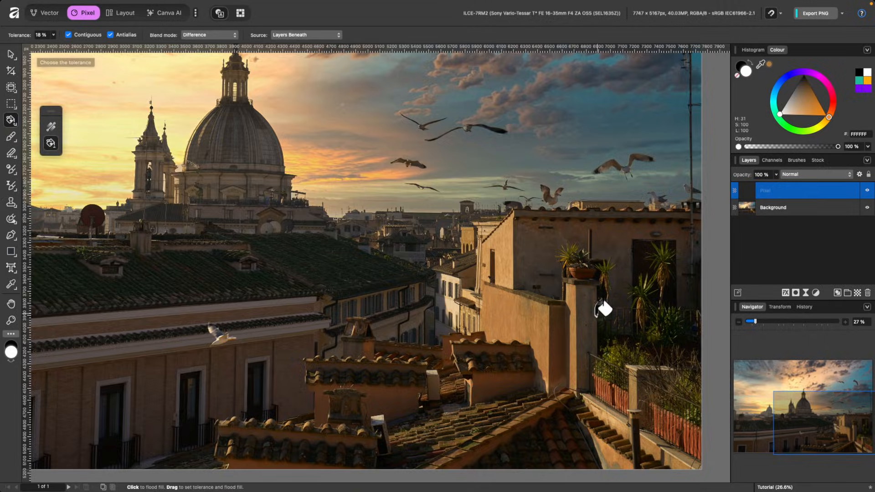
pyautogui.scroll(5, 606, 306)
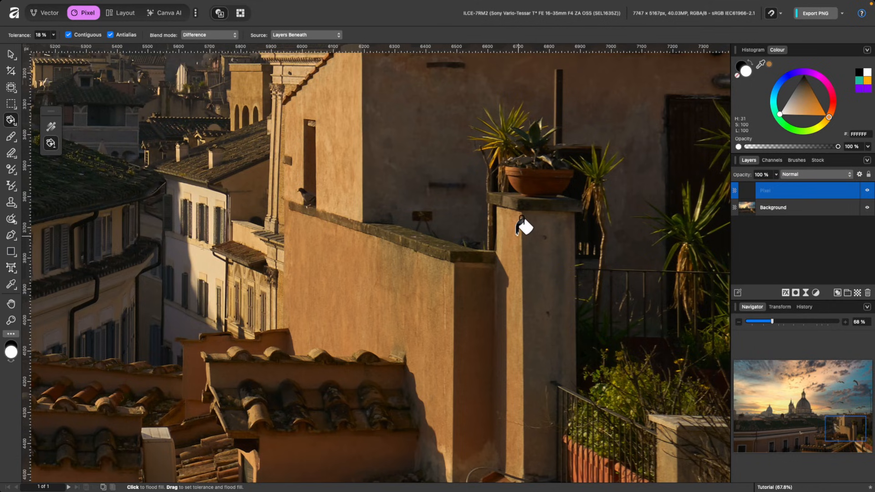
pyautogui.click(522, 225)
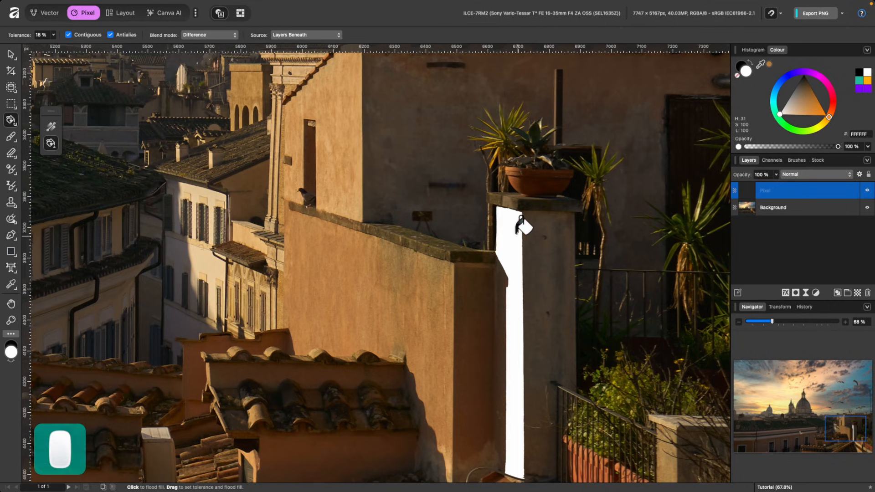
pyautogui.scroll(-3, 606, 287)
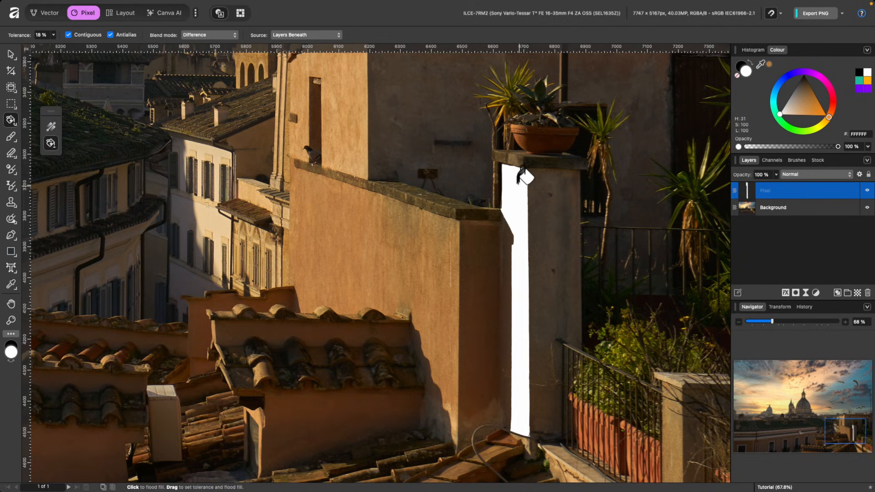
pyautogui.press('super+z')
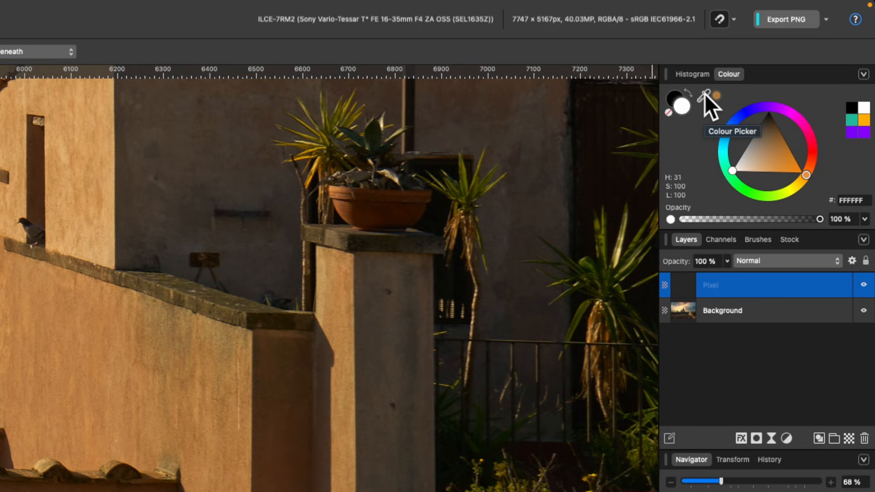
# - Sample the wall's orange-brown colour, B88045, as the fill colour and flood-fill the pillar's sunlit face with it
pyautogui.moveTo(704, 93); pyautogui.dragTo(345, 263)
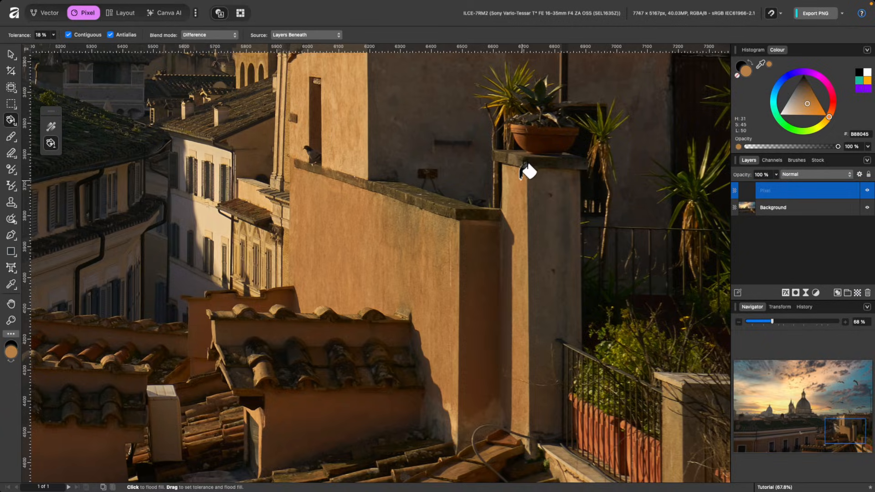
pyautogui.click(522, 176)
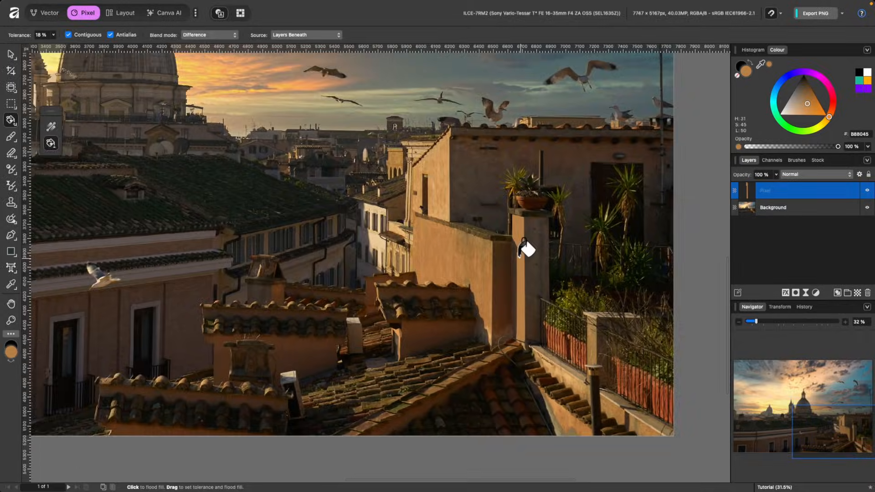
pyautogui.scroll(5, 524, 248)
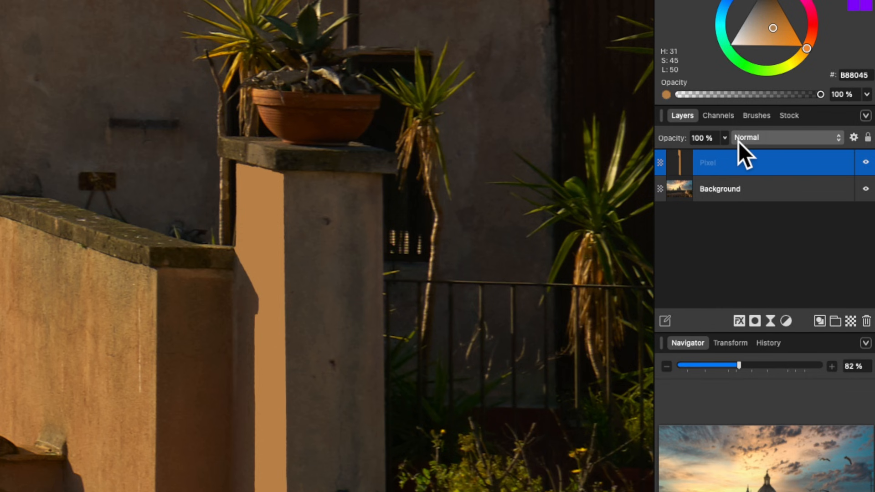
# - Leave the pixel layer's blend mode at Normal and undo the orange-brown flood fill on the pillar
pyautogui.click(769, 141)
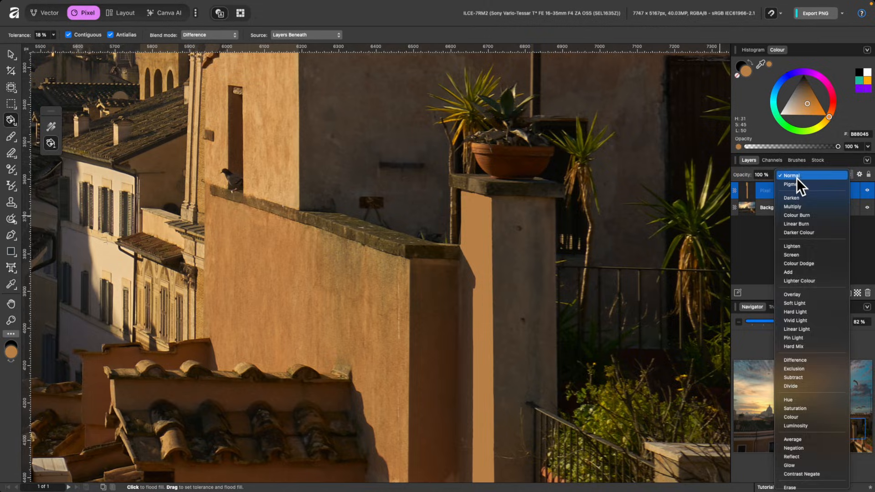
pyautogui.click(797, 178)
pyautogui.press('super+z')
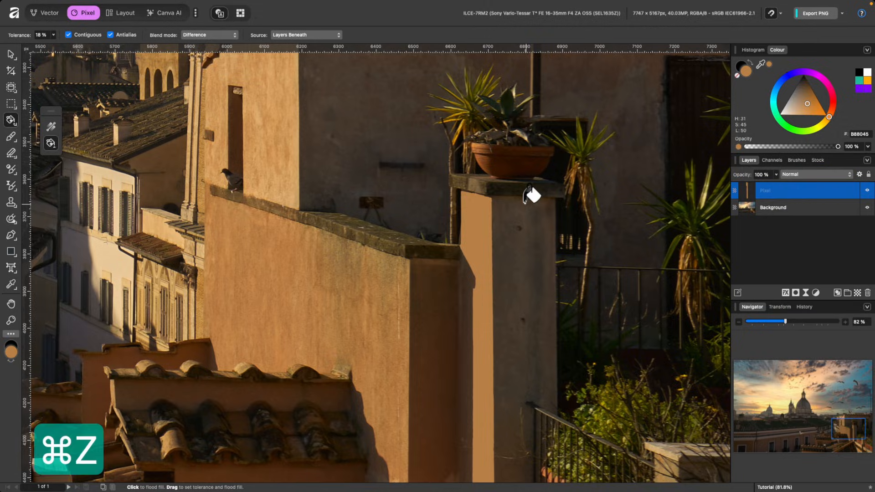
pyautogui.press('super+z')
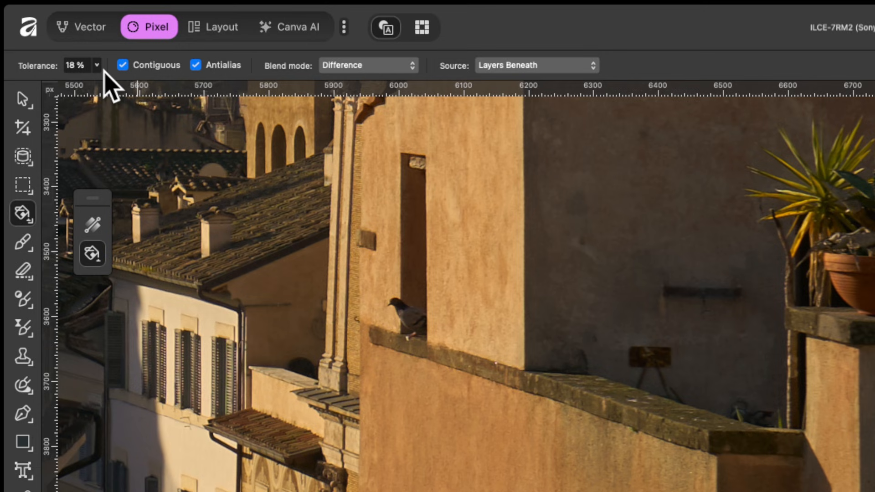
# - Set the flood fill tolerance to 30 %, flood-fill the pillar's sunlit face with B88045, and check the fill's edges
pyautogui.click(54, 35)
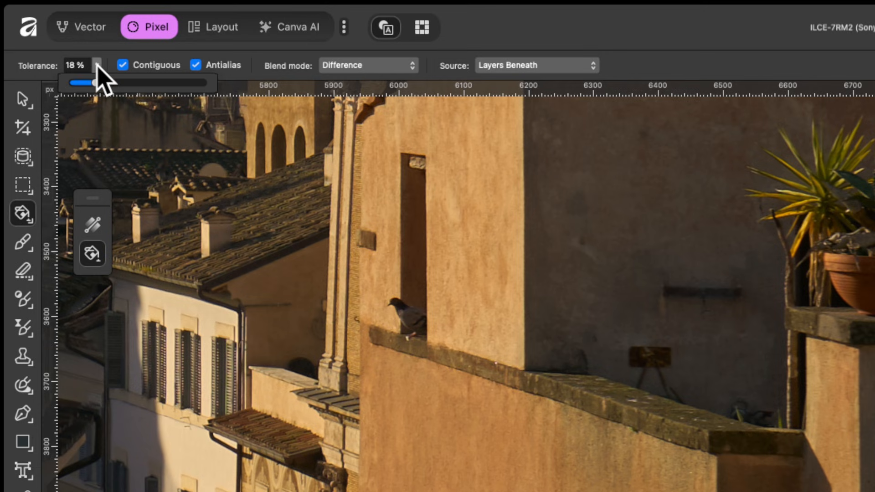
pyautogui.moveTo(100, 76); pyautogui.dragTo(112, 79)
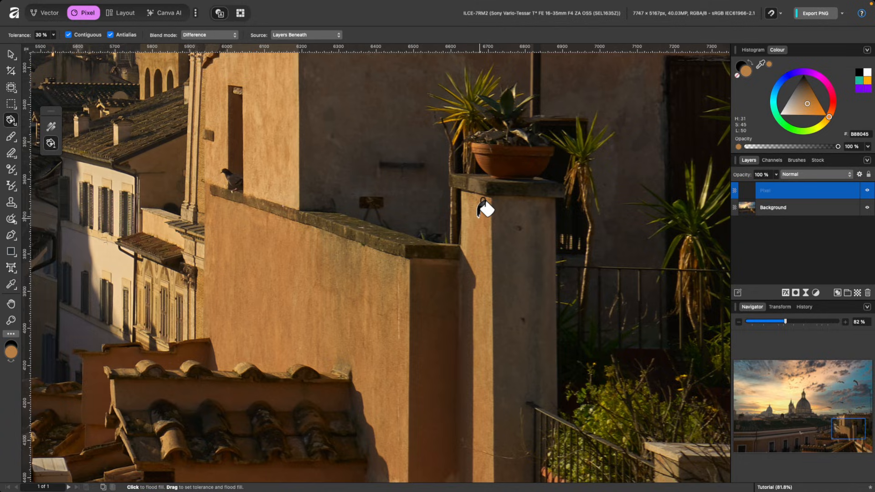
pyautogui.click(479, 216)
pyautogui.scroll(-2, 474, 199)
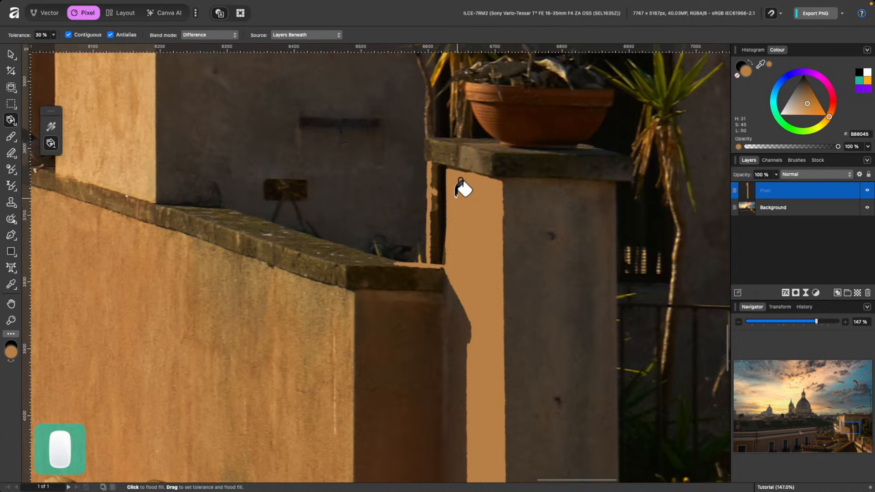
pyautogui.scroll(3, 437, 246)
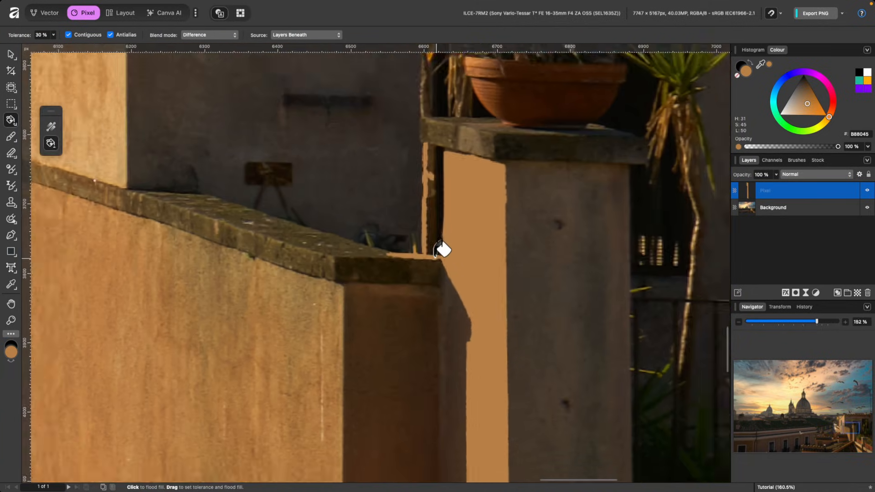
pyautogui.scroll(-4, 437, 248)
pyautogui.scroll(-1, 460, 249)
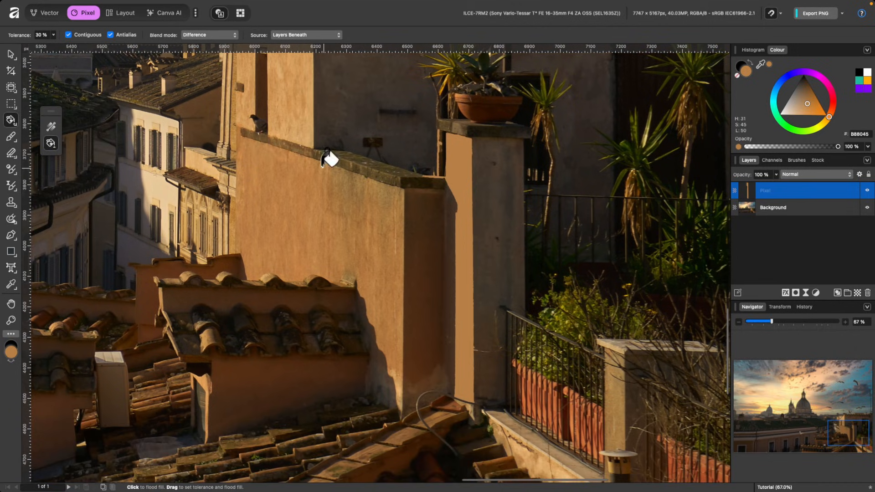
# - Undo the last fill, raise the tolerance to 48 %, and flood-fill the pillar's sunlit face again on the pixel layer
pyautogui.moveTo(55, 38); pyautogui.dragTo(66, 45)
pyautogui.press('super+z')
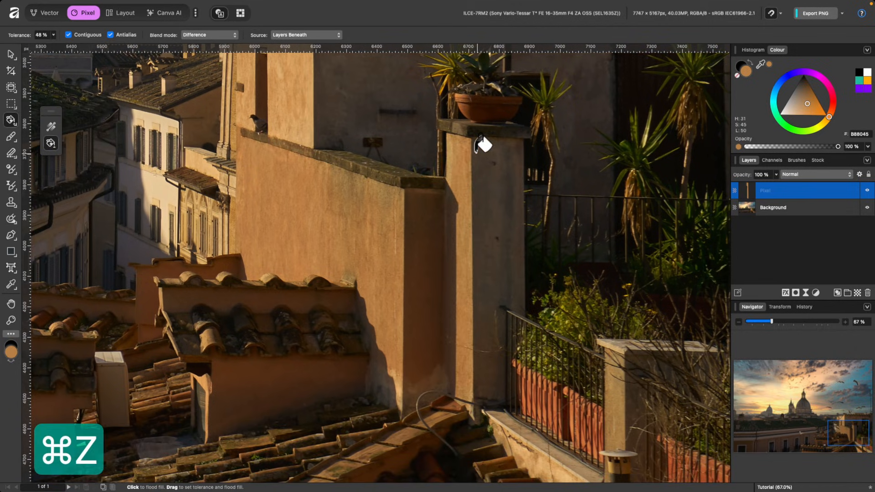
pyautogui.click(467, 154)
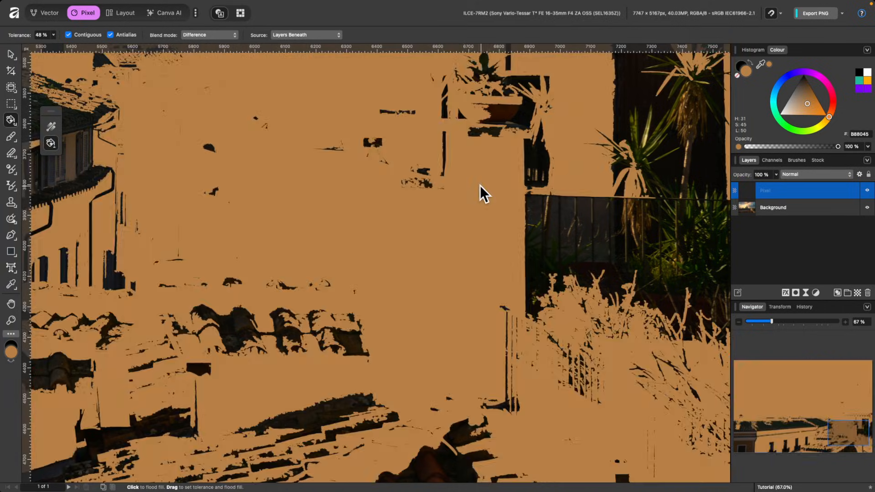
pyautogui.scroll(-5, 480, 184)
pyautogui.scroll(2, 480, 185)
pyautogui.hscroll(-2, 479, 185)
pyautogui.scroll(4, 479, 185)
pyautogui.hscroll(-2, 480, 185)
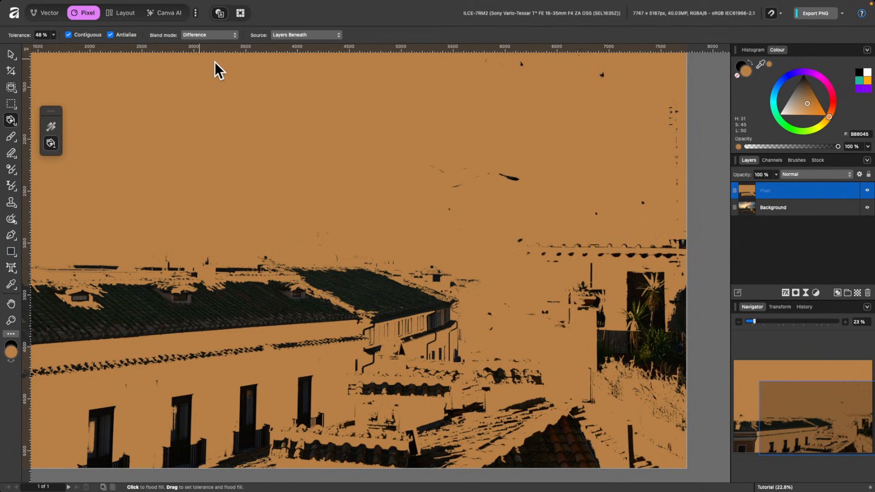
pyautogui.scroll(-2, 417, 122)
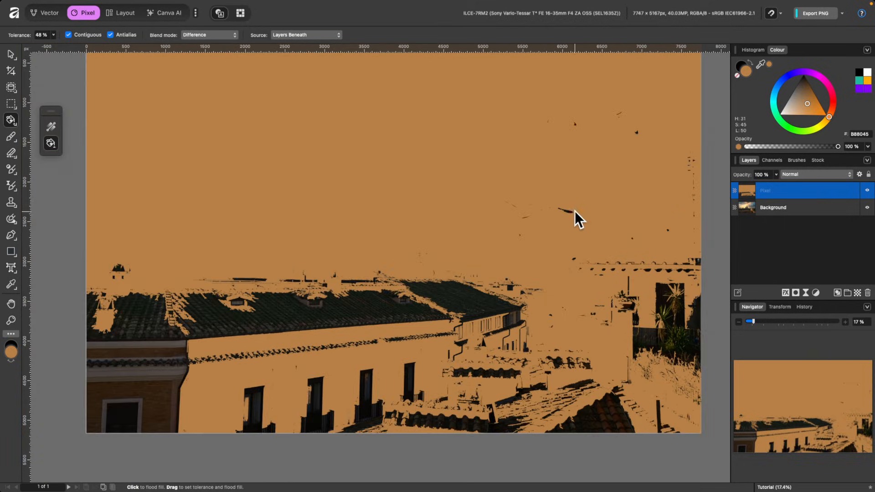
# - Delete the flood-filled pixel layer above Background
pyautogui.click(792, 205)
pyautogui.click(789, 195)
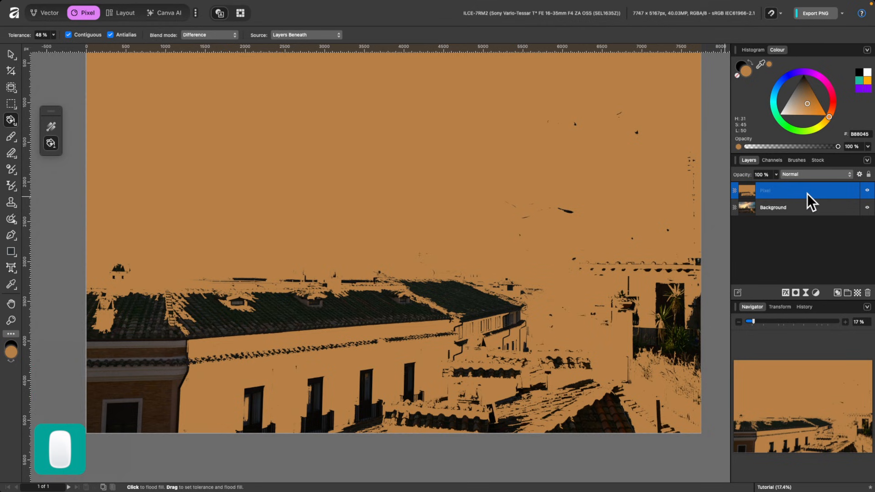
pyautogui.press('BackSpace')
pyautogui.scroll(2, 506, 178)
pyautogui.hscroll(1, 505, 179)
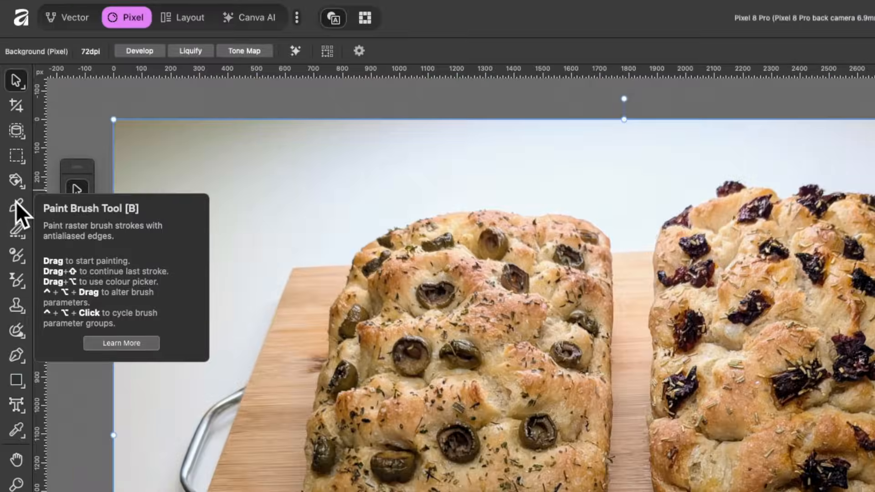
# - Switch to the Paint Brush Tool in the bread photo and set the brush width to 120 px
pyautogui.click(15, 207)
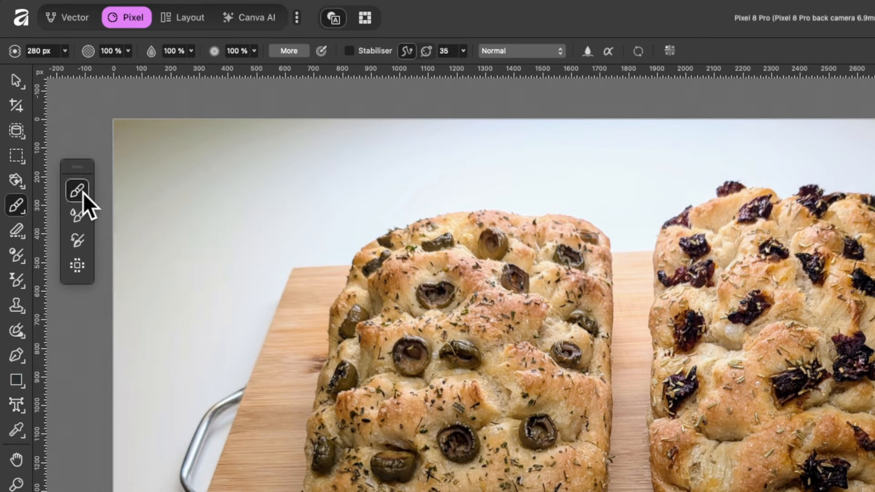
pyautogui.click(211, 162)
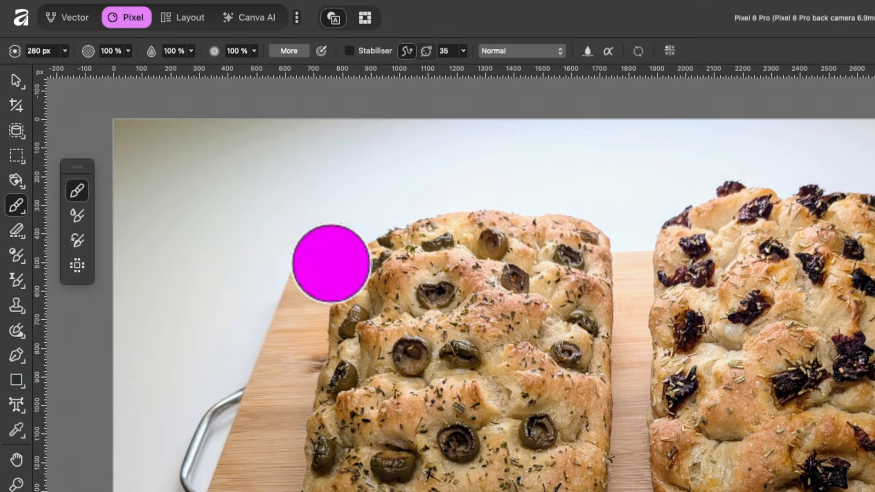
pyautogui.click(65, 50)
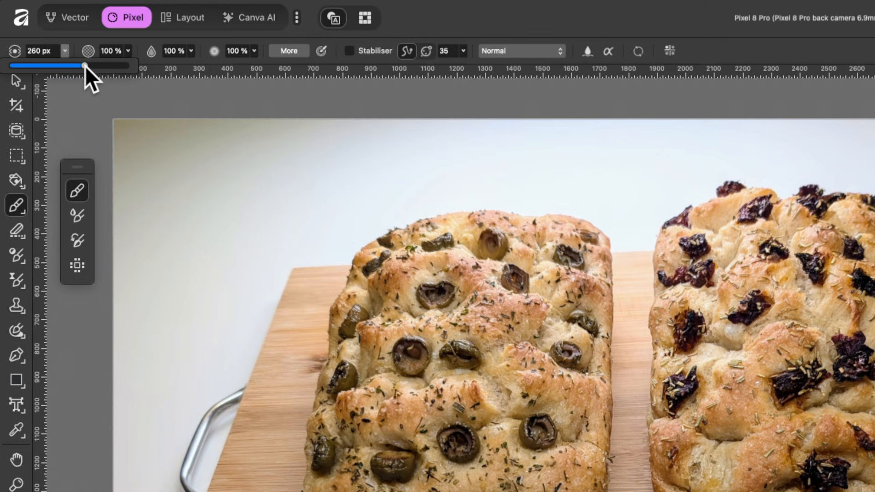
pyautogui.moveTo(86, 67)
pyautogui.mouseDown()
pyautogui.moveTo(61, 68)
pyautogui.moveTo(70, 68)
pyautogui.mouseUp()
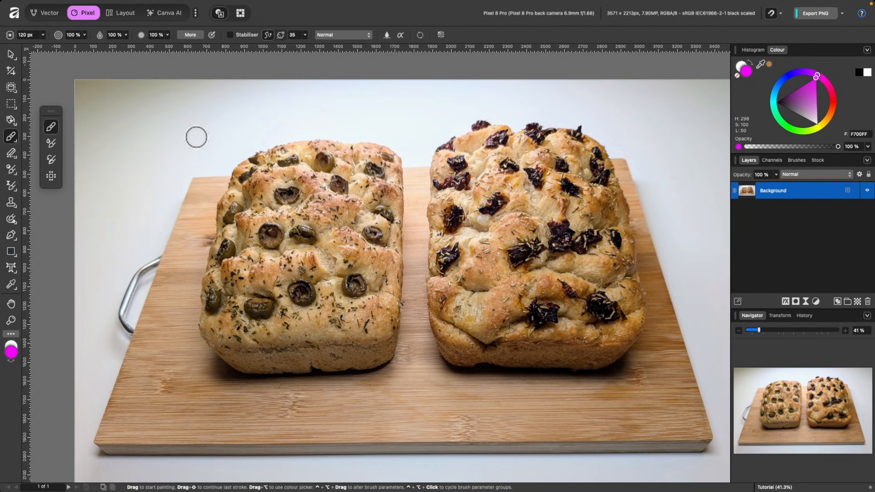
# - Enlarge the brush in steps to beyond 485.5 px and reduce it again to 126.4 px
pyautogui.press(']')
pyautogui.press(']')
pyautogui.press(']')
pyautogui.press(']')
pyautogui.press(']')
pyautogui.press(']')
pyautogui.press(']')
pyautogui.press(']')
pyautogui.press(']')
pyautogui.press(']')
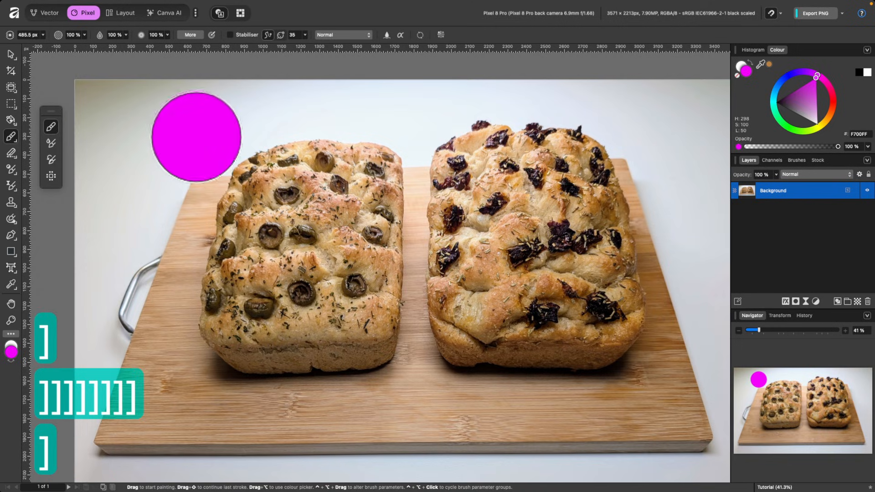
pyautogui.press(']')
pyautogui.press('[')
pyautogui.press('[')
pyautogui.press('[')
pyautogui.press('[')
pyautogui.press('[')
pyautogui.press('[')
pyautogui.press('[')
pyautogui.press('[')
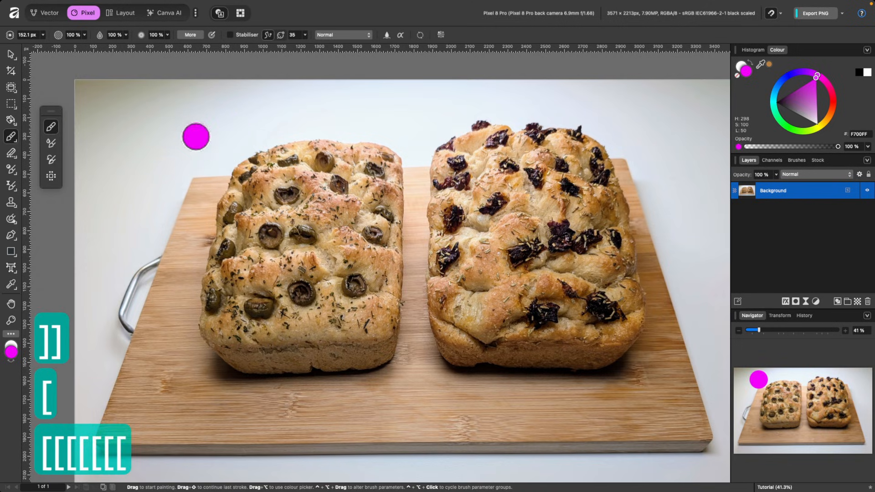
pyautogui.press('[')
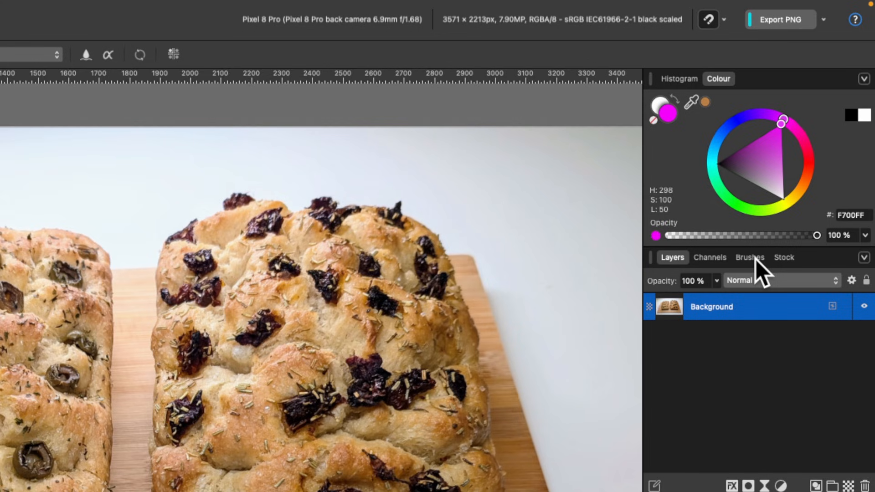
# - Examine the available brush categories and the round brushes in the Basic category, and return to the layer list
pyautogui.click(755, 259)
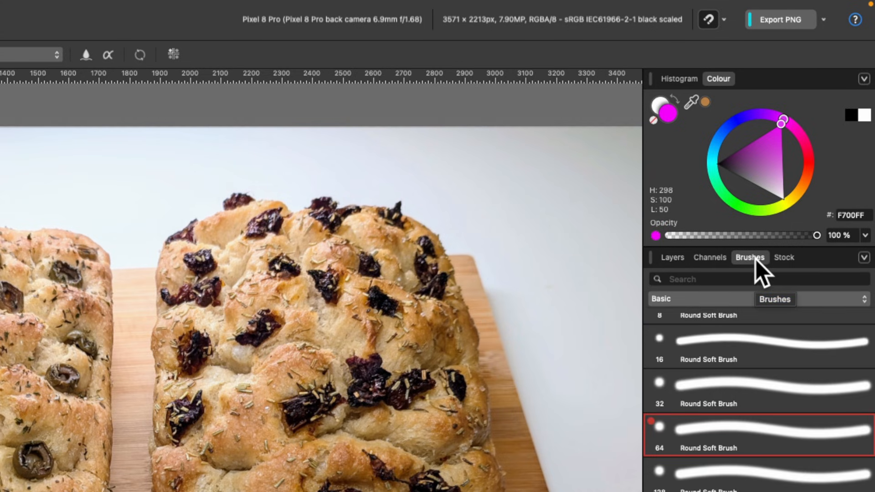
pyautogui.click(710, 299)
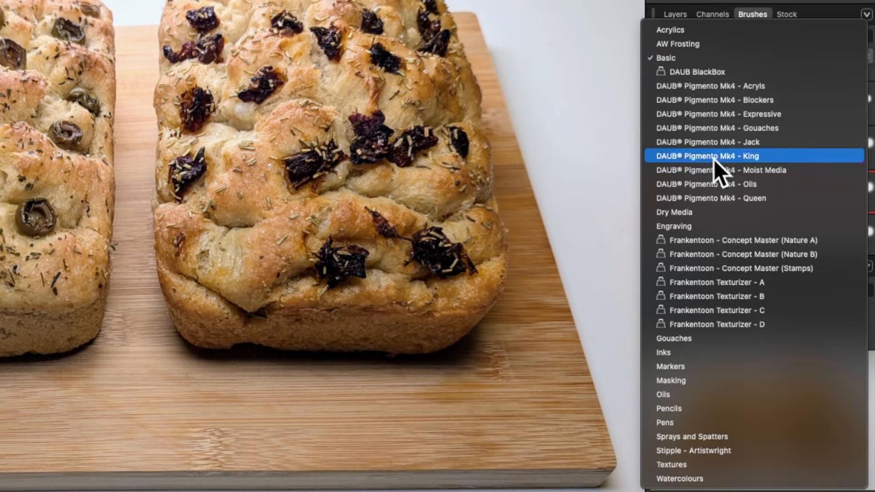
pyautogui.click(721, 61)
pyautogui.scroll(-10, 752, 177)
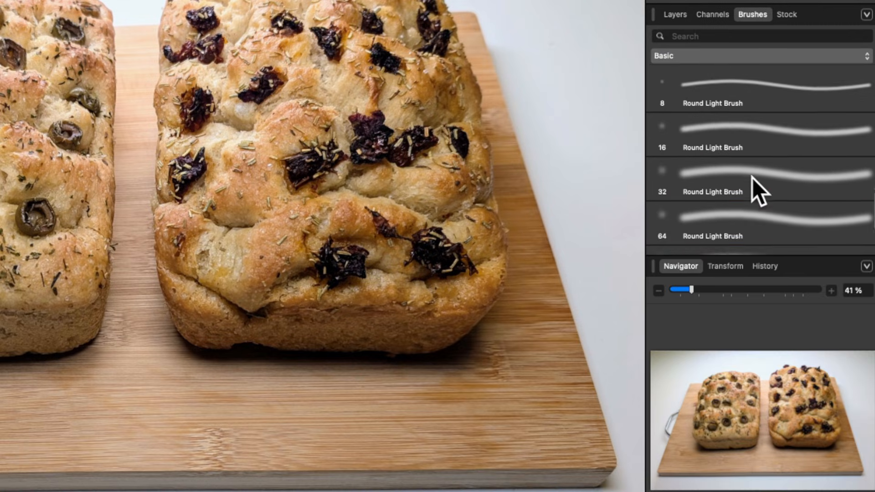
pyautogui.scroll(6, 752, 177)
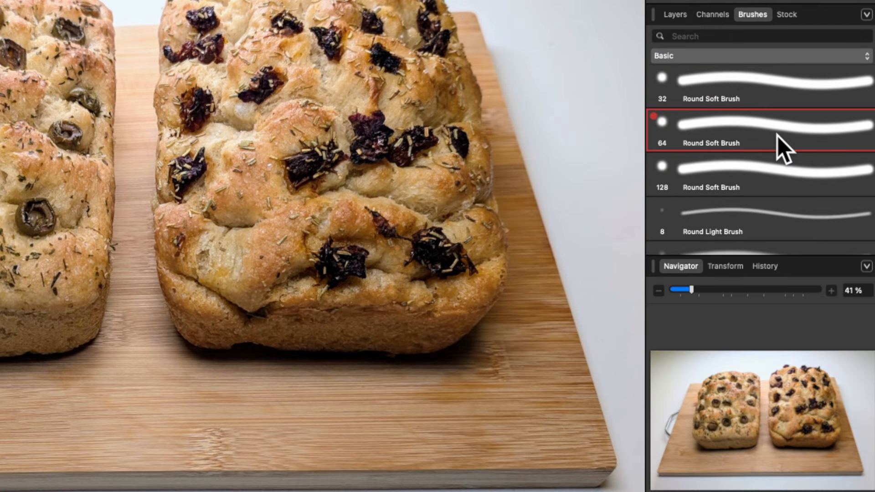
pyautogui.click(673, 9)
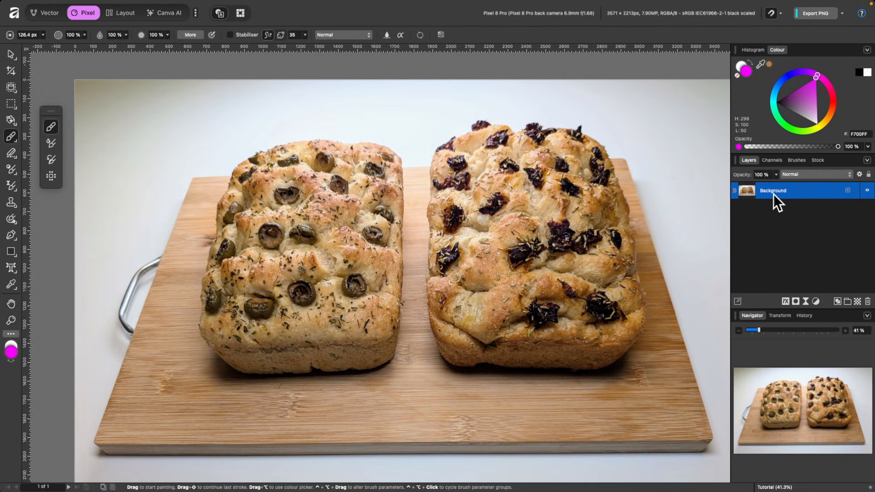
# - Try painting a magenta (F700FF) zigzag across both loaves directly on the Background layer, and undo it
pyautogui.moveTo(234, 131)
pyautogui.mouseDown()
pyautogui.moveTo(141, 245)
pyautogui.moveTo(363, 152)
pyautogui.moveTo(327, 204)
pyautogui.moveTo(302, 286)
pyautogui.moveTo(481, 165)
pyautogui.moveTo(406, 309)
pyautogui.moveTo(559, 184)
pyautogui.mouseUp()
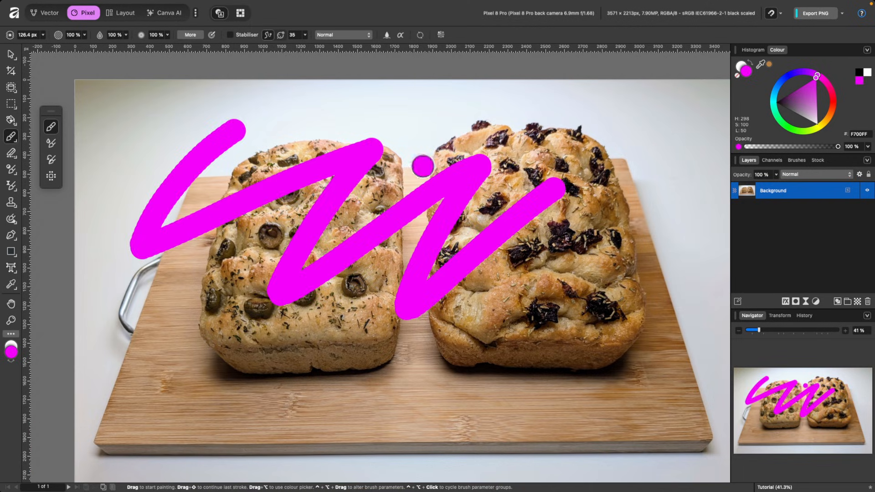
pyautogui.click(228, 177)
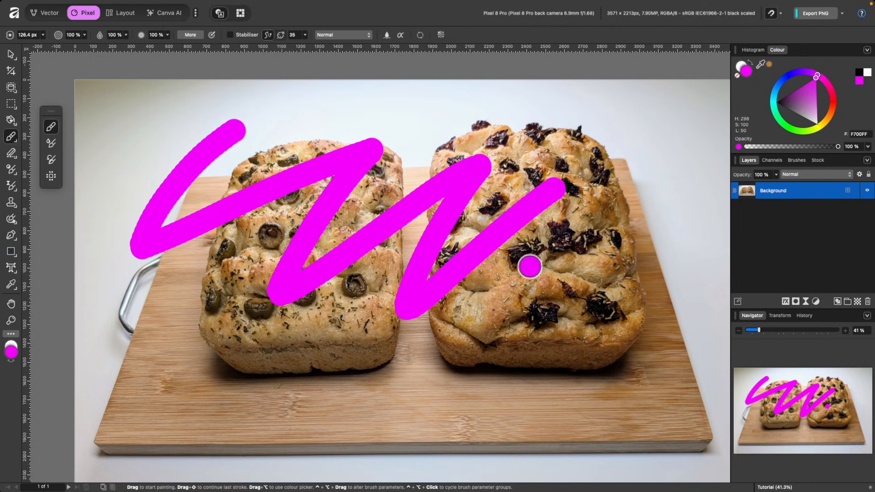
pyautogui.hotkey('ctrl', 'z')
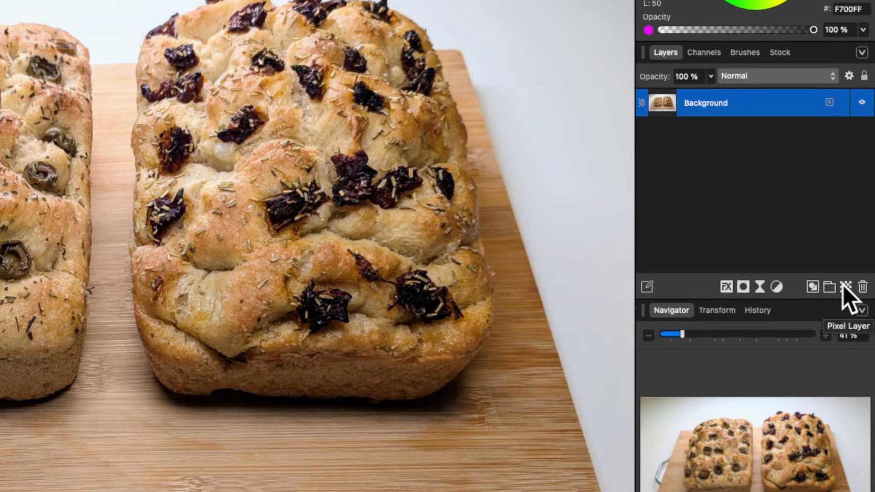
# - Add a new pixel layer above Background and paint a magenta zigzag across both loaves on it
pyautogui.click(846, 287)
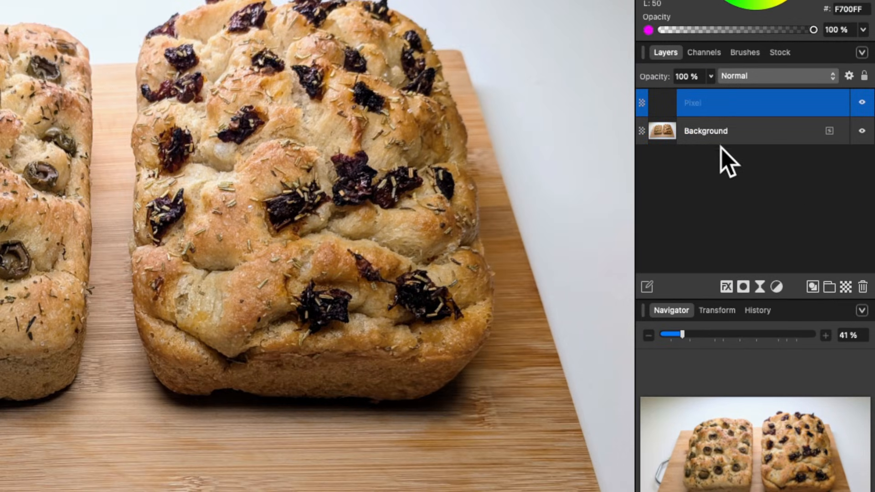
pyautogui.click(175, 30)
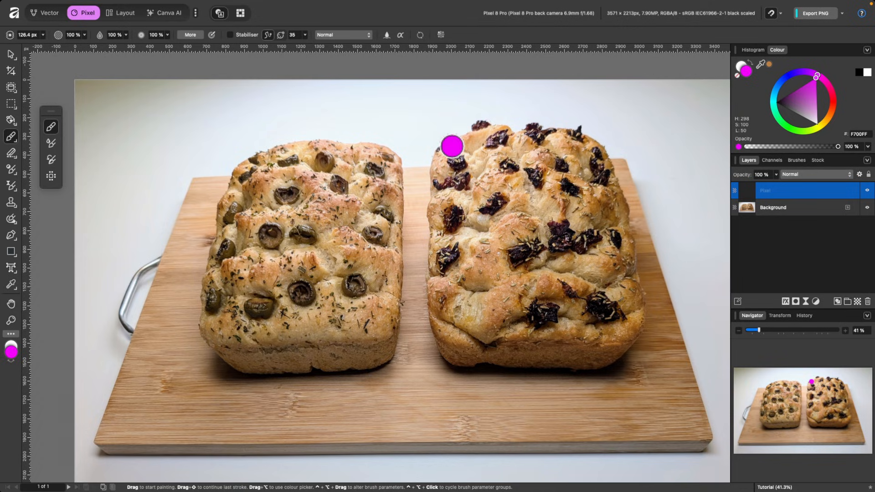
pyautogui.moveTo(288, 125)
pyautogui.mouseDown()
pyautogui.moveTo(204, 236)
pyautogui.moveTo(259, 226)
pyautogui.moveTo(480, 109)
pyautogui.moveTo(359, 308)
pyautogui.moveTo(614, 128)
pyautogui.moveTo(527, 309)
pyautogui.mouseUp()
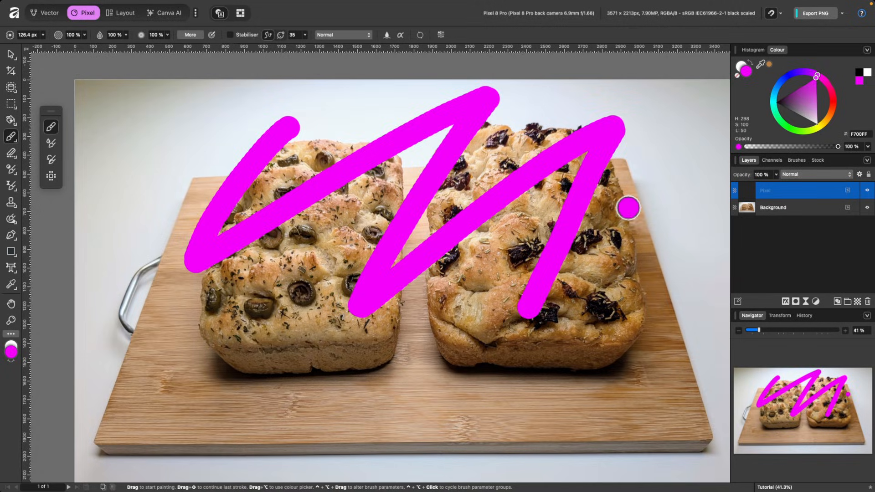
# - Switch to the Move Tool and shift the magenta zigzag slightly down and to the left over the loaves
pyautogui.press('v')
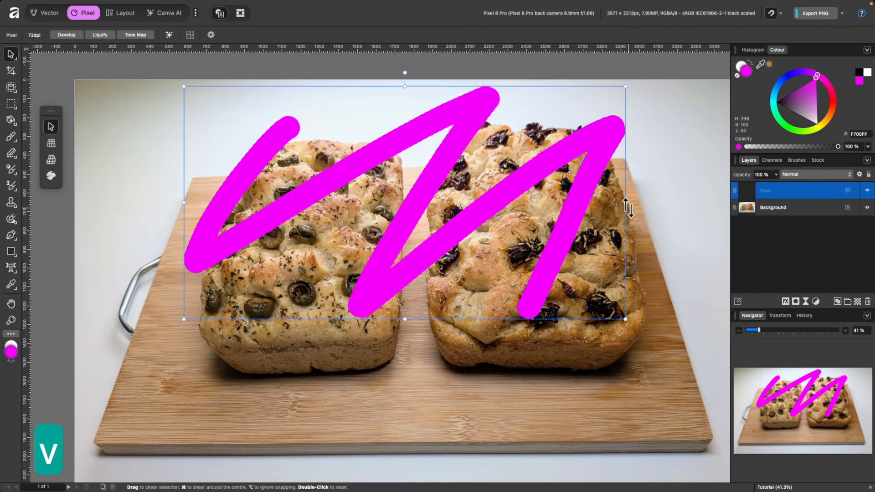
pyautogui.moveTo(572, 193)
pyautogui.mouseDown()
pyautogui.moveTo(570, 273)
pyautogui.moveTo(588, 238)
pyautogui.moveTo(555, 213)
pyautogui.mouseUp()
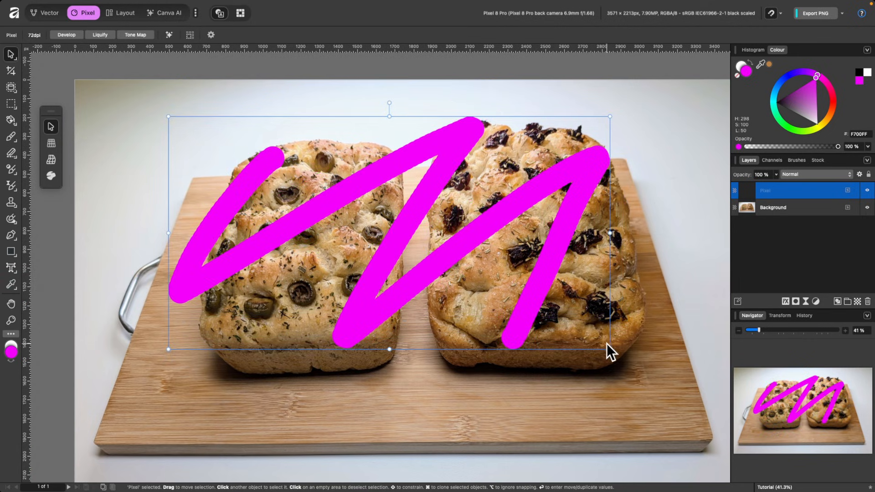
# - Shrink the magenta scribble slightly and delete its pixel layer
pyautogui.moveTo(606, 345)
pyautogui.mouseDown()
pyautogui.moveTo(456, 312)
pyautogui.moveTo(479, 294)
pyautogui.moveTo(595, 340)
pyautogui.mouseUp()
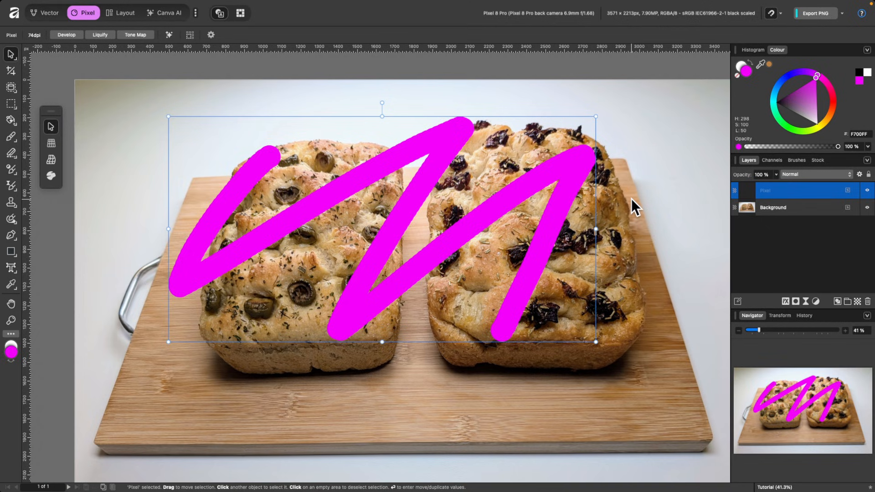
pyautogui.press('BackSpace')
pyautogui.scroll(-1, 188, 137)
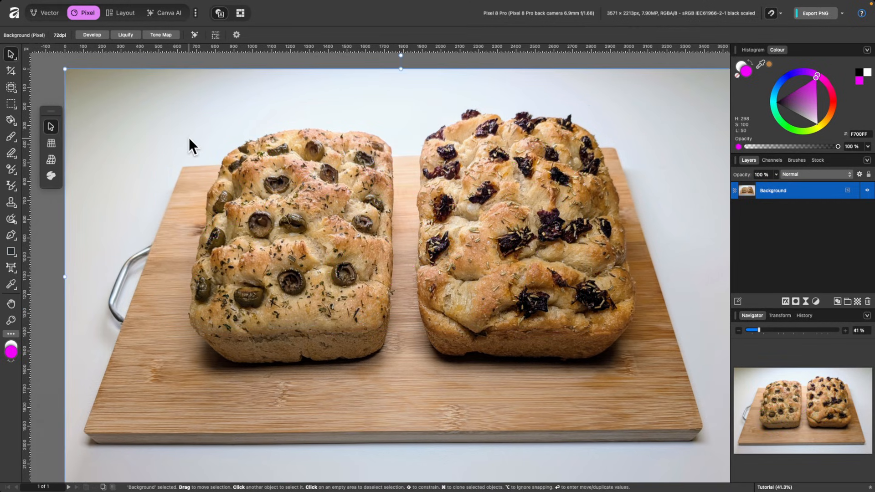
# - With the Paint Brush, paint a vertical magenta stroke at 100% hardness and a second one beside it at 26% hardness
pyautogui.press('b')
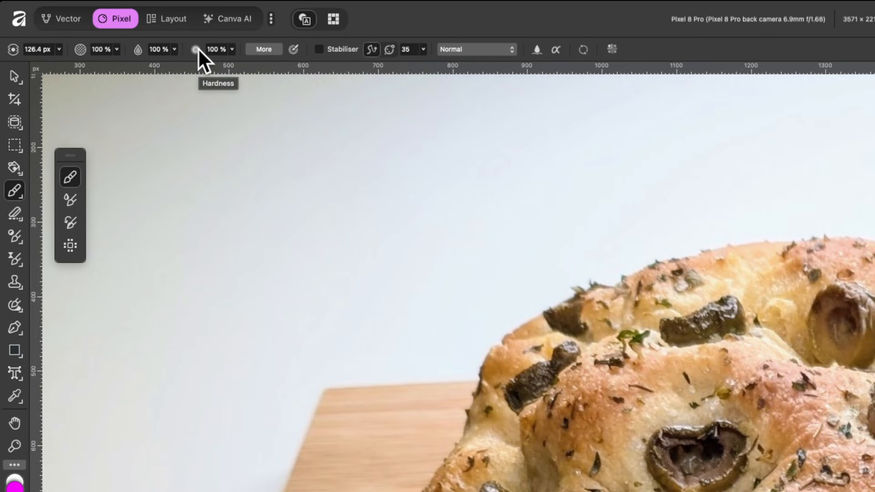
pyautogui.moveTo(194, 151)
pyautogui.mouseDown()
pyautogui.moveTo(187, 451)
pyautogui.moveTo(193, 250)
pyautogui.moveTo(183, 438)
pyautogui.mouseUp()
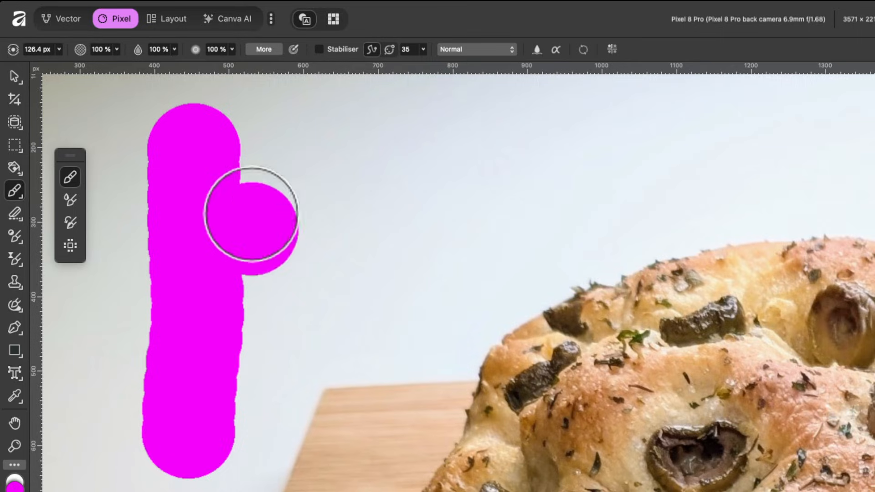
pyautogui.click(231, 49)
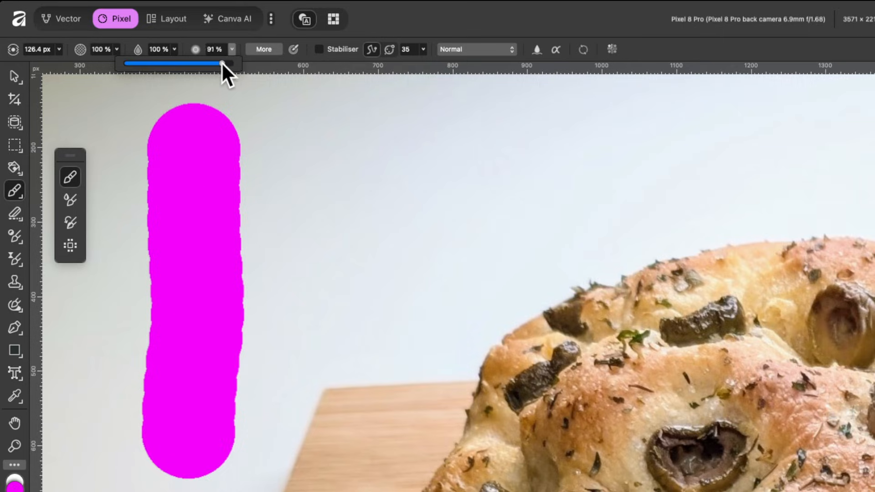
pyautogui.moveTo(158, 81); pyautogui.dragTo(153, 83)
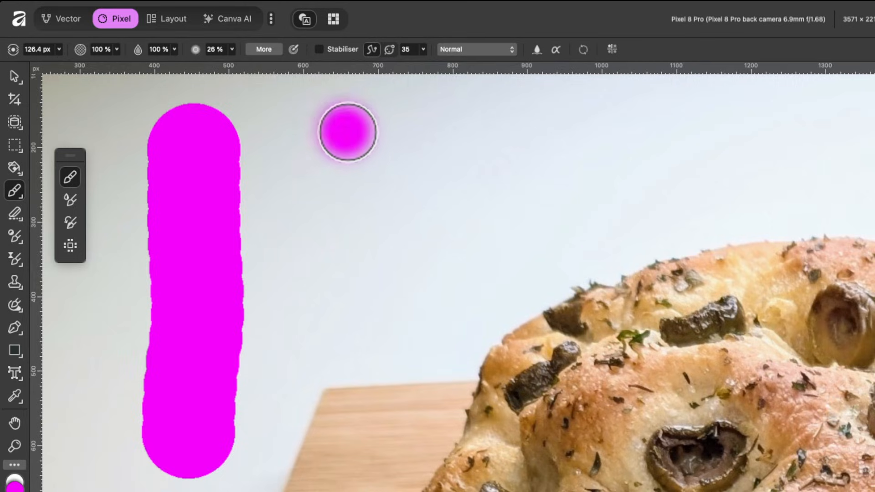
pyautogui.moveTo(348, 132); pyautogui.dragTo(343, 421)
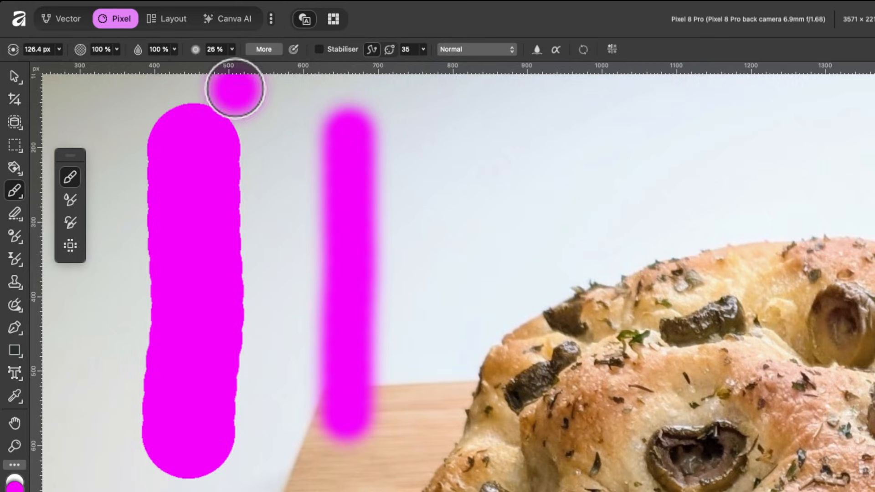
# - Reset the brush hardness to 100% and undo both vertical test strokes
pyautogui.click(232, 49)
pyautogui.moveTo(230, 63); pyautogui.dragTo(352, 64)
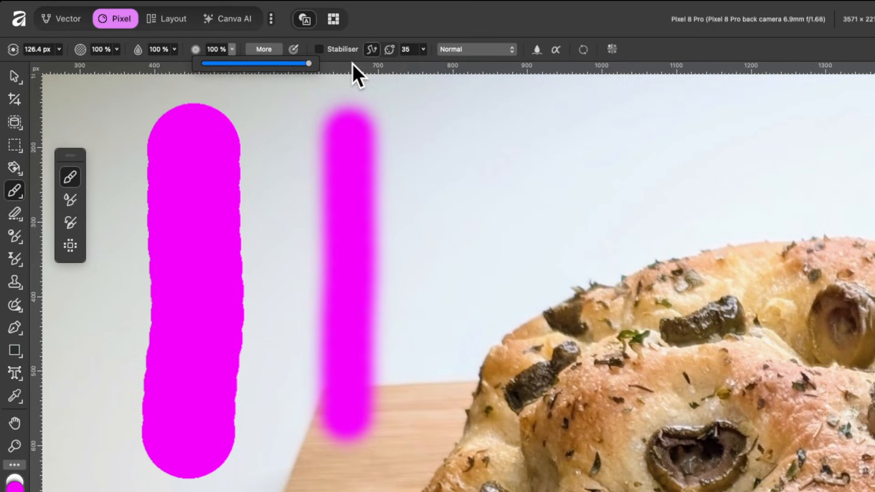
pyautogui.hotkey('ctrl', 'z')
pyautogui.hotkey('ctrl', 'z')
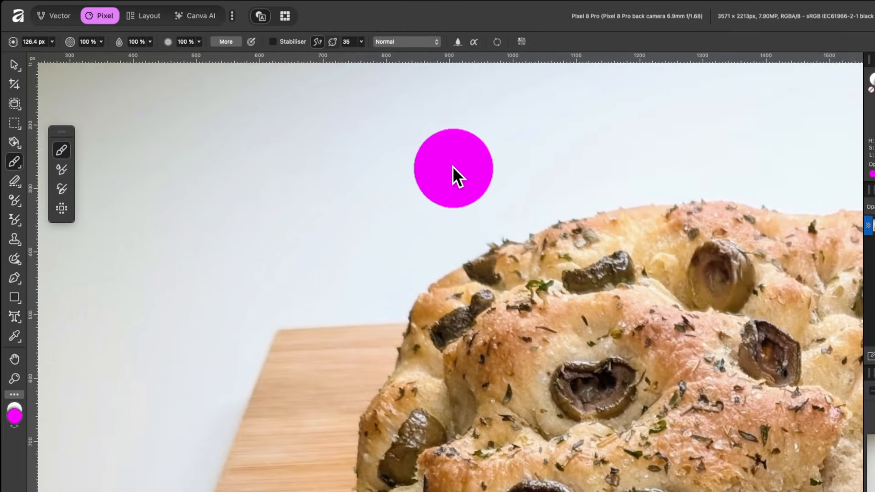
# - Paint a diagonal magenta stroke over the olive loaf at 100% opacity and several overlapping strokes beside it at 25% opacity
pyautogui.moveTo(435, 157)
pyautogui.mouseDown()
pyautogui.moveTo(507, 244)
pyautogui.moveTo(582, 394)
pyautogui.mouseUp()
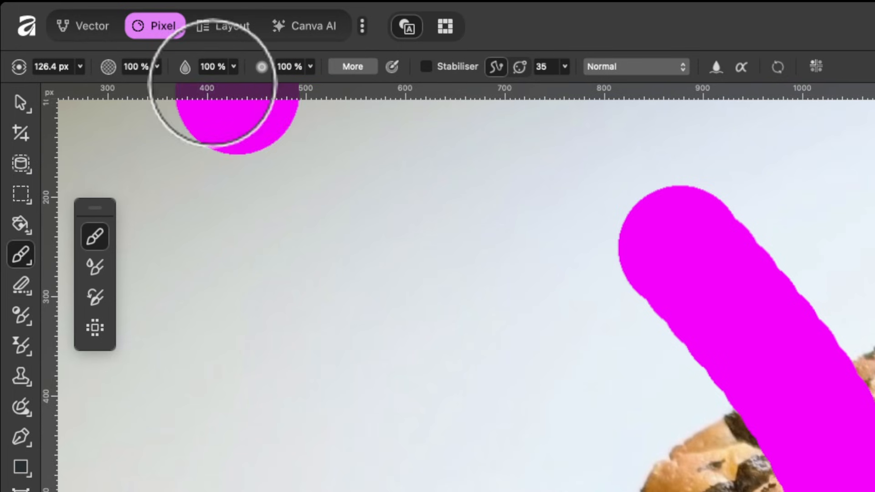
pyautogui.moveTo(101, 42); pyautogui.dragTo(67, 63)
pyautogui.moveTo(103, 101)
pyautogui.mouseDown()
pyautogui.moveTo(62, 110)
pyautogui.moveTo(57, 126)
pyautogui.mouseUp()
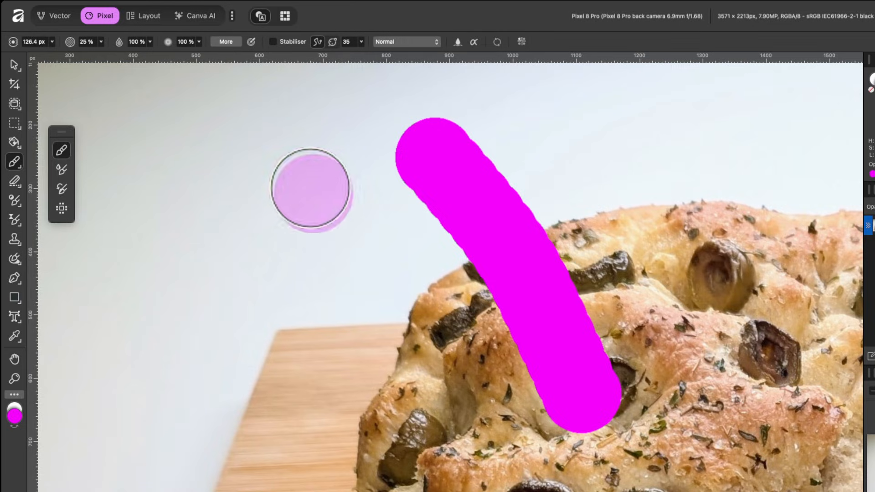
pyautogui.moveTo(308, 185)
pyautogui.mouseDown()
pyautogui.moveTo(481, 397)
pyautogui.moveTo(293, 235)
pyautogui.moveTo(428, 391)
pyautogui.moveTo(279, 273)
pyautogui.moveTo(359, 399)
pyautogui.moveTo(310, 439)
pyautogui.moveTo(229, 343)
pyautogui.moveTo(279, 442)
pyautogui.moveTo(234, 264)
pyautogui.moveTo(326, 362)
pyautogui.moveTo(284, 224)
pyautogui.moveTo(330, 310)
pyautogui.moveTo(321, 195)
pyautogui.mouseUp()
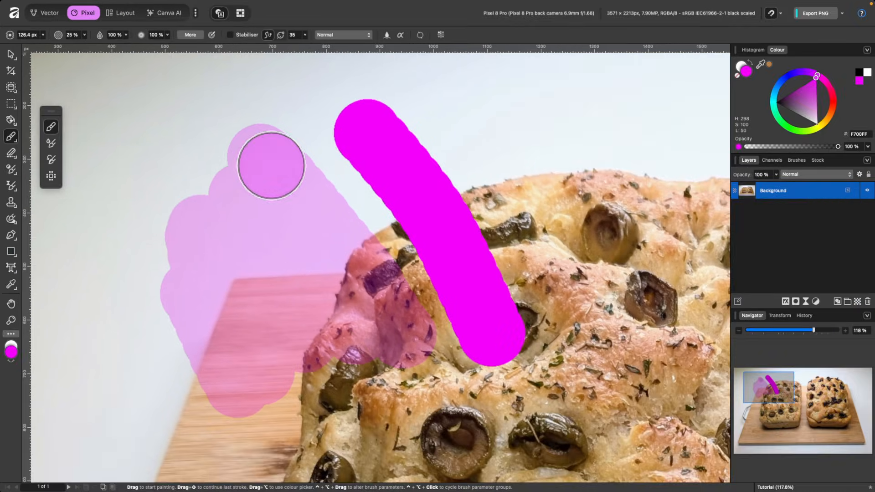
pyautogui.moveTo(271, 165)
pyautogui.mouseDown()
pyautogui.moveTo(307, 199)
pyautogui.moveTo(379, 319)
pyautogui.moveTo(289, 229)
pyautogui.moveTo(280, 253)
pyautogui.moveTo(285, 302)
pyautogui.moveTo(238, 347)
pyautogui.mouseUp()
pyautogui.moveTo(287, 177)
pyautogui.mouseDown()
pyautogui.moveTo(392, 364)
pyautogui.moveTo(270, 217)
pyautogui.moveTo(301, 315)
pyautogui.moveTo(252, 266)
pyautogui.moveTo(275, 350)
pyautogui.moveTo(310, 216)
pyautogui.moveTo(302, 194)
pyautogui.moveTo(356, 298)
pyautogui.moveTo(289, 257)
pyautogui.moveTo(319, 349)
pyautogui.moveTo(321, 241)
pyautogui.moveTo(362, 338)
pyautogui.mouseUp()
pyautogui.moveTo(334, 266)
pyautogui.mouseDown()
pyautogui.moveTo(359, 325)
pyautogui.moveTo(323, 235)
pyautogui.moveTo(356, 313)
pyautogui.moveTo(315, 237)
pyautogui.mouseUp()
pyautogui.moveTo(314, 227); pyautogui.dragTo(357, 308)
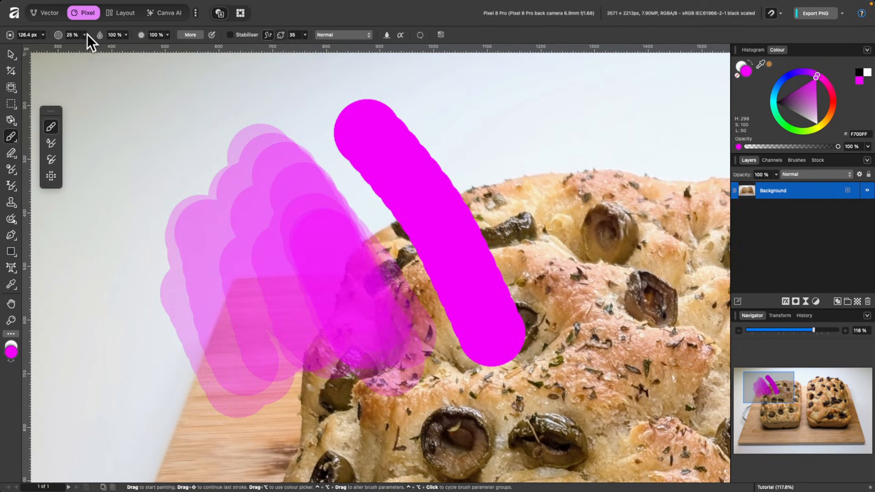
# - Reset the brush opacity to 100% and undo all the opacity test strokes
pyautogui.moveTo(85, 35)
pyautogui.mouseDown()
pyautogui.moveTo(97, 60)
pyautogui.moveTo(153, 58)
pyautogui.mouseUp()
pyautogui.click(330, 174)
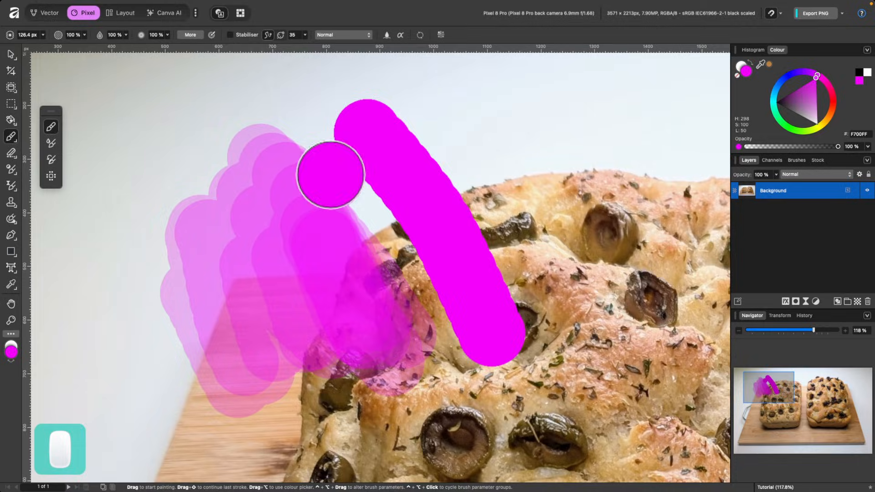
pyautogui.press('super+z')
pyautogui.press('super+z')
pyautogui.press('super+z')
pyautogui.press('super+z')
pyautogui.press('super+z')
pyautogui.press('super+z')
pyautogui.press('super+z')
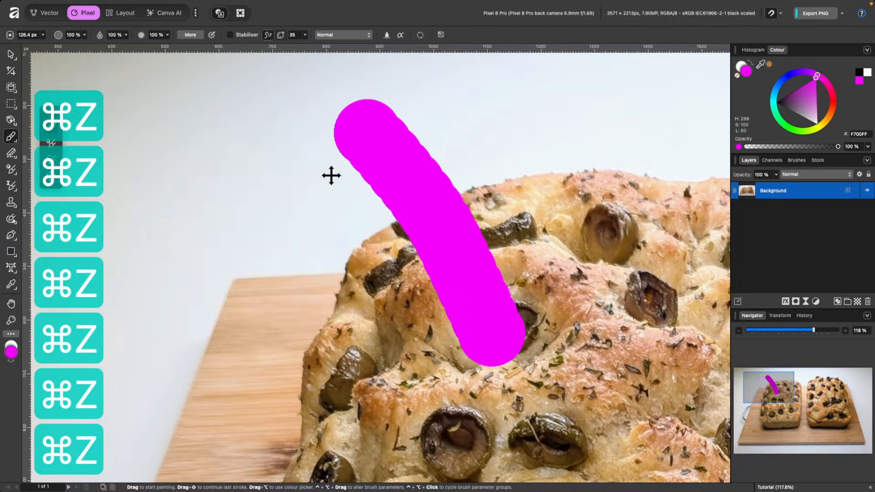
pyautogui.press('super+z')
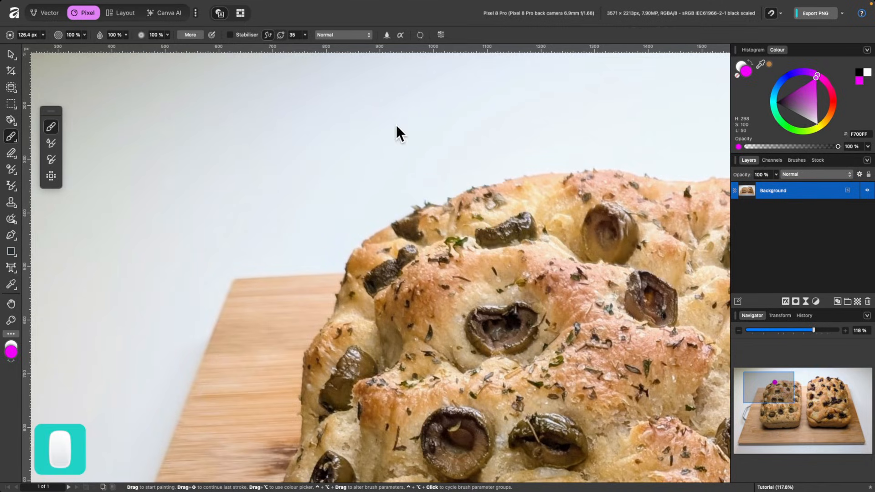
# - Paint a diagonal magenta stroke at 100% flow and build up paint beside it at 4% flow
pyautogui.moveTo(395, 125)
pyautogui.mouseDown()
pyautogui.moveTo(492, 270)
pyautogui.moveTo(430, 172)
pyautogui.moveTo(429, 153)
pyautogui.moveTo(498, 266)
pyautogui.moveTo(487, 241)
pyautogui.moveTo(377, 128)
pyautogui.mouseUp()
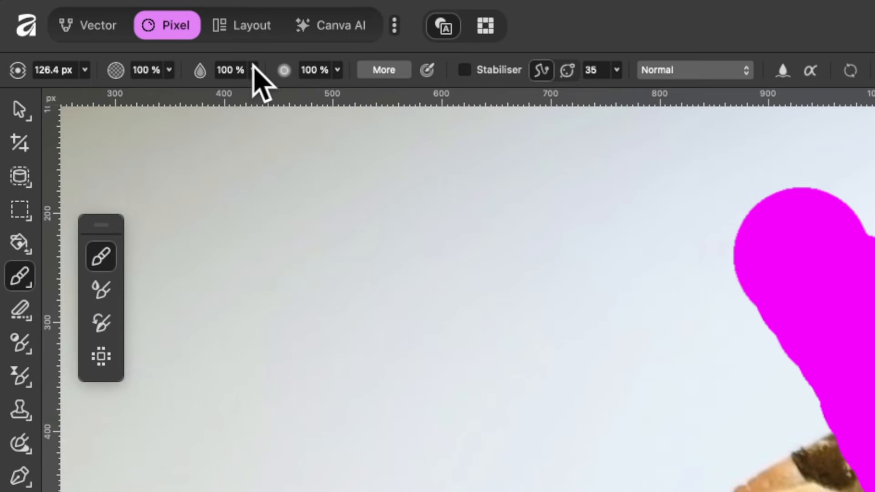
pyautogui.click(253, 68)
pyautogui.moveTo(254, 79); pyautogui.dragTo(104, 130)
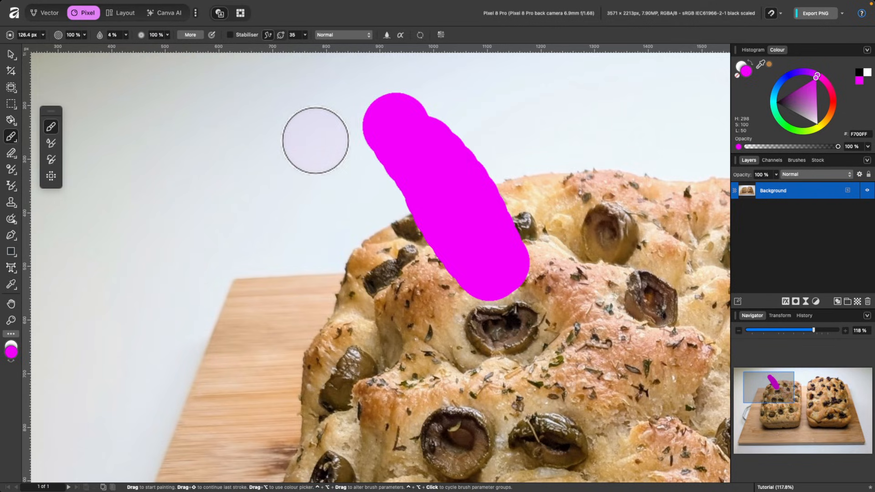
pyautogui.moveTo(286, 138)
pyautogui.mouseDown()
pyautogui.moveTo(408, 323)
pyautogui.moveTo(297, 183)
pyautogui.moveTo(361, 279)
pyautogui.moveTo(376, 325)
pyautogui.moveTo(255, 194)
pyautogui.moveTo(351, 338)
pyautogui.moveTo(239, 211)
pyautogui.moveTo(326, 357)
pyautogui.moveTo(243, 249)
pyautogui.moveTo(323, 386)
pyautogui.moveTo(216, 237)
pyautogui.moveTo(268, 369)
pyautogui.moveTo(203, 246)
pyautogui.moveTo(284, 371)
pyautogui.moveTo(240, 249)
pyautogui.moveTo(327, 347)
pyautogui.moveTo(270, 218)
pyautogui.moveTo(347, 340)
pyautogui.moveTo(287, 204)
pyautogui.moveTo(363, 309)
pyautogui.moveTo(315, 192)
pyautogui.moveTo(383, 290)
pyautogui.moveTo(290, 153)
pyautogui.moveTo(372, 324)
pyautogui.moveTo(270, 233)
pyautogui.moveTo(338, 337)
pyautogui.moveTo(240, 254)
pyautogui.moveTo(290, 341)
pyautogui.moveTo(223, 253)
pyautogui.moveTo(319, 382)
pyautogui.moveTo(242, 242)
pyautogui.moveTo(317, 322)
pyautogui.moveTo(343, 328)
pyautogui.moveTo(298, 237)
pyautogui.moveTo(364, 302)
pyautogui.moveTo(322, 204)
pyautogui.moveTo(352, 348)
pyautogui.moveTo(303, 226)
pyautogui.moveTo(331, 387)
pyautogui.moveTo(323, 252)
pyautogui.moveTo(339, 234)
pyautogui.moveTo(369, 344)
pyautogui.moveTo(329, 250)
pyautogui.moveTo(347, 329)
pyautogui.moveTo(332, 331)
pyautogui.moveTo(319, 199)
pyautogui.moveTo(318, 352)
pyautogui.moveTo(306, 231)
pyautogui.moveTo(308, 276)
pyautogui.mouseUp()
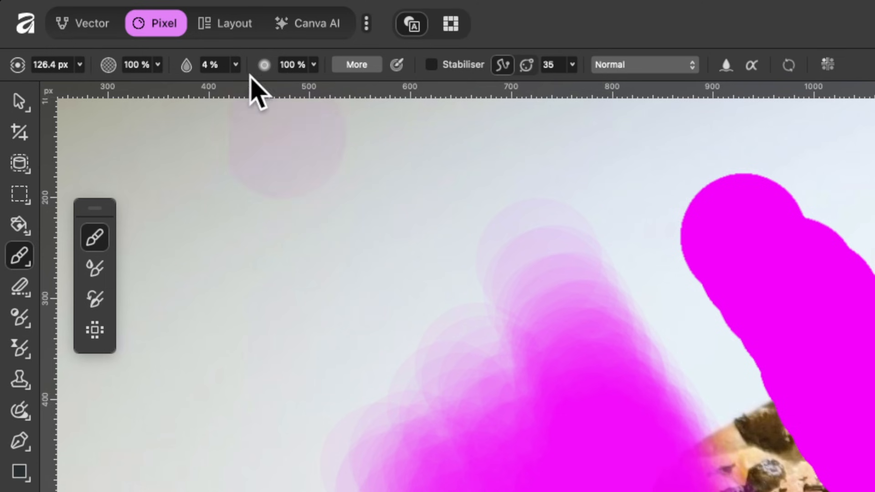
# - Reset the brush flow to 100% and undo the flow test strokes
pyautogui.click(126, 35)
pyautogui.moveTo(235, 64); pyautogui.dragTo(373, 93)
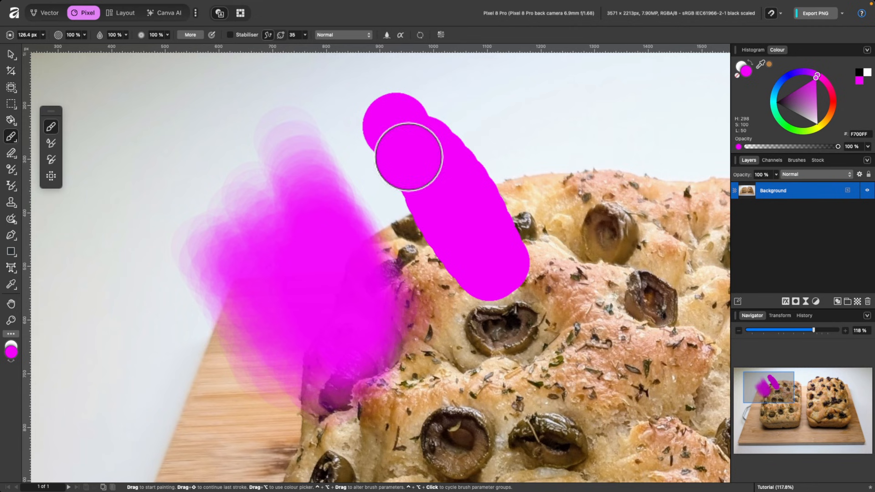
pyautogui.press('super+z')
pyautogui.press('super+z')
# - Reduce the brush size to 40.5 px and paint a freehand wavy magenta stroke above the loaves
pyautogui.scroll(-5, 209, 125)
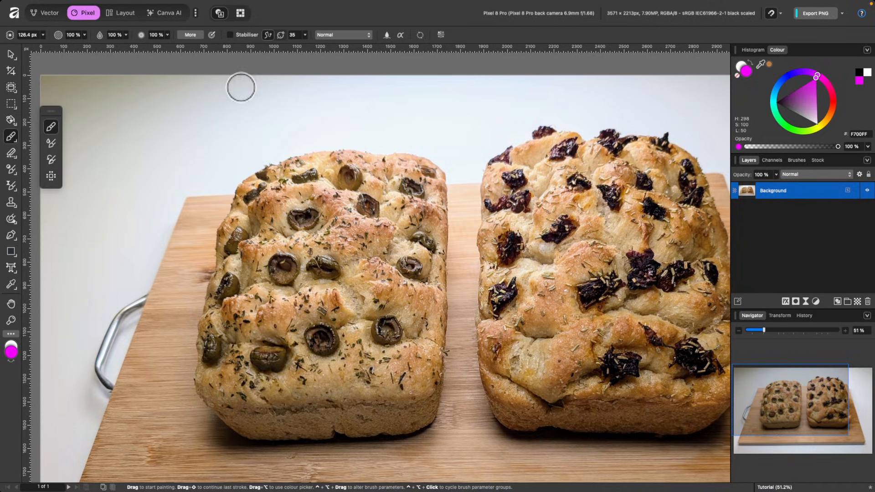
pyautogui.press('[')
pyautogui.press('[')
pyautogui.press('[')
pyautogui.press('[')
pyautogui.press('[')
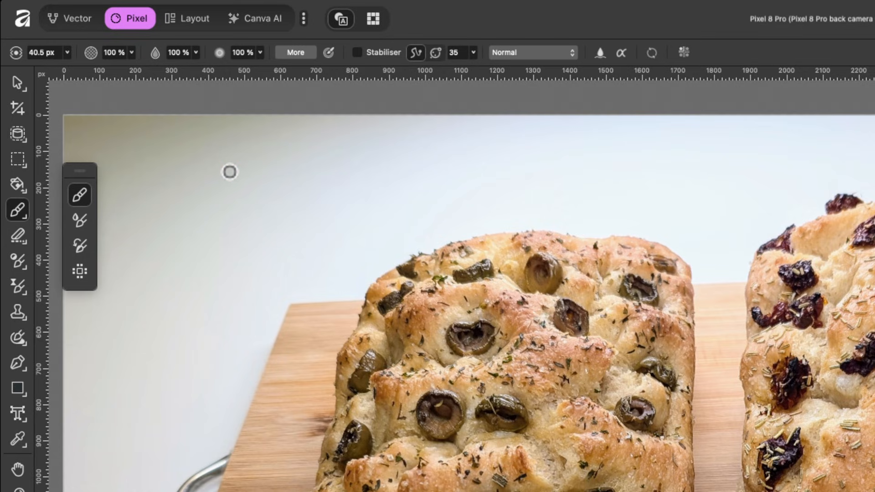
pyautogui.moveTo(256, 215)
pyautogui.mouseDown()
pyautogui.moveTo(311, 205)
pyautogui.moveTo(351, 161)
pyautogui.mouseUp()
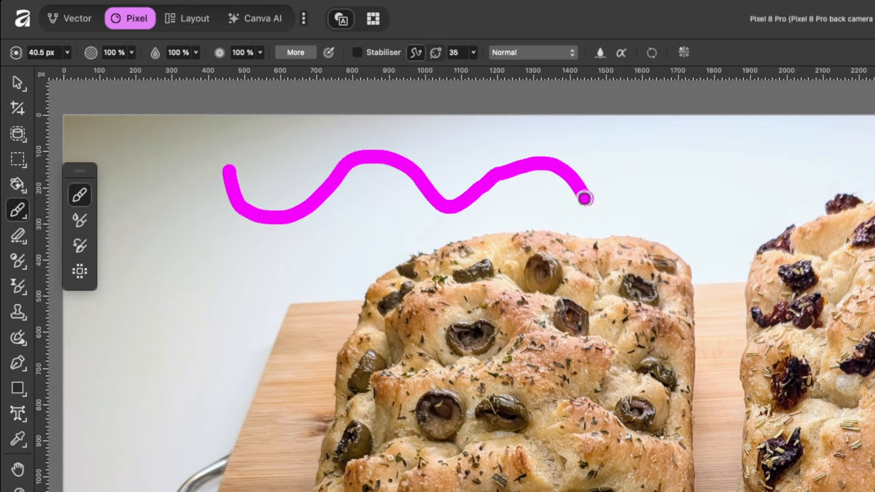
pyautogui.moveTo(615, 217)
pyautogui.mouseDown()
pyautogui.moveTo(681, 168)
pyautogui.moveTo(782, 206)
pyautogui.moveTo(821, 172)
pyautogui.mouseUp()
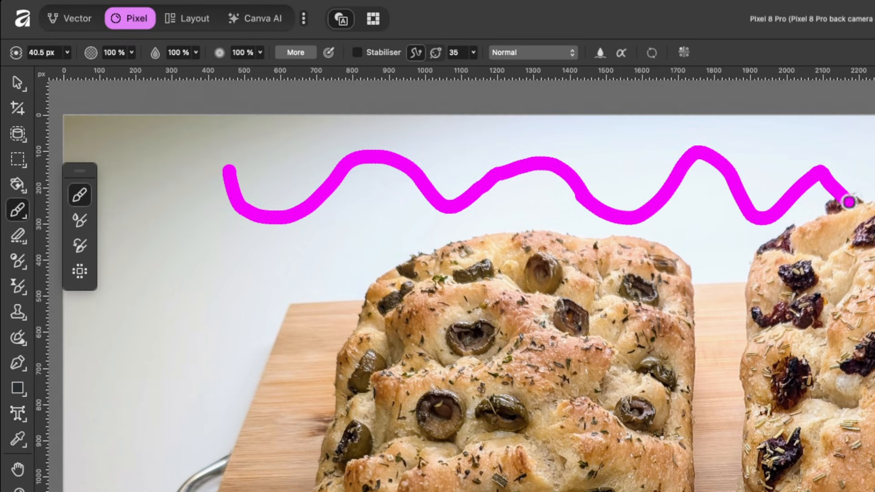
# - Undo the freehand wavy stroke above the loaves
pyautogui.scroll(3, 475, 217)
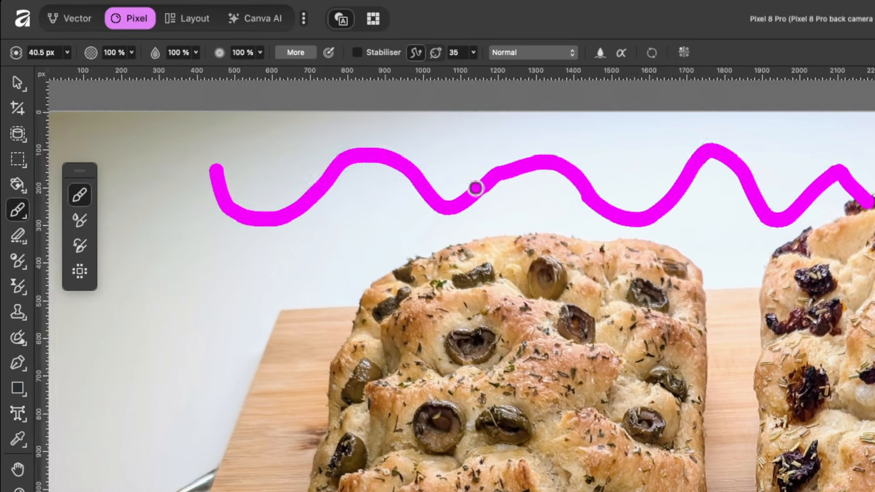
pyautogui.hotkey('ctrl', 'z')
pyautogui.hotkey('ctrl', 'z')
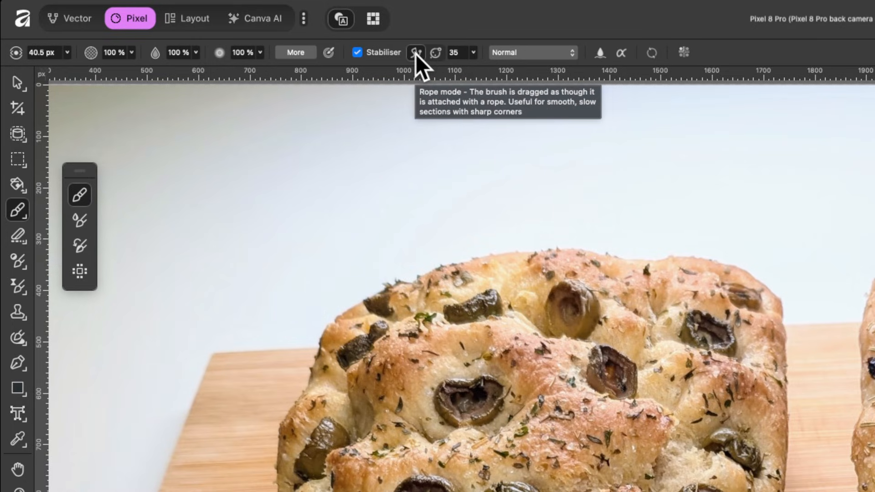
# - Try the Stabiliser in Rope mode with a rope length of 70.8 on a winding stroke above the olive loaf, and undo the stroke
pyautogui.click(415, 57)
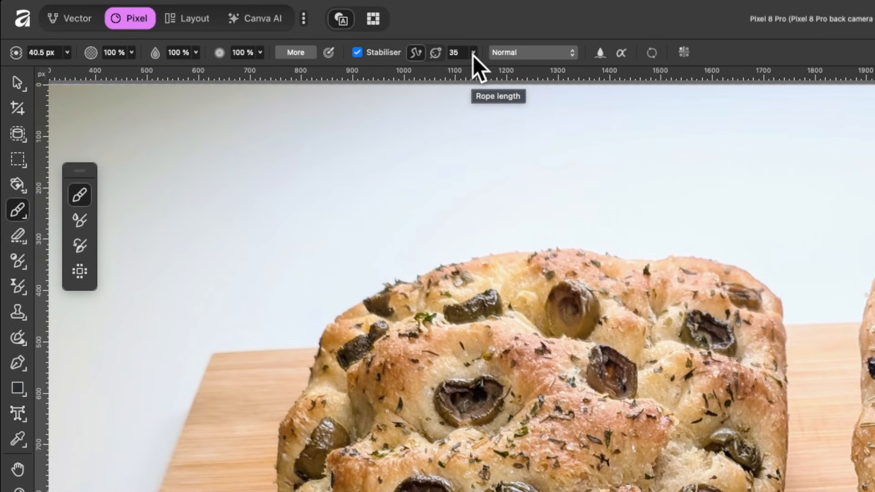
pyautogui.moveTo(474, 54); pyautogui.dragTo(505, 69)
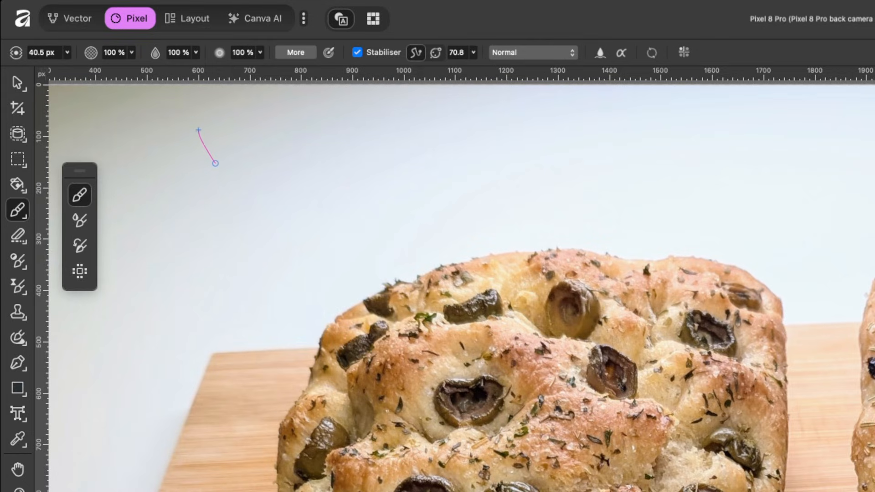
pyautogui.moveTo(222, 171)
pyautogui.mouseDown()
pyautogui.moveTo(268, 206)
pyautogui.moveTo(317, 215)
pyautogui.moveTo(364, 203)
pyautogui.moveTo(401, 167)
pyautogui.mouseUp()
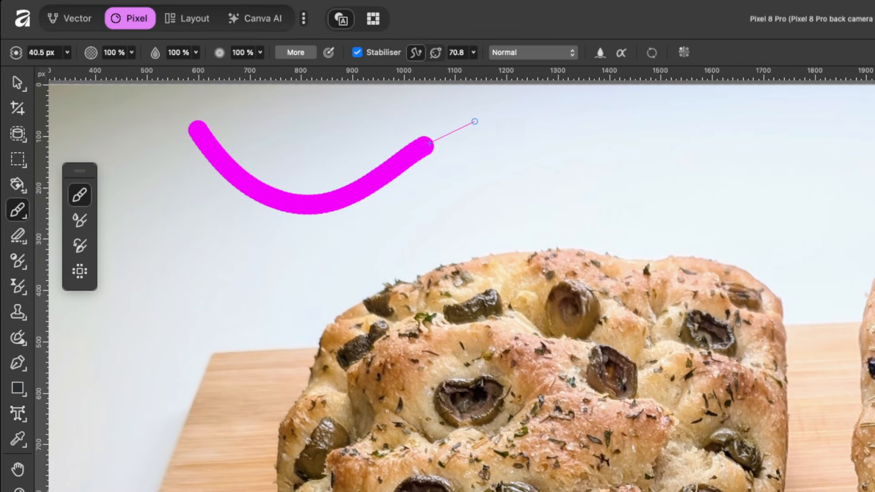
pyautogui.moveTo(502, 122)
pyautogui.mouseDown()
pyautogui.moveTo(582, 194)
pyautogui.moveTo(632, 200)
pyautogui.moveTo(714, 132)
pyautogui.moveTo(750, 120)
pyautogui.moveTo(789, 136)
pyautogui.moveTo(831, 179)
pyautogui.mouseUp()
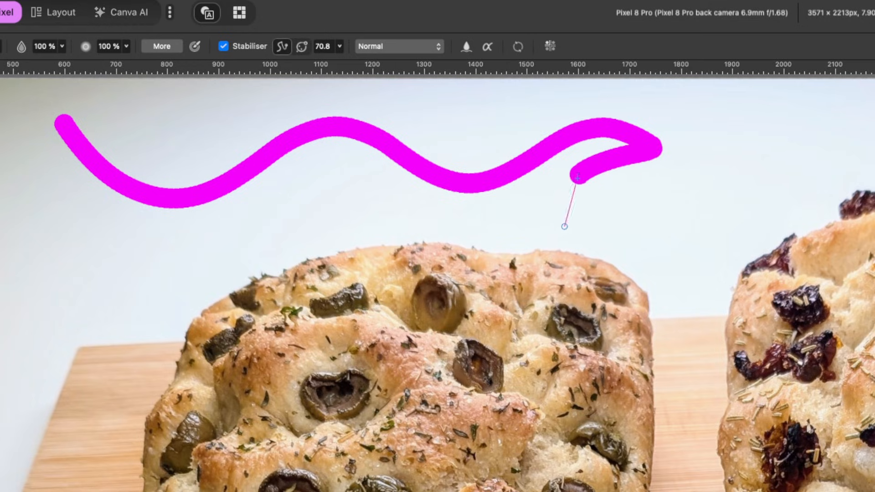
pyautogui.moveTo(564, 227); pyautogui.dragTo(718, 240)
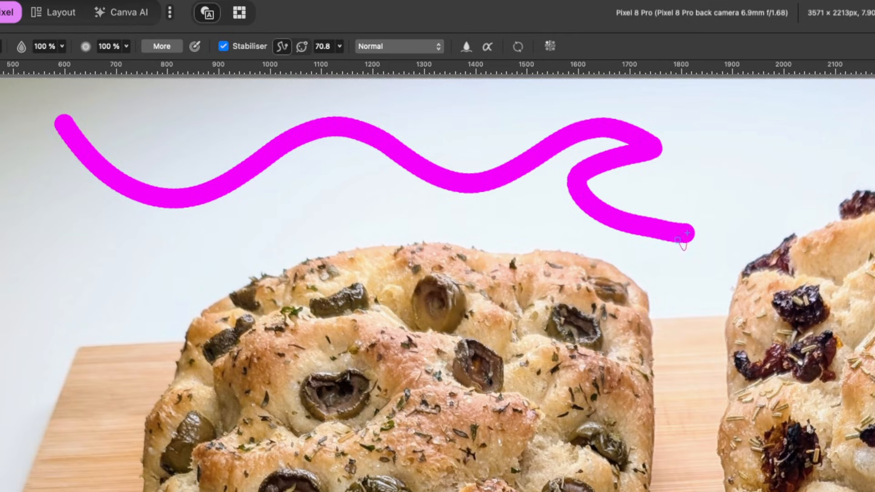
pyautogui.moveTo(620, 272)
pyautogui.mouseDown()
pyautogui.moveTo(579, 272)
pyautogui.moveTo(516, 241)
pyautogui.moveTo(437, 230)
pyautogui.moveTo(359, 263)
pyautogui.moveTo(335, 292)
pyautogui.moveTo(147, 268)
pyautogui.mouseUp()
pyautogui.hotkey('ctrl', 'z')
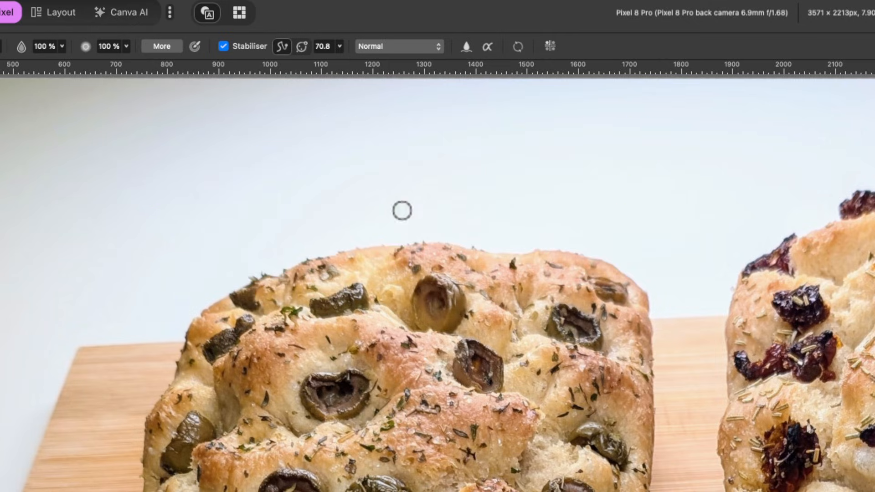
# - Switch the Stabiliser to Window mode with a value of 82 and paint a long looping magenta stroke over the olive loaf
pyautogui.click(302, 47)
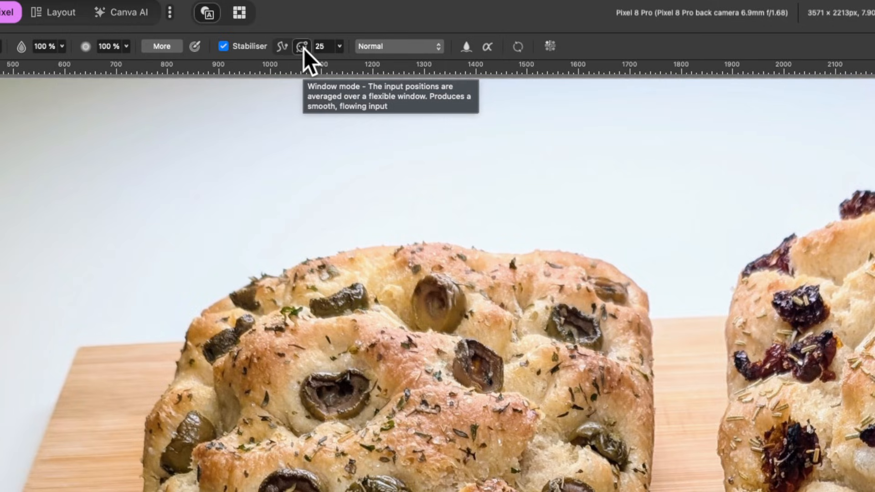
pyautogui.click(340, 46)
pyautogui.moveTo(341, 64); pyautogui.dragTo(392, 75)
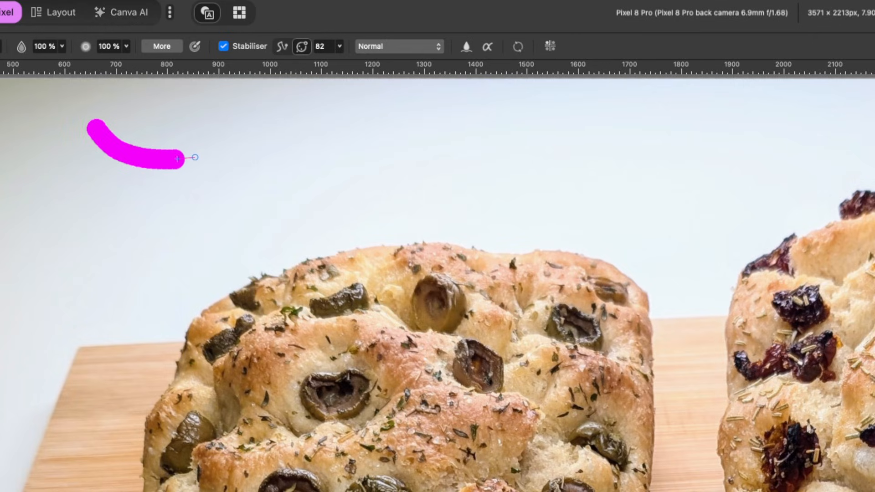
pyautogui.moveTo(207, 157)
pyautogui.mouseDown()
pyautogui.moveTo(509, 135)
pyautogui.moveTo(623, 144)
pyautogui.moveTo(654, 224)
pyautogui.moveTo(526, 279)
pyautogui.moveTo(287, 211)
pyautogui.moveTo(149, 211)
pyautogui.moveTo(78, 246)
pyautogui.moveTo(87, 319)
pyautogui.moveTo(269, 327)
pyautogui.moveTo(405, 280)
pyautogui.moveTo(499, 289)
pyautogui.moveTo(478, 319)
pyautogui.moveTo(250, 363)
pyautogui.moveTo(47, 240)
pyautogui.moveTo(57, 185)
pyautogui.moveTo(221, 111)
pyautogui.moveTo(319, 137)
pyautogui.moveTo(283, 78)
pyautogui.mouseUp()
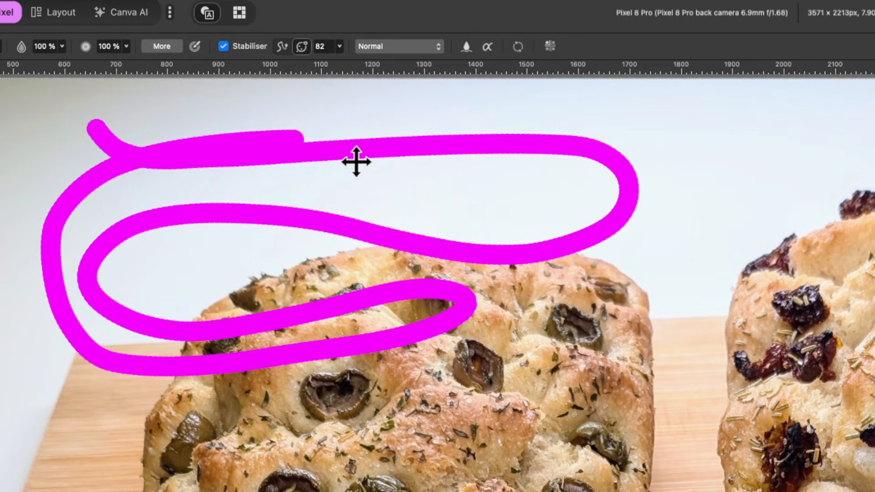
# - Undo the looping stroke, turn the Stabiliser off, and paint a magenta zigzag over the upper edge of the olive loaf
pyautogui.press('super+z')
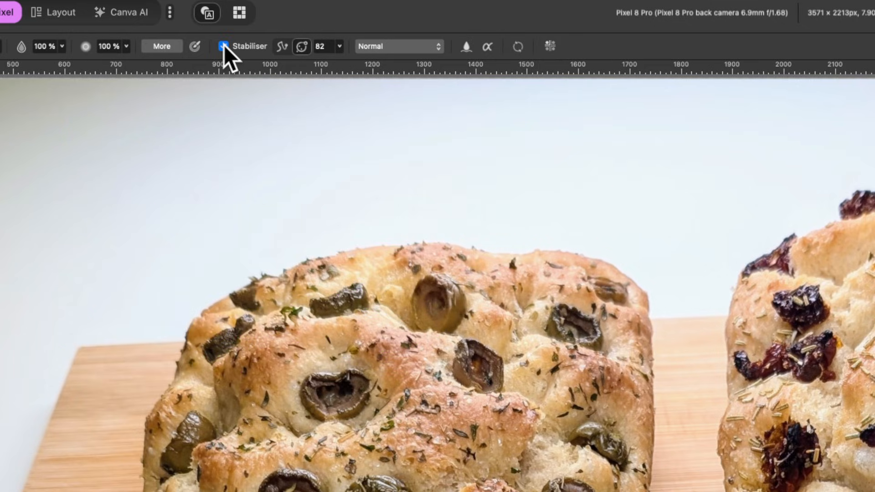
pyautogui.click(224, 45)
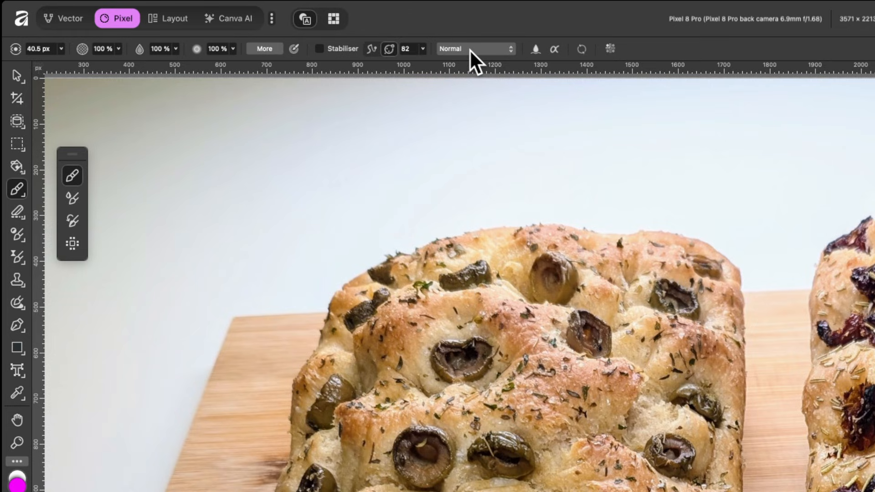
pyautogui.moveTo(400, 170)
pyautogui.mouseDown()
pyautogui.moveTo(396, 348)
pyautogui.moveTo(422, 216)
pyautogui.moveTo(444, 201)
pyautogui.moveTo(435, 313)
pyautogui.moveTo(464, 196)
pyautogui.moveTo(456, 298)
pyautogui.mouseUp()
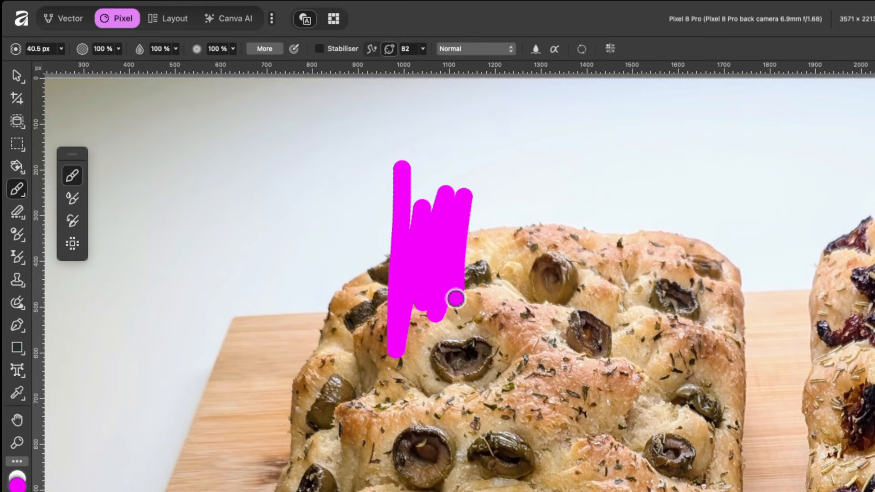
# - Set the brush blend mode to Colour Burn and enlarge the brush to 124 px
pyautogui.click(492, 50)
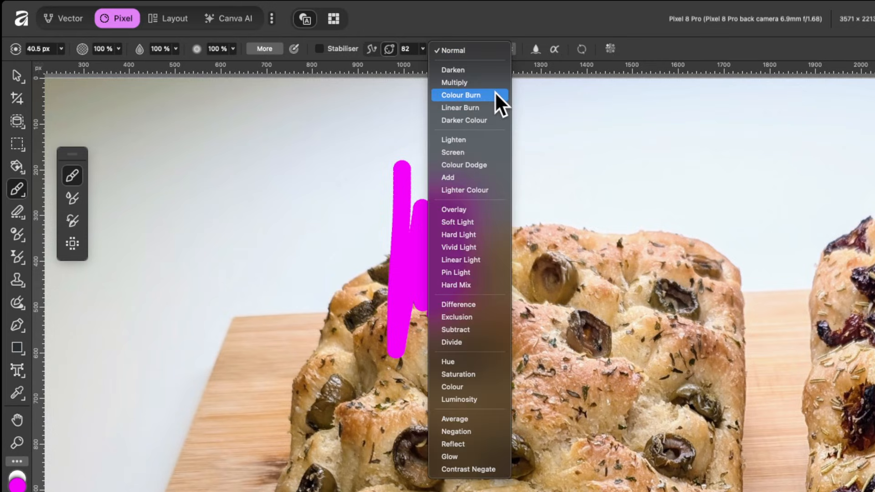
pyautogui.click(461, 95)
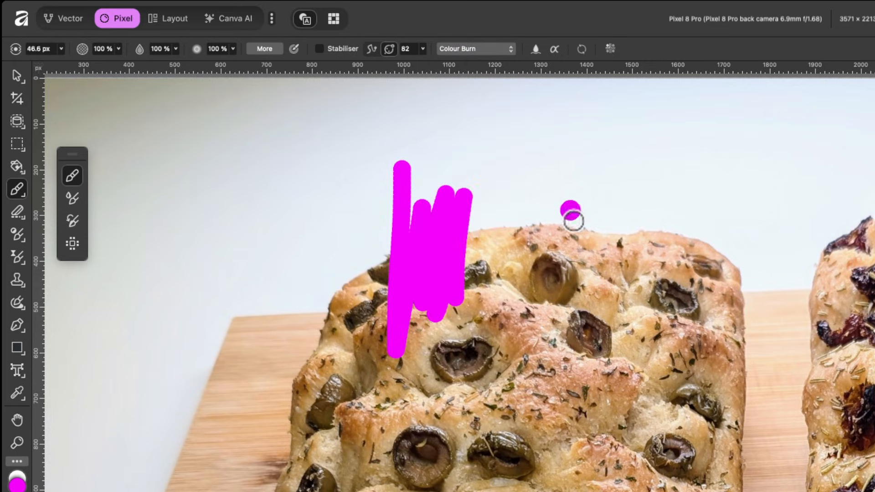
pyautogui.press(']')
pyautogui.press(']')
pyautogui.press(']')
pyautogui.press(']')
pyautogui.press(']')
pyautogui.press(']')
pyautogui.press(']')
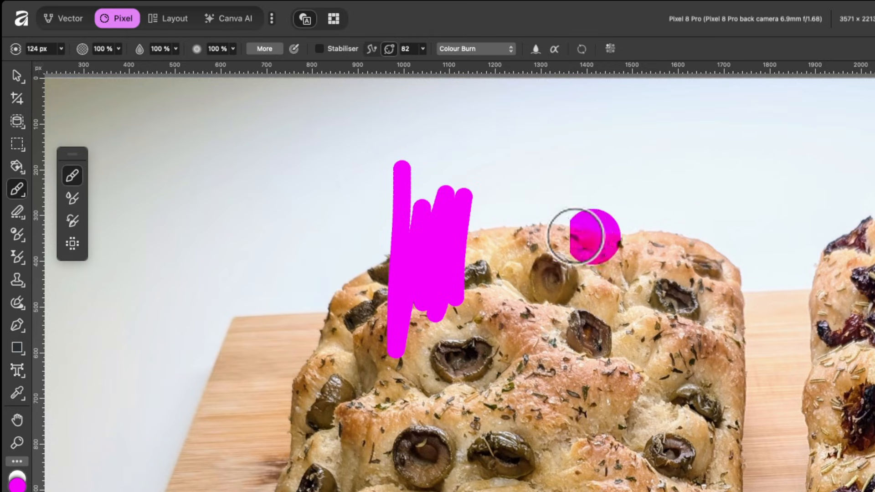
# - Try the Linear Burn blend mode, then switch to Screen and paint a zigzag over the middle of the olive loaf's upper part
pyautogui.click(495, 48)
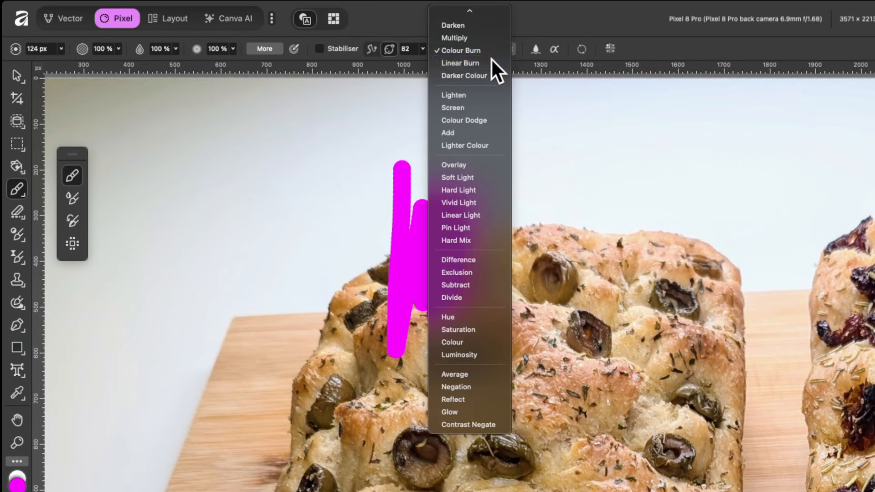
pyautogui.click(492, 61)
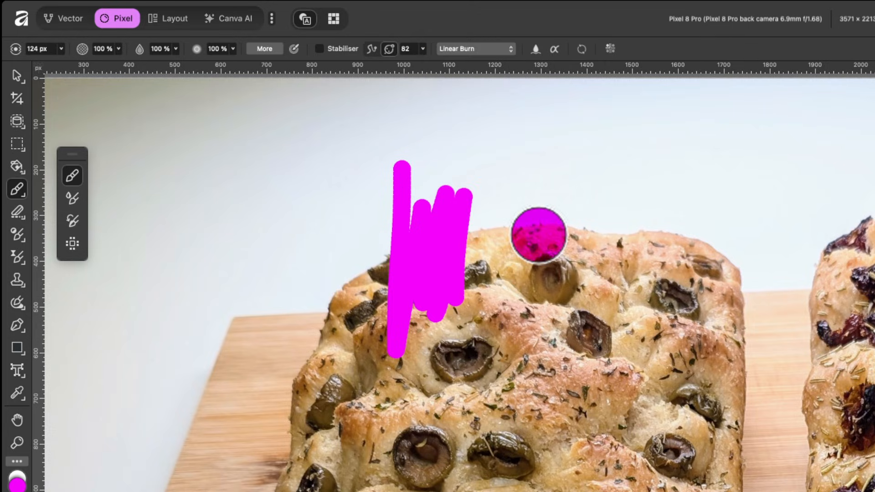
pyautogui.click(467, 50)
pyautogui.click(470, 102)
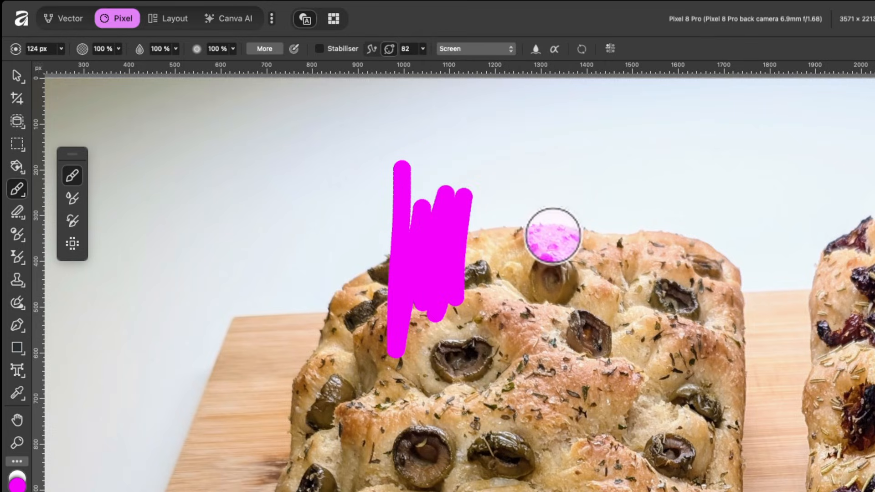
pyautogui.moveTo(535, 143)
pyautogui.mouseDown()
pyautogui.moveTo(535, 207)
pyautogui.moveTo(580, 205)
pyautogui.moveTo(617, 328)
pyautogui.moveTo(560, 234)
pyautogui.mouseUp()
# - Set the brush blend mode to Colour Burn and paint a zigzag across the gap between the two loaves
pyautogui.click(483, 50)
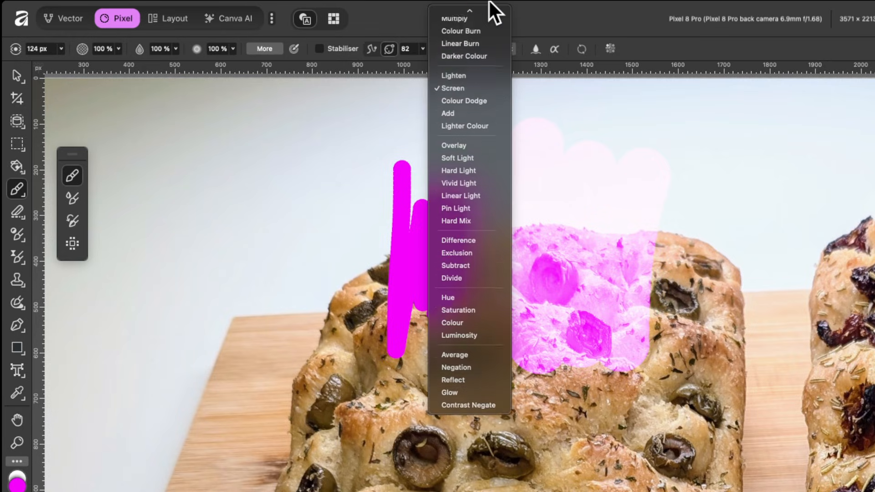
pyautogui.click(487, 59)
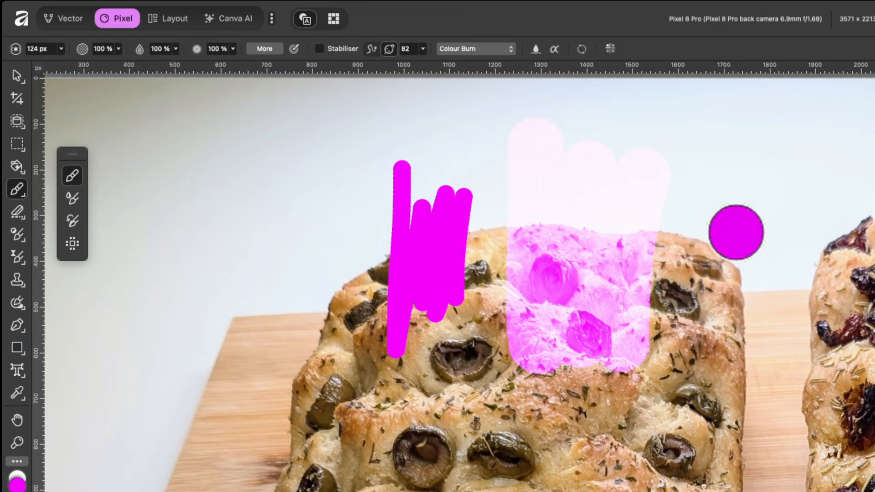
pyautogui.moveTo(713, 189)
pyautogui.mouseDown()
pyautogui.moveTo(716, 357)
pyautogui.moveTo(824, 323)
pyautogui.moveTo(835, 371)
pyautogui.mouseUp()
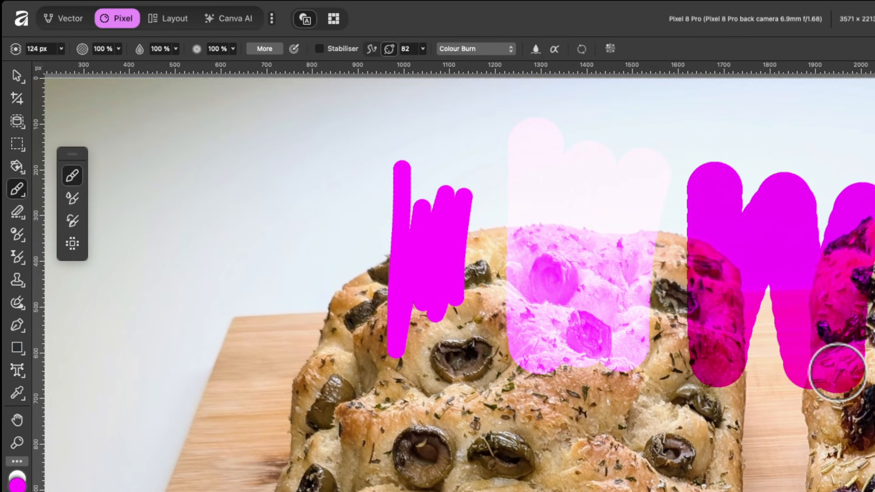
pyautogui.click(631, 293)
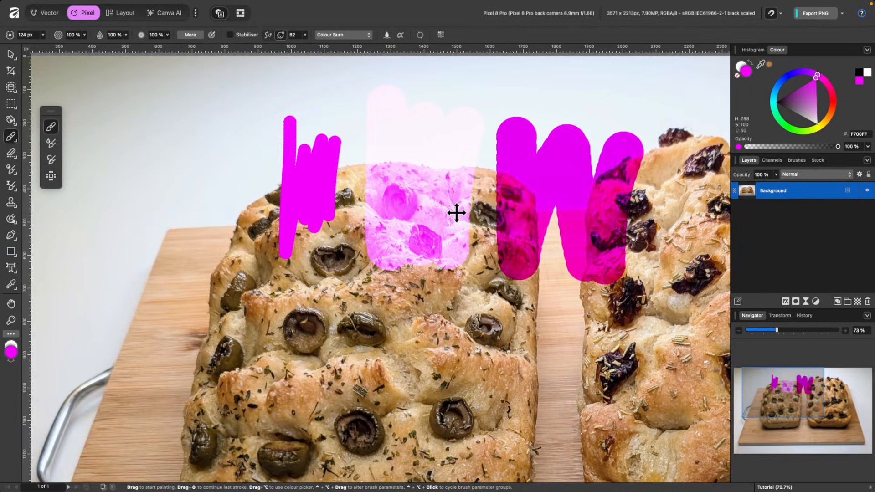
# - Undo the three magenta test zigzags painted over the loaves
pyautogui.press('super+z')
pyautogui.press('super+z')
pyautogui.press('super+z')
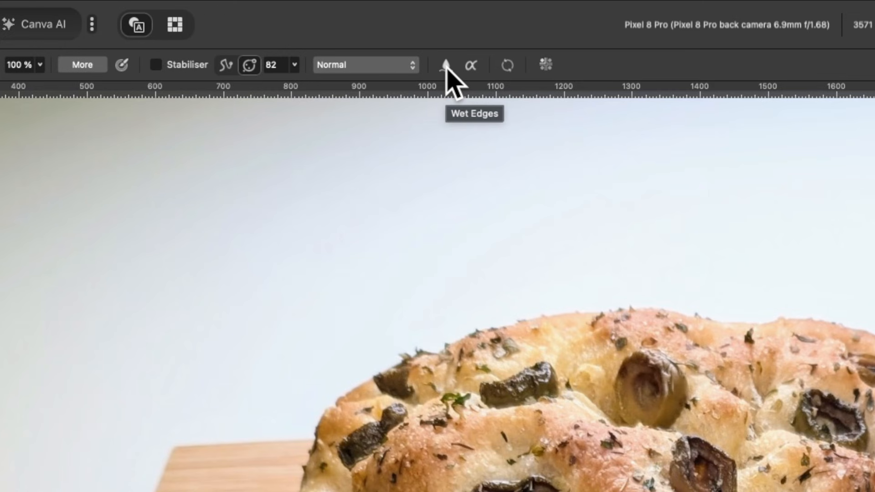
# - Turn on Wet Edges, reduce the brush hardness to 39 %, and paint a slanted magenta stroke on the pale background beside the olive loaf
pyautogui.click(445, 66)
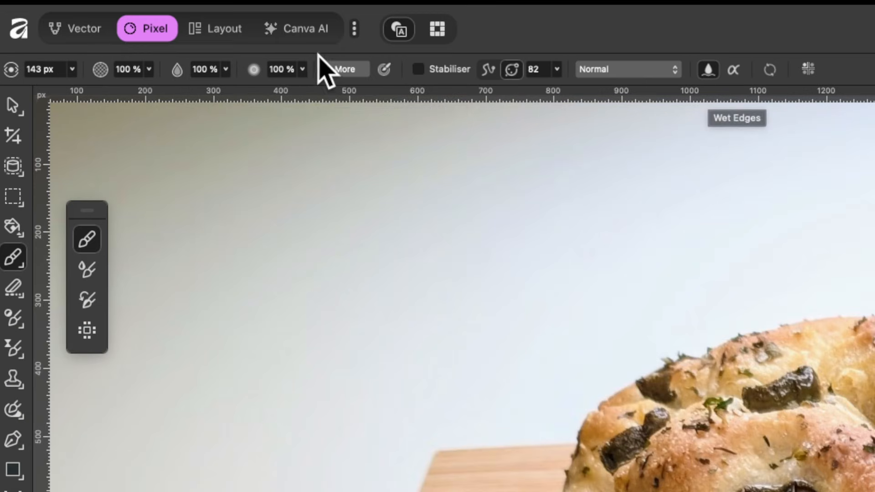
pyautogui.click(40, 65)
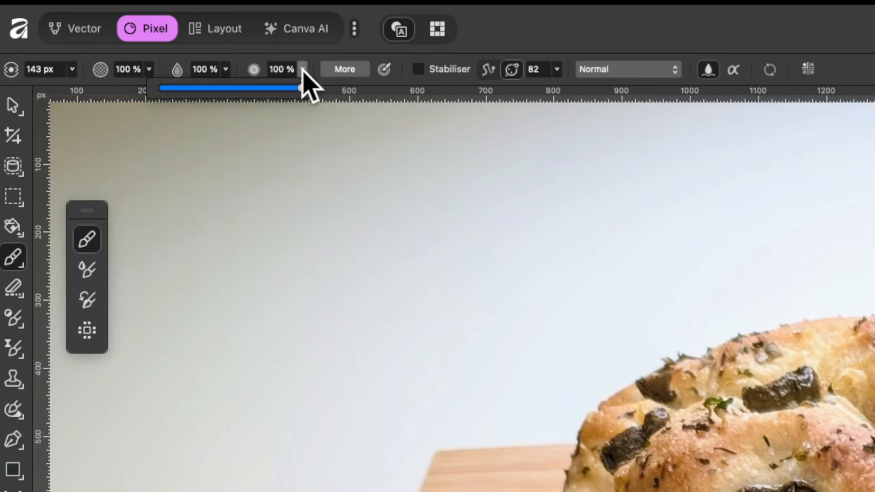
pyautogui.moveTo(301, 87)
pyautogui.mouseDown()
pyautogui.moveTo(213, 103)
pyautogui.moveTo(190, 218)
pyautogui.mouseUp()
pyautogui.scroll(3, 396, 260)
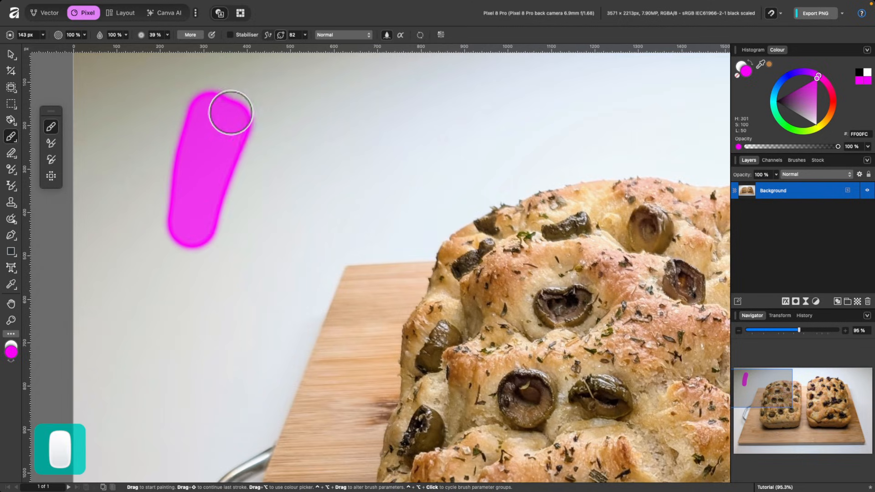
pyautogui.moveTo(231, 112); pyautogui.dragTo(205, 230)
# - Change the brush colour to blue (0065FF) and paint a Wet Edges stroke beside the magenta one
pyautogui.click(782, 78)
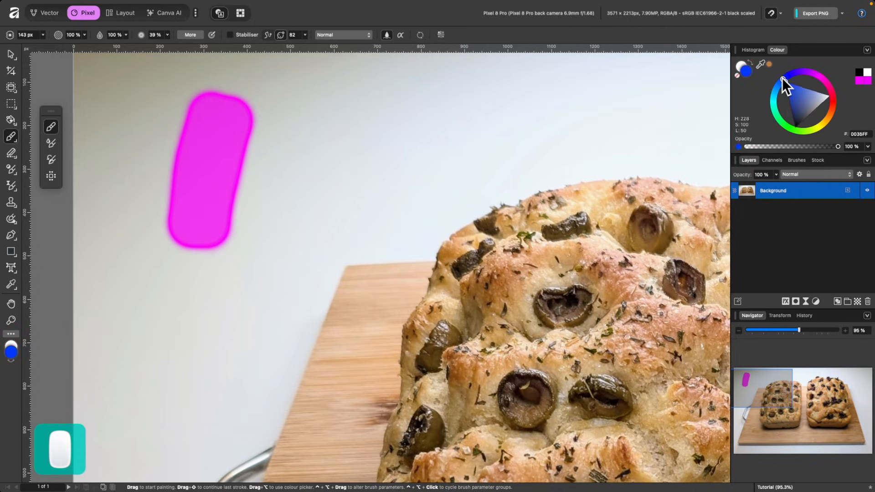
pyautogui.moveTo(782, 78); pyautogui.dragTo(777, 81)
pyautogui.moveTo(311, 97)
pyautogui.mouseDown()
pyautogui.moveTo(293, 167)
pyautogui.moveTo(322, 98)
pyautogui.moveTo(297, 211)
pyautogui.moveTo(332, 180)
pyautogui.mouseUp()
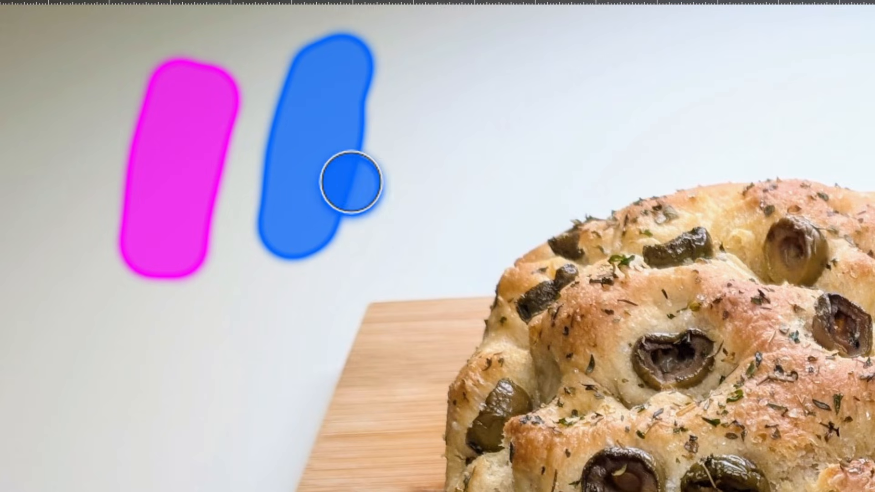
# - Try single blue Wet Edges dabs on and beside the edge of the blue stroke, undoing each one
pyautogui.click(343, 231)
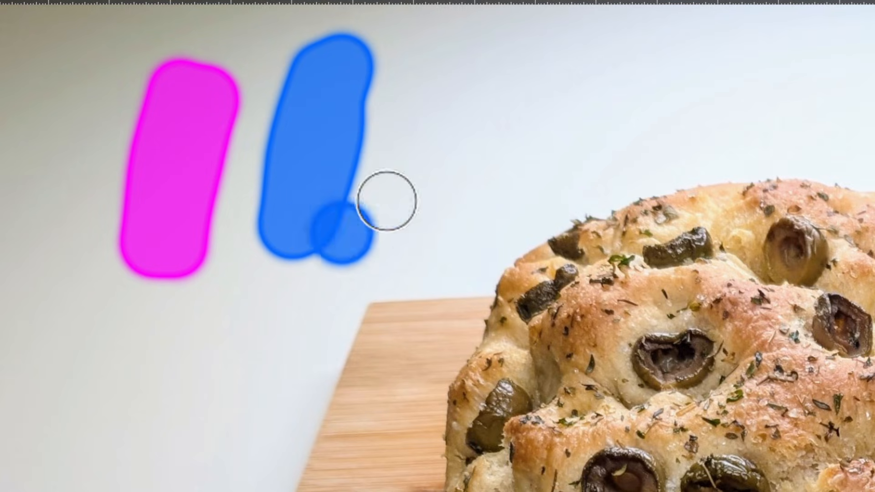
pyautogui.hotkey('ctrl', 'z')
pyautogui.click(417, 174)
pyautogui.hotkey('ctrl', 'z')
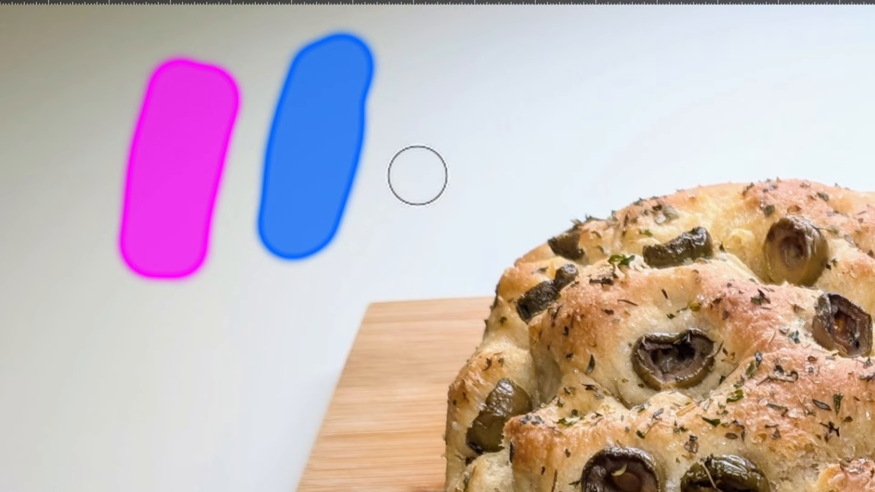
pyautogui.click(359, 166)
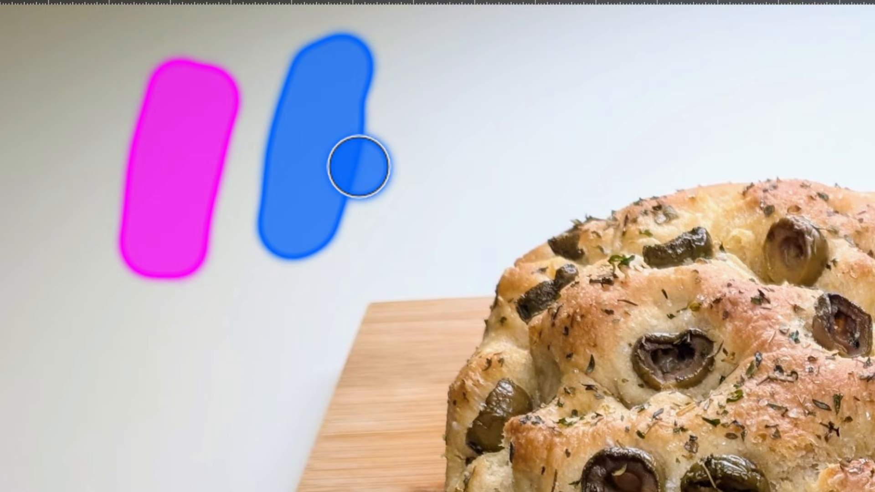
pyautogui.hotkey('ctrl', 'z')
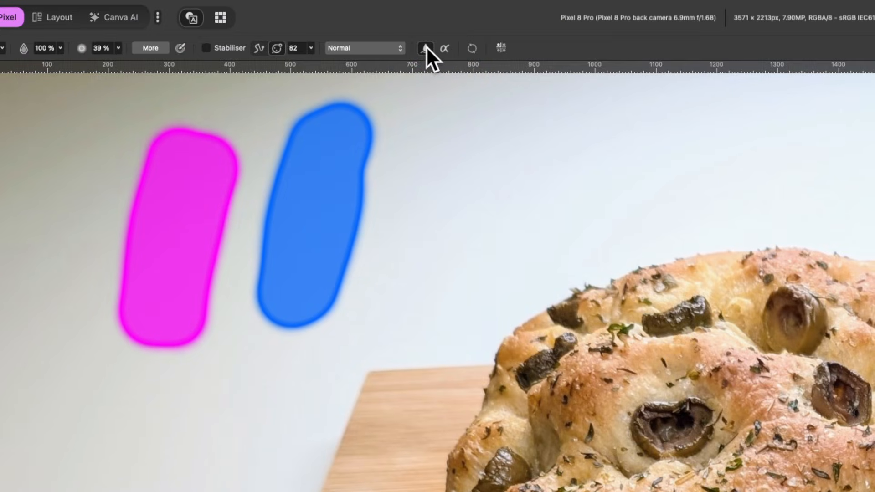
# - Turn off Wet Edges and paint two plain blue strokes on the background, one at 39 % hardness and one at 100 %
pyautogui.click(426, 47)
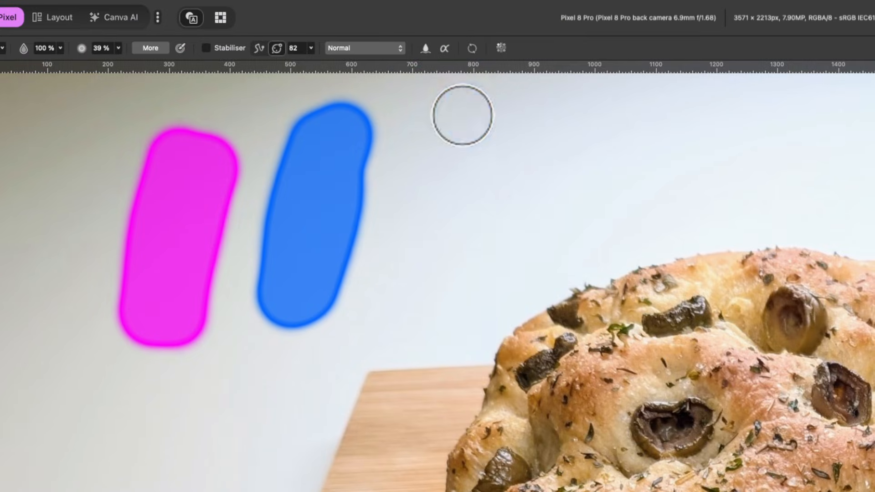
pyautogui.moveTo(465, 116)
pyautogui.mouseDown()
pyautogui.moveTo(422, 179)
pyautogui.moveTo(389, 301)
pyautogui.moveTo(473, 113)
pyautogui.moveTo(405, 310)
pyautogui.moveTo(483, 151)
pyautogui.moveTo(434, 268)
pyautogui.moveTo(478, 154)
pyautogui.moveTo(450, 169)
pyautogui.mouseUp()
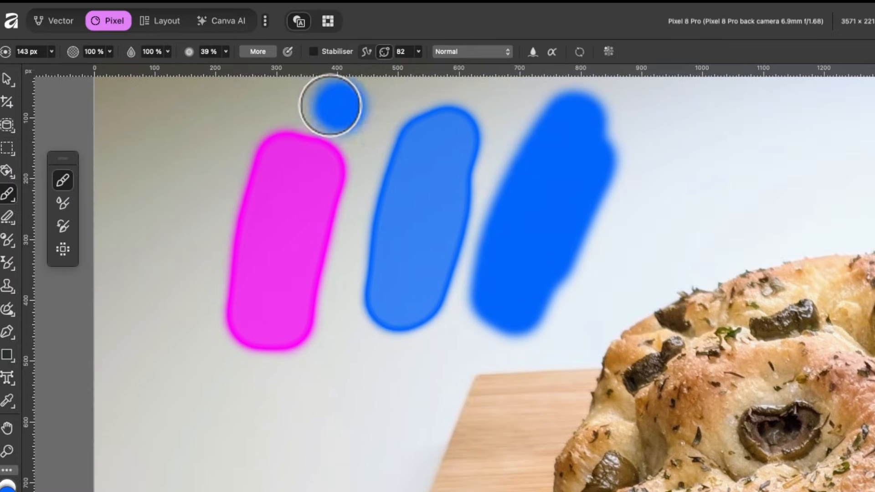
pyautogui.click(225, 53)
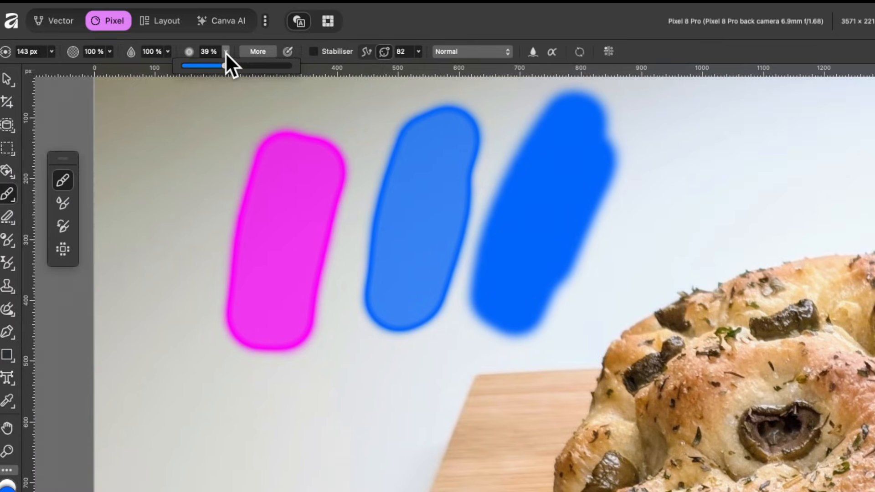
pyautogui.moveTo(224, 66); pyautogui.dragTo(347, 76)
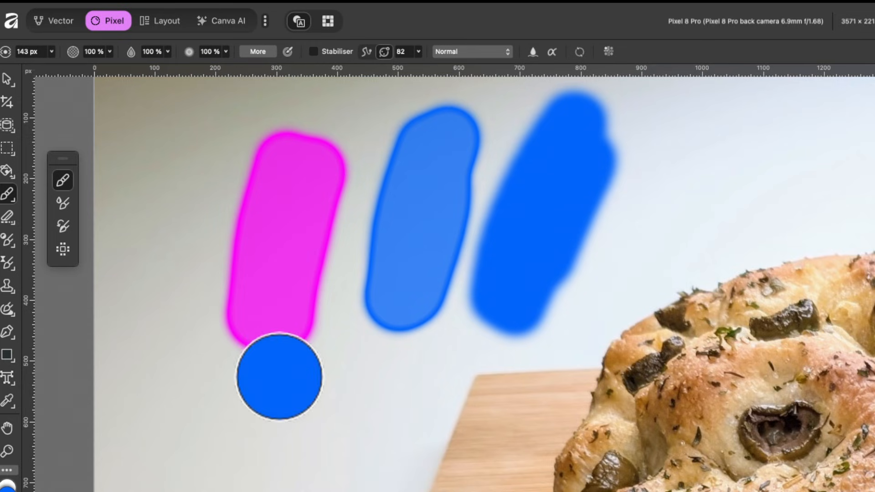
pyautogui.scroll(-2, 254, 386)
pyautogui.hscroll(-2, 254, 386)
pyautogui.moveTo(255, 386)
pyautogui.mouseDown()
pyautogui.moveTo(178, 402)
pyautogui.moveTo(186, 370)
pyautogui.mouseUp()
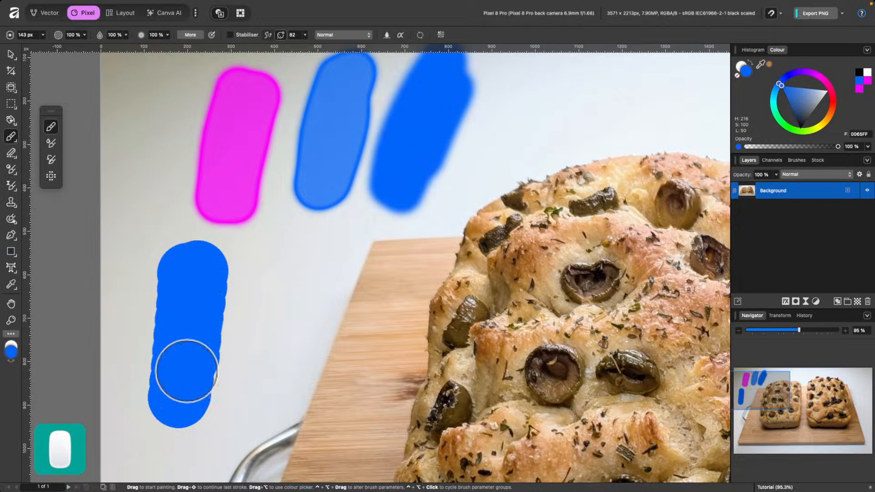
# - Turn on Wet Edges and paint a full-hardness blue stroke beside the plain hard-edged blue one
pyautogui.click(532, 51)
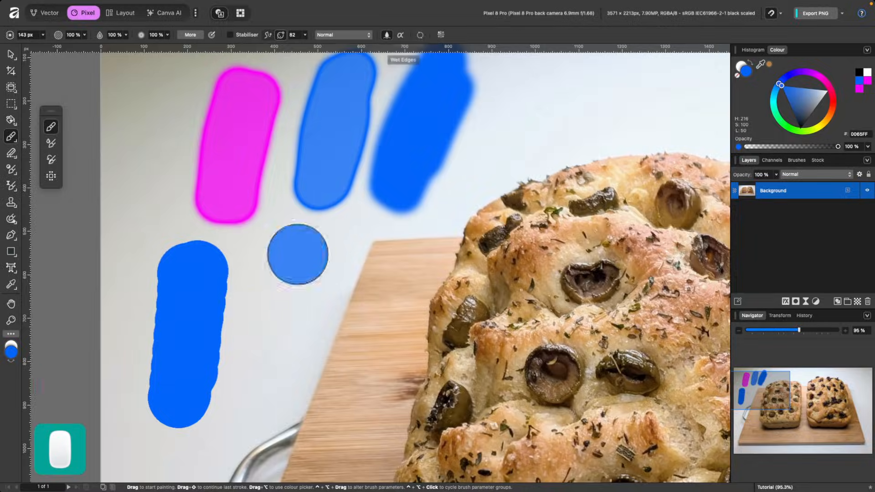
pyautogui.moveTo(363, 491); pyautogui.dragTo(406, 491)
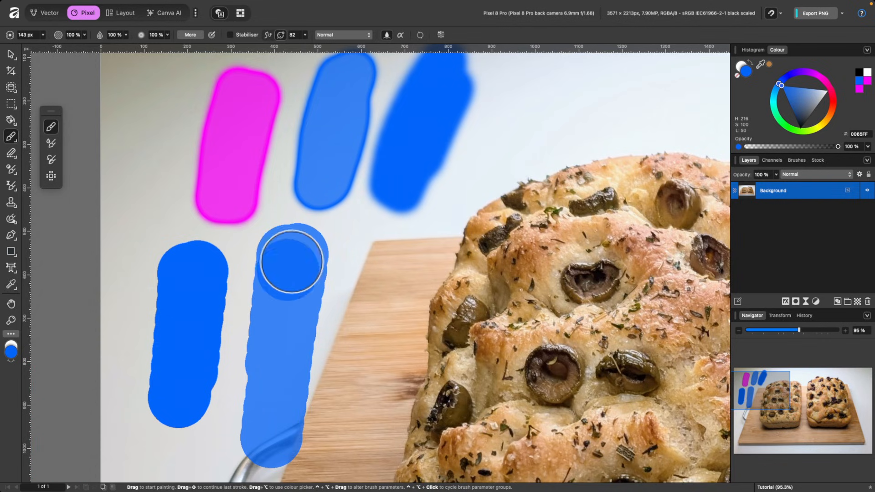
pyautogui.scroll(-3, 316, 383)
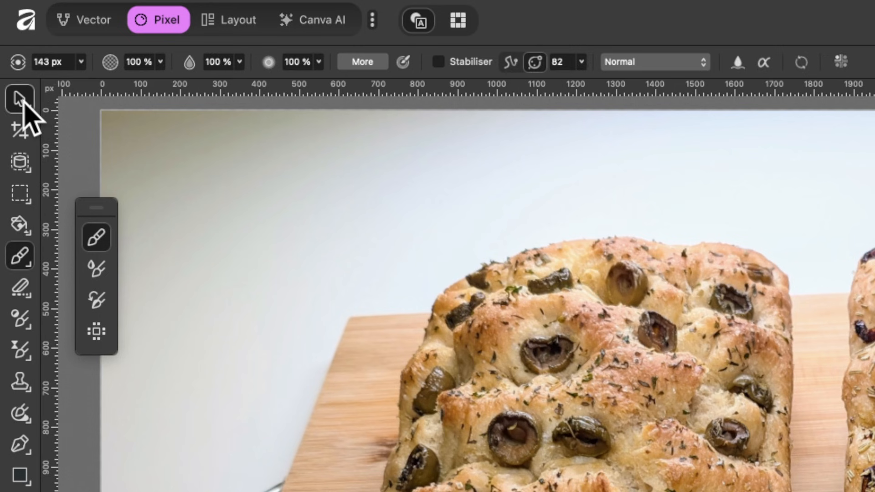
# - Move the Background photo diagonally down and right to expose transparent canvas above and beside it
pyautogui.click(20, 99)
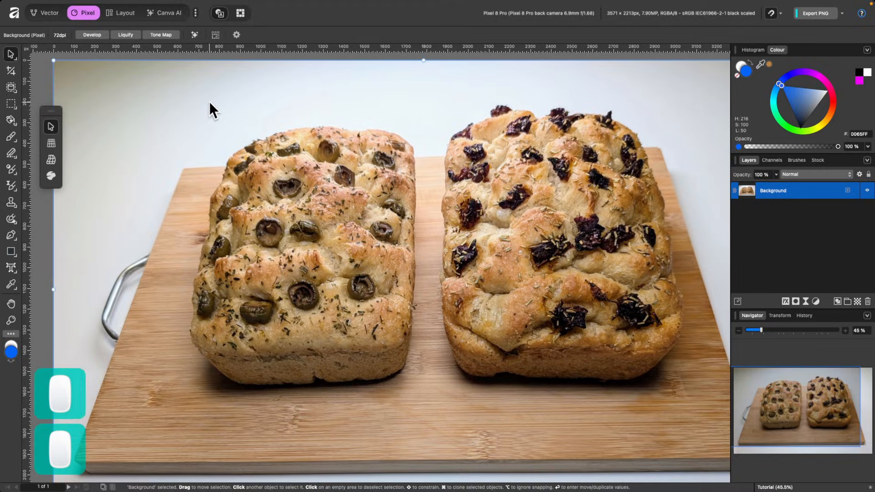
pyautogui.moveTo(209, 101); pyautogui.dragTo(376, 196)
pyautogui.scroll(-3, 376, 196)
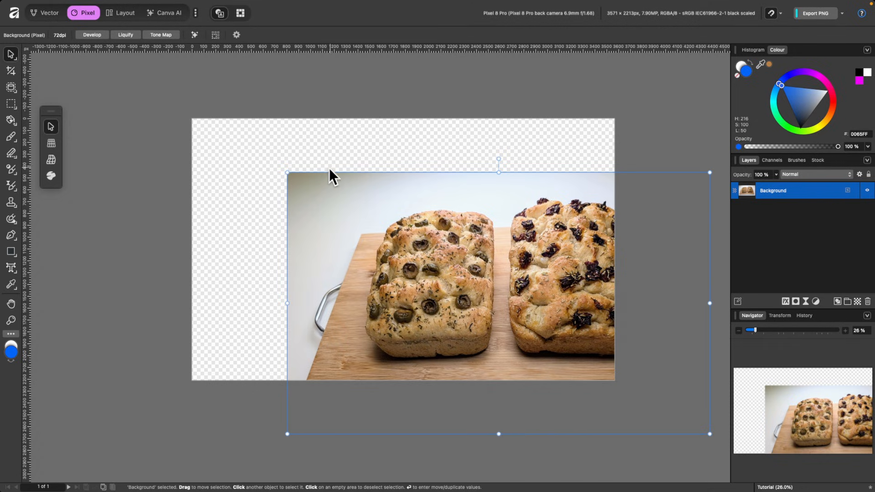
# - Switch to the Paint Brush and paint a vertical blue stroke from the photo across its upper edge onto the transparent canvas
pyautogui.scroll(4, 323, 174)
pyautogui.click(11, 136)
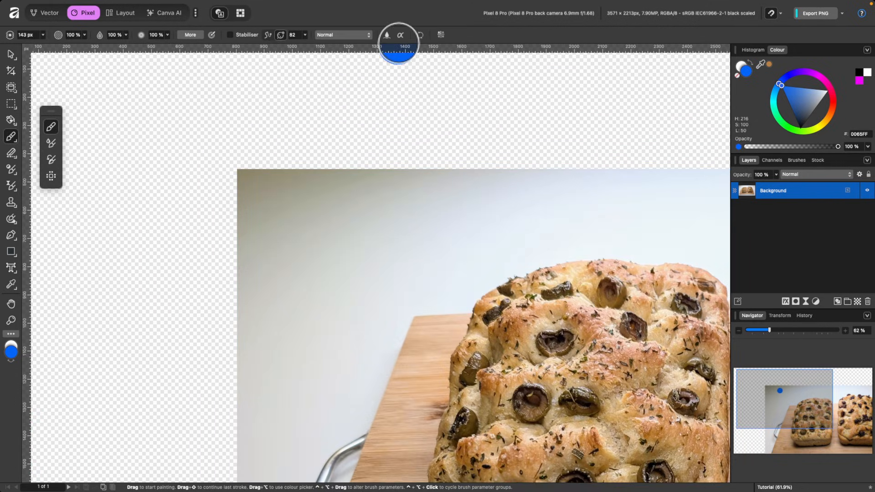
pyautogui.moveTo(407, 239)
pyautogui.mouseDown()
pyautogui.moveTo(416, 261)
pyautogui.moveTo(413, 92)
pyautogui.mouseUp()
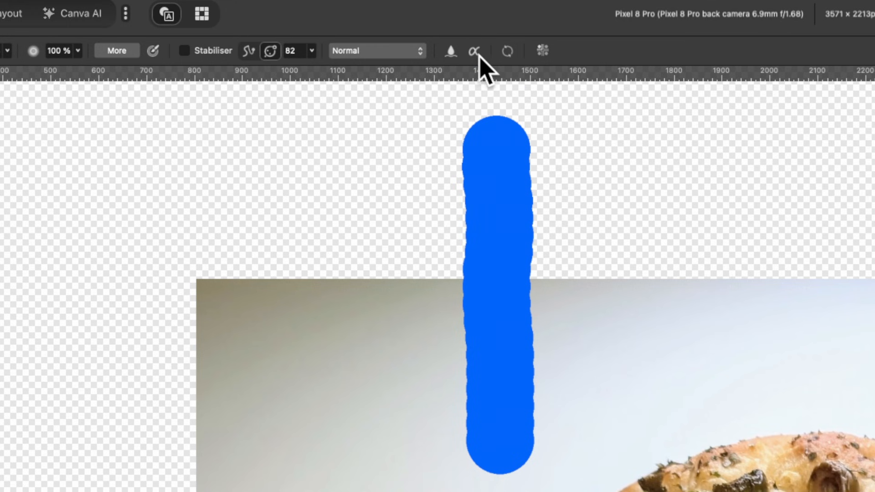
# - Turn on alpha protection and paint blue strokes over the photo's upper-left area, crossing its edge into the transparent canvas
pyautogui.click(473, 52)
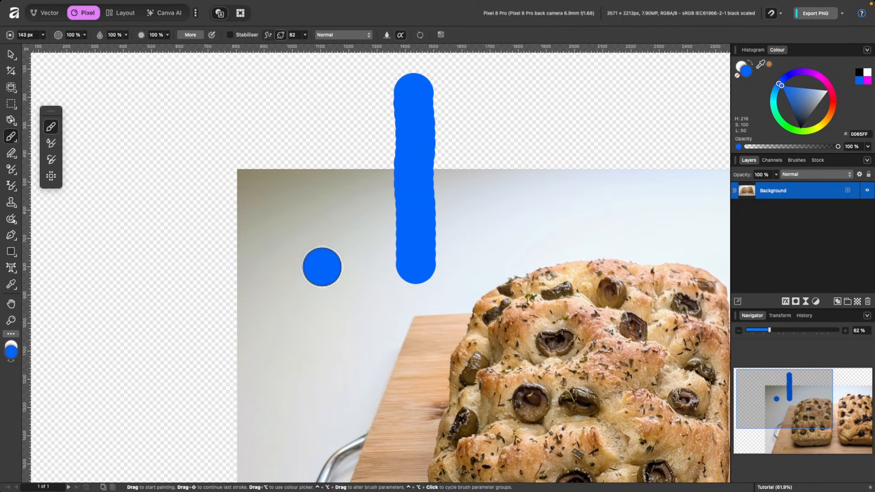
pyautogui.moveTo(323, 266); pyautogui.dragTo(328, 114)
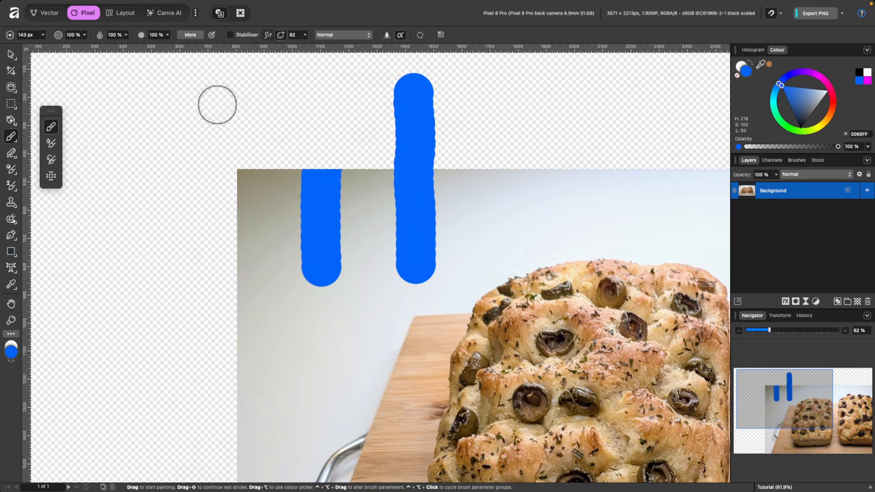
pyautogui.moveTo(473, 185)
pyautogui.mouseDown()
pyautogui.moveTo(286, 178)
pyautogui.moveTo(507, 166)
pyautogui.moveTo(499, 183)
pyautogui.moveTo(421, 201)
pyautogui.moveTo(194, 198)
pyautogui.moveTo(193, 187)
pyautogui.moveTo(262, 167)
pyautogui.moveTo(231, 221)
pyautogui.moveTo(221, 274)
pyautogui.moveTo(257, 206)
pyautogui.moveTo(230, 312)
pyautogui.moveTo(240, 314)
pyautogui.moveTo(331, 186)
pyautogui.moveTo(293, 285)
pyautogui.moveTo(413, 108)
pyautogui.mouseUp()
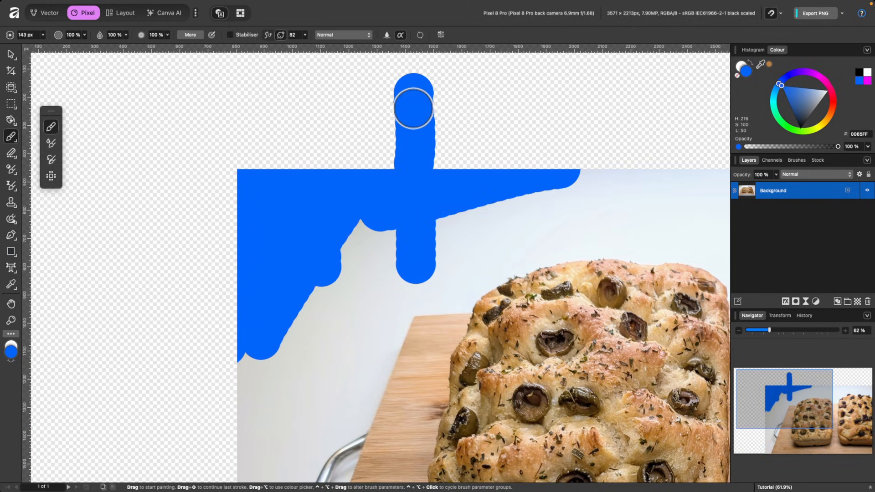
pyautogui.scroll(-3, 390, 227)
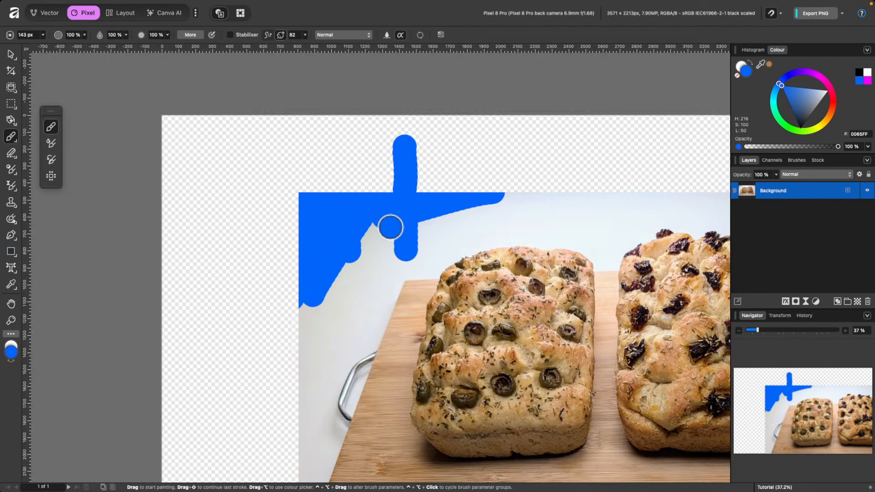
pyautogui.scroll(3, 391, 228)
pyautogui.hscroll(-2, 390, 227)
pyautogui.scroll(1, 390, 227)
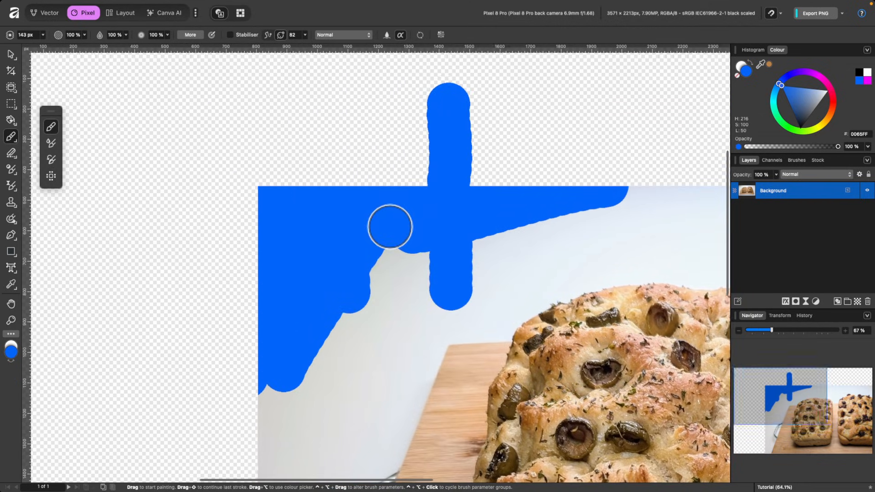
pyautogui.scroll(-3, 390, 227)
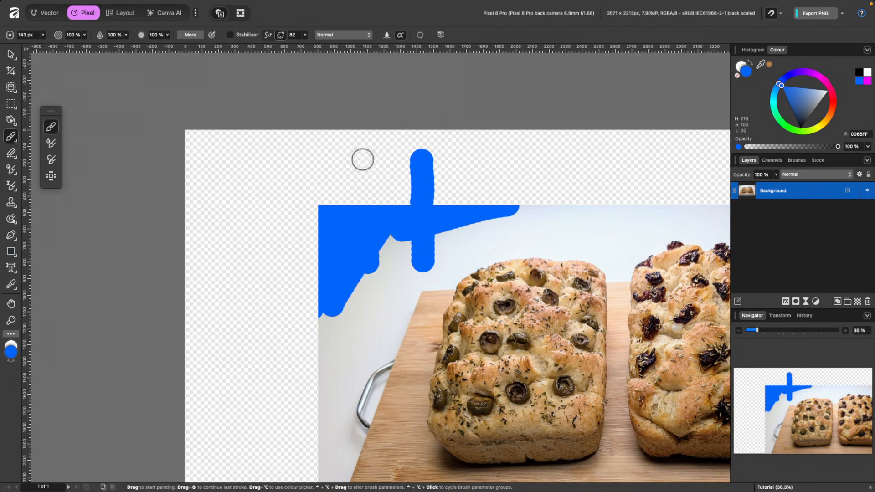
pyautogui.scroll(2, 349, 232)
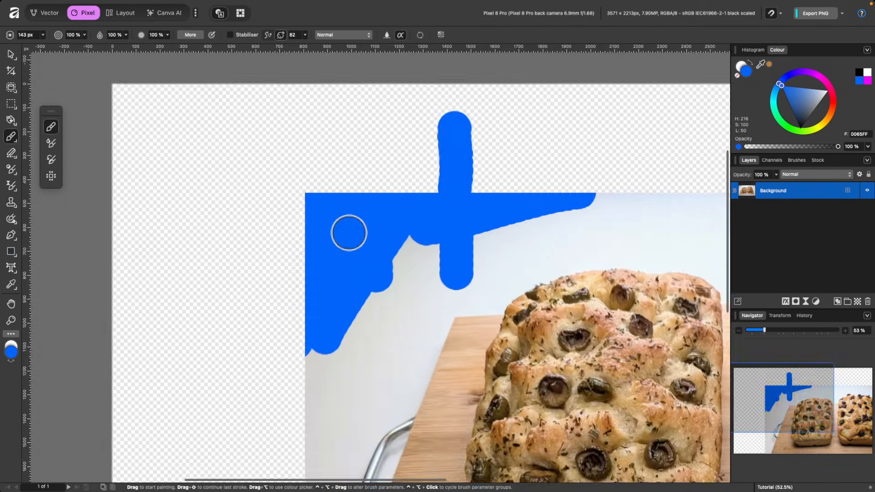
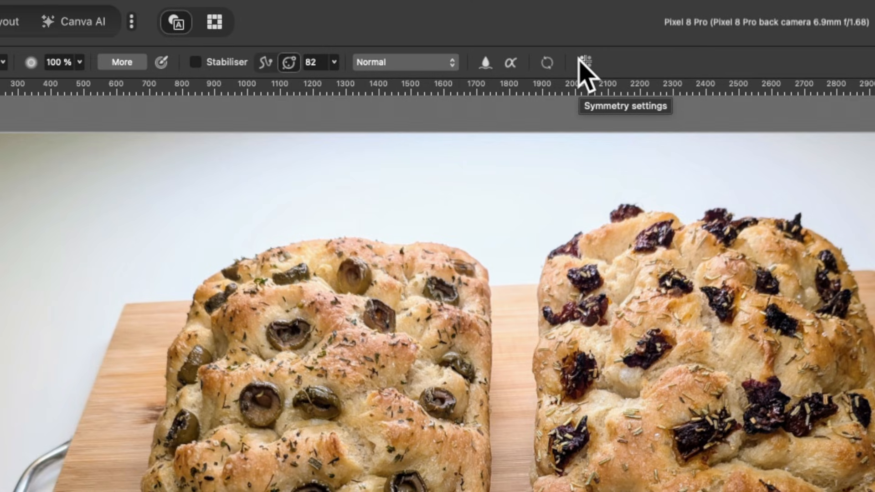
# - Turn on brush Symmetry with 1 line and paint a looping blue stroke across both loaves with the 64 px brush
pyautogui.click(580, 60)
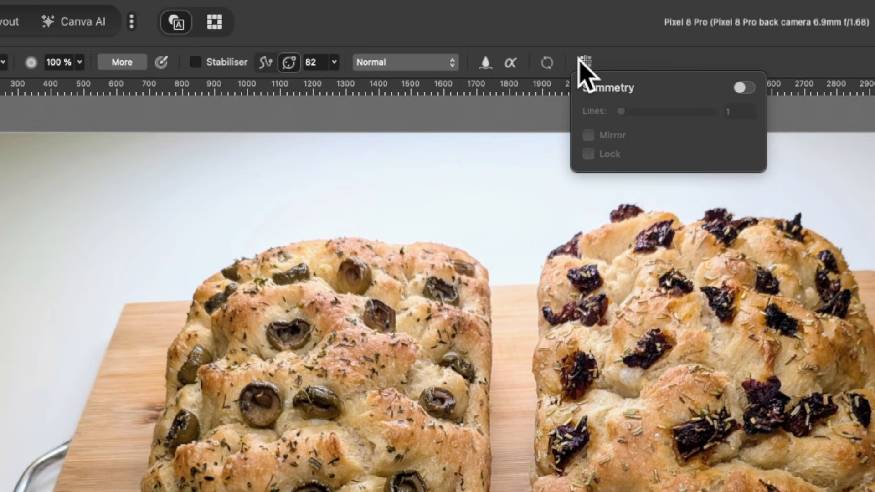
pyautogui.click(740, 88)
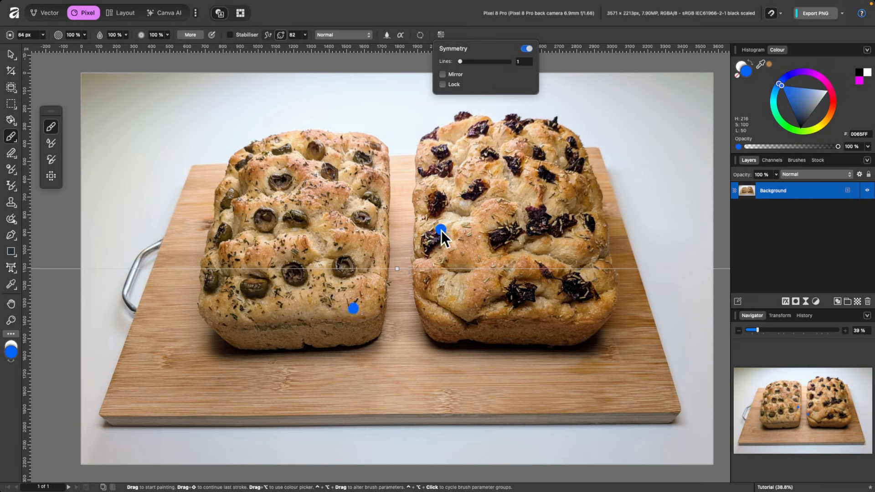
pyautogui.moveTo(332, 238)
pyautogui.mouseDown()
pyautogui.moveTo(313, 228)
pyautogui.moveTo(305, 197)
pyautogui.moveTo(338, 174)
pyautogui.moveTo(457, 225)
pyautogui.moveTo(477, 189)
pyautogui.moveTo(428, 154)
pyautogui.moveTo(329, 145)
pyautogui.moveTo(291, 168)
pyautogui.moveTo(269, 236)
pyautogui.mouseUp()
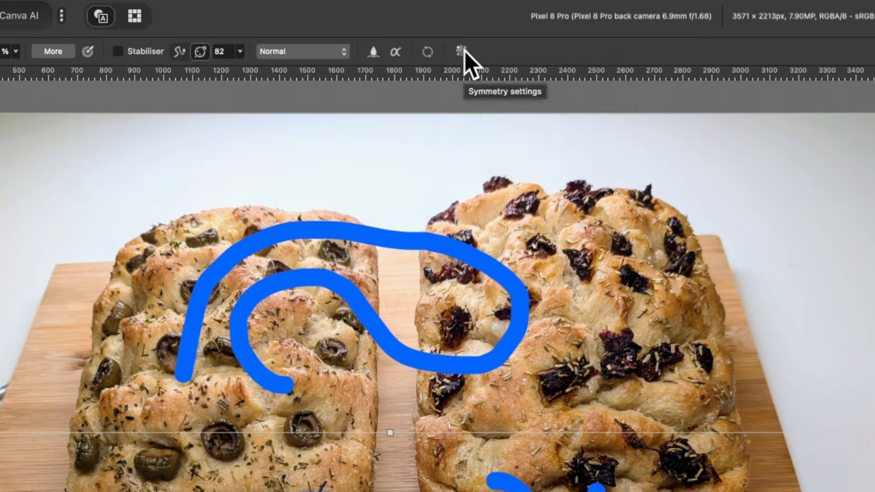
# - Increase the symmetry lines to 2 and paint a curved blue stroke around the outside of the olive loaf
pyautogui.click(440, 34)
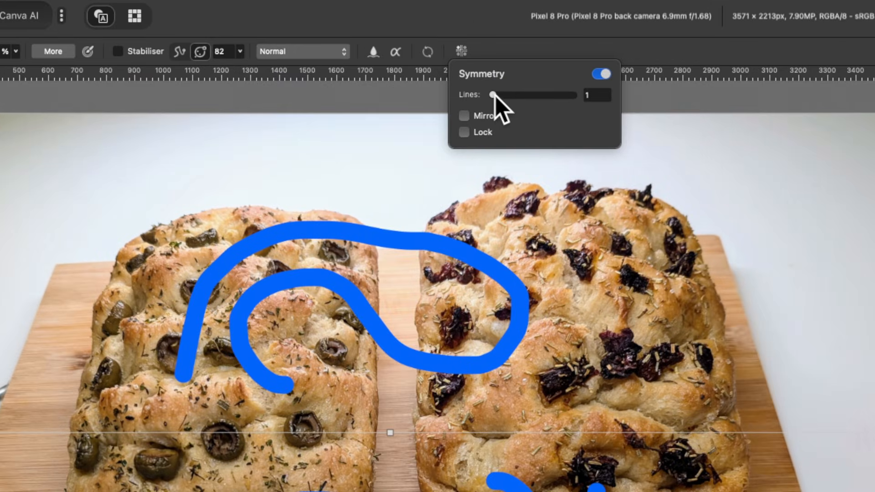
pyautogui.moveTo(494, 93); pyautogui.dragTo(503, 93)
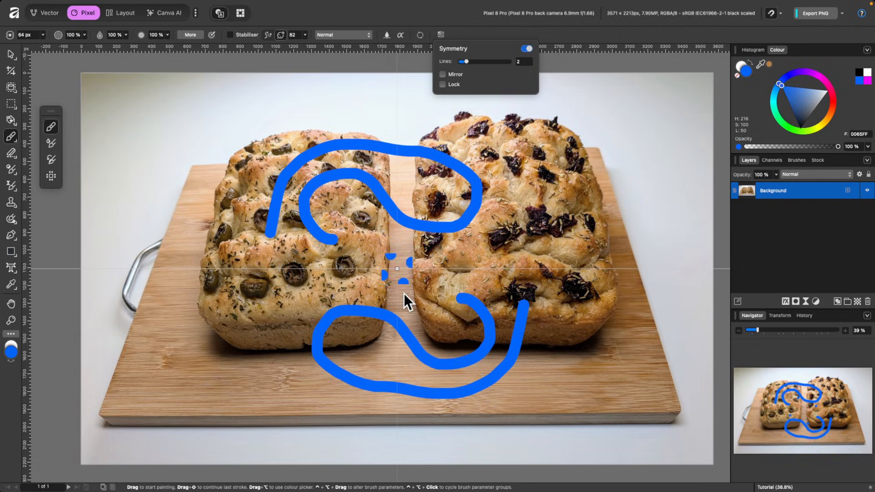
pyautogui.moveTo(357, 107)
pyautogui.mouseDown()
pyautogui.moveTo(281, 125)
pyautogui.moveTo(230, 165)
pyautogui.moveTo(218, 199)
pyautogui.moveTo(230, 260)
pyautogui.mouseUp()
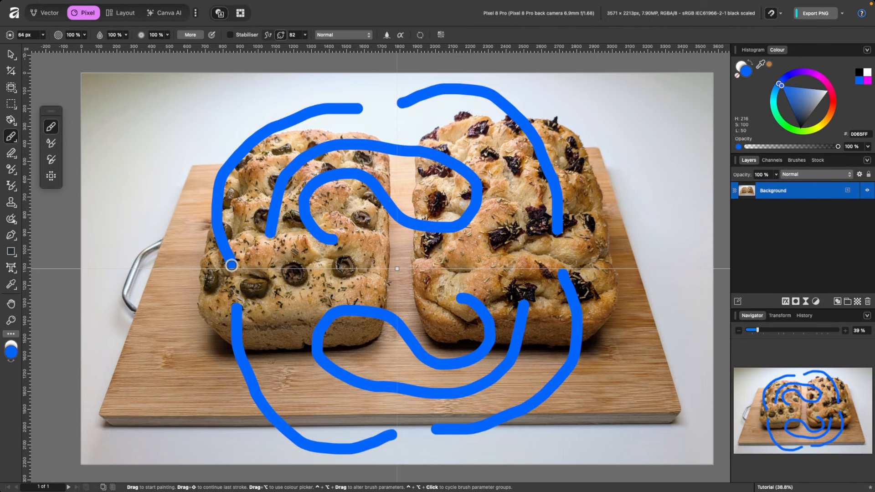
# - Undo the symmetrical test strokes to clear the photo
pyautogui.click(283, 82)
pyautogui.press('super+z')
pyautogui.click(432, 144)
pyautogui.click(444, 35)
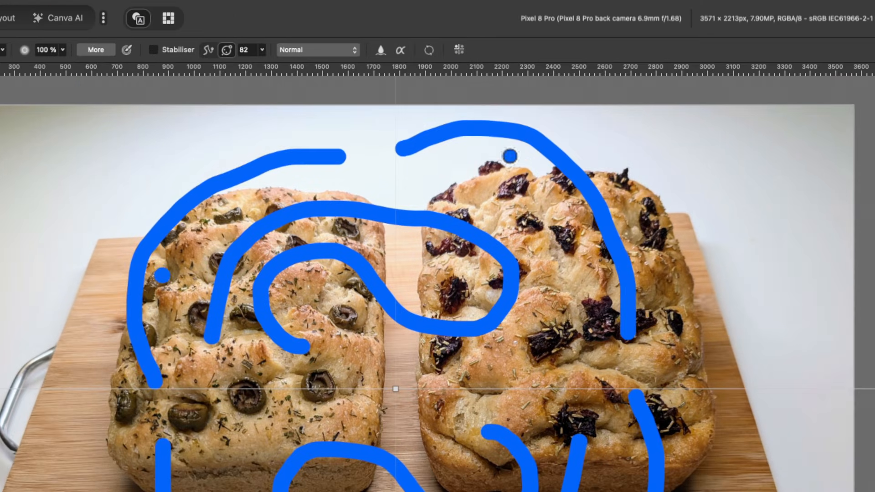
pyautogui.press('super+z')
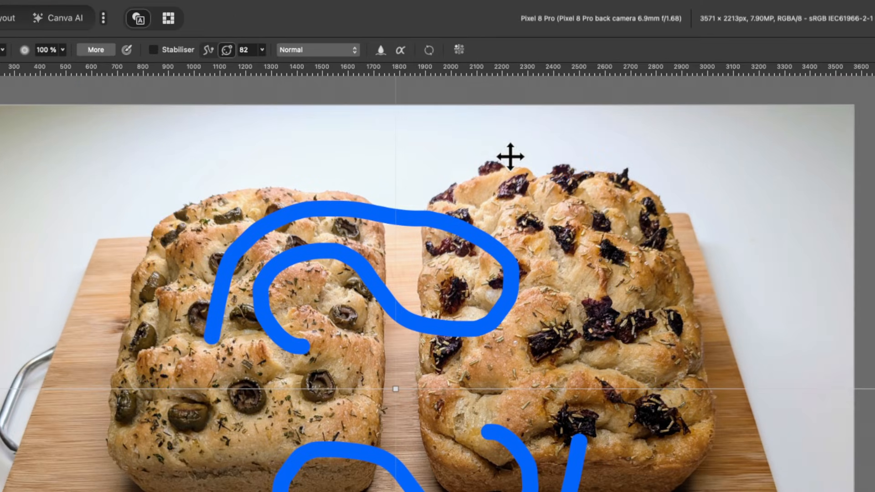
pyautogui.press('super+z')
# - Set Symmetry to 1 line with Mirror on and paint a wavy blue stroke leftwards across the olive loaf
pyautogui.click(459, 49)
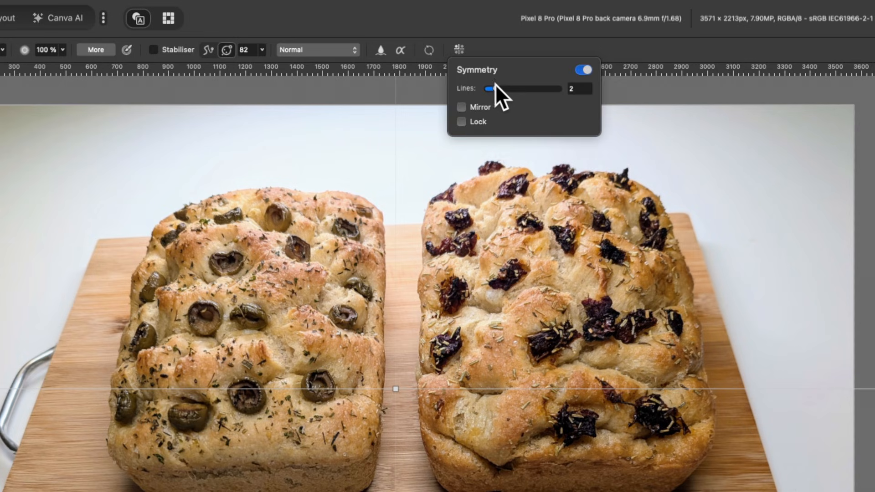
pyautogui.moveTo(493, 86); pyautogui.dragTo(491, 87)
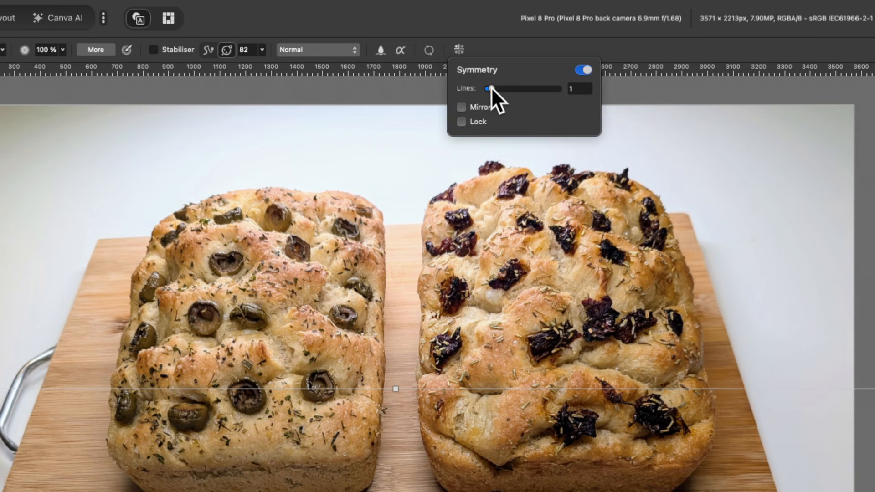
pyautogui.click(461, 107)
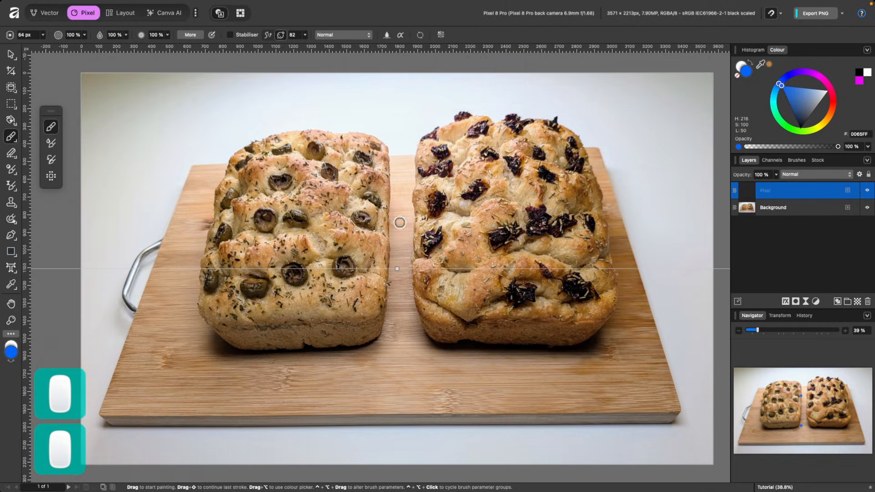
pyautogui.moveTo(399, 223)
pyautogui.mouseDown()
pyautogui.moveTo(328, 168)
pyautogui.moveTo(271, 228)
pyautogui.moveTo(196, 198)
pyautogui.moveTo(141, 203)
pyautogui.moveTo(129, 248)
pyautogui.mouseUp()
# - Turn off Symmetry and paint a thick vertical blue stroke left of the olive loaf with the 258.9 px brush
pyautogui.click(440, 35)
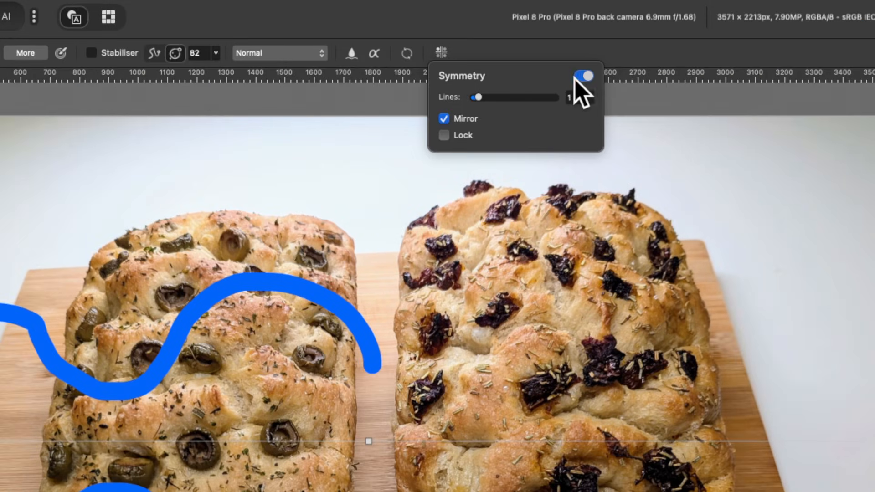
pyautogui.click(583, 76)
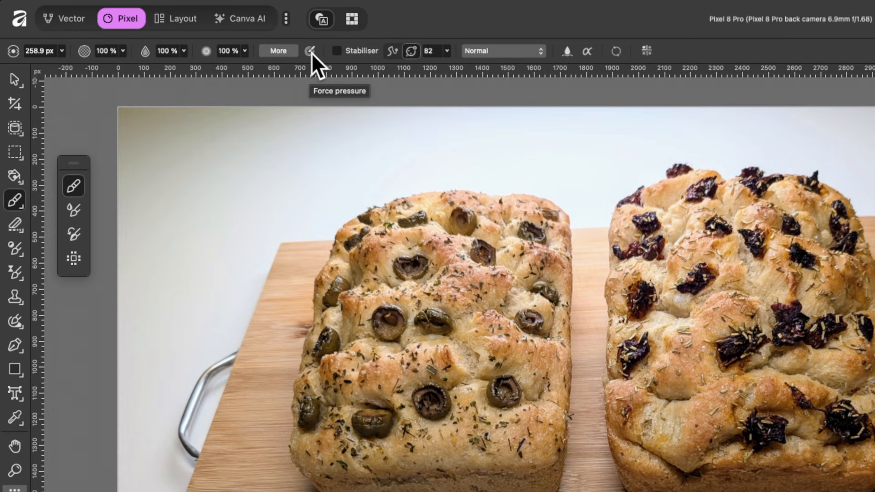
pyautogui.moveTo(237, 157); pyautogui.dragTo(232, 453)
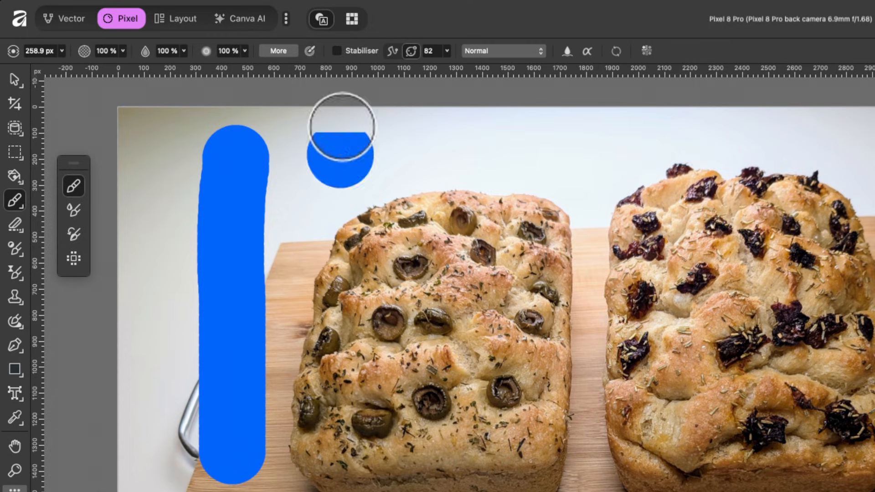
# - Turn on Force pressure and paint blue strokes of varying thickness across both loaves
pyautogui.click(310, 51)
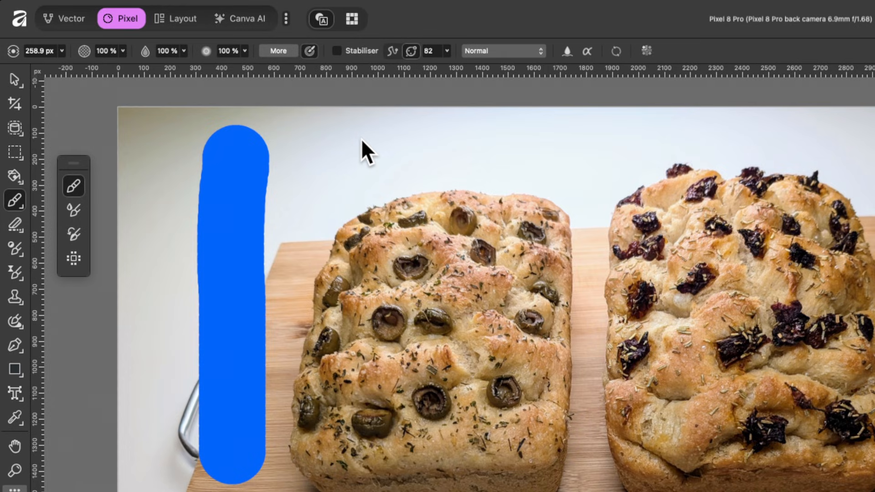
pyautogui.moveTo(360, 138)
pyautogui.mouseDown()
pyautogui.moveTo(354, 165)
pyautogui.moveTo(366, 217)
pyautogui.mouseUp()
pyautogui.moveTo(434, 311); pyautogui.dragTo(427, 334)
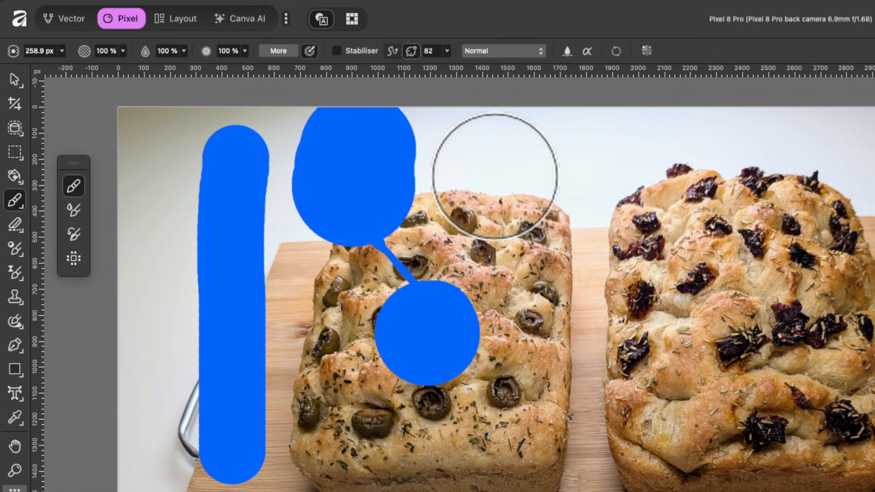
pyautogui.moveTo(495, 176)
pyautogui.mouseDown()
pyautogui.moveTo(531, 176)
pyautogui.moveTo(580, 196)
pyautogui.moveTo(594, 227)
pyautogui.moveTo(588, 302)
pyautogui.moveTo(615, 335)
pyautogui.moveTo(689, 316)
pyautogui.moveTo(810, 243)
pyautogui.mouseUp()
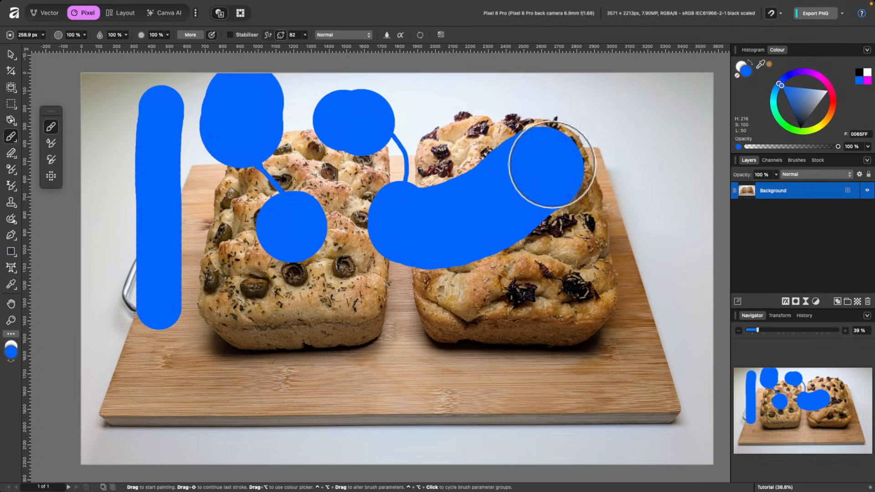
pyautogui.moveTo(551, 164)
pyautogui.mouseDown()
pyautogui.moveTo(552, 250)
pyautogui.moveTo(476, 299)
pyautogui.moveTo(349, 313)
pyautogui.moveTo(297, 341)
pyautogui.moveTo(193, 360)
pyautogui.mouseUp()
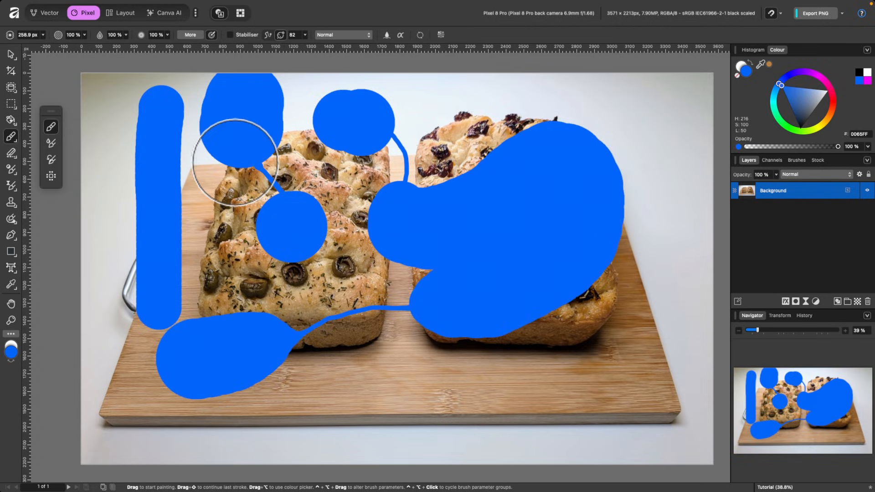
# - Undo the blue pressure test strokes and the plain vertical stroke
pyautogui.press('super+z')
pyautogui.press('super+z')
pyautogui.press('super+z')
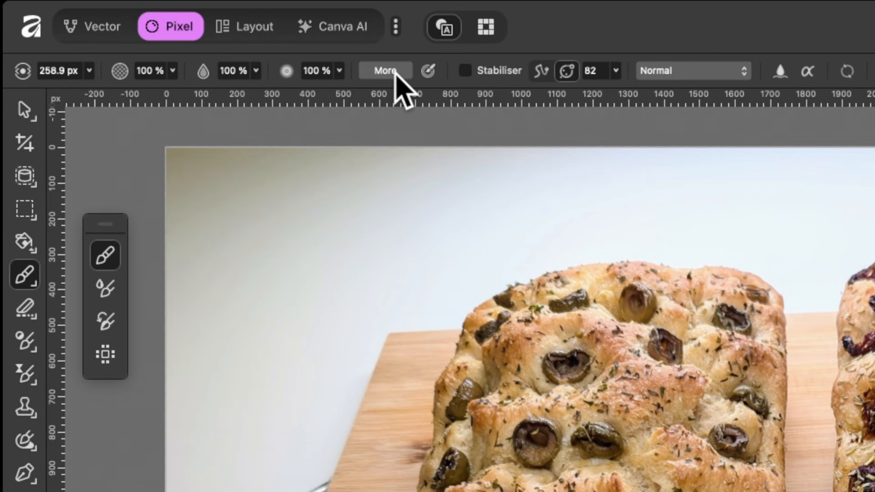
# - Open the detailed settings of the current brush and browse the Basic brush presets
pyautogui.click(387, 71)
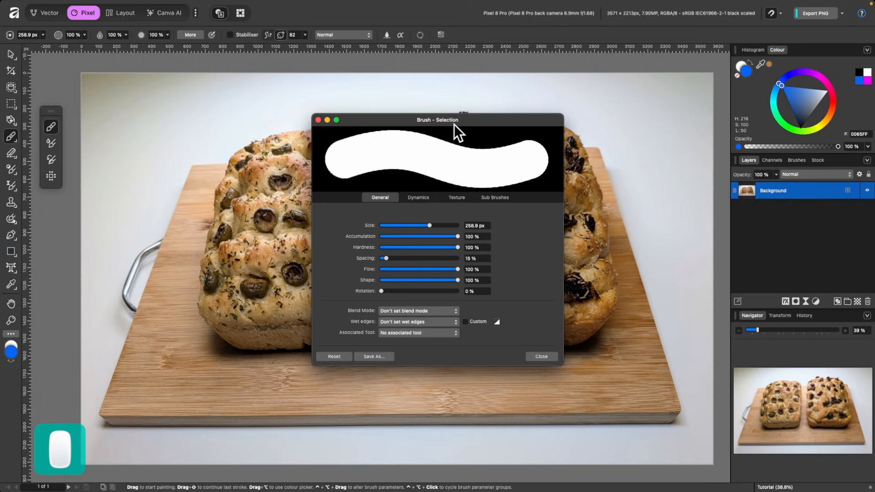
pyautogui.moveTo(459, 118)
pyautogui.mouseDown()
pyautogui.moveTo(411, 111)
pyautogui.moveTo(427, 95)
pyautogui.mouseUp()
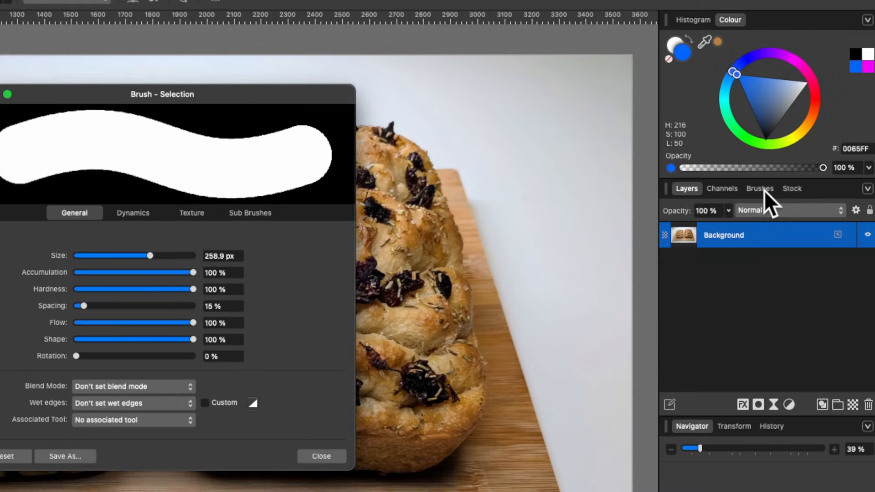
pyautogui.click(764, 190)
pyautogui.scroll(-2, 760, 308)
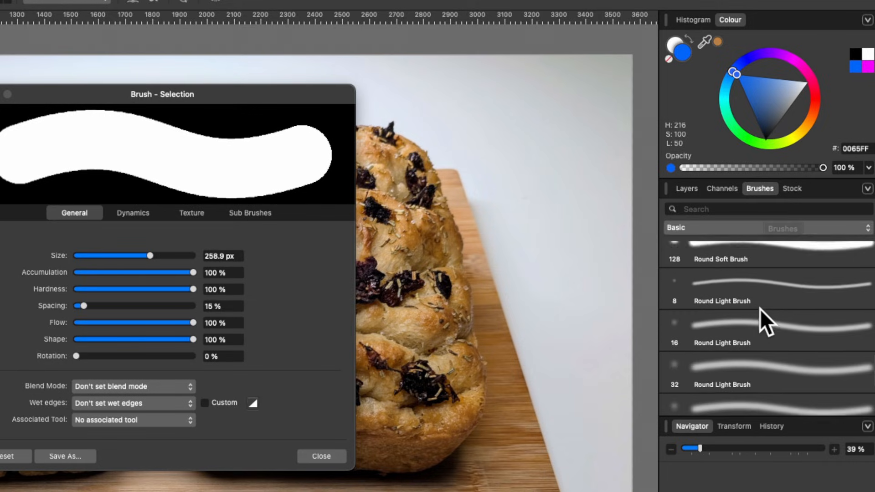
pyautogui.scroll(4, 760, 309)
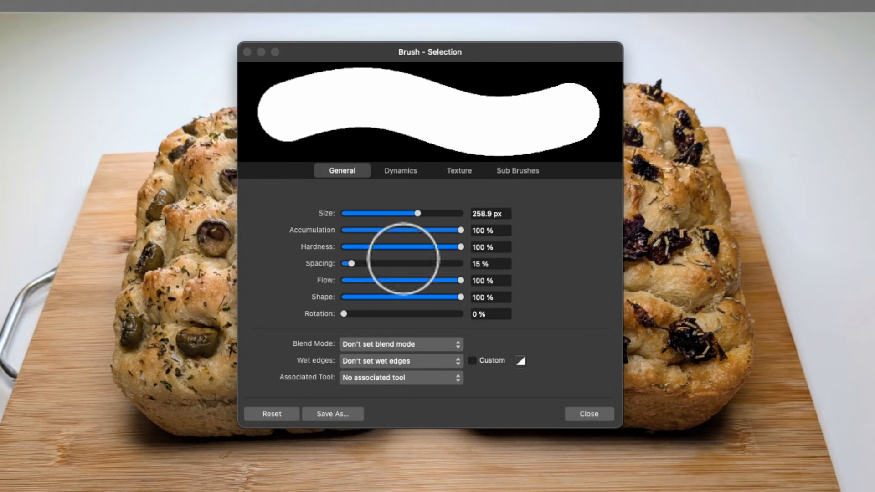
# - Set the brush spacing to 10 % and review its Dynamics, Texture and Sub Brushes settings
pyautogui.moveTo(351, 263)
pyautogui.mouseDown()
pyautogui.moveTo(423, 256)
pyautogui.moveTo(349, 269)
pyautogui.mouseUp()
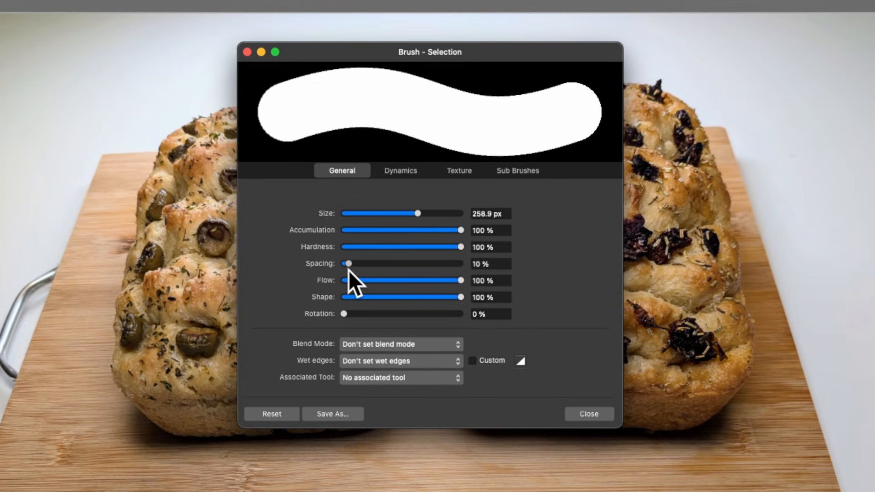
pyautogui.click(400, 170)
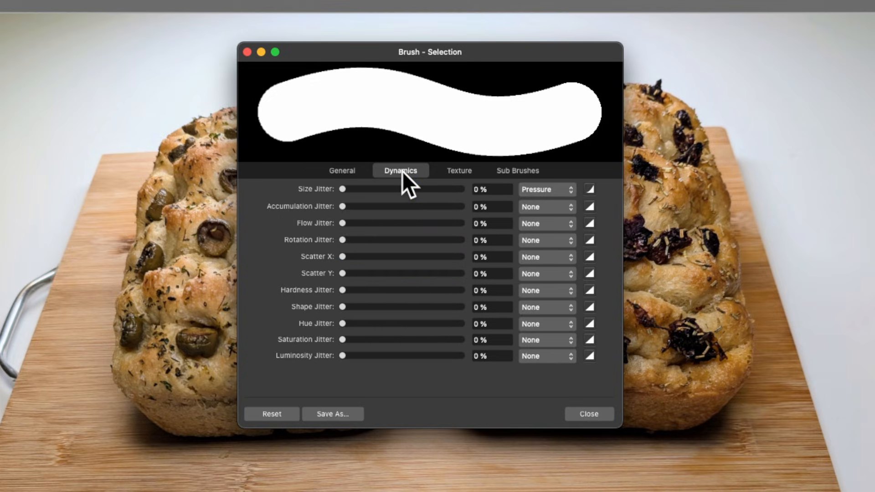
pyautogui.click(469, 172)
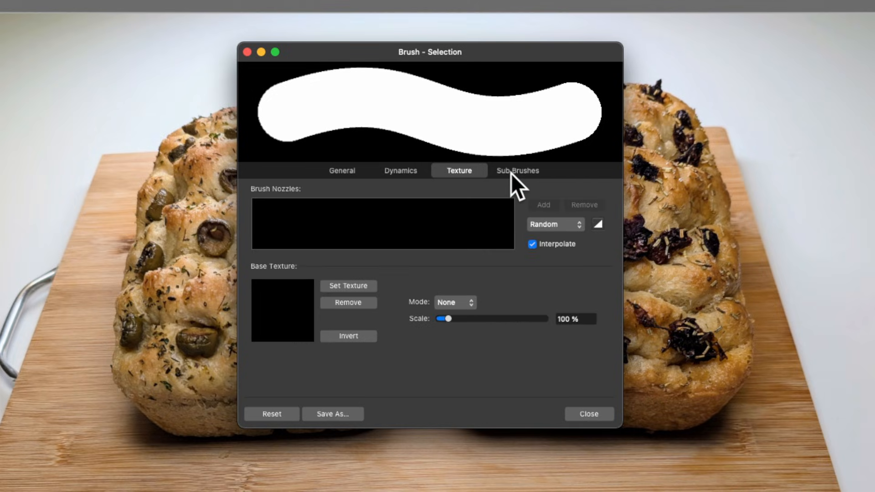
pyautogui.click(510, 173)
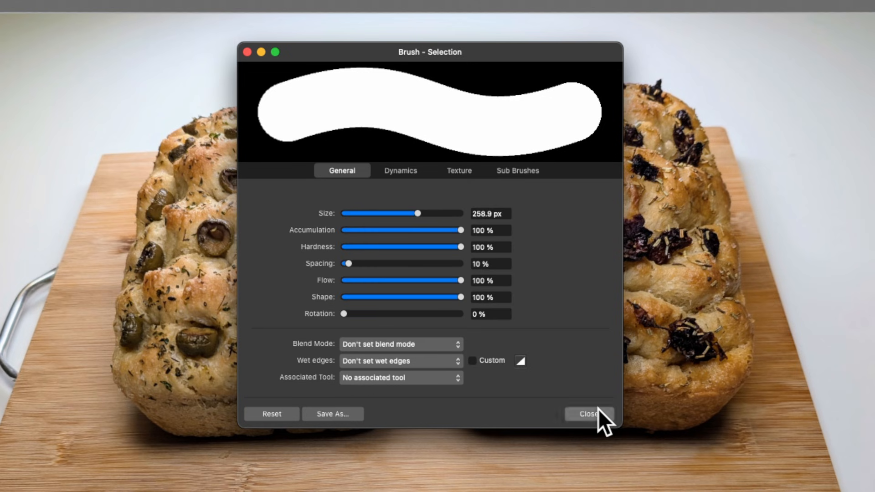
# - Close the brush settings and paint wavy blue strokes over both loaves with the Ink On Glass brush from the Inks category
pyautogui.click(594, 413)
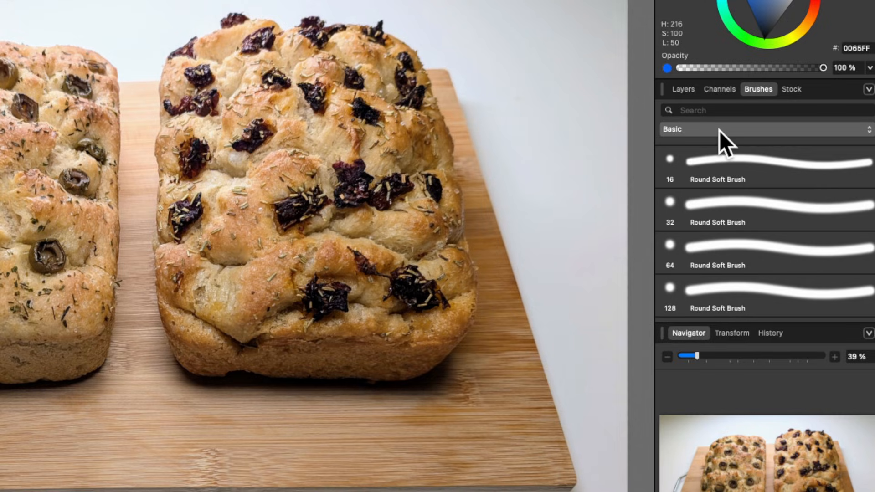
pyautogui.click(720, 130)
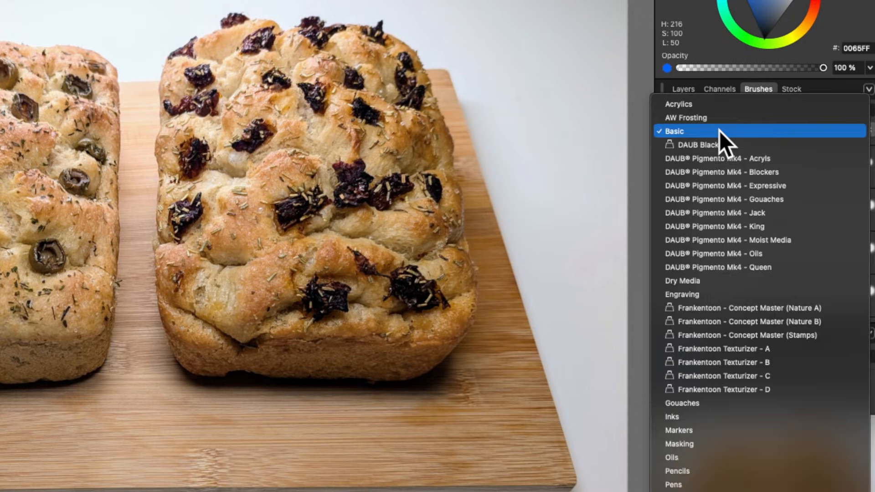
pyautogui.click(730, 415)
pyautogui.scroll(3, 764, 169)
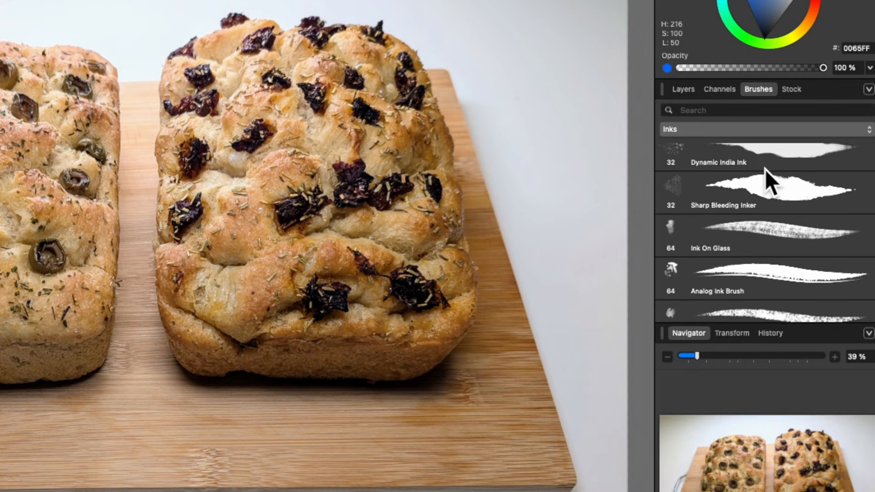
pyautogui.click(776, 223)
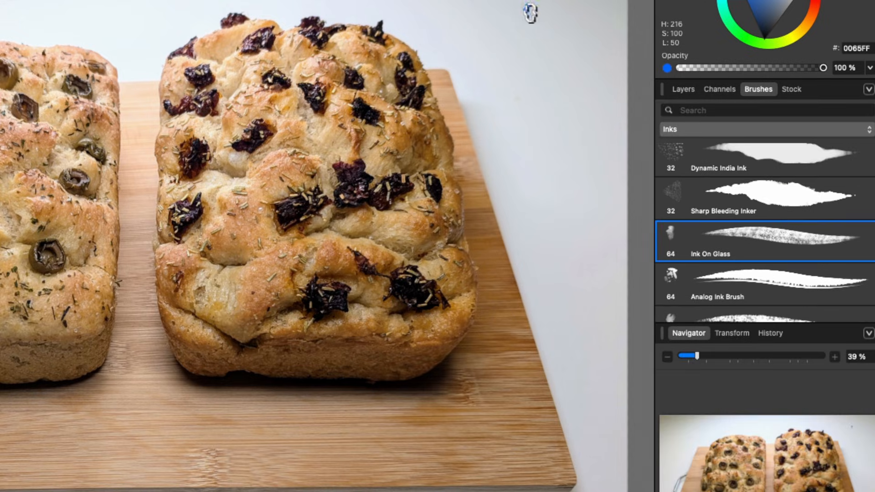
pyautogui.moveTo(530, 13)
pyautogui.mouseDown()
pyautogui.moveTo(340, 14)
pyautogui.moveTo(241, 106)
pyautogui.moveTo(12, 69)
pyautogui.mouseUp()
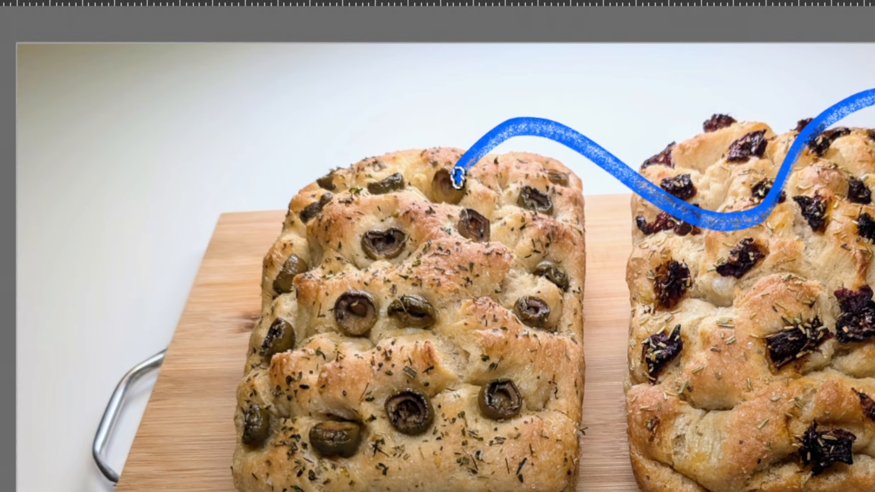
pyautogui.scroll(5, 458, 178)
pyautogui.hscroll(-3, 458, 178)
pyautogui.moveTo(360, 110)
pyautogui.mouseDown()
pyautogui.moveTo(260, 205)
pyautogui.moveTo(140, 133)
pyautogui.moveTo(158, 114)
pyautogui.mouseUp()
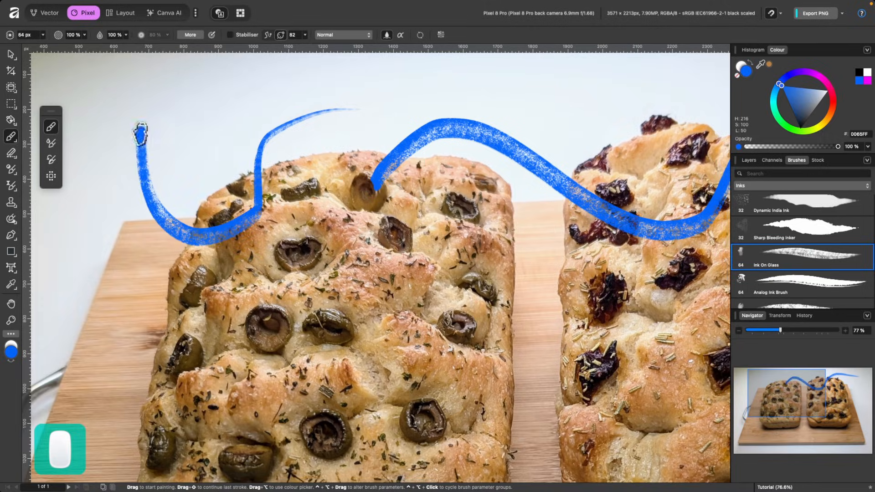
# - Paint blue strokes on the left loaf and the background above with Dynamic Rough Ink 01, and switch to the Markers brush category
pyautogui.scroll(-2, 803, 229)
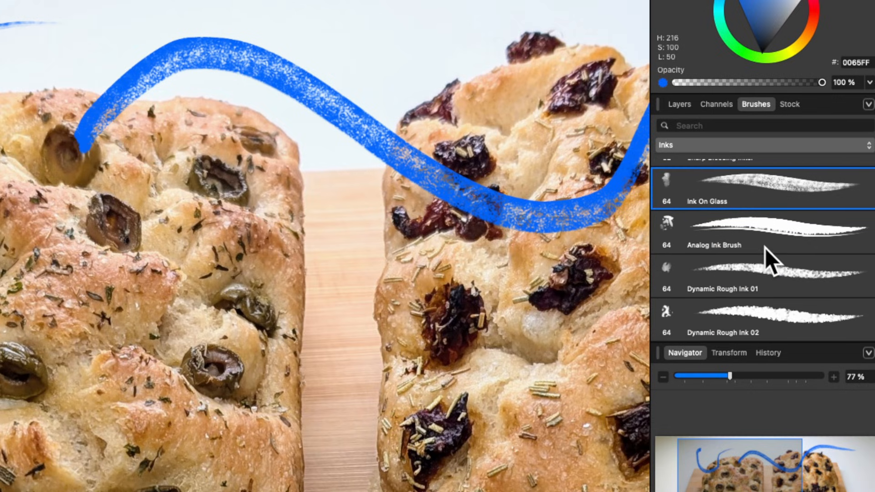
pyautogui.click(802, 273)
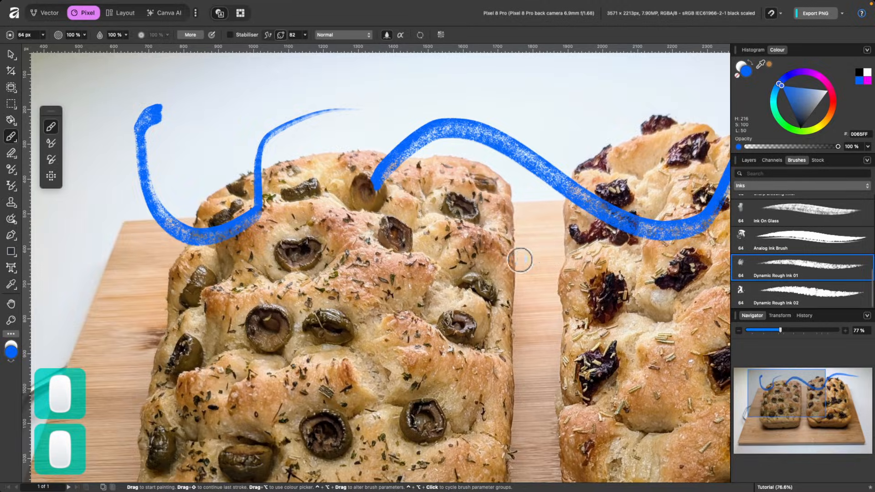
pyautogui.moveTo(519, 260)
pyautogui.mouseDown()
pyautogui.moveTo(369, 351)
pyautogui.moveTo(250, 346)
pyautogui.mouseUp()
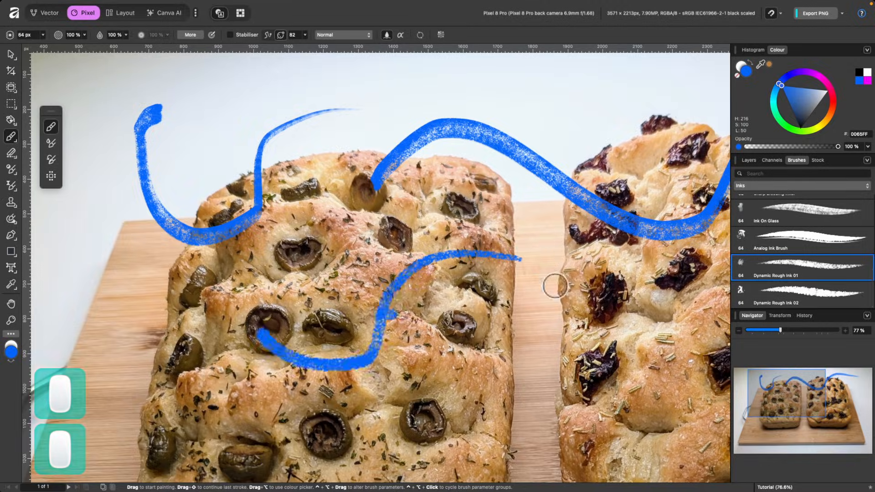
pyautogui.click(802, 185)
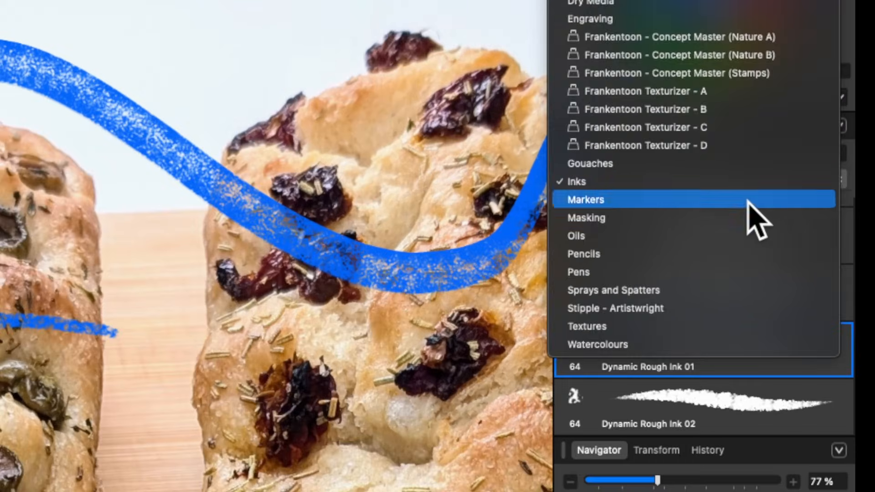
pyautogui.click(747, 201)
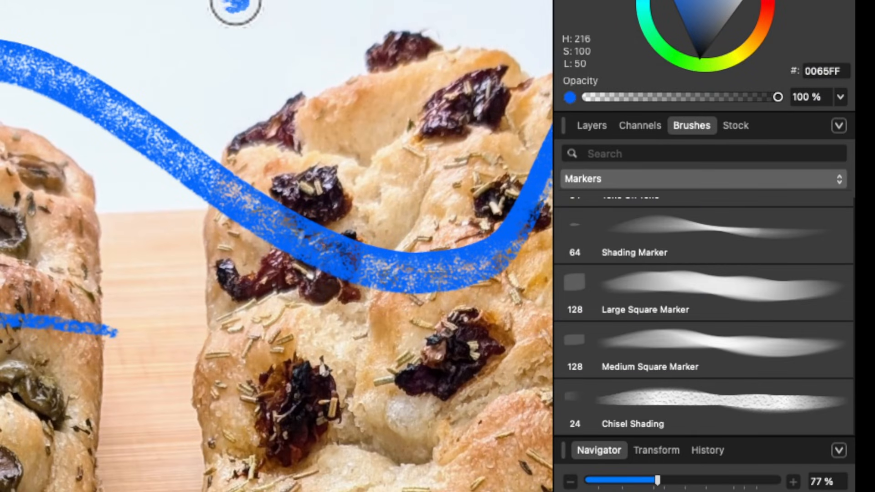
pyautogui.moveTo(5, 9); pyautogui.dragTo(284, 139)
# - Paint a winding purple (6100FF) stroke beside the left loaf with the Shading Marker brush enlarged to 170.2 px
pyautogui.click(692, 246)
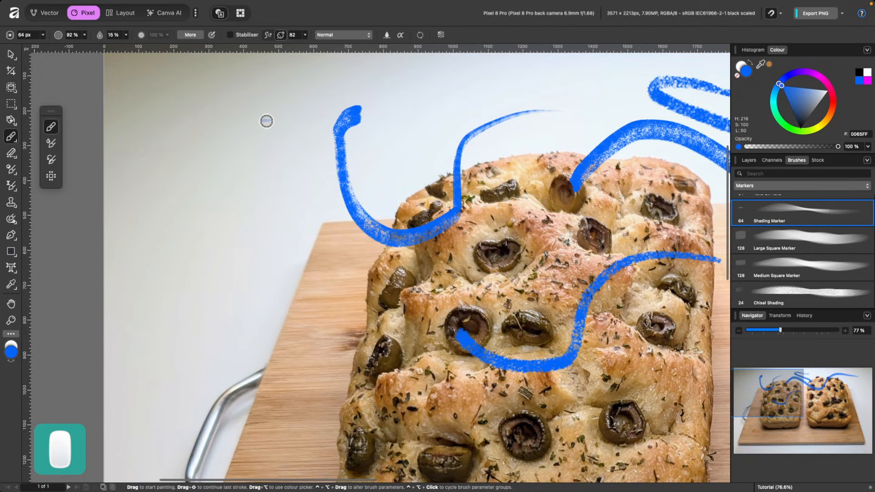
pyautogui.click(800, 76)
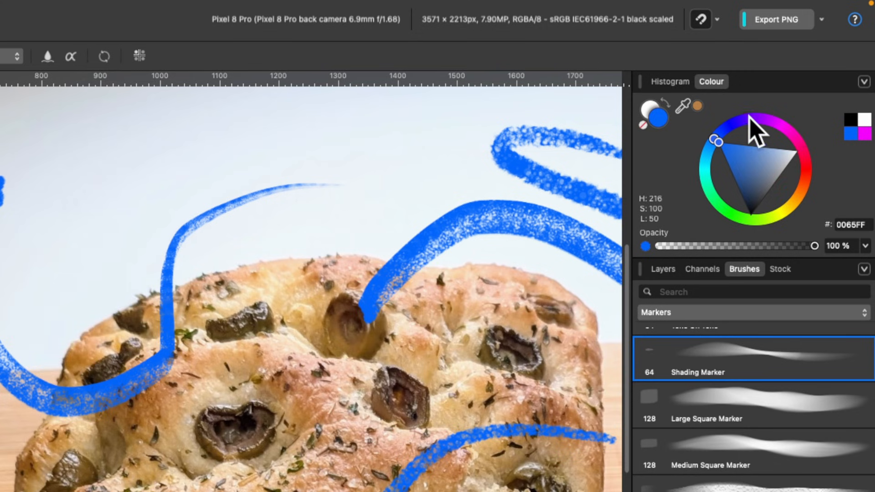
pyautogui.press(']')
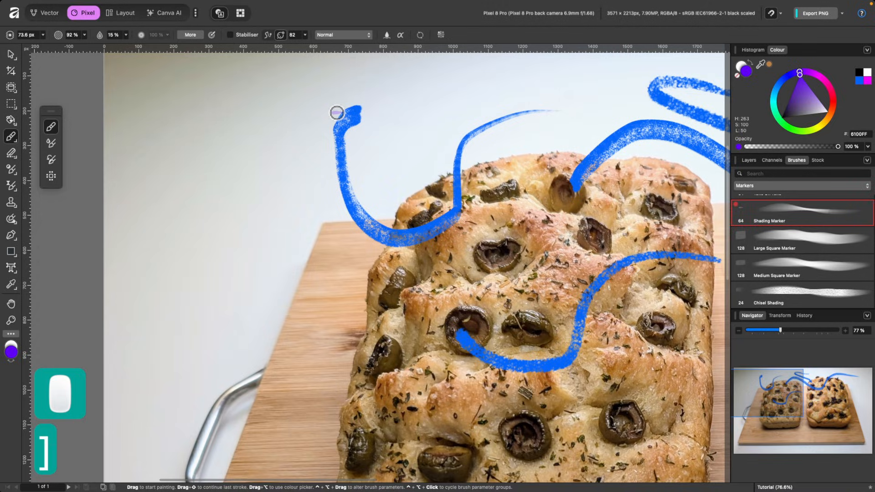
pyautogui.press(']')
pyautogui.press(']')
pyautogui.press(']')
pyautogui.press(']')
pyautogui.press(']')
pyautogui.press(']')
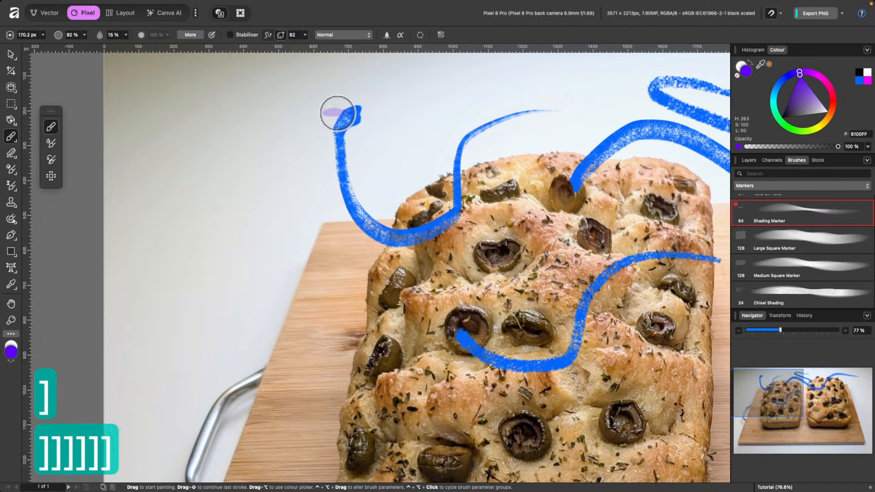
pyautogui.moveTo(274, 98)
pyautogui.mouseDown()
pyautogui.moveTo(240, 166)
pyautogui.moveTo(283, 259)
pyautogui.moveTo(149, 322)
pyautogui.moveTo(288, 293)
pyautogui.moveTo(418, 300)
pyautogui.mouseUp()
# - Paint a purple stroke beside the marker stroke with the Fine Fibers Oil brush from the Oils category and examine its texture up close
pyautogui.click(836, 186)
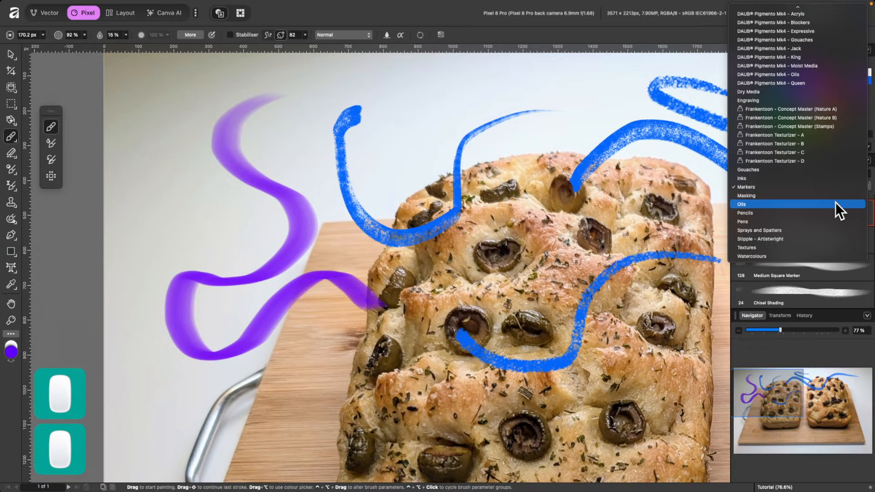
pyautogui.click(835, 201)
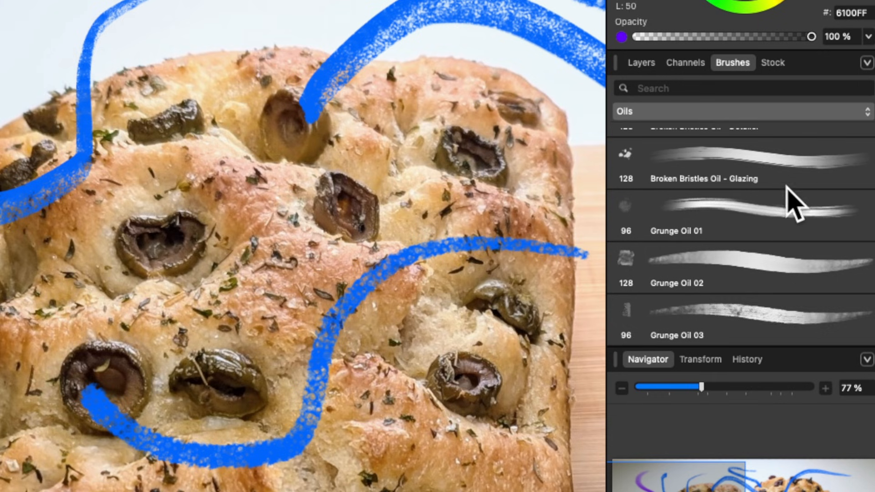
pyautogui.scroll(10, 788, 212)
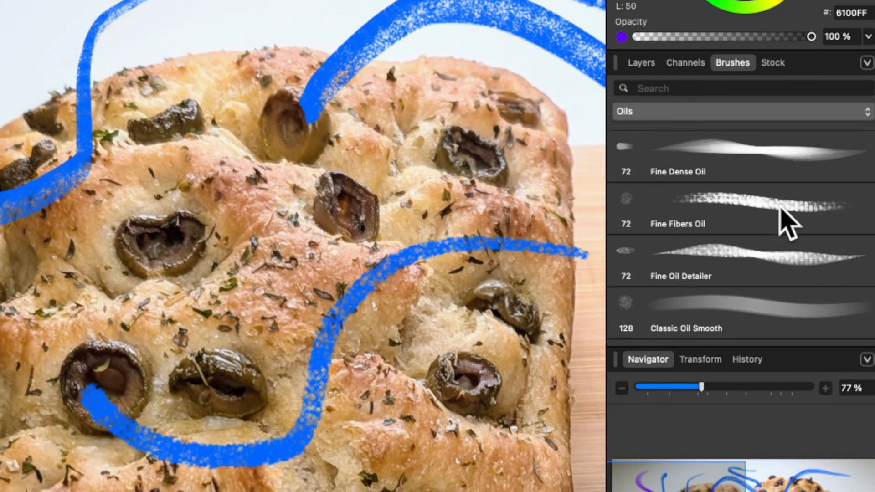
pyautogui.click(754, 207)
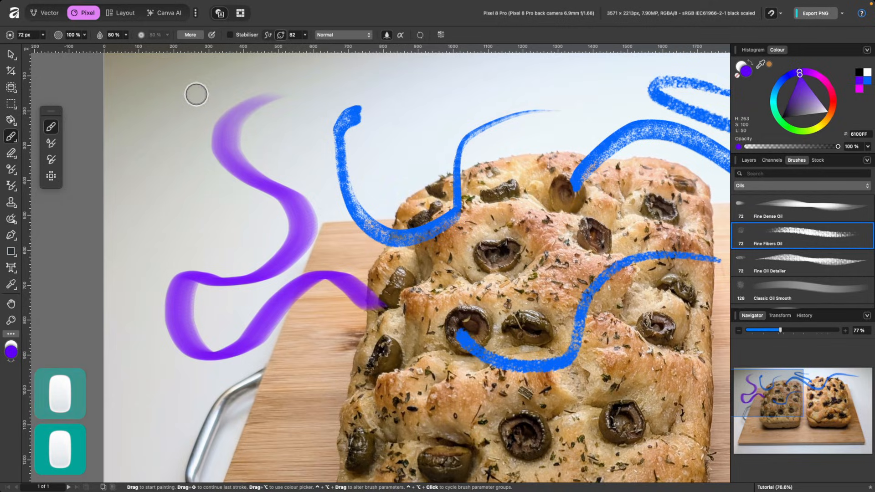
pyautogui.moveTo(195, 94)
pyautogui.mouseDown()
pyautogui.moveTo(166, 118)
pyautogui.moveTo(187, 174)
pyautogui.moveTo(178, 198)
pyautogui.moveTo(148, 213)
pyautogui.moveTo(136, 242)
pyautogui.moveTo(161, 248)
pyautogui.moveTo(192, 232)
pyautogui.moveTo(242, 229)
pyautogui.mouseUp()
pyautogui.scroll(8, 242, 228)
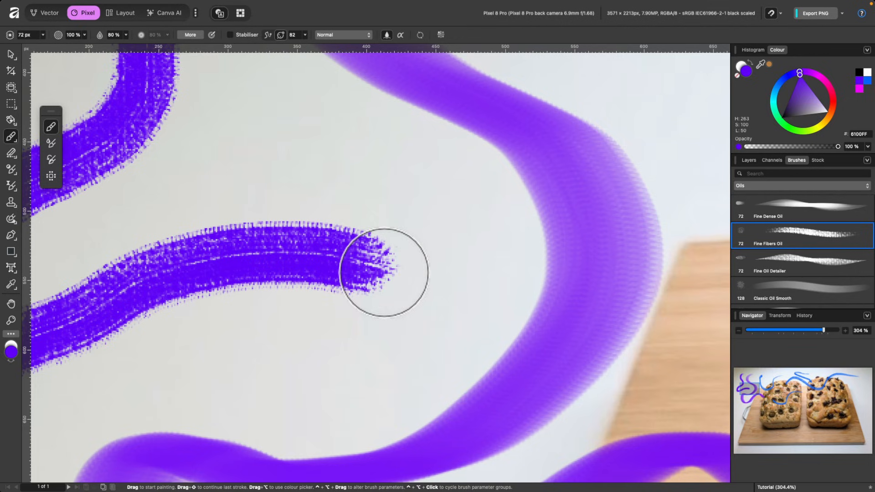
pyautogui.scroll(6, 384, 272)
pyautogui.scroll(4, 478, 345)
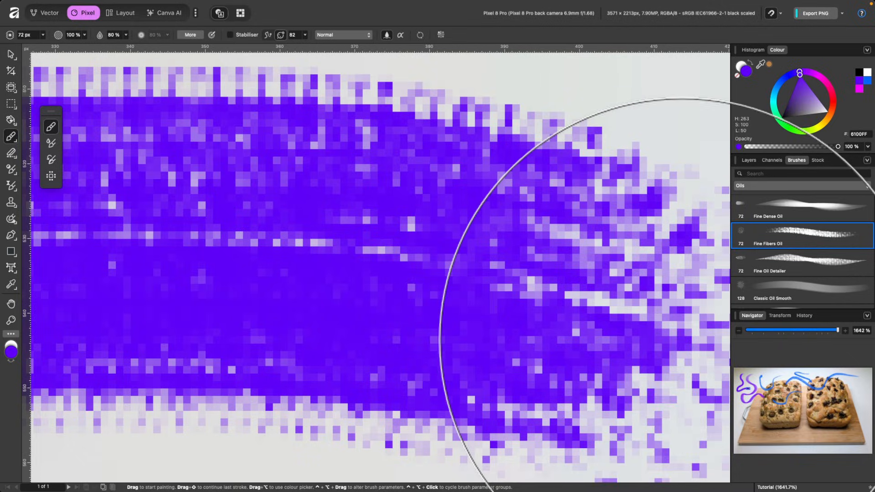
pyautogui.scroll(2, 606, 328)
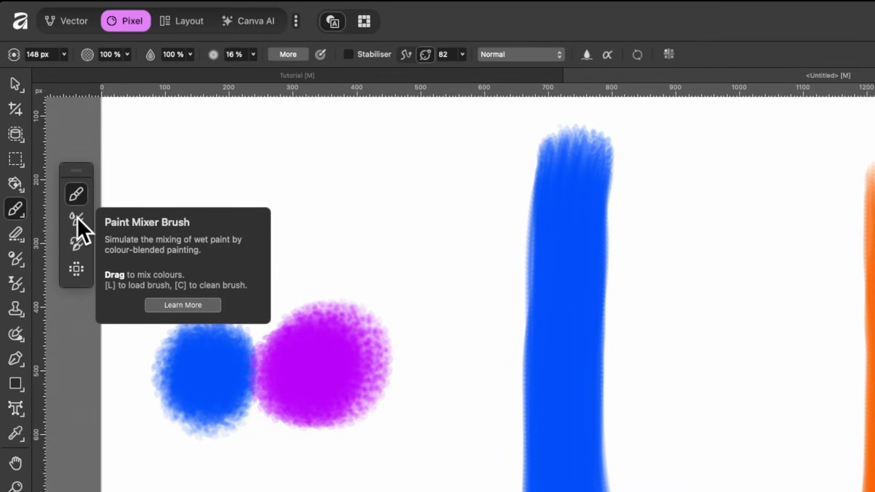
# - Smear the blue blob upward with the Paint Mixer Brush, and smear the purple blob upward at 57 % strength
pyautogui.click(77, 219)
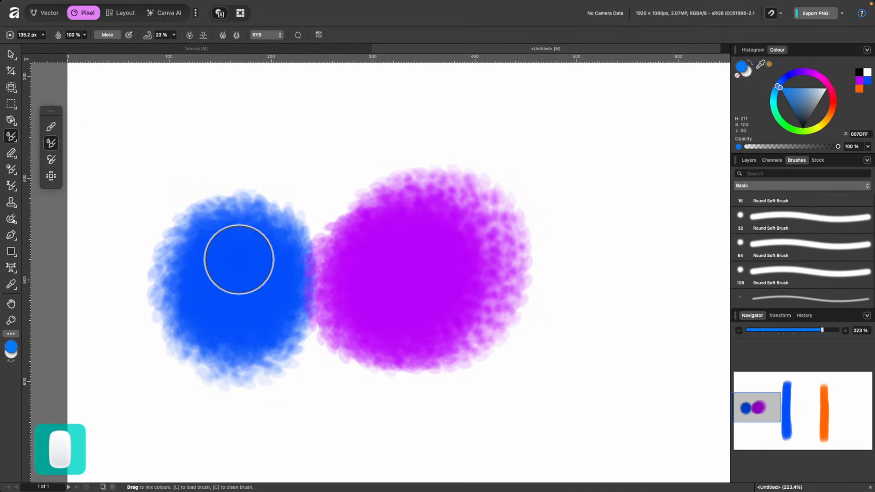
pyautogui.moveTo(236, 255); pyautogui.dragTo(228, 143)
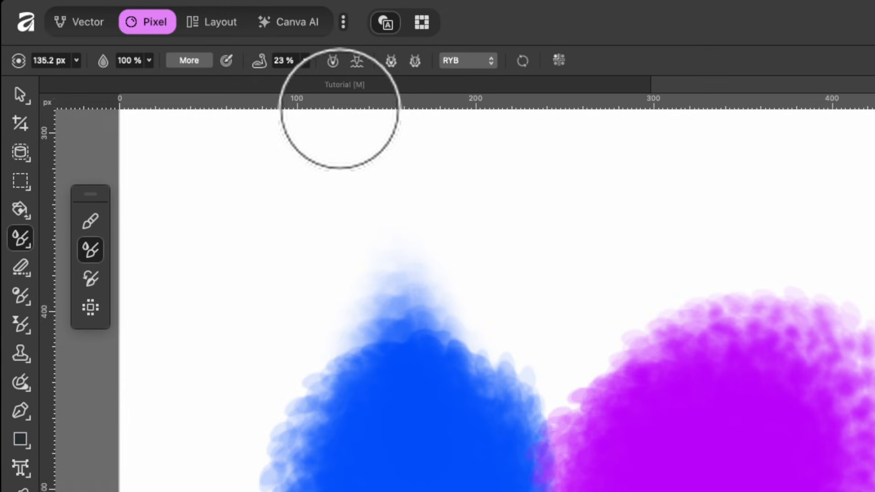
pyautogui.click(305, 61)
pyautogui.moveTo(326, 75); pyautogui.dragTo(349, 78)
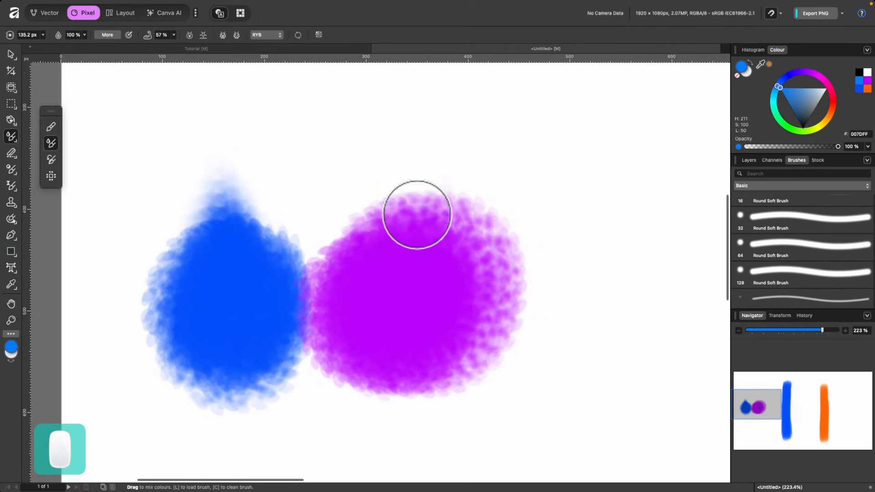
pyautogui.scroll(3, 416, 214)
pyautogui.moveTo(402, 357); pyautogui.dragTo(390, 74)
pyautogui.scroll(3, 342, 306)
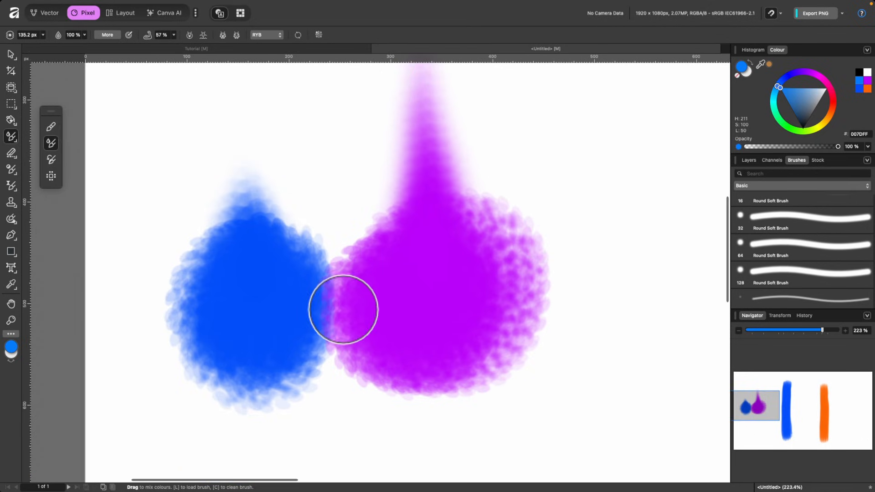
# - Blend the blue and purple blobs where they meet, and paint the picked-up colour onto the blank canvas between the two stripes
pyautogui.moveTo(343, 305)
pyautogui.mouseDown()
pyautogui.moveTo(388, 296)
pyautogui.moveTo(361, 291)
pyautogui.moveTo(289, 302)
pyautogui.moveTo(385, 332)
pyautogui.moveTo(317, 283)
pyautogui.moveTo(319, 339)
pyautogui.moveTo(329, 267)
pyautogui.moveTo(312, 341)
pyautogui.moveTo(336, 258)
pyautogui.moveTo(330, 337)
pyautogui.moveTo(321, 256)
pyautogui.moveTo(375, 341)
pyautogui.moveTo(306, 270)
pyautogui.moveTo(382, 318)
pyautogui.moveTo(307, 273)
pyautogui.moveTo(391, 264)
pyautogui.moveTo(321, 332)
pyautogui.moveTo(357, 260)
pyautogui.moveTo(363, 297)
pyautogui.moveTo(376, 295)
pyautogui.moveTo(346, 302)
pyautogui.mouseUp()
pyautogui.scroll(-10, 345, 302)
pyautogui.hscroll(7, 346, 302)
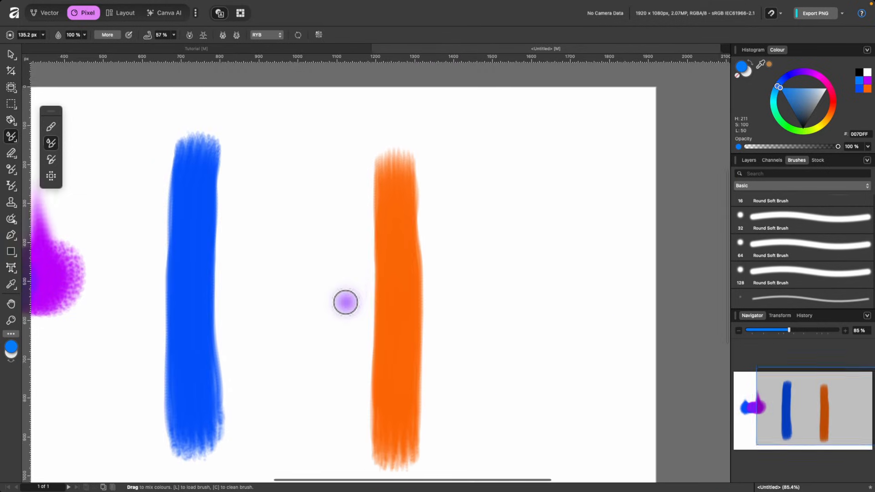
pyautogui.hscroll(-2, 346, 302)
pyautogui.click(391, 230)
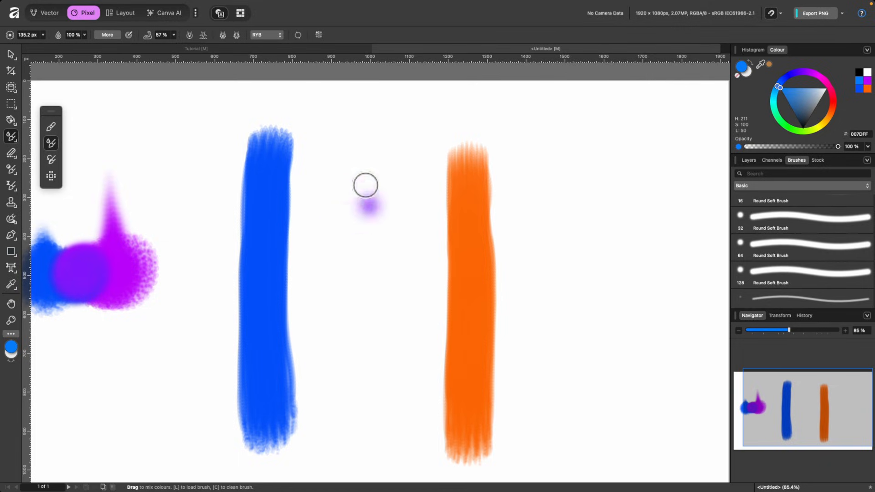
pyautogui.moveTo(367, 149); pyautogui.dragTo(368, 256)
pyautogui.moveTo(368, 208); pyautogui.dragTo(366, 208)
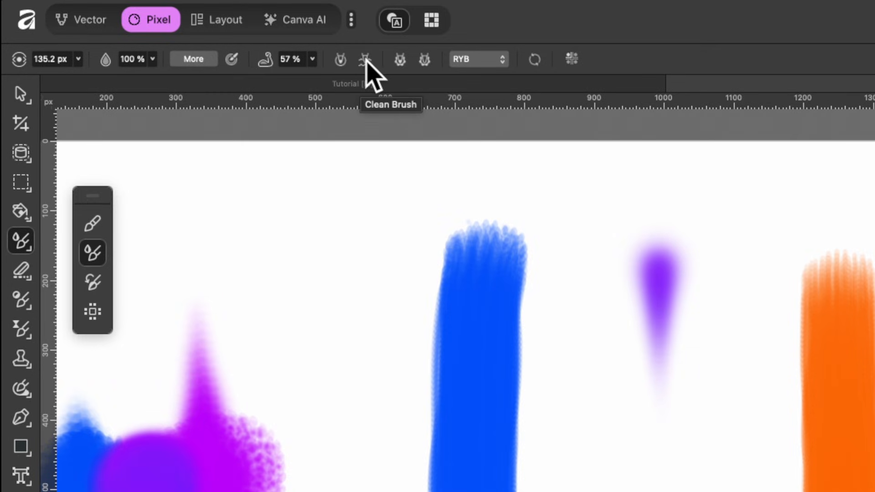
# - Clean the mixer brush and make a short test stroke on the blank canvas below the purple mark
pyautogui.click(366, 61)
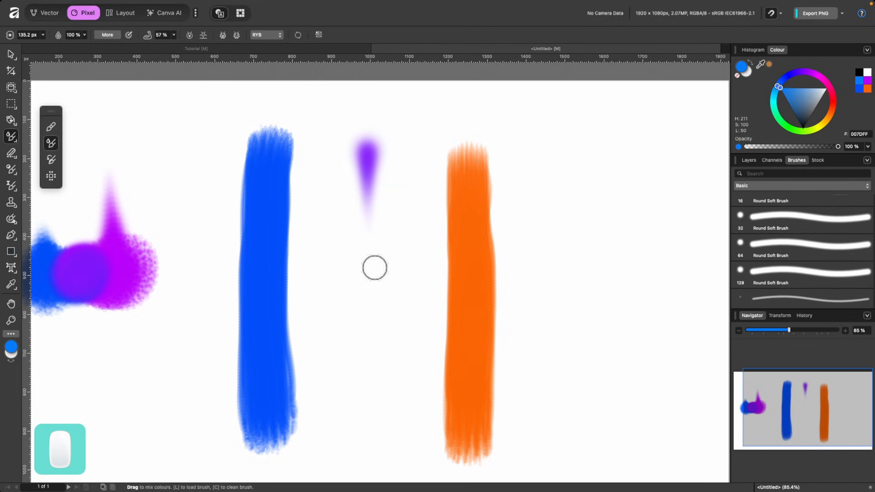
pyautogui.moveTo(372, 275); pyautogui.dragTo(368, 311)
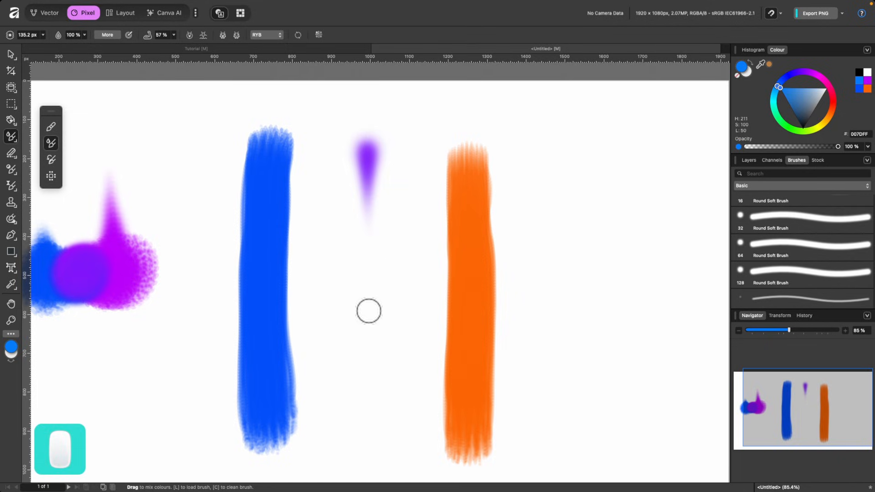
# - Set the mixer brush strength to 19 % and smear short strokes outward from the right edges of the blue and orange stripes
pyautogui.hscroll(-3, 384, 319)
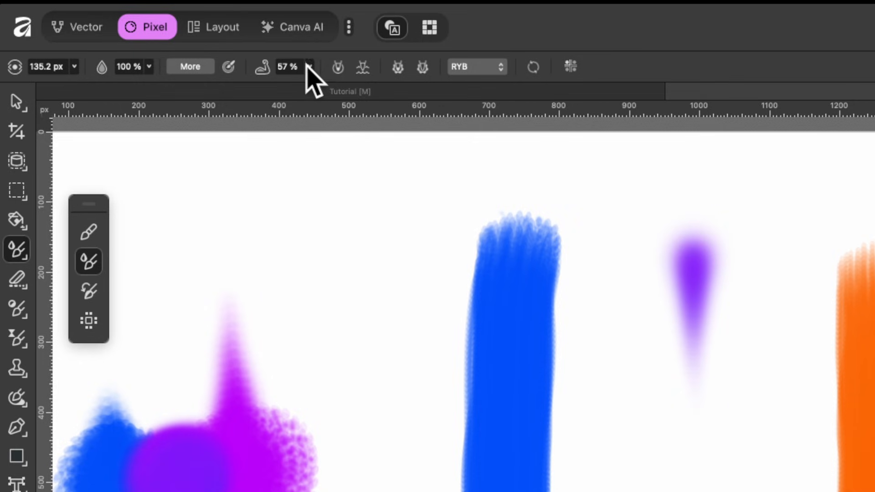
pyautogui.click(174, 35)
pyautogui.moveTo(173, 44); pyautogui.dragTo(142, 45)
pyautogui.moveTo(256, 86); pyautogui.dragTo(256, 86)
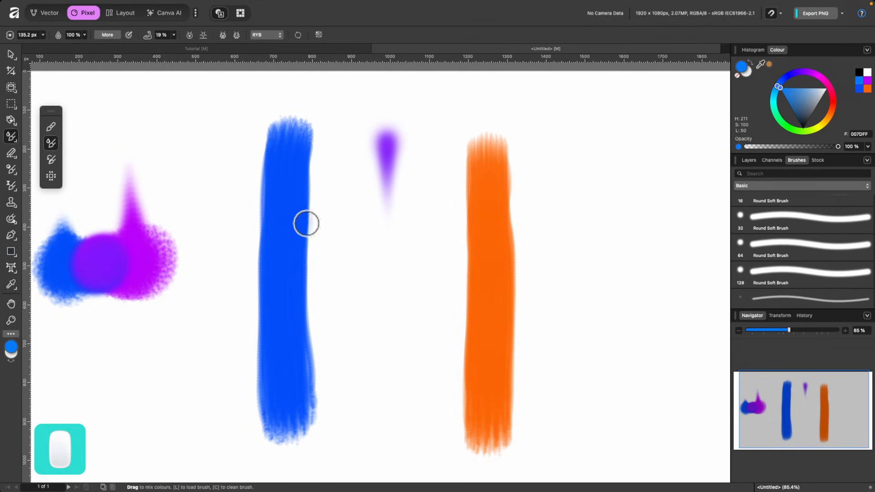
pyautogui.moveTo(306, 223); pyautogui.dragTo(346, 227)
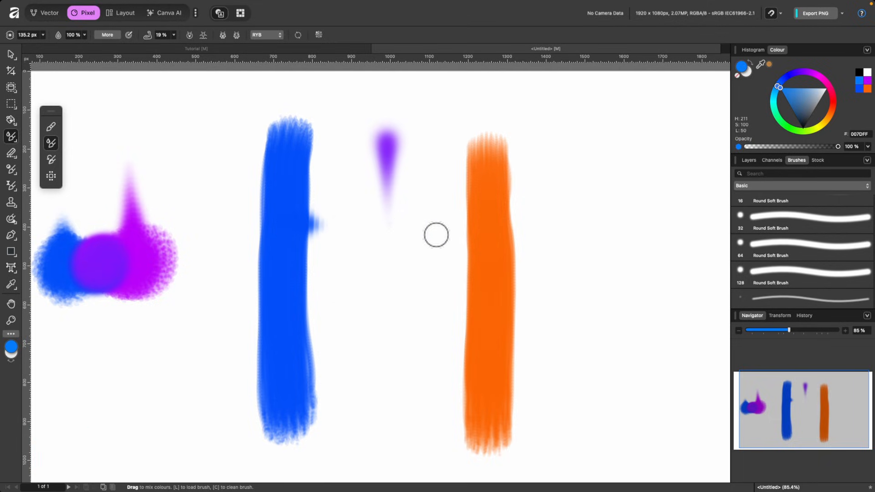
pyautogui.moveTo(466, 235); pyautogui.dragTo(554, 230)
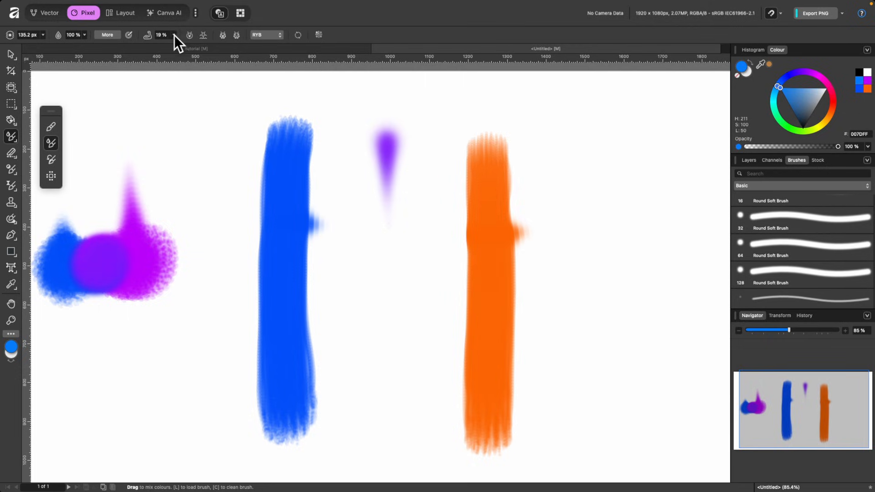
# - Set the mixer brush strength to 74 % and blend the blue and orange stripes together across the gap between them
pyautogui.moveTo(174, 35)
pyautogui.mouseDown()
pyautogui.moveTo(186, 47)
pyautogui.moveTo(215, 48)
pyautogui.mouseUp()
pyautogui.moveTo(271, 264)
pyautogui.mouseDown()
pyautogui.moveTo(386, 264)
pyautogui.moveTo(674, 243)
pyautogui.moveTo(568, 263)
pyautogui.moveTo(501, 269)
pyautogui.moveTo(647, 236)
pyautogui.moveTo(453, 265)
pyautogui.moveTo(444, 302)
pyautogui.moveTo(353, 291)
pyautogui.moveTo(422, 239)
pyautogui.moveTo(451, 296)
pyautogui.moveTo(334, 295)
pyautogui.moveTo(409, 263)
pyautogui.moveTo(464, 268)
pyautogui.moveTo(385, 296)
pyautogui.moveTo(387, 265)
pyautogui.moveTo(444, 239)
pyautogui.moveTo(430, 297)
pyautogui.moveTo(388, 284)
pyautogui.moveTo(403, 259)
pyautogui.moveTo(432, 255)
pyautogui.moveTo(431, 282)
pyautogui.moveTo(373, 299)
pyautogui.moveTo(384, 252)
pyautogui.moveTo(457, 272)
pyautogui.moveTo(369, 288)
pyautogui.moveTo(414, 235)
pyautogui.moveTo(435, 256)
pyautogui.moveTo(399, 304)
pyautogui.moveTo(303, 283)
pyautogui.moveTo(348, 305)
pyautogui.moveTo(321, 261)
pyautogui.moveTo(405, 256)
pyautogui.moveTo(361, 324)
pyautogui.moveTo(360, 236)
pyautogui.moveTo(361, 301)
pyautogui.mouseUp()
# - Try repeated test dabs of the picked-up colour on the blank canvas below the blended area, undoing each one
pyautogui.click(397, 375)
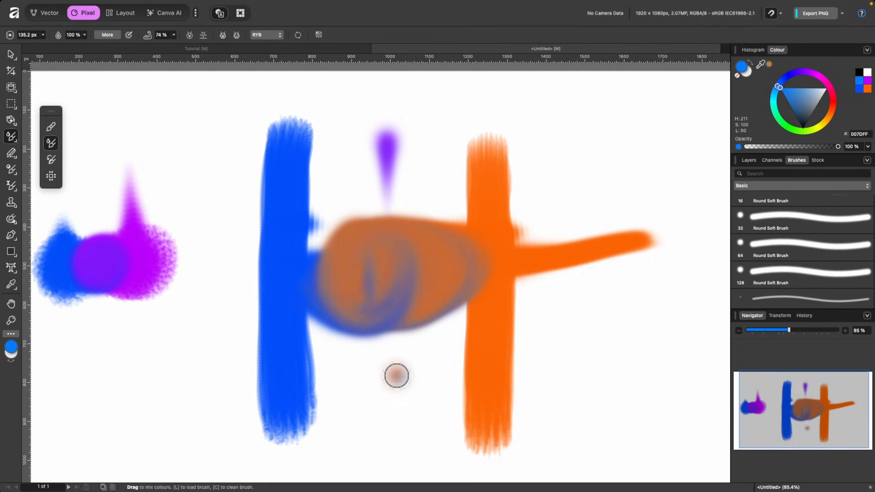
pyautogui.press('super+z')
pyautogui.click(370, 370)
pyautogui.press('super+z')
pyautogui.click(375, 387)
pyautogui.press('super+z')
pyautogui.click(391, 381)
pyautogui.press('super+z')
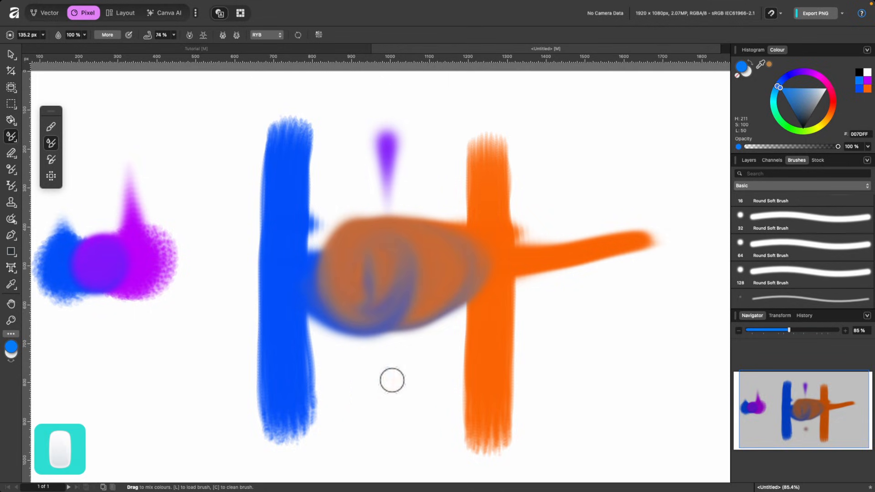
pyautogui.moveTo(391, 380)
pyautogui.mouseDown()
pyautogui.moveTo(361, 399)
pyautogui.moveTo(396, 374)
pyautogui.moveTo(386, 402)
pyautogui.moveTo(343, 426)
pyautogui.moveTo(447, 386)
pyautogui.moveTo(396, 399)
pyautogui.mouseUp()
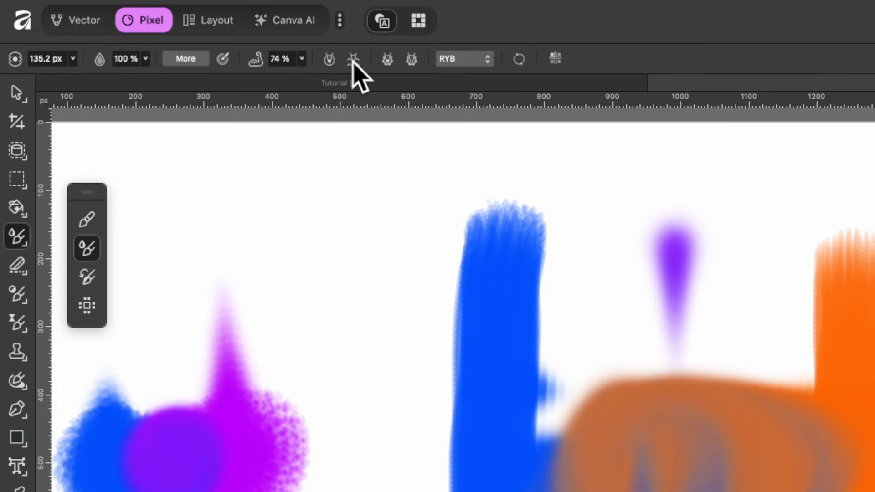
# - Load the mixer brush with blue for a stroke right of the orange stripe, and with magenta for a stroke left of the blue stripe
pyautogui.click(329, 59)
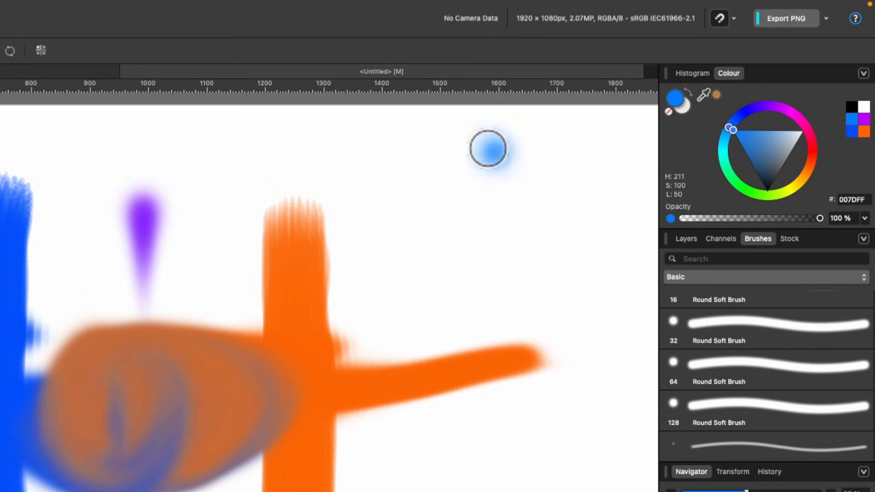
pyautogui.moveTo(486, 139)
pyautogui.mouseDown()
pyautogui.moveTo(483, 219)
pyautogui.moveTo(389, 310)
pyautogui.mouseUp()
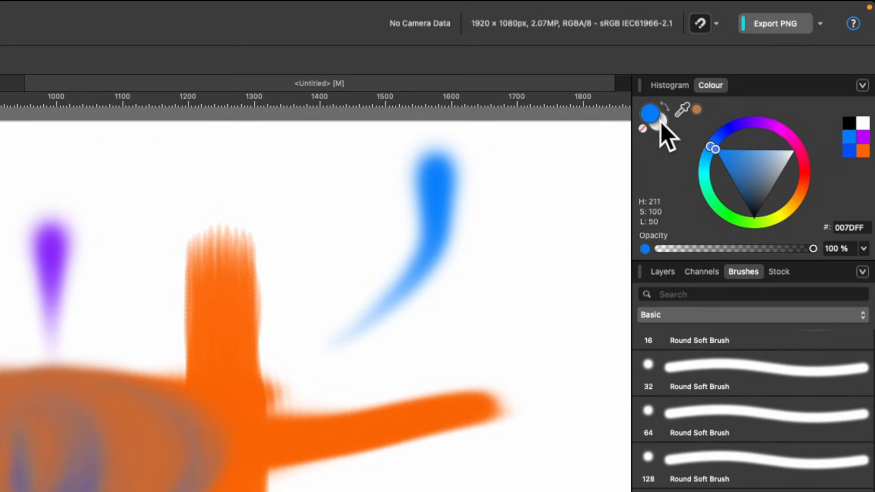
pyautogui.click(815, 78)
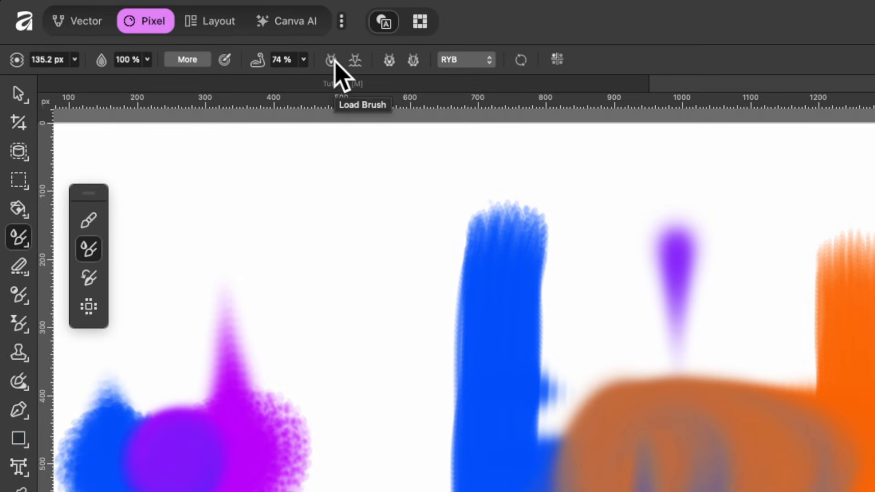
pyautogui.click(333, 61)
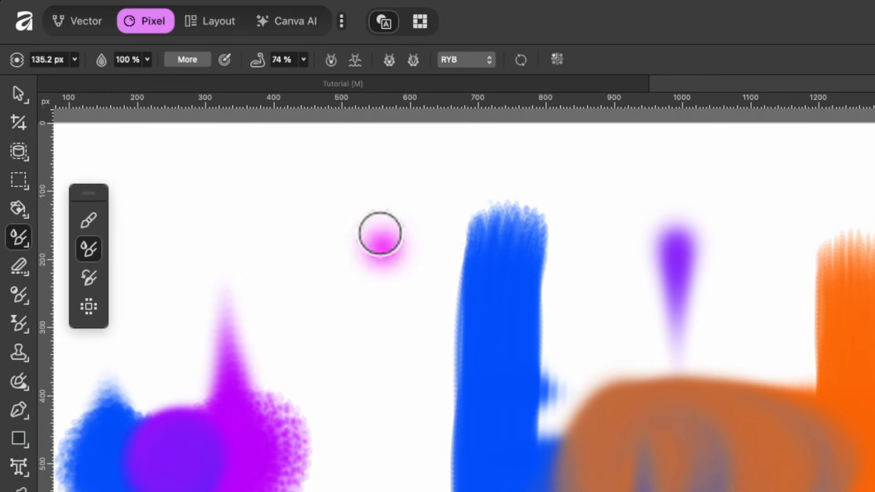
pyautogui.moveTo(396, 195); pyautogui.dragTo(373, 455)
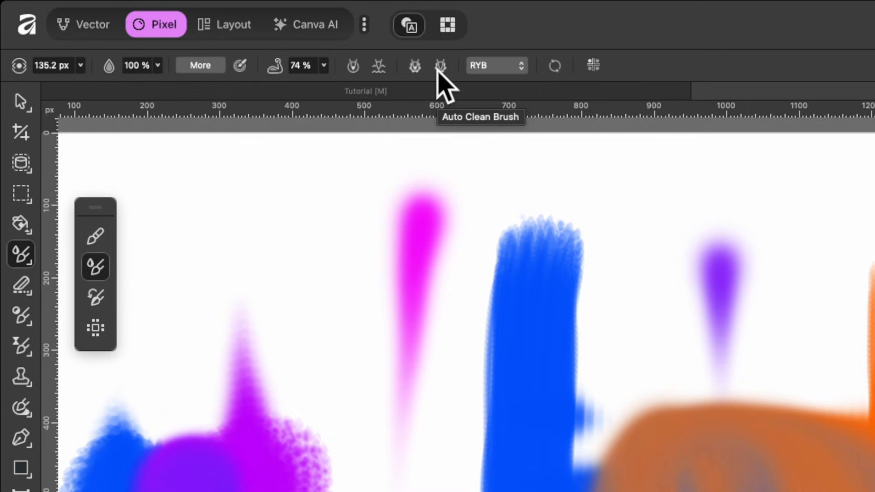
# - View the available colour mixing modes and keep RYB
pyautogui.click(501, 65)
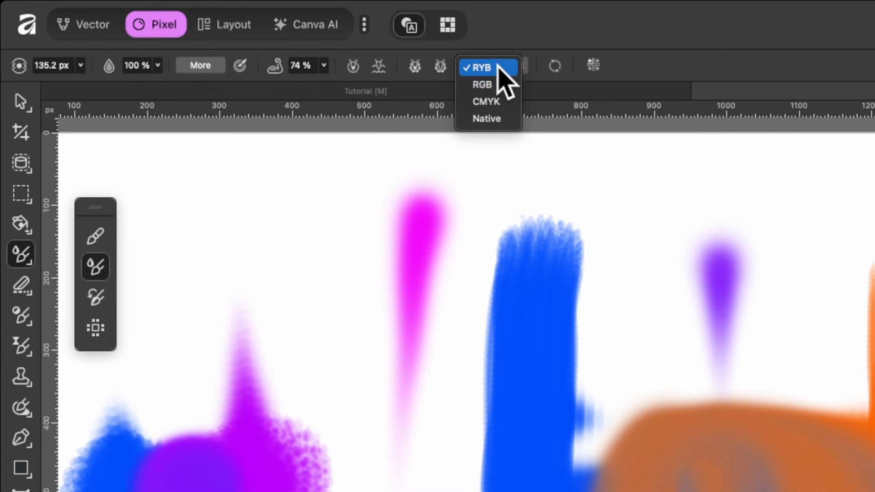
pyautogui.click(511, 39)
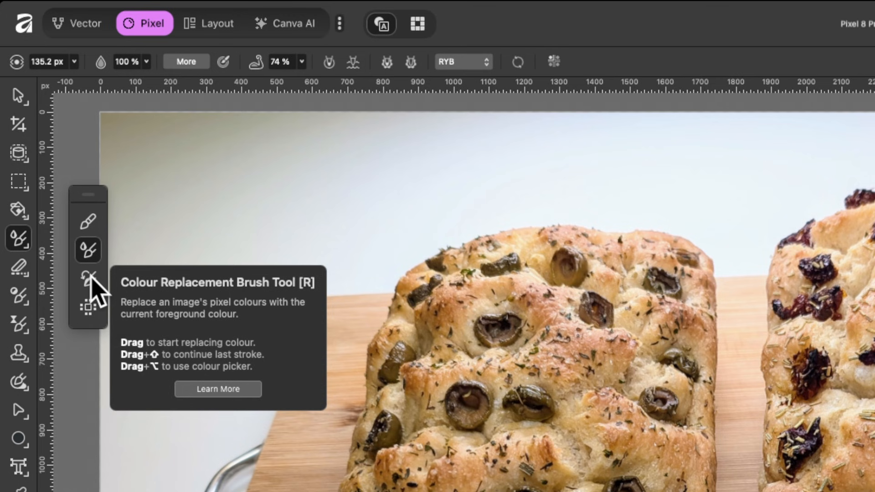
# - Switch to the Colour Replacement Brush on the loaf photo and try a blue stroke on the board's upper edge, undoing it
pyautogui.click(89, 278)
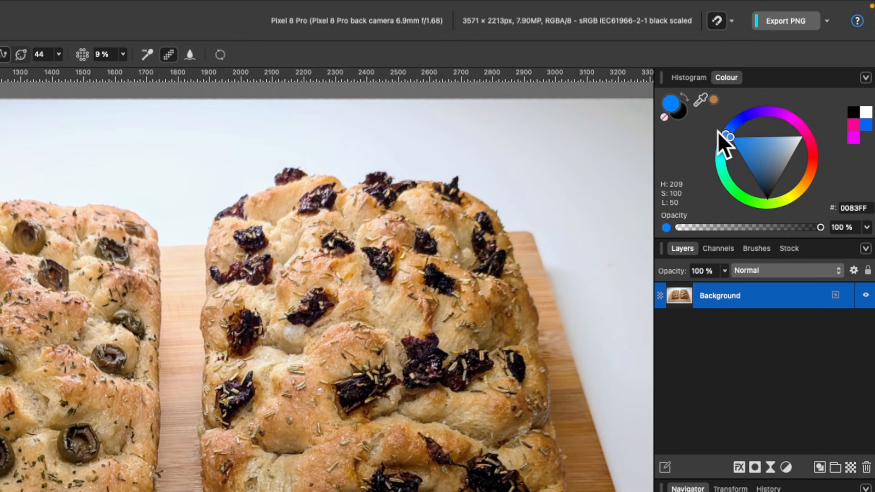
pyautogui.scroll(5, 213, 143)
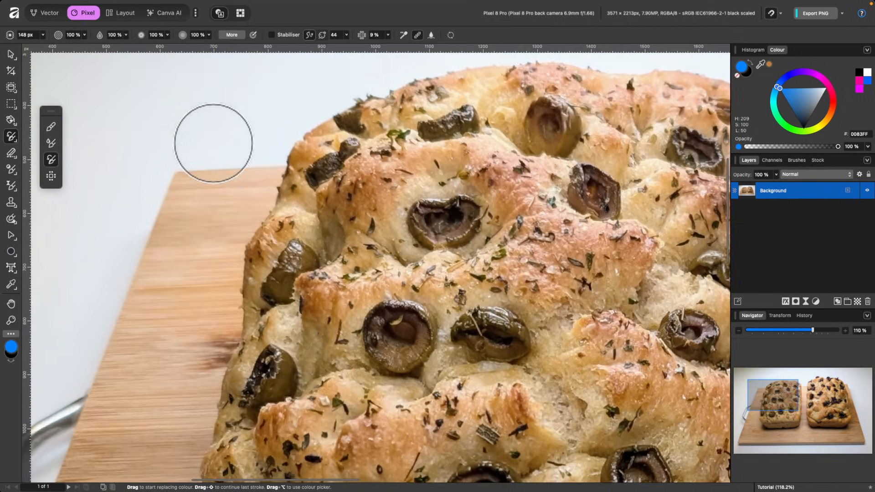
pyautogui.scroll(-2, 212, 142)
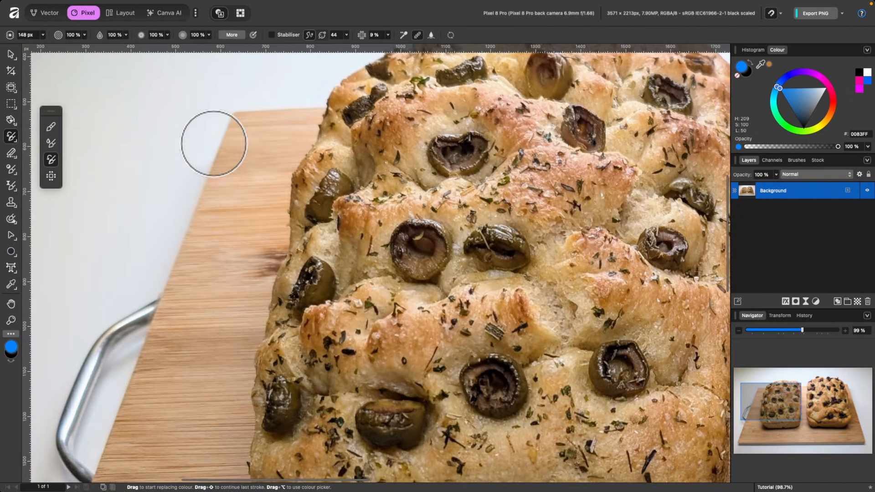
pyautogui.moveTo(263, 117); pyautogui.dragTo(285, 106)
pyautogui.press('super+z')
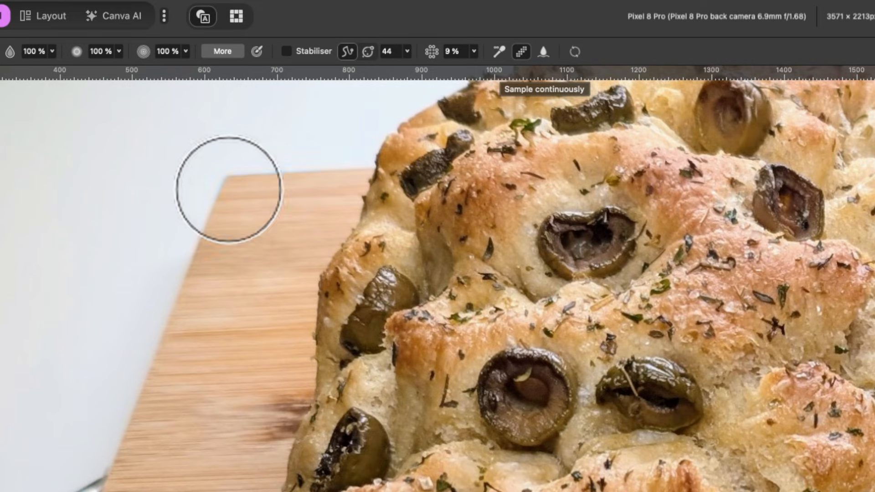
# - Try recolouring the wooden board beside the olive loaf blue at 9 % tolerance, and undo the strokes
pyautogui.moveTo(228, 188)
pyautogui.mouseDown()
pyautogui.moveTo(252, 207)
pyautogui.moveTo(203, 235)
pyautogui.mouseUp()
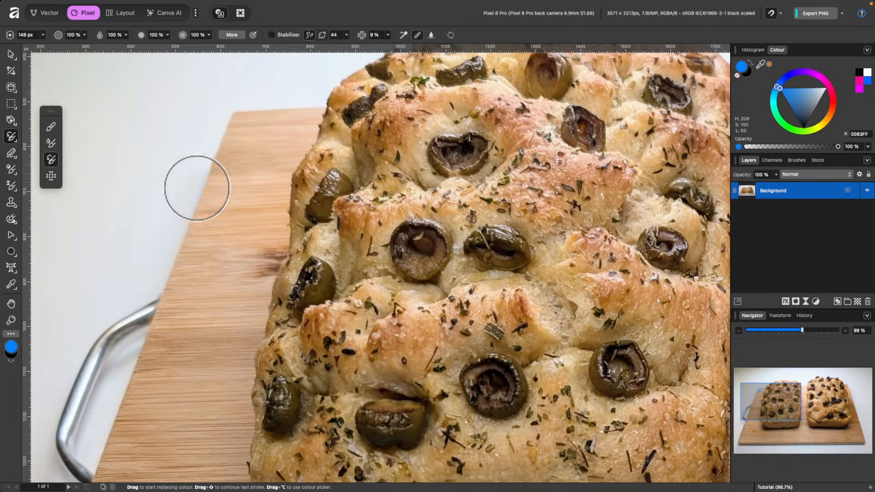
pyautogui.moveTo(163, 293)
pyautogui.mouseDown()
pyautogui.moveTo(202, 300)
pyautogui.moveTo(278, 277)
pyautogui.mouseUp()
pyautogui.moveTo(267, 176)
pyautogui.mouseDown()
pyautogui.moveTo(266, 137)
pyautogui.moveTo(226, 131)
pyautogui.moveTo(209, 160)
pyautogui.moveTo(240, 153)
pyautogui.mouseUp()
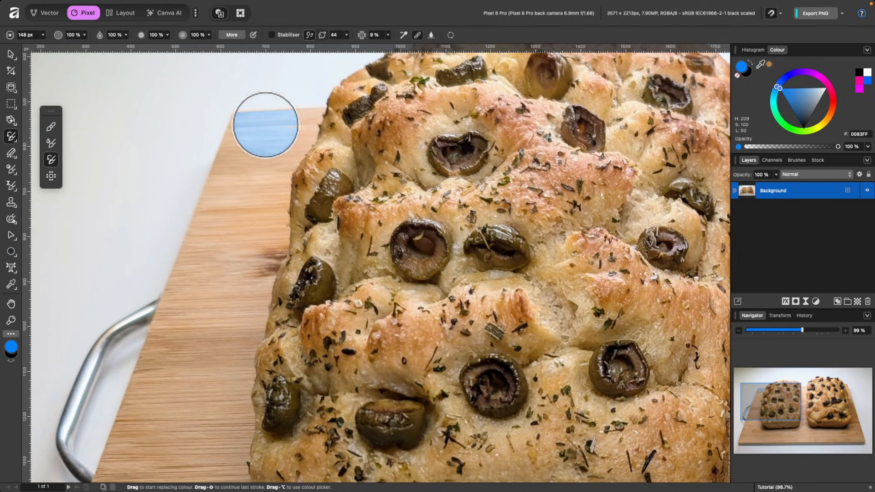
pyautogui.moveTo(265, 130)
pyautogui.mouseDown()
pyautogui.moveTo(241, 142)
pyautogui.moveTo(217, 198)
pyautogui.moveTo(213, 218)
pyautogui.moveTo(249, 138)
pyautogui.moveTo(223, 242)
pyautogui.mouseUp()
pyautogui.moveTo(204, 272)
pyautogui.mouseDown()
pyautogui.moveTo(214, 224)
pyautogui.moveTo(191, 263)
pyautogui.mouseUp()
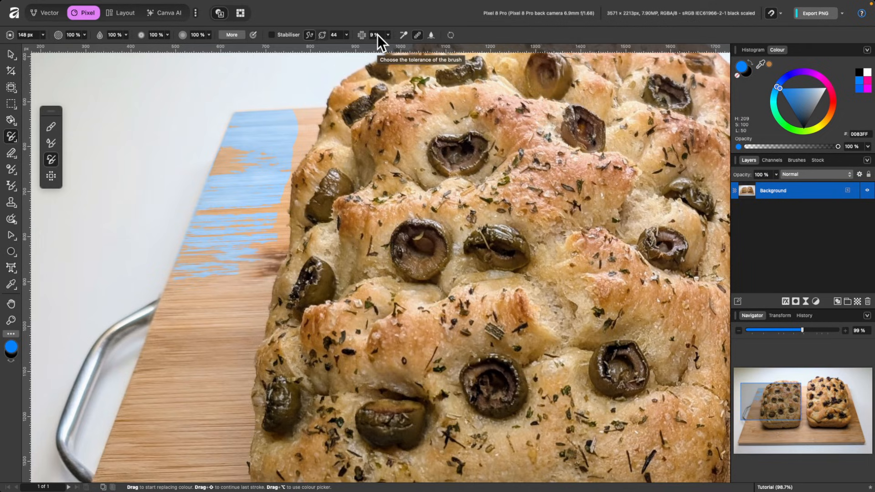
pyautogui.click(325, 135)
pyautogui.press('super+z')
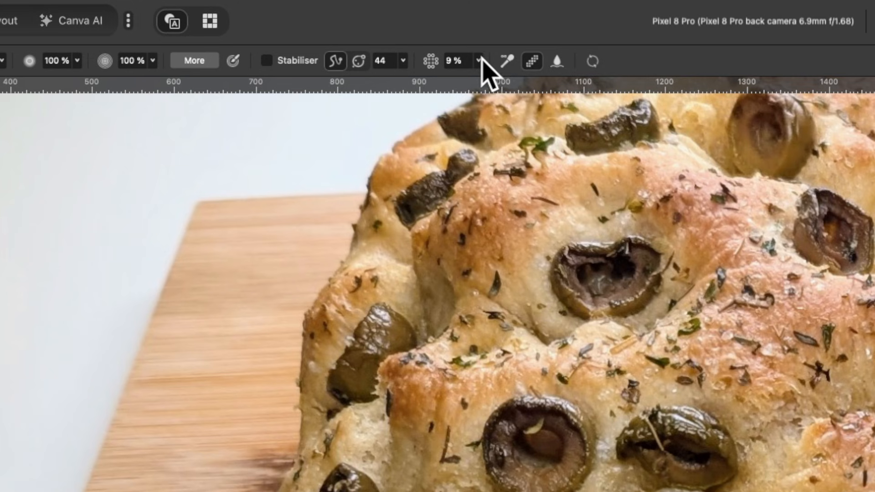
# - Set the brush tolerance to 25 % and try recolouring the board beside the olive loaf blue, undoing the strokes
pyautogui.click(387, 35)
pyautogui.moveTo(478, 77); pyautogui.dragTo(500, 80)
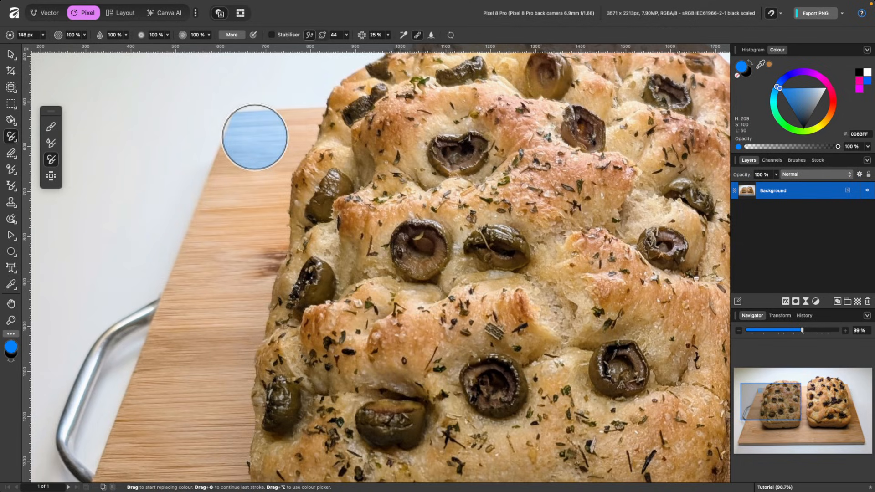
pyautogui.moveTo(254, 137); pyautogui.dragTo(297, 114)
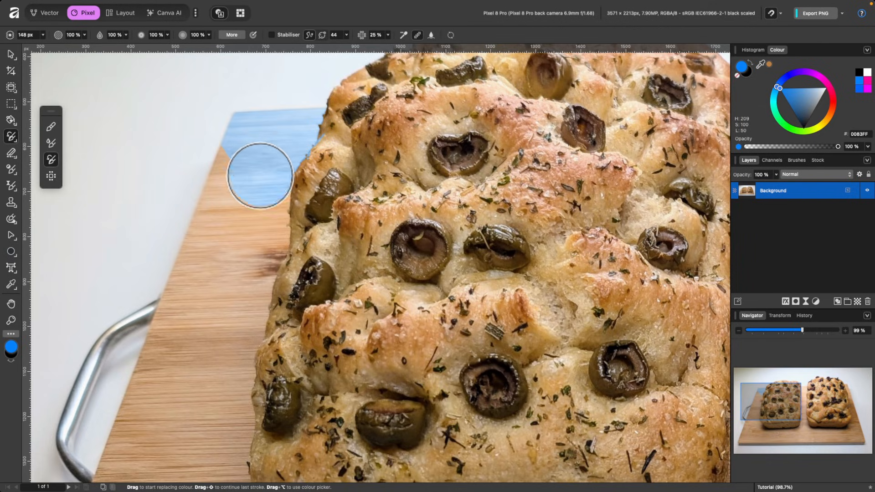
pyautogui.moveTo(259, 176)
pyautogui.mouseDown()
pyautogui.moveTo(257, 239)
pyautogui.moveTo(257, 213)
pyautogui.moveTo(236, 210)
pyautogui.moveTo(229, 151)
pyautogui.moveTo(201, 321)
pyautogui.moveTo(248, 228)
pyautogui.moveTo(231, 323)
pyautogui.moveTo(257, 239)
pyautogui.moveTo(215, 320)
pyautogui.moveTo(207, 253)
pyautogui.moveTo(184, 338)
pyautogui.moveTo(205, 250)
pyautogui.moveTo(201, 349)
pyautogui.moveTo(223, 280)
pyautogui.moveTo(236, 271)
pyautogui.moveTo(215, 282)
pyautogui.moveTo(183, 340)
pyautogui.moveTo(180, 307)
pyautogui.moveTo(169, 349)
pyautogui.mouseUp()
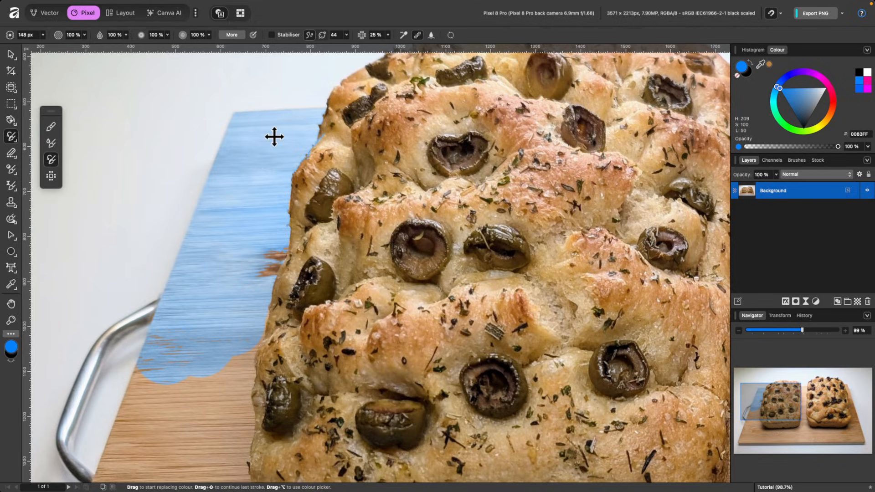
pyautogui.press('super+z')
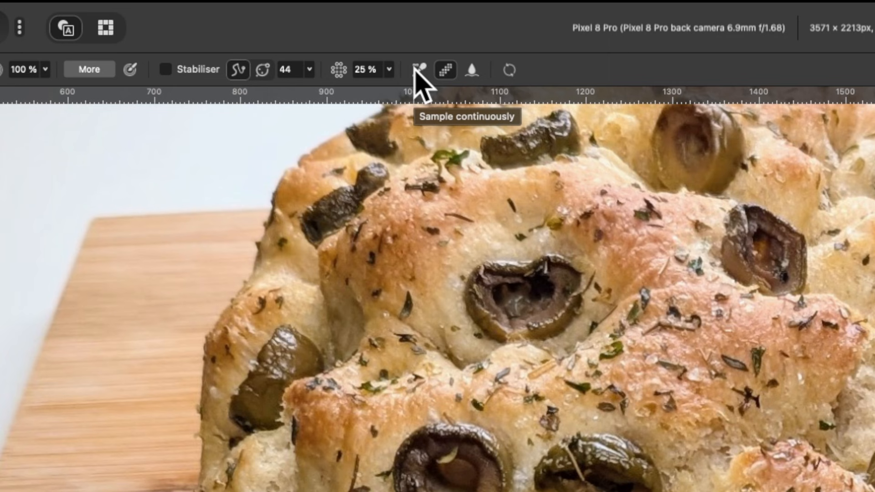
# - Turn on continuous sampling and paint blue over the wooden board from its upper corner down beside the olive loaf
pyautogui.click(419, 69)
pyautogui.moveTo(268, 107)
pyautogui.mouseDown()
pyautogui.moveTo(248, 133)
pyautogui.moveTo(287, 111)
pyautogui.moveTo(254, 132)
pyautogui.moveTo(224, 190)
pyautogui.moveTo(254, 176)
pyautogui.moveTo(263, 150)
pyautogui.moveTo(297, 117)
pyautogui.moveTo(249, 188)
pyautogui.moveTo(259, 203)
pyautogui.moveTo(253, 263)
pyautogui.moveTo(226, 312)
pyautogui.moveTo(216, 224)
pyautogui.moveTo(172, 354)
pyautogui.moveTo(179, 379)
pyautogui.moveTo(182, 363)
pyautogui.moveTo(187, 372)
pyautogui.mouseUp()
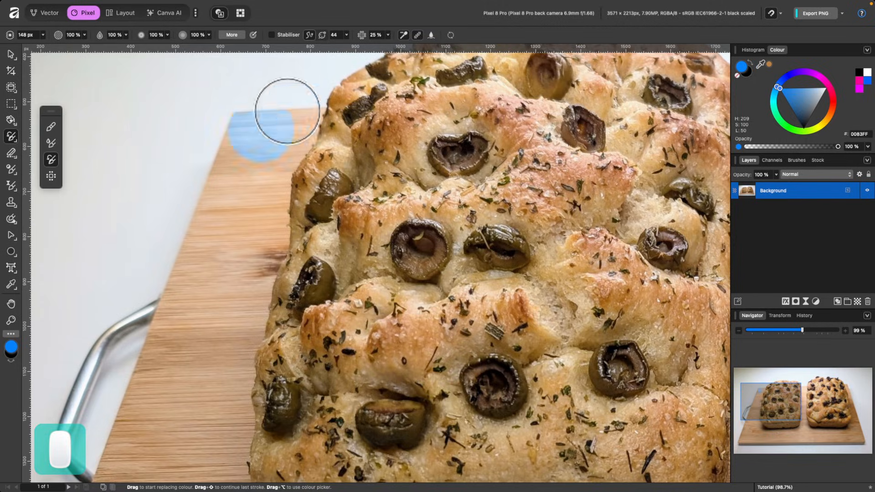
pyautogui.scroll(-5, 189, 372)
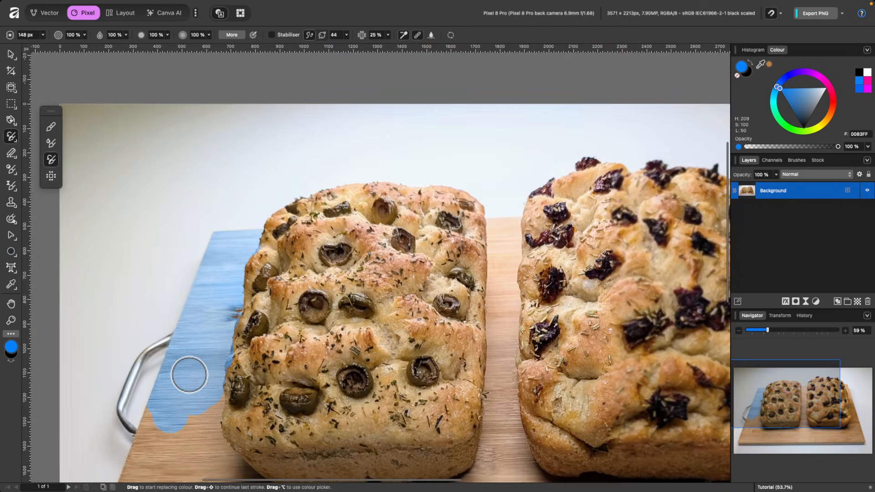
pyautogui.scroll(-2, 189, 373)
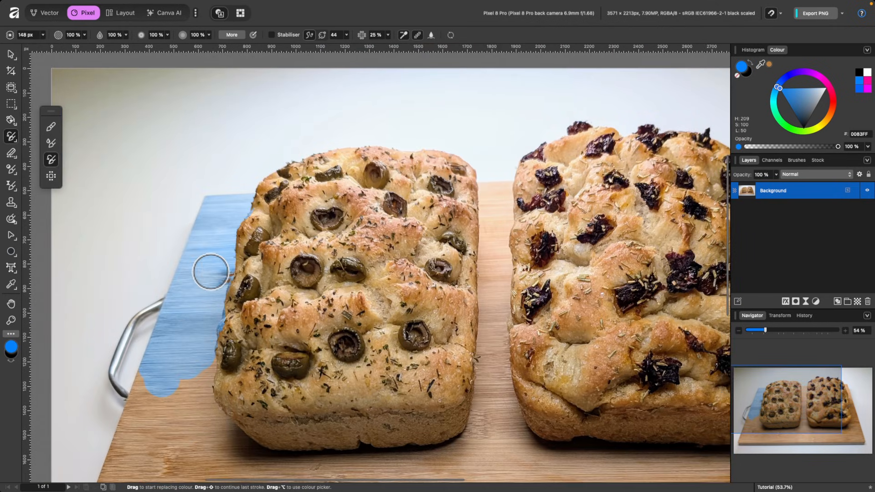
# - Try a blue replacement dab on the crust in the middle of the olive loaf, and undo it
pyautogui.click(354, 279)
pyautogui.hotkey('ctrl', 'z')
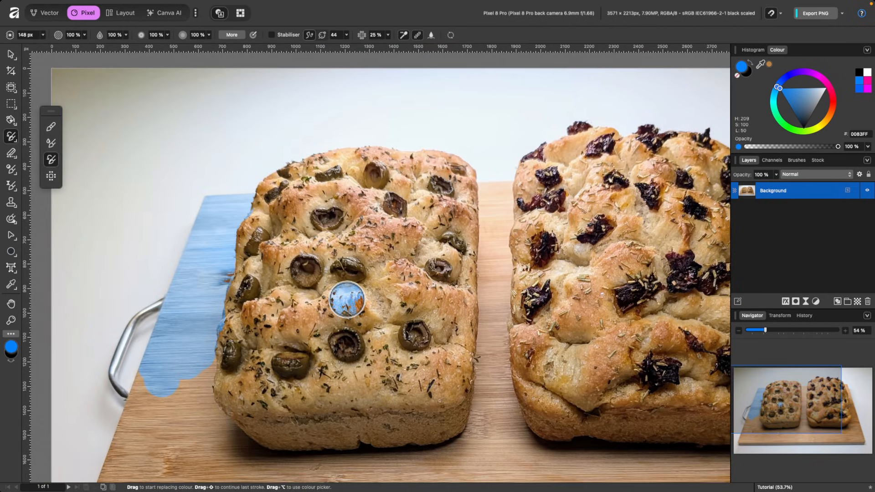
pyautogui.scroll(-3, 347, 299)
pyautogui.hscroll(2, 348, 300)
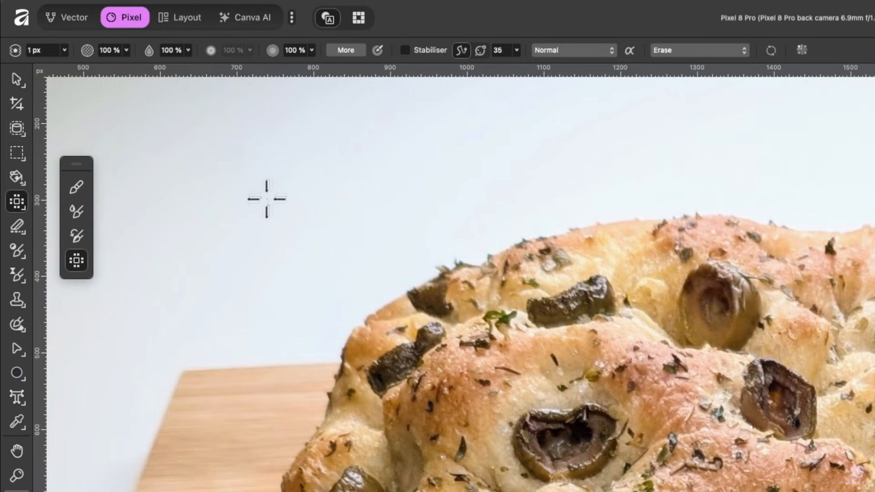
# - Draw a wavy 1 px blue line above the olive loaf with the Pixel Tool, and a small shape of individual pixels beneath it
pyautogui.moveTo(277, 203)
pyautogui.mouseDown()
pyautogui.moveTo(416, 184)
pyautogui.moveTo(466, 197)
pyautogui.moveTo(503, 179)
pyautogui.moveTo(530, 195)
pyautogui.moveTo(583, 182)
pyautogui.moveTo(660, 181)
pyautogui.mouseUp()
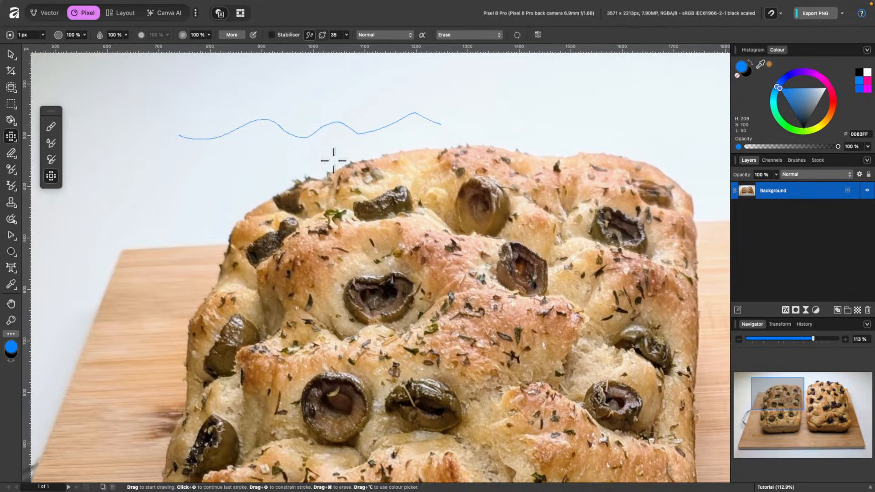
pyautogui.scroll(-5, 333, 159)
pyautogui.scroll(8, 293, 143)
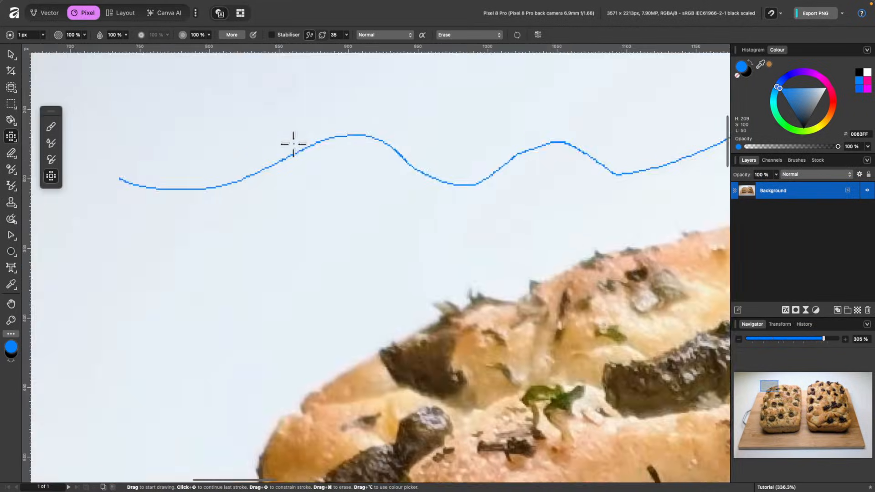
pyautogui.scroll(12, 293, 143)
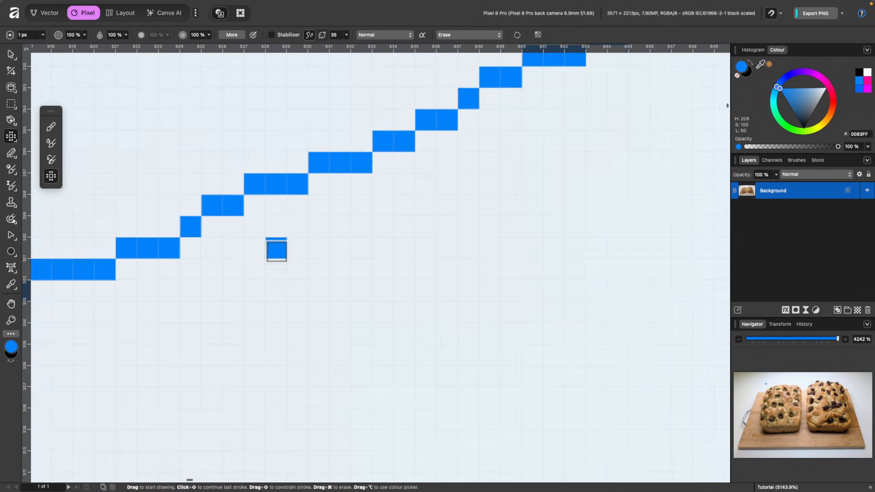
pyautogui.scroll(4, 276, 250)
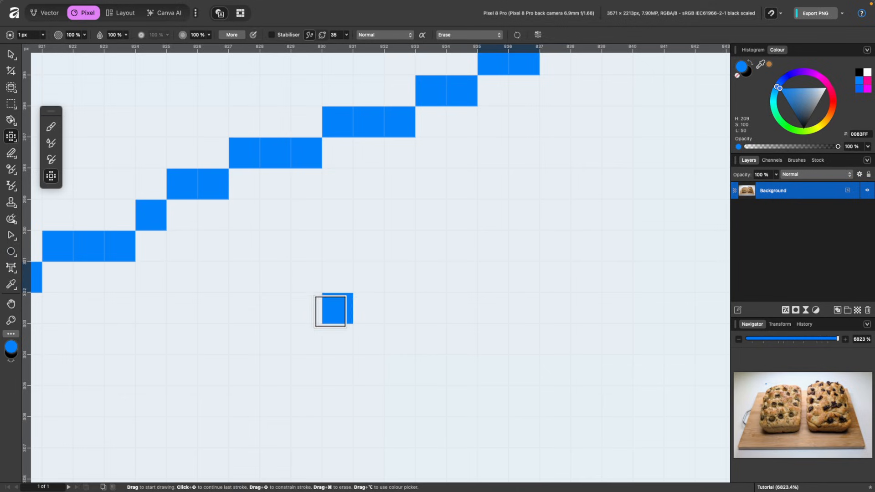
pyautogui.moveTo(401, 245)
pyautogui.mouseDown()
pyautogui.moveTo(410, 343)
pyautogui.moveTo(400, 353)
pyautogui.moveTo(288, 340)
pyautogui.moveTo(293, 311)
pyautogui.moveTo(336, 297)
pyautogui.moveTo(337, 243)
pyautogui.mouseUp()
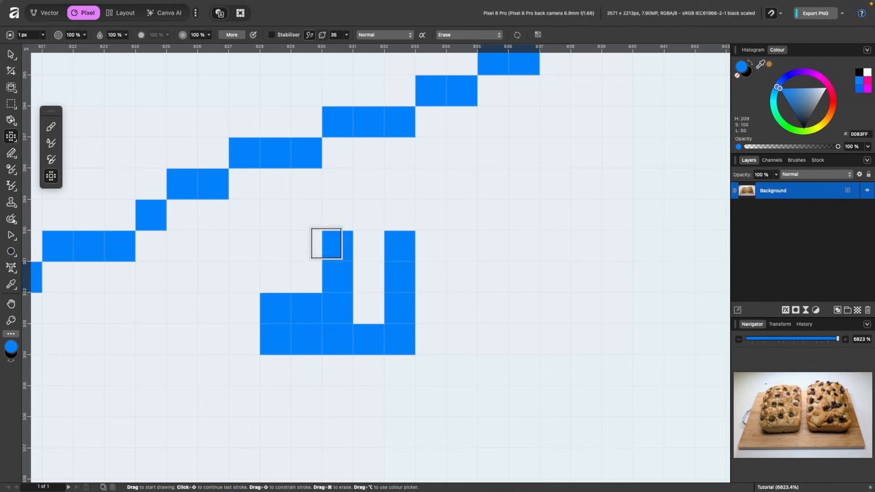
pyautogui.scroll(-10, 351, 205)
pyautogui.scroll(-5, 352, 206)
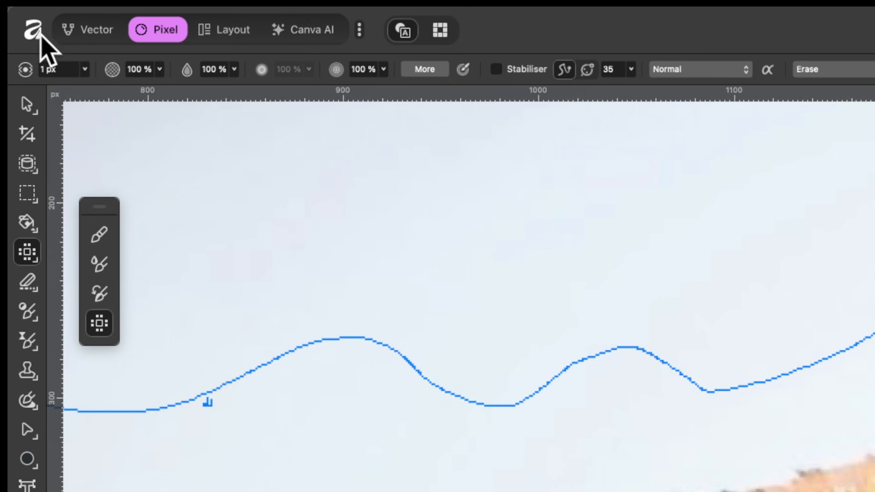
# - Create a new document 16 px wide and 16 px high at 72 DPI
pyautogui.click(14, 15)
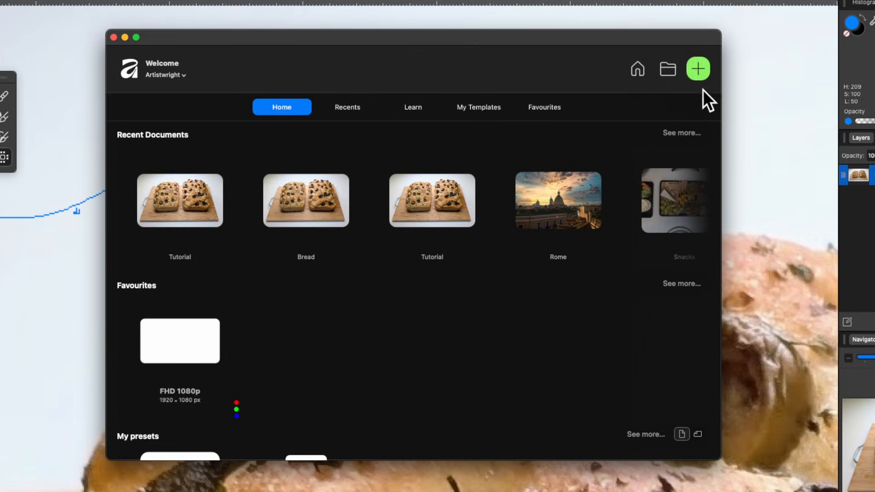
pyautogui.click(698, 69)
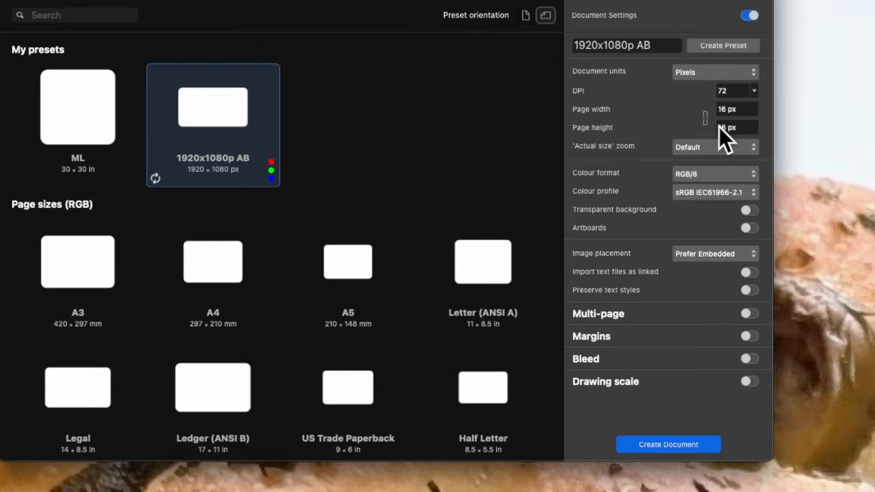
pyautogui.click(746, 109)
pyautogui.click(687, 443)
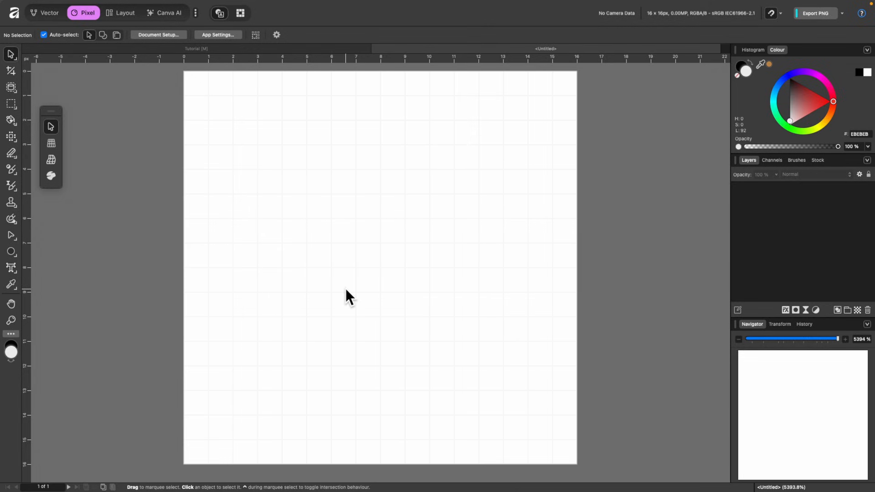
# - Paint a stepped mushroom cap with the 1 px Pixel Tool in dark red B70000, leaving a few pixel gaps as spots
pyautogui.click(12, 137)
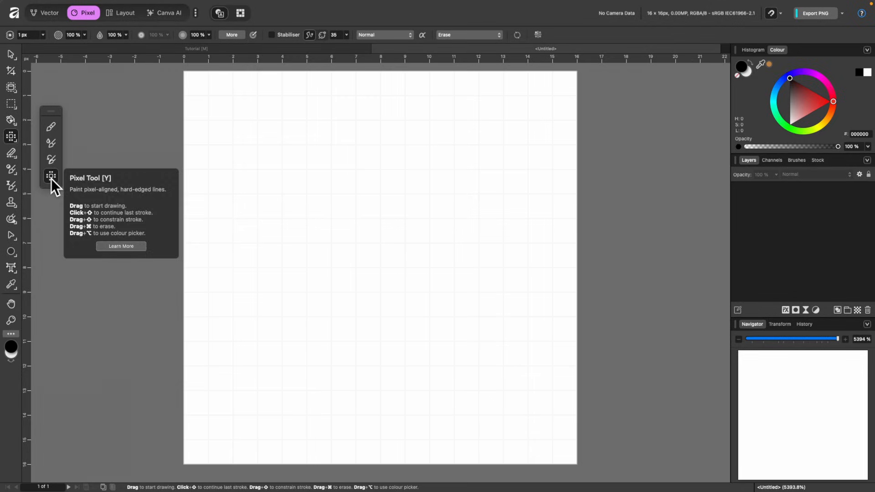
pyautogui.click(816, 111)
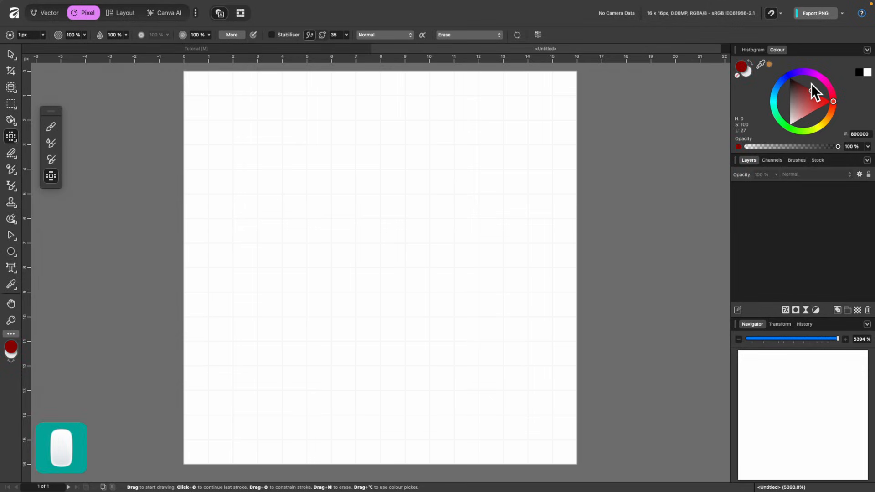
pyautogui.click(818, 94)
pyautogui.moveTo(377, 109)
pyautogui.mouseDown()
pyautogui.moveTo(331, 121)
pyautogui.moveTo(265, 175)
pyautogui.moveTo(238, 206)
pyautogui.moveTo(225, 250)
pyautogui.moveTo(504, 241)
pyautogui.moveTo(504, 160)
pyautogui.moveTo(442, 108)
pyautogui.moveTo(393, 107)
pyautogui.moveTo(355, 119)
pyautogui.moveTo(450, 162)
pyautogui.moveTo(490, 200)
pyautogui.moveTo(442, 138)
pyautogui.moveTo(431, 131)
pyautogui.moveTo(480, 235)
pyautogui.moveTo(415, 238)
pyautogui.moveTo(375, 210)
pyautogui.moveTo(386, 184)
pyautogui.moveTo(410, 227)
pyautogui.moveTo(415, 167)
pyautogui.moveTo(359, 155)
pyautogui.moveTo(331, 154)
pyautogui.moveTo(314, 191)
pyautogui.moveTo(338, 208)
pyautogui.moveTo(336, 237)
pyautogui.moveTo(264, 207)
pyautogui.mouseUp()
pyautogui.click(517, 245)
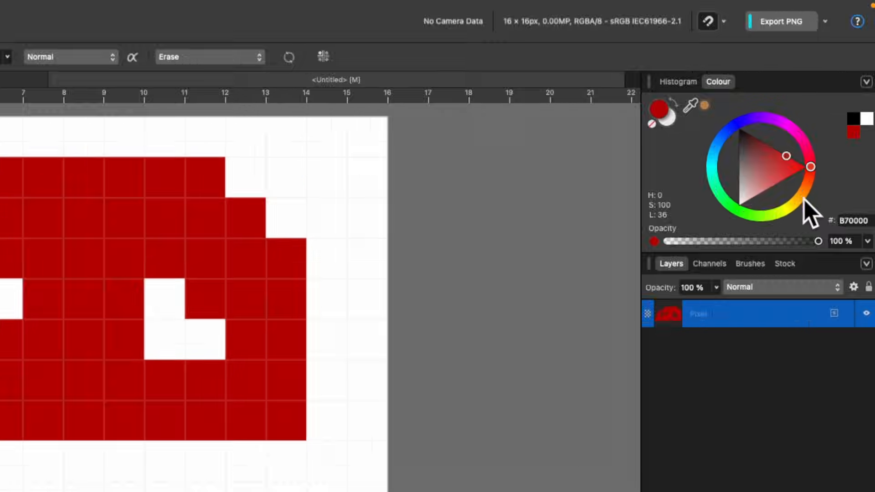
# - Paint a pale yellow (E2D879) stalk 3 px wide and 5 px tall beneath the mushroom cap
pyautogui.moveTo(803, 198)
pyautogui.mouseDown()
pyautogui.moveTo(789, 206)
pyautogui.moveTo(752, 179)
pyautogui.mouseUp()
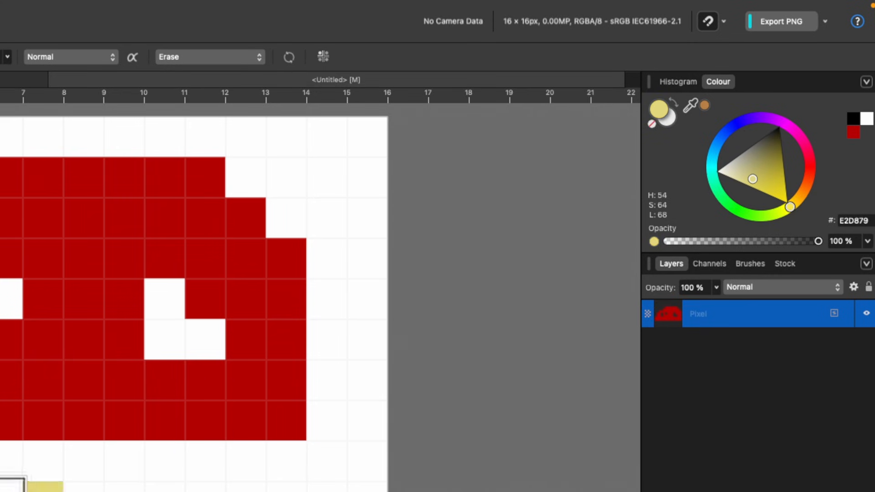
pyautogui.moveTo(2, 450)
pyautogui.mouseDown()
pyautogui.moveTo(6, 491)
pyautogui.moveTo(19, 491)
pyautogui.mouseUp()
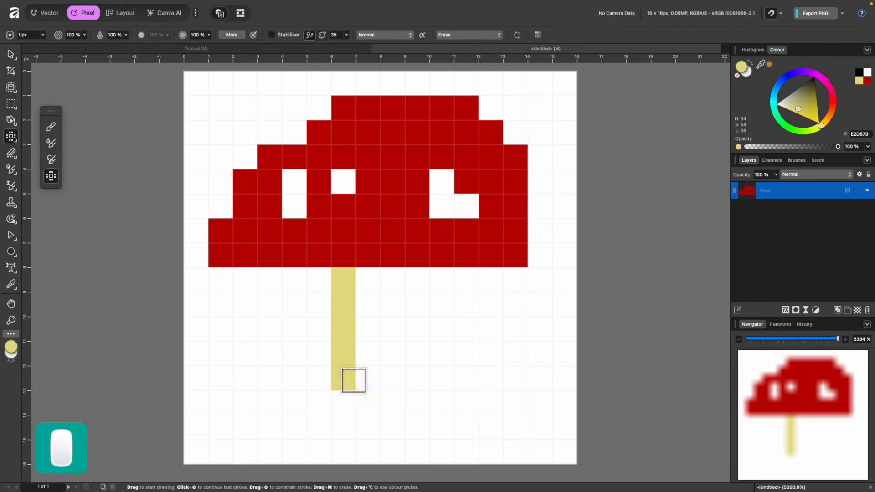
pyautogui.moveTo(354, 380)
pyautogui.mouseDown()
pyautogui.moveTo(383, 380)
pyautogui.moveTo(372, 282)
pyautogui.moveTo(377, 351)
pyautogui.mouseUp()
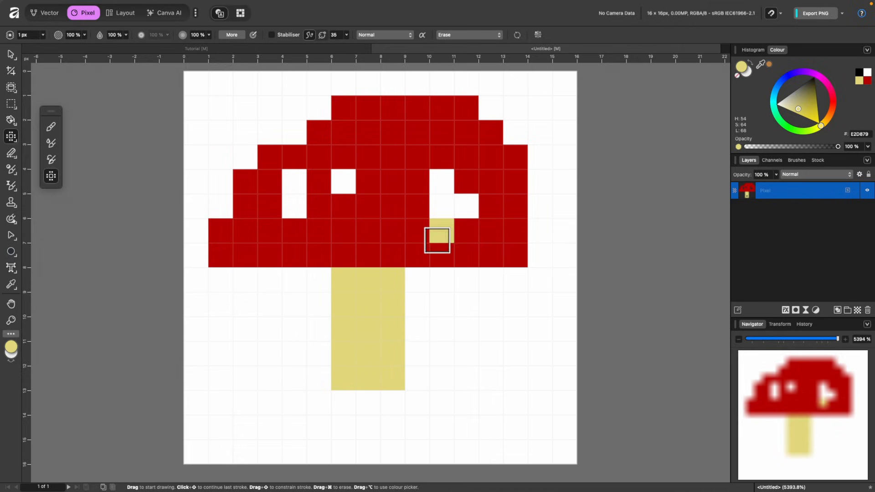
# - Add single white (FFFFFF) pixel spots across the red cap, undoing the one at its outer edge
pyautogui.moveTo(793, 99); pyautogui.dragTo(747, 107)
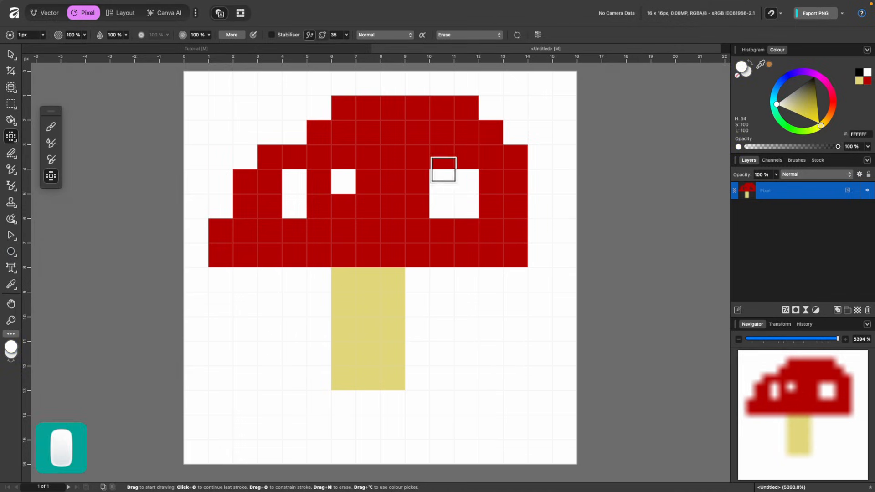
pyautogui.click(416, 156)
pyautogui.click(367, 132)
pyautogui.click(375, 208)
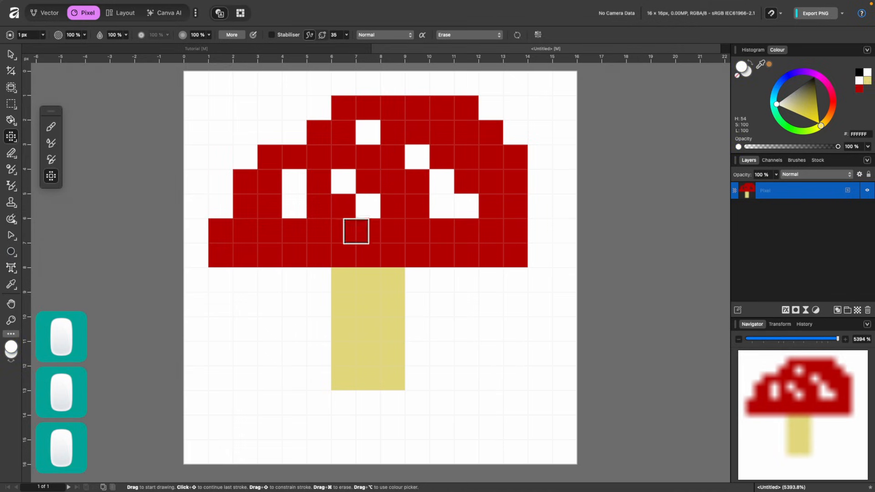
pyautogui.click(316, 234)
pyautogui.click(493, 195)
pyautogui.press('super+z')
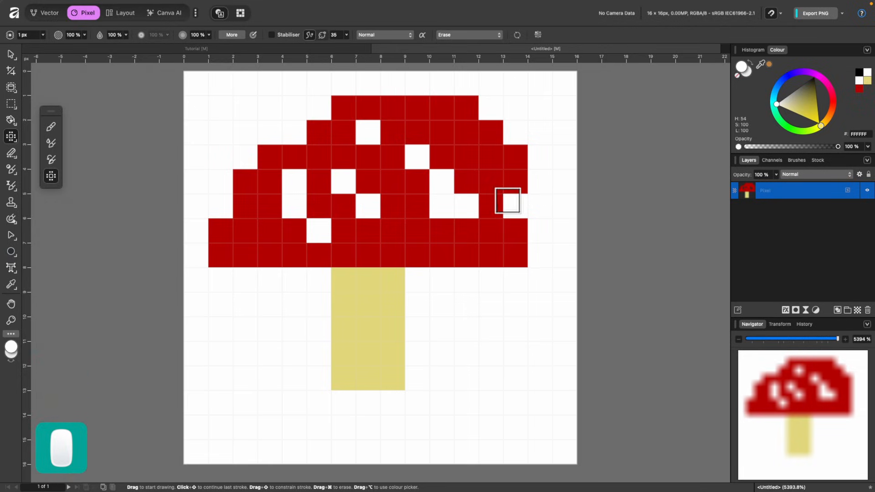
pyautogui.click(487, 156)
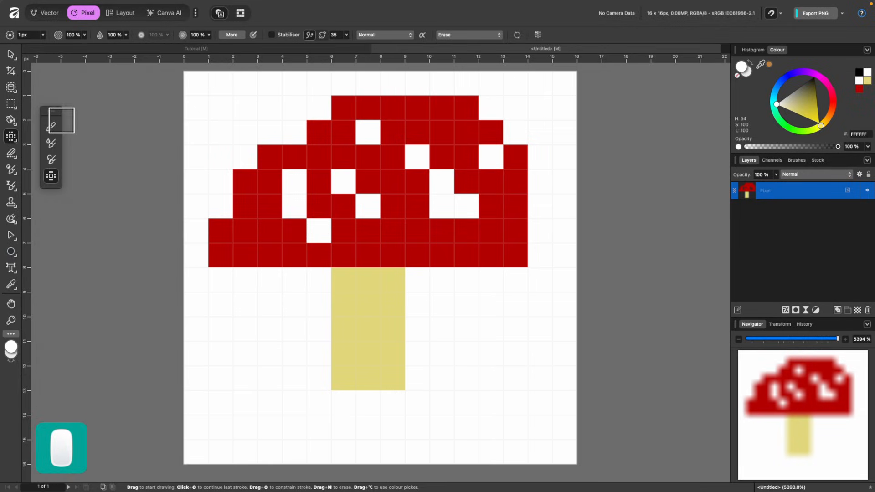
# - Try extra white pixels on the cap next to the existing spots and above the stalk, undoing each one
pyautogui.click(325, 164)
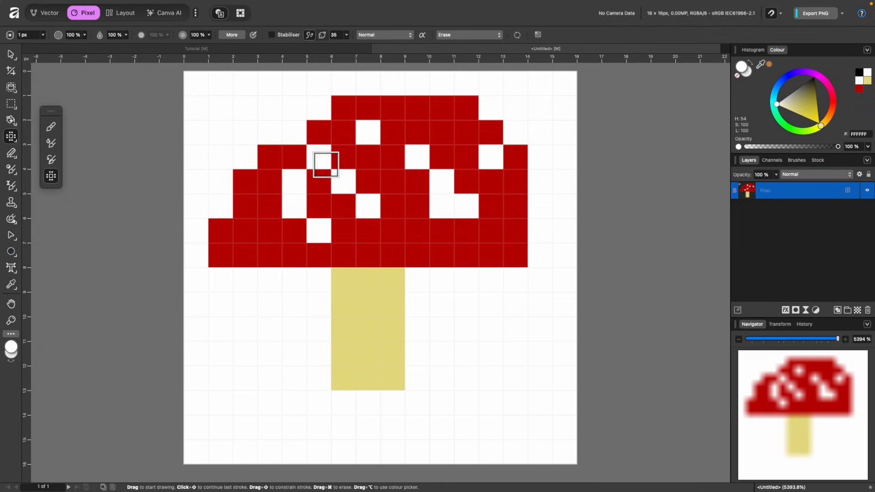
pyautogui.press('super+z')
pyautogui.click(456, 175)
pyautogui.press('super+z')
pyautogui.click(326, 264)
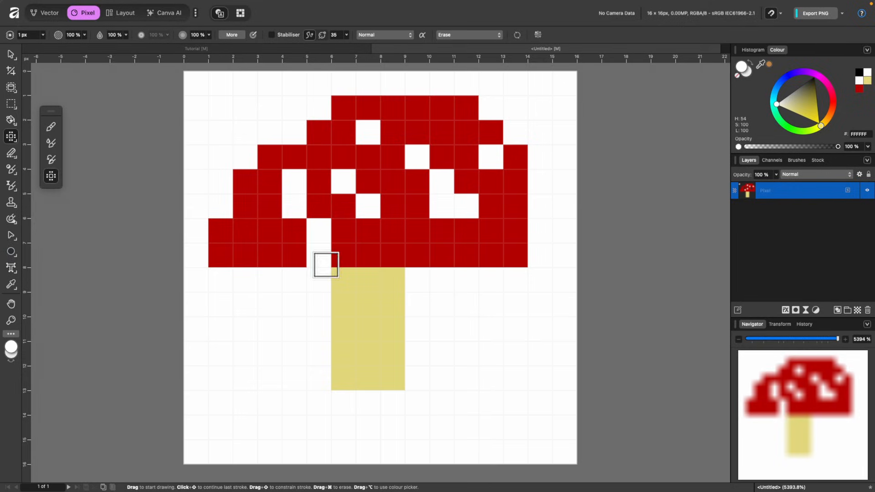
pyautogui.press('super+z')
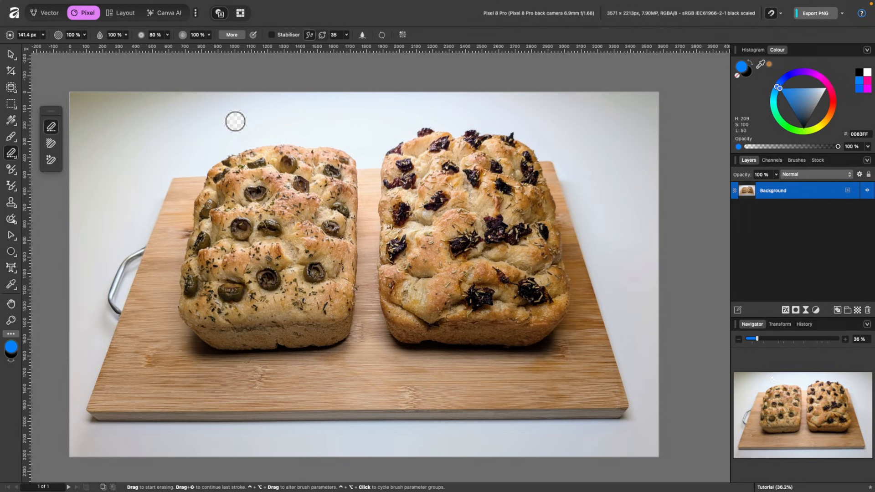
# - Erase the background and the edge of the olive loaf to transparency with the 141.4 px Erase Brush
pyautogui.moveTo(168, 132)
pyautogui.mouseDown()
pyautogui.moveTo(111, 217)
pyautogui.moveTo(173, 155)
pyautogui.moveTo(112, 243)
pyautogui.moveTo(128, 242)
pyautogui.moveTo(216, 163)
pyautogui.moveTo(223, 181)
pyautogui.moveTo(184, 246)
pyautogui.moveTo(209, 217)
pyautogui.mouseUp()
pyautogui.scroll(3, 209, 217)
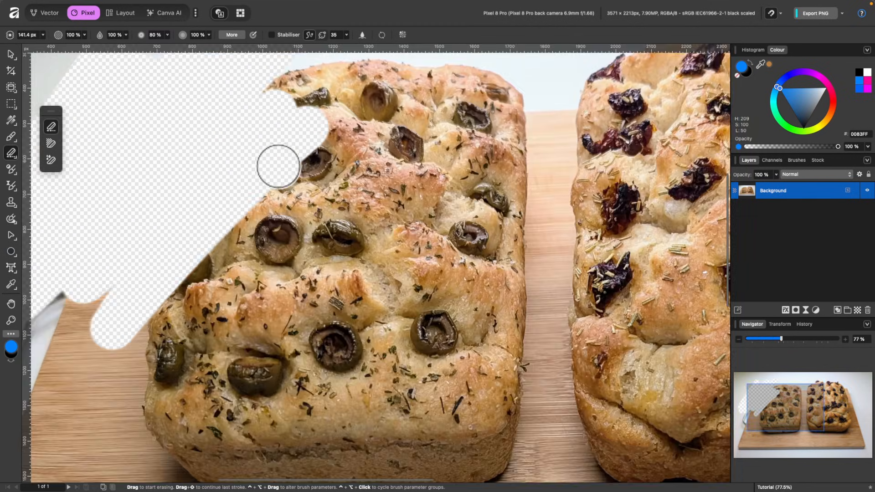
pyautogui.scroll(-3, 278, 166)
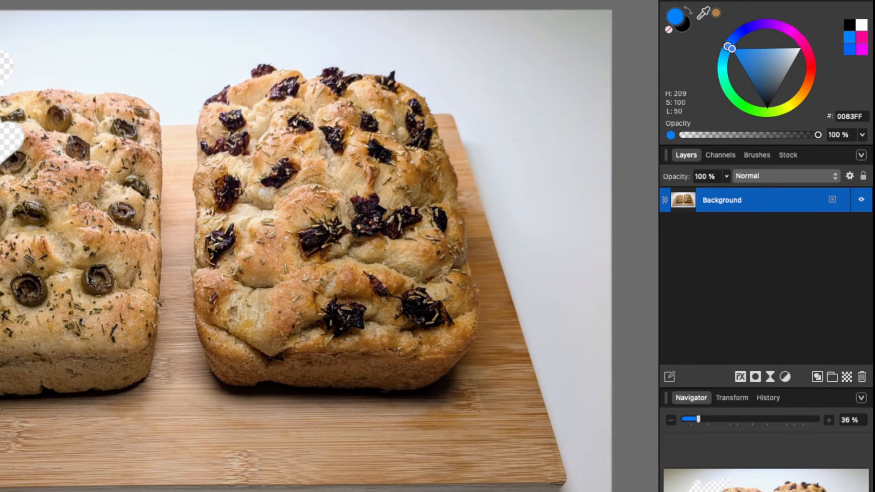
pyautogui.moveTo(1, 132)
pyautogui.mouseDown()
pyautogui.moveTo(1, 102)
pyautogui.moveTo(60, 94)
pyautogui.moveTo(201, 240)
pyautogui.mouseUp()
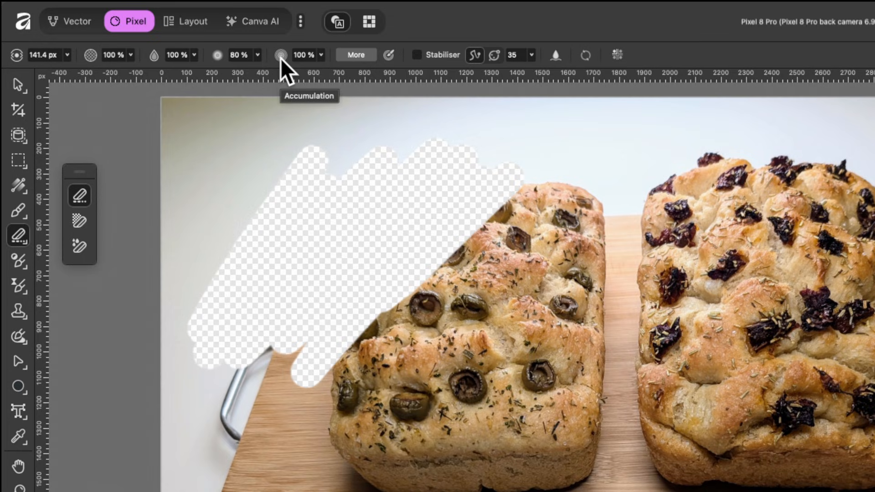
# - Set the eraser's accumulation to 49 % and erase overlapping strokes across the top of the dark-fruit loaf and the background above it
pyautogui.click(322, 56)
pyautogui.moveTo(320, 70); pyautogui.dragTo(261, 77)
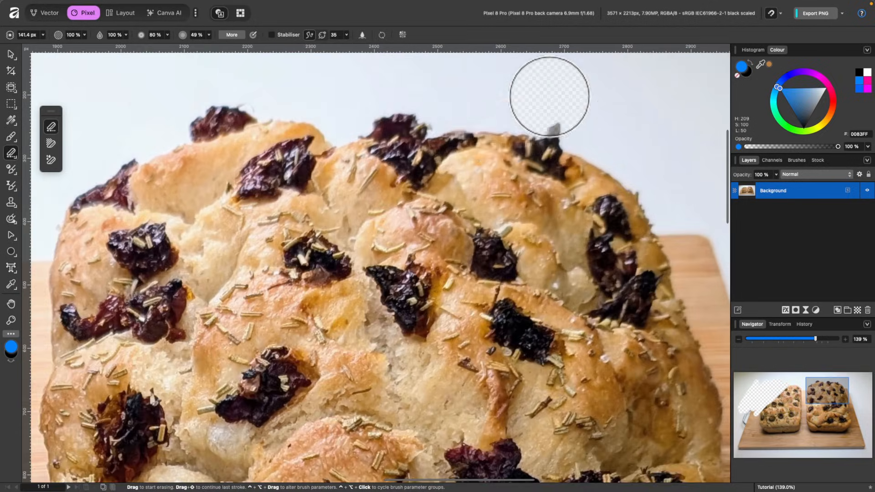
pyautogui.moveTo(549, 96); pyautogui.dragTo(498, 121)
pyautogui.hscroll(3, 497, 121)
pyautogui.scroll(2, 498, 121)
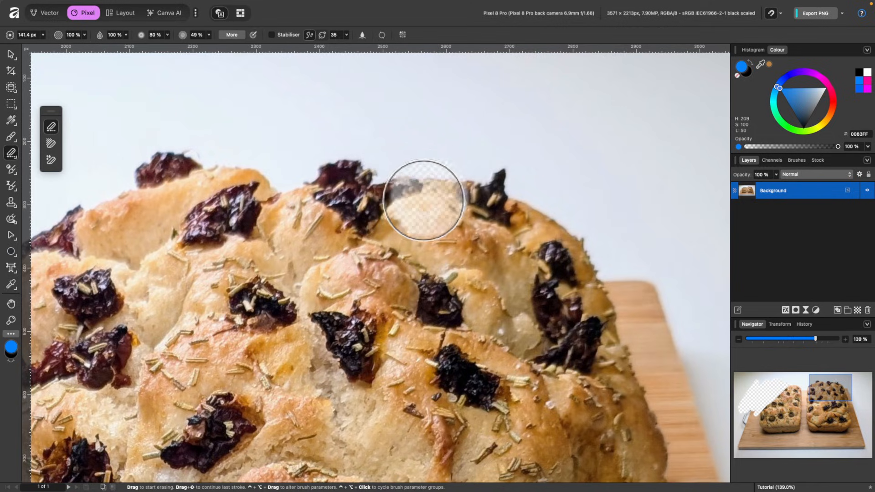
pyautogui.moveTo(391, 244)
pyautogui.mouseDown()
pyautogui.moveTo(383, 247)
pyautogui.moveTo(377, 279)
pyautogui.moveTo(494, 166)
pyautogui.moveTo(401, 279)
pyautogui.moveTo(506, 195)
pyautogui.moveTo(496, 253)
pyautogui.moveTo(490, 235)
pyautogui.moveTo(506, 217)
pyautogui.moveTo(446, 232)
pyautogui.moveTo(455, 222)
pyautogui.mouseUp()
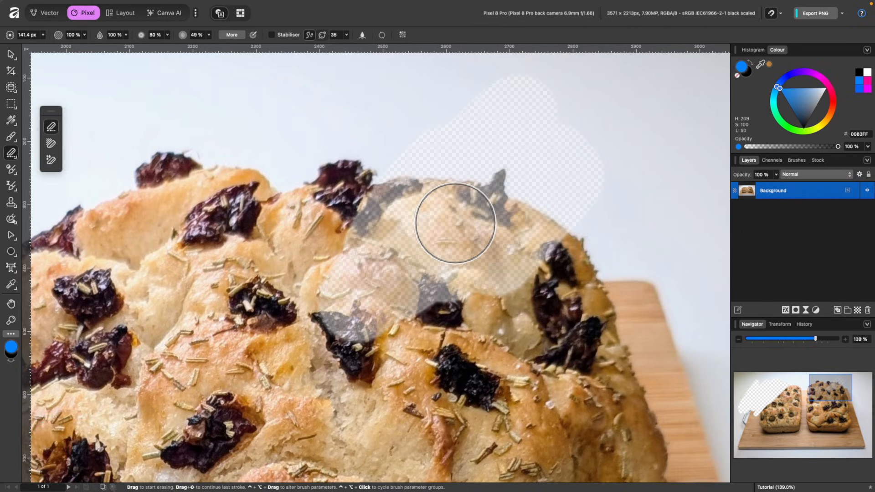
pyautogui.moveTo(488, 185)
pyautogui.mouseDown()
pyautogui.moveTo(412, 251)
pyautogui.moveTo(515, 168)
pyautogui.moveTo(417, 253)
pyautogui.moveTo(550, 157)
pyautogui.moveTo(443, 237)
pyautogui.moveTo(507, 177)
pyautogui.mouseUp()
# - Set the eraser's accumulation to 100 % and switch to the Background Erase Brush
pyautogui.scroll(-6, 439, 237)
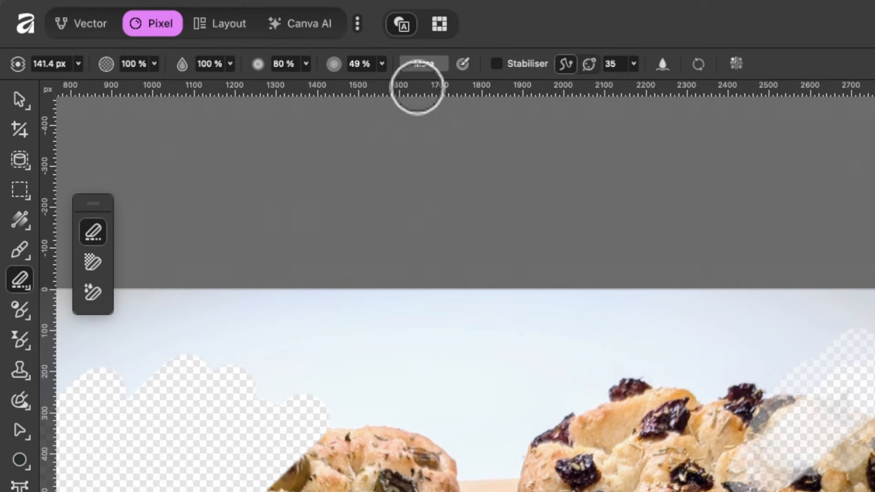
pyautogui.click(382, 63)
pyautogui.moveTo(400, 94); pyautogui.dragTo(507, 102)
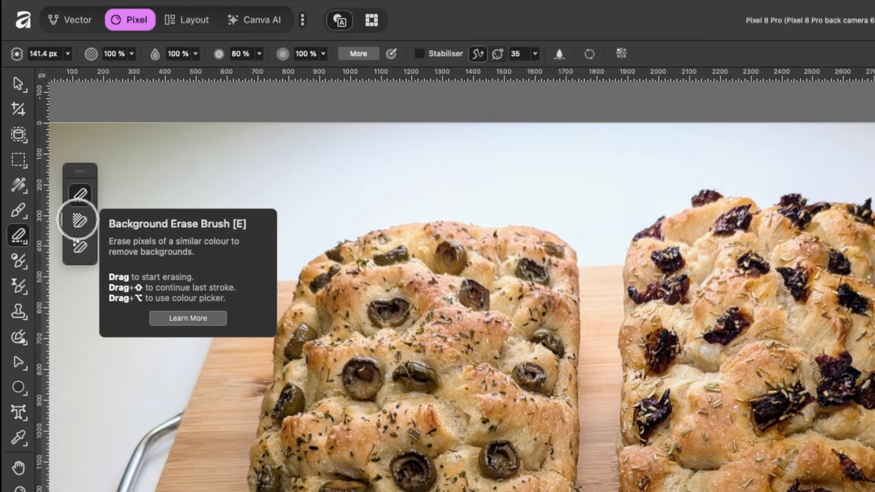
pyautogui.click(79, 221)
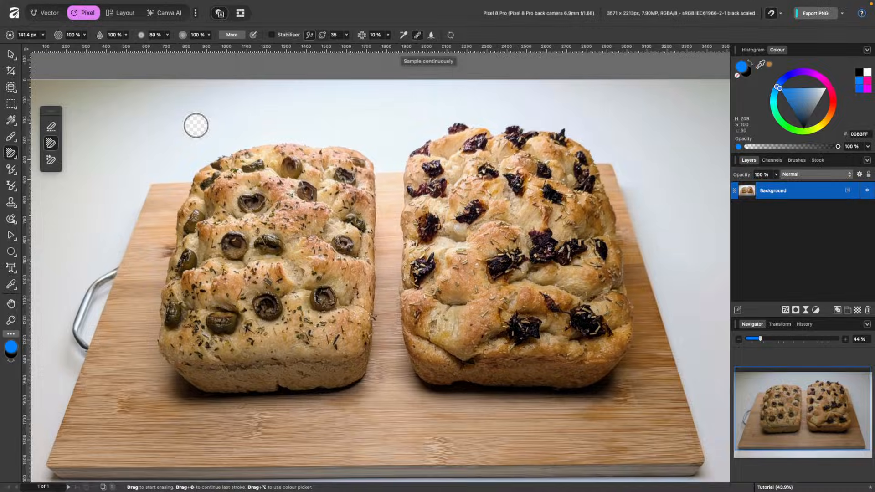
# - Erase the pale background at 10 % tolerance from above the olive loaf along the board's edge down to the metal handle
pyautogui.hscroll(-3, 304, 193)
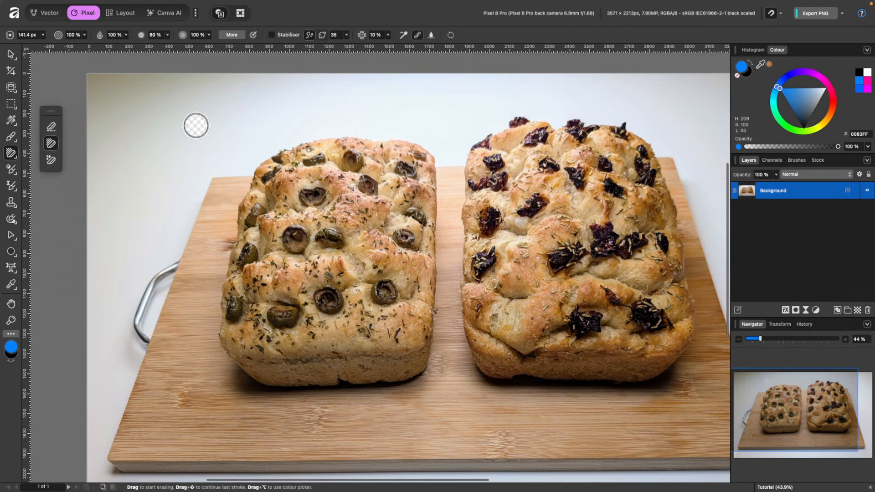
pyautogui.scroll(4, 304, 193)
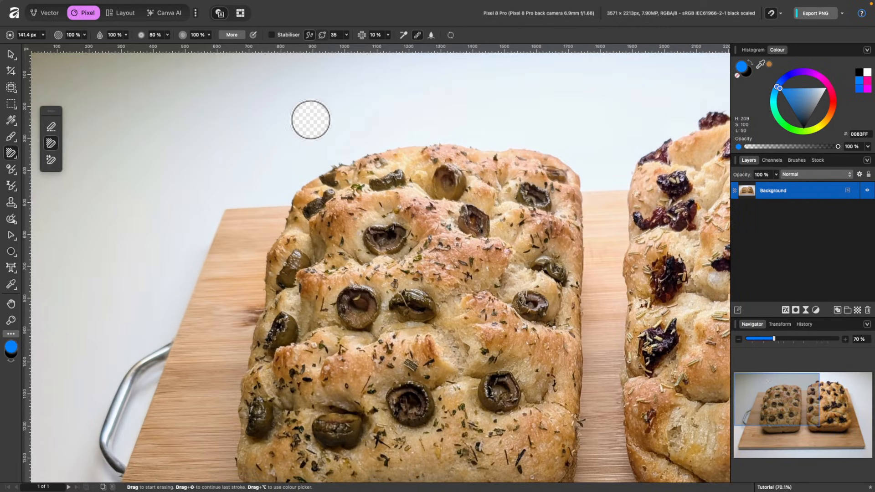
pyautogui.moveTo(310, 120)
pyautogui.mouseDown()
pyautogui.moveTo(294, 135)
pyautogui.moveTo(287, 171)
pyautogui.moveTo(299, 179)
pyautogui.moveTo(322, 165)
pyautogui.moveTo(275, 195)
pyautogui.moveTo(223, 203)
pyautogui.moveTo(187, 267)
pyautogui.moveTo(174, 343)
pyautogui.moveTo(188, 224)
pyautogui.moveTo(160, 247)
pyautogui.moveTo(86, 424)
pyautogui.moveTo(128, 418)
pyautogui.moveTo(139, 381)
pyautogui.moveTo(136, 399)
pyautogui.mouseUp()
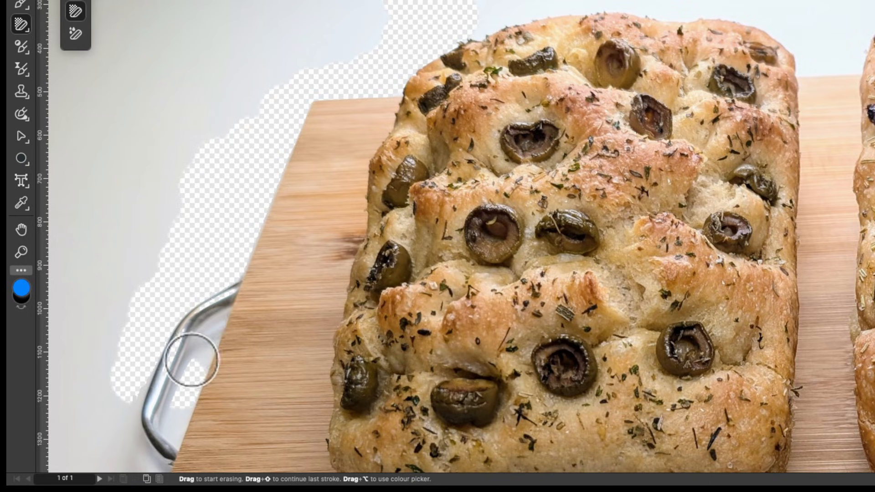
# - Erase the background in the gap between the metal handle and the board
pyautogui.moveTo(191, 360)
pyautogui.mouseDown()
pyautogui.moveTo(210, 291)
pyautogui.moveTo(193, 347)
pyautogui.mouseUp()
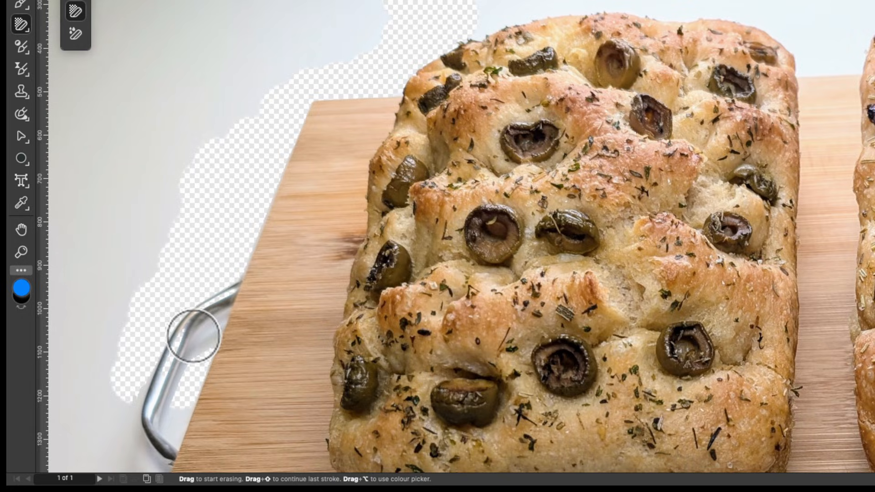
pyautogui.scroll(-4, 195, 336)
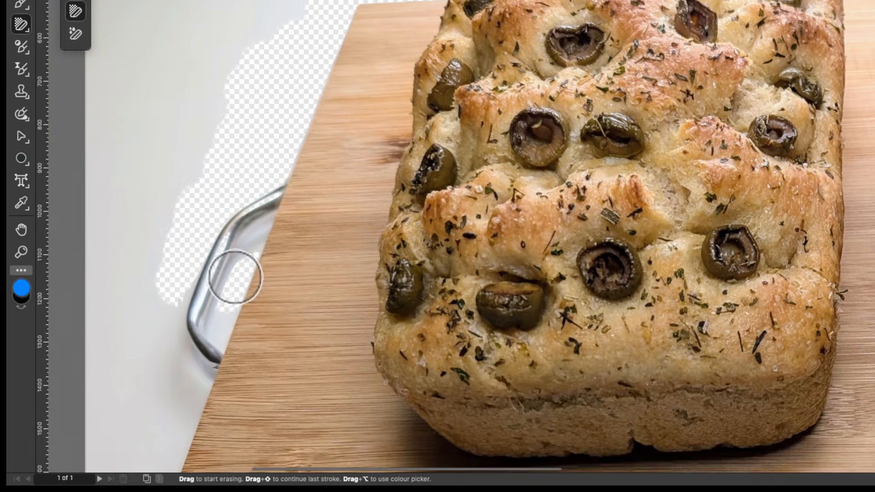
pyautogui.scroll(4, 235, 273)
pyautogui.moveTo(287, 179)
pyautogui.mouseDown()
pyautogui.moveTo(220, 270)
pyautogui.moveTo(291, 168)
pyautogui.moveTo(226, 267)
pyautogui.moveTo(236, 261)
pyautogui.moveTo(214, 339)
pyautogui.moveTo(242, 279)
pyautogui.moveTo(217, 350)
pyautogui.mouseUp()
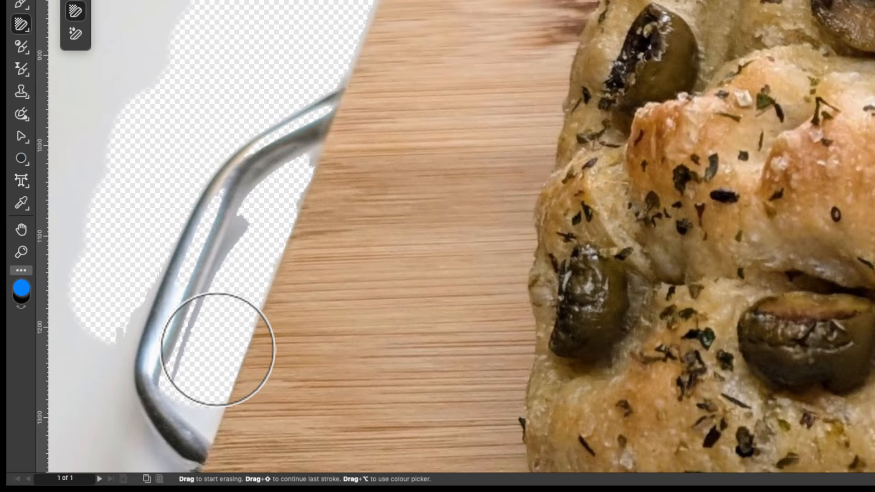
pyautogui.scroll(-5, 238, 247)
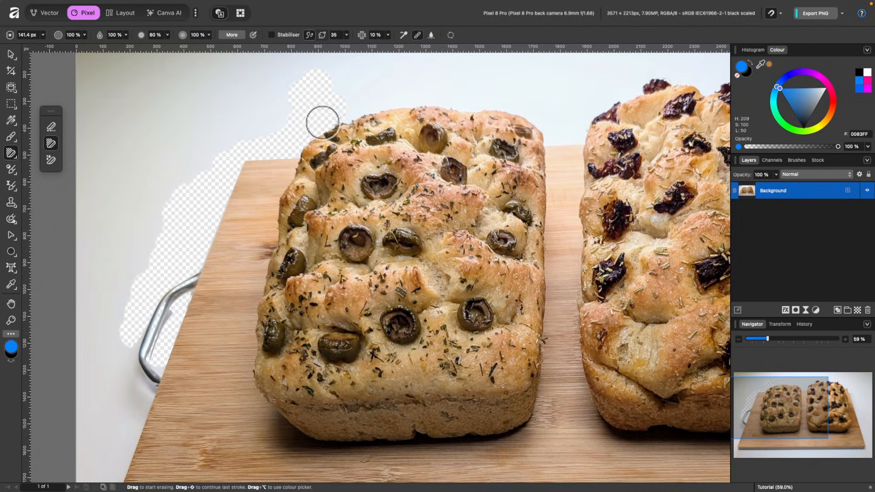
# - Undo the background erasing strokes around the loaf, board and handle
pyautogui.press('super+z')
pyautogui.press('super+z')
pyautogui.press('super+z')
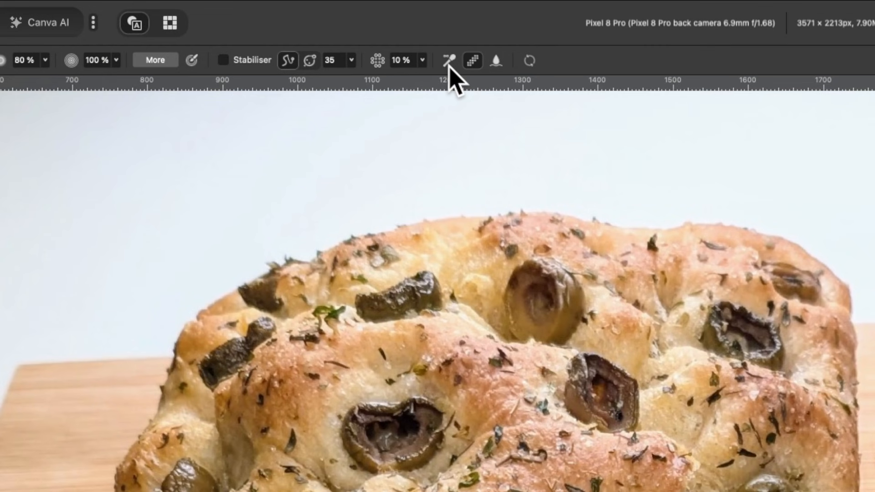
# - Turn on continuous sampling and erase the pale background beside, around and inside the board's metal handle
pyautogui.click(449, 65)
pyautogui.scroll(-5, 160, 330)
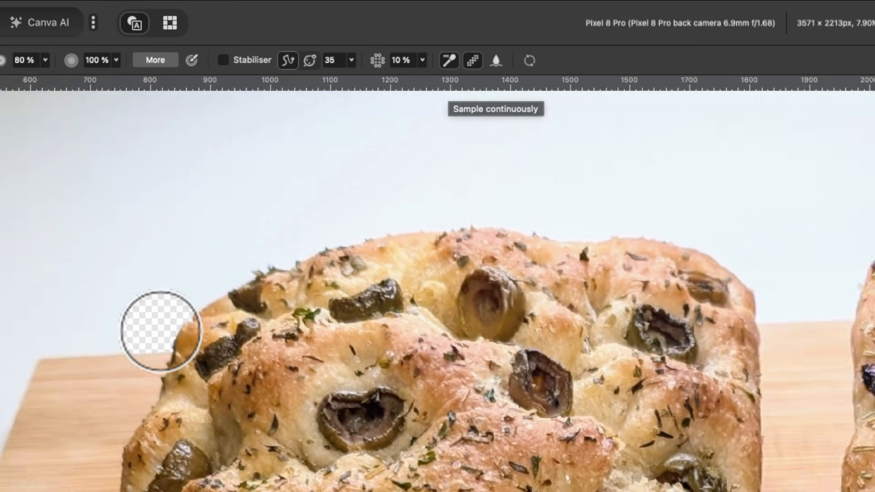
pyautogui.scroll(-2, 234, 193)
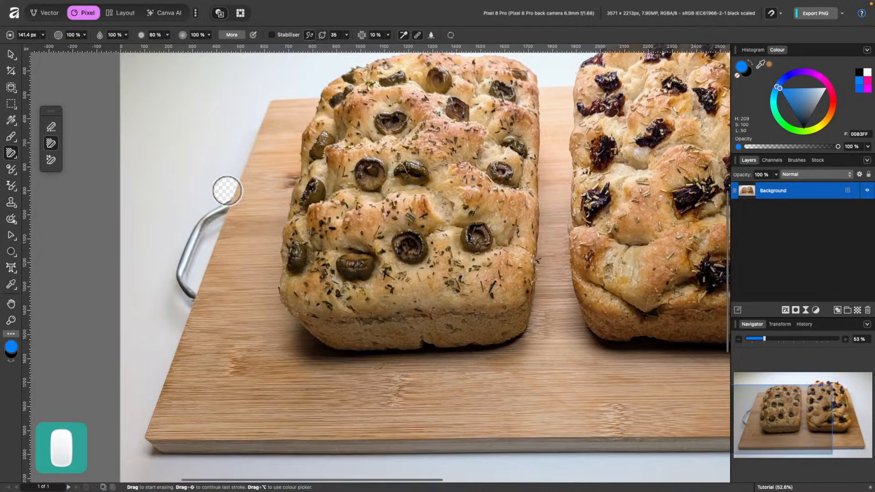
pyautogui.scroll(4, 227, 190)
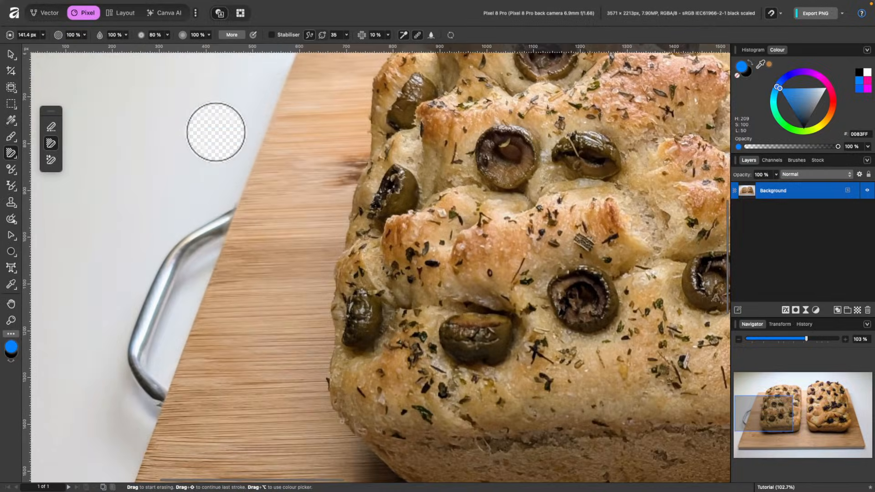
pyautogui.moveTo(212, 132); pyautogui.dragTo(155, 285)
pyautogui.moveTo(176, 197)
pyautogui.mouseDown()
pyautogui.moveTo(112, 312)
pyautogui.moveTo(117, 306)
pyautogui.mouseUp()
pyautogui.press('super+z')
pyautogui.moveTo(214, 144)
pyautogui.mouseDown()
pyautogui.moveTo(174, 201)
pyautogui.moveTo(213, 179)
pyautogui.moveTo(130, 302)
pyautogui.moveTo(172, 326)
pyautogui.moveTo(209, 244)
pyautogui.moveTo(173, 337)
pyautogui.moveTo(177, 302)
pyautogui.moveTo(168, 358)
pyautogui.moveTo(188, 294)
pyautogui.moveTo(168, 351)
pyautogui.moveTo(190, 296)
pyautogui.moveTo(117, 371)
pyautogui.moveTo(192, 246)
pyautogui.mouseUp()
pyautogui.click(404, 36)
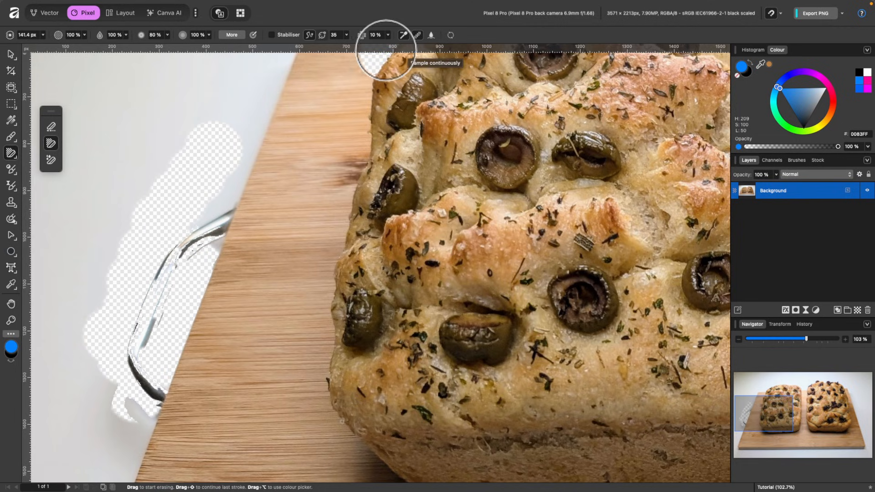
# - Erase the background from above the metal handle along the board's edge and over the top of the olive loaf
pyautogui.scroll(-5, 253, 209)
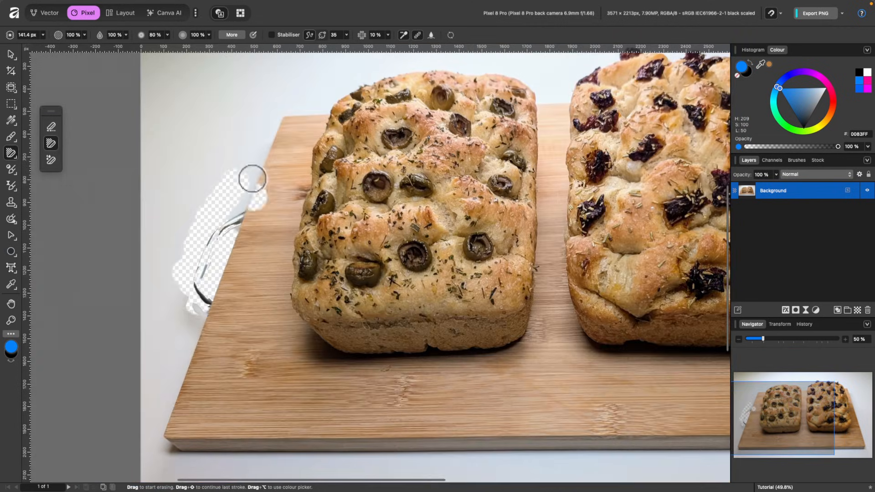
pyautogui.moveTo(250, 179)
pyautogui.mouseDown()
pyautogui.moveTo(253, 161)
pyautogui.moveTo(301, 92)
pyautogui.moveTo(264, 145)
pyautogui.moveTo(356, 81)
pyautogui.moveTo(289, 88)
pyautogui.moveTo(370, 99)
pyautogui.moveTo(322, 102)
pyautogui.moveTo(381, 88)
pyautogui.moveTo(406, 71)
pyautogui.moveTo(455, 79)
pyautogui.mouseUp()
pyautogui.scroll(4, 459, 79)
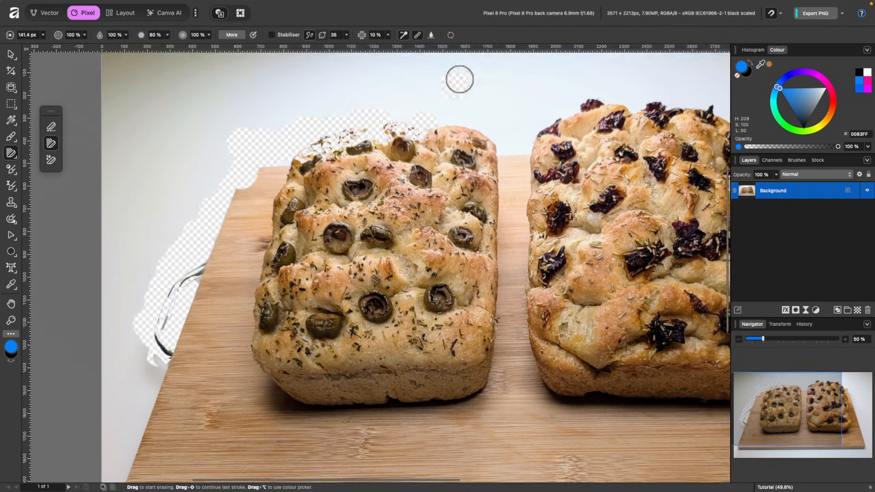
# - Undo the erasing strokes over the loaf and around the metal handle
pyautogui.press('super+z')
pyautogui.press('super+z')
pyautogui.press('super+z')
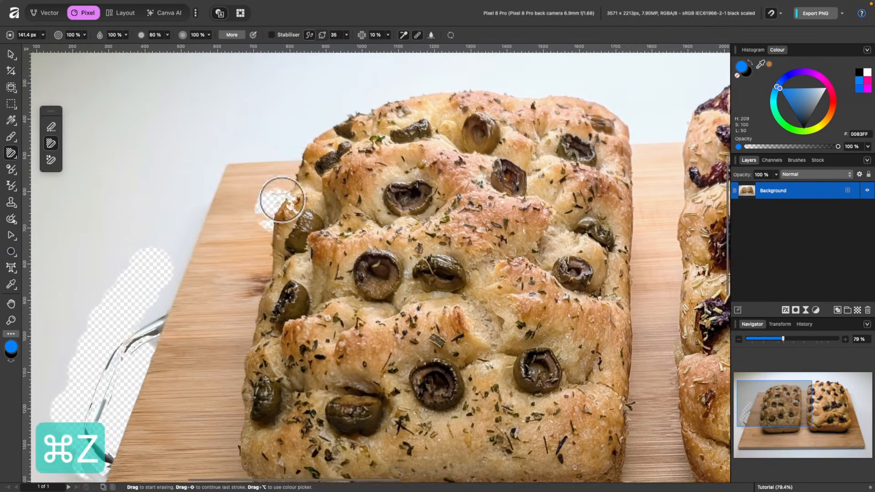
pyautogui.press('super+z')
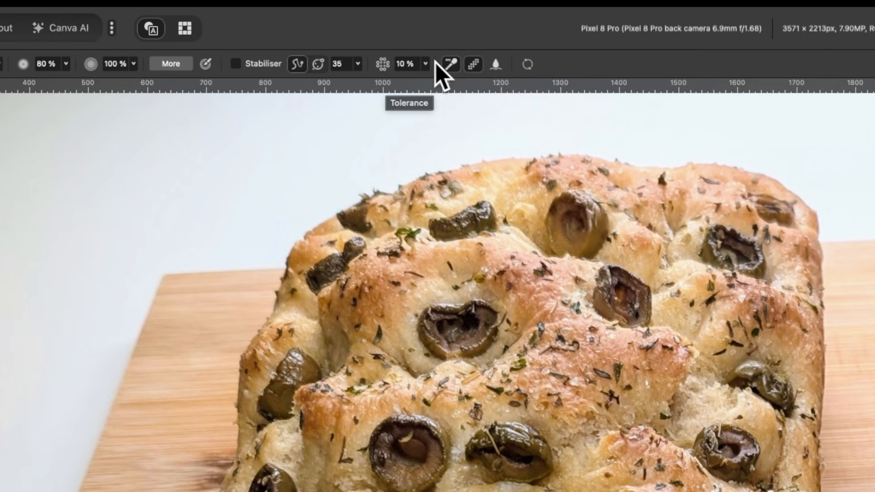
# - Set the eraser tolerance to 48 % and erase the background from above the olive loaf down to the metal handle
pyautogui.click(387, 35)
pyautogui.moveTo(422, 80); pyautogui.dragTo(470, 81)
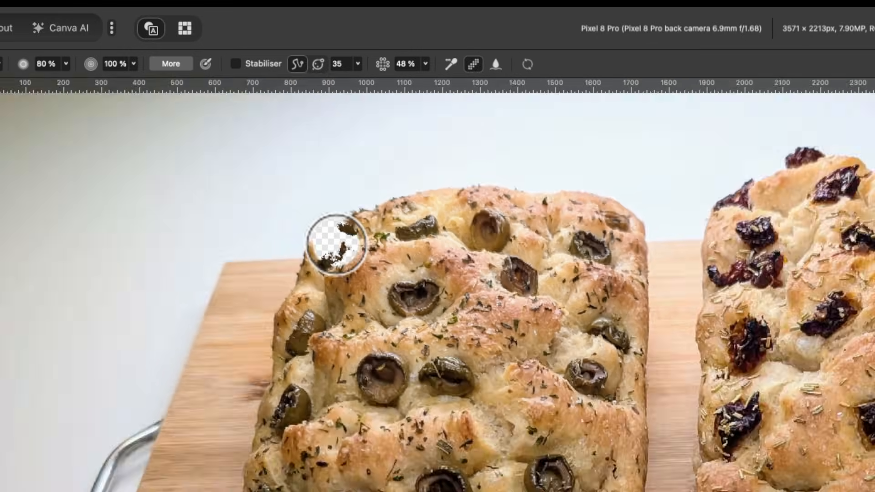
pyautogui.moveTo(336, 244)
pyautogui.mouseDown()
pyautogui.moveTo(271, 145)
pyautogui.moveTo(381, 119)
pyautogui.mouseUp()
pyautogui.moveTo(299, 145); pyautogui.dragTo(365, 128)
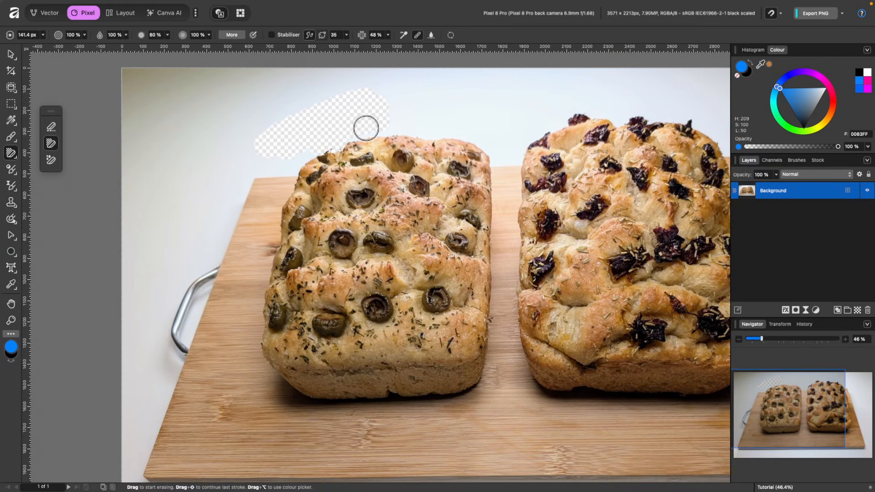
pyautogui.moveTo(317, 154); pyautogui.dragTo(443, 124)
pyautogui.moveTo(287, 155)
pyautogui.mouseDown()
pyautogui.moveTo(250, 175)
pyautogui.moveTo(298, 167)
pyautogui.moveTo(230, 197)
pyautogui.moveTo(223, 218)
pyautogui.moveTo(246, 193)
pyautogui.moveTo(219, 254)
pyautogui.moveTo(299, 168)
pyautogui.moveTo(250, 240)
pyautogui.moveTo(220, 243)
pyautogui.moveTo(200, 273)
pyautogui.mouseUp()
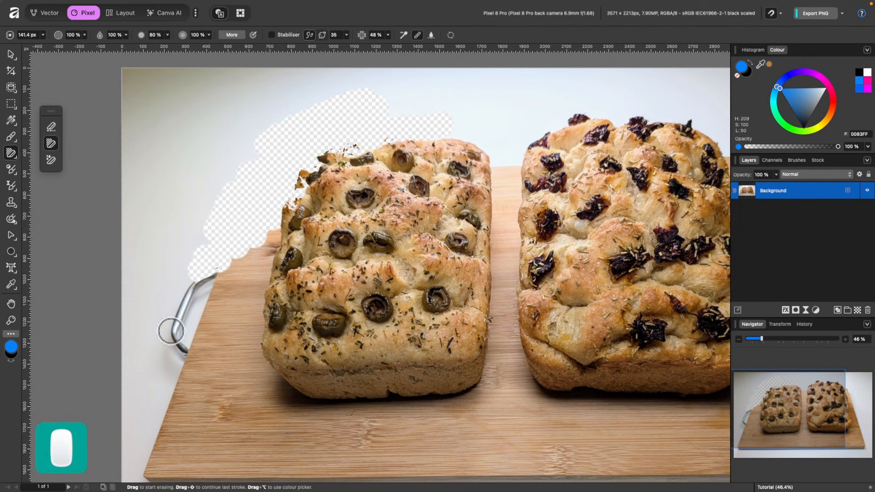
# - Set the Background Erase Brush tolerance to 10 %
pyautogui.click(388, 34)
pyautogui.moveTo(387, 45); pyautogui.dragTo(359, 52)
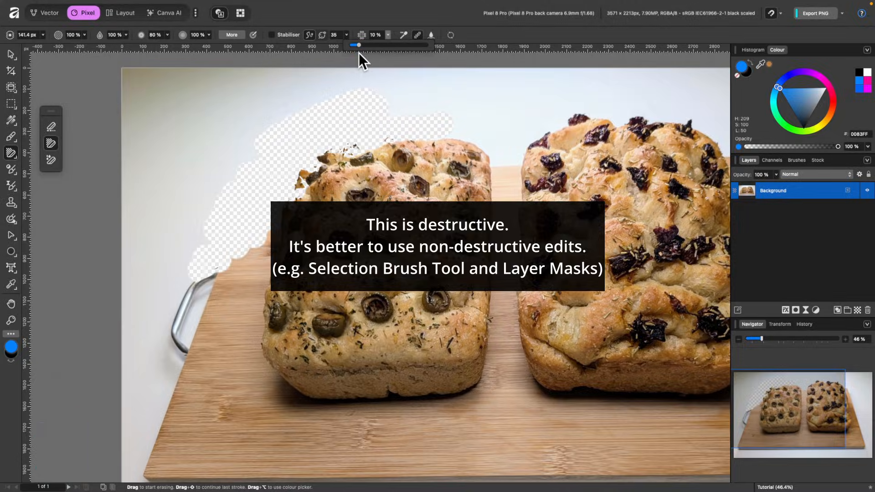
pyautogui.scroll(-3, 405, 158)
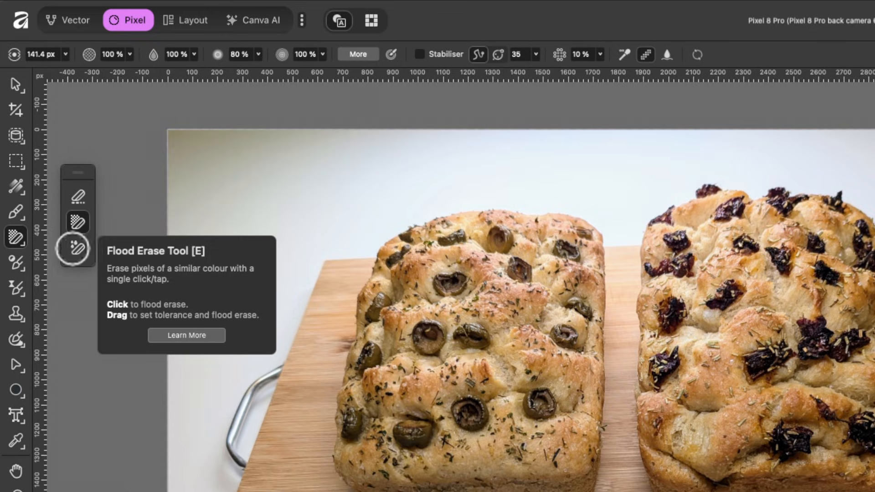
# - With the Flood Erase Tool at 8 % tolerance, erase the background above the loaves, along both sides and below the board
pyautogui.click(78, 248)
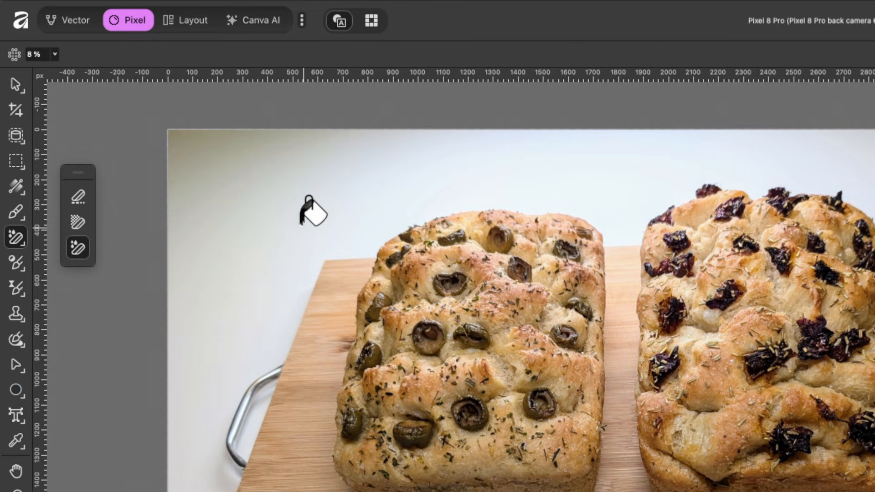
pyautogui.click(16, 191)
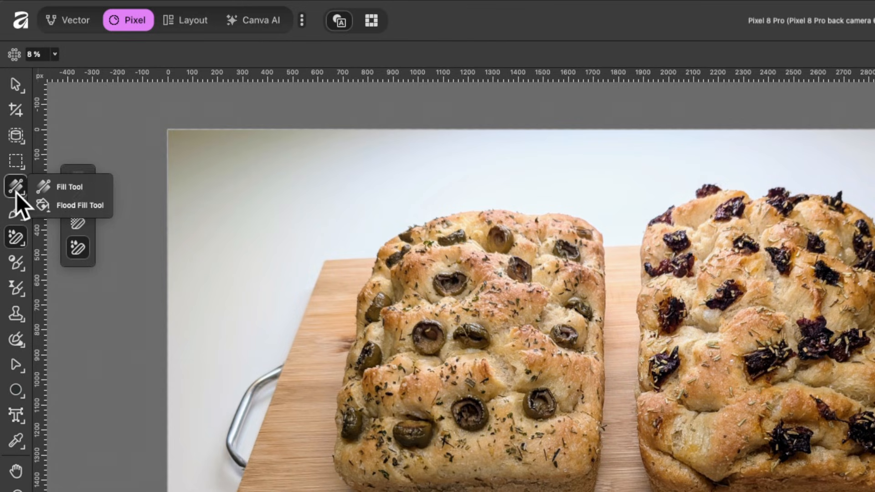
pyautogui.click(15, 190)
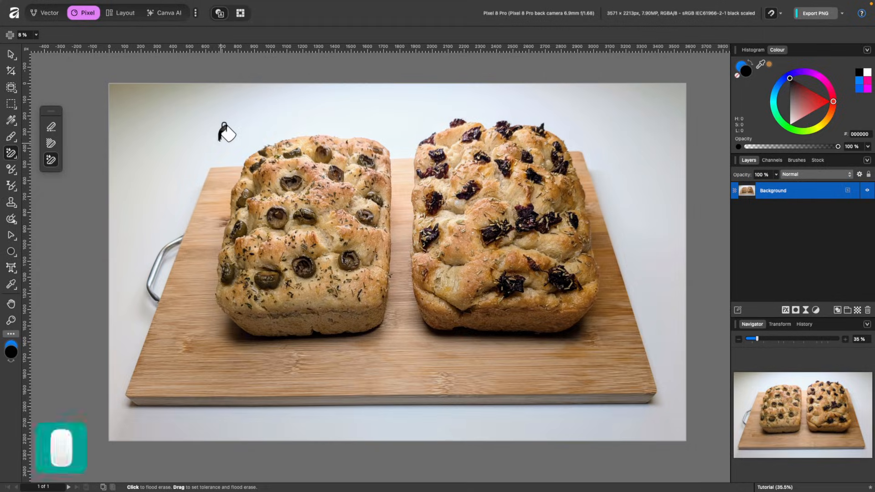
pyautogui.click(223, 130)
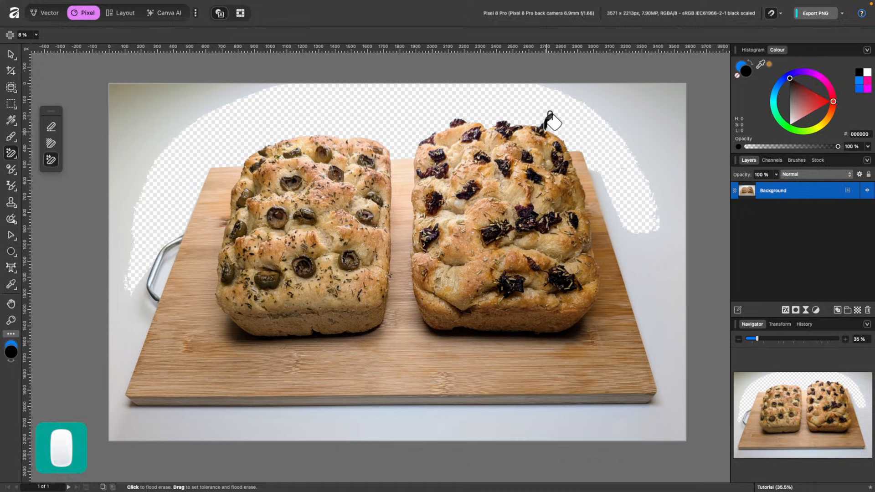
pyautogui.click(139, 63)
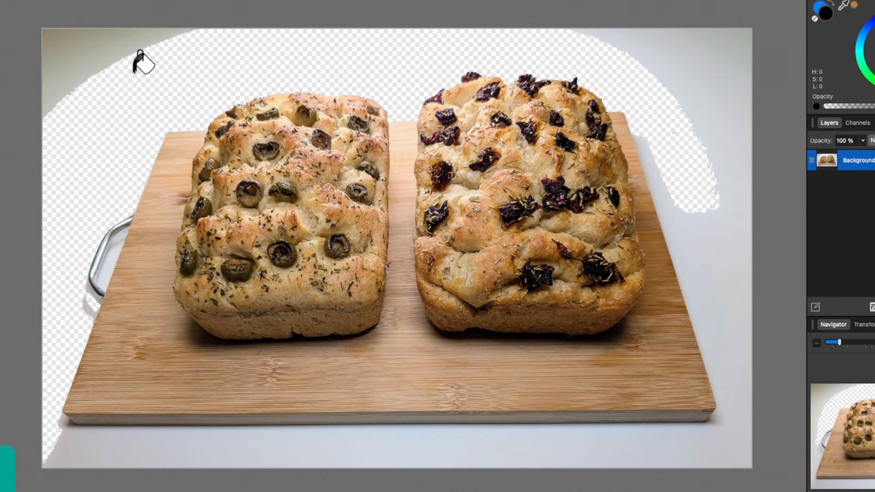
pyautogui.click(108, 41)
pyautogui.click(69, 39)
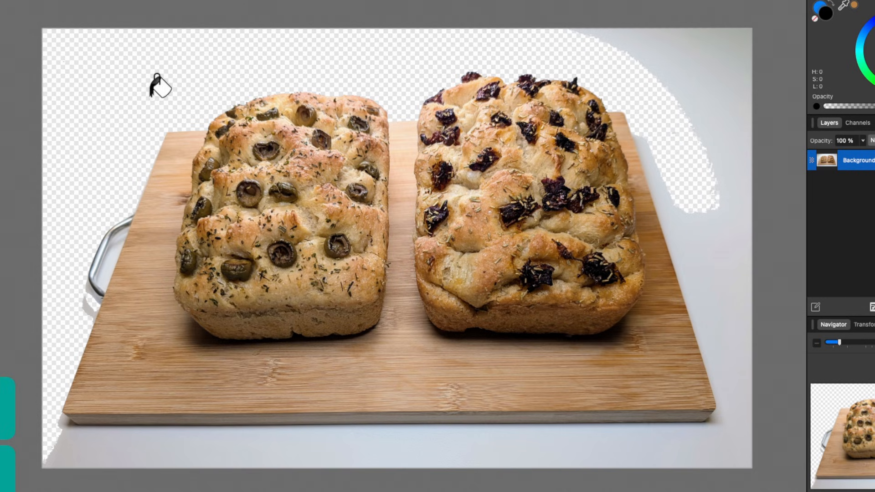
pyautogui.click(679, 53)
pyautogui.click(741, 46)
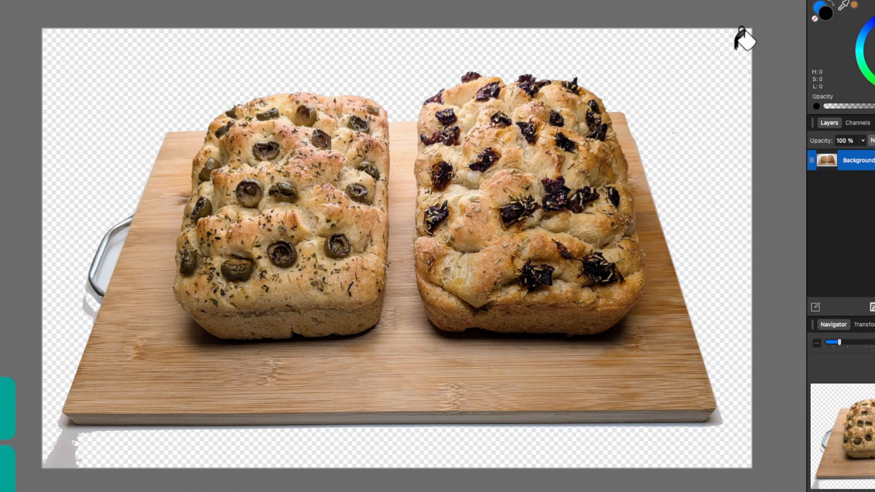
# - Flood-erase the leftover background by the board's lower-left corner and undo the erase that hits the board's front edge
pyautogui.scroll(5, 70, 449)
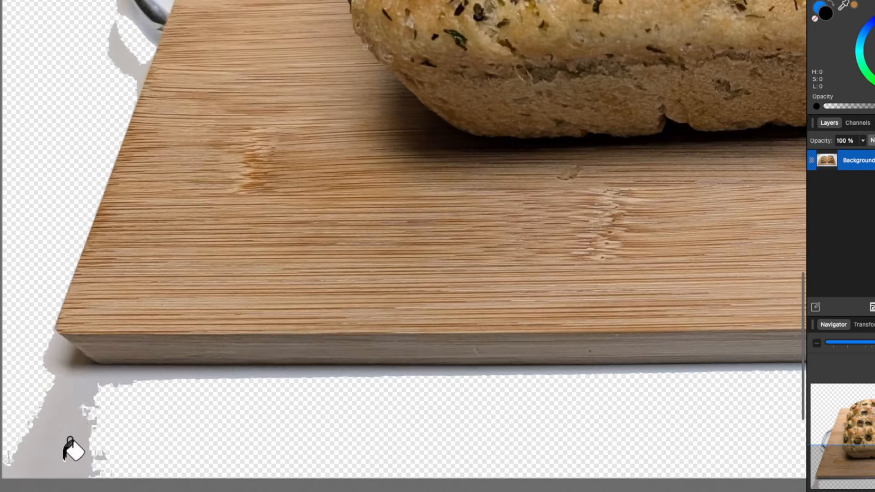
pyautogui.click(82, 354)
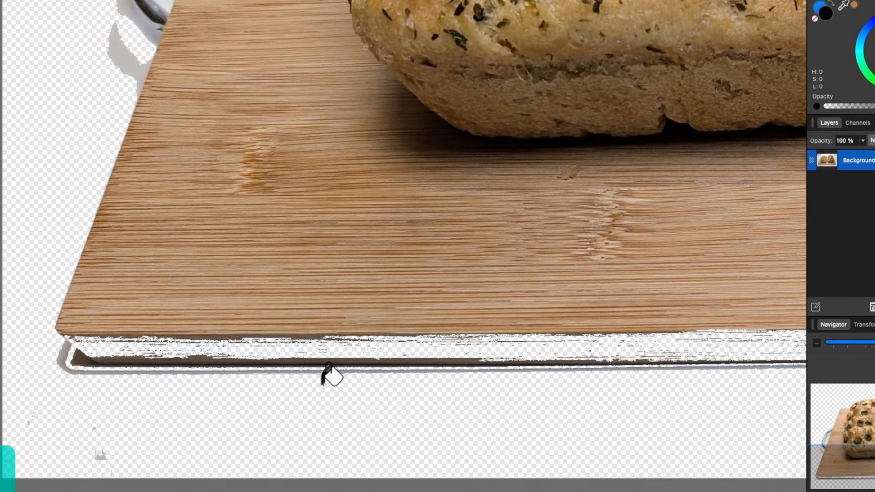
pyautogui.scroll(-5, 328, 371)
pyautogui.press('super+z')
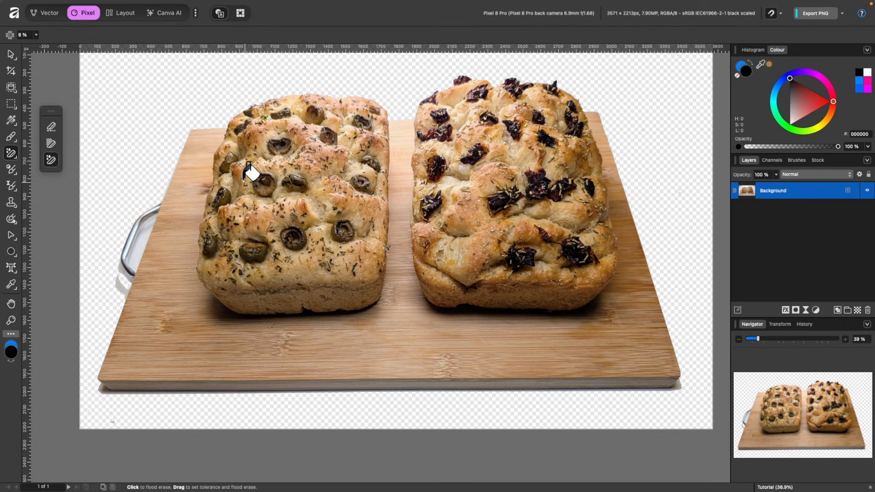
# - Flood-erase the remaining background enclosed between the metal handle and the board
pyautogui.scroll(4, 175, 212)
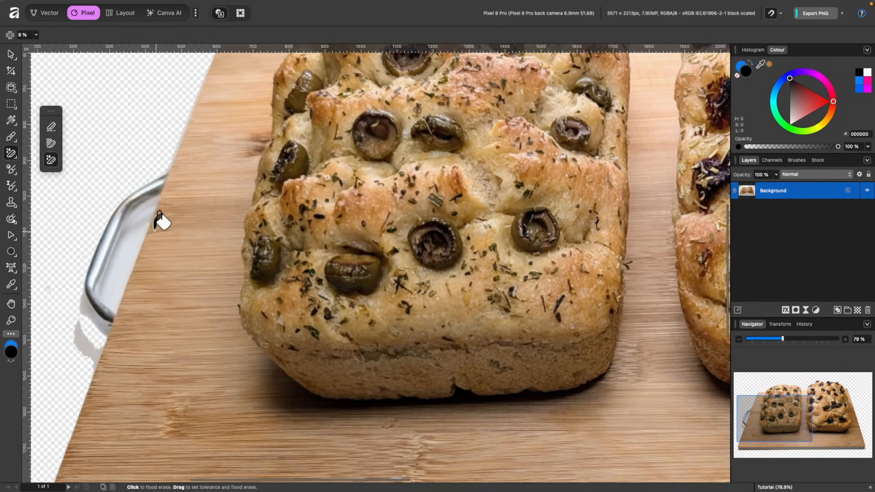
pyautogui.click(132, 239)
pyautogui.scroll(-4, 254, 211)
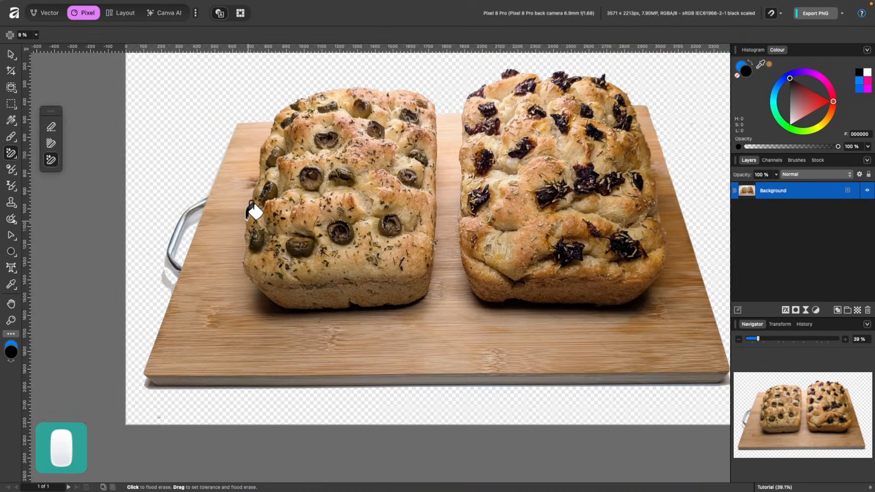
# - Undo all the flood erases on the bread photo to restore its full background
pyautogui.press('super+z')
pyautogui.press('super+z')
pyautogui.press('super+z')
pyautogui.press('super+z')
pyautogui.press('super+z')
pyautogui.press('super+z')
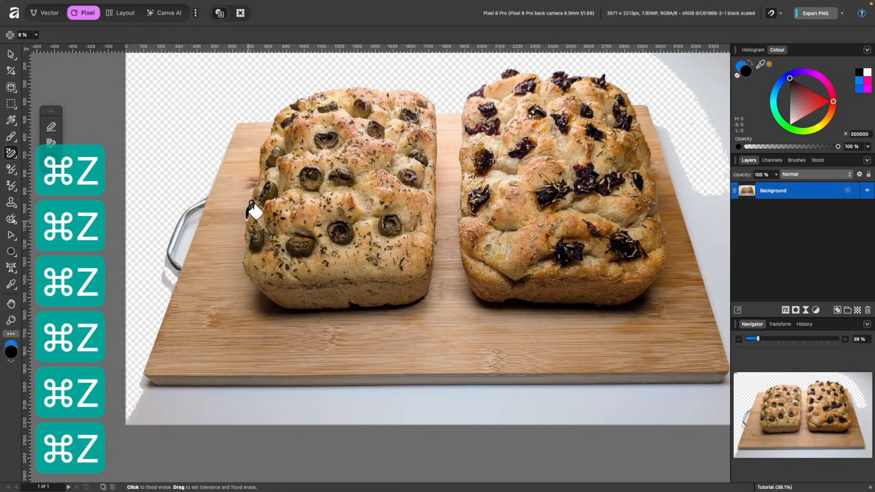
pyautogui.press('super+z')
pyautogui.press('super+z')
pyautogui.scroll(3, 254, 211)
pyautogui.hscroll(3, 254, 211)
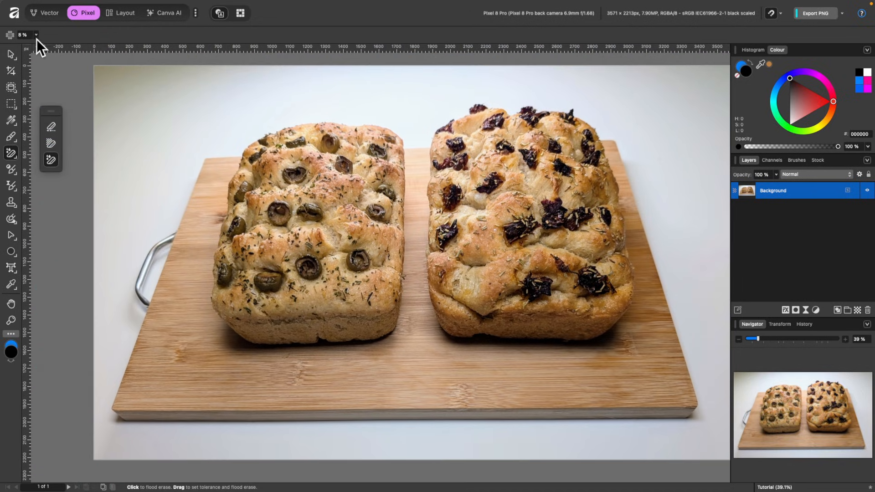
# - Set the flood erase tolerance to 67 %, try a flood erase on the background above the loaves and undo it
pyautogui.click(36, 36)
pyautogui.moveTo(60, 46); pyautogui.dragTo(80, 48)
pyautogui.click(199, 82)
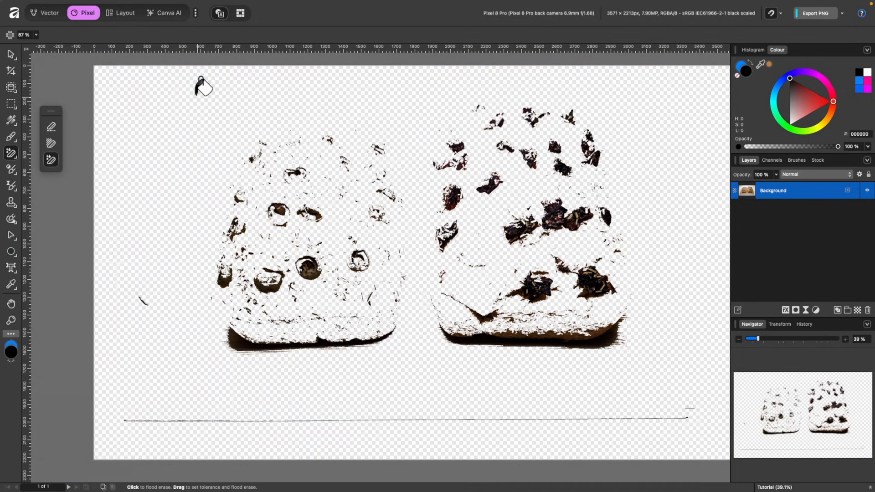
pyautogui.press('super+z')
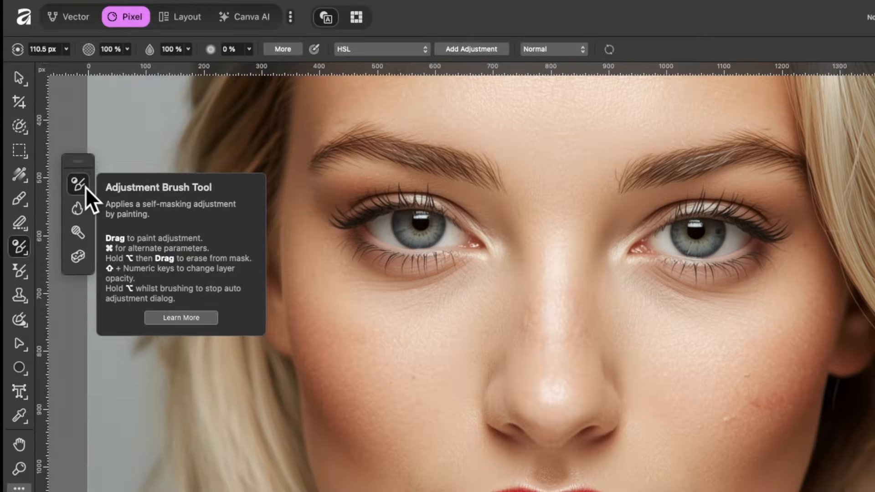
# - In the portrait document, activate the Adjustment Brush Tool and browse the list of available adjustment layers
pyautogui.click(84, 187)
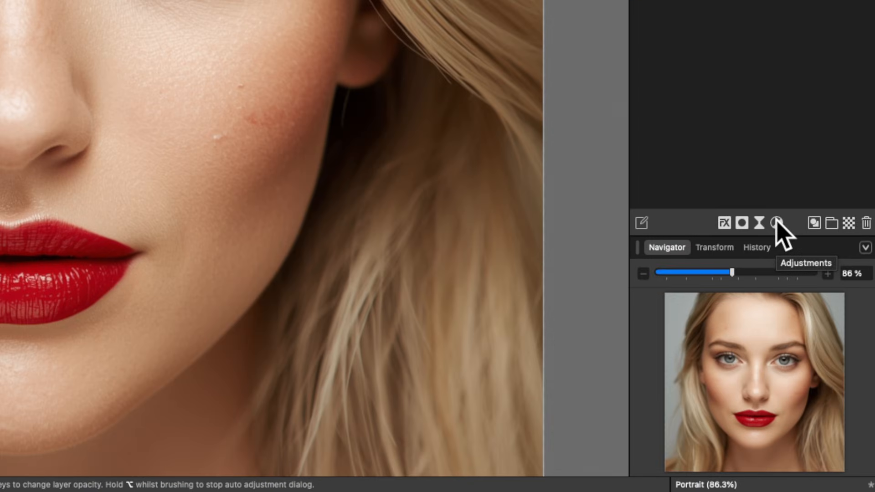
pyautogui.click(776, 223)
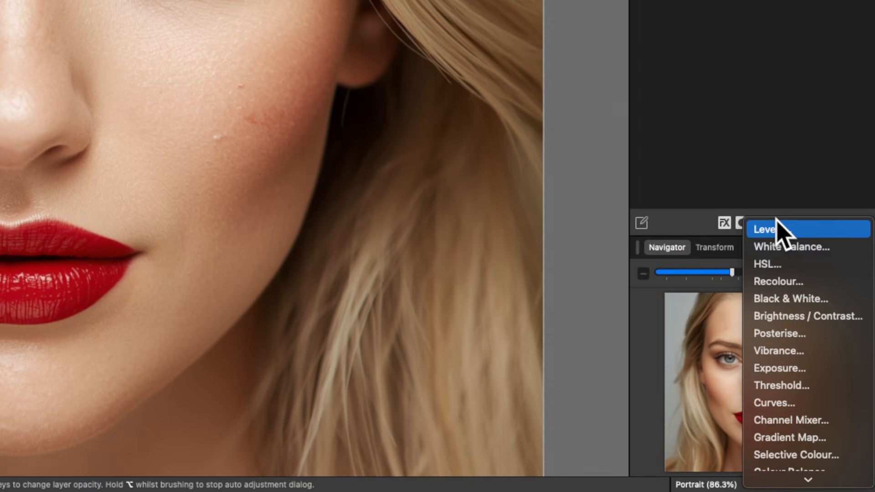
pyautogui.scroll(-3, 786, 351)
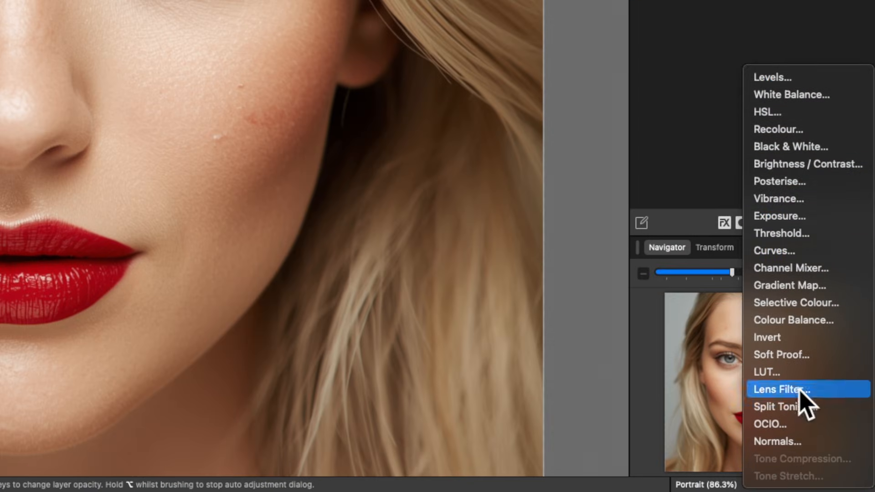
pyautogui.click(696, 214)
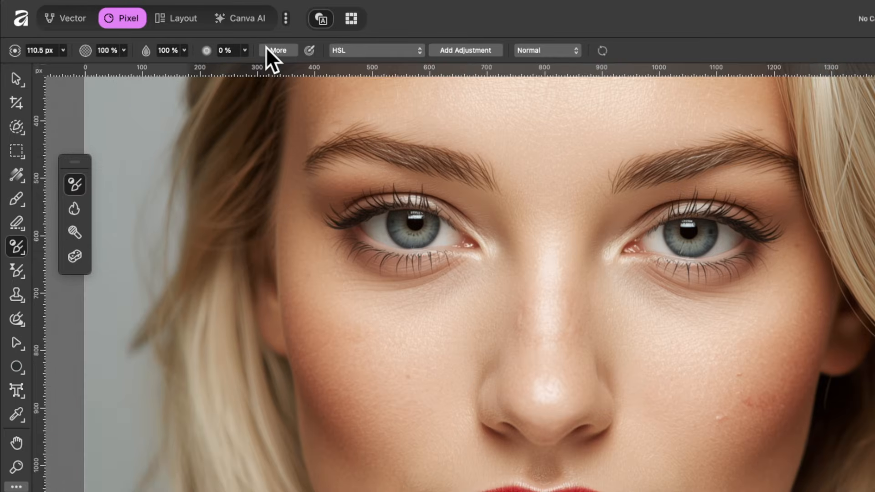
# - Review the Adjustment Brush's adjustment types and choose HSL
pyautogui.click(380, 54)
pyautogui.moveTo(372, 3)
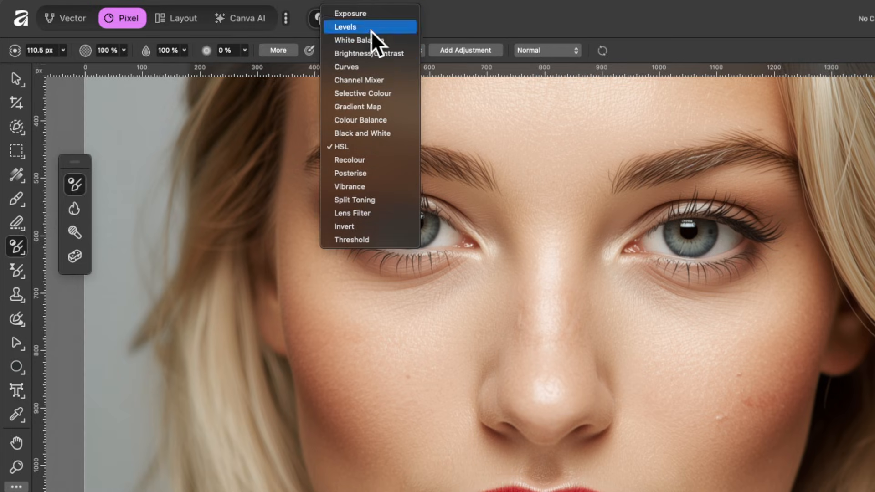
pyautogui.click(389, 146)
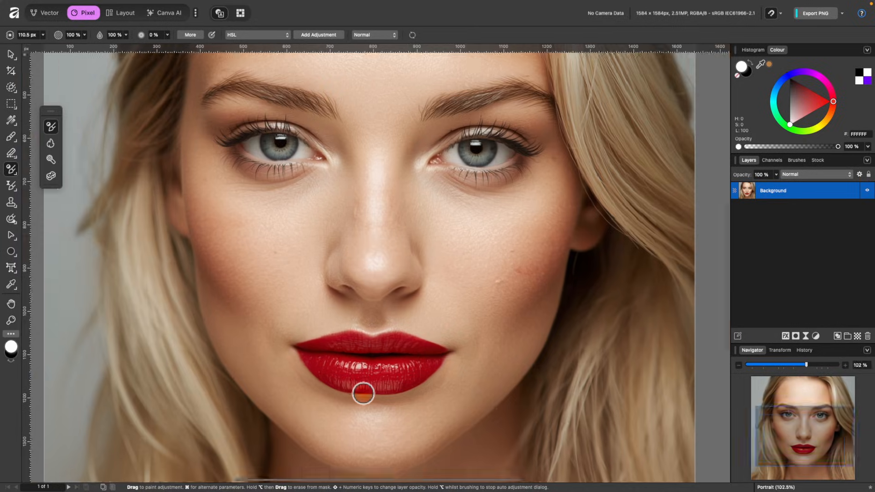
# - Brush an HSL adjustment over the middle of the lips and set the reds' hue shift to 53.3°
pyautogui.scroll(5, 363, 392)
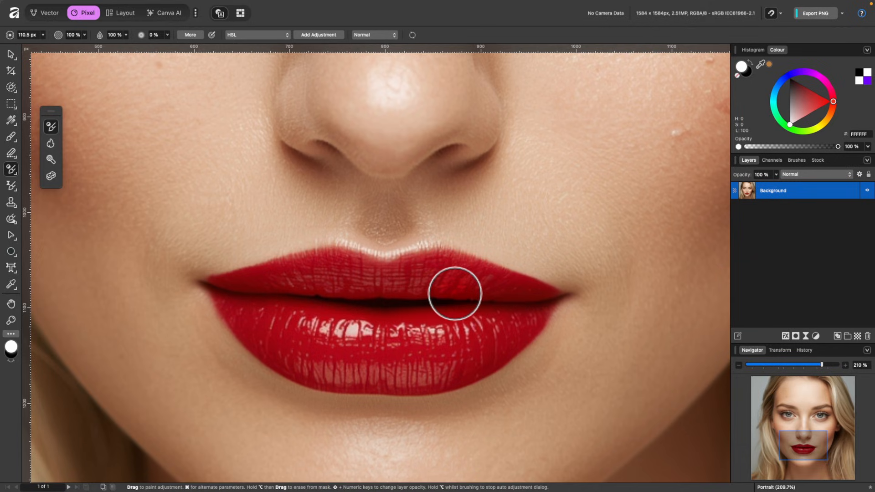
pyautogui.moveTo(455, 293)
pyautogui.mouseDown()
pyautogui.moveTo(312, 287)
pyautogui.moveTo(472, 310)
pyautogui.moveTo(278, 326)
pyautogui.moveTo(446, 329)
pyautogui.mouseUp()
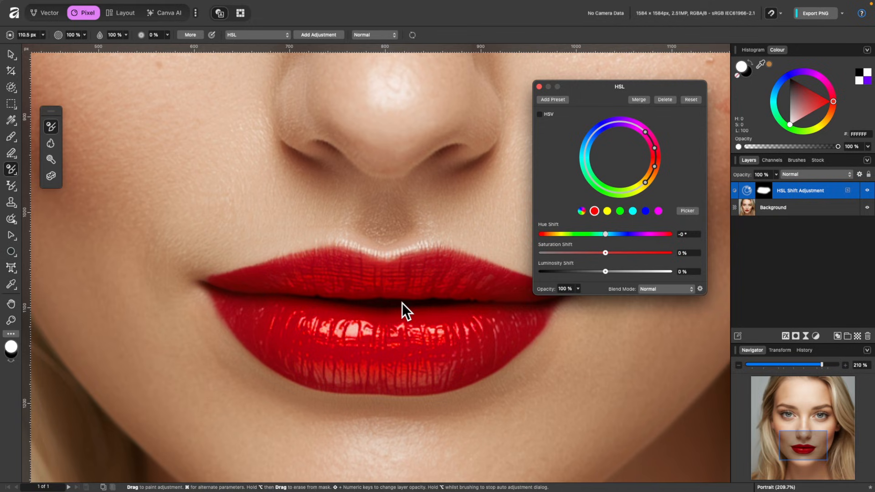
pyautogui.moveTo(591, 88)
pyautogui.mouseDown()
pyautogui.moveTo(605, 85)
pyautogui.moveTo(600, 69)
pyautogui.moveTo(593, 81)
pyautogui.mouseUp()
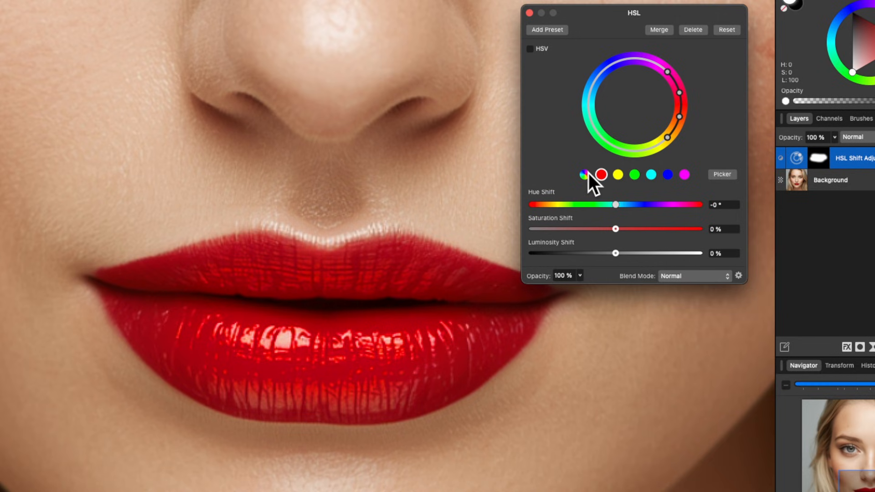
pyautogui.click(587, 174)
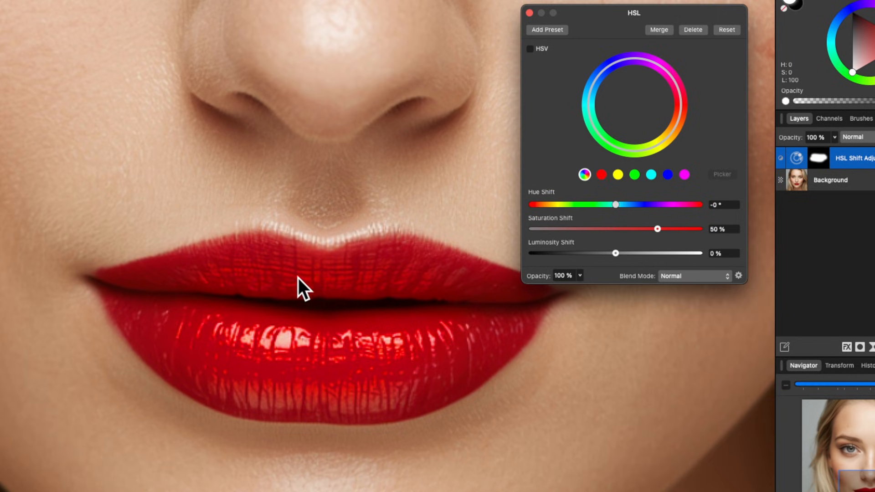
pyautogui.click(601, 175)
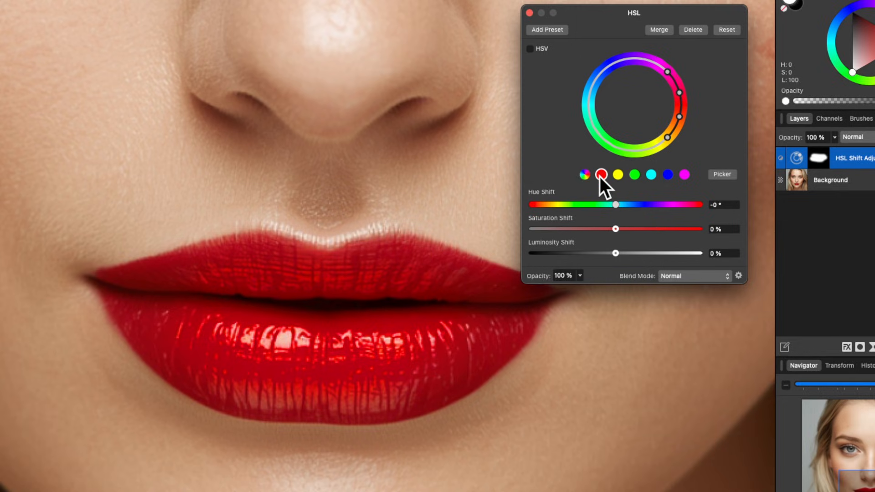
pyautogui.moveTo(615, 203); pyautogui.dragTo(640, 204)
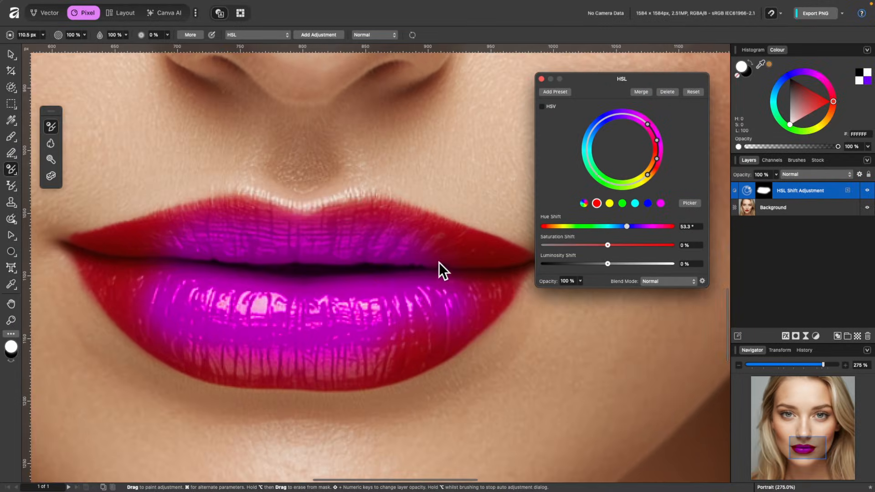
# - Extend the painted adjustment over the whole lips, reducing the brush width to 57.7 px for the edges and corners
pyautogui.moveTo(439, 262)
pyautogui.mouseDown()
pyautogui.moveTo(394, 322)
pyautogui.moveTo(361, 343)
pyautogui.moveTo(460, 278)
pyautogui.moveTo(432, 304)
pyautogui.moveTo(400, 270)
pyautogui.moveTo(227, 282)
pyautogui.moveTo(243, 280)
pyautogui.moveTo(158, 257)
pyautogui.moveTo(137, 271)
pyautogui.moveTo(226, 290)
pyautogui.mouseUp()
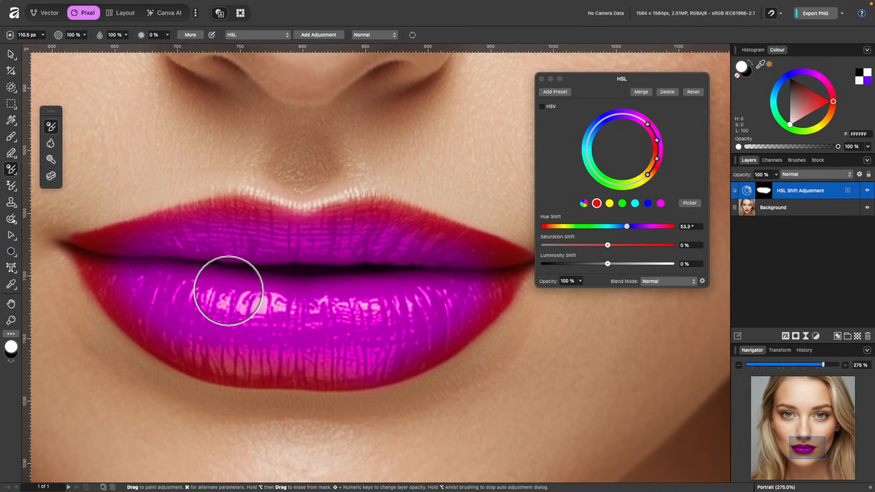
pyautogui.press('[')
pyautogui.press('[')
pyautogui.press('[')
pyautogui.press('[')
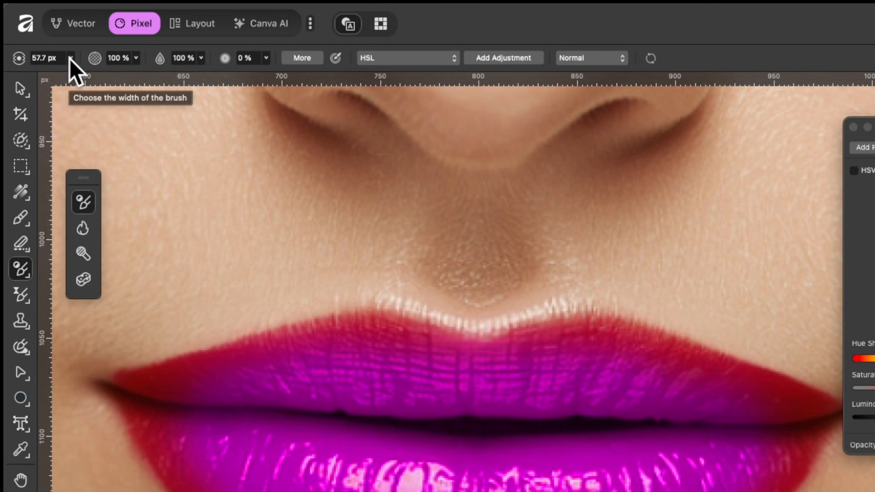
pyautogui.moveTo(754, 404); pyautogui.dragTo(697, 385)
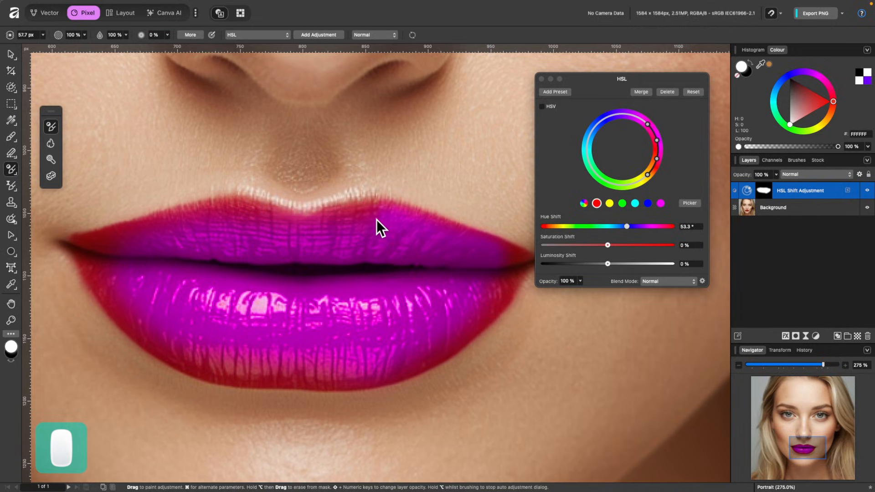
pyautogui.moveTo(376, 220)
pyautogui.mouseDown()
pyautogui.moveTo(337, 231)
pyautogui.moveTo(259, 228)
pyautogui.mouseUp()
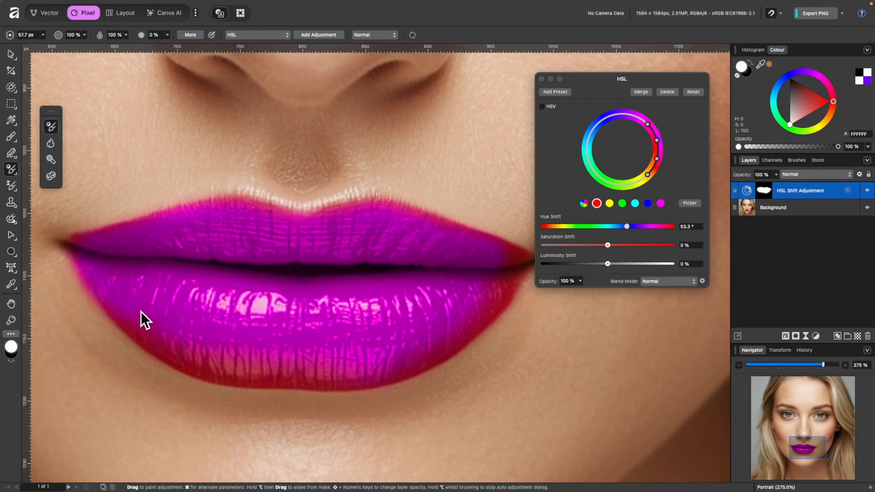
pyautogui.moveTo(141, 311)
pyautogui.mouseDown()
pyautogui.moveTo(215, 349)
pyautogui.moveTo(296, 370)
pyautogui.mouseUp()
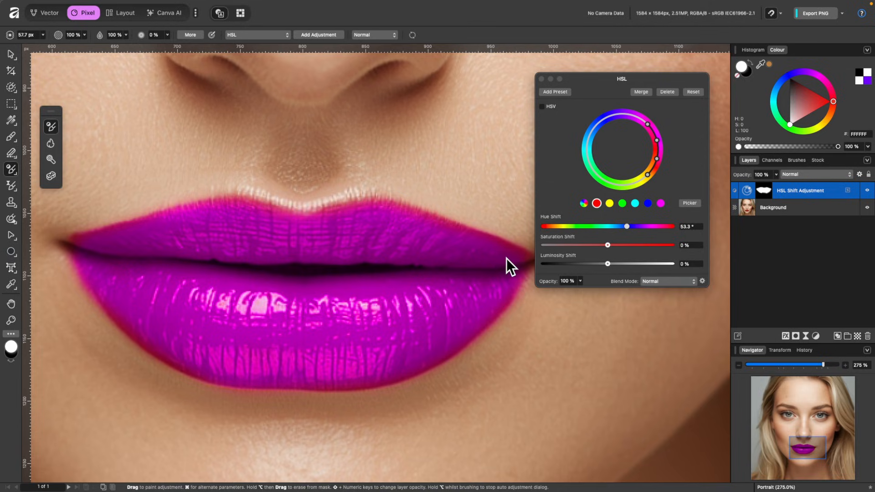
# - Paint a stroke of the adjustment from the upper lip outward onto the bare skin beside the nose
pyautogui.moveTo(404, 203); pyautogui.dragTo(501, 137)
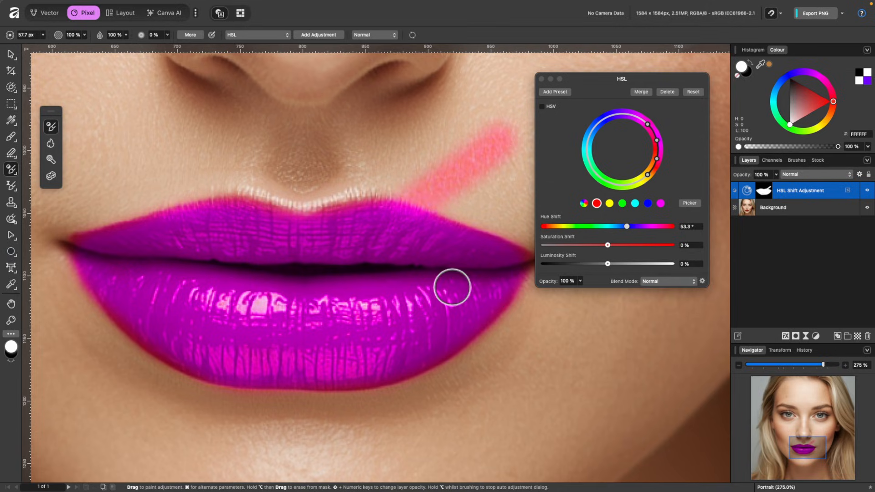
pyautogui.scroll(-5, 452, 287)
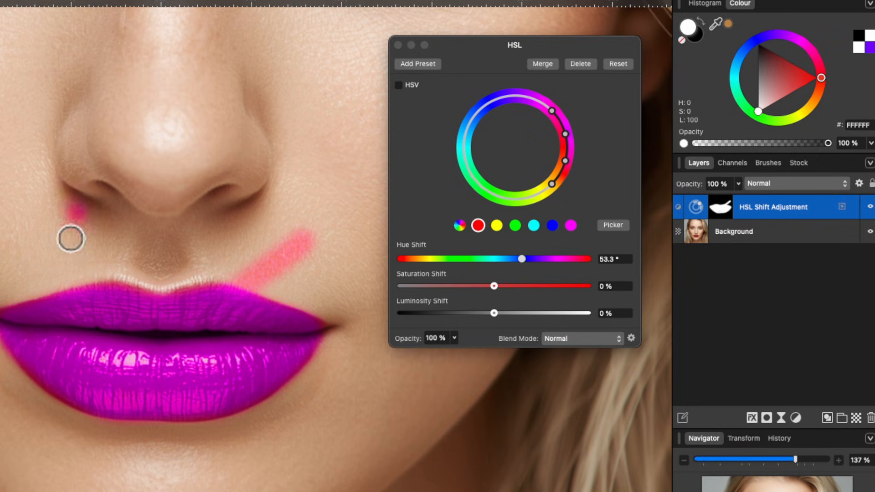
# - Isolate the HSL adjustment's mask, paint over its grey gap in the lower lip area and return to the image
pyautogui.keyDown('alt'); pyautogui.click(722, 209); pyautogui.keyUp('alt')
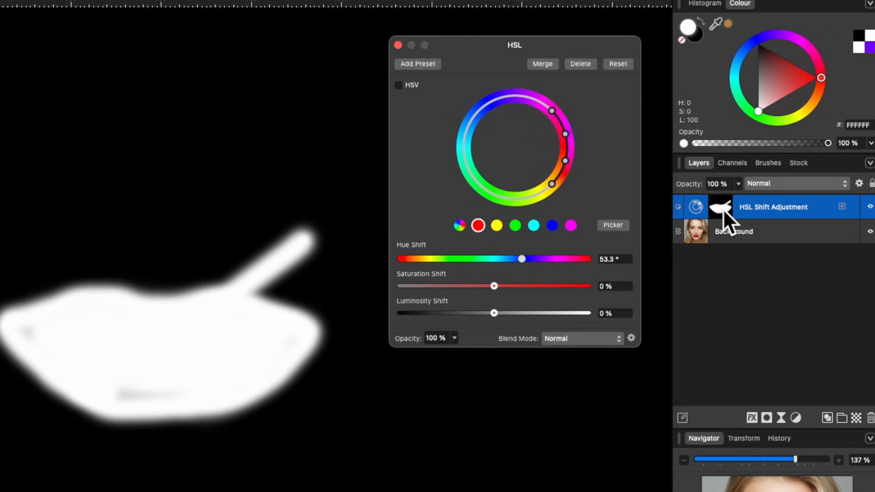
pyautogui.scroll(3, 390, 287)
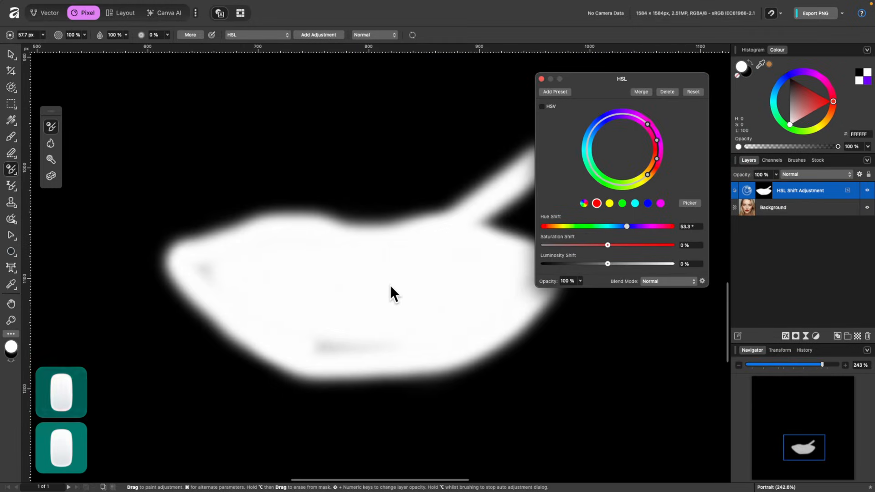
pyautogui.moveTo(362, 342)
pyautogui.mouseDown()
pyautogui.moveTo(312, 337)
pyautogui.moveTo(369, 345)
pyautogui.moveTo(272, 327)
pyautogui.moveTo(225, 284)
pyautogui.moveTo(308, 303)
pyautogui.mouseUp()
pyautogui.hscroll(3, 476, 307)
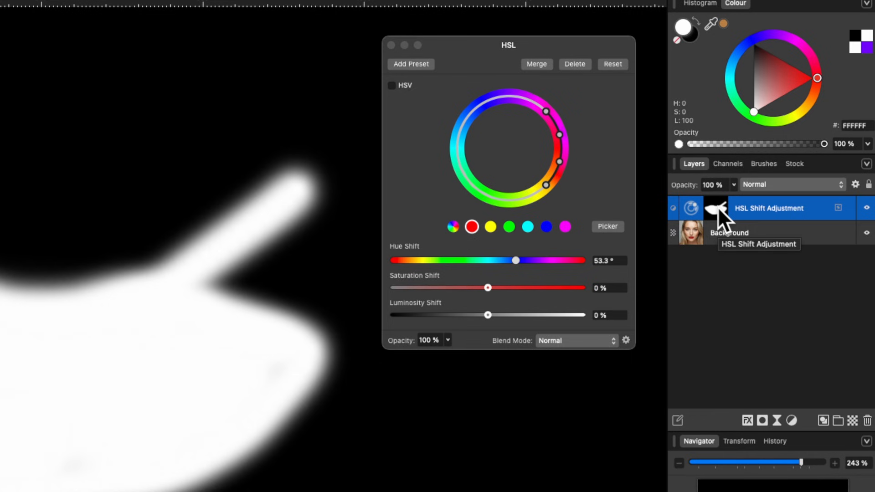
pyautogui.keyDown('alt'); pyautogui.click(717, 207); pyautogui.keyUp('alt')
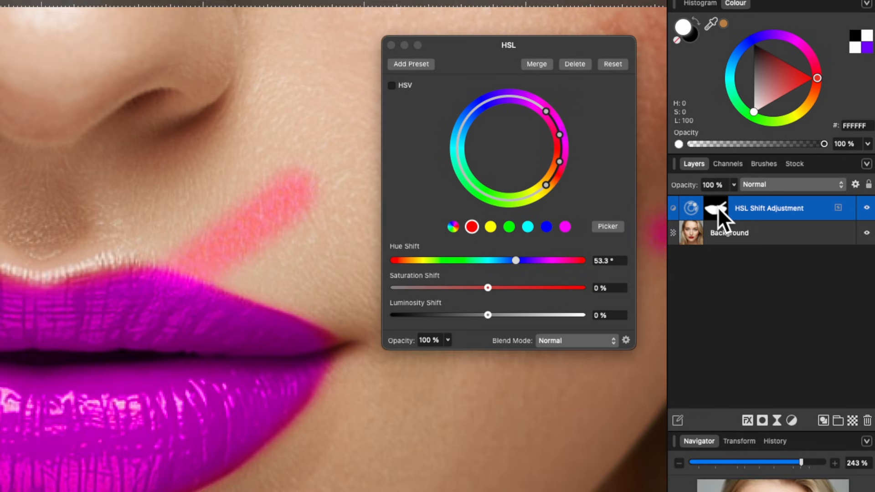
pyautogui.rightClick(718, 206)
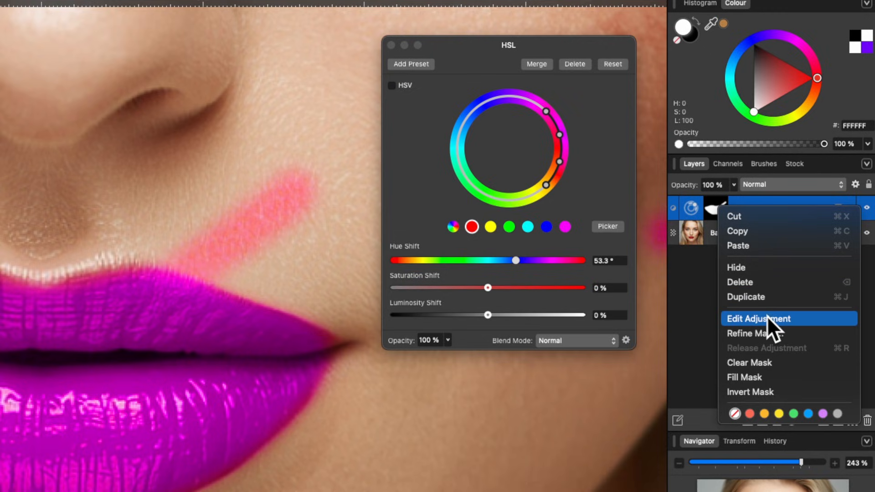
pyautogui.click(699, 294)
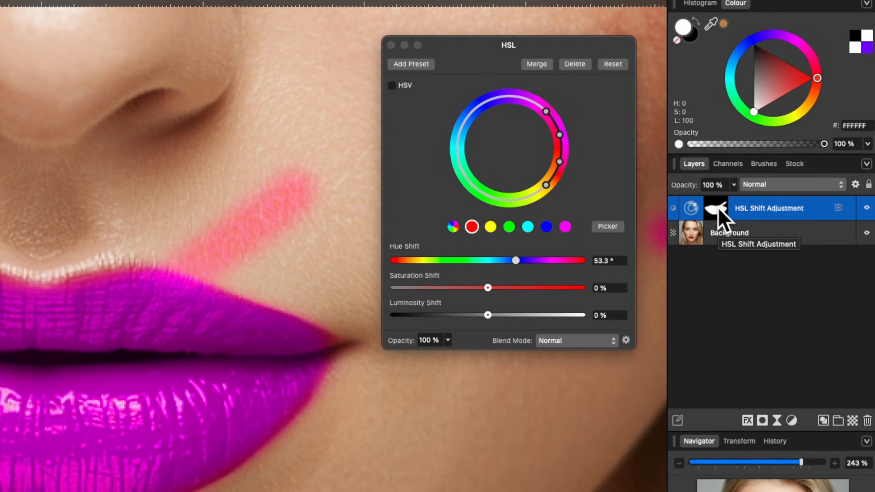
# - Show the adjustment's mask in isolation, paint a test patch above the lips and erase it from the mask
pyautogui.keyDown('alt'); pyautogui.click(717, 208); pyautogui.keyUp('alt')
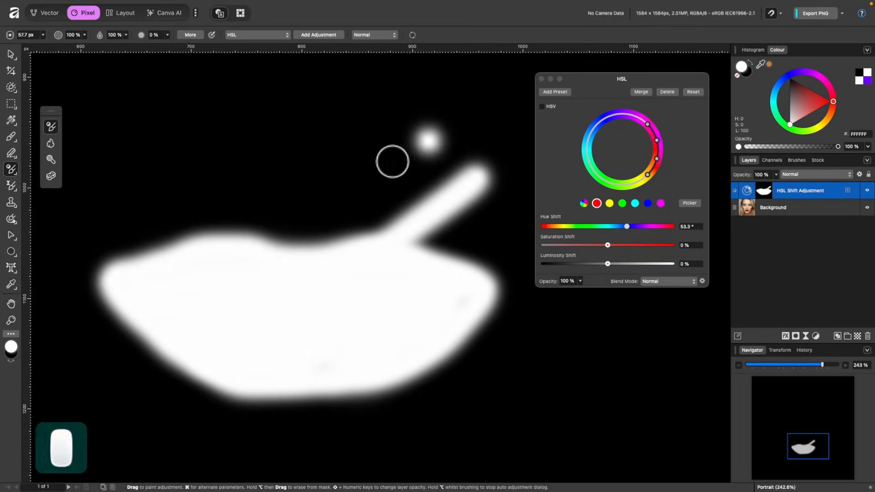
pyautogui.moveTo(406, 122)
pyautogui.mouseDown()
pyautogui.moveTo(317, 146)
pyautogui.moveTo(340, 150)
pyautogui.moveTo(378, 136)
pyautogui.mouseUp()
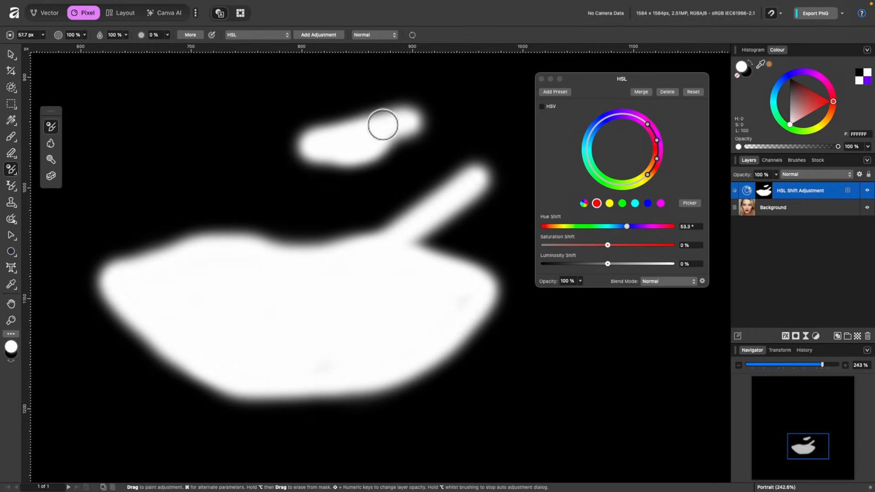
pyautogui.press('alt')
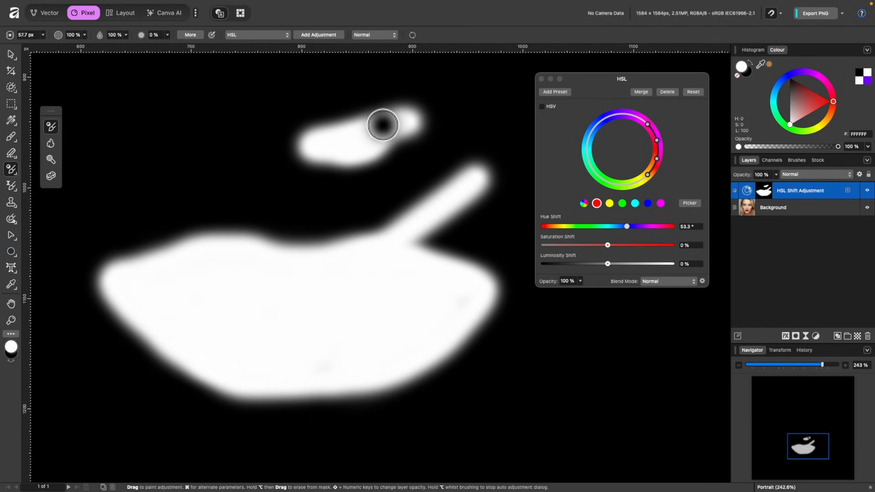
pyautogui.moveTo(310, 112)
pyautogui.mouseDown()
pyautogui.moveTo(308, 134)
pyautogui.moveTo(296, 167)
pyautogui.moveTo(374, 142)
pyautogui.moveTo(418, 107)
pyautogui.moveTo(342, 165)
pyautogui.moveTo(448, 109)
pyautogui.moveTo(382, 154)
pyautogui.mouseUp()
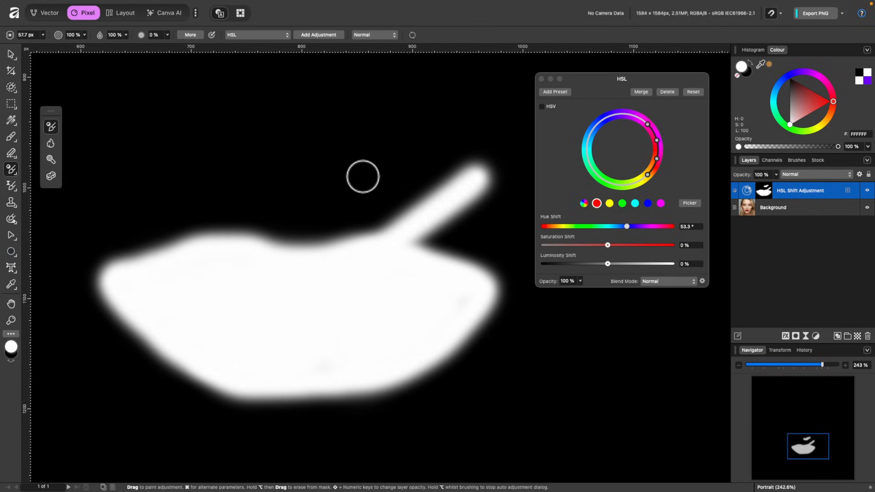
# - Erase the stray stroke above the upper lip from the adjustment, first in the mask view and finally on the image
pyautogui.moveTo(455, 170)
pyautogui.mouseDown()
pyautogui.moveTo(504, 183)
pyautogui.moveTo(466, 164)
pyautogui.moveTo(440, 175)
pyautogui.moveTo(487, 203)
pyautogui.moveTo(430, 184)
pyautogui.mouseUp()
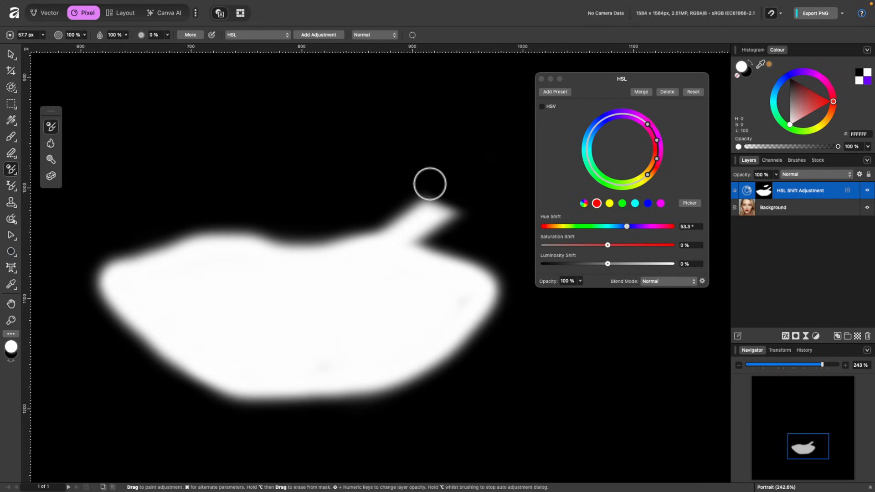
pyautogui.click(764, 189)
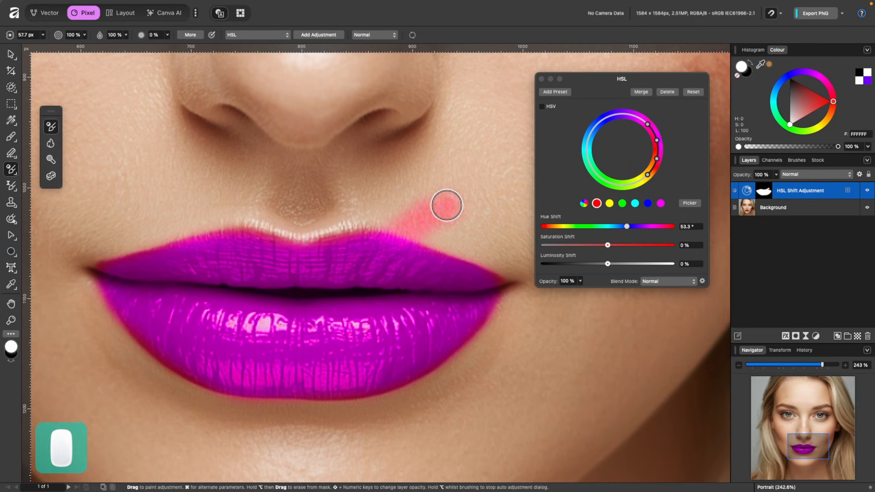
pyautogui.moveTo(445, 204)
pyautogui.mouseDown()
pyautogui.moveTo(410, 202)
pyautogui.moveTo(477, 227)
pyautogui.moveTo(398, 208)
pyautogui.moveTo(439, 227)
pyautogui.moveTo(375, 207)
pyautogui.mouseUp()
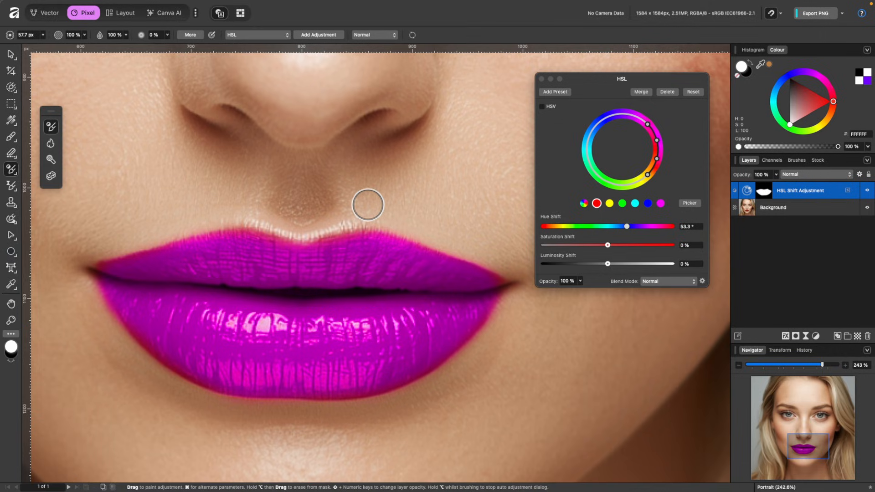
pyautogui.scroll(-5, 368, 204)
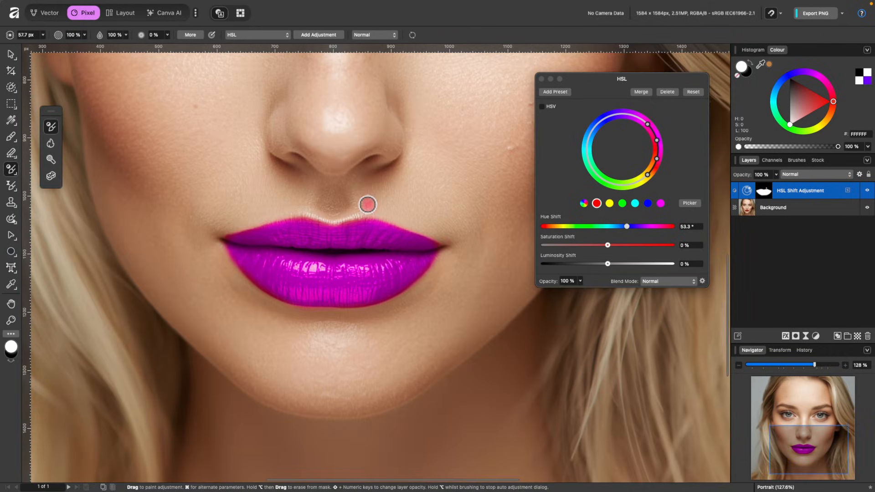
pyautogui.scroll(4, 365, 210)
pyautogui.click(413, 185)
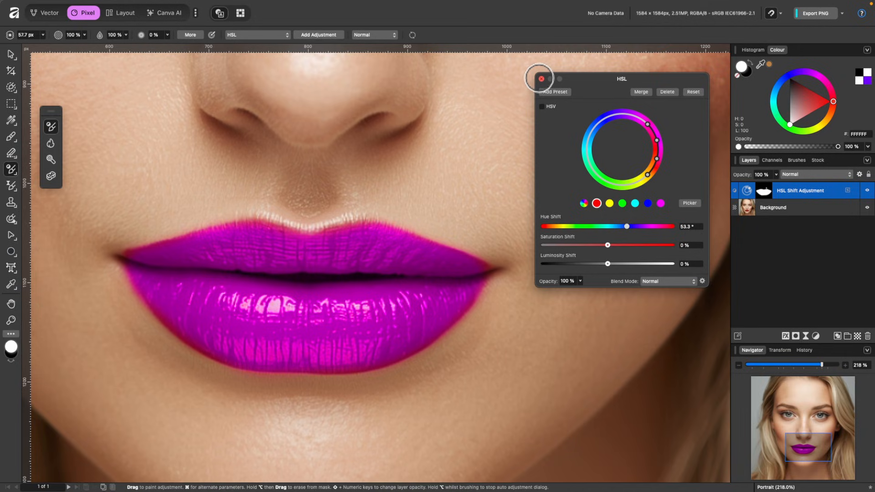
# - Close the HSL settings and delete the HSL Shift Adjustment layer
pyautogui.click(541, 79)
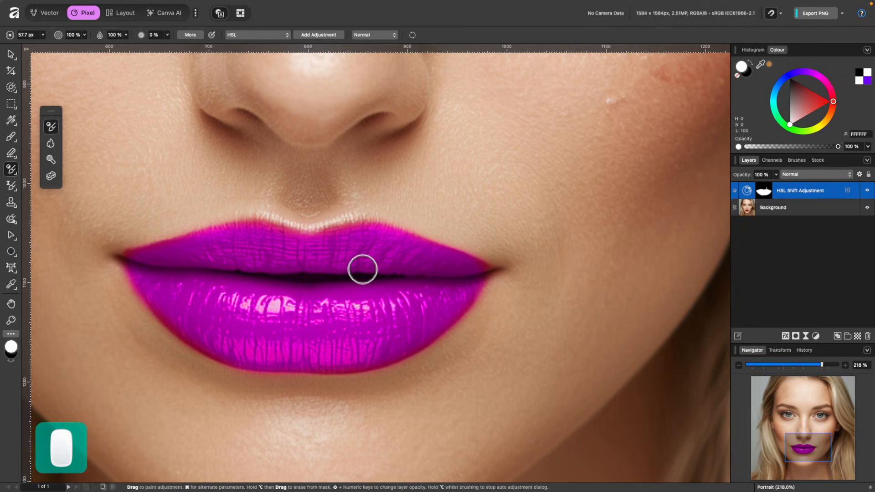
pyautogui.click(797, 186)
pyautogui.press('BackSpace')
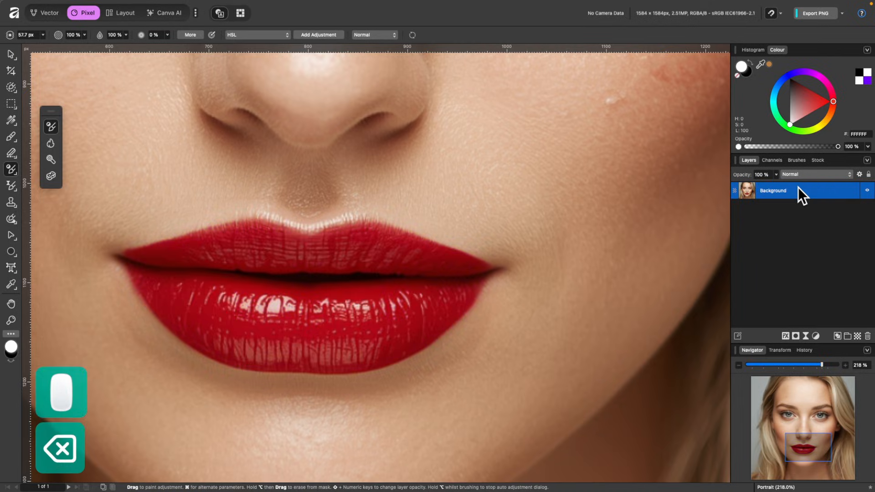
# - Select both lips with the Selection Brush Tool
pyautogui.scroll(-4, 360, 211)
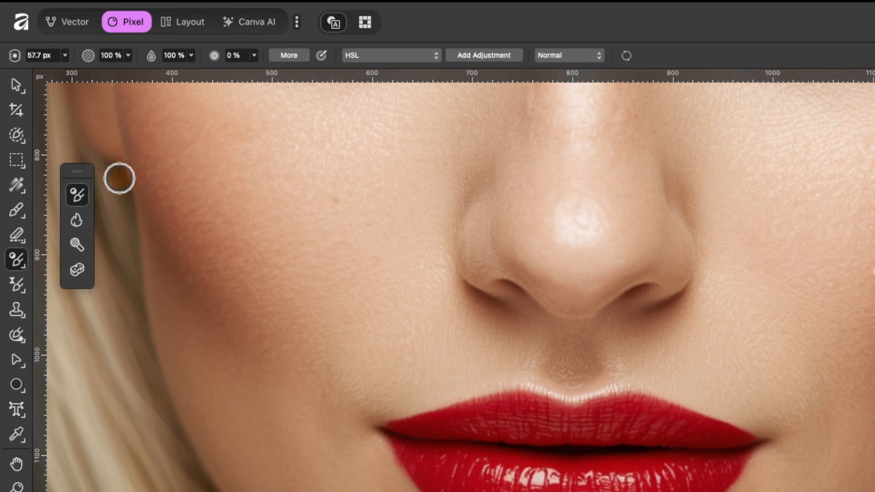
pyautogui.click(13, 140)
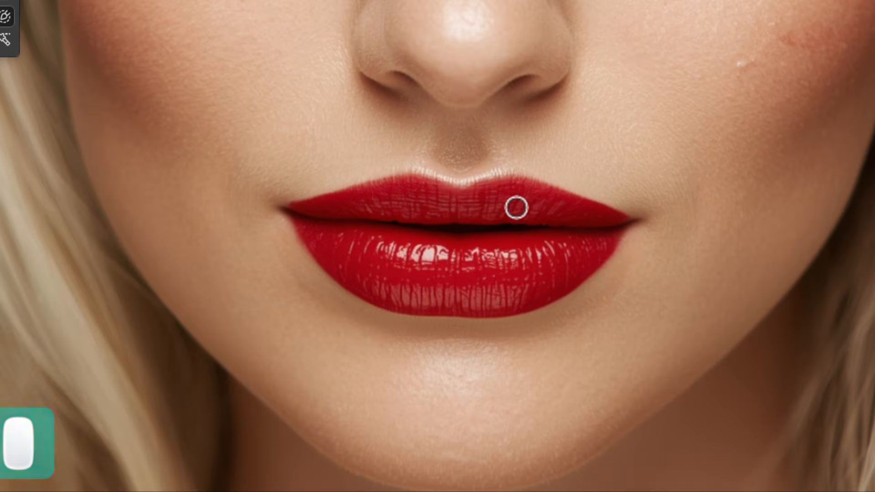
pyautogui.moveTo(637, 439); pyautogui.dragTo(532, 436)
pyautogui.moveTo(418, 203)
pyautogui.mouseDown()
pyautogui.moveTo(397, 244)
pyautogui.moveTo(492, 252)
pyautogui.moveTo(589, 220)
pyautogui.mouseUp()
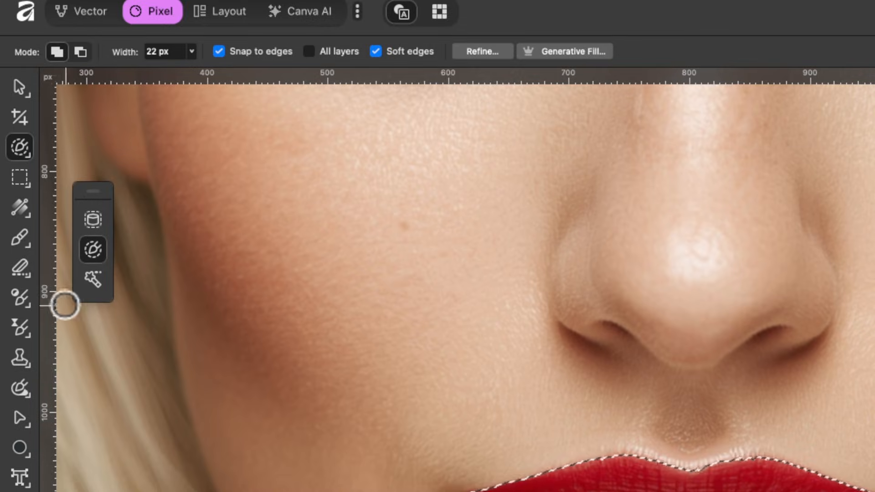
# - Paint an HSL adjustment inside the lip selection with the Adjustment Brush at a width of 116 px
pyautogui.click(25, 296)
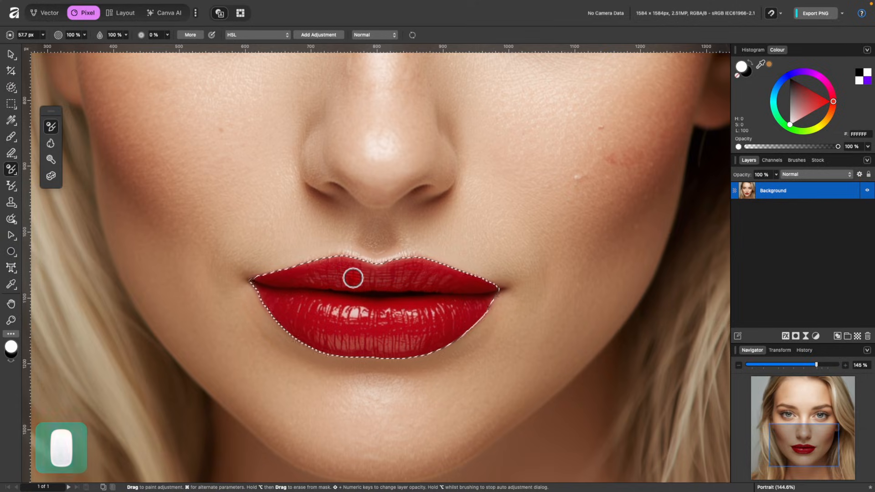
pyautogui.press(']')
pyautogui.press(']')
pyautogui.press(']')
pyautogui.press(']')
pyautogui.press(']')
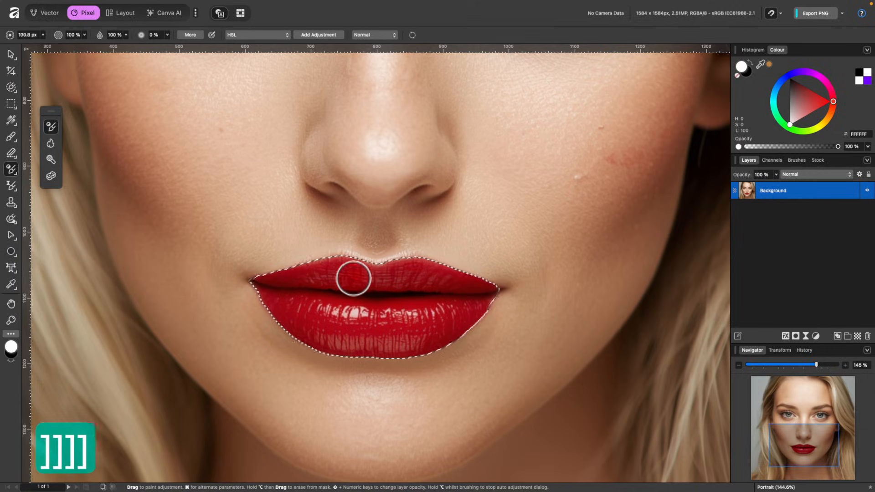
pyautogui.moveTo(353, 278)
pyautogui.mouseDown()
pyautogui.moveTo(390, 281)
pyautogui.moveTo(399, 294)
pyautogui.moveTo(331, 291)
pyautogui.moveTo(433, 283)
pyautogui.moveTo(309, 270)
pyautogui.moveTo(269, 281)
pyautogui.moveTo(379, 298)
pyautogui.moveTo(308, 299)
pyautogui.moveTo(402, 304)
pyautogui.mouseUp()
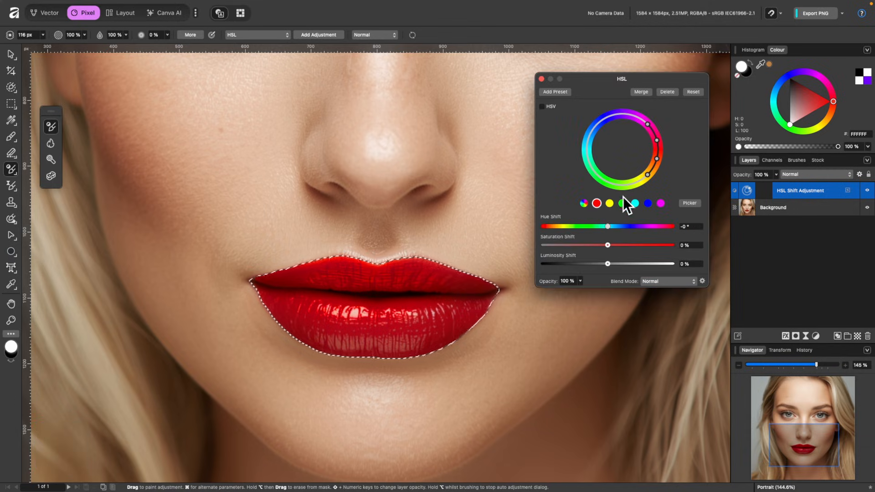
# - Set the HSL adjustment's Hue Shift for the reds to 53.5°
pyautogui.click(608, 226)
pyautogui.click(605, 226)
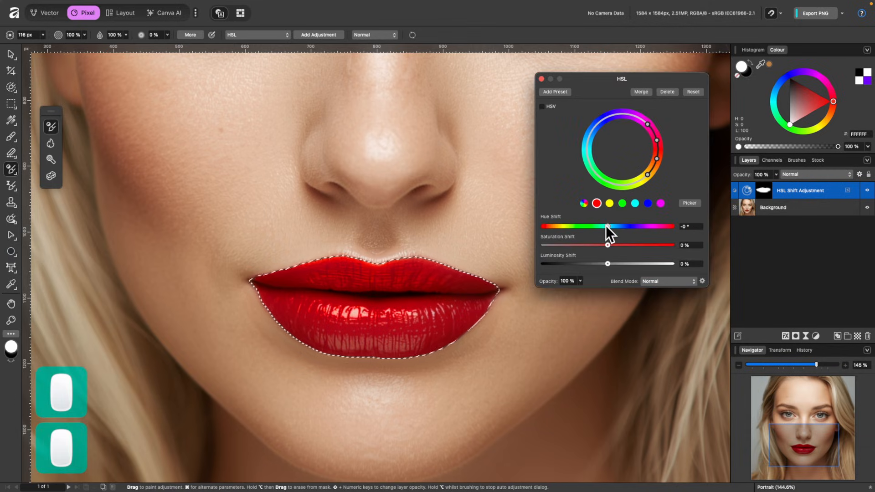
pyautogui.moveTo(605, 226); pyautogui.dragTo(626, 226)
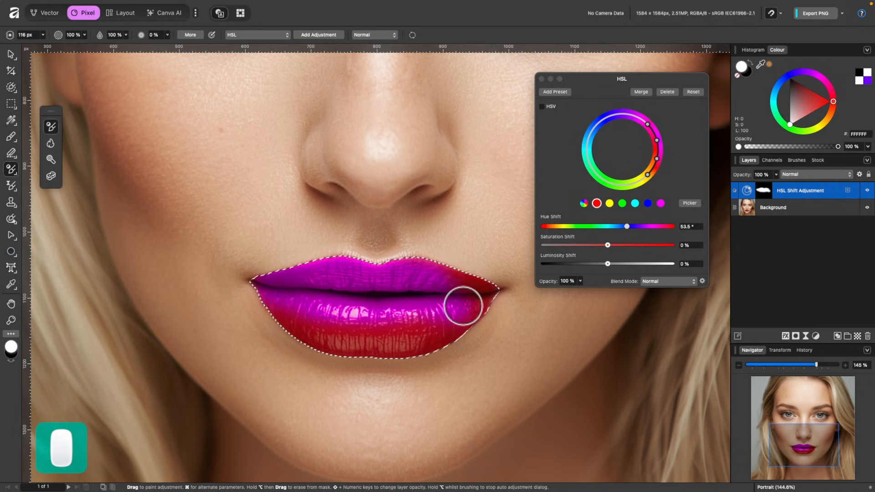
# - Paint the HSL adjustment over the remaining red areas of both lips, then close its settings and deselect
pyautogui.moveTo(442, 276)
pyautogui.mouseDown()
pyautogui.moveTo(421, 277)
pyautogui.moveTo(466, 303)
pyautogui.moveTo(387, 350)
pyautogui.moveTo(309, 322)
pyautogui.moveTo(371, 347)
pyautogui.mouseUp()
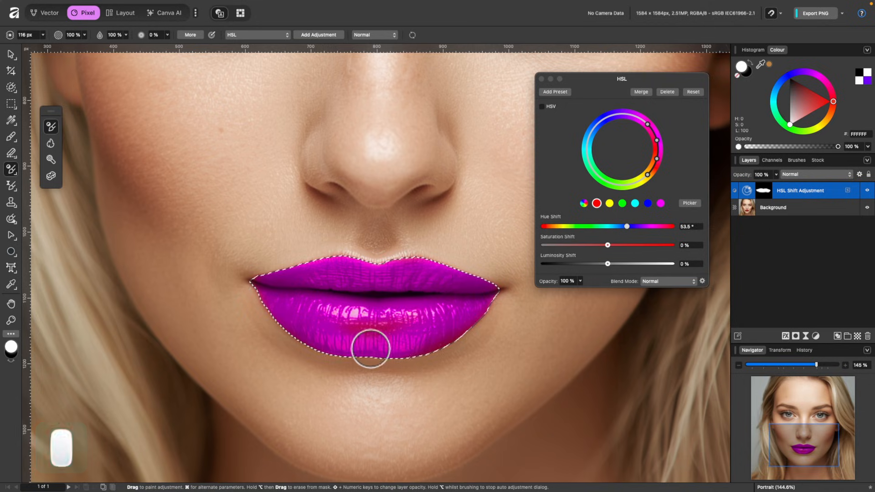
pyautogui.moveTo(333, 328)
pyautogui.mouseDown()
pyautogui.moveTo(503, 300)
pyautogui.moveTo(343, 267)
pyautogui.moveTo(336, 280)
pyautogui.moveTo(267, 293)
pyautogui.mouseUp()
pyautogui.click(541, 79)
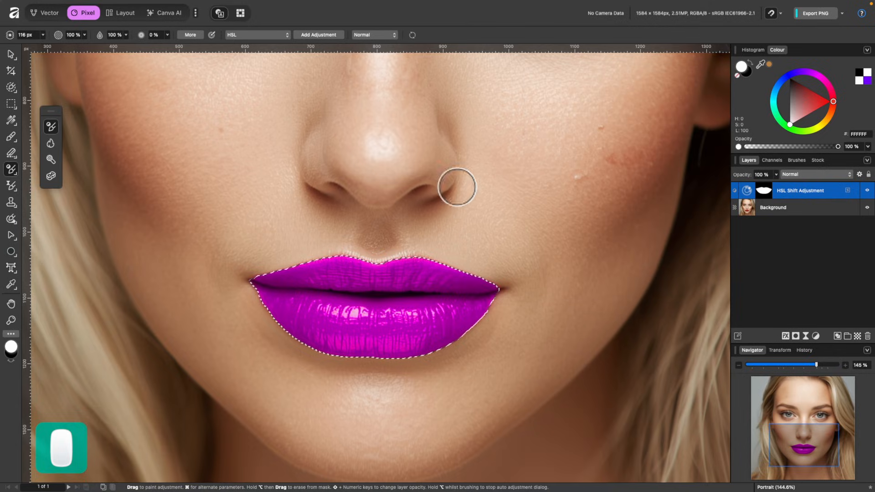
pyautogui.press('super+d')
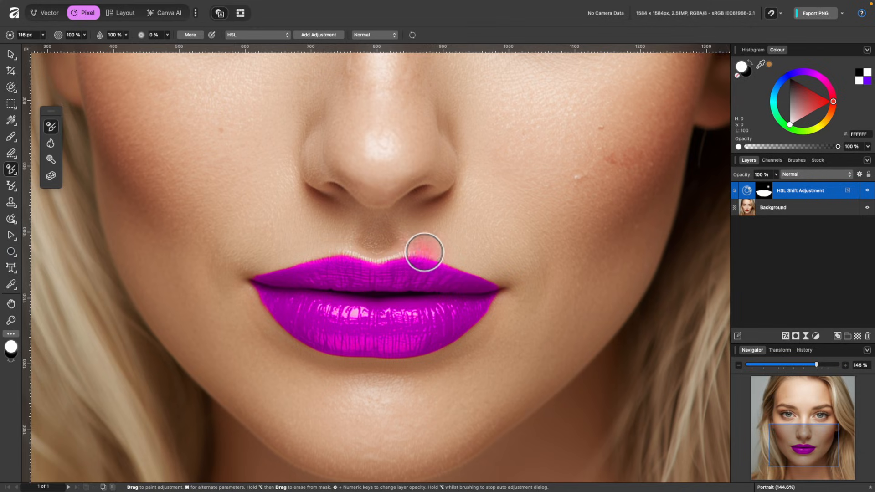
# - Set the Adjustment Brush to Split Toning and add it as a new adjustment layer
pyautogui.scroll(5, 406, 260)
pyautogui.scroll(-5, 463, 249)
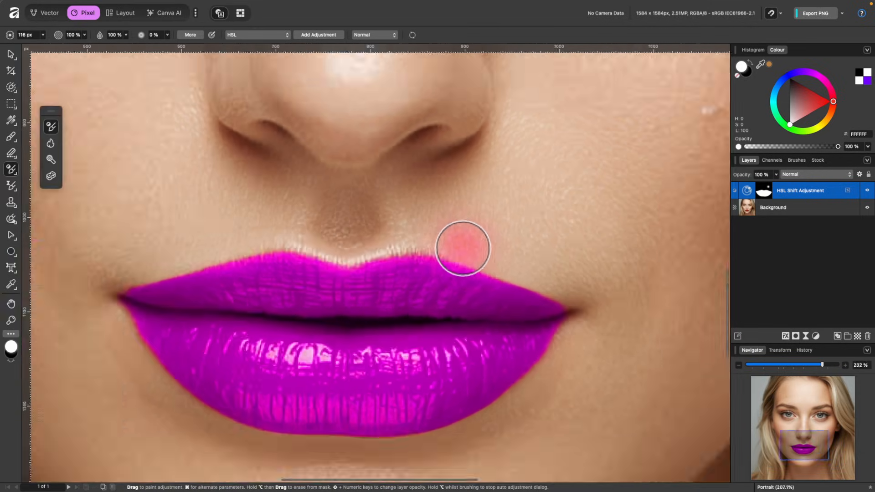
pyautogui.scroll(6, 460, 249)
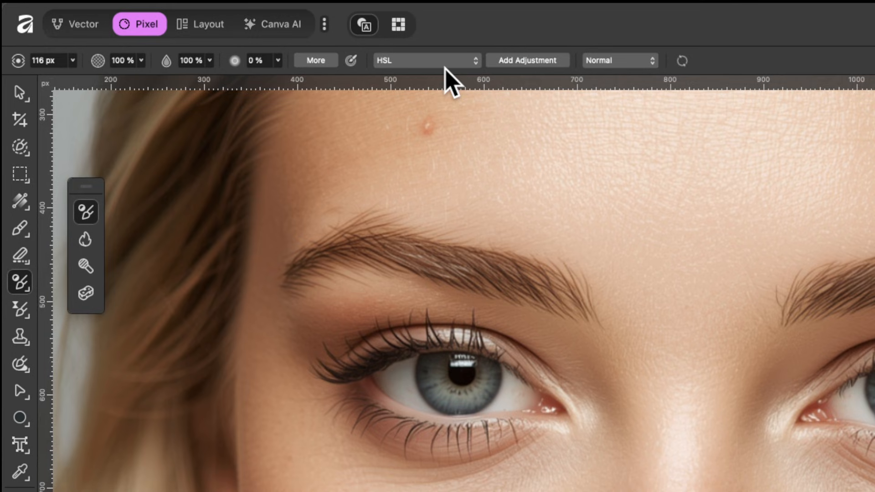
pyautogui.click(260, 35)
pyautogui.moveTo(420, 14)
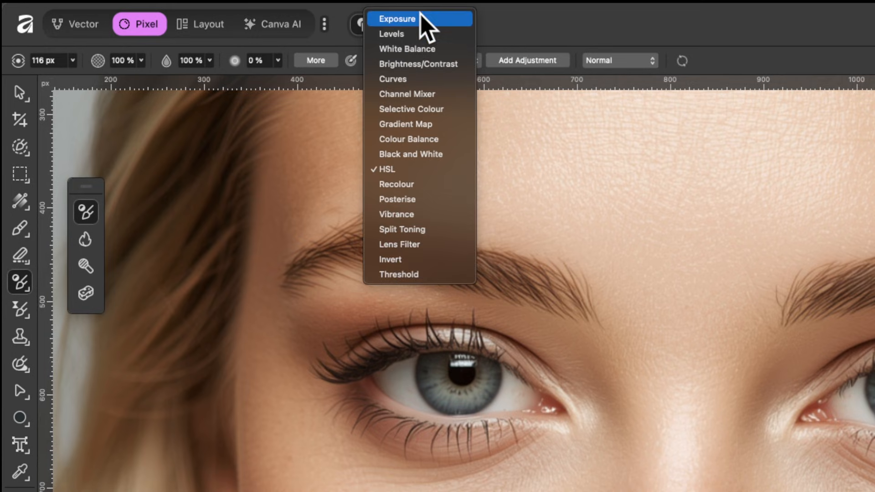
pyautogui.click(419, 230)
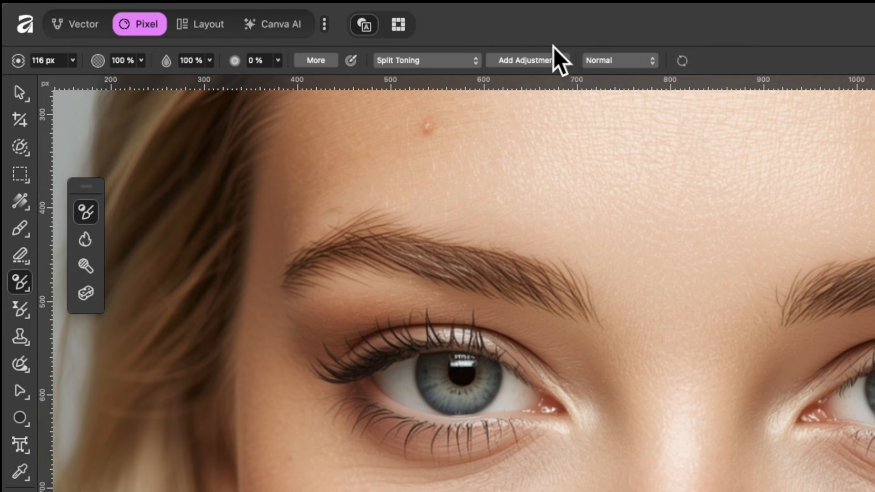
pyautogui.click(526, 60)
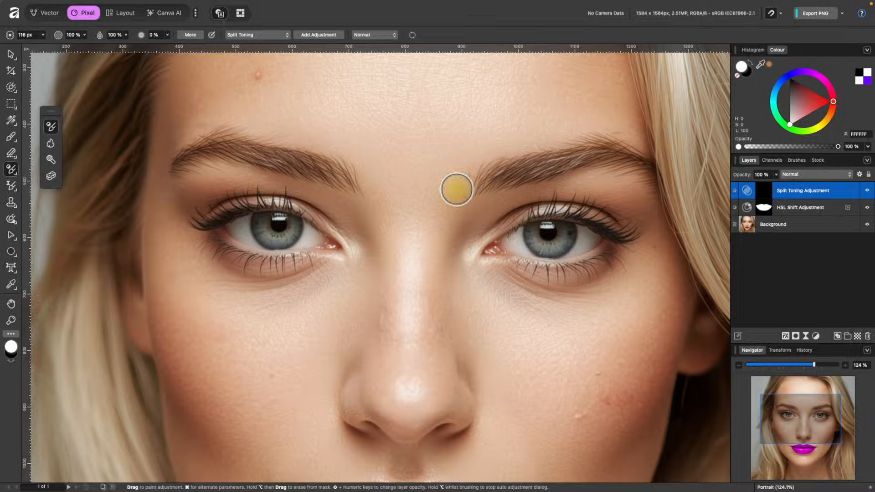
# - Paint the Split Toning adjustment around the subject's left eye with a 233.3 px brush
pyautogui.press(']')
pyautogui.press(']')
pyautogui.press(']')
pyautogui.press(']')
pyautogui.press(']')
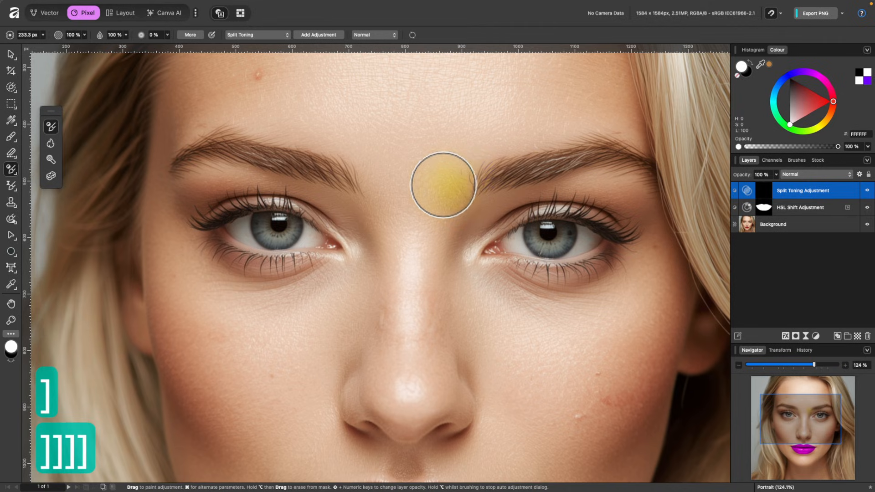
pyautogui.moveTo(443, 183)
pyautogui.mouseDown()
pyautogui.moveTo(555, 142)
pyautogui.moveTo(402, 246)
pyautogui.moveTo(518, 202)
pyautogui.moveTo(587, 194)
pyautogui.moveTo(451, 303)
pyautogui.moveTo(604, 229)
pyautogui.moveTo(530, 298)
pyautogui.moveTo(551, 307)
pyautogui.mouseUp()
pyautogui.moveTo(645, 163); pyautogui.dragTo(299, 146)
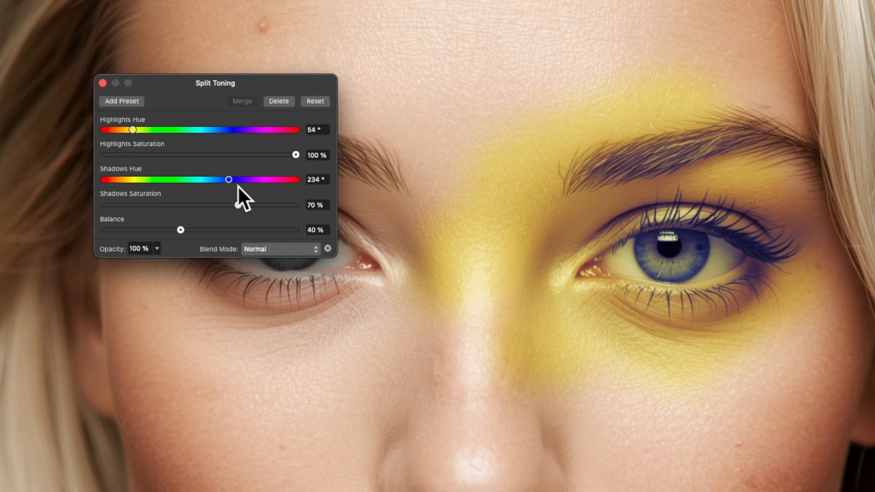
# - Extend the split toning over the forehead and hair with Highlights Hue at 26.8°, then delete the adjustment
pyautogui.moveTo(173, 130); pyautogui.dragTo(119, 135)
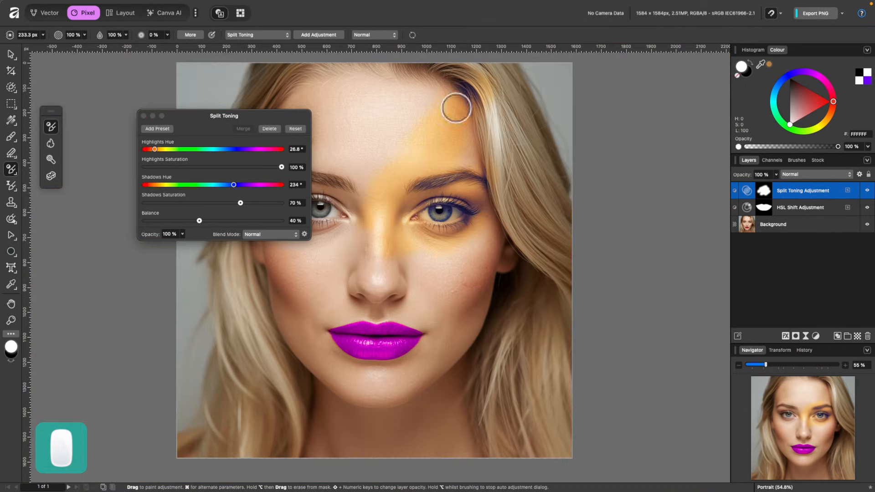
pyautogui.moveTo(456, 108)
pyautogui.mouseDown()
pyautogui.moveTo(502, 142)
pyautogui.moveTo(480, 183)
pyautogui.mouseUp()
pyautogui.scroll(3, 409, 183)
pyautogui.scroll(2, 409, 183)
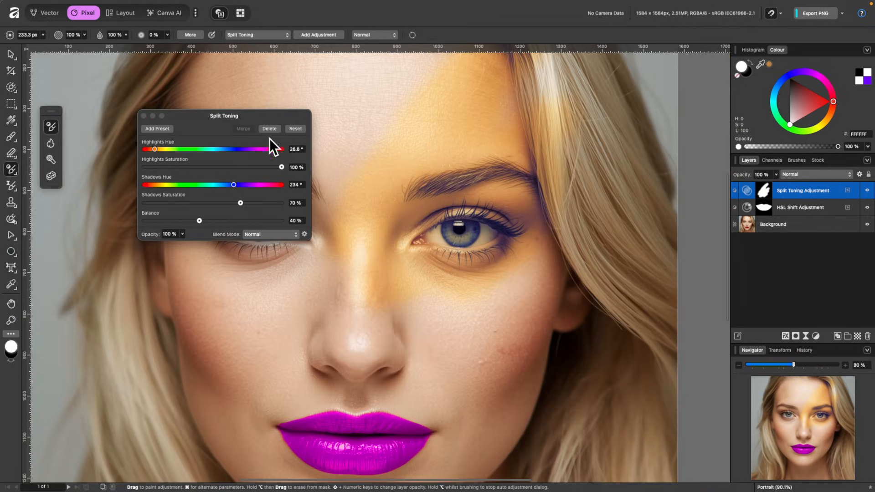
pyautogui.click(269, 129)
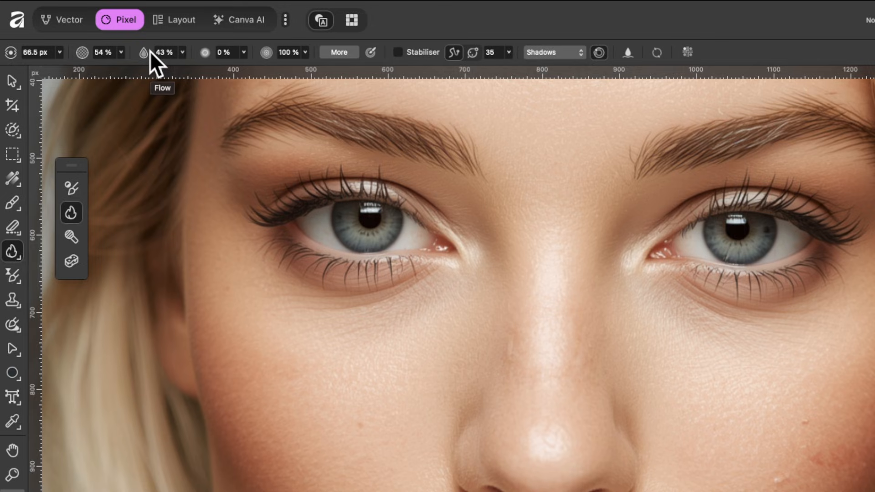
# - Burn the upper part of the iris in the subject's left eye using the Shadows tonal range and a 17.3 px brush
pyautogui.click(571, 51)
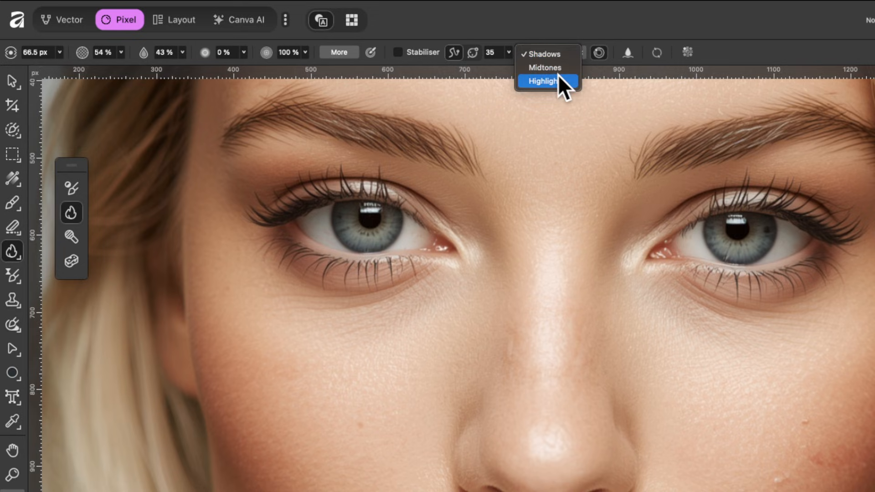
pyautogui.click(578, 34)
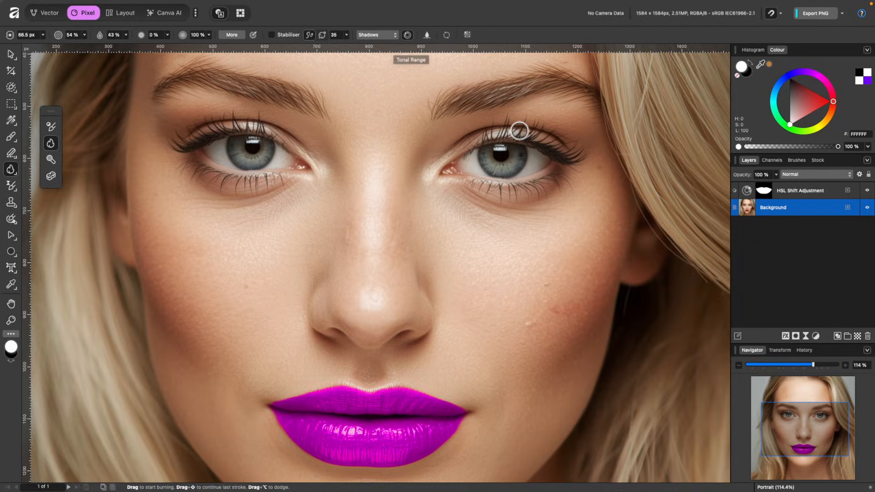
pyautogui.scroll(6, 519, 129)
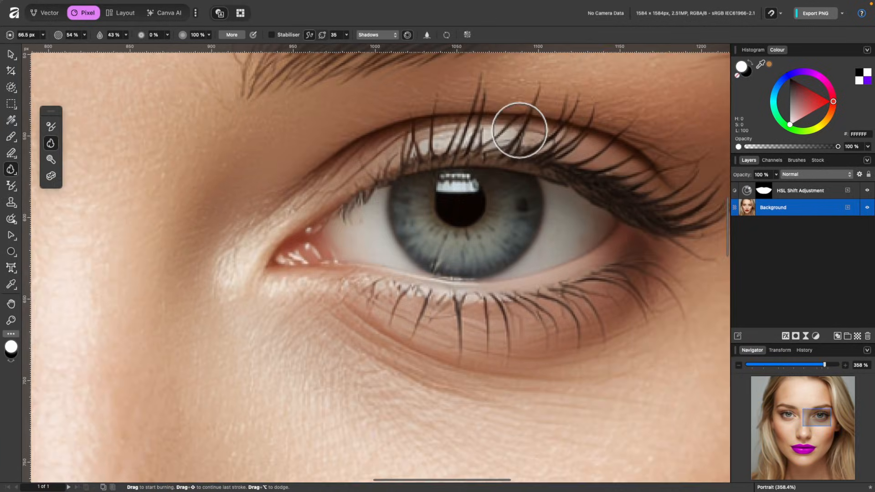
pyautogui.scroll(3, 496, 156)
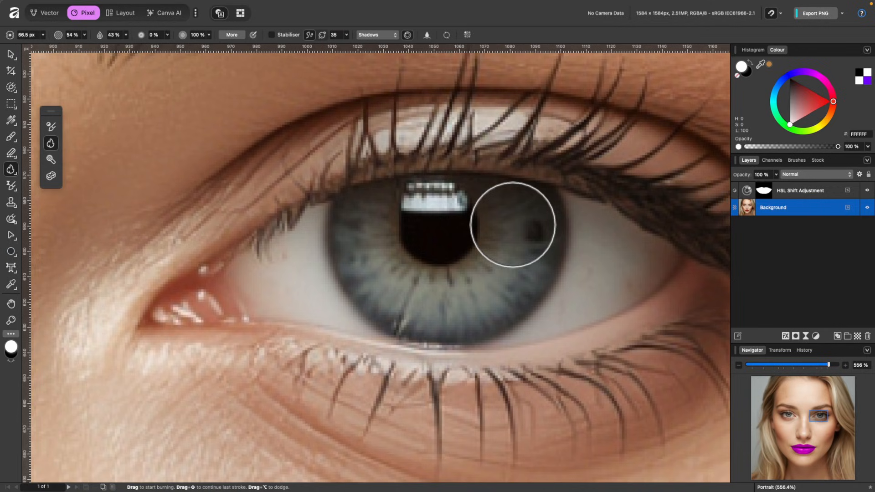
pyautogui.press('[')
pyautogui.press('[')
pyautogui.press('[')
pyautogui.press('[')
pyautogui.press('[')
pyautogui.press('[')
pyautogui.press('[')
pyautogui.press('[')
pyautogui.press('[')
pyautogui.press('[')
pyautogui.press(']')
pyautogui.press(']')
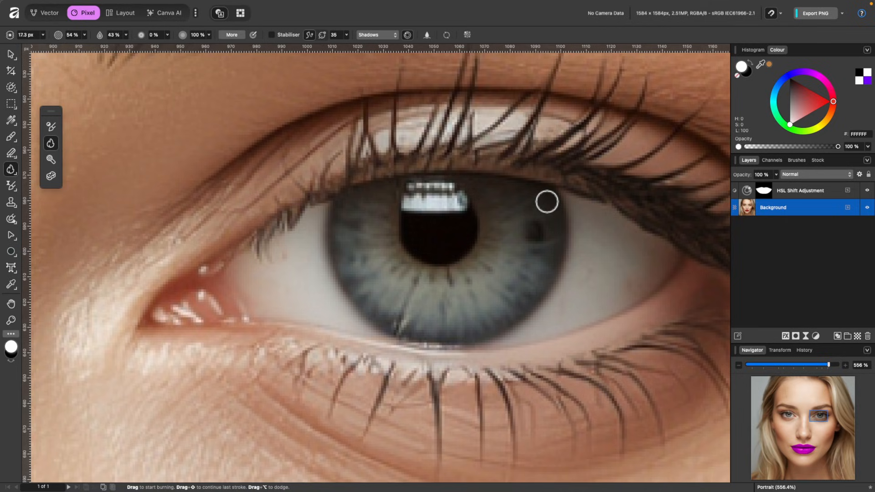
pyautogui.moveTo(546, 202)
pyautogui.mouseDown()
pyautogui.moveTo(547, 263)
pyautogui.moveTo(509, 297)
pyautogui.moveTo(518, 304)
pyautogui.moveTo(436, 332)
pyautogui.moveTo(367, 295)
pyautogui.moveTo(349, 244)
pyautogui.moveTo(354, 207)
pyautogui.mouseUp()
# - Burn the same iris further towards its outer edge with a 22.9 px brush, comparing by undoing and redoing the burn
pyautogui.press(']')
pyautogui.press(']')
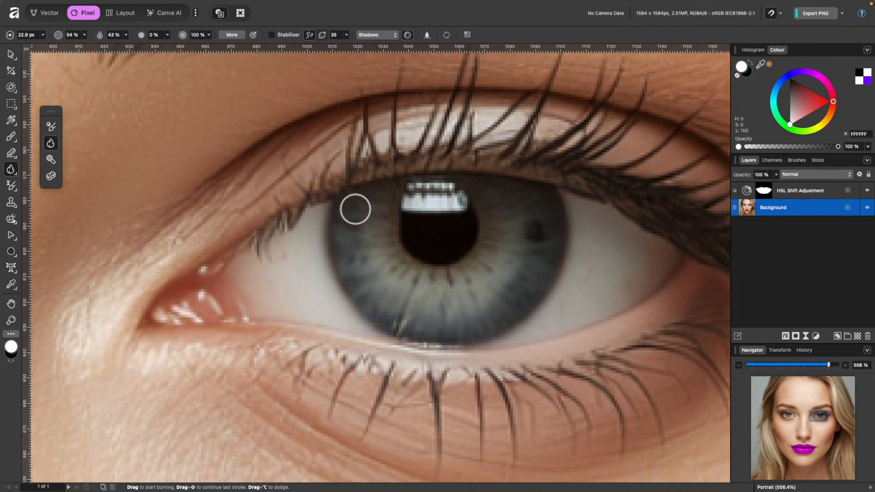
pyautogui.moveTo(529, 232)
pyautogui.mouseDown()
pyautogui.moveTo(545, 234)
pyautogui.moveTo(569, 257)
pyautogui.mouseUp()
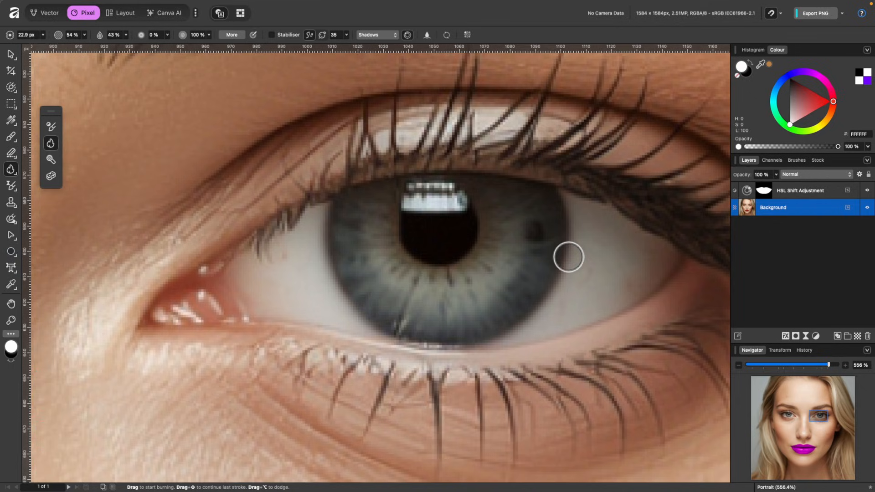
pyautogui.press('super+z')
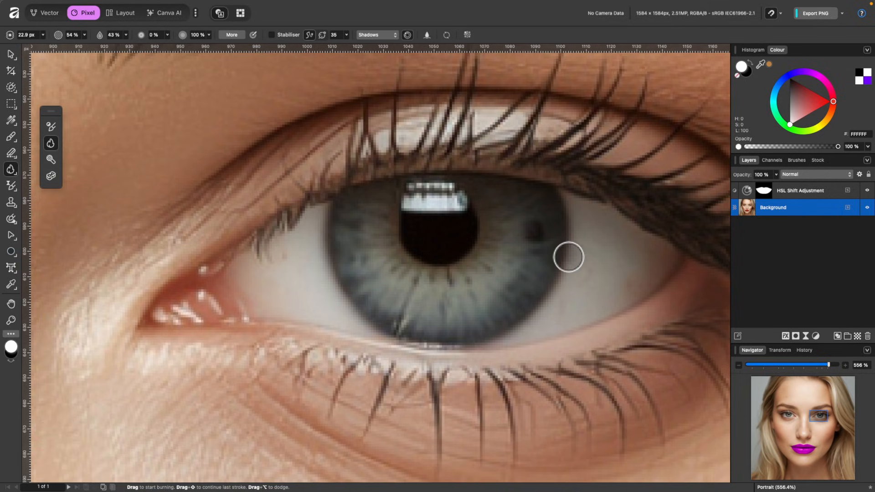
pyautogui.press('shift+super+z')
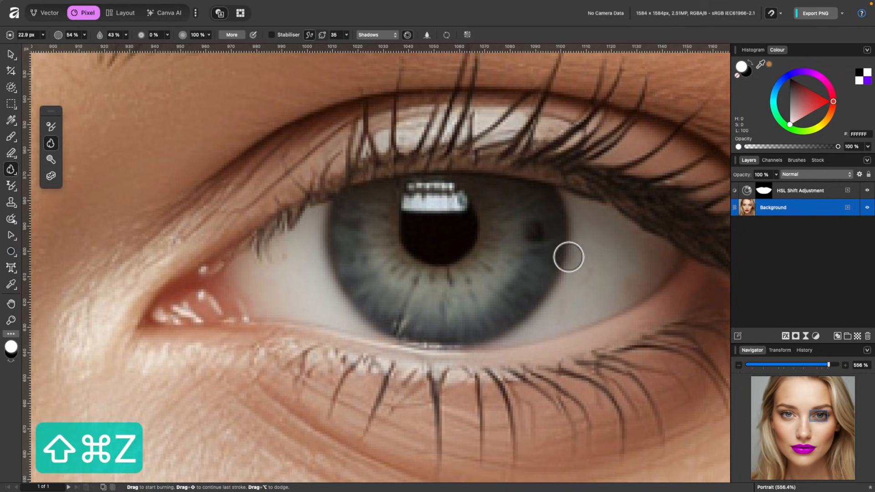
# - Burn the outer rim of the iris in the subject's right eye with the same 22.9 px brush
pyautogui.scroll(-5, 417, 319)
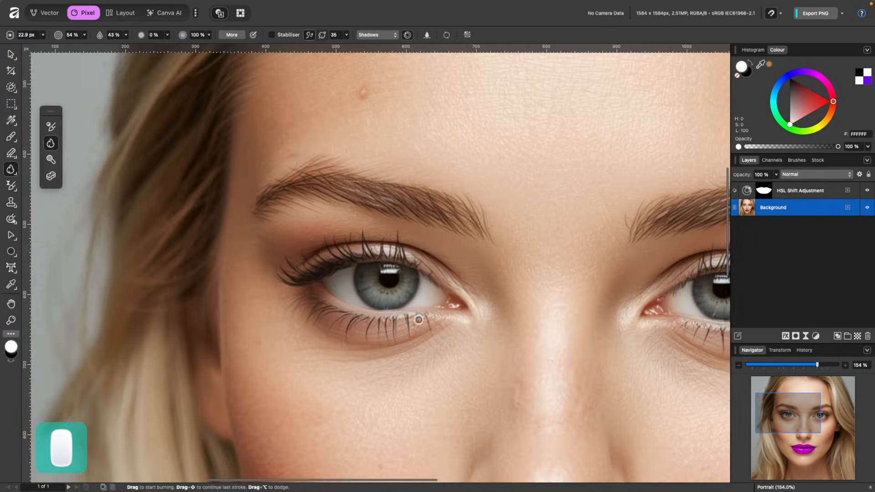
pyautogui.scroll(6, 397, 306)
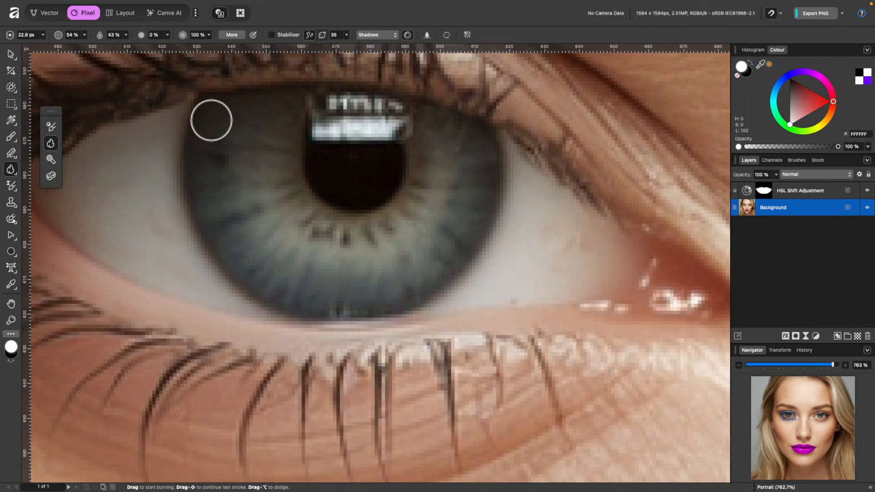
pyautogui.moveTo(203, 173)
pyautogui.mouseDown()
pyautogui.moveTo(211, 132)
pyautogui.moveTo(242, 259)
pyautogui.moveTo(300, 291)
pyautogui.mouseUp()
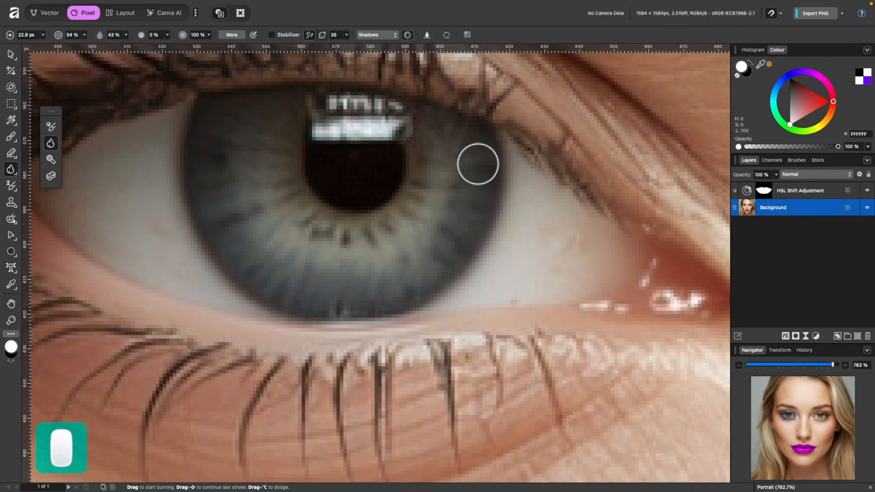
# - Select the HSL Shift Adjustment layer, then make the Background layer active again
pyautogui.scroll(-5, 504, 274)
pyautogui.hscroll(10, 503, 273)
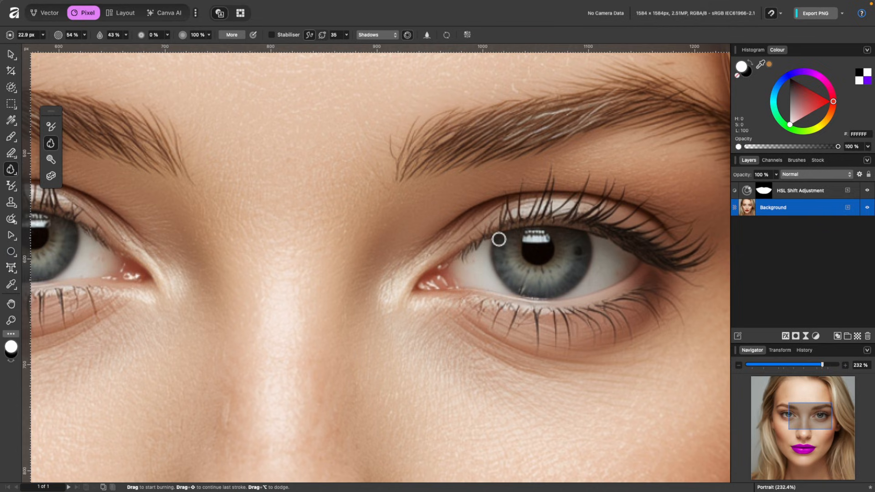
pyautogui.click(816, 193)
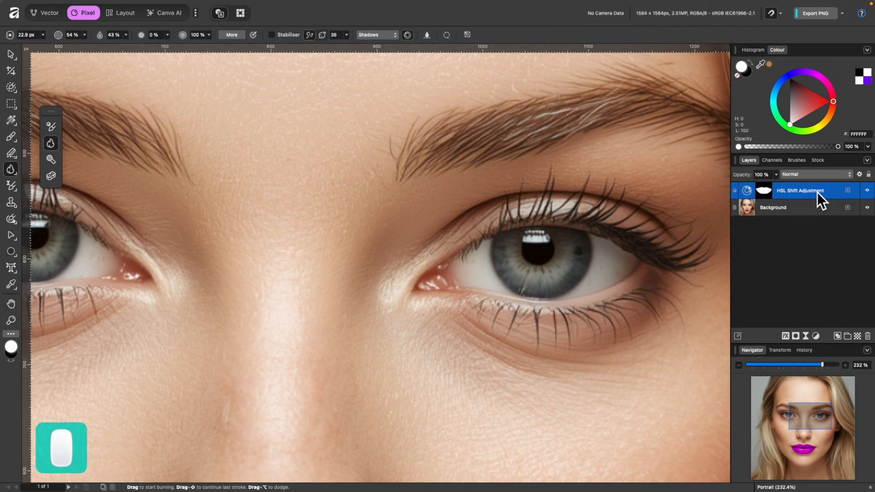
pyautogui.click(802, 207)
# - Switch to the Dodge Brush Tool with the Highlights tonal range for the subject's right eye
pyautogui.scroll(-10, 513, 265)
pyautogui.scroll(10, 513, 264)
pyautogui.hscroll(-3, 512, 263)
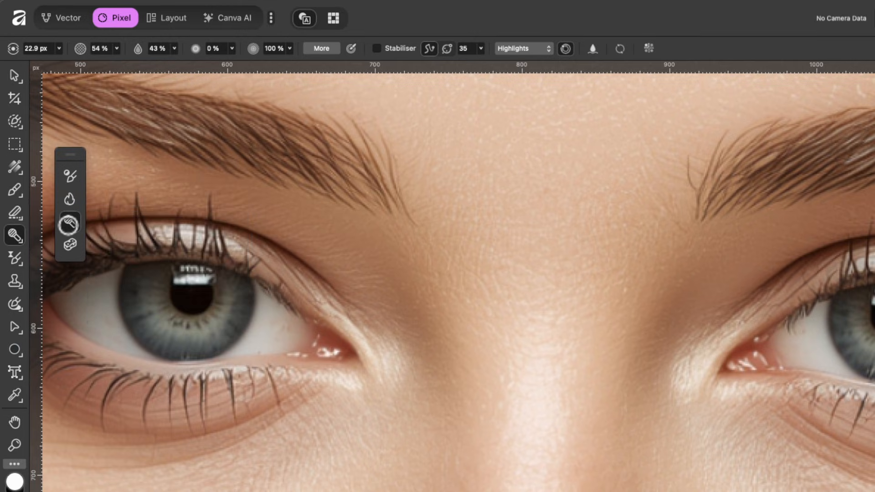
pyautogui.click(527, 49)
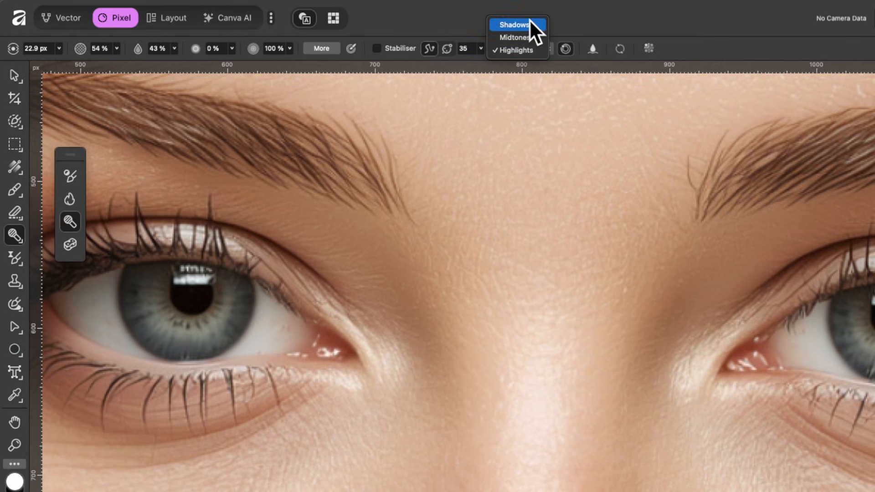
pyautogui.click(529, 50)
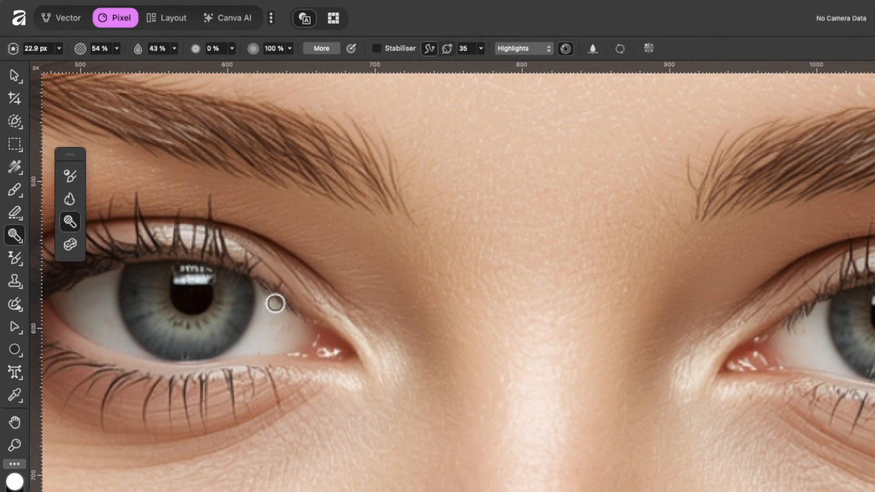
# - Dodge the highlights of the inner iris beside the pupil in the subject's right eye with the 22.9 px brush
pyautogui.scroll(5, 275, 303)
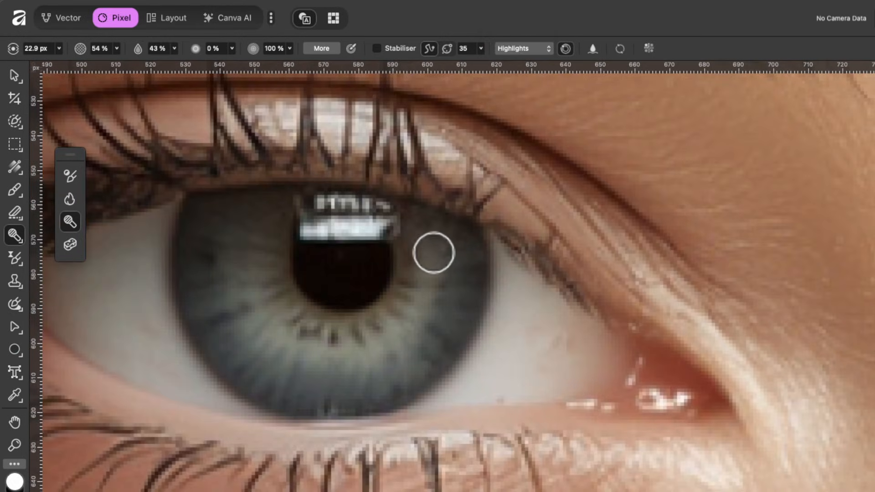
pyautogui.scroll(2, 428, 242)
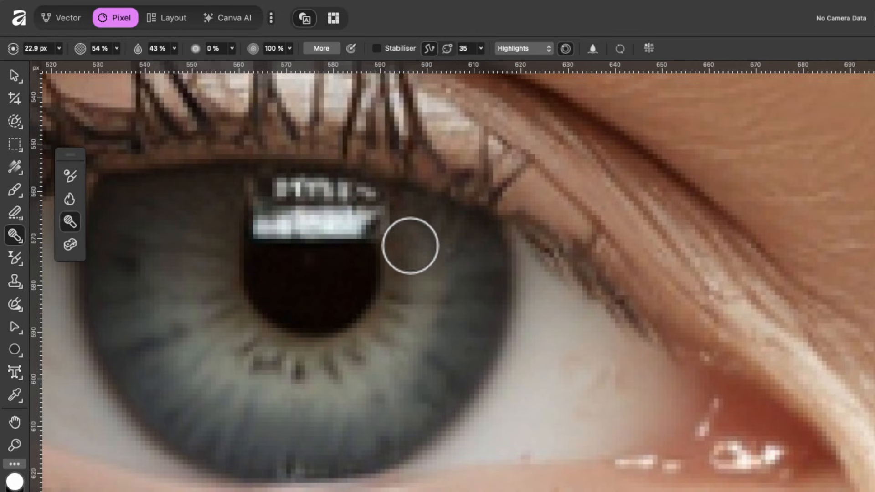
pyautogui.moveTo(410, 246)
pyautogui.mouseDown()
pyautogui.moveTo(370, 344)
pyautogui.moveTo(297, 368)
pyautogui.moveTo(227, 332)
pyautogui.moveTo(202, 274)
pyautogui.moveTo(219, 206)
pyautogui.moveTo(210, 228)
pyautogui.moveTo(215, 288)
pyautogui.moveTo(236, 333)
pyautogui.moveTo(285, 365)
pyautogui.moveTo(377, 349)
pyautogui.moveTo(397, 280)
pyautogui.moveTo(396, 232)
pyautogui.mouseUp()
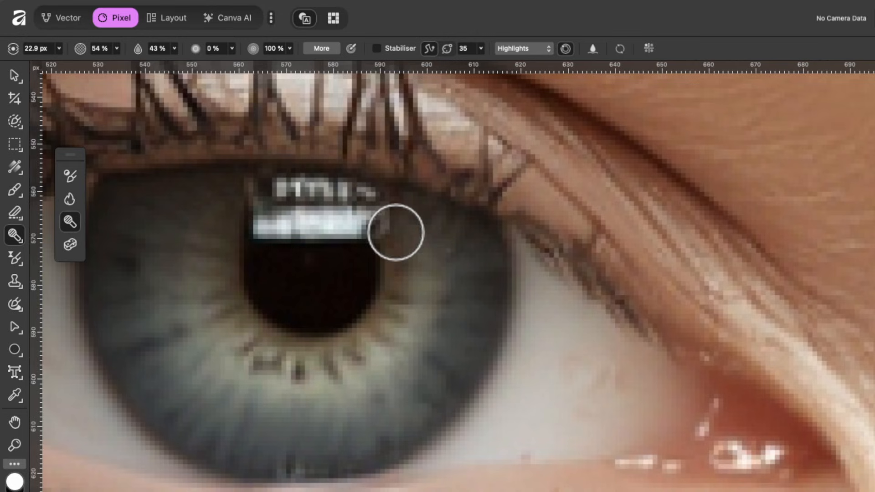
# - Dodge the highlights of the iris around and below the pupil in the subject's left eye with the 22.9 px brush
pyautogui.scroll(-5, 515, 357)
pyautogui.scroll(5, 498, 350)
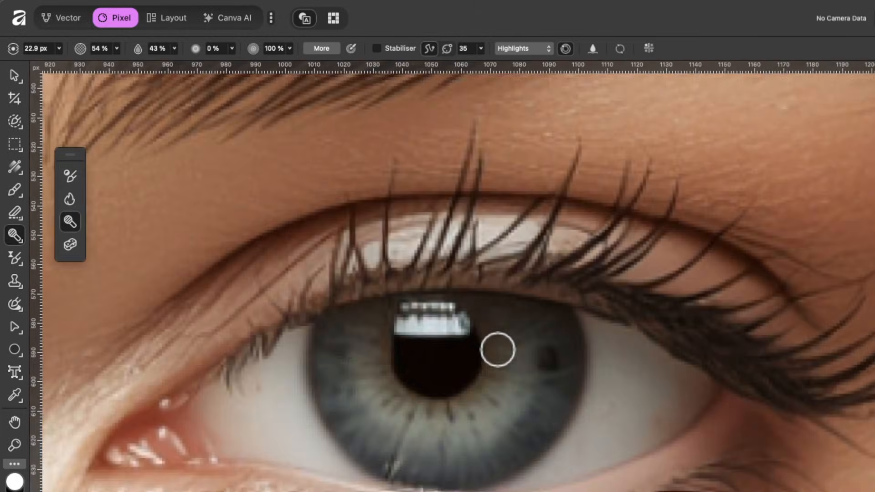
pyautogui.scroll(3, 497, 331)
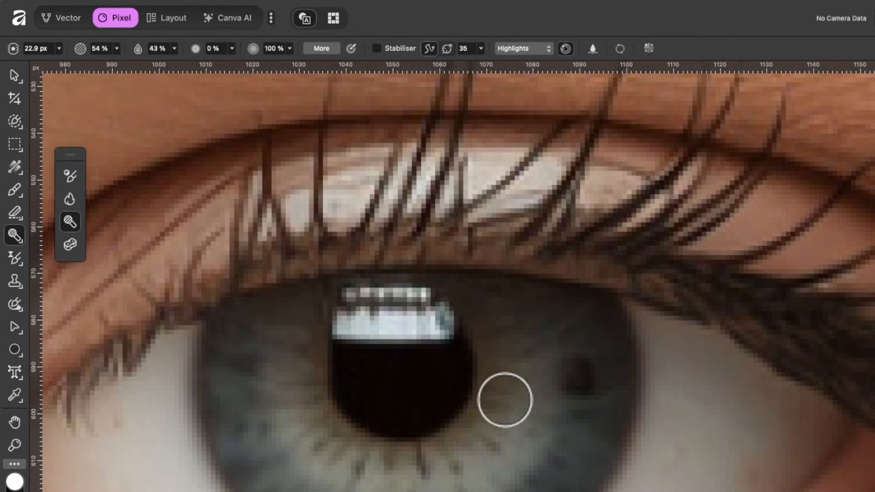
pyautogui.moveTo(505, 400)
pyautogui.mouseDown()
pyautogui.moveTo(392, 465)
pyautogui.moveTo(295, 394)
pyautogui.moveTo(289, 351)
pyautogui.moveTo(332, 449)
pyautogui.mouseUp()
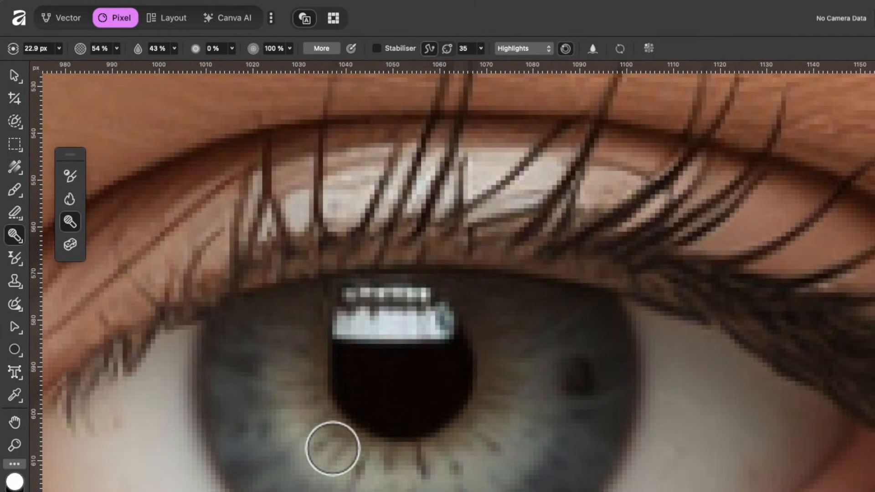
pyautogui.scroll(-1, 333, 449)
pyautogui.scroll(-5, 587, 395)
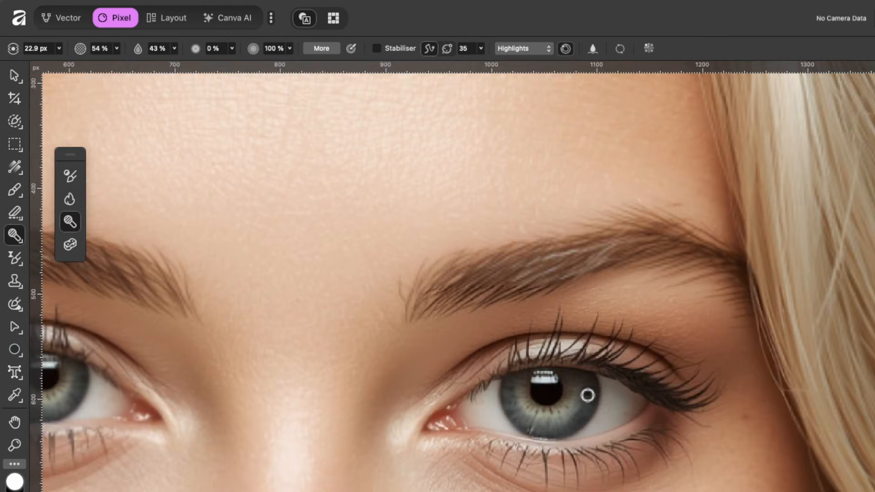
pyautogui.scroll(-3, 587, 395)
pyautogui.hscroll(-3, 588, 394)
pyautogui.scroll(-2, 588, 394)
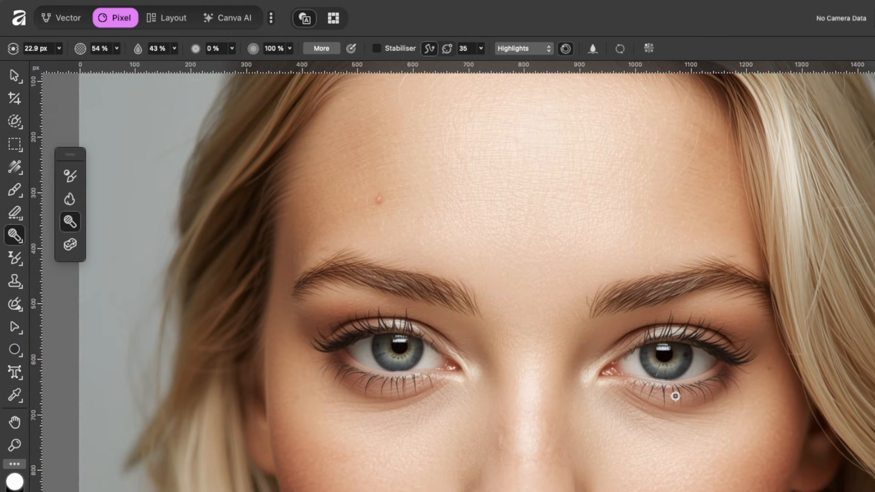
pyautogui.scroll(2, 675, 396)
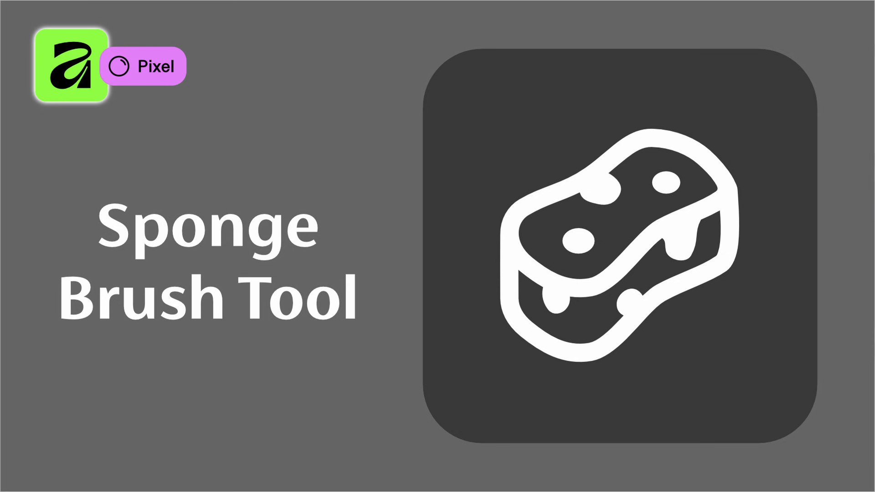
# - Switch to the Sponge Brush Tool in Saturate mode
pyautogui.click(50, 177)
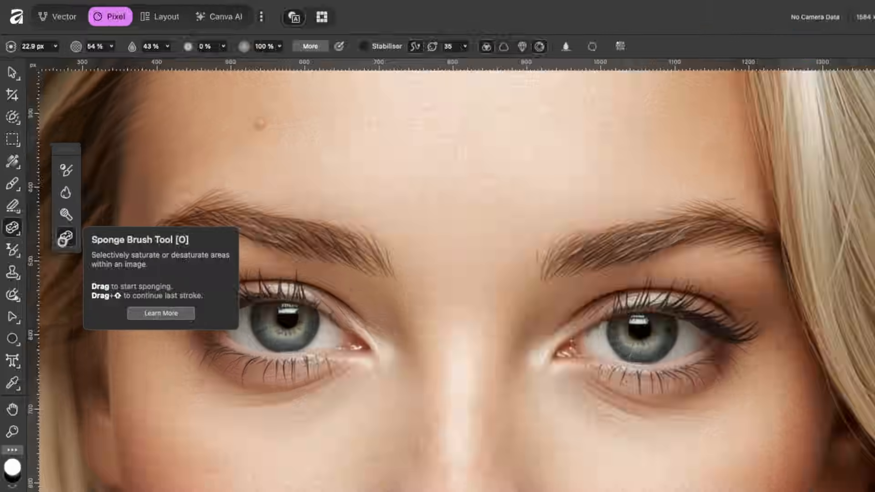
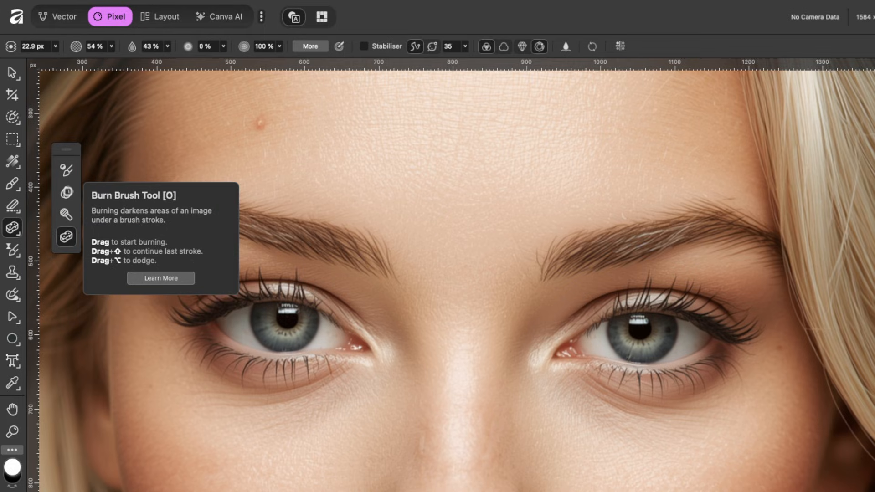
pyautogui.click(67, 237)
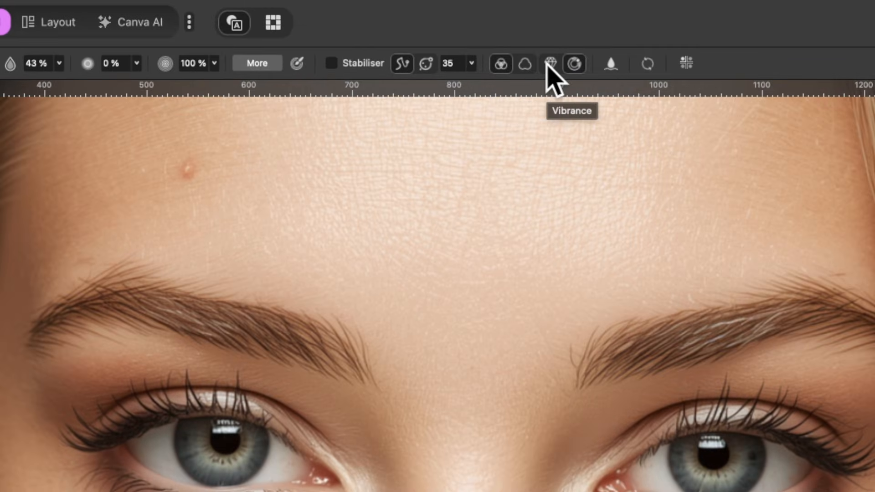
pyautogui.click(574, 64)
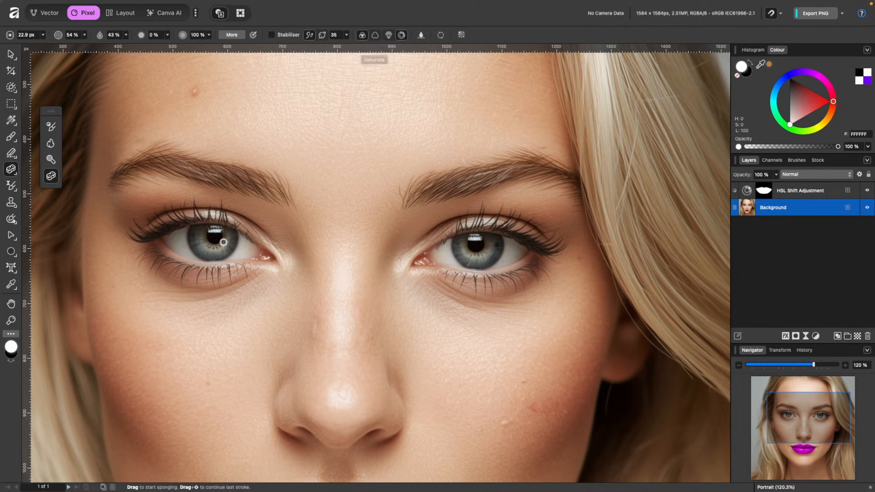
# - Saturate the iris of the subject's right eye around the pupil with a 36.6 px sponge brush
pyautogui.scroll(5, 224, 242)
pyautogui.press(']')
pyautogui.press(']')
pyautogui.press(']')
pyautogui.press(']')
pyautogui.press(']')
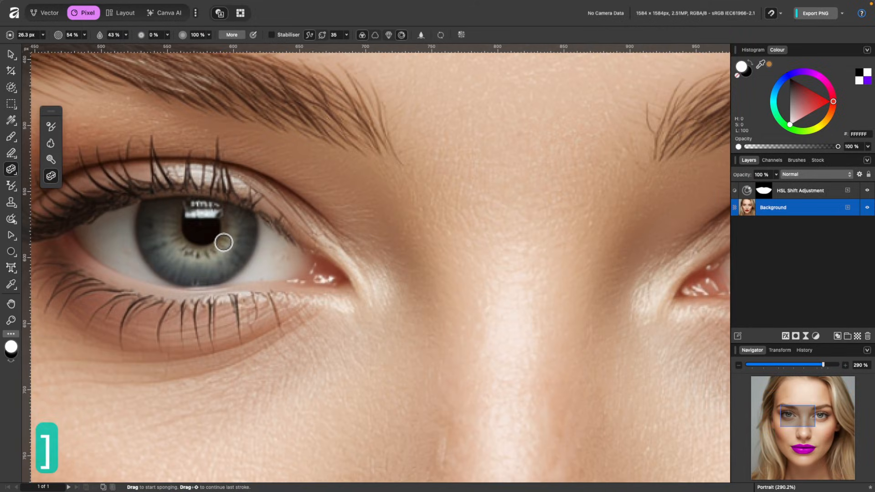
pyautogui.press(']')
pyautogui.press(']')
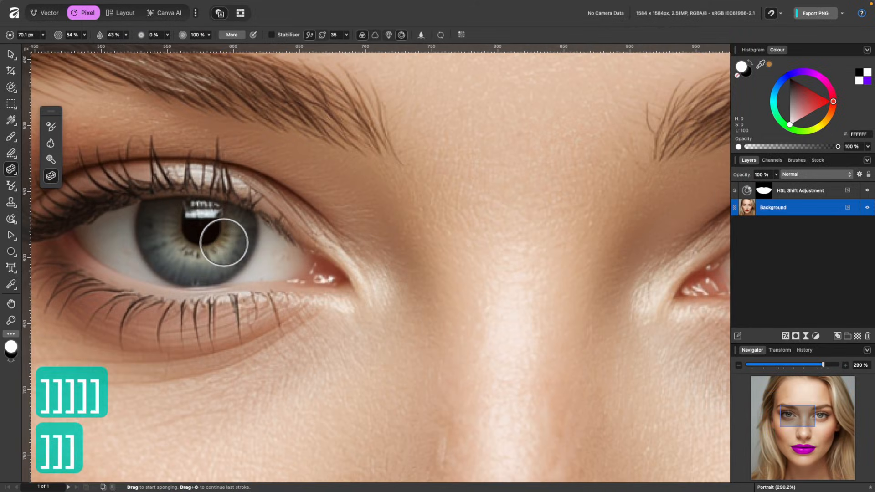
pyautogui.press(']')
pyautogui.press('[')
pyautogui.press('[')
pyautogui.press('[')
pyautogui.press('[')
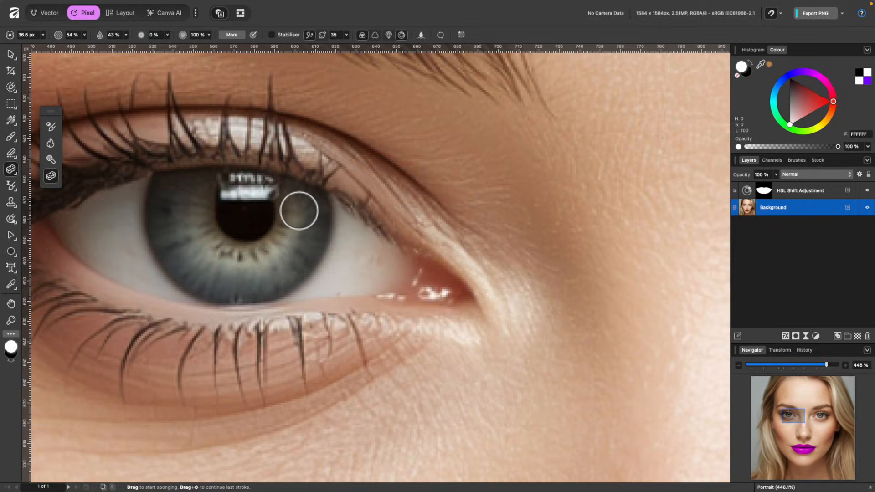
pyautogui.moveTo(296, 206)
pyautogui.mouseDown()
pyautogui.moveTo(269, 273)
pyautogui.moveTo(224, 277)
pyautogui.moveTo(283, 257)
pyautogui.moveTo(225, 268)
pyautogui.moveTo(187, 209)
pyautogui.moveTo(197, 269)
pyautogui.moveTo(167, 205)
pyautogui.moveTo(184, 191)
pyautogui.moveTo(193, 261)
pyautogui.moveTo(252, 275)
pyautogui.mouseUp()
pyautogui.scroll(-5, 446, 279)
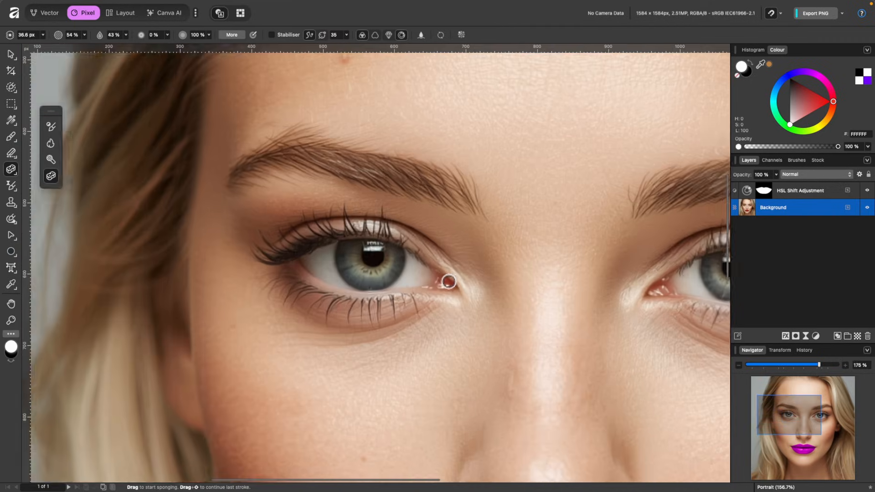
# - Saturate the iris of the subject's left eye with the same 36.6 px sponge brush
pyautogui.hscroll(6, 447, 279)
pyautogui.scroll(5, 487, 270)
pyautogui.scroll(3, 486, 270)
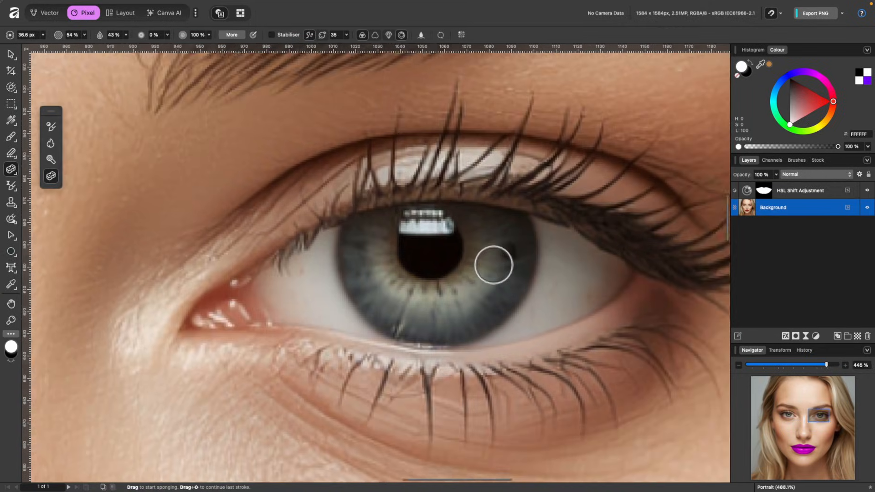
pyautogui.moveTo(496, 207)
pyautogui.mouseDown()
pyautogui.moveTo(453, 311)
pyautogui.moveTo(485, 208)
pyautogui.moveTo(468, 303)
pyautogui.moveTo(491, 266)
pyautogui.moveTo(390, 319)
pyautogui.moveTo(424, 314)
pyautogui.moveTo(351, 325)
pyautogui.moveTo(307, 255)
pyautogui.mouseUp()
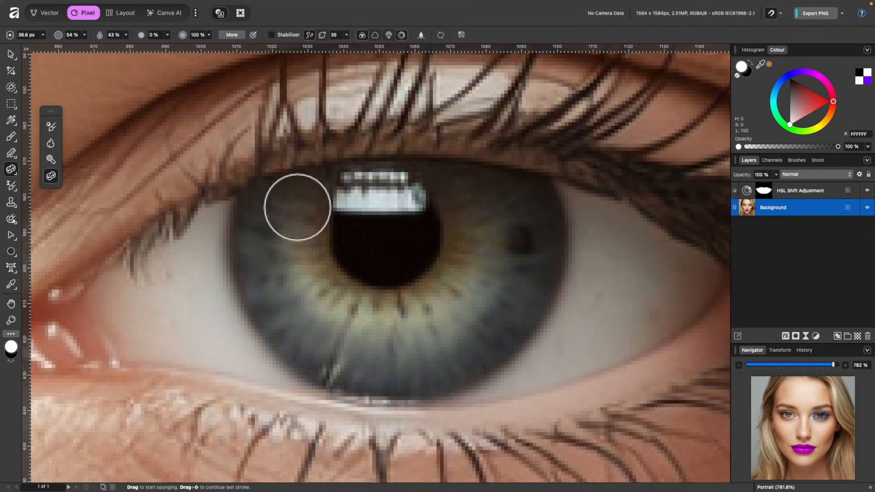
pyautogui.scroll(-10, 377, 361)
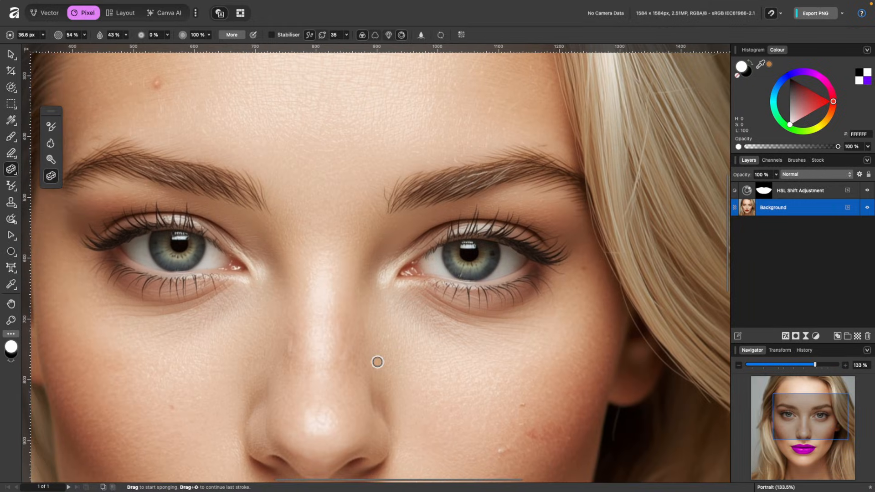
pyautogui.scroll(-2, 377, 361)
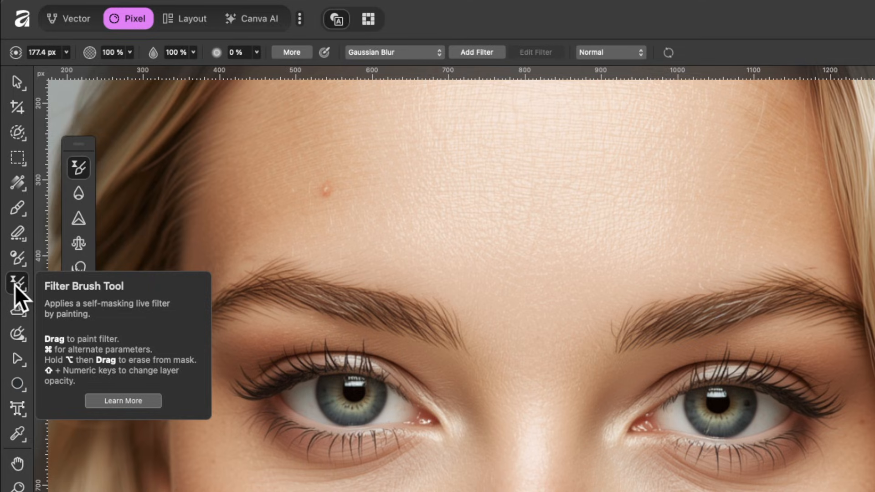
# - Try the Filter Brush Tool's Gaussian Blur on the subject's right eyebrow at a 177.4 px brush width
pyautogui.click(79, 167)
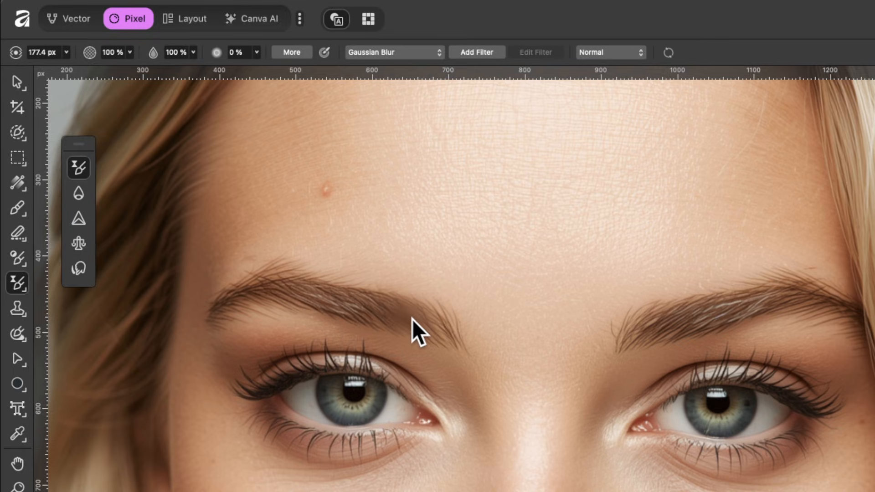
pyautogui.scroll(3, 382, 313)
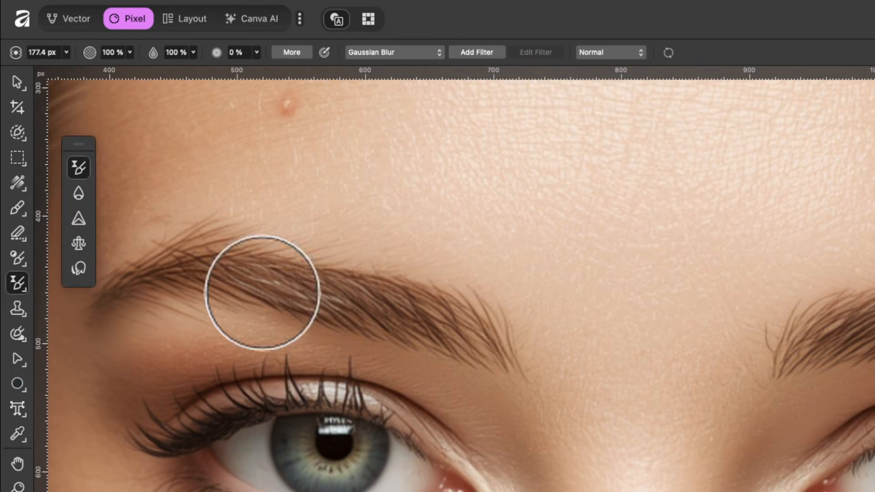
pyautogui.click(367, 309)
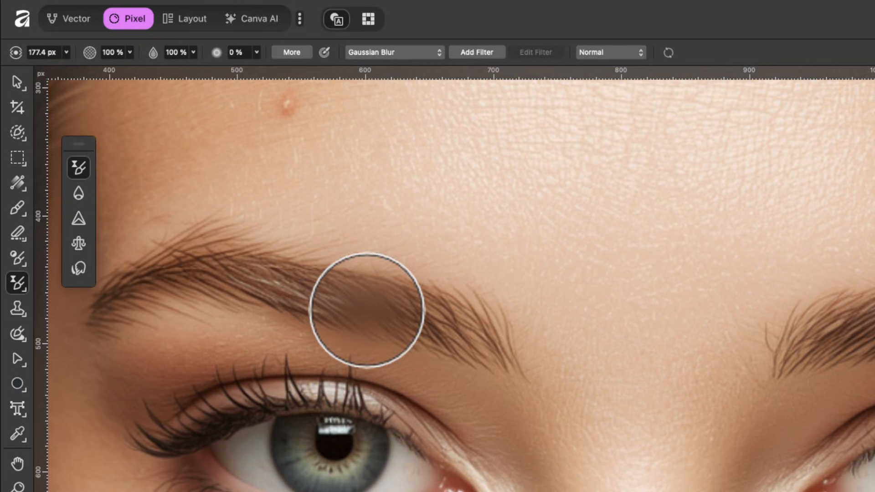
# - Paint a Multi Band Sharpen live filter over the subject's right eyebrow on the Background layer with the 177.4 px Filter Brush
pyautogui.click(400, 53)
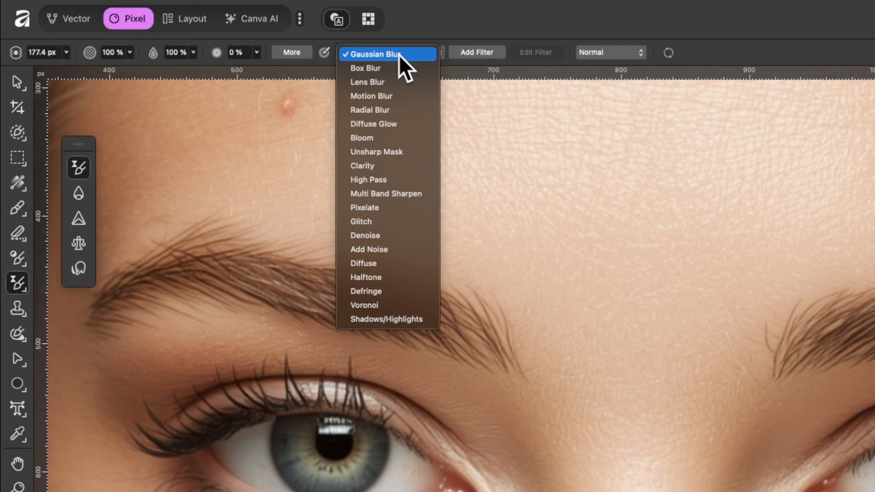
pyautogui.click(390, 194)
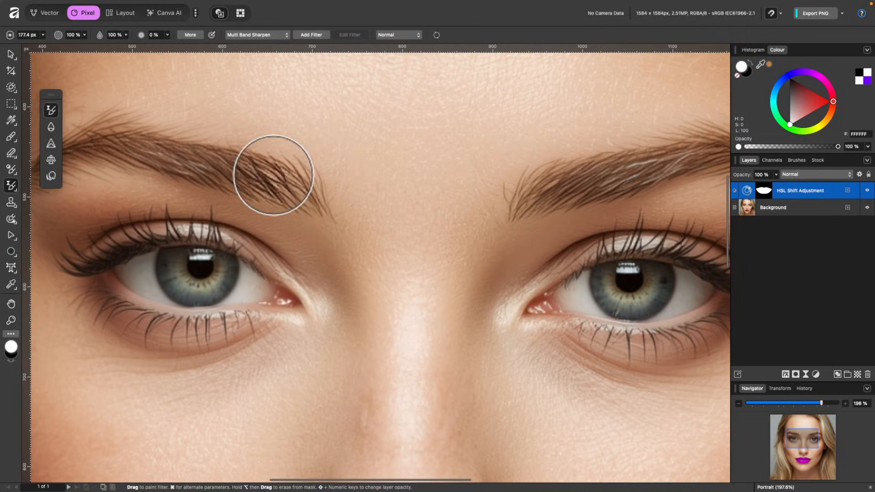
pyautogui.moveTo(316, 173)
pyautogui.mouseDown()
pyautogui.moveTo(222, 170)
pyautogui.moveTo(154, 187)
pyautogui.moveTo(240, 172)
pyautogui.moveTo(334, 171)
pyautogui.moveTo(210, 178)
pyautogui.moveTo(350, 174)
pyautogui.moveTo(202, 169)
pyautogui.moveTo(249, 171)
pyautogui.mouseUp()
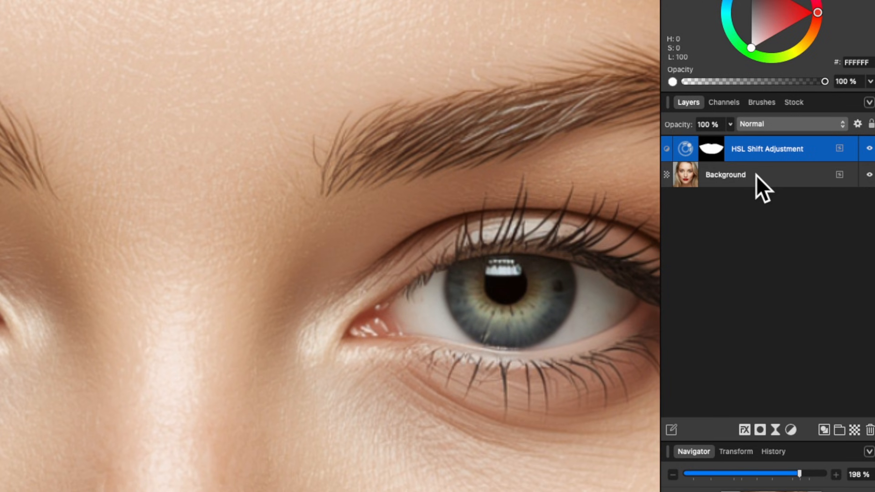
pyautogui.click(756, 175)
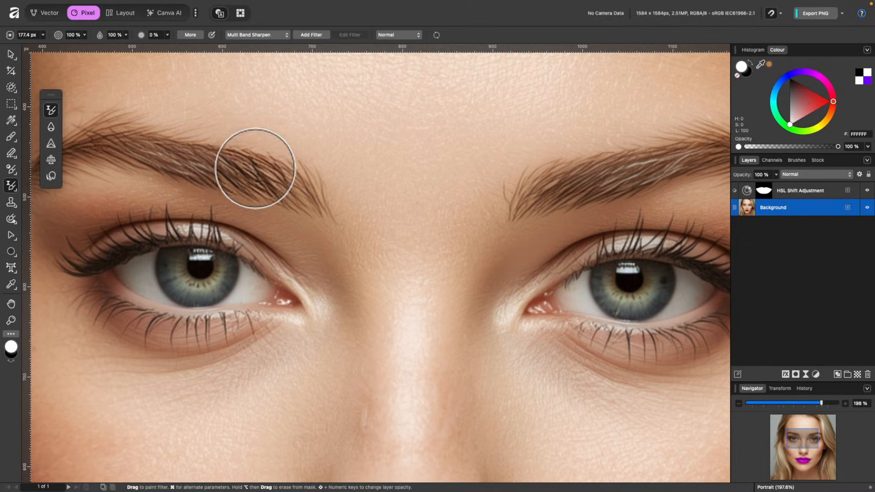
pyautogui.moveTo(290, 174)
pyautogui.mouseDown()
pyautogui.moveTo(138, 146)
pyautogui.moveTo(128, 153)
pyautogui.mouseUp()
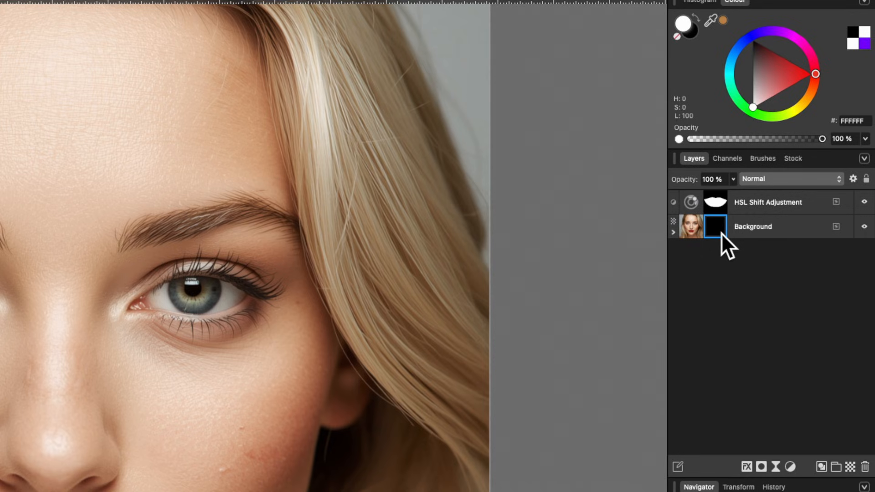
# - Open the Multi-Band Sharpen filter nested in the Background layer and set its base radius to 0.1 px
pyautogui.click(674, 233)
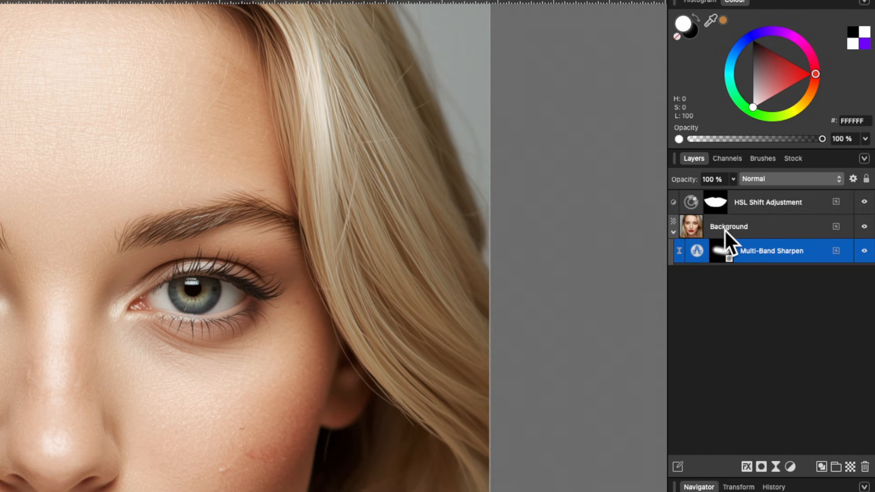
pyautogui.doubleClick(700, 254)
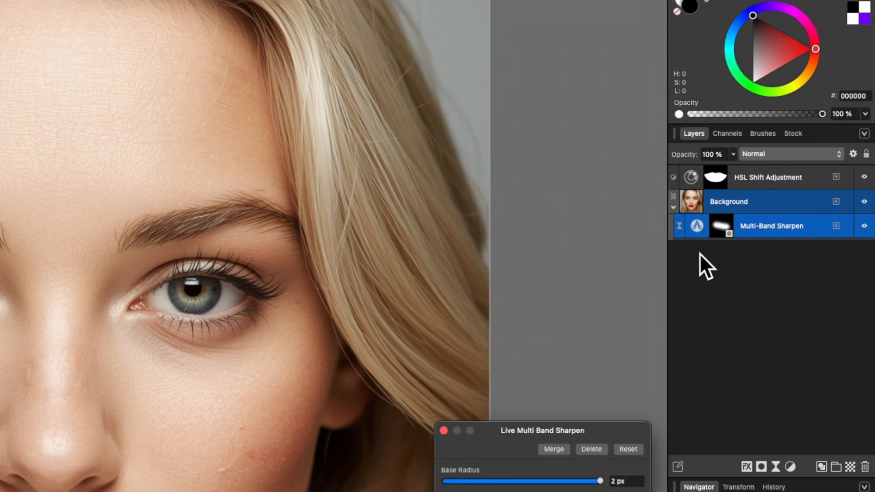
pyautogui.moveTo(588, 431); pyautogui.dragTo(473, 137)
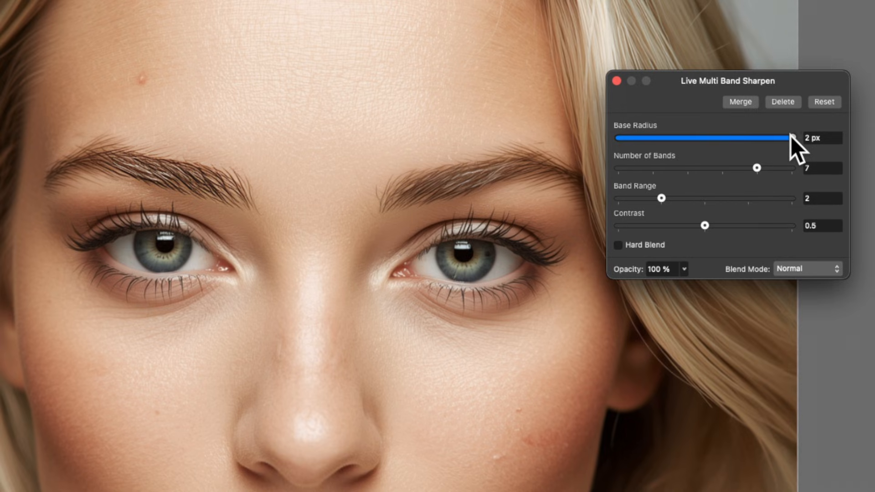
pyautogui.moveTo(792, 137); pyautogui.dragTo(627, 152)
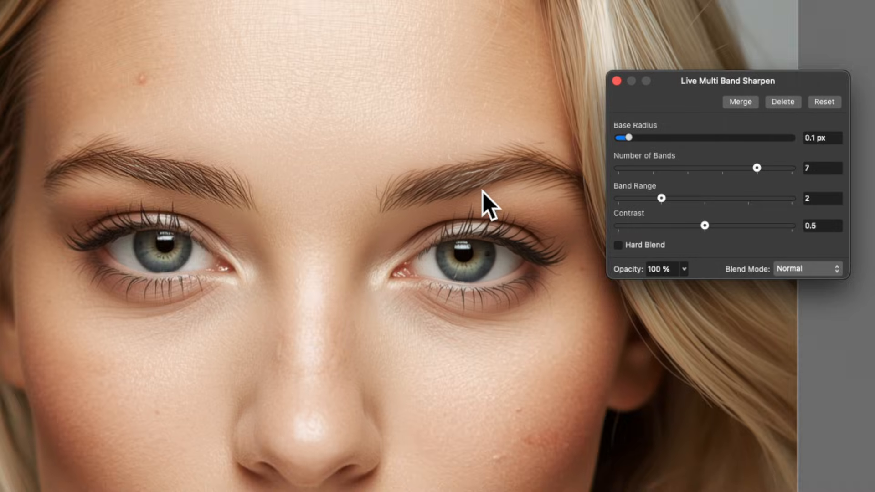
# - Close the Live Multi Band Sharpen settings and paint the sharpening over the portrait's right-hand eyebrow with a smaller brush
pyautogui.scroll(3, 484, 205)
pyautogui.click(617, 81)
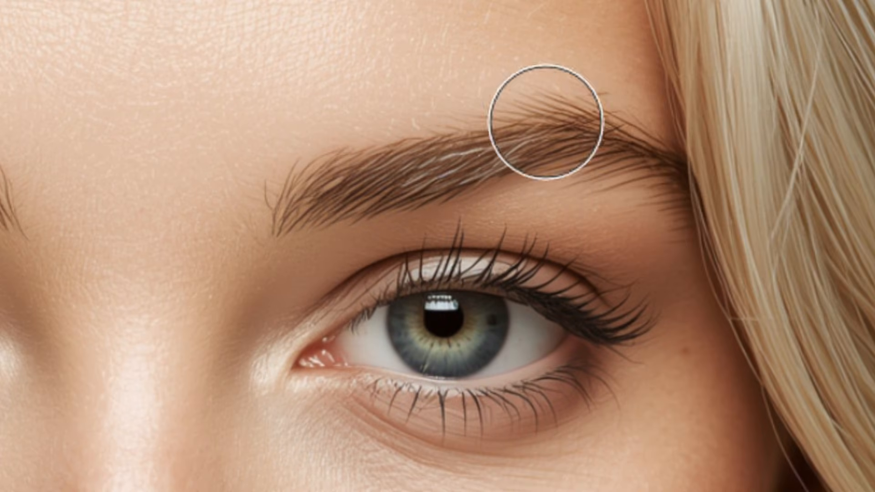
pyautogui.press('[')
pyautogui.press('[')
pyautogui.press('[')
pyautogui.press('[')
pyautogui.press('[')
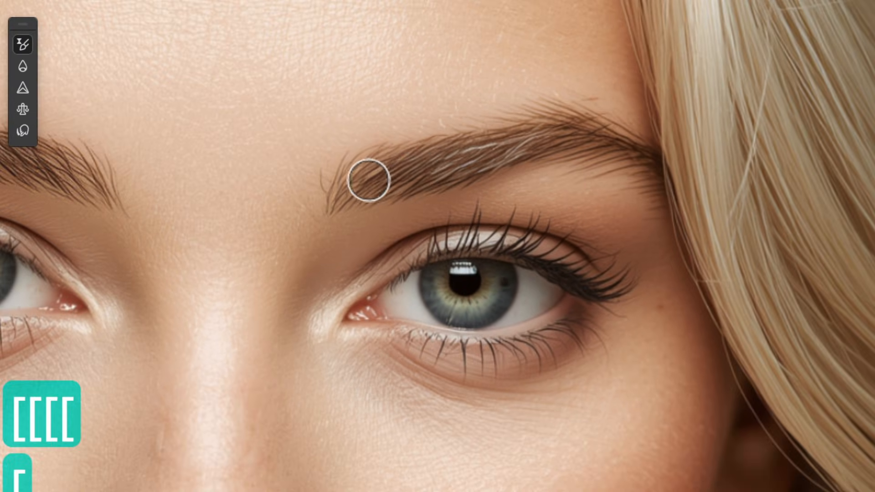
pyautogui.moveTo(368, 180)
pyautogui.mouseDown()
pyautogui.moveTo(545, 136)
pyautogui.moveTo(528, 145)
pyautogui.moveTo(623, 156)
pyautogui.mouseUp()
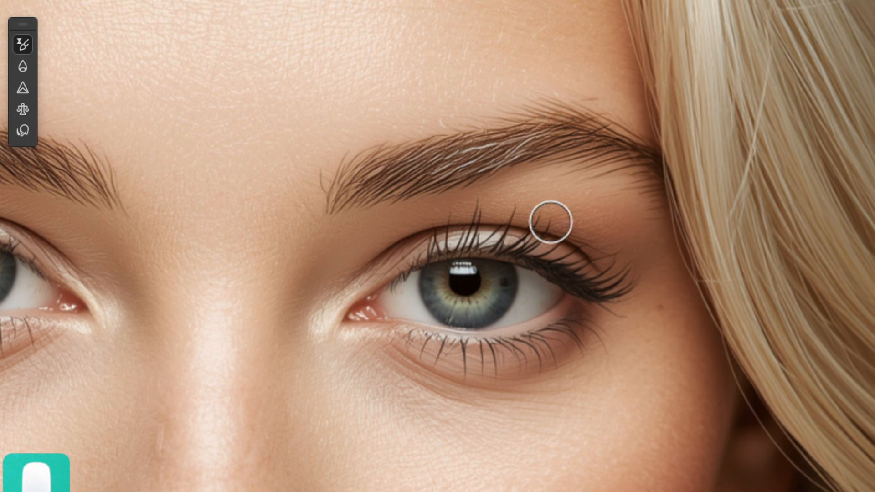
# - Paint the sharpening over the upper and lower lashes of the portrait's right-hand eye
pyautogui.scroll(-2, 538, 228)
pyautogui.hscroll(-1, 538, 228)
pyautogui.moveTo(457, 218)
pyautogui.mouseDown()
pyautogui.moveTo(531, 208)
pyautogui.moveTo(636, 251)
pyautogui.mouseUp()
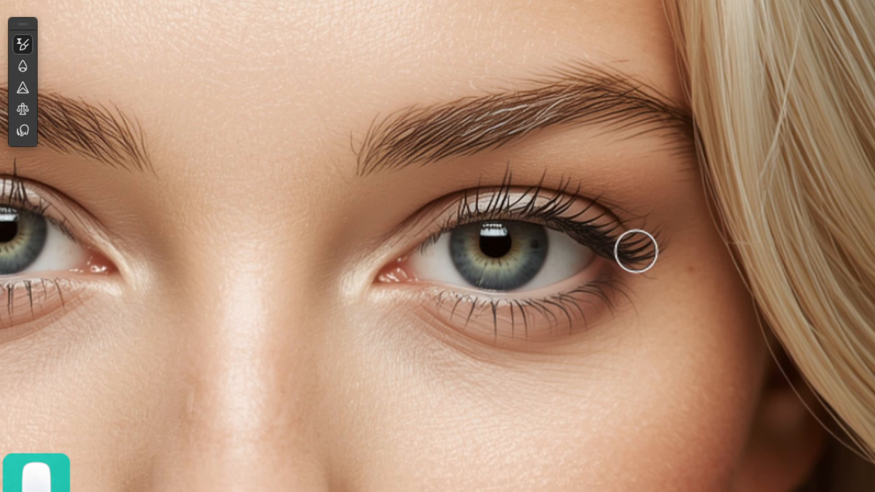
pyautogui.moveTo(491, 309)
pyautogui.mouseDown()
pyautogui.moveTo(550, 308)
pyautogui.moveTo(606, 275)
pyautogui.mouseUp()
# - Reduce the brush size and paint the sharpening over the upper lashes and eyebrow of the portrait's left-hand eye
pyautogui.scroll(3, 522, 259)
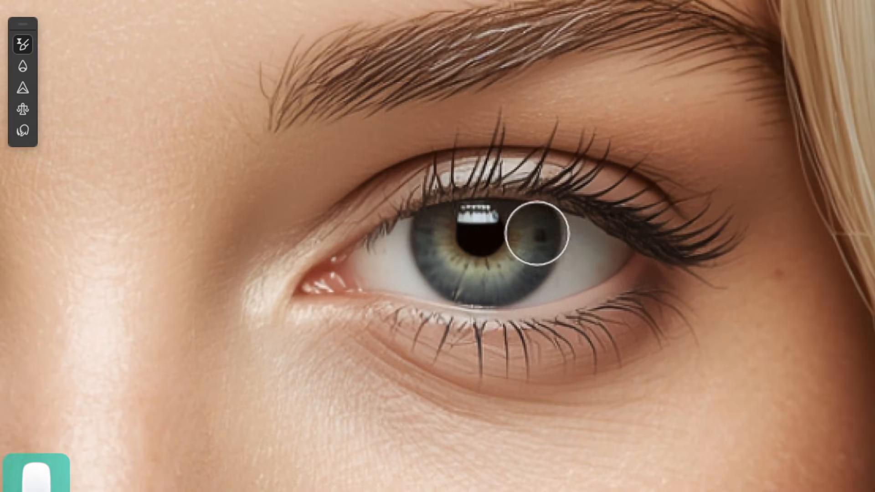
pyautogui.hscroll(-10, 436, 216)
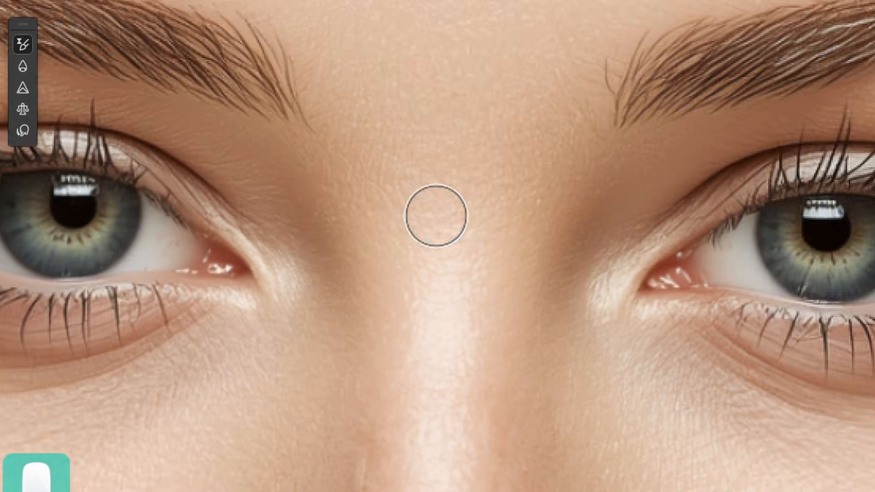
pyautogui.hscroll(10, 436, 216)
pyautogui.hscroll(-10, 436, 216)
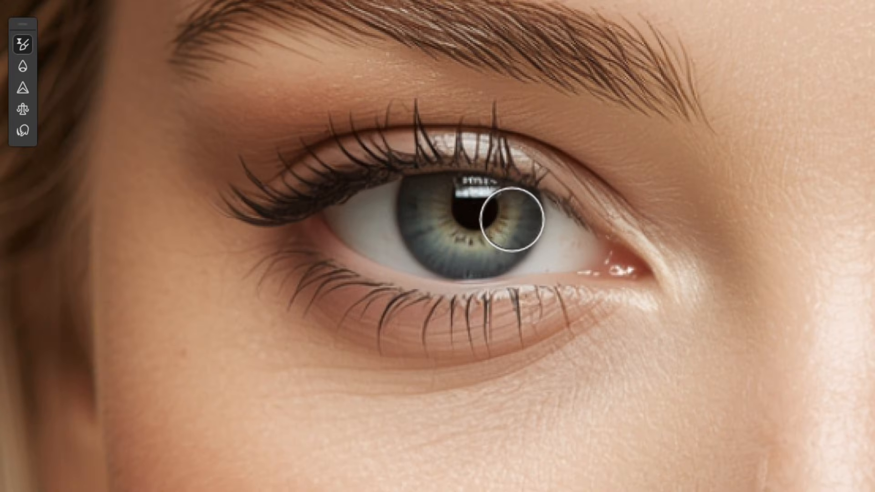
pyautogui.press('[')
pyautogui.press('[')
pyautogui.press('[')
pyautogui.moveTo(460, 169)
pyautogui.mouseDown()
pyautogui.moveTo(522, 156)
pyautogui.moveTo(401, 157)
pyautogui.moveTo(301, 184)
pyautogui.mouseUp()
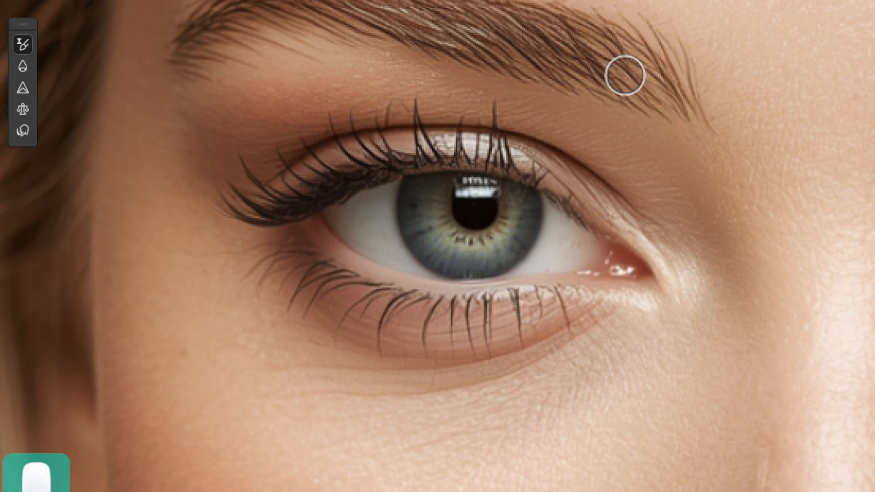
pyautogui.scroll(4, 641, 67)
pyautogui.hscroll(-3, 641, 66)
pyautogui.moveTo(371, 69)
pyautogui.mouseDown()
pyautogui.moveTo(565, 106)
pyautogui.moveTo(445, 87)
pyautogui.moveTo(223, 121)
pyautogui.mouseUp()
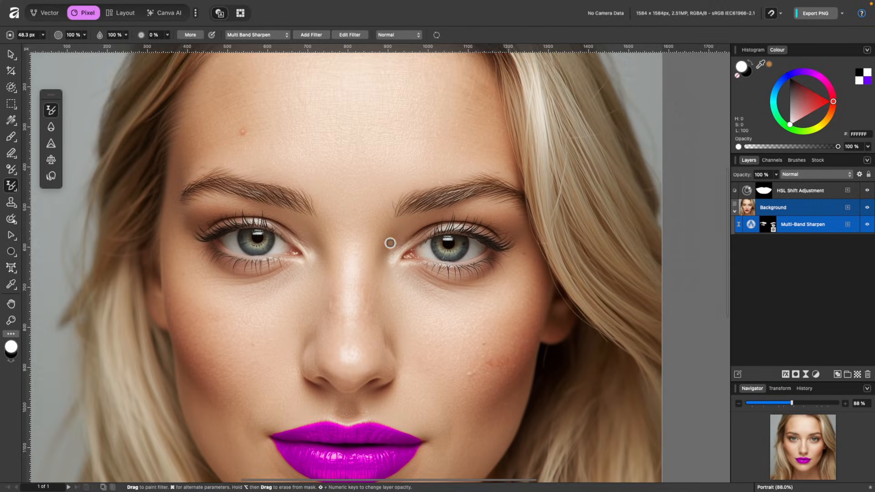
# - Set the blend mode of the HSL Shift Adjustment layer on the lips to Average
pyautogui.scroll(-4, 391, 245)
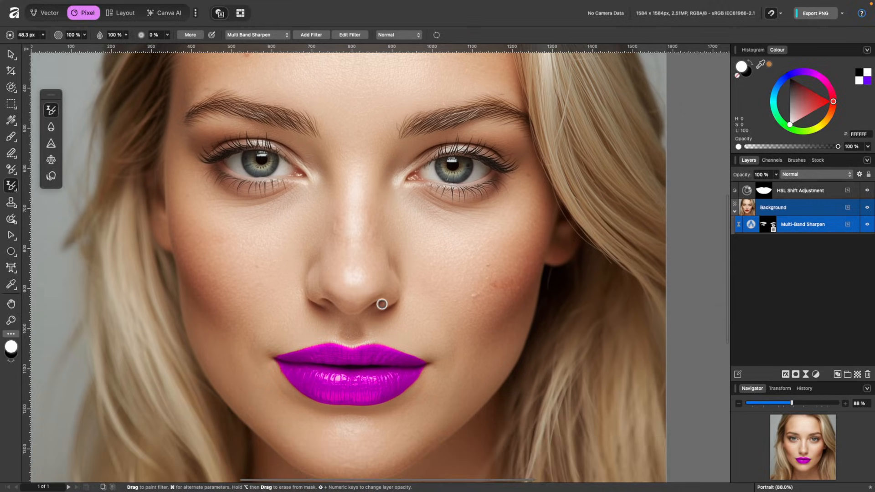
pyautogui.scroll(-2, 381, 304)
pyautogui.scroll(-2, 426, 401)
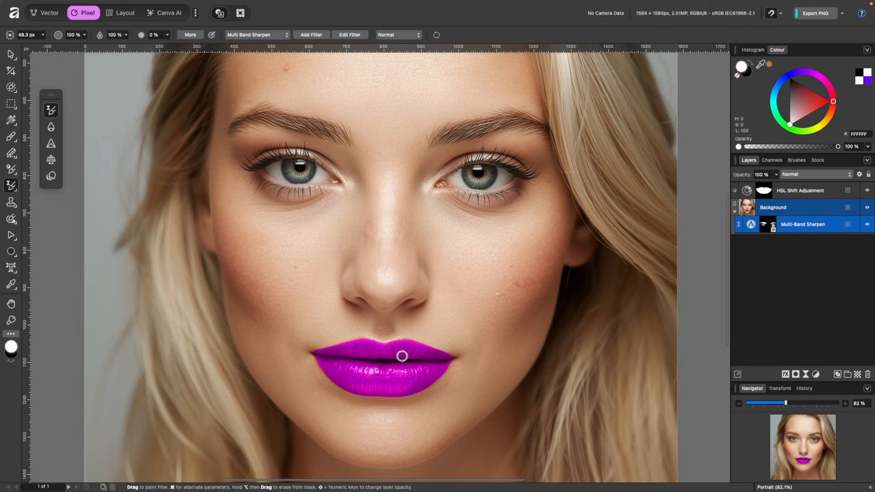
pyautogui.scroll(5, 404, 380)
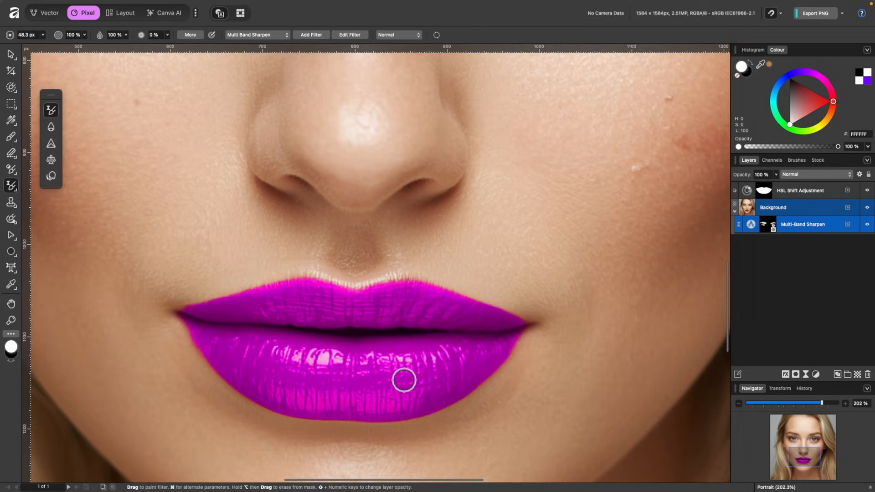
pyautogui.scroll(-5, 404, 379)
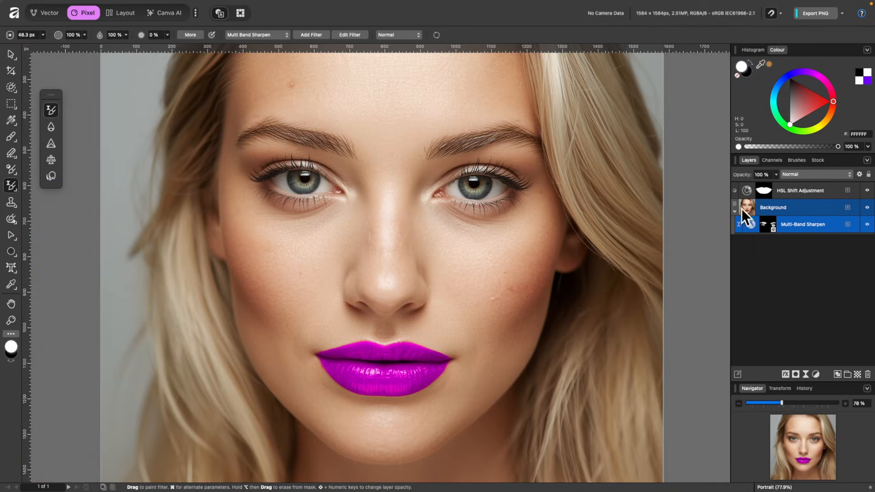
pyautogui.click(802, 195)
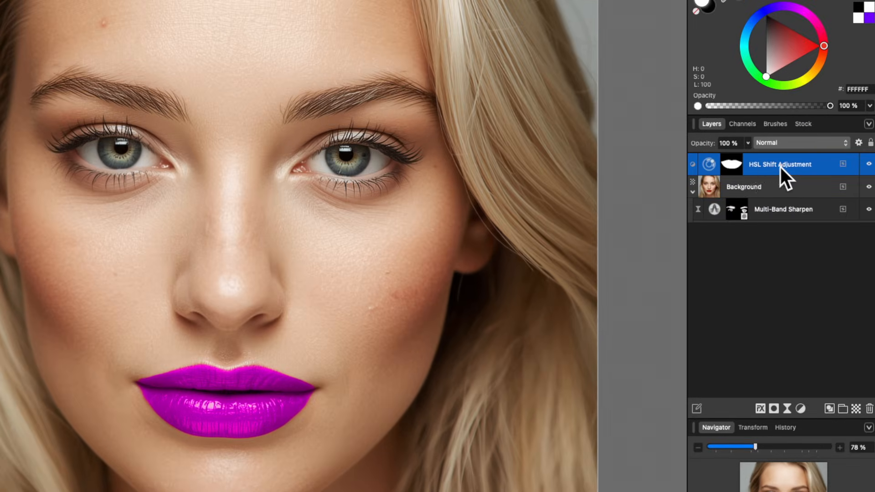
pyautogui.click(785, 142)
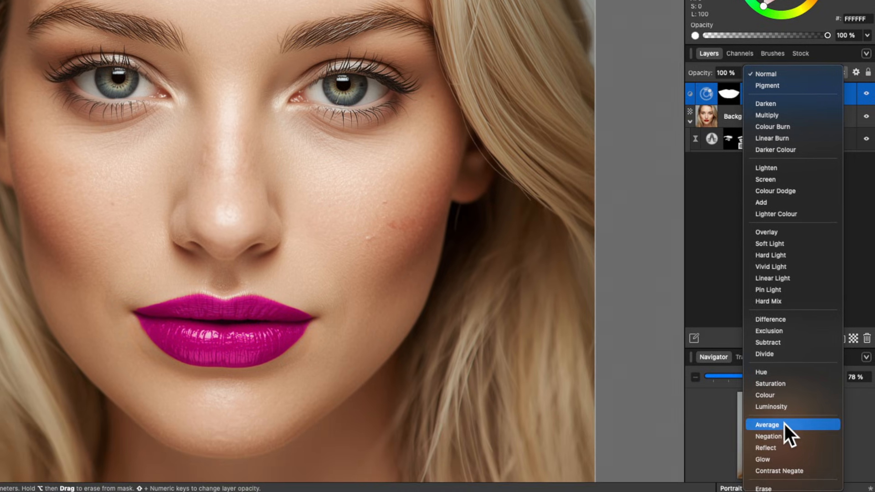
pyautogui.click(784, 424)
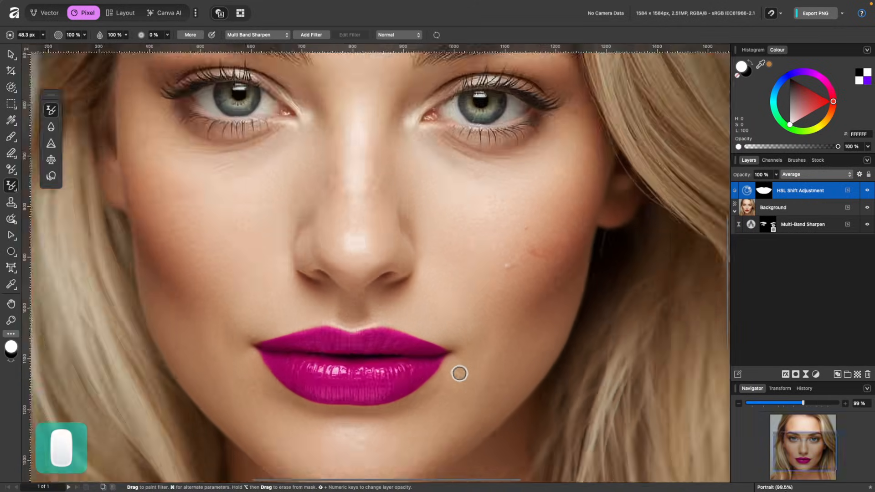
# - Target the Background layer with the Filter Brush Tool and switch its filter to Glitch
pyautogui.scroll(-5, 459, 374)
pyautogui.click(793, 212)
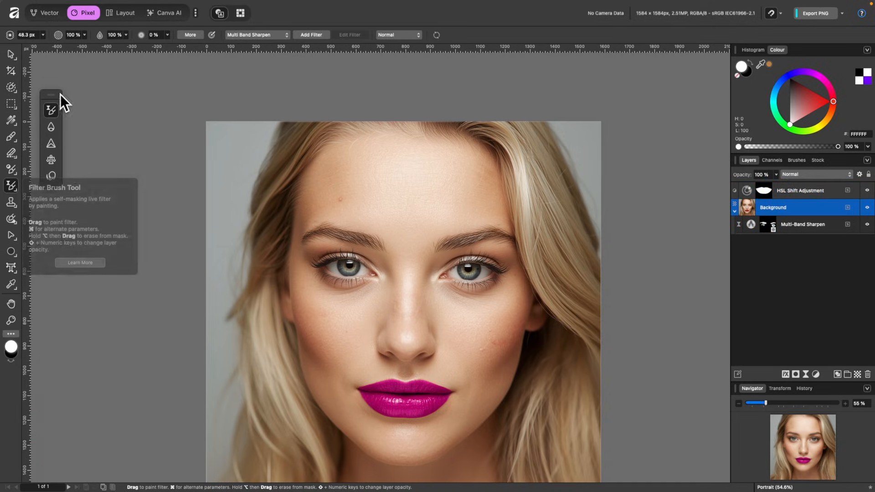
pyautogui.click(52, 110)
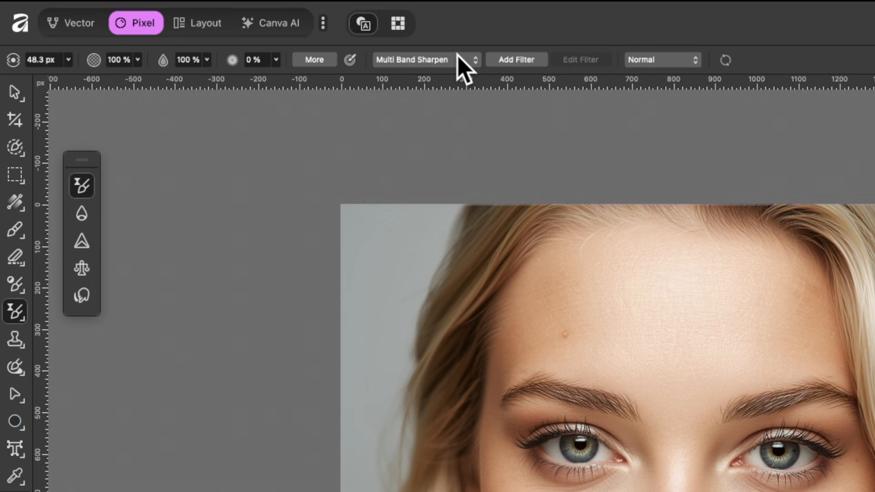
pyautogui.click(274, 34)
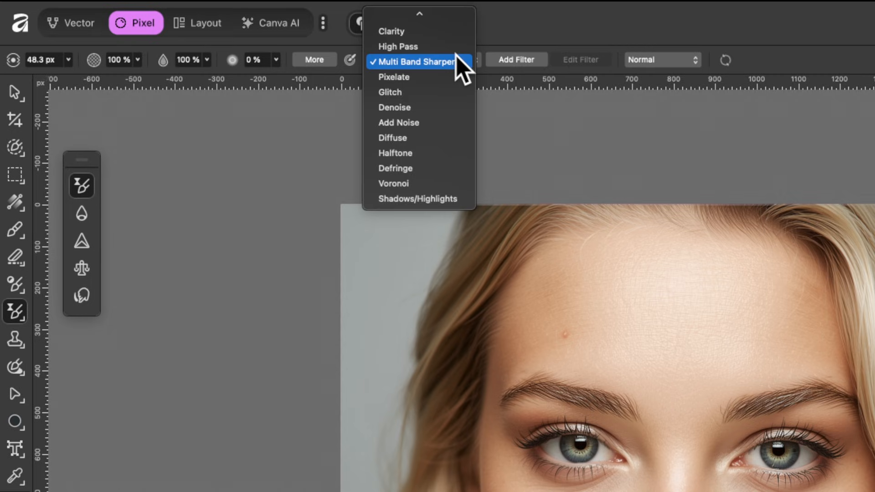
pyautogui.click(444, 92)
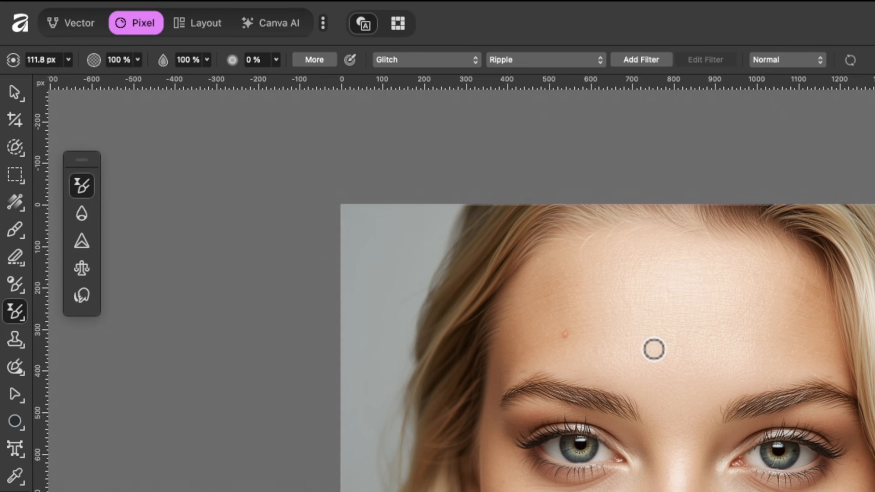
# - Enlarge the Filter Brush to 452.4 px
pyautogui.press(']')
pyautogui.press(']')
pyautogui.press(']')
pyautogui.press(']')
pyautogui.press(']')
pyautogui.press(']')
pyautogui.press(']')
pyautogui.press(']')
pyautogui.press(']')
pyautogui.press(']')
pyautogui.press(']')
pyautogui.press(']')
pyautogui.press(']')
pyautogui.press(']')
pyautogui.press(']')
# - Set the glitch type of the Filter Brush to Scramble
pyautogui.scroll(3, 471, 257)
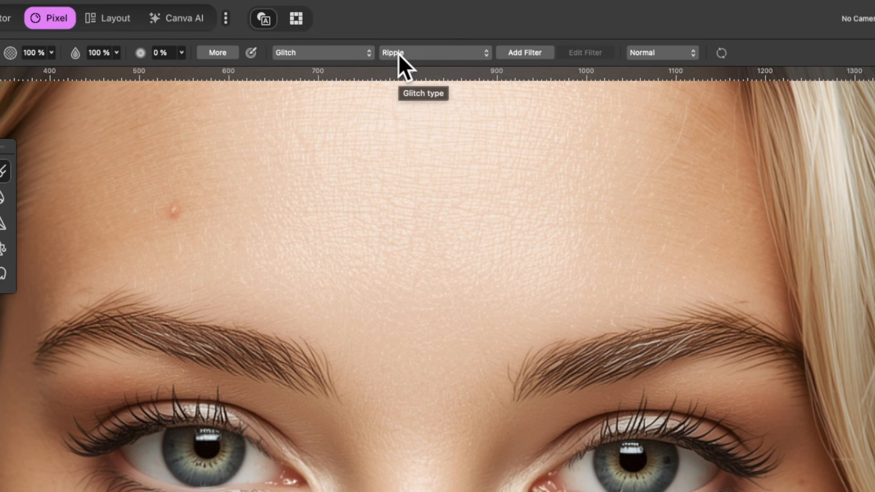
pyautogui.click(306, 35)
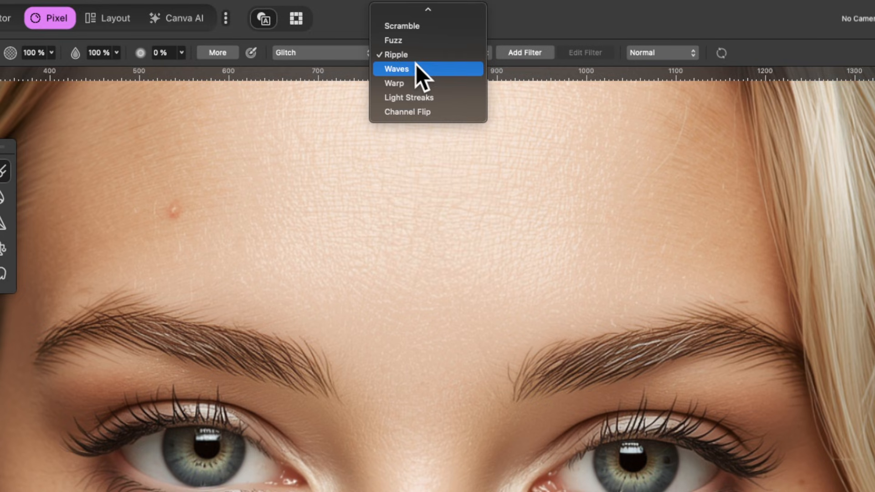
pyautogui.scroll(5, 415, 64)
pyautogui.click(419, 199)
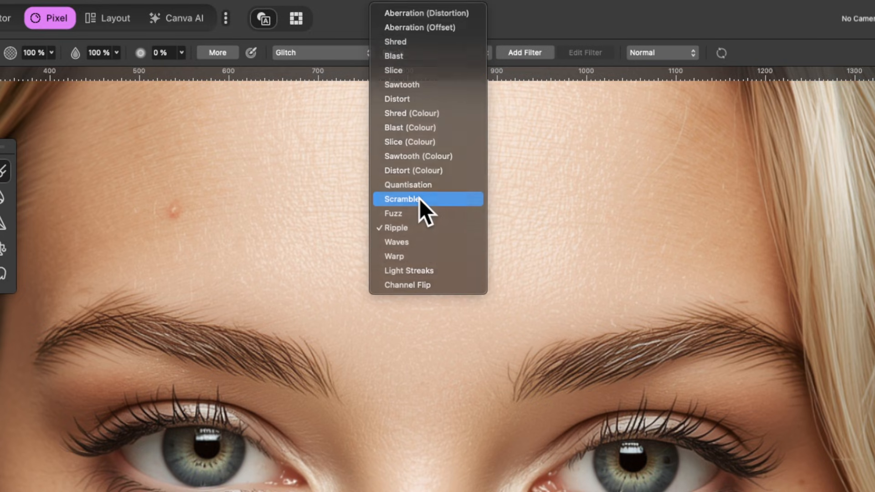
# - Paint trial strokes of the Scramble glitch over the right-hand eye and along the top of the hair, undoing each one
pyautogui.scroll(-5, 548, 357)
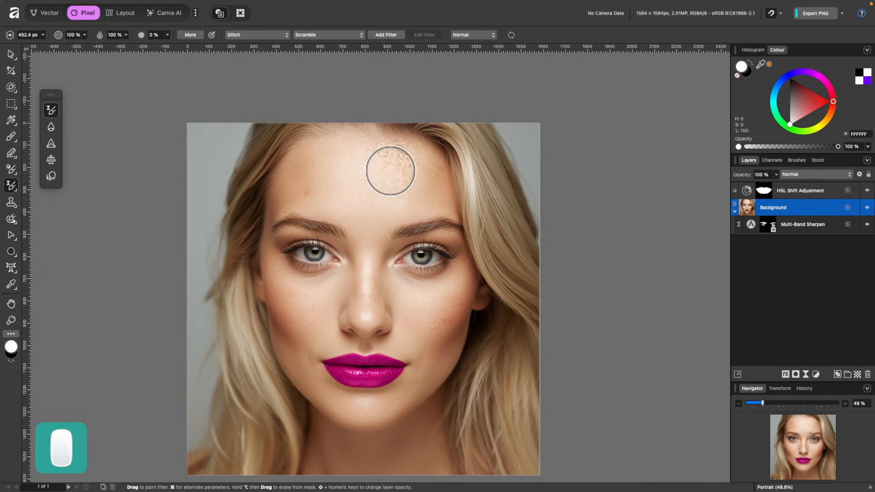
pyautogui.moveTo(391, 170)
pyautogui.mouseDown()
pyautogui.moveTo(363, 224)
pyautogui.moveTo(429, 201)
pyautogui.moveTo(474, 253)
pyautogui.moveTo(507, 177)
pyautogui.mouseUp()
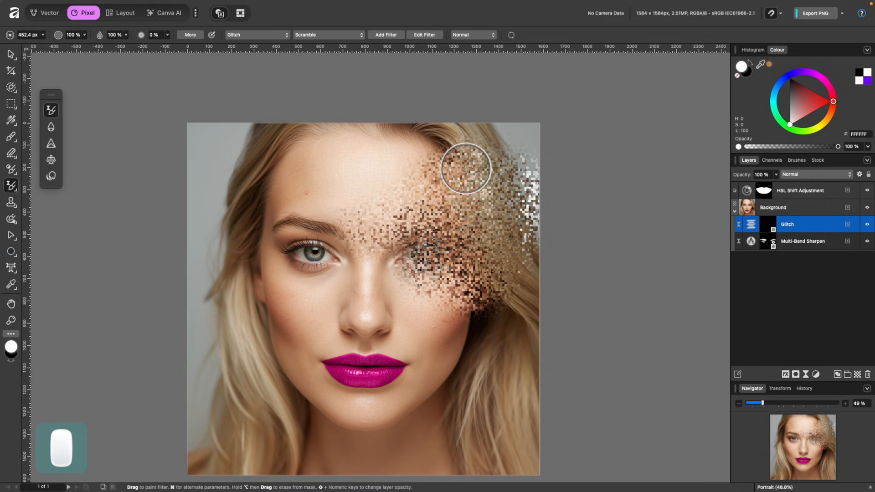
pyautogui.press('super+z')
pyautogui.scroll(5, 430, 162)
pyautogui.moveTo(552, 131)
pyautogui.mouseDown()
pyautogui.moveTo(429, 141)
pyautogui.moveTo(521, 122)
pyautogui.moveTo(580, 251)
pyautogui.moveTo(281, 93)
pyautogui.moveTo(105, 118)
pyautogui.moveTo(393, 211)
pyautogui.mouseUp()
pyautogui.scroll(-5, 393, 211)
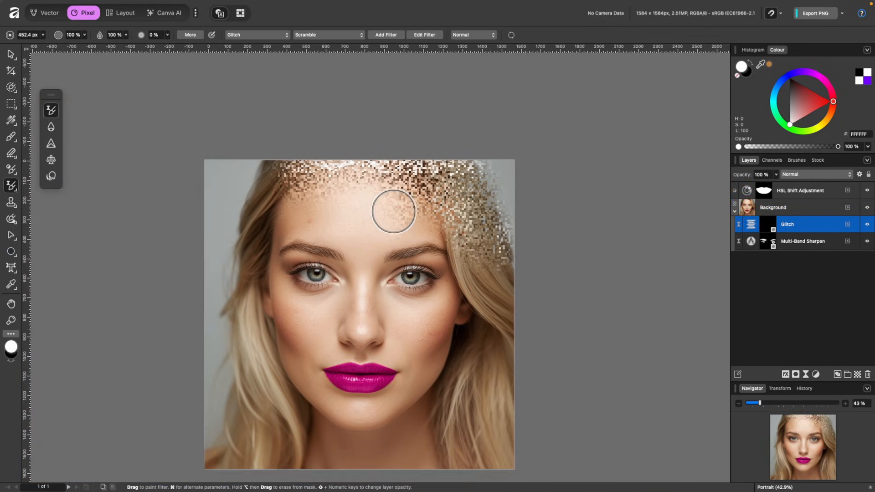
pyautogui.press('super+z')
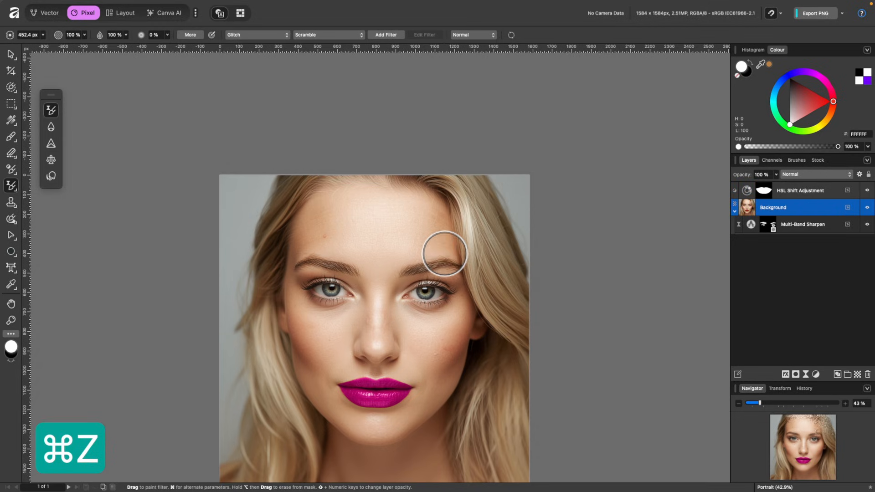
# - Paint the Scramble glitch across the forehead above the portrait's right-hand eyebrow
pyautogui.scroll(3, 445, 250)
pyautogui.scroll(-2, 445, 253)
pyautogui.hscroll(-1, 445, 254)
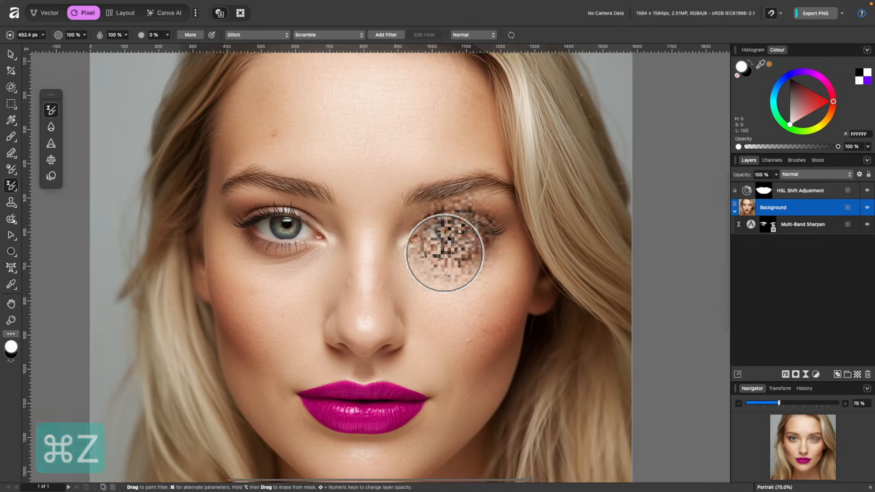
pyautogui.moveTo(444, 137)
pyautogui.mouseDown()
pyautogui.moveTo(365, 140)
pyautogui.moveTo(429, 125)
pyautogui.moveTo(367, 131)
pyautogui.moveTo(475, 118)
pyautogui.moveTo(380, 125)
pyautogui.moveTo(402, 138)
pyautogui.moveTo(392, 141)
pyautogui.moveTo(317, 136)
pyautogui.moveTo(422, 121)
pyautogui.moveTo(343, 93)
pyautogui.moveTo(414, 142)
pyautogui.mouseUp()
pyautogui.scroll(2, 413, 146)
pyautogui.scroll(3, 405, 152)
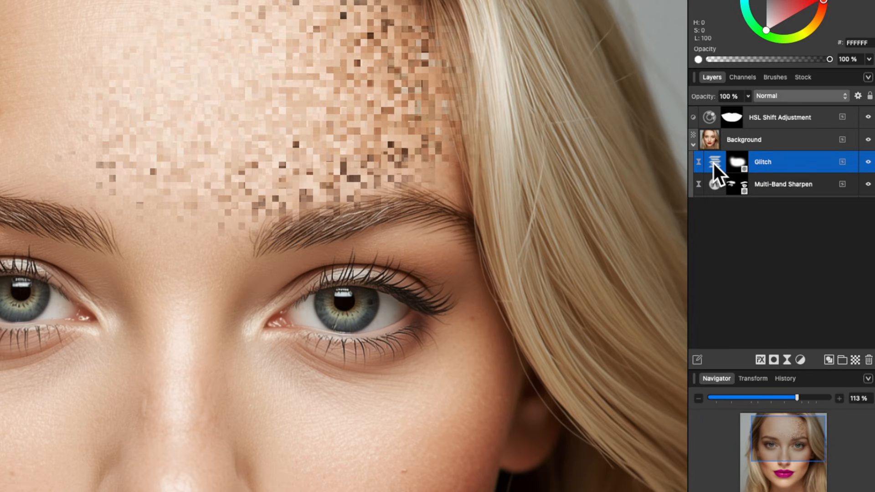
# - Lower the live Glitch filter's strength to 6 % and delete the filter
pyautogui.doubleClick(713, 163)
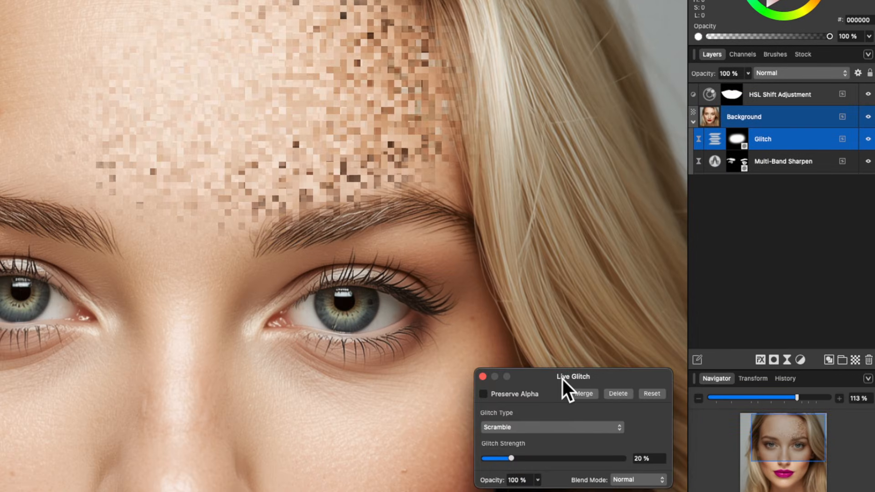
pyautogui.moveTo(562, 379); pyautogui.dragTo(571, 60)
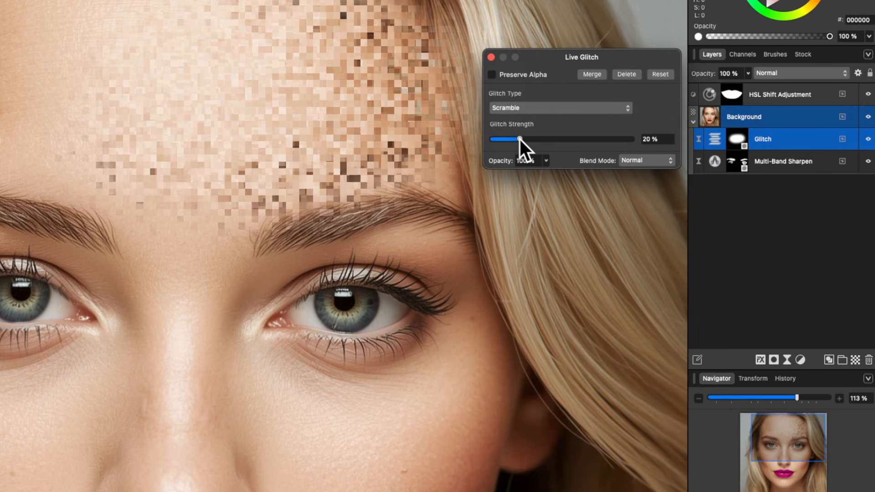
pyautogui.moveTo(521, 140); pyautogui.dragTo(540, 141)
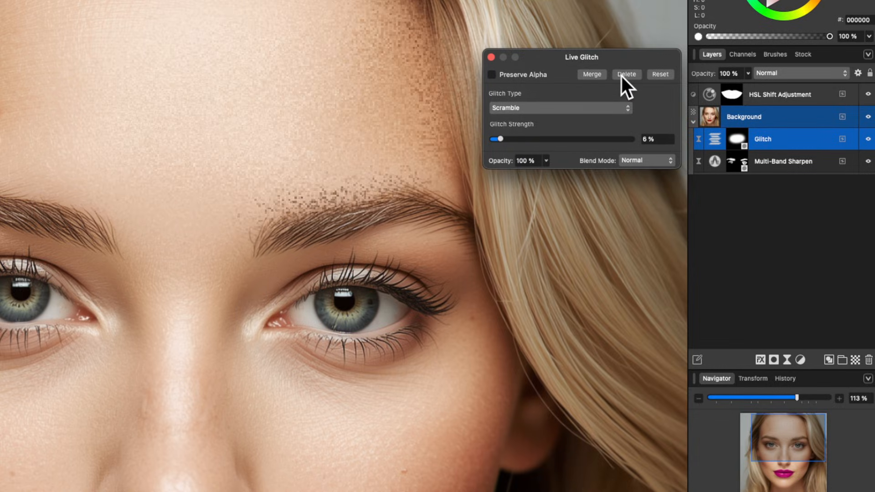
pyautogui.click(622, 75)
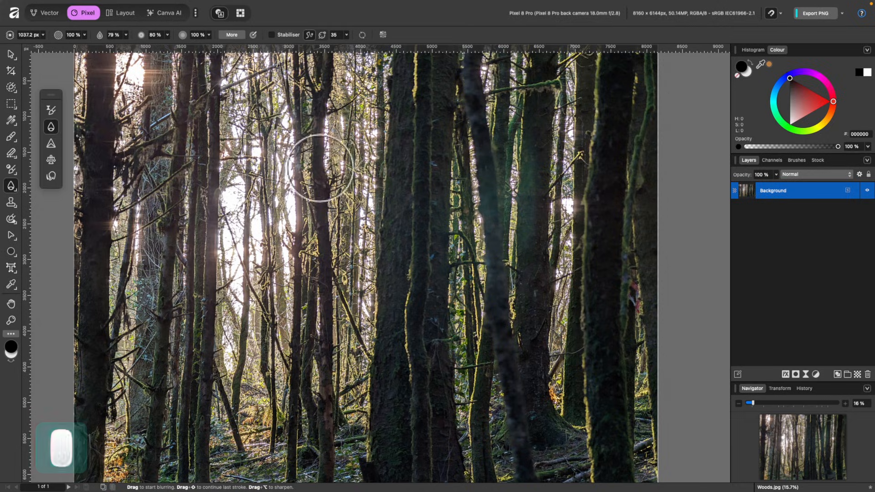
# - Blur the sunlit branches between the dark tree trunks near the centre of Woods.jpg with the Blur Brush
pyautogui.scroll(5, 505, 332)
pyautogui.hscroll(5, 374, 218)
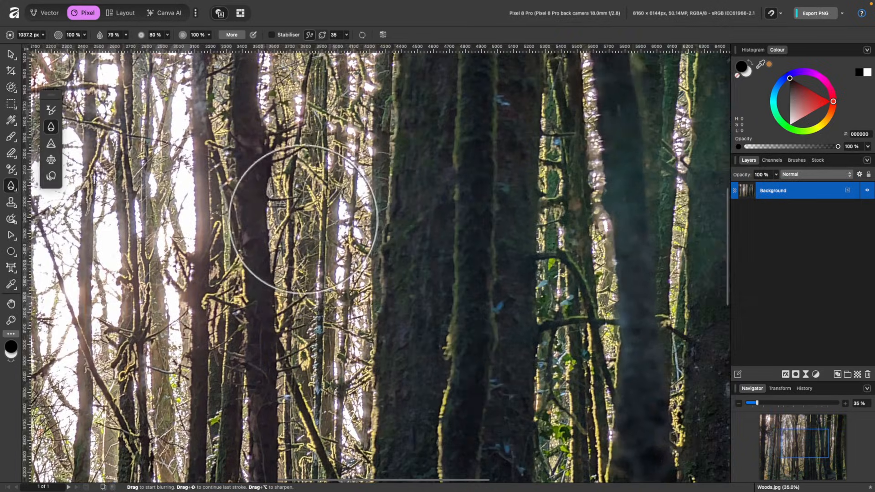
pyautogui.moveTo(315, 176)
pyautogui.mouseDown()
pyautogui.moveTo(312, 372)
pyautogui.moveTo(333, 145)
pyautogui.moveTo(328, 303)
pyautogui.moveTo(312, 354)
pyautogui.moveTo(321, 183)
pyautogui.moveTo(314, 192)
pyautogui.moveTo(313, 364)
pyautogui.moveTo(318, 141)
pyautogui.moveTo(324, 345)
pyautogui.moveTo(320, 290)
pyautogui.moveTo(320, 299)
pyautogui.moveTo(373, 183)
pyautogui.mouseUp()
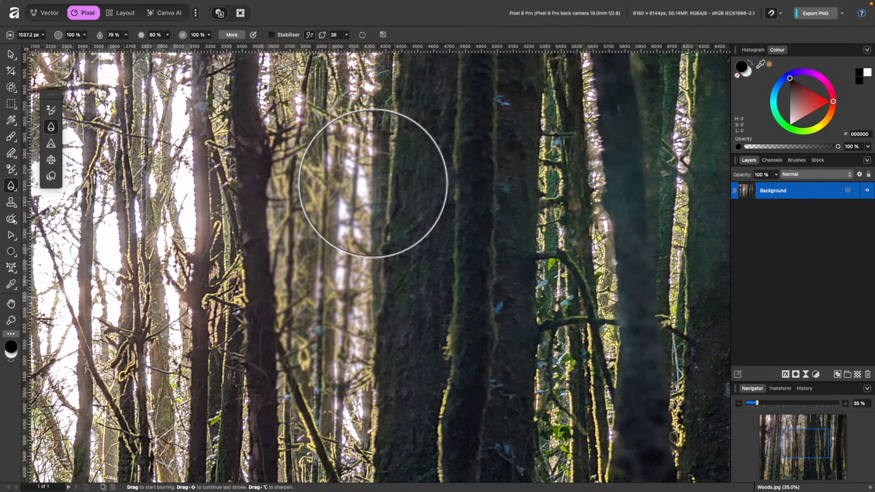
# - Undo the last blur stroke in Woods.jpg and choose the Sharpen Brush in Clarity mode for Bread.jpg
pyautogui.press('super+z')
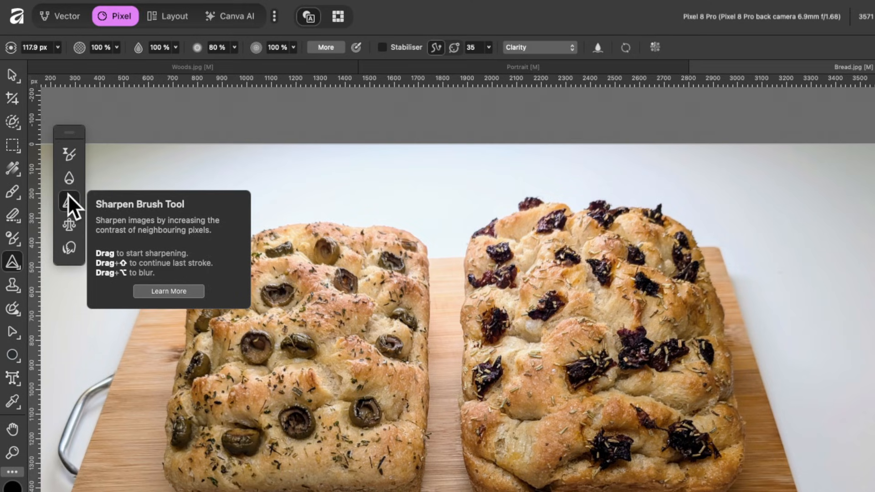
pyautogui.click(68, 193)
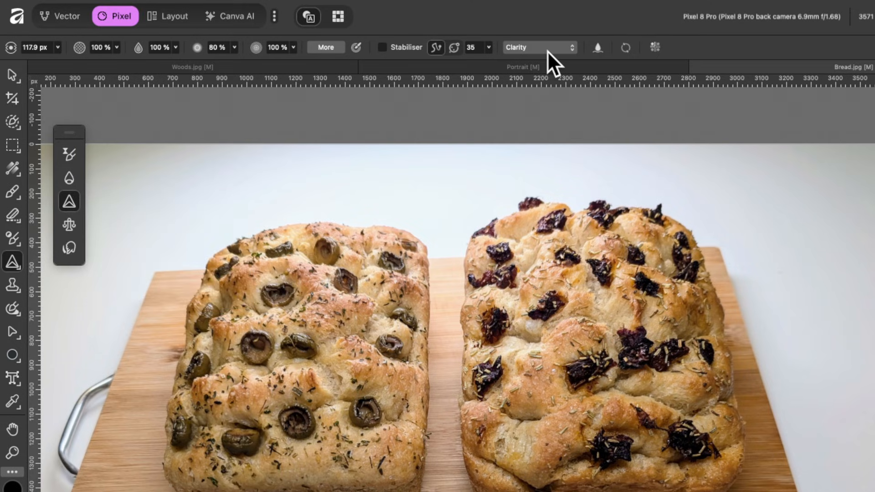
pyautogui.click(533, 49)
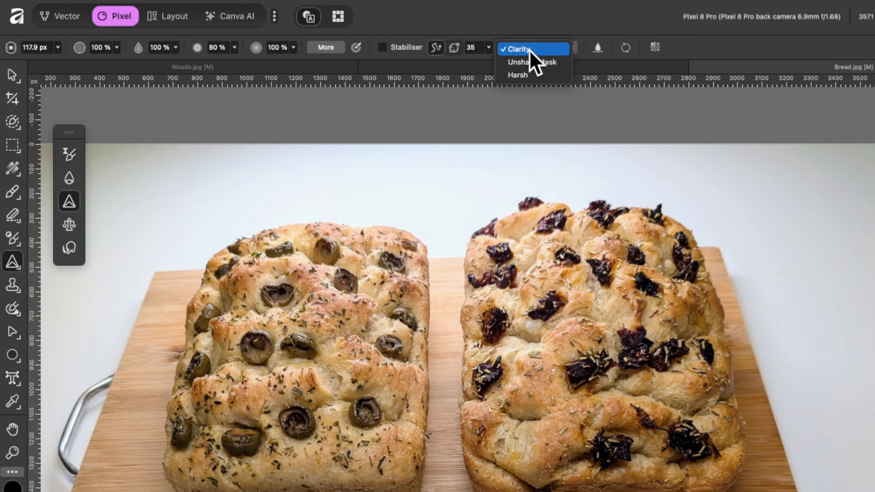
pyautogui.click(550, 47)
# - Sharpen the upper corner and edge of the cutting board beside the right-hand loaf in Clarity mode
pyautogui.scroll(5, 753, 284)
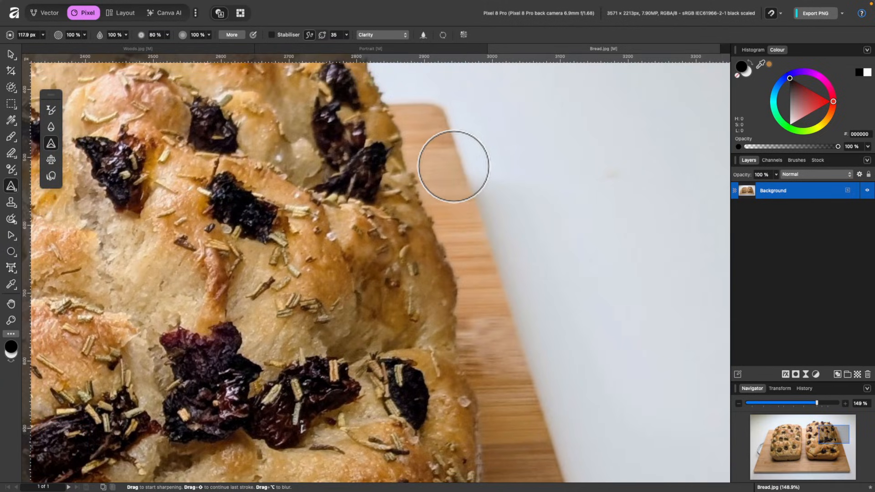
pyautogui.scroll(-5, 516, 188)
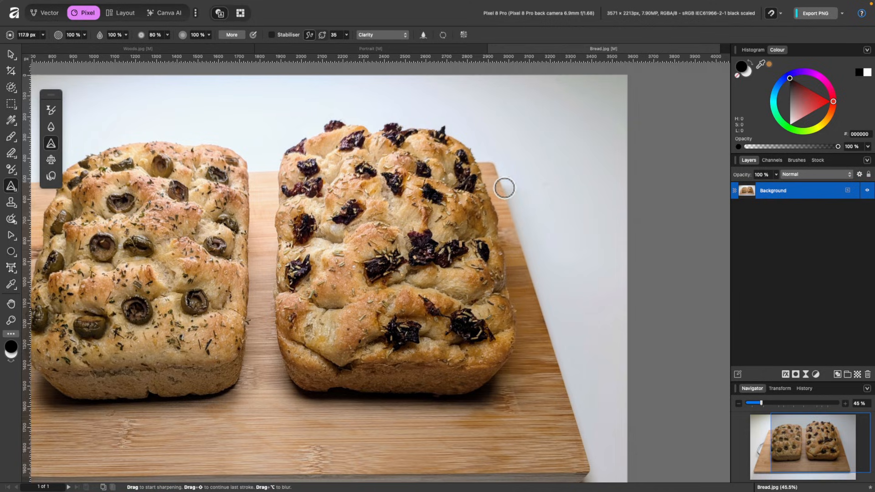
pyautogui.scroll(5, 504, 187)
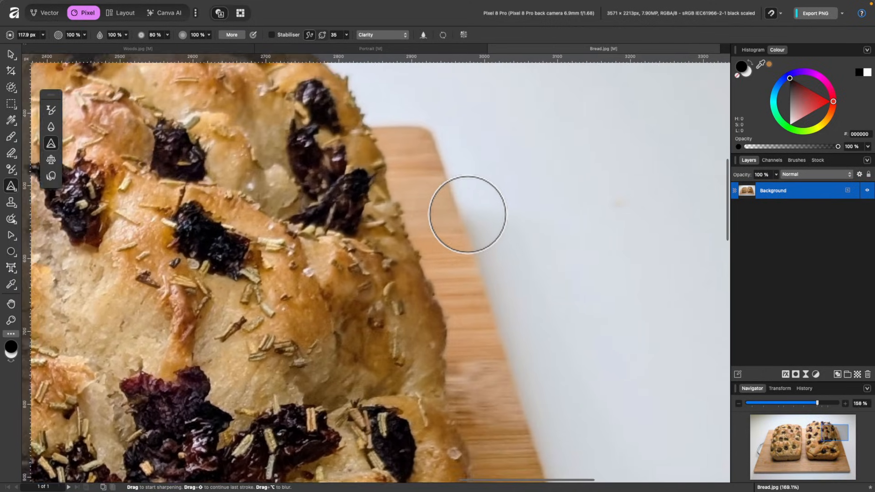
pyautogui.scroll(1, 467, 214)
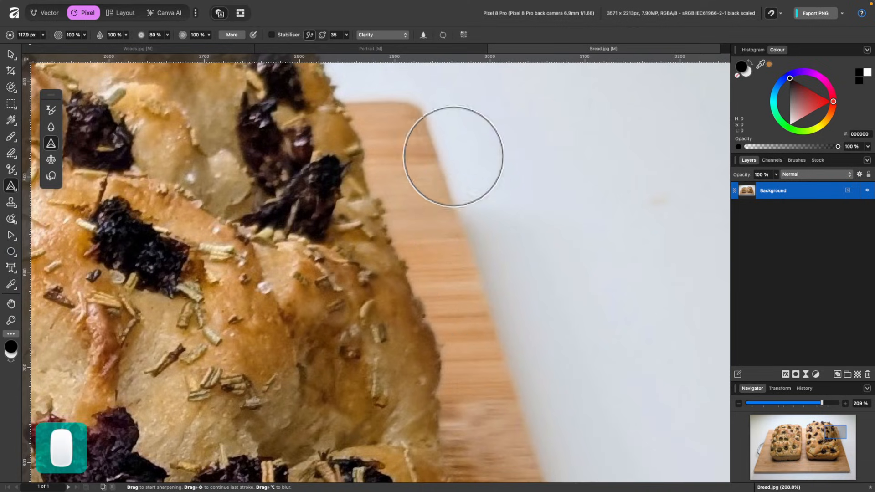
pyautogui.moveTo(453, 156)
pyautogui.mouseDown()
pyautogui.moveTo(498, 345)
pyautogui.moveTo(431, 190)
pyautogui.moveTo(471, 255)
pyautogui.moveTo(441, 182)
pyautogui.mouseUp()
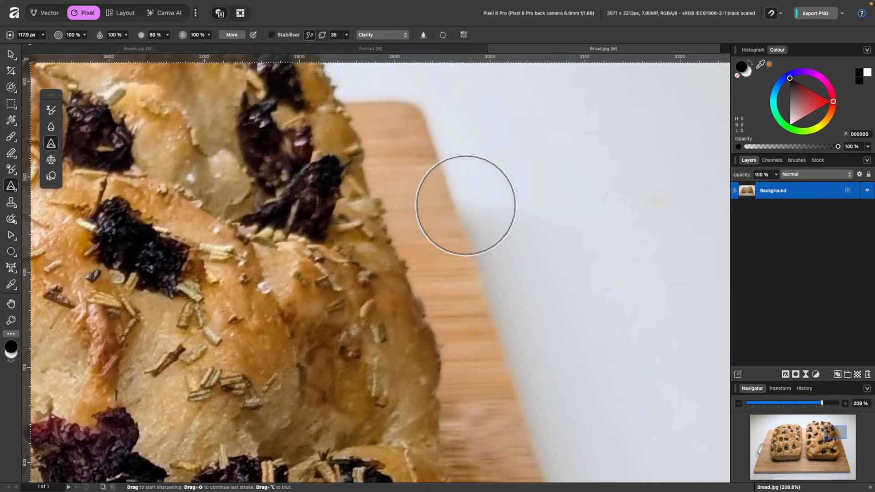
pyautogui.moveTo(465, 205)
pyautogui.mouseDown()
pyautogui.moveTo(423, 101)
pyautogui.moveTo(483, 318)
pyautogui.moveTo(425, 155)
pyautogui.moveTo(465, 181)
pyautogui.moveTo(463, 201)
pyautogui.moveTo(447, 168)
pyautogui.moveTo(464, 279)
pyautogui.moveTo(443, 177)
pyautogui.moveTo(449, 162)
pyautogui.moveTo(469, 260)
pyautogui.moveTo(437, 133)
pyautogui.moveTo(460, 324)
pyautogui.moveTo(465, 265)
pyautogui.mouseUp()
pyautogui.scroll(5, 463, 268)
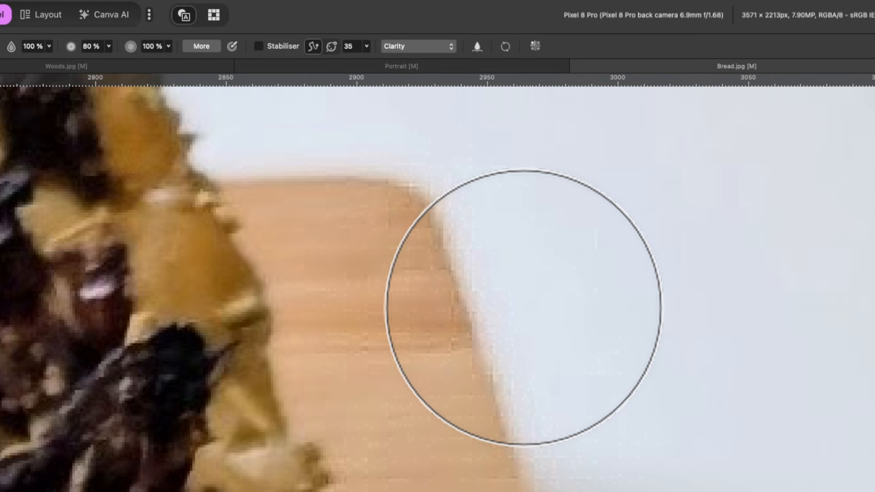
pyautogui.scroll(-4, 455, 222)
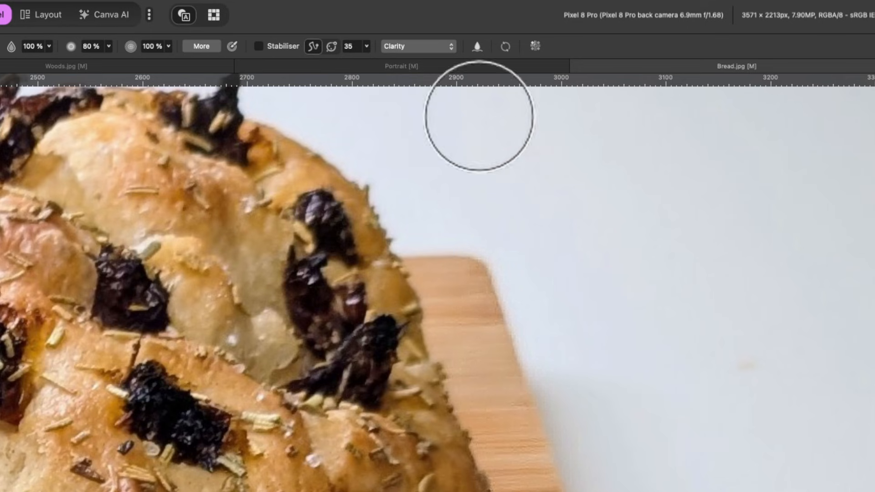
# - Switch the Sharpen Brush to Harsh mode and paint along the cutting board's edge beside the right-hand loaf
pyautogui.click(390, 34)
pyautogui.click(429, 74)
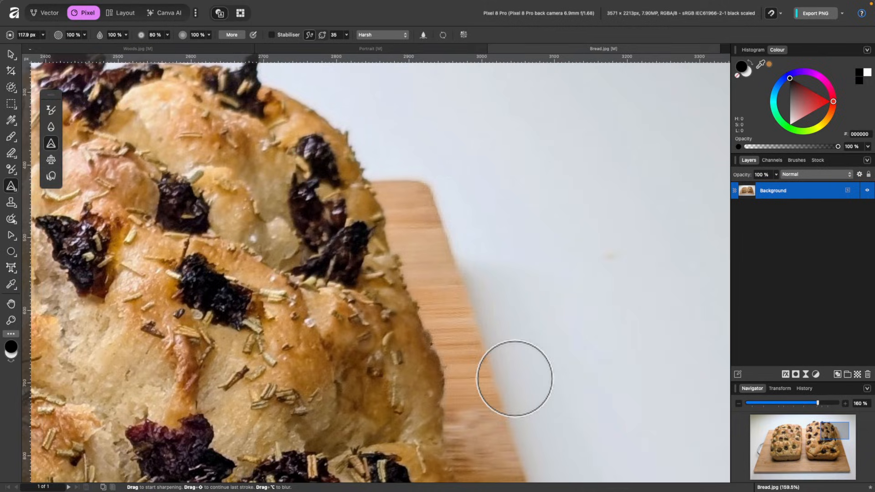
pyautogui.scroll(-3, 513, 378)
pyautogui.moveTo(514, 378)
pyautogui.mouseDown()
pyautogui.moveTo(431, 228)
pyautogui.moveTo(502, 424)
pyautogui.moveTo(412, 180)
pyautogui.moveTo(447, 322)
pyautogui.moveTo(471, 370)
pyautogui.moveTo(442, 254)
pyautogui.moveTo(453, 264)
pyautogui.mouseUp()
pyautogui.scroll(-5, 456, 266)
pyautogui.scroll(-3, 456, 266)
pyautogui.scroll(8, 490, 218)
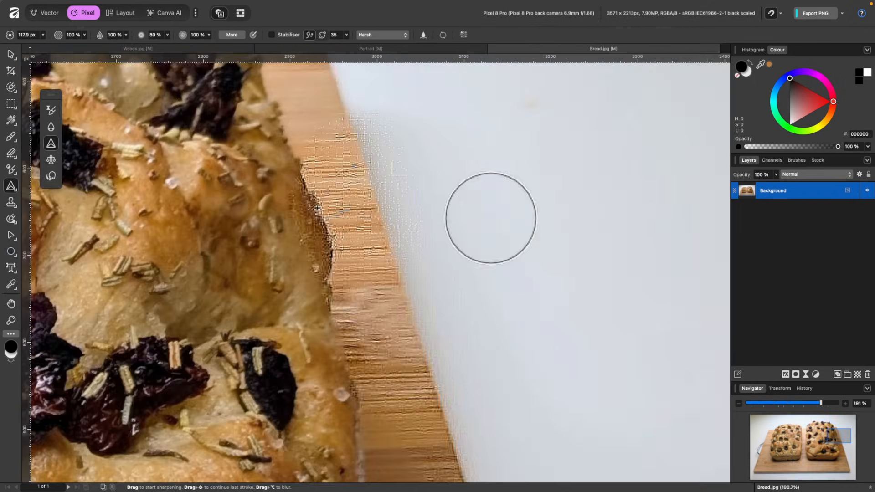
# - Undo the Harsh sharpening strokes on the cutting board and bring up the live filter choices
pyautogui.press('super+z')
pyautogui.scroll(-6, 490, 219)
pyautogui.press('super+z')
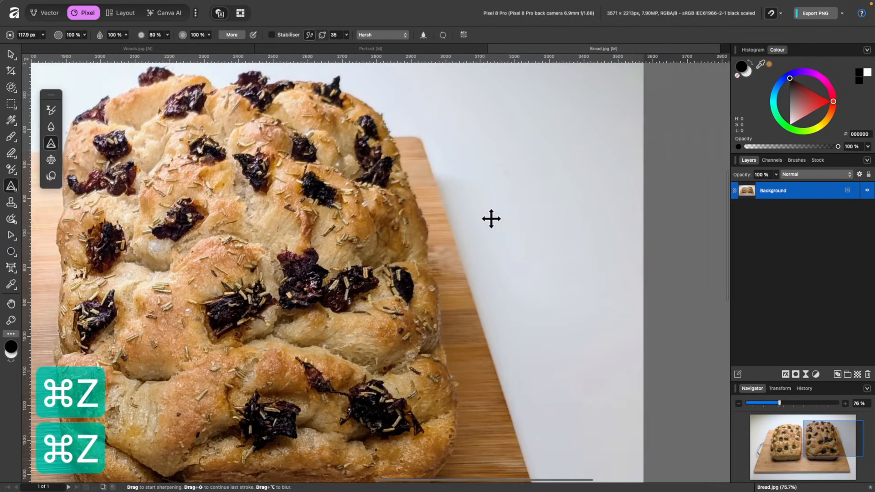
pyautogui.scroll(2, 490, 219)
pyautogui.hscroll(-2, 490, 219)
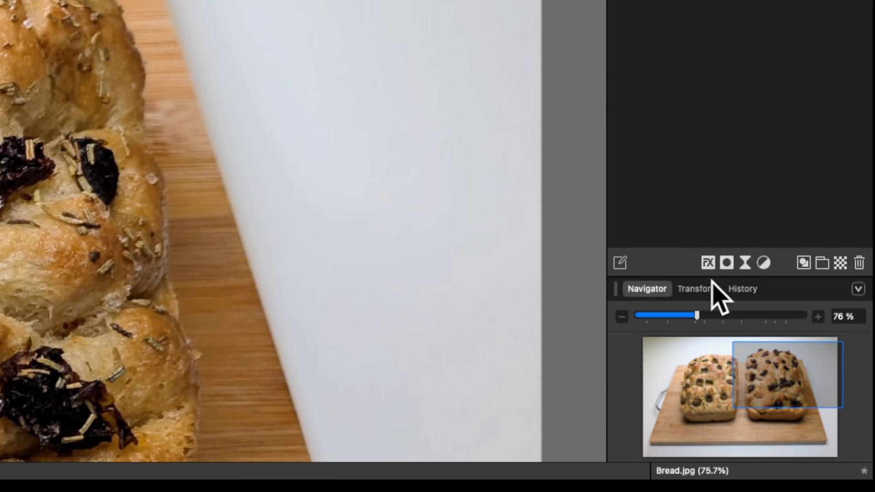
pyautogui.click(744, 264)
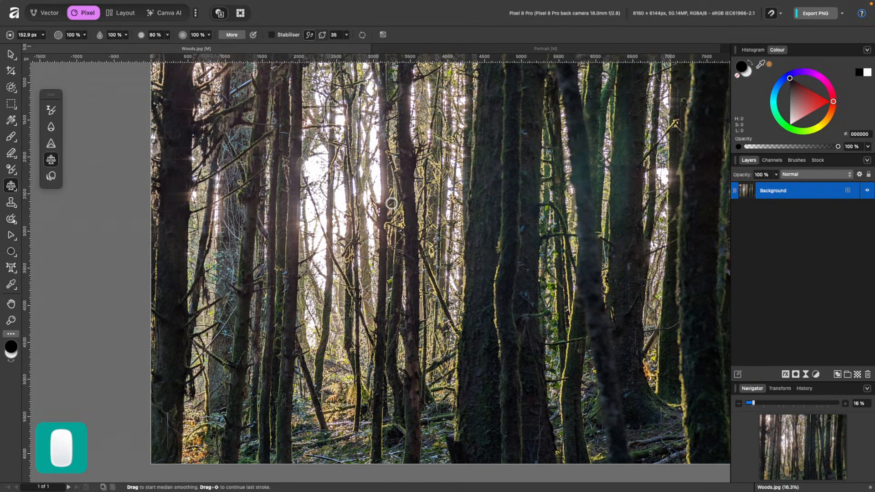
# - Smooth the bark of the dark trunk bordering the sunlit gap in Woods.jpg with the Median Brush
pyautogui.hscroll(3, 594, 309)
pyautogui.scroll(2, 594, 309)
pyautogui.hscroll(2, 392, 204)
pyautogui.scroll(1, 391, 204)
pyautogui.hscroll(-1, 391, 204)
pyautogui.scroll(-1, 391, 204)
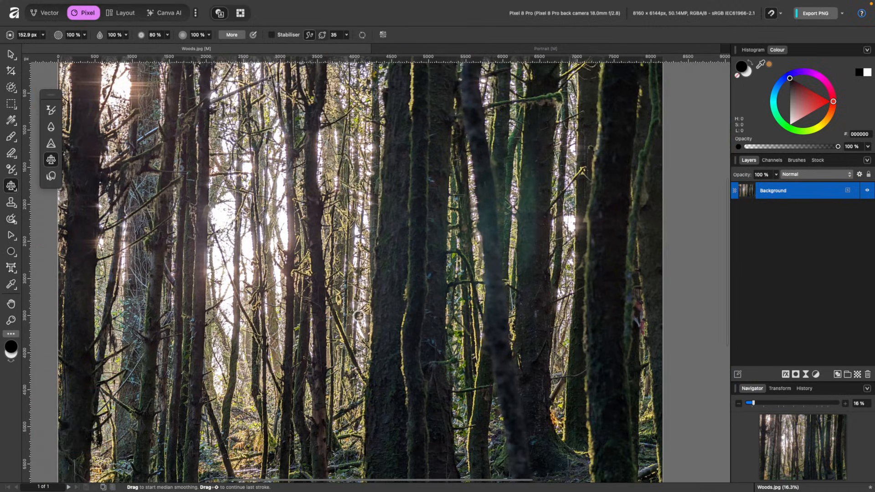
pyautogui.scroll(5, 201, 285)
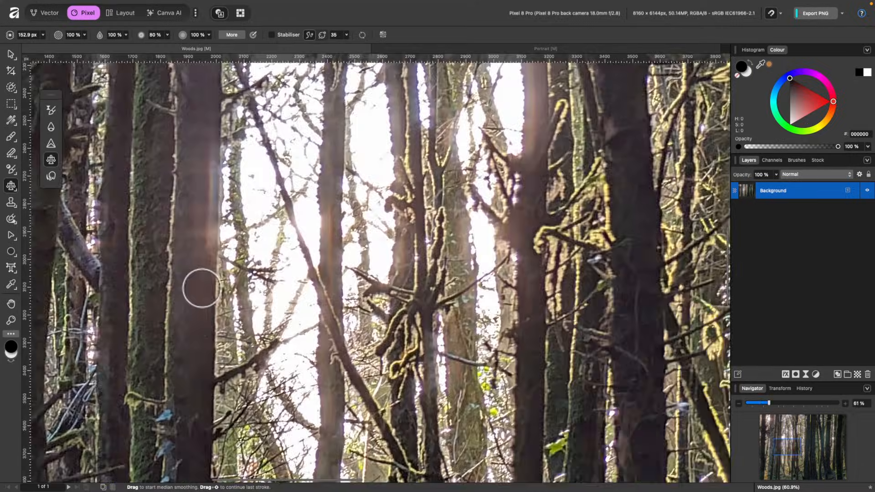
pyautogui.scroll(4, 190, 322)
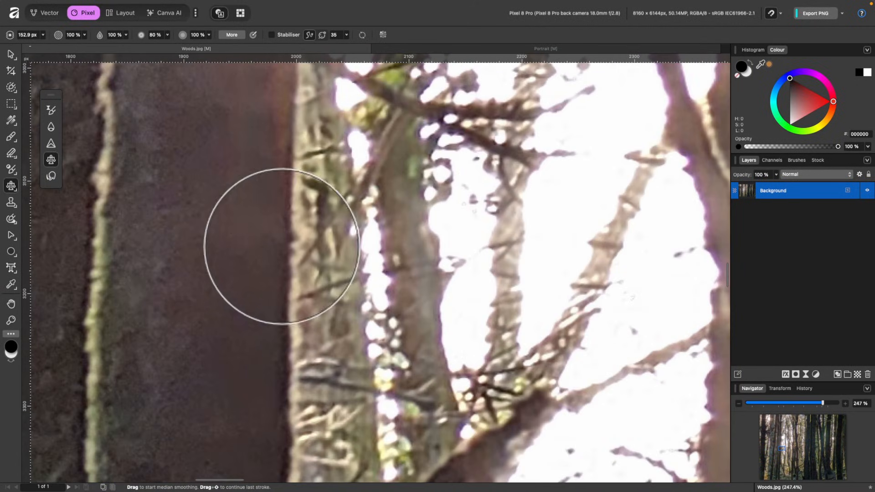
pyautogui.scroll(-3, 360, 229)
pyautogui.scroll(-5, 361, 228)
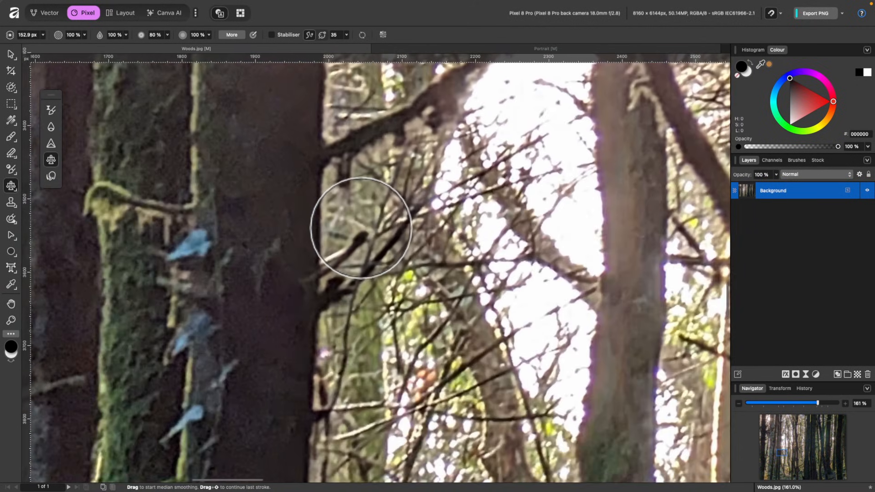
pyautogui.scroll(5, 361, 227)
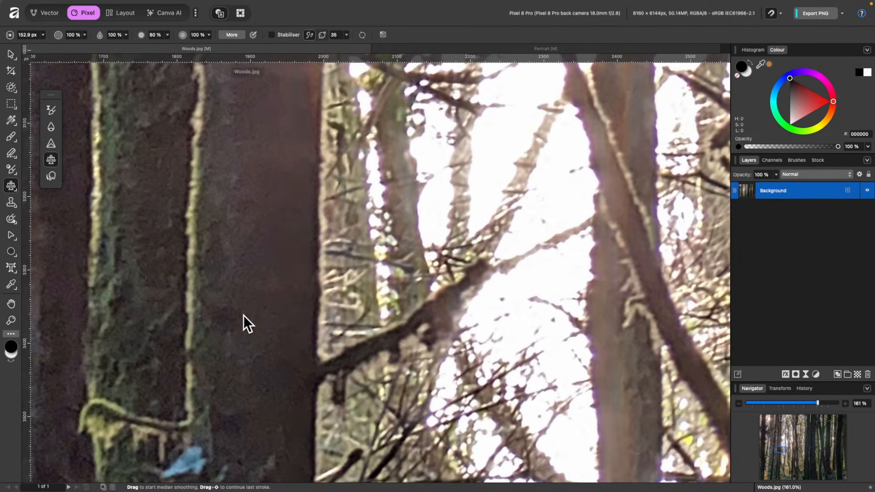
pyautogui.moveTo(243, 316)
pyautogui.mouseDown()
pyautogui.moveTo(243, 395)
pyautogui.moveTo(272, 240)
pyautogui.moveTo(243, 389)
pyautogui.moveTo(241, 223)
pyautogui.moveTo(226, 374)
pyautogui.moveTo(278, 329)
pyautogui.moveTo(255, 379)
pyautogui.moveTo(255, 272)
pyautogui.moveTo(238, 378)
pyautogui.moveTo(237, 158)
pyautogui.moveTo(256, 367)
pyautogui.mouseUp()
pyautogui.hscroll(-3, 255, 368)
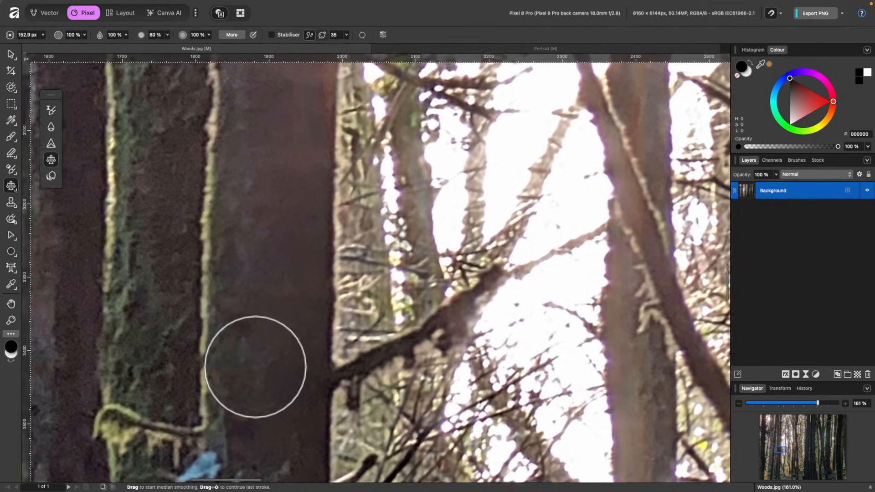
# - Smooth the mossy trunk immediately to the left of the dark trunk with the Median Brush
pyautogui.moveTo(206, 191)
pyautogui.mouseDown()
pyautogui.moveTo(202, 235)
pyautogui.moveTo(201, 364)
pyautogui.moveTo(215, 135)
pyautogui.moveTo(211, 335)
pyautogui.mouseUp()
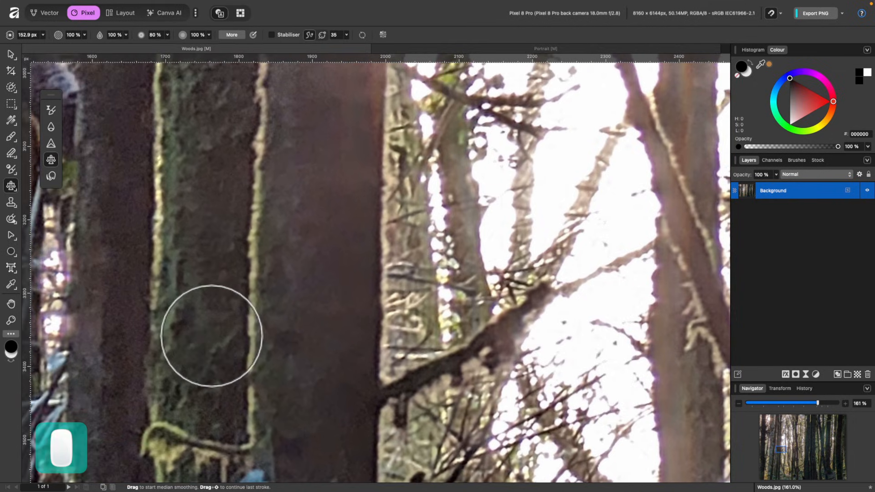
pyautogui.scroll(1, 300, 297)
pyautogui.scroll(5, 300, 297)
pyautogui.moveTo(305, 361)
pyautogui.mouseDown()
pyautogui.moveTo(301, 240)
pyautogui.moveTo(321, 217)
pyautogui.moveTo(322, 175)
pyautogui.moveTo(231, 357)
pyautogui.moveTo(205, 343)
pyautogui.moveTo(213, 181)
pyautogui.mouseUp()
pyautogui.scroll(-8, 212, 181)
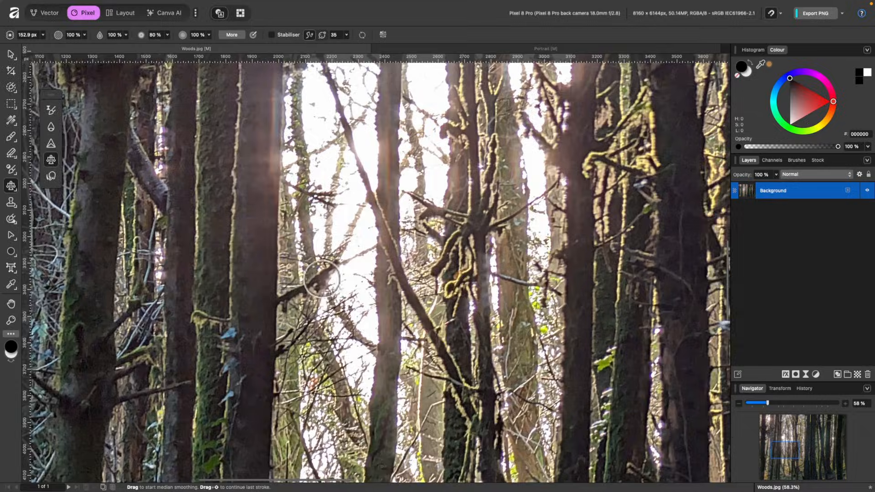
# - Median-smooth the higher stretch of the dark and mossy trunks, around the sun flare beside the gap
pyautogui.scroll(10, 297, 238)
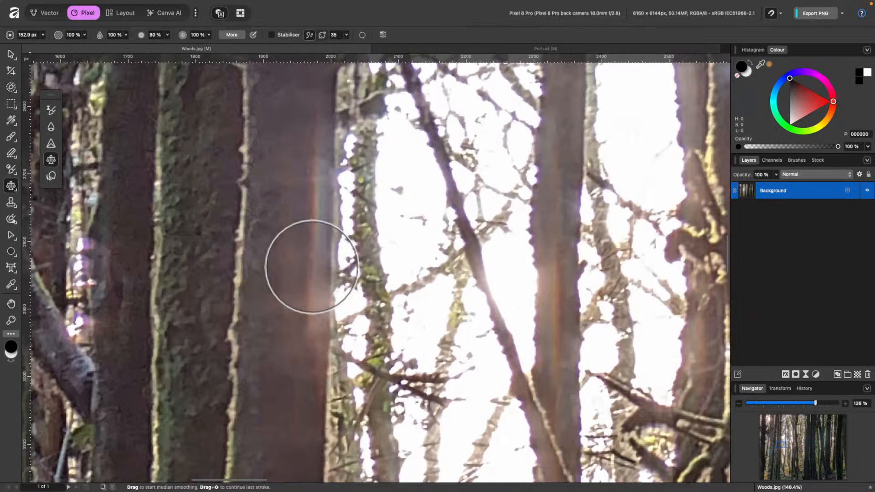
pyautogui.scroll(3, 312, 267)
pyautogui.moveTo(256, 102)
pyautogui.mouseDown()
pyautogui.moveTo(256, 256)
pyautogui.moveTo(272, 151)
pyautogui.moveTo(261, 248)
pyautogui.mouseUp()
pyautogui.scroll(4, 260, 248)
pyautogui.hscroll(-3, 260, 248)
pyautogui.moveTo(226, 312)
pyautogui.mouseDown()
pyautogui.moveTo(222, 177)
pyautogui.moveTo(203, 336)
pyautogui.moveTo(213, 340)
pyautogui.mouseUp()
pyautogui.moveTo(319, 316); pyautogui.dragTo(281, 237)
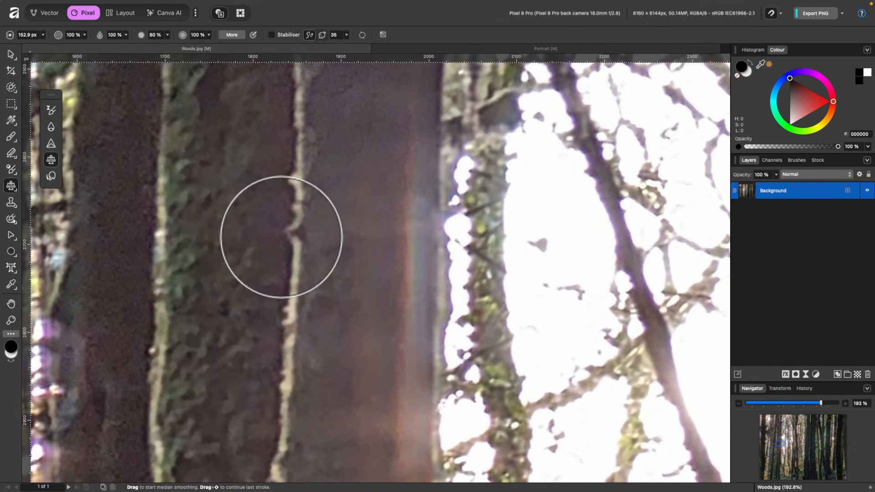
# - Extend the median smoothing farther along the dark trunk above the sun flare
pyautogui.scroll(5, 281, 236)
pyautogui.moveTo(351, 346)
pyautogui.mouseDown()
pyautogui.moveTo(366, 371)
pyautogui.moveTo(363, 393)
pyautogui.moveTo(359, 190)
pyautogui.mouseUp()
pyautogui.scroll(-5, 358, 190)
pyautogui.moveTo(312, 170); pyautogui.dragTo(310, 200)
pyautogui.scroll(-5, 310, 200)
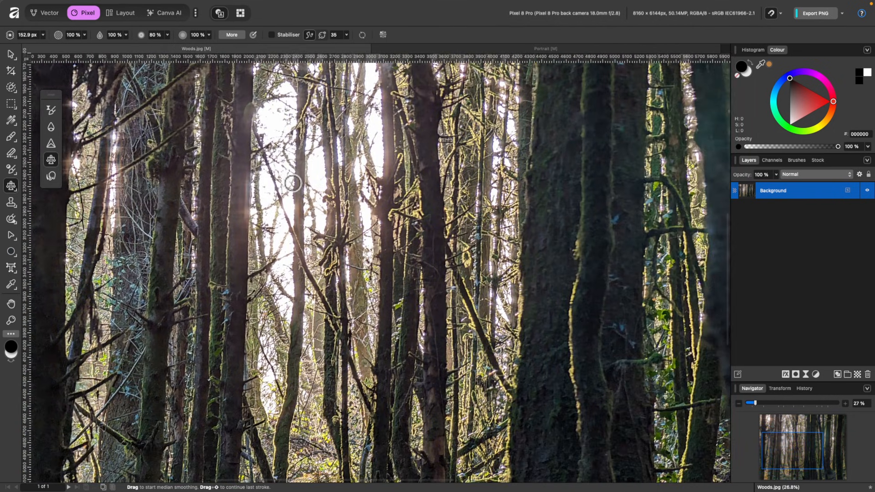
# - Smear the thin branches in the sunlit gap beside the dark trunk with the Smudge Brush
pyautogui.scroll(5, 252, 196)
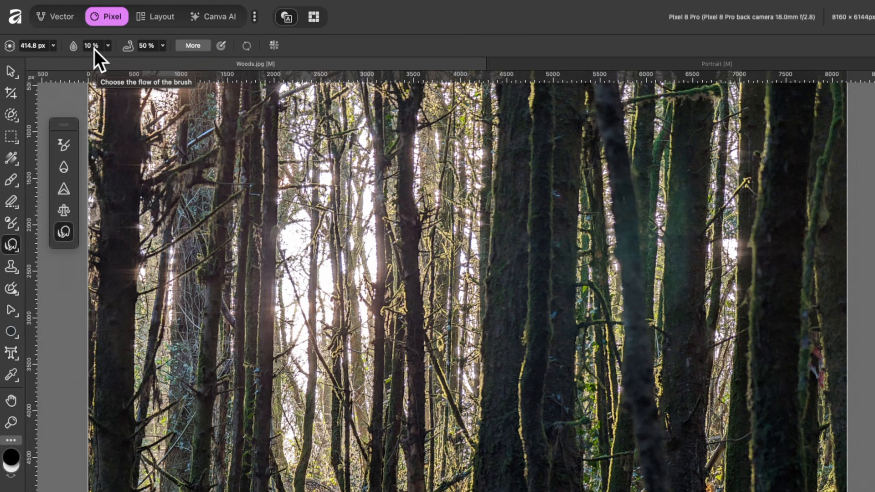
pyautogui.scroll(5, 287, 253)
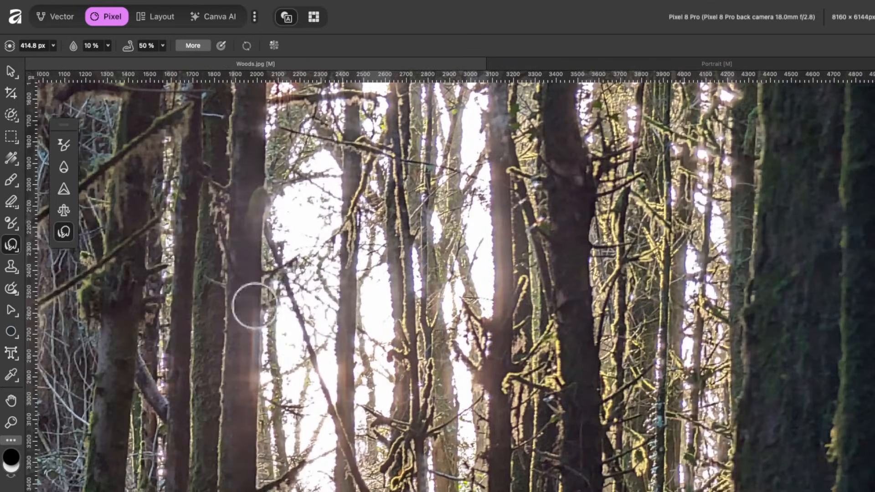
pyautogui.moveTo(254, 305)
pyautogui.mouseDown()
pyautogui.moveTo(265, 273)
pyautogui.moveTo(228, 337)
pyautogui.moveTo(369, 246)
pyautogui.moveTo(299, 401)
pyautogui.moveTo(392, 332)
pyautogui.moveTo(299, 364)
pyautogui.moveTo(261, 408)
pyautogui.mouseUp()
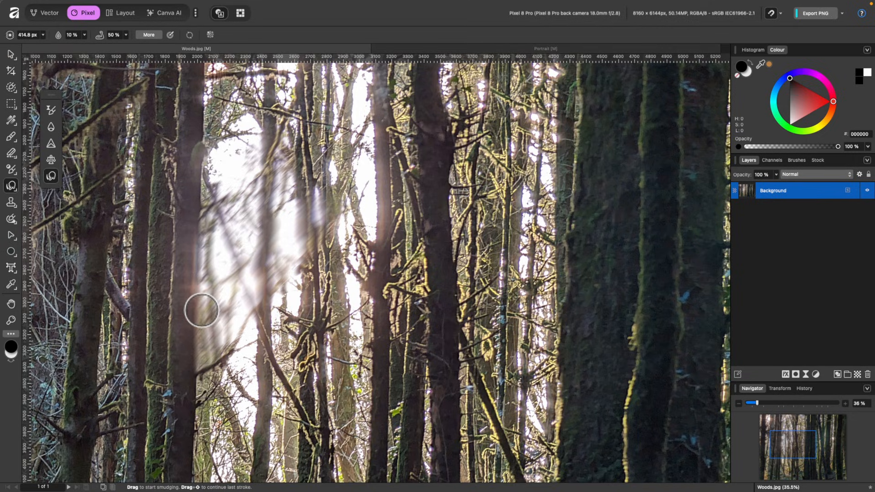
# - Enlarge the Smudge Brush to 1678 px and smear the sunlit upper part of the forest between the trunks
pyautogui.press(']')
pyautogui.press(']')
pyautogui.press(']')
pyautogui.press(']')
pyautogui.press(']')
pyautogui.press(']')
pyautogui.press(']')
pyautogui.press(']')
pyautogui.press(']')
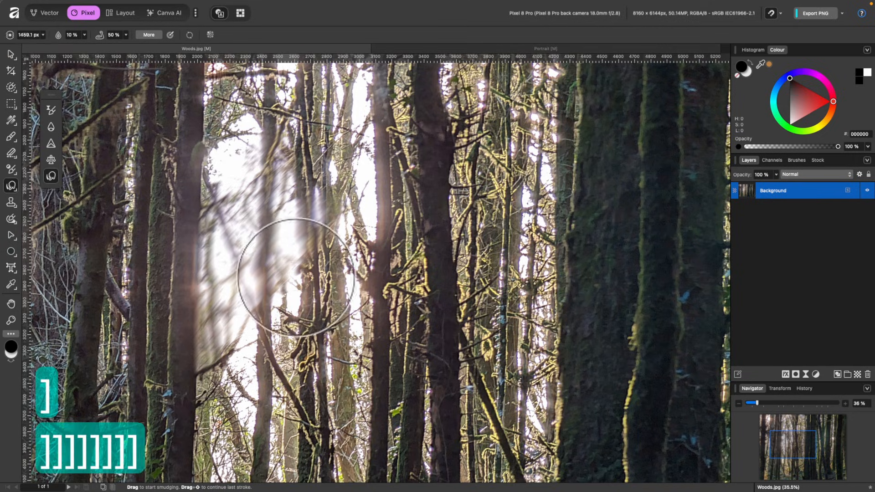
pyautogui.press(']')
pyautogui.scroll(-6, 295, 278)
pyautogui.moveTo(385, 240)
pyautogui.mouseDown()
pyautogui.moveTo(297, 307)
pyautogui.moveTo(472, 174)
pyautogui.moveTo(270, 294)
pyautogui.moveTo(386, 166)
pyautogui.moveTo(409, 103)
pyautogui.moveTo(261, 172)
pyautogui.mouseUp()
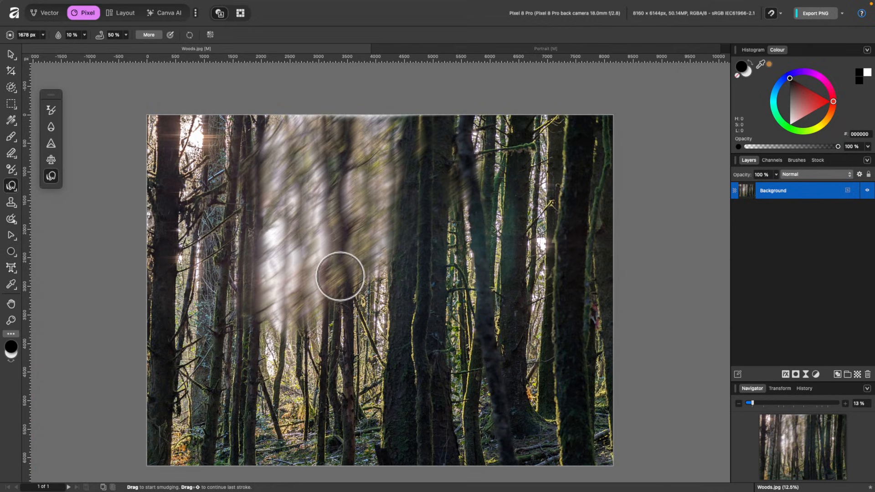
pyautogui.moveTo(340, 276)
pyautogui.mouseDown()
pyautogui.moveTo(185, 397)
pyautogui.moveTo(404, 269)
pyautogui.moveTo(289, 388)
pyautogui.moveTo(396, 371)
pyautogui.moveTo(543, 238)
pyautogui.moveTo(471, 157)
pyautogui.moveTo(444, 214)
pyautogui.moveTo(86, 122)
pyautogui.mouseUp()
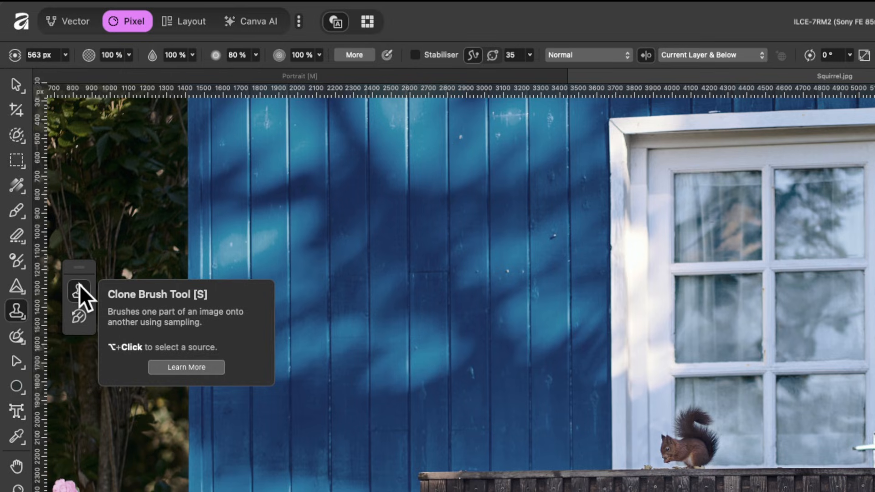
# - Activate the Clone Brush and set its width to 537.9 px so it encloses the round wall plaque beside the door
pyautogui.click(79, 287)
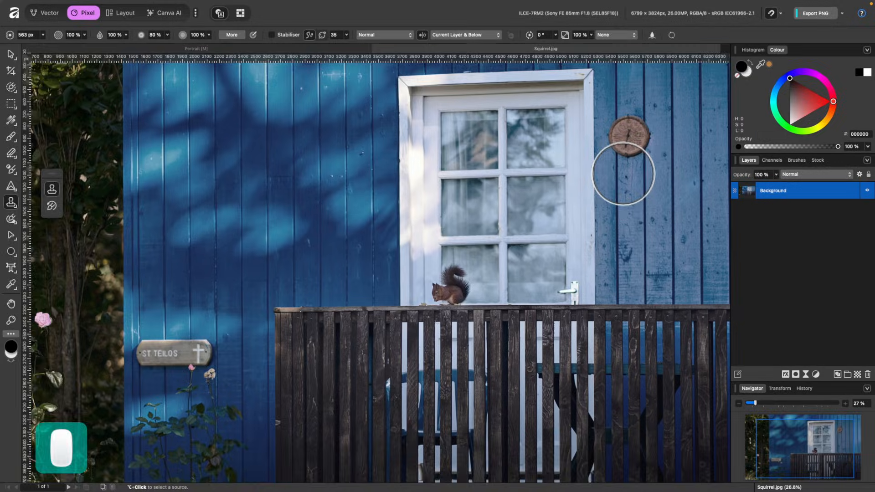
pyautogui.hscroll(3, 611, 181)
pyautogui.scroll(2, 610, 182)
pyautogui.scroll(4, 576, 198)
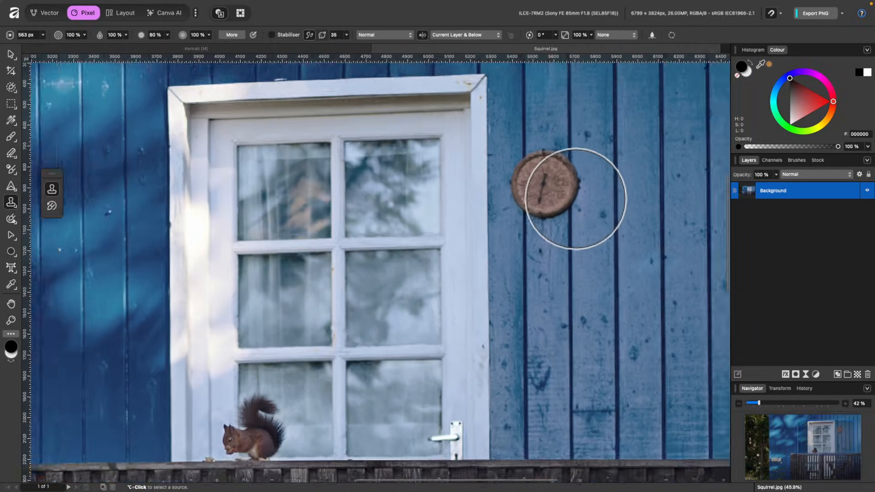
pyautogui.scroll(1, 575, 198)
pyautogui.hscroll(3, 538, 178)
pyautogui.scroll(1, 538, 179)
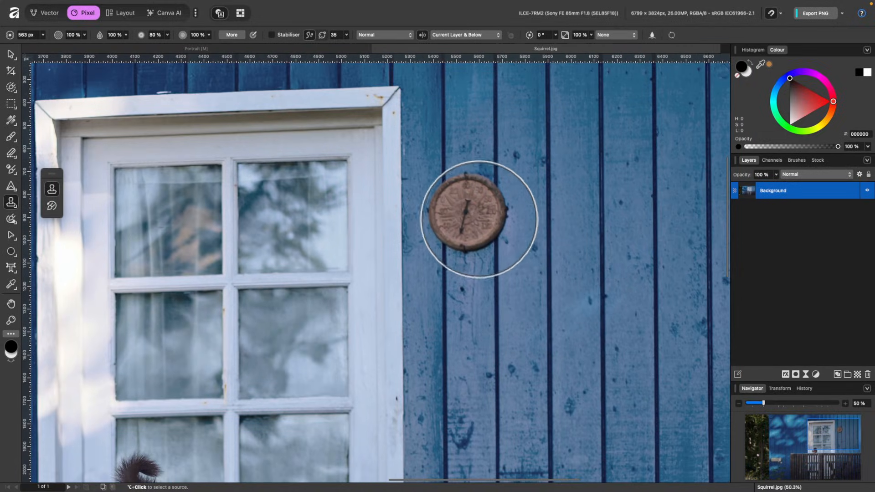
pyautogui.scroll(-2, 445, 211)
pyautogui.hscroll(-2, 445, 212)
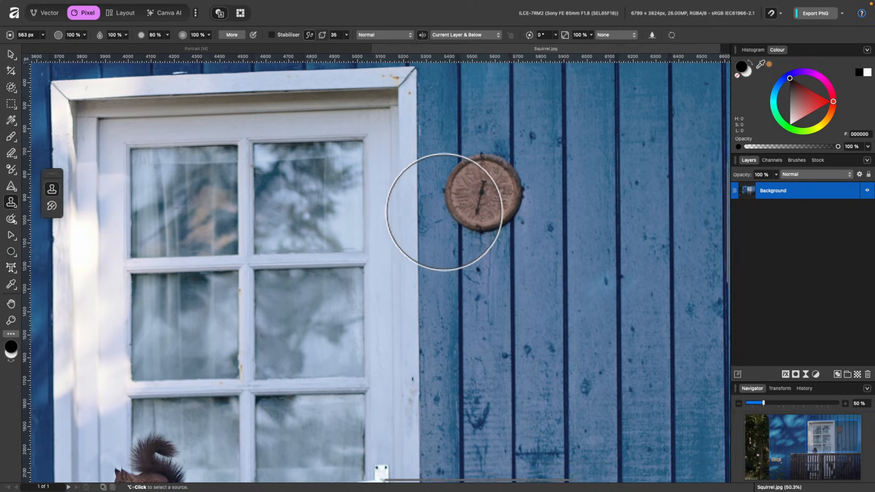
pyautogui.scroll(-1, 444, 211)
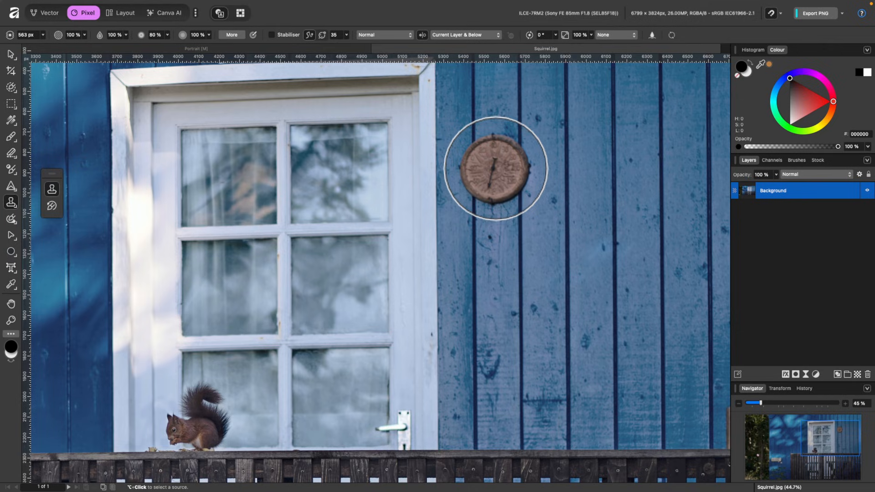
pyautogui.press('[')
pyautogui.press('[')
pyautogui.press(']')
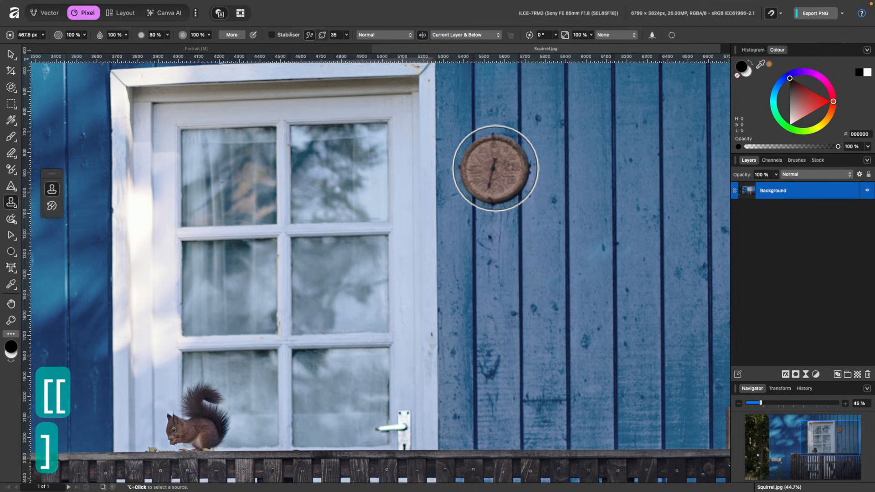
pyautogui.press(']')
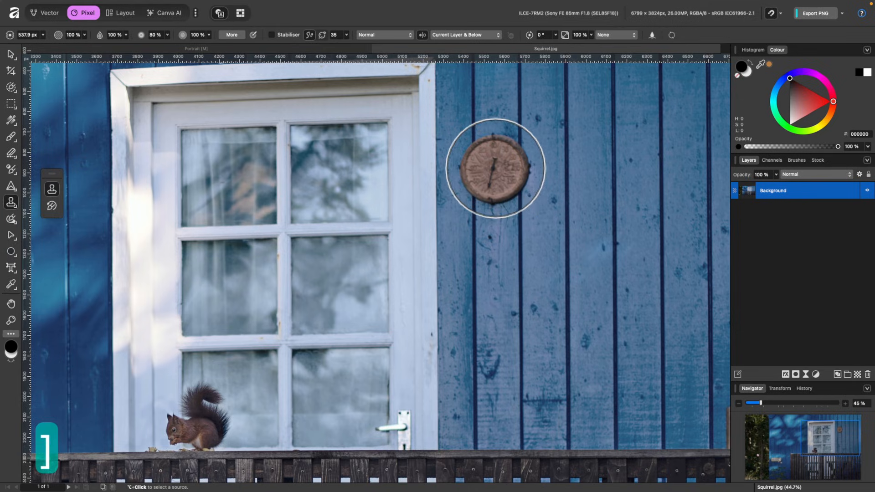
pyautogui.scroll(3, 495, 167)
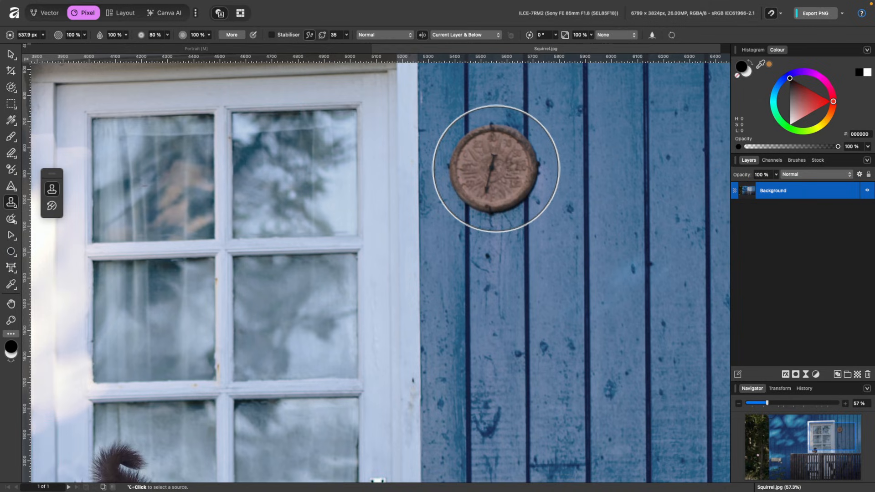
# - Sample the centre of the round plaque as the clone source, try a copy higher on the boards and undo it
pyautogui.press('alt')
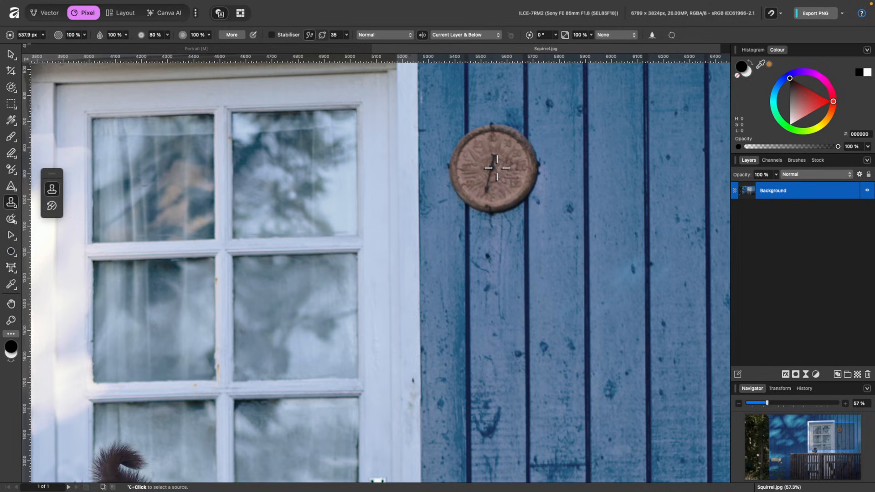
pyautogui.keyDown('alt'); pyautogui.click(496, 168); pyautogui.keyUp('alt')
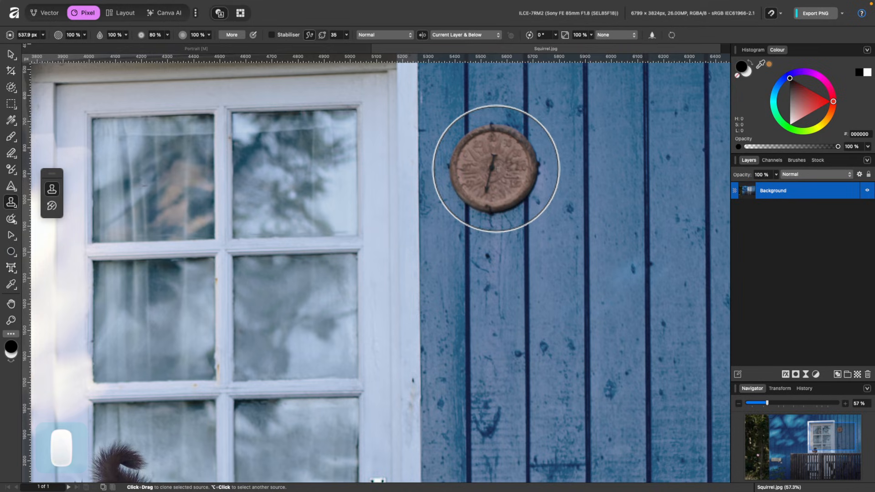
pyautogui.hscroll(3, 496, 169)
pyautogui.scroll(2, 497, 169)
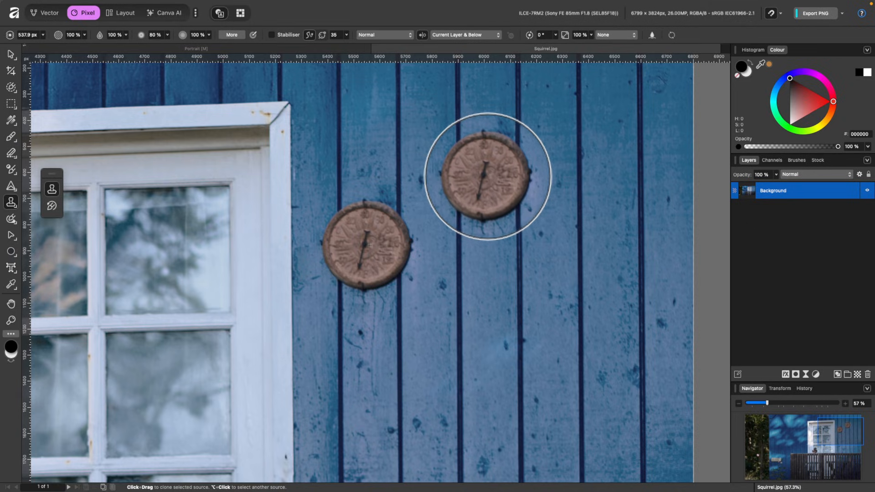
pyautogui.press('super+z')
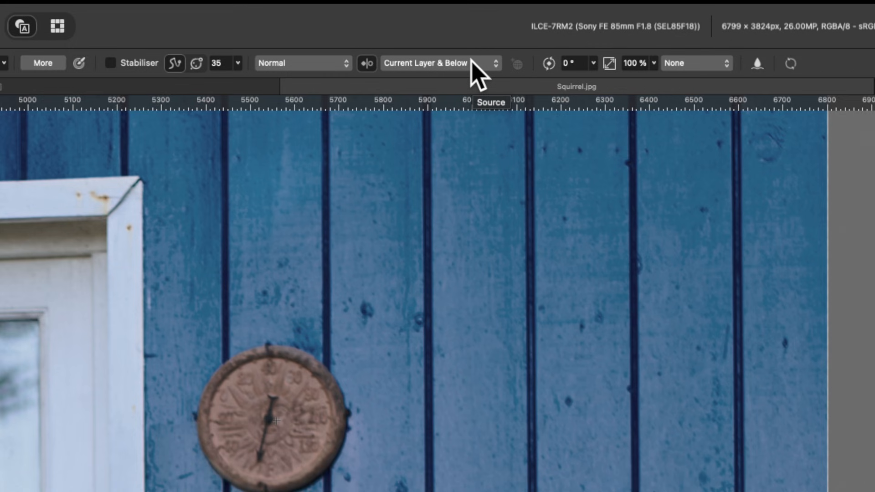
# - Check which layers the Clone Brush can sample from, keeping Current Layer & Below
pyautogui.click(473, 64)
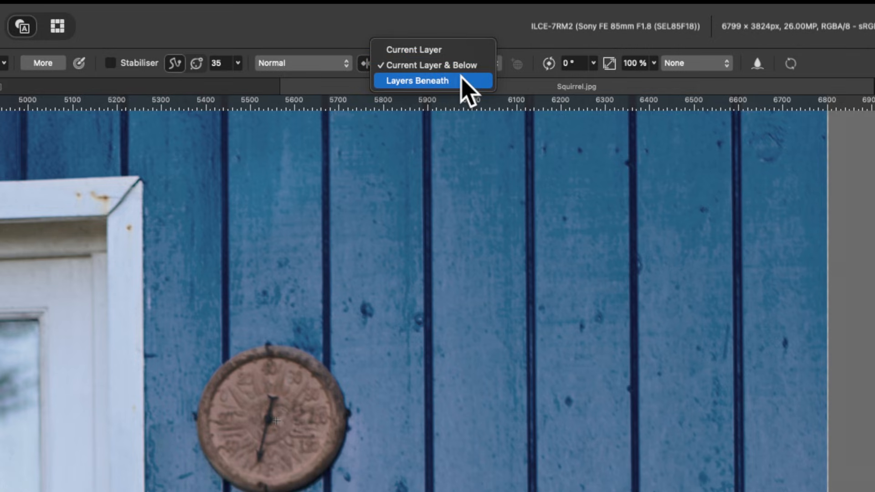
pyautogui.click(509, 44)
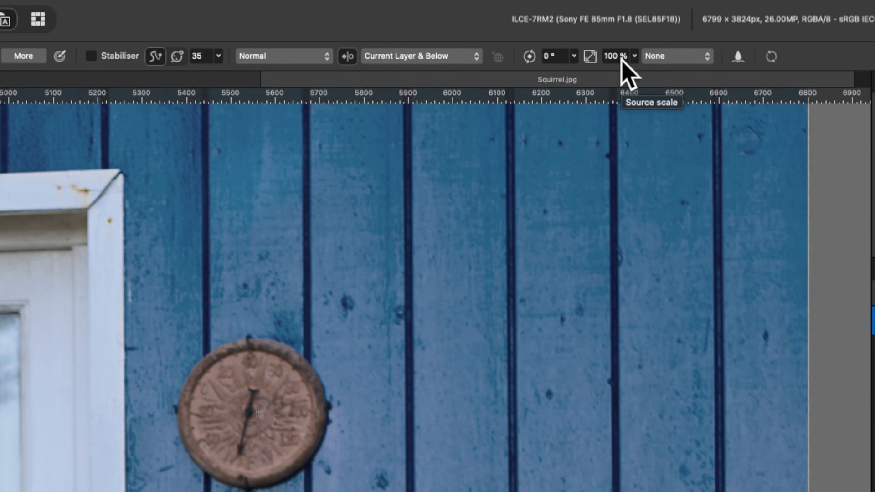
pyautogui.click(488, 292)
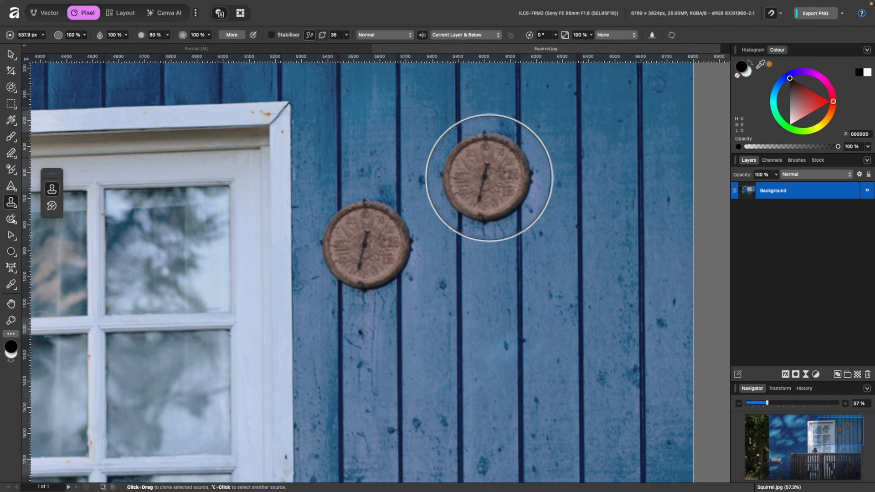
# - Try rotating the clone source in both directions over the wall boards and return its rotation to 0°
pyautogui.press('Left')
pyautogui.press('Left')
pyautogui.press('Left')
pyautogui.press('Left')
pyautogui.press('Left')
pyautogui.press('Left')
pyautogui.press('Left')
pyautogui.press('Left')
pyautogui.press('Left')
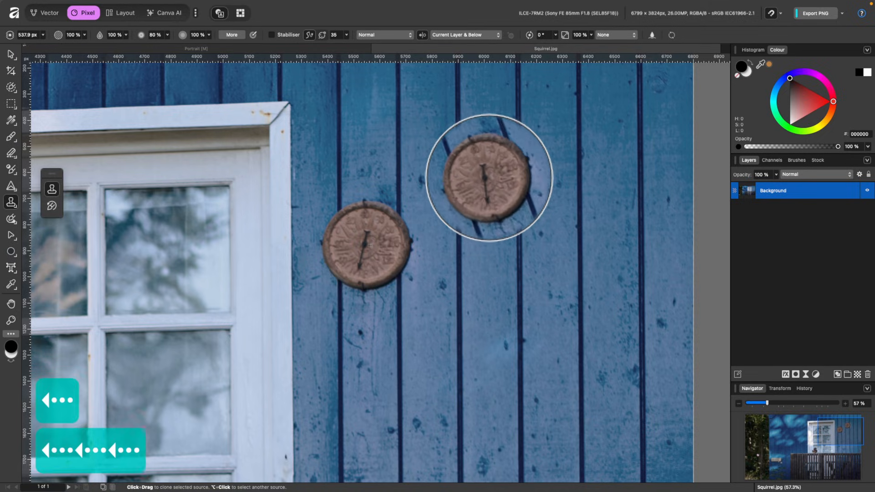
pyautogui.press('Right')
pyautogui.press('Right')
pyautogui.press('Right')
pyautogui.press('Right')
pyautogui.press('Right')
pyautogui.press('Right')
pyautogui.press('Right')
pyautogui.press('Right')
pyautogui.press('Right')
pyautogui.press('Right')
pyautogui.press('Right')
pyautogui.press('Right')
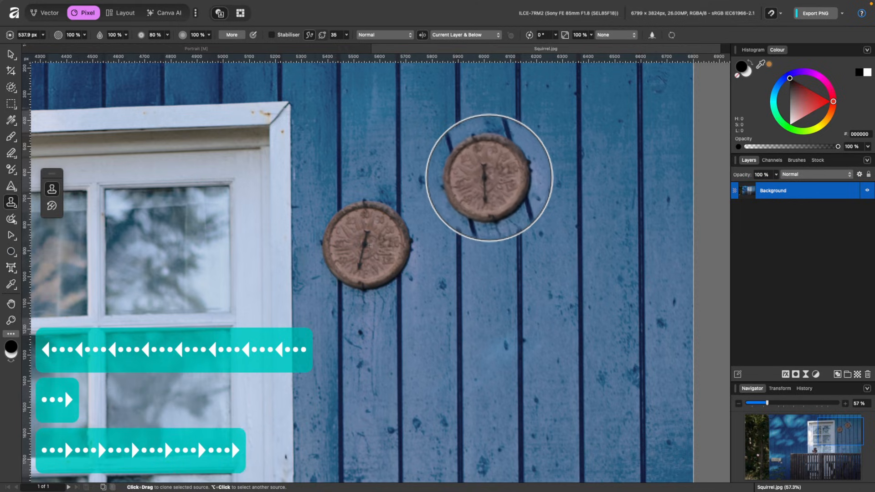
pyautogui.press('Left')
pyautogui.press('Left')
pyautogui.press('Left')
pyautogui.press('Left')
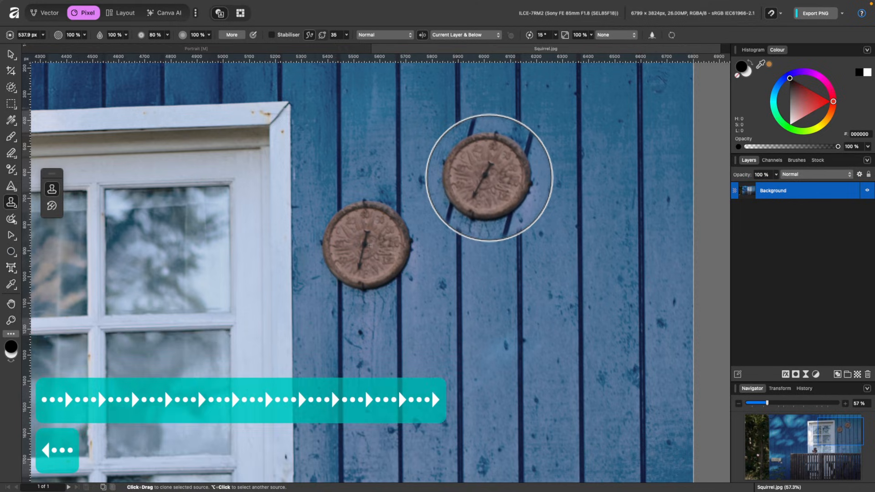
pyautogui.press('Left')
pyautogui.press('Right')
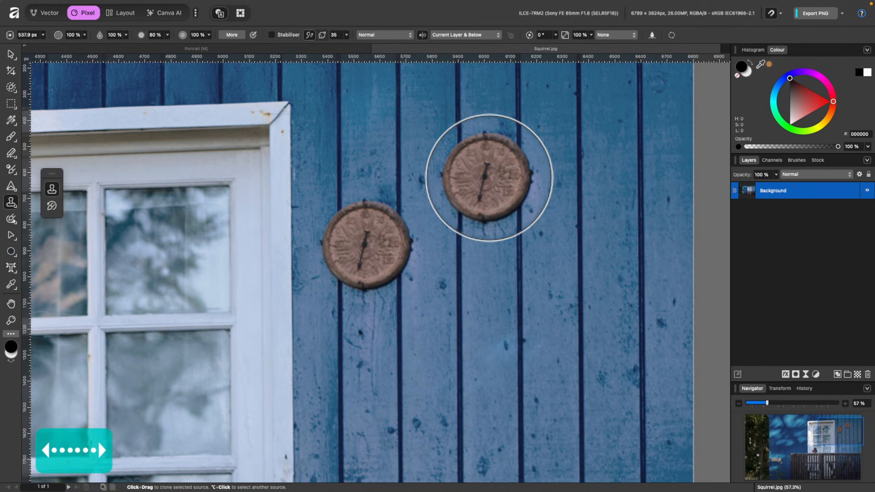
# - Try enlarging the clone source to about 134%, and bring the source scale back to 103%
pyautogui.press('Up')
pyautogui.press('Up')
pyautogui.press('Up')
pyautogui.press('Up')
pyautogui.press('Up')
pyautogui.press('Up')
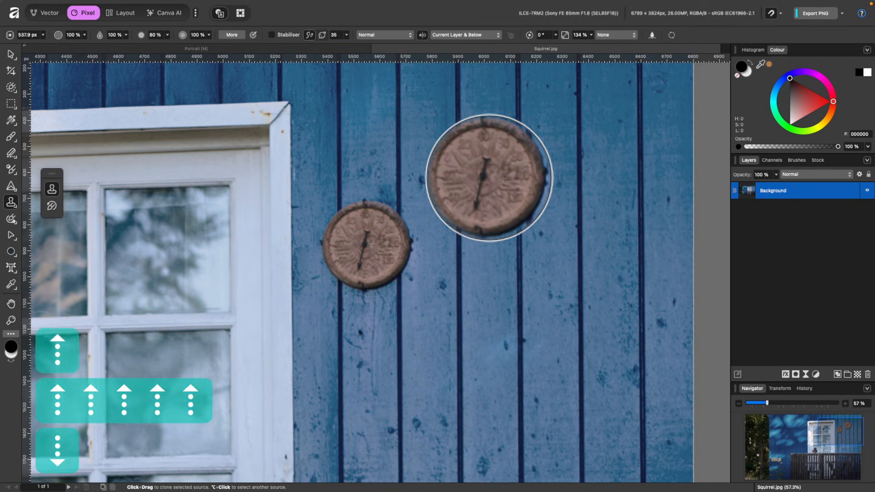
pyautogui.press('Down')
pyautogui.press('Down')
pyautogui.press('Down')
pyautogui.press('Down')
pyautogui.press('Down')
pyautogui.press('Down')
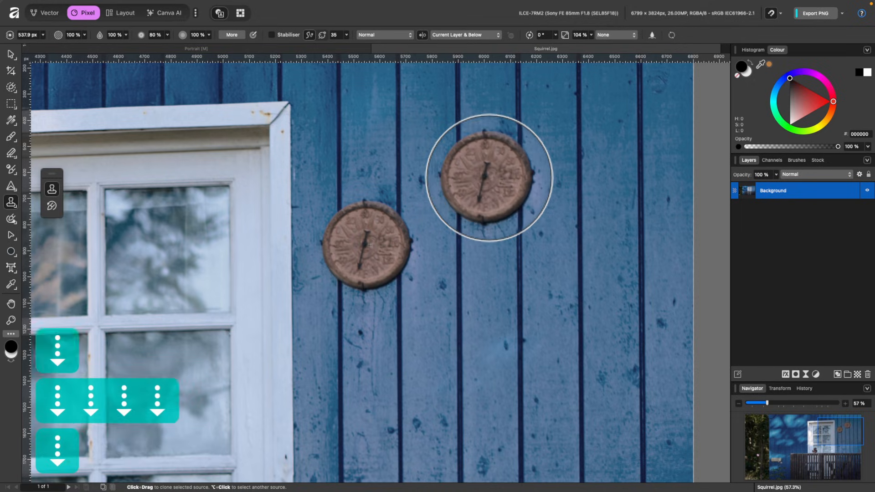
pyautogui.press('Up')
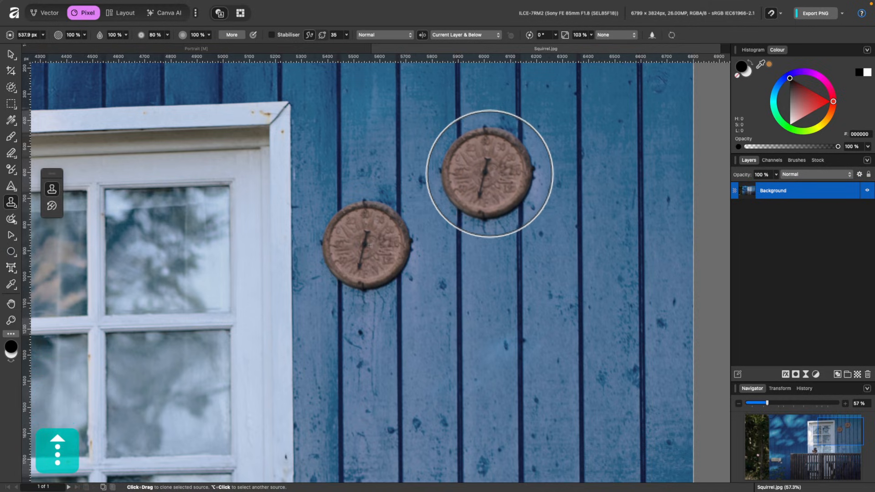
# - Clone the plaque onto the boards above and beside the original, and paint cloned board texture beneath the copy
pyautogui.click(488, 174)
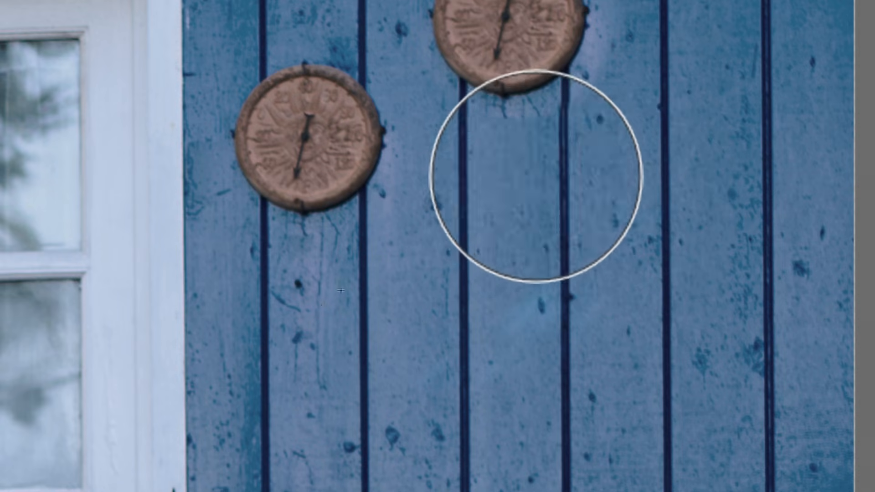
pyautogui.moveTo(536, 176)
pyautogui.mouseDown()
pyautogui.moveTo(519, 191)
pyautogui.moveTo(535, 209)
pyautogui.moveTo(520, 189)
pyautogui.mouseUp()
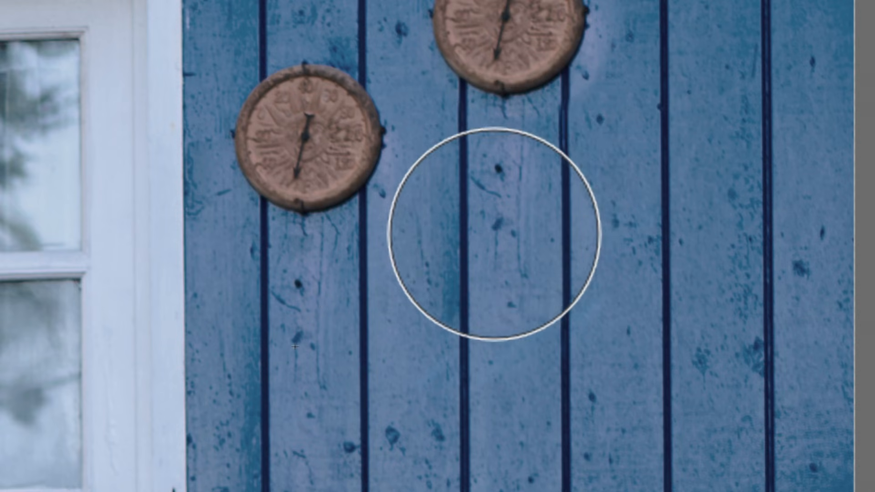
pyautogui.scroll(-3, 494, 234)
pyautogui.hscroll(-2, 494, 234)
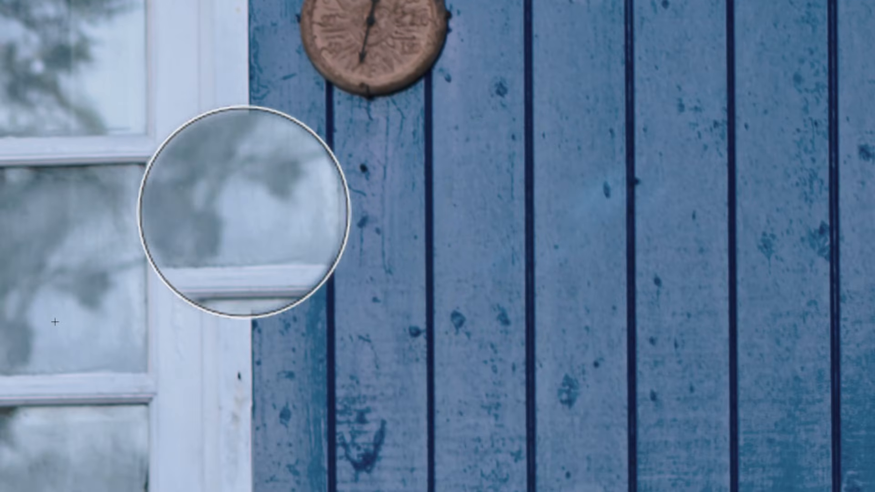
# - Try cloning the window and white door frame across the blue boards below the plaques, and undo it
pyautogui.moveTo(244, 212)
pyautogui.mouseDown()
pyautogui.moveTo(399, 242)
pyautogui.moveTo(628, 195)
pyautogui.mouseUp()
pyautogui.scroll(-2, 628, 197)
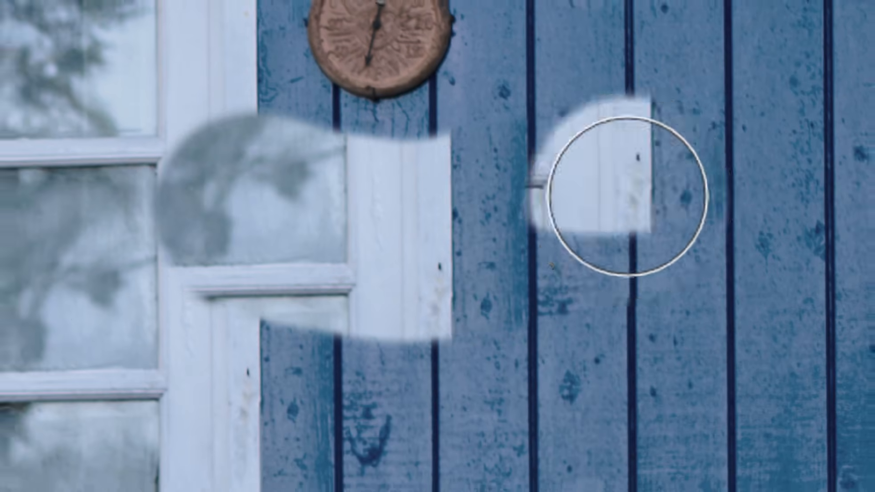
pyautogui.scroll(-2, 627, 197)
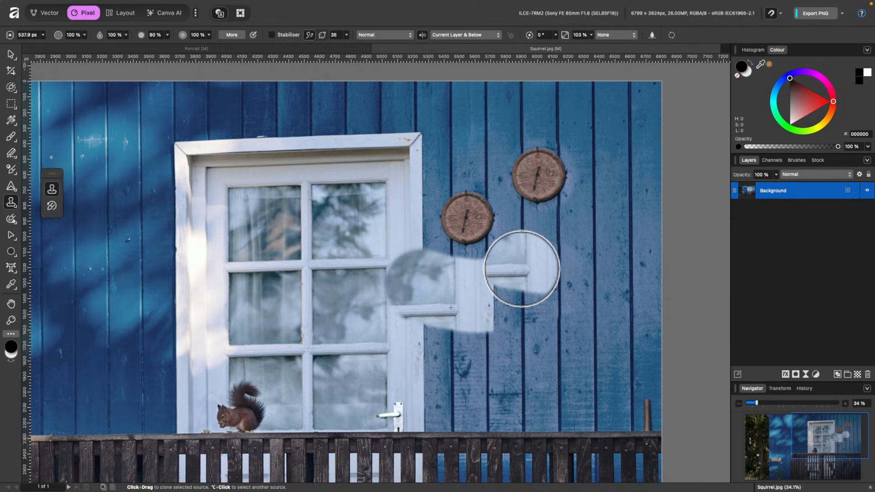
pyautogui.scroll(2, 522, 269)
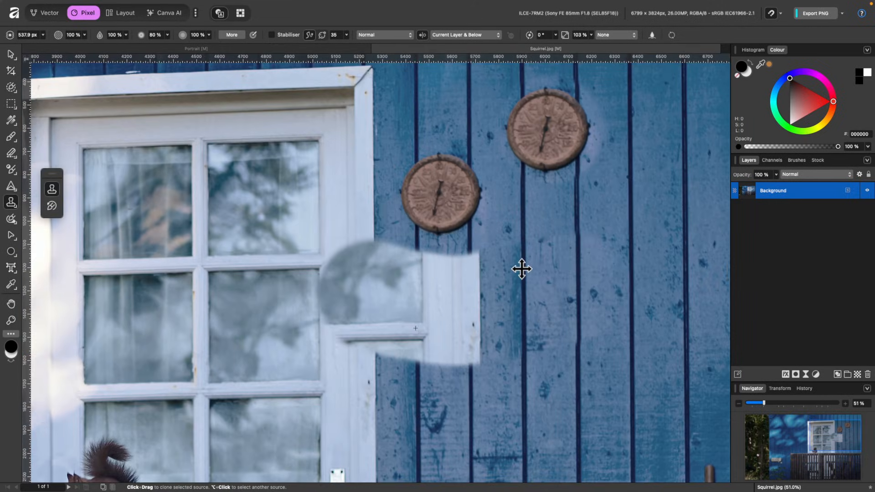
pyautogui.press('super+z')
# - Set the Clone Brush width to 436.9 px and sample the squirrel's body as the new clone source
pyautogui.scroll(-4, 522, 269)
pyautogui.hscroll(-4, 522, 269)
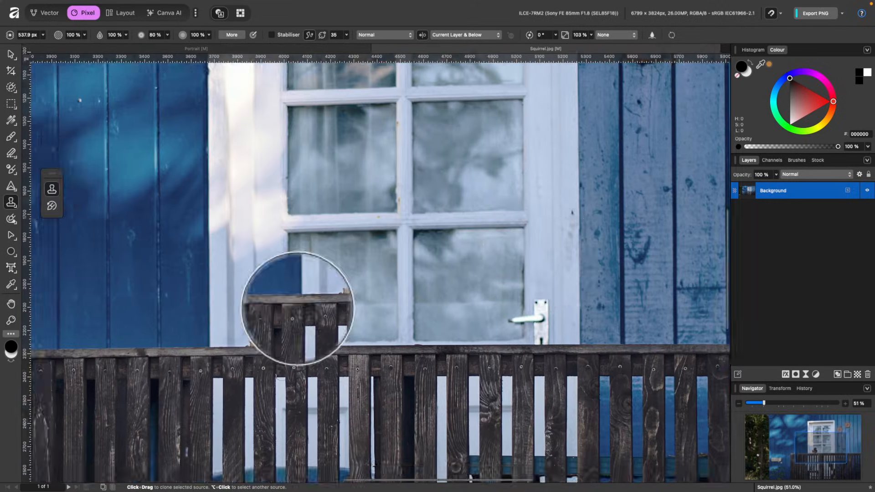
pyautogui.scroll(3, 297, 308)
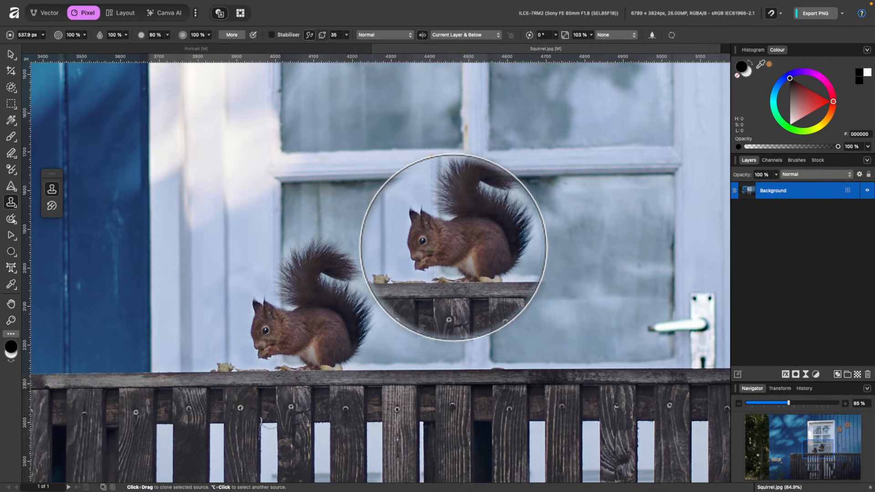
pyautogui.press('[')
pyautogui.press('[')
pyautogui.press('[')
pyautogui.press(']')
pyautogui.press(']')
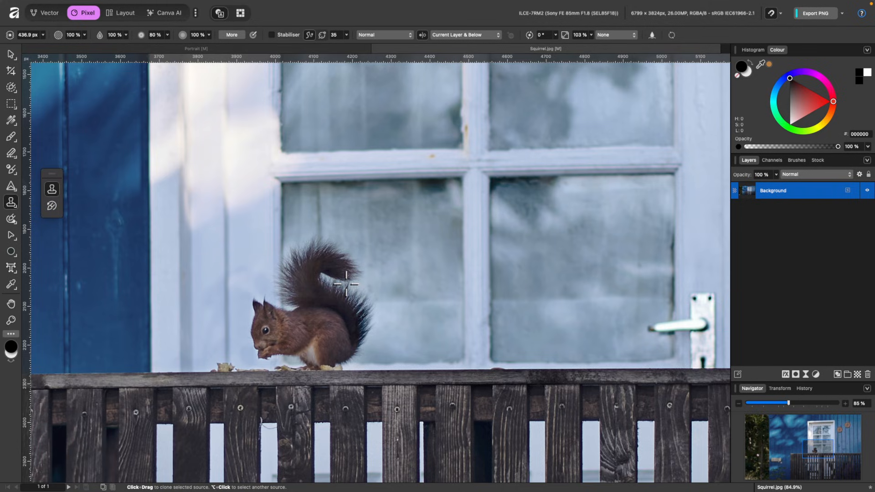
pyautogui.keyDown('alt'); pyautogui.click(304, 327); pyautogui.keyUp('alt')
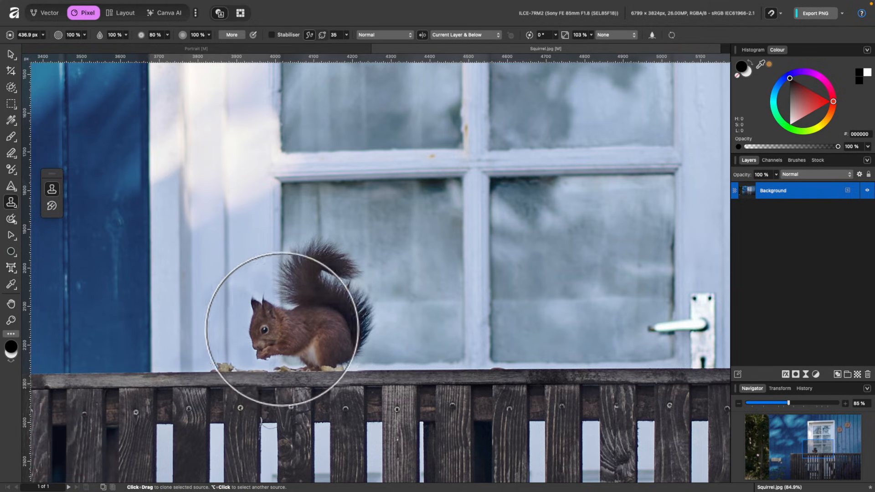
# - Clone a second squirrel onto the railing in front of the original, undoing the first placement and stamping it again
pyautogui.hscroll(-3, 230, 326)
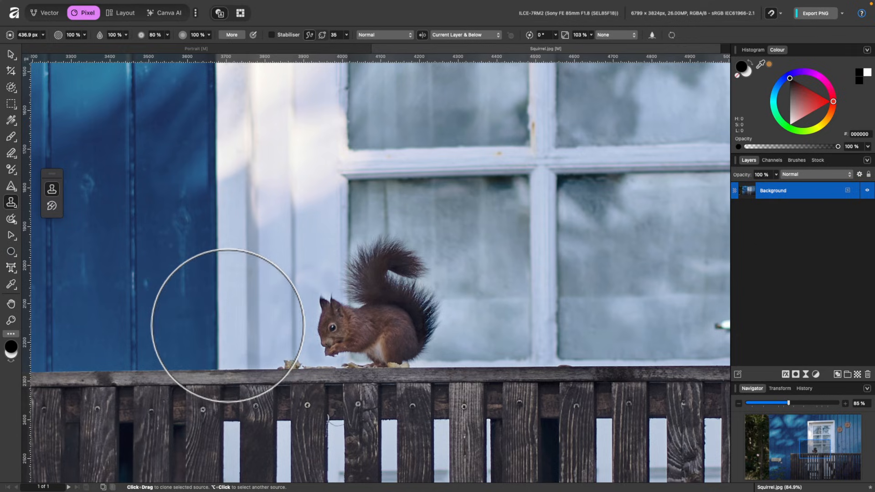
pyautogui.click(231, 325)
pyautogui.press('super+z')
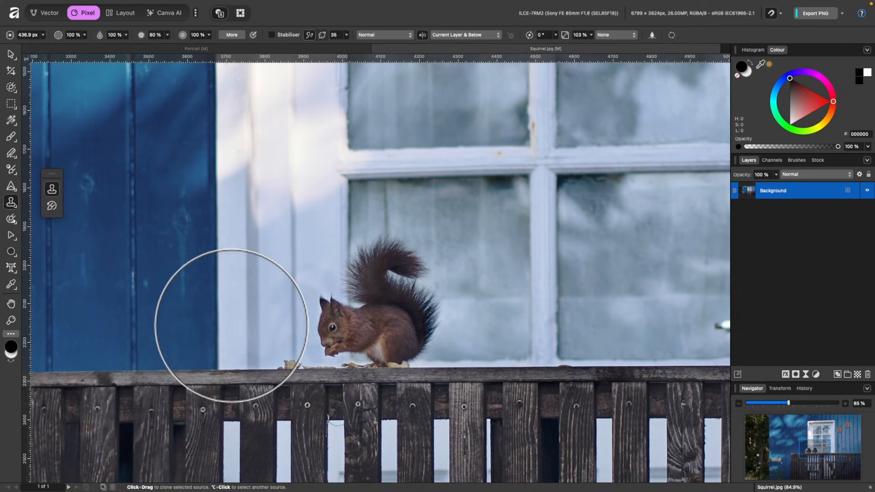
pyautogui.click(218, 324)
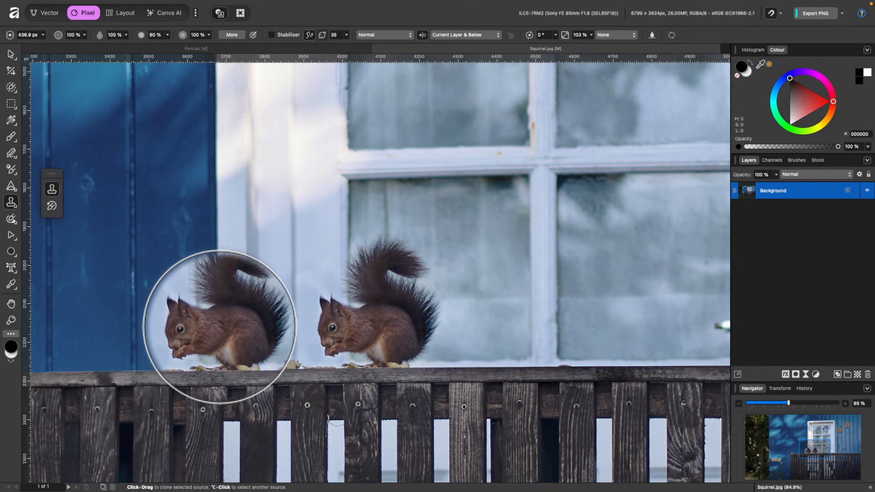
# - Undo the full-size squirrel clone and reduce the clone source's scale
pyautogui.press('super+z')
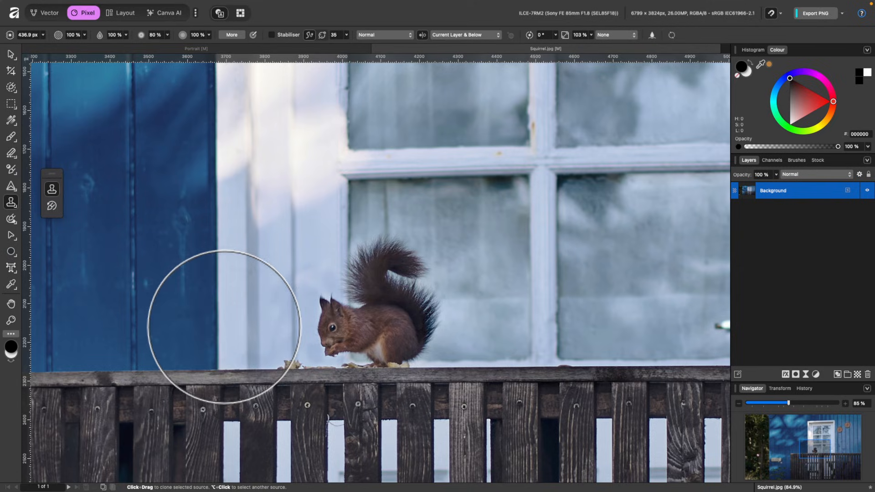
pyautogui.press('Down')
pyautogui.press('Down')
pyautogui.press('Down')
pyautogui.press('Down')
pyautogui.press('Down')
pyautogui.press('Down')
pyautogui.press('Down')
pyautogui.press('Down')
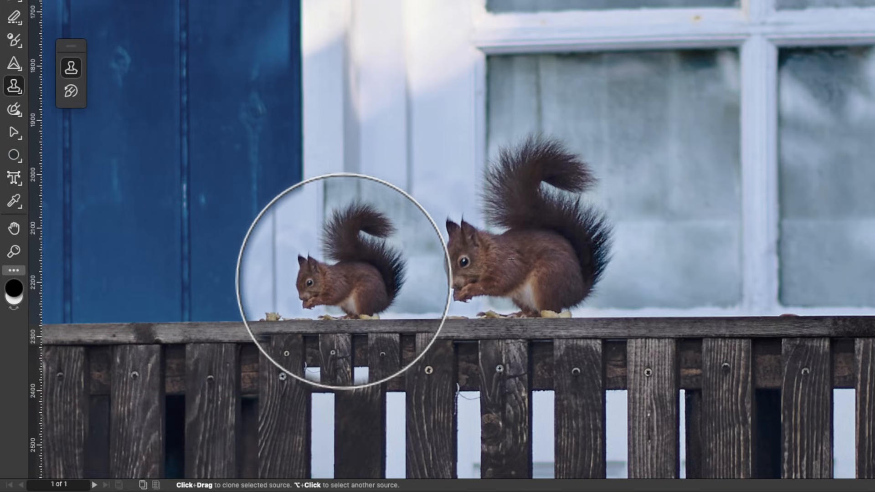
# - Shrink the Clone Brush and paint a smaller copy of the squirrel on the railing in front of the original
pyautogui.click(345, 281)
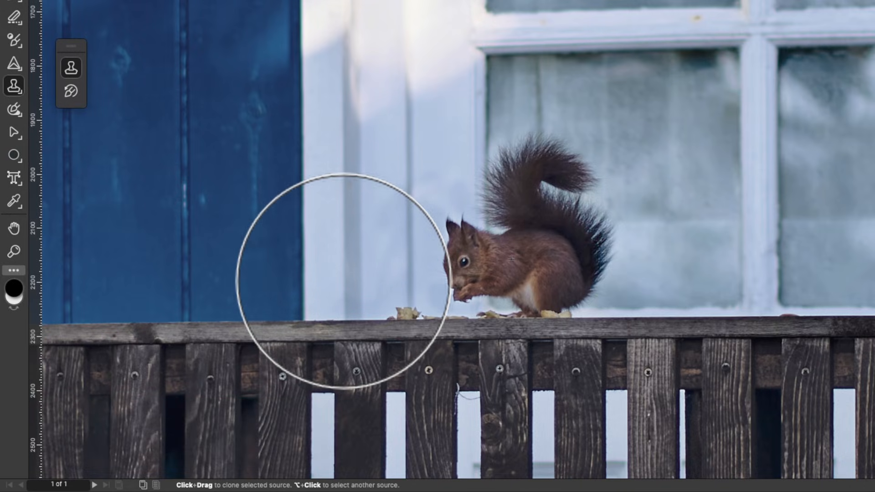
pyautogui.press('[')
pyautogui.press('[')
pyautogui.press('[')
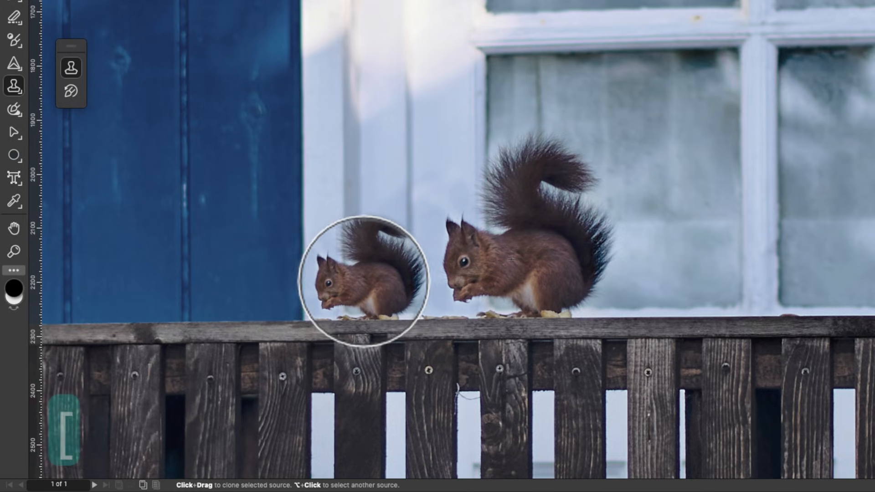
pyautogui.moveTo(368, 281); pyautogui.dragTo(367, 255)
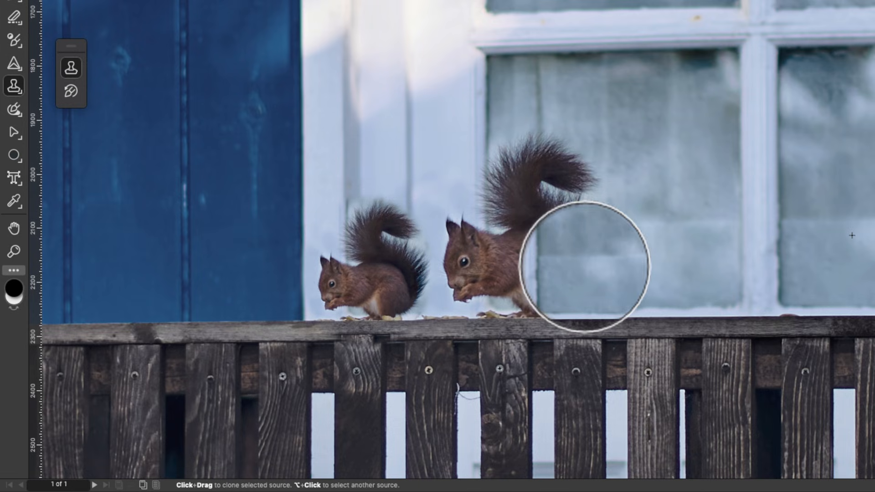
pyautogui.press('v')
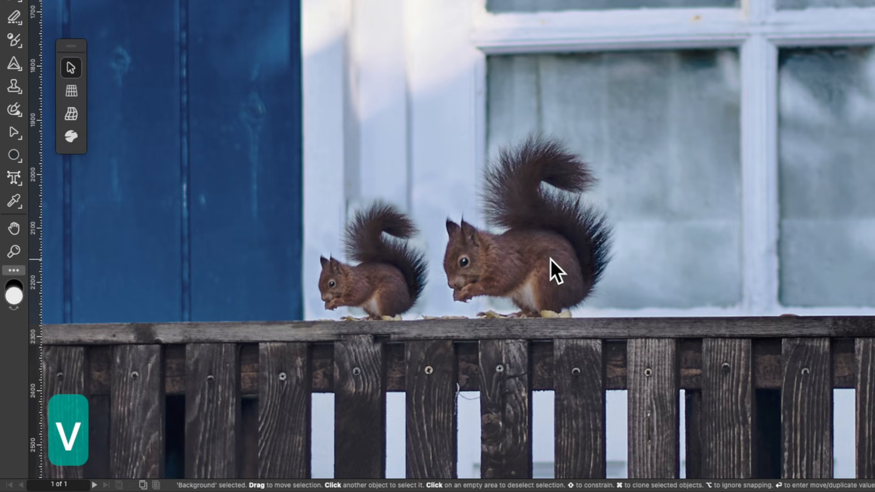
# - Erase the small cloned squirrel from the railing with the Undo Brush Tool at 225.1 px width
pyautogui.scroll(-5, 542, 260)
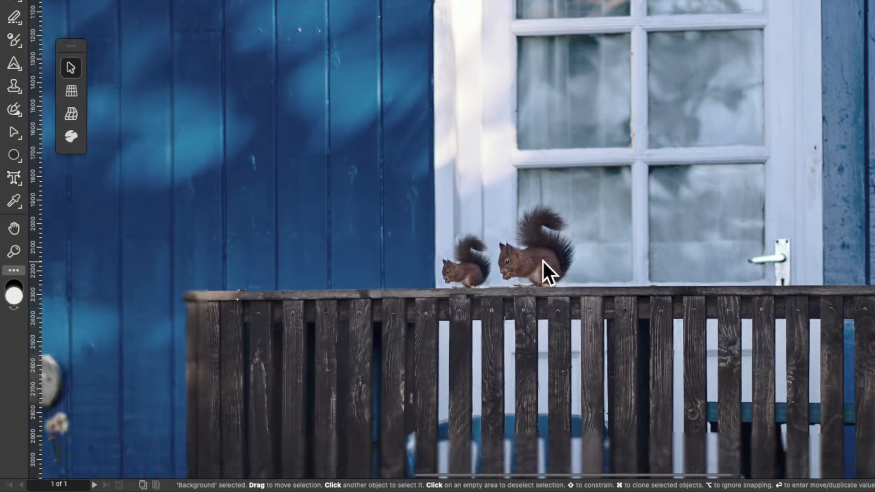
pyautogui.hscroll(3, 542, 260)
pyautogui.scroll(2, 542, 261)
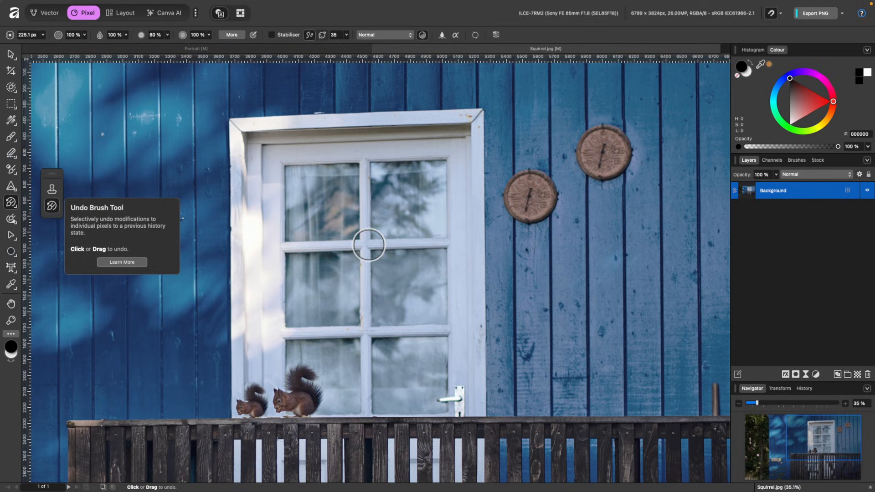
pyautogui.scroll(-2, 323, 358)
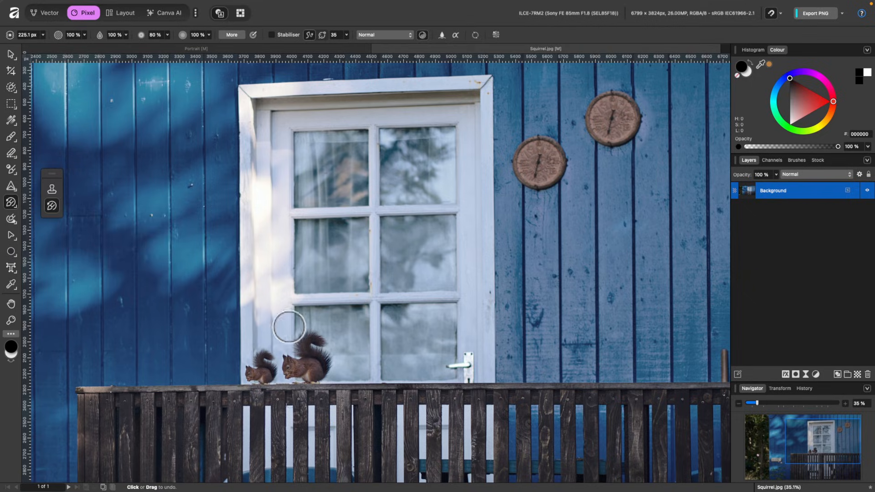
pyautogui.scroll(4, 250, 366)
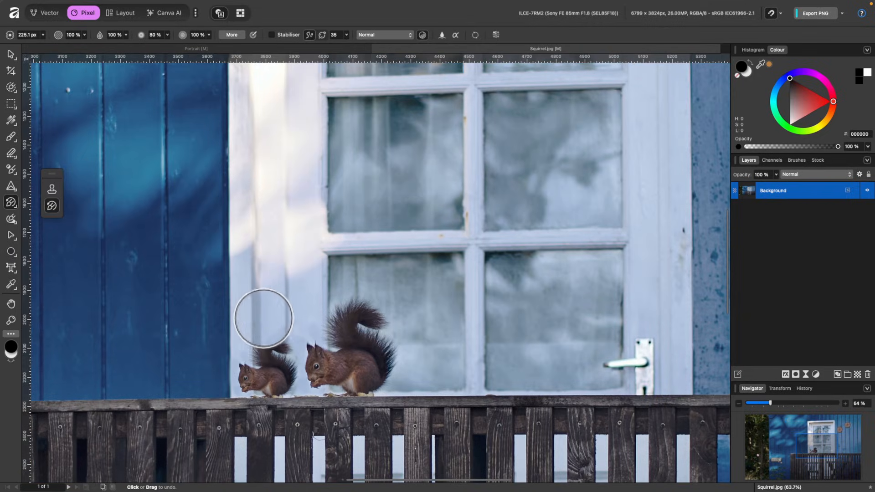
pyautogui.moveTo(266, 327)
pyautogui.mouseDown()
pyautogui.moveTo(216, 400)
pyautogui.moveTo(289, 334)
pyautogui.moveTo(250, 421)
pyautogui.mouseUp()
# - Erase the upper cloned plaque from the blue boards with the Undo Brush Tool
pyautogui.scroll(-5, 249, 422)
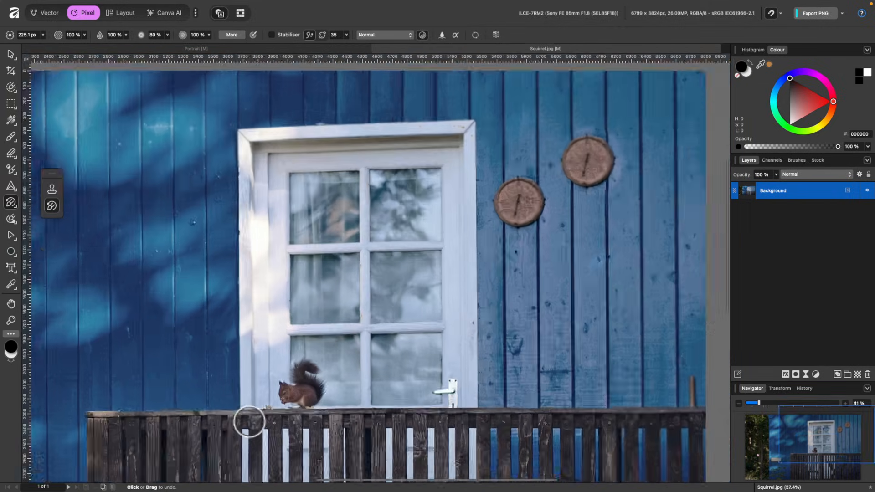
pyautogui.hscroll(5, 248, 416)
pyautogui.scroll(4, 331, 196)
pyautogui.moveTo(332, 195)
pyautogui.mouseDown()
pyautogui.moveTo(345, 153)
pyautogui.moveTo(282, 202)
pyautogui.moveTo(267, 232)
pyautogui.moveTo(370, 162)
pyautogui.moveTo(304, 250)
pyautogui.moveTo(396, 187)
pyautogui.moveTo(318, 292)
pyautogui.mouseUp()
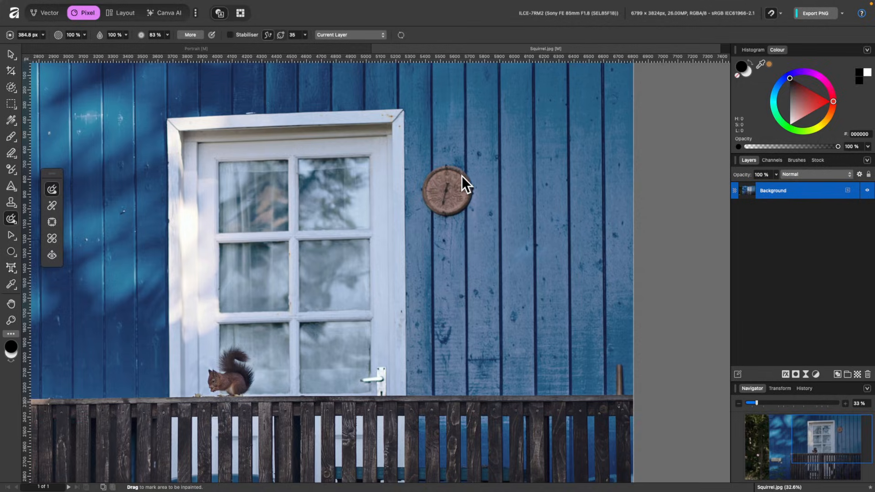
# - Inpaint over the remaining round plaque beside the door to remove it from the blue boards
pyautogui.moveTo(704, 274); pyautogui.dragTo(696, 263)
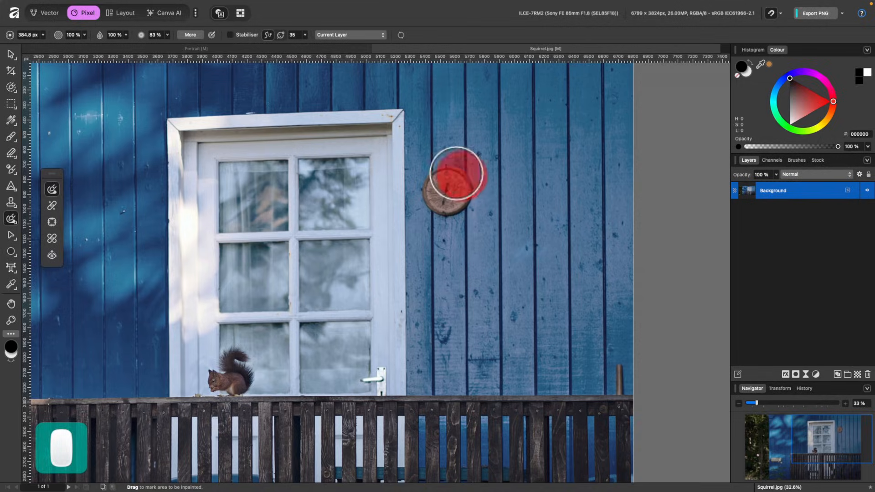
pyautogui.moveTo(456, 173)
pyautogui.mouseDown()
pyautogui.moveTo(437, 188)
pyautogui.moveTo(447, 202)
pyautogui.moveTo(459, 191)
pyautogui.moveTo(442, 194)
pyautogui.mouseUp()
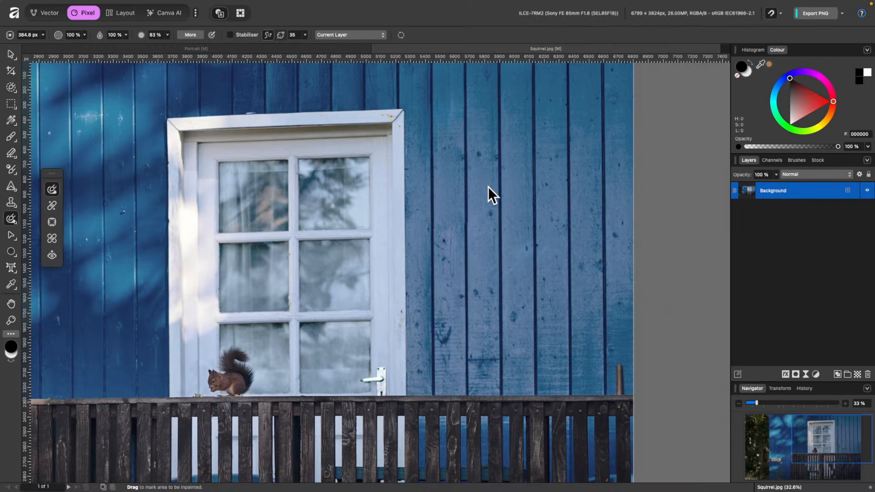
pyautogui.scroll(3, 488, 187)
pyautogui.scroll(-3, 488, 186)
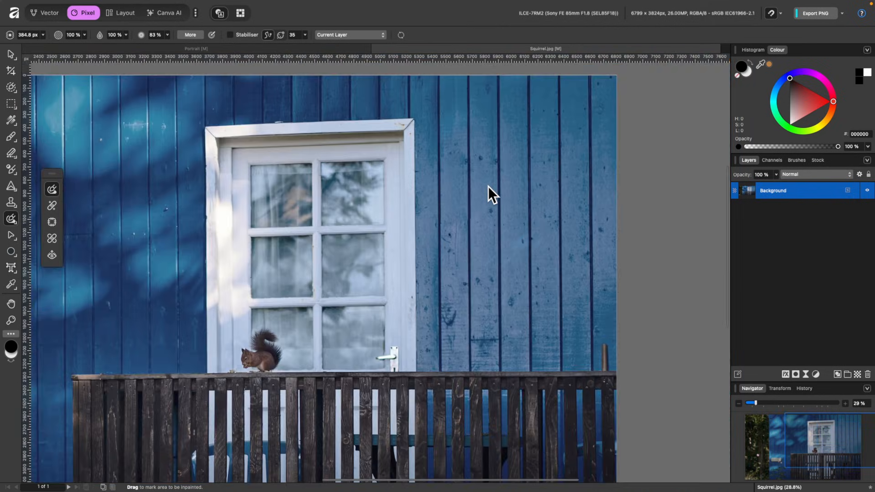
# - Set the inpainting brush width to 236.3 px and paint over the whole squirrel on the railing to remove it
pyautogui.scroll(-3, 487, 185)
pyautogui.hscroll(-3, 488, 186)
pyautogui.scroll(5, 408, 231)
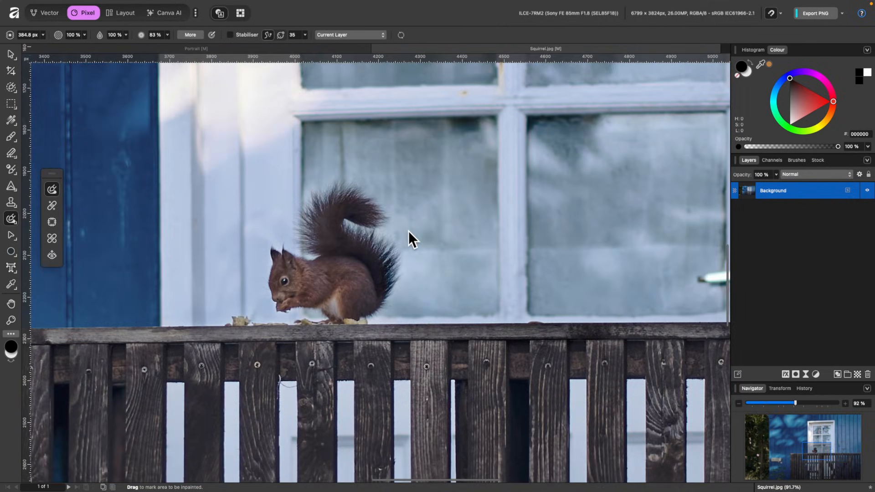
pyautogui.press('[')
pyautogui.press('[')
pyautogui.press('[')
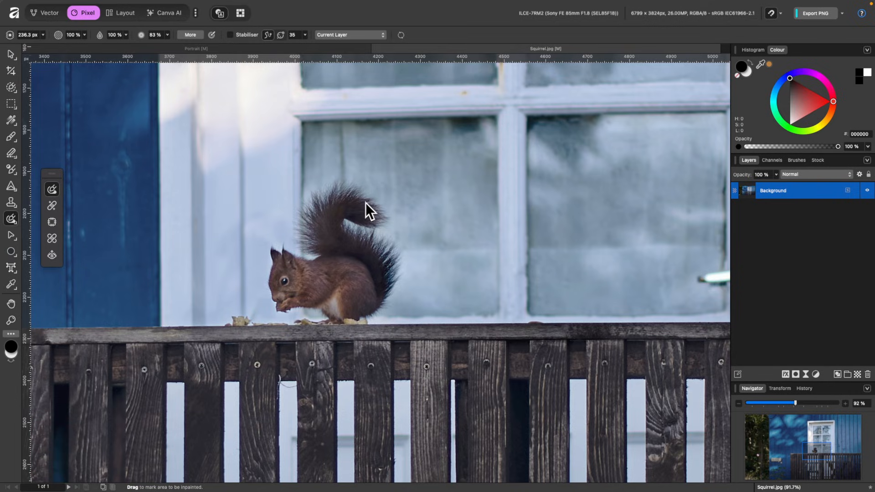
pyautogui.moveTo(349, 230)
pyautogui.mouseDown()
pyautogui.moveTo(347, 240)
pyautogui.moveTo(348, 219)
pyautogui.moveTo(324, 234)
pyautogui.moveTo(300, 270)
pyautogui.moveTo(312, 287)
pyautogui.moveTo(356, 279)
pyautogui.moveTo(355, 261)
pyautogui.mouseUp()
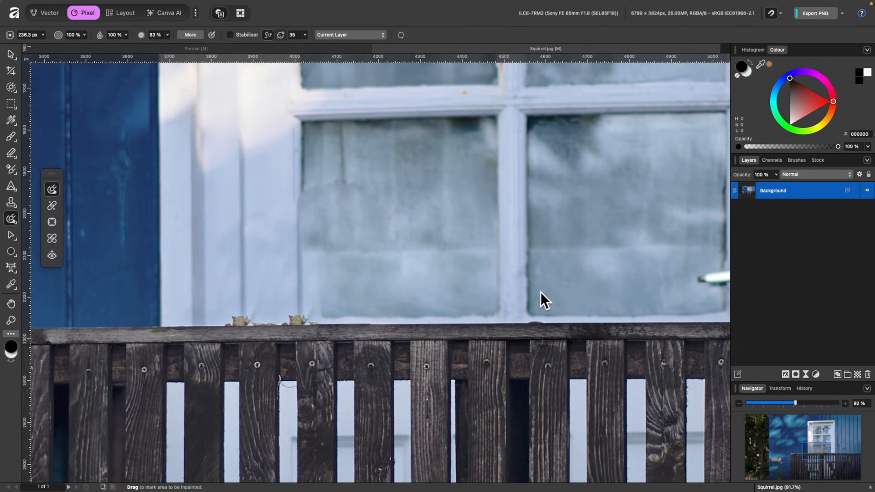
# - Set the inpainting brush width to 145.1 px and paint over the smudged patches in the window pane where the squirrel's tail was
pyautogui.press('[')
pyautogui.press('[')
pyautogui.press('[')
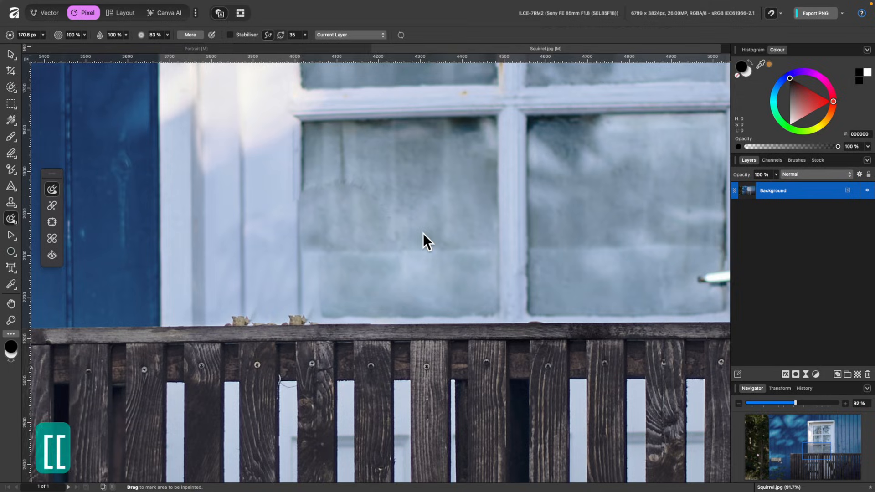
pyautogui.scroll(3, 343, 190)
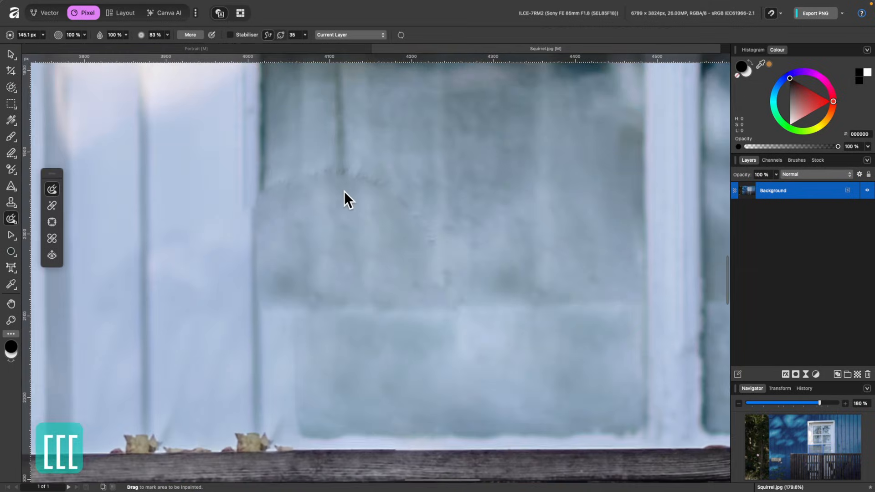
pyautogui.moveTo(435, 241)
pyautogui.mouseDown()
pyautogui.moveTo(373, 195)
pyautogui.moveTo(316, 196)
pyautogui.mouseUp()
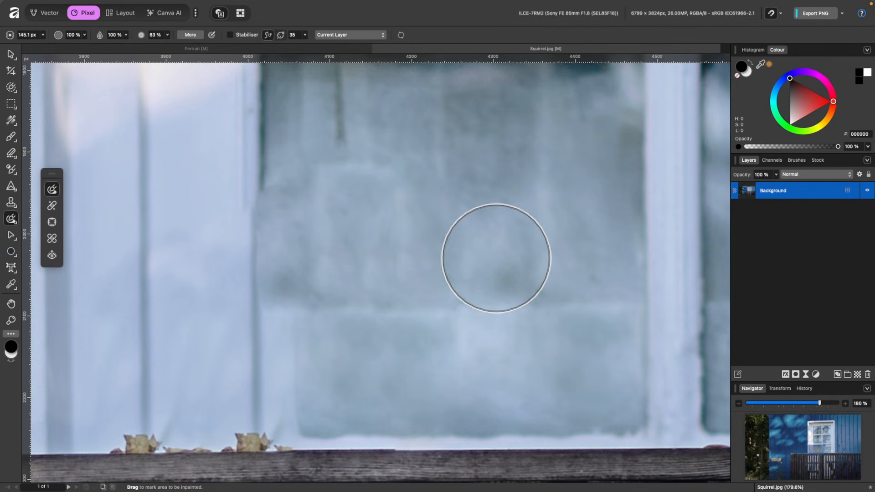
pyautogui.scroll(-8, 495, 257)
pyautogui.scroll(-3, 496, 257)
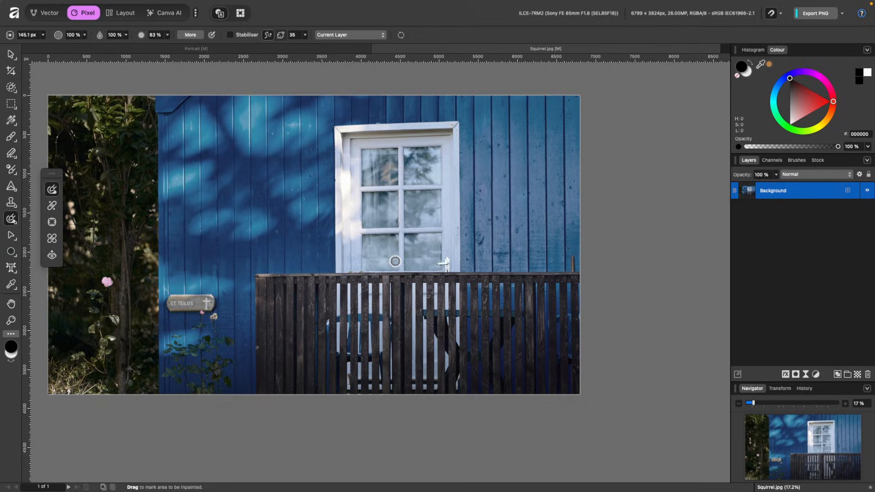
pyautogui.scroll(7, 371, 271)
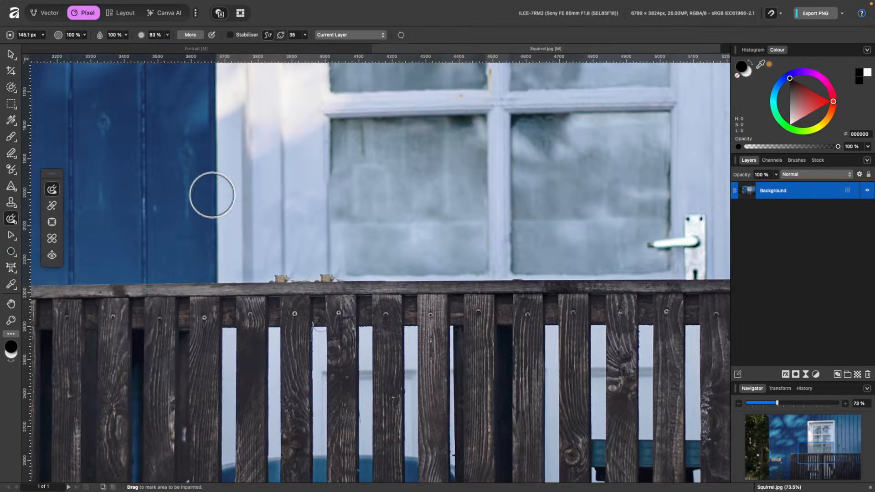
pyautogui.scroll(-4, 211, 195)
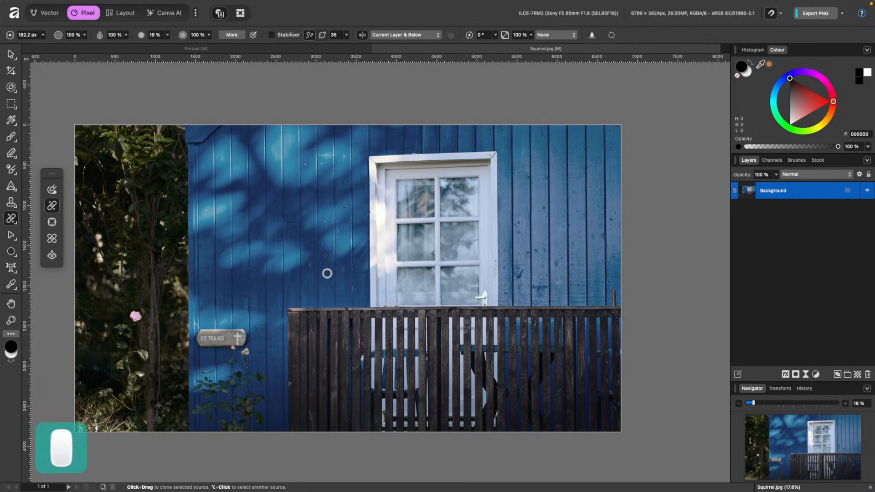
# - Sample a clean area of the blue board with the Healing Brush and heal the dark knot on the same board
pyautogui.scroll(5, 828, 321)
pyautogui.scroll(3, 533, 210)
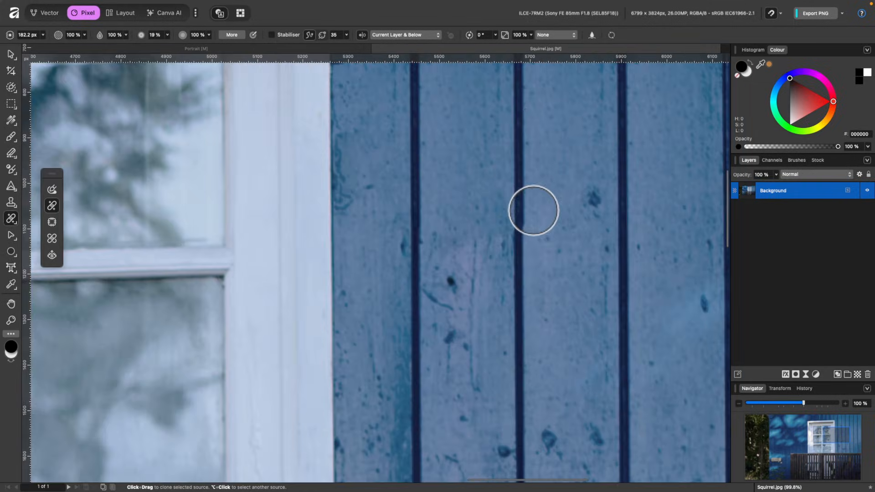
pyautogui.moveTo(572, 133); pyautogui.dragTo(518, 177)
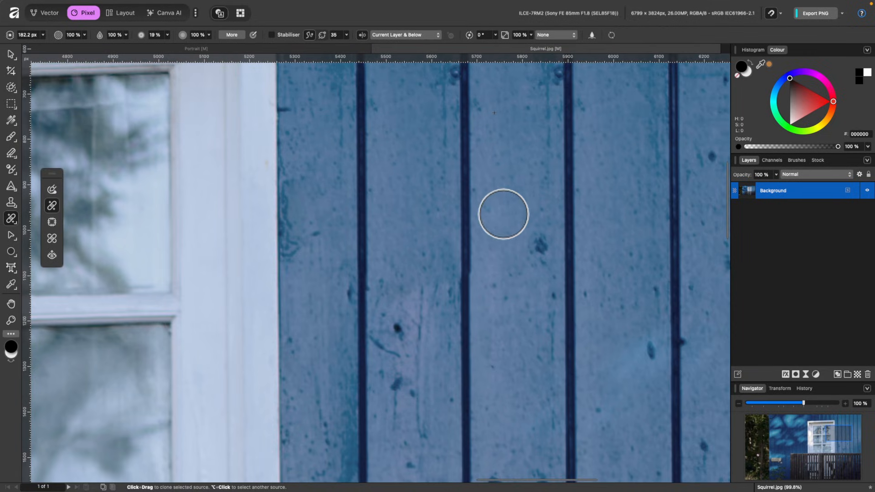
pyautogui.scroll(2, 602, 253)
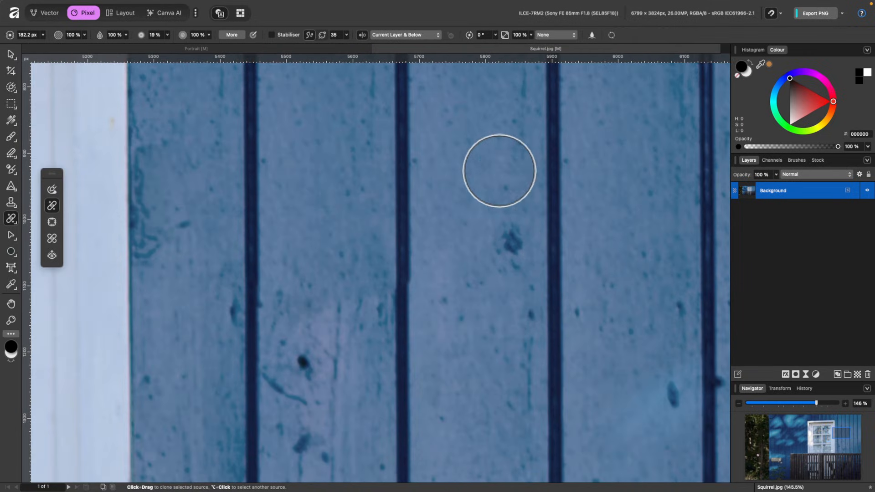
pyautogui.keyDown('alt'); pyautogui.click(475, 147); pyautogui.keyUp('alt')
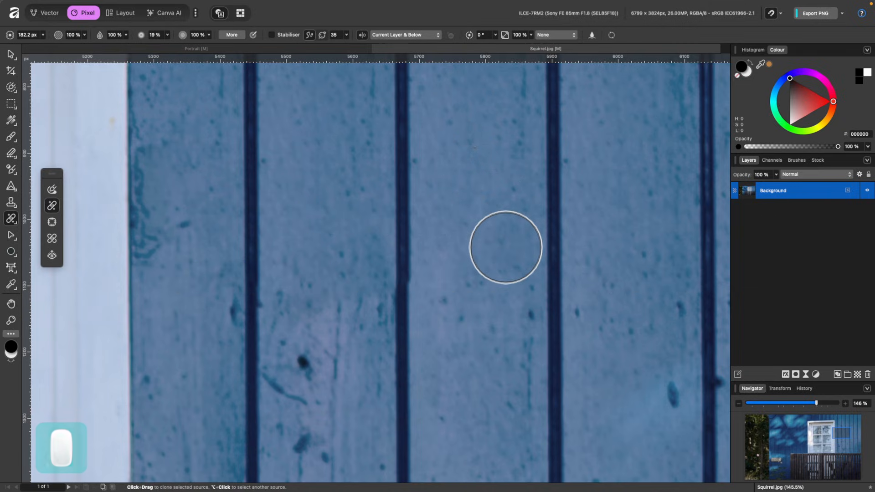
pyautogui.moveTo(504, 247); pyautogui.dragTo(471, 351)
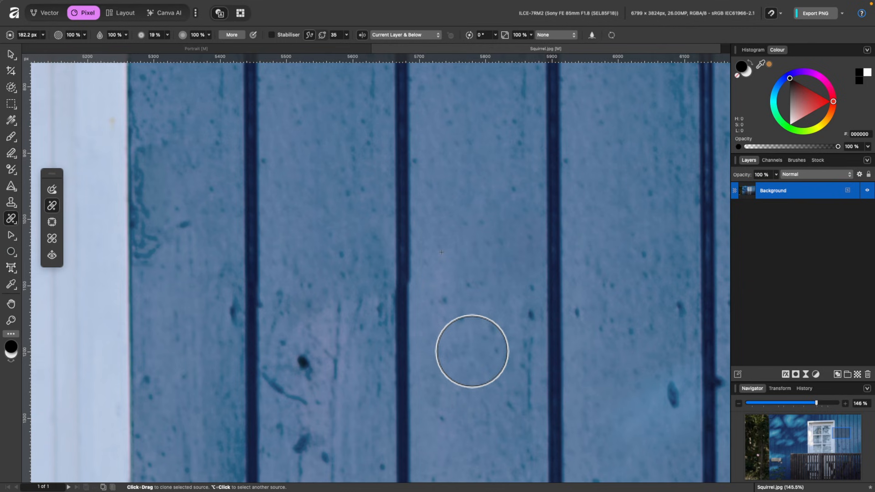
# - Try healing the boards above the railing with a groove between the blue boards as the source, and undo the stroke
pyautogui.scroll(-8, 472, 351)
pyautogui.scroll(-6, 472, 351)
pyautogui.hscroll(-6, 472, 351)
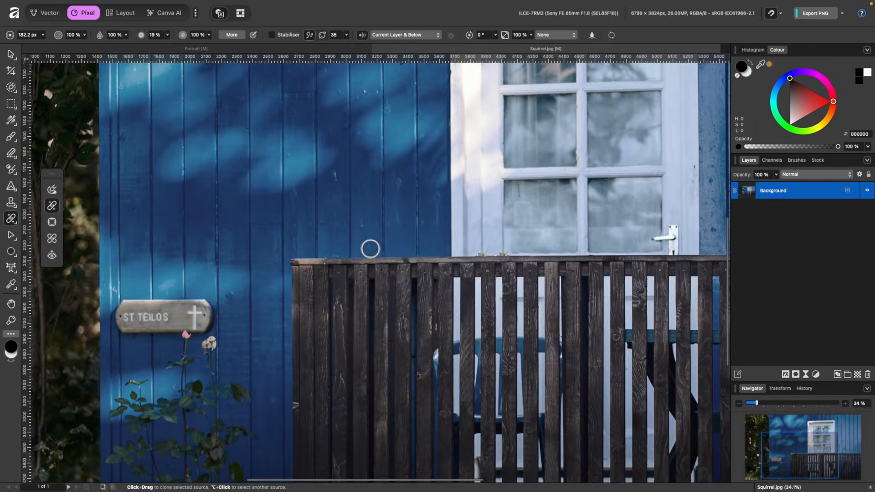
pyautogui.scroll(4, 369, 248)
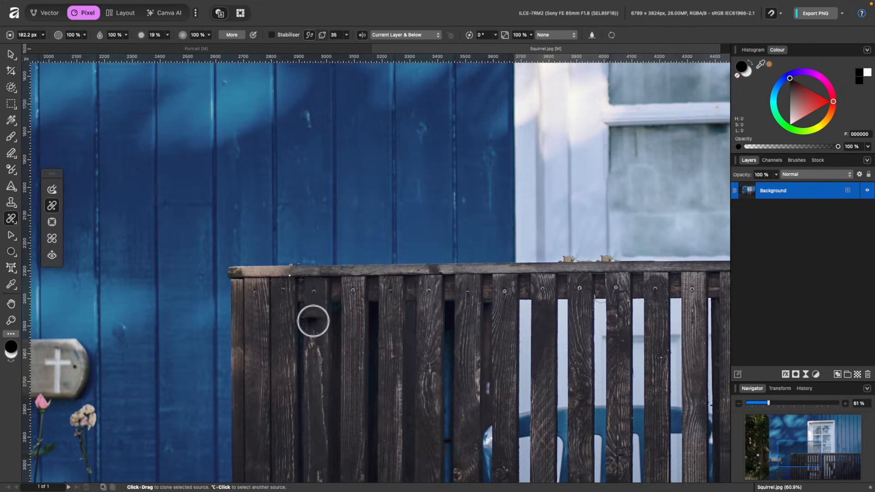
pyautogui.scroll(4, 313, 318)
pyautogui.scroll(5, 312, 318)
pyautogui.click(329, 236)
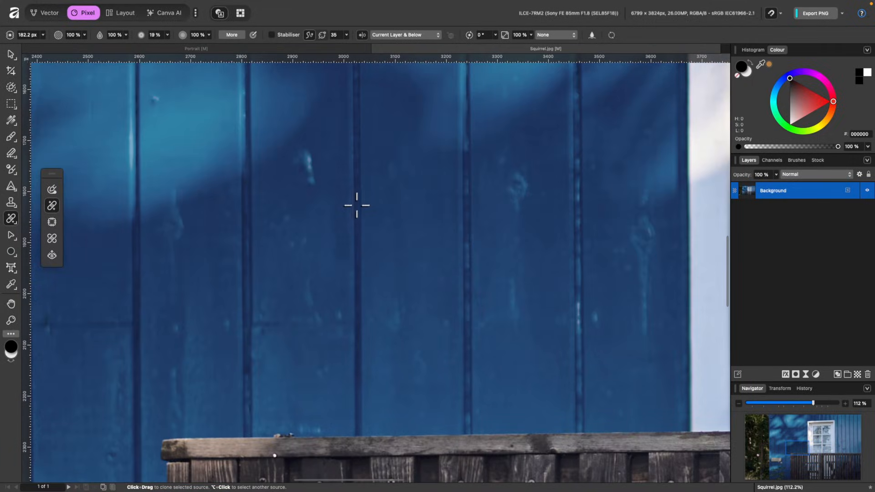
pyautogui.keyDown('alt'); pyautogui.click(358, 205); pyautogui.keyUp('alt')
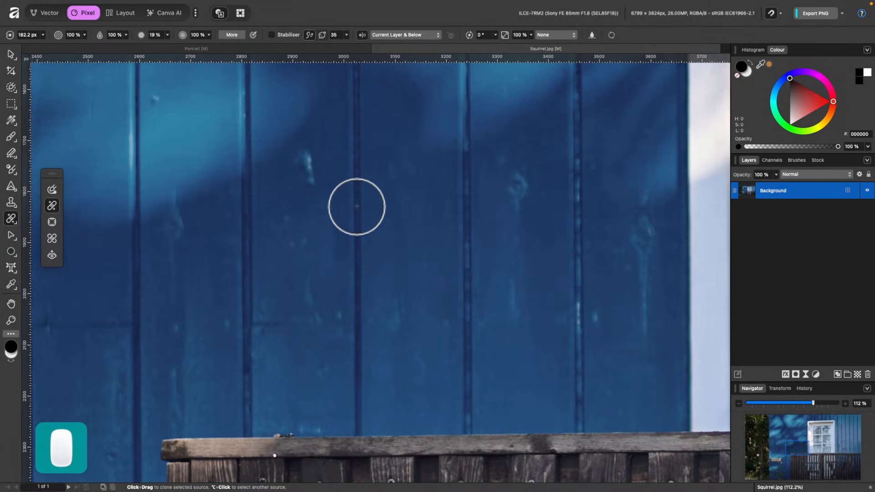
pyautogui.moveTo(346, 263); pyautogui.dragTo(347, 264)
pyautogui.press('super+z')
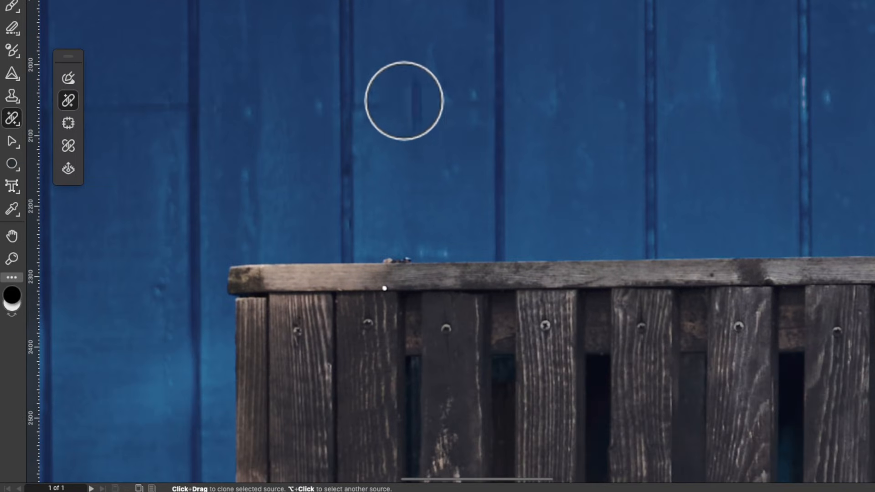
pyautogui.scroll(-5, 517, 114)
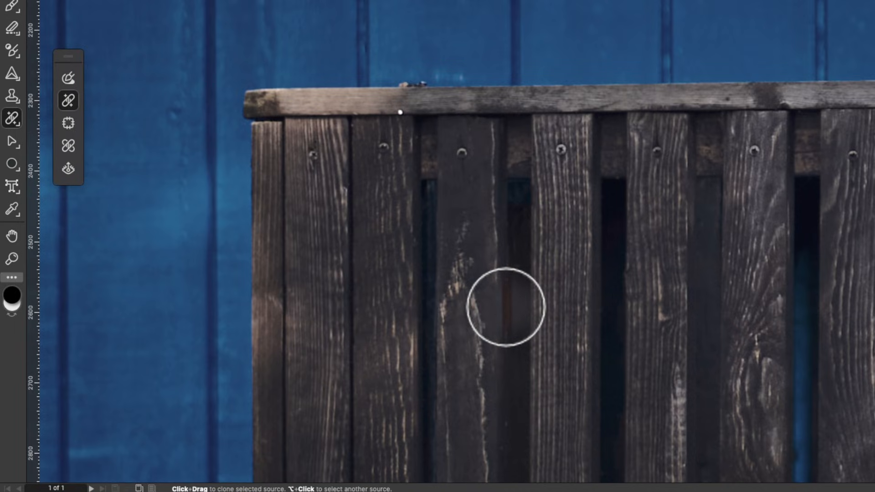
# - Sample the gap between the fence slats with the Healing Brush and heal over the neighbouring slat edges
pyautogui.keyDown('alt'); pyautogui.click(505, 308); pyautogui.keyUp('alt')
pyautogui.moveTo(505, 308)
pyautogui.mouseDown()
pyautogui.moveTo(500, 363)
pyautogui.moveTo(504, 296)
pyautogui.moveTo(502, 353)
pyautogui.moveTo(505, 337)
pyautogui.mouseUp()
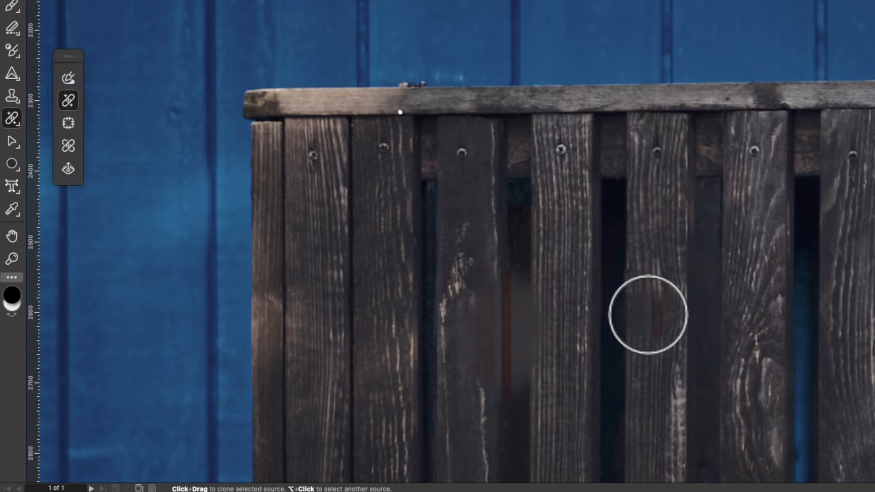
pyautogui.scroll(-3, 616, 288)
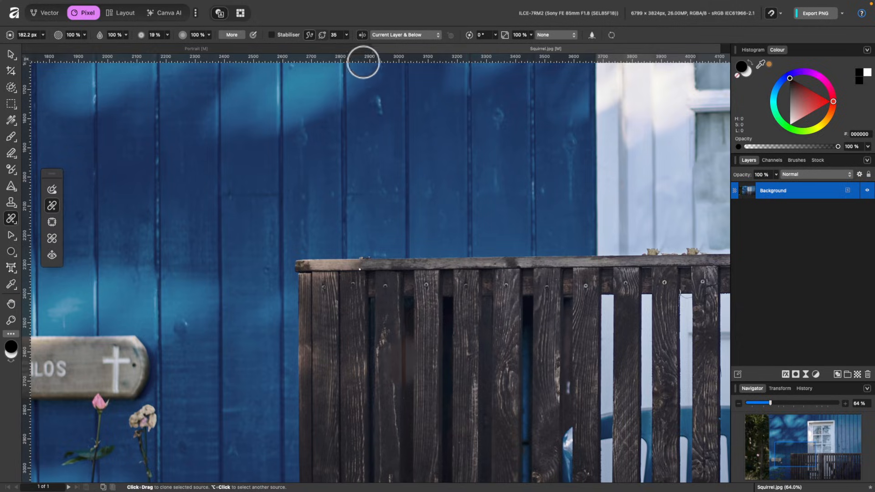
# - Switch to the Portrait document and shrink the healing brush to suit the small blemishes on the cheek
pyautogui.click(353, 48)
pyautogui.scroll(-2, 469, 238)
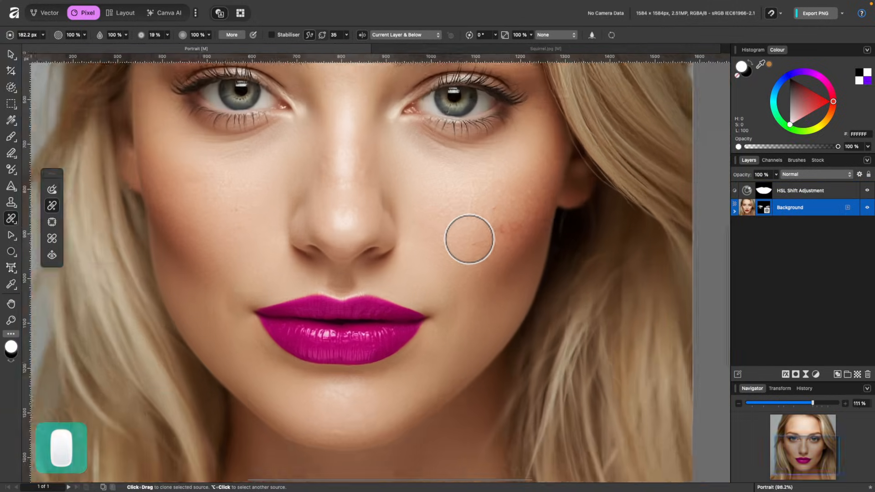
pyautogui.scroll(3, 469, 238)
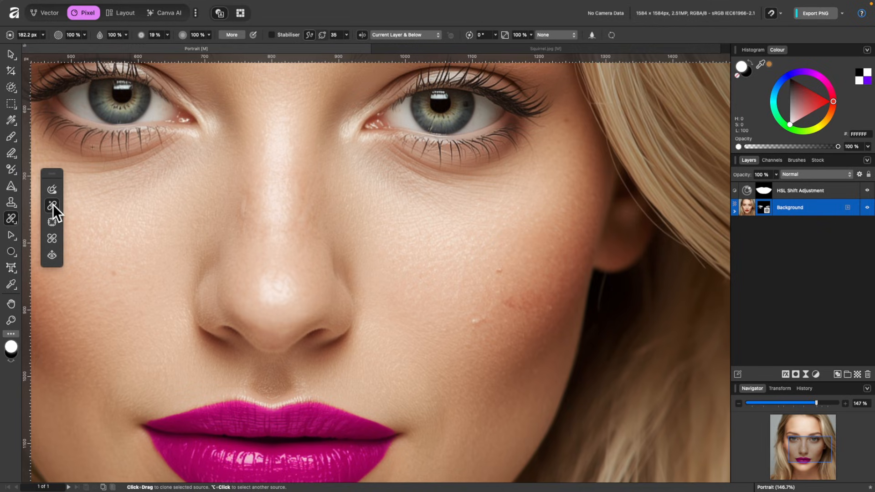
pyautogui.scroll(2, 533, 234)
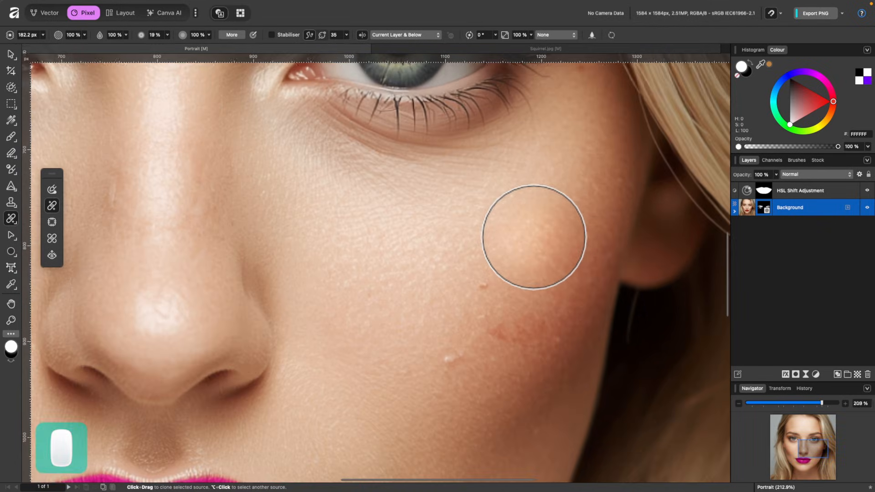
pyautogui.press('[')
pyautogui.press('[')
pyautogui.press('[')
pyautogui.press('[')
pyautogui.press('[')
pyautogui.press('[')
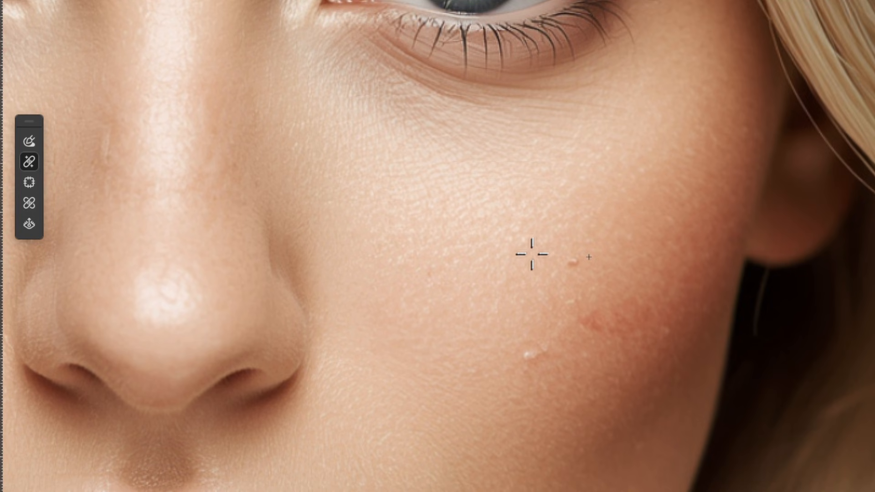
# - Sample clean skin near each blemish with the Healing Brush and heal the small bump, red patch and white spot on the cheek
pyautogui.keyDown('alt'); pyautogui.click(530, 256); pyautogui.keyUp('alt')
pyautogui.keyDown('alt'); pyautogui.click(496, 258); pyautogui.keyUp('alt')
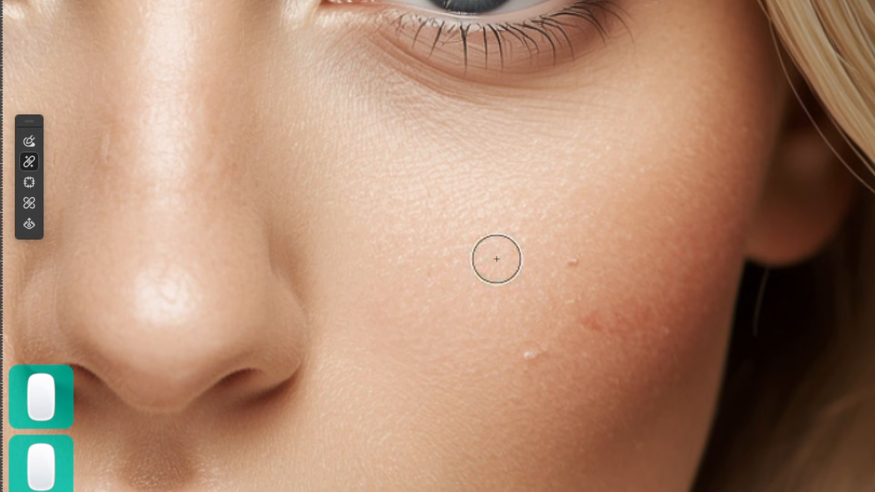
pyautogui.click(586, 265)
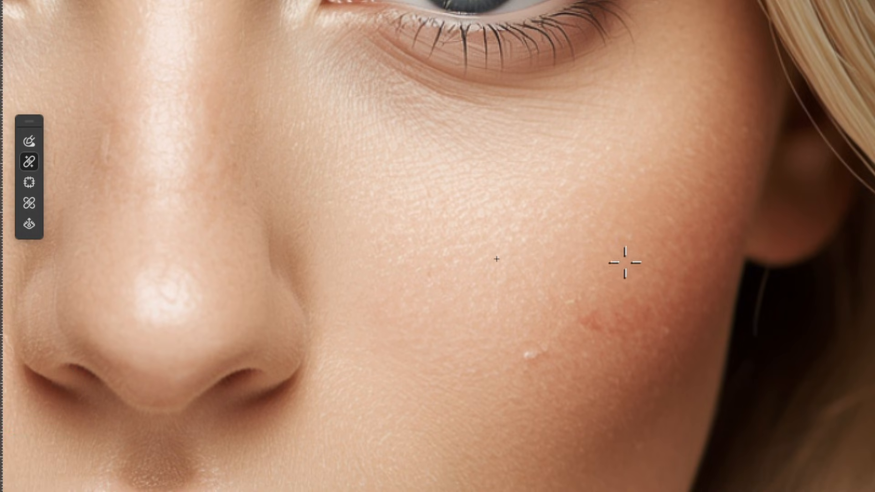
pyautogui.keyDown('alt'); pyautogui.click(611, 270); pyautogui.keyUp('alt')
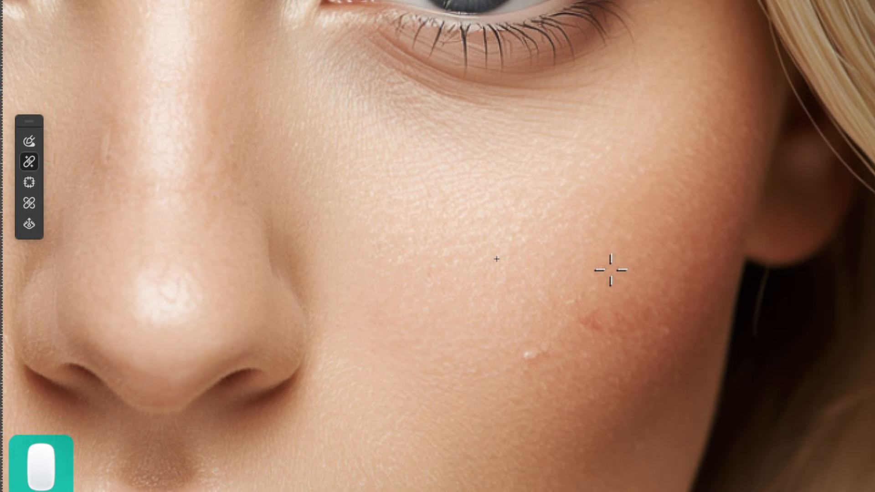
pyautogui.moveTo(637, 309); pyautogui.dragTo(593, 318)
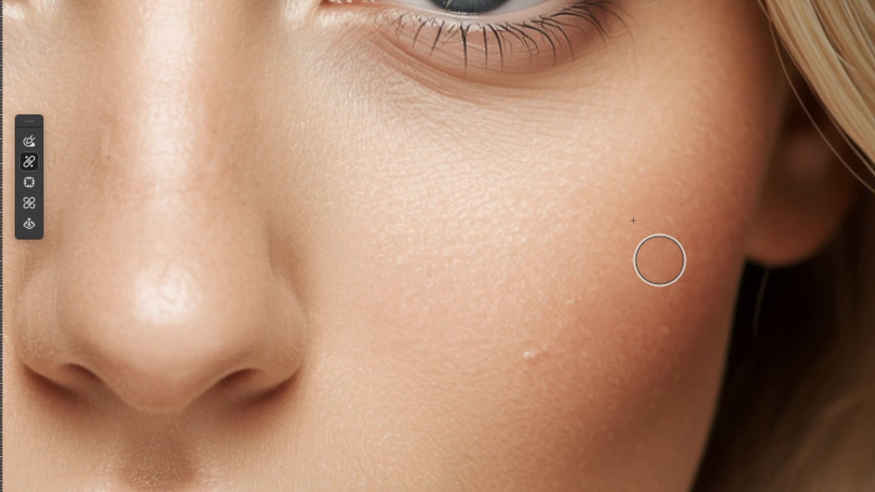
pyautogui.keyDown('alt'); pyautogui.click(521, 299); pyautogui.keyUp('alt')
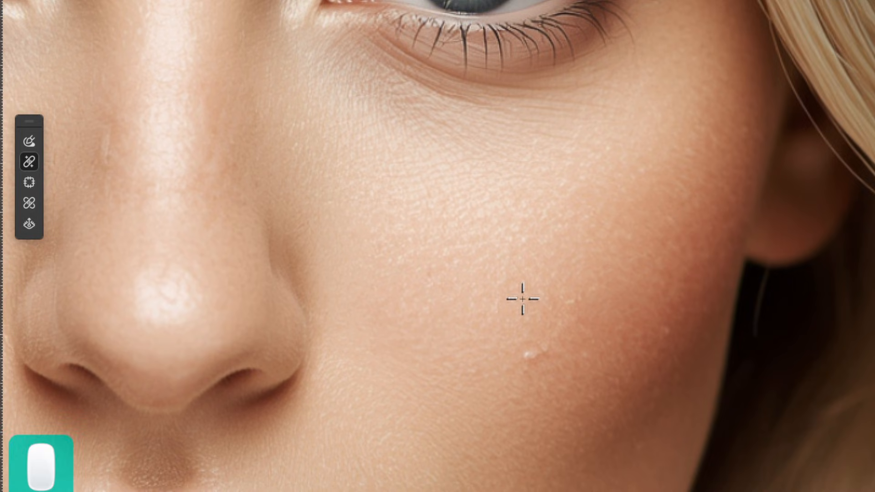
pyautogui.click(531, 355)
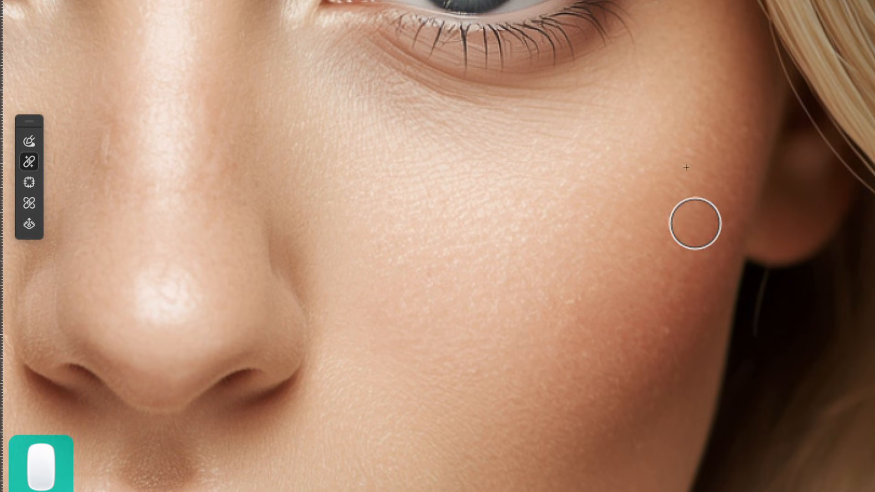
# - Try patching the red area on the cheek with the Patch Tool, using clean skin above it as the source, and undo the patch
pyautogui.scroll(-3, 695, 224)
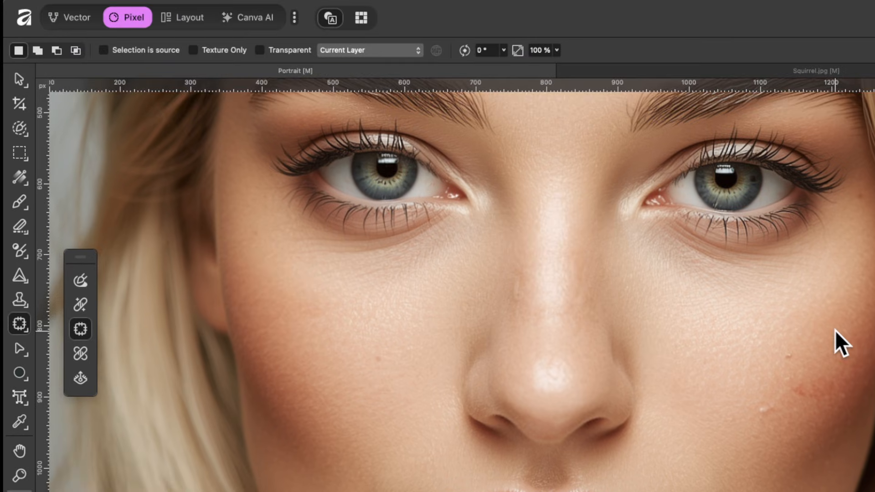
pyautogui.scroll(5, 854, 354)
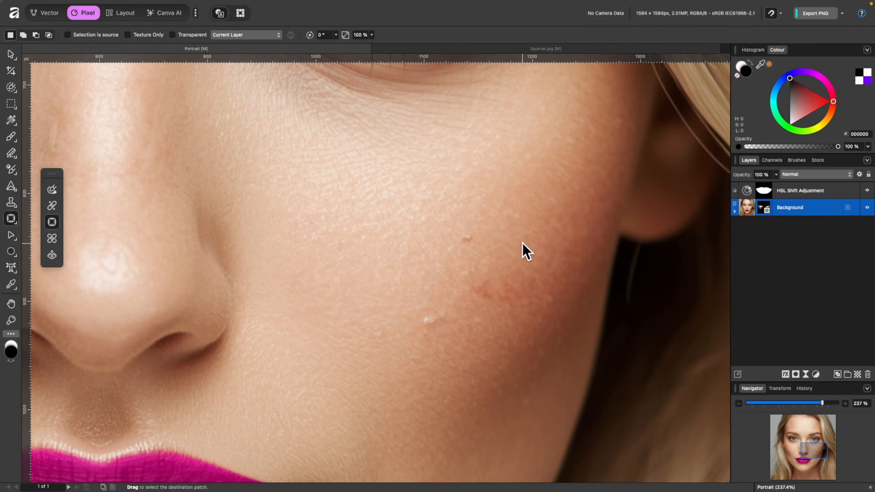
pyautogui.moveTo(515, 244)
pyautogui.mouseDown()
pyautogui.moveTo(461, 269)
pyautogui.moveTo(451, 309)
pyautogui.moveTo(463, 326)
pyautogui.moveTo(508, 327)
pyautogui.moveTo(539, 315)
pyautogui.moveTo(559, 268)
pyautogui.mouseUp()
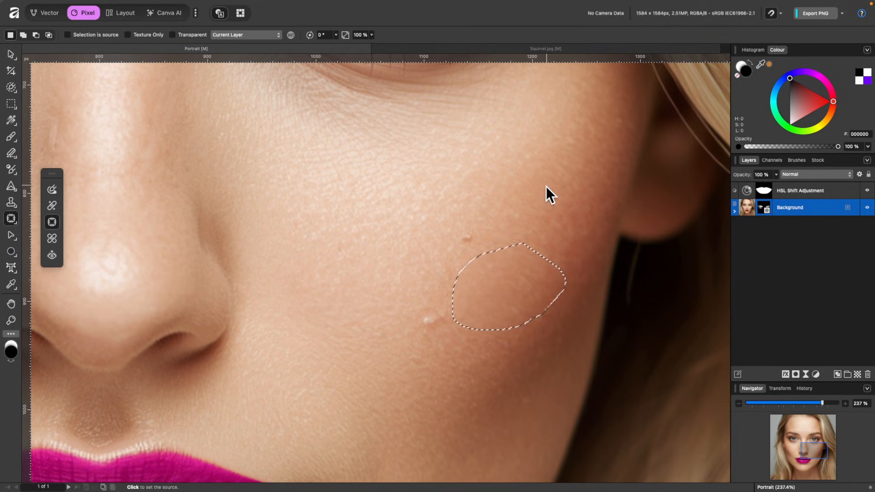
pyautogui.click(553, 218)
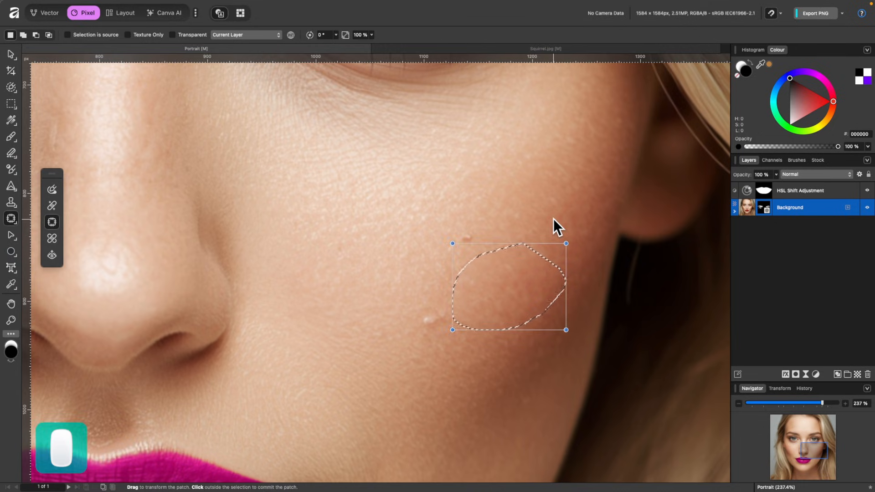
pyautogui.click(553, 217)
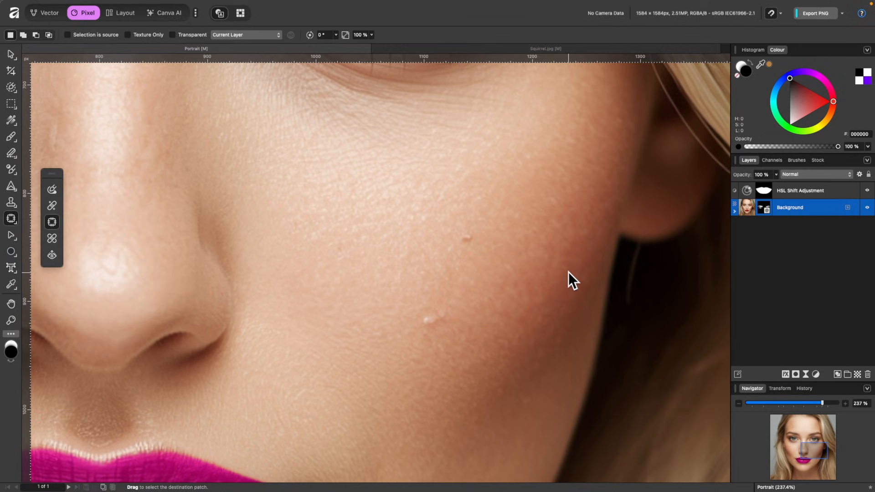
pyautogui.press('super+z')
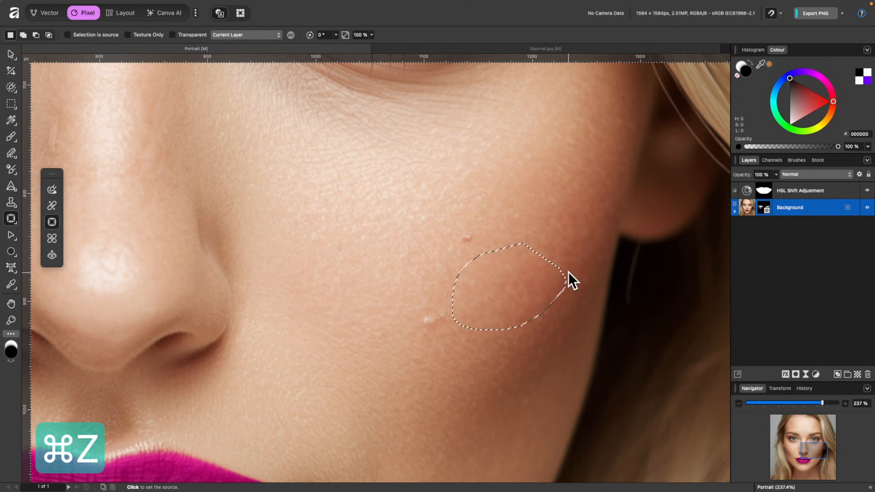
pyautogui.press('super+z')
pyautogui.press('super+z')
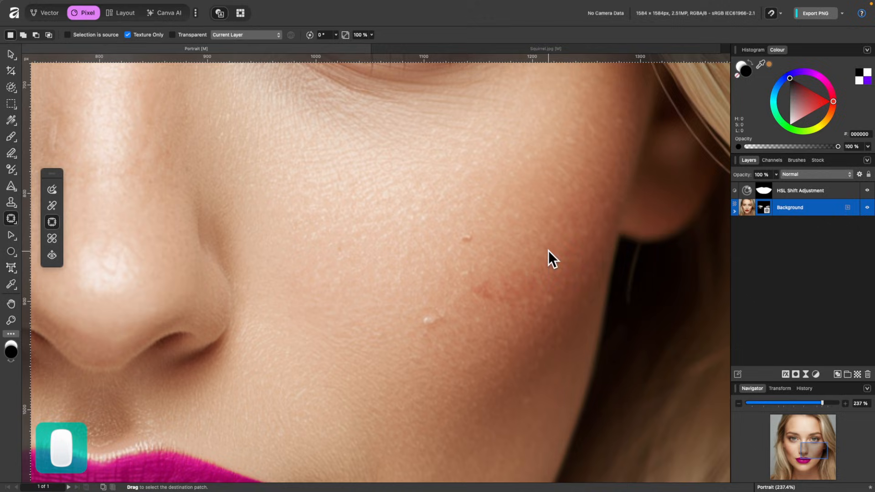
# - Outline the cheek's red area with the Patch Tool set to Texture Only, preview other skin as the source, and drop the selection
pyautogui.moveTo(545, 255)
pyautogui.mouseDown()
pyautogui.moveTo(481, 257)
pyautogui.moveTo(463, 270)
pyautogui.mouseUp()
pyautogui.moveTo(511, 336)
pyautogui.mouseDown()
pyautogui.moveTo(553, 312)
pyautogui.moveTo(559, 273)
pyautogui.mouseUp()
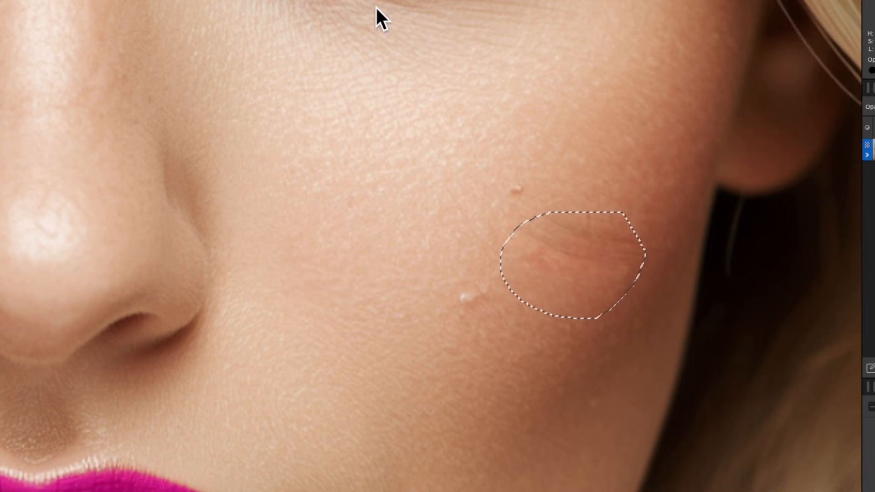
pyautogui.moveTo(376, 6); pyautogui.dragTo(569, 94)
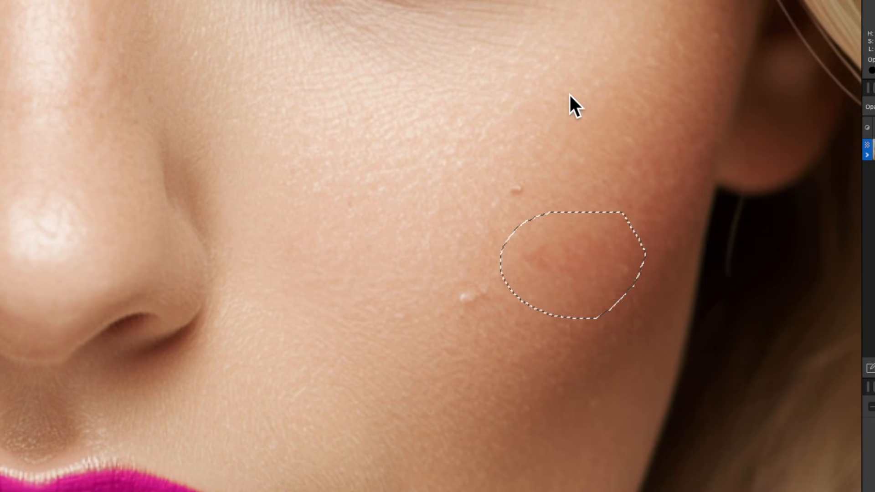
pyautogui.press('super+d')
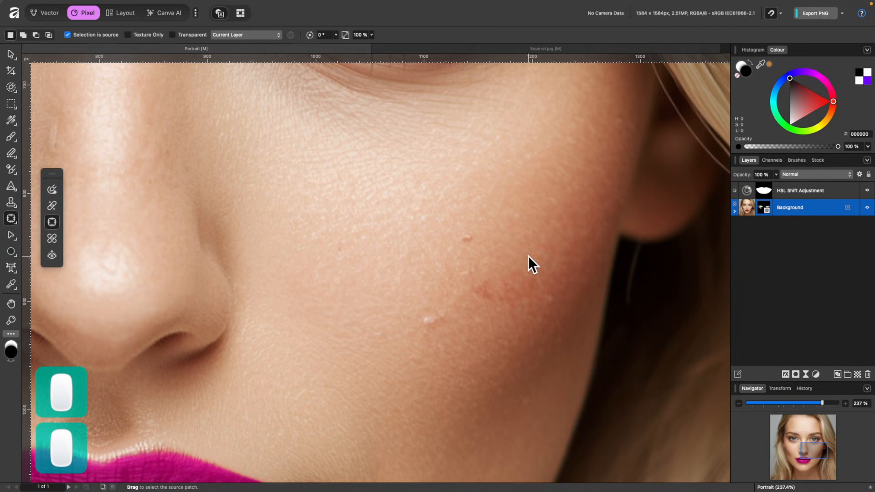
# - With Selection is source enabled, outline the cheek's red area, stamp copies of it elsewhere on the cheek, and undo them
pyautogui.moveTo(837, 407)
pyautogui.mouseDown()
pyautogui.moveTo(739, 427)
pyautogui.moveTo(799, 491)
pyautogui.moveTo(871, 423)
pyautogui.mouseUp()
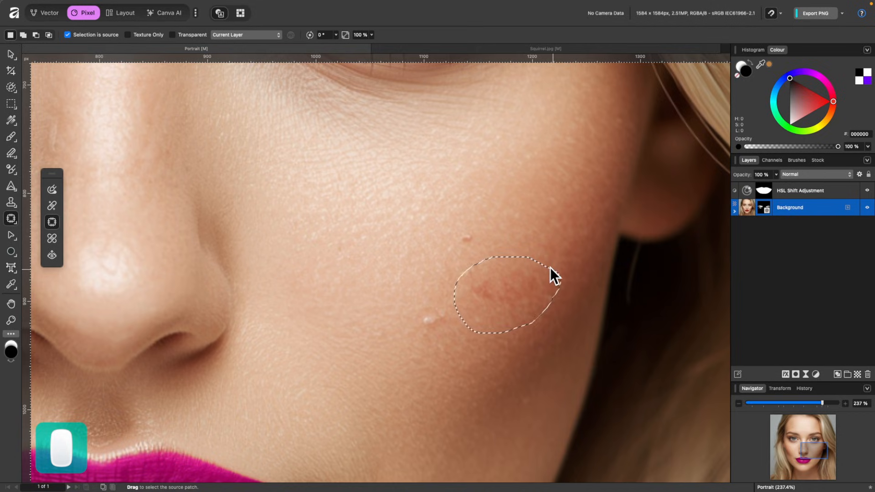
pyautogui.moveTo(550, 266); pyautogui.dragTo(543, 266)
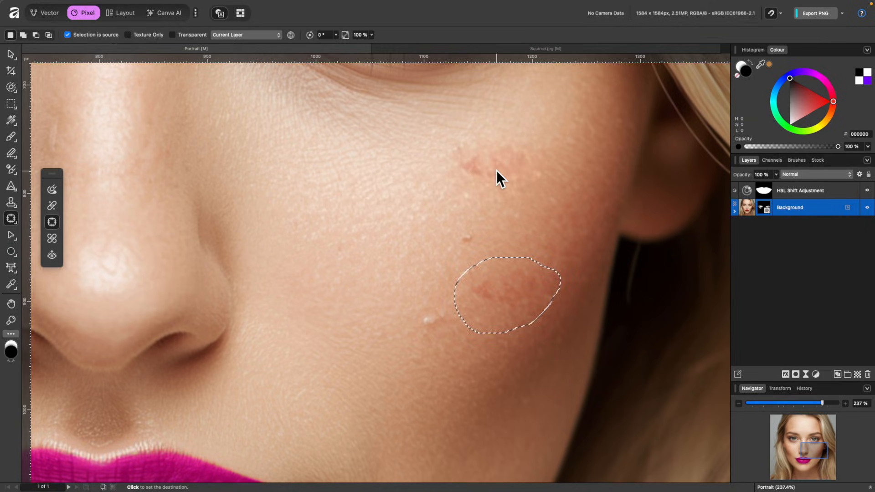
pyautogui.click(376, 201)
pyautogui.click(398, 287)
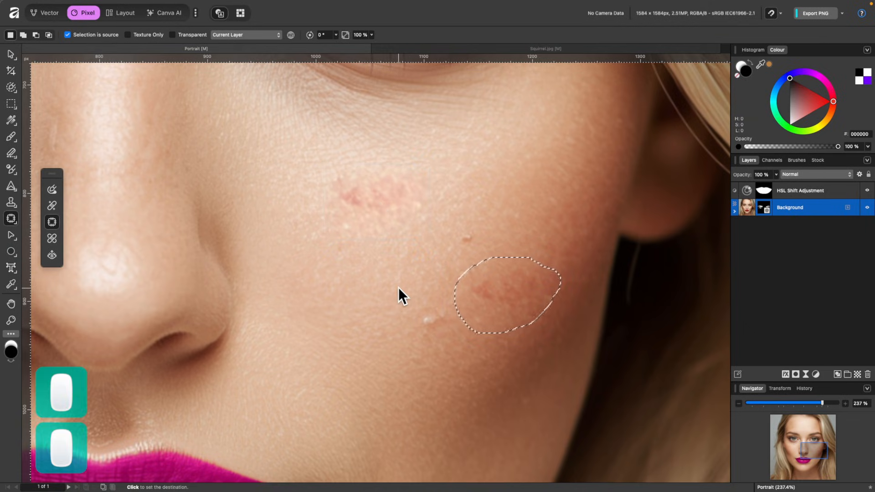
pyautogui.click(426, 422)
pyautogui.click(362, 346)
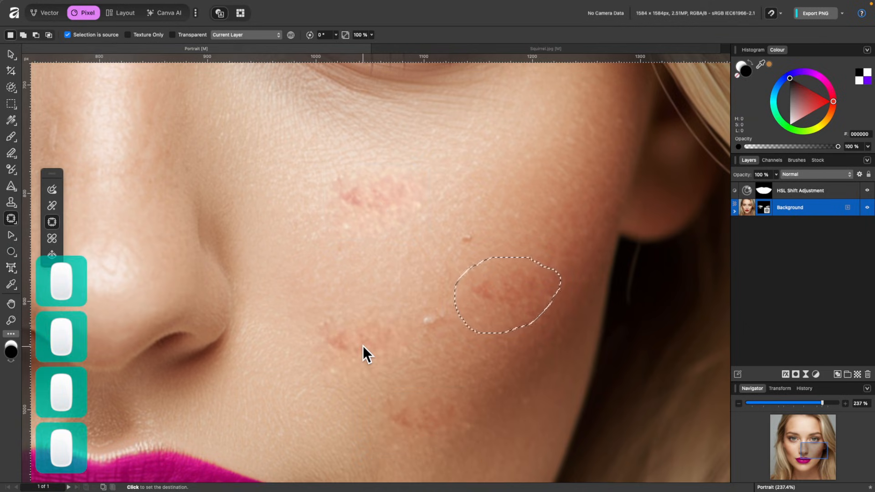
pyautogui.press('super+z')
pyautogui.press('super+z')
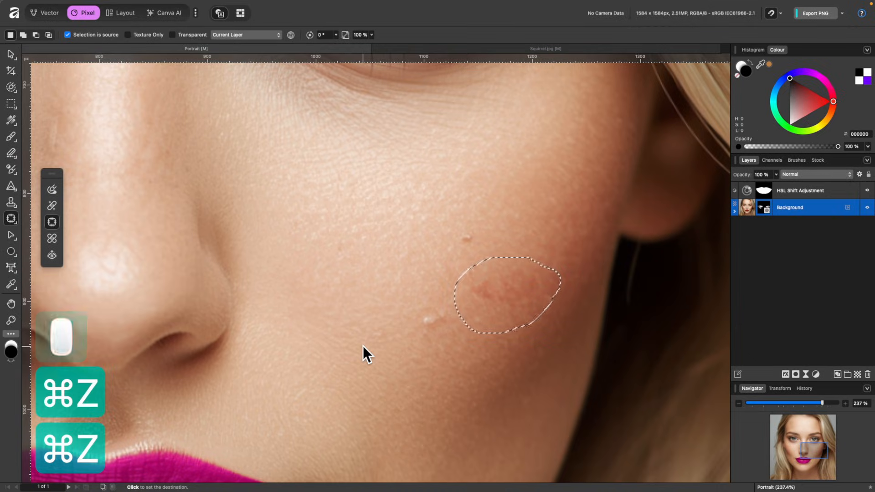
pyautogui.press('super+z')
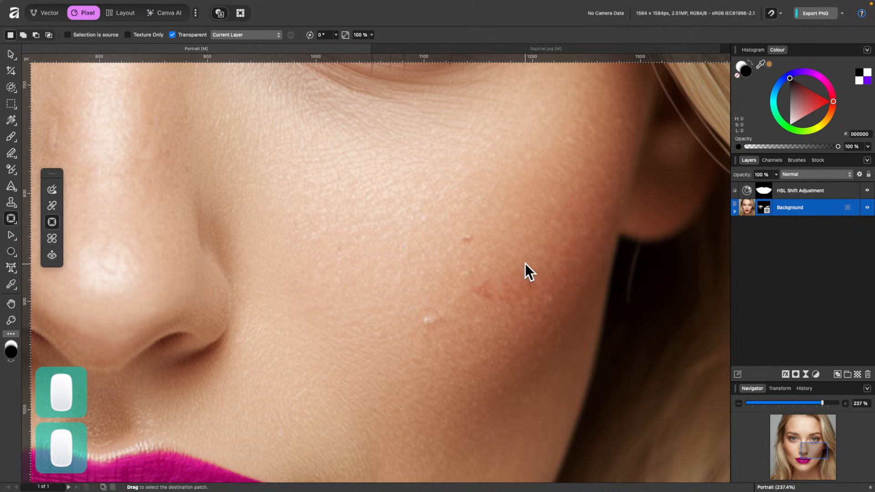
# - With Transparent enabled, outline the cheek's red area with the Patch Tool, preview a source, and clear the selection
pyautogui.moveTo(524, 264)
pyautogui.mouseDown()
pyautogui.moveTo(485, 315)
pyautogui.moveTo(552, 309)
pyautogui.moveTo(559, 285)
pyautogui.mouseUp()
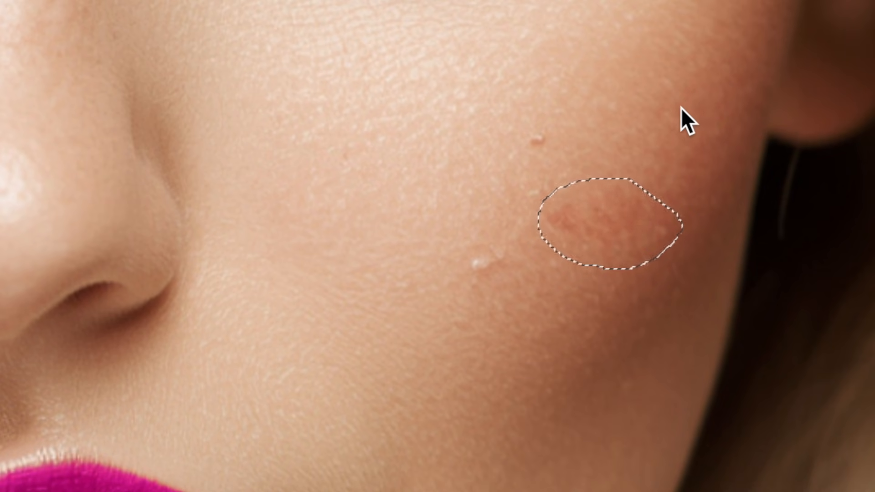
pyautogui.press('super+d')
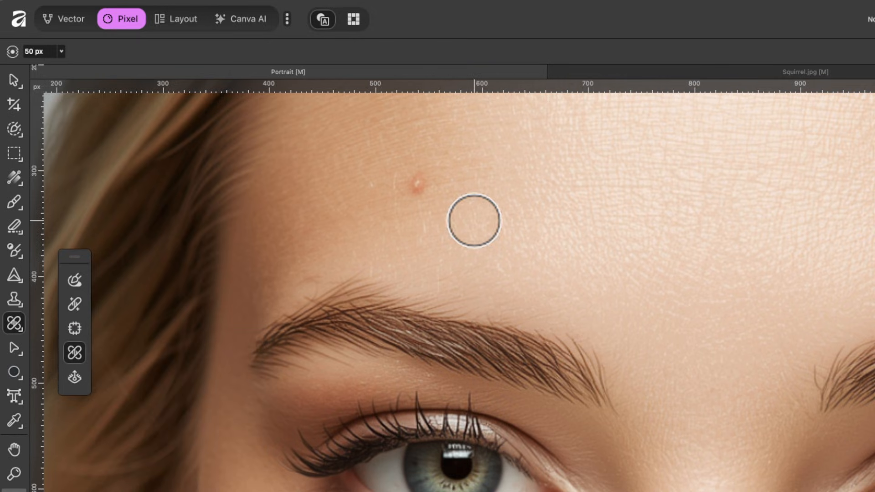
# - Set the Blemish Removal Tool's size to 48 px and remove the red spot above the eyebrow on the forehead
pyautogui.scroll(1, 474, 221)
pyautogui.scroll(4, 474, 220)
pyautogui.scroll(1, 483, 284)
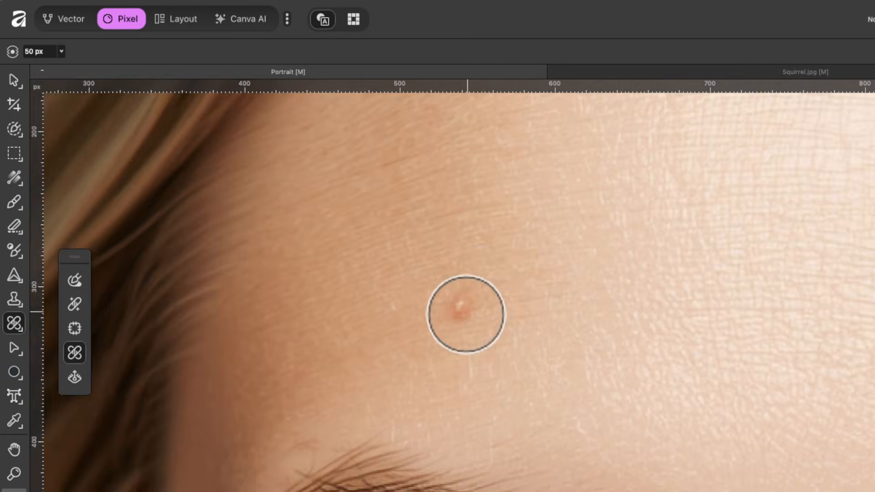
pyautogui.press('[')
pyautogui.press('[')
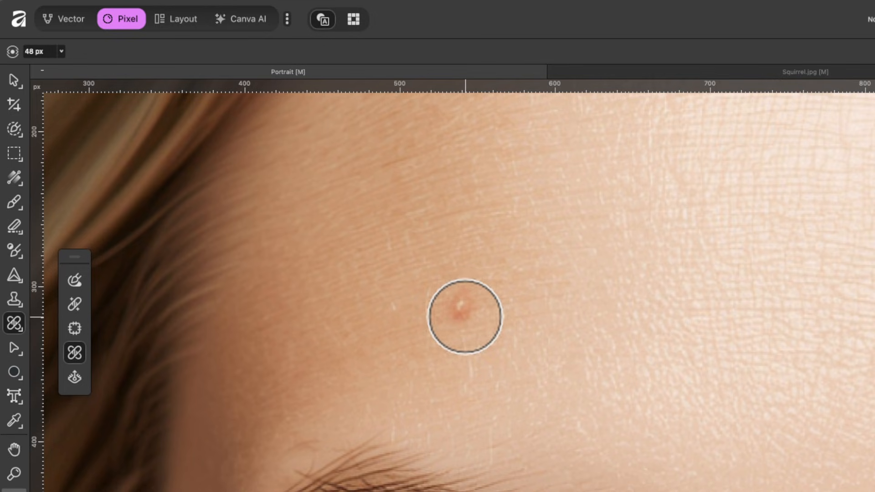
pyautogui.click(461, 304)
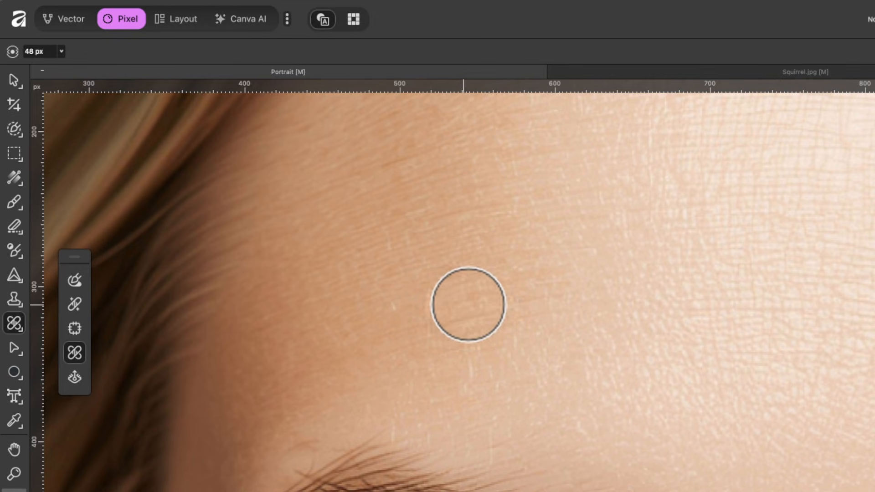
# - Remove the pale raised blemish on the cheek beside the nose with the Blemish Removal Tool
pyautogui.scroll(-3, 792, 338)
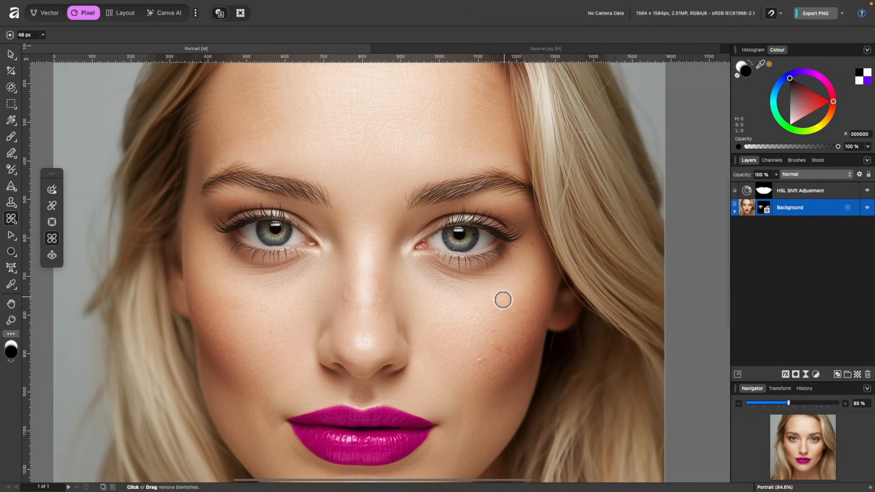
pyautogui.scroll(5, 496, 354)
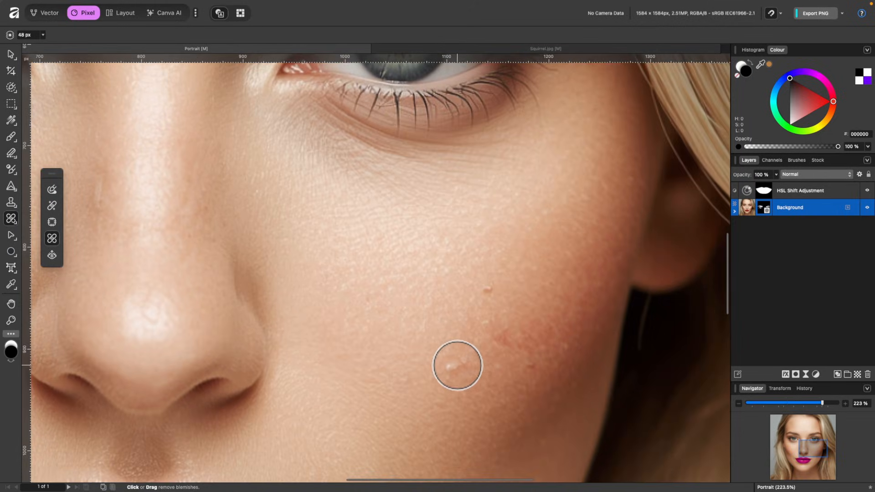
pyautogui.click(452, 366)
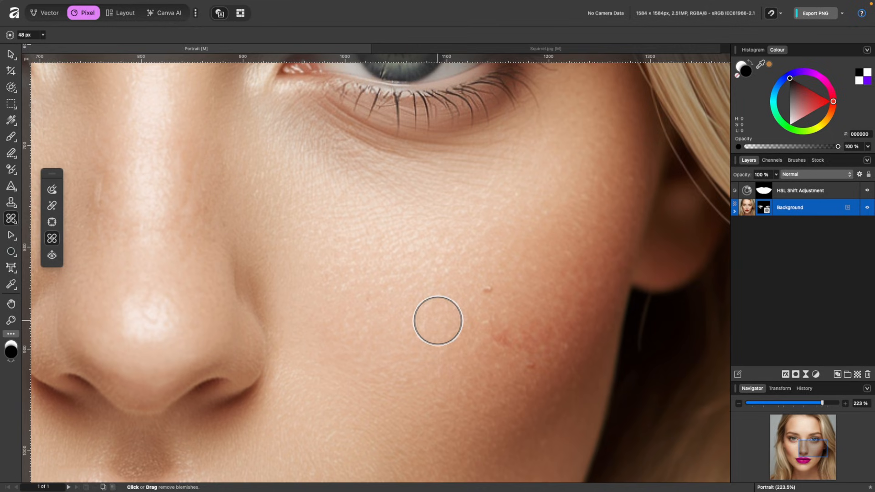
# - Reduce the Blemish Removal Tool's size to 21 px and remove the small remaining spots on the cheek
pyautogui.press('[')
pyautogui.press('[')
pyautogui.press('[')
pyautogui.press('[')
pyautogui.press('[')
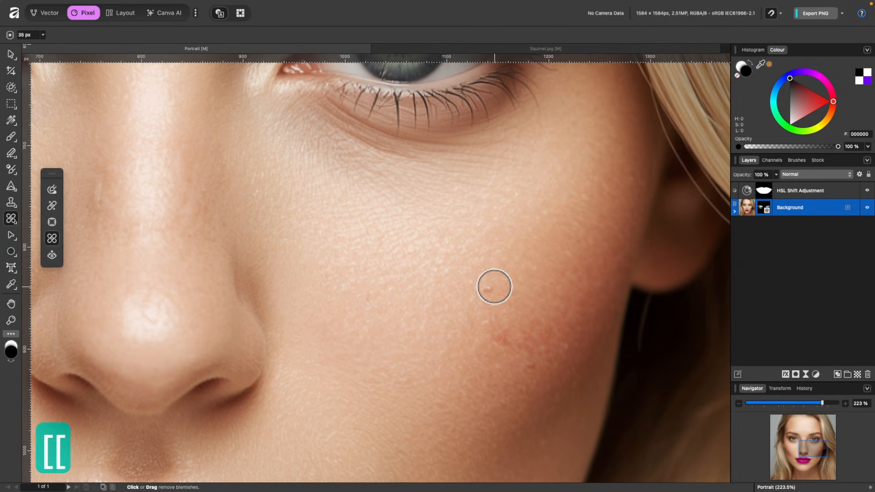
pyautogui.scroll(3, 493, 286)
pyautogui.click(486, 289)
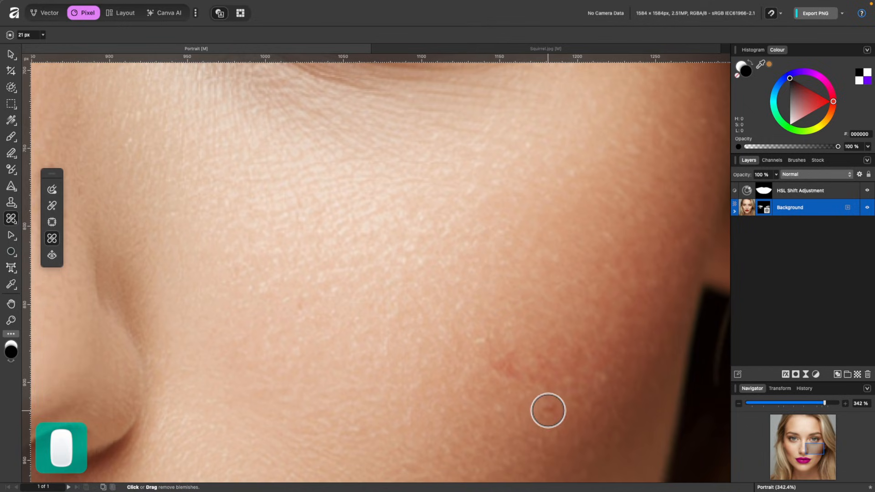
pyautogui.click(474, 403)
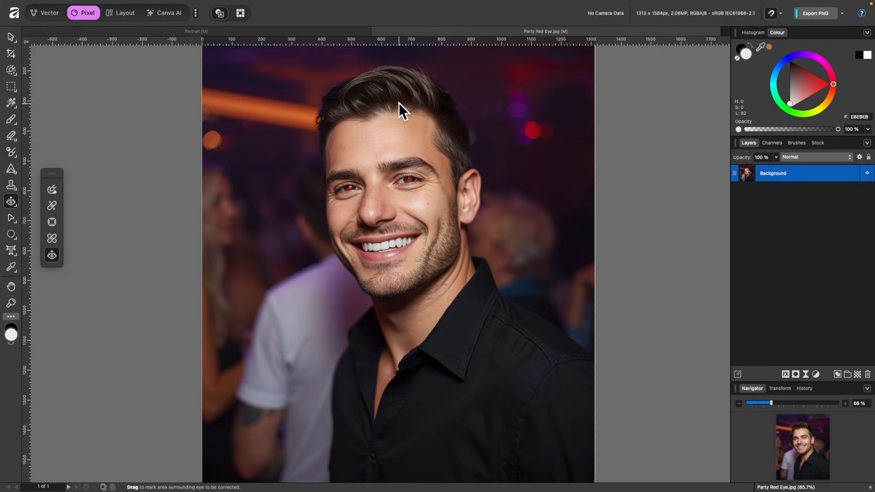
# - Correct the red eye in both of the man's eyes with the Red Eye Removal Tool
pyautogui.scroll(5, 398, 103)
pyautogui.scroll(1, 398, 102)
pyautogui.scroll(-4, 410, 325)
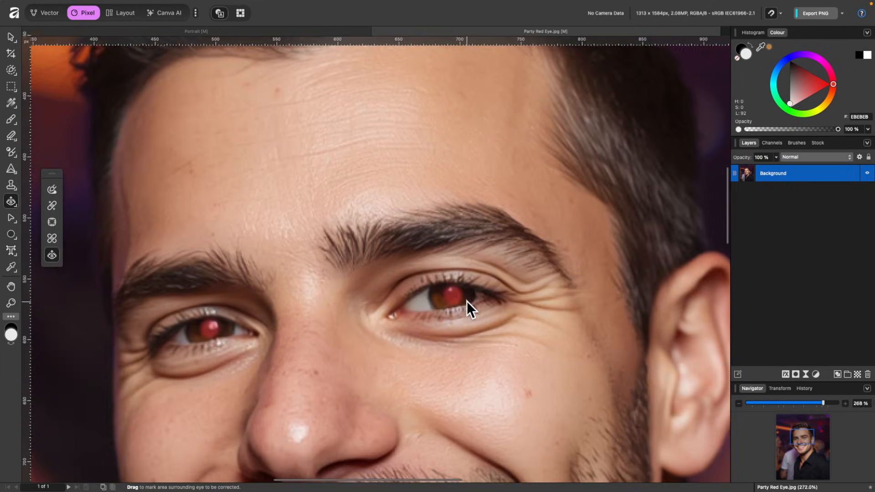
pyautogui.scroll(2, 466, 302)
pyautogui.moveTo(409, 261); pyautogui.dragTo(476, 319)
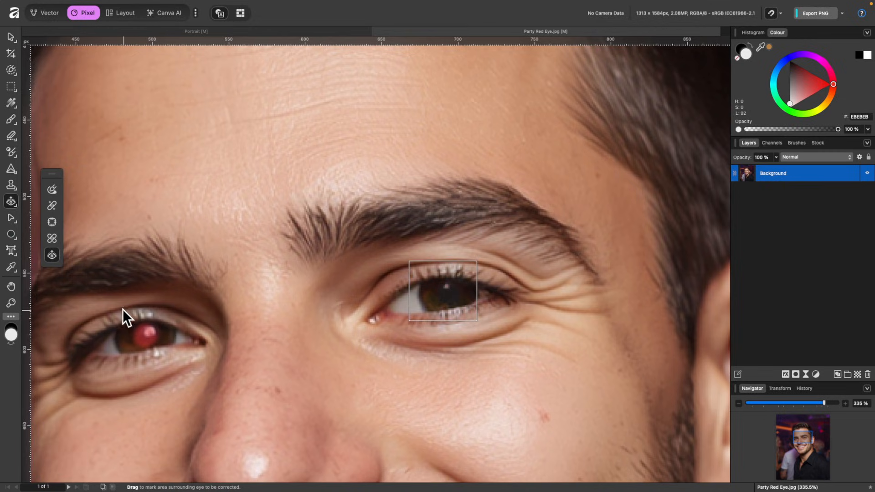
pyautogui.moveTo(117, 306); pyautogui.dragTo(173, 358)
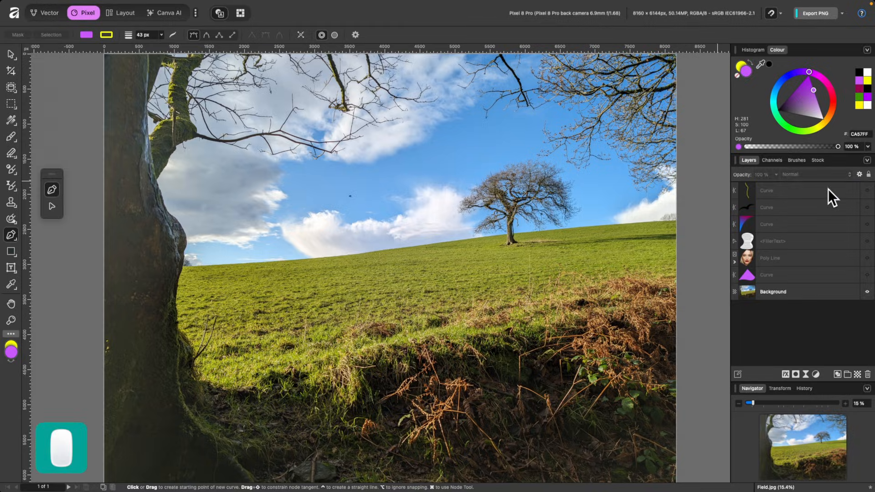
# - Select the six hidden layers above Background, make them visible, and switch to the Move Tool
pyautogui.click(827, 190)
pyautogui.keyDown('shift'); pyautogui.click(803, 275); pyautogui.keyUp('shift')
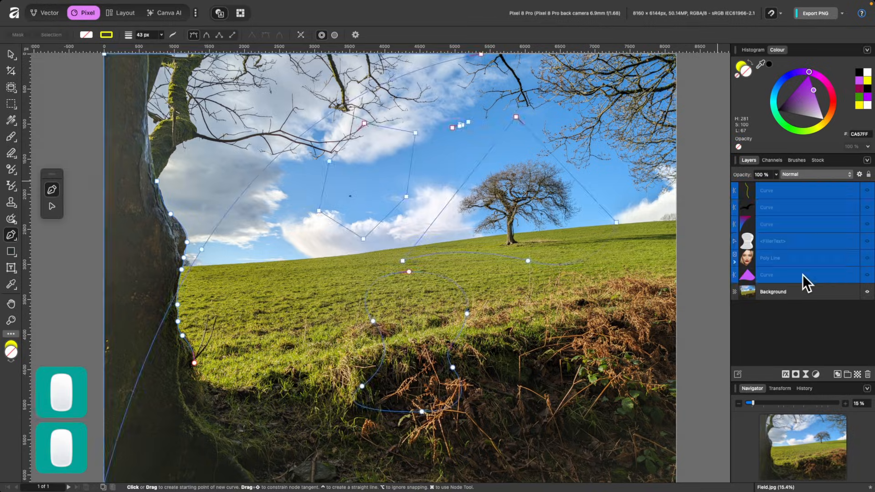
pyautogui.click(867, 275)
pyautogui.press('v')
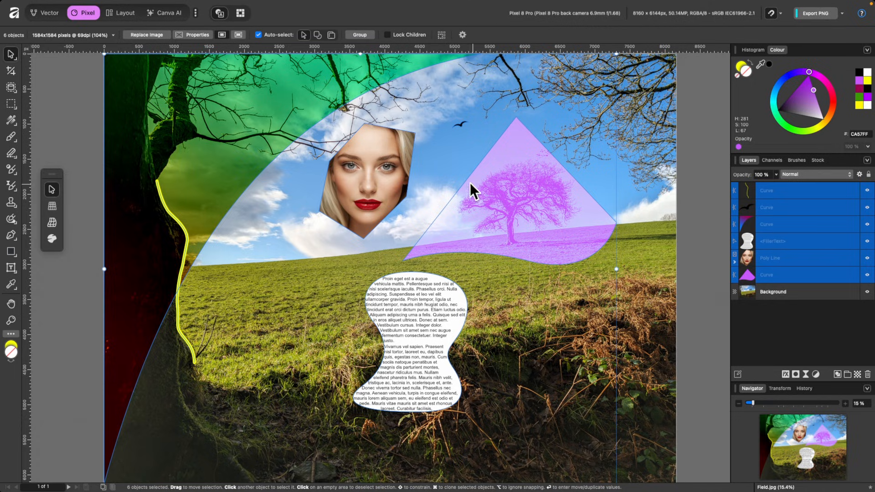
# - Select the polygon-shaped portrait in the sky and examine it up close
pyautogui.click(403, 178)
pyautogui.scroll(4, 403, 178)
pyautogui.scroll(2, 404, 138)
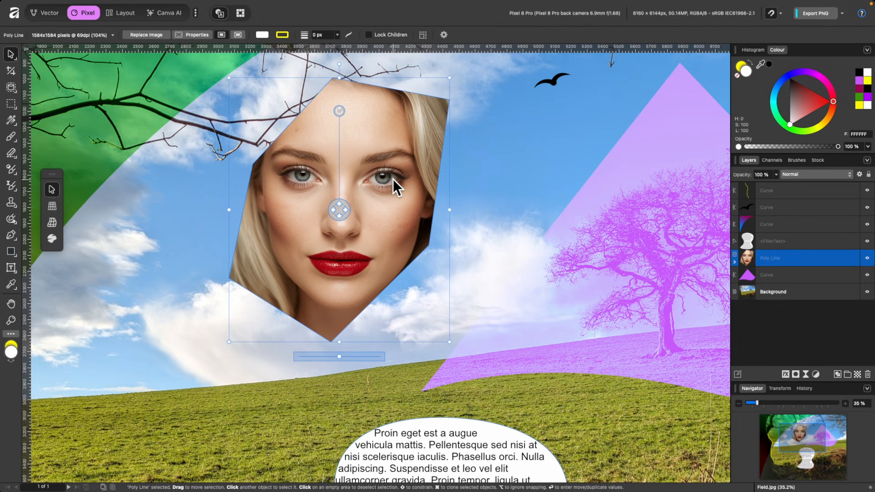
# - Select the curved white text frame and stretch it taller so more filler text fits inside
pyautogui.scroll(-10, 392, 179)
pyautogui.click(407, 164)
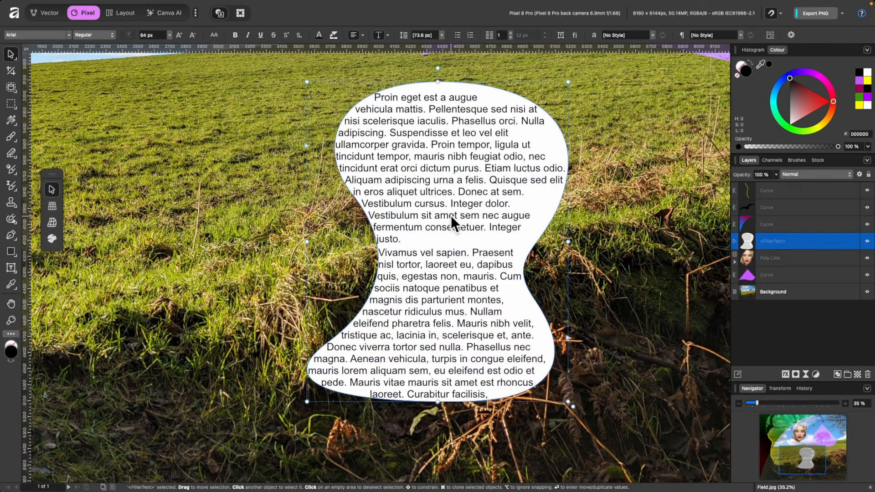
pyautogui.moveTo(438, 401); pyautogui.dragTo(442, 450)
pyautogui.moveTo(442, 450); pyautogui.dragTo(441, 452)
pyautogui.scroll(-5, 464, 289)
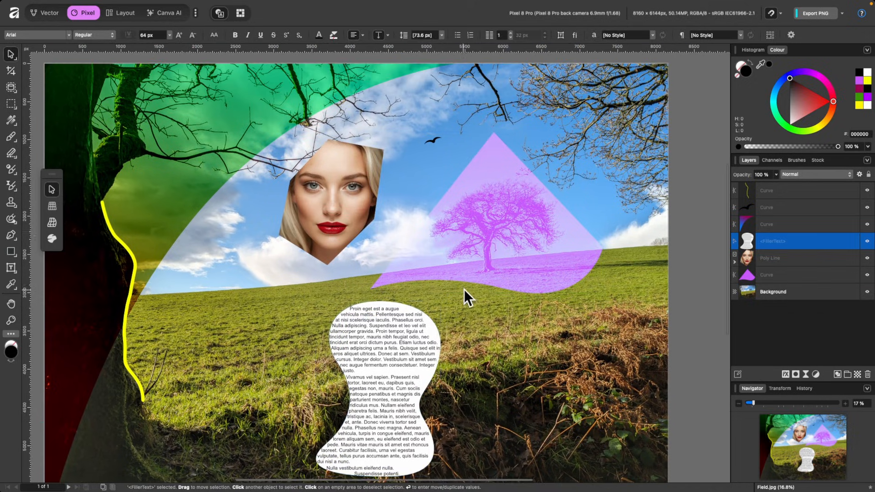
# - Select the purple shape over the tree, preview blend modes such as Hard Mix on it, and keep Lighten
pyautogui.click(507, 228)
pyautogui.scroll(5, 508, 228)
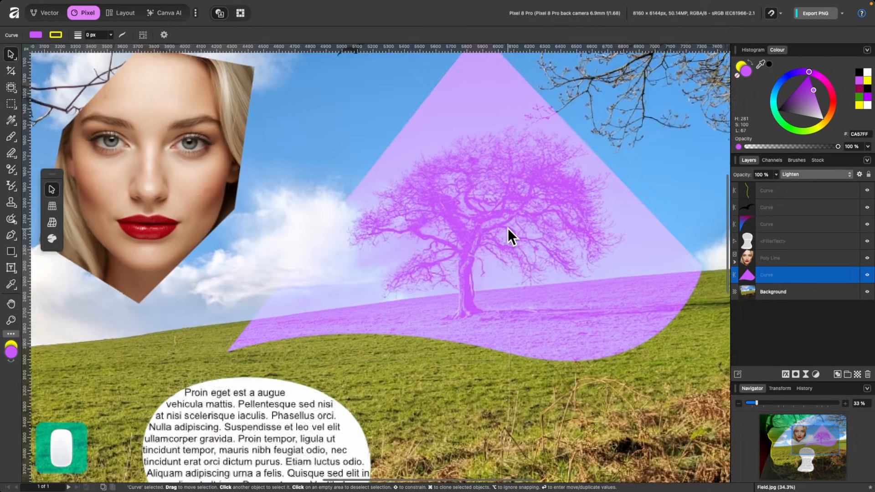
pyautogui.scroll(2, 507, 228)
pyautogui.hscroll(1, 507, 228)
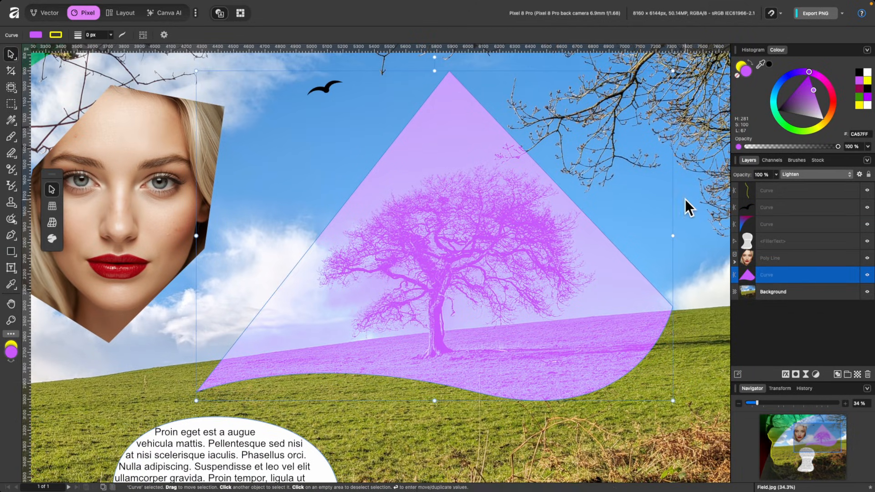
pyautogui.click(809, 171)
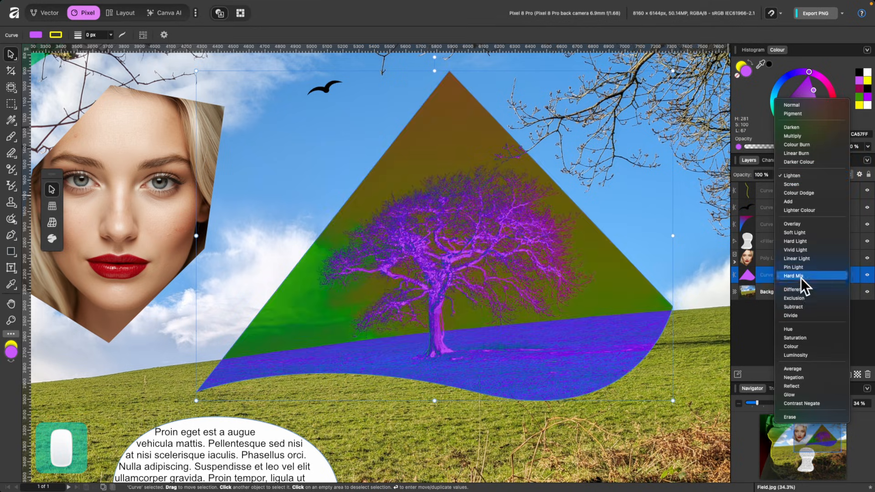
pyautogui.click(805, 177)
# - Select the gradient-filled Subtract curve over the tree trunk, followed by the yellow line along the trunk's edge
pyautogui.scroll(1, 450, 299)
pyautogui.hscroll(-2, 449, 298)
pyautogui.scroll(-3, 450, 299)
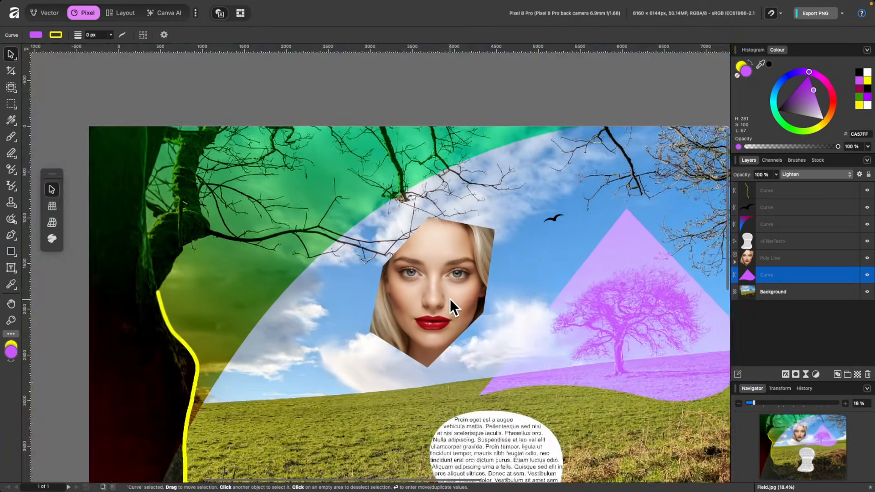
pyautogui.click(266, 273)
pyautogui.scroll(-2, 266, 272)
pyautogui.hscroll(-2, 266, 273)
pyautogui.scroll(1, 328, 180)
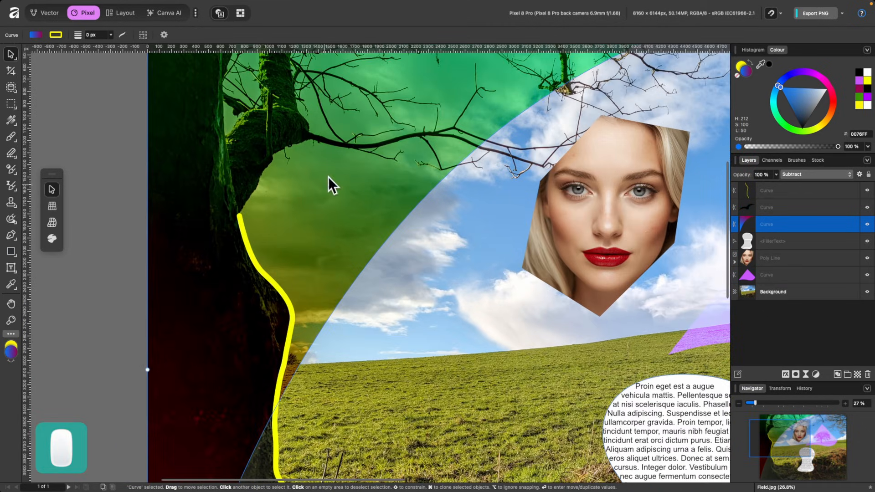
pyautogui.scroll(-3, 253, 277)
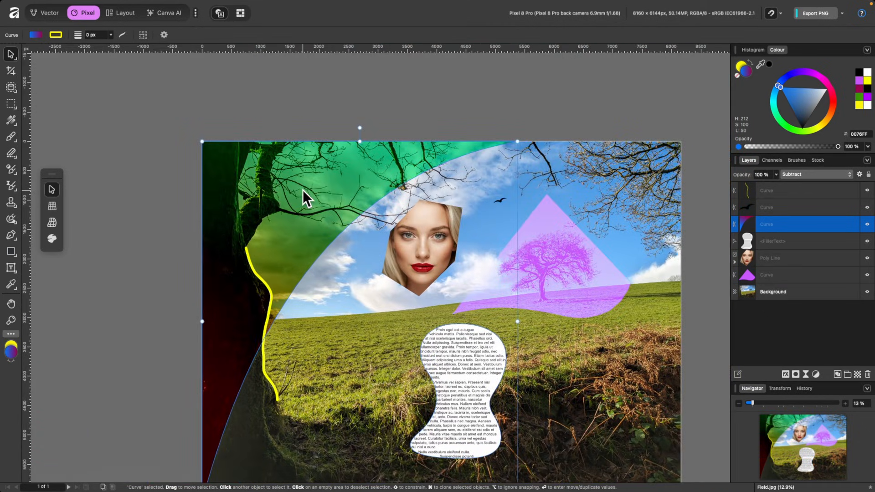
pyautogui.scroll(3, 282, 265)
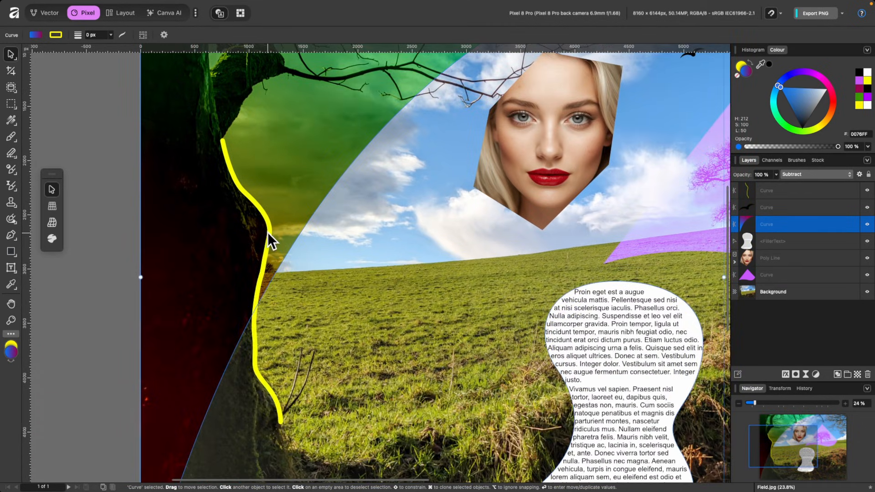
pyautogui.click(267, 232)
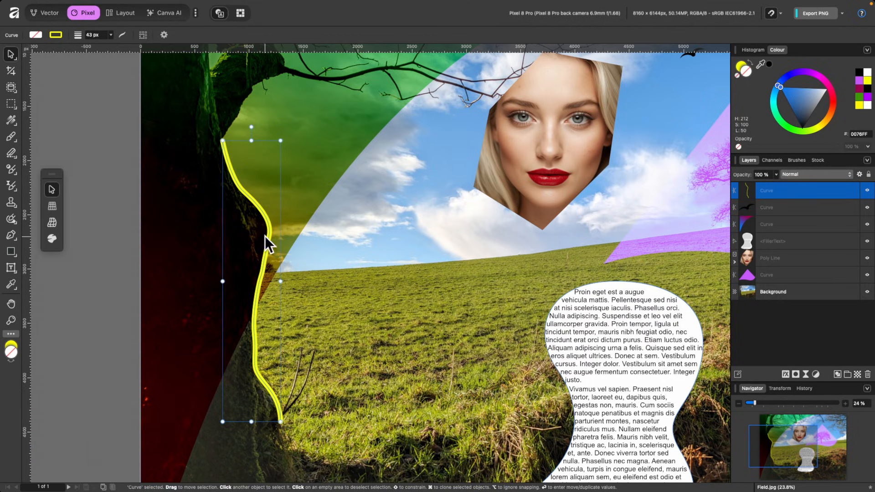
# - Select the black bird shape in the sky and enlarge it slightly
pyautogui.scroll(5, 277, 414)
pyautogui.hscroll(5, 277, 414)
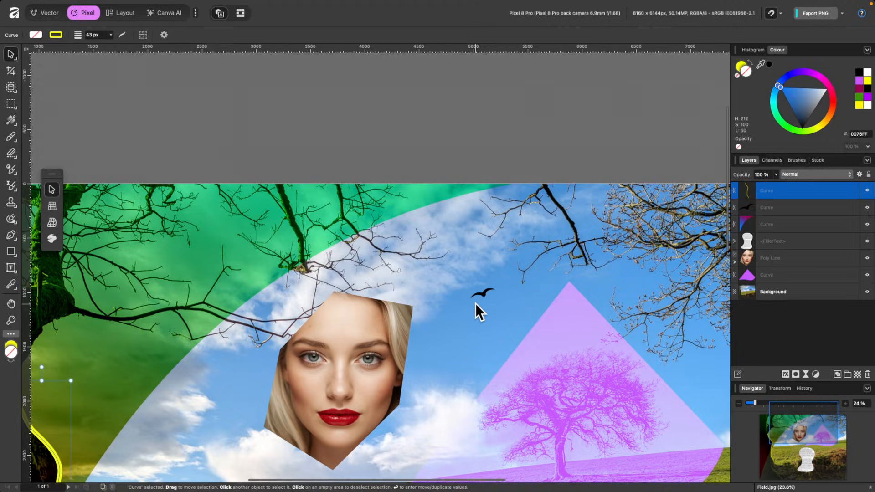
pyautogui.scroll(2, 482, 297)
pyautogui.scroll(5, 482, 297)
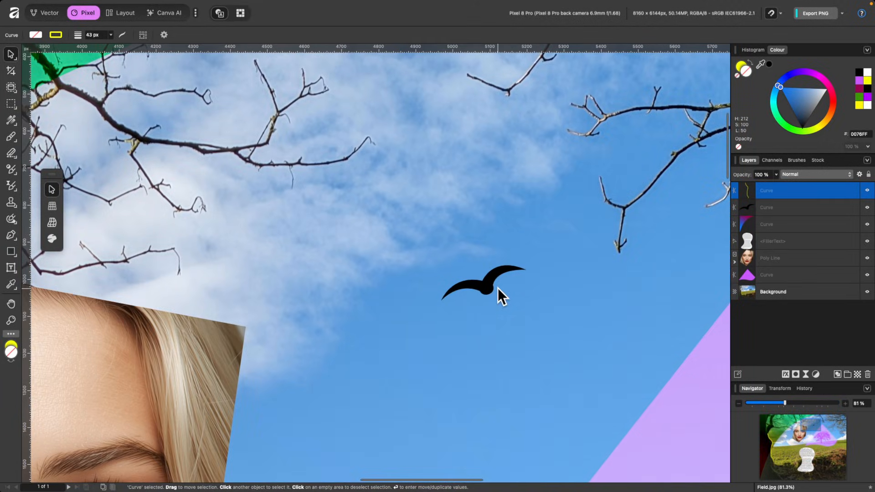
pyautogui.click(491, 290)
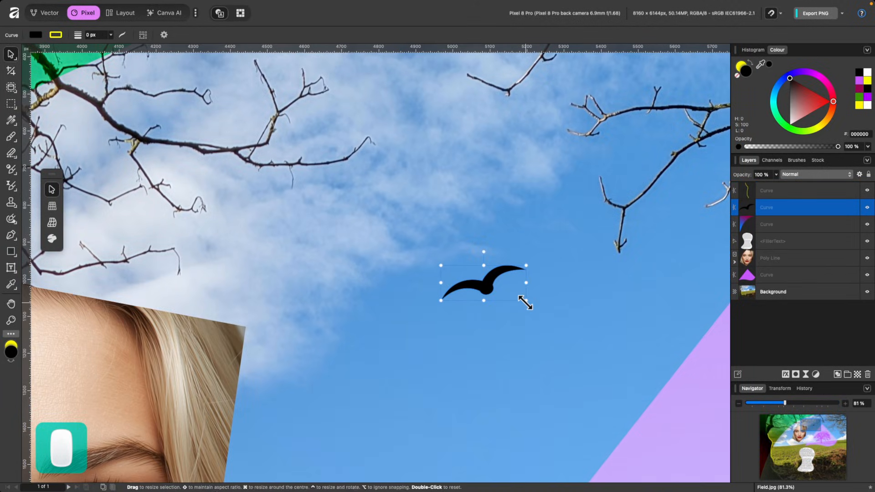
pyautogui.moveTo(525, 300); pyautogui.dragTo(539, 332)
pyautogui.scroll(-1, 406, 274)
pyautogui.scroll(-4, 406, 274)
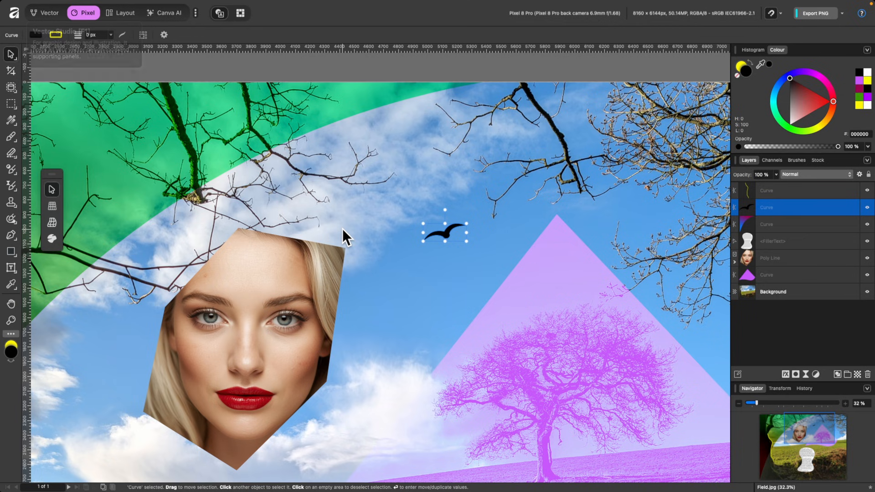
pyautogui.scroll(-3, 342, 228)
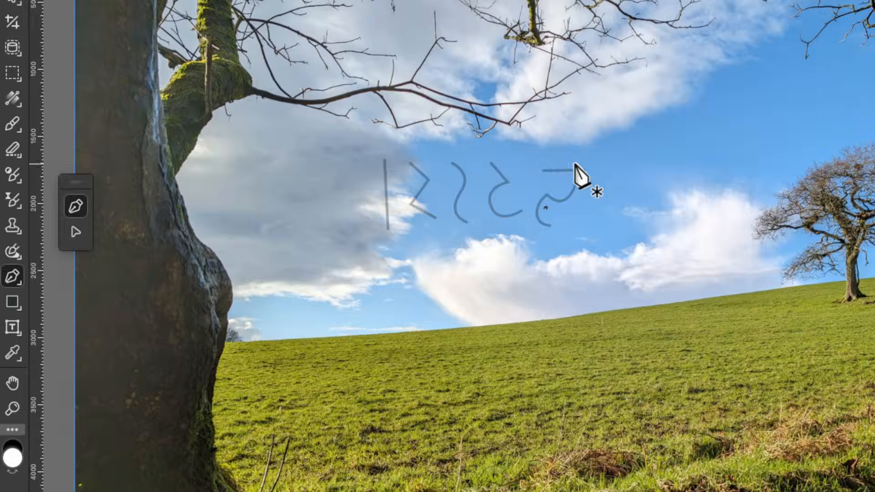
# - Draw a straight, nearly vertical line about 300 px long in the blue sky with the Pen Tool
pyautogui.scroll(1, 679, 132)
pyautogui.scroll(5, 674, 122)
pyautogui.hscroll(3, 673, 137)
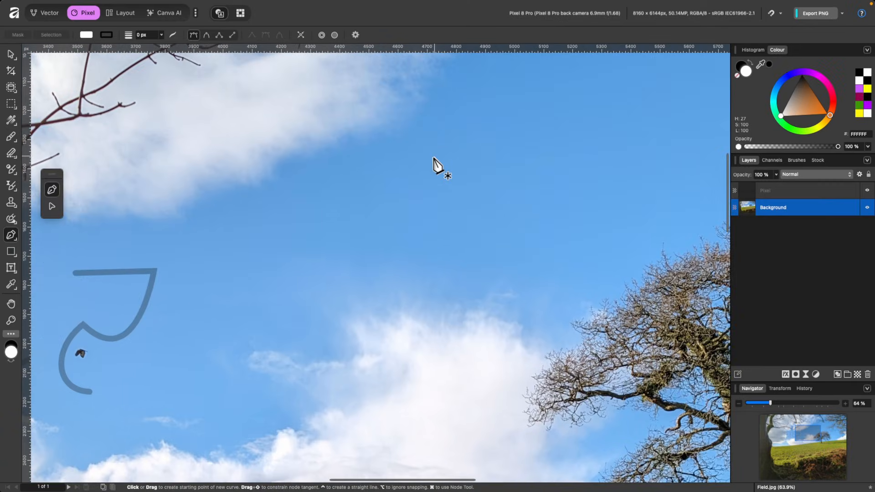
pyautogui.scroll(3, 433, 164)
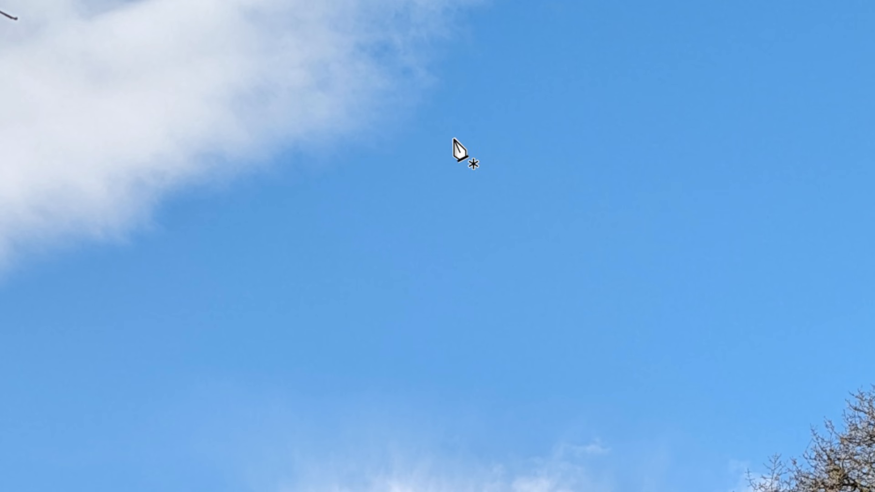
pyautogui.click(455, 138)
pyautogui.click(457, 303)
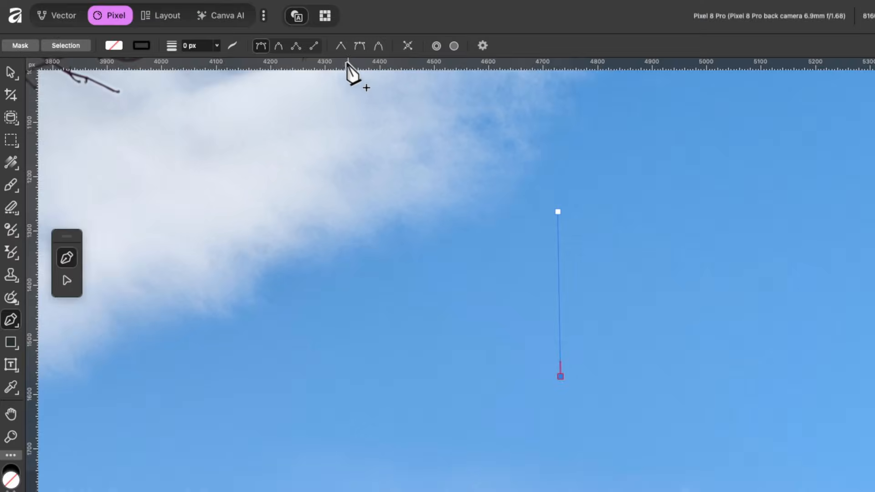
# - Set the line's stroke width to 18 px and inspect its stroke colour options, keeping black
pyautogui.click(217, 46)
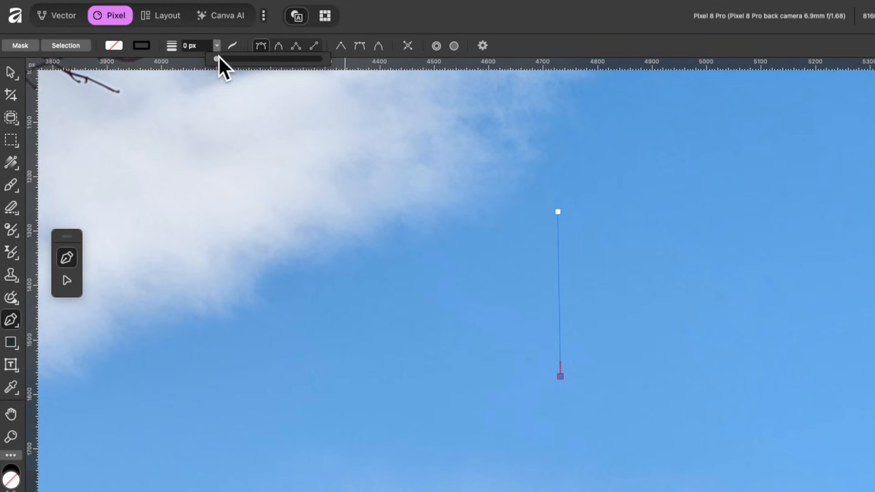
pyautogui.moveTo(218, 57); pyautogui.dragTo(273, 58)
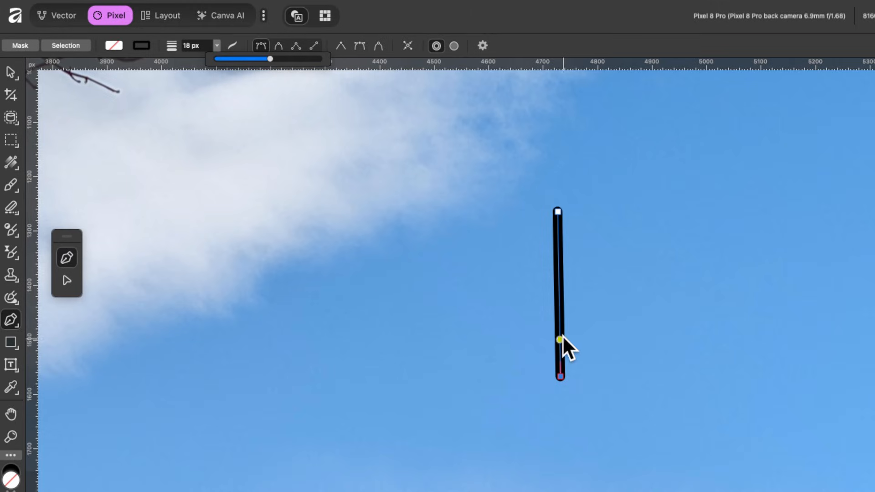
pyautogui.click(142, 46)
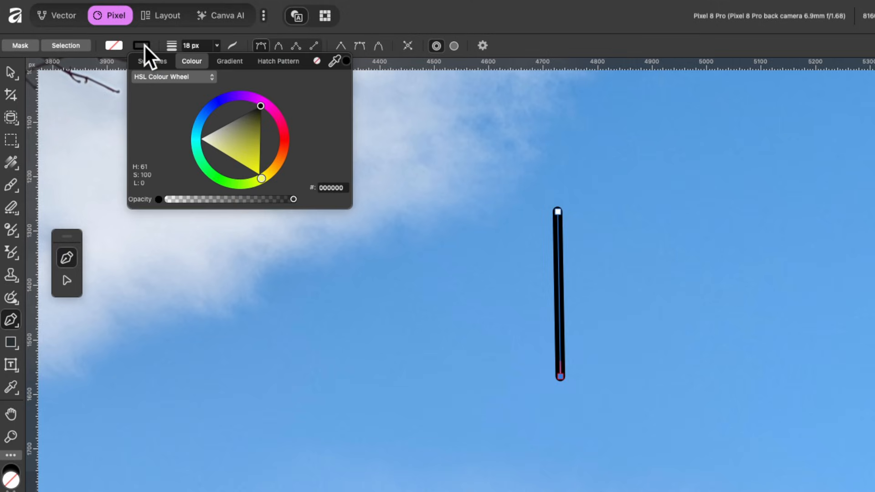
pyautogui.moveTo(249, 147)
pyautogui.mouseDown()
pyautogui.moveTo(267, 168)
pyautogui.moveTo(289, 120)
pyautogui.moveTo(249, 211)
pyautogui.moveTo(291, 168)
pyautogui.moveTo(270, 174)
pyautogui.moveTo(268, 59)
pyautogui.mouseUp()
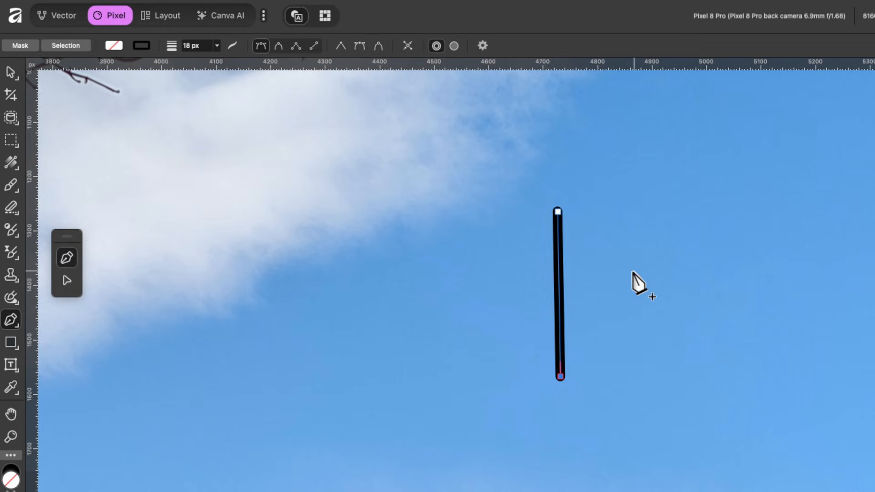
# - Extend the vertical black line into a winding open path, mixing straight segments with sharp corners and smooth curved segments
pyautogui.click(671, 288)
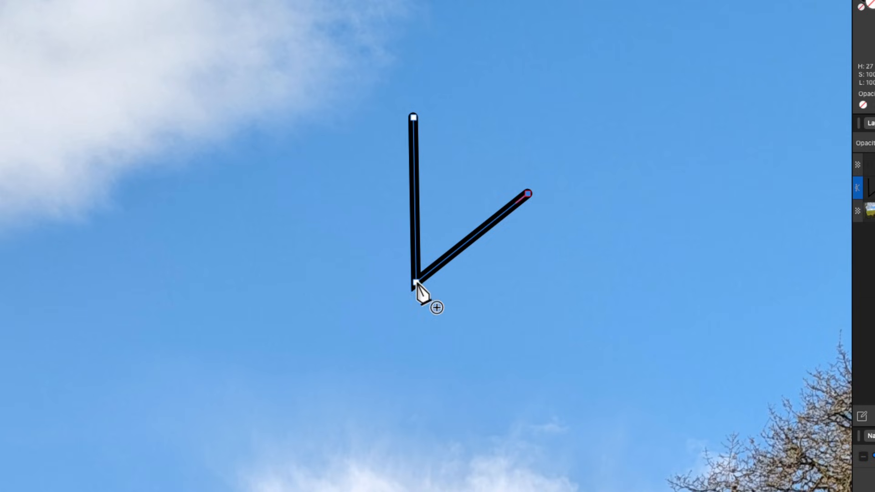
pyautogui.moveTo(637, 174); pyautogui.dragTo(684, 239)
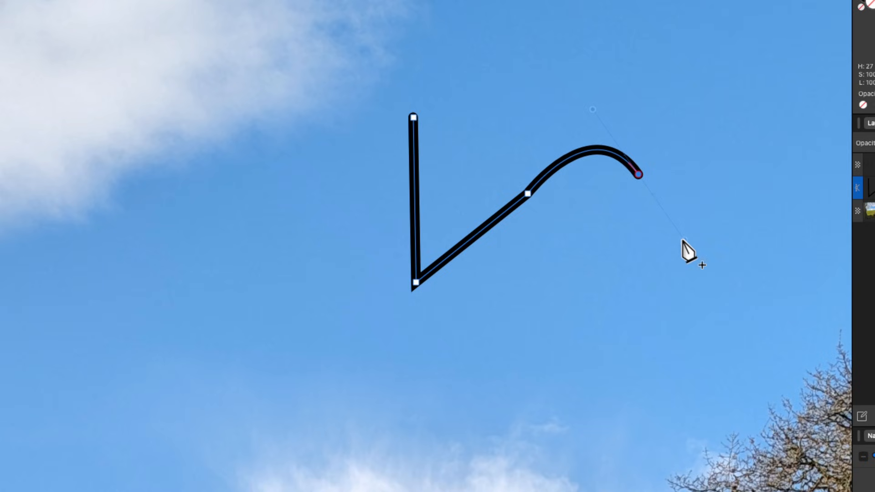
pyautogui.moveTo(577, 304); pyautogui.dragTo(484, 306)
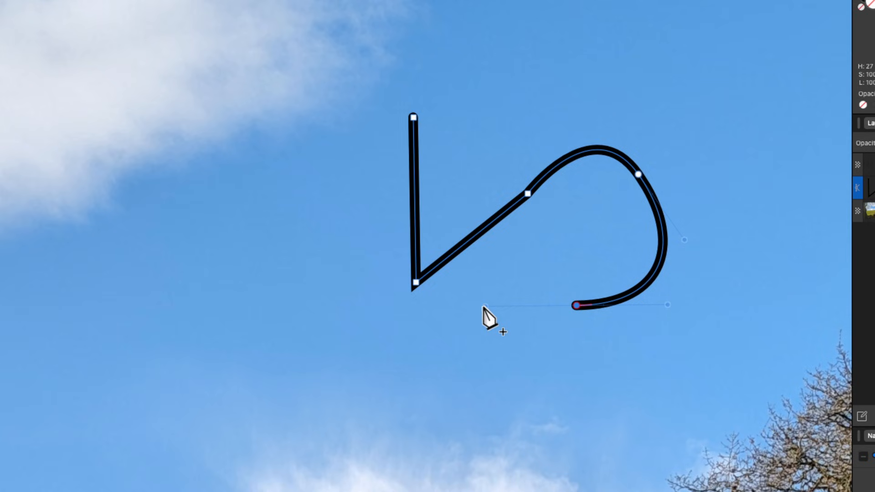
pyautogui.moveTo(424, 344); pyautogui.dragTo(380, 399)
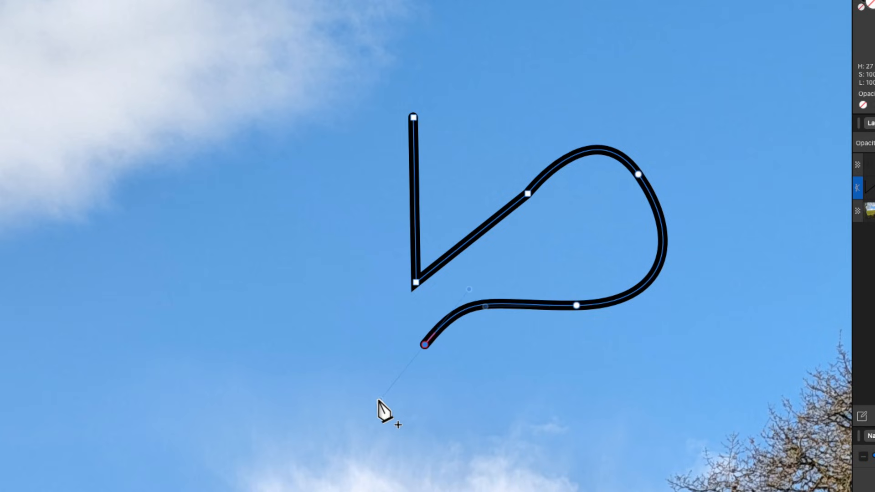
pyautogui.click(343, 319)
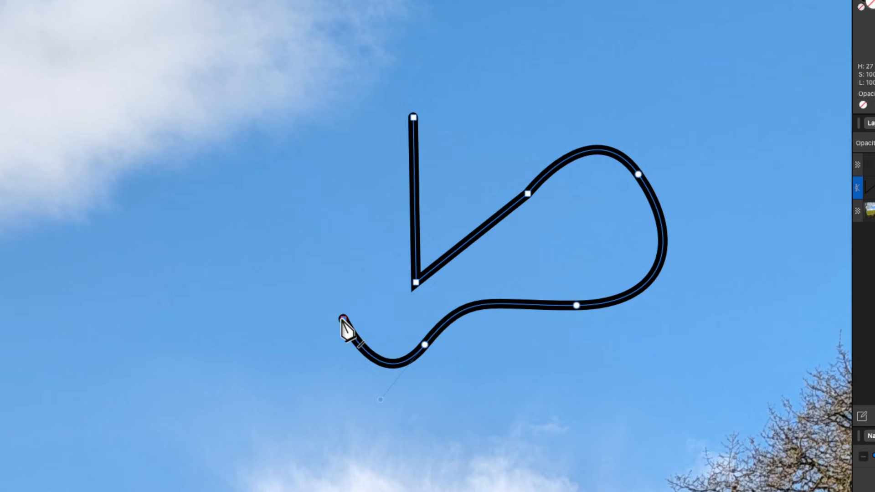
pyautogui.click(350, 255)
pyautogui.click(273, 283)
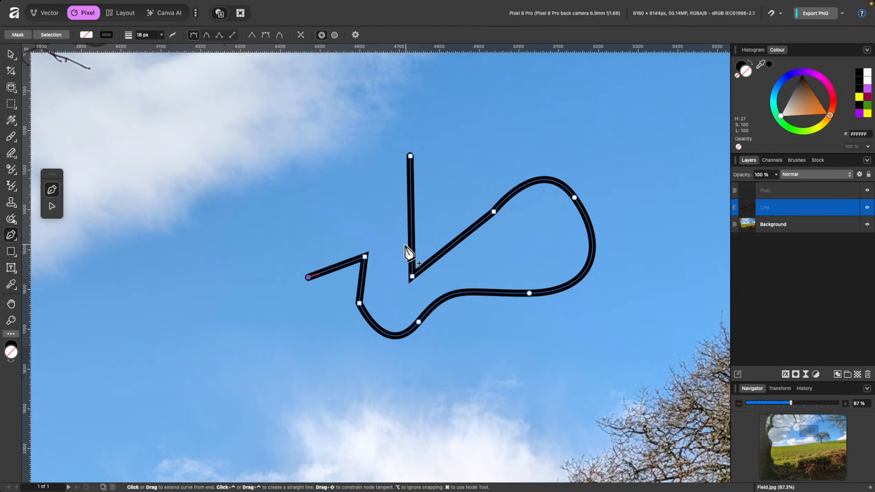
# - Delete the winding practice curve from the blue sky
pyautogui.press('BackSpace')
pyautogui.press('BackSpace')
# - Trace the straight grey guide with a two-point Pen Tool line, undo the trial segment to the zigzag guide, and end the line
pyautogui.scroll(-5, 408, 251)
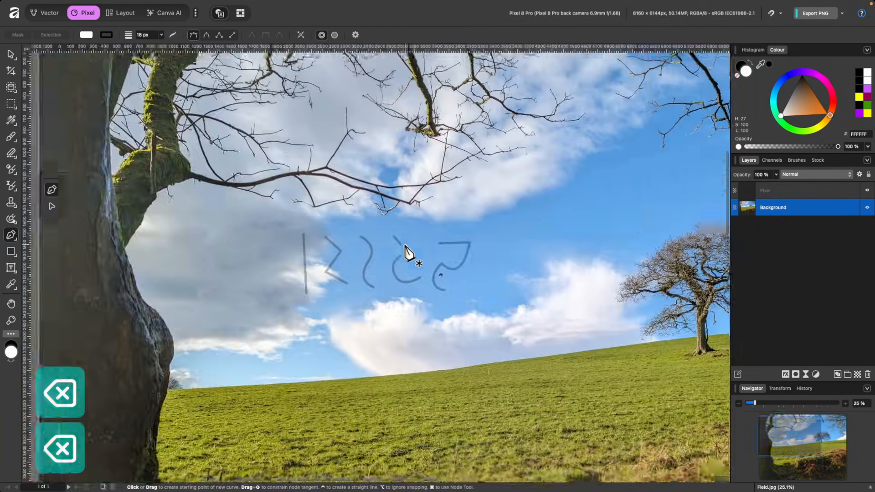
pyautogui.scroll(5, 365, 279)
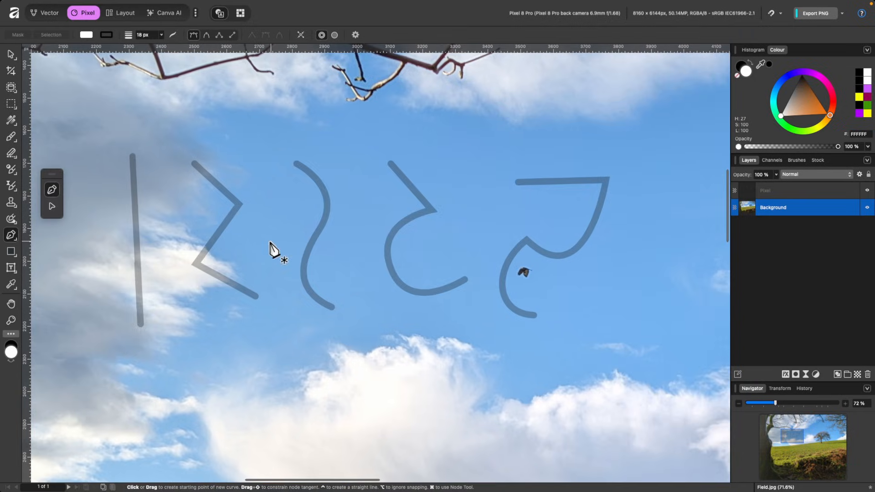
pyautogui.scroll(-1, 271, 242)
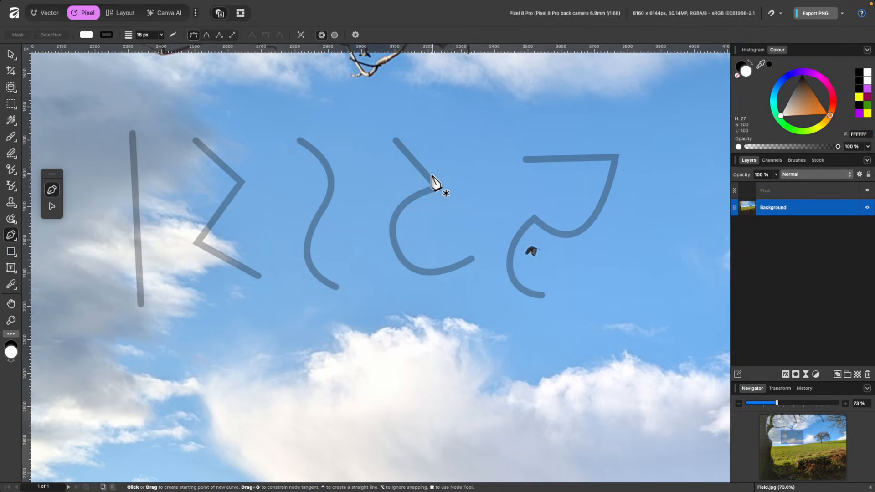
pyautogui.scroll(3, 145, 143)
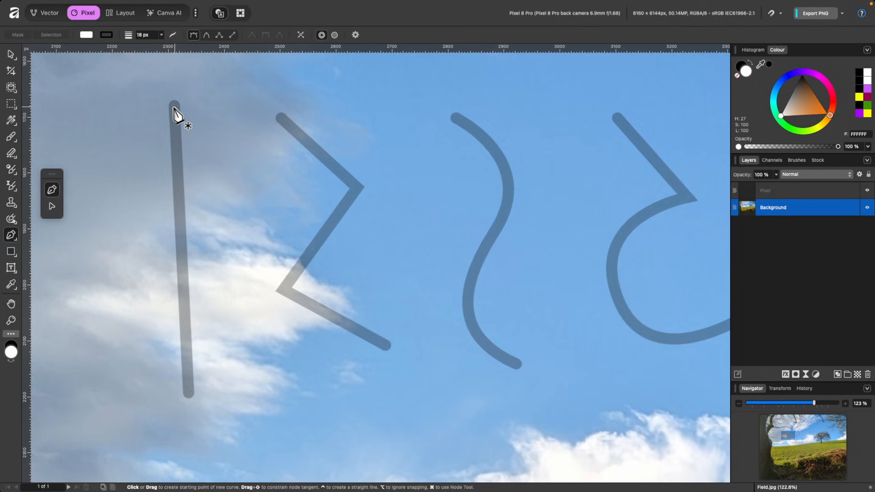
pyautogui.click(175, 107)
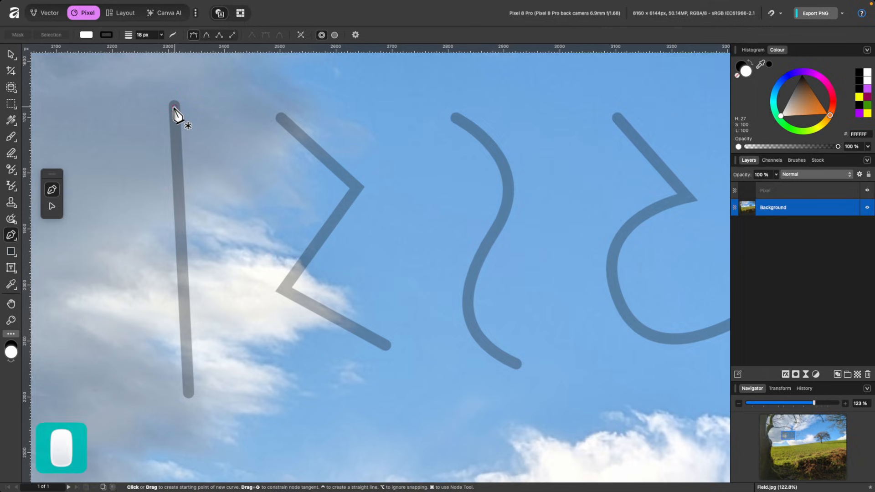
pyautogui.click(188, 392)
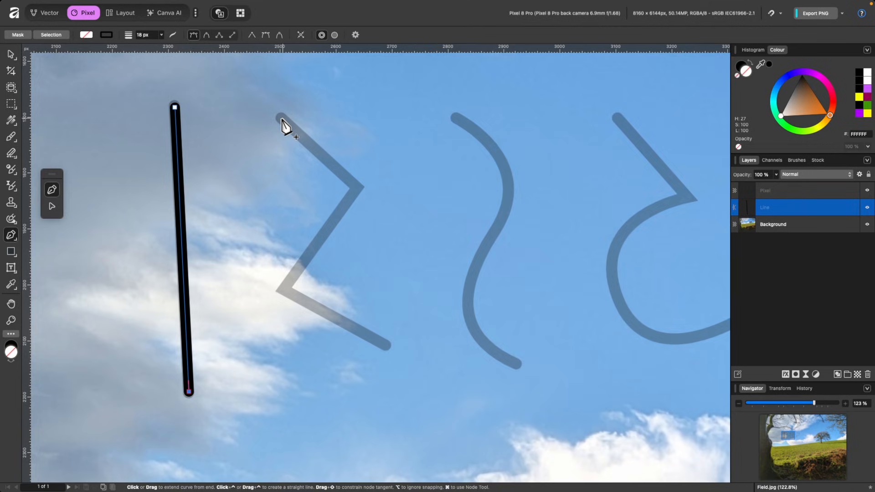
pyautogui.click(282, 118)
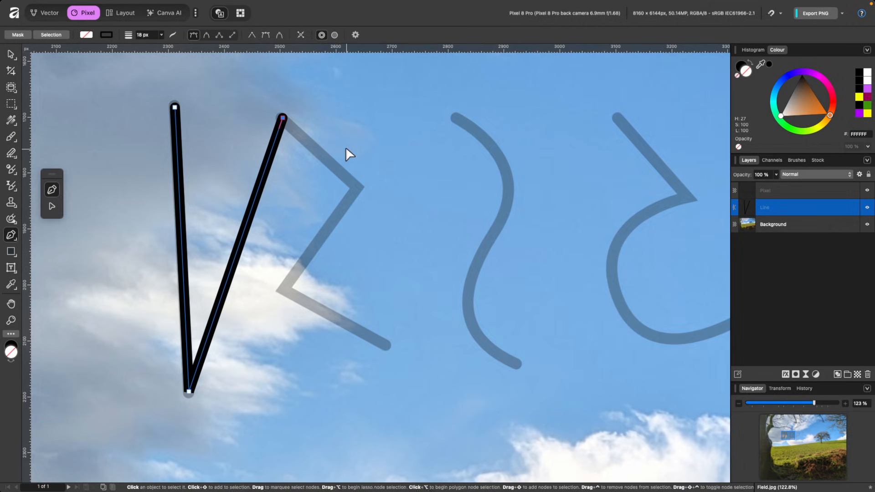
pyautogui.press('super+z')
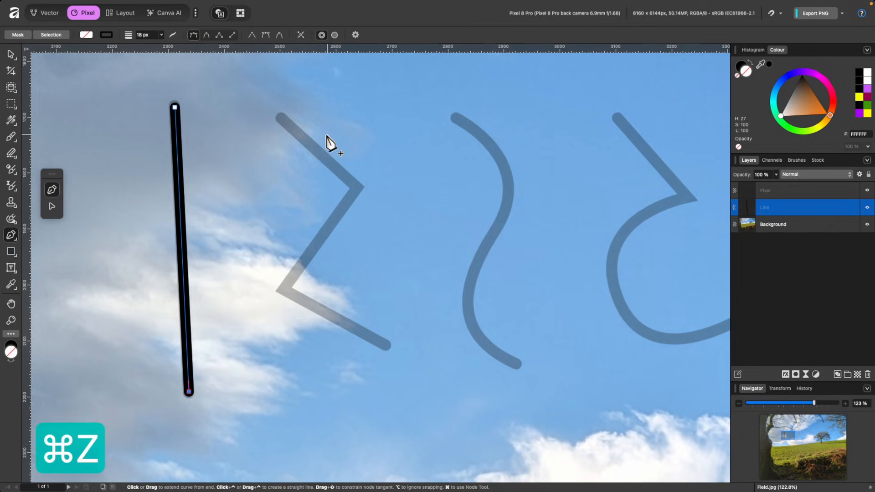
pyautogui.press('Escape')
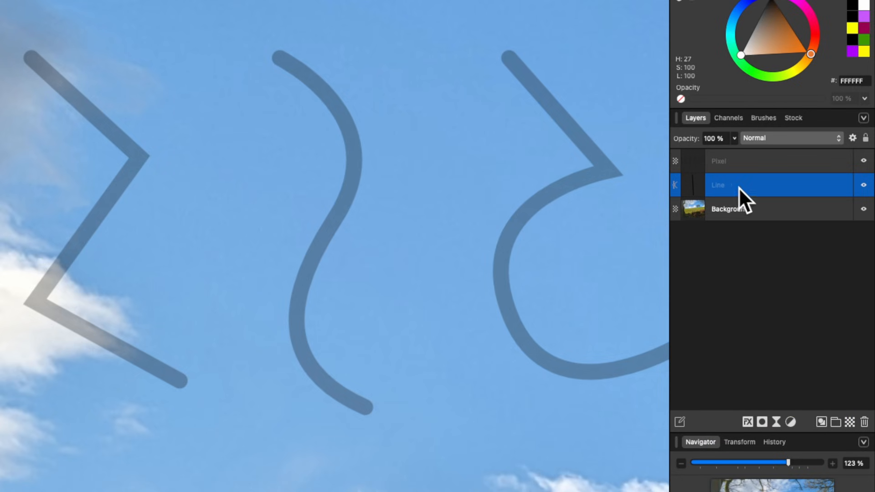
# - Move the Line layer above the Pixel layer and trace the zigzag guide with a separate path of three straight segments
pyautogui.moveTo(732, 189); pyautogui.dragTo(731, 154)
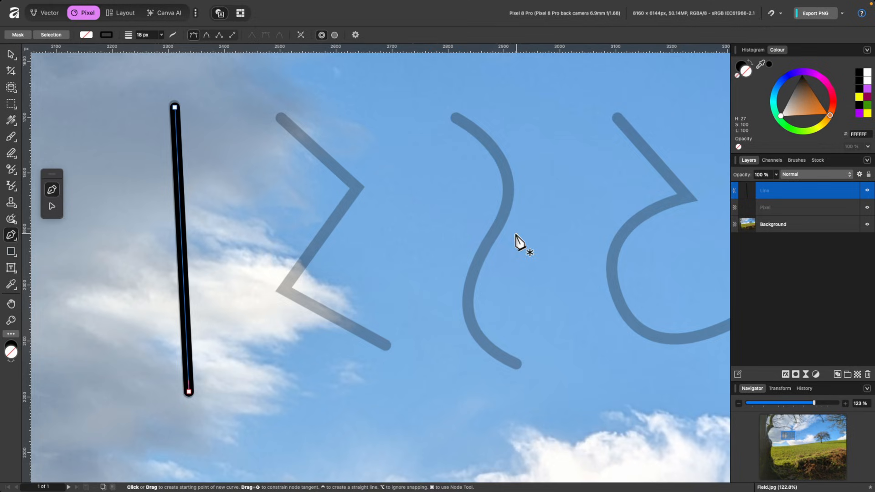
pyautogui.click(280, 118)
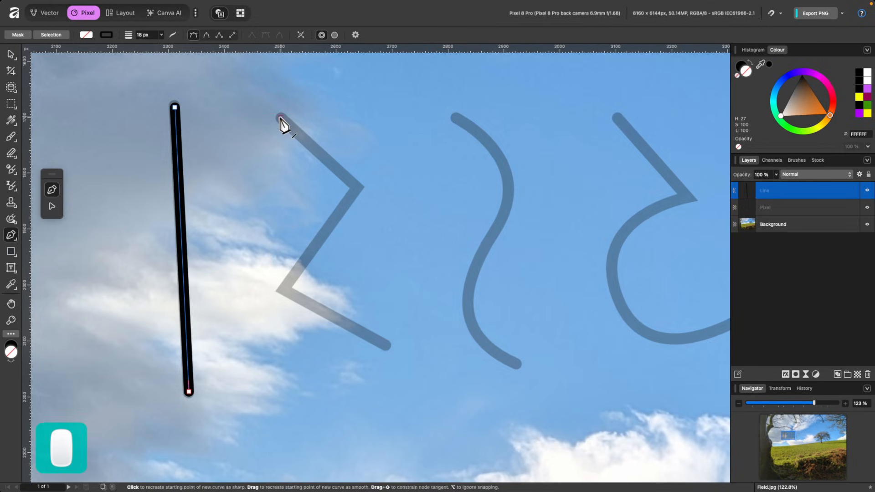
pyautogui.click(357, 187)
pyautogui.click(285, 288)
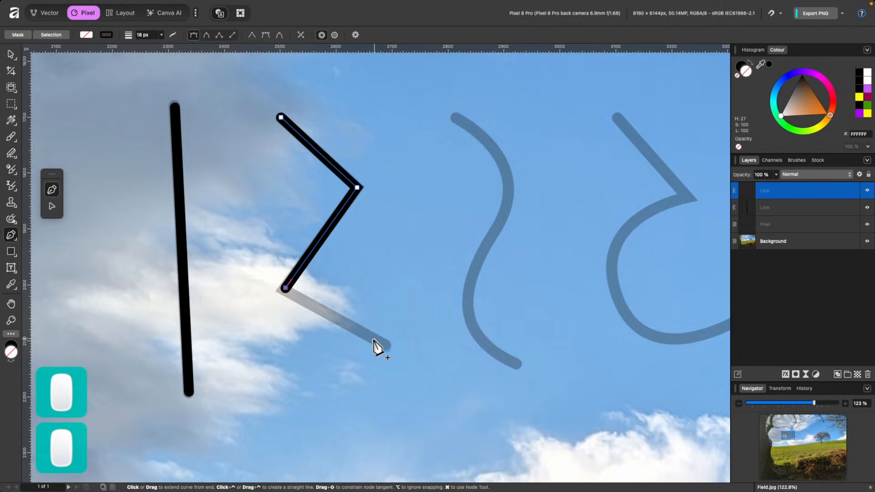
pyautogui.click(387, 345)
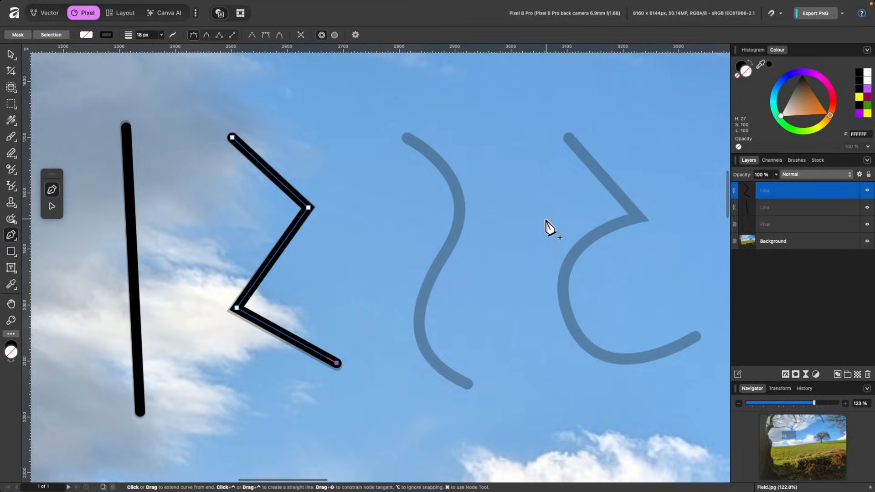
pyautogui.press('Escape')
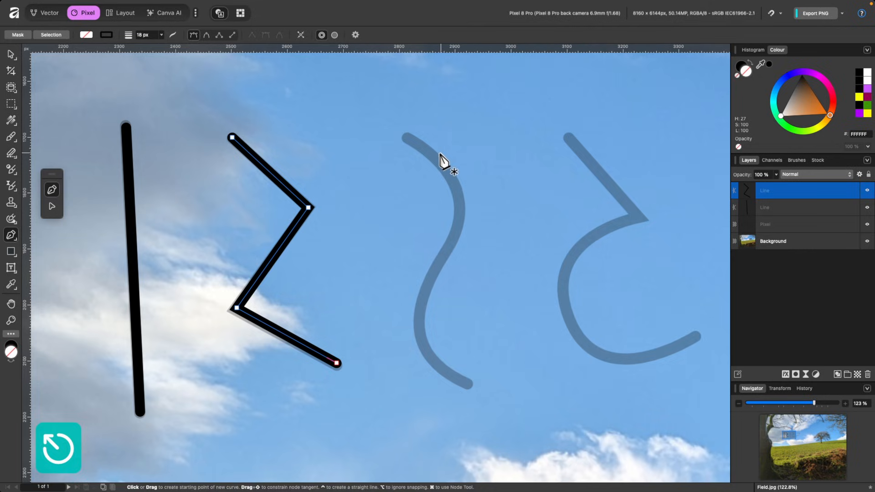
# - Trace the S-shaped guide as a separate open curve, using smooth nodes at its two bends, and end it
pyautogui.click(408, 138)
pyautogui.click(409, 139)
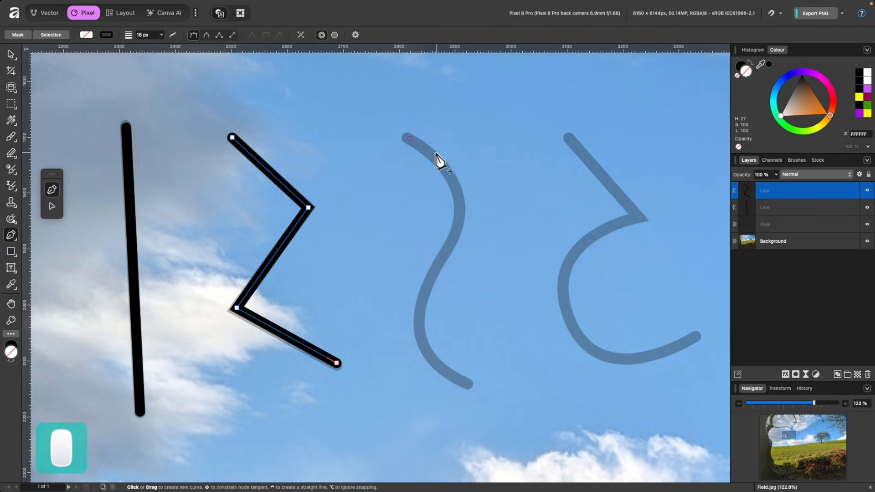
pyautogui.moveTo(460, 211); pyautogui.dragTo(455, 263)
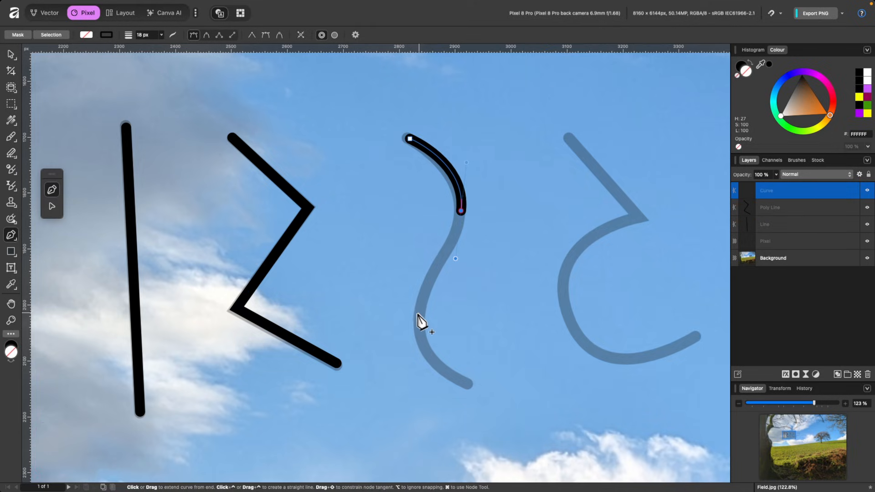
pyautogui.moveTo(419, 319); pyautogui.dragTo(421, 367)
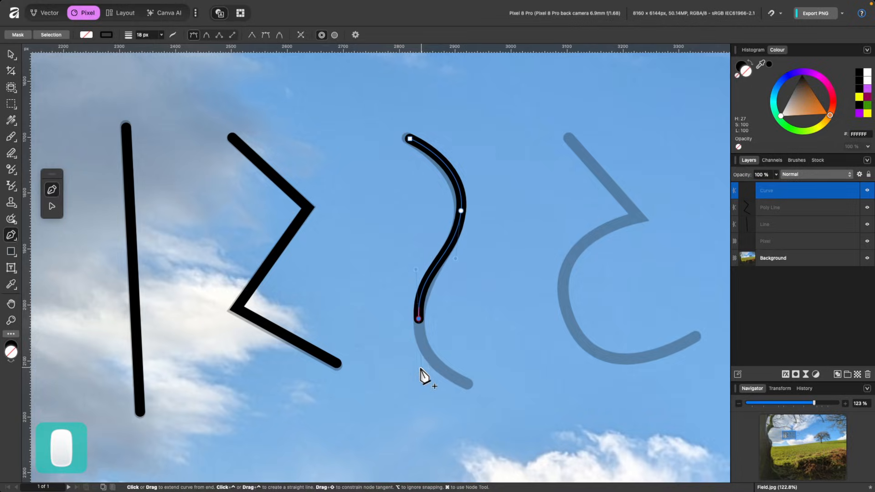
pyautogui.click(470, 391)
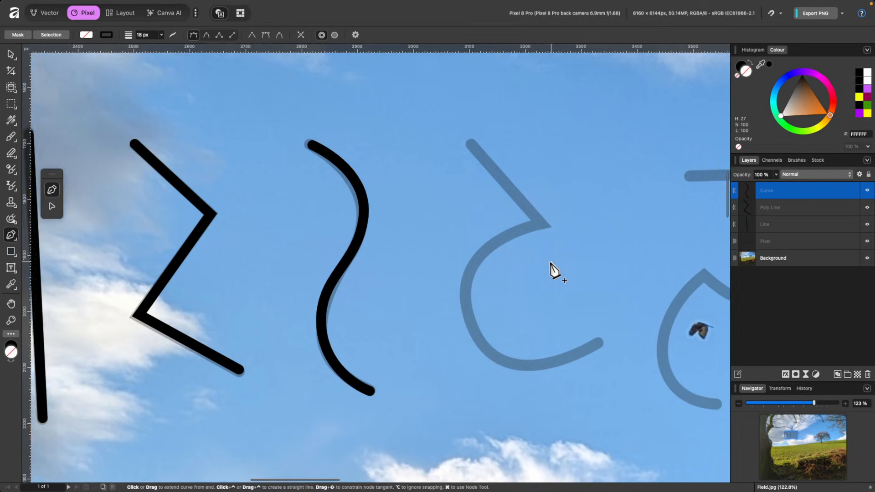
pyautogui.hscroll(3, 550, 262)
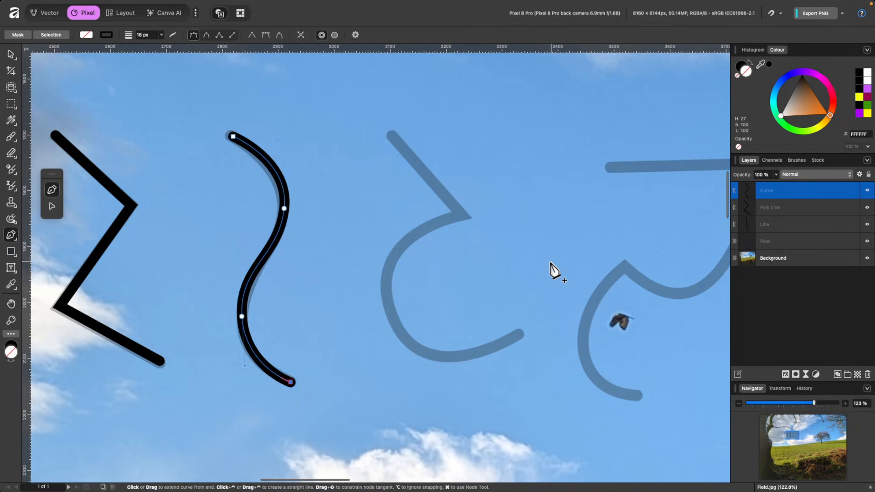
pyautogui.press('Escape')
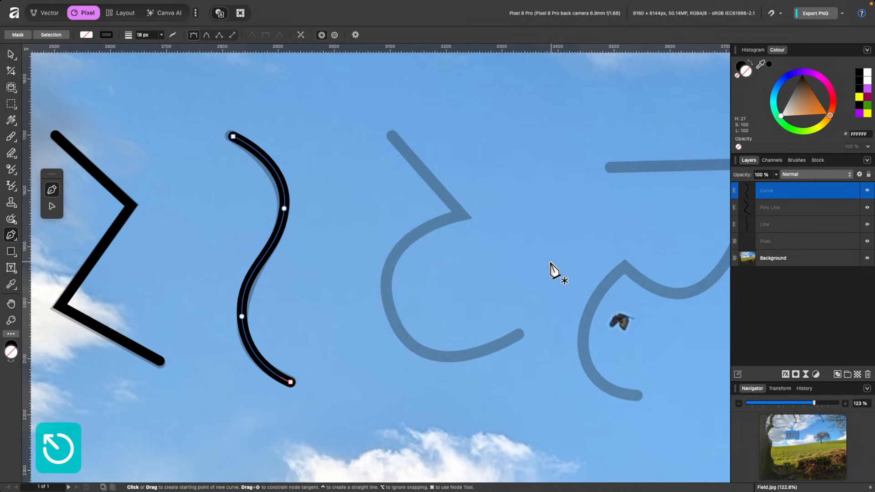
# - Trace the fourth guide as a straight diagonal segment leading into a rounded hook with one smooth node, and end the curve
pyautogui.click(392, 136)
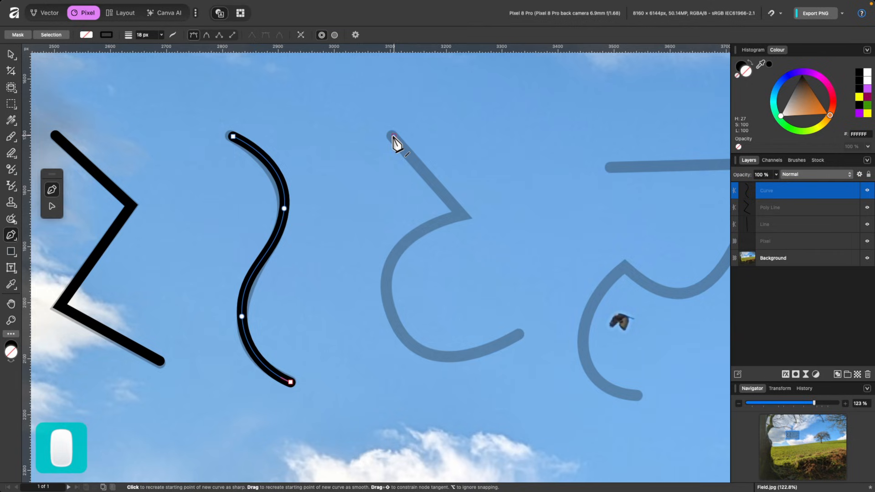
pyautogui.click(462, 216)
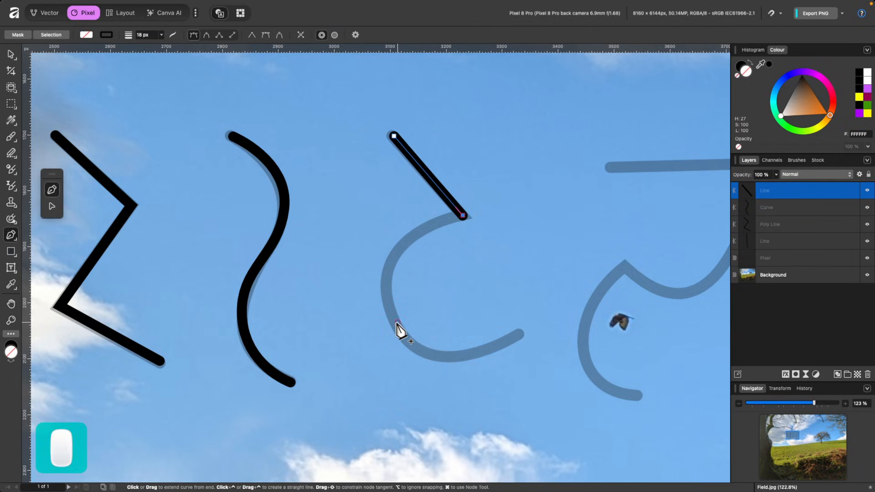
pyautogui.moveTo(397, 322); pyautogui.dragTo(437, 418)
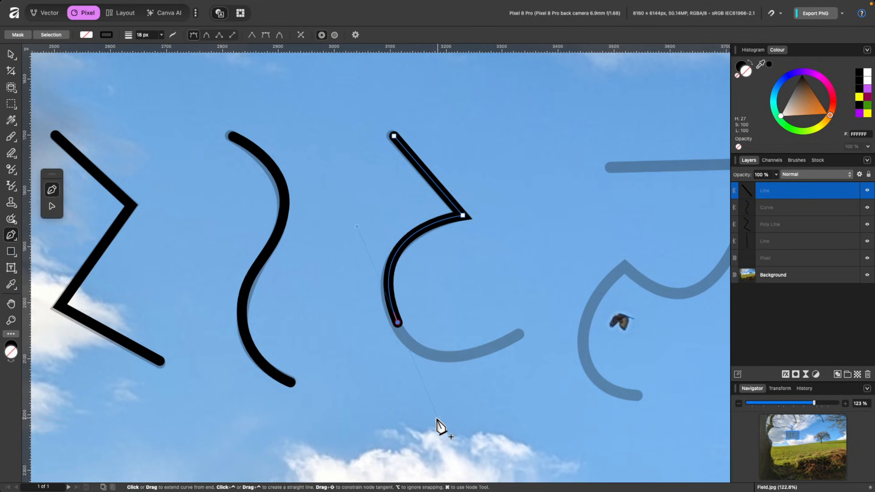
pyautogui.click(522, 332)
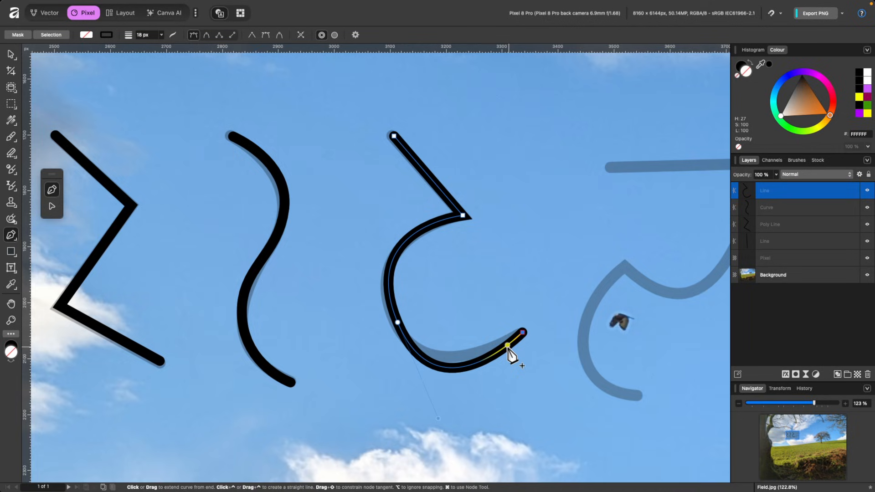
pyautogui.hscroll(10, 584, 273)
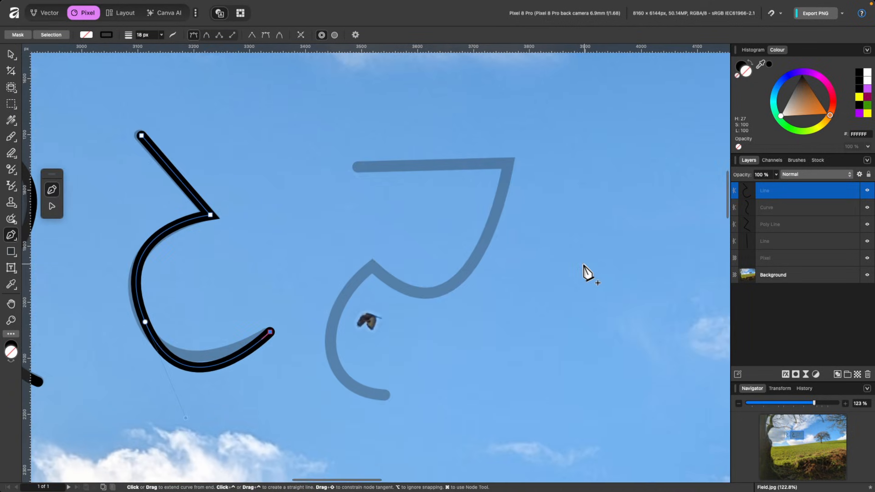
pyautogui.press('Escape')
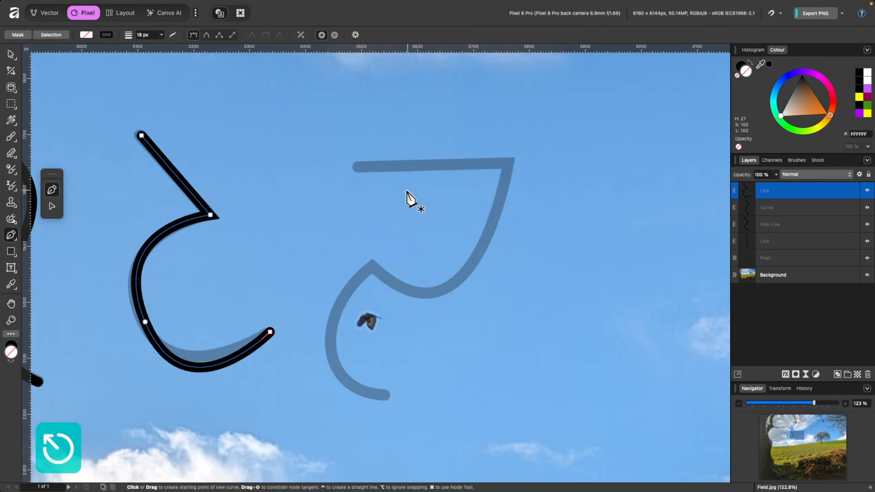
# - Trace the fifth guide as a separate open path with a straight top segment, sharp corners, and two curved segments down to the guide's end
pyautogui.click(360, 167)
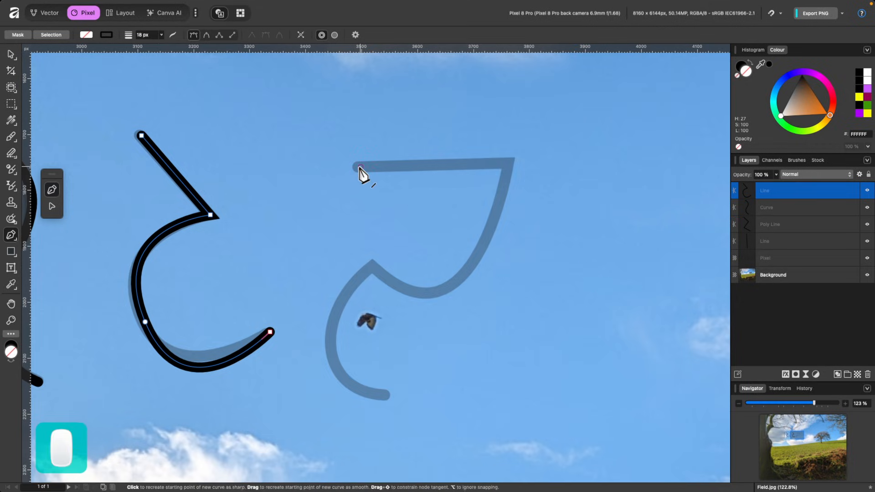
pyautogui.click(509, 164)
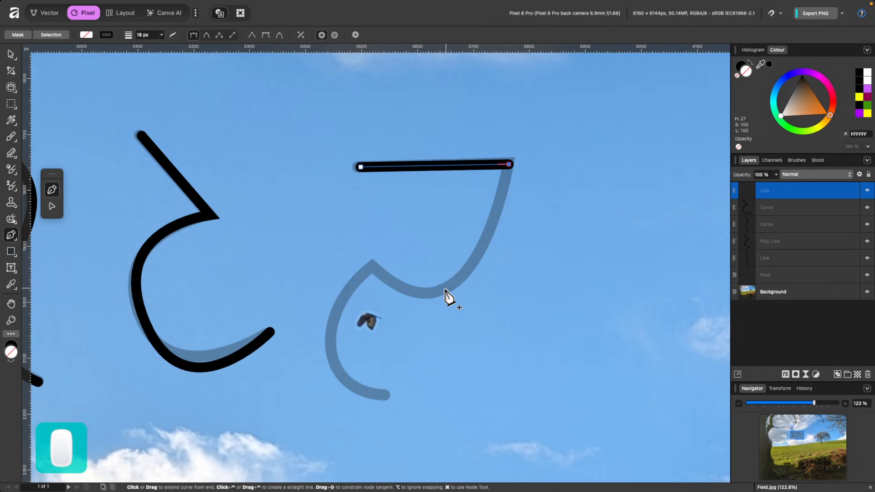
pyautogui.moveTo(373, 268); pyautogui.dragTo(276, 169)
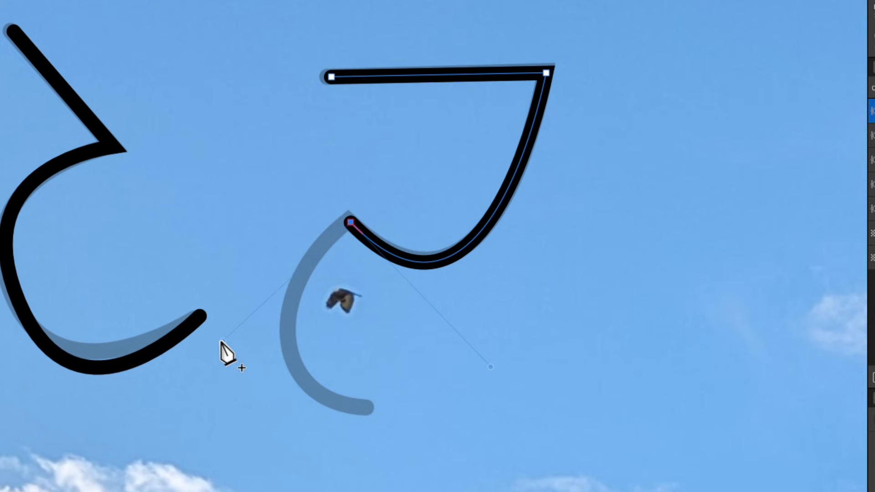
pyautogui.click(363, 410)
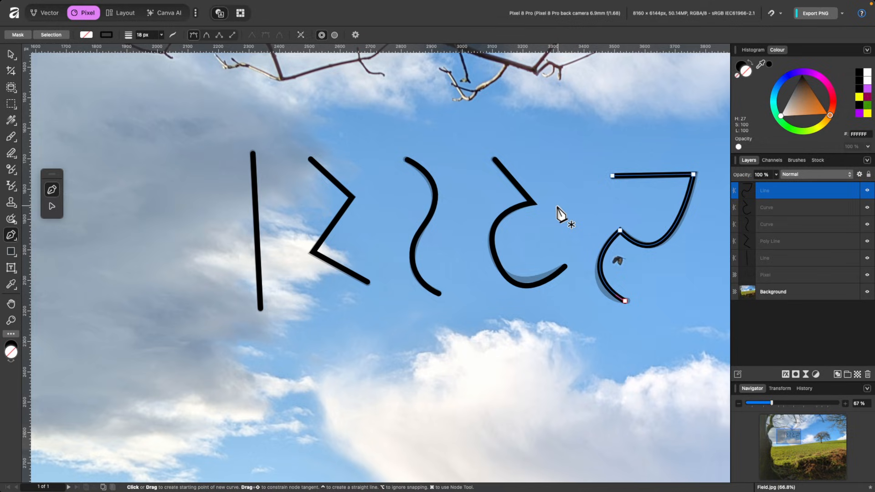
# - Select the straight vertical line and bend it into a gentle S-curve with the Node Tool, adjusting the handles at both ends
pyautogui.press('v')
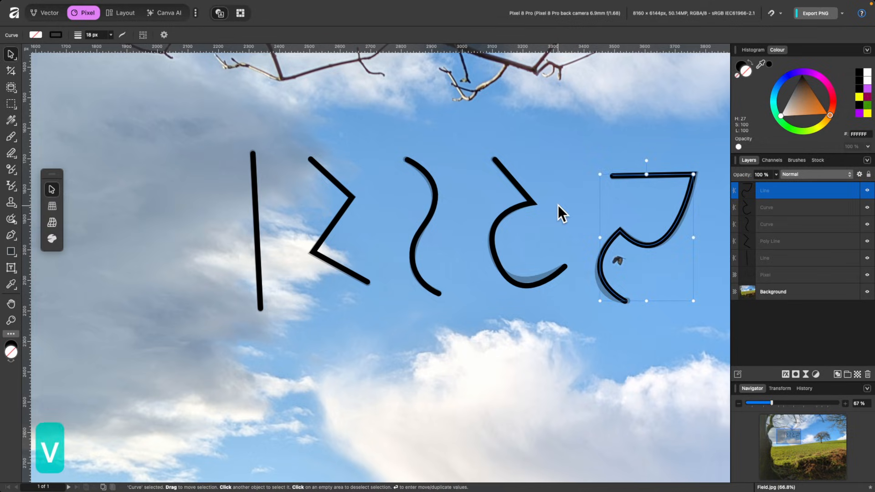
pyautogui.click(254, 210)
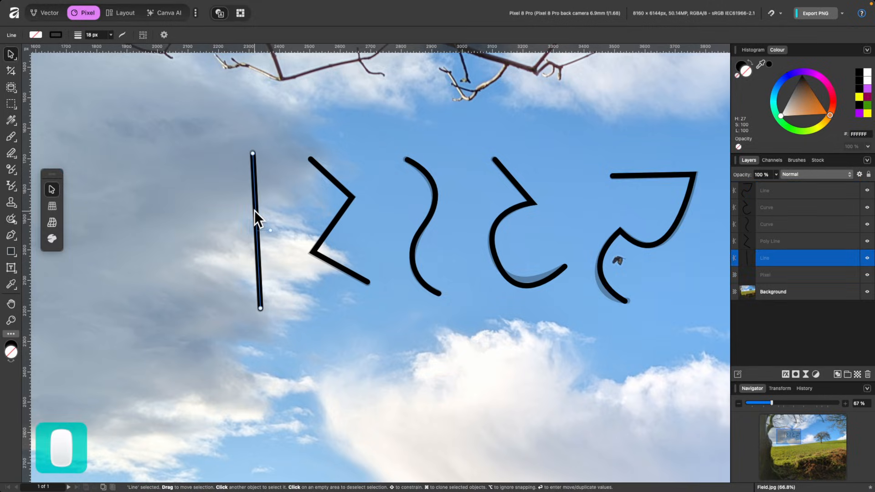
pyautogui.hscroll(-3, 266, 231)
pyautogui.scroll(5, 266, 230)
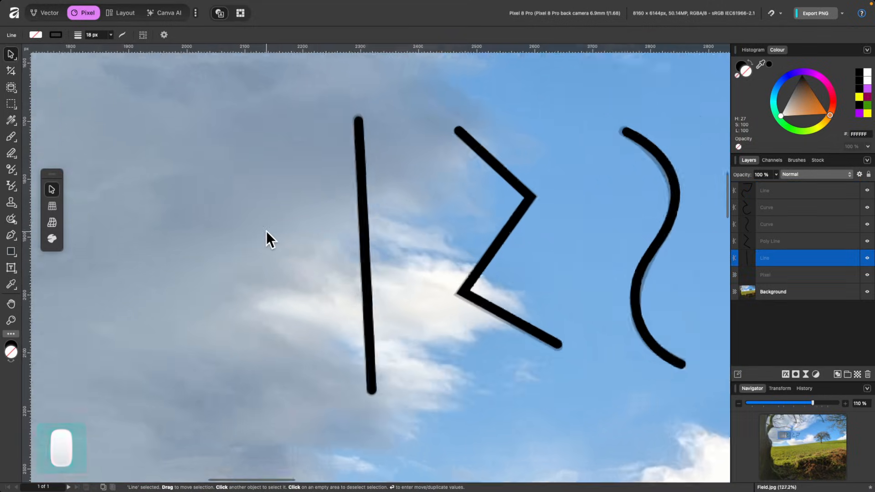
pyautogui.hscroll(1, 266, 231)
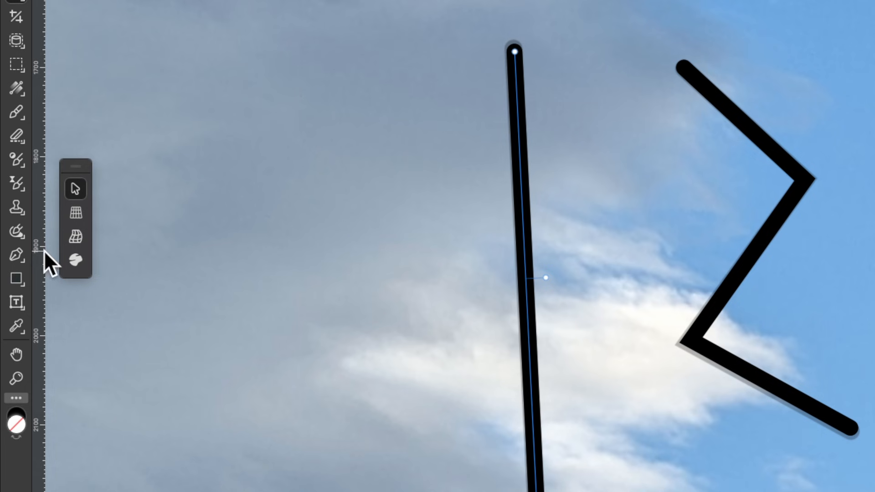
pyautogui.click(19, 256)
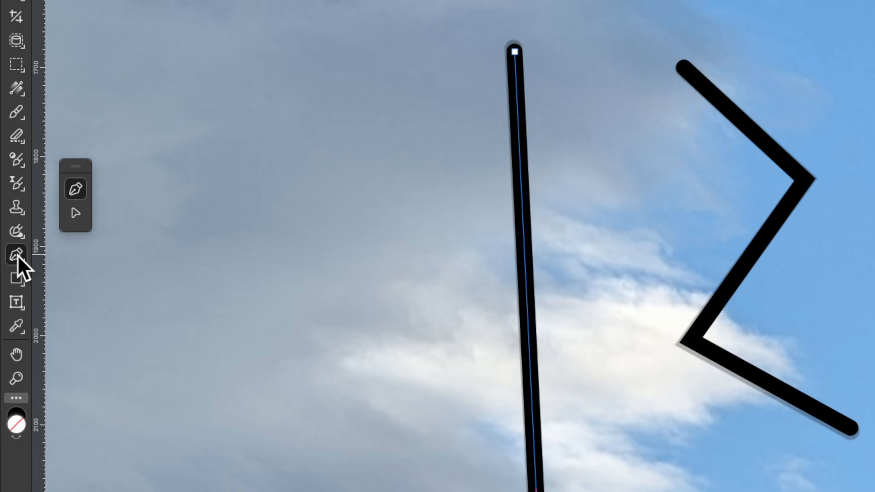
pyautogui.click(75, 211)
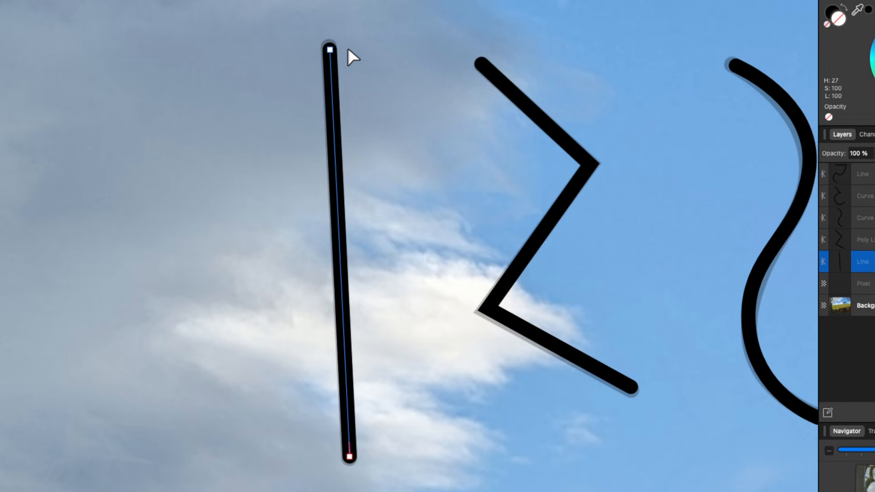
pyautogui.moveTo(330, 47)
pyautogui.mouseDown()
pyautogui.moveTo(441, 73)
pyautogui.moveTo(233, 85)
pyautogui.moveTo(505, 45)
pyautogui.moveTo(233, 68)
pyautogui.moveTo(456, 46)
pyautogui.moveTo(330, 48)
pyautogui.mouseUp()
pyautogui.moveTo(337, 175); pyautogui.dragTo(252, 175)
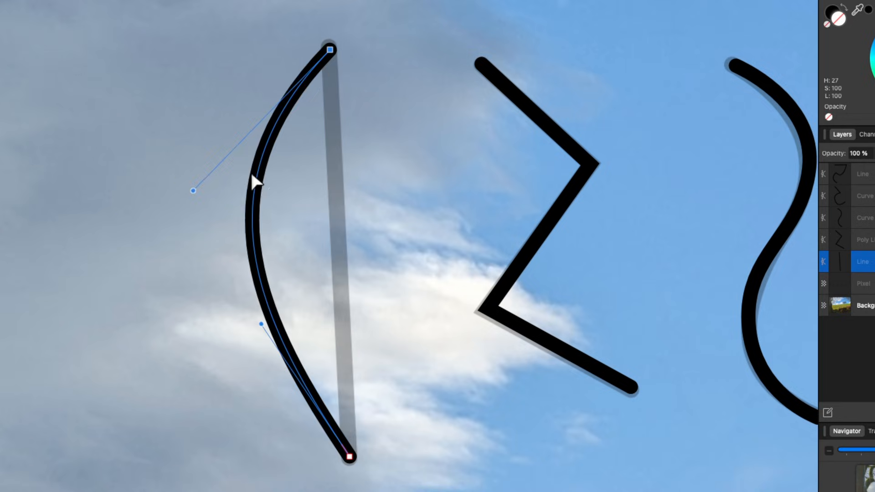
pyautogui.moveTo(193, 190); pyautogui.dragTo(245, 163)
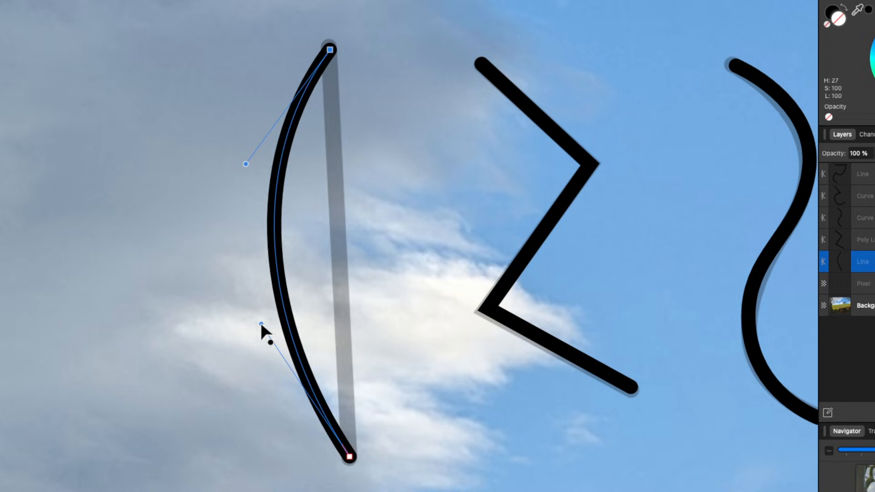
pyautogui.moveTo(261, 323); pyautogui.dragTo(388, 320)
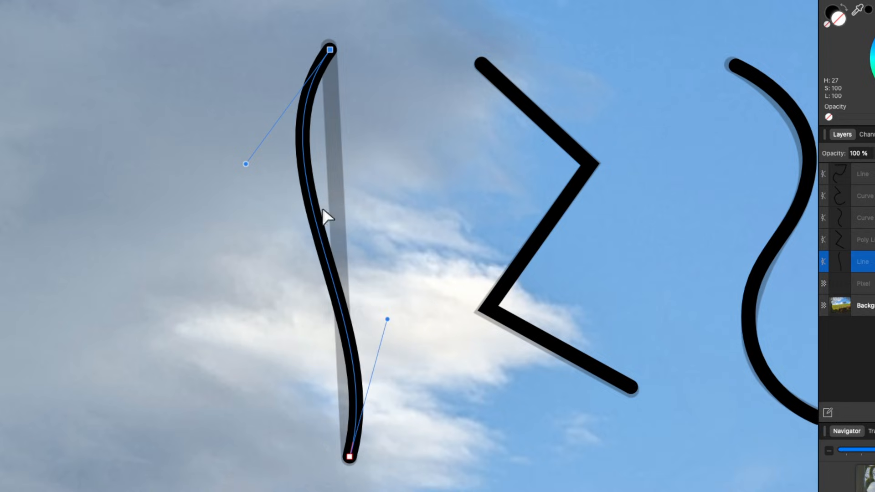
# - Add a node midway along the bent line, move it outward to the left, and rotate its upper handle to reshape the curve
pyautogui.click(320, 243)
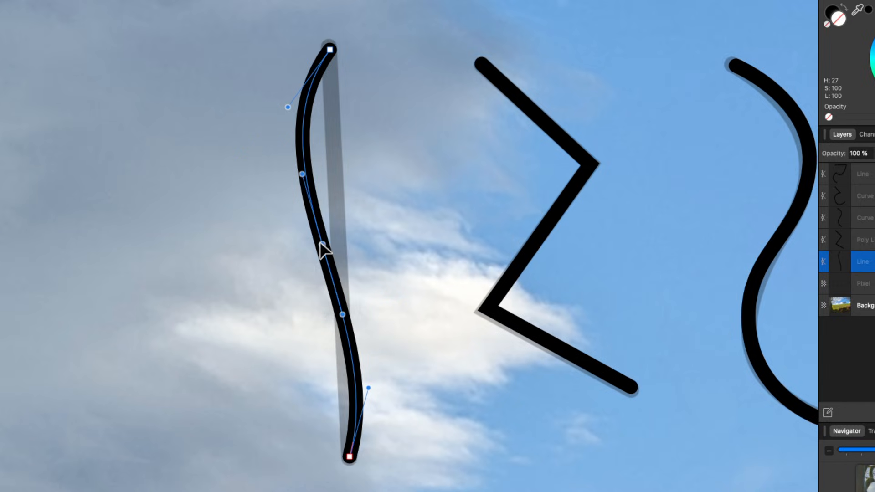
pyautogui.moveTo(319, 243); pyautogui.dragTo(253, 247)
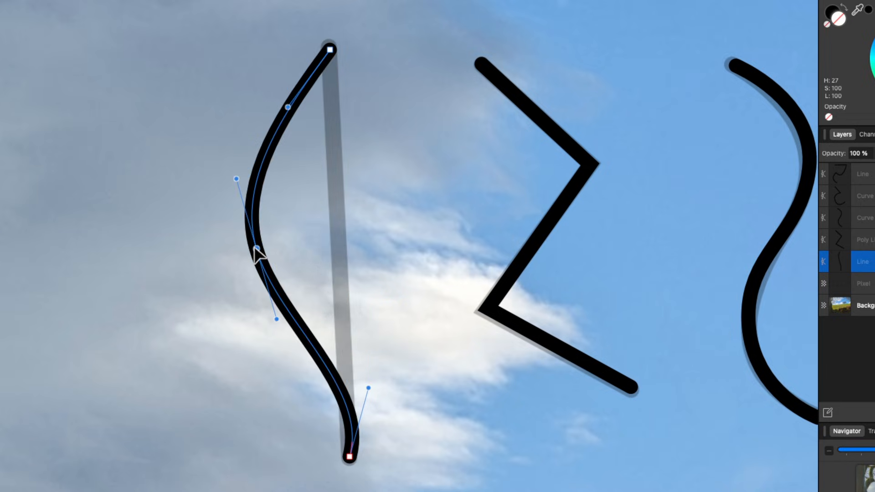
pyautogui.moveTo(235, 179); pyautogui.dragTo(316, 182)
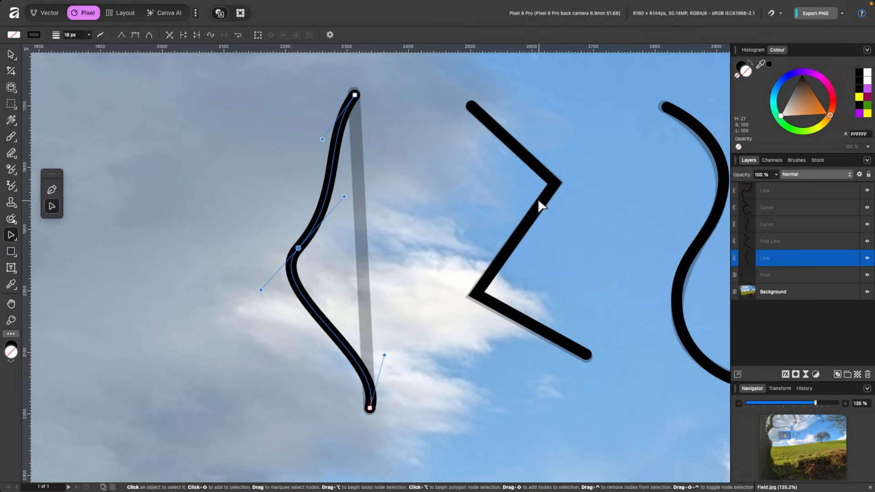
# - Select the zigzag path and convert its upper corner node to a smooth node
pyautogui.click(540, 203)
pyautogui.hscroll(2, 540, 204)
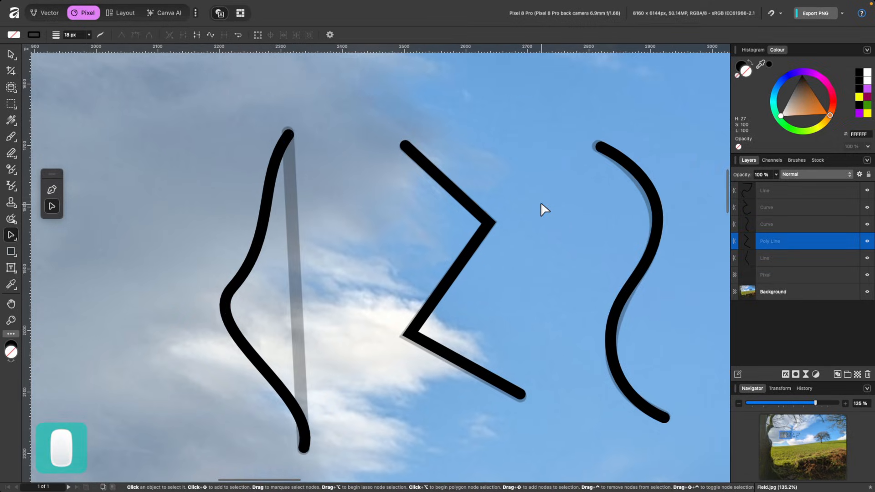
pyautogui.scroll(4, 490, 208)
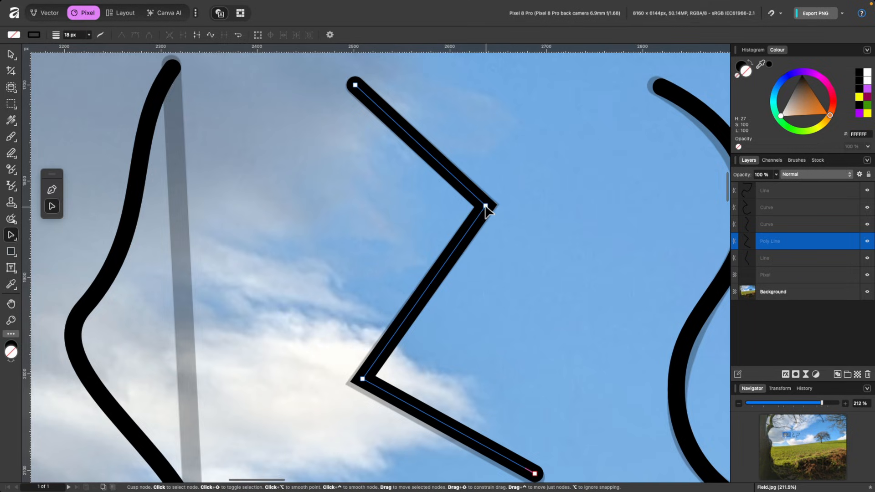
pyautogui.moveTo(486, 206)
pyautogui.mouseDown()
pyautogui.moveTo(444, 209)
pyautogui.moveTo(512, 201)
pyautogui.moveTo(476, 207)
pyautogui.moveTo(487, 207)
pyautogui.mouseUp()
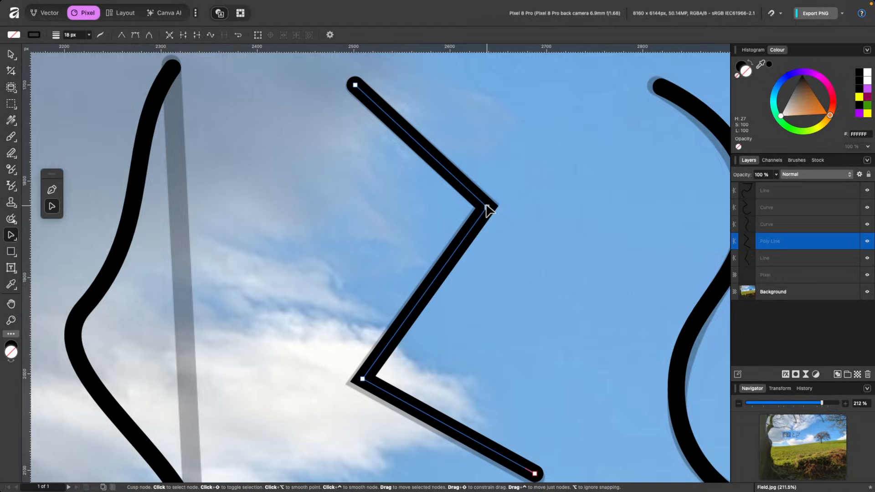
pyautogui.doubleClick(486, 209)
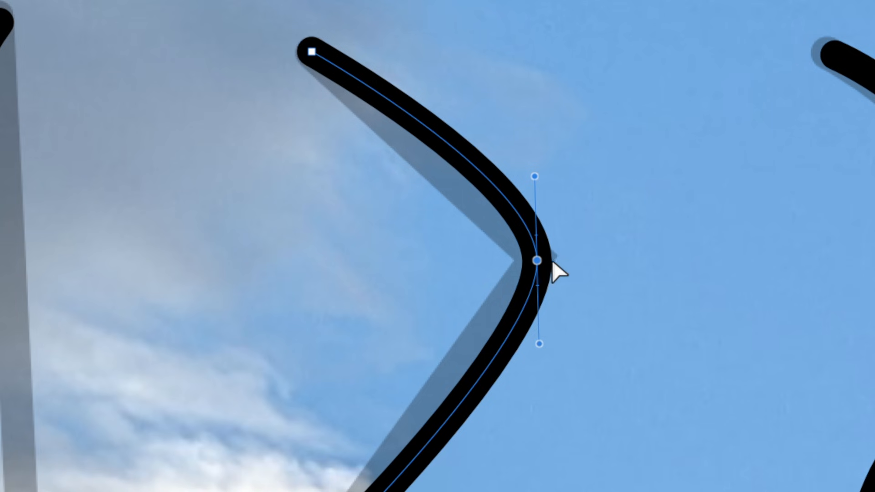
pyautogui.doubleClick(537, 261)
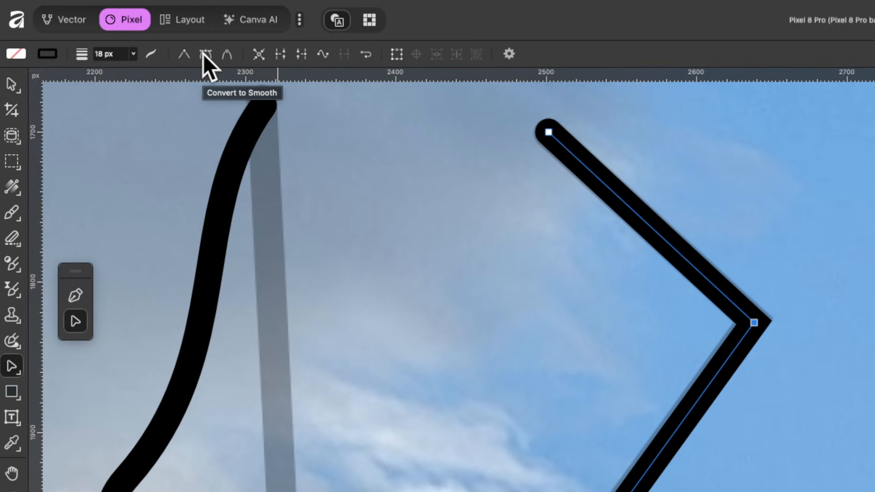
pyautogui.click(203, 54)
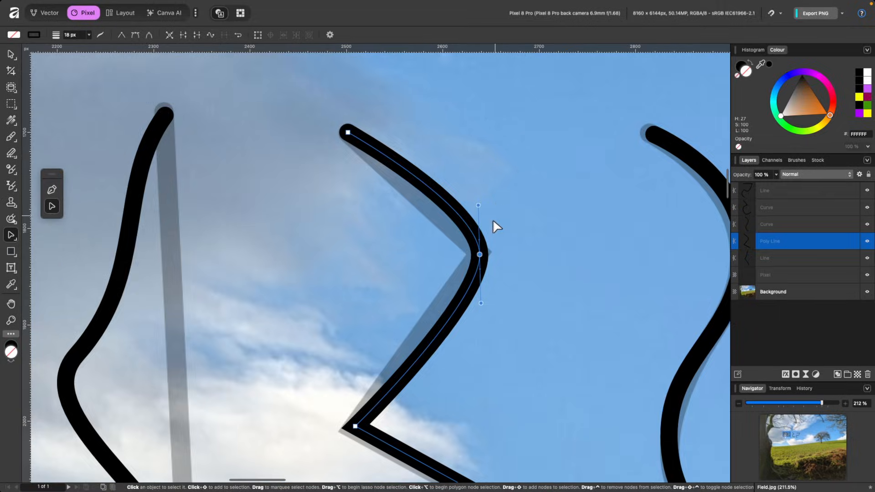
# - Shift the zigzag's smooth bend node slightly, then select it together with the path's top end node and move both
pyautogui.moveTo(478, 253)
pyautogui.mouseDown()
pyautogui.moveTo(486, 253)
pyautogui.moveTo(474, 254)
pyautogui.mouseUp()
pyautogui.moveTo(559, 82); pyautogui.dragTo(323, 297)
pyautogui.moveTo(474, 256)
pyautogui.mouseDown()
pyautogui.moveTo(507, 230)
pyautogui.moveTo(507, 259)
pyautogui.moveTo(464, 253)
pyautogui.moveTo(476, 255)
pyautogui.mouseUp()
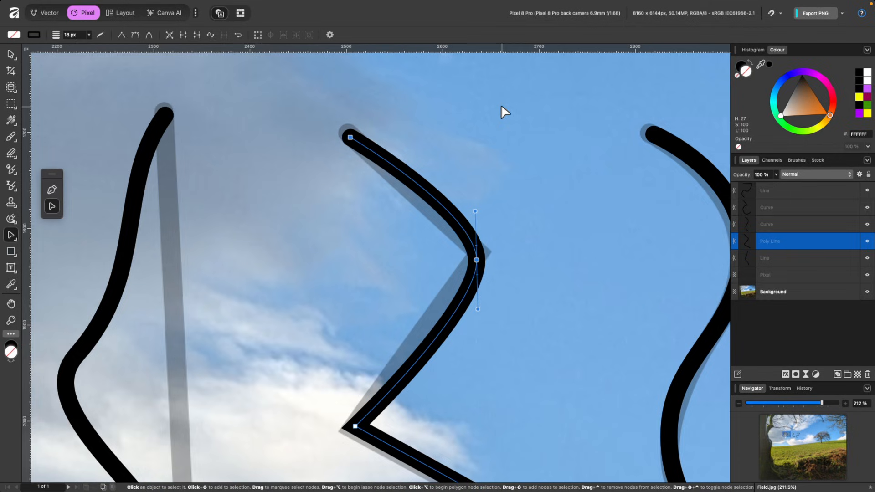
# - Lasso-select the zigzag's three upper nodes and move them together slightly upward
pyautogui.moveTo(501, 107)
pyautogui.mouseDown()
pyautogui.moveTo(405, 94)
pyautogui.moveTo(391, 107)
pyautogui.moveTo(346, 102)
pyautogui.moveTo(326, 123)
pyautogui.moveTo(324, 155)
pyautogui.moveTo(428, 208)
pyautogui.moveTo(450, 258)
pyautogui.moveTo(357, 336)
pyautogui.moveTo(326, 394)
pyautogui.moveTo(335, 443)
pyautogui.moveTo(391, 422)
pyautogui.moveTo(447, 358)
pyautogui.moveTo(543, 220)
pyautogui.mouseUp()
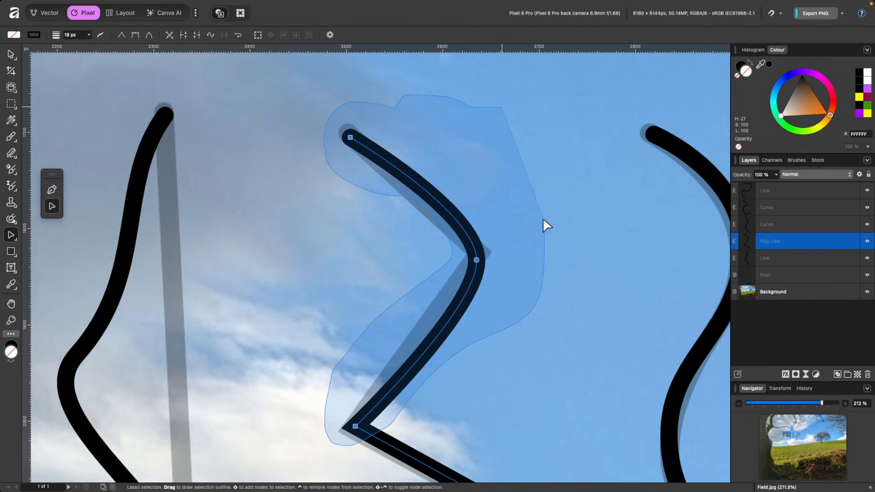
pyautogui.moveTo(501, 108); pyautogui.dragTo(499, 107)
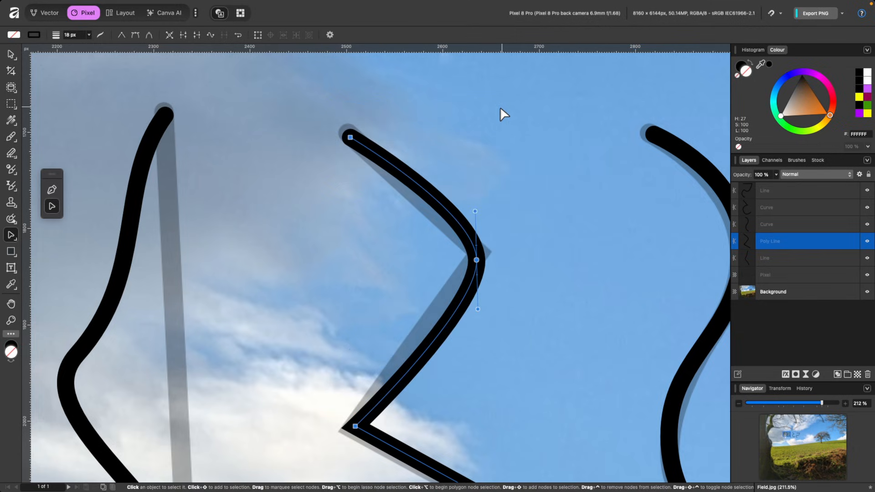
pyautogui.moveTo(476, 259)
pyautogui.mouseDown()
pyautogui.moveTo(471, 219)
pyautogui.moveTo(507, 233)
pyautogui.moveTo(471, 256)
pyautogui.mouseUp()
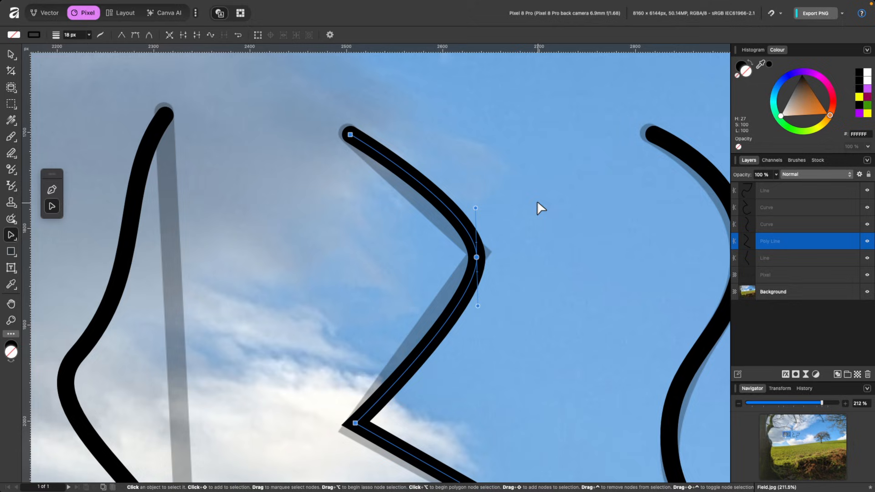
# - Select only the zigzag's smooth bend node and adjust its two handles independently to reshape the curve on each side
pyautogui.click(475, 258)
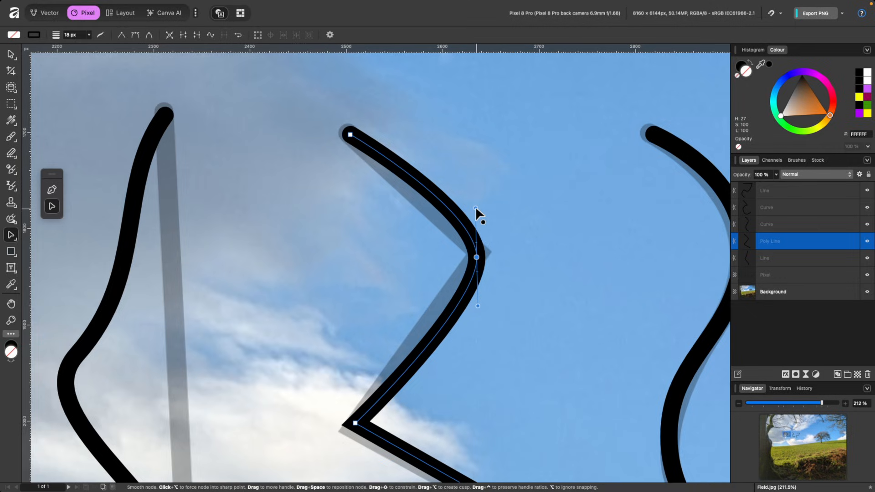
pyautogui.moveTo(476, 209); pyautogui.dragTo(507, 181)
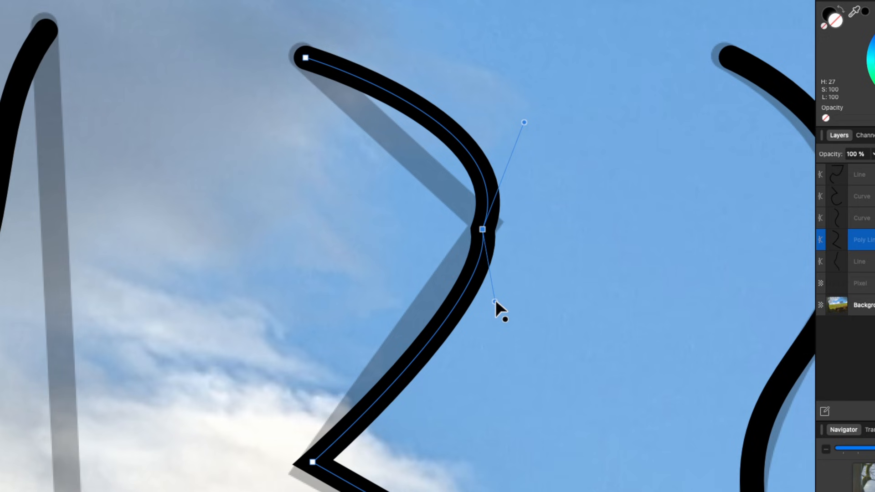
pyautogui.moveTo(495, 302)
pyautogui.mouseDown()
pyautogui.moveTo(515, 302)
pyautogui.moveTo(453, 306)
pyautogui.moveTo(512, 319)
pyautogui.moveTo(560, 306)
pyautogui.moveTo(468, 318)
pyautogui.moveTo(551, 277)
pyautogui.moveTo(475, 302)
pyautogui.mouseUp()
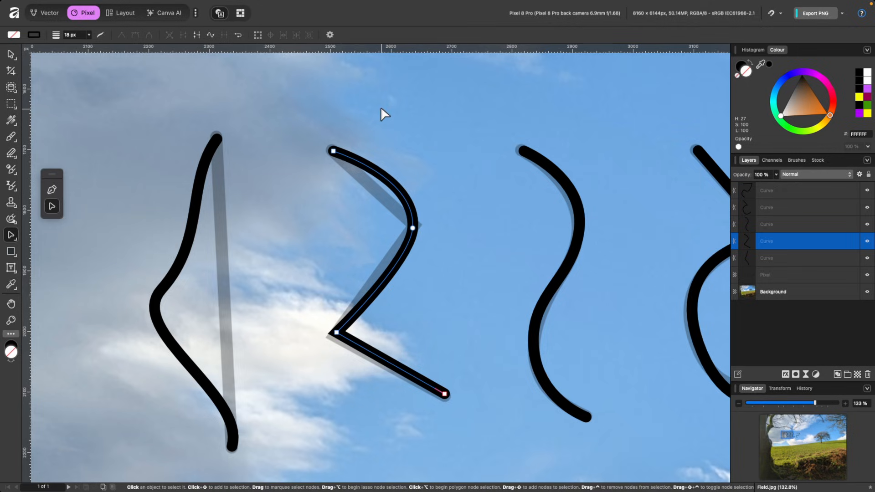
# - Try to extend the zigzag path from its top end with the Pen Tool, placing two smooth nodes above it
pyautogui.press('p')
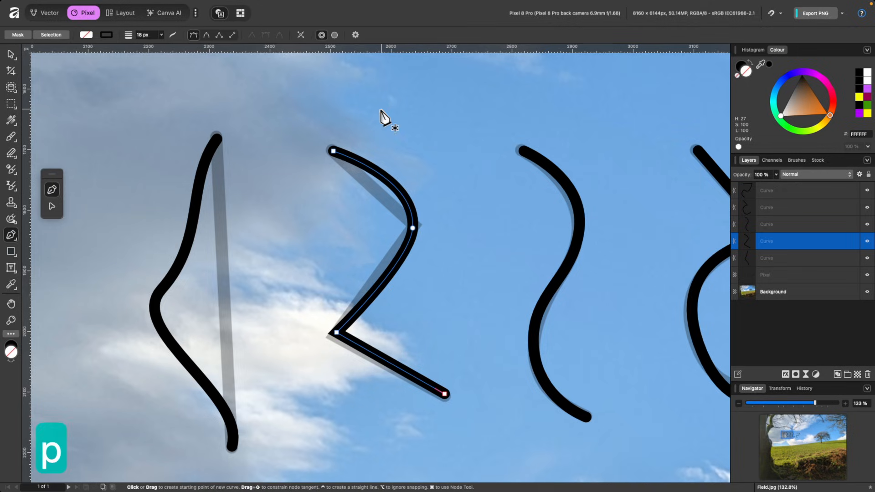
pyautogui.click(333, 151)
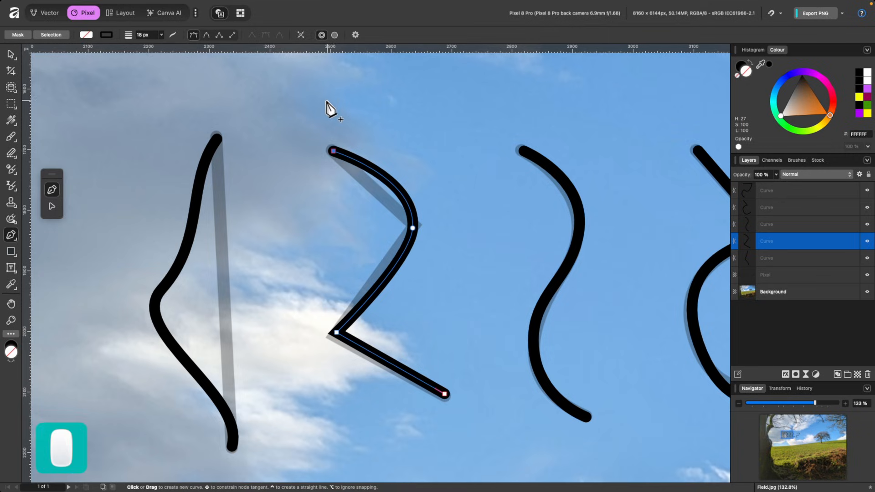
pyautogui.moveTo(328, 101); pyautogui.dragTo(370, 106)
pyautogui.moveTo(465, 99); pyautogui.dragTo(505, 81)
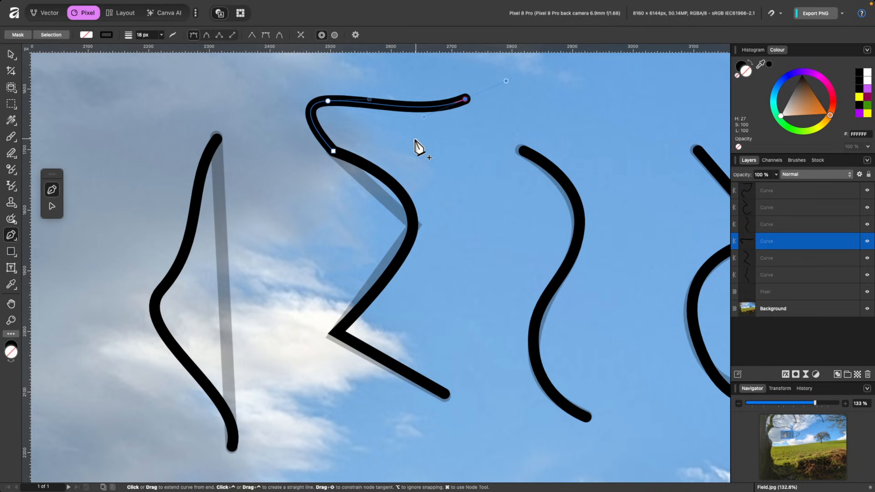
# - Move the newly drawn curve away from the zigzag path's top end and delete it
pyautogui.press('v')
pyautogui.moveTo(415, 112); pyautogui.dragTo(504, 94)
pyautogui.click(400, 192)
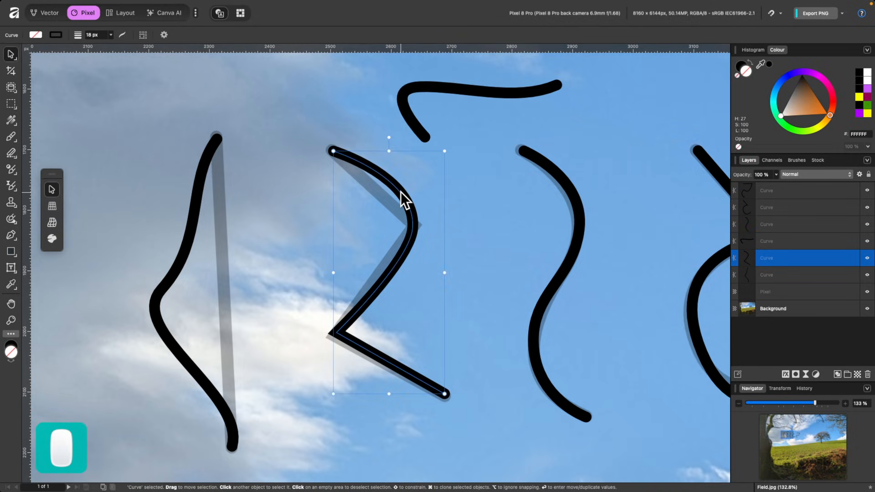
pyautogui.click(408, 119)
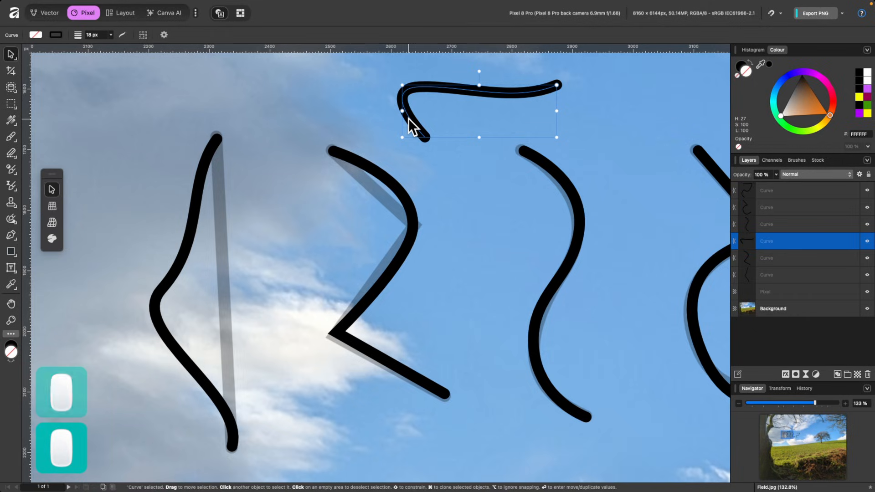
pyautogui.press('BackSpace')
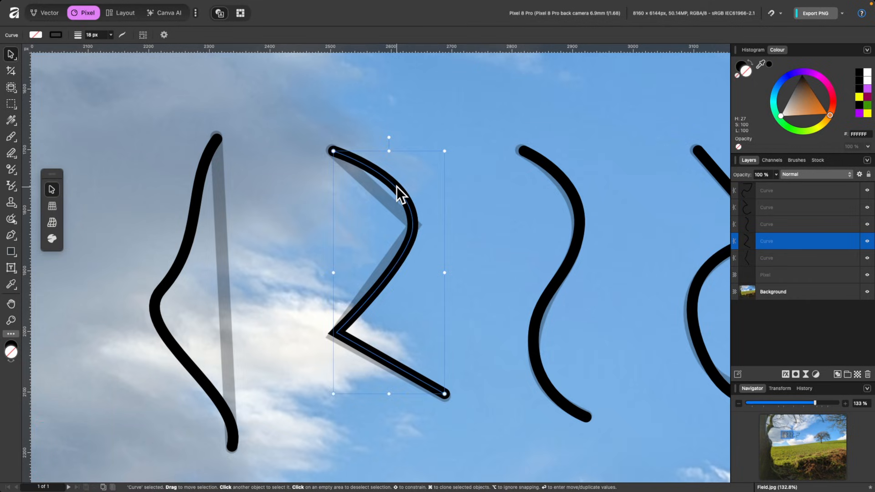
# - With the Pen Tool active, move the zigzag's smooth bend node slightly outward and set its upper handle vertically above it
pyautogui.press('p')
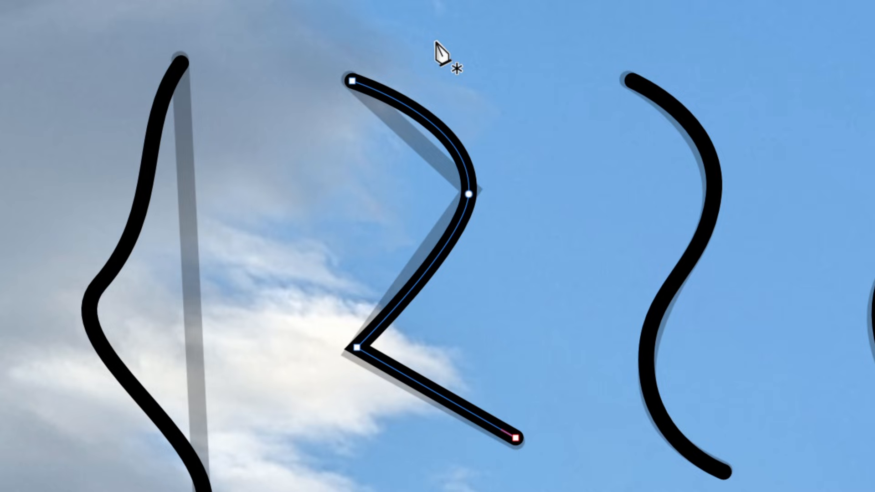
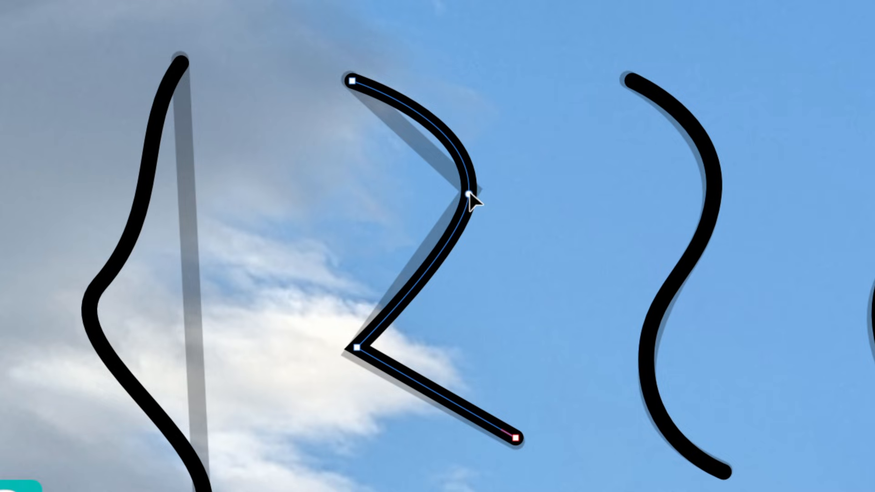
pyautogui.moveTo(469, 190)
pyautogui.mouseDown()
pyautogui.moveTo(514, 156)
pyautogui.moveTo(477, 192)
pyautogui.mouseUp()
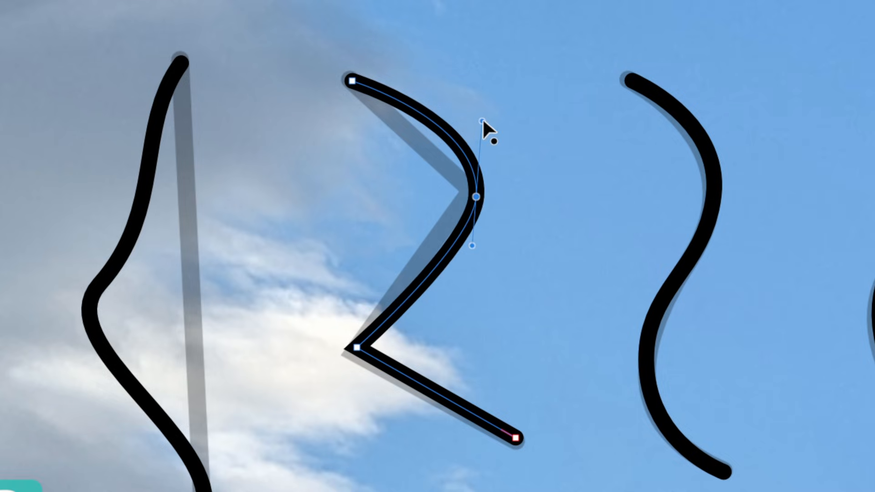
pyautogui.moveTo(482, 119); pyautogui.dragTo(476, 98)
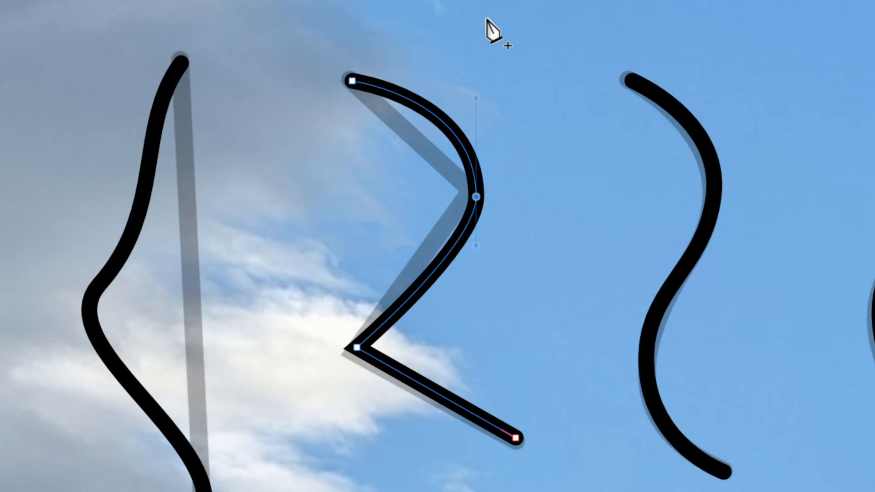
pyautogui.press('ctrl')
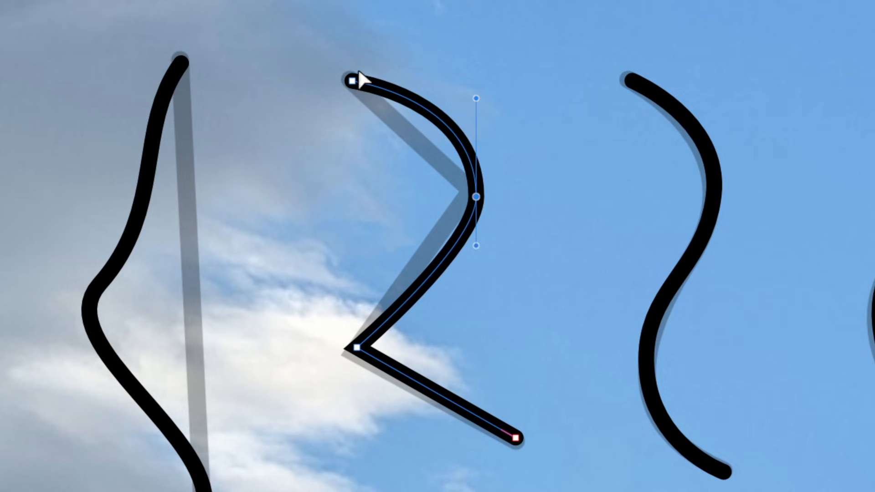
# - Select the zigzag path's top end node and extend the path from it with two smooth nodes
pyautogui.keyDown('ctrl'); pyautogui.click(352, 81); pyautogui.keyUp('ctrl')
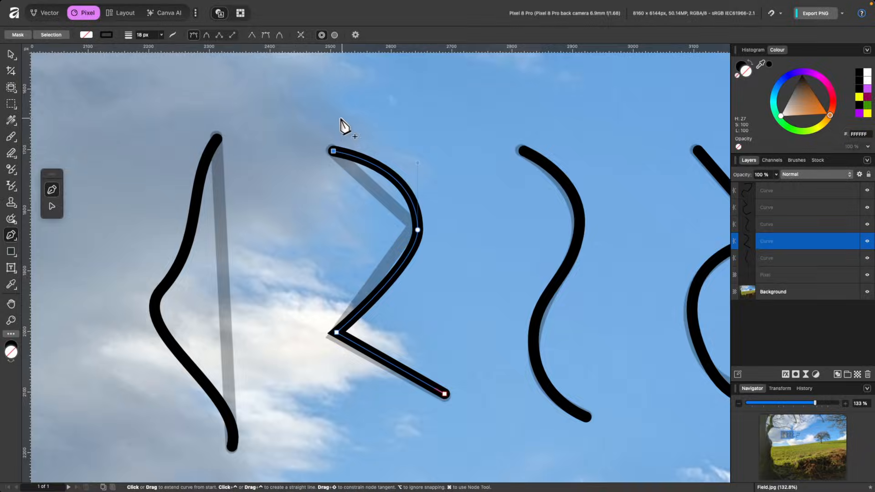
pyautogui.moveTo(336, 100); pyautogui.dragTo(379, 77)
pyautogui.moveTo(428, 118); pyautogui.dragTo(568, 109)
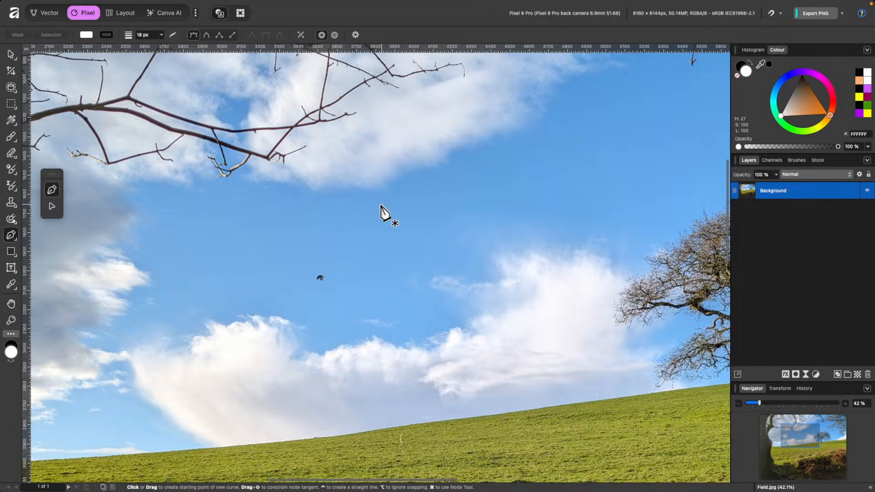
# - Draw a closed six-node straight-edged shape in the open sky with the Pen Tool
pyautogui.scroll(3, 381, 205)
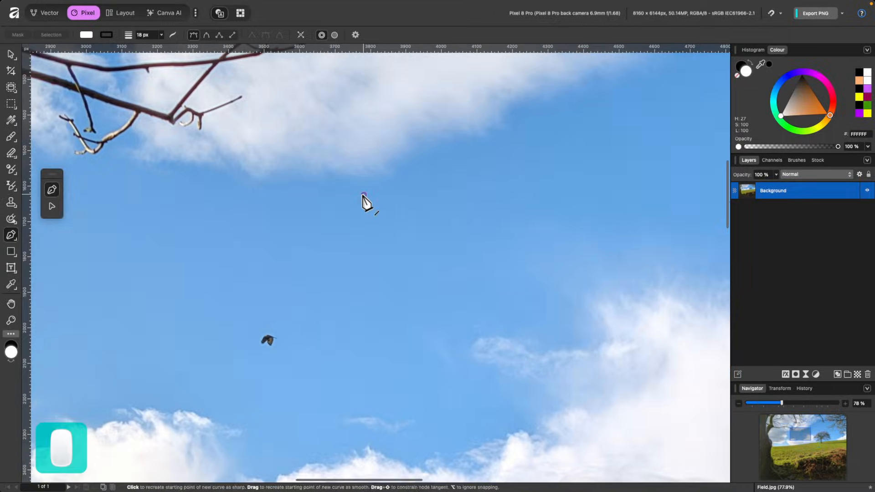
pyautogui.click(364, 194)
pyautogui.click(233, 266)
pyautogui.click(312, 295)
pyautogui.click(441, 301)
pyautogui.click(442, 225)
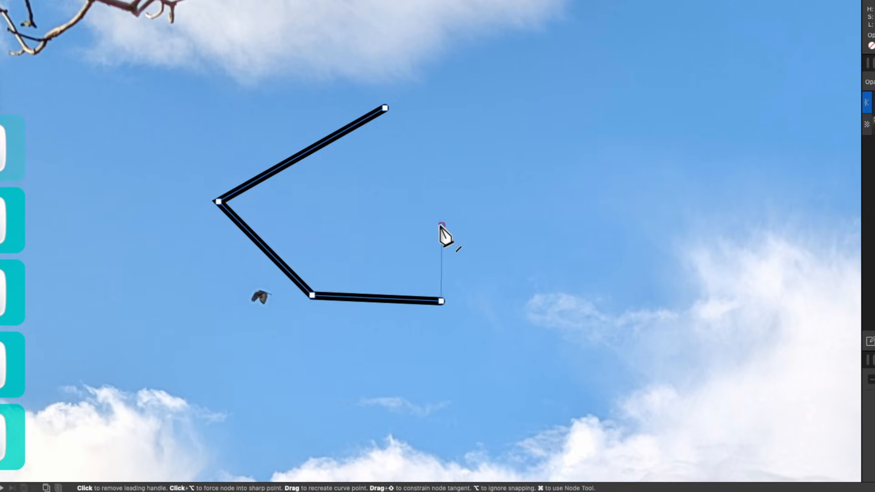
pyautogui.click(524, 171)
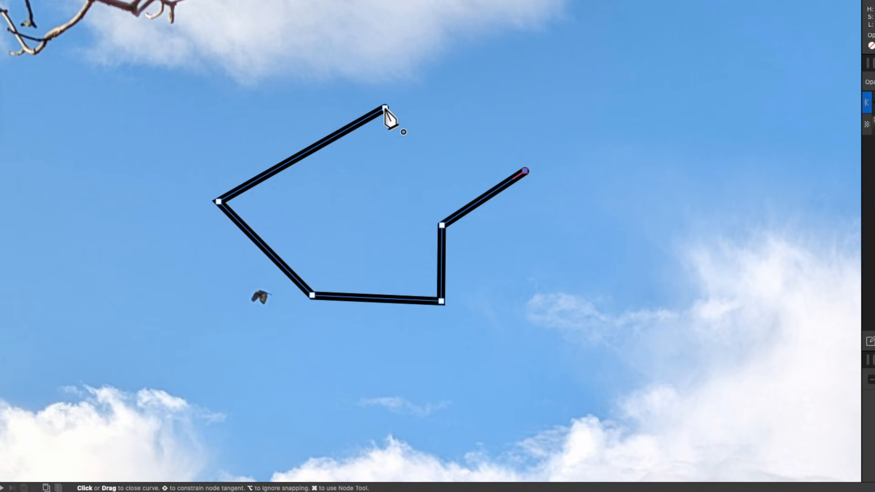
pyautogui.click(385, 107)
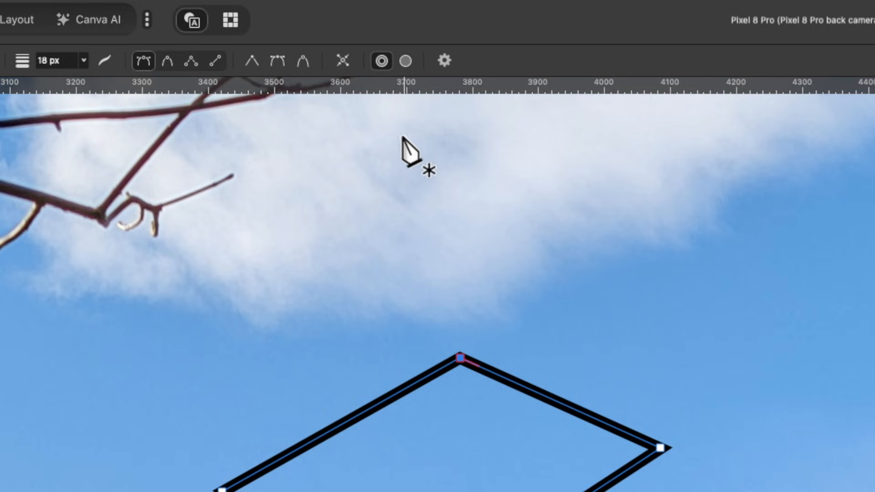
# - Turn on the fill for the closed polygon and set its colour to pink FF63DA
pyautogui.click(406, 61)
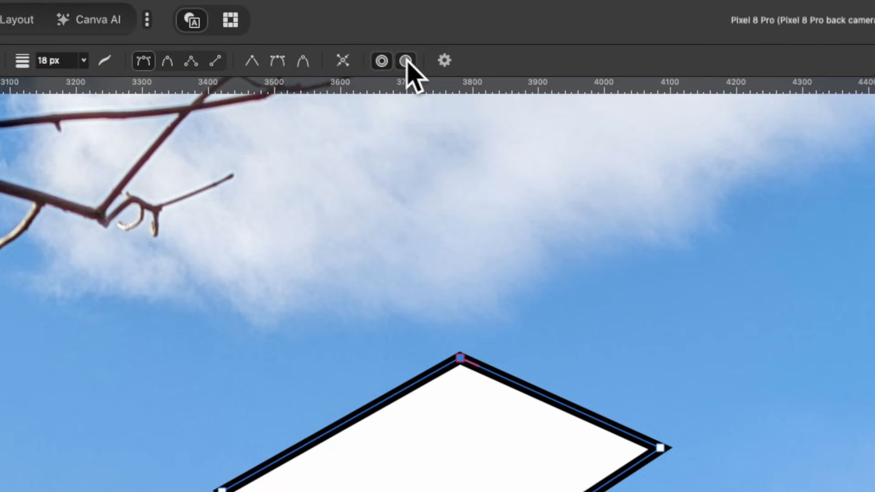
pyautogui.press('Escape')
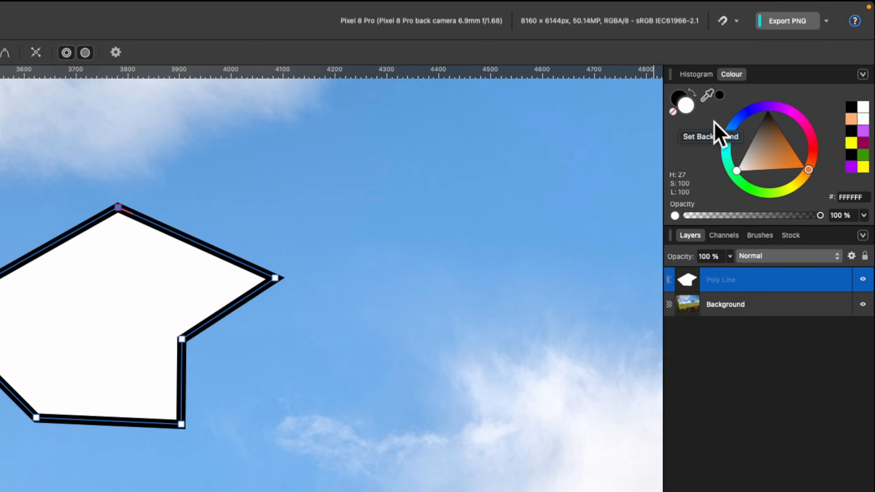
pyautogui.click(775, 159)
pyautogui.moveTo(775, 158); pyautogui.dragTo(801, 115)
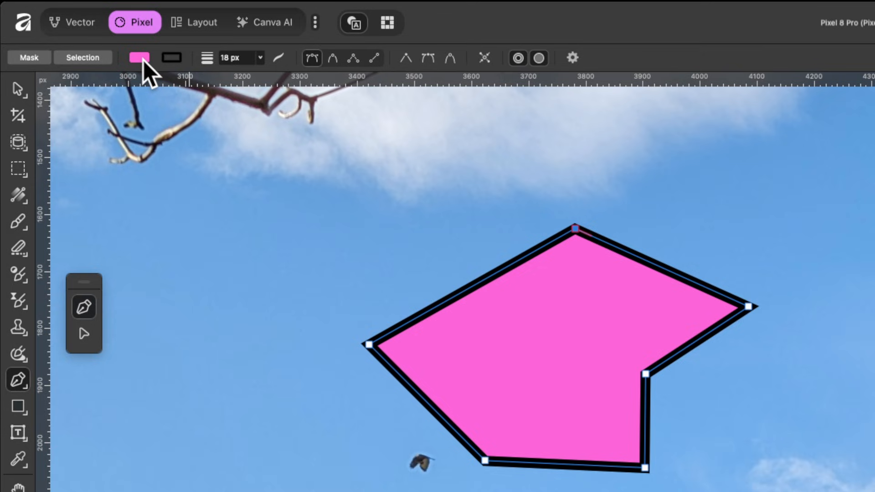
# - Recolour the polygon's fill to light orange and toggle its stroke
pyautogui.click(143, 60)
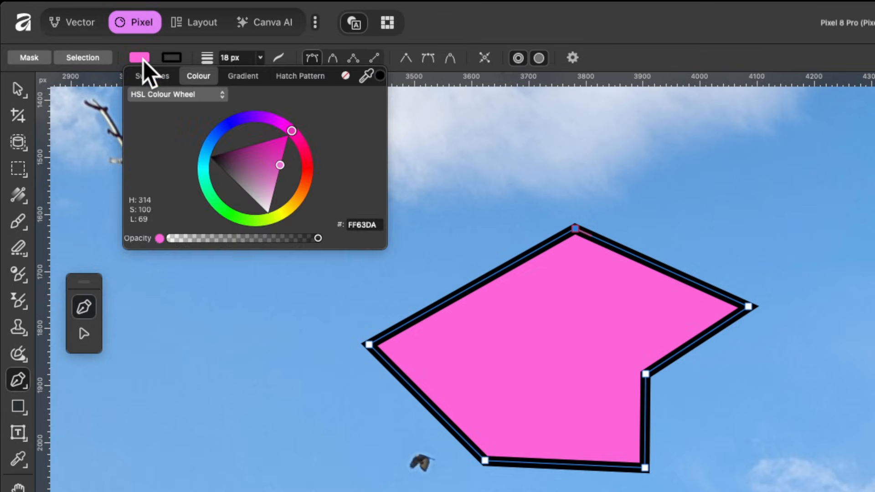
pyautogui.moveTo(299, 181); pyautogui.dragTo(304, 201)
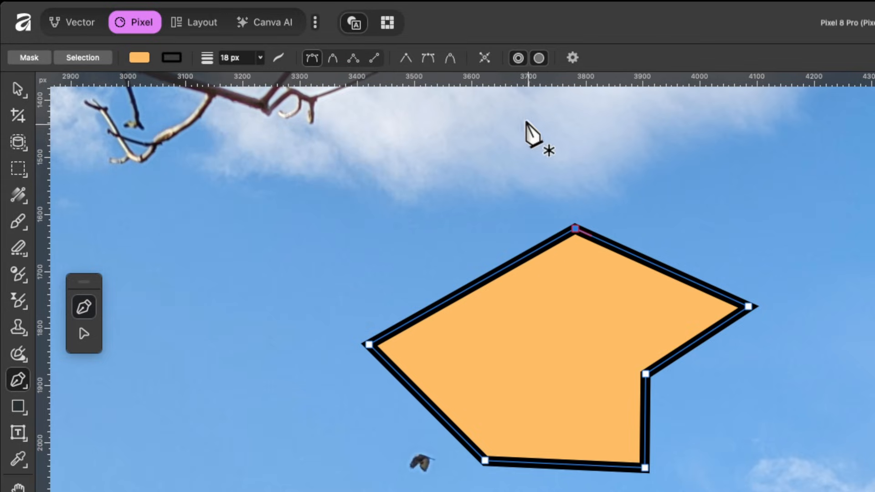
pyautogui.click(517, 60)
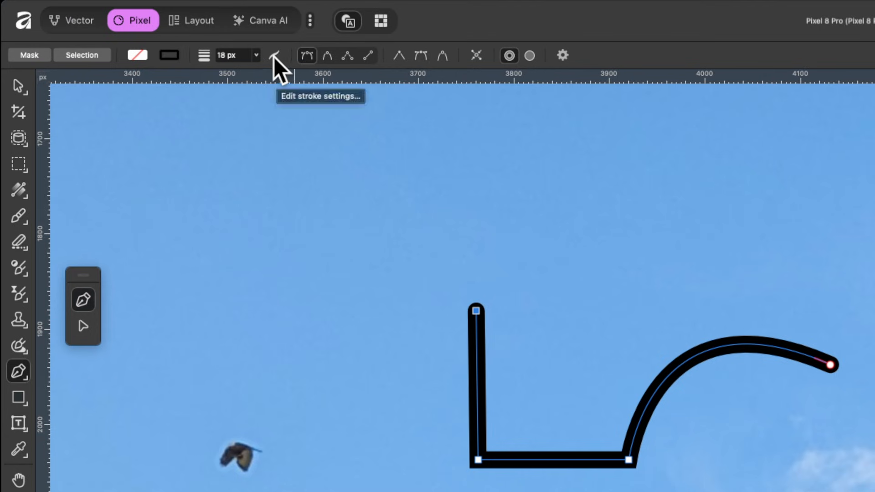
# - Set the stroke width of the open, unfilled curve to 21 px in its stroke settings
pyautogui.click(274, 57)
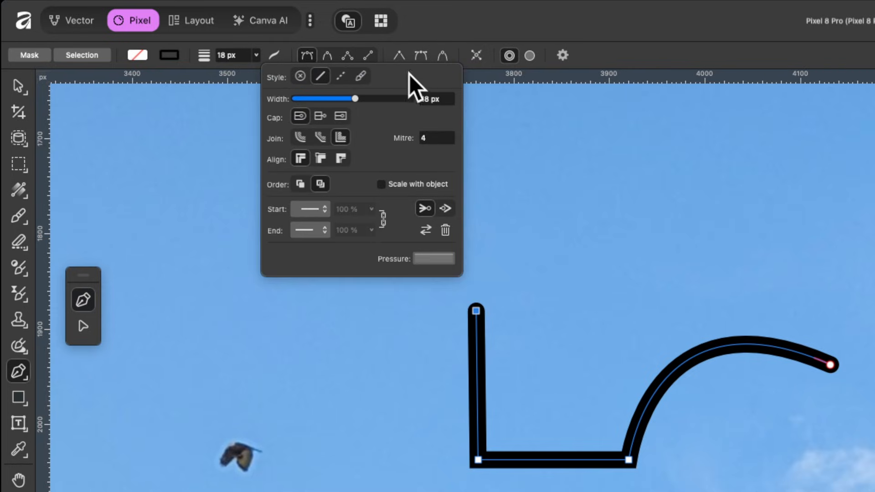
pyautogui.moveTo(358, 102)
pyautogui.mouseDown()
pyautogui.moveTo(342, 103)
pyautogui.moveTo(359, 103)
pyautogui.mouseUp()
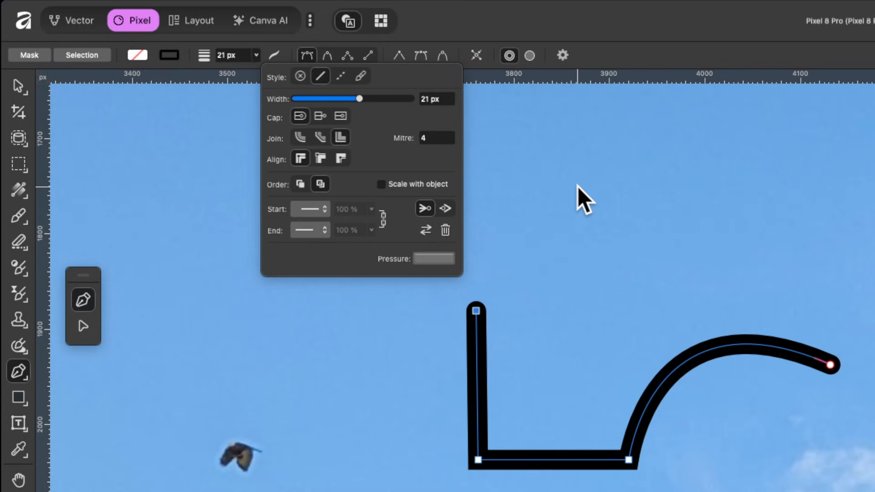
pyautogui.scroll(-5, 578, 186)
pyautogui.scroll(-2, 577, 187)
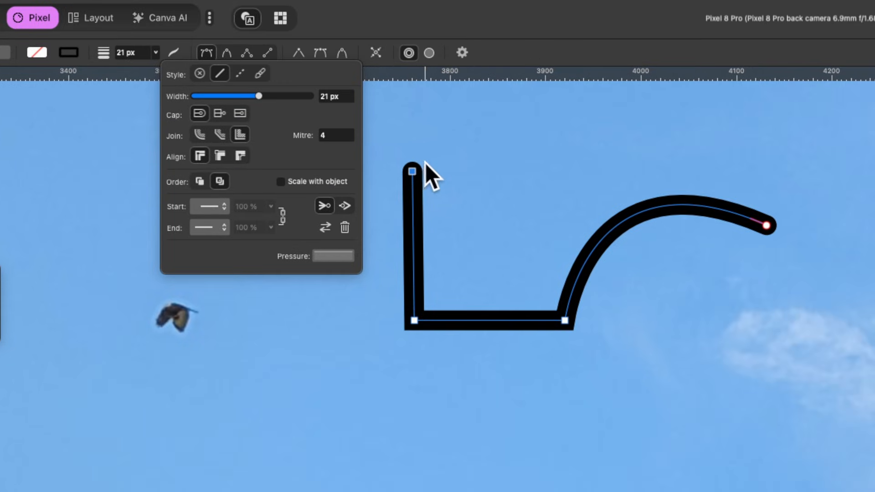
# - Try the butt and square caps on the curve's ends, then return to the round cap
pyautogui.click(219, 114)
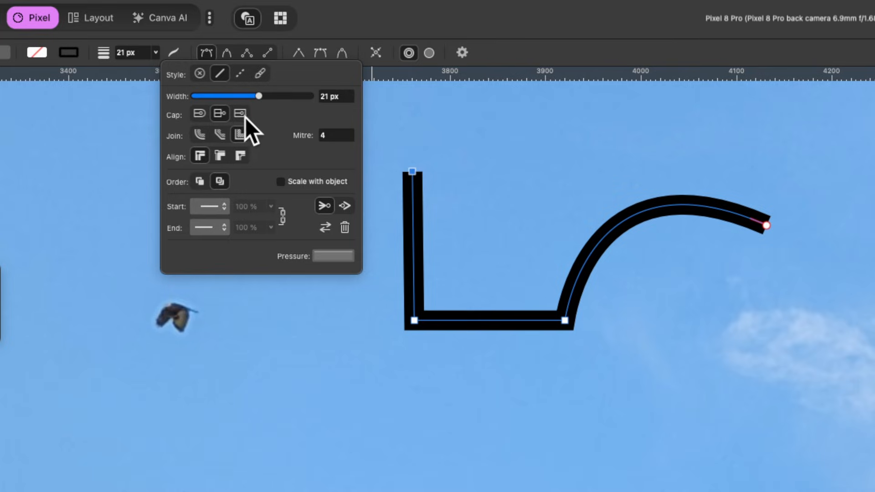
pyautogui.click(240, 114)
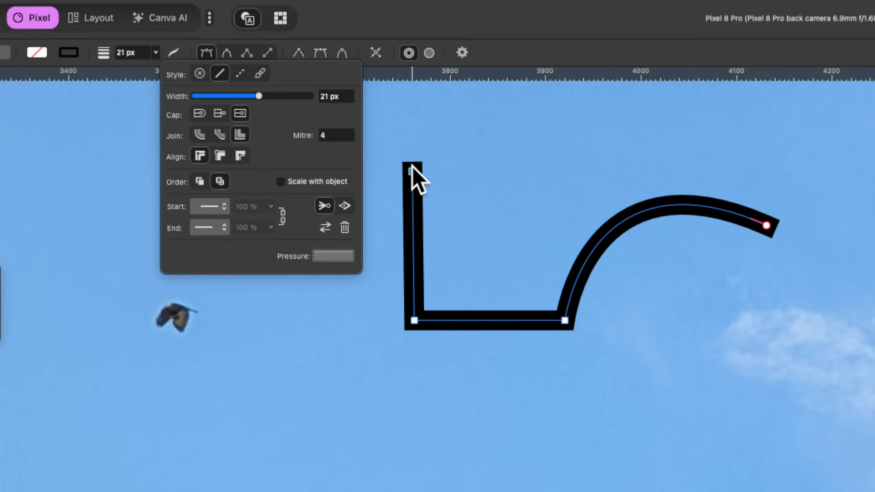
pyautogui.click(220, 114)
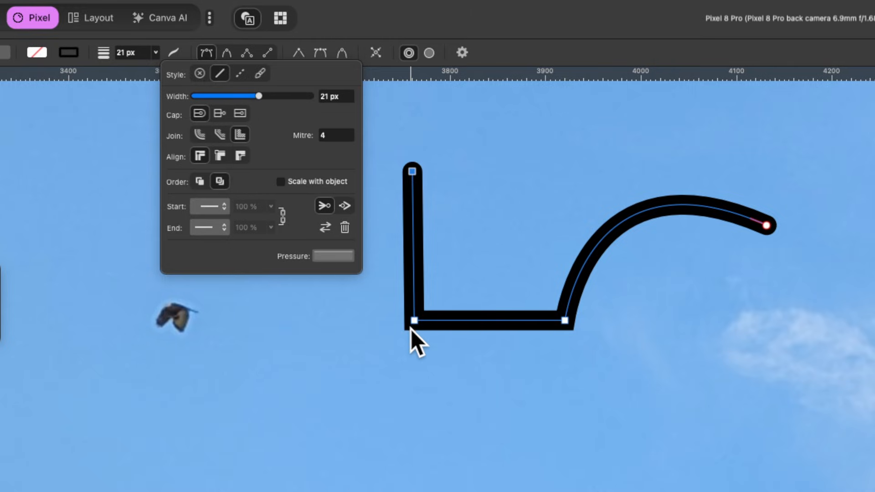
# - Try the bevel join on the curve's corners and settle on the round join
pyautogui.click(201, 138)
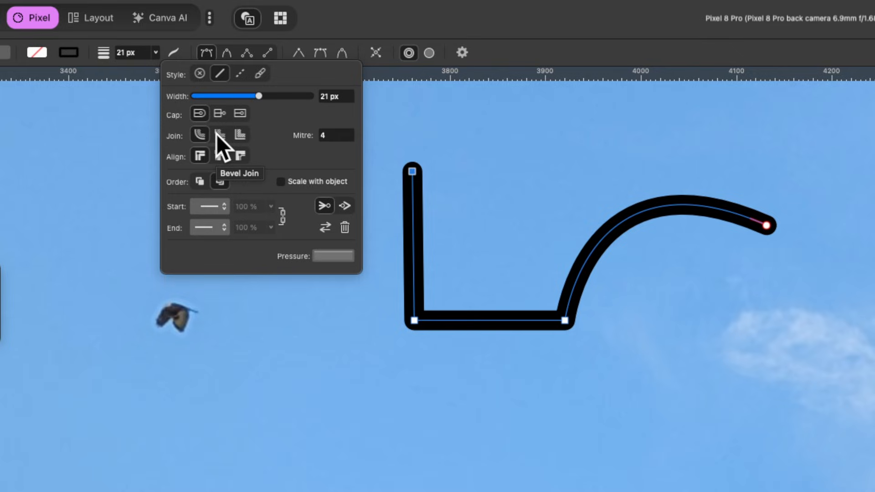
pyautogui.click(217, 134)
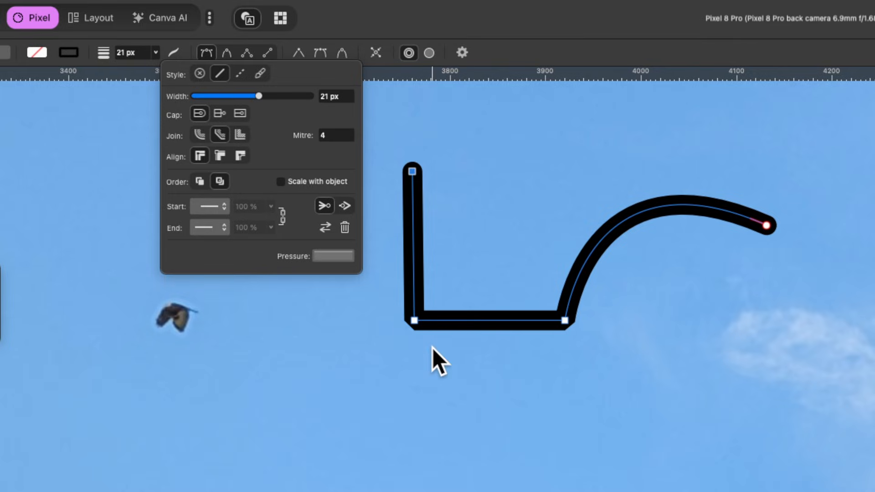
pyautogui.click(200, 134)
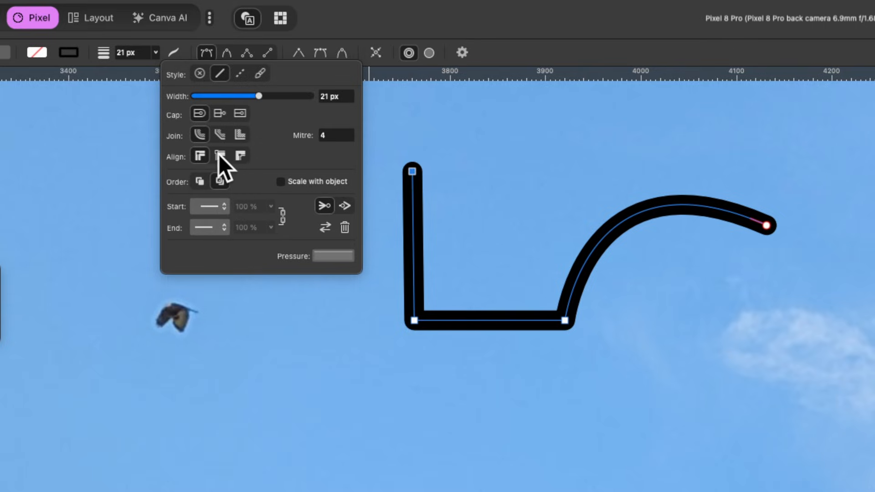
# - Extend the curve from its upper-left end through a smooth node and a sharp node, and close it at its right end
pyautogui.click(410, 169)
pyautogui.moveTo(631, 116); pyautogui.dragTo(755, 143)
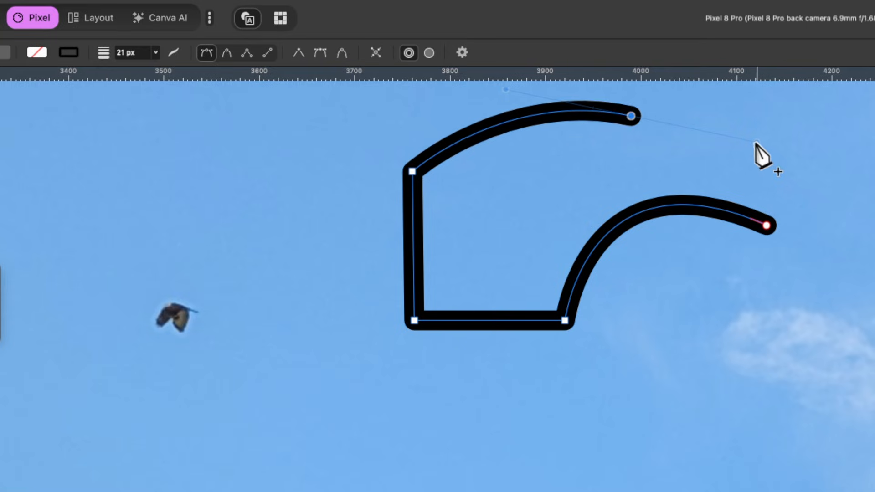
pyautogui.click(827, 202)
pyautogui.click(763, 225)
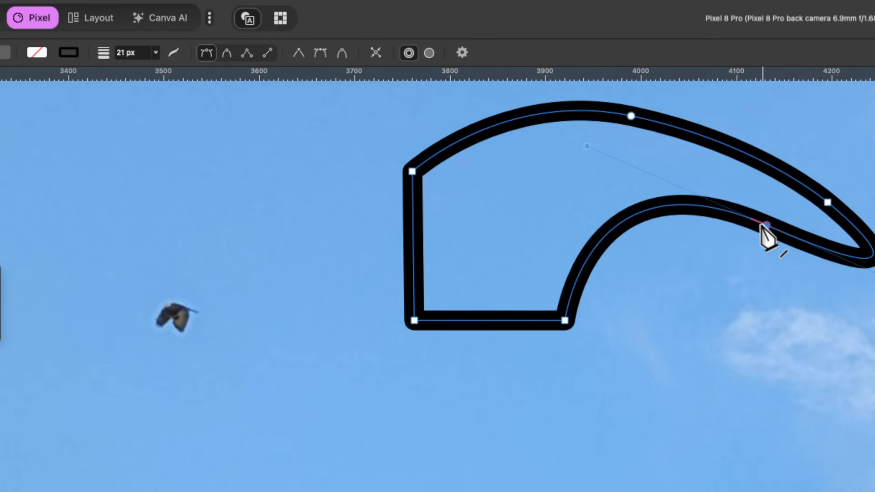
# - Try aligning the closed curve's stroke inside and outside the path, then return it to centre alignment
pyautogui.click(172, 53)
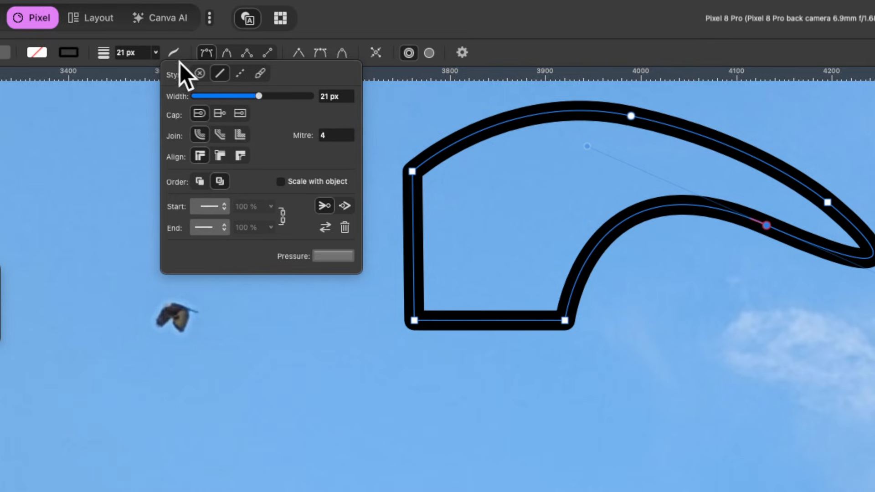
pyautogui.click(217, 155)
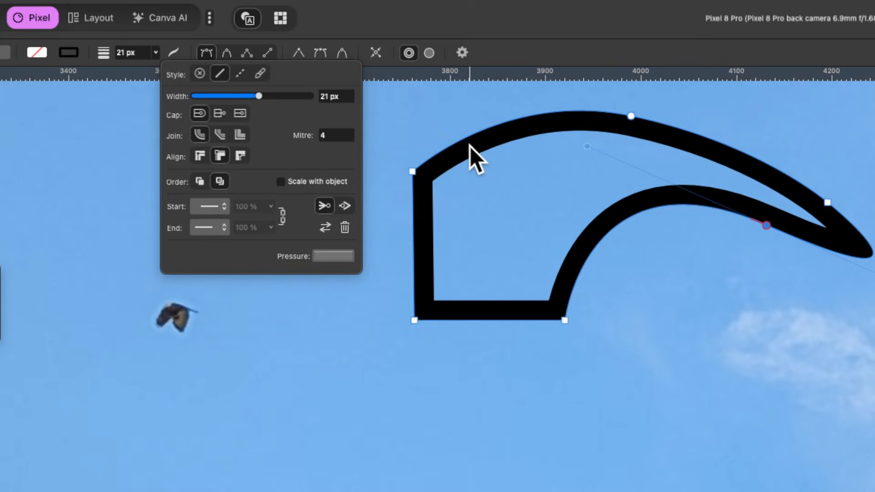
pyautogui.click(240, 155)
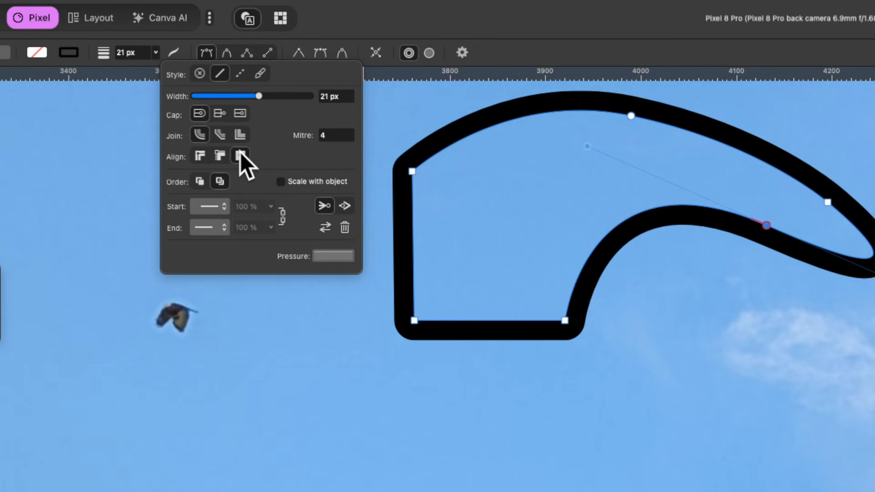
pyautogui.click(198, 157)
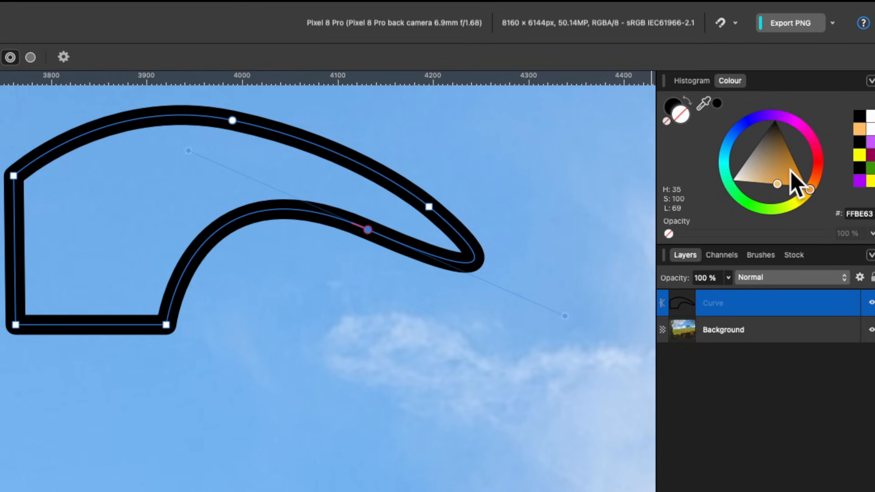
# - Fill the closed curve with a light orange colour
pyautogui.click(782, 174)
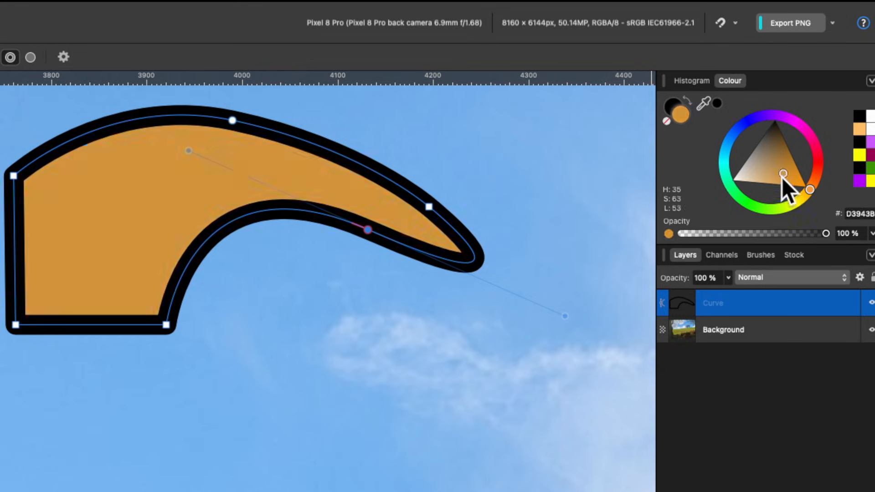
pyautogui.moveTo(781, 176); pyautogui.dragTo(778, 191)
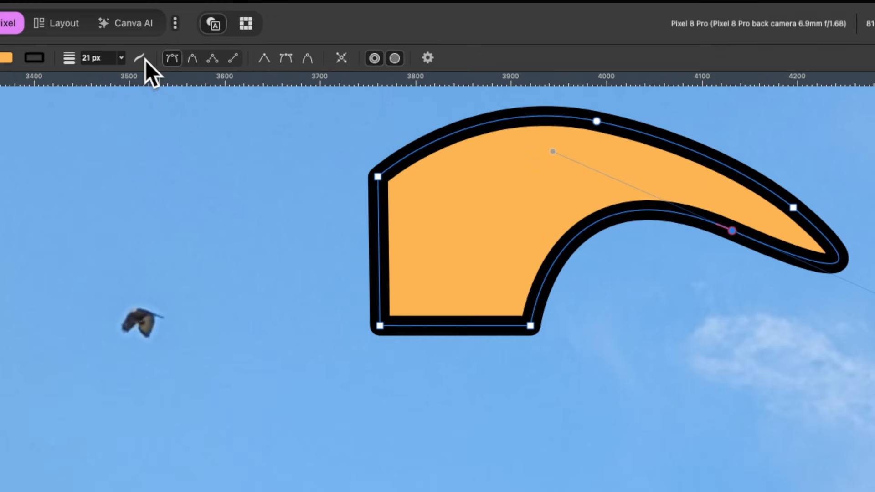
# - Try drawing the closed curve's stroke behind its fill, and return the order to stroke in front
pyautogui.click(141, 59)
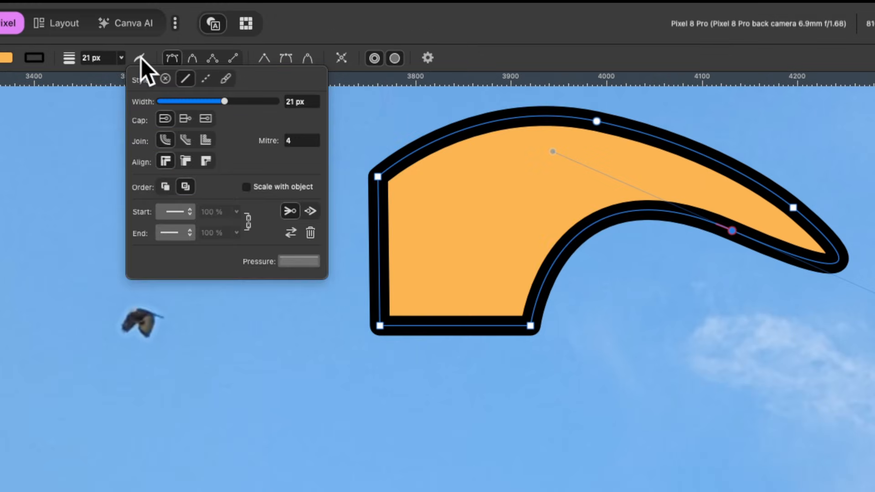
pyautogui.click(165, 186)
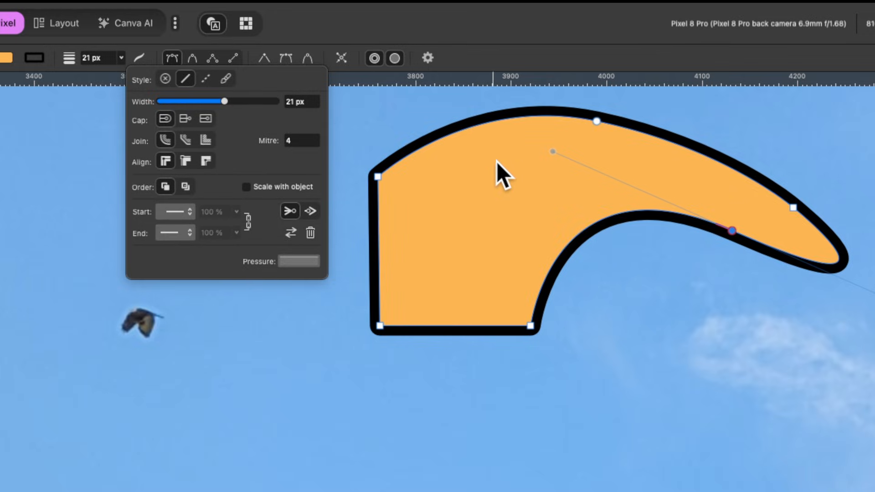
pyautogui.click(185, 186)
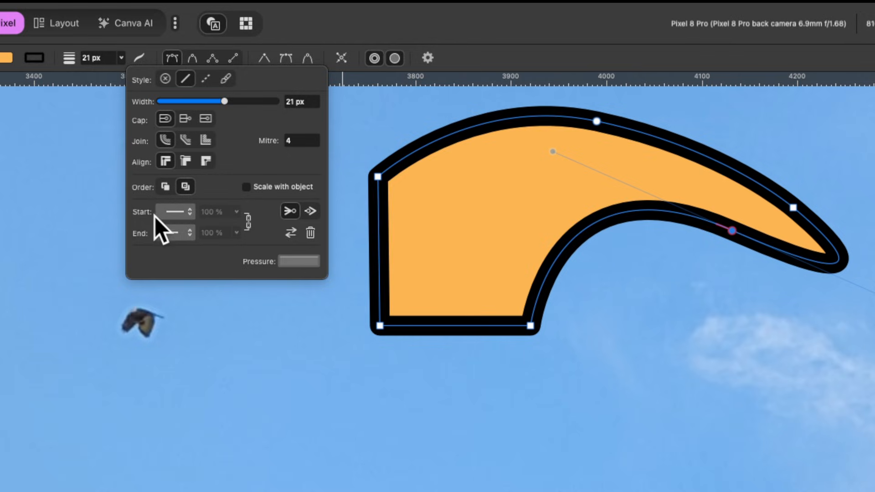
# - Draw a nearly vertical straight line with two nodes in the empty sky between the bird and the orange shape
pyautogui.hscroll(-5, 430, 220)
pyautogui.scroll(2, 430, 220)
pyautogui.click(429, 219)
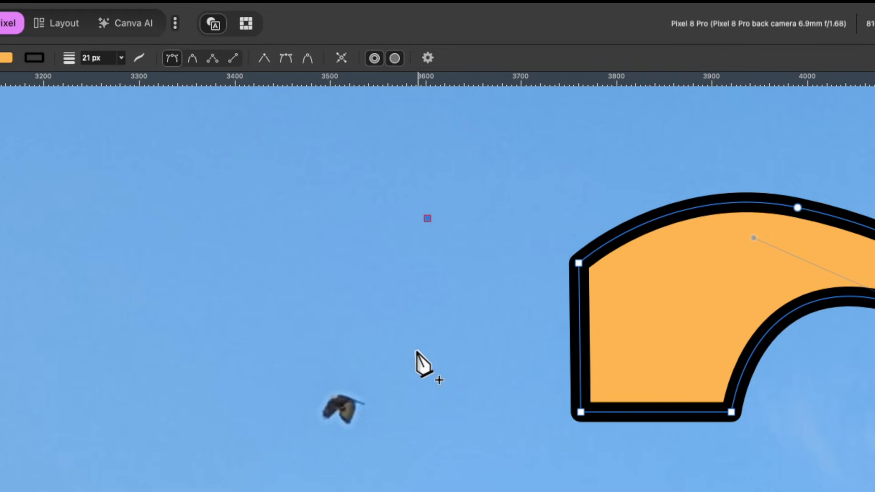
pyautogui.click(423, 413)
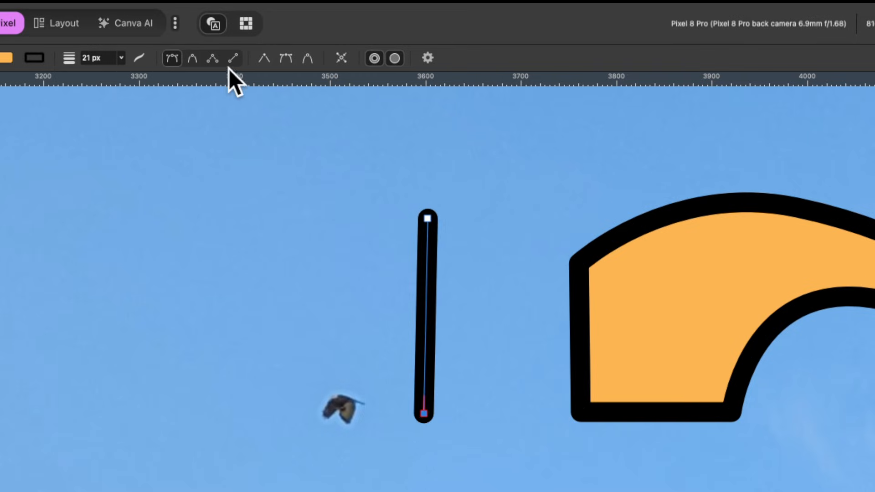
# - Give the line a Triangle arrowhead at its start, scaled to 116 %, and a Circle at its end
pyautogui.click(139, 58)
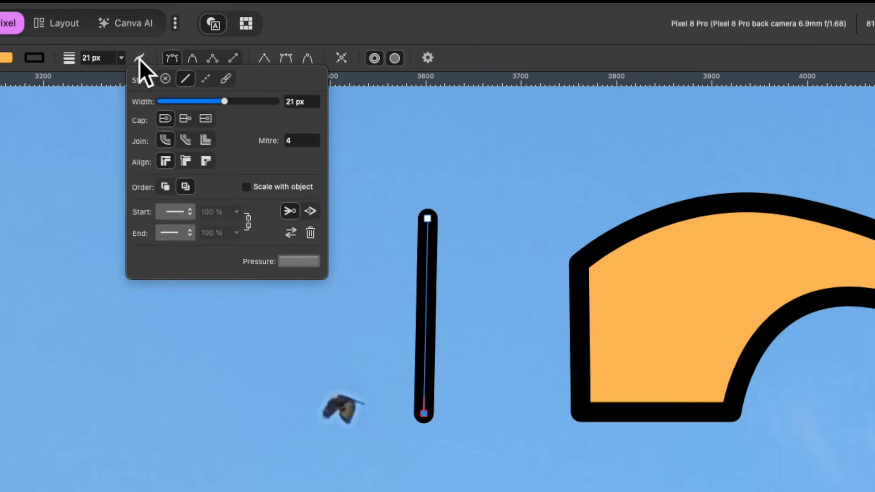
pyautogui.click(189, 211)
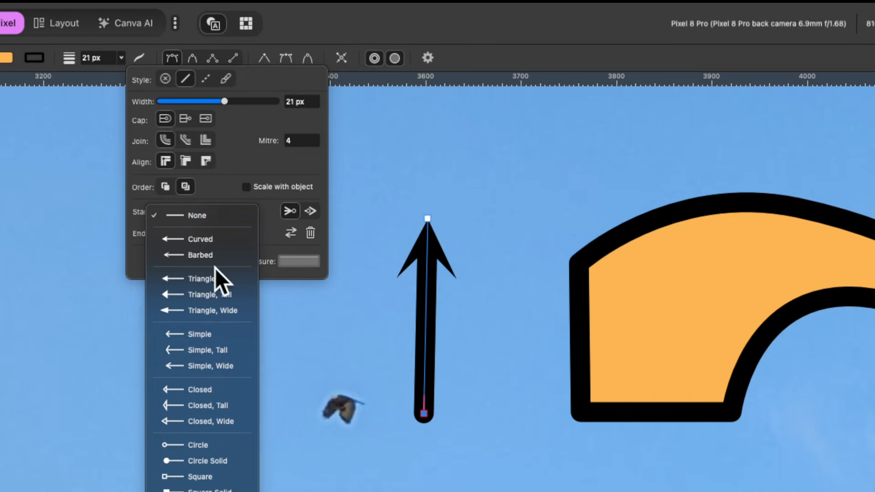
pyautogui.click(205, 280)
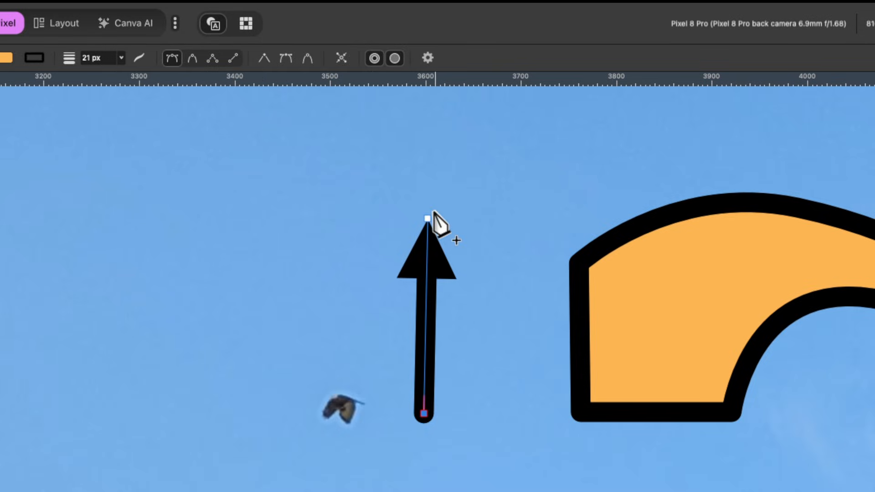
pyautogui.click(140, 60)
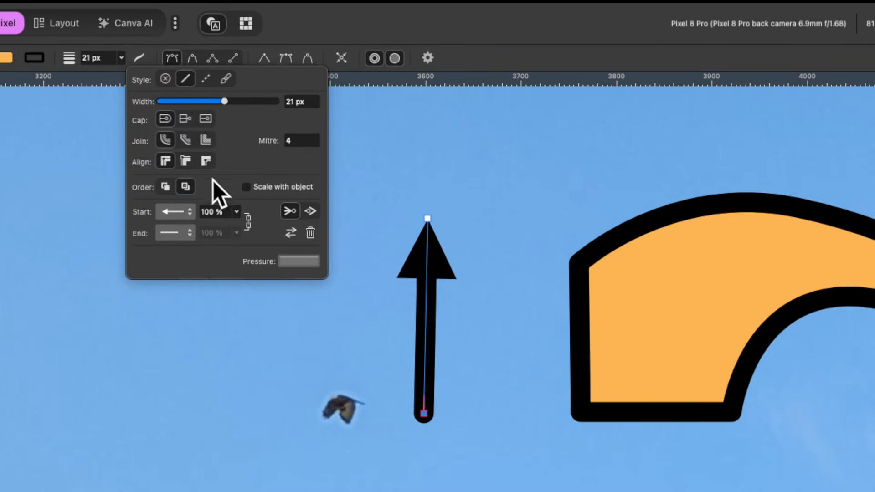
pyautogui.moveTo(237, 212)
pyautogui.mouseDown()
pyautogui.moveTo(228, 228)
pyautogui.moveTo(284, 220)
pyautogui.moveTo(239, 227)
pyautogui.mouseUp()
pyautogui.click(182, 233)
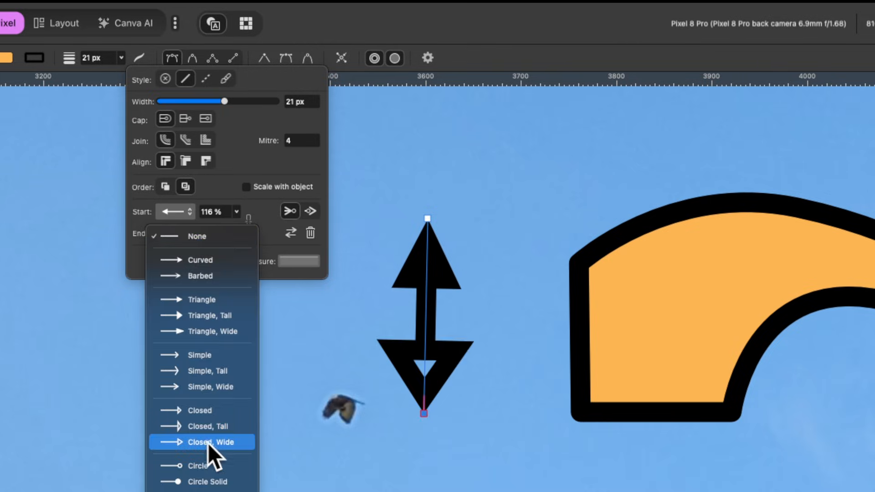
pyautogui.click(209, 465)
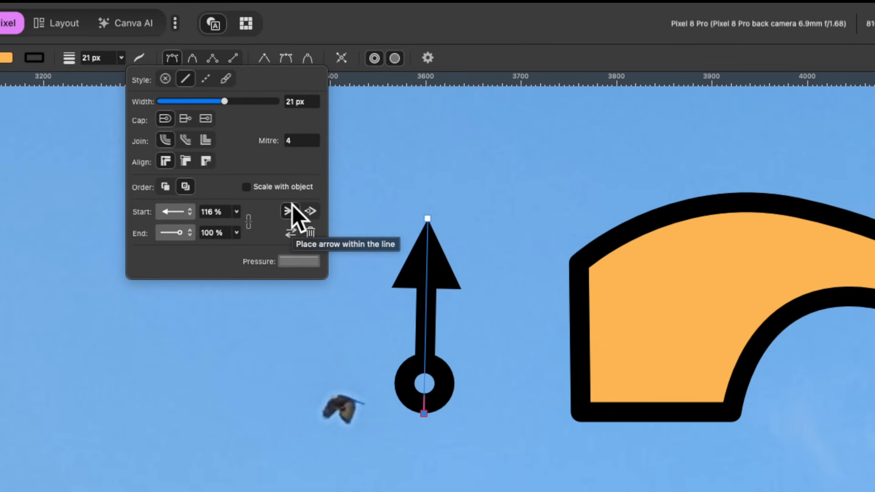
# - Compare placing the arrowheads beyond the line's ends with placing them within the line, ending on within the line
pyautogui.click(307, 209)
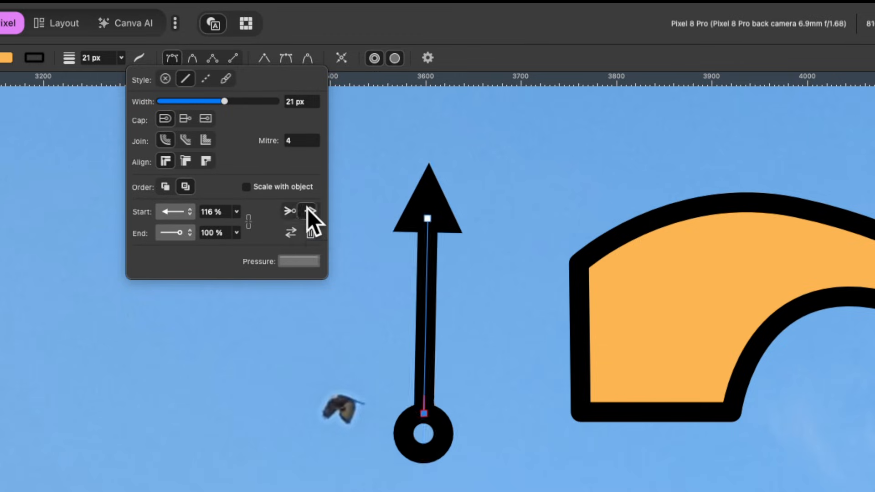
pyautogui.click(288, 213)
pyautogui.click(311, 212)
pyautogui.click(290, 211)
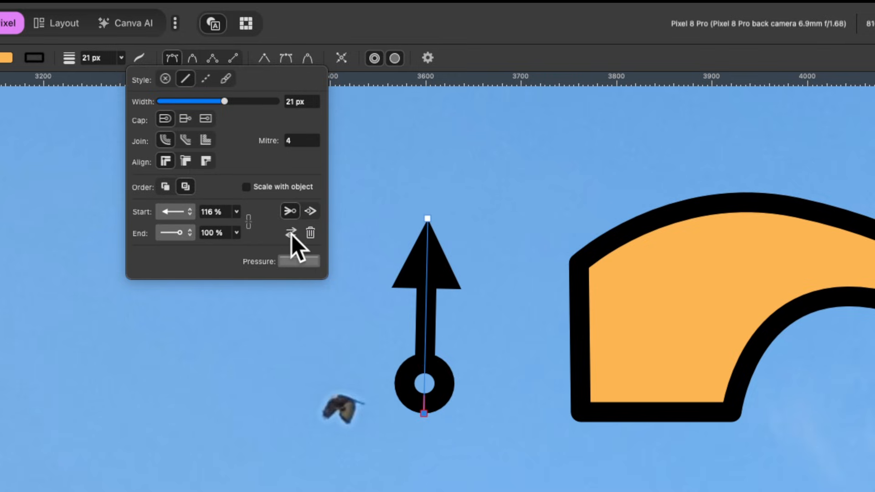
# - Swap the line's start and end arrowheads, swap them back, and remove both
pyautogui.click(291, 234)
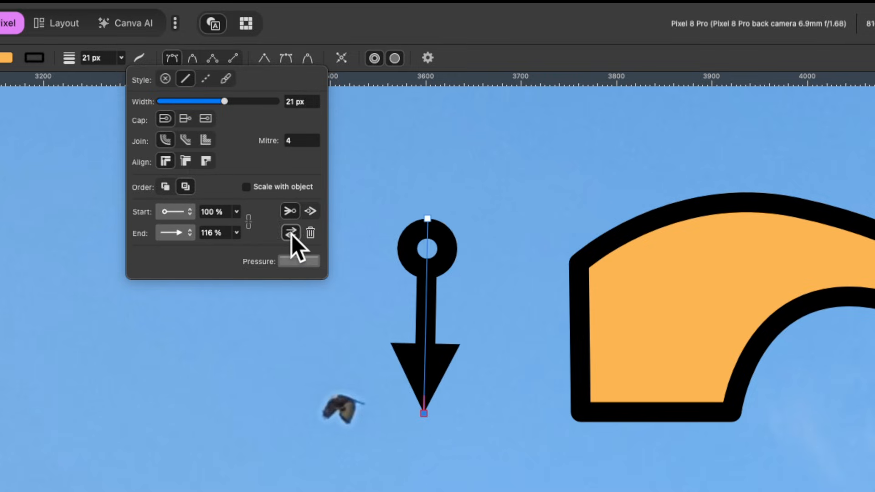
pyautogui.click(291, 234)
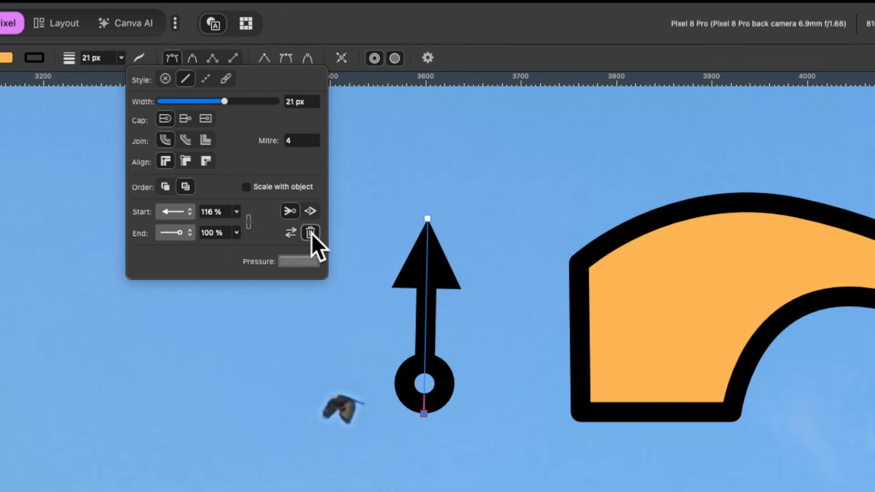
pyautogui.click(311, 233)
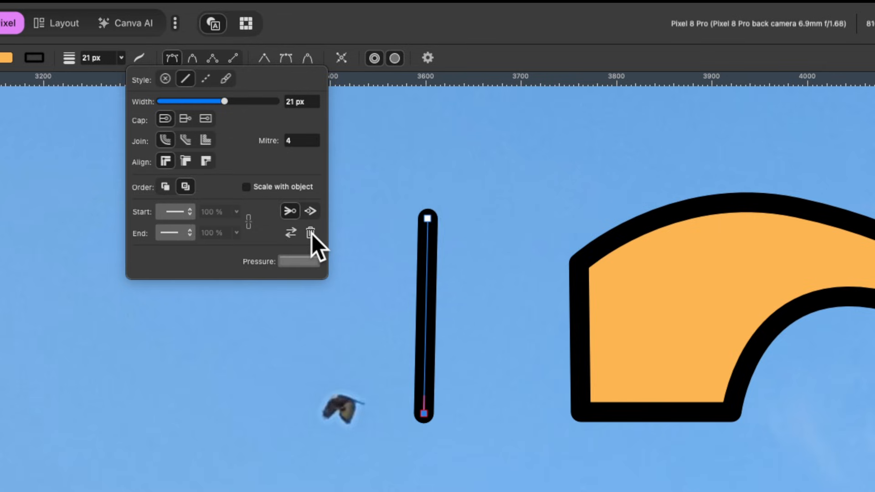
# - Try shaping the line's pressure profile into a wave with added nodes, and reset it to a uniform profile
pyautogui.click(301, 264)
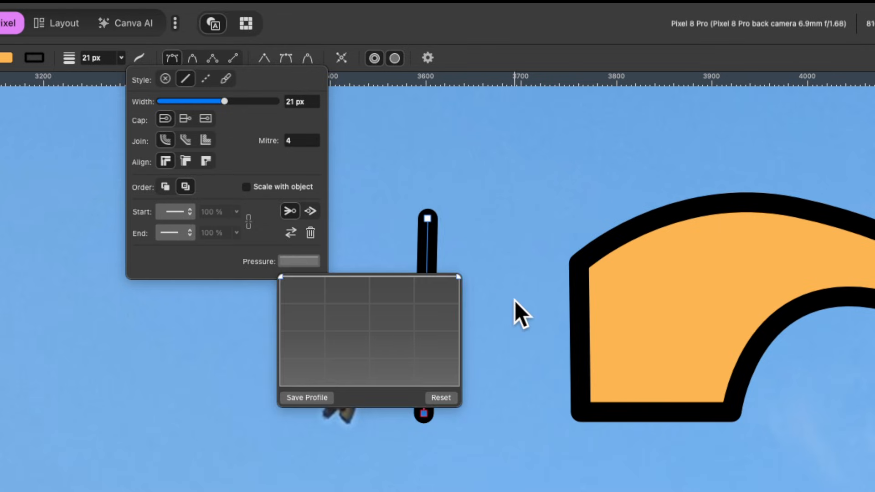
pyautogui.hscroll(-5, 514, 300)
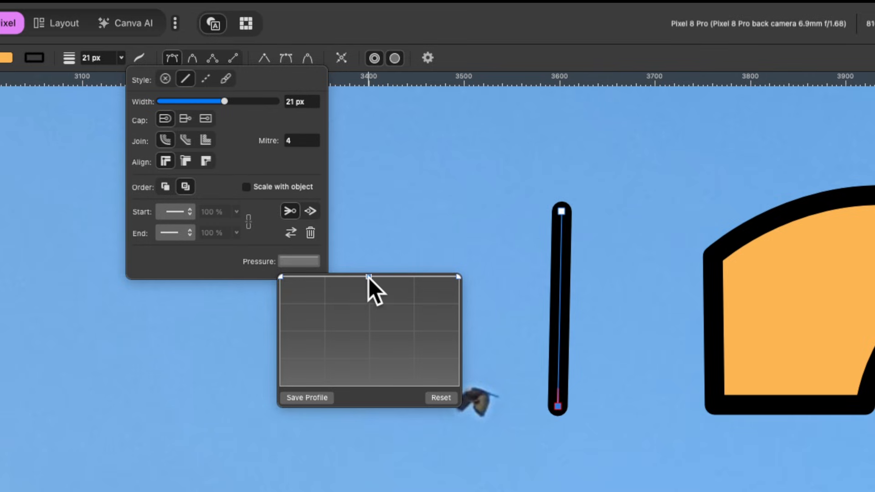
pyautogui.moveTo(280, 279)
pyautogui.mouseDown()
pyautogui.moveTo(291, 412)
pyautogui.moveTo(278, 271)
pyautogui.mouseUp()
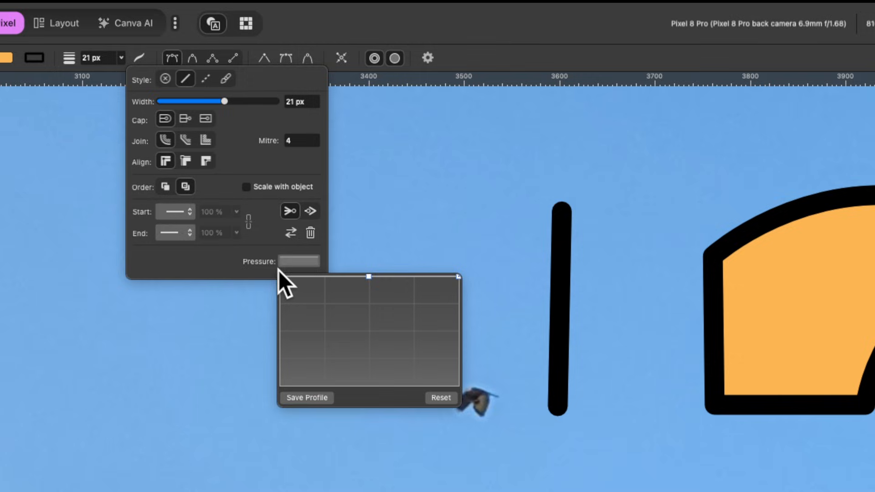
pyautogui.click(369, 278)
pyautogui.press('Delete')
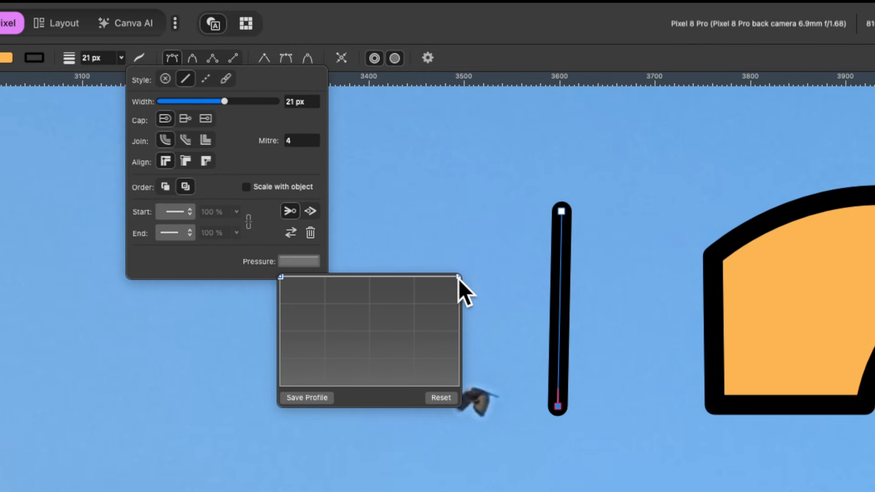
pyautogui.moveTo(458, 278)
pyautogui.mouseDown()
pyautogui.moveTo(460, 397)
pyautogui.moveTo(458, 275)
pyautogui.moveTo(426, 300)
pyautogui.moveTo(423, 323)
pyautogui.mouseUp()
pyautogui.moveTo(367, 304)
pyautogui.mouseDown()
pyautogui.moveTo(364, 326)
pyautogui.moveTo(366, 293)
pyautogui.moveTo(324, 328)
pyautogui.mouseUp()
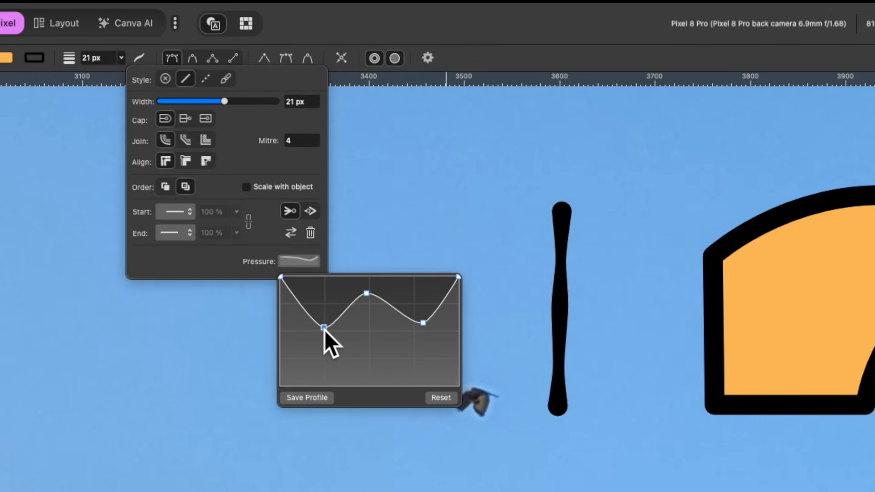
pyautogui.click(447, 398)
pyautogui.click(255, 97)
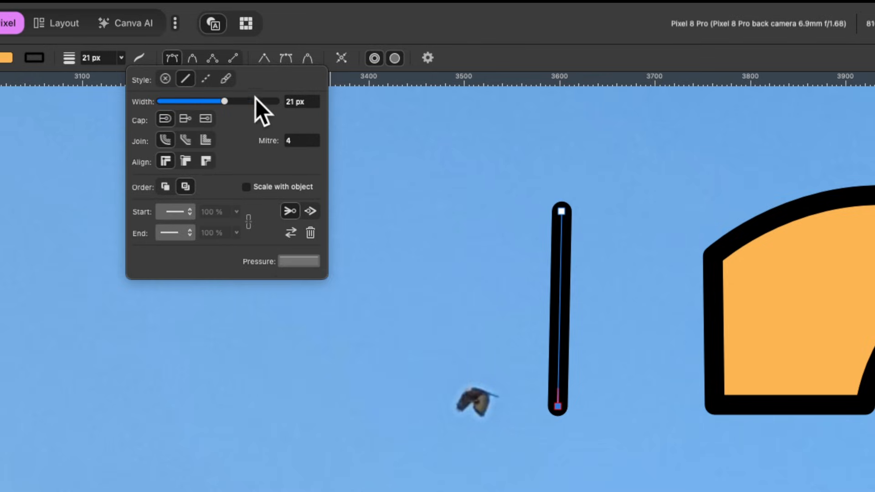
# - Try the dashed stroke style on the line with its first gap at 2.1, and return to the solid style
pyautogui.click(205, 78)
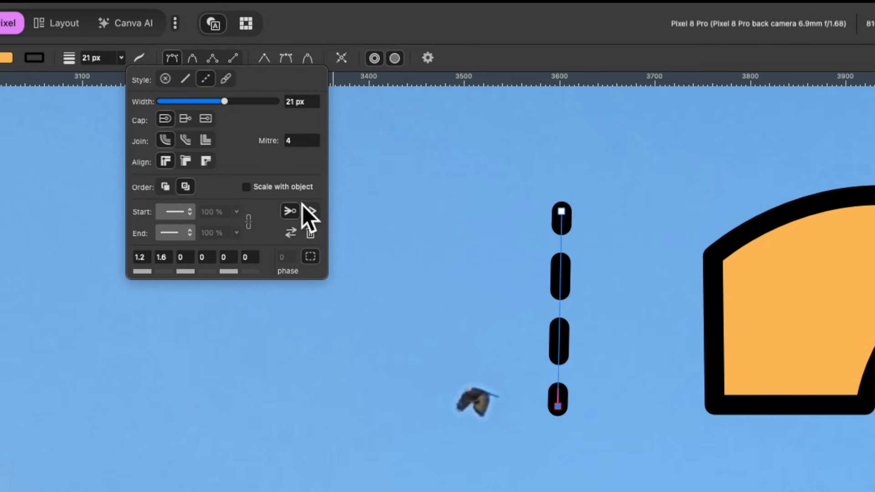
pyautogui.moveTo(142, 273); pyautogui.dragTo(170, 274)
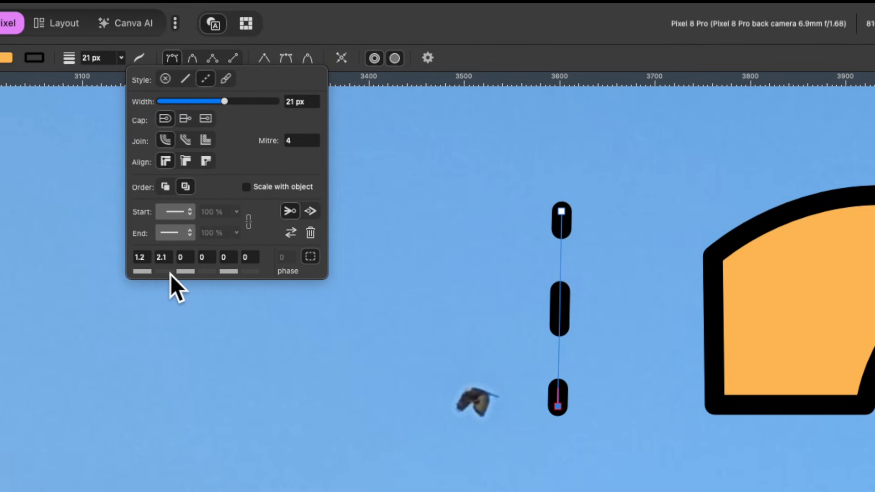
pyautogui.click(187, 81)
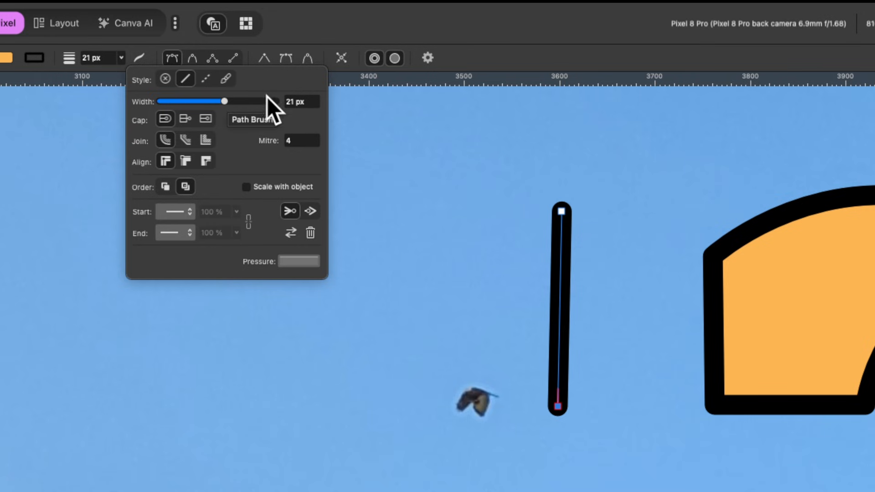
# - Set the Pen Tool to smart mode and draw a six-node curve forming a Z whose lower end sweeps up on the right
pyautogui.click(308, 28)
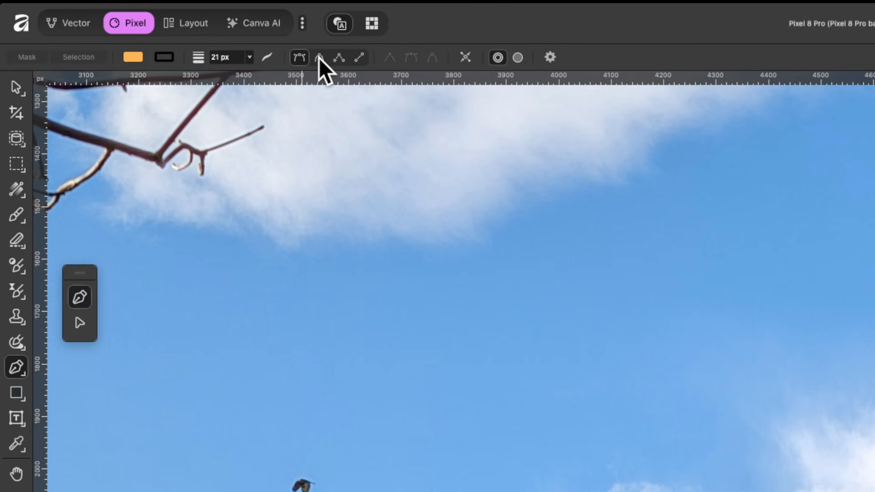
pyautogui.click(319, 58)
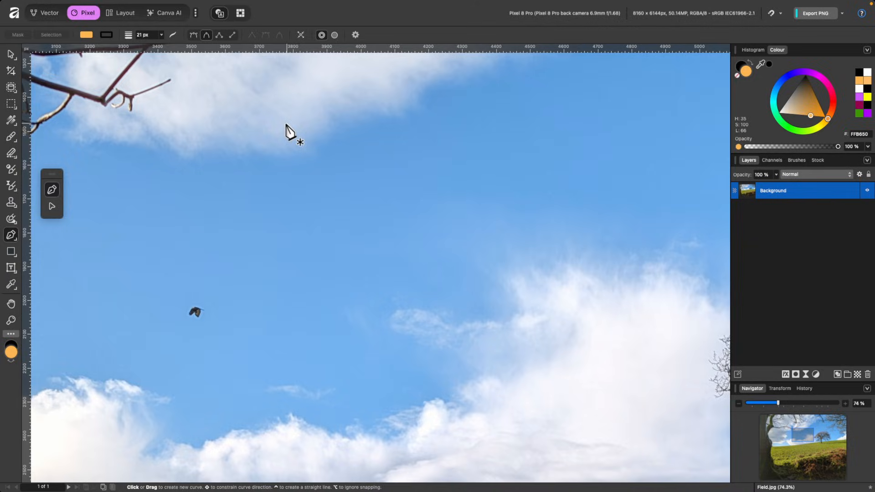
pyautogui.click(442, 194)
pyautogui.click(475, 124)
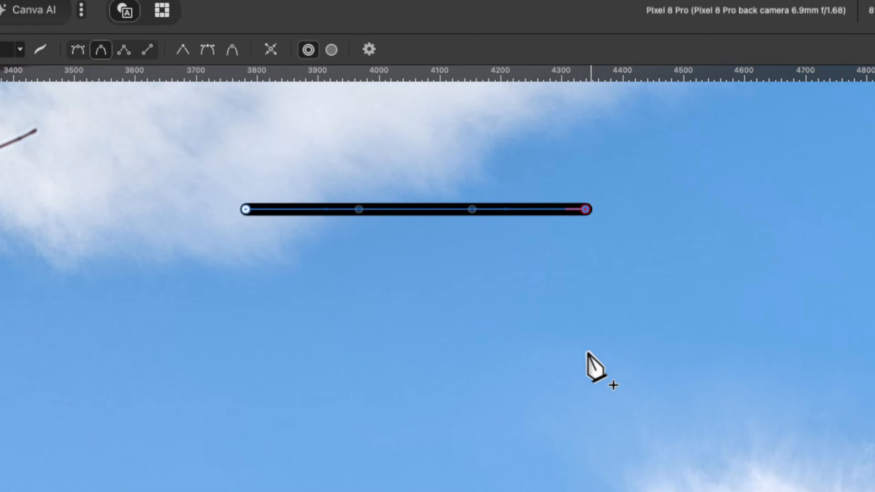
pyautogui.click(439, 366)
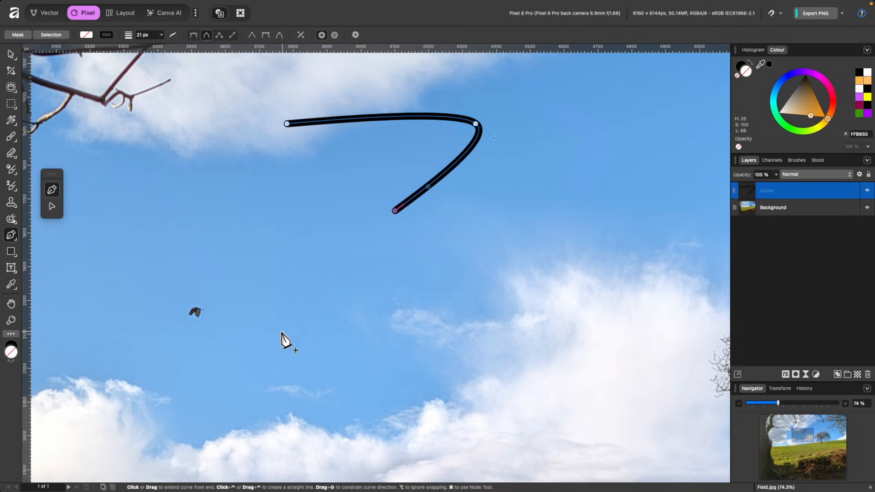
pyautogui.click(237, 491)
pyautogui.click(575, 491)
pyautogui.click(558, 221)
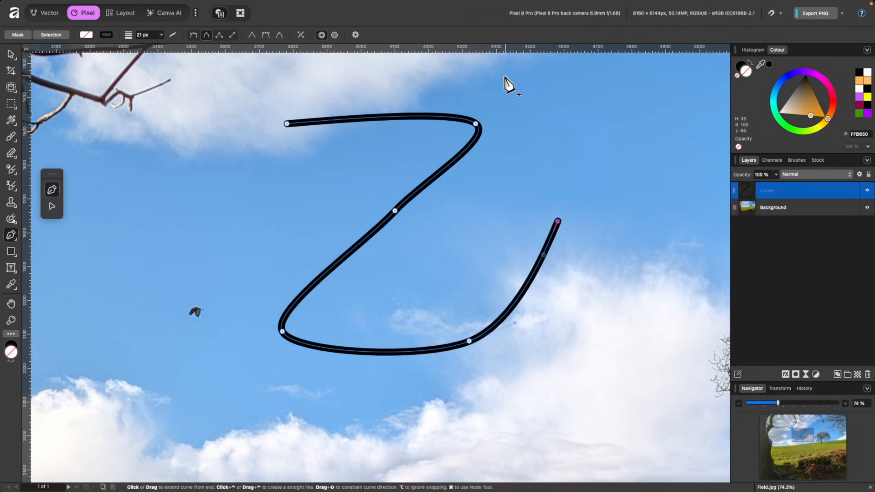
# - Loop the smart curve over the Z and down past the left of the bird to a node below the Z
pyautogui.click(491, 71)
pyautogui.click(350, 77)
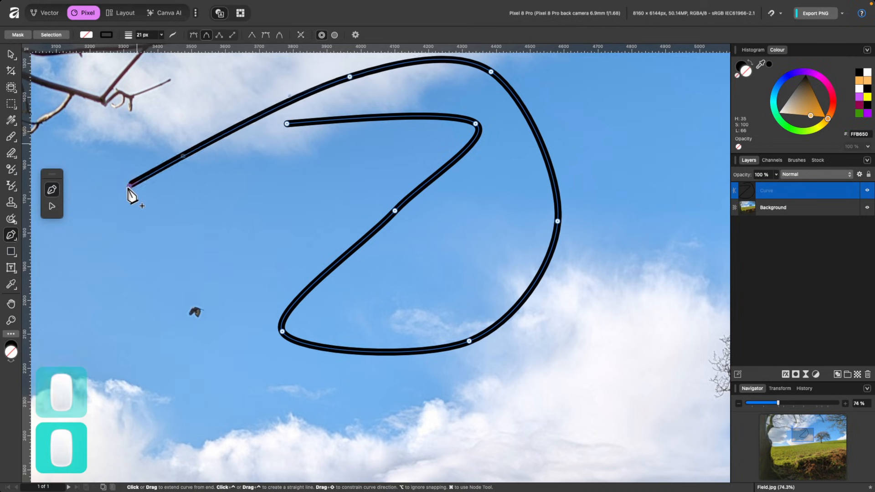
pyautogui.click(237, 84)
pyautogui.click(114, 180)
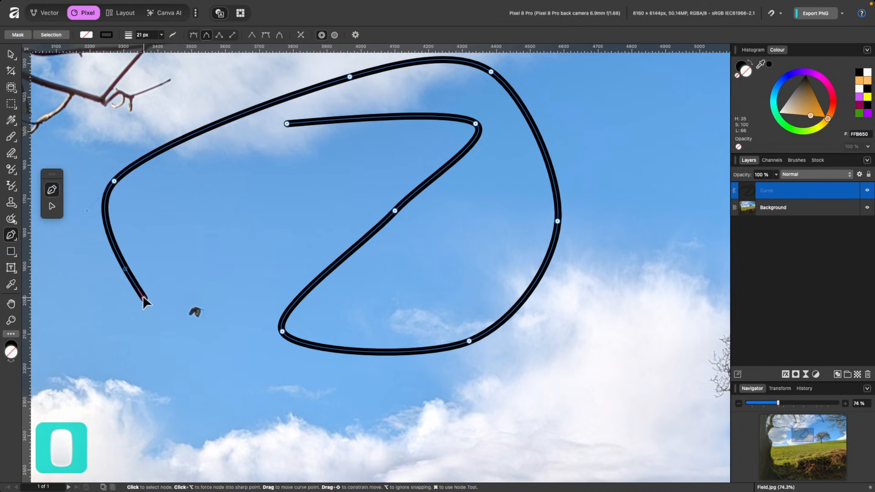
pyautogui.click(144, 299)
pyautogui.click(154, 398)
pyautogui.click(286, 416)
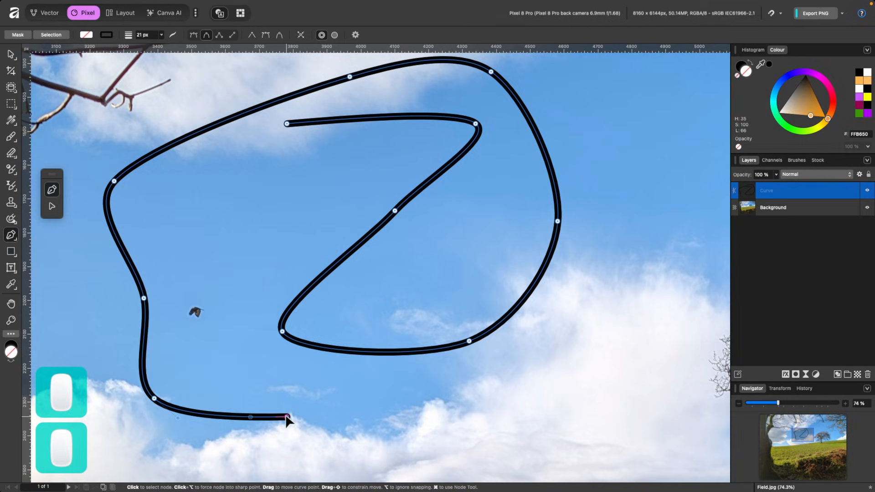
# - Carry the smart curve around the Z's right side, close it at its first node, and delete the curve
pyautogui.click(496, 387)
pyautogui.click(568, 271)
pyautogui.click(600, 180)
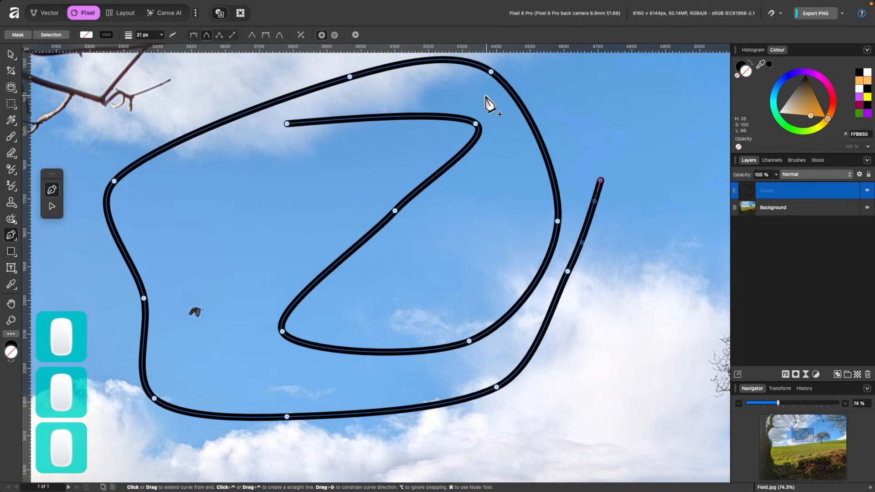
pyautogui.click(440, 82)
pyautogui.click(287, 123)
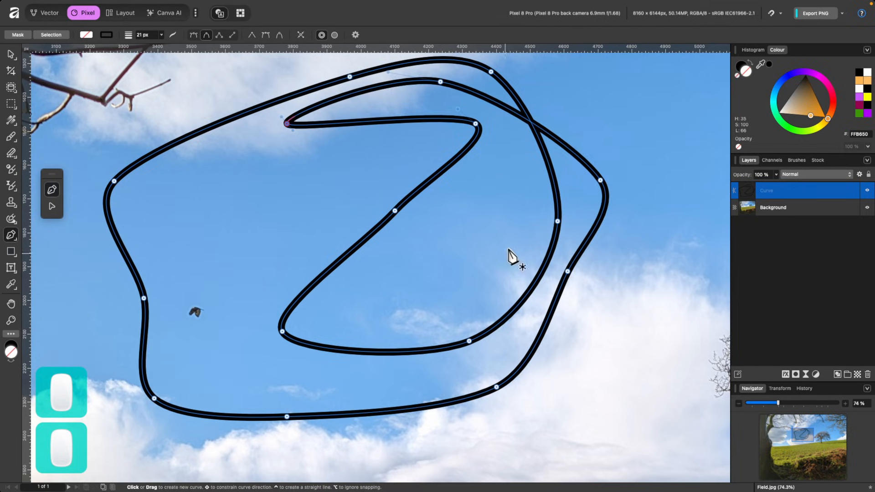
pyautogui.press('BackSpace')
pyautogui.press('BackSpace')
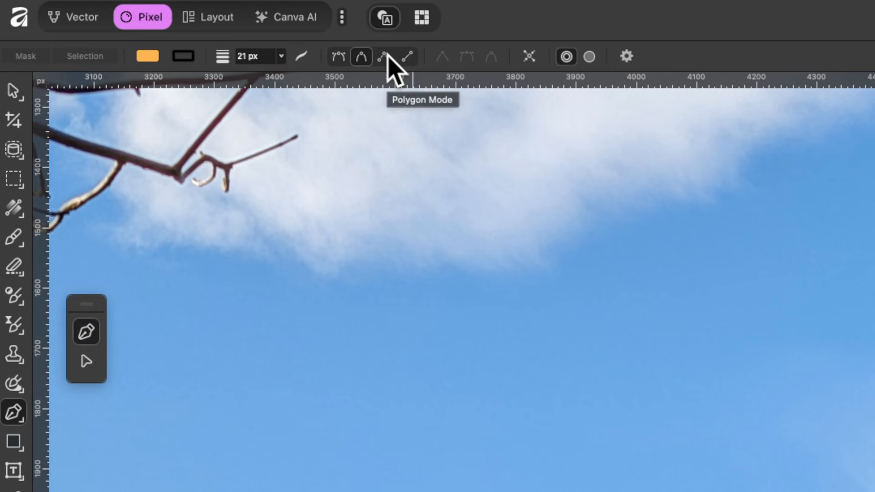
# - Draw a zigzag path of straight segments across the sky with the Pen tool in Polygon Mode, and delete it
pyautogui.click(384, 57)
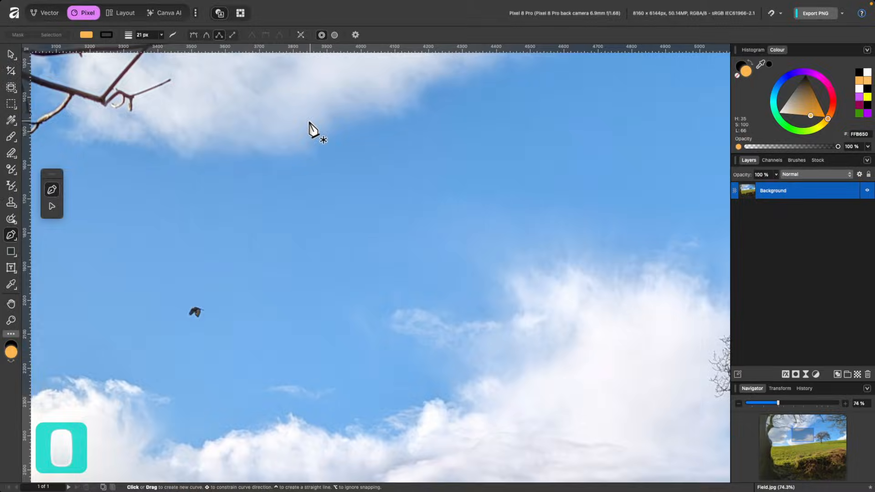
pyautogui.click(298, 137)
pyautogui.click(506, 132)
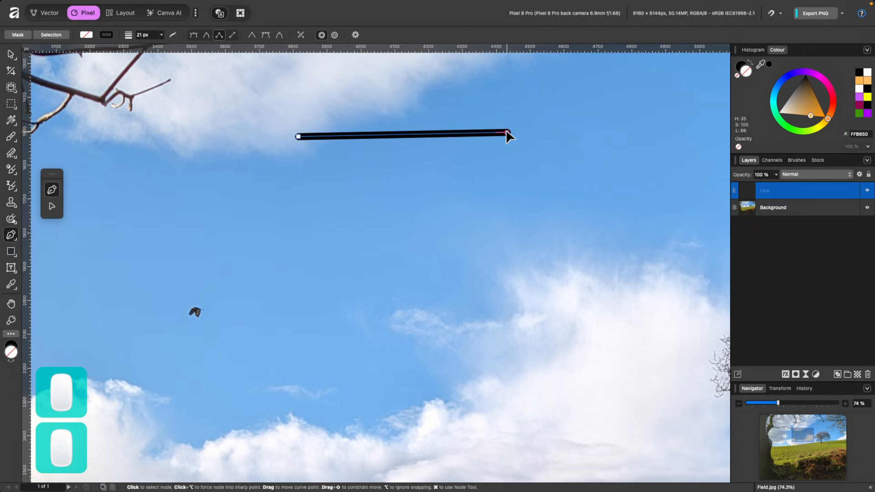
pyautogui.click(331, 219)
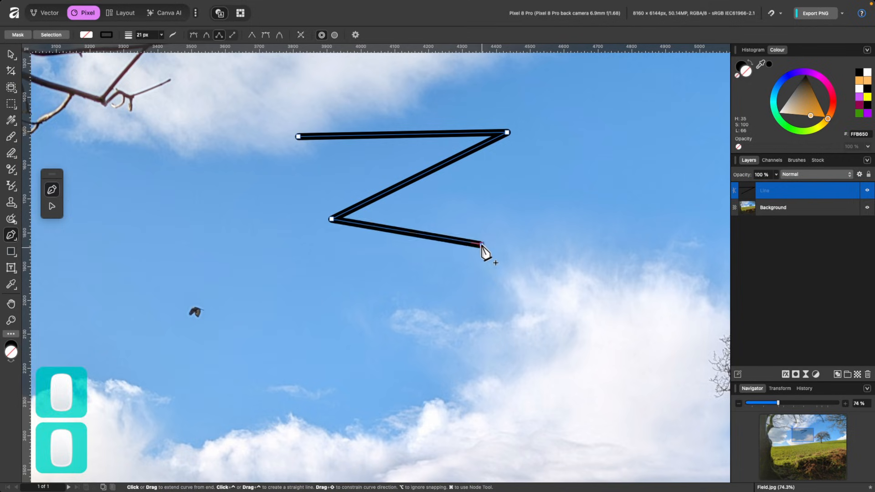
pyautogui.click(476, 258)
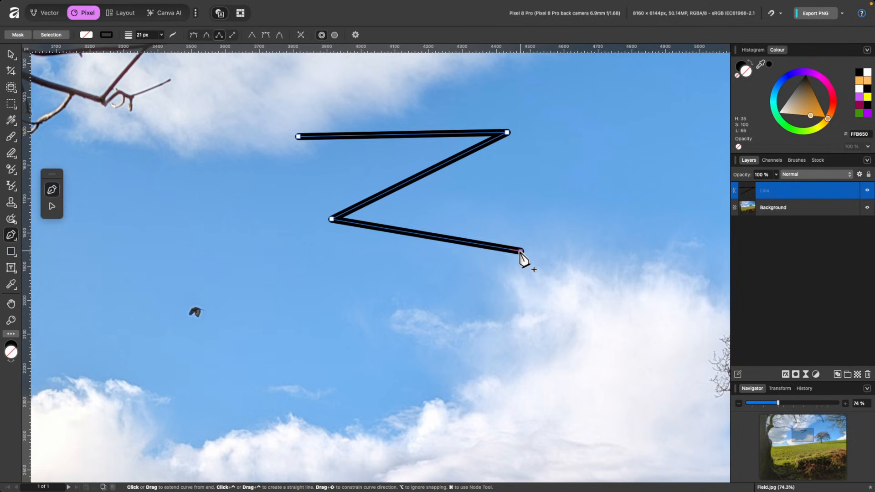
pyautogui.click(551, 248)
pyautogui.click(340, 341)
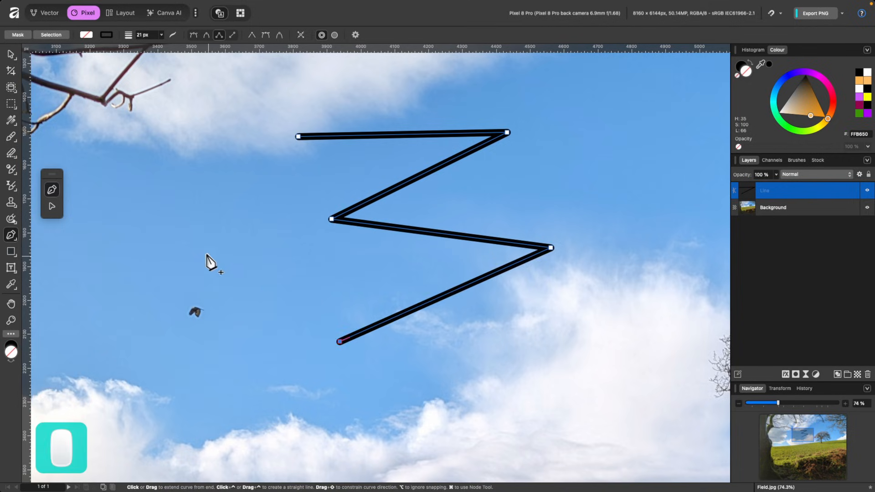
pyautogui.click(206, 252)
pyautogui.click(211, 147)
pyautogui.press('BackSpace')
pyautogui.press('BackSpace')
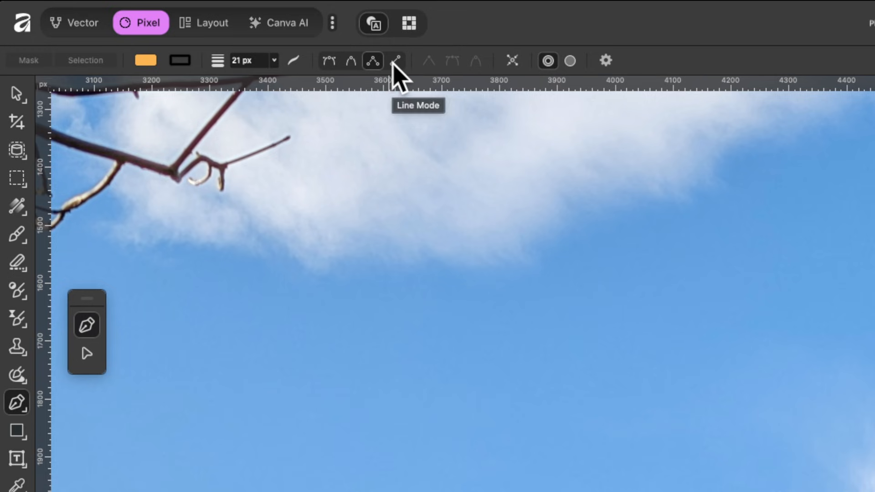
# - Draw five separate straight lines across the sky with the Pen tool in Line Mode
pyautogui.click(395, 62)
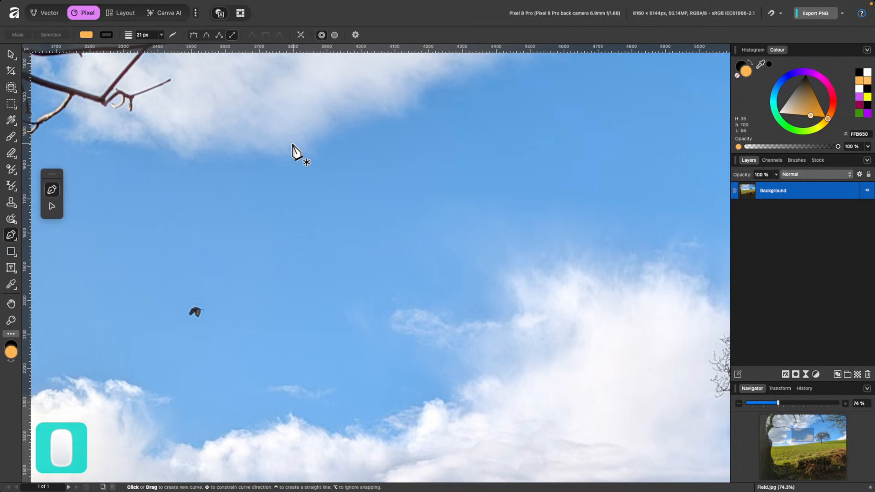
pyautogui.click(292, 143)
pyautogui.click(516, 137)
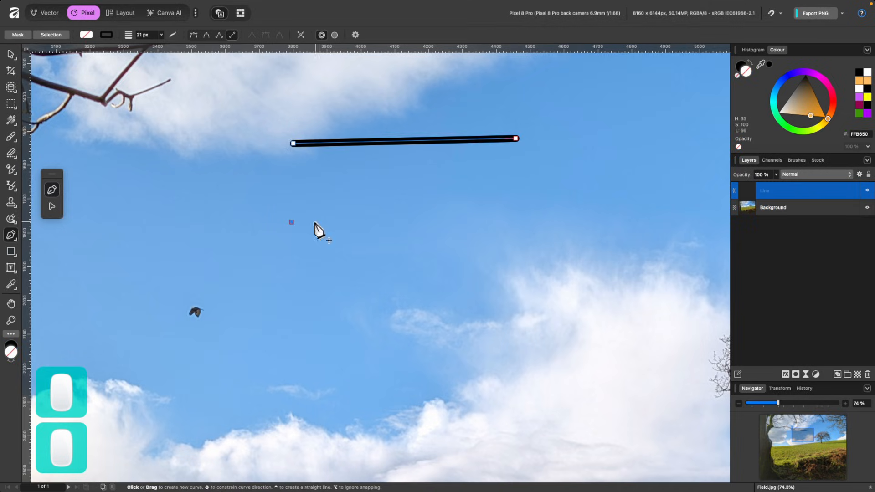
pyautogui.click(518, 234)
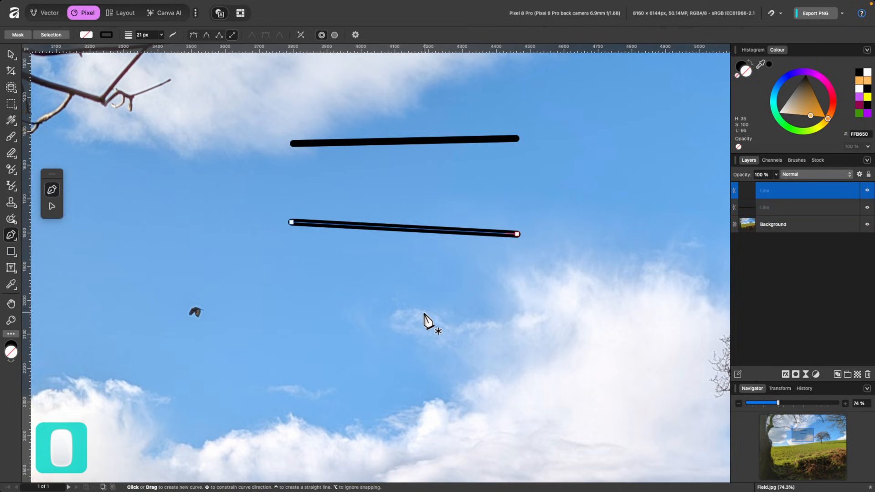
pyautogui.click(374, 340)
pyautogui.click(227, 304)
pyautogui.click(169, 223)
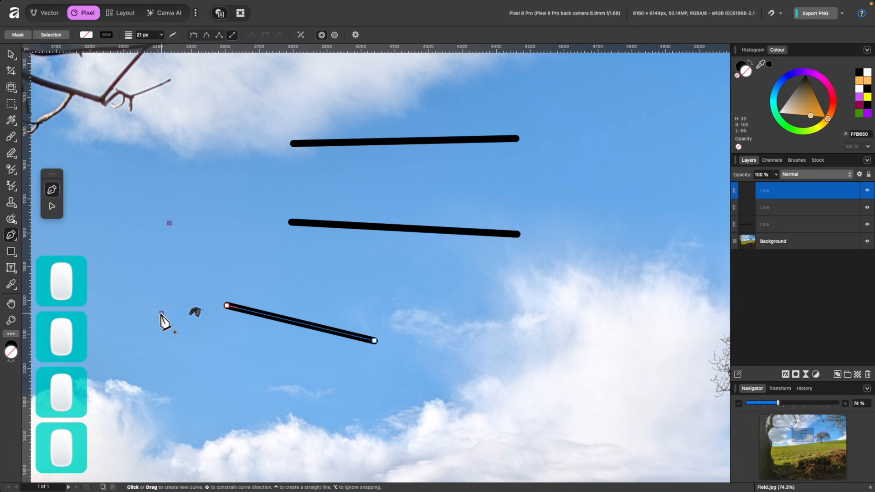
pyautogui.click(161, 313)
pyautogui.click(265, 361)
pyautogui.click(385, 380)
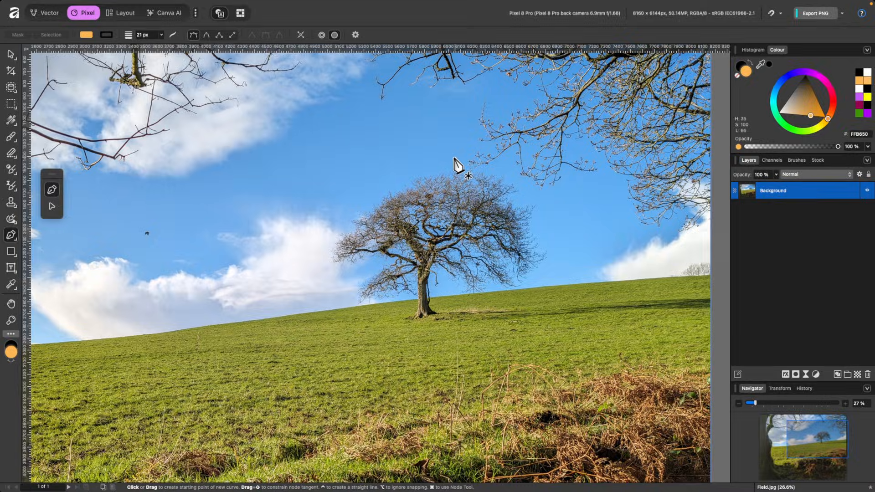
# - Draw a closed, orange-filled curve with smooth nodes around the lone tree using the Pen tool
pyautogui.click(436, 129)
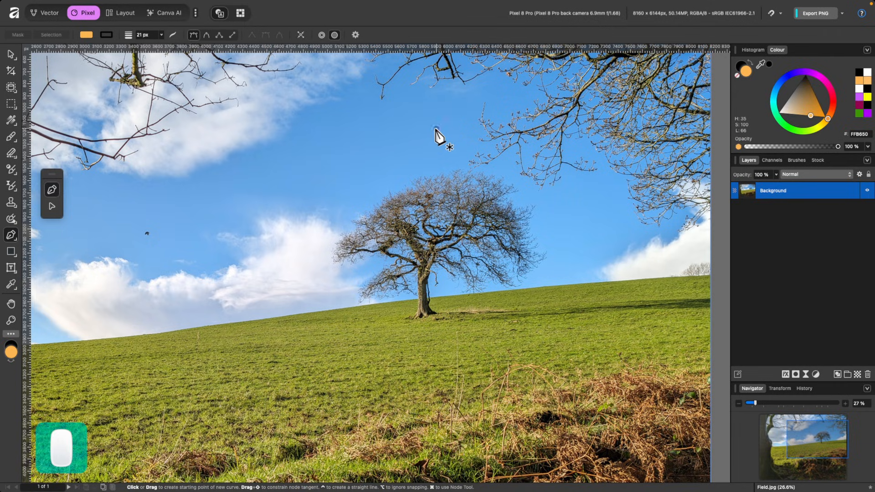
pyautogui.moveTo(260, 189); pyautogui.dragTo(260, 238)
pyautogui.moveTo(342, 353); pyautogui.dragTo(418, 359)
pyautogui.moveTo(568, 302); pyautogui.dragTo(567, 207)
pyautogui.moveTo(552, 177); pyautogui.dragTo(501, 152)
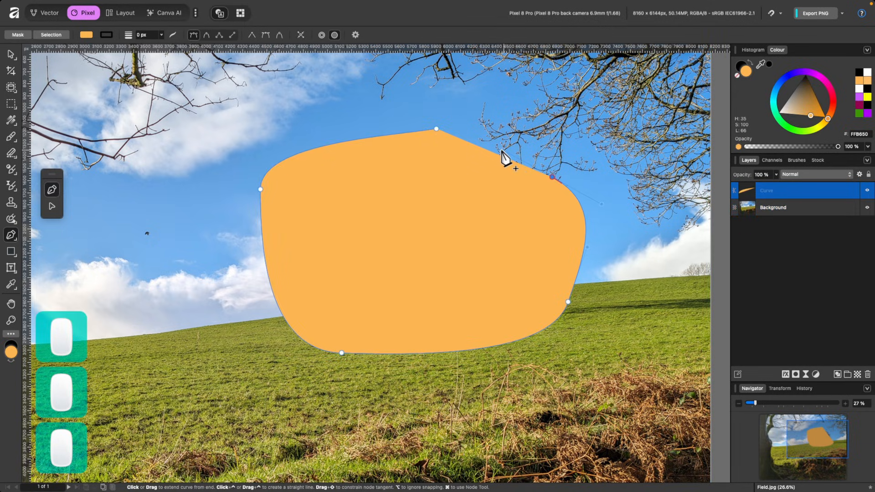
pyautogui.click(436, 129)
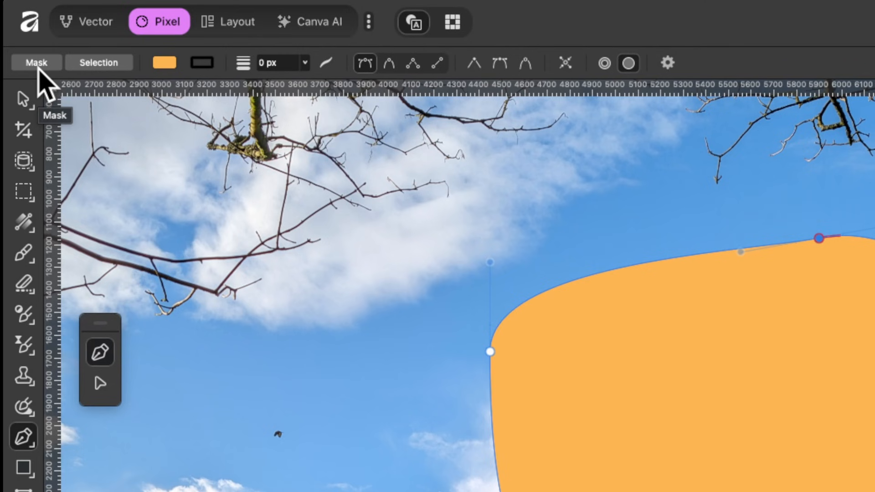
# - Convert the closed curve around the tree into a mask on the Background layer
pyautogui.click(39, 68)
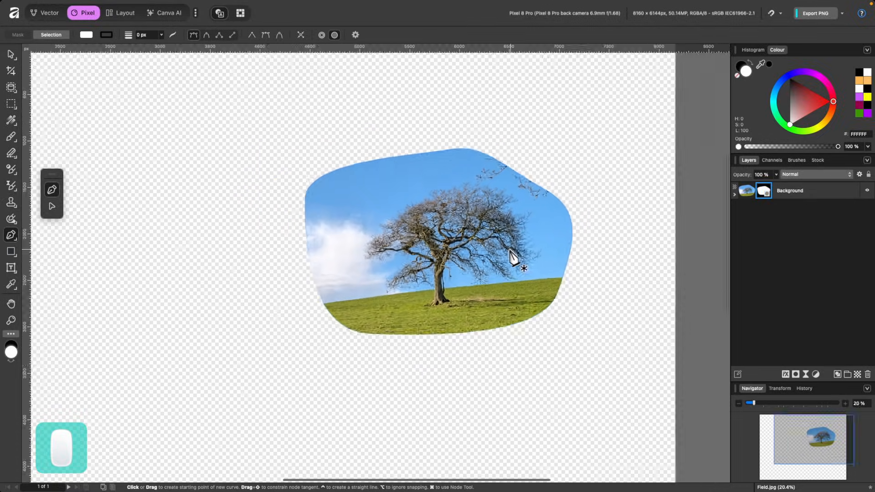
pyautogui.scroll(-1, 512, 258)
pyautogui.scroll(3, 483, 254)
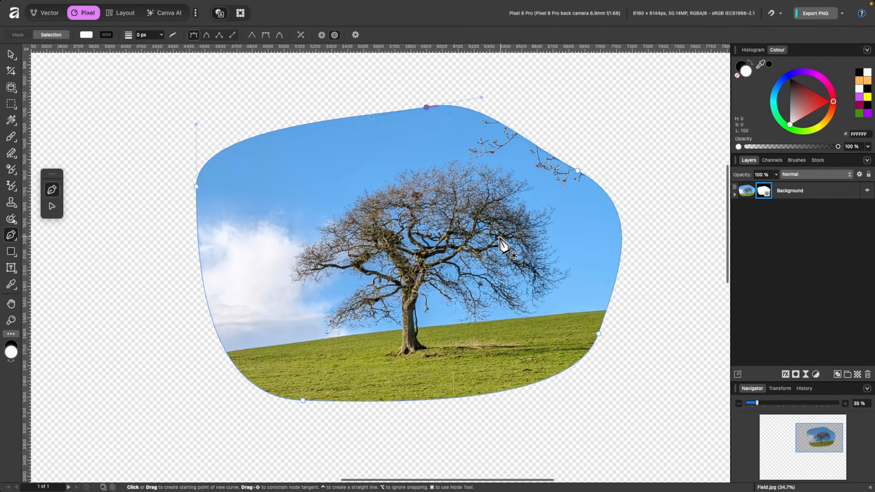
# - Move the vector mask over the sky beside the lone tree and enlarge it from its lower-right corner
pyautogui.press('v')
pyautogui.moveTo(501, 236); pyautogui.dragTo(376, 243)
pyautogui.scroll(-3, 377, 242)
pyautogui.hscroll(-5, 377, 243)
pyautogui.moveTo(508, 243); pyautogui.dragTo(438, 230)
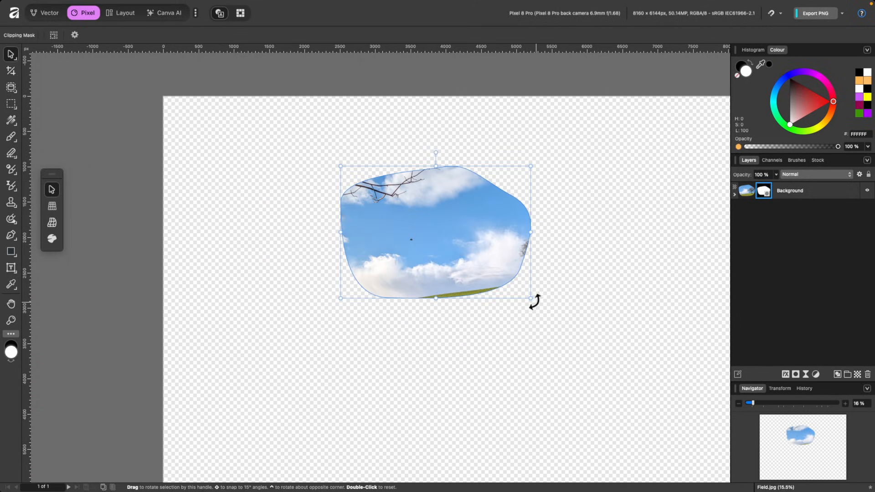
pyautogui.moveTo(532, 300); pyautogui.dragTo(613, 354)
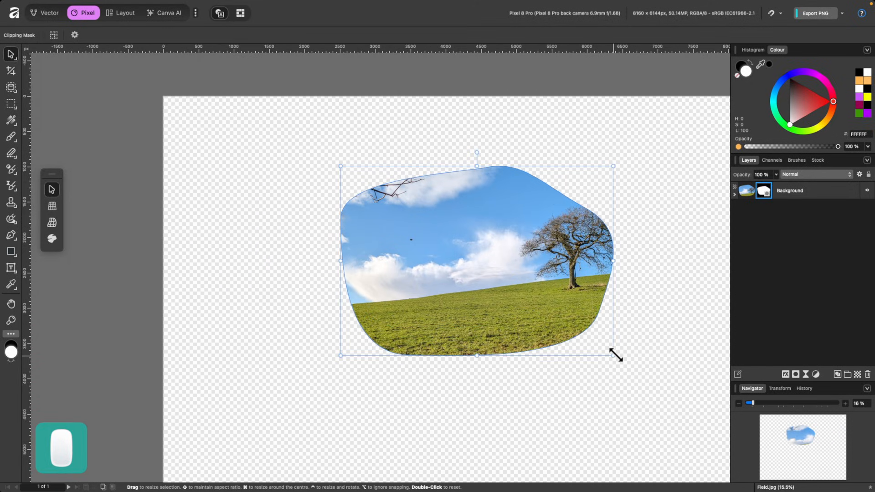
pyautogui.hscroll(4, 397, 316)
# - Undo the mask's resize, moves and creation to restore the orange curve
pyautogui.press('super+z')
pyautogui.press('super+z')
pyautogui.press('super+z')
pyautogui.press('super+z')
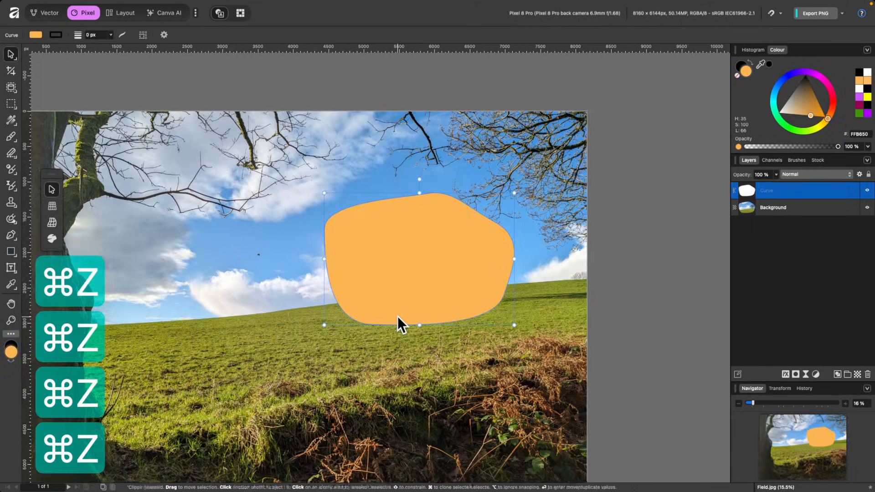
# - Convert the orange curve into a pixel selection with the Pen tool, and deselect it
pyautogui.scroll(3, 435, 276)
pyautogui.press('p')
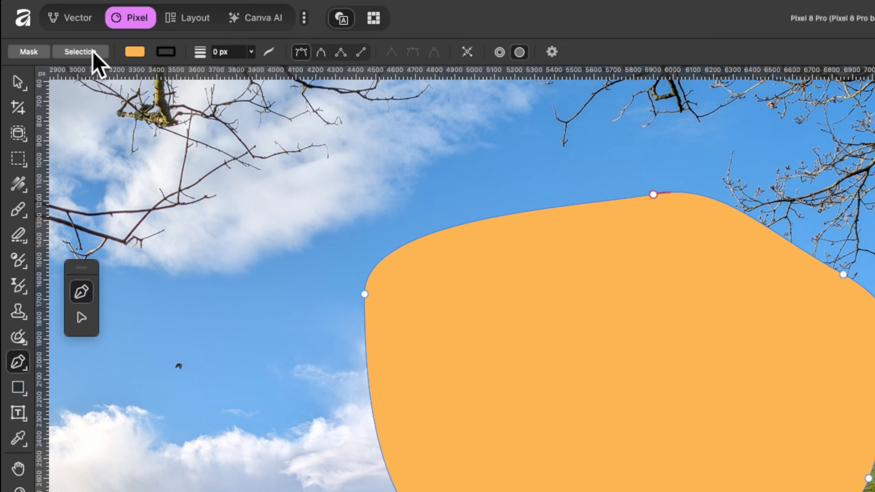
pyautogui.click(92, 51)
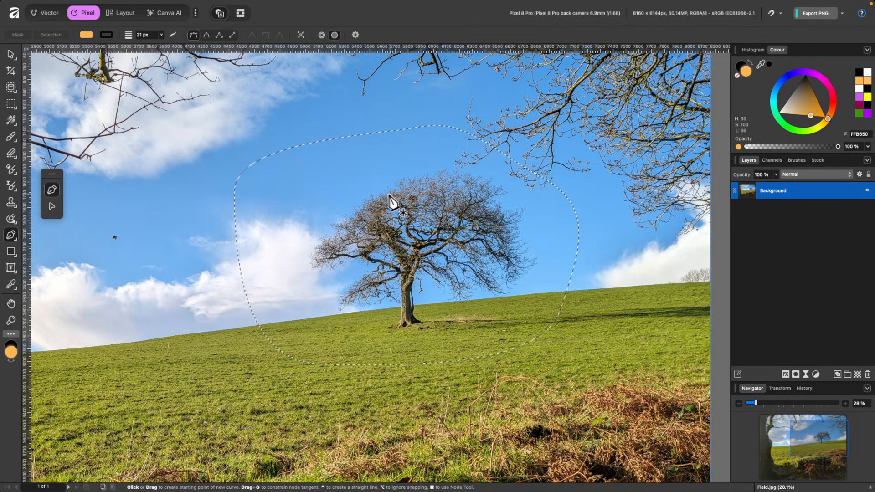
pyautogui.press('super+d')
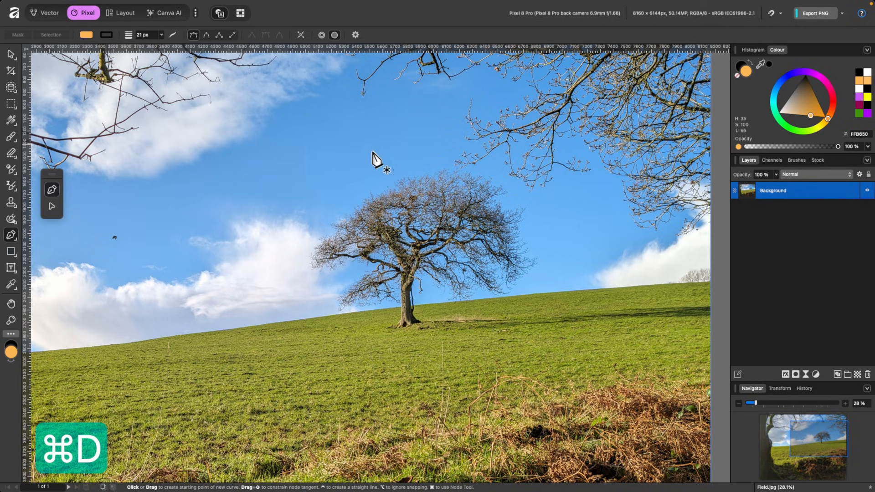
# - Draw a closed orange triangular shape over the lone tree, with straight sides and a curved base along the grass
pyautogui.scroll(-3, 441, 208)
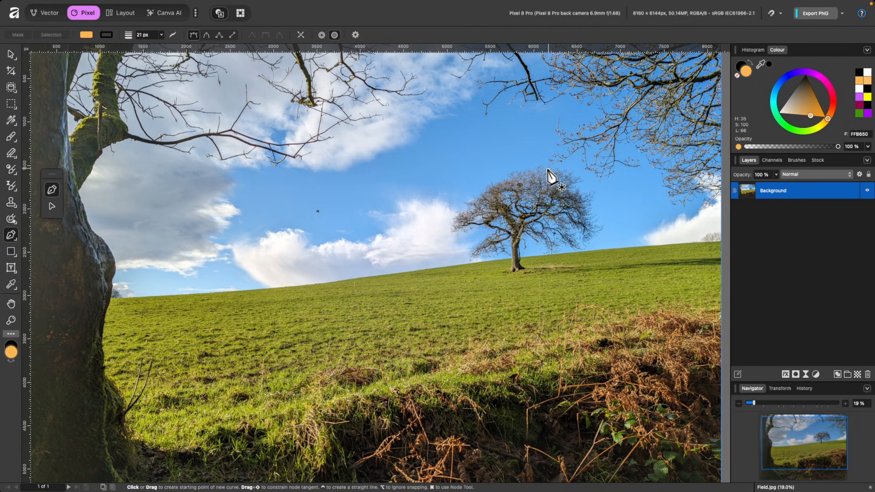
pyautogui.scroll(2, 562, 157)
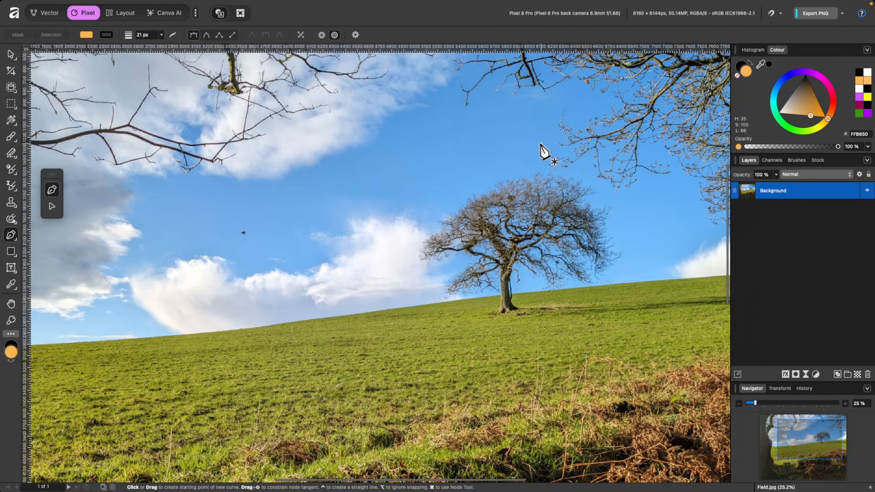
pyautogui.click(522, 103)
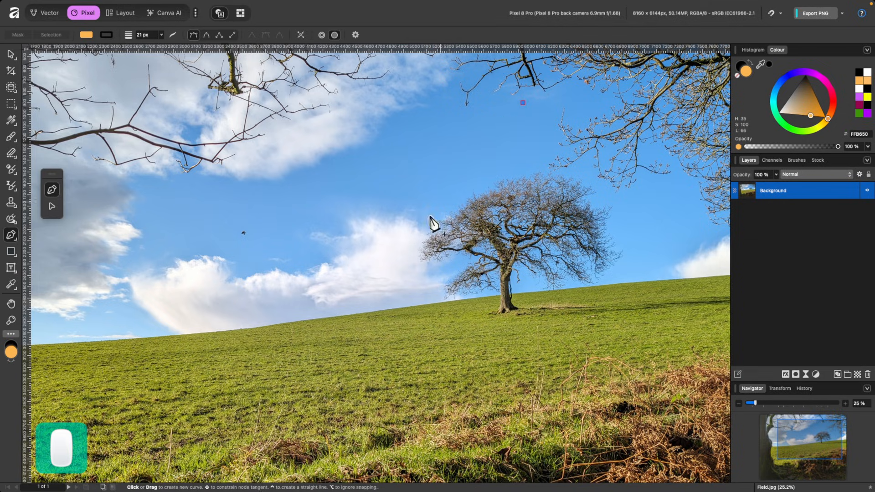
pyautogui.click(368, 312)
pyautogui.moveTo(487, 328); pyautogui.dragTo(552, 358)
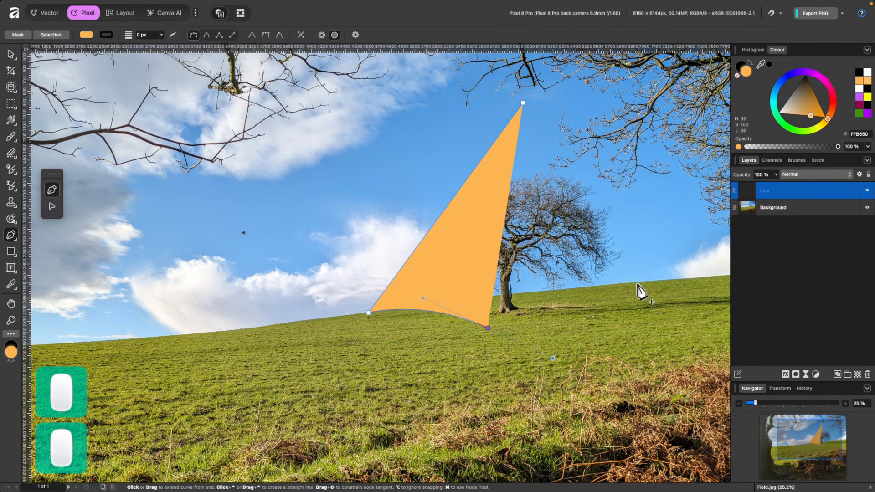
pyautogui.click(671, 279)
pyautogui.click(522, 103)
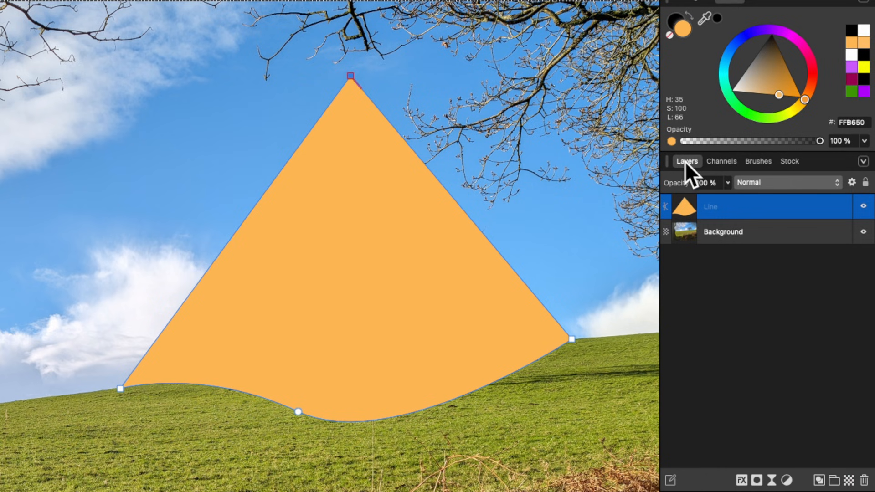
# - Set the orange shape's blend mode to Soft Light and move the smooth node on its base slightly downward
pyautogui.click(793, 184)
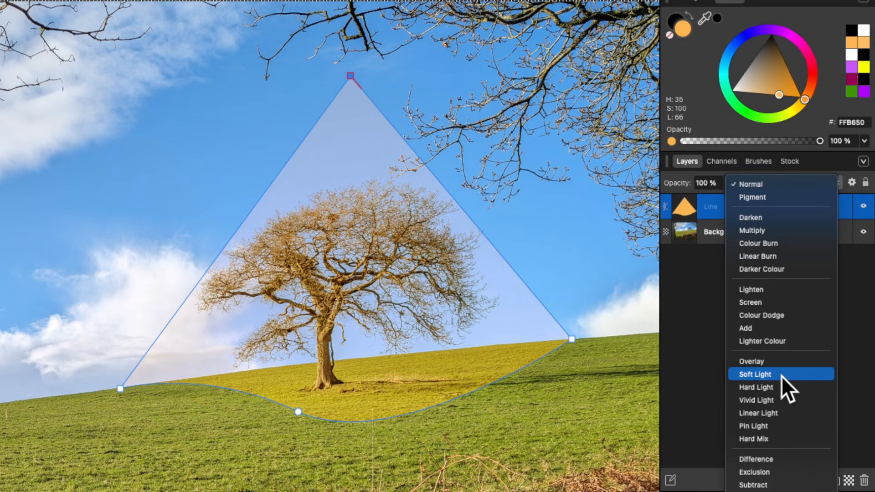
pyautogui.click(781, 375)
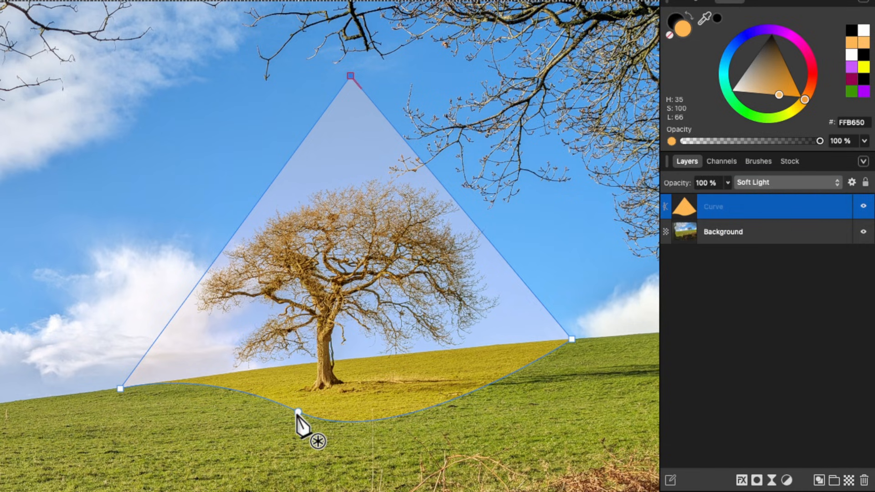
pyautogui.scroll(2, 279, 406)
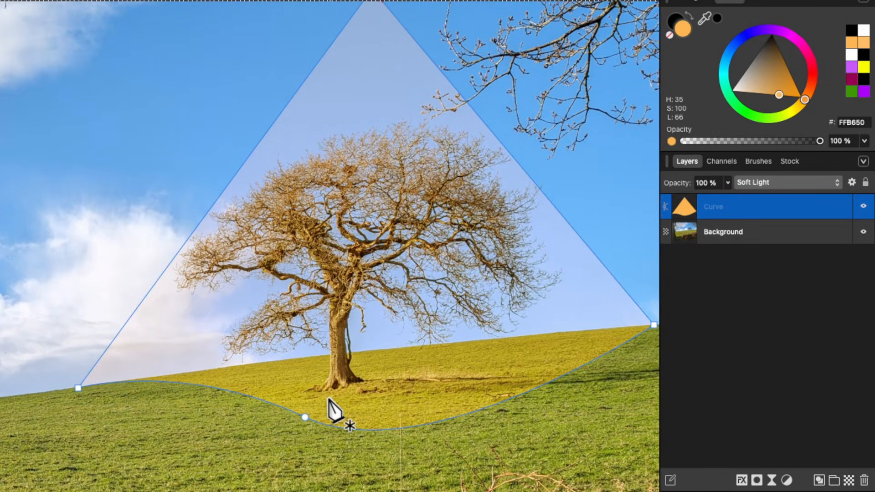
pyautogui.press('a')
pyautogui.moveTo(303, 416); pyautogui.dragTo(313, 433)
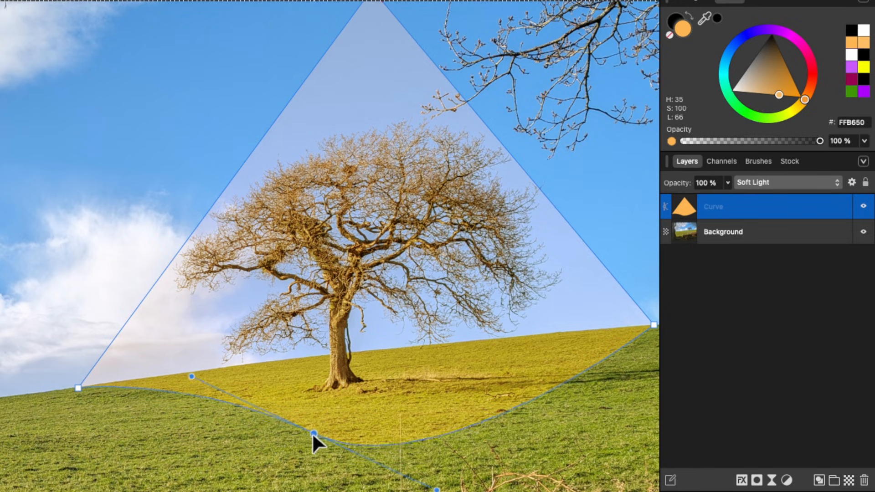
# - Draw a closed orange six-sided polygon with straight edges in the sky between the large trunk and the lone tree using the Pen tool
pyautogui.press('p')
pyautogui.scroll(-2, 447, 337)
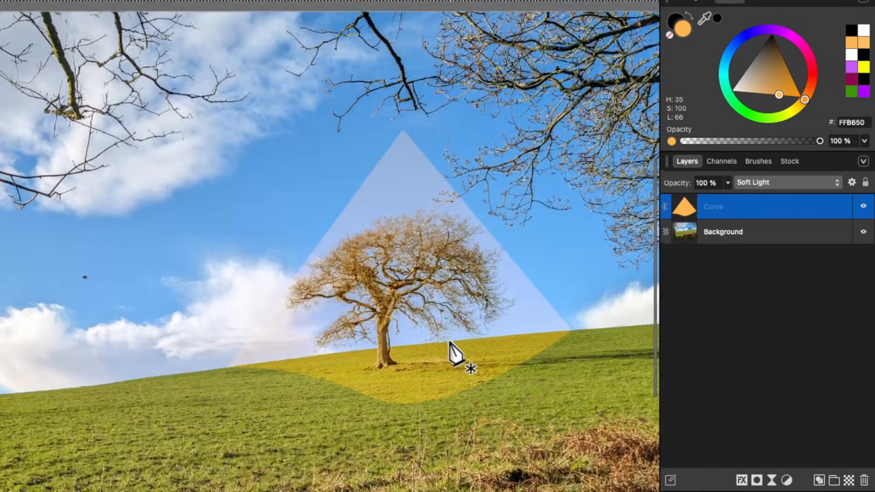
pyautogui.scroll(-2, 448, 341)
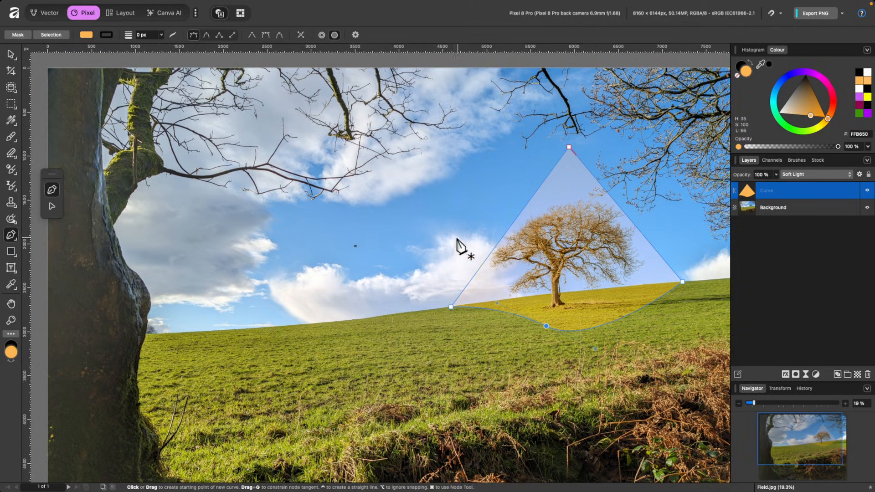
pyautogui.hscroll(-3, 459, 246)
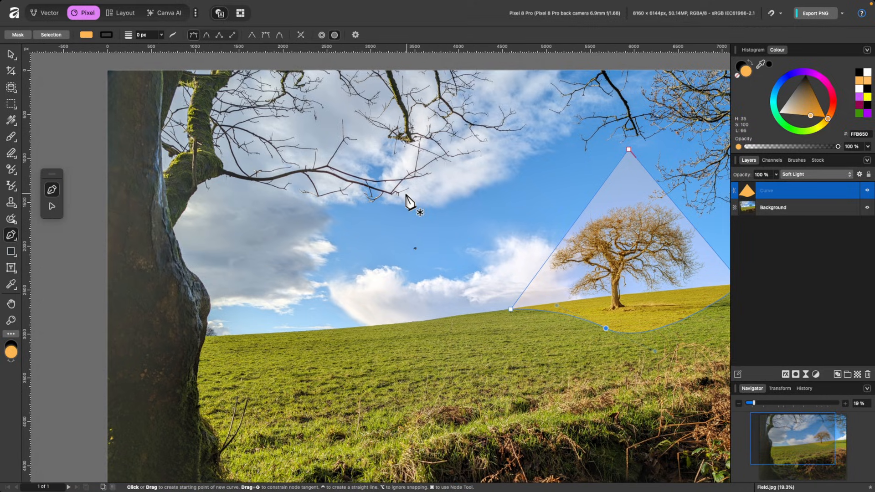
pyautogui.click(406, 193)
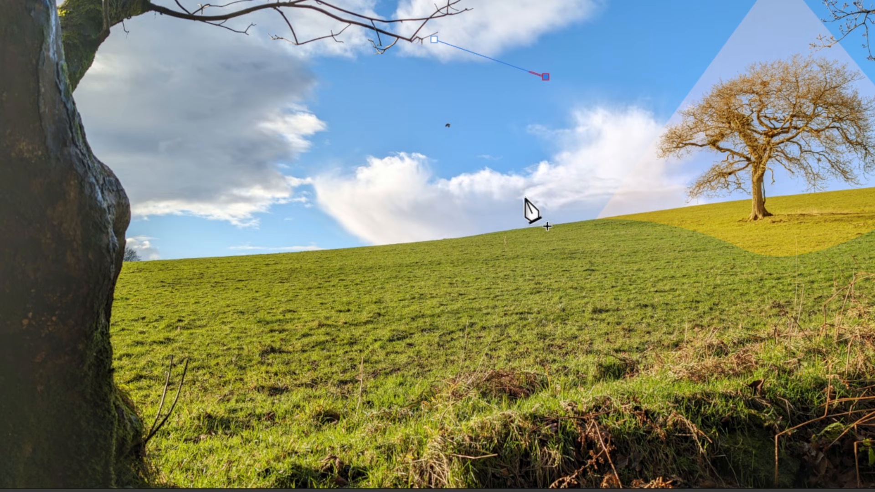
pyautogui.click(525, 198)
pyautogui.click(431, 270)
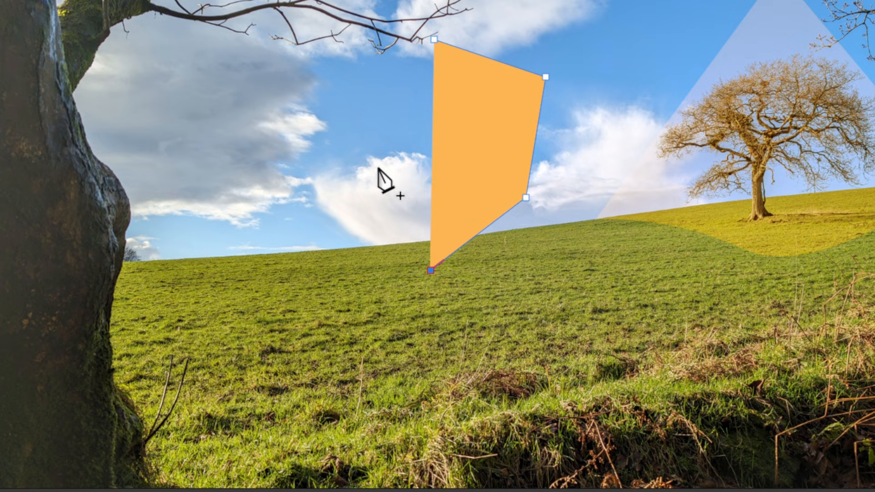
pyautogui.click(379, 165)
pyautogui.click(377, 74)
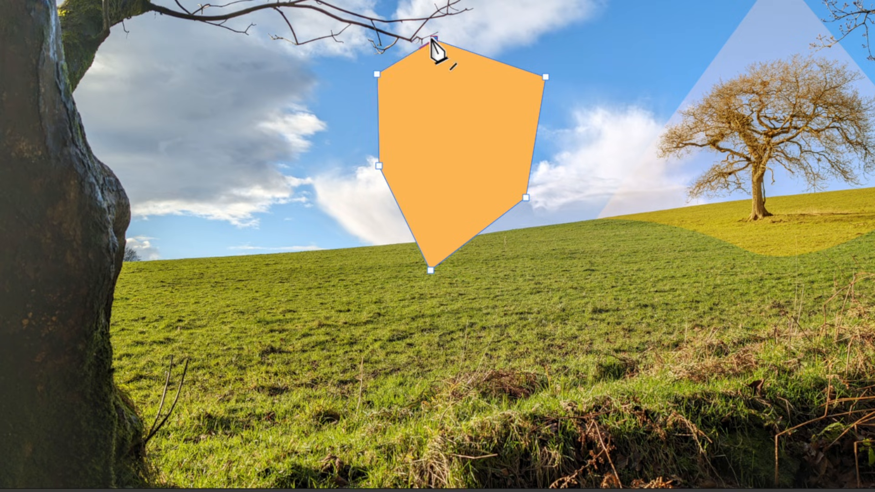
pyautogui.scroll(1, 484, 99)
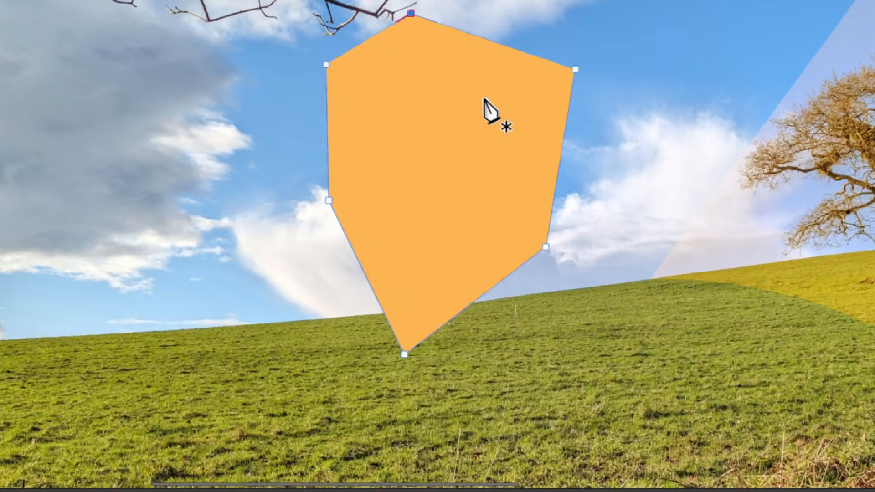
# - Convert the orange polygon to a picture frame holding Portrait.jpg, and adjust the portrait's scale and position inside it
pyautogui.rightClick(458, 97)
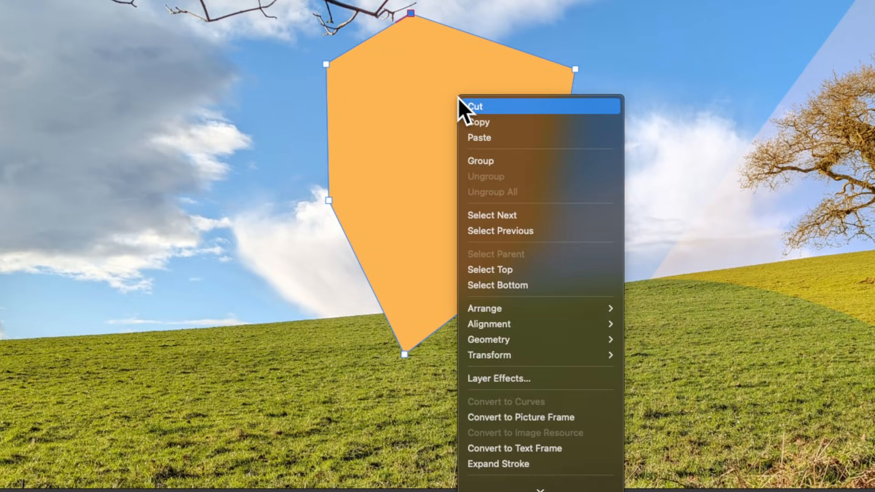
pyautogui.click(502, 417)
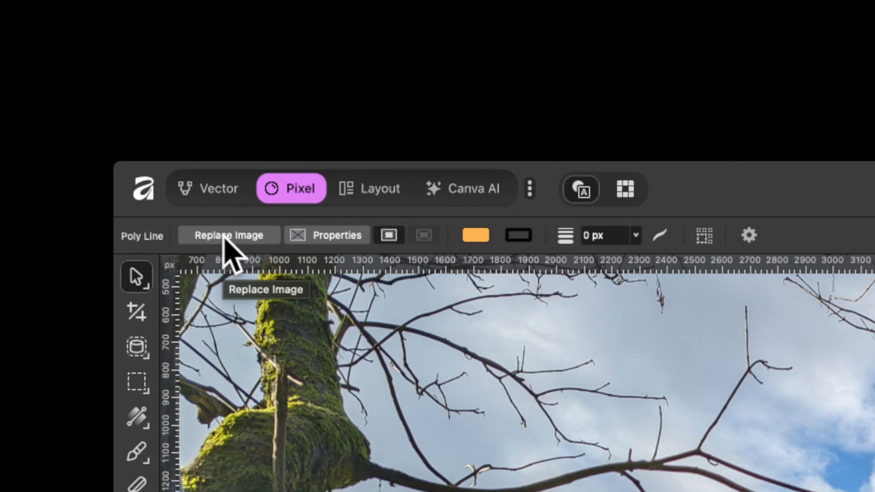
pyautogui.click(224, 236)
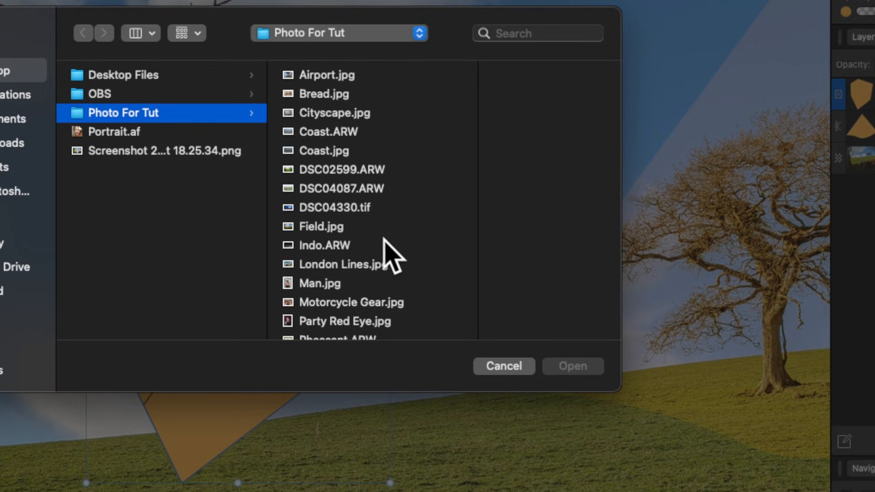
pyautogui.scroll(-5, 391, 255)
pyautogui.click(352, 208)
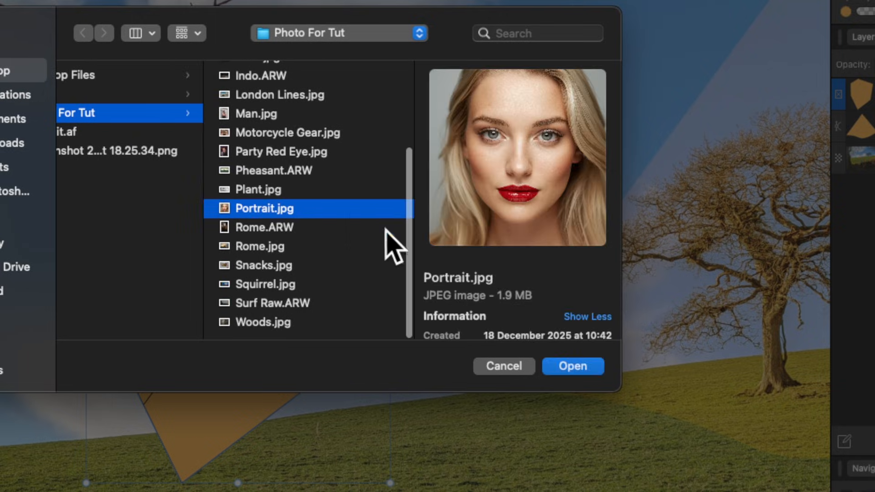
pyautogui.click(572, 366)
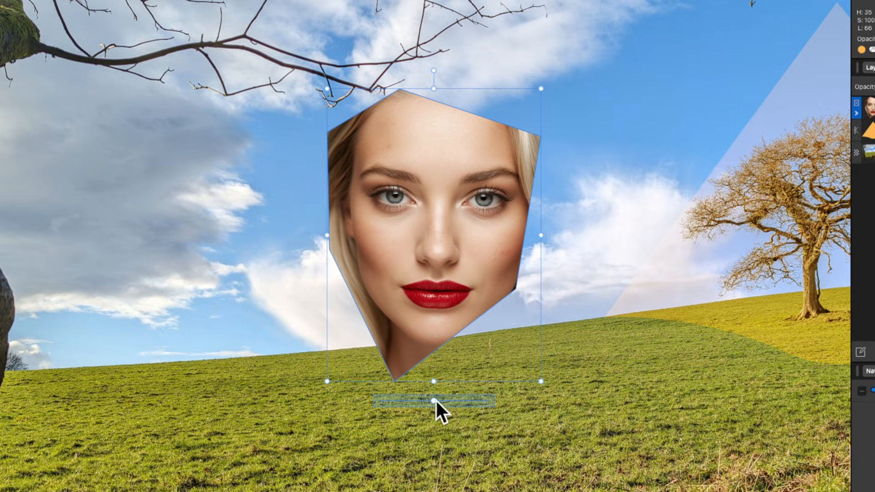
pyautogui.moveTo(433, 401)
pyautogui.mouseDown()
pyautogui.moveTo(444, 400)
pyautogui.moveTo(437, 400)
pyautogui.mouseUp()
pyautogui.moveTo(458, 286); pyautogui.dragTo(444, 287)
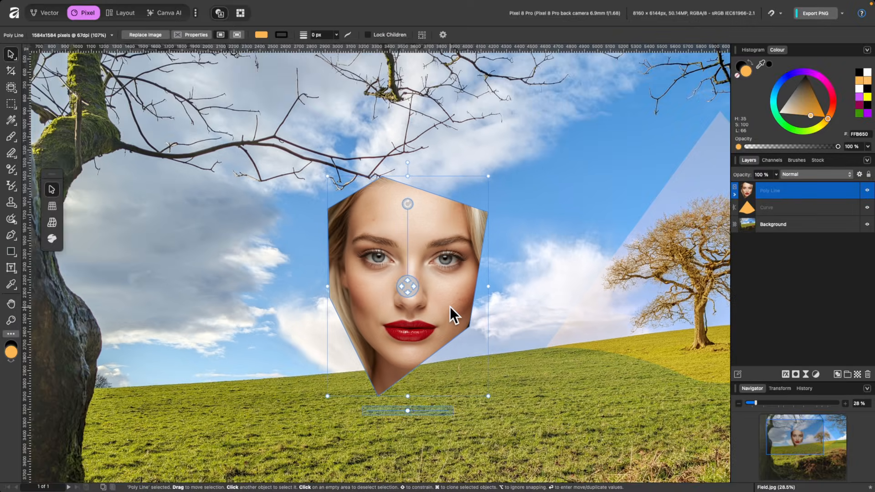
# - Draw a closed orange S-like shape with smooth curved sides over the grass and bank below the portrait
pyautogui.press('p')
pyautogui.scroll(-3, 447, 289)
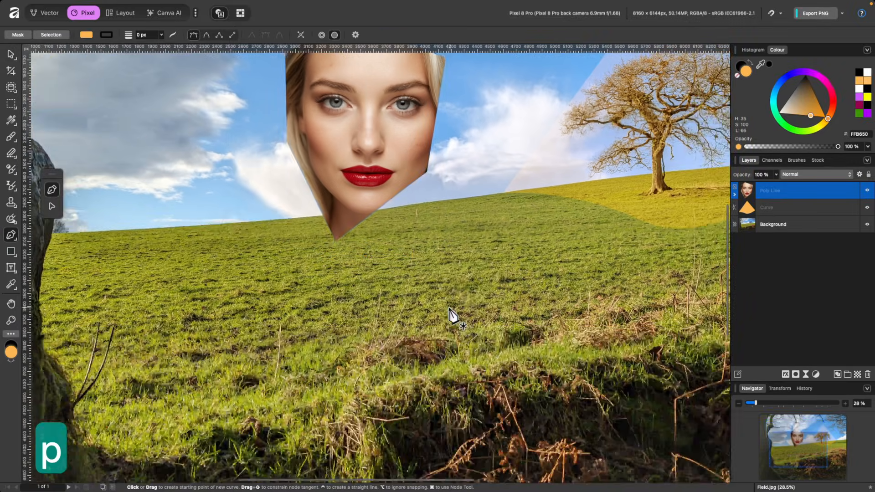
pyautogui.moveTo(450, 251); pyautogui.dragTo(455, 251)
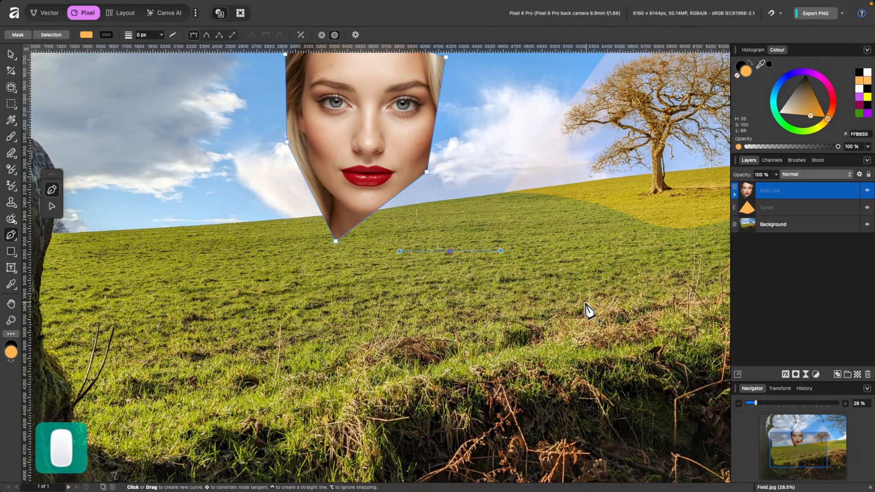
pyautogui.scroll(-5, 578, 302)
pyautogui.moveTo(526, 243); pyautogui.dragTo(509, 287)
pyautogui.moveTo(437, 318); pyautogui.dragTo(449, 362)
pyautogui.moveTo(510, 388); pyautogui.dragTo(509, 425)
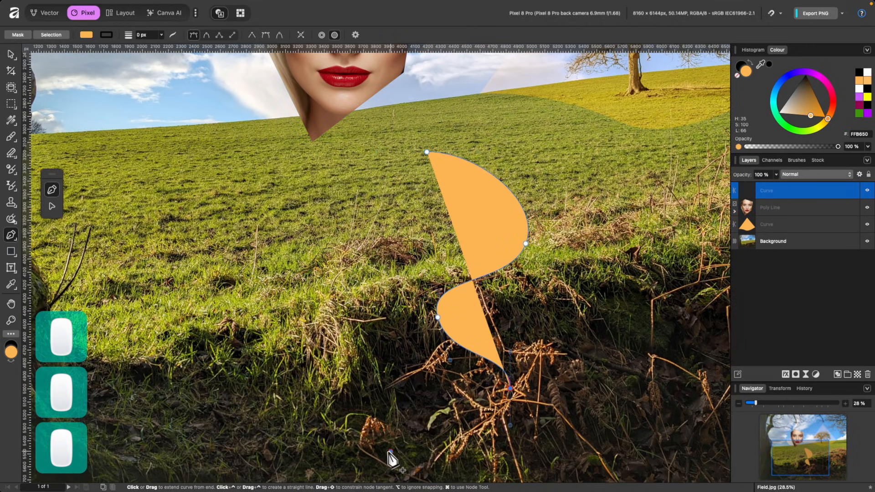
pyautogui.moveTo(391, 453); pyautogui.dragTo(363, 449)
pyautogui.click(285, 347)
pyautogui.moveTo(290, 343); pyautogui.dragTo(321, 301)
pyautogui.moveTo(351, 267); pyautogui.dragTo(342, 235)
pyautogui.moveTo(286, 191); pyautogui.dragTo(308, 154)
pyautogui.click(427, 151)
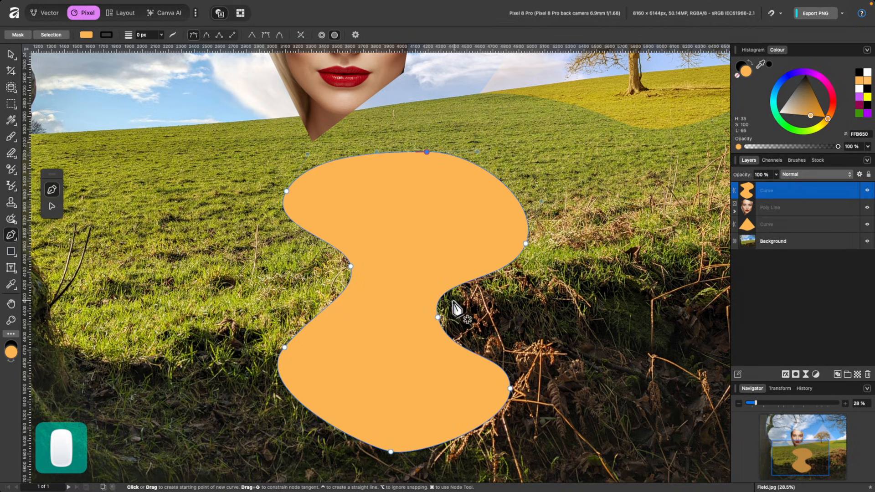
# - Convert the curved orange shape to a text frame and enter the text "hello" in it
pyautogui.rightClick(417, 232)
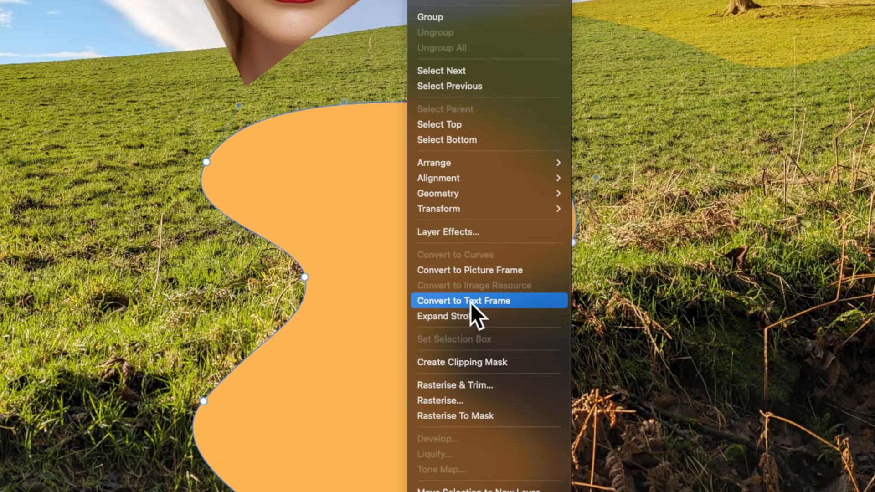
pyautogui.click(493, 301)
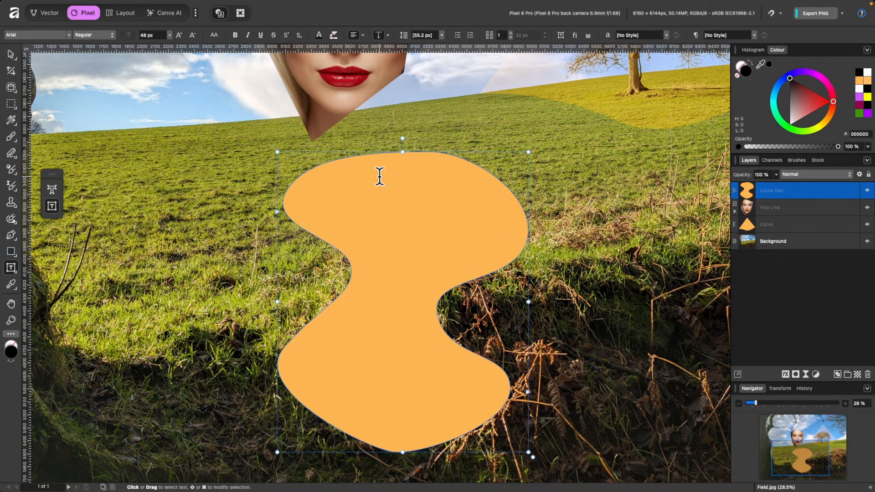
pyautogui.write('hello')
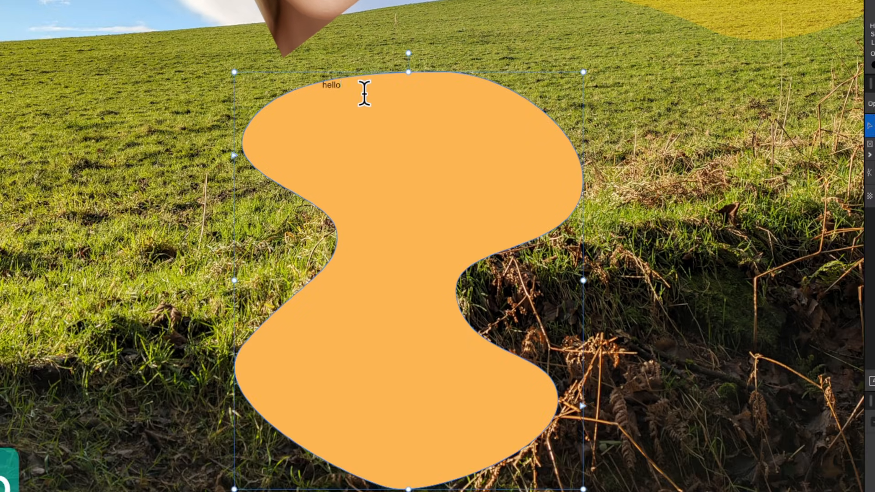
# - Insert filler text after "hello" in the curved text frame and stretch the frame slightly upward
pyautogui.rightClick(369, 166)
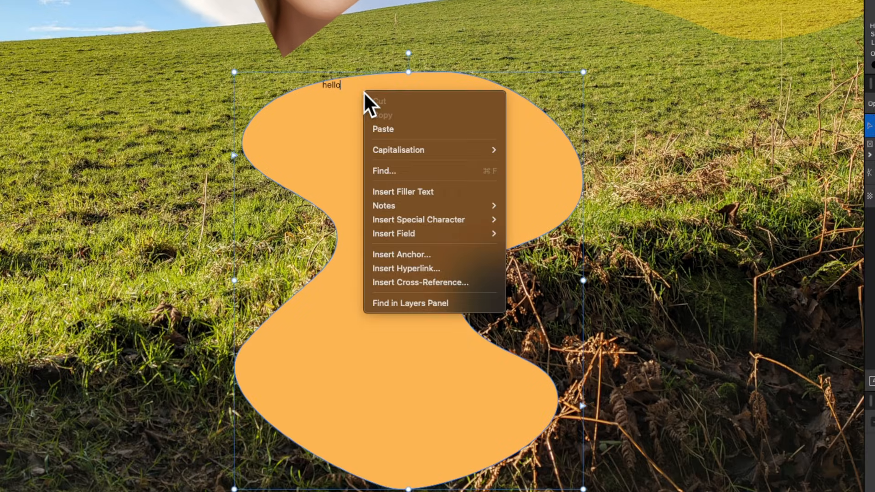
pyautogui.click(406, 192)
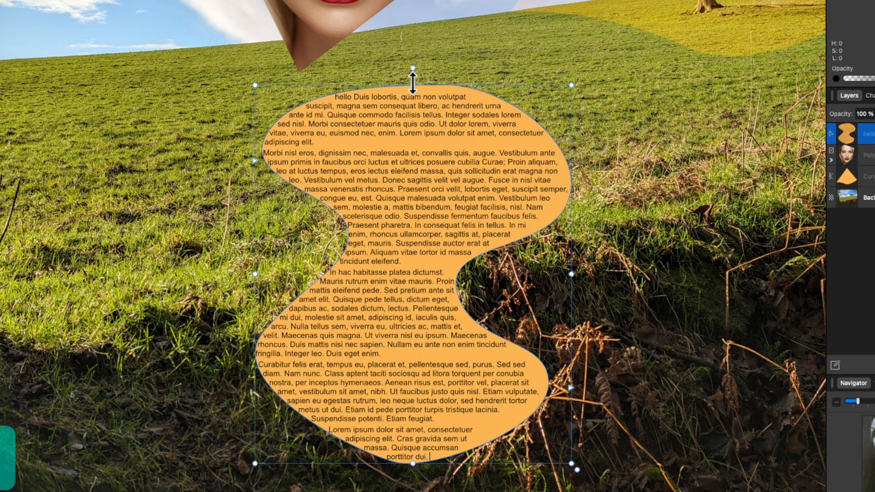
pyautogui.moveTo(413, 81)
pyautogui.mouseDown()
pyautogui.moveTo(410, 36)
pyautogui.moveTo(414, 151)
pyautogui.moveTo(416, 9)
pyautogui.moveTo(418, 87)
pyautogui.moveTo(415, 59)
pyautogui.moveTo(416, 69)
pyautogui.mouseUp()
# - Start a Pen tool curve along the large trunk's edge against the sky, beginning at the notch below the mossy branch
pyautogui.click(11, 235)
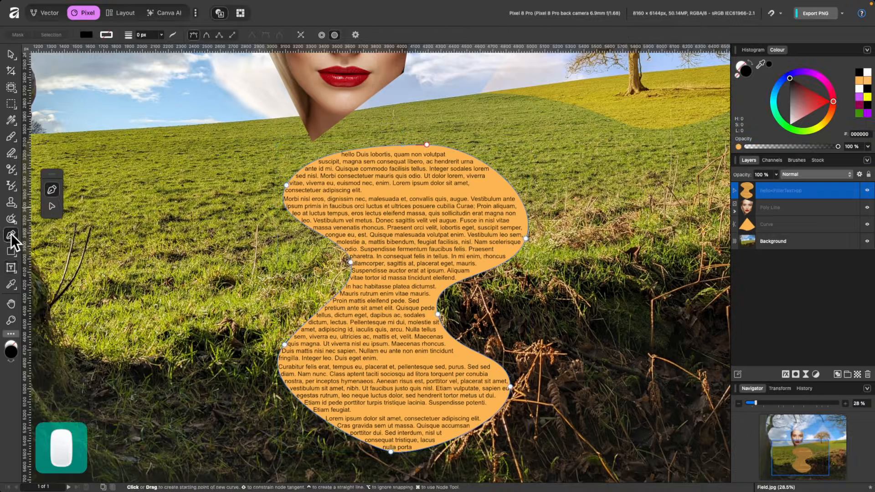
pyautogui.hscroll(-5, 176, 162)
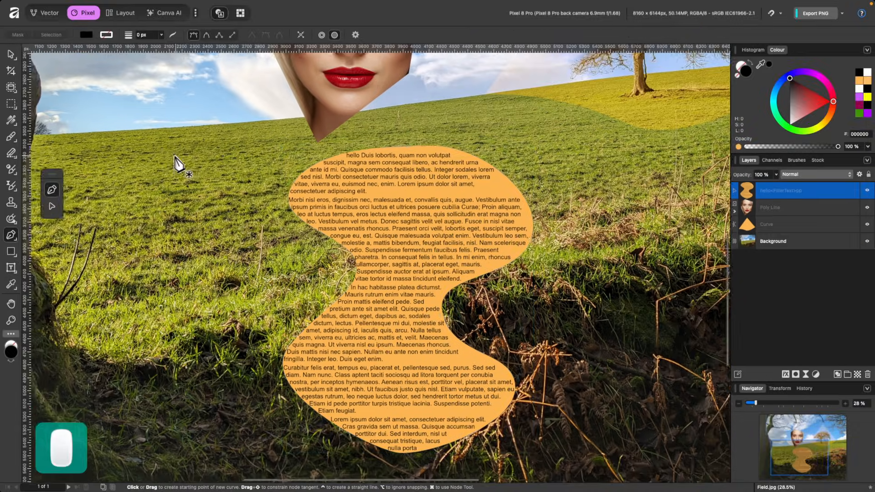
pyautogui.hscroll(-5, 398, 194)
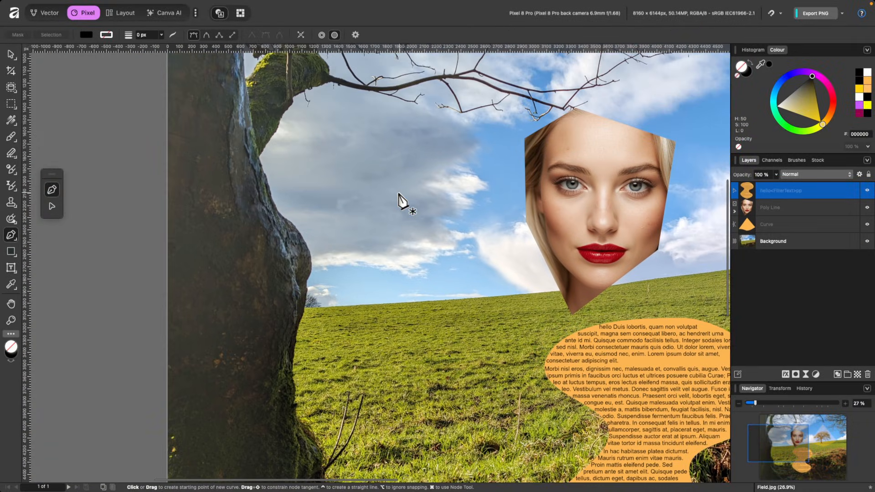
pyautogui.scroll(5, 353, 207)
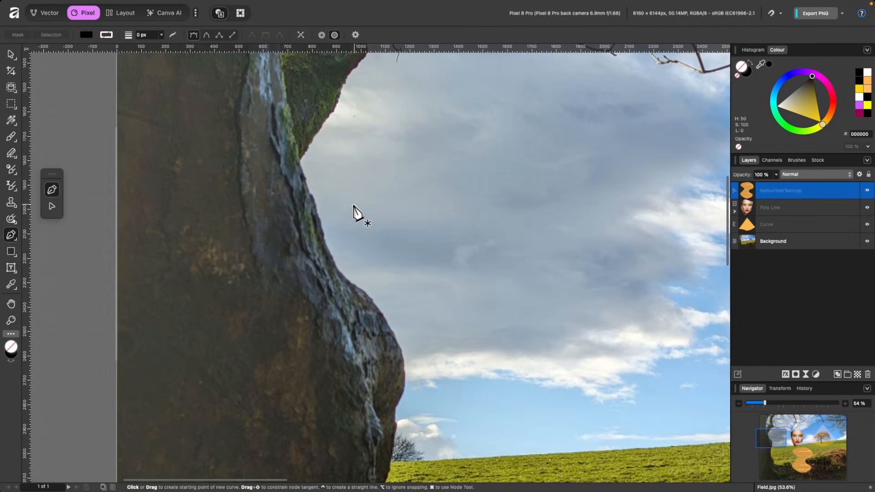
pyautogui.click(300, 161)
pyautogui.click(321, 221)
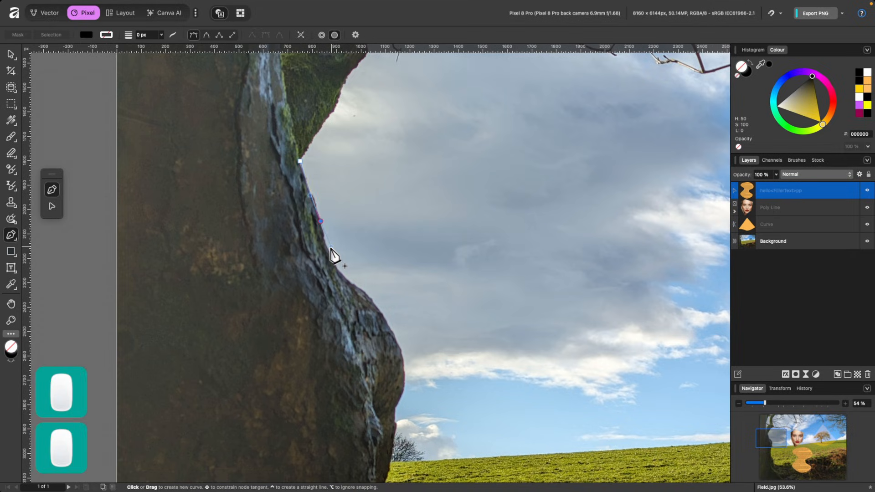
pyautogui.moveTo(330, 249); pyautogui.dragTo(330, 273)
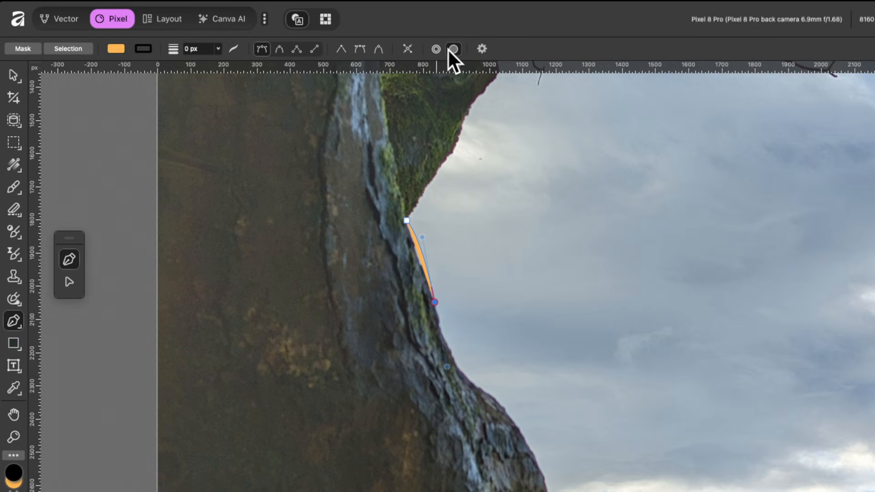
# - Switch the Pen tool from filled shapes to stroked lines and set the trunk curve's stroke colour to yellow FFD300
pyautogui.click(436, 49)
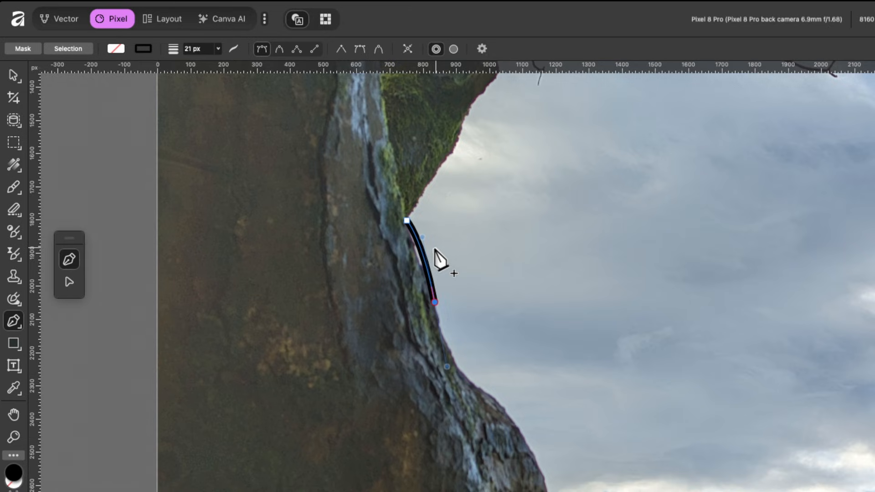
pyautogui.click(144, 48)
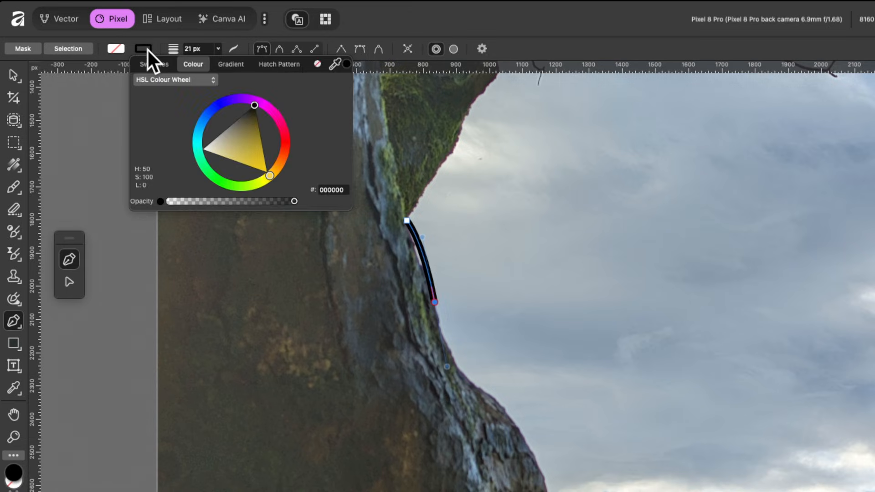
pyautogui.click(267, 172)
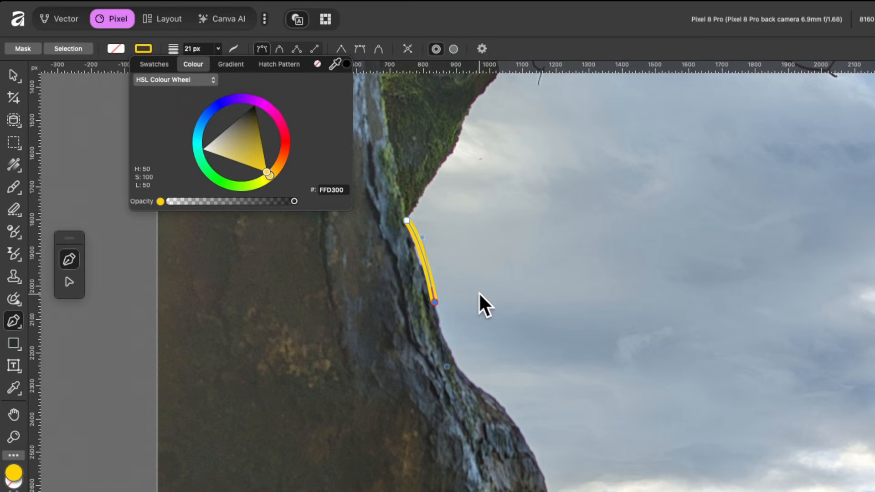
# - Continue the yellow stroked curve down the large trunk's edge, around its bulge against the sky
pyautogui.click(476, 386)
pyautogui.moveTo(477, 388); pyautogui.dragTo(500, 405)
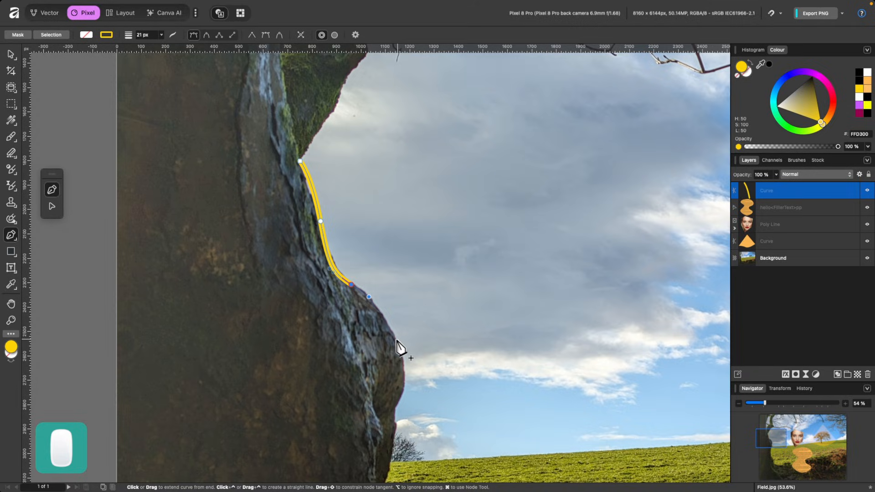
pyautogui.moveTo(396, 340); pyautogui.dragTo(408, 364)
pyautogui.scroll(-5, 406, 366)
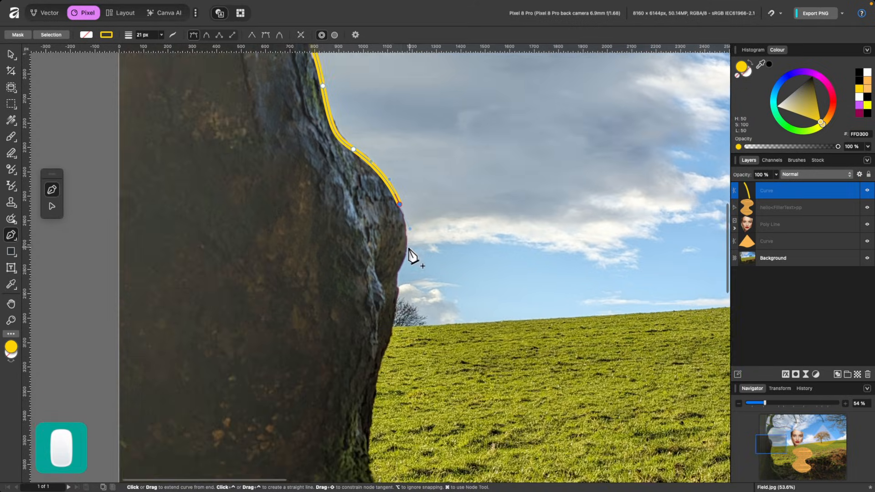
pyautogui.moveTo(405, 250); pyautogui.dragTo(401, 268)
pyautogui.click(397, 271)
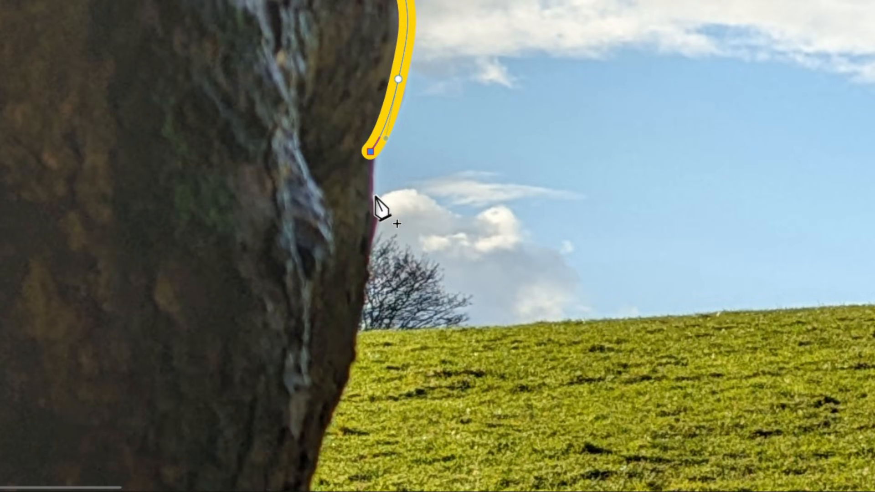
# - Extend the trunk curve past the distant bush and along the grass, and end the open line on the lower trunk
pyautogui.click(394, 189)
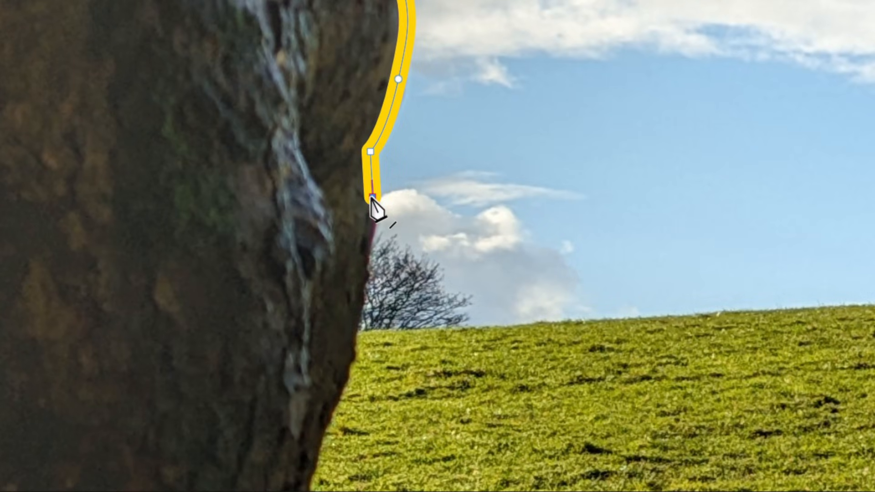
pyautogui.scroll(-5, 400, 283)
pyautogui.click(369, 279)
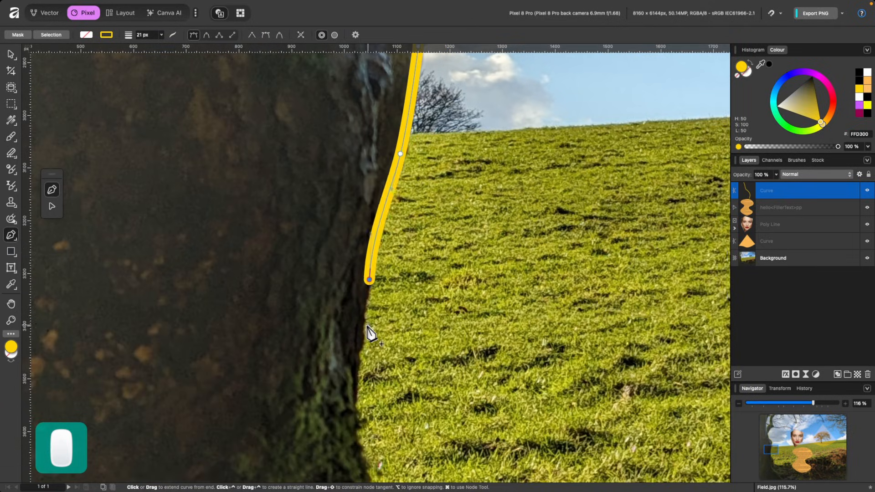
pyautogui.click(359, 394)
pyautogui.scroll(-5, 427, 279)
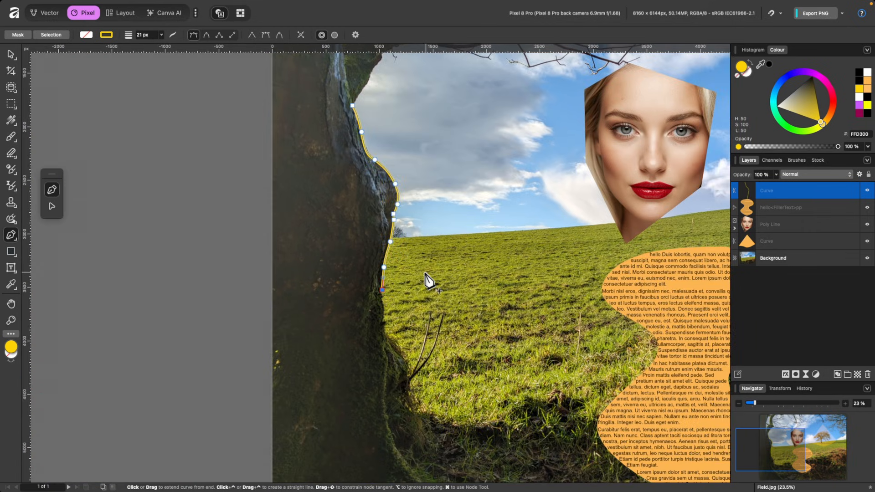
pyautogui.press('Escape')
# - Draw a closed outline linking the photo's top-edge midpoint with its lower-left and upper-left corners, and bow the diagonal side outward
pyautogui.scroll(-3, 425, 274)
pyautogui.hscroll(4, 425, 274)
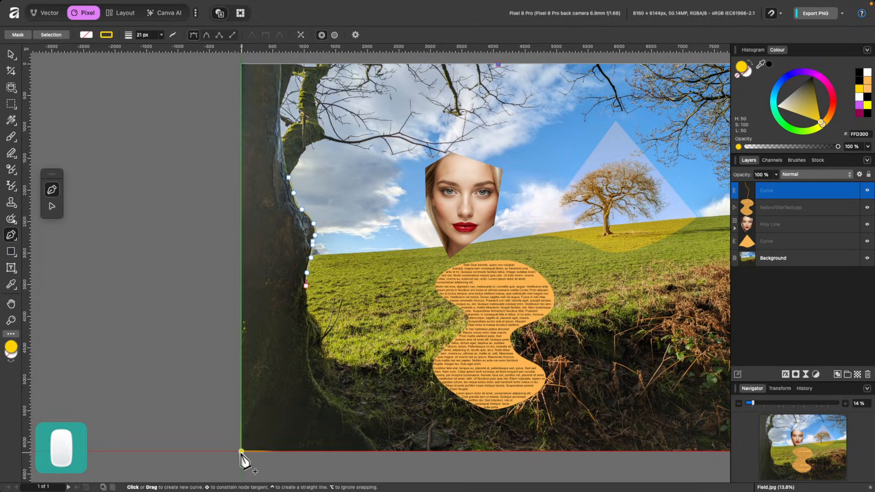
pyautogui.click(241, 451)
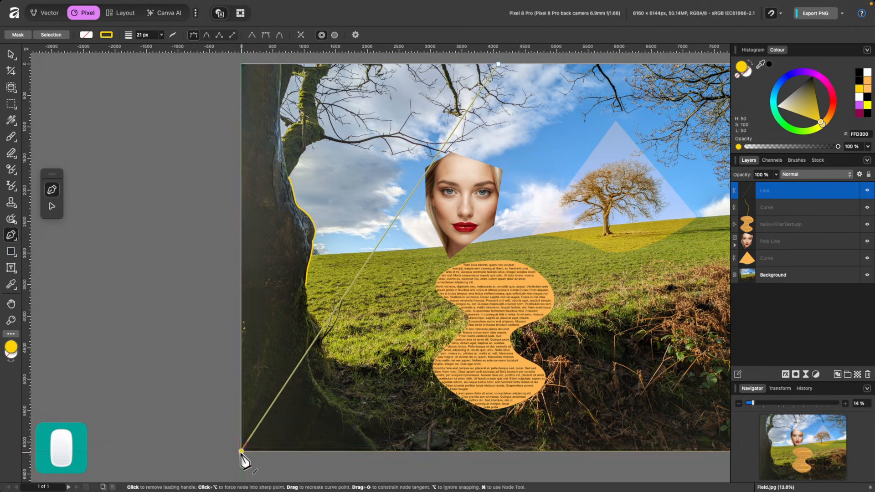
pyautogui.click(241, 65)
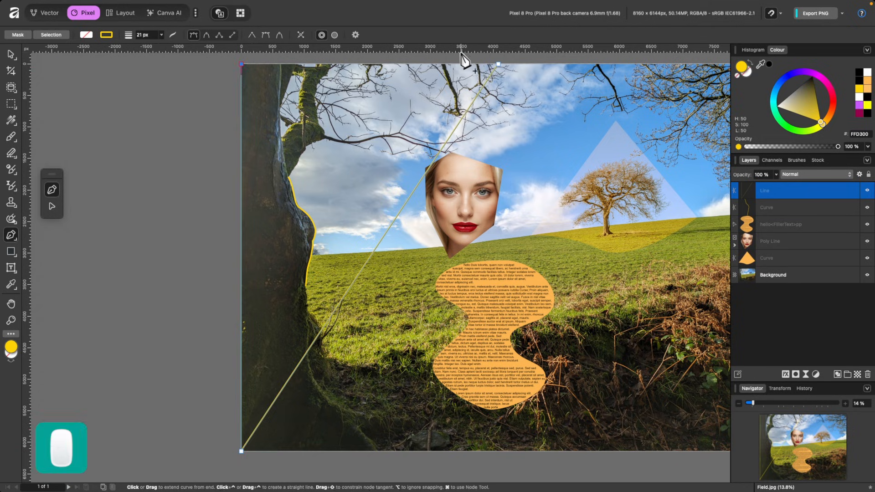
pyautogui.click(500, 66)
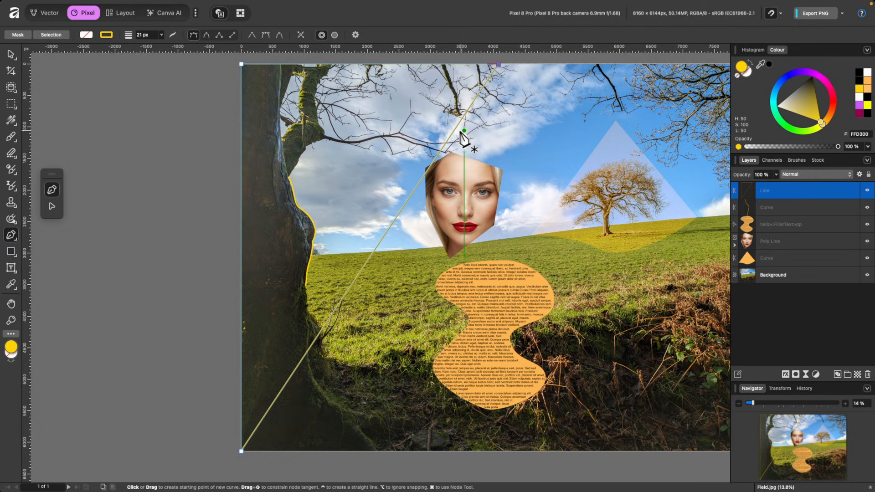
pyautogui.moveTo(426, 172); pyautogui.dragTo(369, 143)
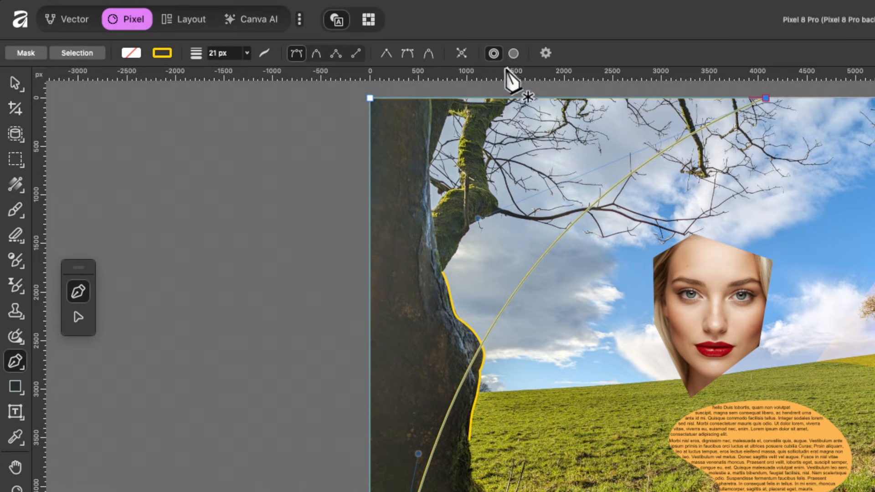
# - Switch the corner shape to a filled shape and give it a downward linear gradient from orange FFB650 to magenta D900B1
pyautogui.click(494, 53)
pyautogui.click(514, 53)
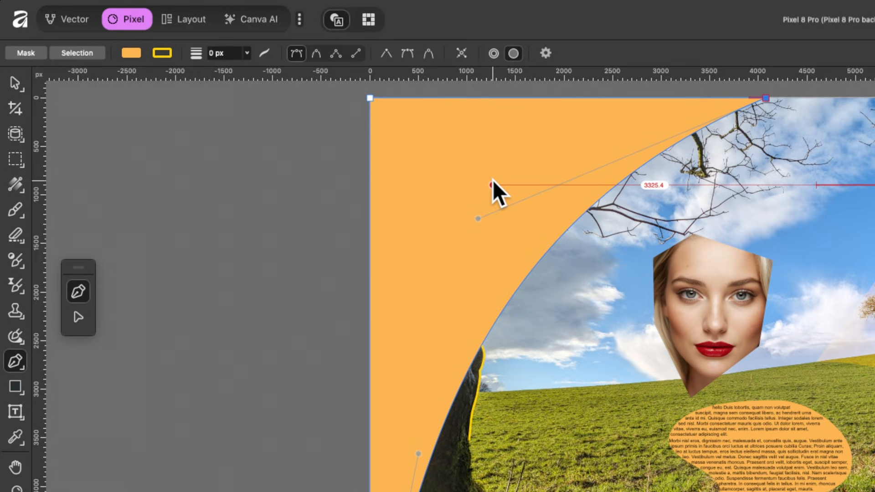
pyautogui.click(20, 188)
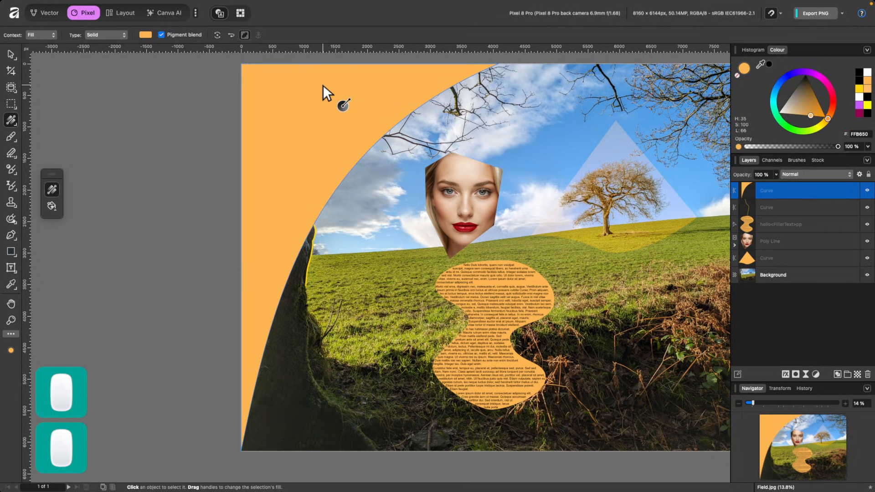
pyautogui.moveTo(496, 129); pyautogui.dragTo(442, 283)
pyautogui.moveTo(288, 184); pyautogui.dragTo(267, 302)
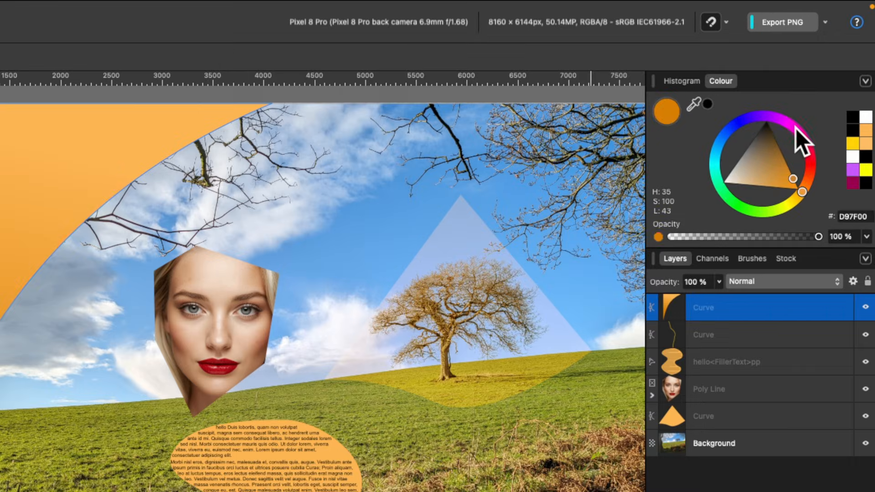
pyautogui.moveTo(795, 128)
pyautogui.mouseDown()
pyautogui.moveTo(776, 122)
pyautogui.moveTo(795, 127)
pyautogui.mouseUp()
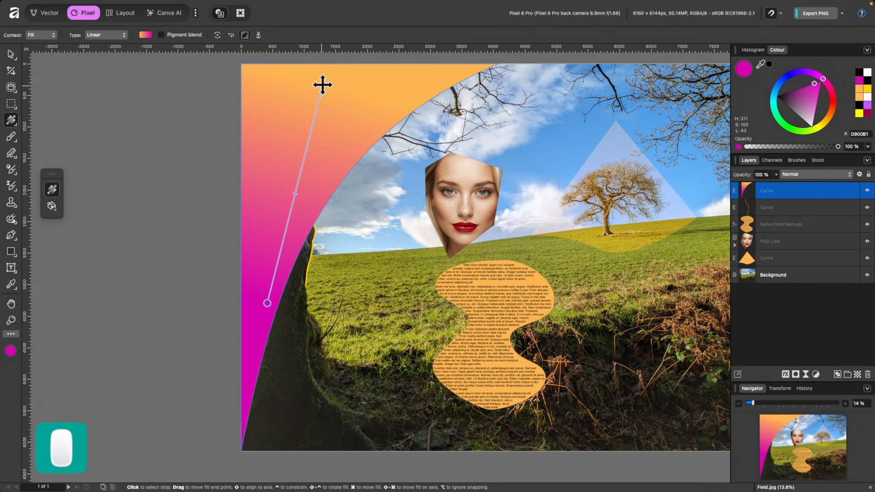
# - Shift the gradient's orange start point slightly upward and try the Darker Colour blend mode on the corner shape
pyautogui.click(327, 79)
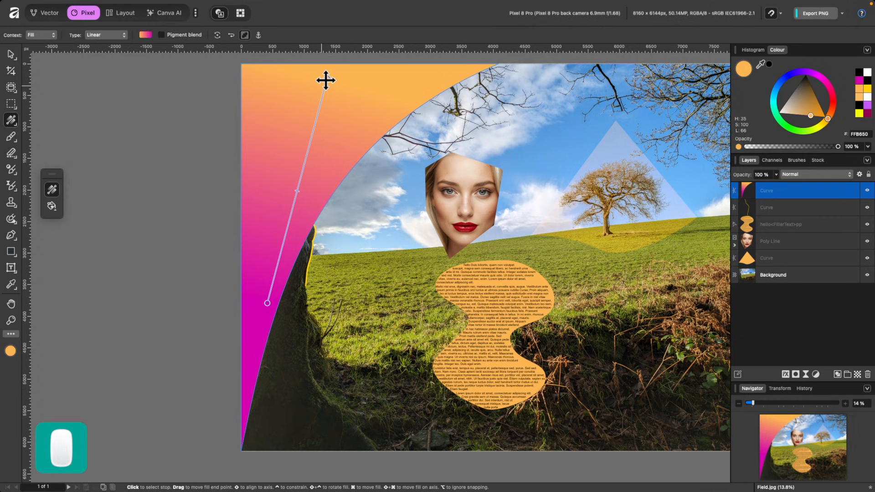
pyautogui.click(826, 175)
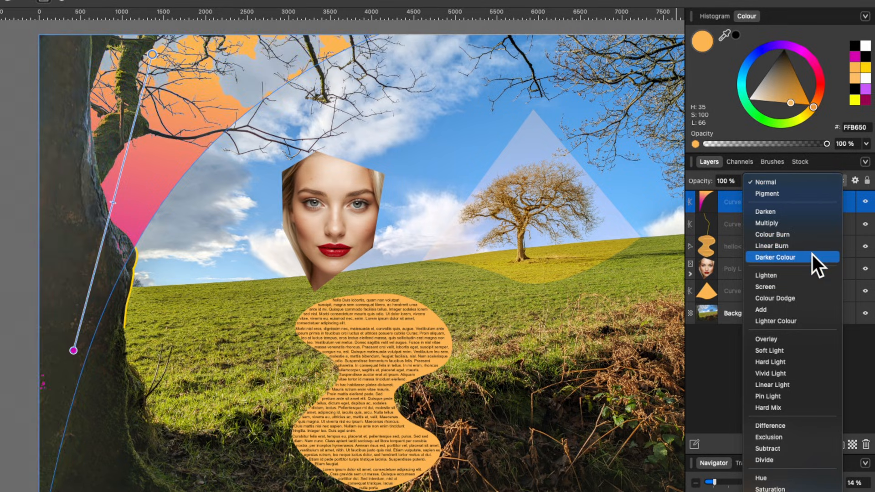
pyautogui.click(813, 238)
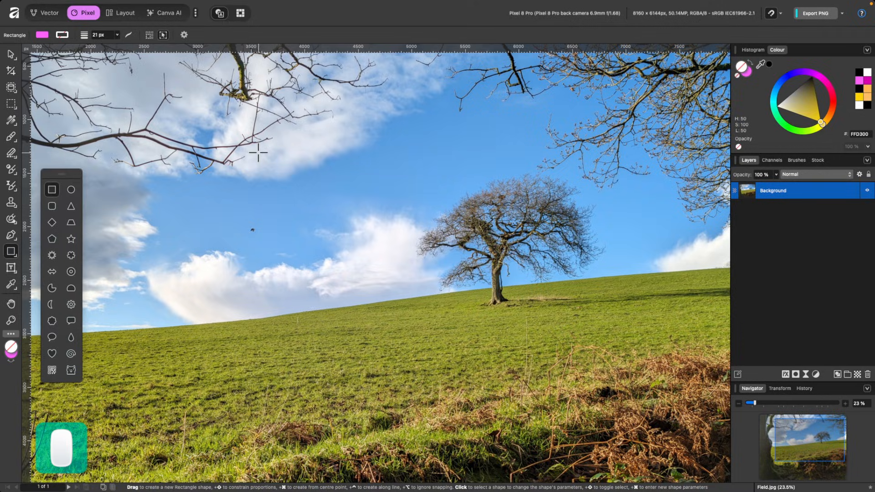
# - Draw a magenta square over the sky and hillside just left of the lone tree
pyautogui.moveTo(377, 48); pyautogui.dragTo(501, 157)
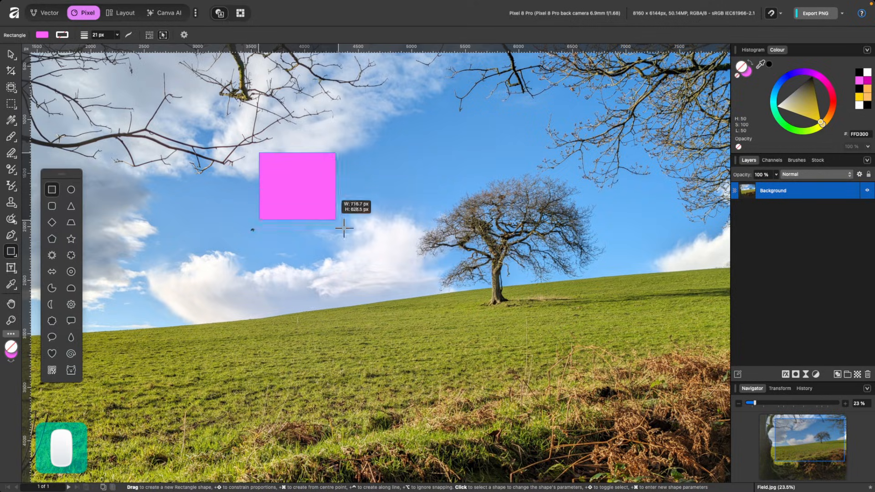
pyautogui.moveTo(343, 228); pyautogui.dragTo(482, 298)
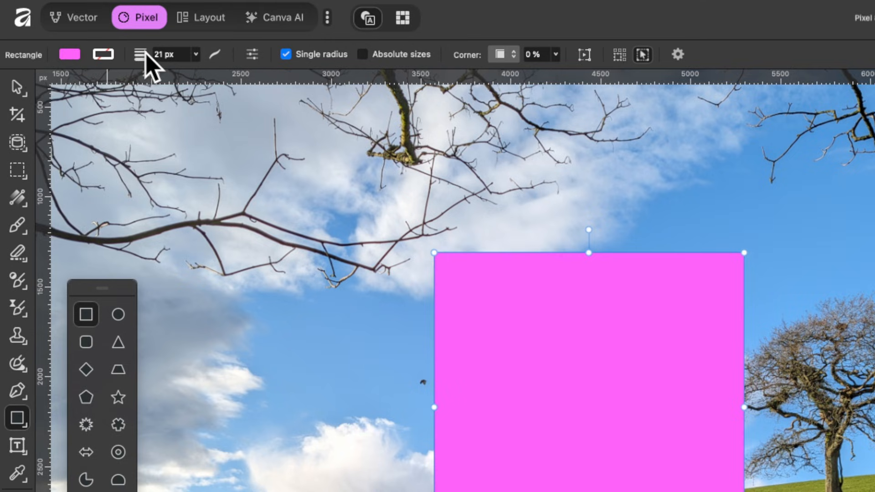
# - Apply the rounded-corner rectangle preset to the magenta square and reduce its corner radius to 0%
pyautogui.click(252, 57)
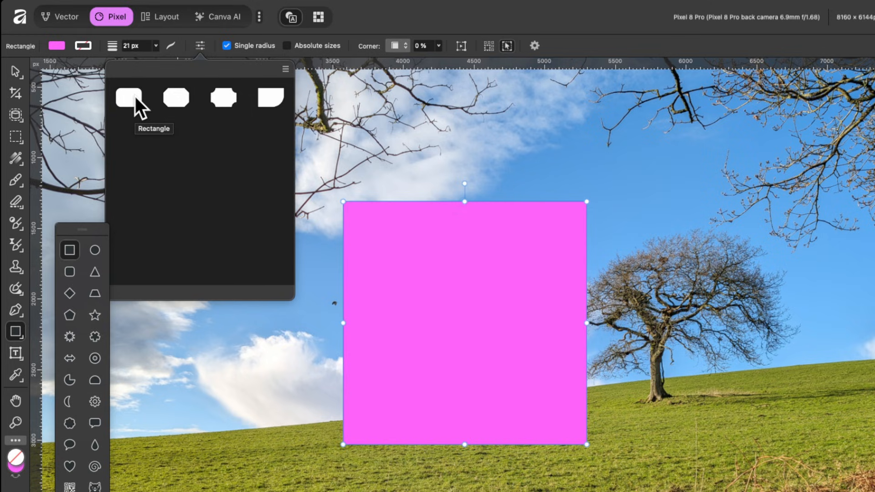
pyautogui.click(135, 97)
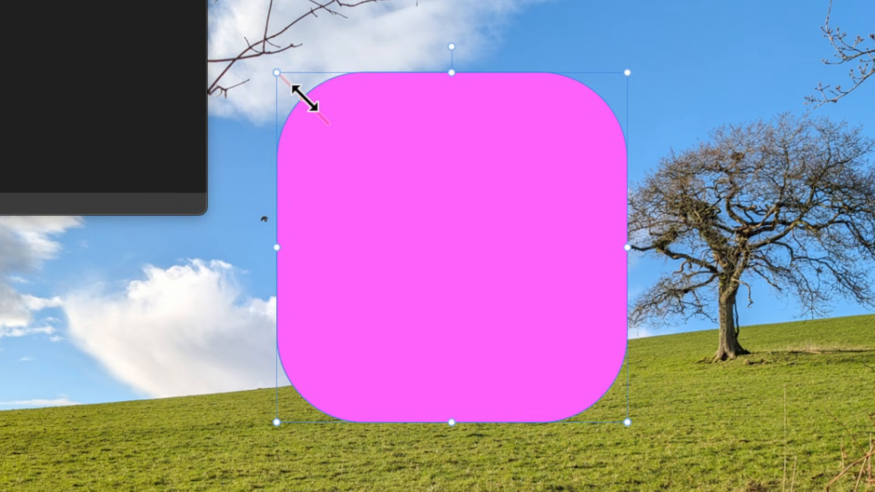
pyautogui.moveTo(304, 97); pyautogui.dragTo(197, 76)
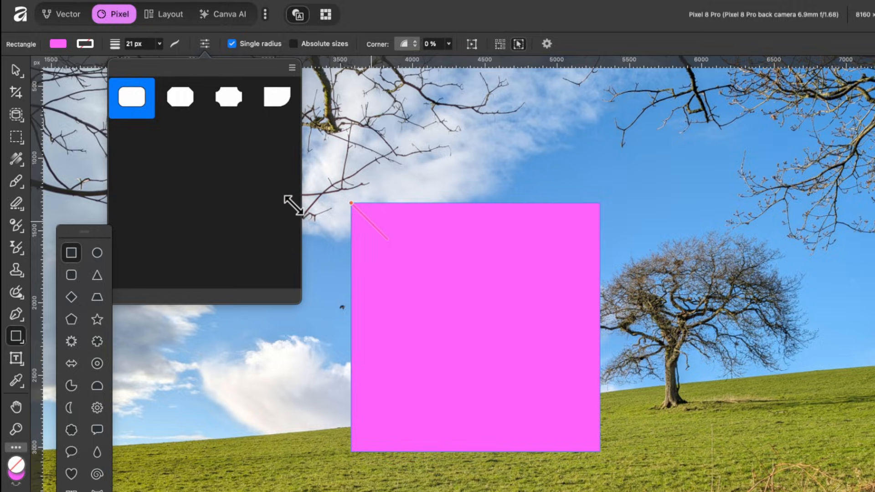
pyautogui.moveTo(294, 205); pyautogui.dragTo(294, 205)
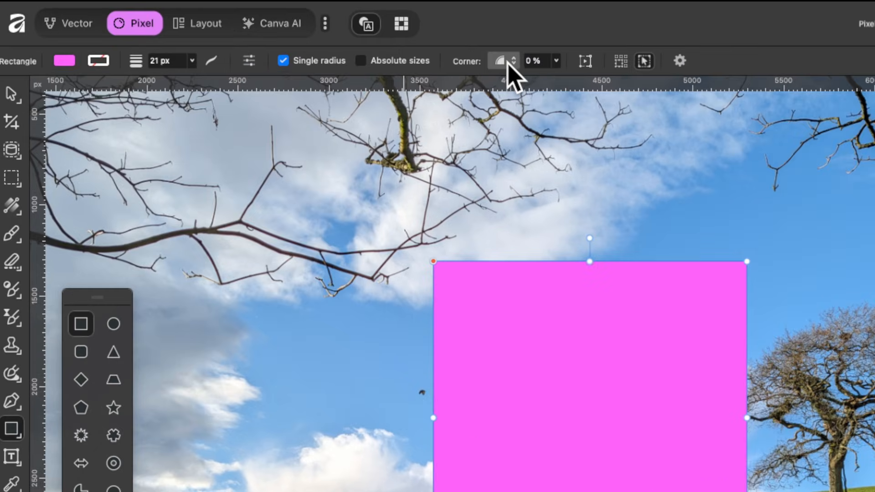
# - Try the Straight corner type on the square with a 17% corner size, and reset the size to 0%
pyautogui.click(509, 66)
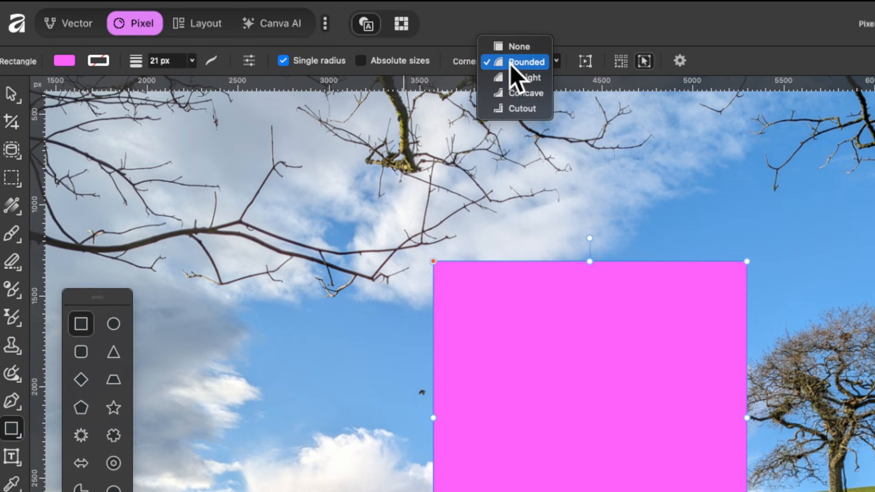
pyautogui.click(529, 75)
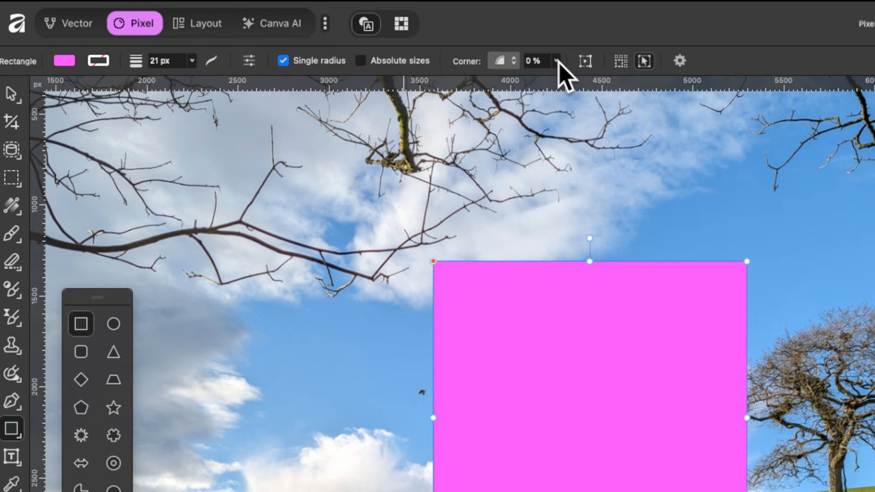
pyautogui.click(556, 62)
pyautogui.moveTo(564, 85)
pyautogui.mouseDown()
pyautogui.moveTo(611, 88)
pyautogui.moveTo(574, 85)
pyautogui.moveTo(596, 84)
pyautogui.moveTo(567, 94)
pyautogui.moveTo(629, 90)
pyautogui.moveTo(578, 93)
pyautogui.mouseUp()
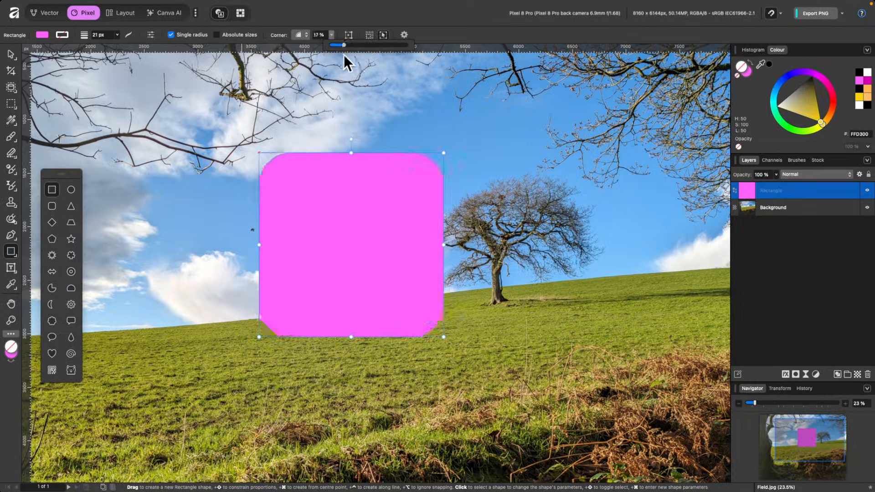
pyautogui.moveTo(344, 54); pyautogui.dragTo(302, 58)
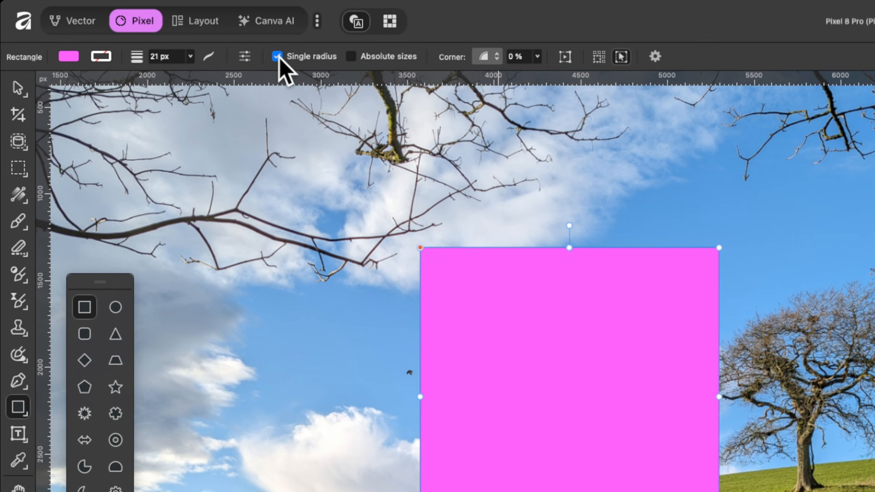
# - Turn off the square's single radius and round its top-left corner to 47%
pyautogui.click(277, 56)
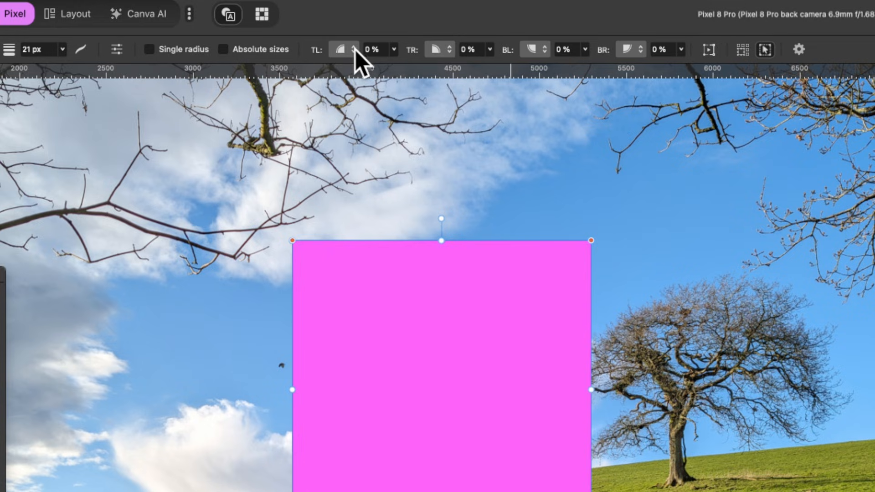
pyautogui.moveTo(395, 53); pyautogui.dragTo(451, 84)
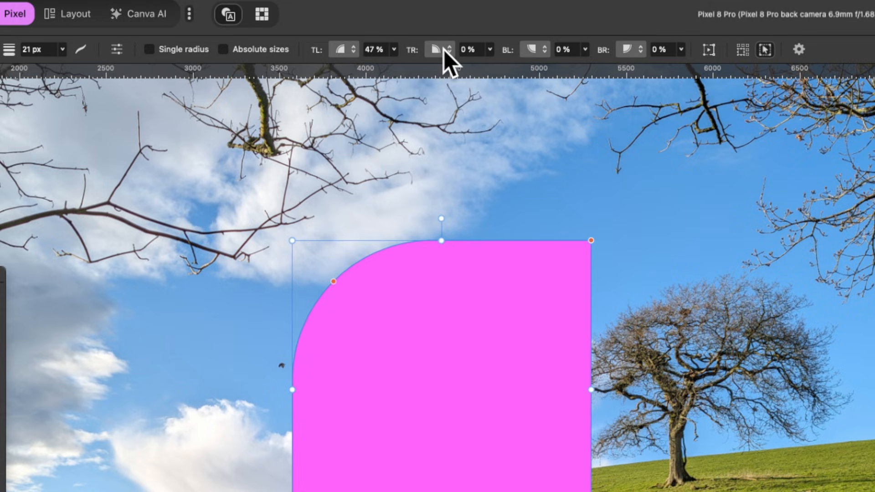
# - Make the square's top-right corner concave at 47%, and switch the shape back to a single radius
pyautogui.click(444, 50)
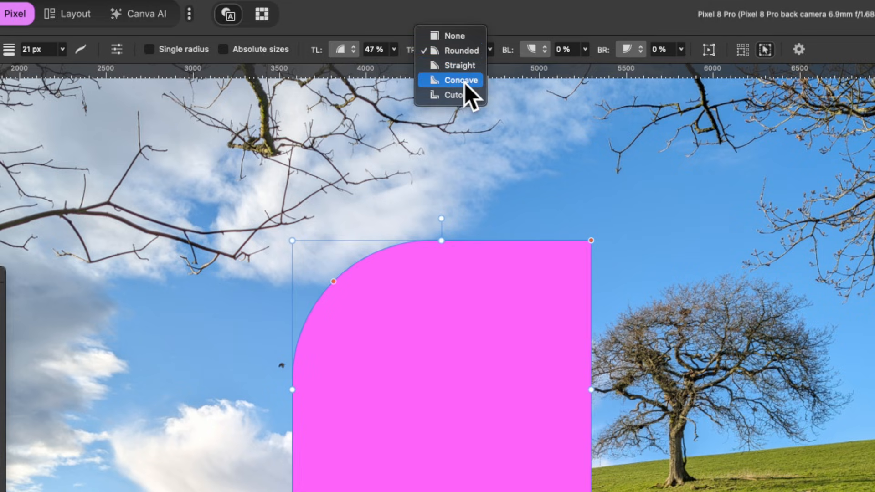
pyautogui.click(468, 81)
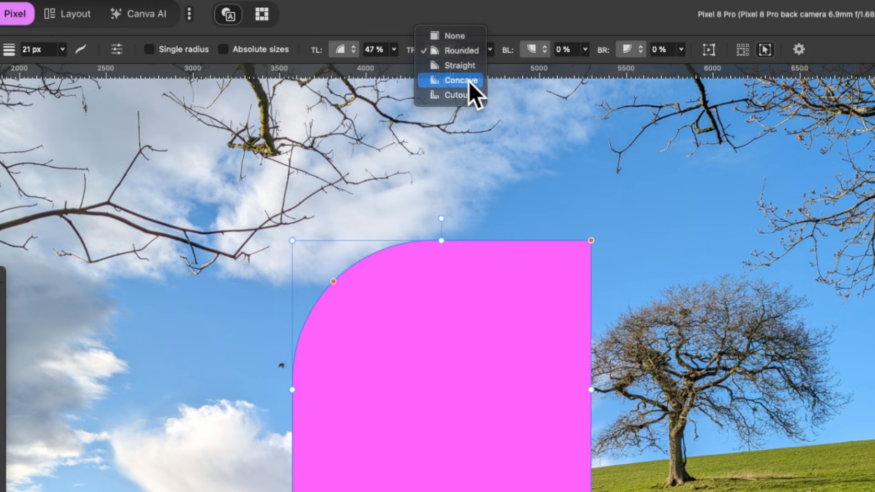
pyautogui.moveTo(490, 51); pyautogui.dragTo(526, 75)
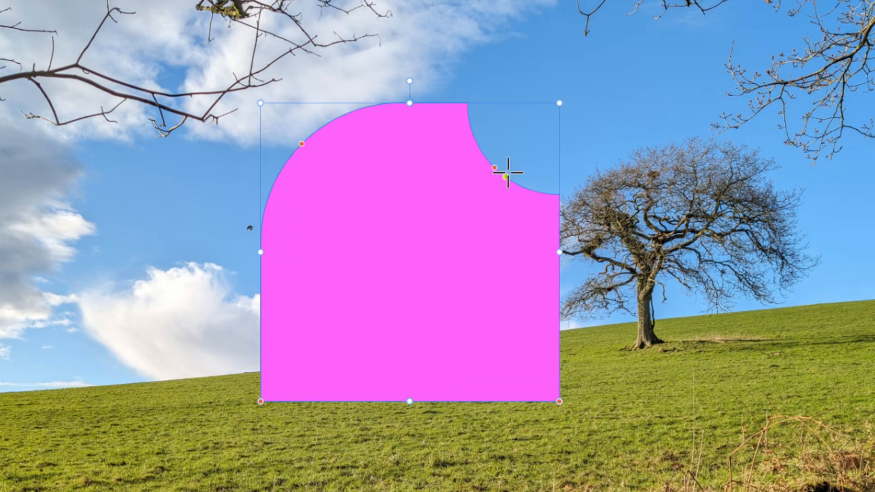
pyautogui.moveTo(494, 168); pyautogui.dragTo(460, 202)
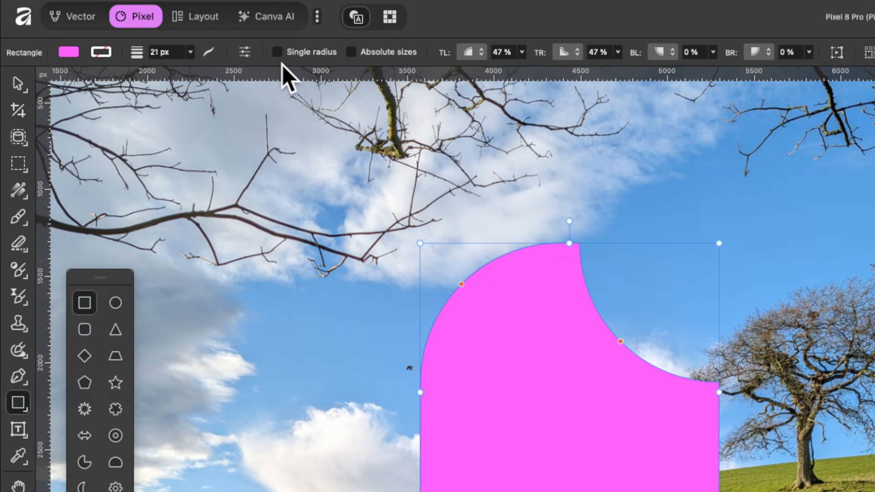
pyautogui.click(277, 52)
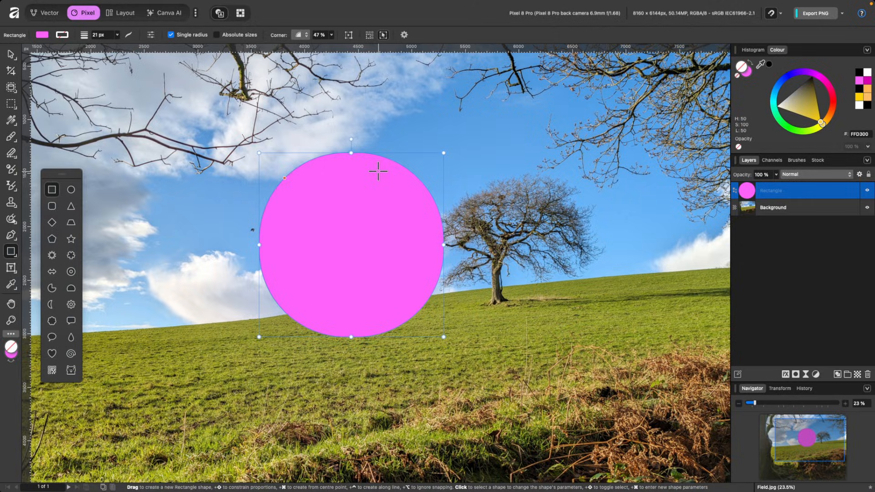
# - Delete the magenta rounded rectangle and draw a five-pointed star over the sky
pyautogui.press('BackSpace')
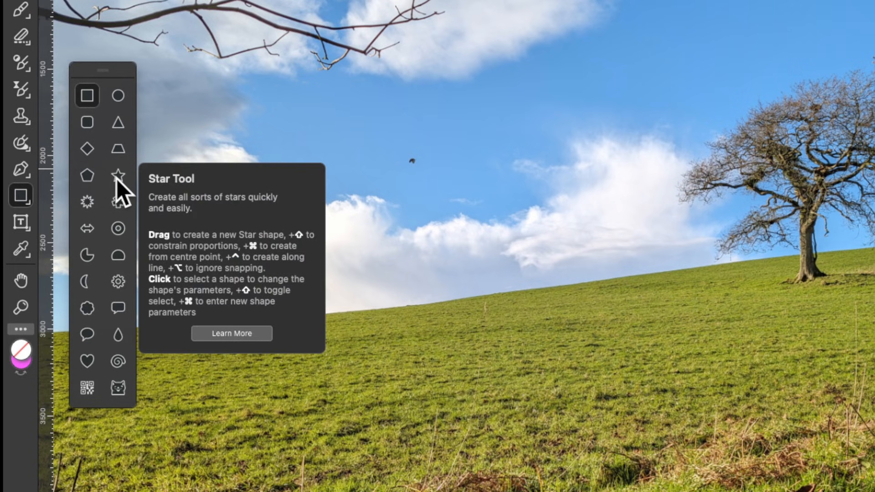
pyautogui.click(118, 175)
pyautogui.moveTo(392, 60); pyautogui.dragTo(682, 340)
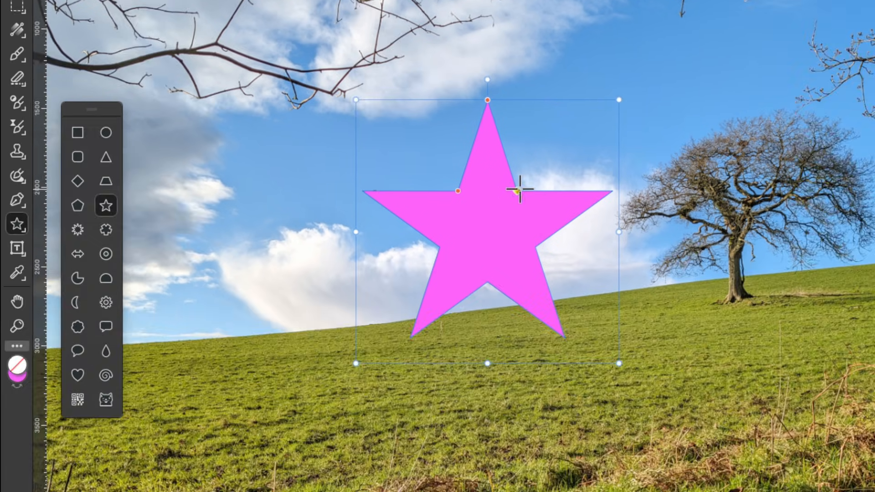
# - Round the star's points into petals with the outer circle, adjust its inner points, and delete the shape
pyautogui.scroll(3, 517, 189)
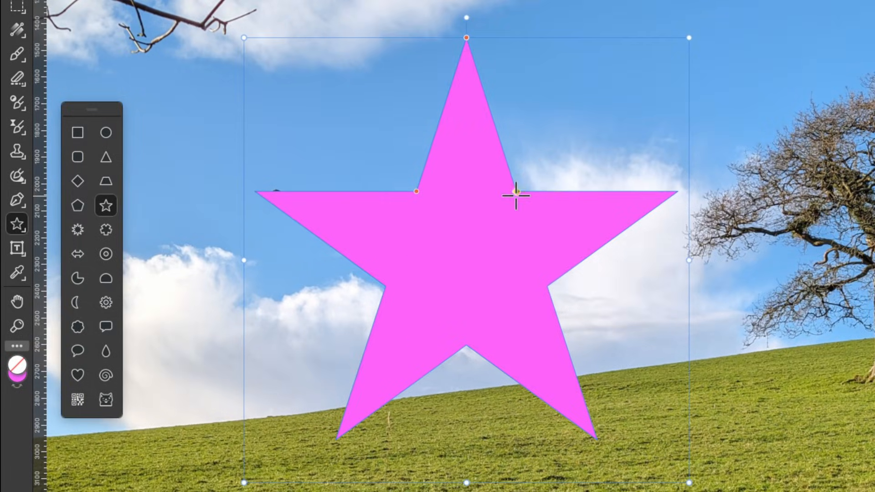
pyautogui.moveTo(514, 191)
pyautogui.mouseDown()
pyautogui.moveTo(533, 145)
pyautogui.moveTo(515, 192)
pyautogui.mouseUp()
pyautogui.moveTo(475, 57); pyautogui.dragTo(474, 114)
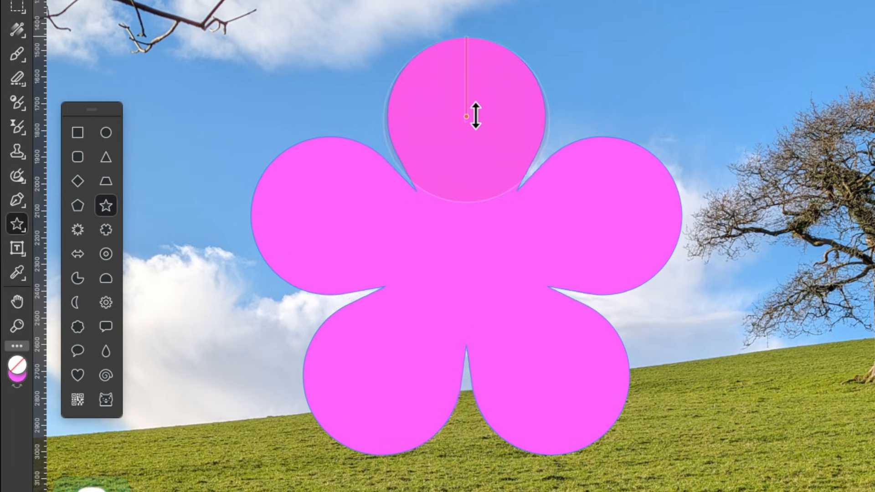
pyautogui.moveTo(515, 191); pyautogui.dragTo(499, 216)
pyautogui.press('BackSpace')
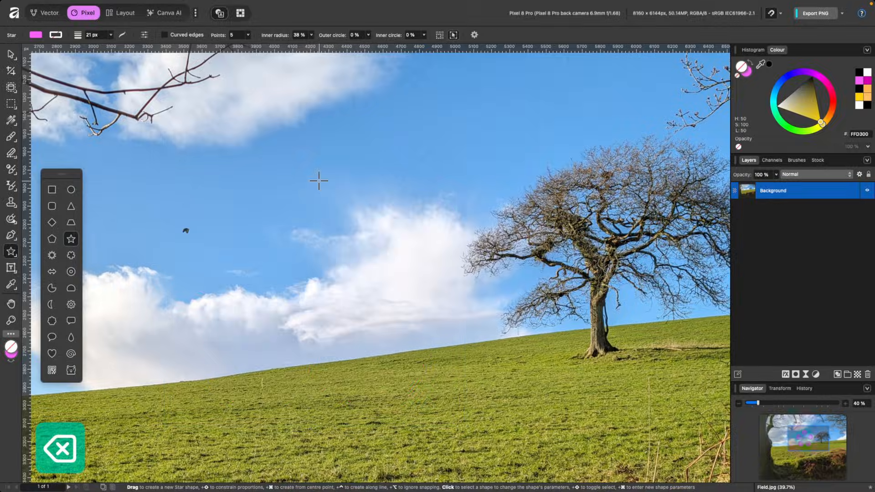
# - Draw a magenta circle over the clouds beside the large tree trunk and convert it to a picture frame
pyautogui.click(71, 189)
pyautogui.scroll(-5, 230, 187)
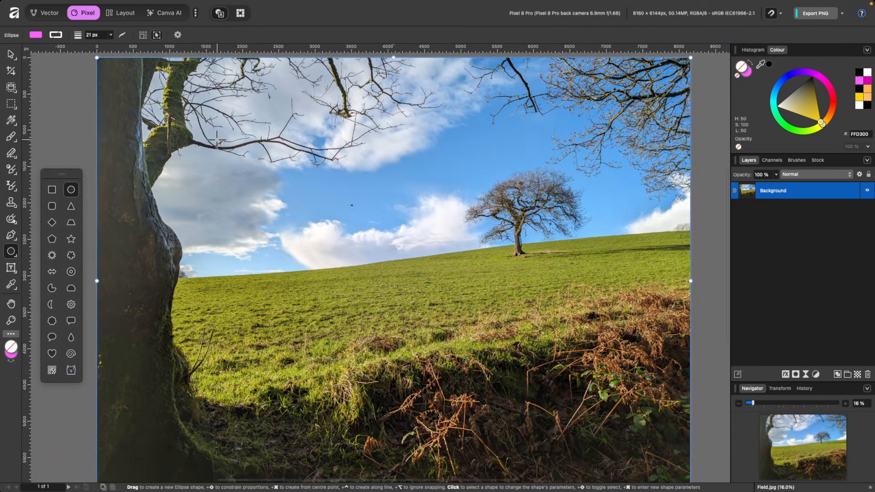
pyautogui.moveTo(217, 140); pyautogui.dragTo(318, 282)
pyautogui.scroll(3, 289, 182)
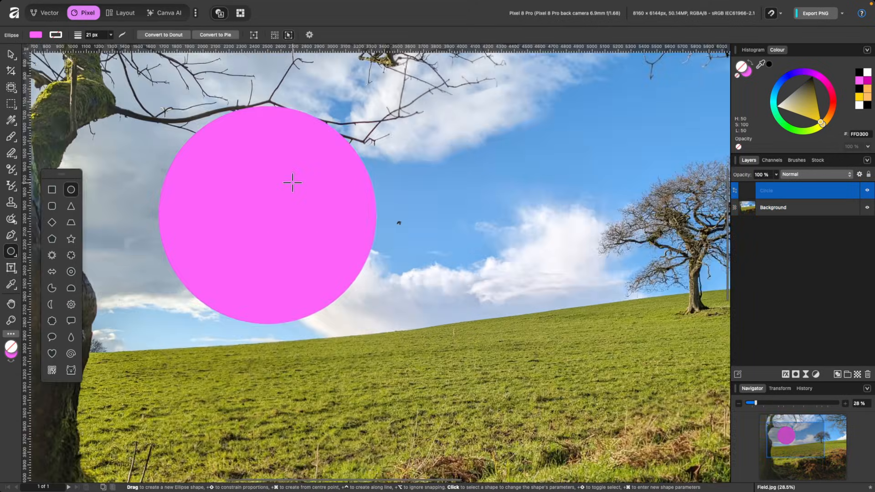
pyautogui.rightClick(273, 187)
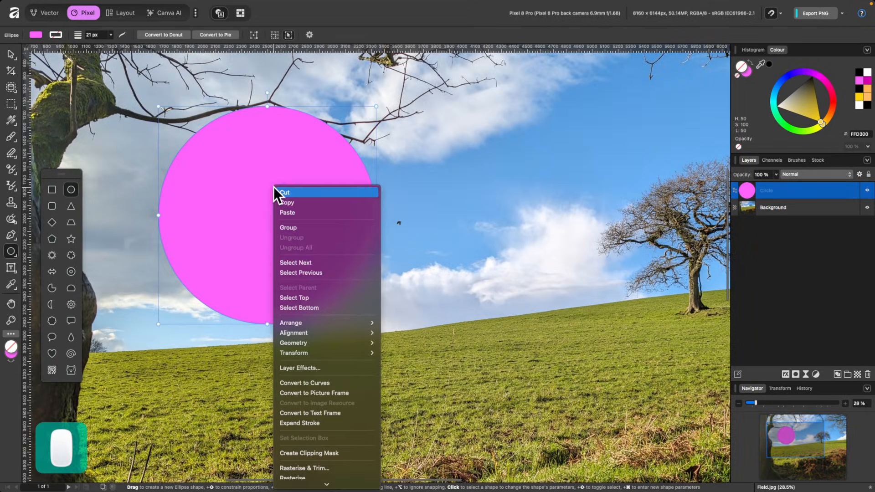
pyautogui.click(335, 393)
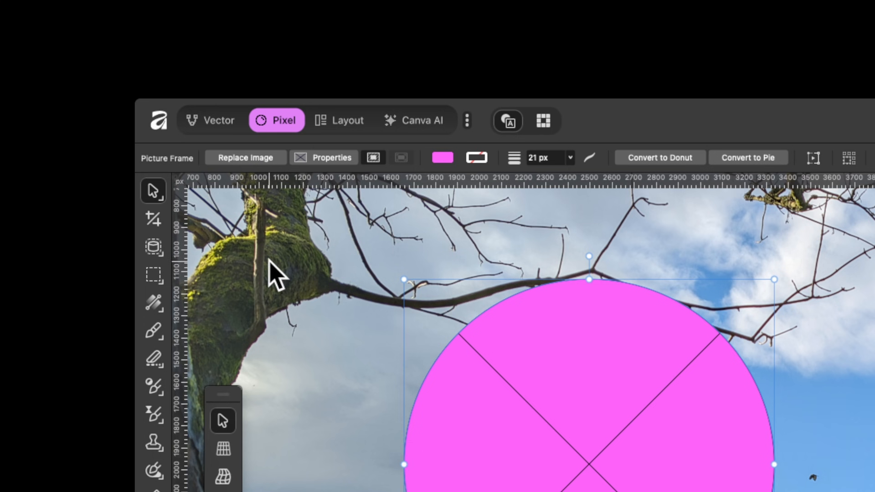
# - Fill the circular picture frame with Portrait.jpg from the Photo For Tut folder
pyautogui.click(248, 160)
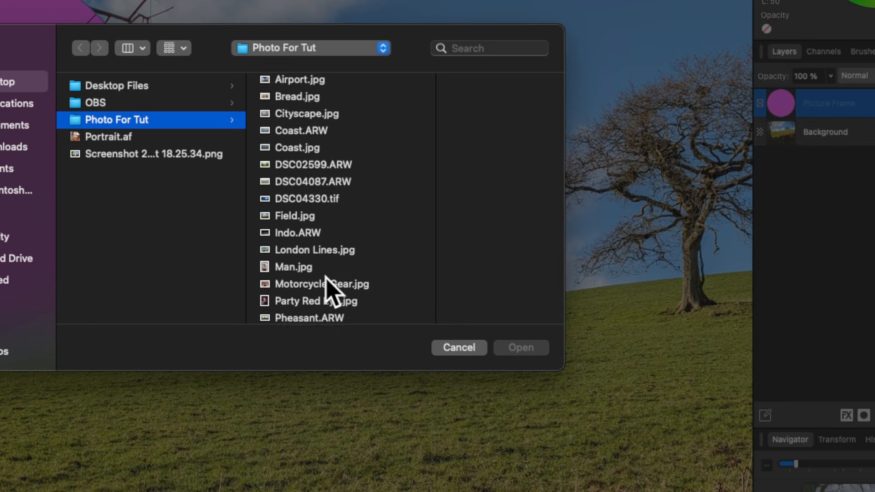
pyautogui.scroll(-5, 331, 283)
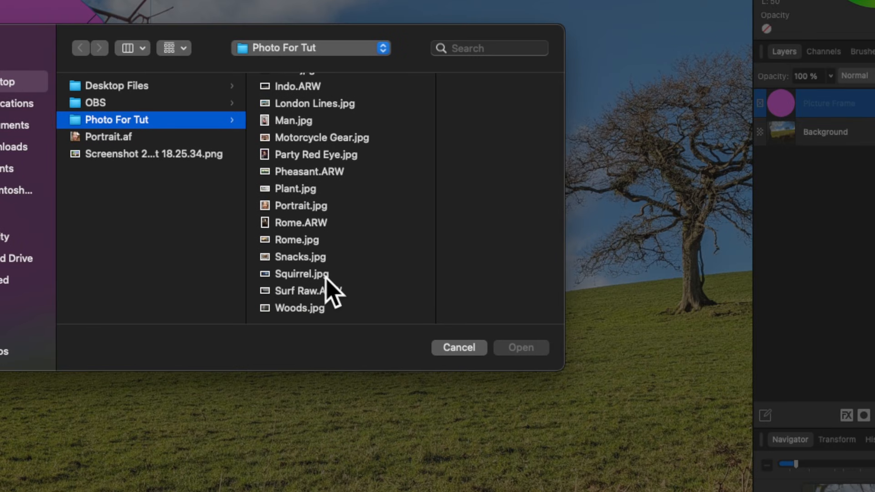
pyautogui.click(322, 206)
pyautogui.click(529, 349)
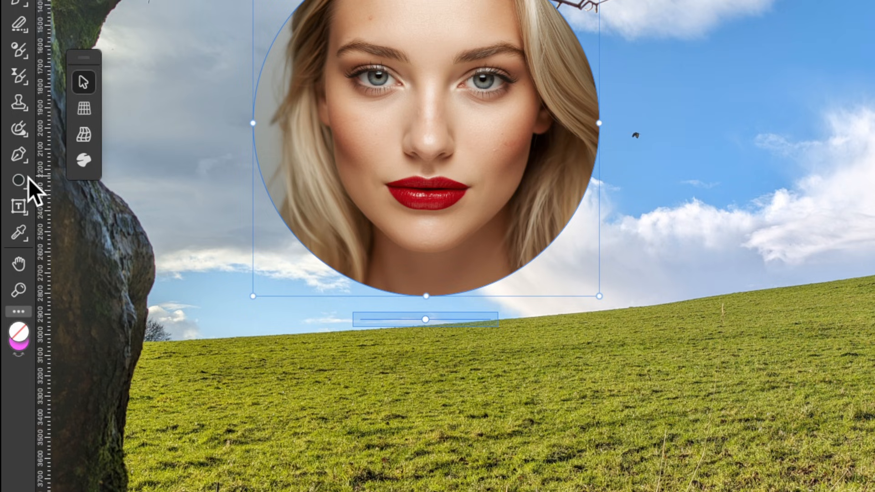
# - Draw a magenta square about 509 px wide beside the portrait, multiplied into a row of four with horizontal gaps
pyautogui.click(27, 180)
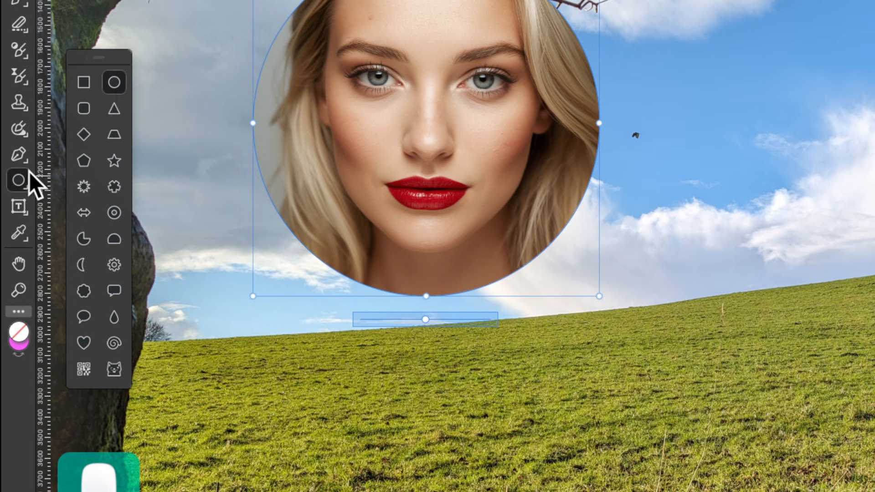
pyautogui.click(89, 78)
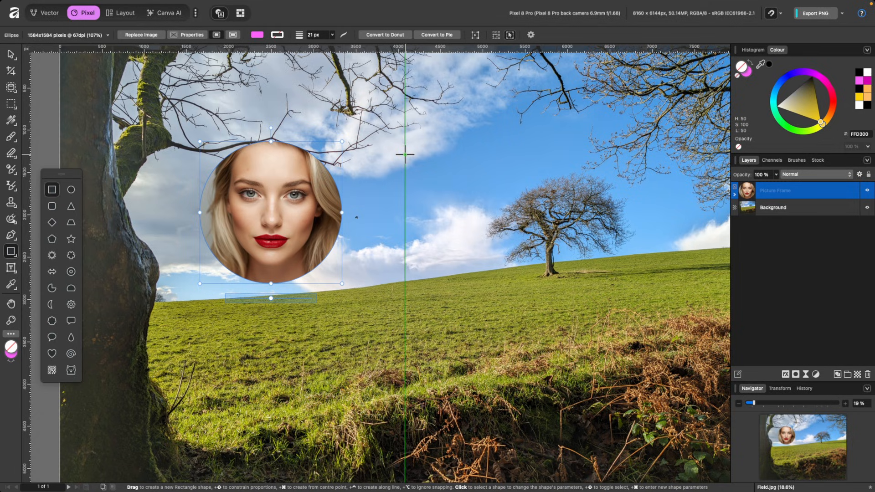
pyautogui.moveTo(405, 155); pyautogui.dragTo(445, 199)
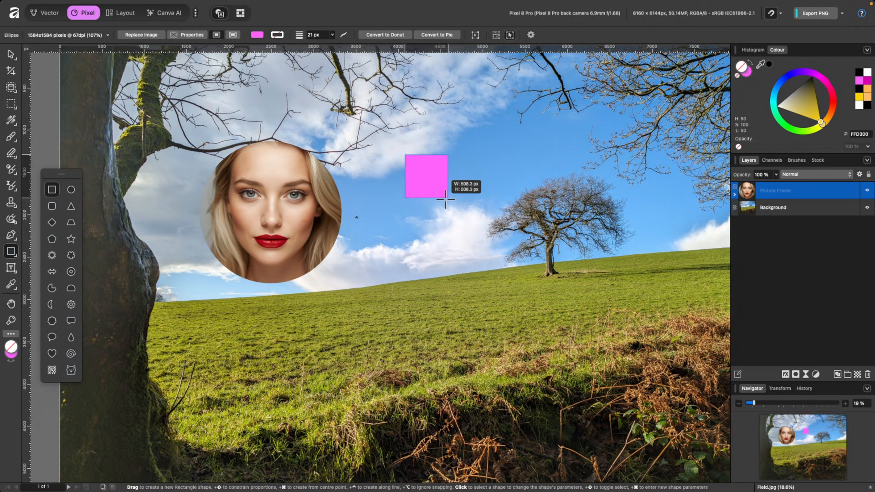
pyautogui.press('Right')
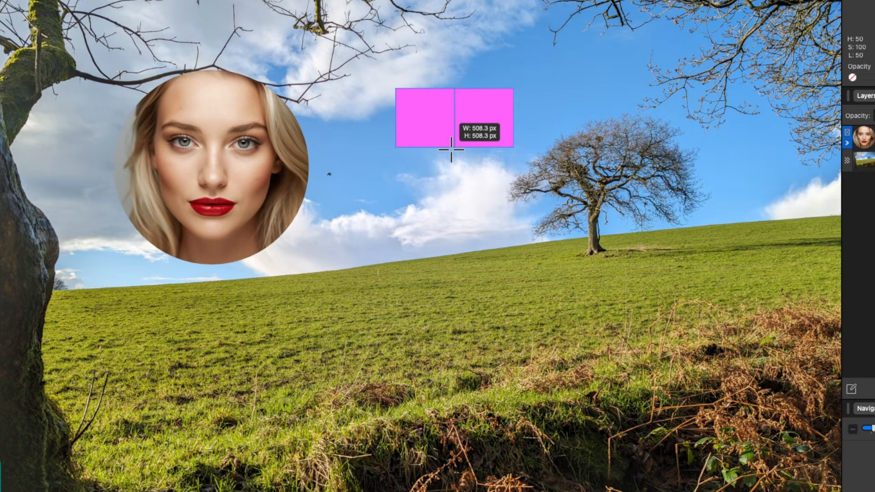
pyautogui.hotkey('shift', 'Right')
pyautogui.hotkey('shift', 'Right')
pyautogui.hotkey('shift', 'Right')
pyautogui.hotkey('shift', 'Right')
pyautogui.hotkey('shift', 'Right')
pyautogui.hotkey('shift', 'Right')
pyautogui.hotkey('shift', 'Right')
pyautogui.hotkey('shift', 'Right')
pyautogui.hotkey('shift', 'Right')
pyautogui.hotkey('shift', 'Right')
pyautogui.hotkey('shift', 'Right')
pyautogui.hotkey('shift', 'Right')
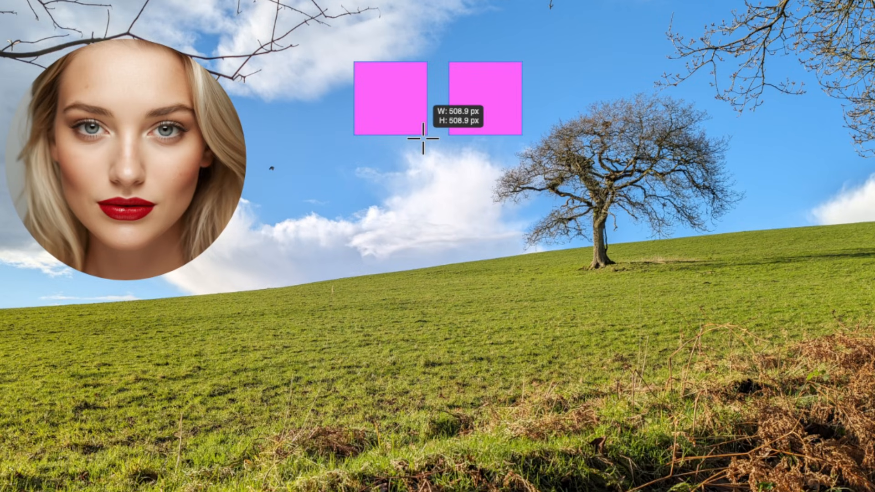
pyautogui.press('Right')
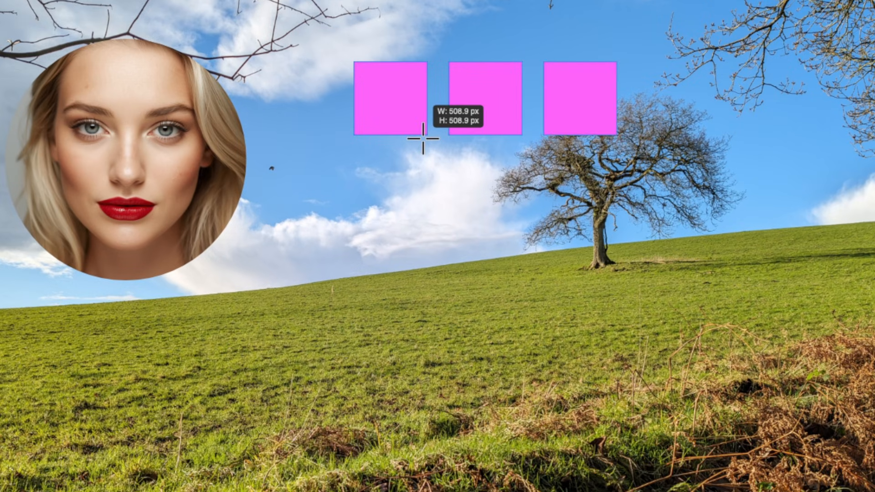
pyautogui.hotkey('ctrl', 'alt', 'shift', 't')
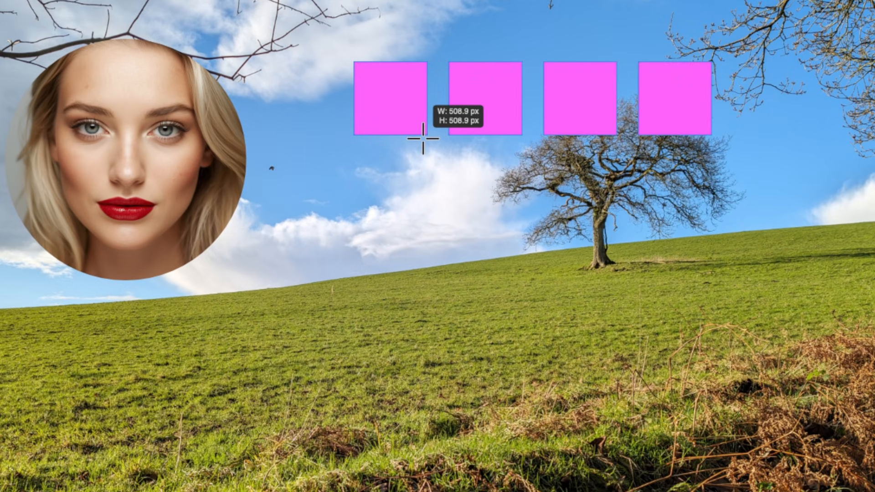
# - Add a second row to the squares being drawn, widen the vertical gap between the rows, and finish the grid
pyautogui.press('Up')
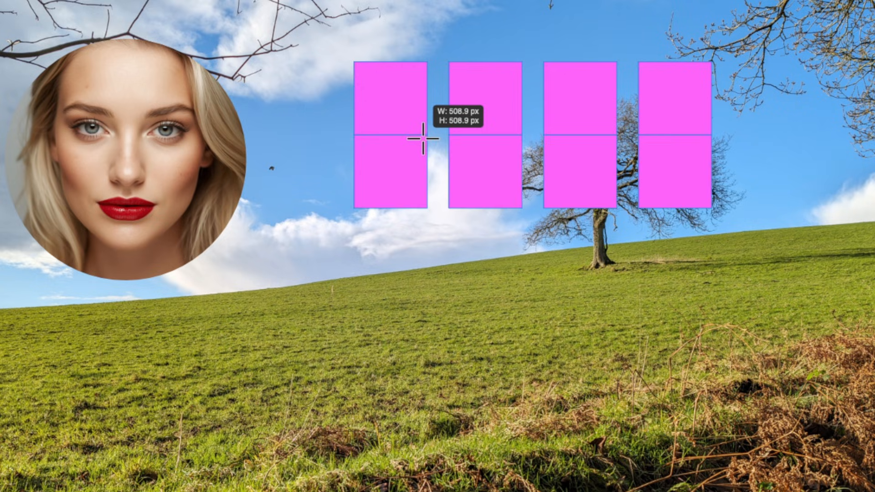
pyautogui.press('super+Up')
pyautogui.press('super+Up')
pyautogui.press('super+Up')
pyautogui.press('super+Up')
pyautogui.press('super+Up')
pyautogui.press('super+Up')
pyautogui.press('super+Up')
pyautogui.press('super+Up')
pyautogui.press('super+Up')
pyautogui.press('super+Up')
pyautogui.press('super+Up')
pyautogui.press('super+Up')
pyautogui.press('super+Up')
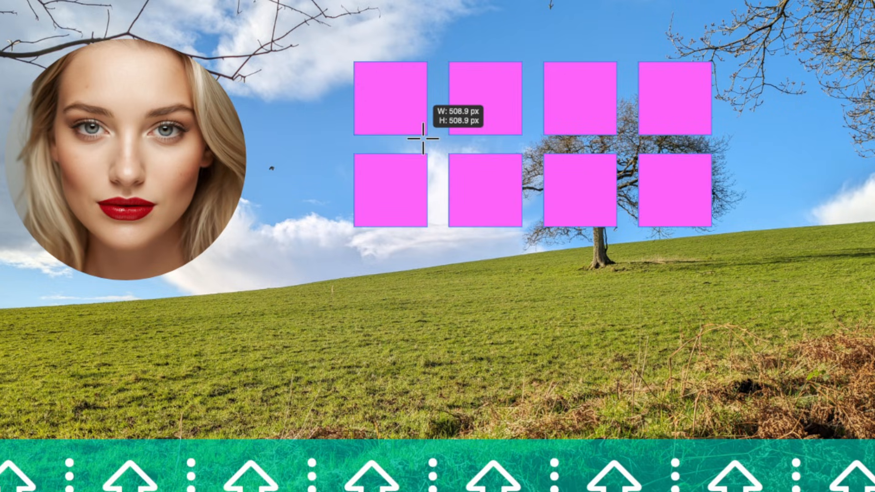
pyautogui.moveTo(422, 138); pyautogui.dragTo(423, 139)
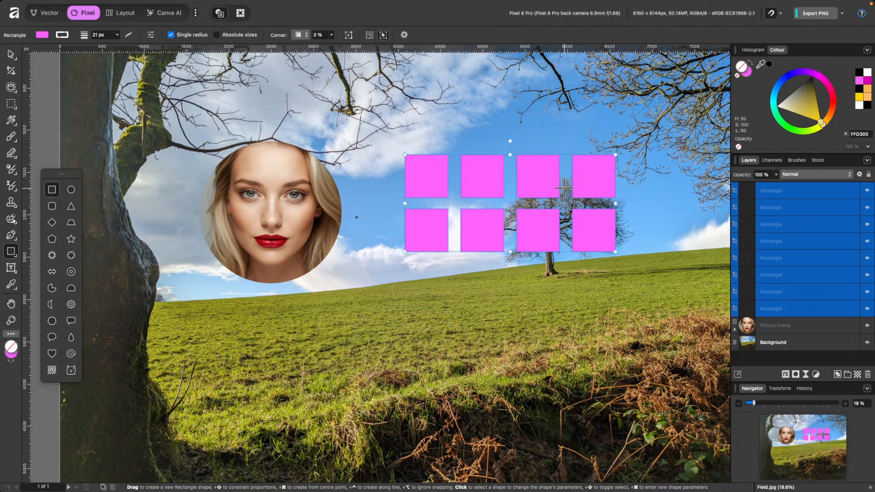
# - Move the eight selected squares closer to the portrait and enlarge them together as one group
pyautogui.scroll(3, 563, 187)
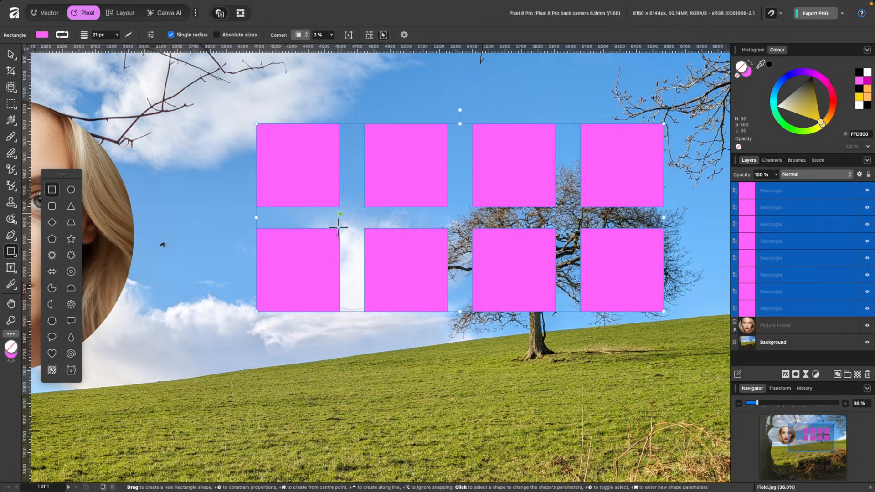
pyautogui.click(10, 57)
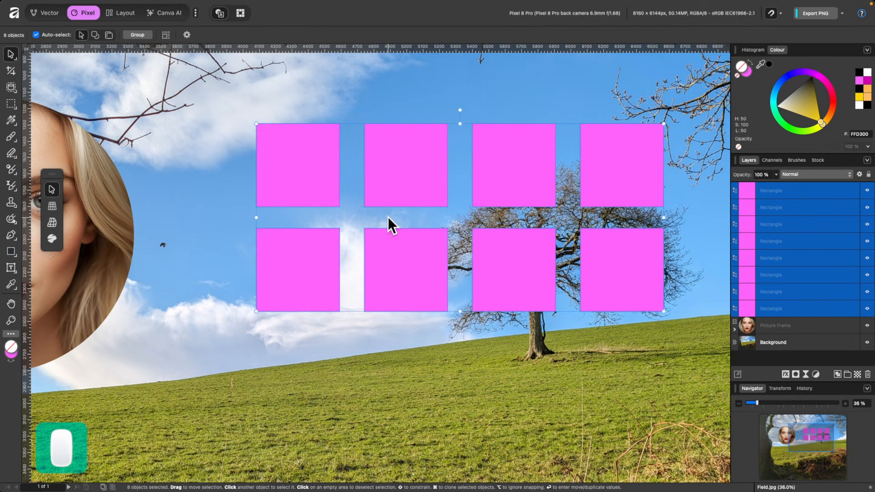
pyautogui.moveTo(402, 195); pyautogui.dragTo(340, 191)
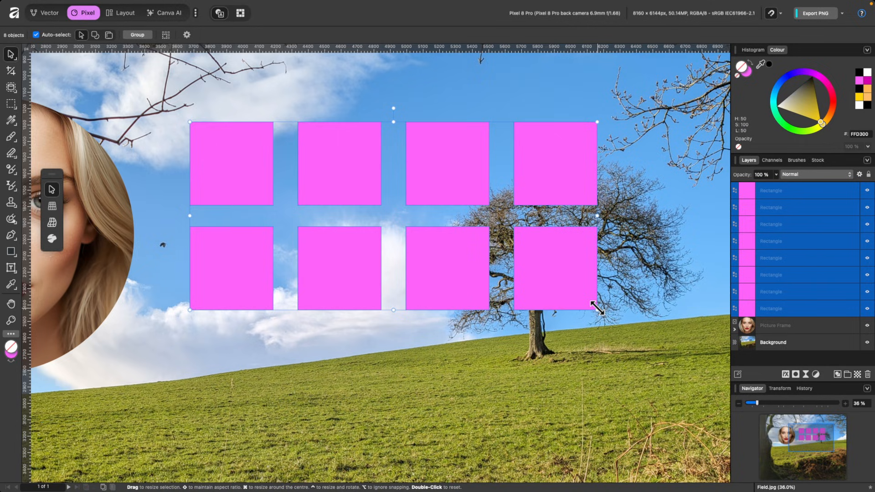
pyautogui.moveTo(597, 309); pyautogui.dragTo(655, 336)
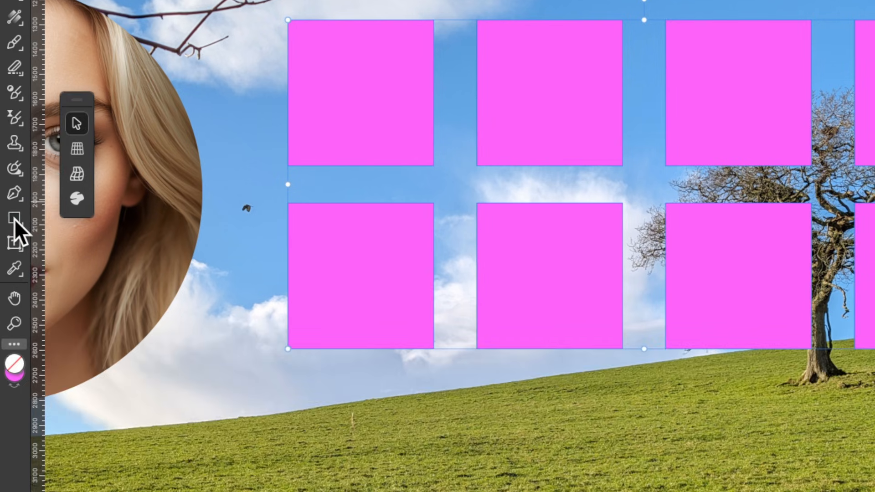
# - Turn on Transform Objects Separately for the squares and shrink each one around its own centre
pyautogui.click(15, 220)
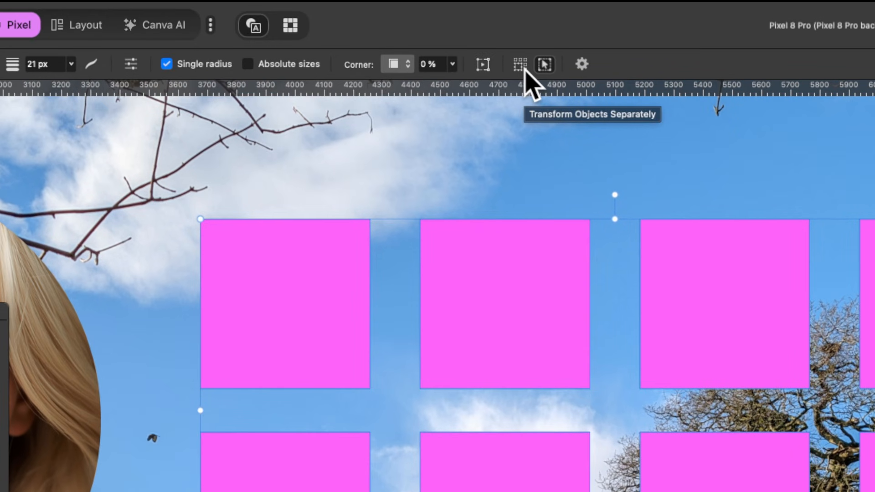
pyautogui.click(520, 65)
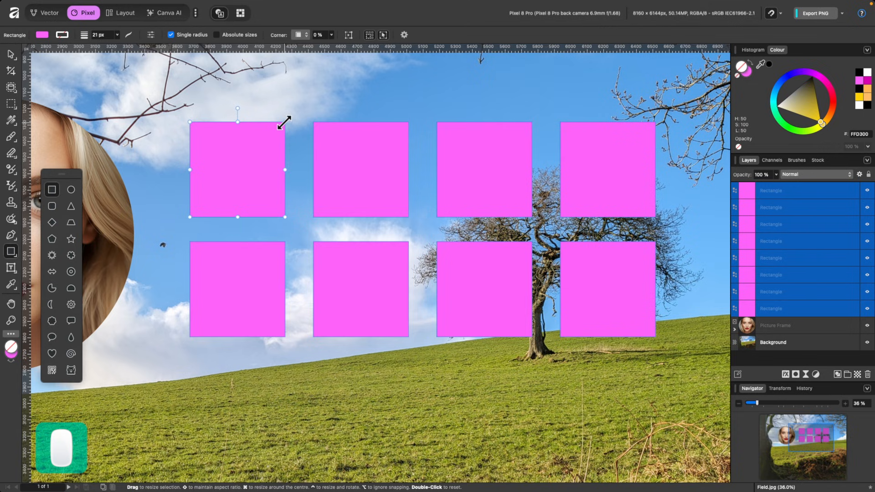
pyautogui.moveTo(283, 122); pyautogui.dragTo(268, 141)
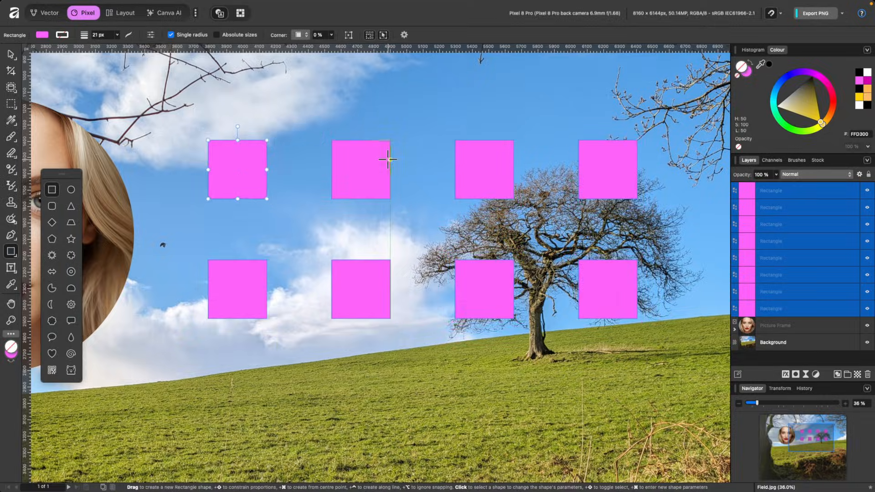
# - Add the artistic text COUNTRY in Arial Bold at about 370 px on the translucent white panel below the portrait
pyautogui.scroll(-5, 387, 160)
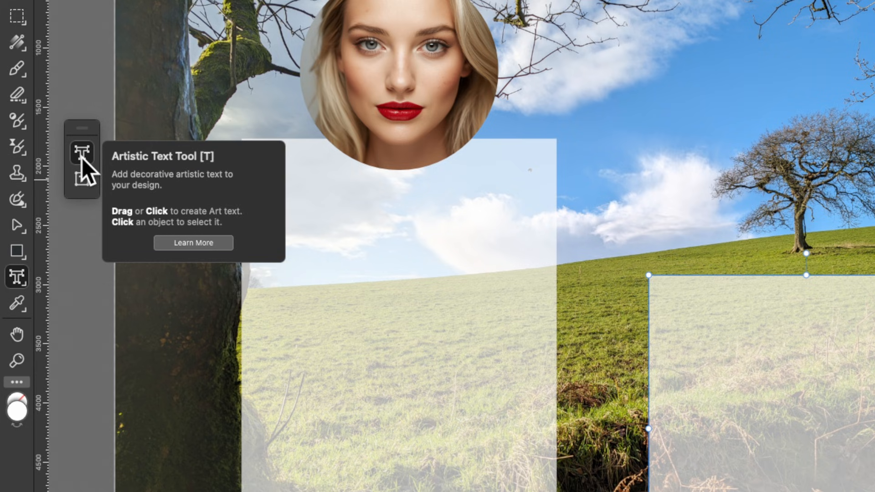
pyautogui.click(82, 155)
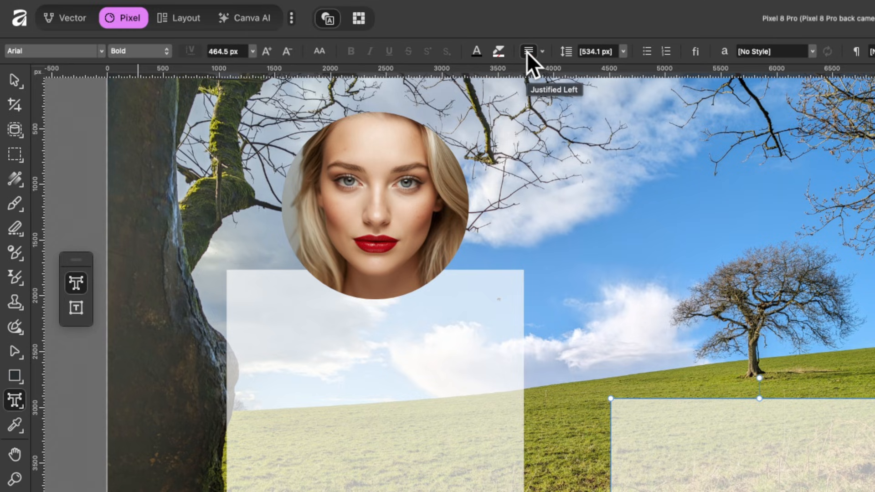
pyautogui.click(542, 51)
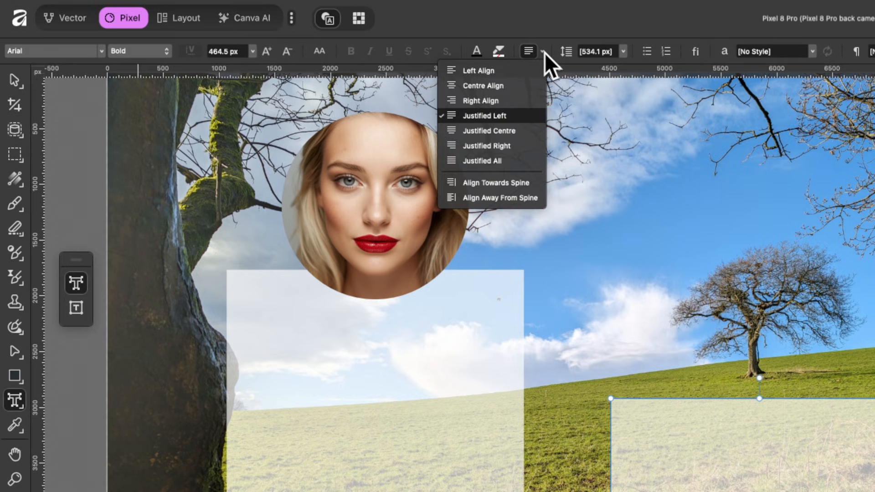
pyautogui.click(545, 53)
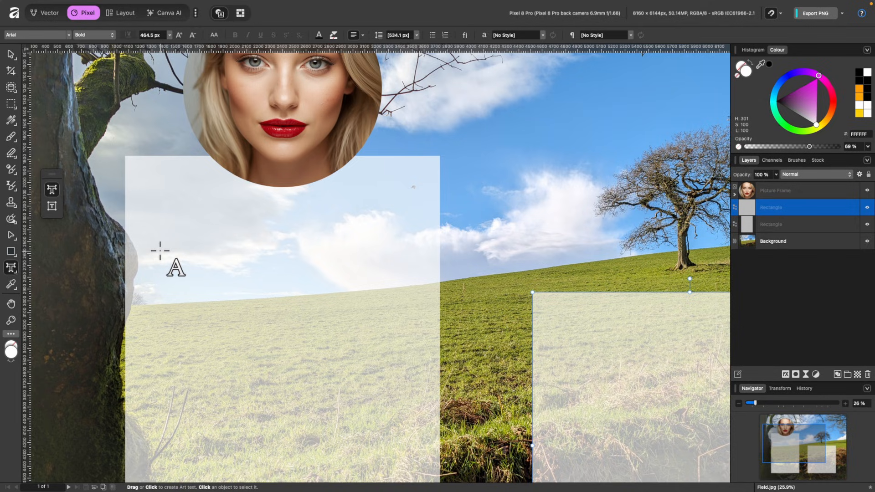
pyautogui.moveTo(160, 250); pyautogui.dragTo(174, 220)
pyautogui.write('COUNTRY')
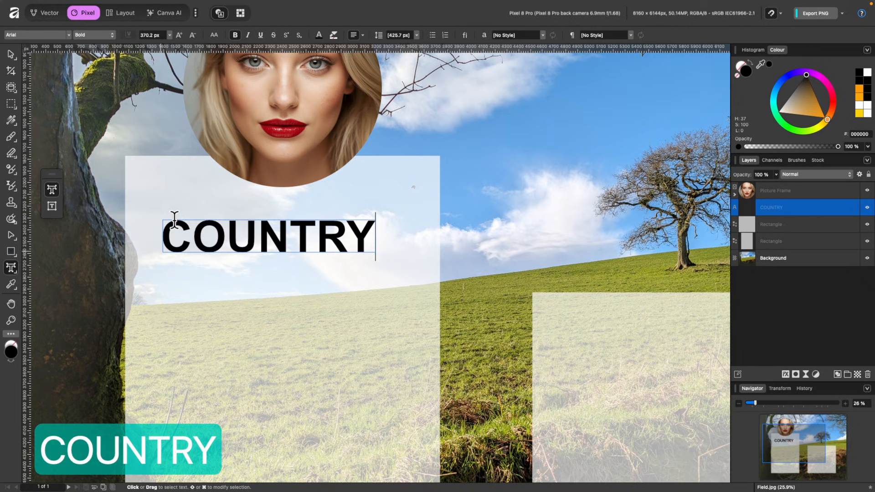
pyautogui.press('Escape')
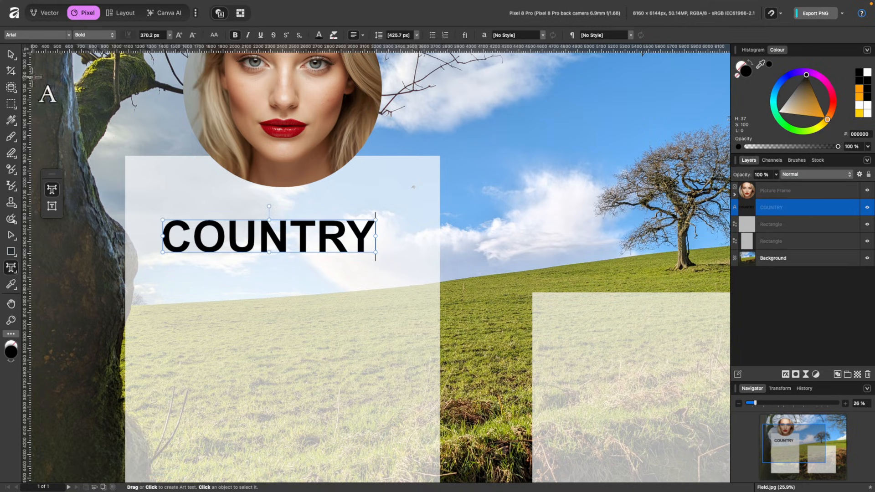
# - Move the COUNTRY text so it sits centred horizontally on the translucent white panel below the portrait
pyautogui.click(10, 56)
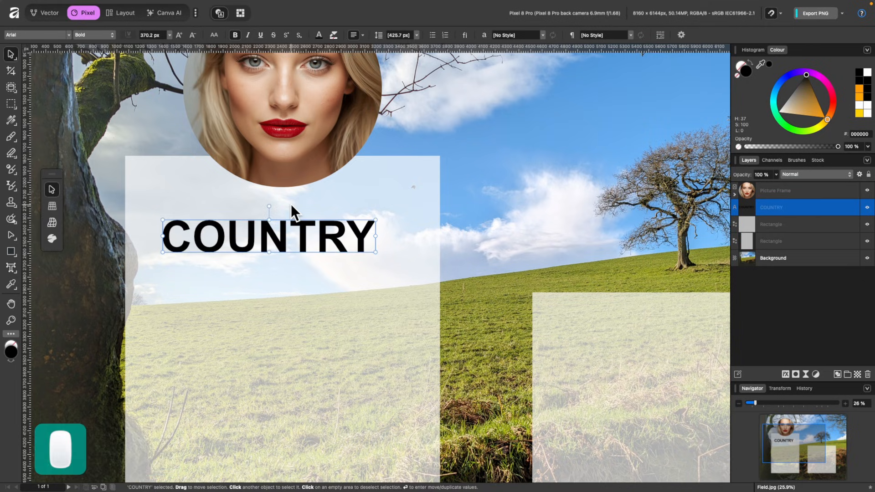
pyautogui.moveTo(275, 232)
pyautogui.mouseDown()
pyautogui.moveTo(250, 231)
pyautogui.moveTo(309, 237)
pyautogui.moveTo(291, 229)
pyautogui.mouseUp()
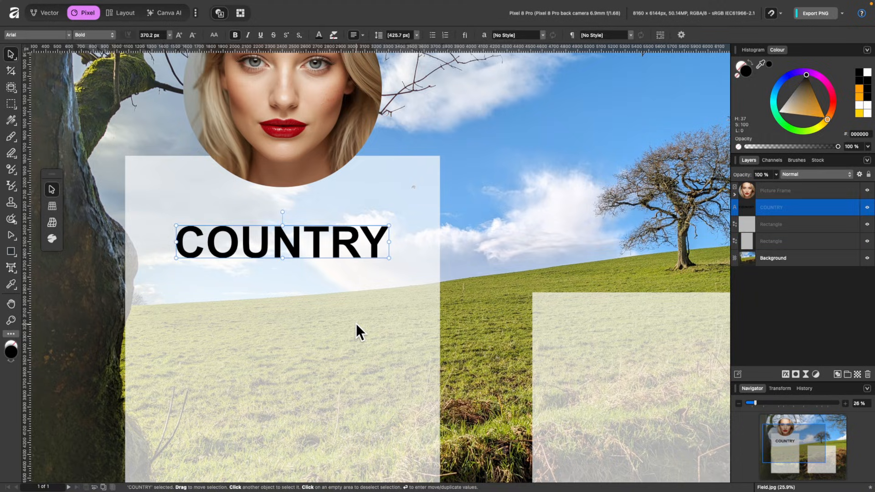
pyautogui.click(357, 324)
pyautogui.scroll(-2, 356, 323)
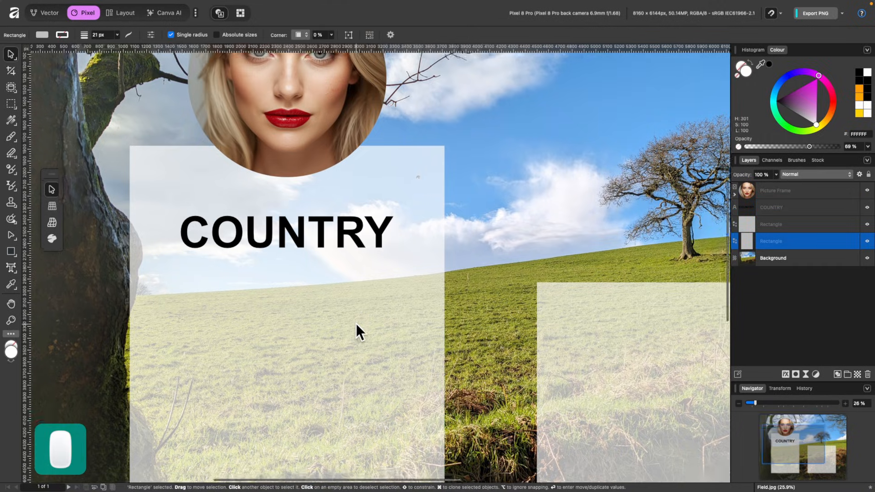
pyautogui.scroll(-3, 367, 292)
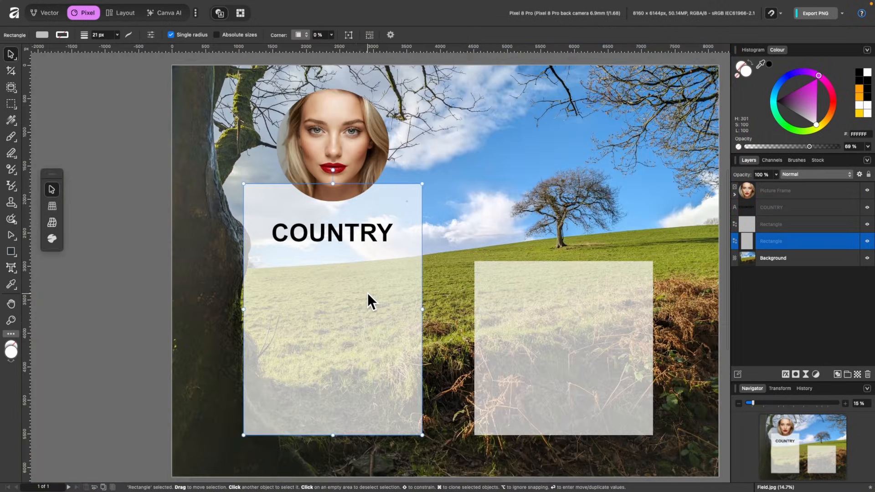
pyautogui.scroll(5, 371, 253)
pyautogui.moveTo(371, 250); pyautogui.dragTo(371, 228)
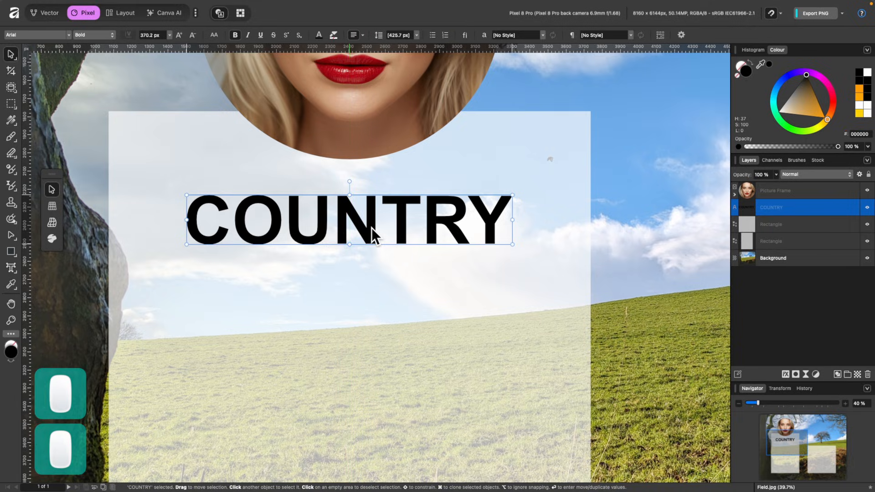
# - Adjust the kerning between the U and N of COUNTRY wider and narrower, leaving the pair slightly tighter
pyautogui.doubleClick(336, 228)
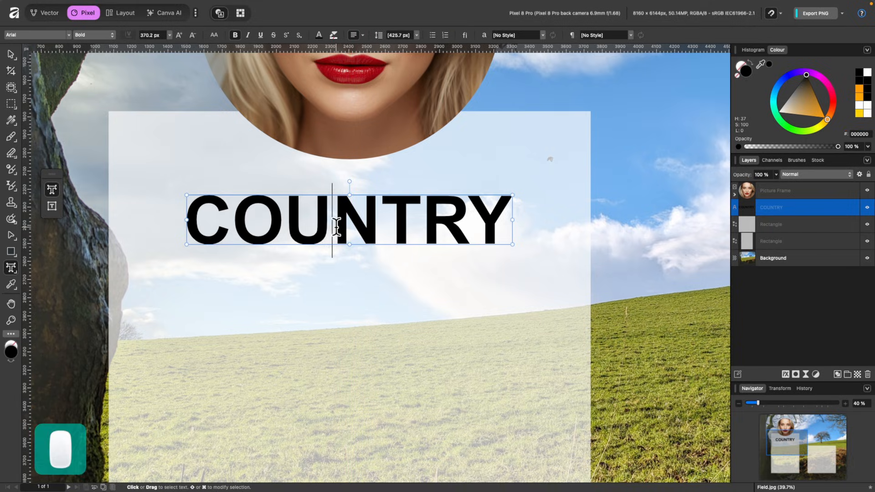
pyautogui.scroll(5, 336, 228)
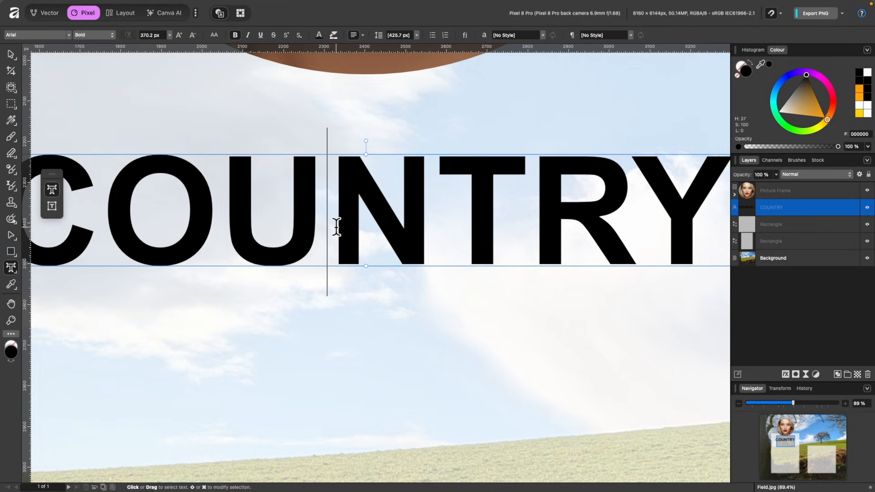
pyautogui.hotkey('alt', 'Left')
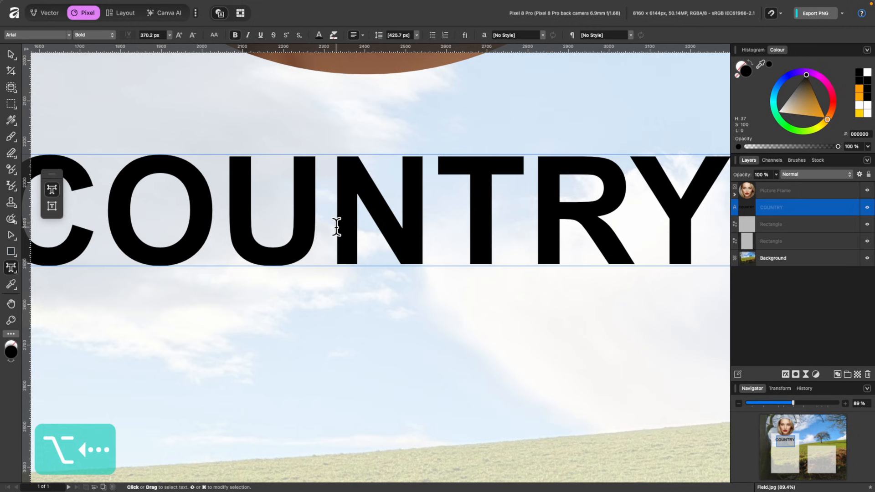
pyautogui.hotkey('alt', 'Right')
pyautogui.hotkey('alt', 'Right')
pyautogui.hotkey('alt', 'Right')
pyautogui.hotkey('alt', 'Right')
pyautogui.hotkey('alt', 'Right')
pyautogui.hotkey('alt', 'Right')
pyautogui.hotkey('alt', 'Left')
pyautogui.hotkey('alt', 'Left')
pyautogui.hotkey('alt', 'Left')
pyautogui.hotkey('alt', 'Left')
pyautogui.hotkey('alt', 'Left')
pyautogui.hotkey('alt', 'Left')
pyautogui.hotkey('alt', 'Left')
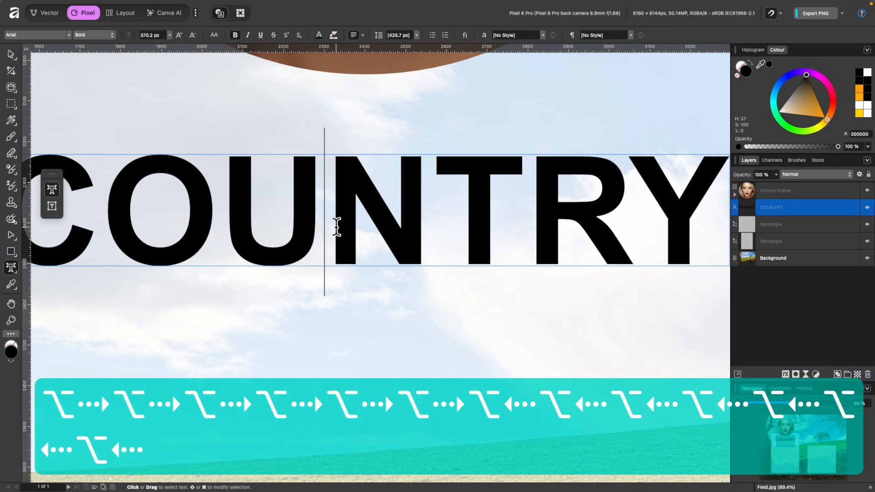
pyautogui.scroll(-5, 336, 226)
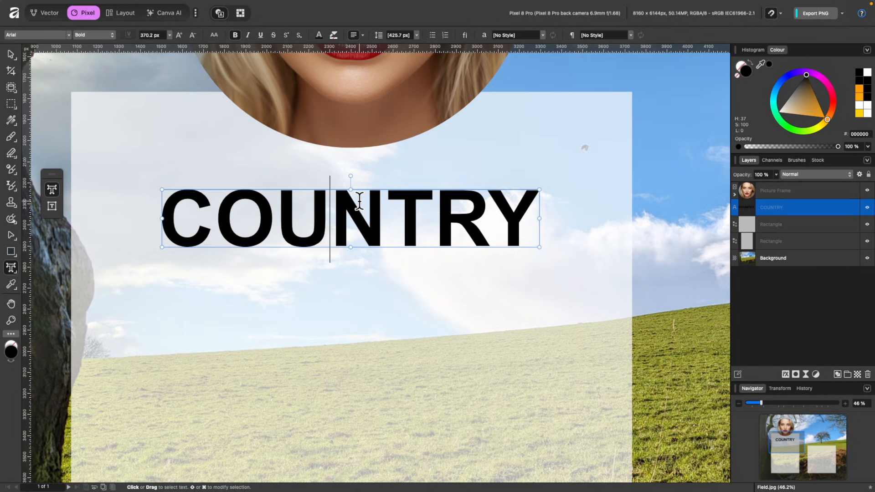
# - Convert the COUNTRY text to curves, expand its layer group and go through the individual letter curves
pyautogui.click(10, 56)
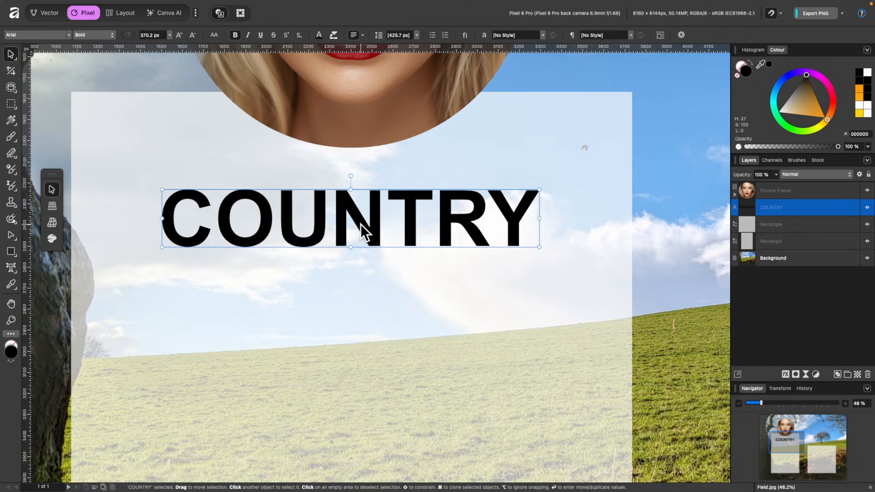
pyautogui.press('super+Return')
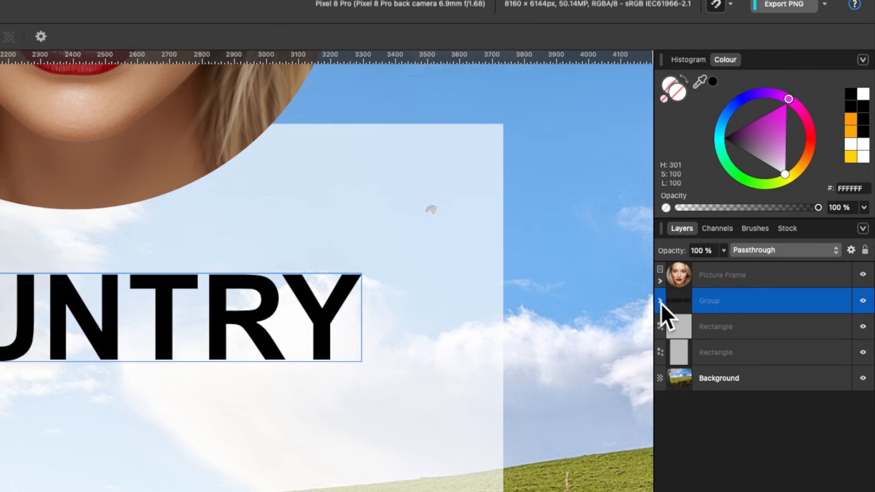
pyautogui.click(659, 302)
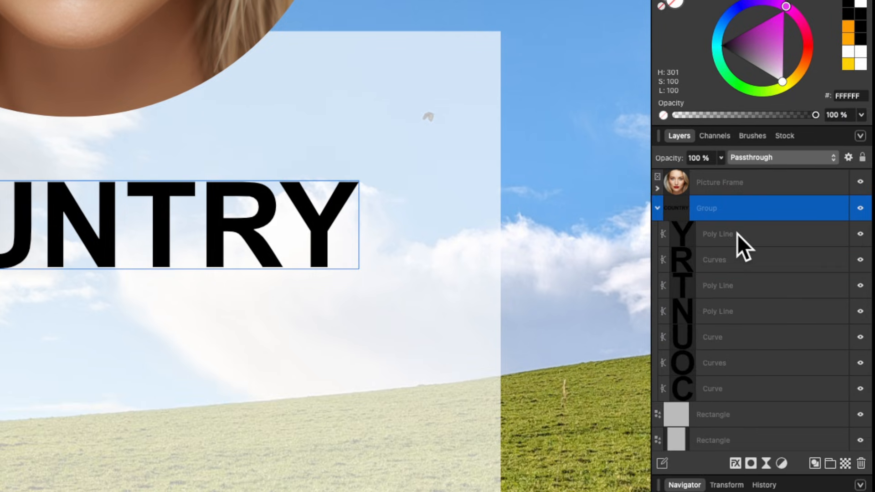
pyautogui.click(737, 233)
pyautogui.click(741, 260)
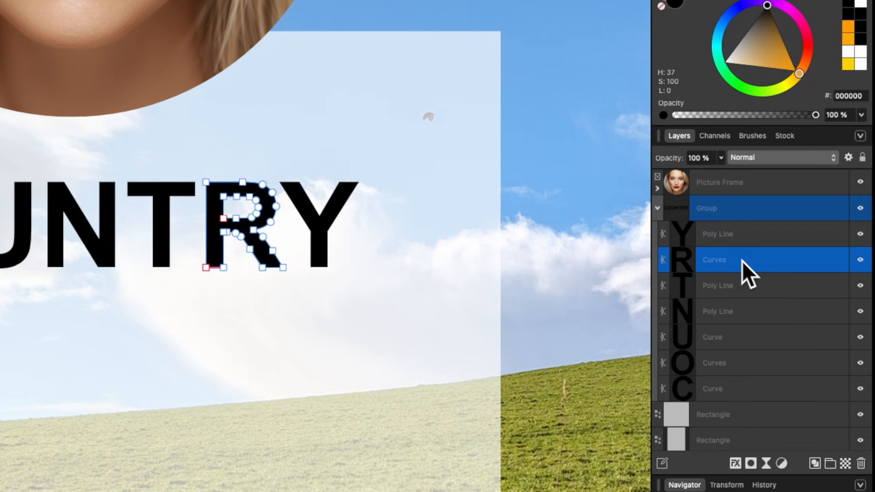
pyautogui.click(742, 284)
pyautogui.click(744, 300)
pyautogui.click(745, 327)
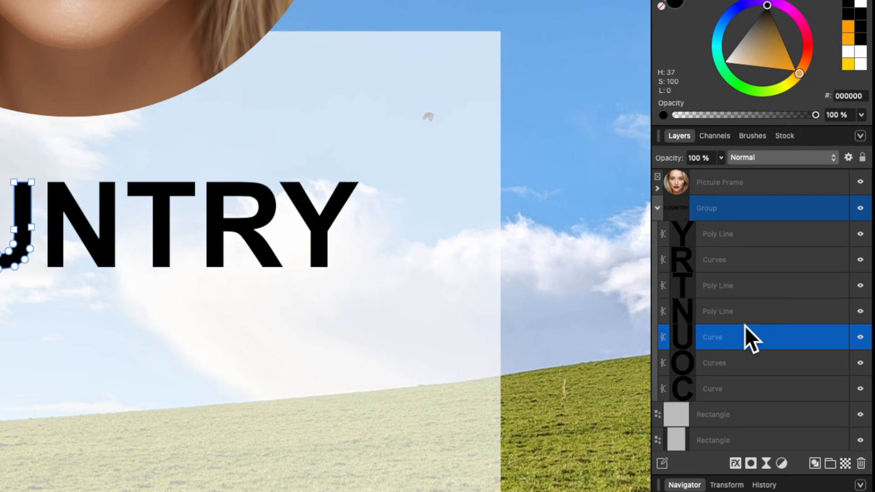
pyautogui.click(734, 378)
# - Stretch the letter U upward by about 150 px by moving its four top nodes together
pyautogui.click(786, 291)
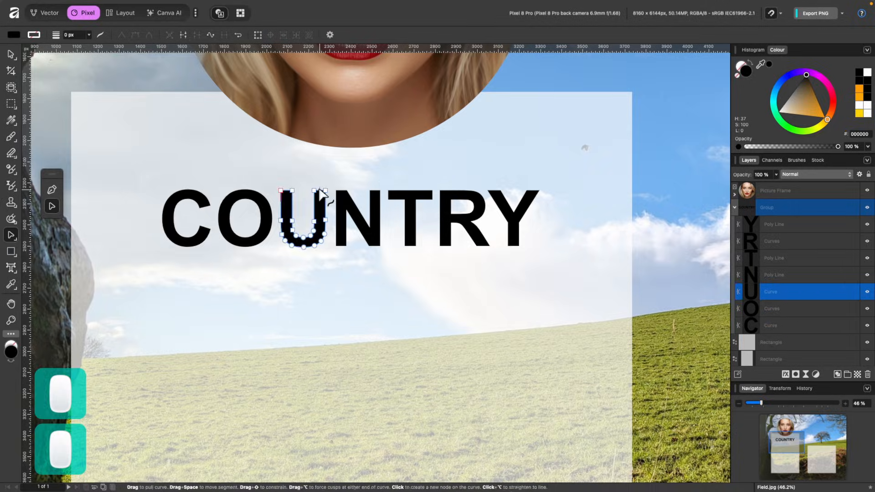
pyautogui.scroll(5, 302, 194)
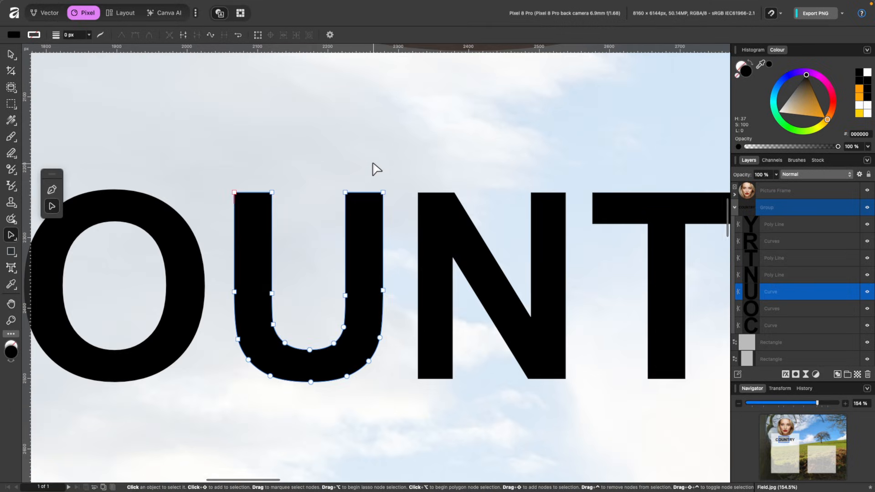
pyautogui.hscroll(-3, 373, 167)
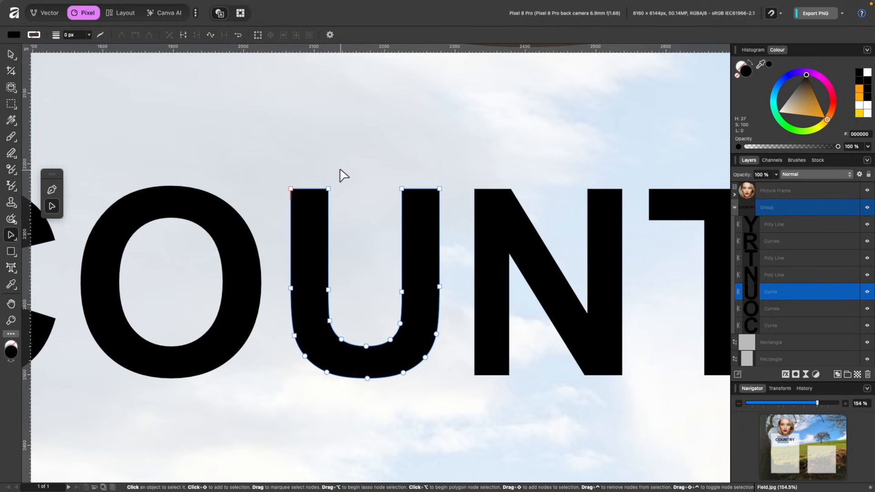
pyautogui.moveTo(448, 137); pyautogui.dragTo(271, 225)
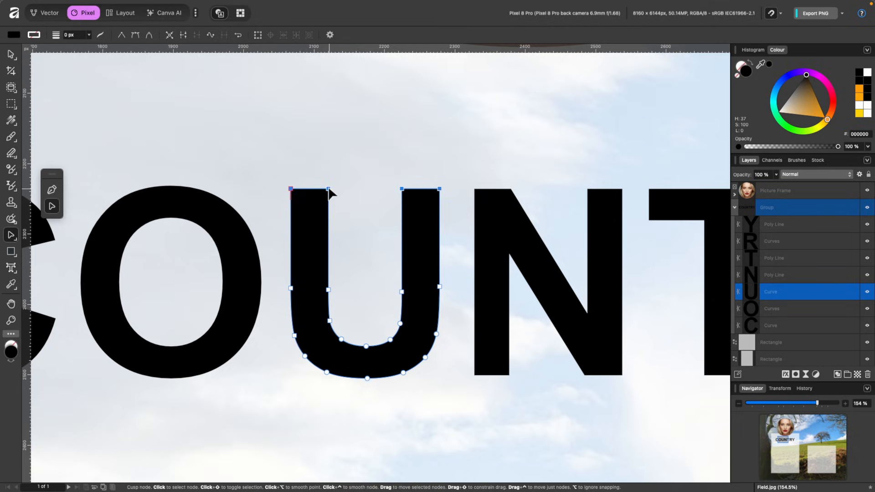
pyautogui.moveTo(328, 190); pyautogui.dragTo(326, 81)
# - Reshape the letter C by pulling the outer corner node of its upper end outward into a pointed tip
pyautogui.press('super+minus')
pyautogui.scroll(5, 269, 211)
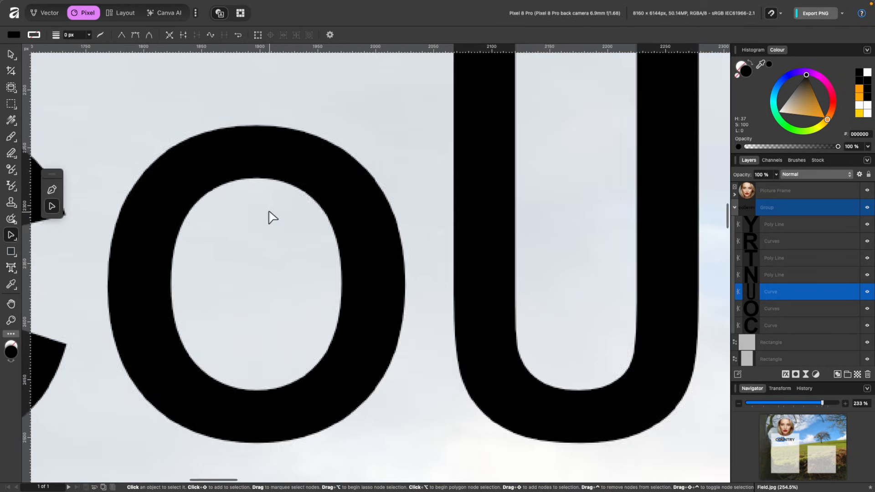
pyautogui.hscroll(-5, 270, 211)
pyautogui.click(272, 215)
pyautogui.moveTo(252, 232)
pyautogui.mouseDown()
pyautogui.moveTo(245, 263)
pyautogui.moveTo(252, 232)
pyautogui.mouseUp()
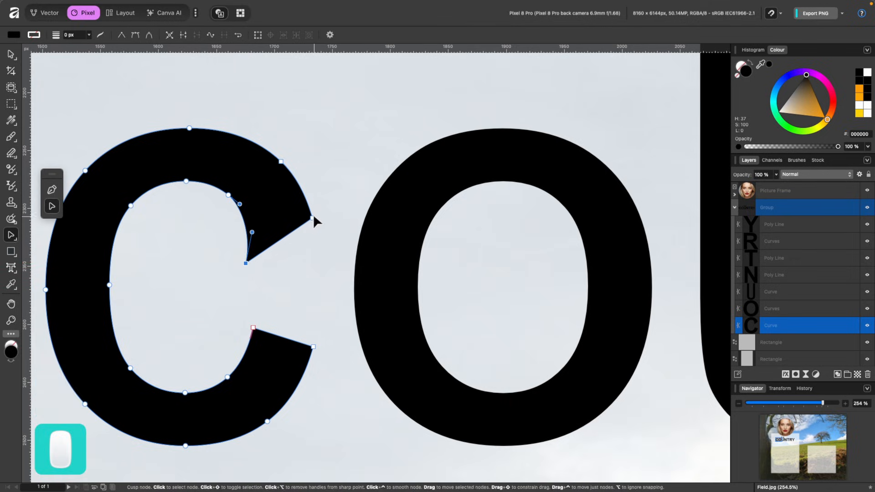
pyautogui.moveTo(312, 215); pyautogui.dragTo(297, 203)
pyautogui.moveTo(323, 232); pyautogui.dragTo(327, 225)
# - Create a text frame about 2100 by 2400 px below COUNTRY with the Frame Text Tool and enter HELLO in it
pyautogui.scroll(-8, 402, 182)
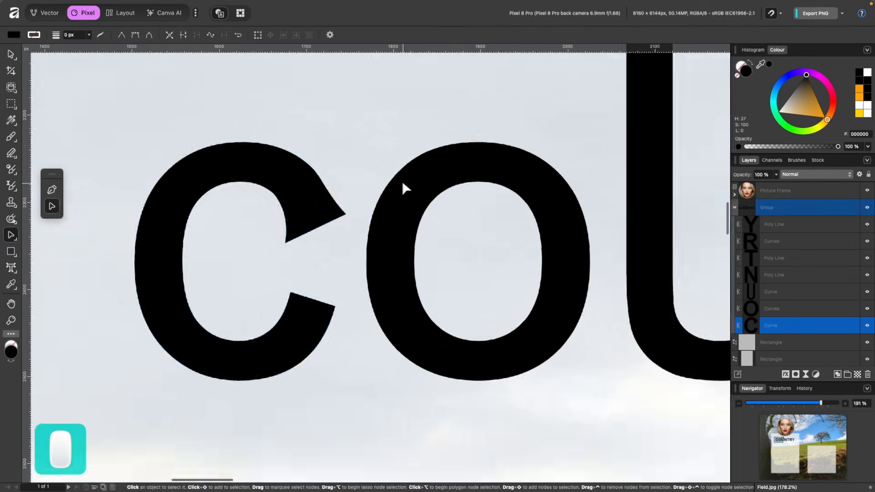
pyautogui.hscroll(3, 402, 182)
pyautogui.scroll(-3, 402, 182)
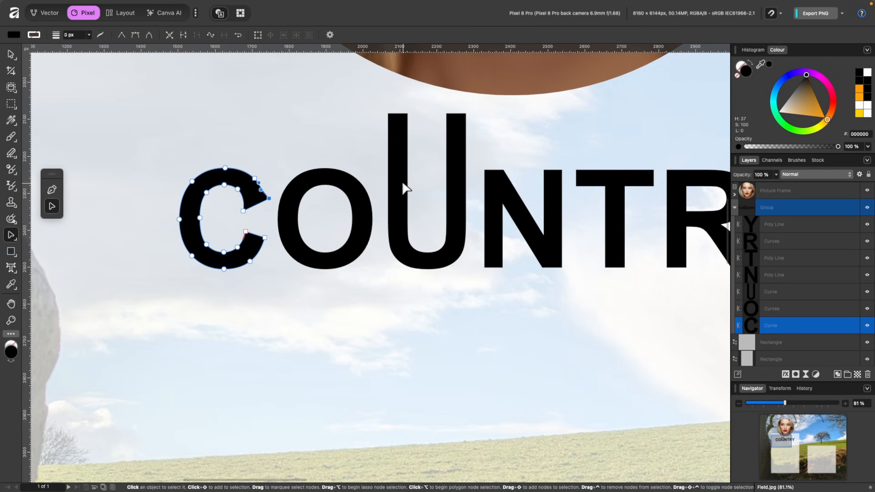
pyautogui.scroll(-6, 402, 185)
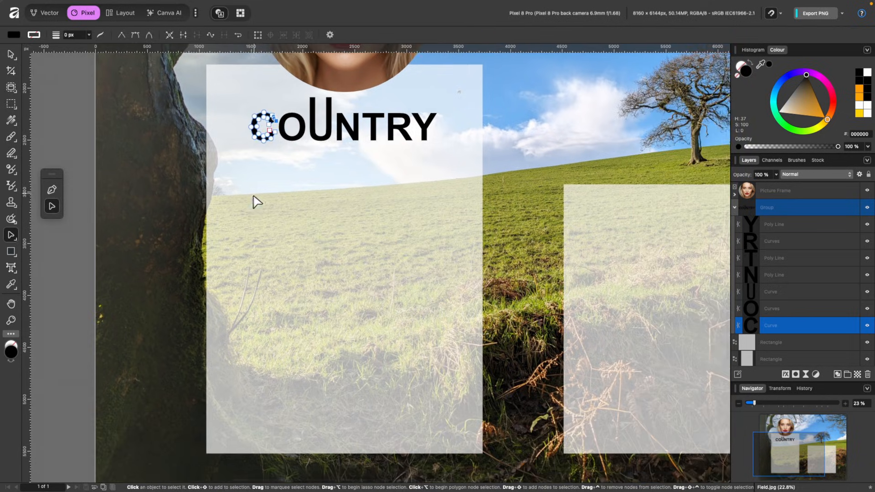
pyautogui.hscroll(1, 365, 223)
pyautogui.hscroll(5, 366, 222)
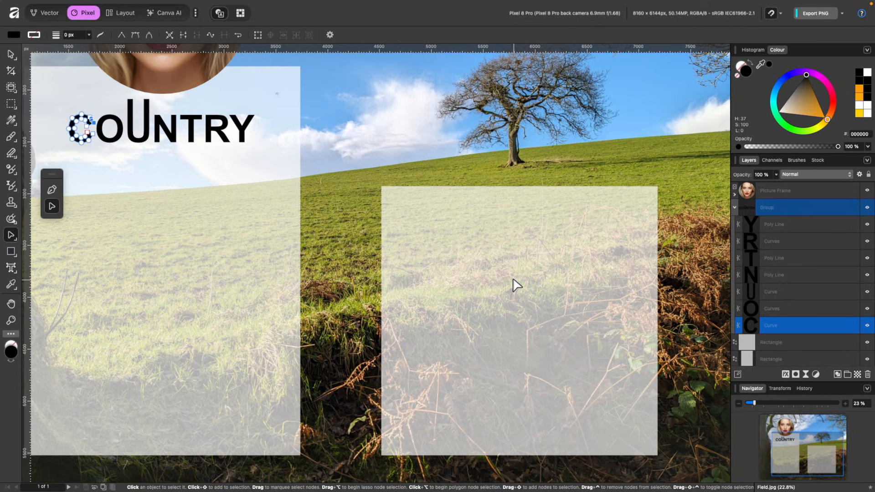
pyautogui.click(7, 269)
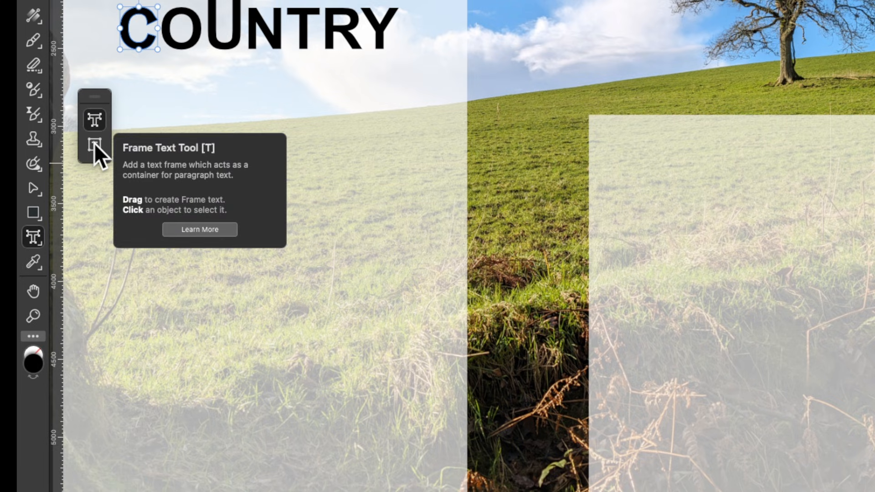
pyautogui.click(94, 144)
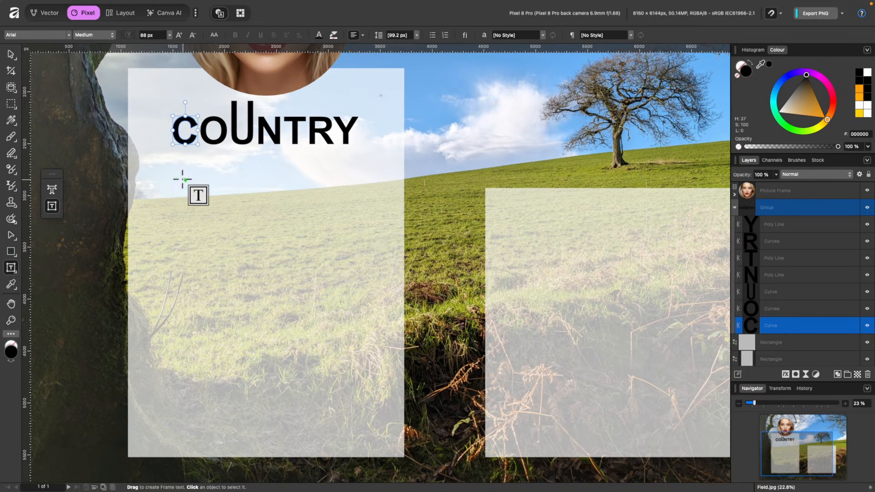
pyautogui.click(153, 170)
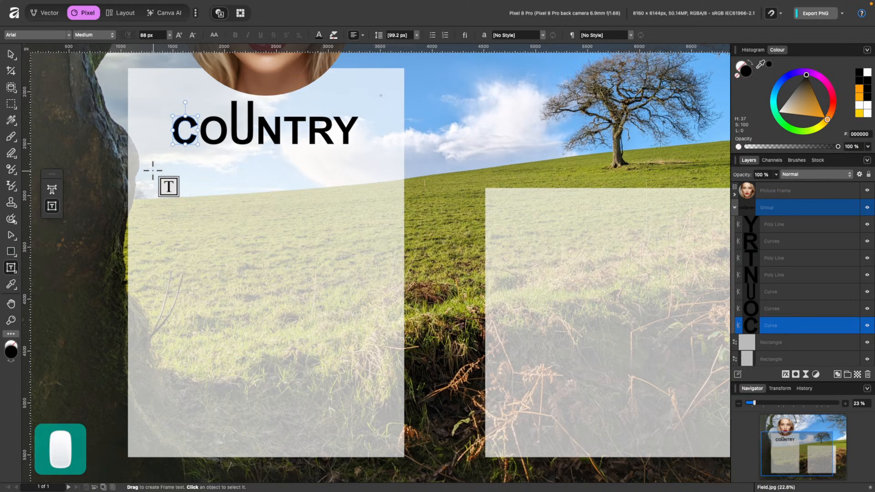
pyautogui.moveTo(153, 170); pyautogui.dragTo(374, 420)
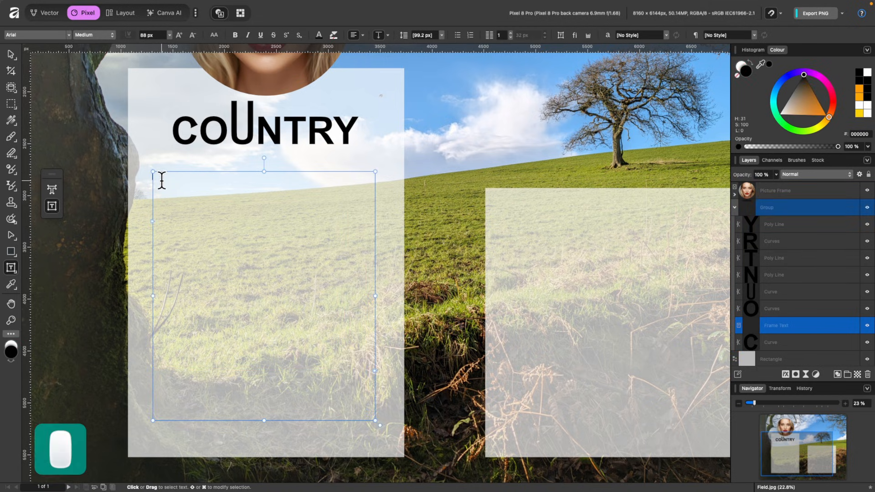
pyautogui.scroll(3, 186, 182)
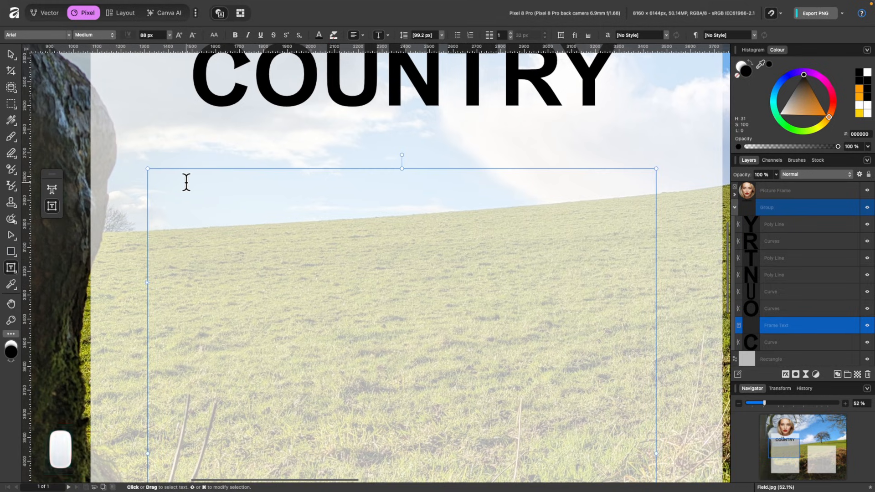
pyautogui.write('HELLO')
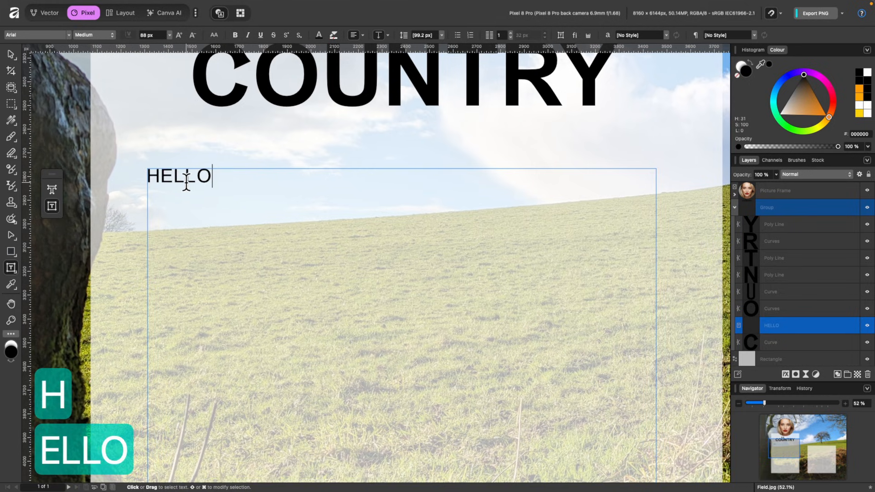
# - Insert filler text after HELLO in the frame and extend the frame's bottom edge slightly downward
pyautogui.scroll(-3, 268, 190)
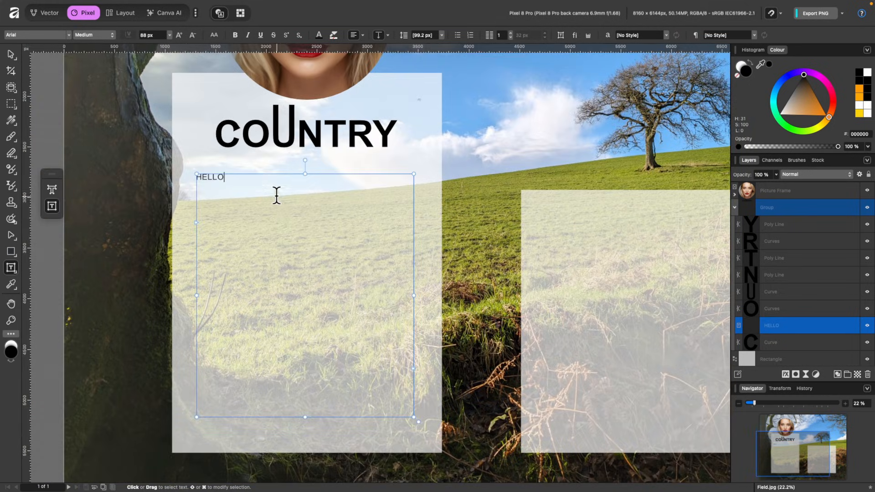
pyautogui.rightClick(257, 181)
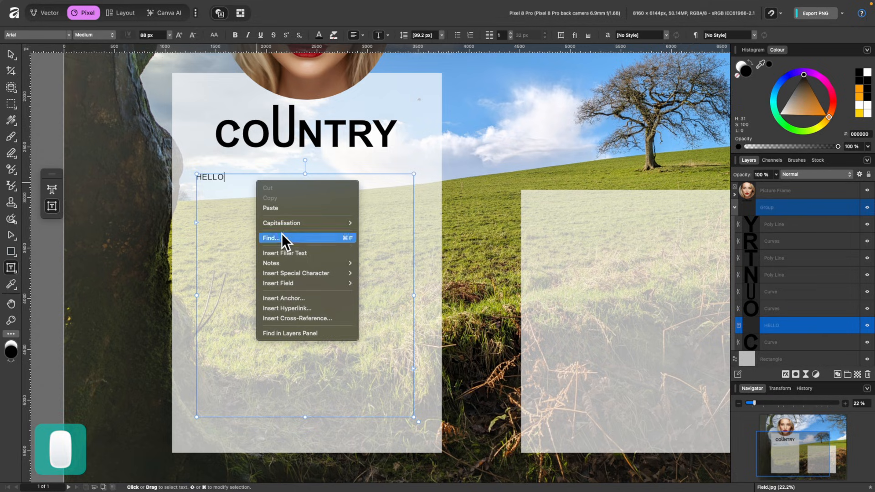
pyautogui.click(305, 253)
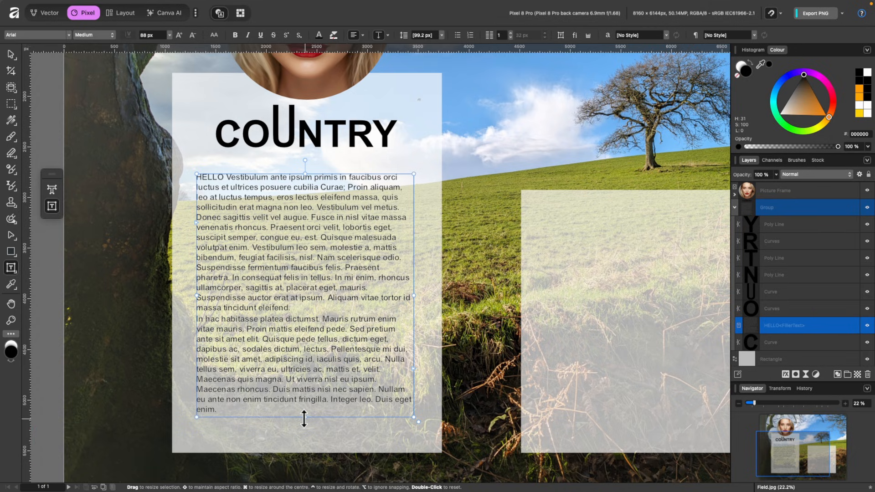
pyautogui.moveTo(304, 418)
pyautogui.mouseDown()
pyautogui.moveTo(299, 357)
pyautogui.moveTo(299, 478)
pyautogui.moveTo(294, 427)
pyautogui.mouseUp()
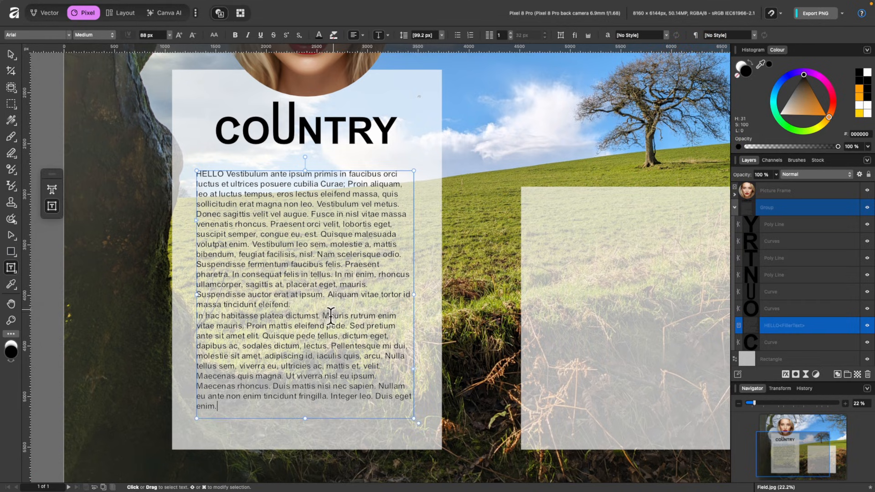
# - Narrow the HELLO text frame to about 2130 px and draw a second text frame about 2360 by 2210 px inside the second rectangle
pyautogui.moveTo(415, 294)
pyautogui.mouseDown()
pyautogui.moveTo(533, 295)
pyautogui.moveTo(414, 298)
pyautogui.mouseUp()
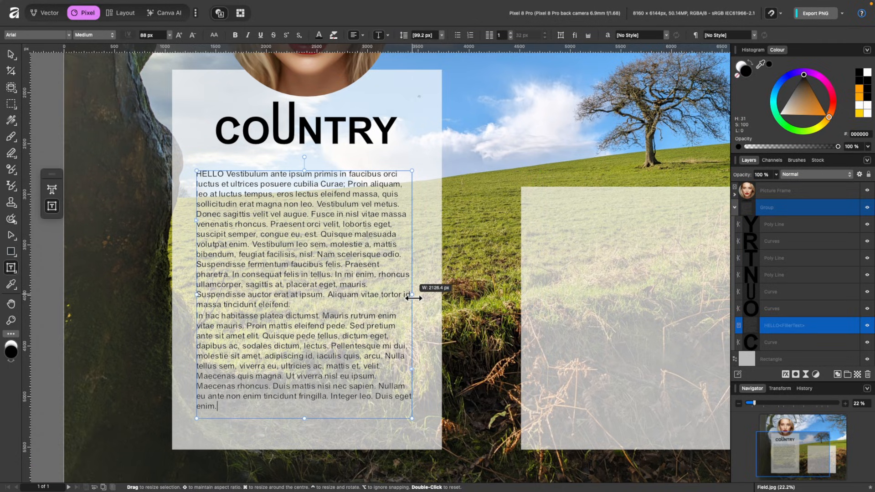
pyautogui.hscroll(5, 426, 192)
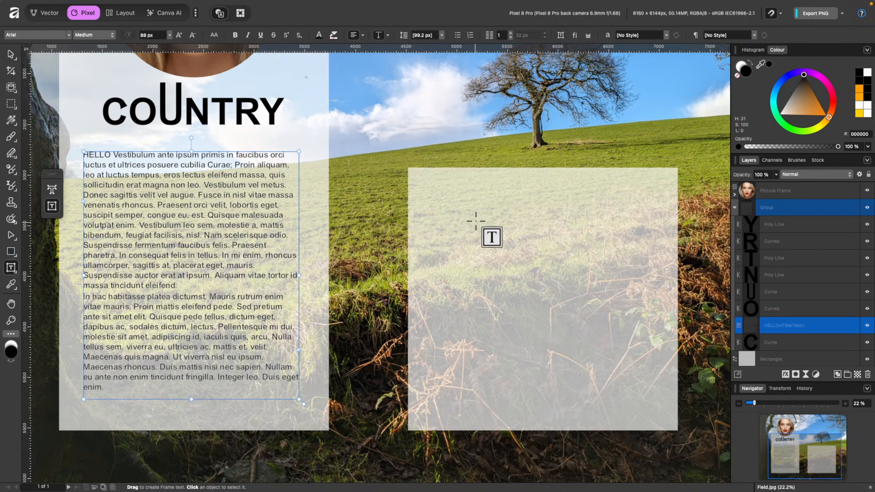
pyautogui.moveTo(424, 182); pyautogui.dragTo(663, 406)
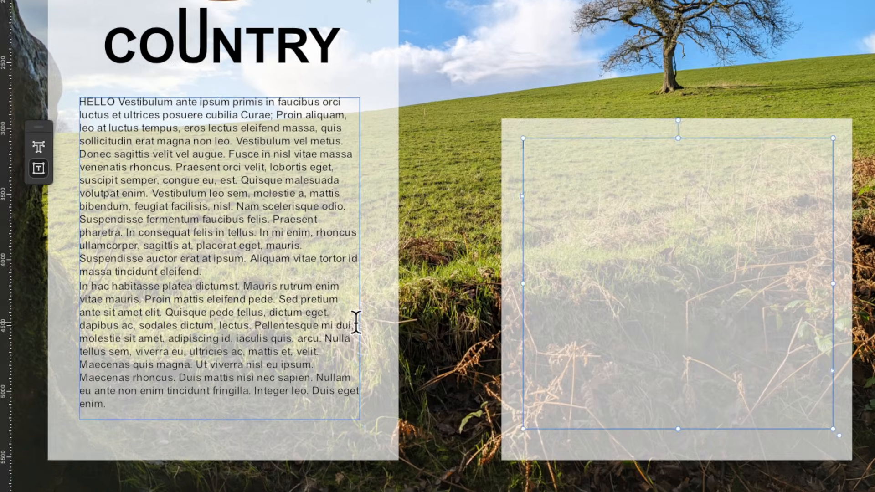
# - Link the HELLO text frame to the empty frame in the second rectangle so the text flows on into it
pyautogui.click(339, 326)
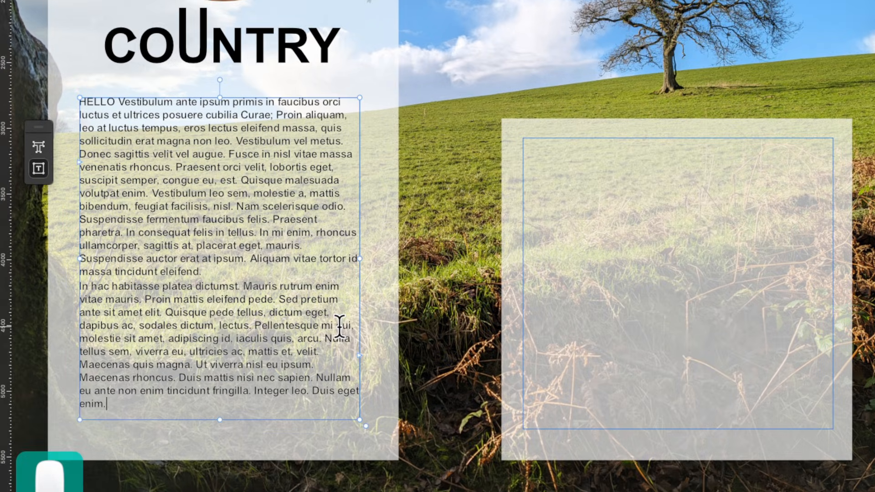
pyautogui.click(360, 356)
pyautogui.click(553, 191)
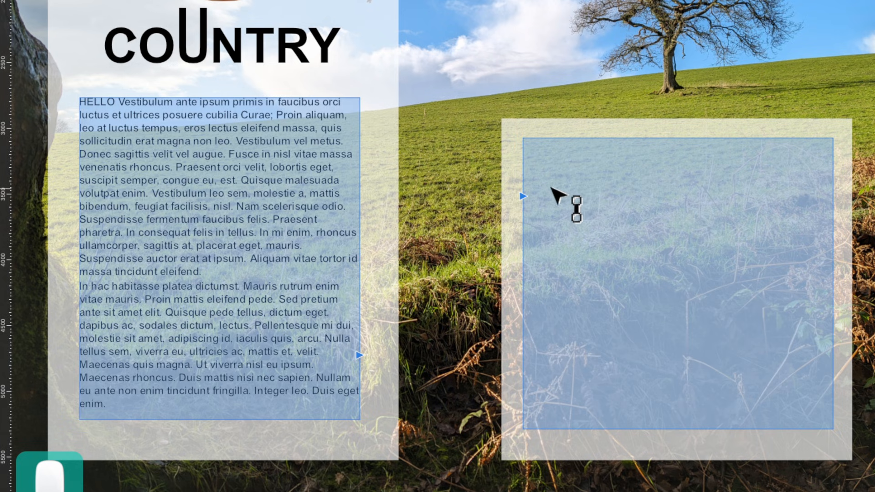
pyautogui.click(600, 185)
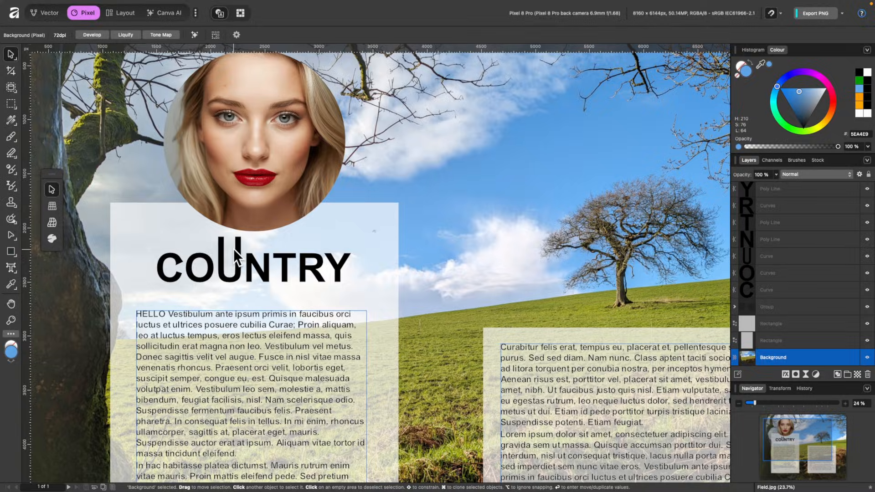
# - Select the letter U of COUNTRY and activate the Colour Picker Tool
pyautogui.scroll(3, 190, 256)
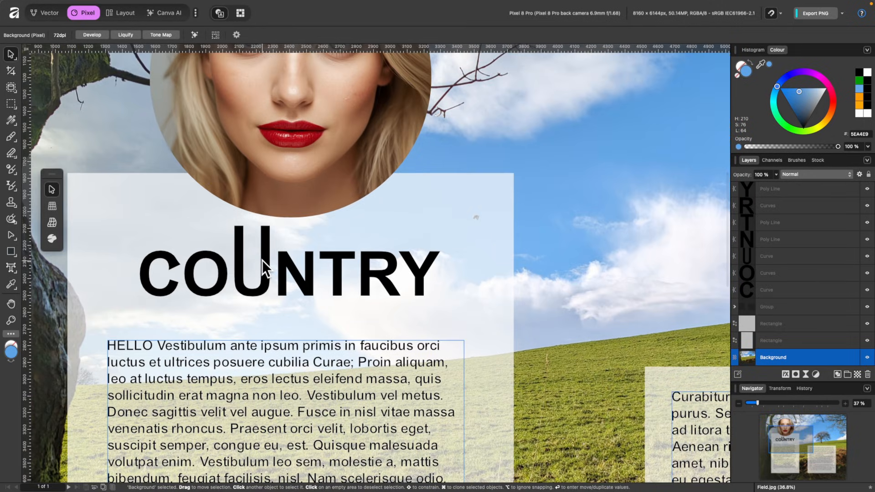
pyautogui.click(262, 260)
pyautogui.hscroll(-2, 263, 261)
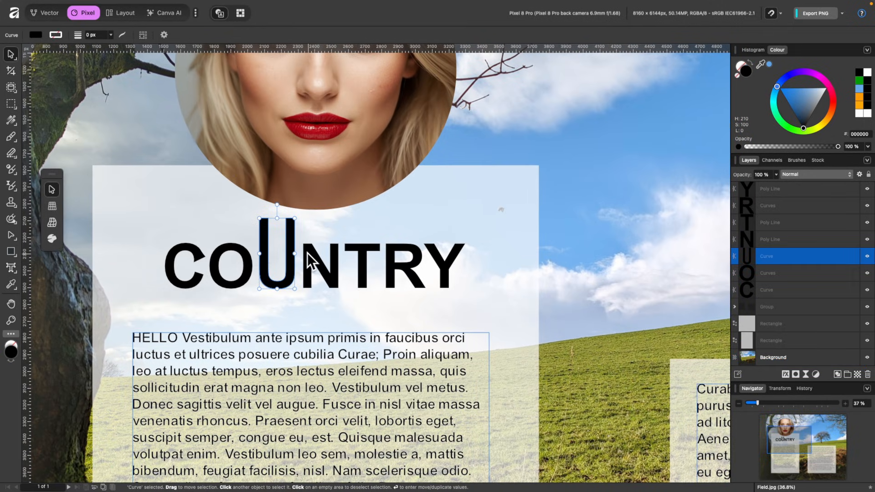
pyautogui.scroll(-3, 307, 253)
pyautogui.hscroll(4, 488, 274)
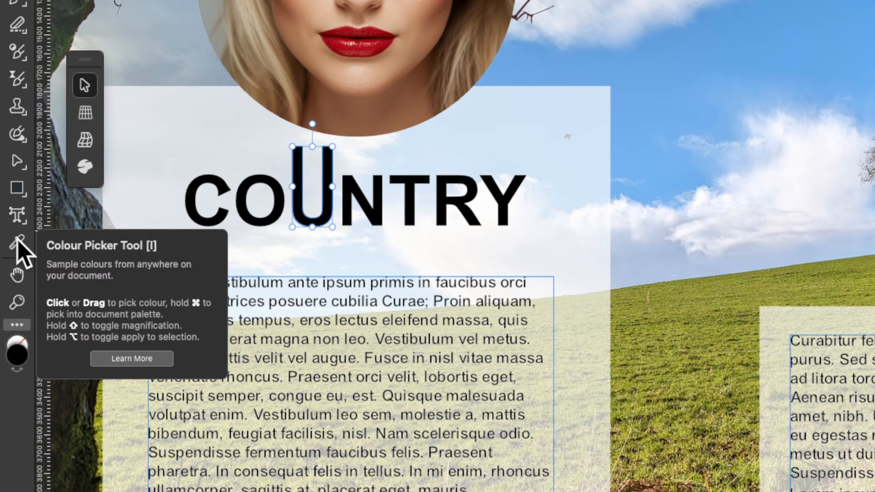
pyautogui.click(18, 242)
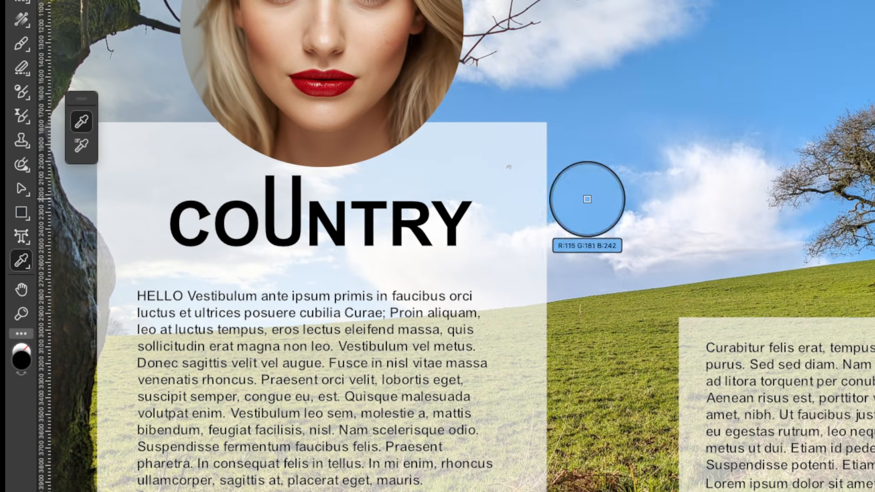
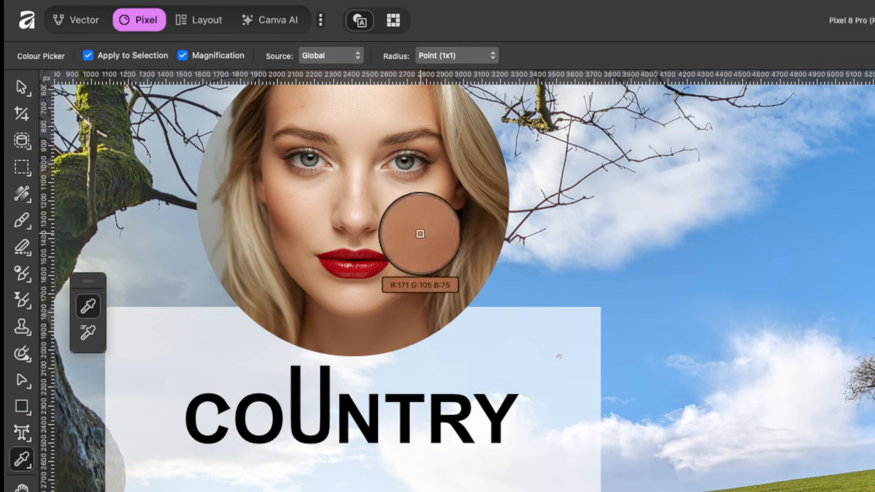
# - Examine the Colour Picker's source and sampling radius options
pyautogui.click(347, 56)
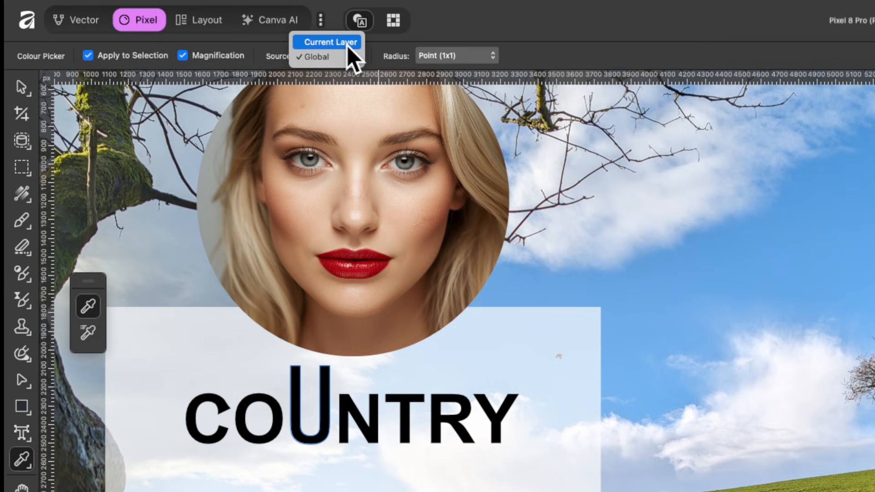
pyautogui.click(345, 55)
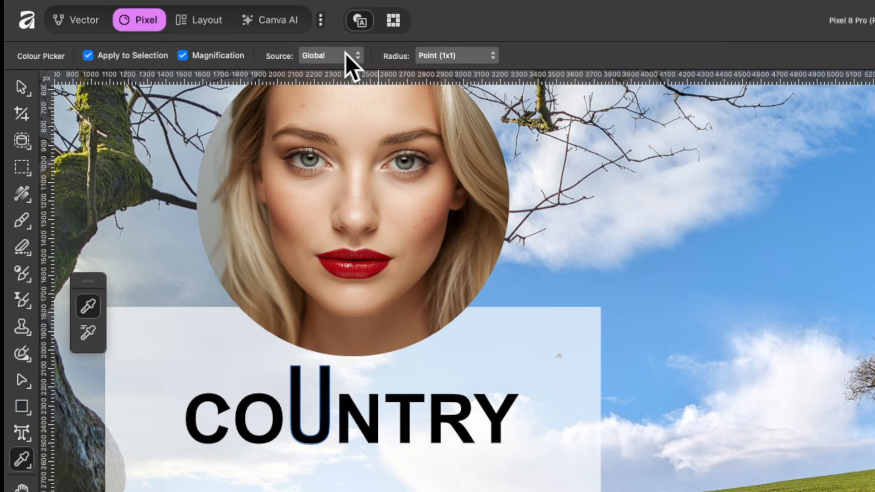
pyautogui.click(468, 58)
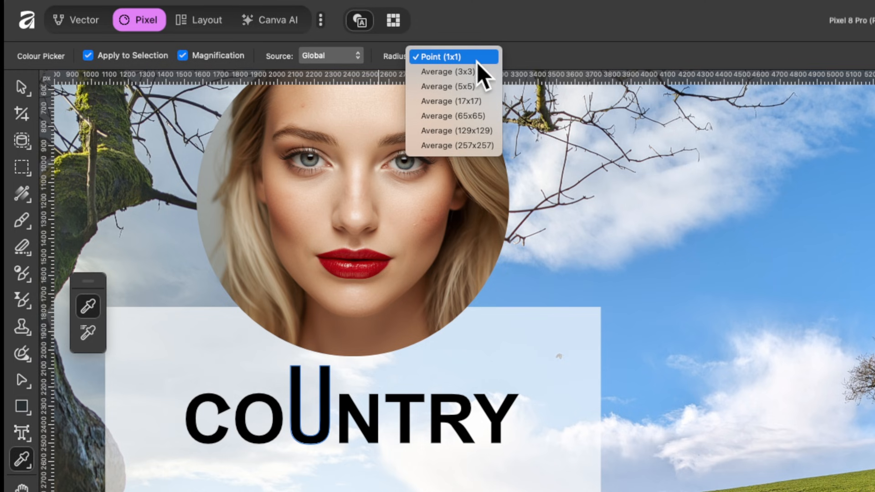
pyautogui.click(538, 43)
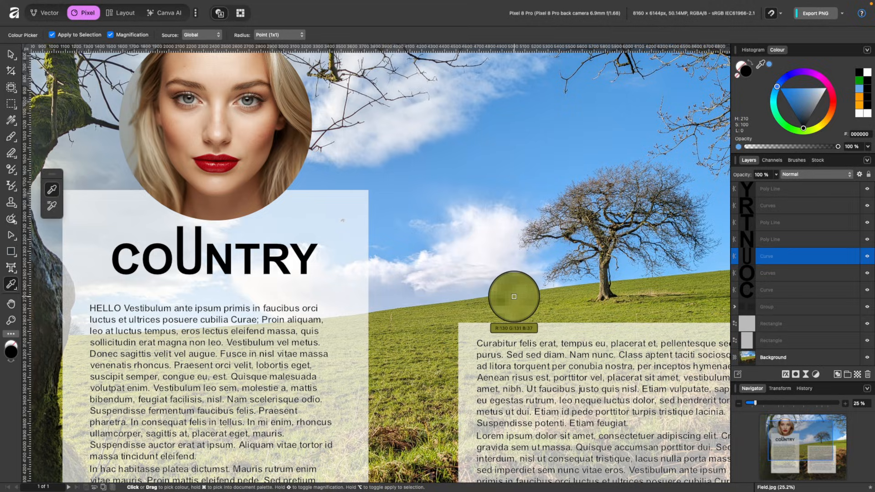
# - Recolour the letter U first with green sampled from the grass and finally with red sampled from the portrait's lips
pyautogui.click(514, 296)
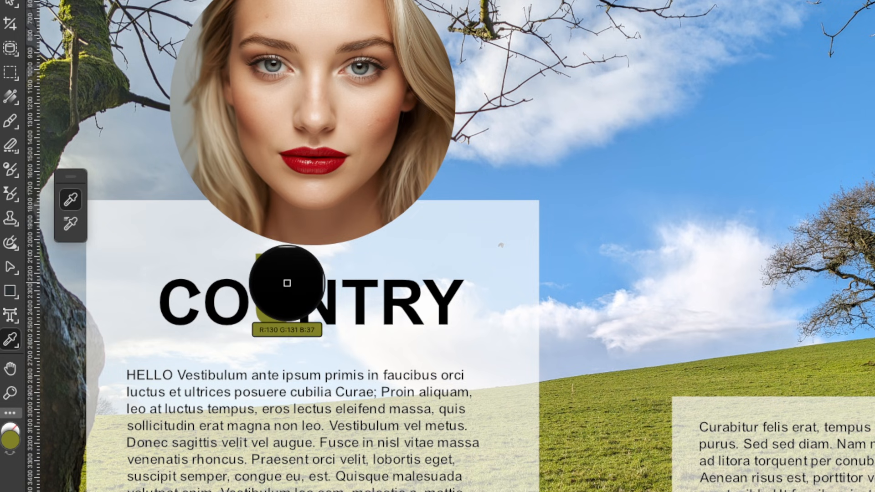
pyautogui.moveTo(286, 283); pyautogui.dragTo(123, 110)
pyautogui.moveTo(129, 190); pyautogui.dragTo(18, 80)
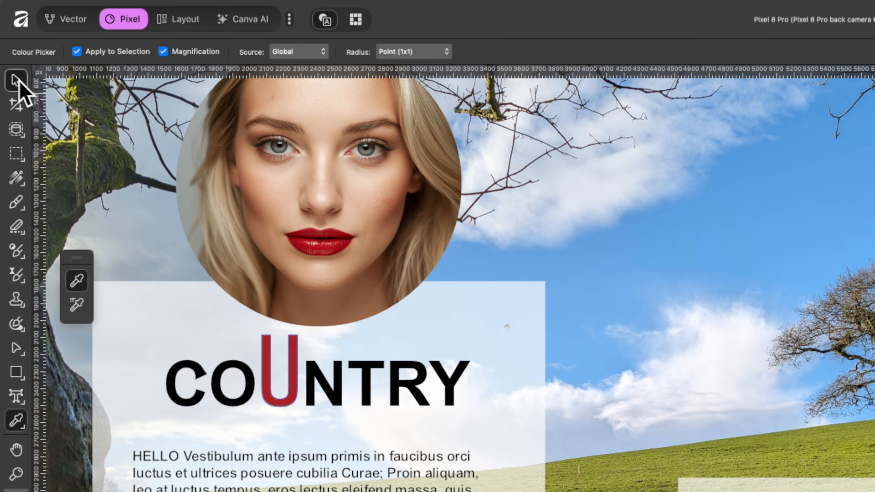
# - Select the letter Y of COUNTRY and fill it with a blue sampled from the sky
pyautogui.click(18, 80)
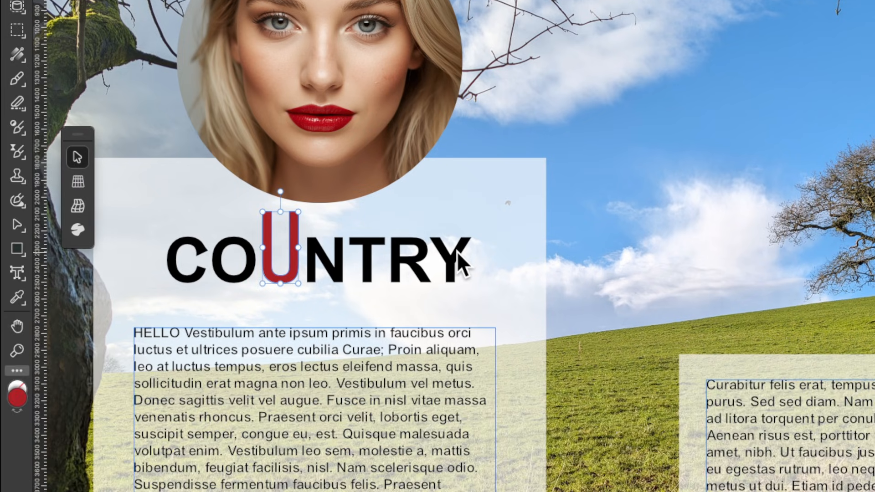
pyautogui.click(457, 251)
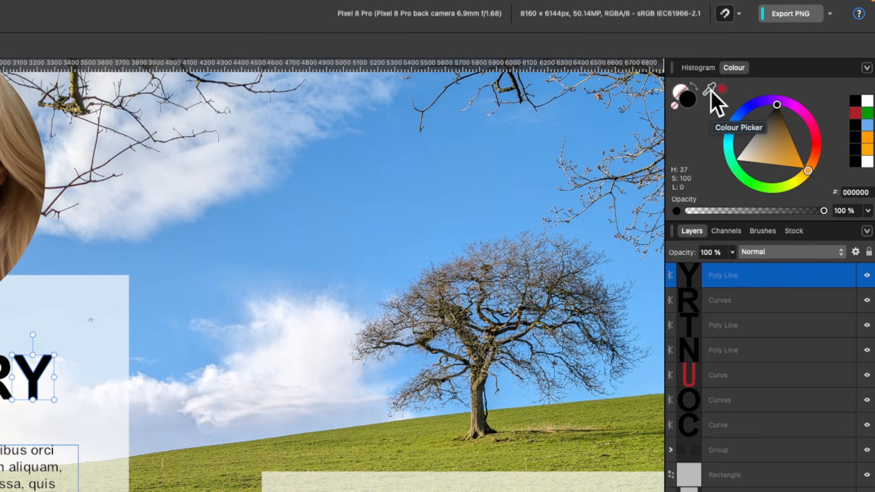
pyautogui.moveTo(709, 89); pyautogui.dragTo(408, 228)
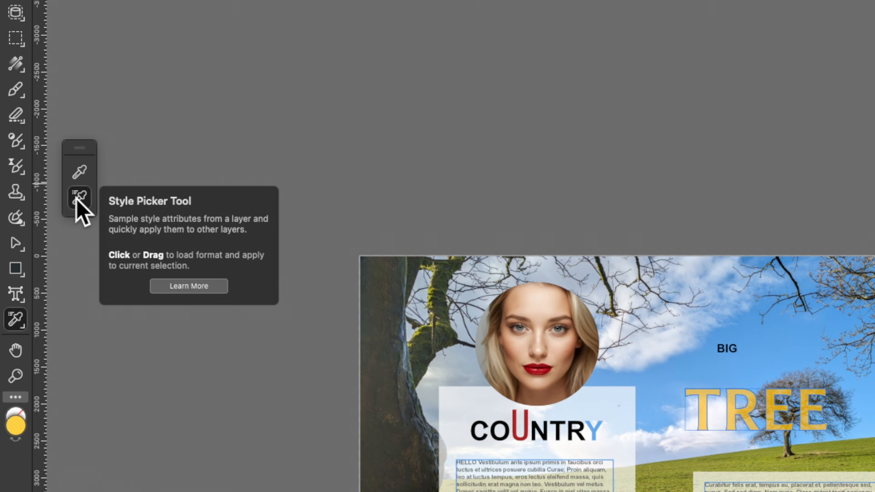
# - Load the formatting of the word TREE with the Style Picker Tool
pyautogui.click(78, 197)
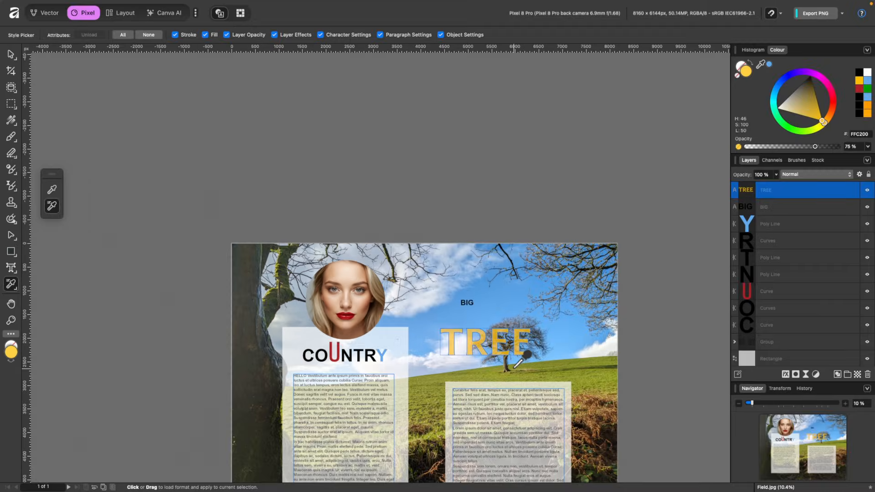
pyautogui.scroll(6, 516, 365)
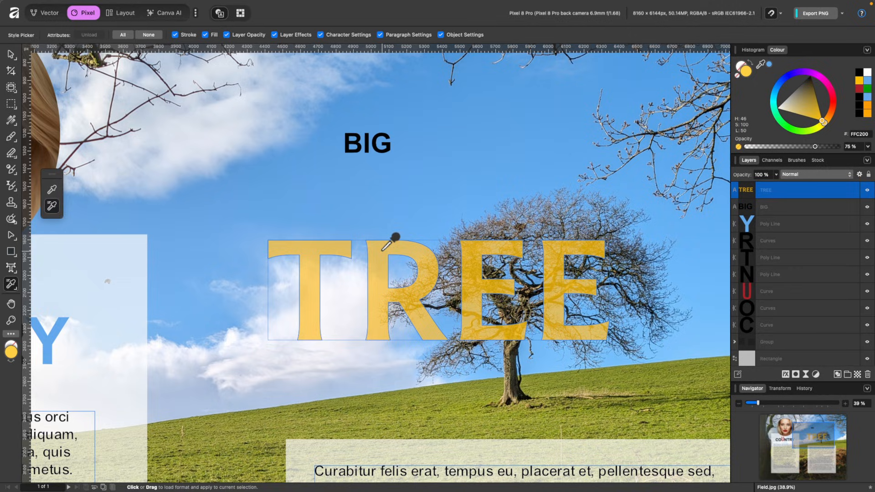
pyautogui.click(383, 249)
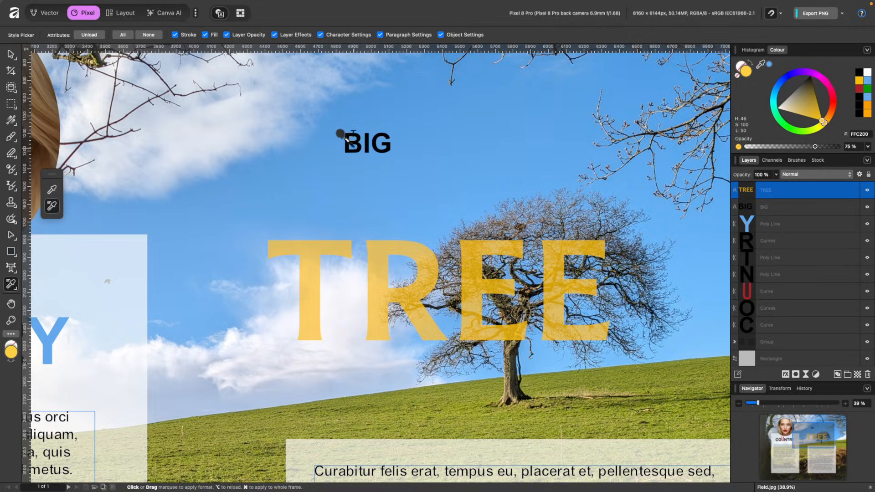
# - Try applying the loaded TREE style to the whole word BIG and undo the change
pyautogui.scroll(3, 352, 123)
pyautogui.scroll(2, 352, 123)
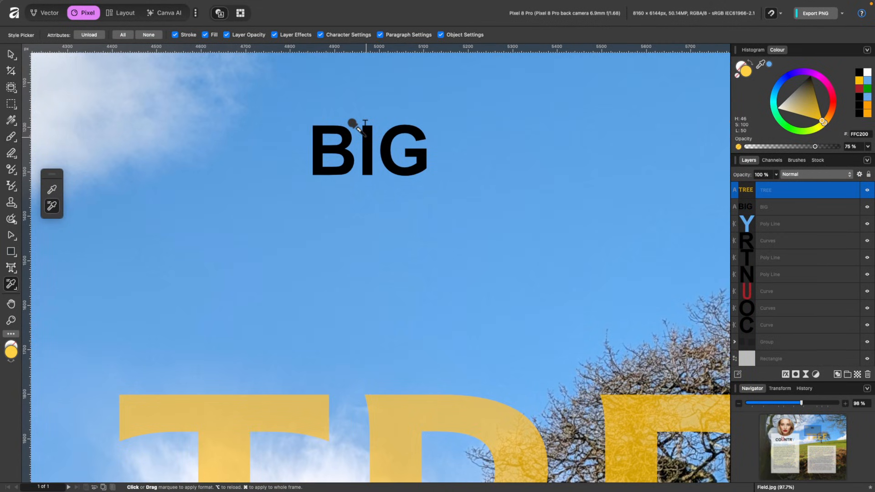
pyautogui.scroll(-3, 352, 123)
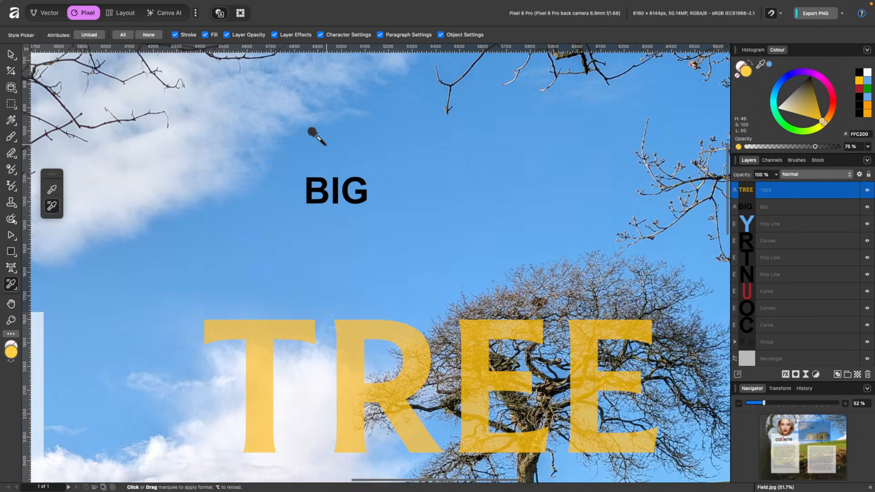
pyautogui.click(311, 181)
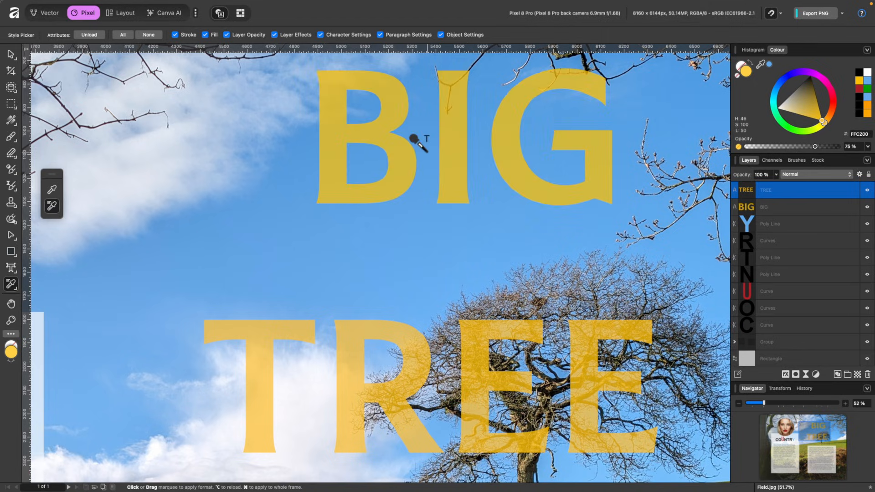
pyautogui.press('super+z')
# - Apply the loaded TREE style to only the letter B of BIG
pyautogui.scroll(4, 299, 171)
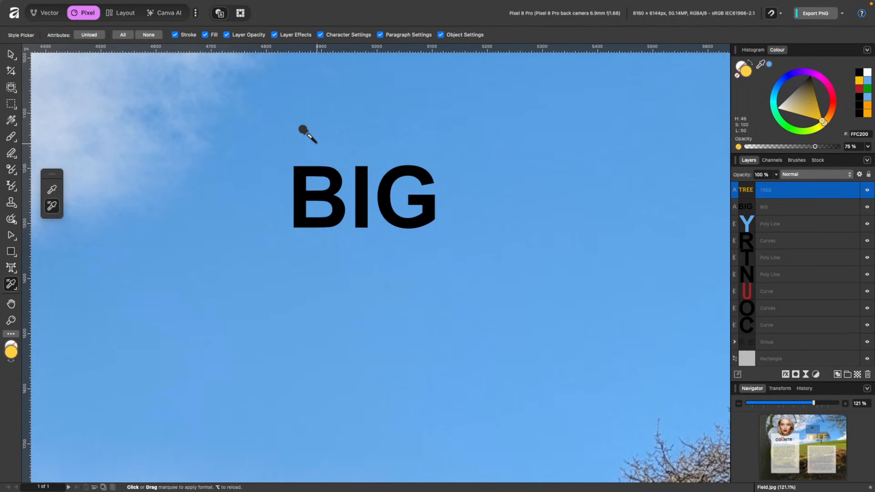
pyautogui.moveTo(329, 178); pyautogui.dragTo(291, 179)
pyautogui.scroll(-5, 461, 172)
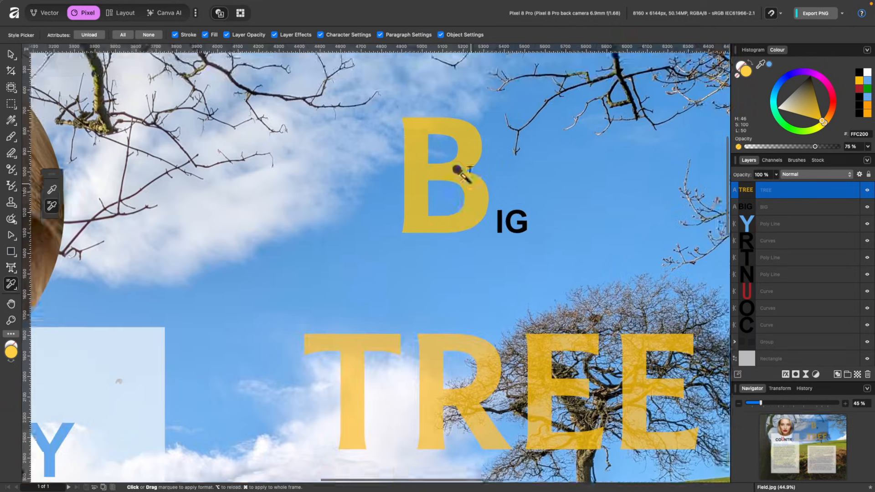
# - Apply the loaded style to the letters G and I of BIG individually and unload it from the Style Picker
pyautogui.scroll(6, 469, 244)
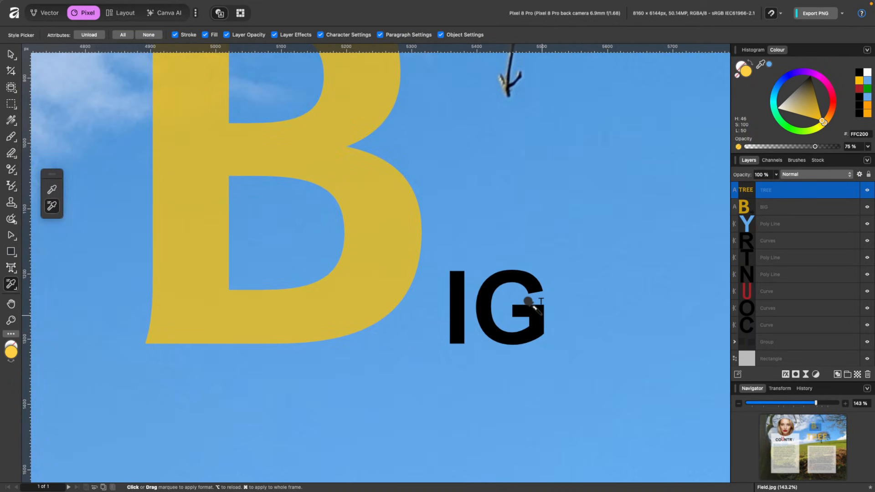
pyautogui.click(483, 303)
pyautogui.scroll(-6, 482, 292)
pyautogui.click(465, 288)
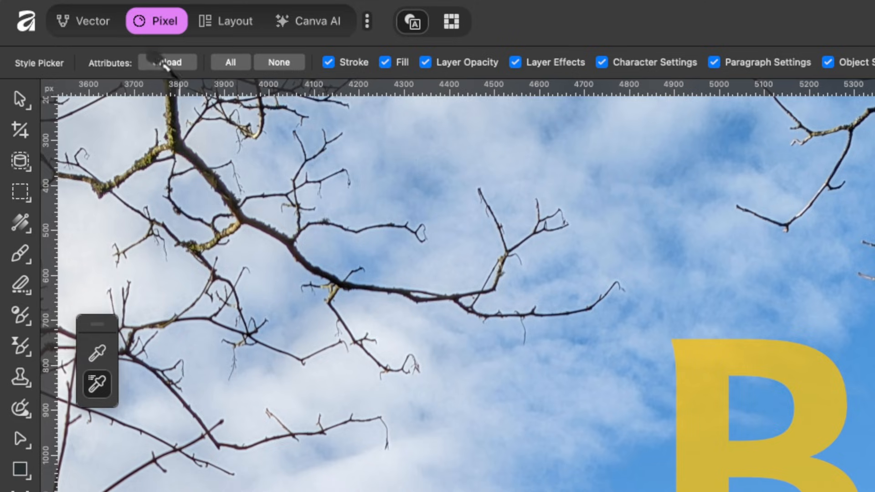
pyautogui.click(165, 63)
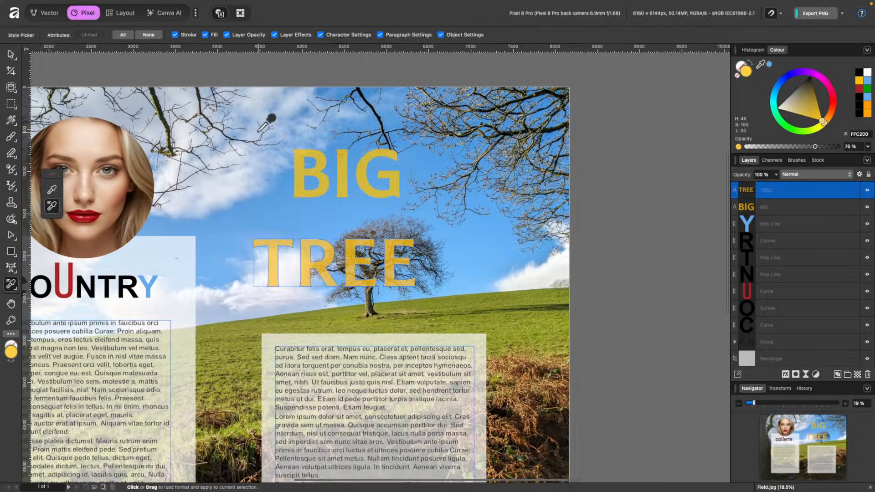
# - Pan the document slightly with the View Tool
pyautogui.hscroll(-4, 258, 131)
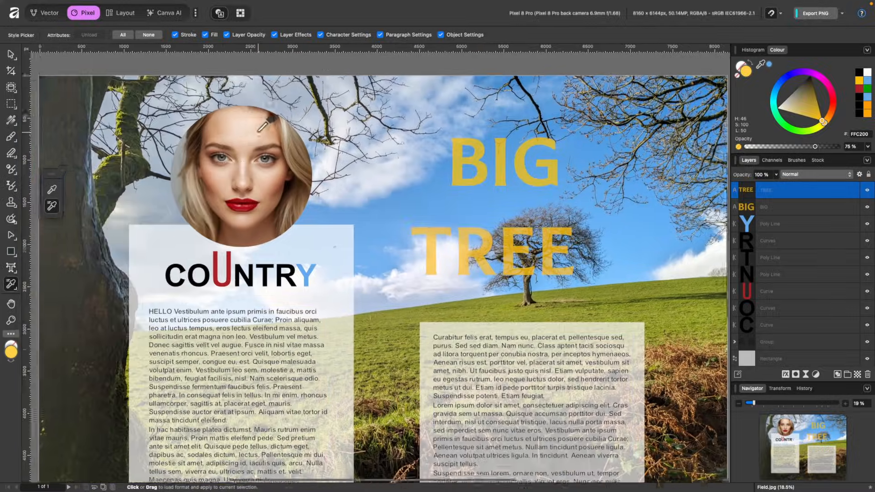
pyautogui.scroll(-1, 258, 131)
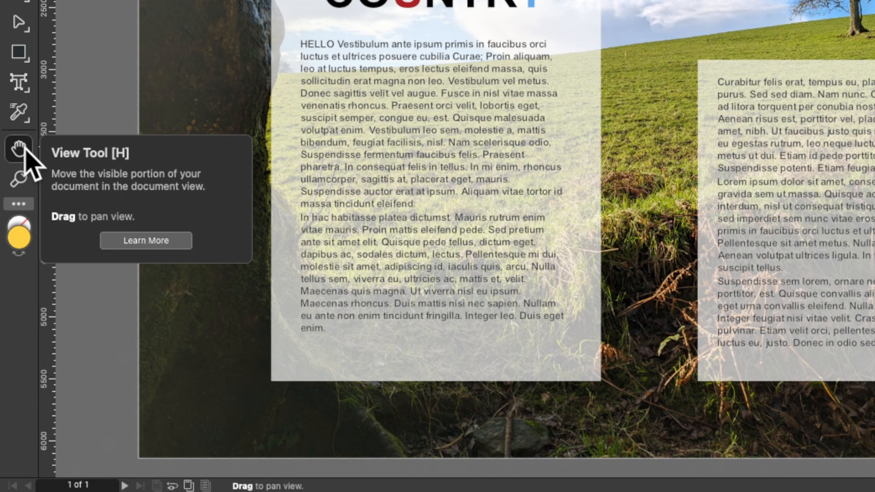
pyautogui.click(20, 149)
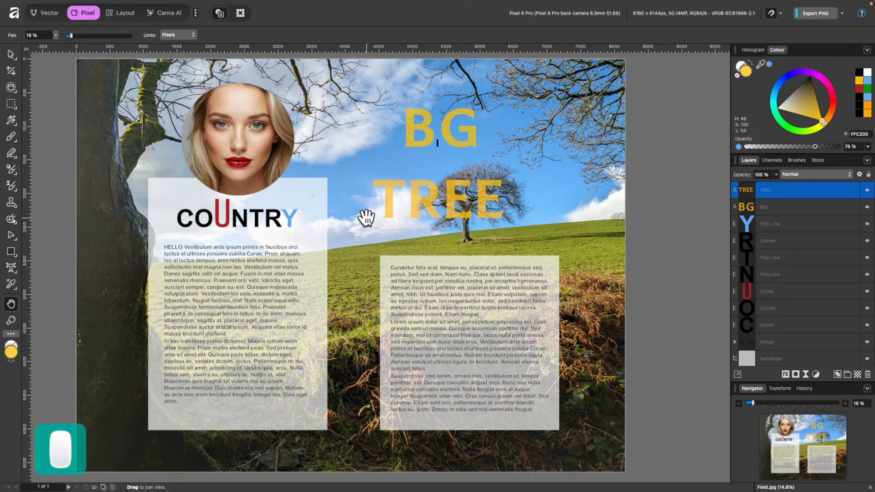
pyautogui.click(366, 218)
pyautogui.moveTo(366, 219); pyautogui.dragTo(384, 225)
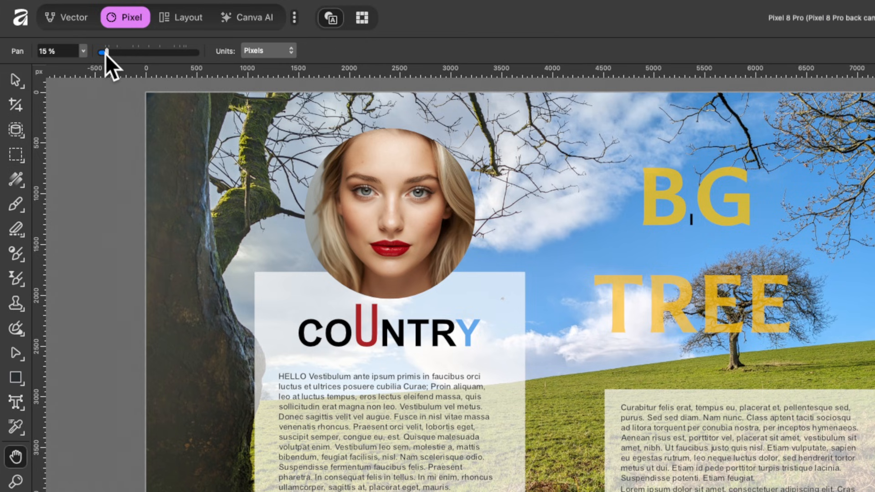
# - Zoom the document to 25% and try inches as the ruler unit before restoring pixels
pyautogui.moveTo(105, 54); pyautogui.dragTo(110, 53)
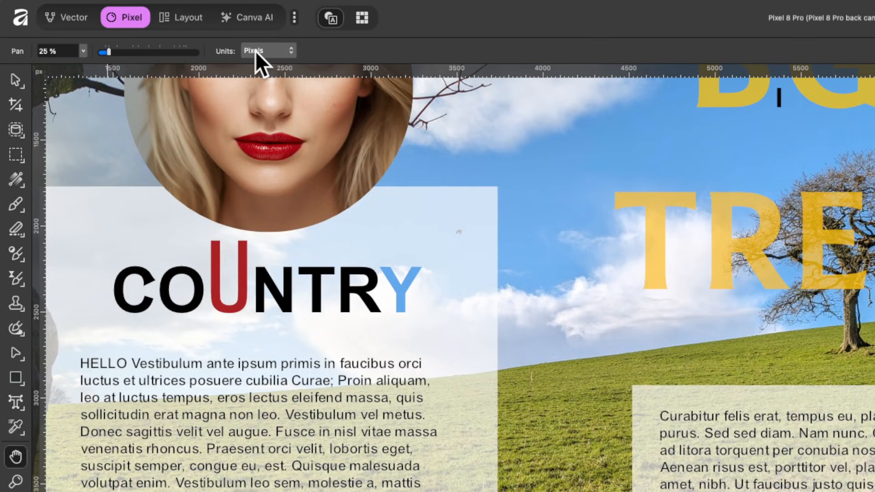
pyautogui.click(255, 51)
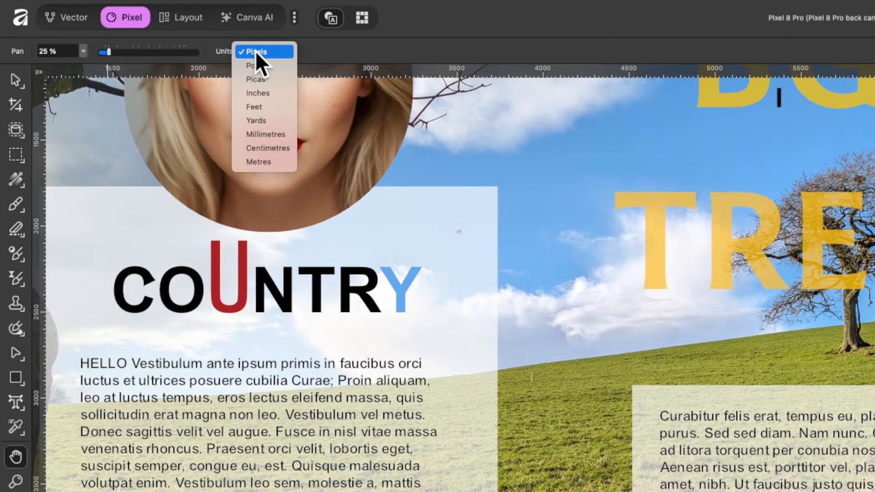
pyautogui.click(271, 91)
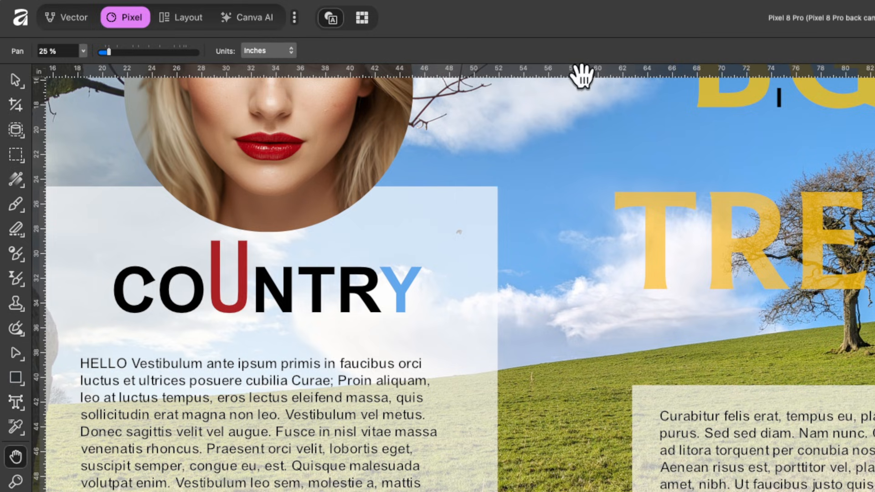
pyautogui.click(277, 50)
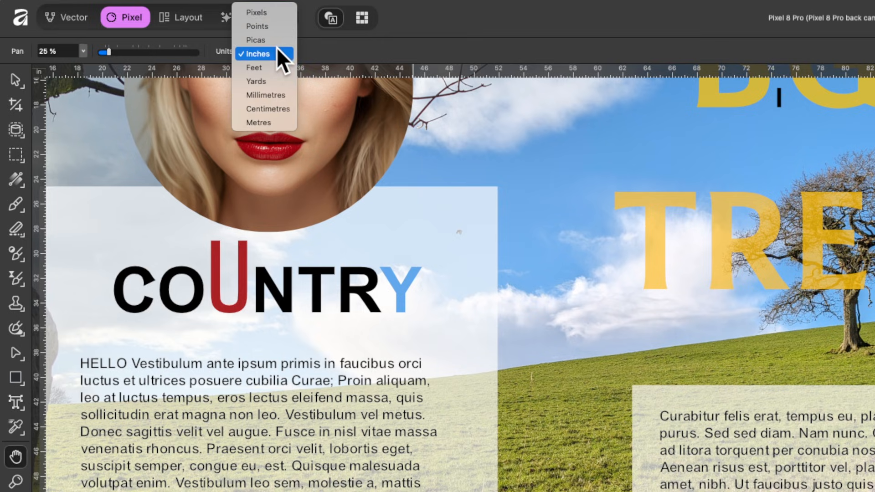
pyautogui.click(277, 9)
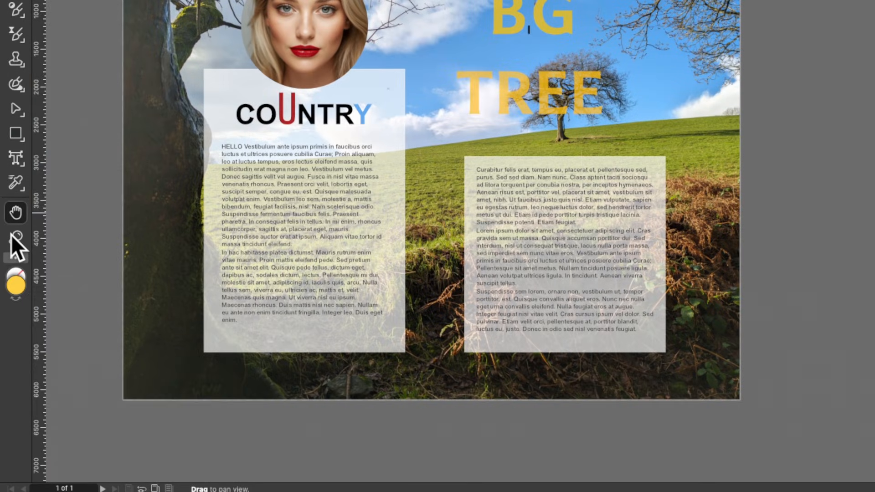
# - Use the Zoom Tool to magnify the photo up to 25% around the sky area and zoom back out
pyautogui.click(16, 237)
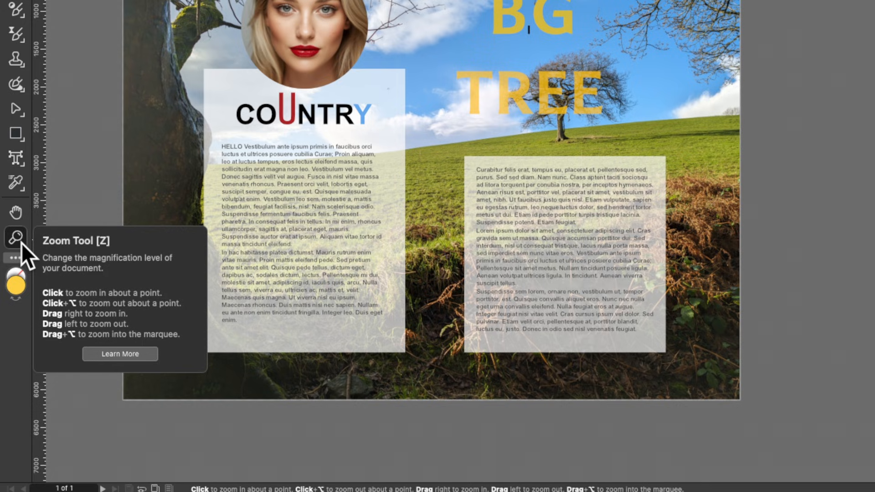
pyautogui.click(21, 242)
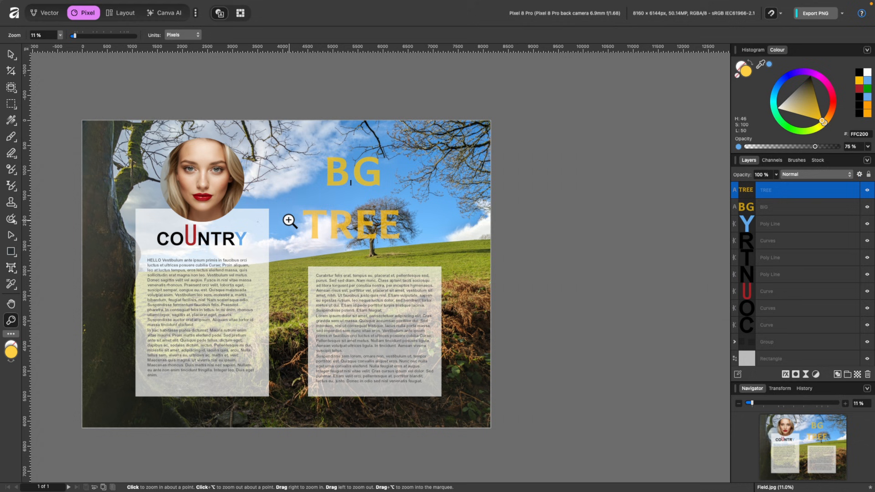
pyautogui.click(413, 185)
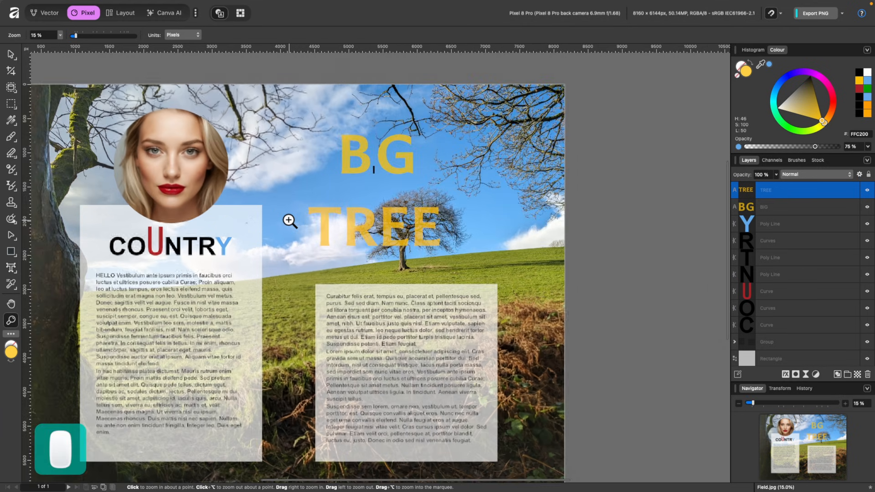
pyautogui.click(288, 220)
pyautogui.click(289, 221)
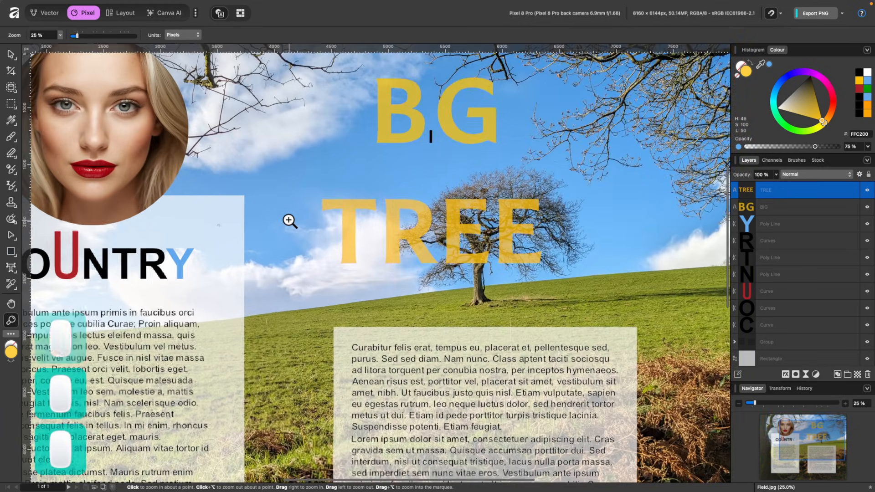
pyautogui.click(289, 220)
pyautogui.keyDown('alt'); pyautogui.click(289, 221); pyautogui.keyUp('alt')
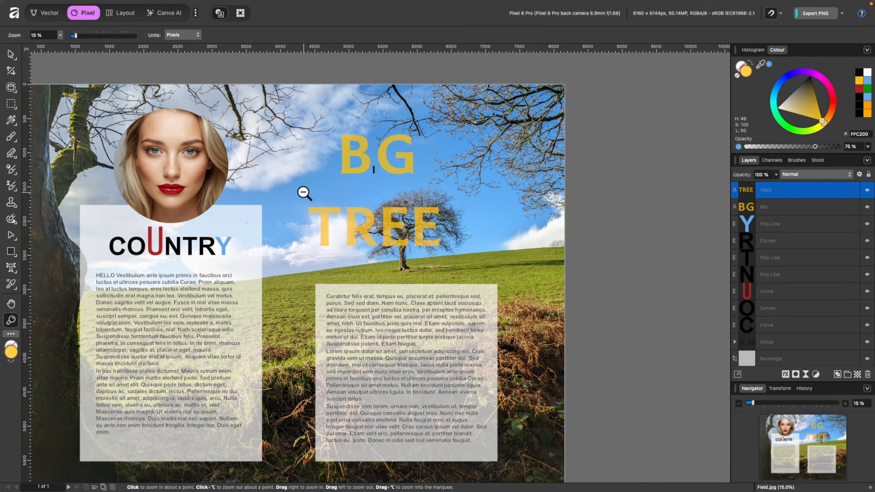
# - Zoom into the word TREE with a marquee around it, and return to a wider view of the layout
pyautogui.moveTo(292, 189); pyautogui.dragTo(465, 268)
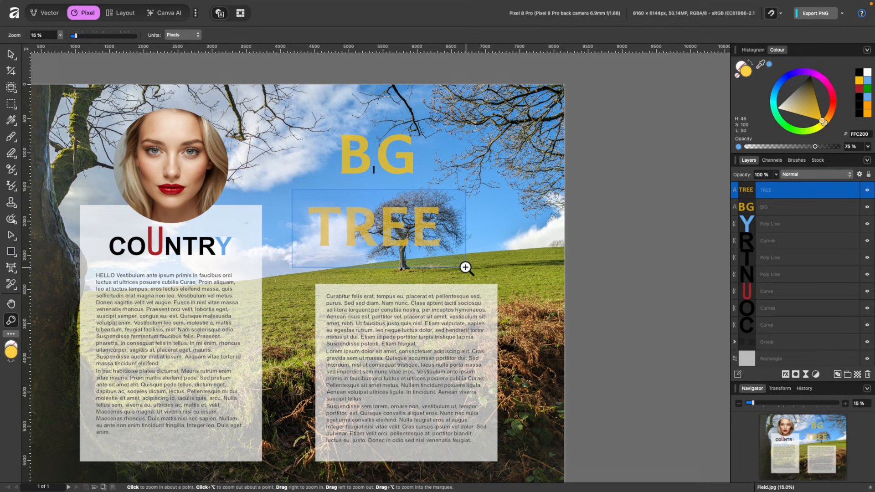
pyautogui.moveTo(465, 267); pyautogui.dragTo(464, 266)
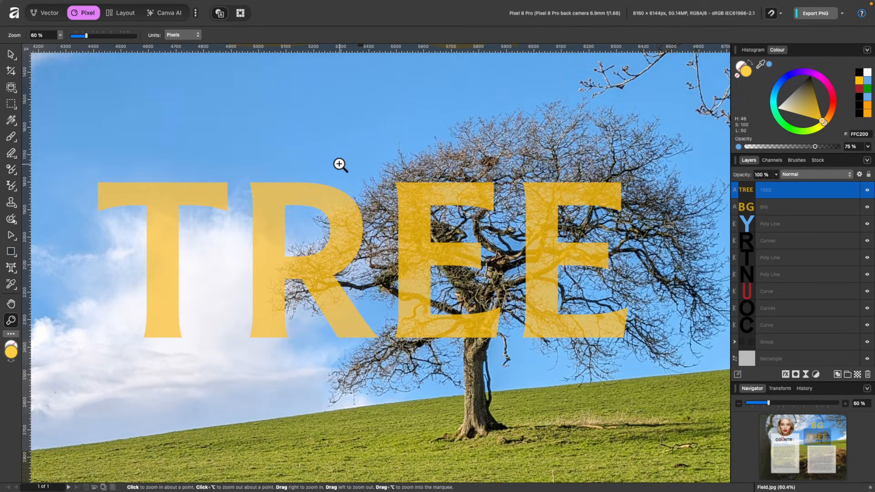
pyautogui.scroll(-10, 339, 164)
pyautogui.hscroll(-3, 339, 163)
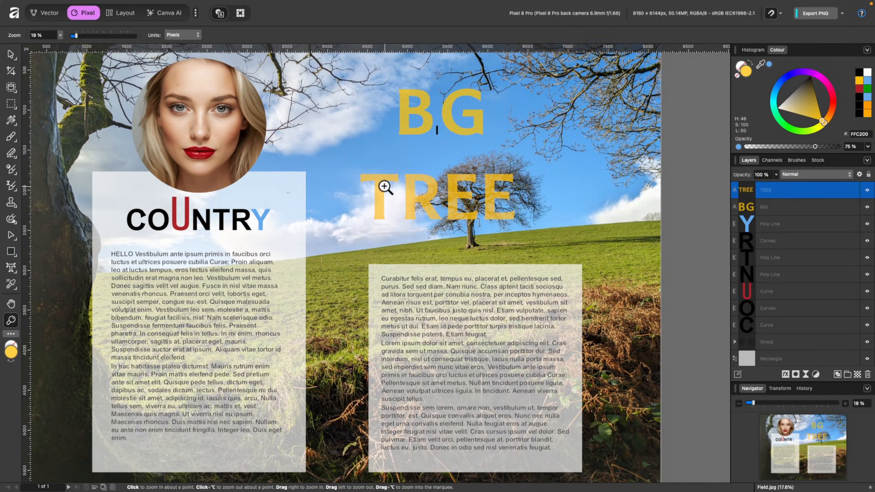
# - Zoom and pan around the TREE text and text frames while the Move Tool is active
pyautogui.click(12, 57)
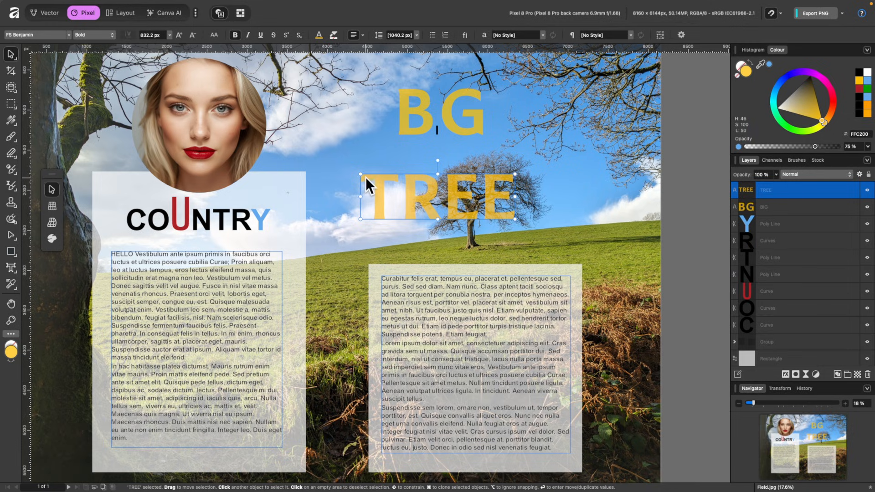
pyautogui.scroll(5, 365, 178)
pyautogui.scroll(-2, 365, 178)
pyautogui.hscroll(3, 365, 177)
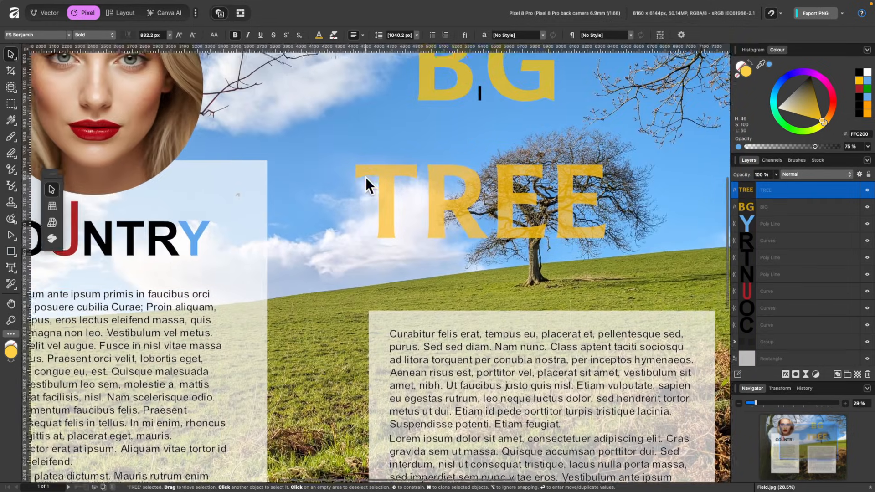
pyautogui.hscroll(-4, 365, 177)
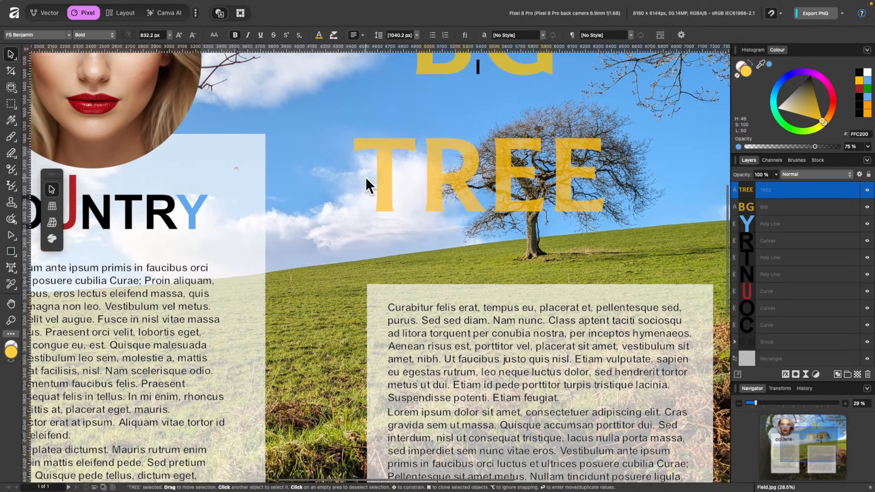
pyautogui.scroll(-3, 366, 176)
pyautogui.scroll(-1, 365, 177)
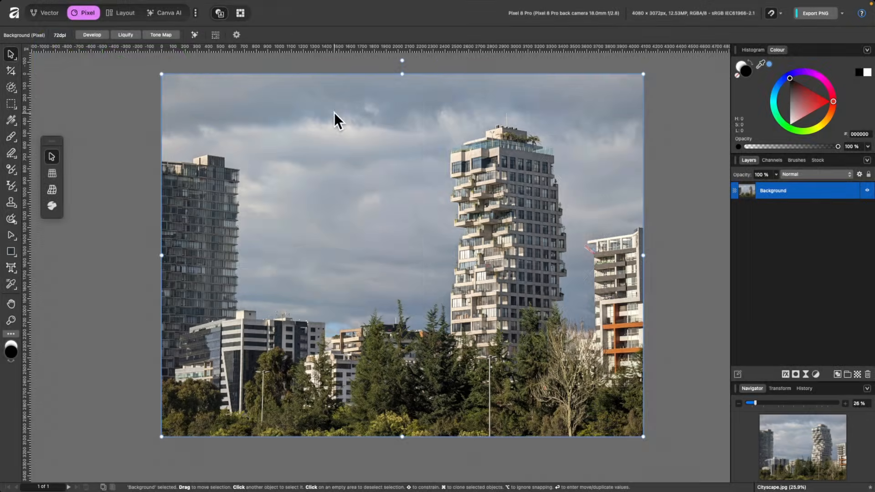
# - Add a live Depth of Field filter to the cityscape Background layer and centre its elliptical focus on the tall tower
pyautogui.moveTo(202, 1)
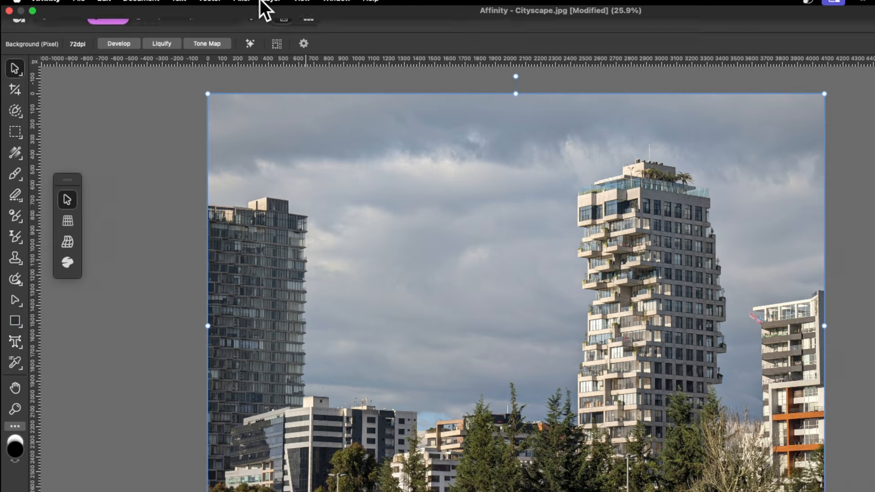
pyautogui.click(245, 4)
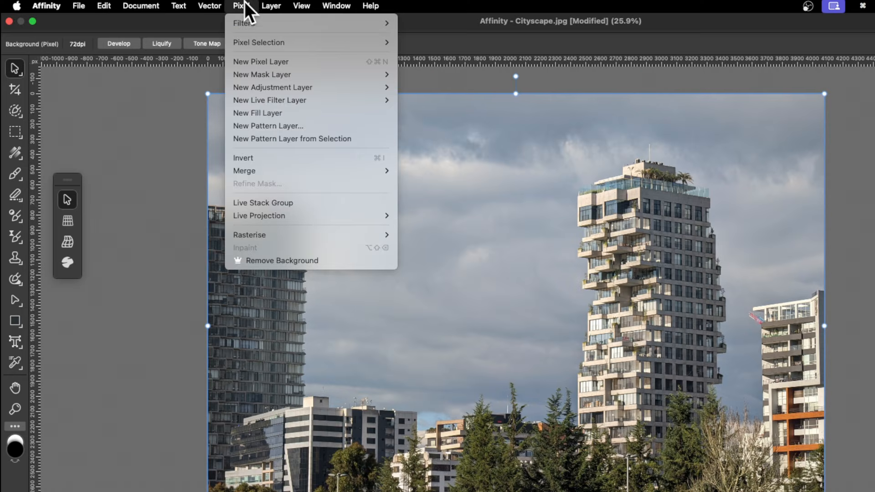
pyautogui.moveTo(266, 101)
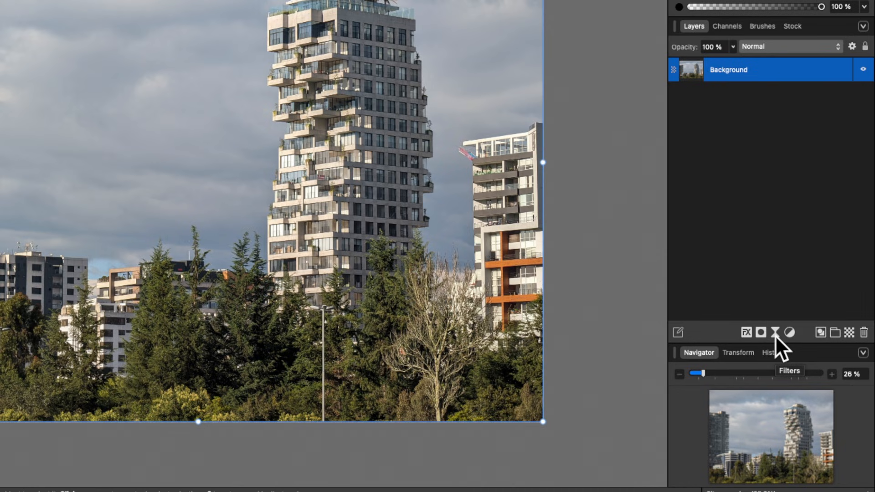
pyautogui.click(774, 333)
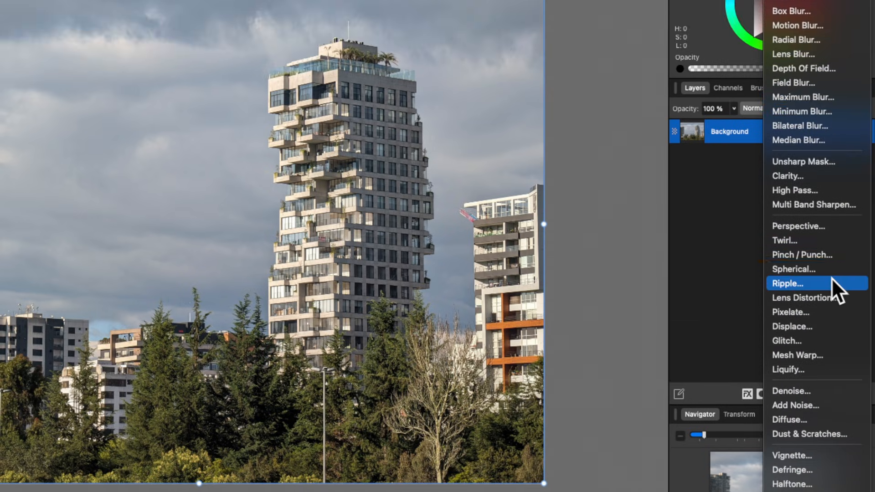
pyautogui.click(822, 67)
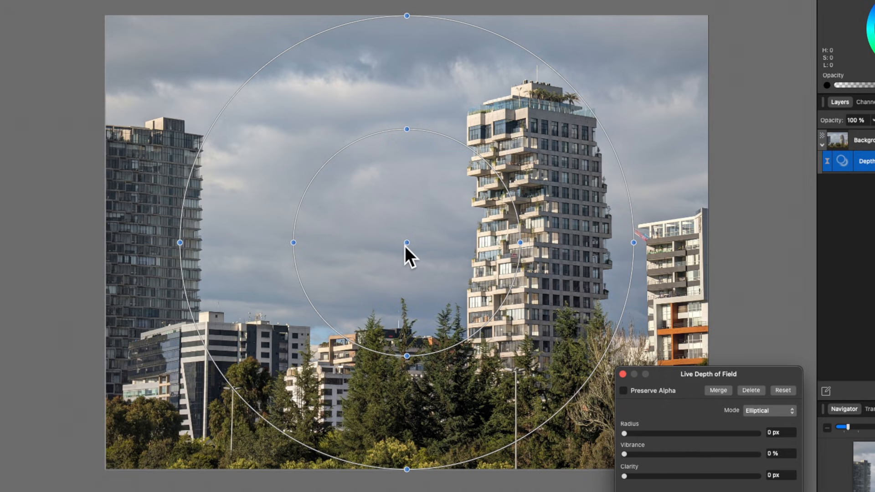
pyautogui.moveTo(406, 242); pyautogui.dragTo(499, 234)
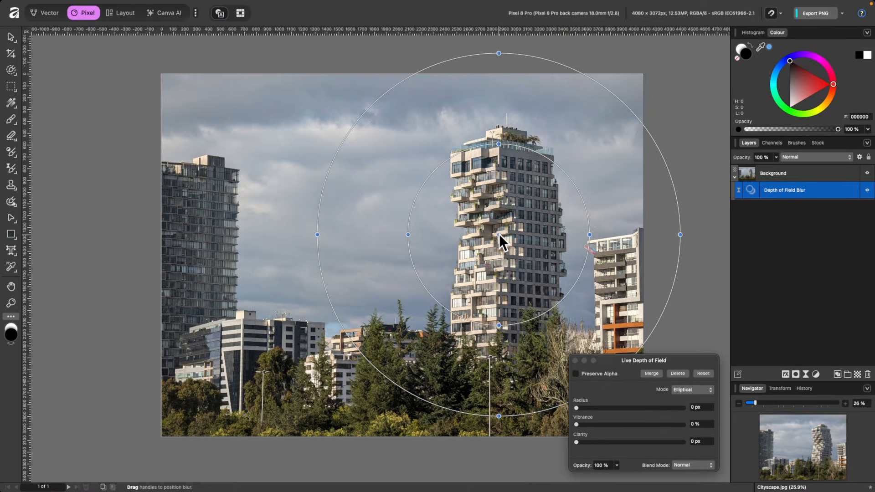
pyautogui.moveTo(644, 360); pyautogui.dragTo(279, 65)
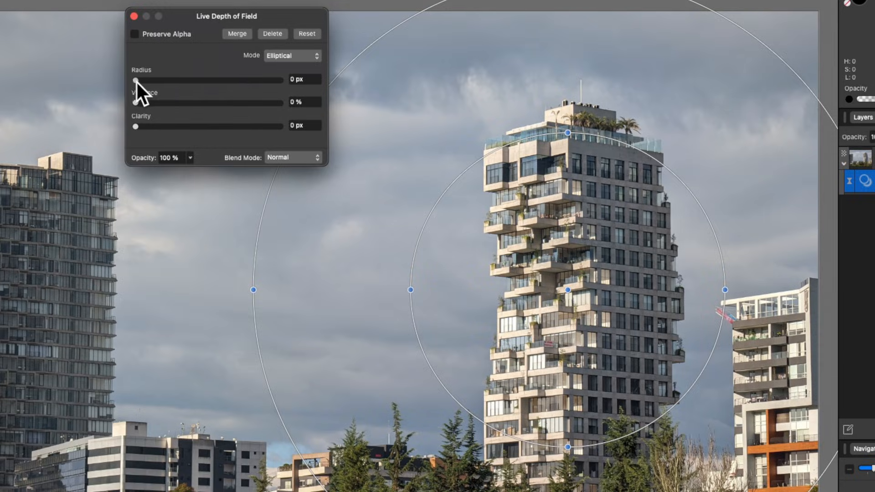
# - Set the Depth of Field filter's radius to 32.3 px and its vibrance to 45%
pyautogui.moveTo(210, 117); pyautogui.dragTo(234, 111)
pyautogui.moveTo(169, 72); pyautogui.dragTo(234, 80)
pyautogui.scroll(-5, 414, 295)
pyautogui.scroll(3, 415, 294)
pyautogui.hscroll(2, 415, 295)
pyautogui.scroll(-3, 447, 223)
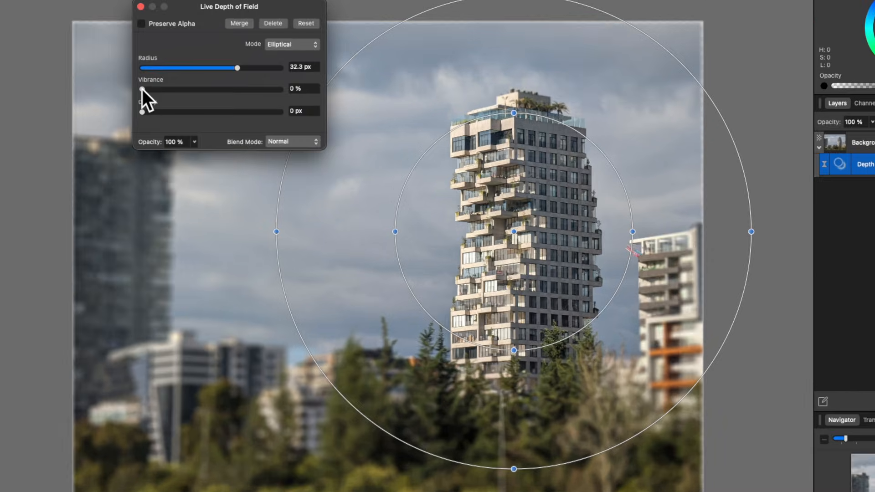
pyautogui.moveTo(210, 131); pyautogui.dragTo(270, 127)
pyautogui.moveTo(220, 83); pyautogui.dragTo(204, 103)
pyautogui.moveTo(151, 113); pyautogui.dragTo(109, 132)
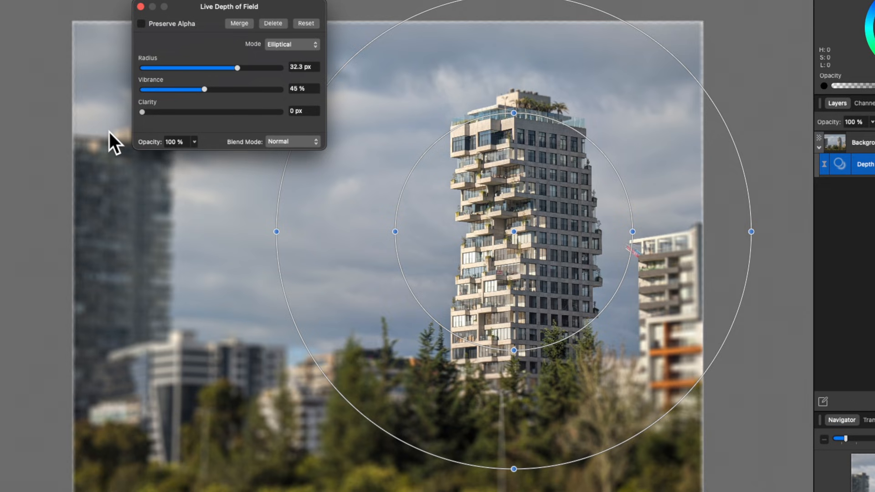
# - Try the Darken blend mode on the Depth of Field filter, restore Normal, and delete the filter
pyautogui.click(194, 142)
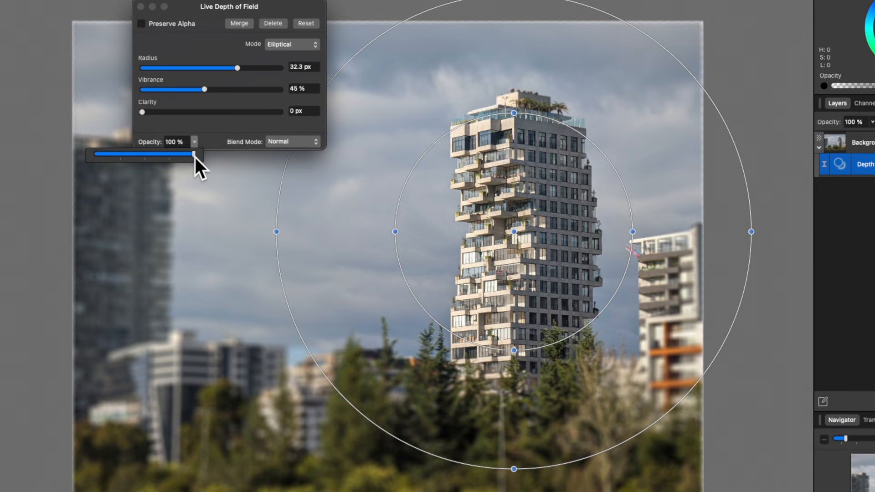
pyautogui.moveTo(194, 155)
pyautogui.mouseDown()
pyautogui.moveTo(134, 163)
pyautogui.moveTo(195, 155)
pyautogui.mouseUp()
pyautogui.click(298, 143)
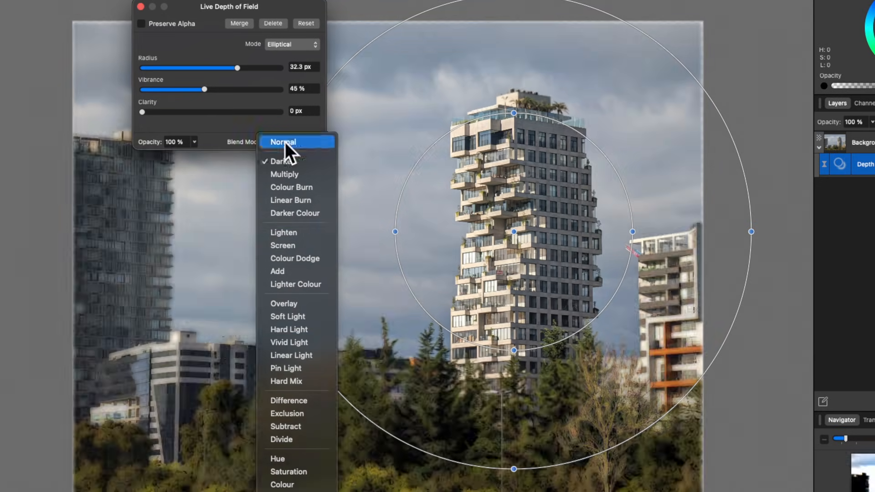
pyautogui.click(239, 130)
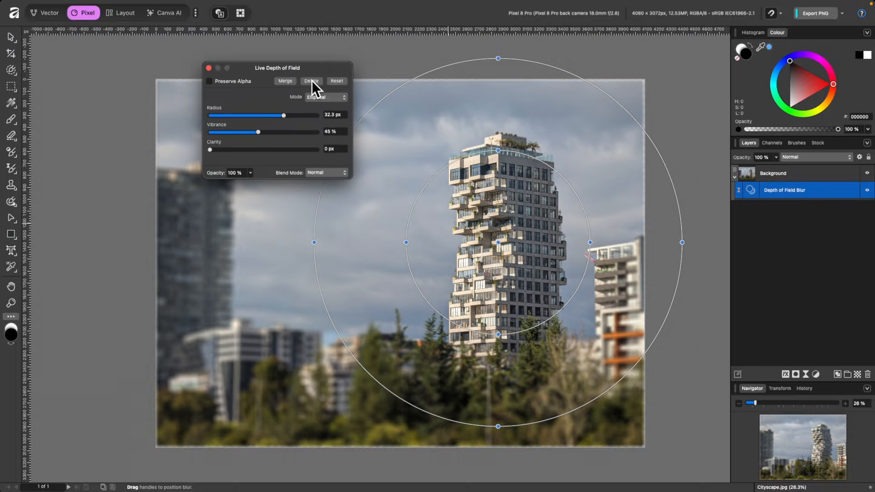
pyautogui.click(273, 24)
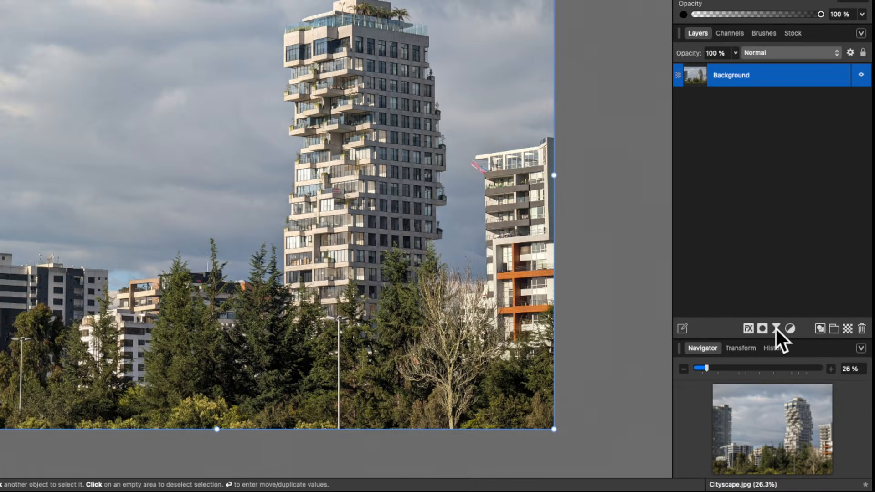
# - Add a live Glitch filter to the Background layer with the Scramble type at 61% strength
pyautogui.click(775, 328)
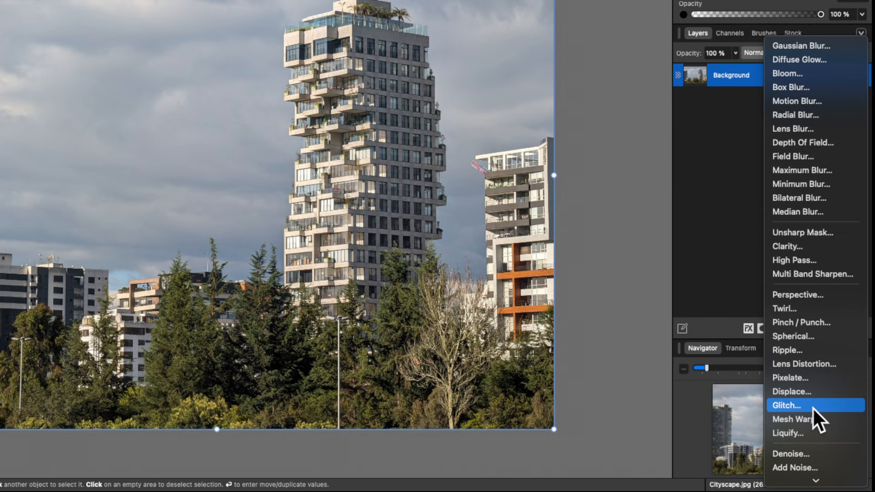
pyautogui.click(813, 407)
pyautogui.moveTo(543, 267); pyautogui.dragTo(506, 0)
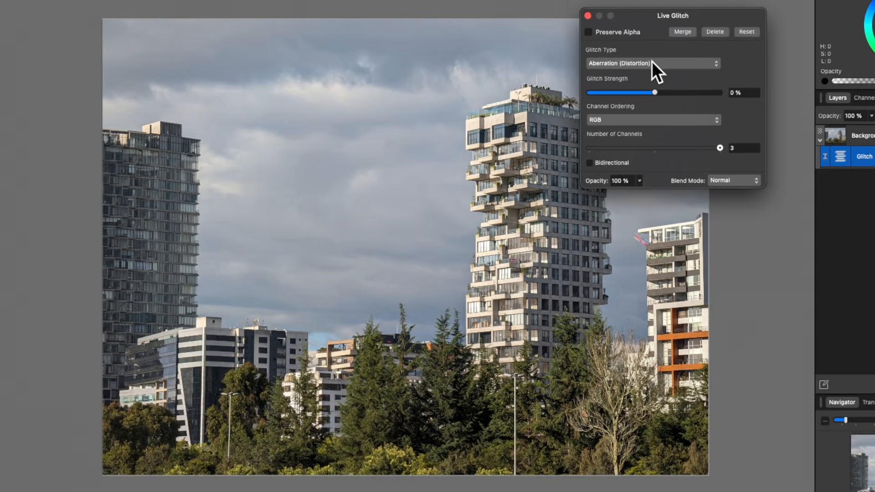
pyautogui.click(655, 62)
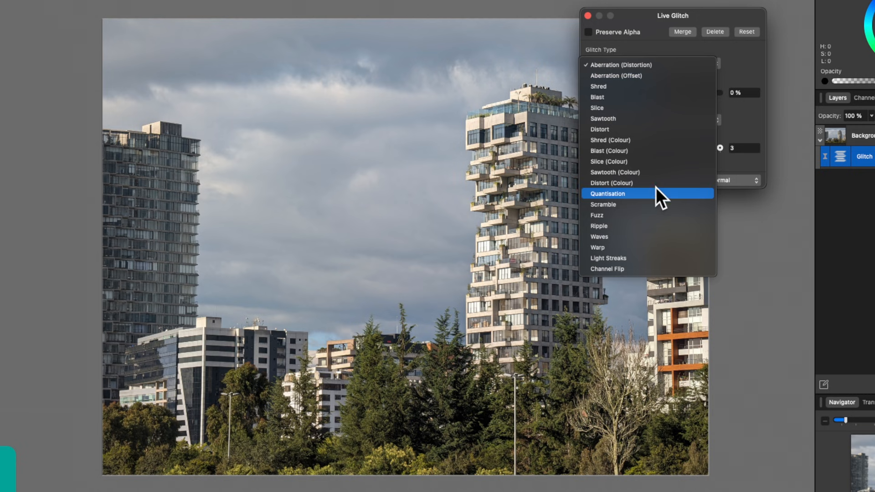
pyautogui.click(654, 202)
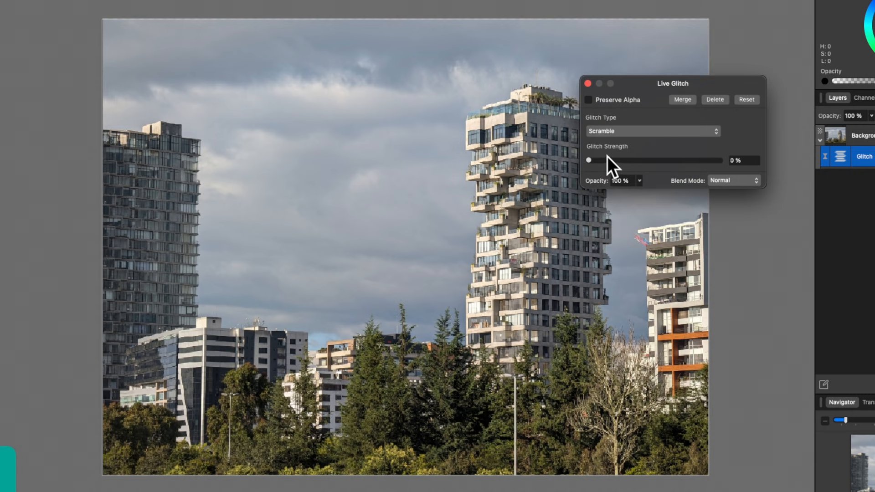
pyautogui.moveTo(595, 162); pyautogui.dragTo(668, 159)
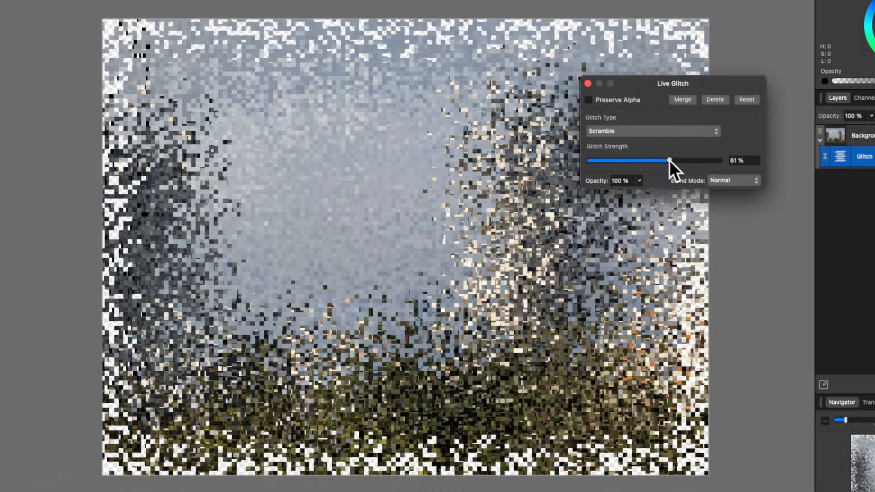
# - Set the live Glitch filter's strength to 19% and close its settings
pyautogui.scroll(5, 367, 35)
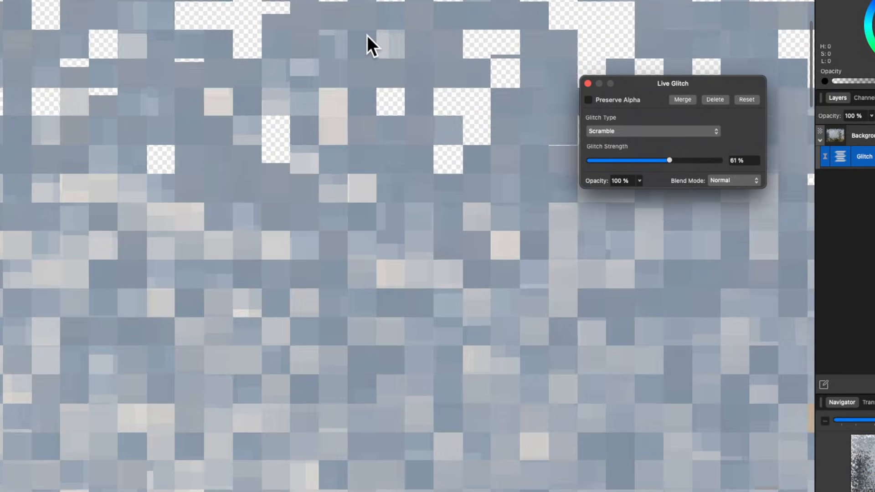
pyautogui.scroll(3, 369, 97)
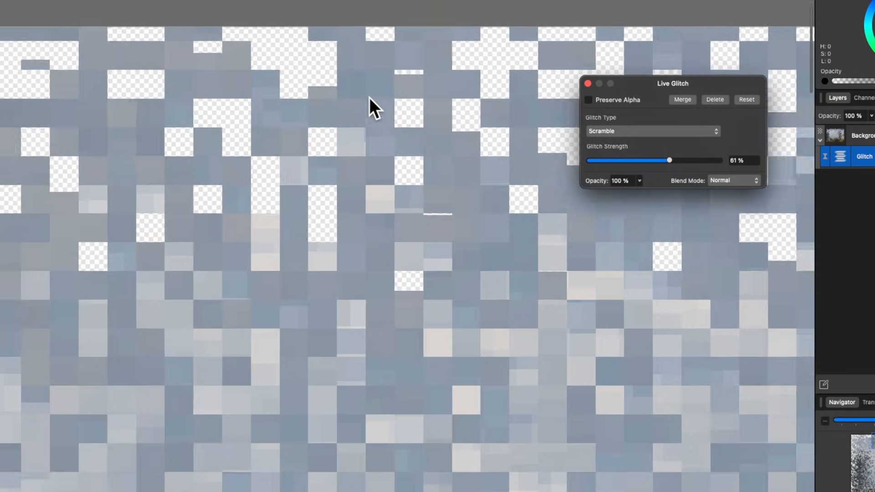
pyautogui.scroll(-6, 369, 97)
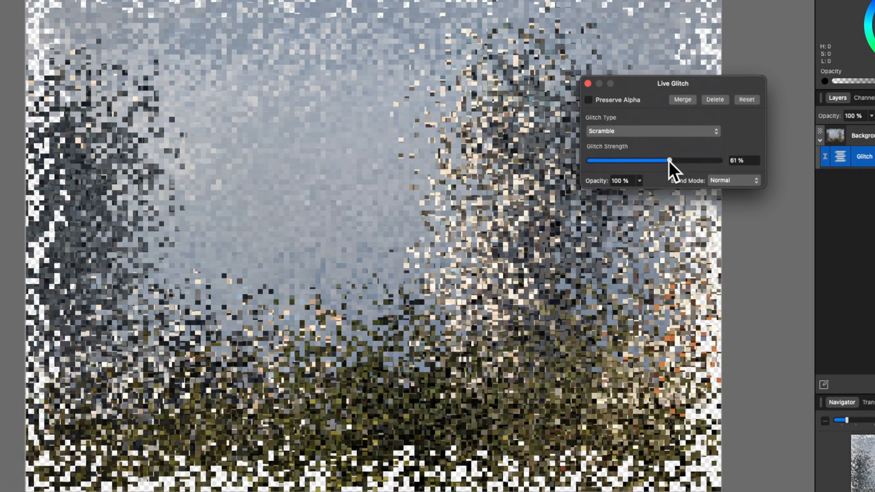
pyautogui.moveTo(668, 160); pyautogui.dragTo(614, 163)
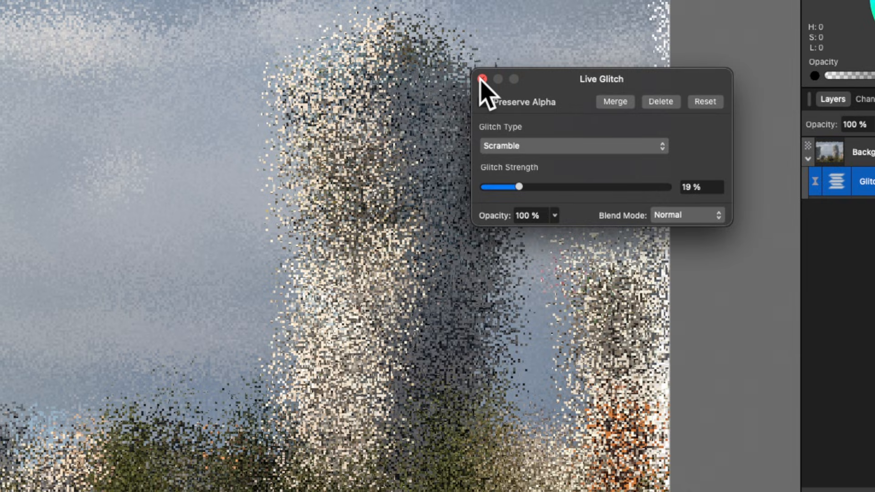
pyautogui.click(482, 80)
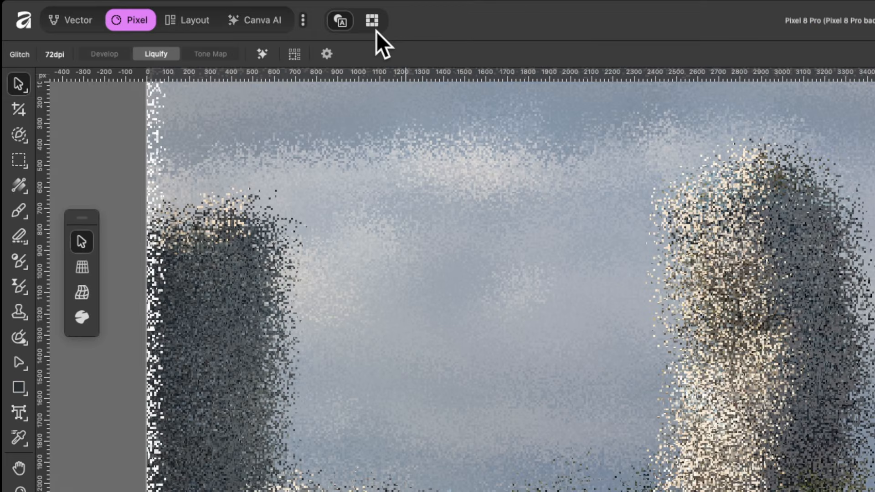
# - Invert the Glitch filter's mask so the effect is hidden across the cityscape
pyautogui.moveTo(230, 5)
pyautogui.click(288, 7)
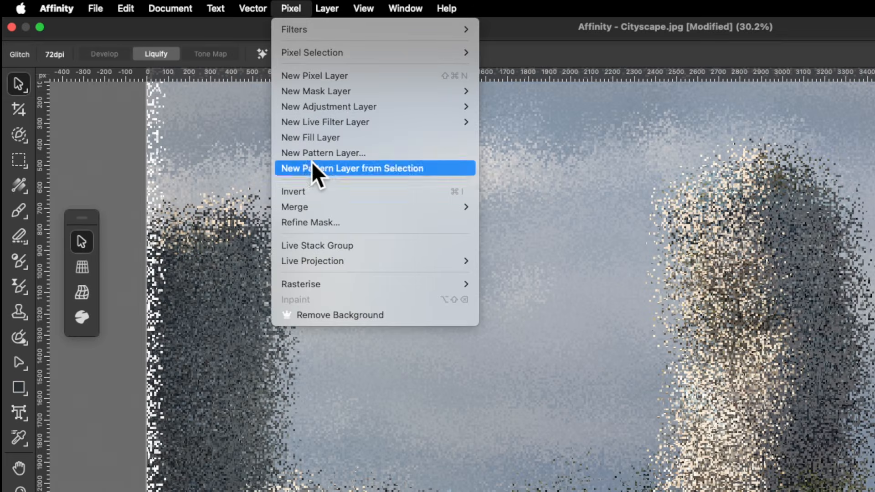
pyautogui.click(459, 194)
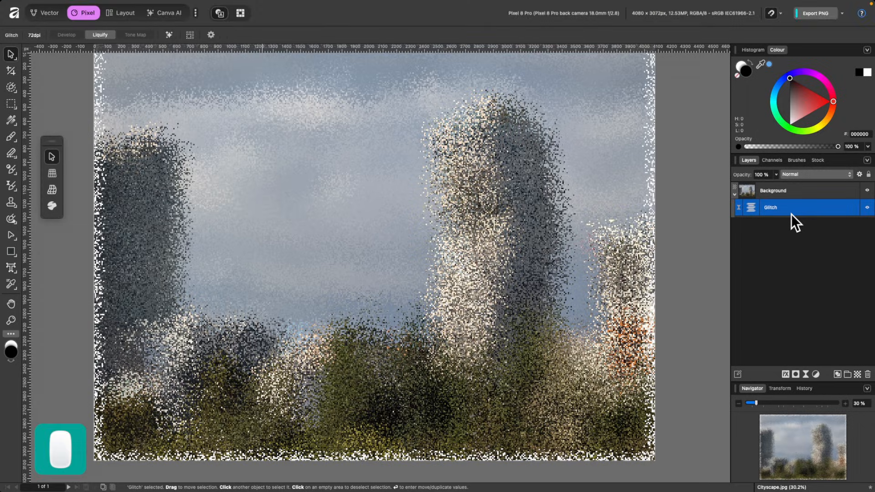
pyautogui.press('super+i')
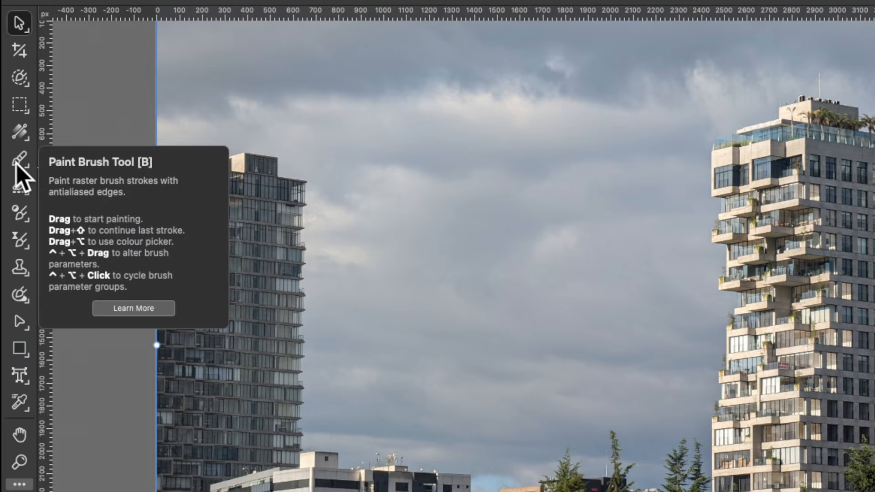
# - Paint white with the Paint Brush Tool on the Glitch mask over the tall tower and the neighbouring treetops
pyautogui.click(18, 162)
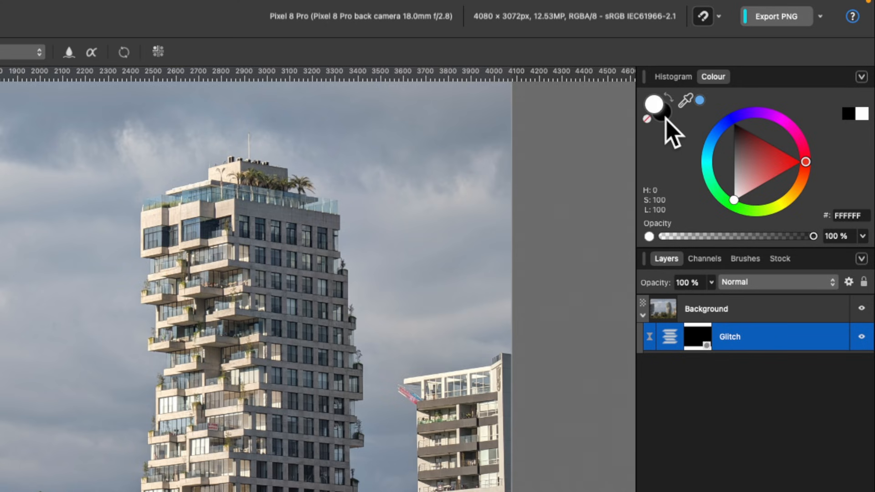
pyautogui.click(666, 119)
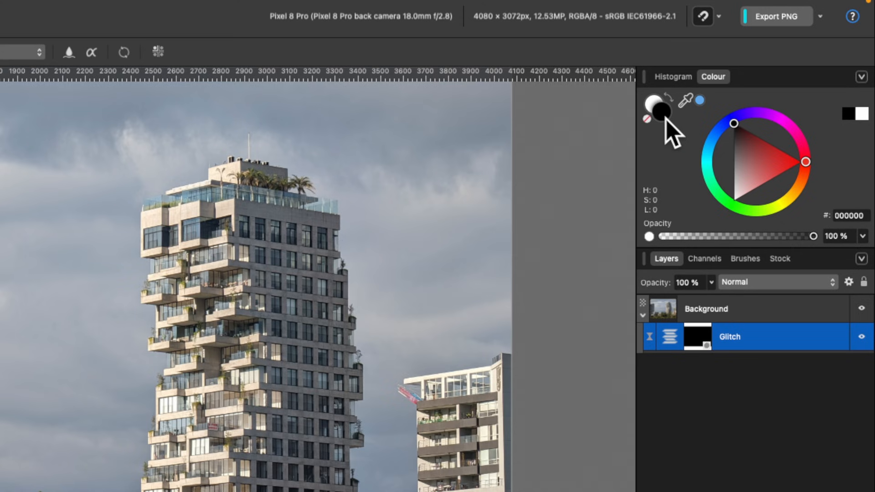
pyautogui.press('x')
pyautogui.press('x')
pyautogui.press('x')
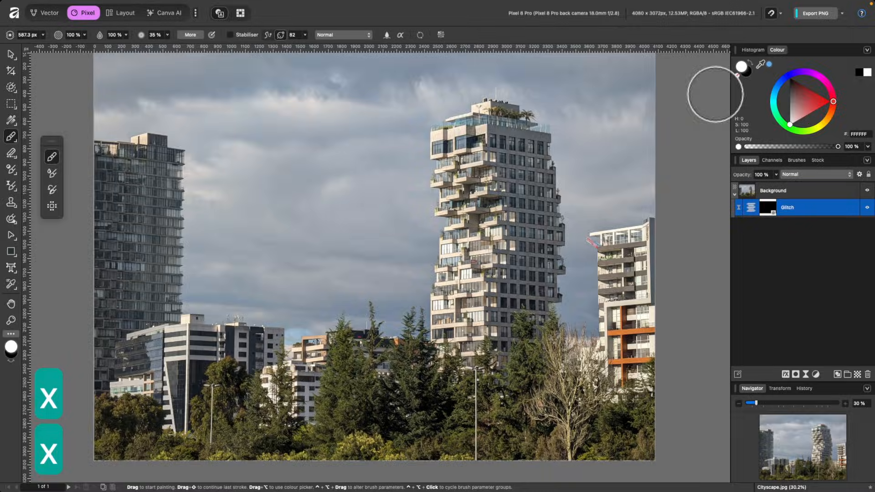
pyautogui.click(213, 216)
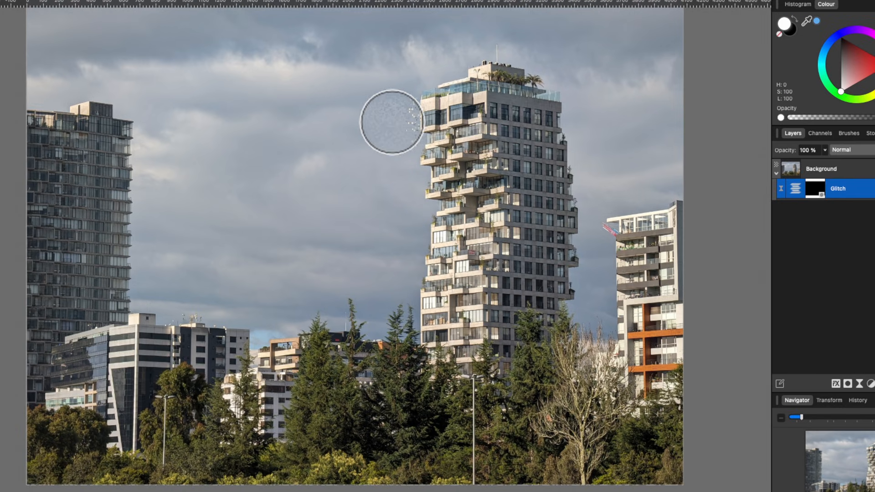
pyautogui.moveTo(392, 122)
pyautogui.mouseDown()
pyautogui.moveTo(508, 67)
pyautogui.moveTo(389, 135)
pyautogui.mouseUp()
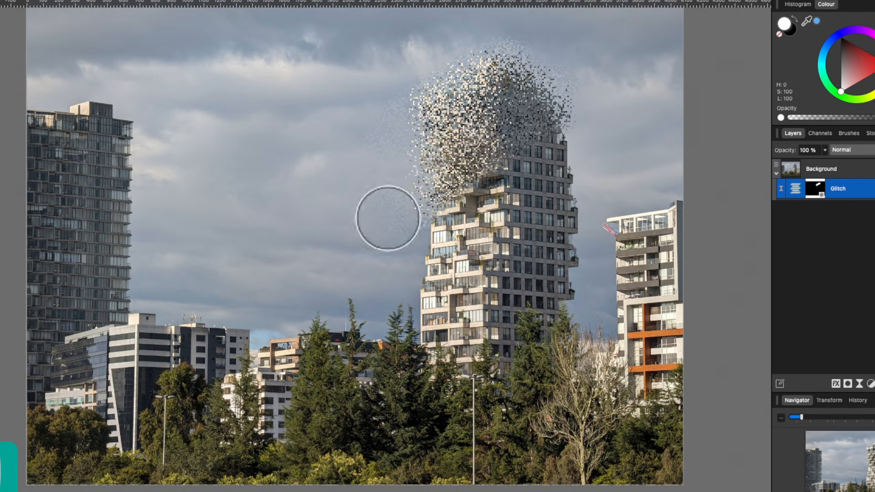
pyautogui.moveTo(387, 218)
pyautogui.mouseDown()
pyautogui.moveTo(580, 136)
pyautogui.moveTo(432, 257)
pyautogui.moveTo(577, 164)
pyautogui.moveTo(419, 320)
pyautogui.moveTo(583, 222)
pyautogui.moveTo(452, 339)
pyautogui.moveTo(531, 285)
pyautogui.moveTo(564, 286)
pyautogui.moveTo(544, 322)
pyautogui.mouseUp()
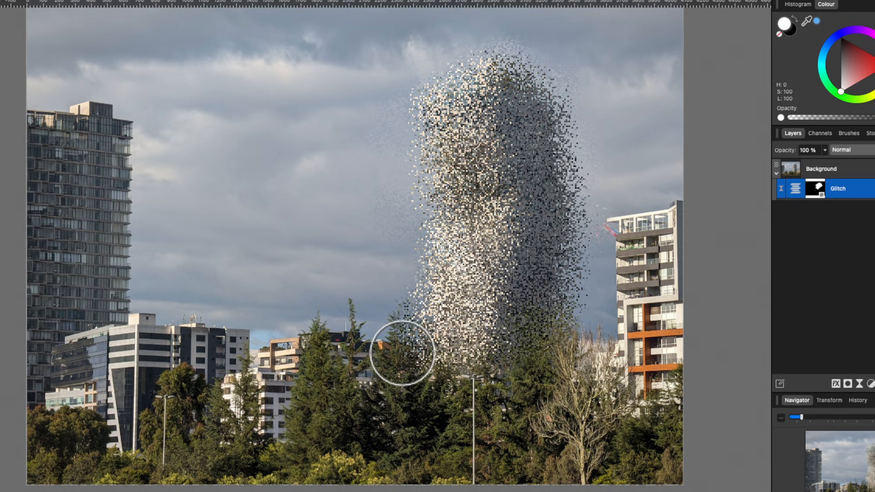
pyautogui.moveTo(402, 353)
pyautogui.mouseDown()
pyautogui.moveTo(398, 324)
pyautogui.moveTo(383, 335)
pyautogui.moveTo(353, 299)
pyautogui.moveTo(321, 358)
pyautogui.moveTo(287, 346)
pyautogui.mouseUp()
# - Paint black on the Glitch mask to clear the effect from the treetops and sky on the tower's left side
pyautogui.scroll(2, 318, 310)
pyautogui.scroll(2, 345, 276)
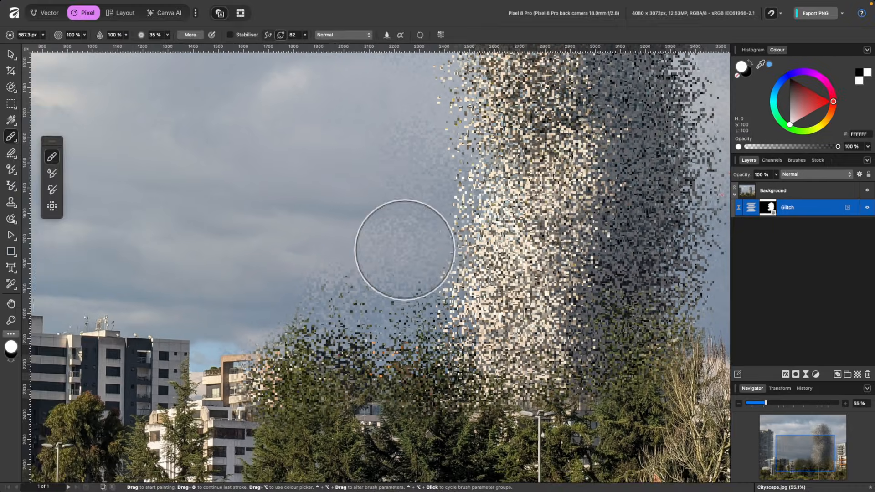
pyautogui.press('x')
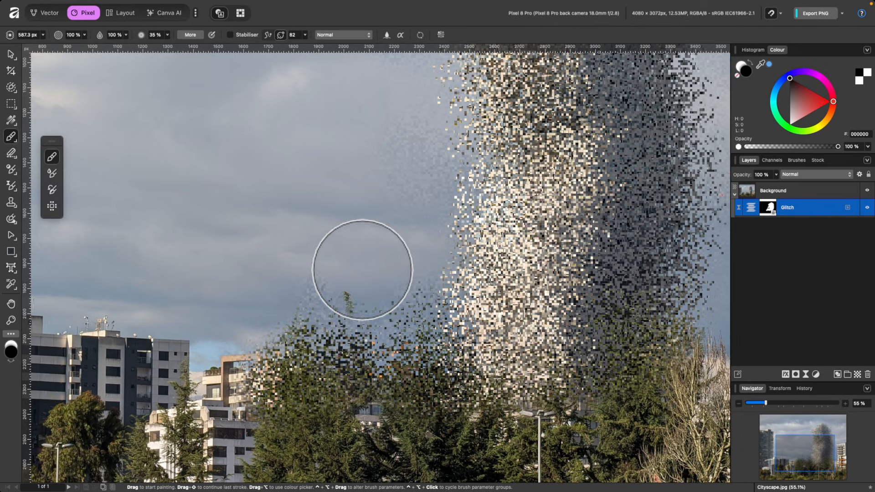
pyautogui.moveTo(151, 383); pyautogui.dragTo(150, 384)
pyautogui.moveTo(362, 270)
pyautogui.mouseDown()
pyautogui.moveTo(318, 375)
pyautogui.moveTo(269, 415)
pyautogui.moveTo(264, 351)
pyautogui.moveTo(263, 414)
pyautogui.mouseUp()
pyautogui.moveTo(346, 211)
pyautogui.mouseDown()
pyautogui.moveTo(351, 264)
pyautogui.moveTo(371, 293)
pyautogui.mouseUp()
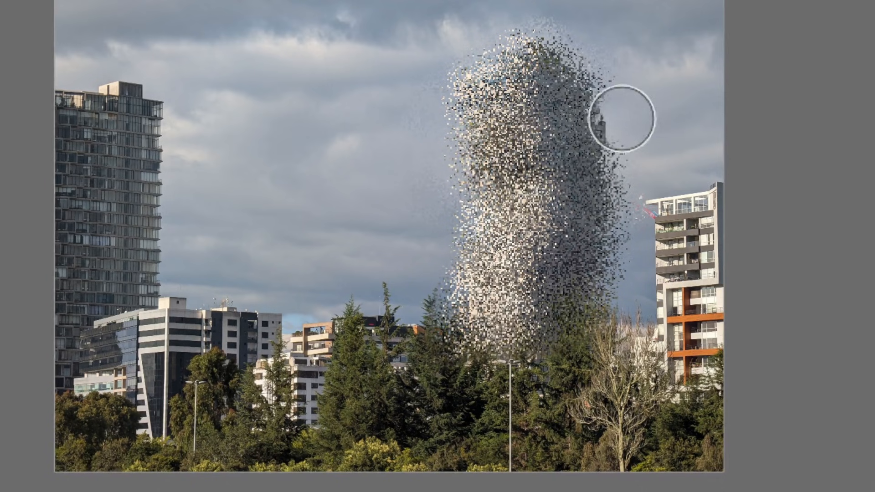
# - Paint black on the Glitch mask to restore the tower's right side, and undo the test dab on its upper-left facade
pyautogui.moveTo(621, 118)
pyautogui.mouseDown()
pyautogui.moveTo(590, 51)
pyautogui.moveTo(573, 46)
pyautogui.moveTo(605, 133)
pyautogui.moveTo(617, 206)
pyautogui.moveTo(607, 299)
pyautogui.moveTo(592, 80)
pyautogui.moveTo(614, 242)
pyautogui.moveTo(602, 369)
pyautogui.moveTo(576, 62)
pyautogui.moveTo(591, 116)
pyautogui.mouseUp()
pyautogui.scroll(4, 591, 117)
pyautogui.hscroll(-4, 558, 120)
pyautogui.click(559, 120)
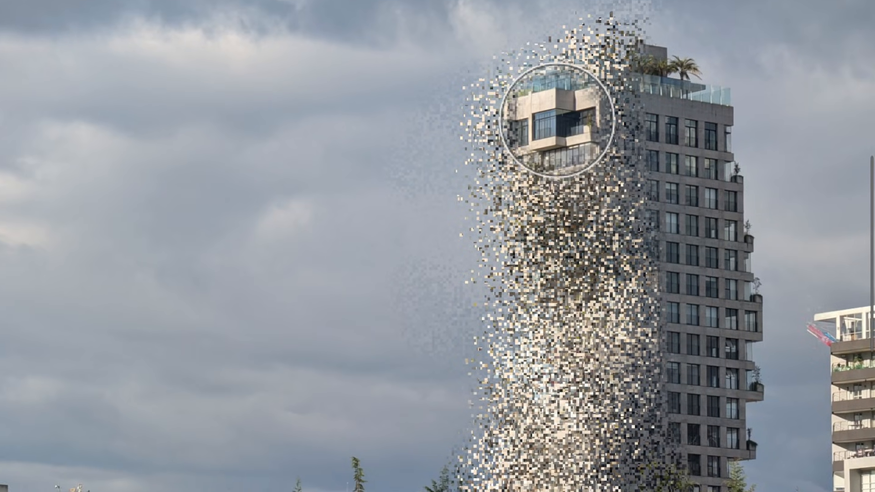
pyautogui.press('super+z')
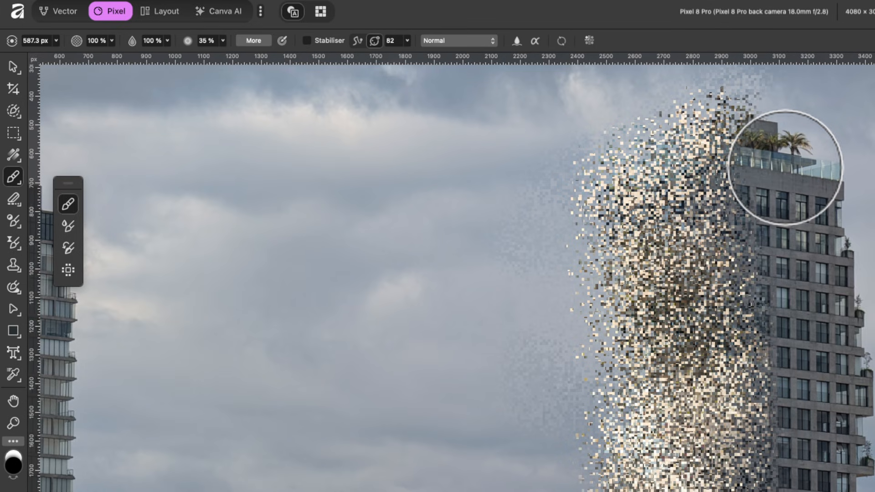
pyautogui.moveTo(581, 98)
pyautogui.mouseDown()
pyautogui.moveTo(580, 82)
pyautogui.moveTo(591, 90)
pyautogui.moveTo(580, 94)
pyautogui.mouseUp()
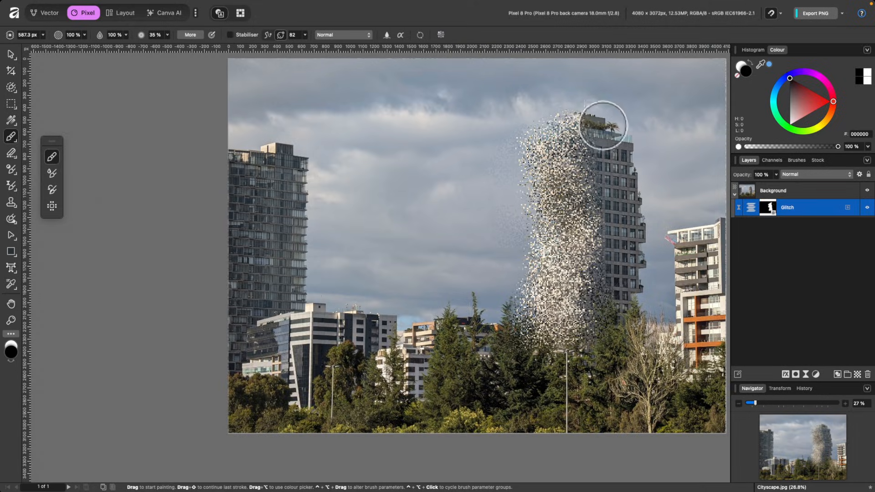
pyautogui.hscroll(3, 623, 146)
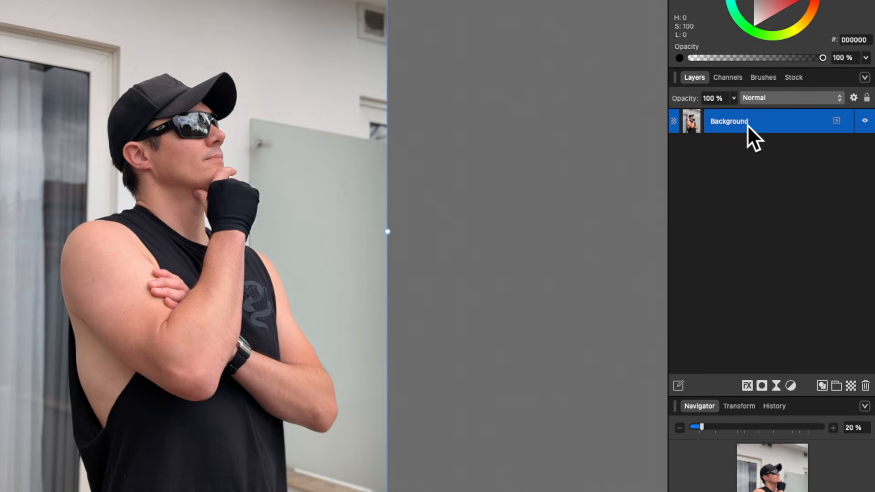
# - Add a mask to the Background layer of Man.jpg and briefly view the mask on its own
pyautogui.click(761, 383)
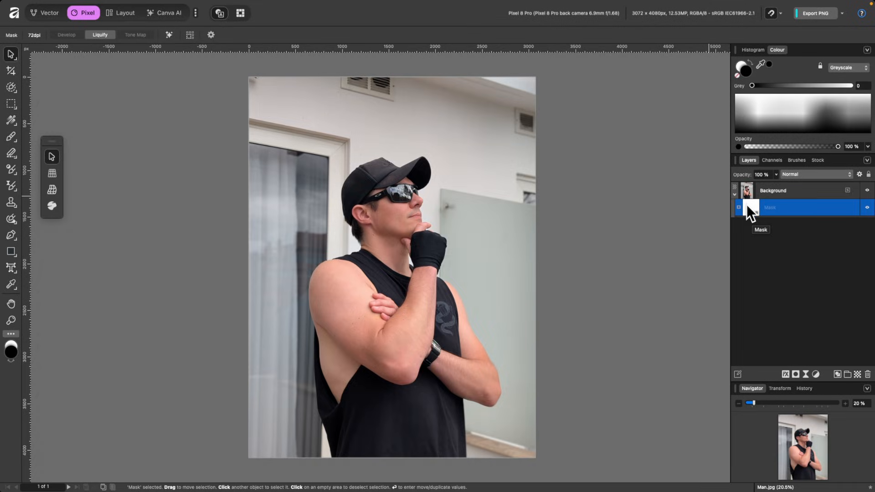
pyautogui.keyDown('alt'); pyautogui.click(747, 206); pyautogui.keyUp('alt')
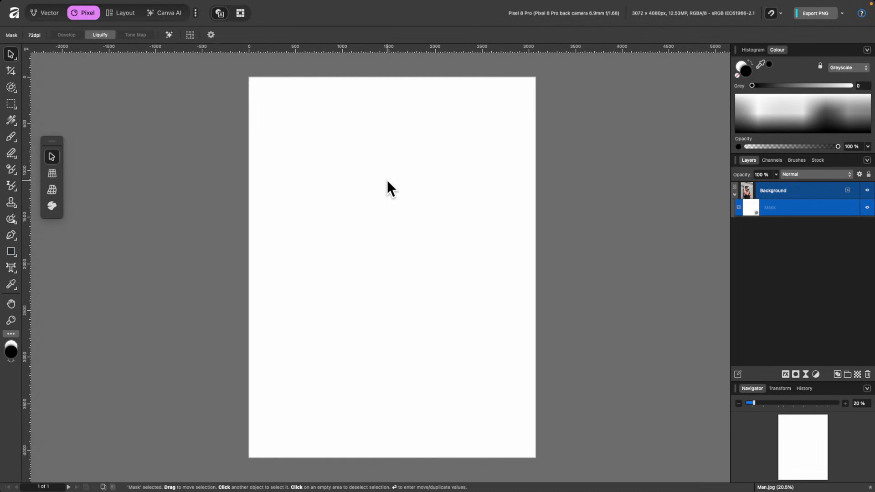
pyautogui.click(747, 209)
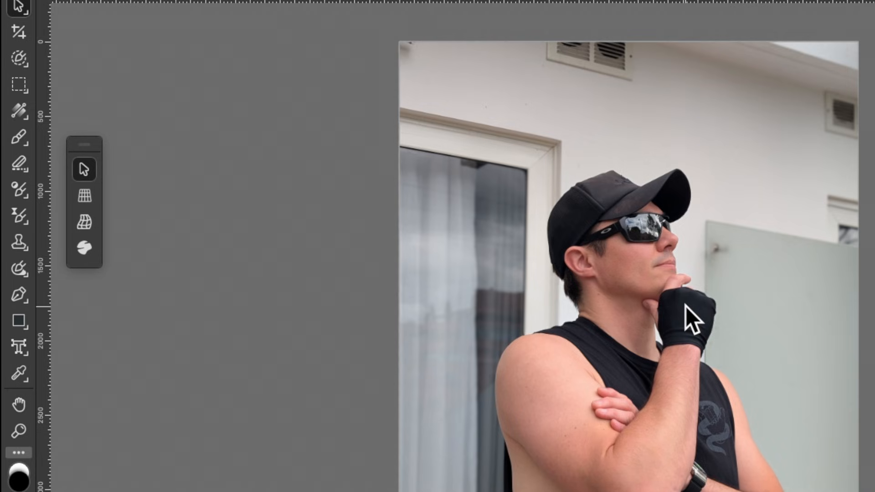
# - Choose the Paint Brush Tool for the mask and enlarge the brush to 1185.1 px
pyautogui.click(14, 138)
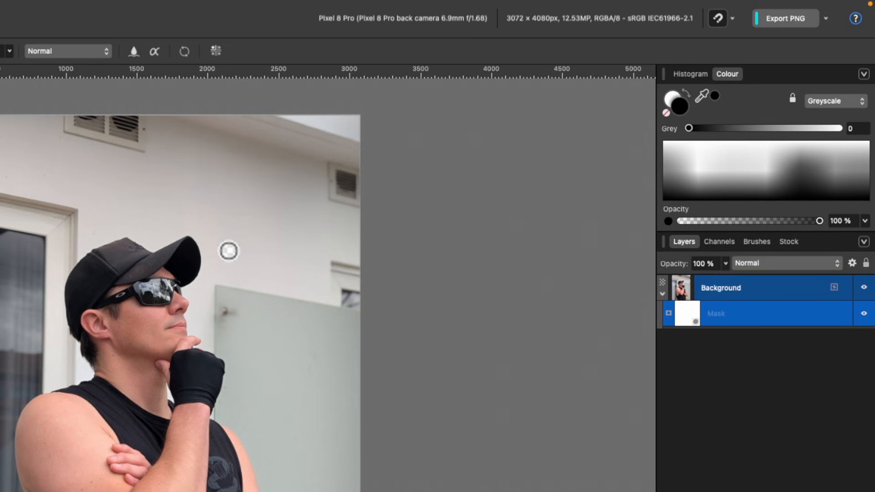
pyautogui.press(']')
pyautogui.press(']')
pyautogui.press(']')
pyautogui.press(']')
pyautogui.press(']')
pyautogui.press(']')
pyautogui.press(']')
pyautogui.press(']')
pyautogui.press(']')
pyautogui.press(']')
pyautogui.press(']')
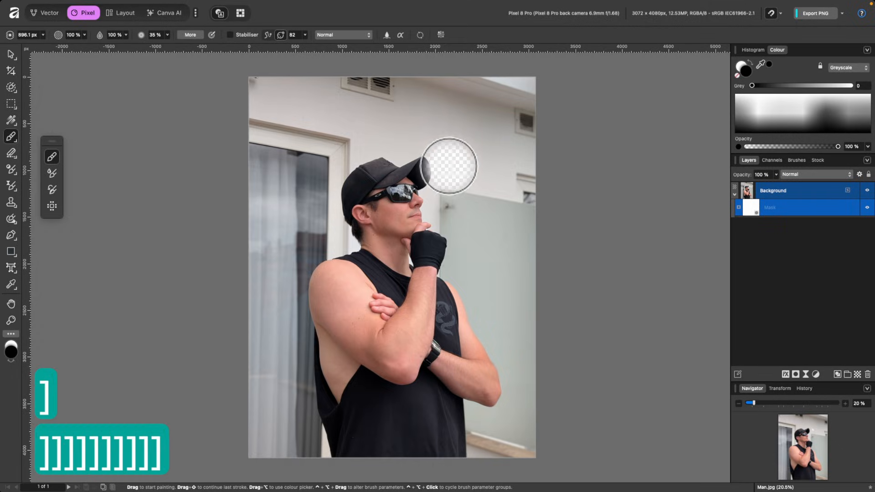
pyautogui.press(']')
pyautogui.press(']')
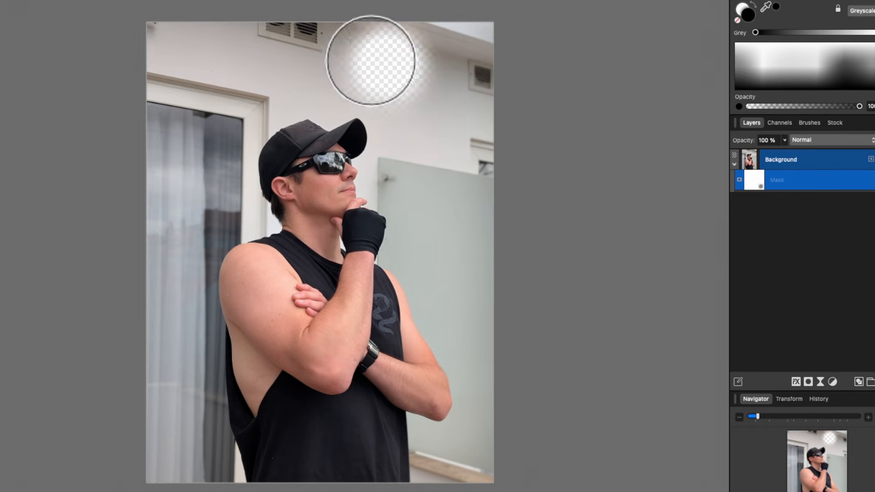
# - Hide the wall above and right of the man with black on the mask, and bring it back by painting white
pyautogui.moveTo(223, 52); pyautogui.dragTo(254, 44)
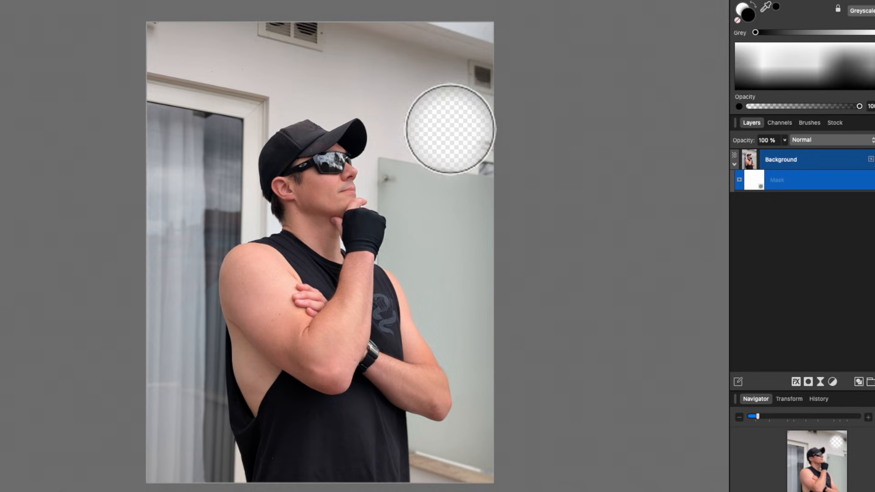
pyautogui.moveTo(451, 127)
pyautogui.mouseDown()
pyautogui.moveTo(441, 97)
pyautogui.moveTo(379, 39)
pyautogui.moveTo(496, 54)
pyautogui.moveTo(269, 39)
pyautogui.moveTo(457, 131)
pyautogui.moveTo(506, 344)
pyautogui.moveTo(438, 48)
pyautogui.mouseUp()
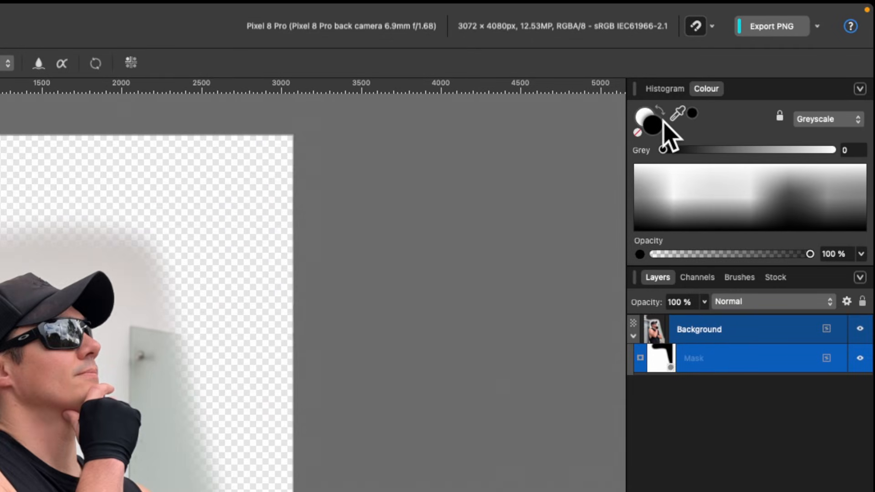
pyautogui.click(659, 110)
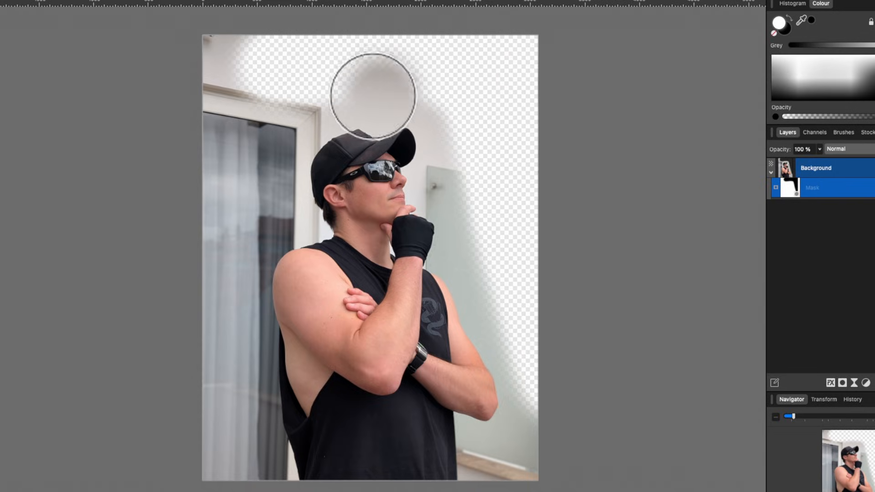
pyautogui.moveTo(284, 97)
pyautogui.mouseDown()
pyautogui.moveTo(244, 90)
pyautogui.moveTo(337, 101)
pyautogui.moveTo(267, 102)
pyautogui.moveTo(313, 92)
pyautogui.moveTo(260, 63)
pyautogui.moveTo(317, 80)
pyautogui.moveTo(268, 61)
pyautogui.moveTo(459, 61)
pyautogui.moveTo(318, 50)
pyautogui.moveTo(539, 42)
pyautogui.moveTo(429, 59)
pyautogui.moveTo(404, 93)
pyautogui.moveTo(536, 169)
pyautogui.moveTo(491, 71)
pyautogui.moveTo(526, 239)
pyautogui.moveTo(504, 121)
pyautogui.moveTo(492, 281)
pyautogui.moveTo(477, 220)
pyautogui.moveTo(521, 396)
pyautogui.mouseUp()
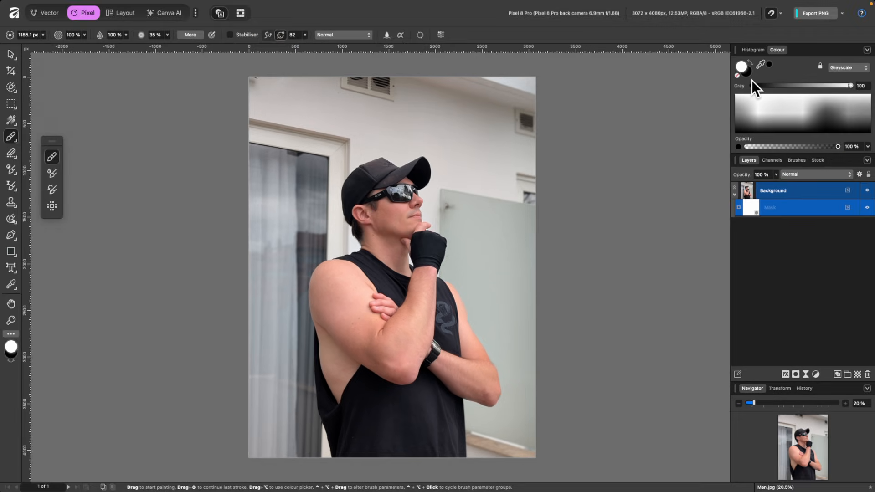
# - Paint black on the mask above and right of the man, extending it to the upper-left corner in the mask-only view
pyautogui.press('x')
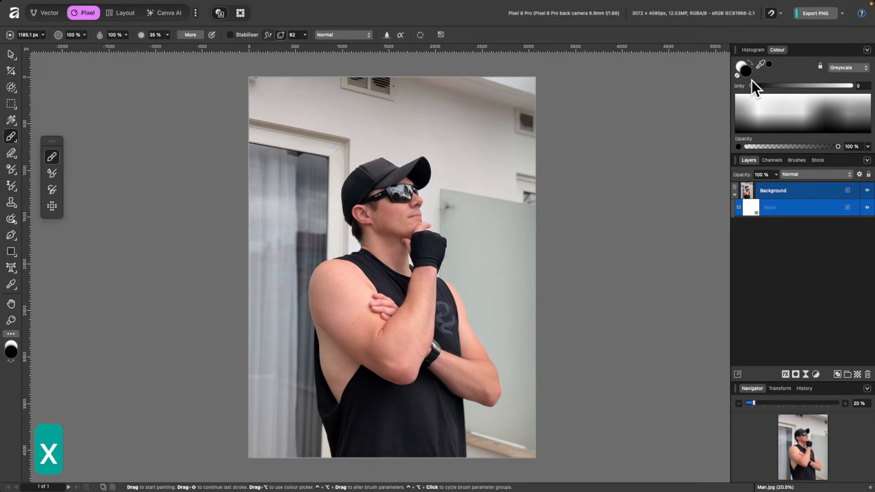
pyautogui.moveTo(456, 136)
pyautogui.mouseDown()
pyautogui.moveTo(511, 127)
pyautogui.moveTo(519, 153)
pyautogui.moveTo(501, 106)
pyautogui.moveTo(479, 93)
pyautogui.moveTo(509, 115)
pyautogui.moveTo(552, 257)
pyautogui.moveTo(503, 168)
pyautogui.moveTo(551, 347)
pyautogui.mouseUp()
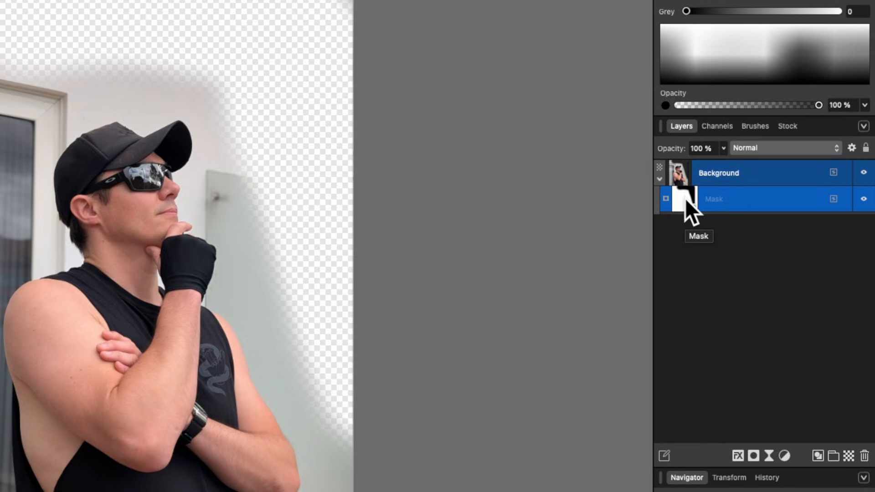
pyautogui.keyDown('alt'); pyautogui.click(685, 198); pyautogui.keyUp('alt')
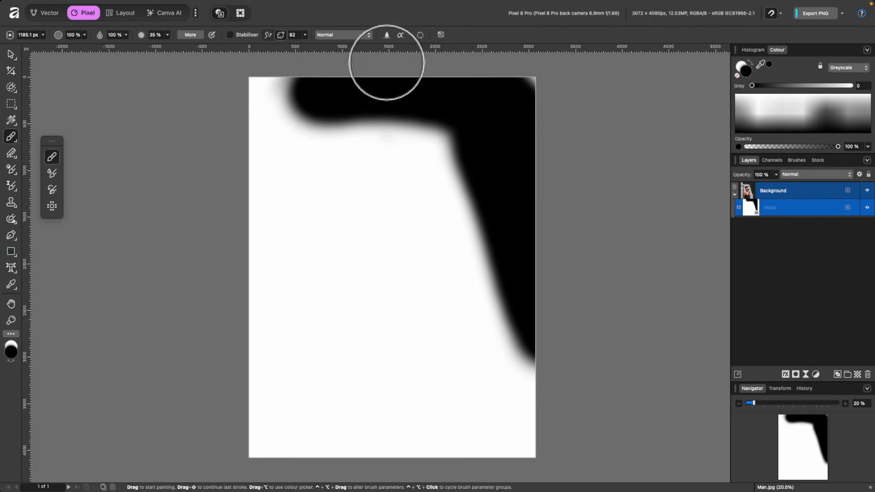
pyautogui.moveTo(515, 94)
pyautogui.mouseDown()
pyautogui.moveTo(548, 98)
pyautogui.moveTo(293, 68)
pyautogui.mouseUp()
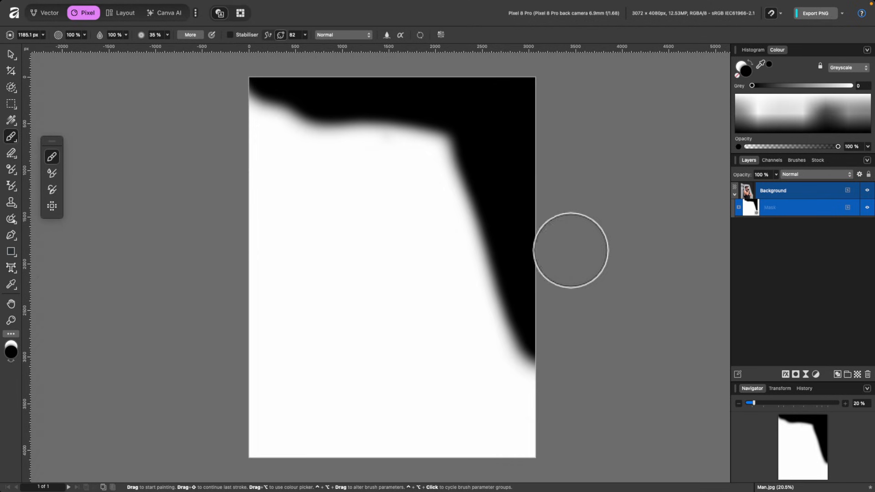
# - Replace the painted mask with a new blank one on the Background layer and show the mask on its own
pyautogui.keyDown('alt'); pyautogui.click(746, 207); pyautogui.keyUp('alt')
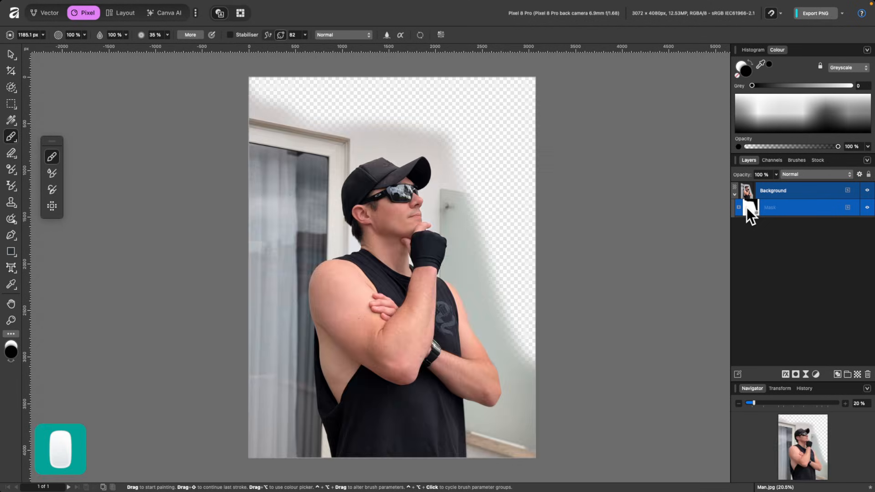
pyautogui.press('BackSpace')
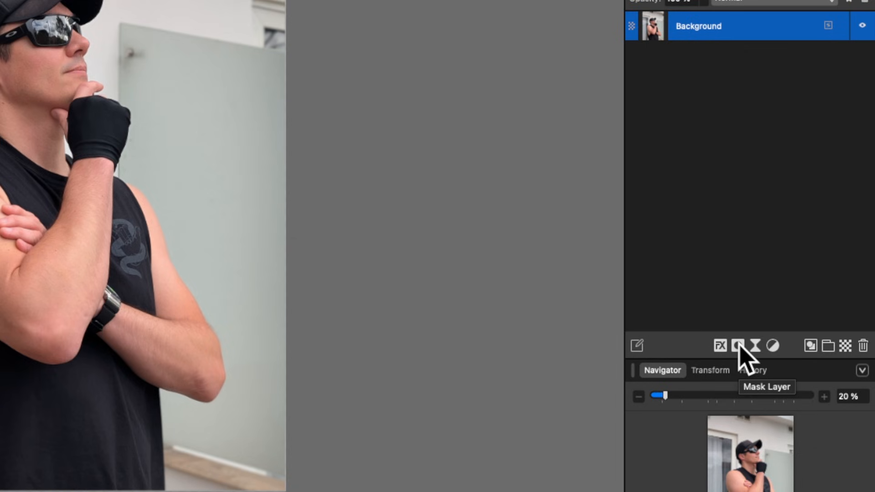
pyautogui.click(739, 346)
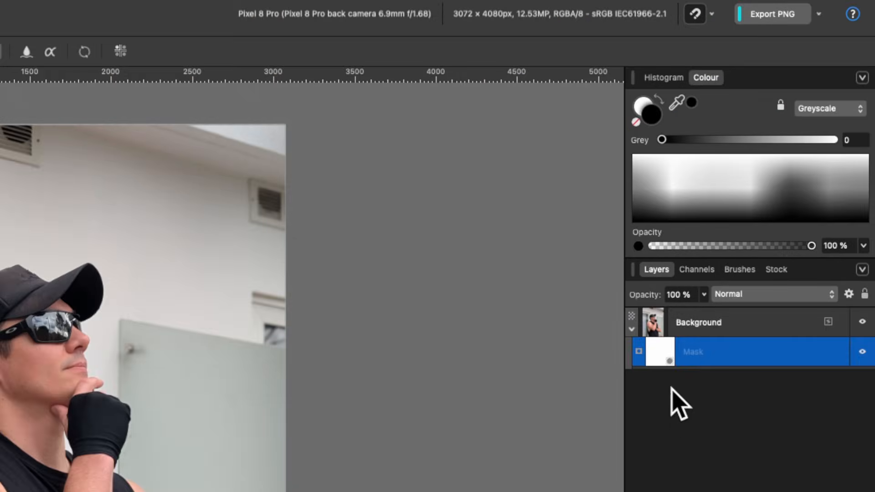
pyautogui.keyDown('alt'); pyautogui.click(666, 351); pyautogui.keyUp('alt')
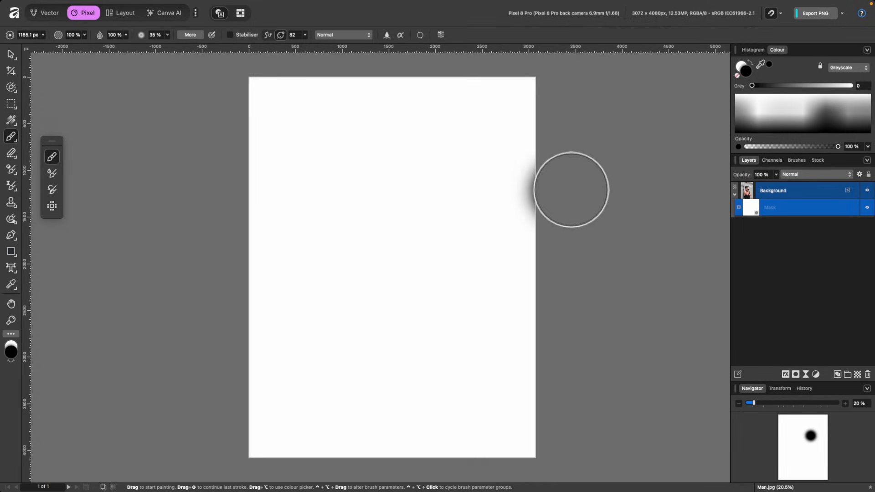
pyautogui.click(456, 275)
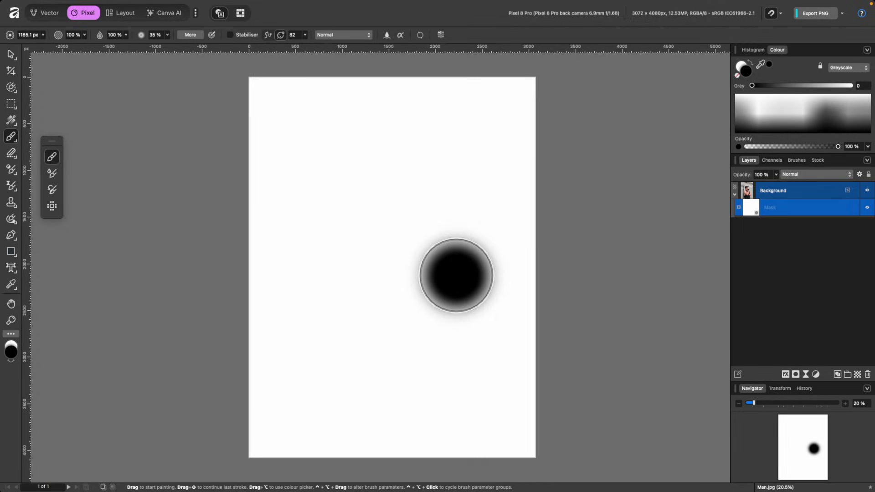
pyautogui.press('super+z')
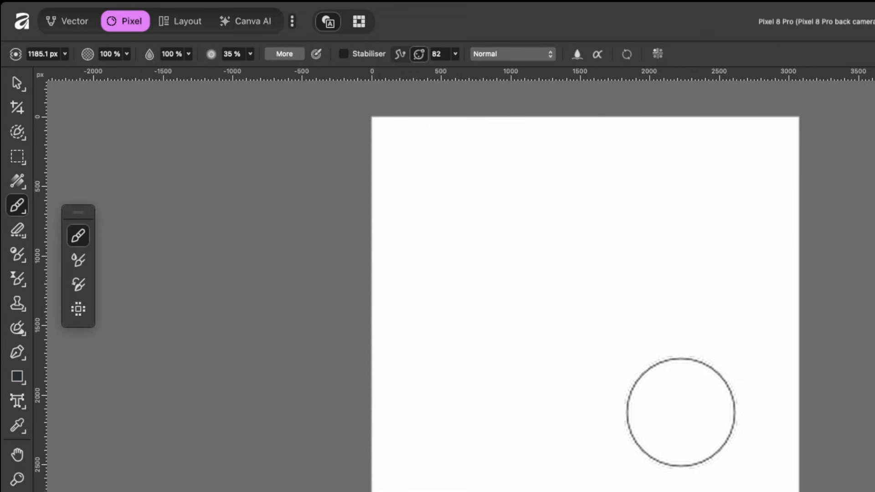
# - Invert the blank mask to solid black and leave the mask-only view
pyautogui.moveTo(341, 5)
pyautogui.click(283, 13)
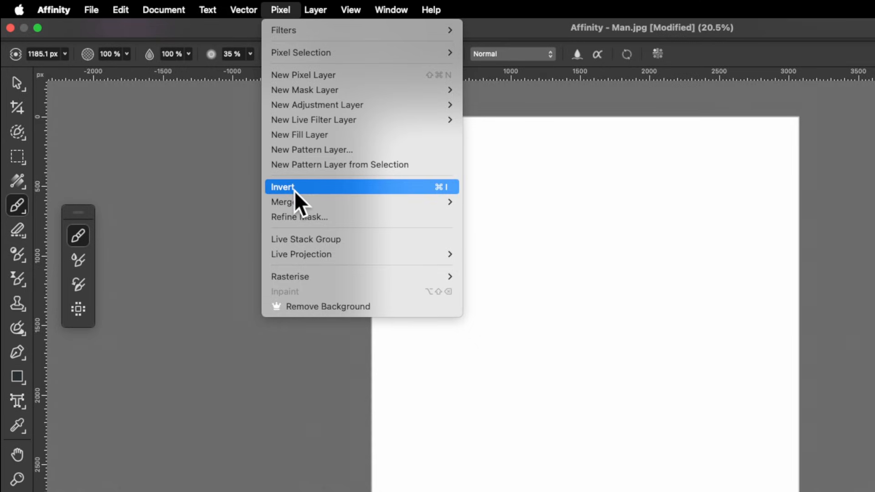
pyautogui.click(438, 190)
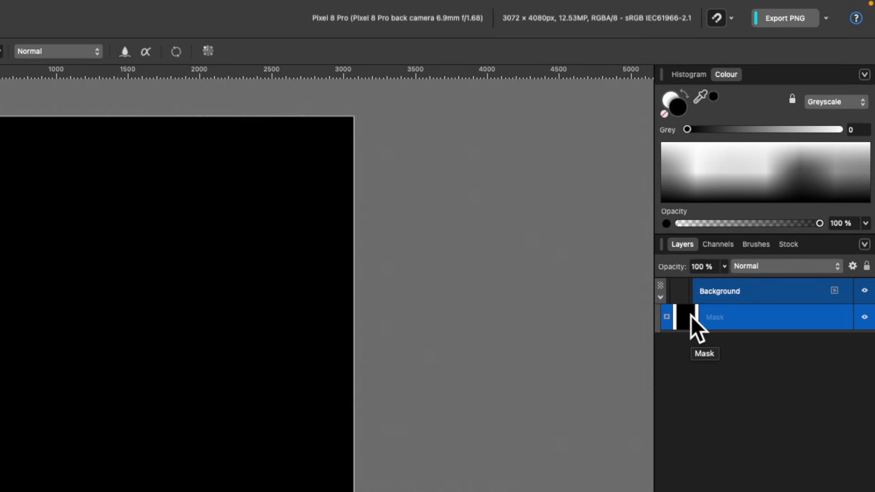
pyautogui.keyDown('alt'); pyautogui.click(691, 316); pyautogui.keyUp('alt')
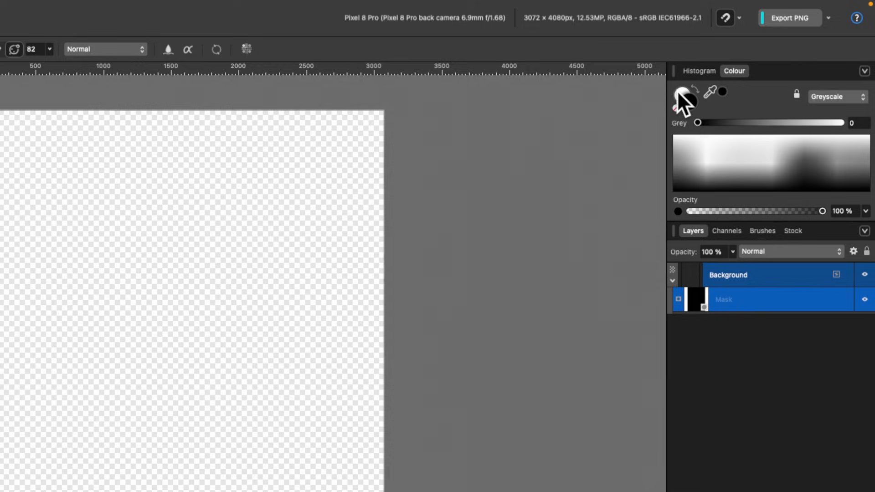
# - Reveal the man by painting white over his body and head on the black mask
pyautogui.click(678, 92)
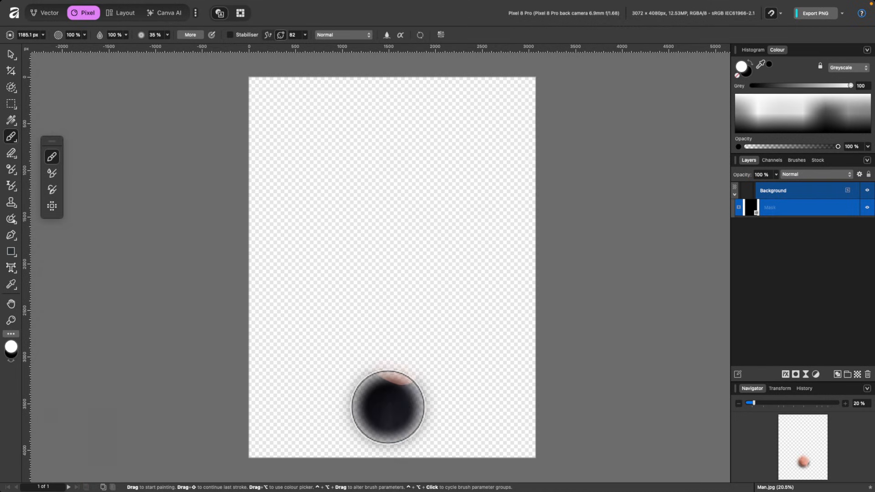
pyautogui.moveTo(388, 407)
pyautogui.mouseDown()
pyautogui.moveTo(388, 250)
pyautogui.moveTo(413, 423)
pyautogui.moveTo(422, 302)
pyautogui.moveTo(441, 330)
pyautogui.moveTo(402, 255)
pyautogui.moveTo(413, 199)
pyautogui.moveTo(353, 207)
pyautogui.mouseUp()
pyautogui.moveTo(376, 276)
pyautogui.mouseDown()
pyautogui.moveTo(330, 282)
pyautogui.moveTo(331, 324)
pyautogui.moveTo(358, 425)
pyautogui.moveTo(347, 426)
pyautogui.moveTo(441, 444)
pyautogui.moveTo(441, 340)
pyautogui.moveTo(452, 430)
pyautogui.moveTo(465, 417)
pyautogui.moveTo(450, 177)
pyautogui.mouseUp()
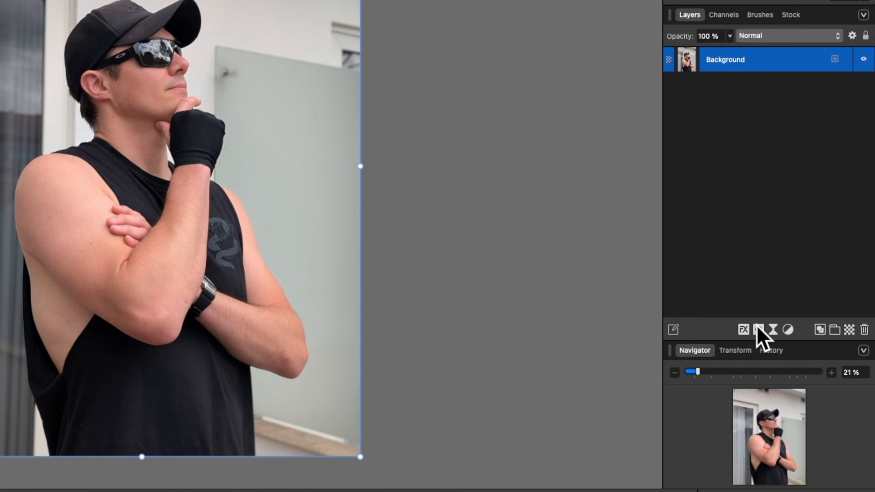
# - Add a blank mask to the unmasked Background layer and make the Background layer itself active
pyautogui.click(757, 329)
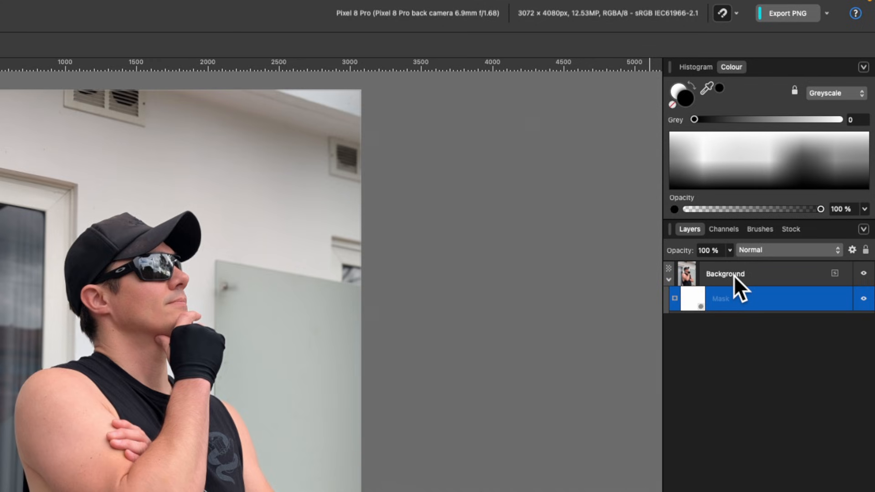
pyautogui.click(726, 275)
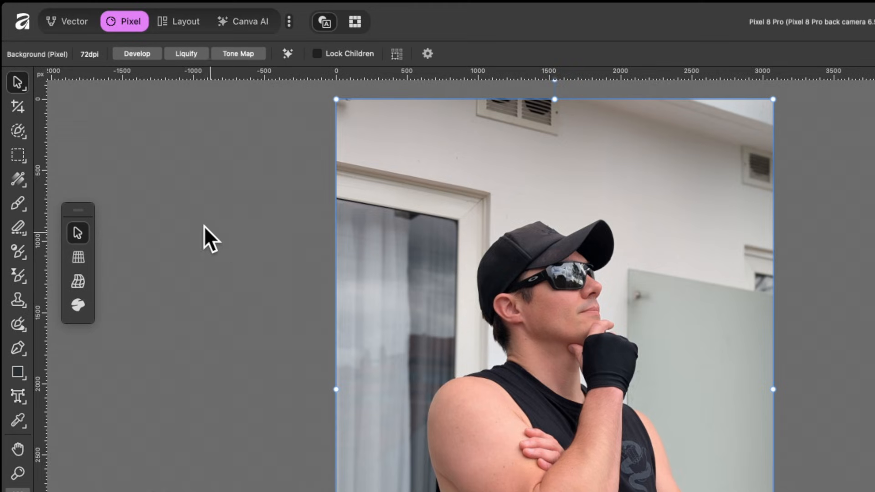
# - Select the man with the Selection Brush Tool and take the stray wall area beside the cap brim out of the selection
pyautogui.click(24, 131)
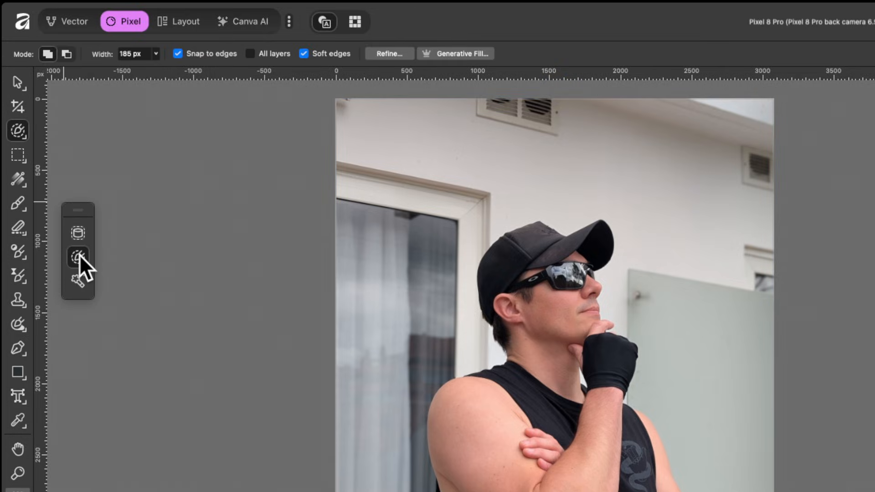
pyautogui.moveTo(418, 385)
pyautogui.mouseDown()
pyautogui.moveTo(411, 250)
pyautogui.moveTo(388, 230)
pyautogui.moveTo(369, 335)
pyautogui.moveTo(353, 286)
pyautogui.moveTo(366, 246)
pyautogui.moveTo(346, 243)
pyautogui.moveTo(333, 399)
pyautogui.moveTo(350, 454)
pyautogui.moveTo(469, 342)
pyautogui.moveTo(477, 361)
pyautogui.mouseUp()
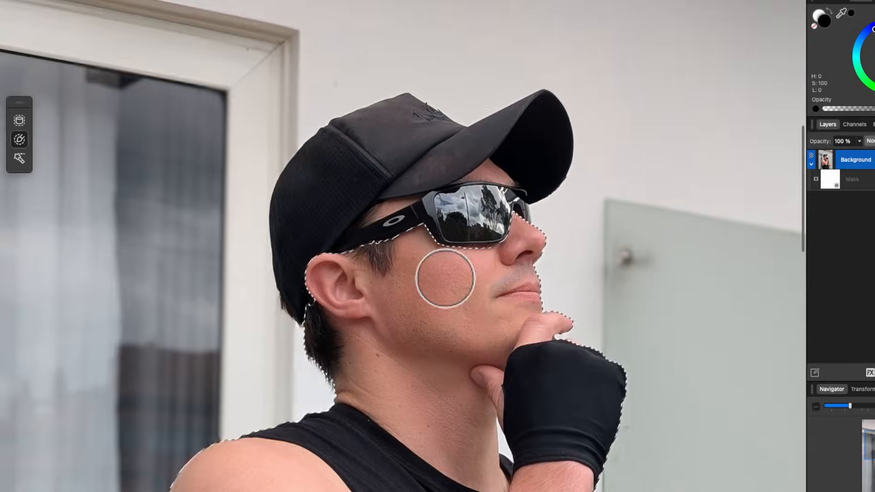
pyautogui.moveTo(446, 274)
pyautogui.mouseDown()
pyautogui.moveTo(427, 168)
pyautogui.moveTo(382, 139)
pyautogui.moveTo(327, 192)
pyautogui.moveTo(374, 319)
pyautogui.moveTo(531, 164)
pyautogui.moveTo(588, 137)
pyautogui.mouseUp()
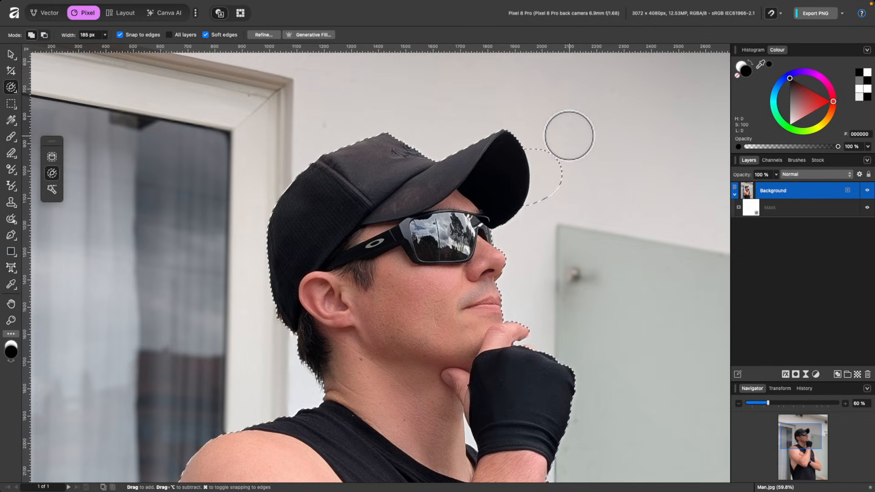
pyautogui.moveTo(616, 95); pyautogui.dragTo(626, 190)
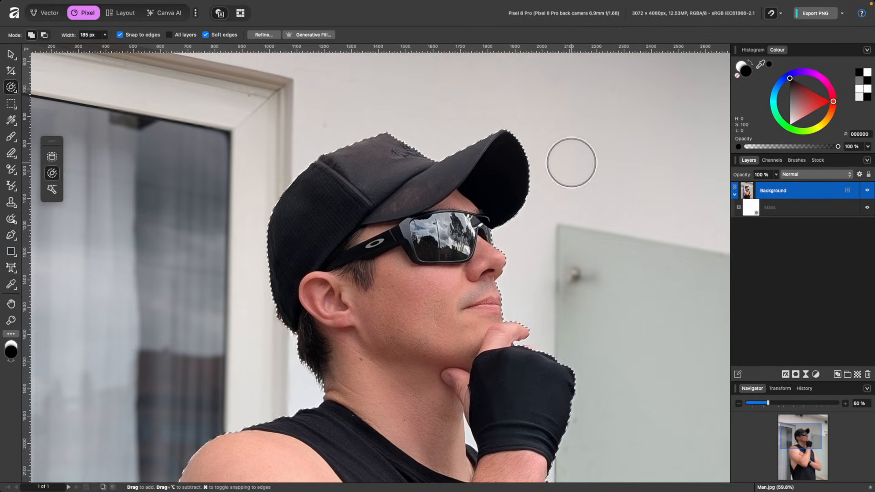
# - Make the mask active and enlarge the Paint Brush Tool to 620.6 px
pyautogui.scroll(-5, 564, 284)
pyautogui.scroll(-4, 564, 285)
pyautogui.scroll(2, 564, 285)
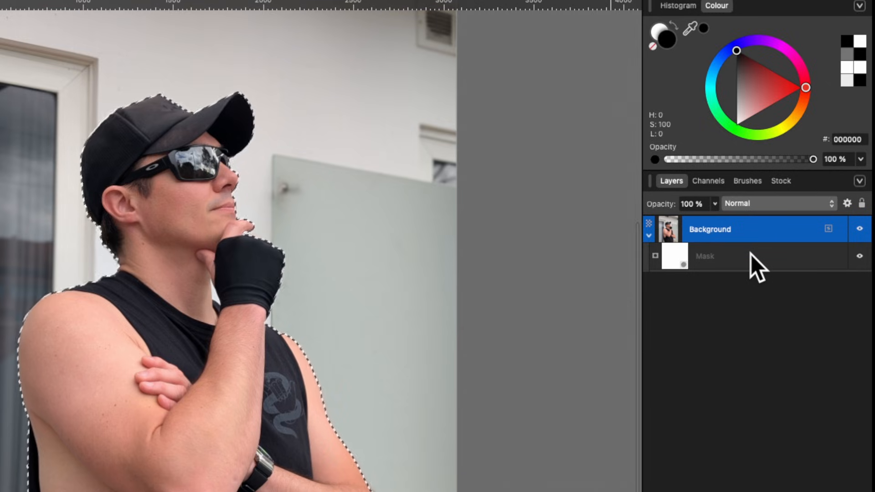
pyautogui.click(751, 254)
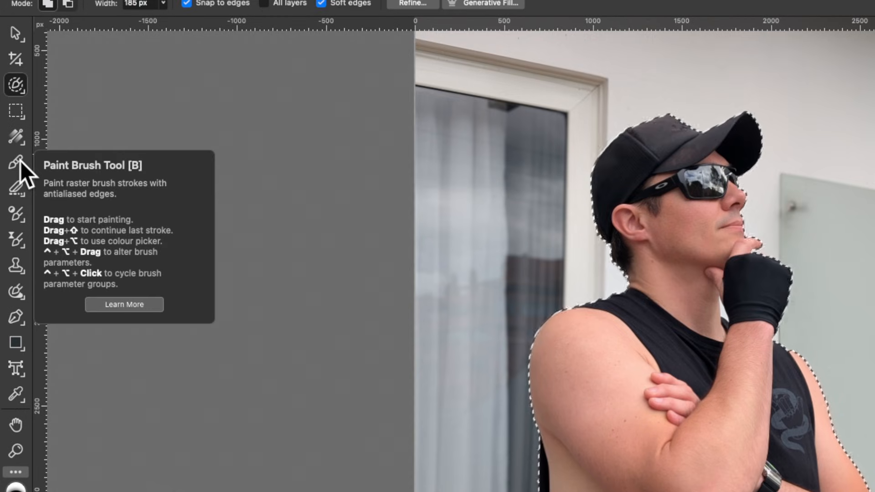
pyautogui.click(14, 135)
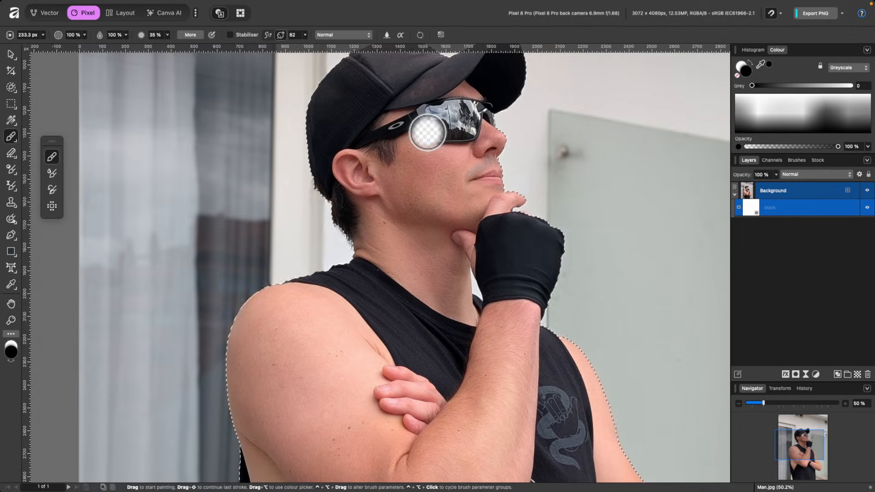
pyautogui.press(']')
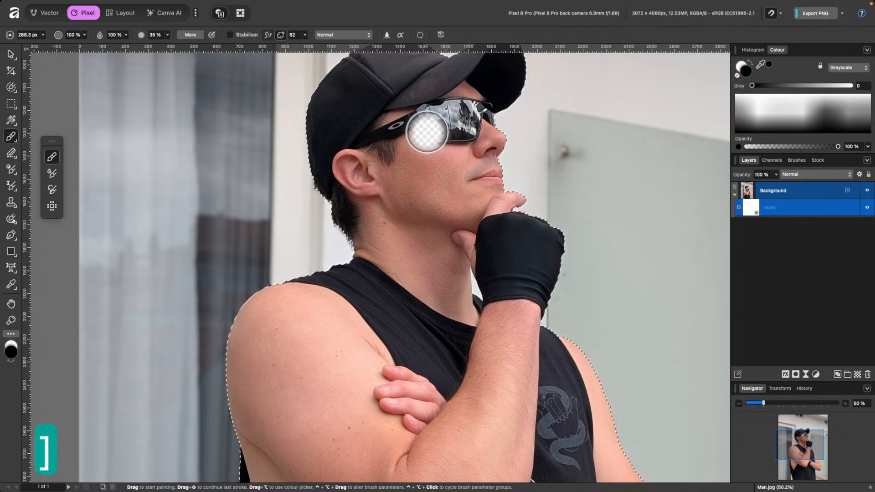
pyautogui.press(']')
pyautogui.press(']')
pyautogui.press(']')
pyautogui.press(']')
pyautogui.press(']')
pyautogui.press(']')
# - Try painting black over the man's head inside the selection on the mask, and undo the stroke
pyautogui.scroll(-3, 428, 131)
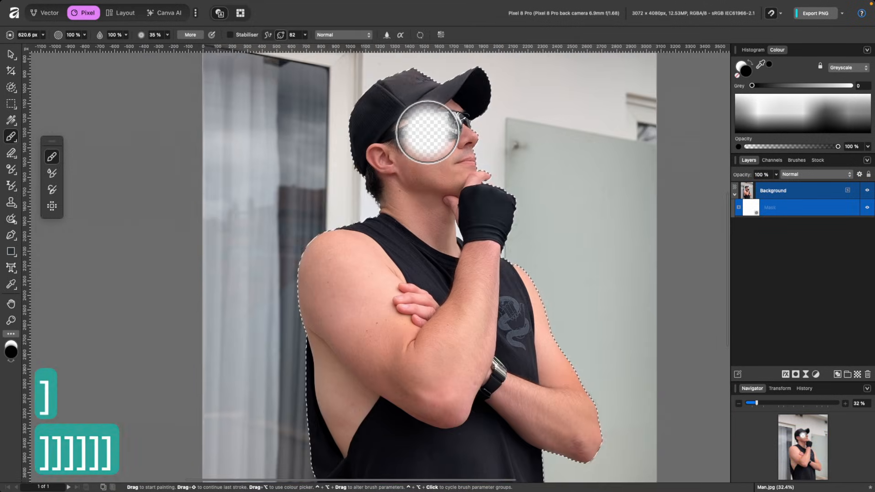
pyautogui.moveTo(390, 108)
pyautogui.mouseDown()
pyautogui.moveTo(469, 106)
pyautogui.moveTo(354, 104)
pyautogui.moveTo(356, 130)
pyautogui.moveTo(477, 151)
pyautogui.mouseUp()
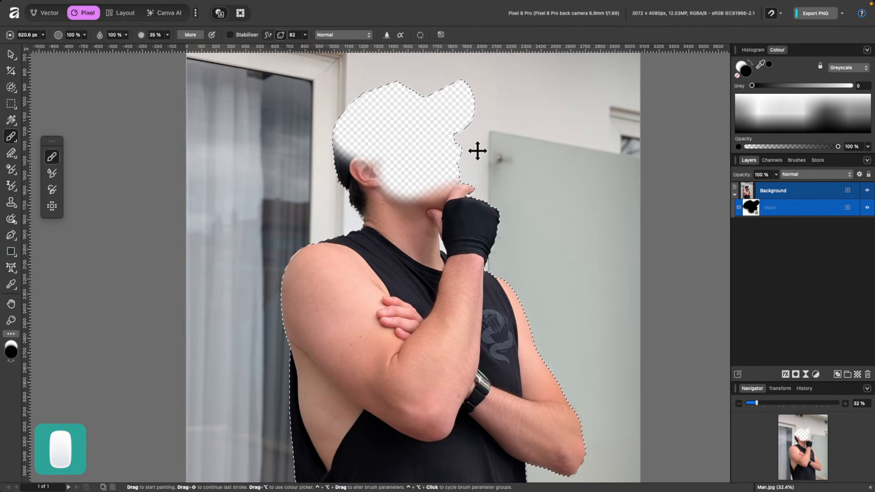
pyautogui.press('super+z')
# - Invert the pixel selection and paint black on the mask to hide the wall around the man's head
pyautogui.scroll(-2, 477, 150)
pyautogui.scroll(1, 477, 151)
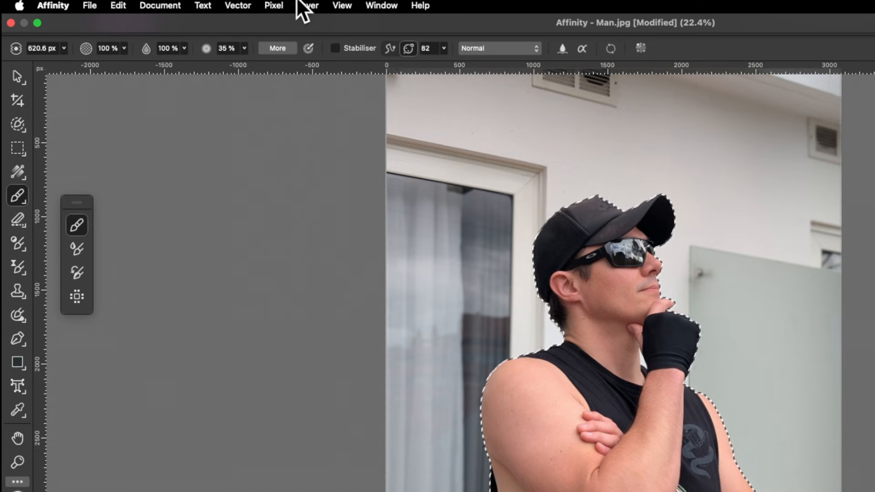
pyautogui.click(193, 5)
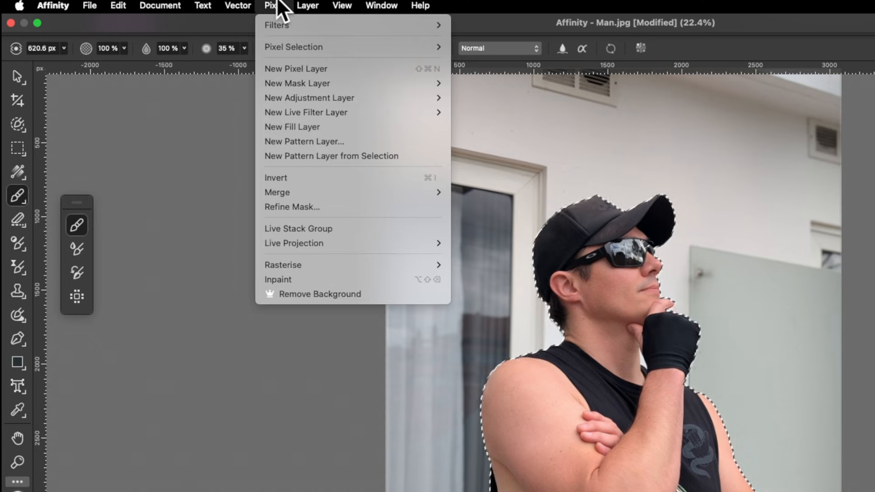
pyautogui.moveTo(290, 41)
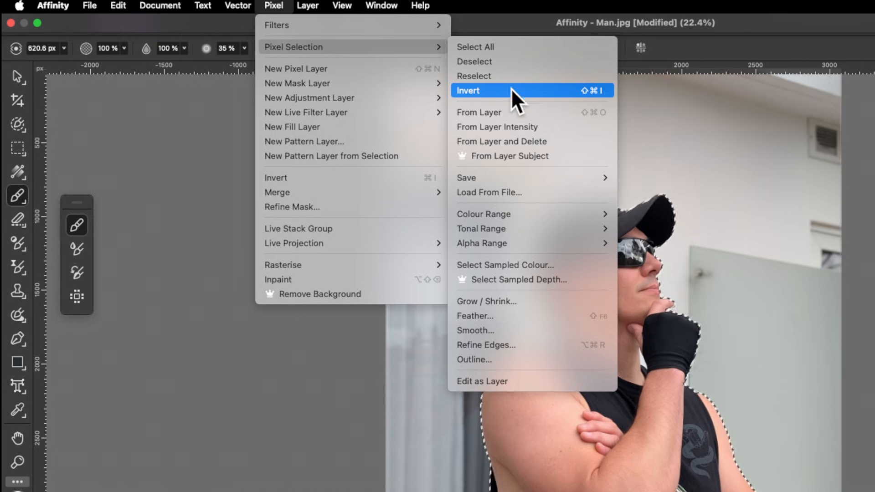
pyautogui.click(592, 92)
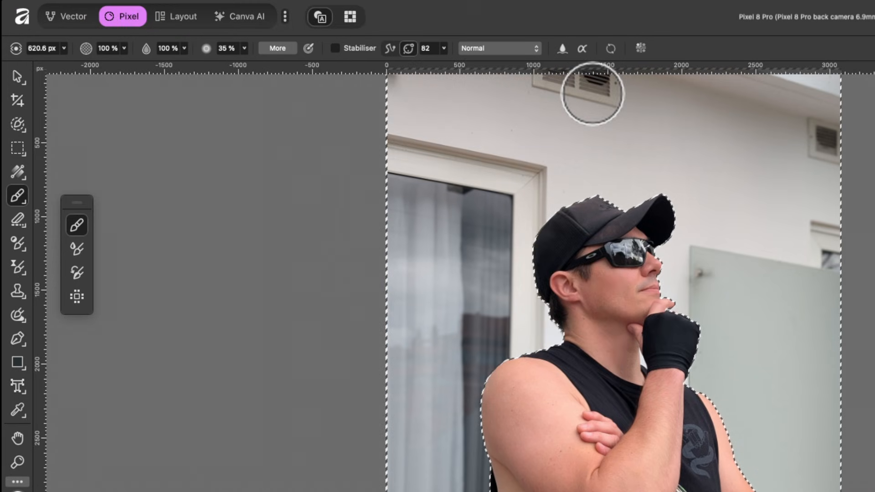
pyautogui.scroll(1, 529, 189)
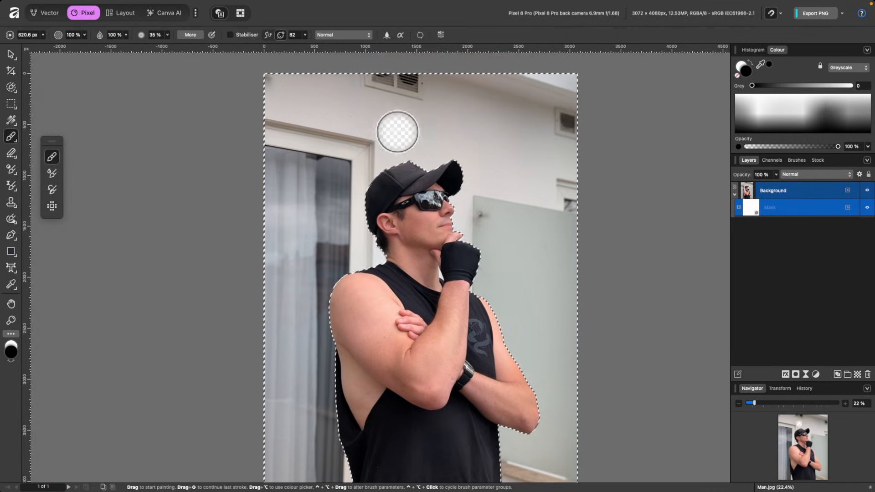
pyautogui.moveTo(373, 107)
pyautogui.mouseDown()
pyautogui.moveTo(340, 125)
pyautogui.moveTo(262, 199)
pyautogui.moveTo(313, 88)
pyautogui.moveTo(240, 113)
pyautogui.moveTo(419, 70)
pyautogui.moveTo(442, 90)
pyautogui.moveTo(309, 217)
pyautogui.moveTo(395, 100)
pyautogui.moveTo(486, 119)
pyautogui.mouseUp()
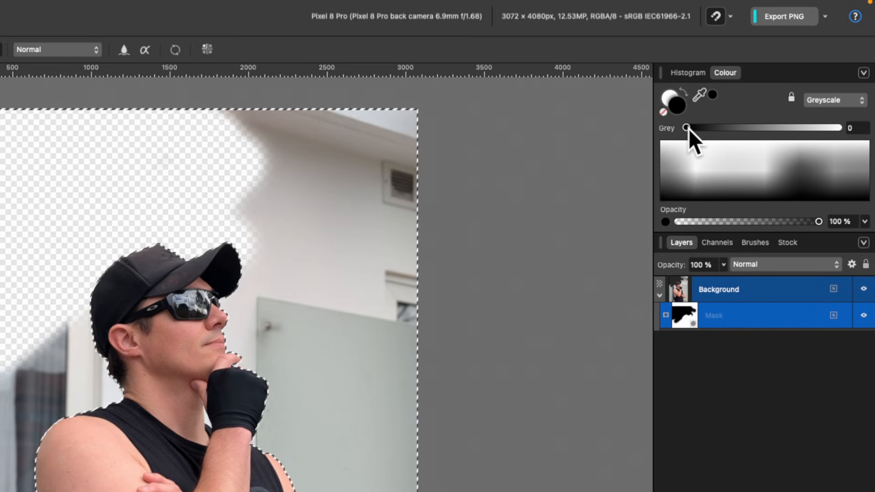
# - Set the brush colour to 50 grey and paint the wall beyond the cap brim semi-transparent on the mask
pyautogui.moveTo(688, 128)
pyautogui.mouseDown()
pyautogui.moveTo(797, 129)
pyautogui.moveTo(731, 129)
pyautogui.moveTo(763, 127)
pyautogui.mouseUp()
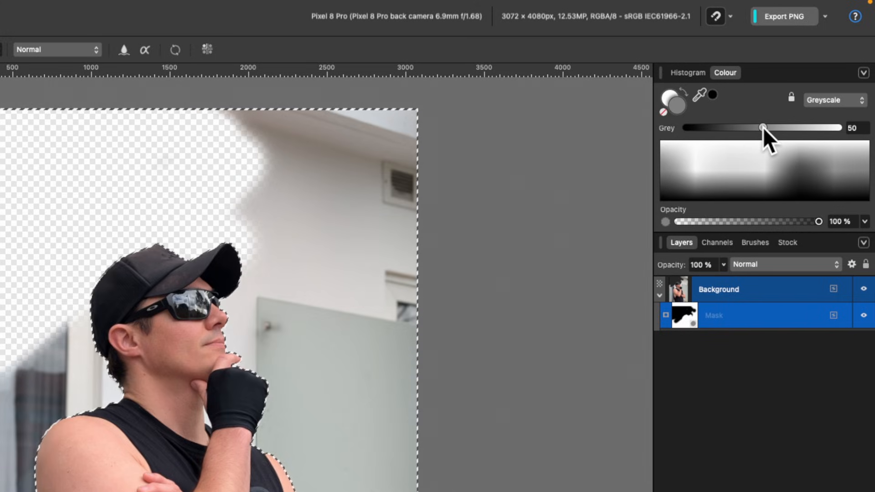
pyautogui.moveTo(312, 189)
pyautogui.mouseDown()
pyautogui.moveTo(252, 286)
pyautogui.moveTo(320, 136)
pyautogui.moveTo(309, 123)
pyautogui.moveTo(196, 165)
pyautogui.moveTo(380, 166)
pyautogui.moveTo(397, 157)
pyautogui.moveTo(409, 214)
pyautogui.moveTo(358, 155)
pyautogui.moveTo(338, 210)
pyautogui.moveTo(331, 308)
pyautogui.moveTo(341, 298)
pyautogui.moveTo(341, 185)
pyautogui.moveTo(328, 235)
pyautogui.moveTo(232, 169)
pyautogui.mouseUp()
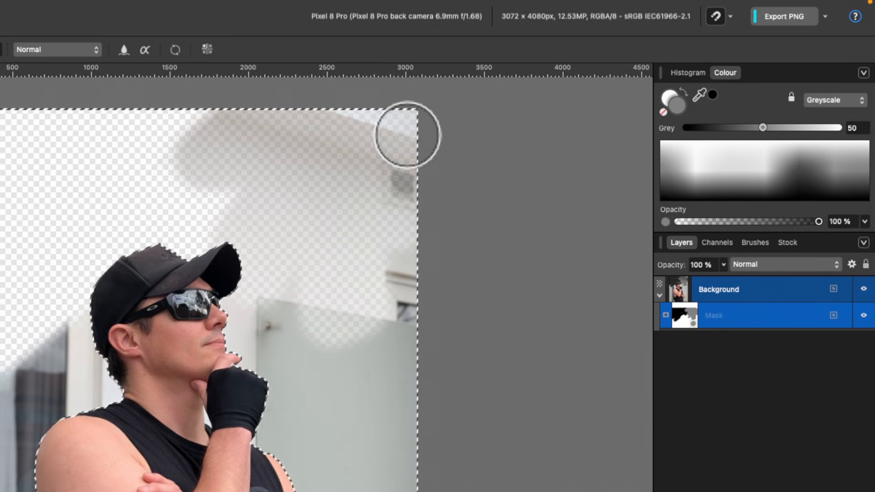
# - Set the brush to black at 1085.5 px, paint out the remaining background around the man on the mask, and deselect
pyautogui.moveTo(740, 126); pyautogui.dragTo(610, 124)
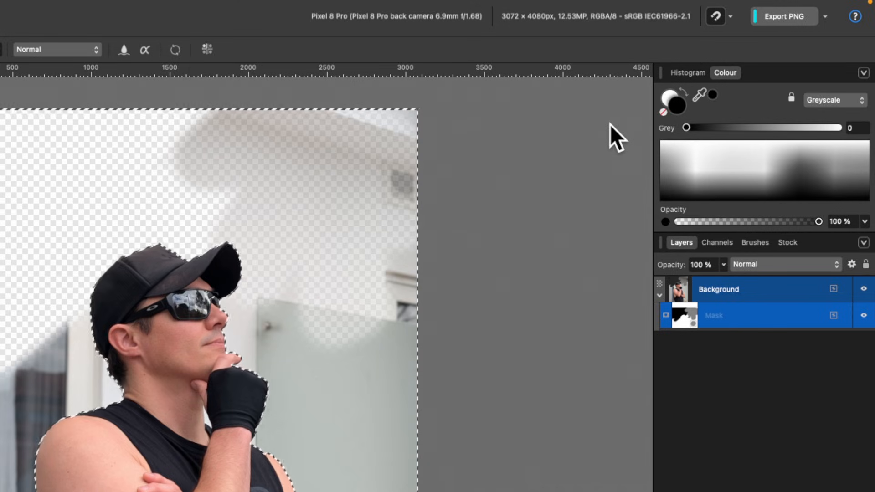
pyautogui.press(']')
pyautogui.press(']')
pyautogui.press(']')
pyautogui.press(']')
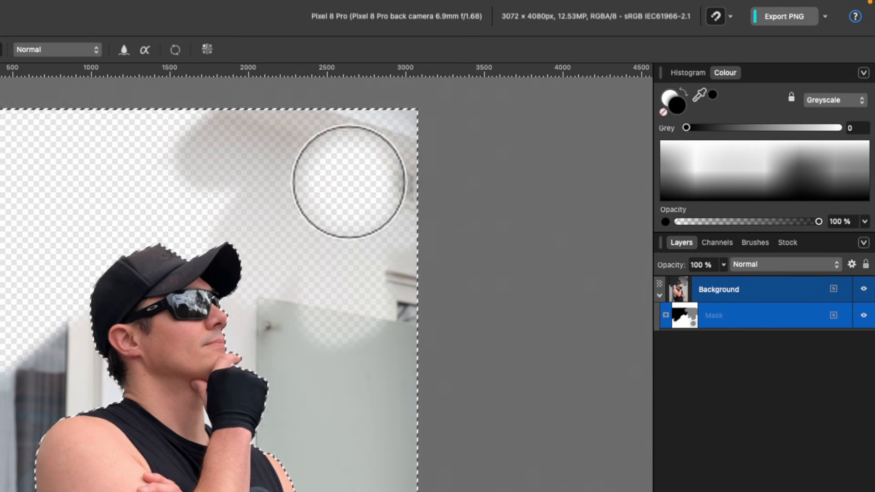
pyautogui.scroll(-5, 349, 183)
pyautogui.moveTo(382, 174); pyautogui.dragTo(281, 184)
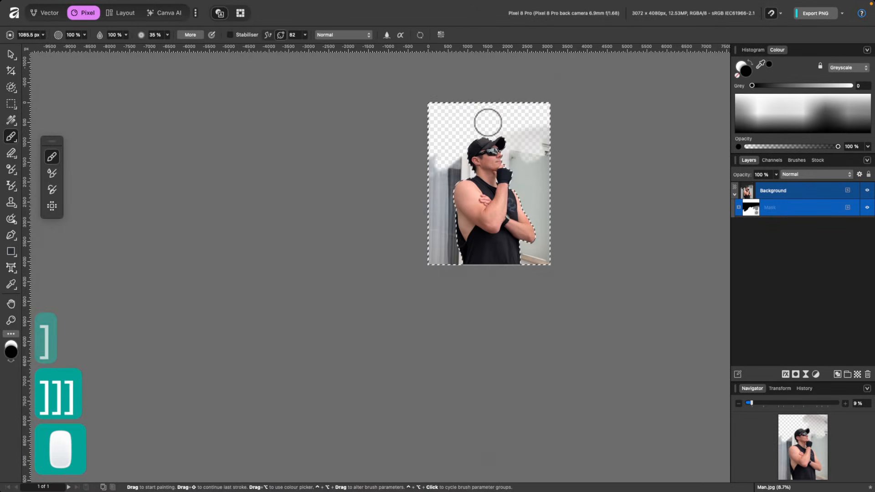
pyautogui.scroll(5, 489, 123)
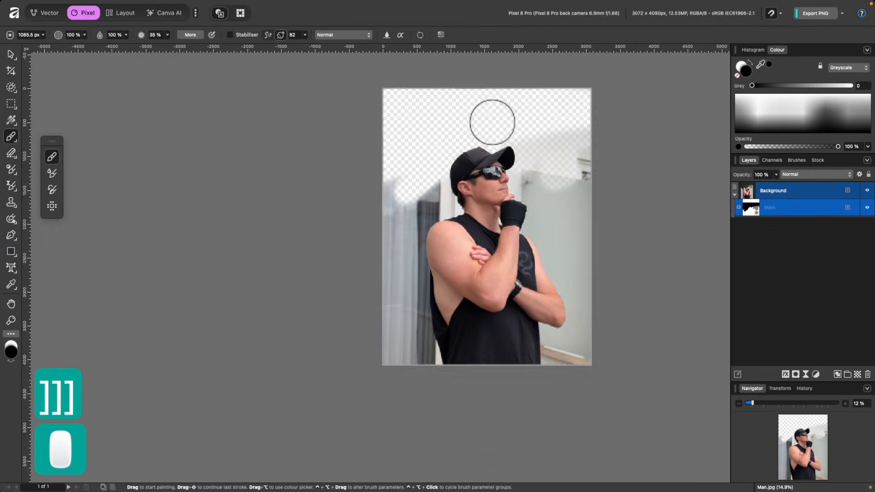
pyautogui.moveTo(562, 123)
pyautogui.mouseDown()
pyautogui.moveTo(452, 196)
pyautogui.moveTo(516, 218)
pyautogui.moveTo(531, 240)
pyautogui.moveTo(524, 279)
pyautogui.moveTo(554, 345)
pyautogui.moveTo(577, 332)
pyautogui.moveTo(603, 280)
pyautogui.moveTo(467, 372)
pyautogui.moveTo(430, 316)
pyautogui.moveTo(443, 178)
pyautogui.moveTo(430, 138)
pyautogui.moveTo(404, 351)
pyautogui.moveTo(383, 126)
pyautogui.moveTo(402, 271)
pyautogui.mouseUp()
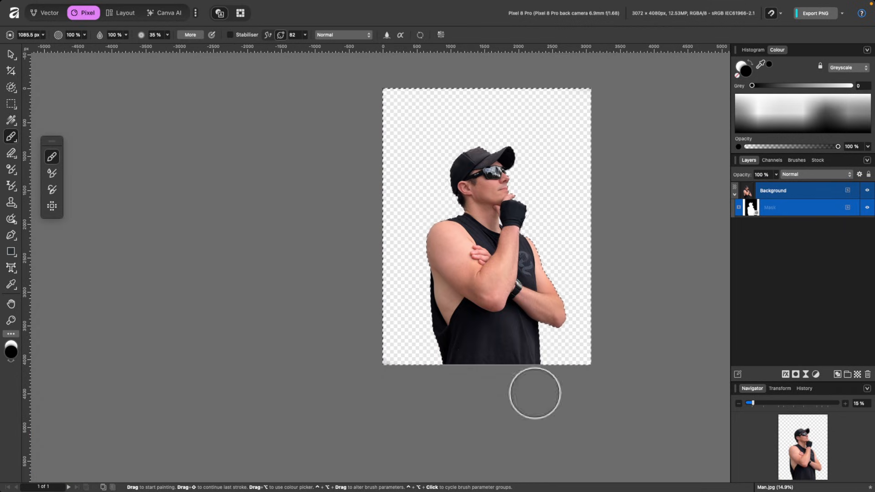
pyautogui.scroll(2, 538, 190)
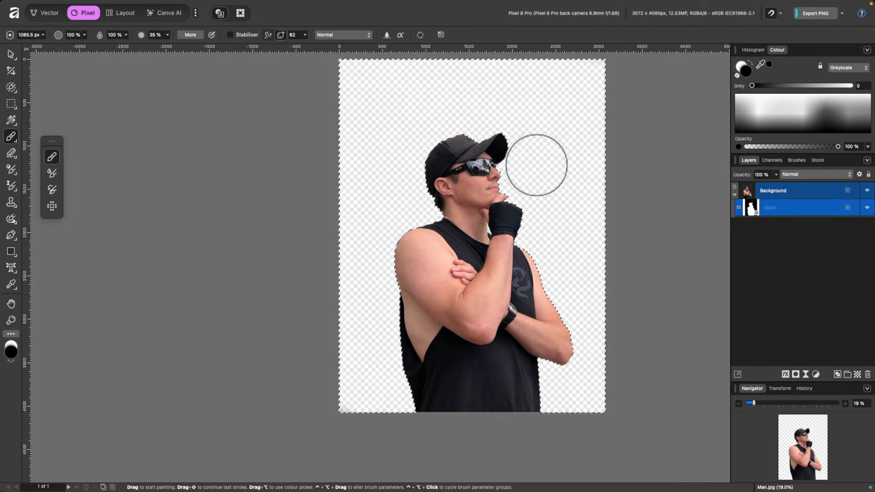
pyautogui.scroll(1, 536, 164)
pyautogui.hscroll(1, 537, 165)
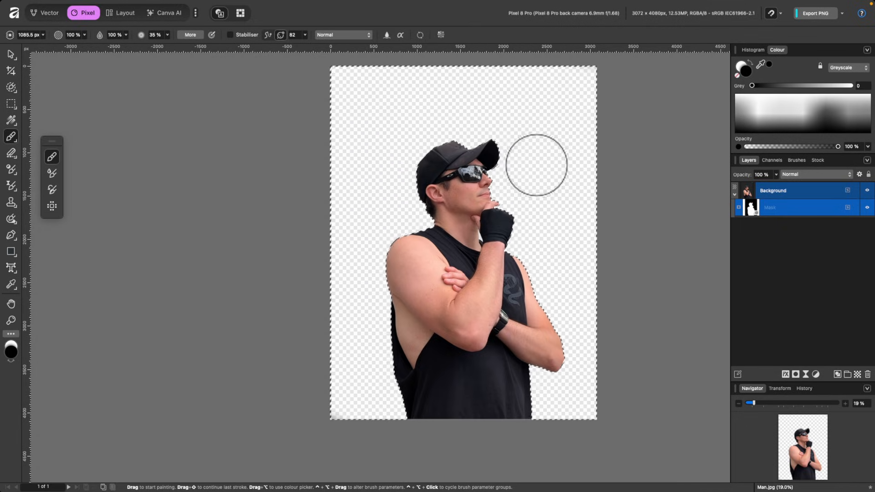
pyautogui.press('super+d')
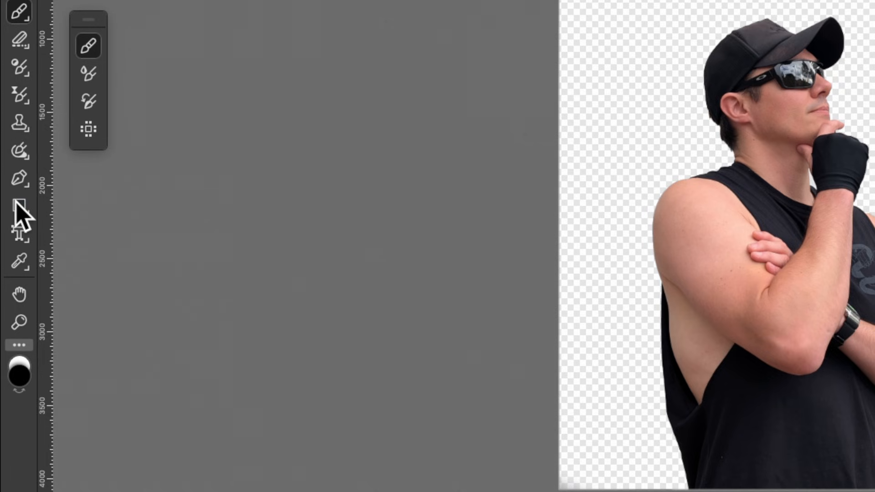
# - Draw a black rectangle over most of the canvas and move it beneath the Background layer
pyautogui.click(18, 208)
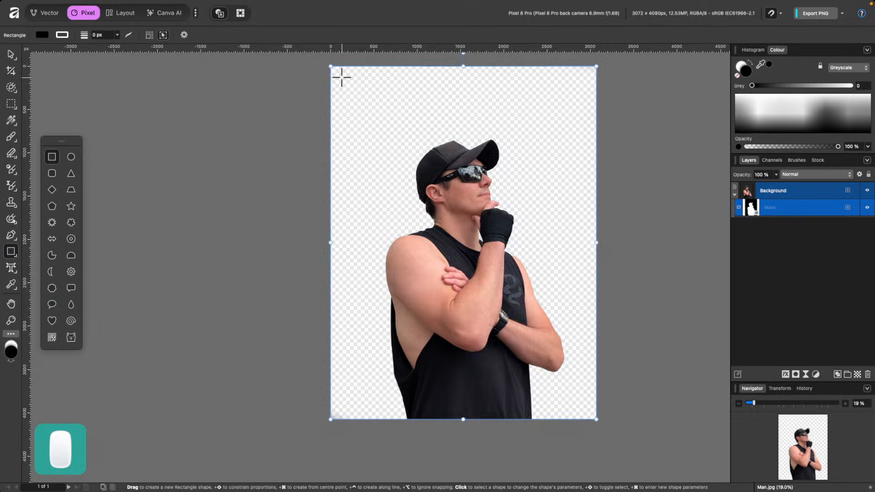
pyautogui.moveTo(341, 77); pyautogui.dragTo(579, 420)
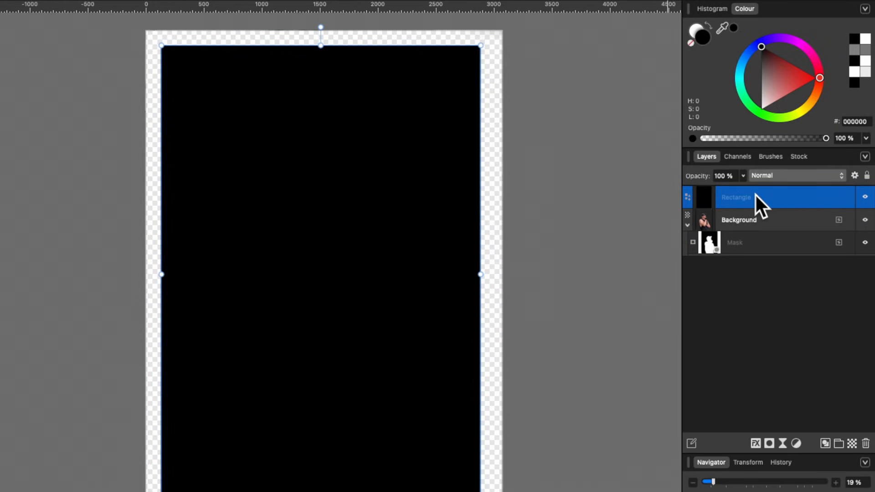
pyautogui.moveTo(755, 197); pyautogui.dragTo(752, 260)
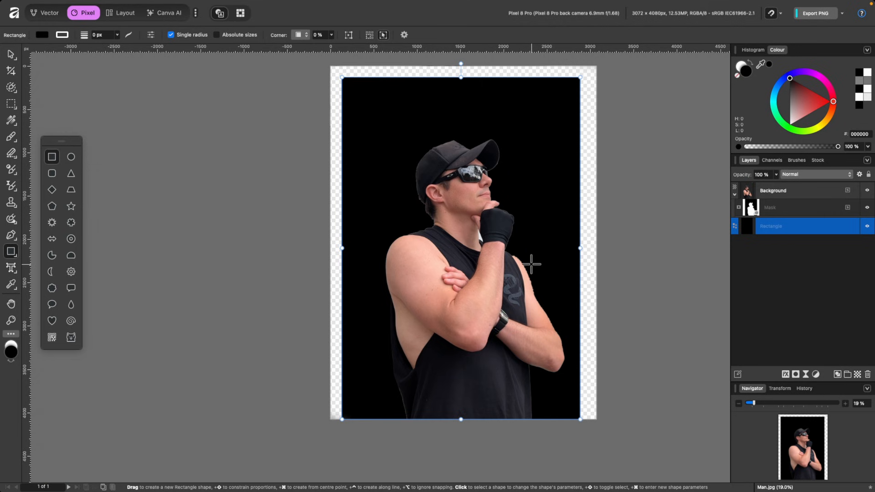
# - Examine the cutout's edges around the glove, far arm and shirt against the black backing
pyautogui.scroll(5, 531, 264)
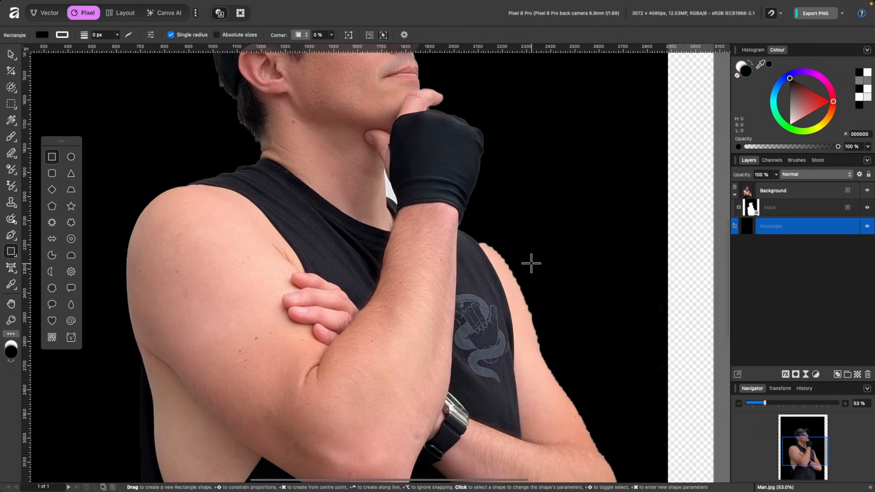
pyautogui.scroll(4, 531, 263)
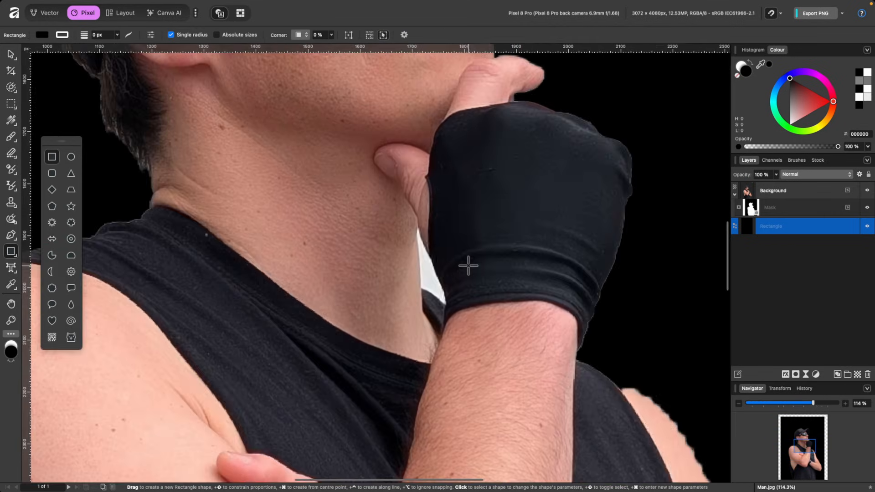
pyautogui.scroll(-4, 436, 288)
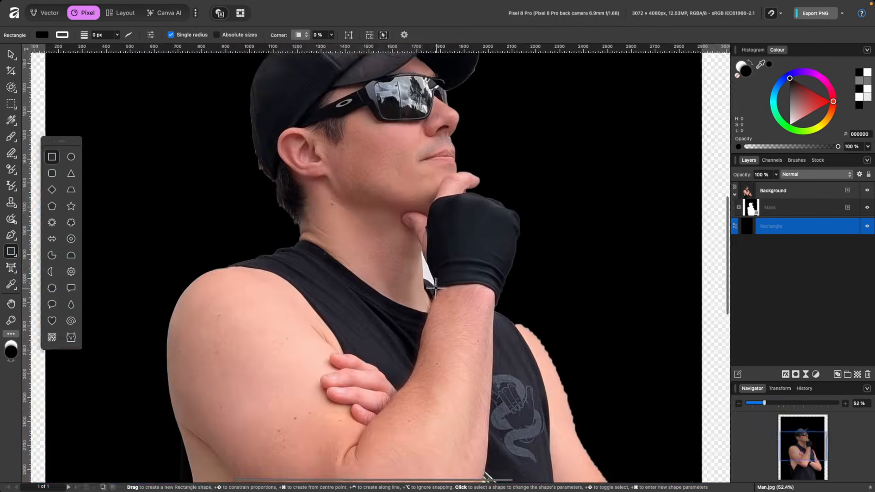
pyautogui.scroll(5, 494, 276)
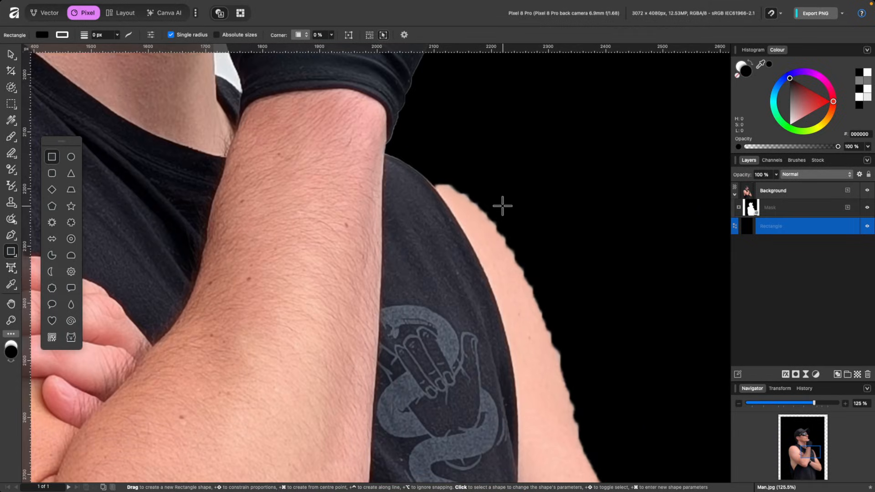
pyautogui.scroll(-5, 502, 206)
pyautogui.scroll(3, 387, 321)
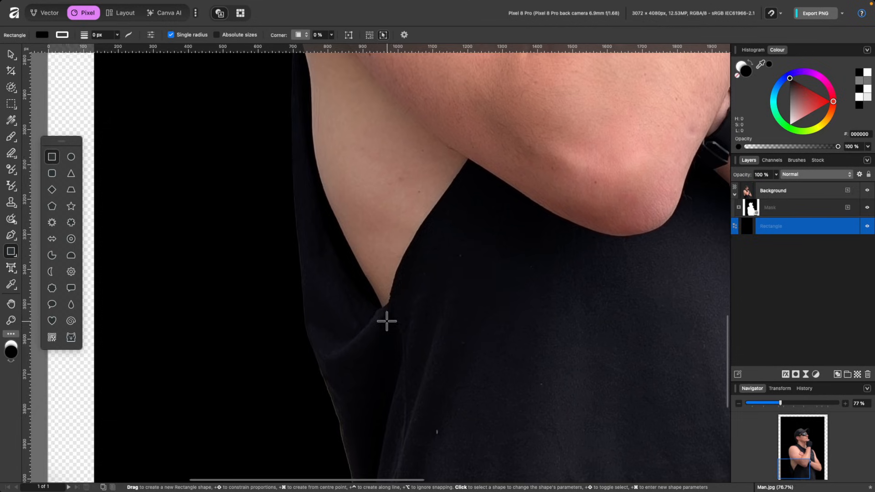
pyautogui.scroll(-5, 428, 334)
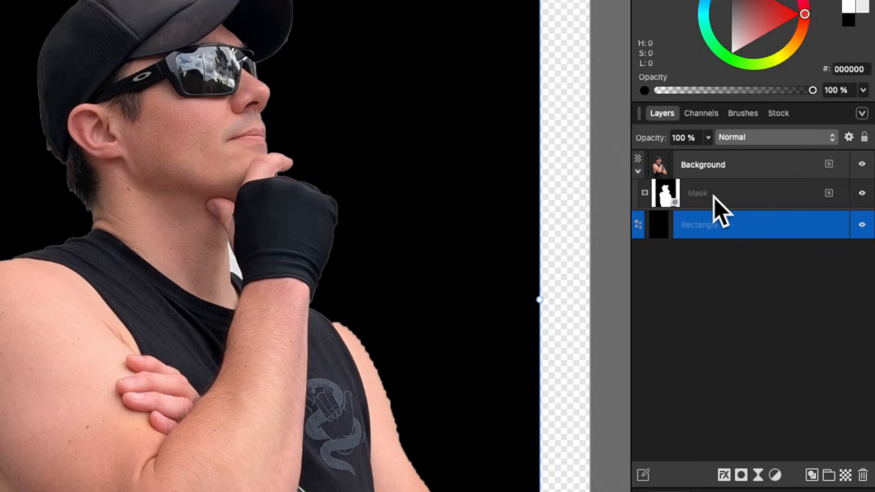
# - Make the Background layer's mask active and shrink the Paint Brush Tool to 80.6 px
pyautogui.click(776, 207)
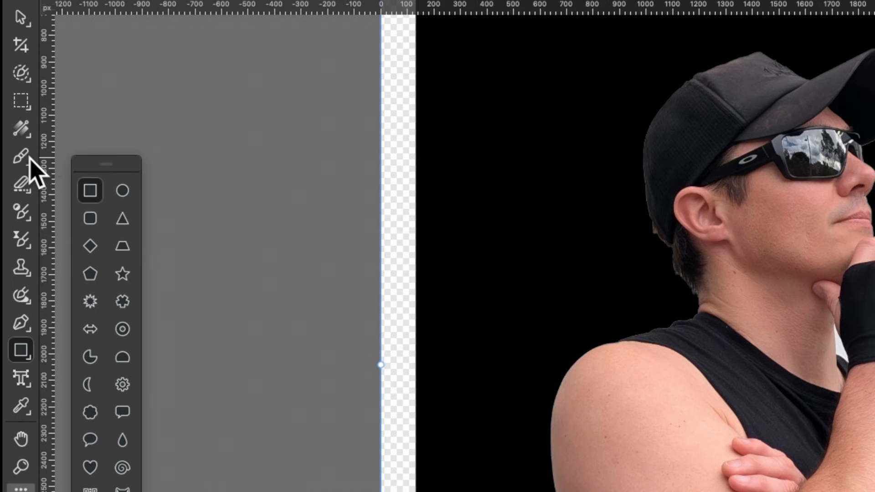
pyautogui.click(22, 157)
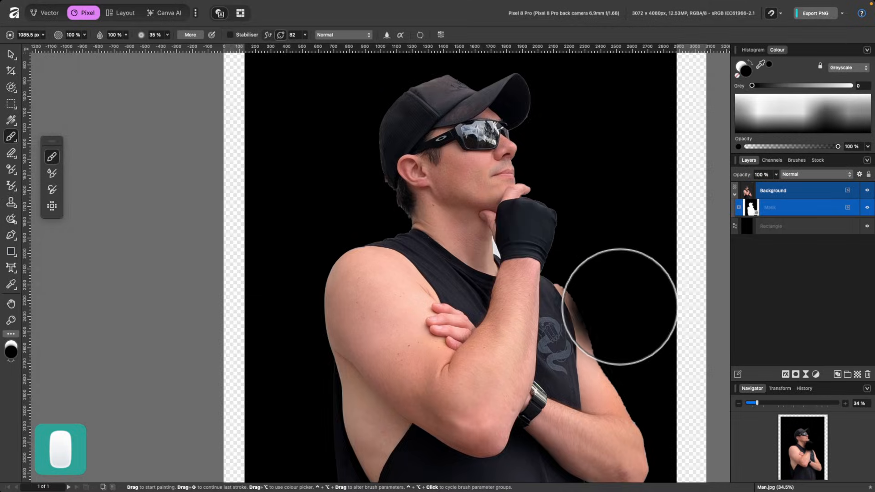
pyautogui.scroll(5, 617, 294)
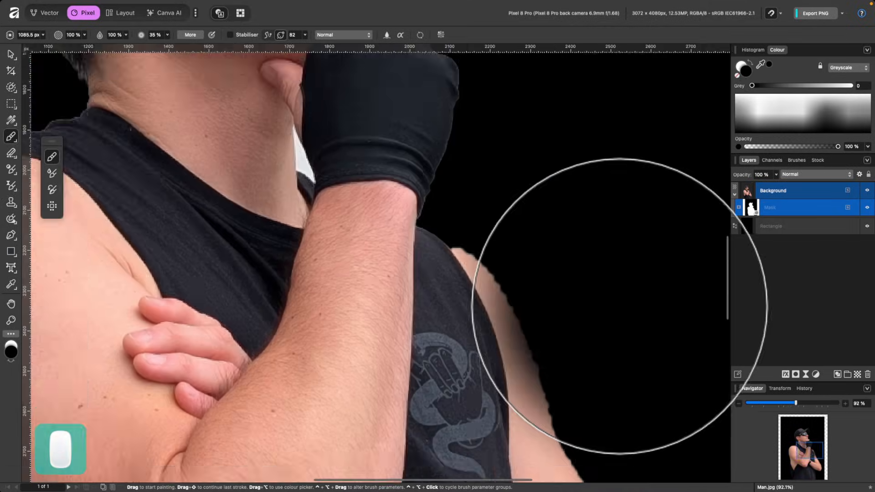
pyautogui.press('[')
pyautogui.press('[')
pyautogui.press('[')
pyautogui.press('[')
pyautogui.press('[')
pyautogui.press('[')
pyautogui.press('[')
pyautogui.press('[')
pyautogui.press('[')
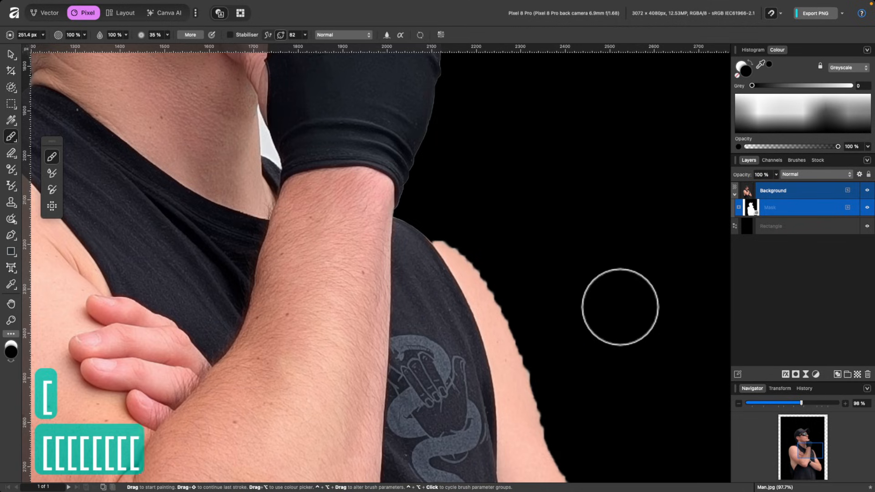
pyautogui.press('[')
pyautogui.press('[')
pyautogui.press('[')
pyautogui.press('[')
pyautogui.press('[')
pyautogui.press('[')
pyautogui.press('[')
pyautogui.press('[')
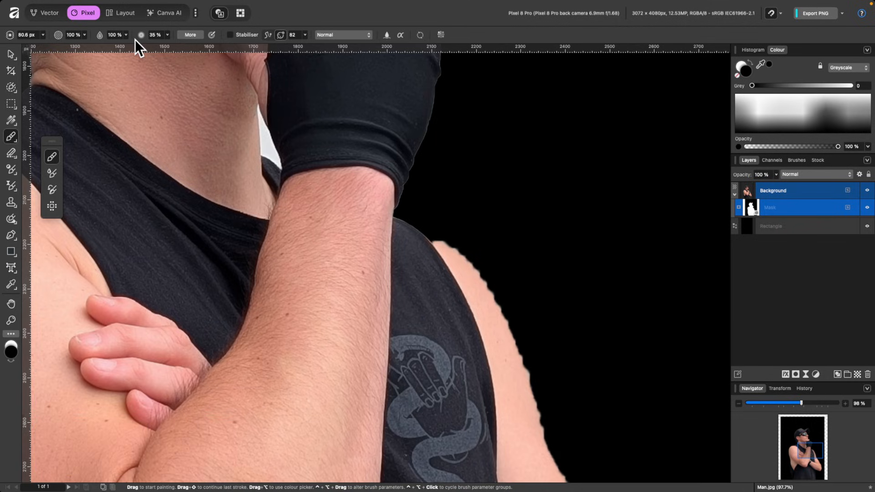
pyautogui.scroll(3, 473, 223)
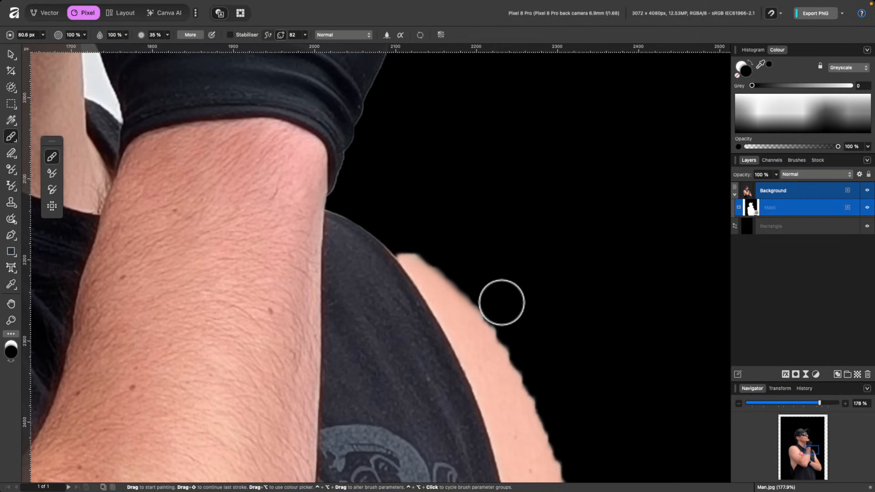
# - Paint black across the far upper arm on the mask and restore the arm by painting white
pyautogui.moveTo(494, 306)
pyautogui.mouseDown()
pyautogui.moveTo(472, 376)
pyautogui.moveTo(505, 306)
pyautogui.moveTo(433, 396)
pyautogui.mouseUp()
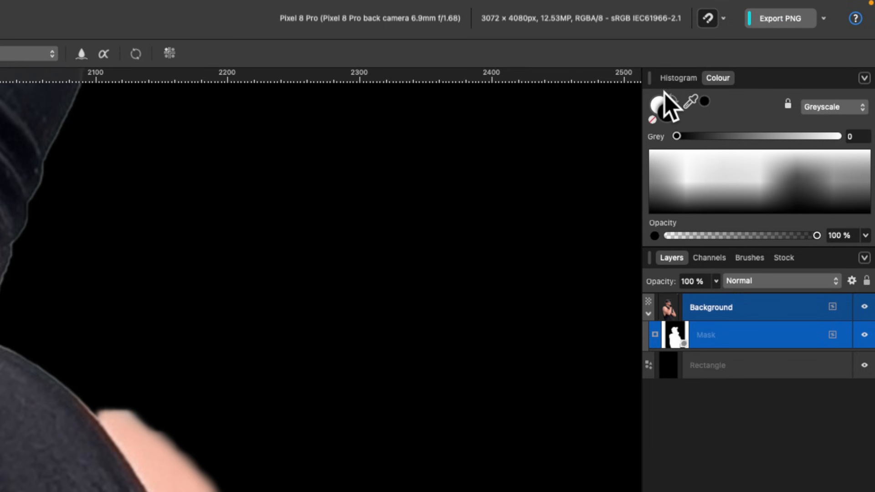
pyautogui.click(748, 62)
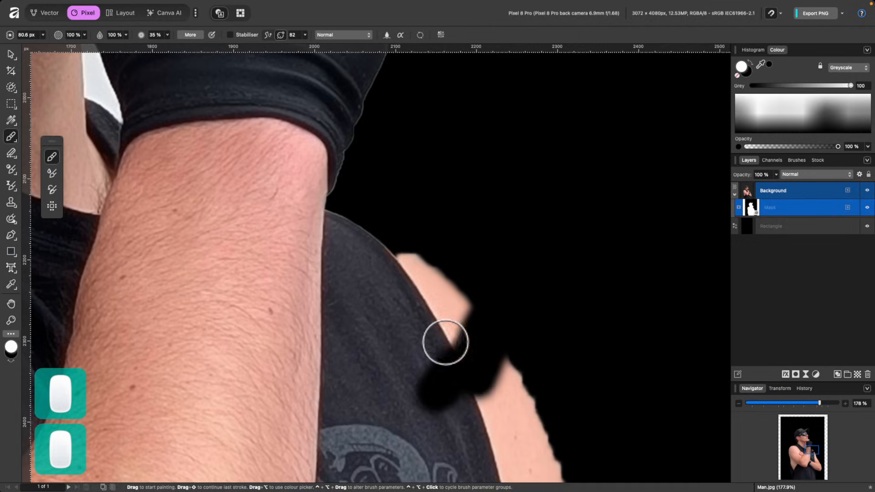
pyautogui.moveTo(445, 343)
pyautogui.mouseDown()
pyautogui.moveTo(442, 433)
pyautogui.moveTo(406, 333)
pyautogui.moveTo(448, 322)
pyautogui.moveTo(487, 371)
pyautogui.moveTo(460, 330)
pyautogui.mouseUp()
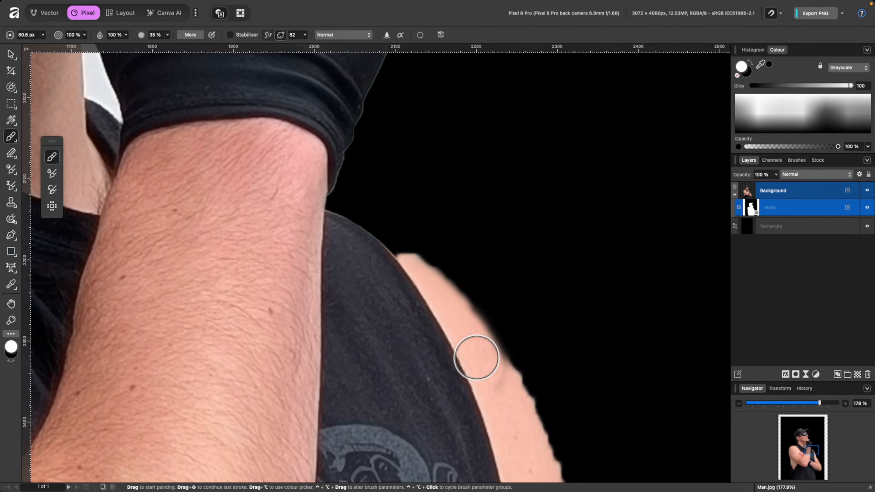
# - Shrink the brush to 35.8 px and paint black on the mask over the white gap between neck and glove
pyautogui.scroll(5, 244, 185)
pyautogui.hscroll(-5, 244, 186)
pyautogui.press('[')
pyautogui.press('[')
pyautogui.press('[')
pyautogui.press('[')
pyautogui.press('[')
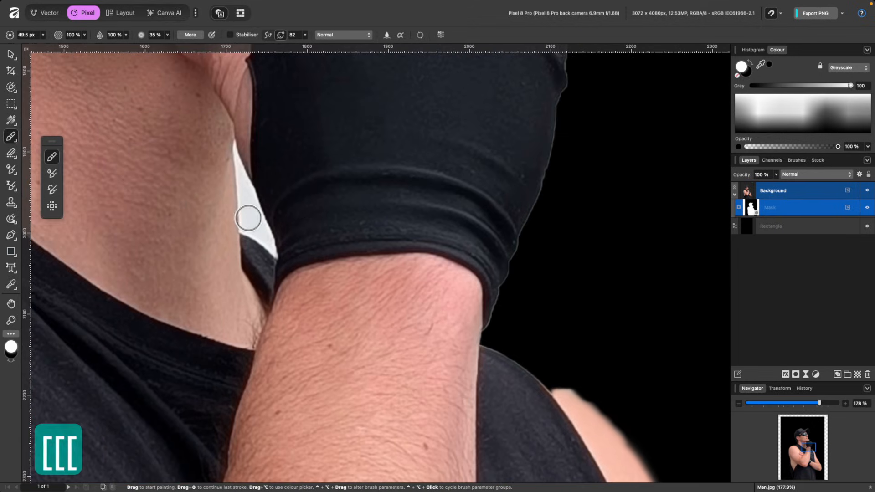
pyautogui.moveTo(247, 217); pyautogui.dragTo(245, 207)
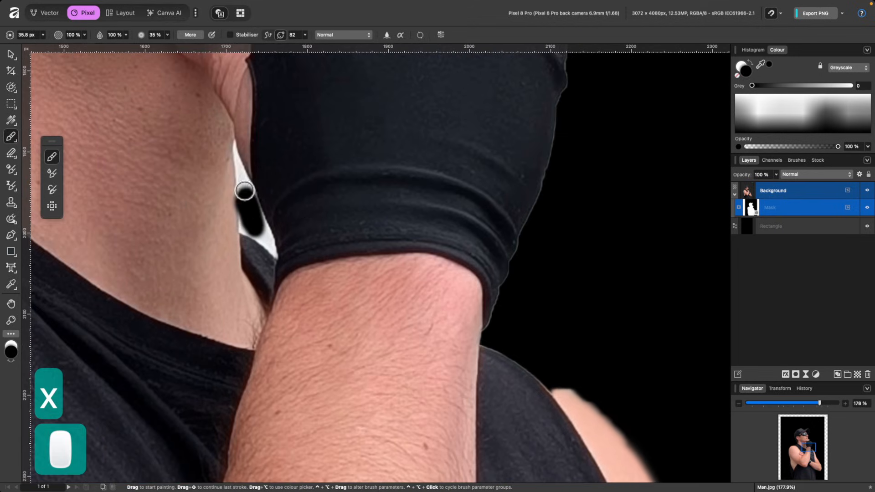
pyautogui.moveTo(237, 170); pyautogui.dragTo(282, 243)
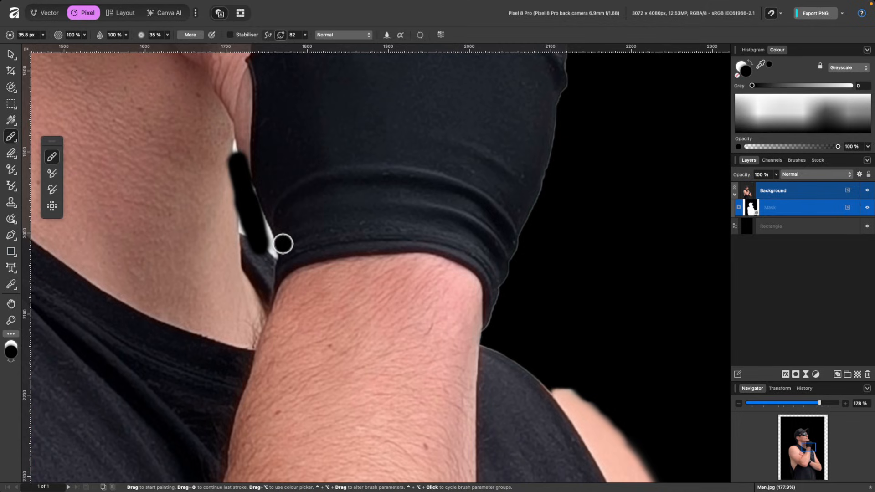
pyautogui.press('super+0')
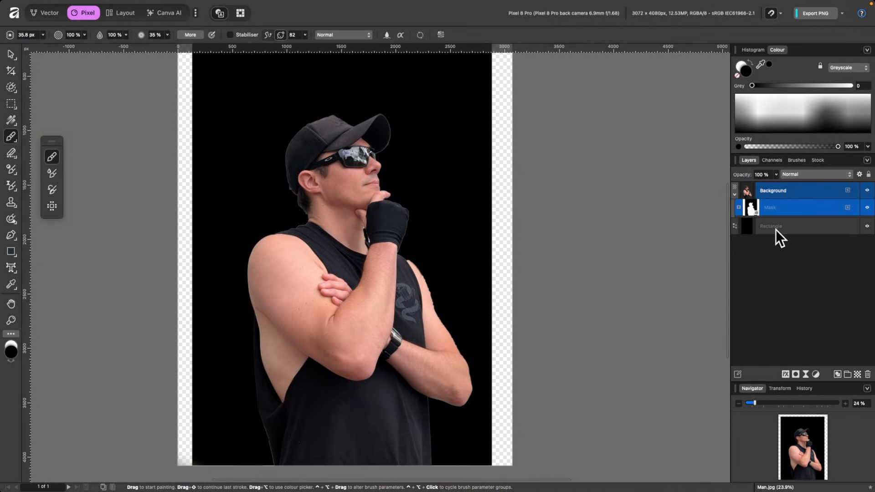
# - Delete the rectangle and the mask, and select the man's torso and arms with the Selection Brush Tool
pyautogui.click(782, 227)
pyautogui.press('BackSpace')
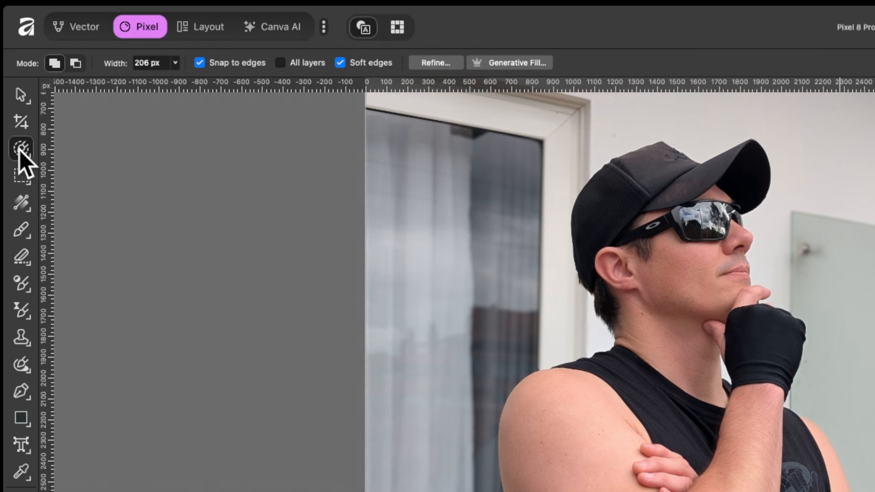
pyautogui.click(21, 149)
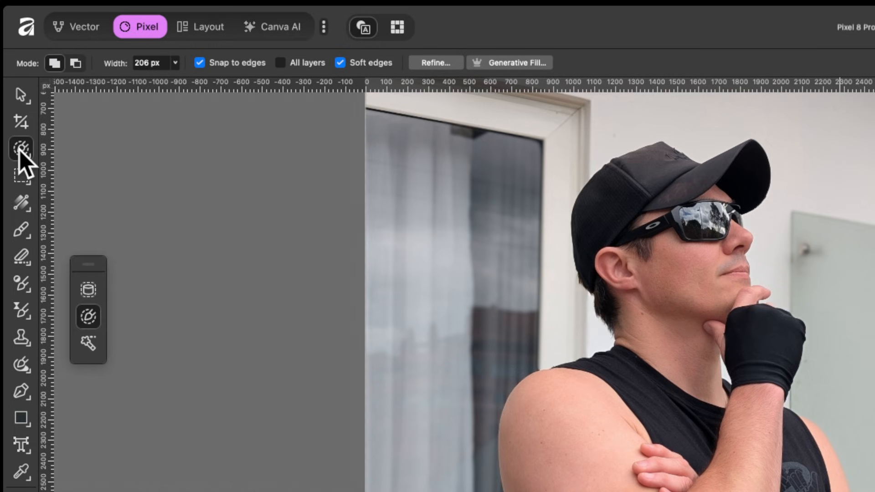
pyautogui.moveTo(405, 262)
pyautogui.mouseDown()
pyautogui.moveTo(501, 366)
pyautogui.moveTo(496, 351)
pyautogui.moveTo(414, 304)
pyautogui.moveTo(377, 380)
pyautogui.moveTo(447, 397)
pyautogui.mouseUp()
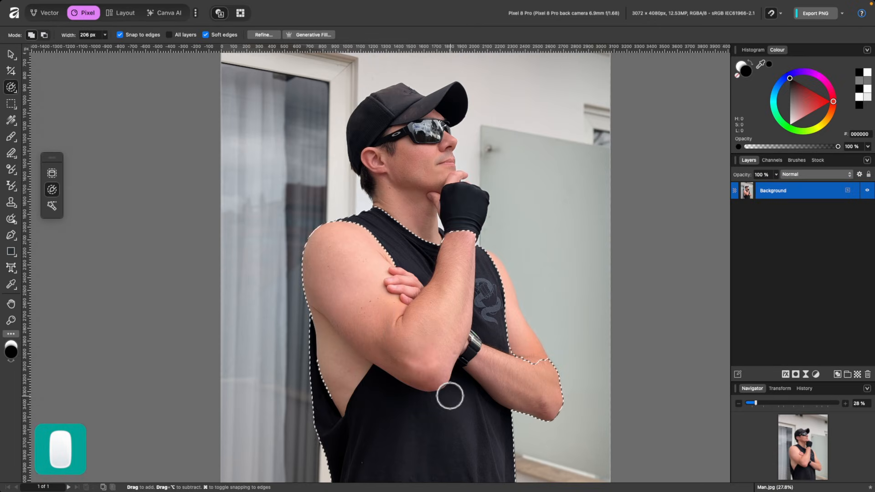
# - Reduce the selection brush width to 91.4 px and add the unselected far upper arm to the selection
pyautogui.scroll(-3, 497, 298)
pyautogui.scroll(3, 497, 299)
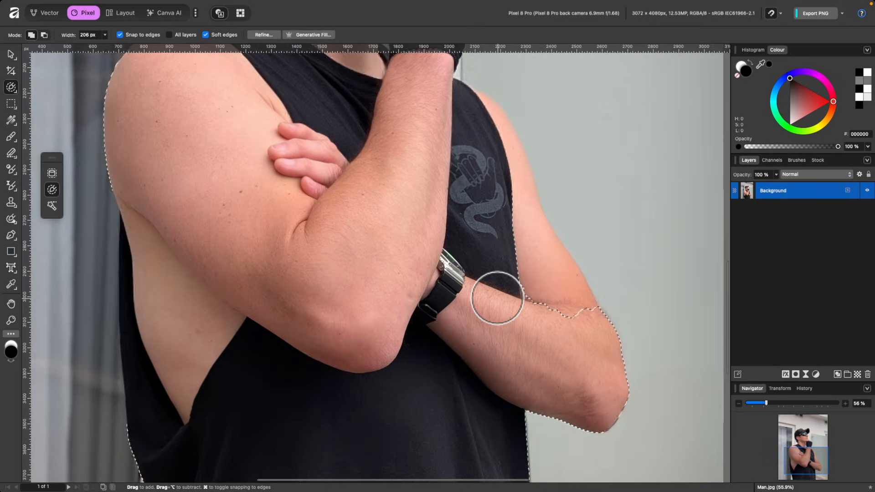
pyautogui.press('[')
pyautogui.press('[')
pyautogui.press('[')
pyautogui.press('[')
pyautogui.press('[')
pyautogui.moveTo(574, 328)
pyautogui.mouseDown()
pyautogui.moveTo(503, 215)
pyautogui.moveTo(523, 239)
pyautogui.moveTo(504, 157)
pyautogui.moveTo(474, 111)
pyautogui.mouseUp()
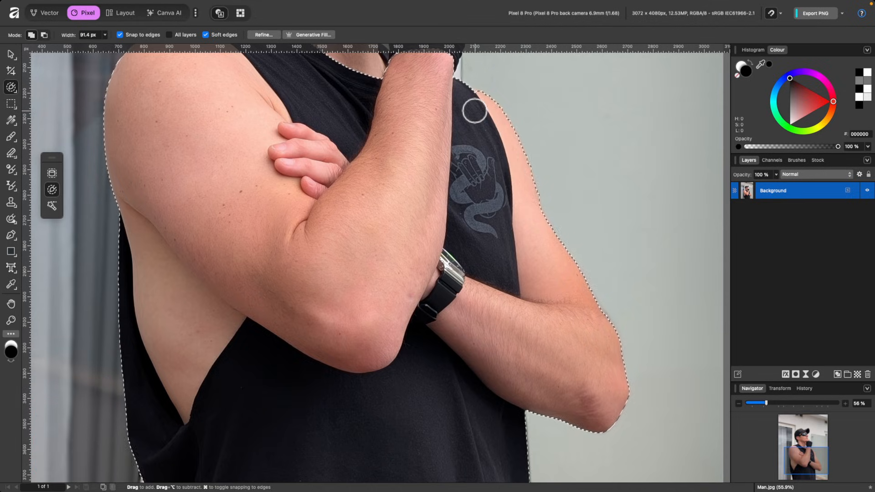
# - Add the man's neck, face, sunglasses and cap to the pixel selection
pyautogui.scroll(10, 469, 100)
pyautogui.hscroll(-4, 468, 100)
pyautogui.moveTo(449, 293); pyautogui.dragTo(401, 128)
pyautogui.scroll(6, 399, 125)
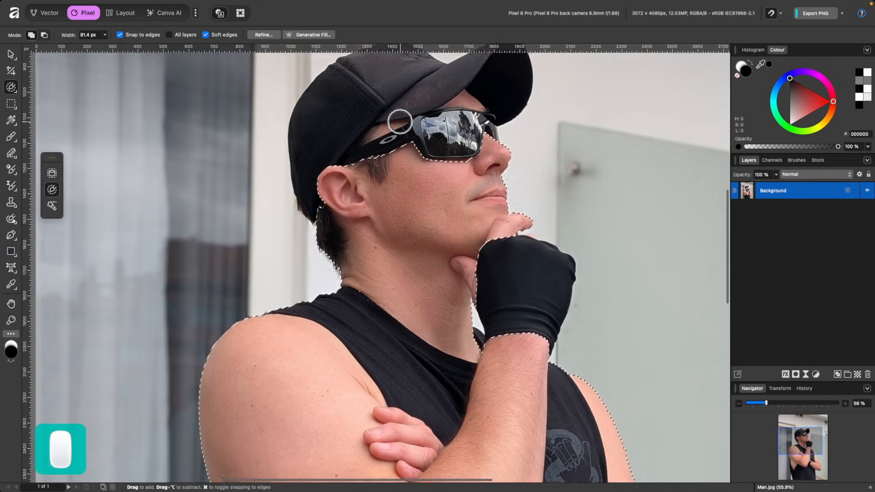
pyautogui.moveTo(367, 384)
pyautogui.mouseDown()
pyautogui.moveTo(353, 361)
pyautogui.moveTo(322, 235)
pyautogui.moveTo(332, 215)
pyautogui.moveTo(367, 181)
pyautogui.moveTo(452, 188)
pyautogui.moveTo(491, 156)
pyautogui.moveTo(484, 206)
pyautogui.mouseUp()
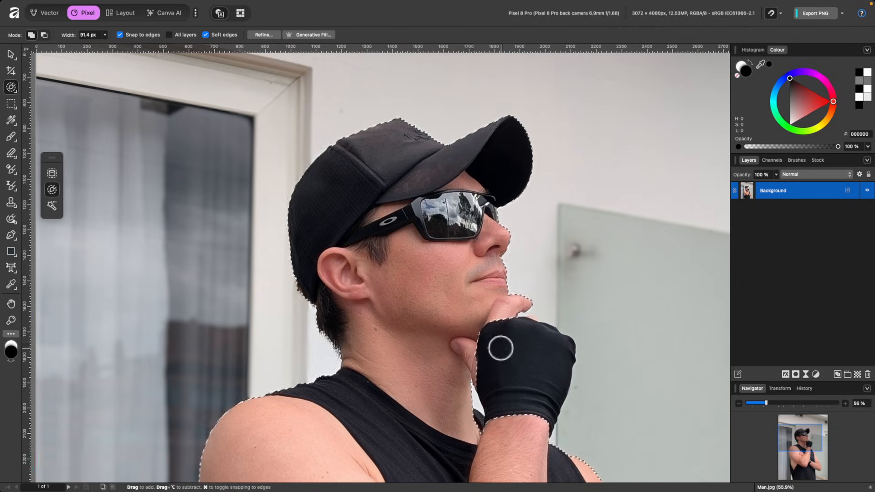
# - Extend the selection over the gloved hand and onto the wall beside its knuckles
pyautogui.scroll(5, 500, 349)
pyautogui.moveTo(481, 311)
pyautogui.mouseDown()
pyautogui.moveTo(596, 316)
pyautogui.moveTo(620, 275)
pyautogui.mouseUp()
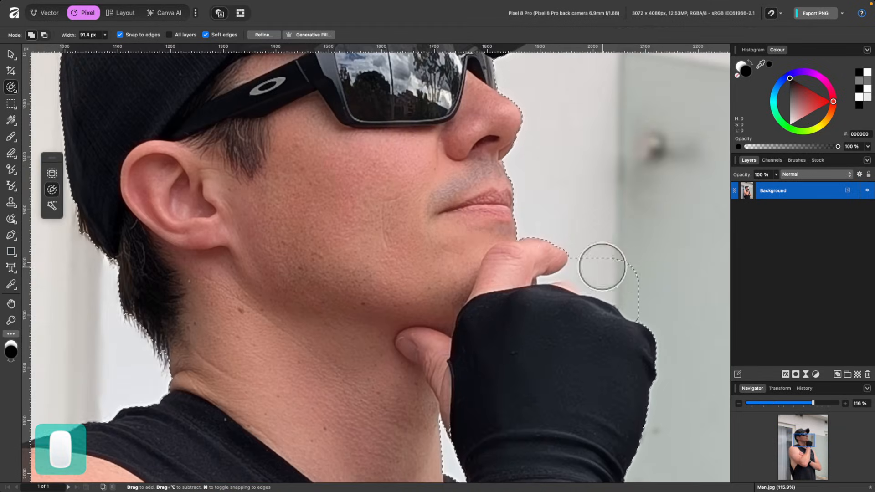
pyautogui.hscroll(4, 559, 256)
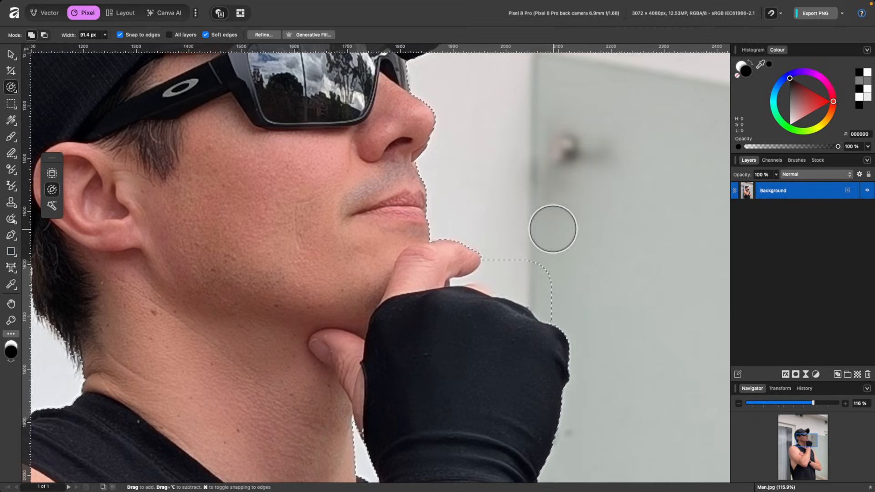
# - Undo the last selection stroke beyond the gloved hand
pyautogui.press('super+z')
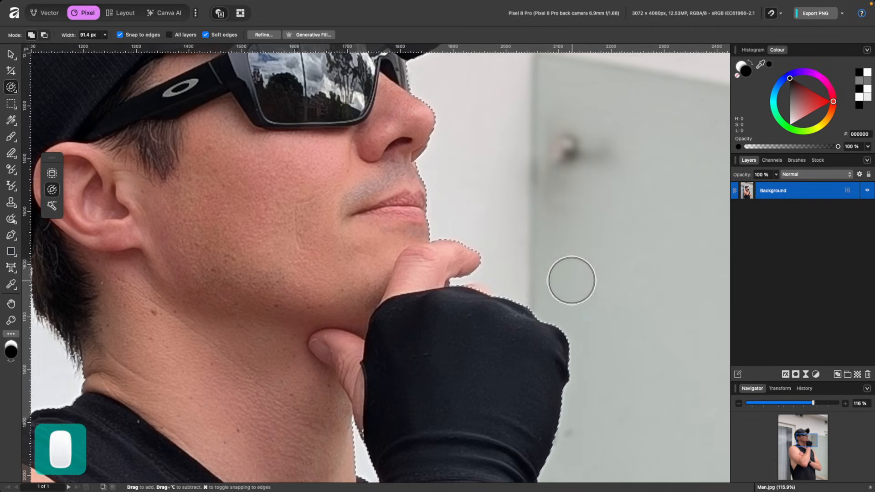
# - Subtract the white background gap between the neck and glove from the selection with a 21.2 px brush, keeping the neck skin selected
pyautogui.scroll(-1, 499, 363)
pyautogui.scroll(5, 499, 363)
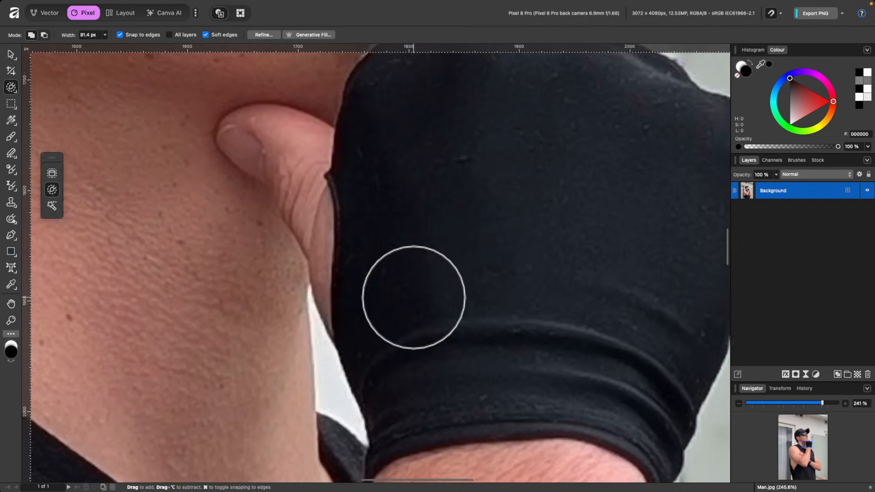
pyautogui.press('[')
pyautogui.press('[')
pyautogui.press('[')
pyautogui.press('[')
pyautogui.press('[')
pyautogui.press('[')
pyautogui.press('[')
pyautogui.press('[')
pyautogui.press('[')
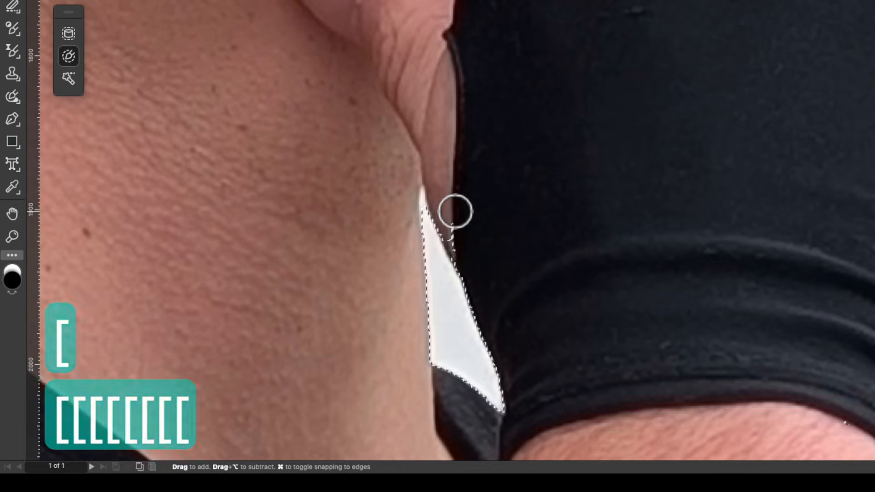
pyautogui.moveTo(455, 211); pyautogui.dragTo(475, 252)
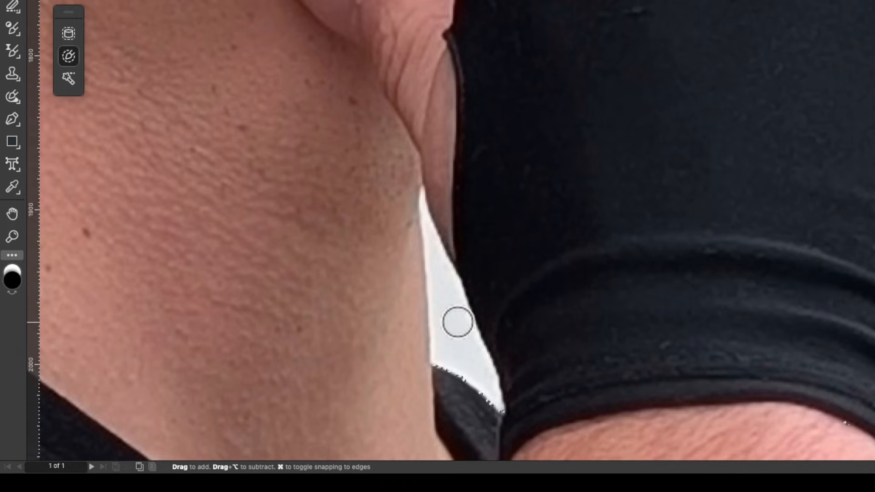
pyautogui.moveTo(455, 336); pyautogui.dragTo(442, 300)
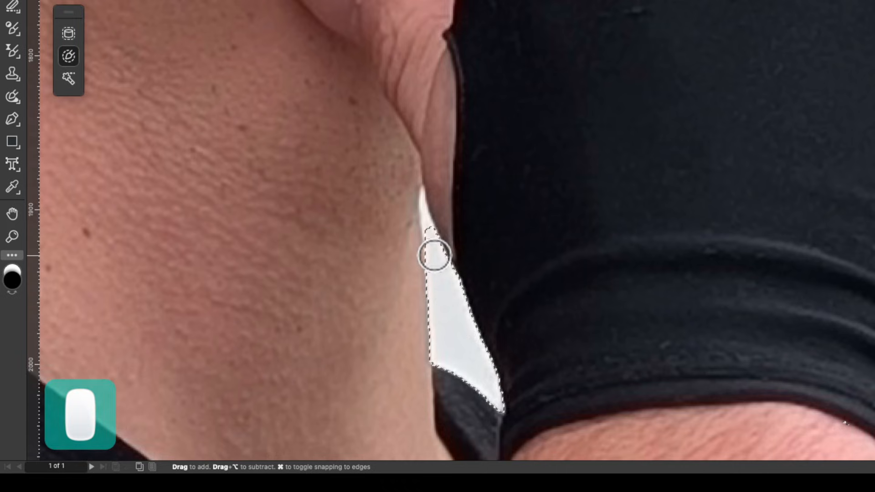
pyautogui.moveTo(433, 256); pyautogui.dragTo(440, 276)
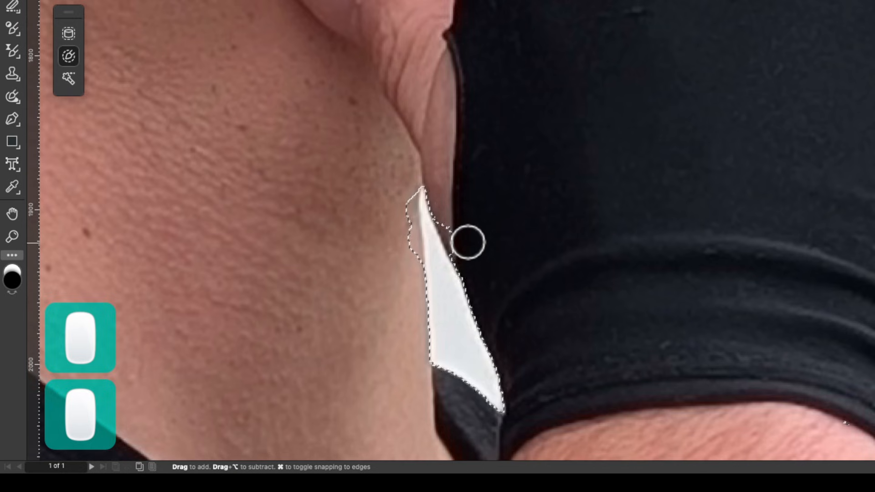
pyautogui.moveTo(396, 185); pyautogui.dragTo(402, 278)
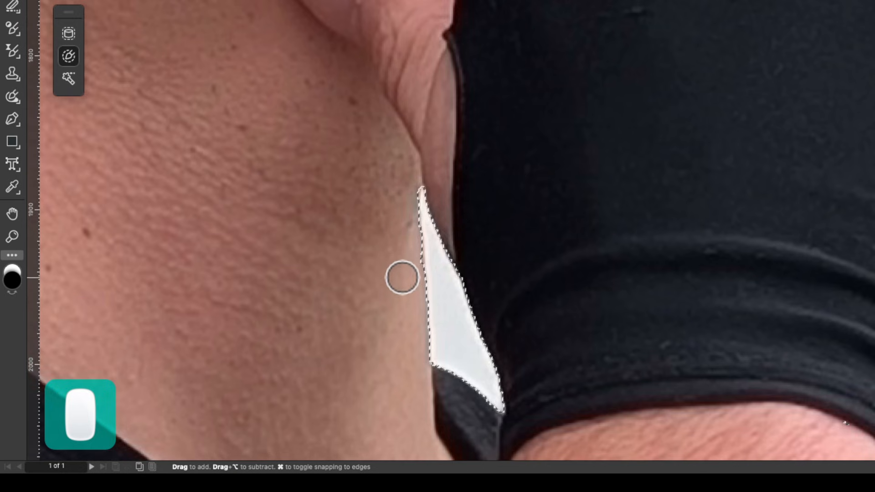
# - Add the sliver of finger skin above the glove to the selection
pyautogui.scroll(-3, 556, 294)
pyautogui.scroll(3, 767, 293)
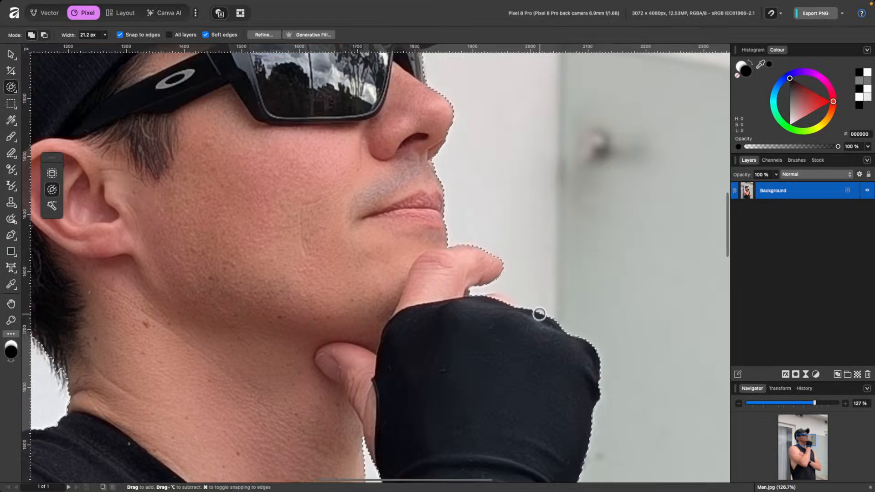
pyautogui.scroll(5, 539, 313)
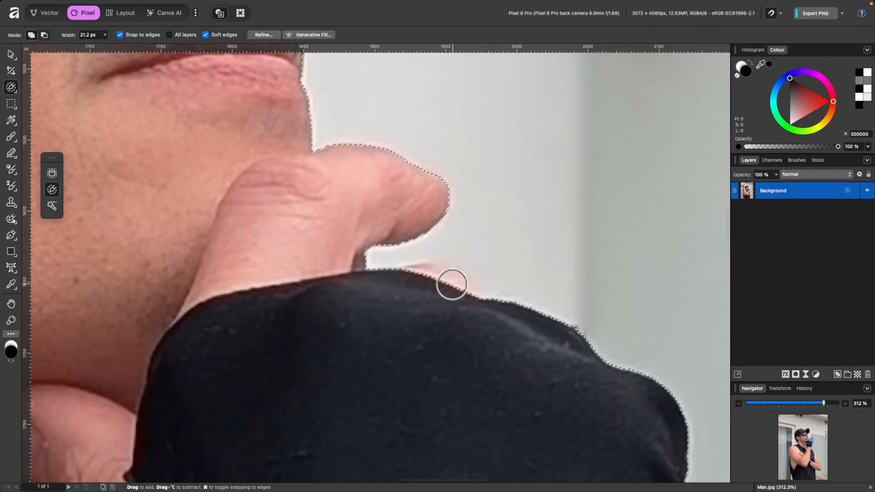
pyautogui.moveTo(451, 286); pyautogui.dragTo(424, 280)
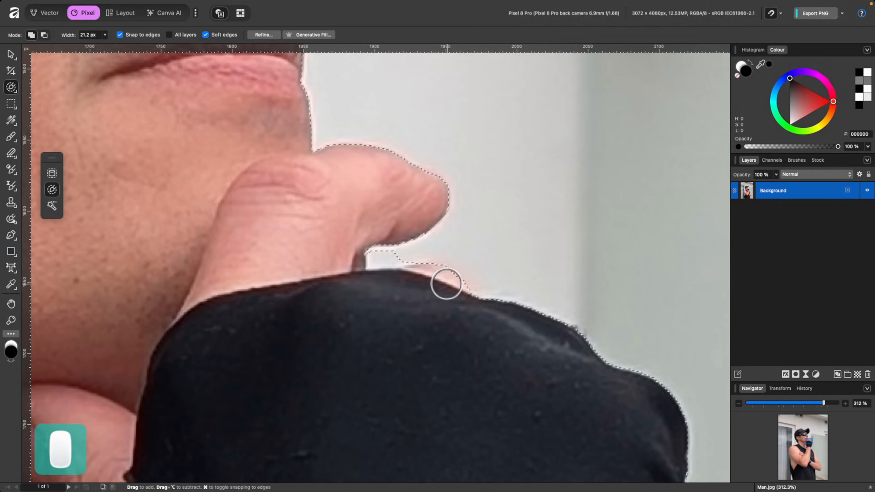
# - Subtract the small background pocket between the fingertip and glove from the selection with a 4.2 px brush
pyautogui.scroll(4, 383, 261)
pyautogui.press('[')
pyautogui.press('[')
pyautogui.press('[')
pyautogui.press('[')
pyautogui.press('[')
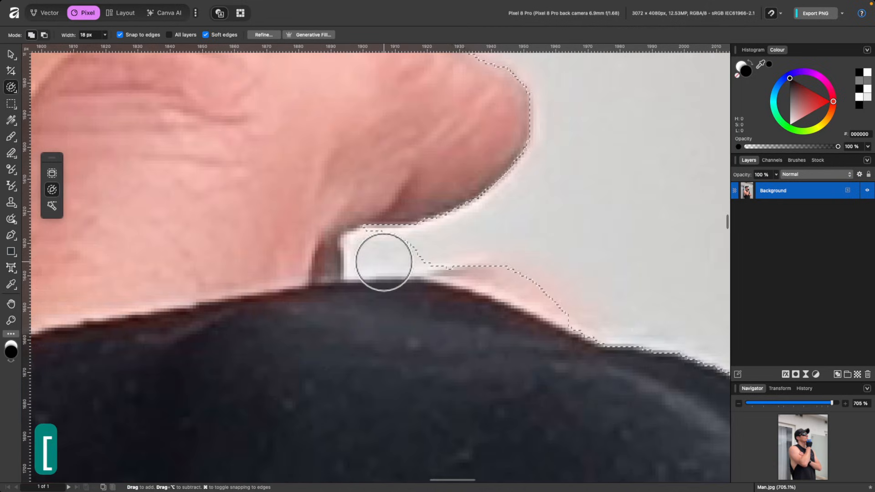
pyautogui.press('[')
pyautogui.press('[')
pyautogui.press('[')
pyautogui.press('[')
pyautogui.press('[')
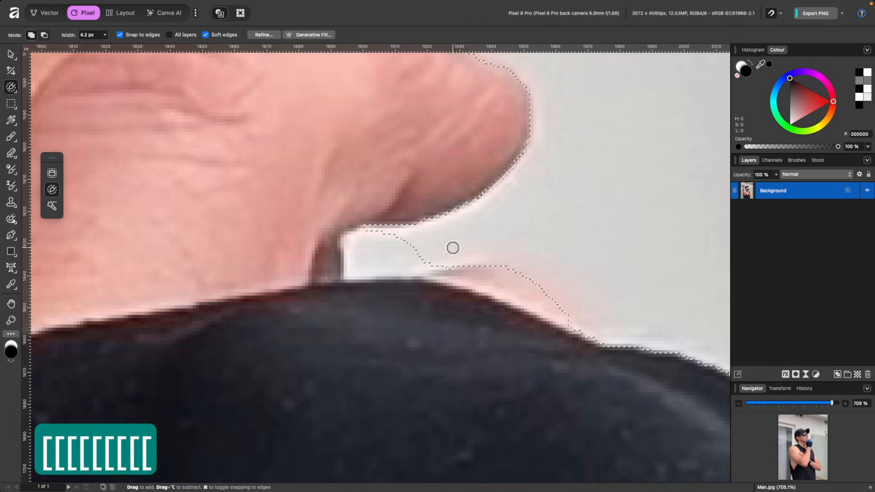
pyautogui.moveTo(453, 247); pyautogui.dragTo(368, 262)
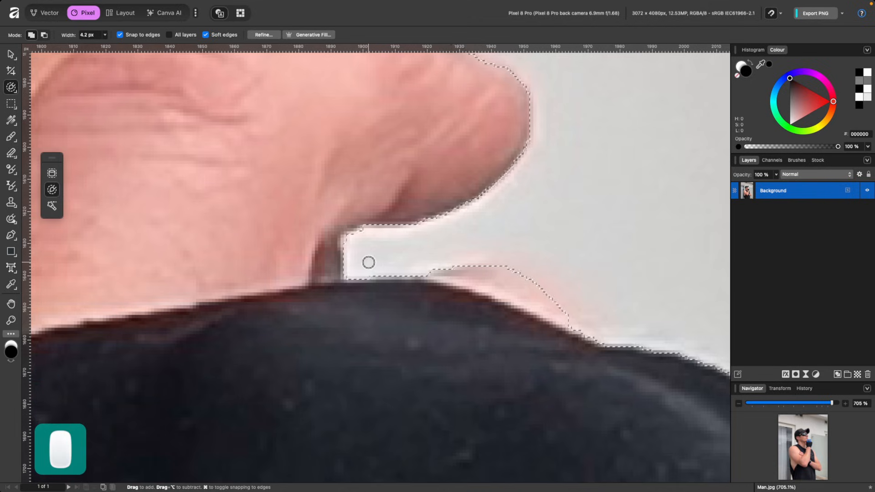
# - Open the selection refinement and examine the overlay around the cap, face, arms and shirt
pyautogui.scroll(-6, 448, 249)
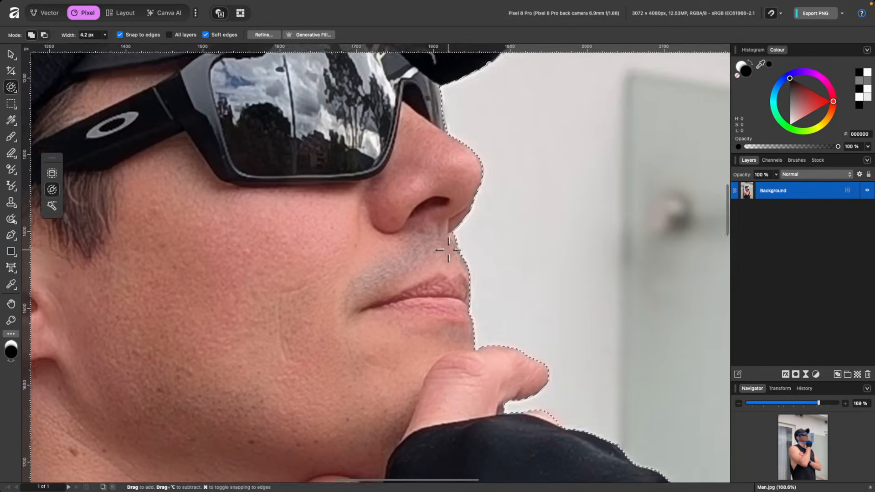
pyautogui.scroll(-6, 448, 250)
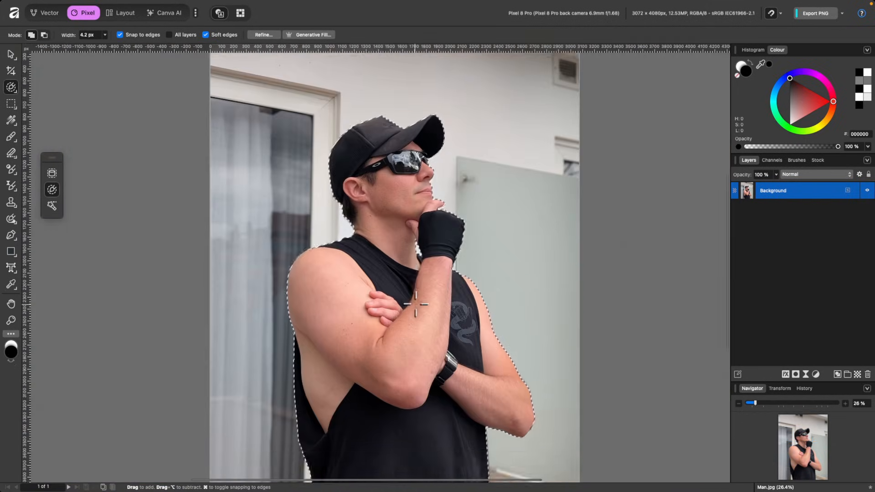
pyautogui.scroll(2, 416, 304)
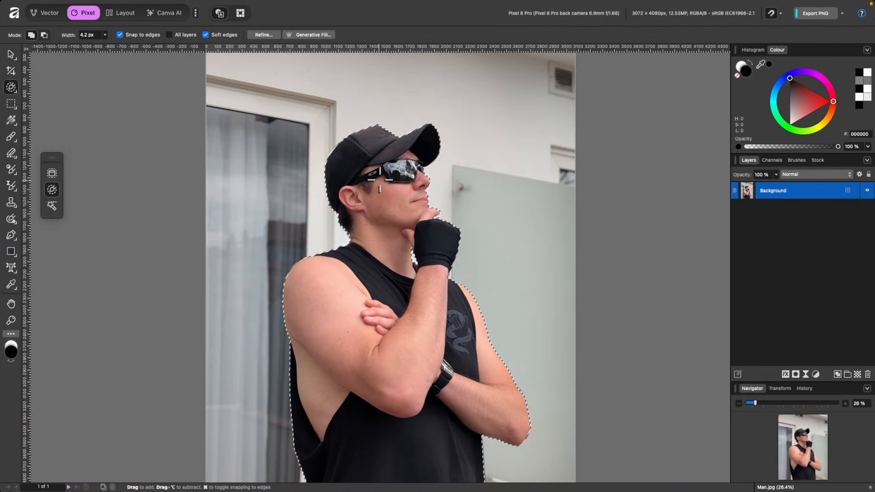
pyautogui.click(263, 35)
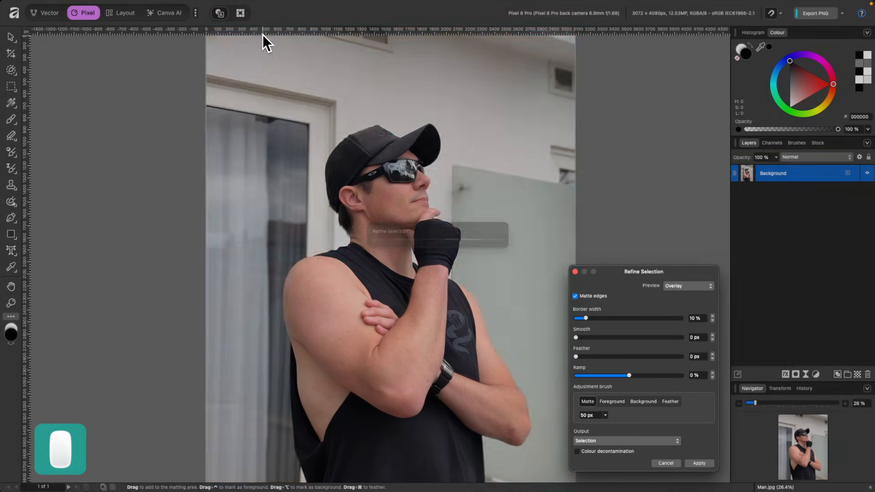
pyautogui.scroll(3, 406, 100)
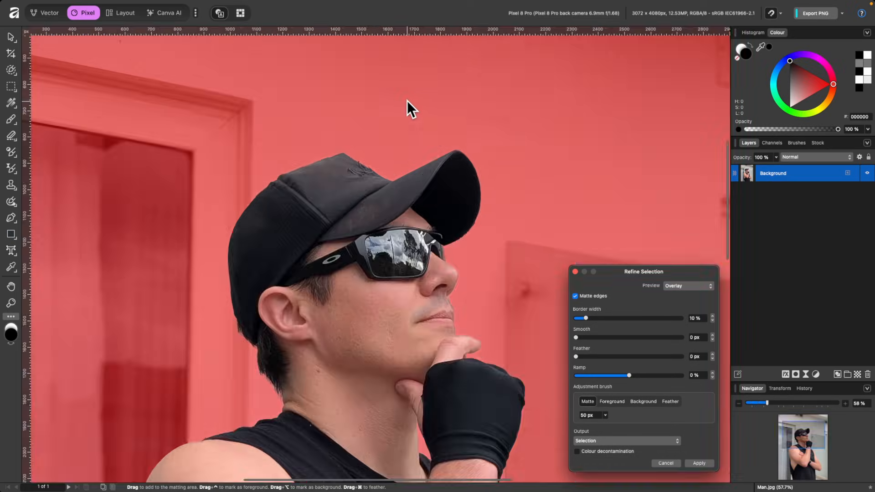
pyautogui.scroll(4, 413, 198)
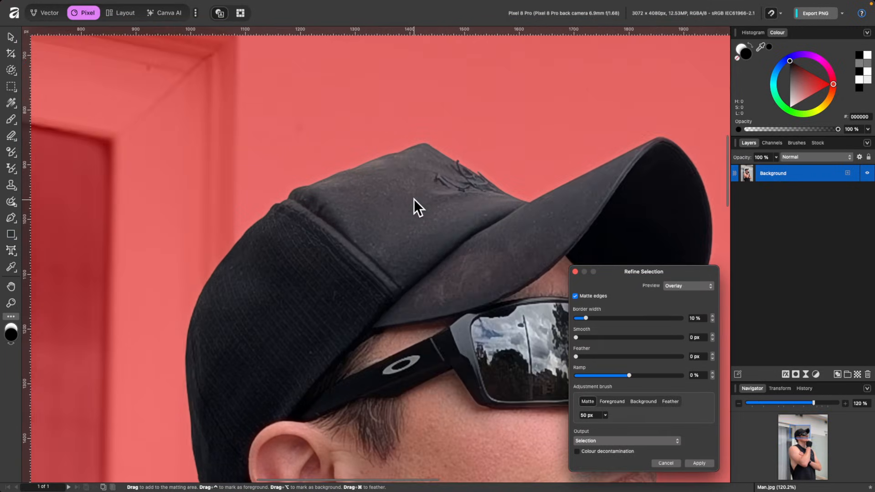
pyautogui.scroll(-10, 414, 199)
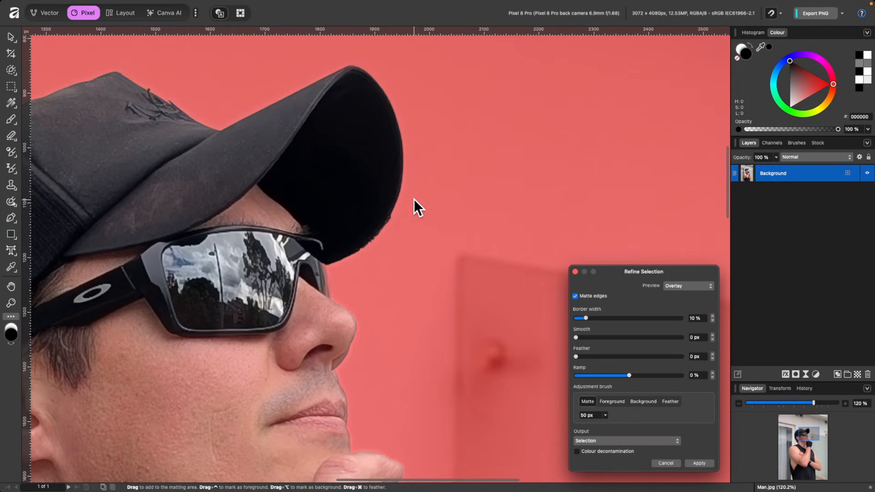
pyautogui.scroll(-3, 413, 199)
pyautogui.scroll(-6, 414, 199)
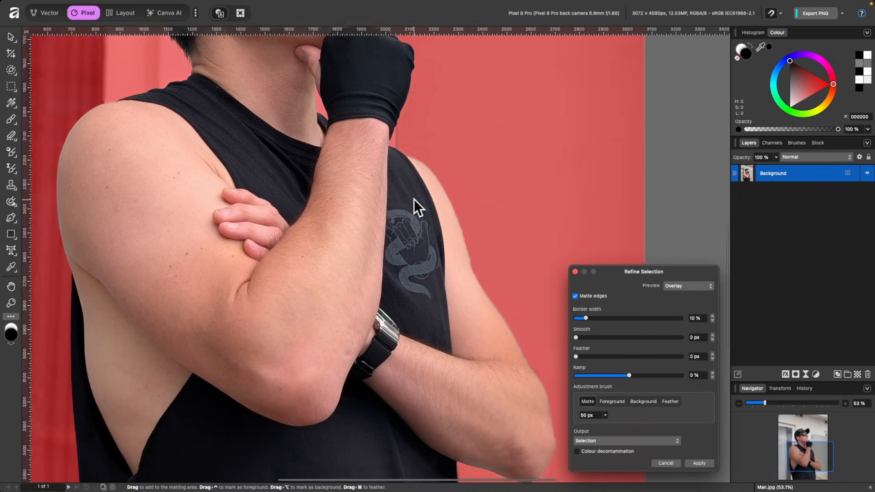
pyautogui.scroll(3, 413, 198)
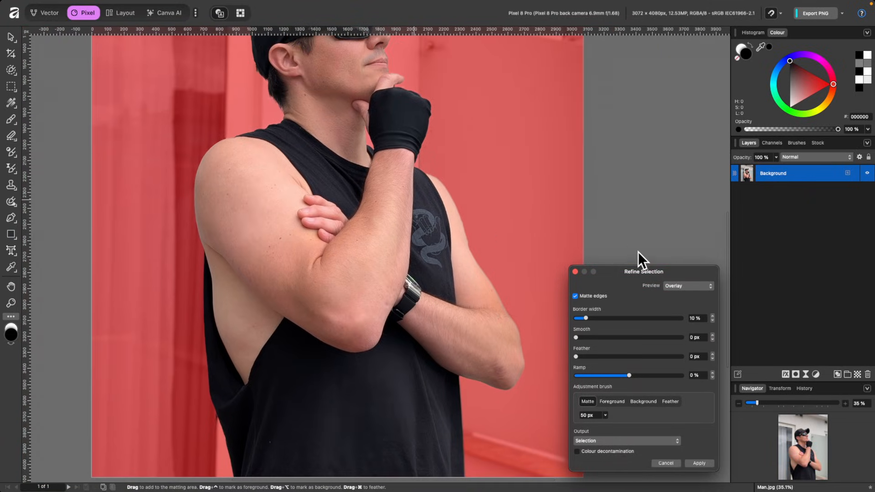
# - Set the refinement preview to Black matte and move the dialog clear of the man's arm
pyautogui.moveTo(643, 270); pyautogui.dragTo(570, 69)
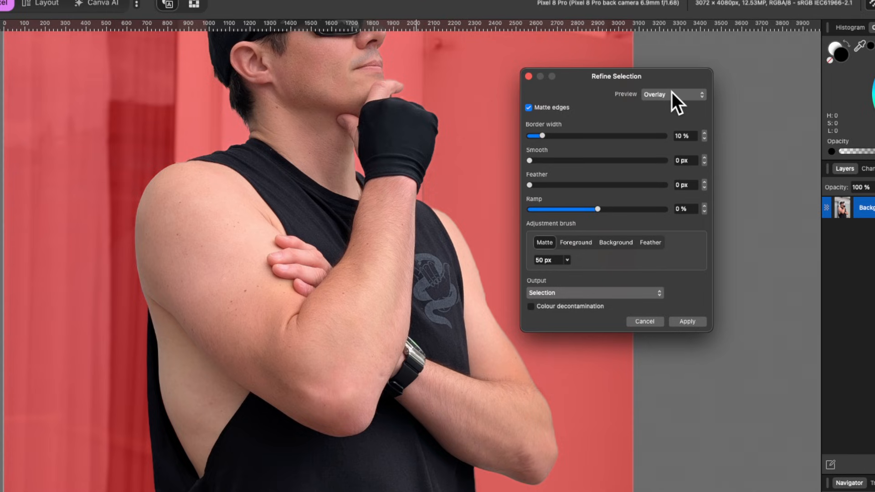
pyautogui.click(672, 92)
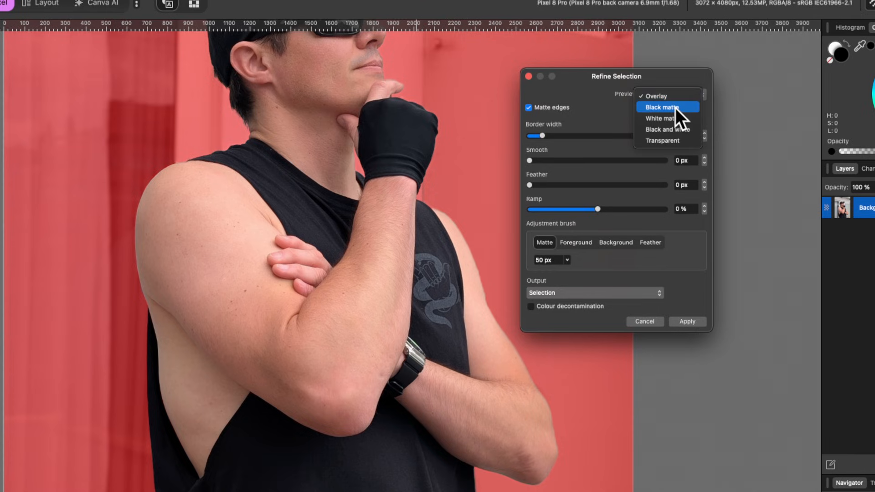
pyautogui.click(675, 108)
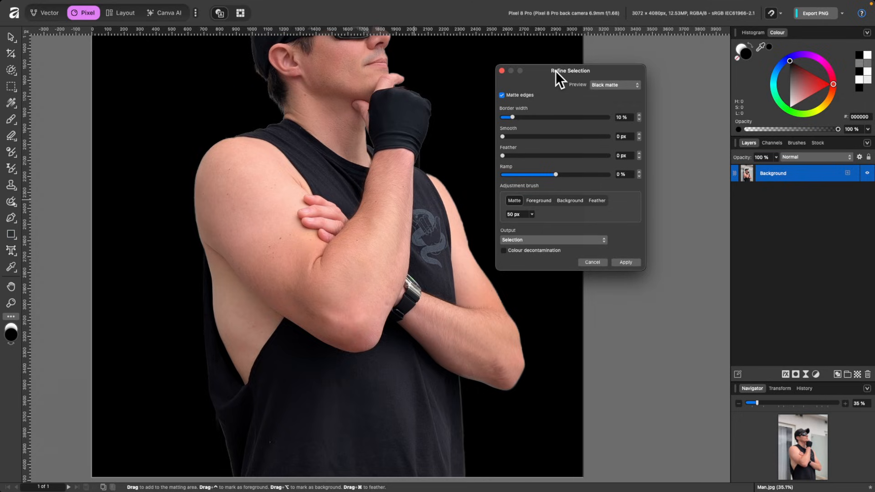
pyautogui.moveTo(556, 71); pyautogui.dragTo(603, 69)
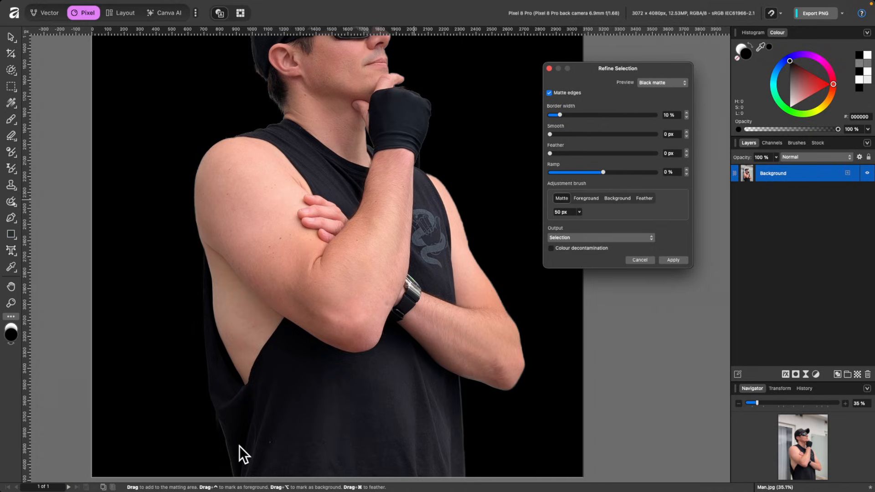
# - Refine the outer edge of the upper arm beside the shirt's snake print with the 50 px Matte adjustment brush
pyautogui.scroll(10, 239, 444)
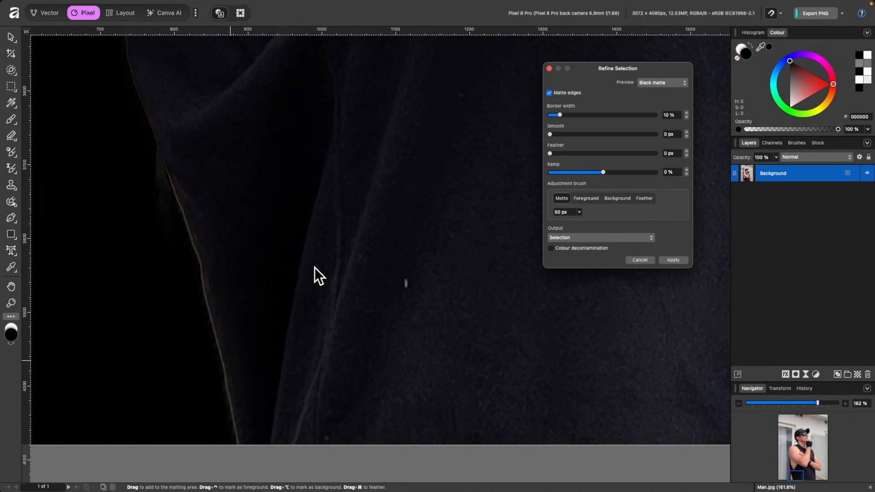
pyautogui.scroll(7, 357, 195)
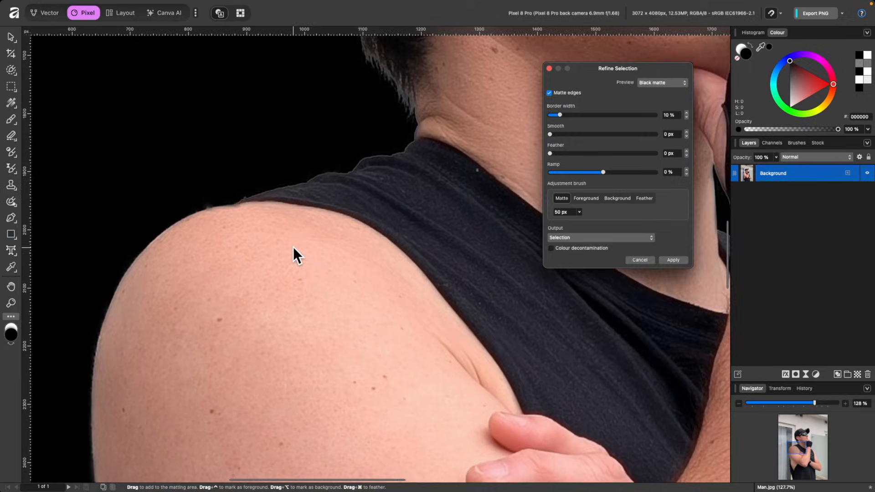
pyautogui.scroll(-3, 293, 247)
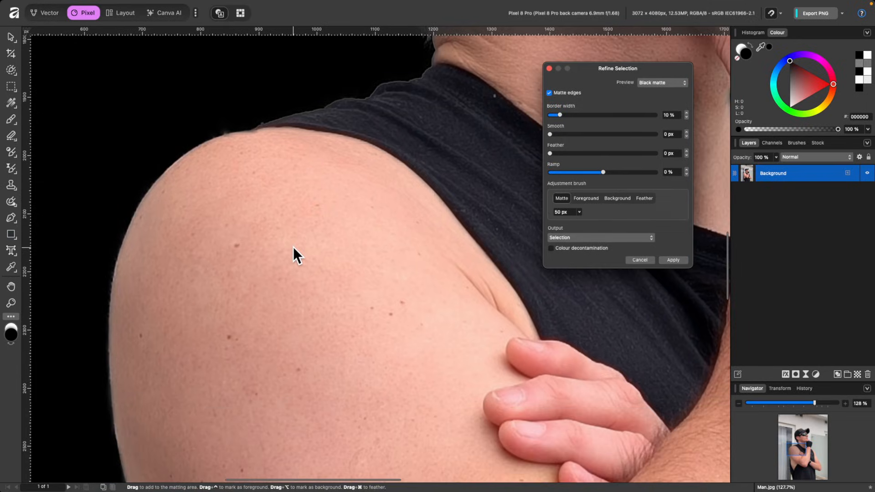
pyautogui.hscroll(12, 294, 246)
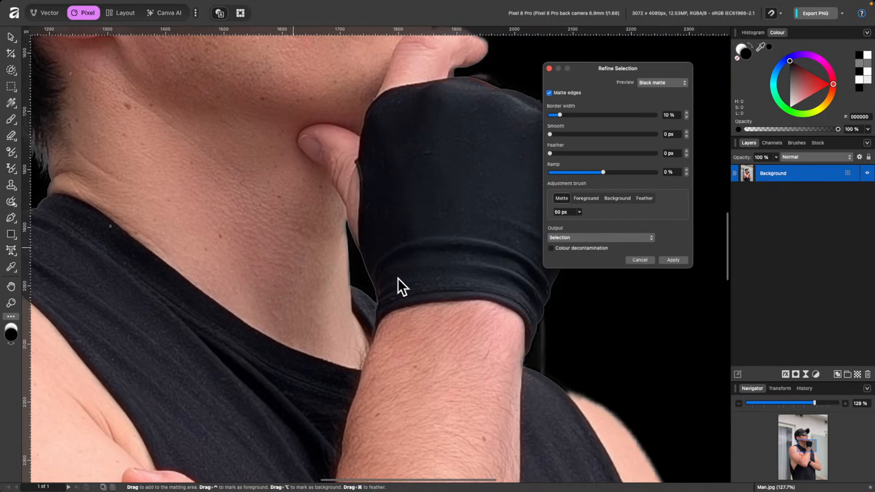
pyautogui.hscroll(10, 398, 278)
pyautogui.scroll(-7, 398, 278)
pyautogui.scroll(2, 393, 394)
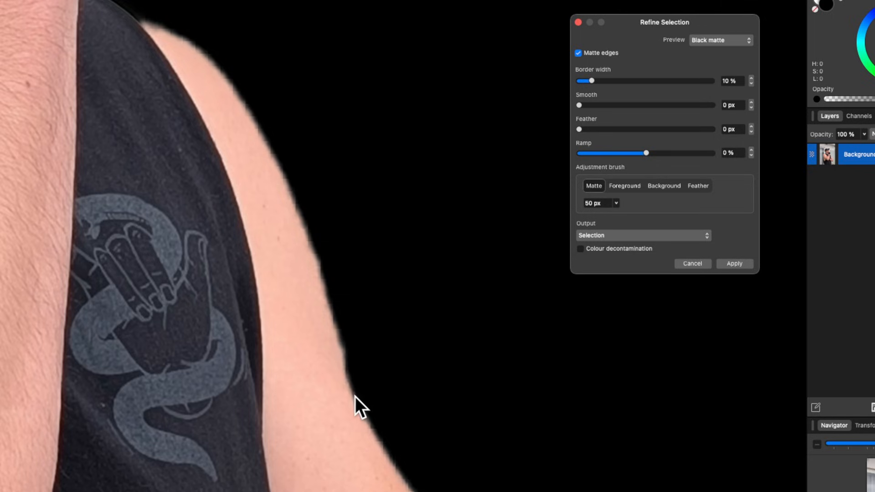
pyautogui.moveTo(354, 395); pyautogui.dragTo(281, 177)
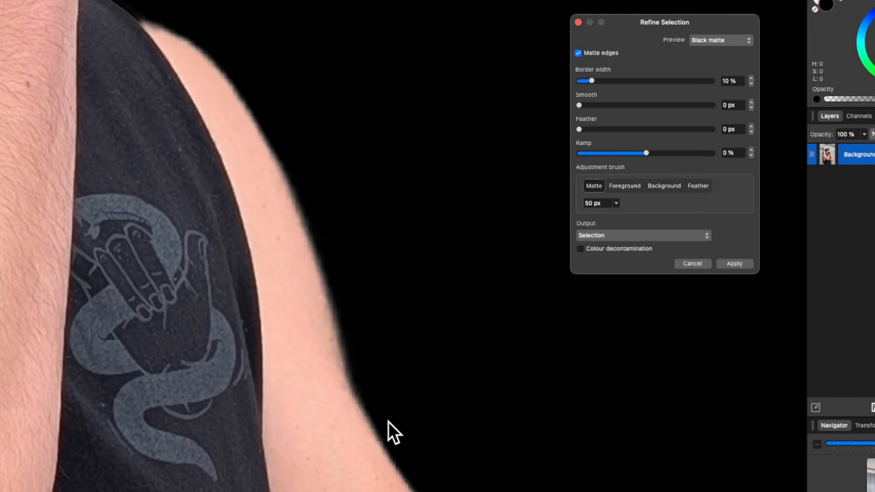
# - Brush along the shirt's outer side edge below the armpit with the 50 px adjustment brush and switch it to Foreground
pyautogui.scroll(-8, 388, 422)
pyautogui.hscroll(-10, 388, 422)
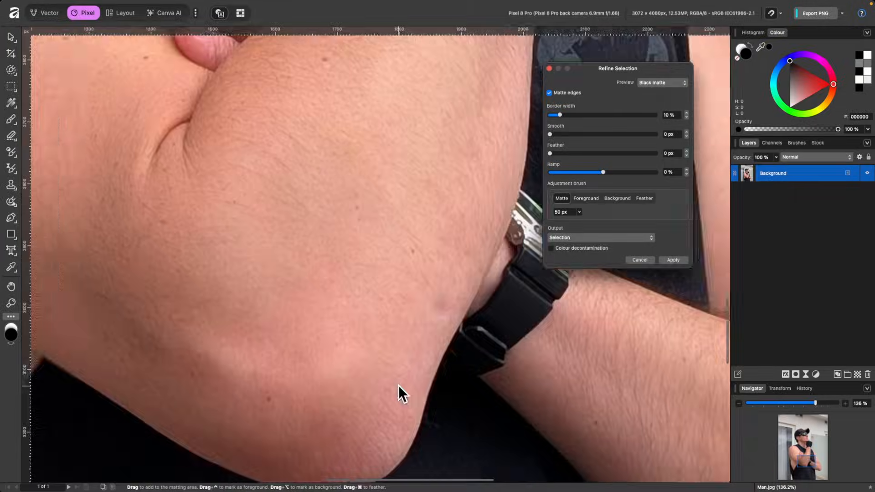
pyautogui.scroll(-10, 398, 384)
pyautogui.hscroll(-10, 398, 385)
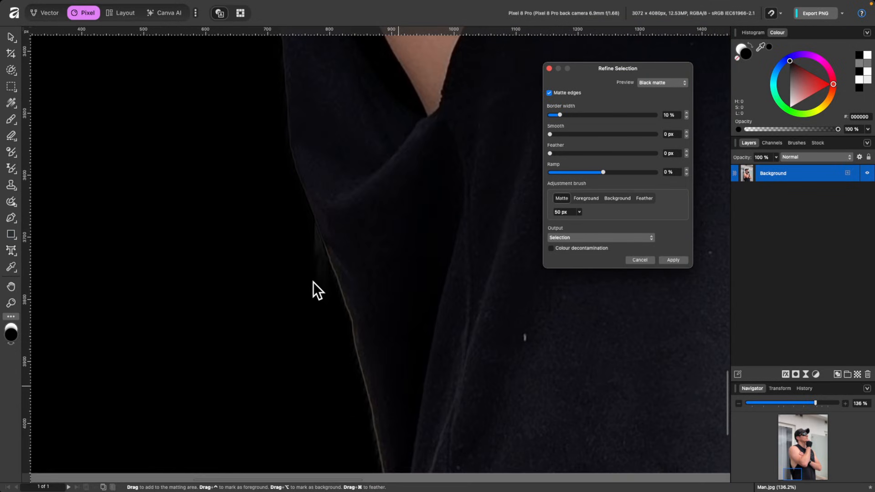
pyautogui.scroll(5, 313, 281)
pyautogui.moveTo(311, 148); pyautogui.dragTo(346, 250)
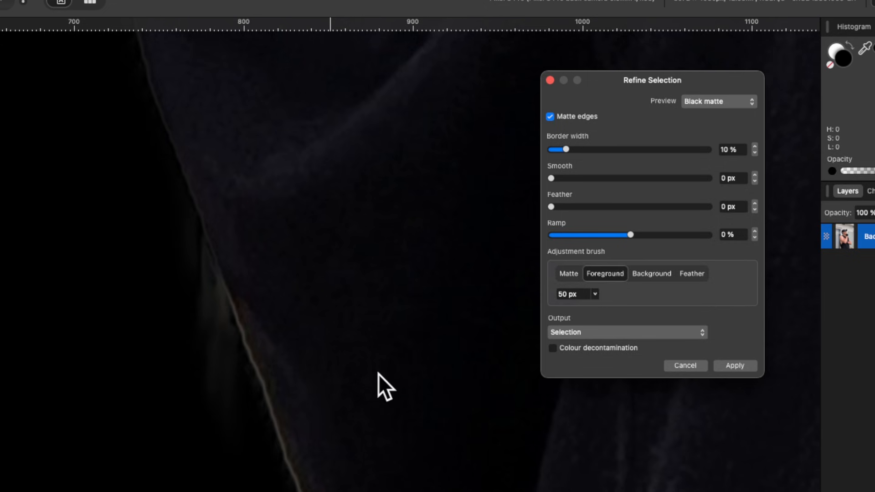
pyautogui.scroll(-10, 378, 374)
pyautogui.scroll(3, 378, 373)
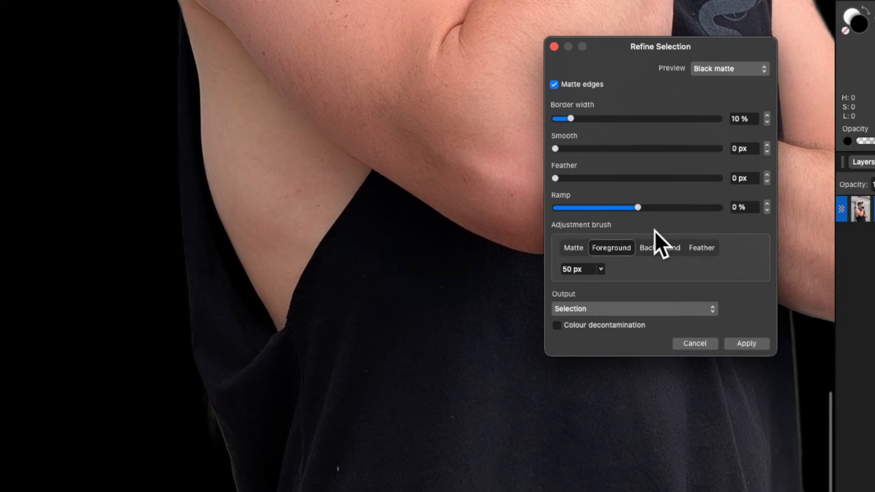
# - Mark the faint ghosting outside the shirt's edge below the armpit as background with the 50 px adjustment brush
pyautogui.click(656, 247)
pyautogui.scroll(5, 174, 374)
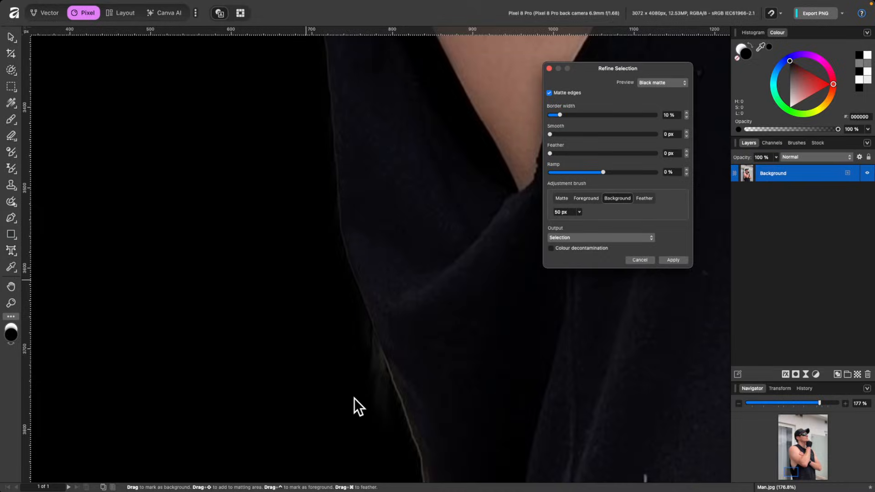
pyautogui.scroll(3, 353, 398)
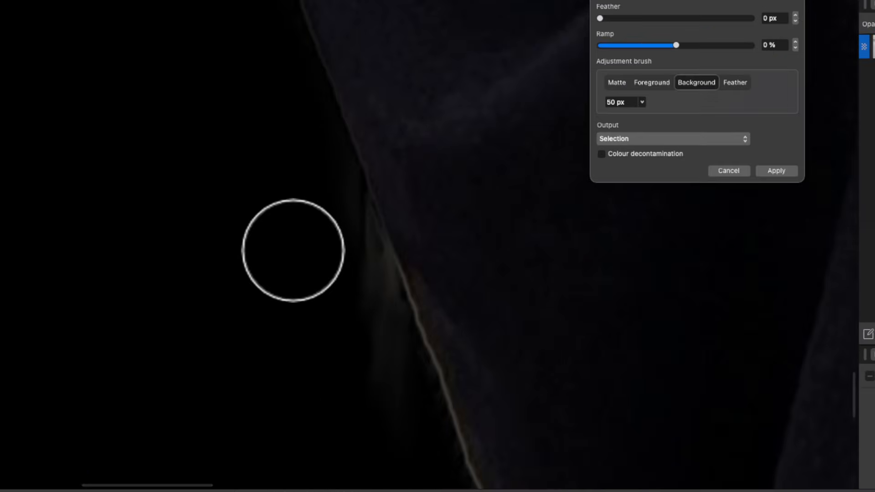
pyautogui.moveTo(335, 316); pyautogui.dragTo(371, 379)
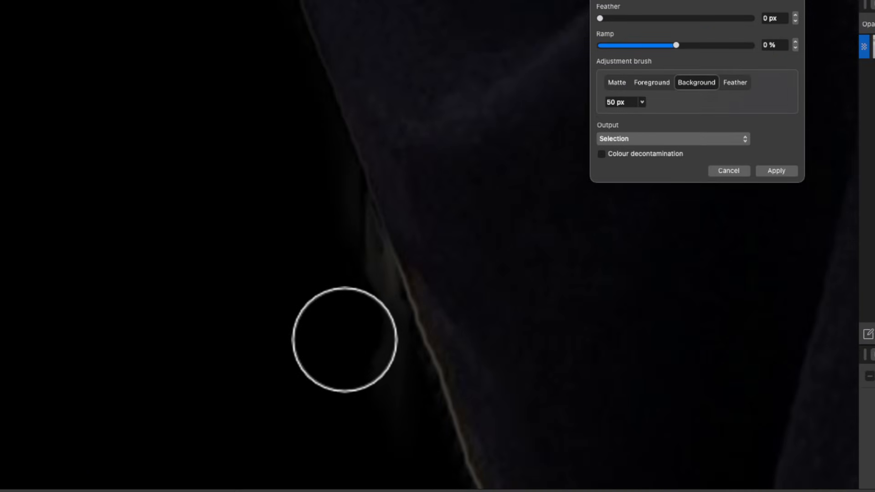
pyautogui.moveTo(344, 339)
pyautogui.mouseDown()
pyautogui.moveTo(319, 261)
pyautogui.moveTo(351, 342)
pyautogui.moveTo(324, 256)
pyautogui.mouseUp()
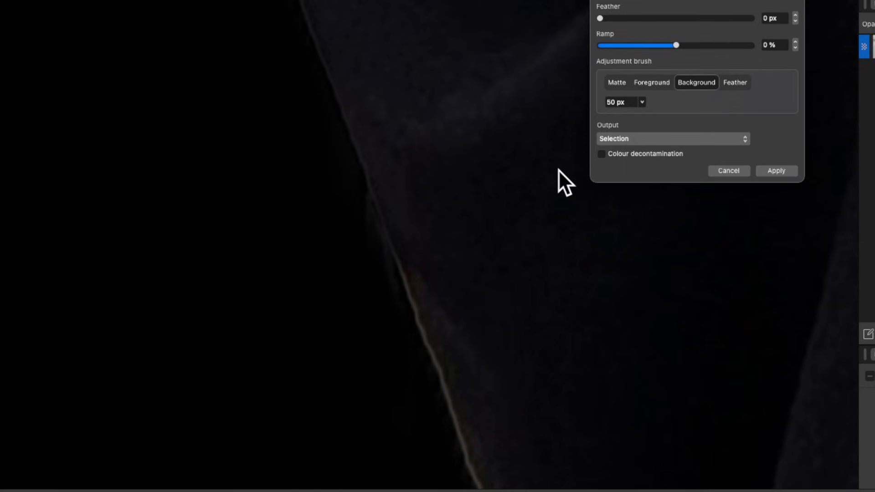
# - Mark the faint smudge above the glove, below the fingertip, as background with the adjustment brush reduced to 7 px
pyautogui.click(648, 85)
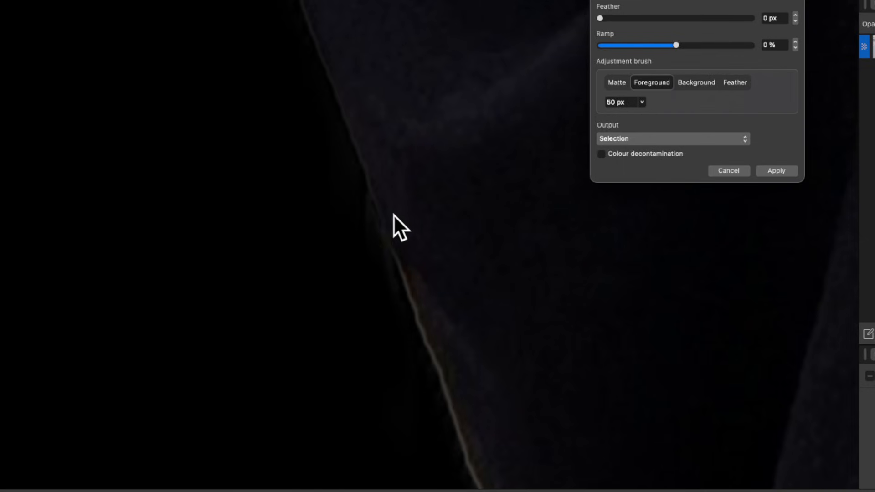
pyautogui.scroll(-5, 400, 212)
pyautogui.scroll(4, 404, 210)
pyautogui.scroll(-5, 404, 210)
pyautogui.scroll(3, 412, 292)
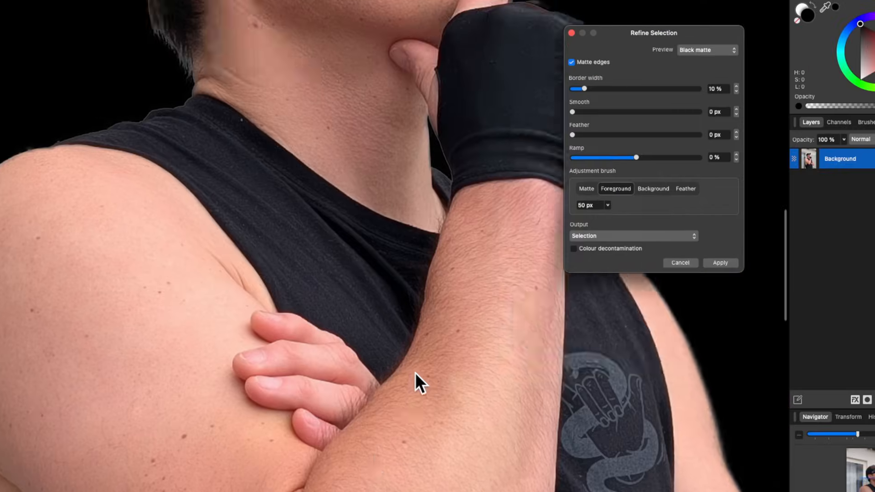
pyautogui.scroll(-3, 414, 373)
pyautogui.scroll(6, 460, 187)
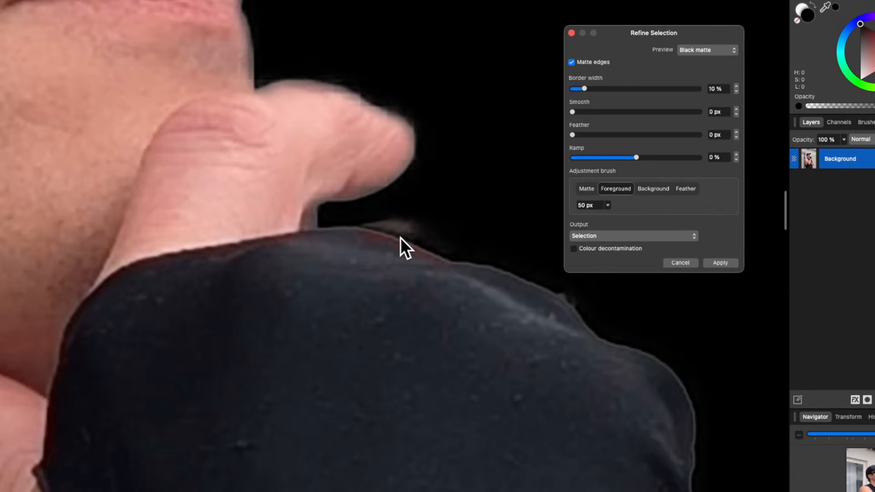
pyautogui.scroll(-2, 400, 237)
pyautogui.click(646, 190)
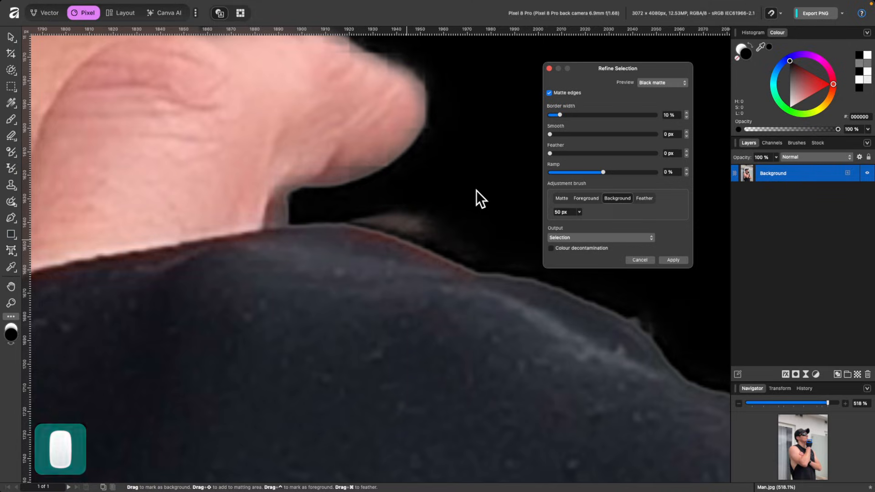
pyautogui.press('[')
pyautogui.press('[')
pyautogui.press('[')
pyautogui.press('[')
pyautogui.press('[')
pyautogui.press('[')
pyautogui.press('[')
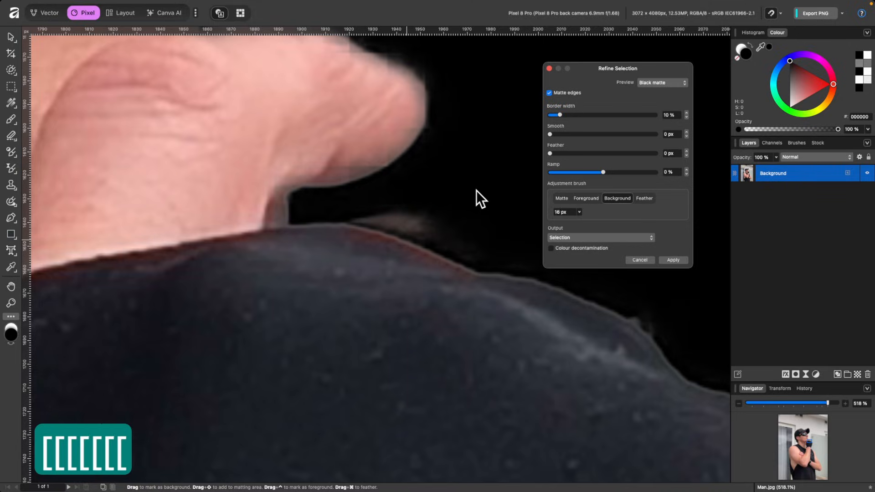
pyautogui.press('[')
pyautogui.press('[')
pyautogui.moveTo(412, 219)
pyautogui.mouseDown()
pyautogui.moveTo(377, 203)
pyautogui.moveTo(453, 233)
pyautogui.moveTo(368, 209)
pyautogui.moveTo(430, 230)
pyautogui.mouseUp()
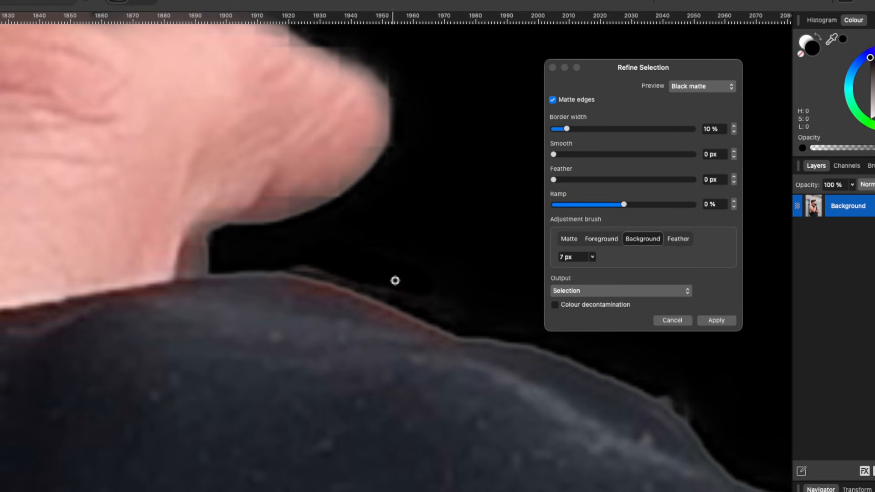
pyautogui.moveTo(364, 254); pyautogui.dragTo(423, 258)
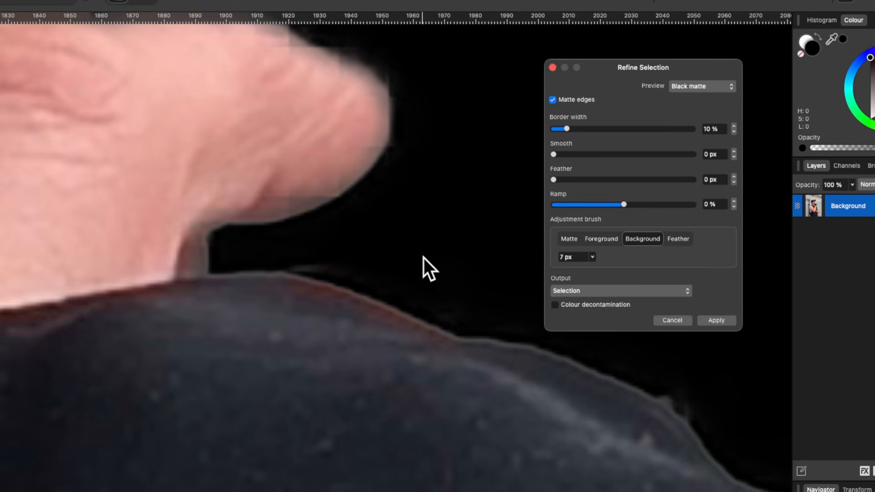
# - Try border widths of 4 % and 38 % and examine the edges around the face, hair and shoulder
pyautogui.scroll(-5, 424, 258)
pyautogui.scroll(7, 441, 200)
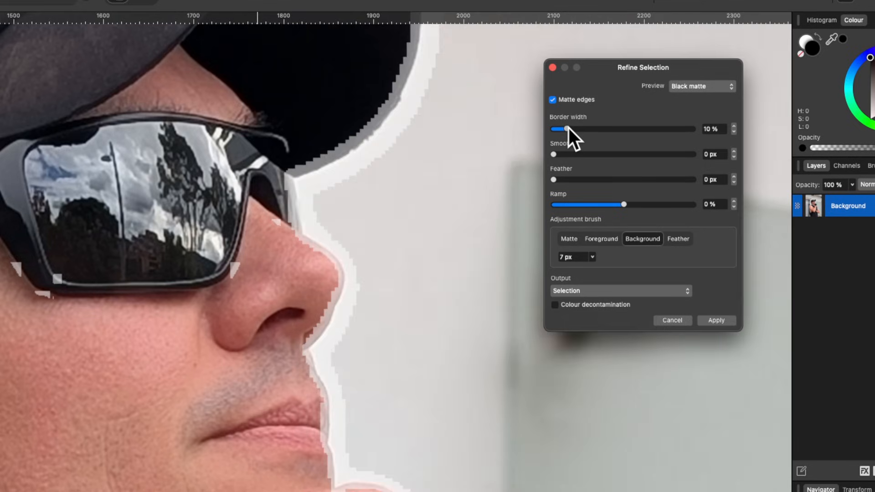
pyautogui.moveTo(569, 128); pyautogui.dragTo(561, 129)
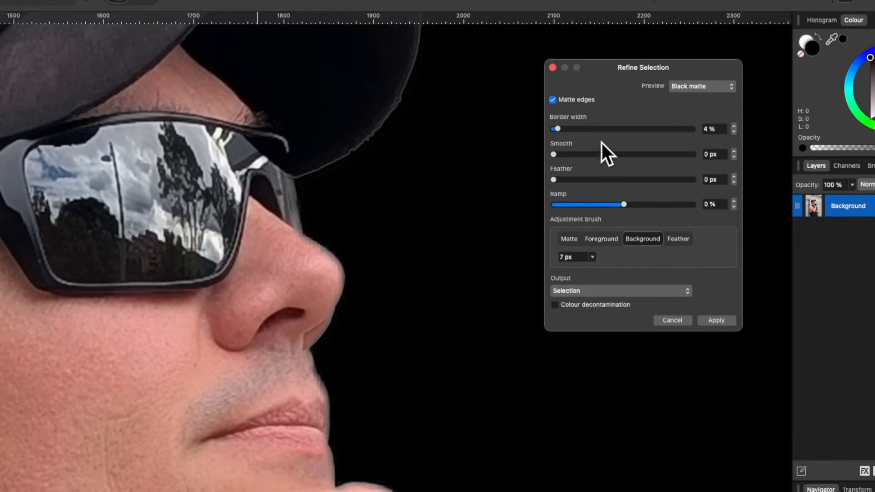
pyautogui.moveTo(558, 129); pyautogui.dragTo(608, 124)
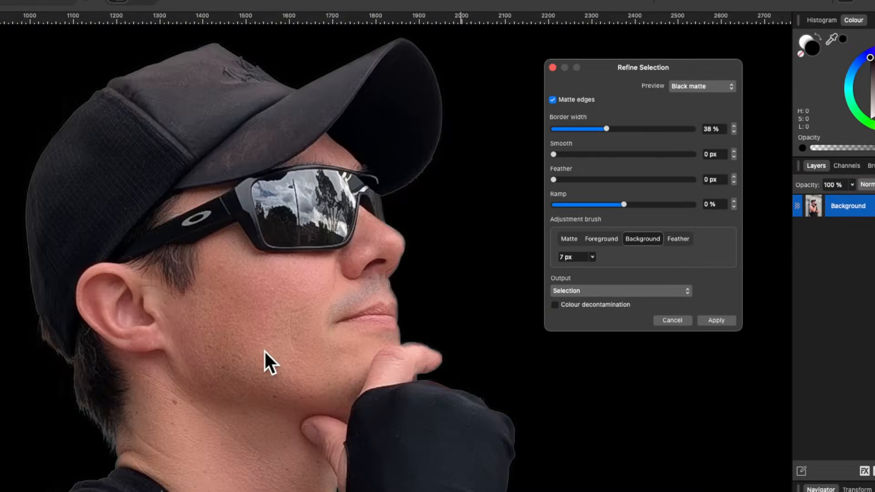
pyautogui.hscroll(-5, 264, 351)
pyautogui.scroll(-3, 264, 351)
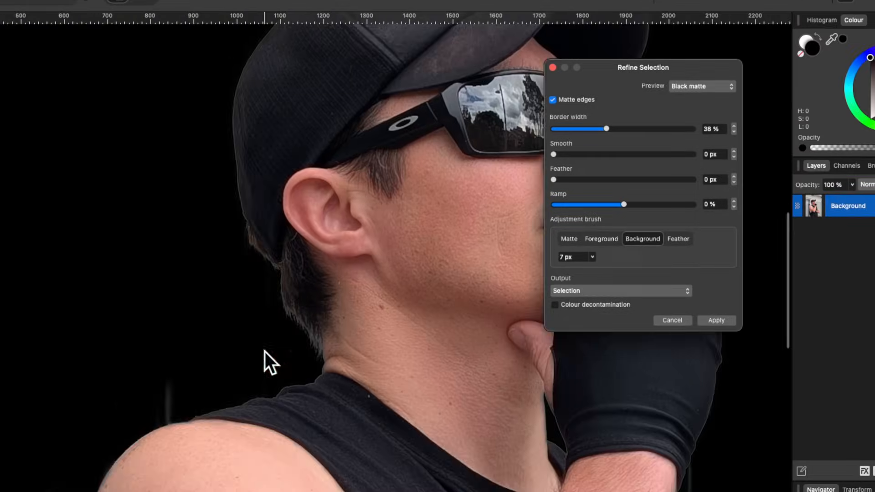
pyautogui.scroll(5, 187, 414)
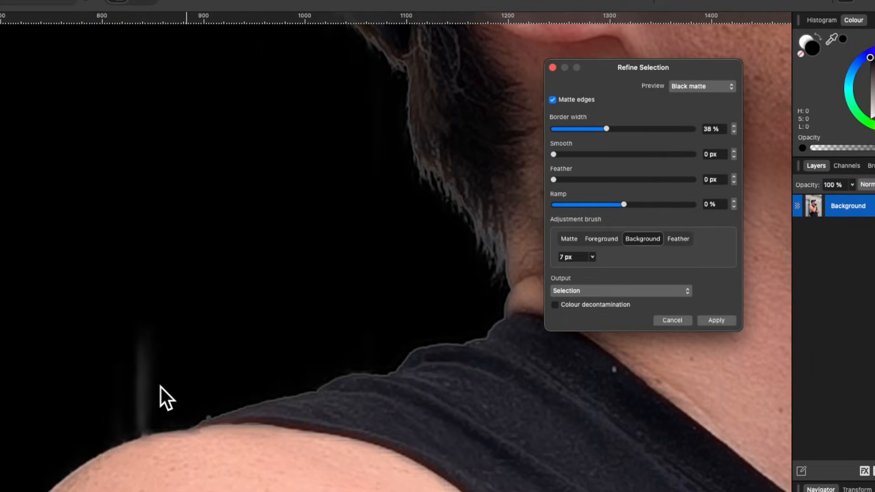
# - Set the border width to 4 % and check the edges around the head, neck and shoulder
pyautogui.moveTo(593, 127); pyautogui.dragTo(557, 131)
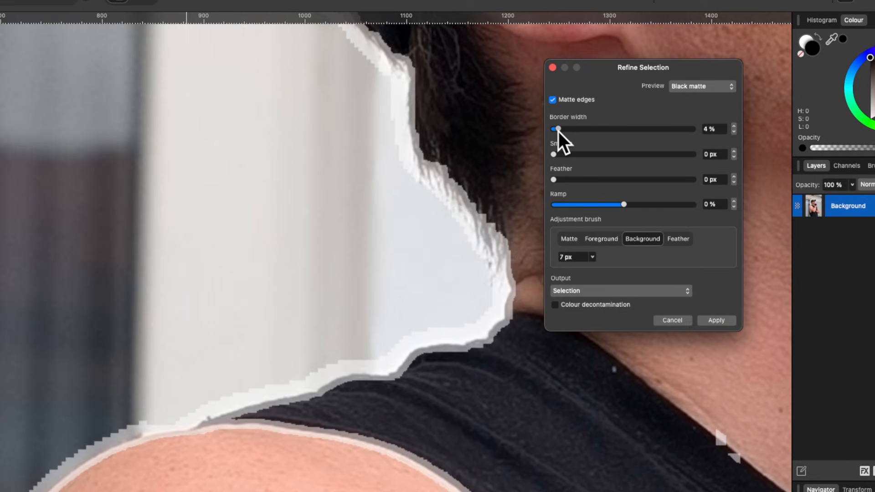
pyautogui.scroll(-6, 373, 337)
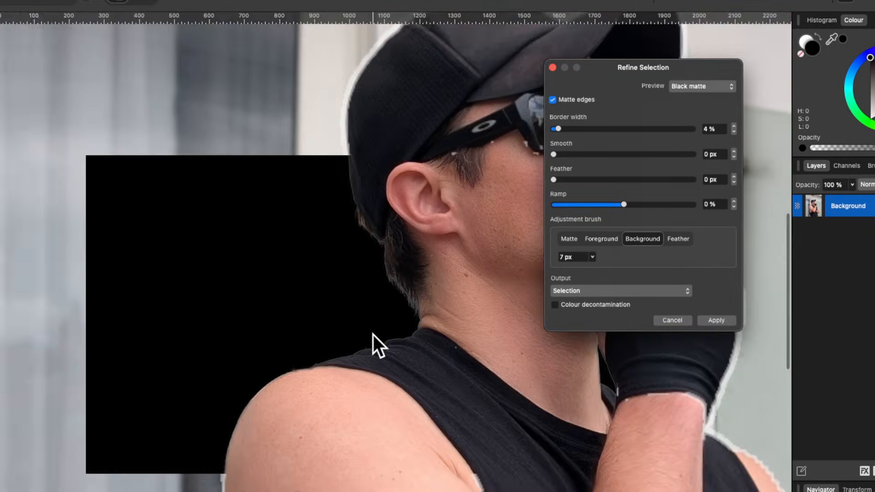
pyautogui.scroll(-5, 445, 307)
pyautogui.hscroll(-3, 444, 307)
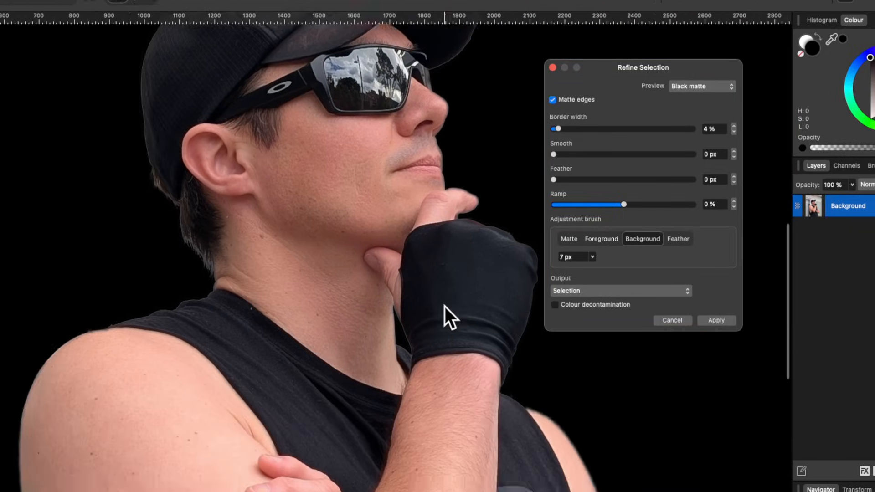
pyautogui.scroll(6, 239, 163)
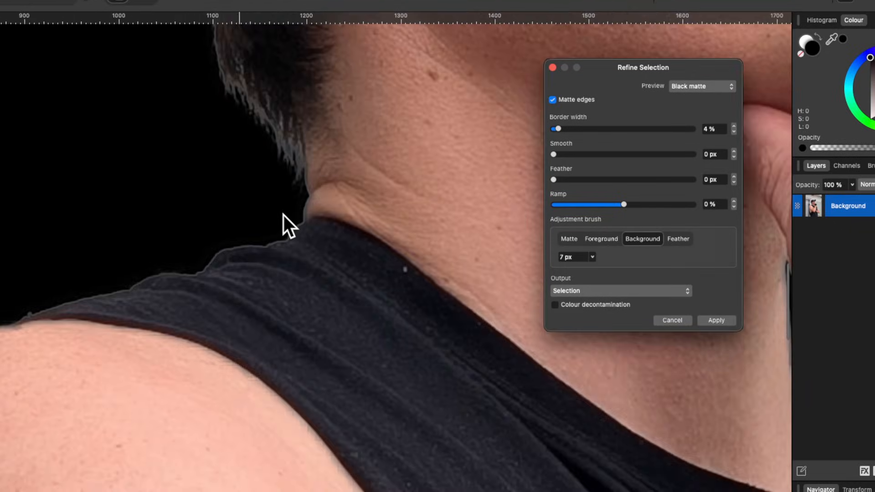
# - Refine the hair edge at the back of the neck with the Matte adjustment brush enlarged to 32 px
pyautogui.scroll(3, 283, 225)
pyautogui.click(569, 239)
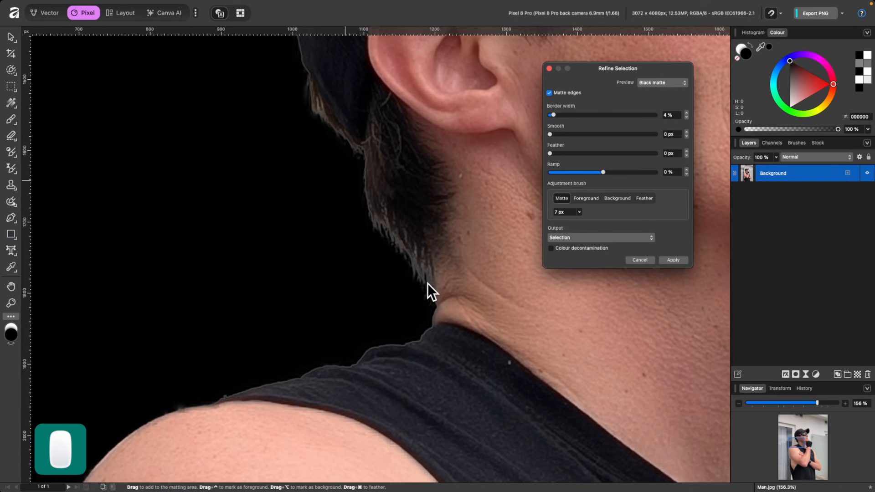
pyautogui.moveTo(428, 291); pyautogui.dragTo(388, 223)
pyautogui.press(']')
pyautogui.press(']')
pyautogui.press(']')
pyautogui.press(']')
pyautogui.press(']')
pyautogui.press(']')
pyautogui.press(']')
pyautogui.press(']')
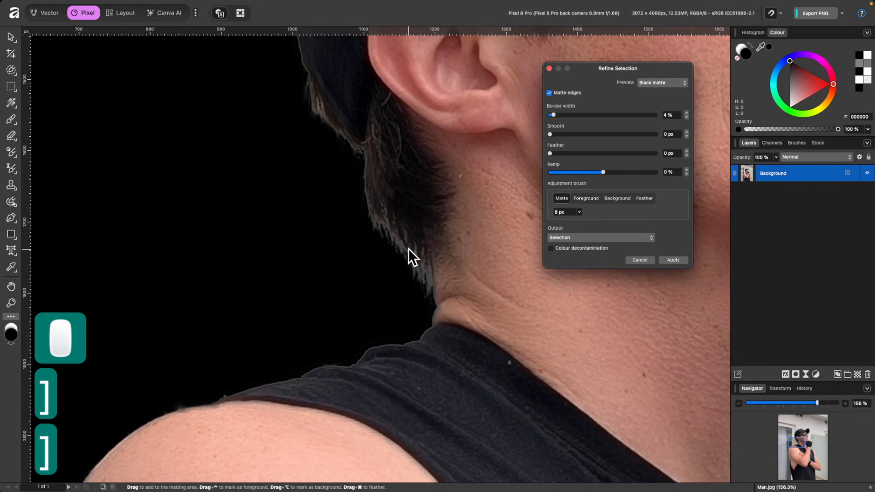
pyautogui.press(']')
pyautogui.press(']')
pyautogui.press(']')
pyautogui.moveTo(425, 273)
pyautogui.mouseDown()
pyautogui.moveTo(396, 221)
pyautogui.moveTo(395, 248)
pyautogui.moveTo(370, 176)
pyautogui.mouseUp()
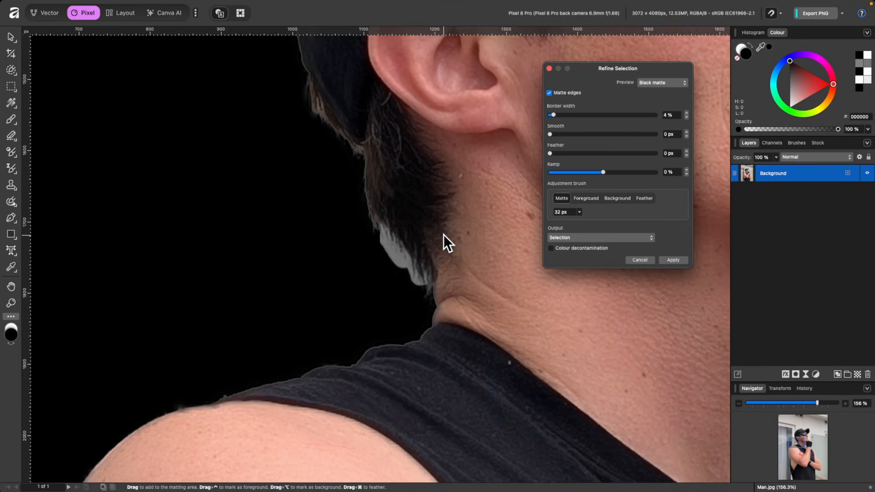
# - Enable colour decontamination and examine the edges around the neck, lower shirt, glove and far arm
pyautogui.scroll(-5, 443, 234)
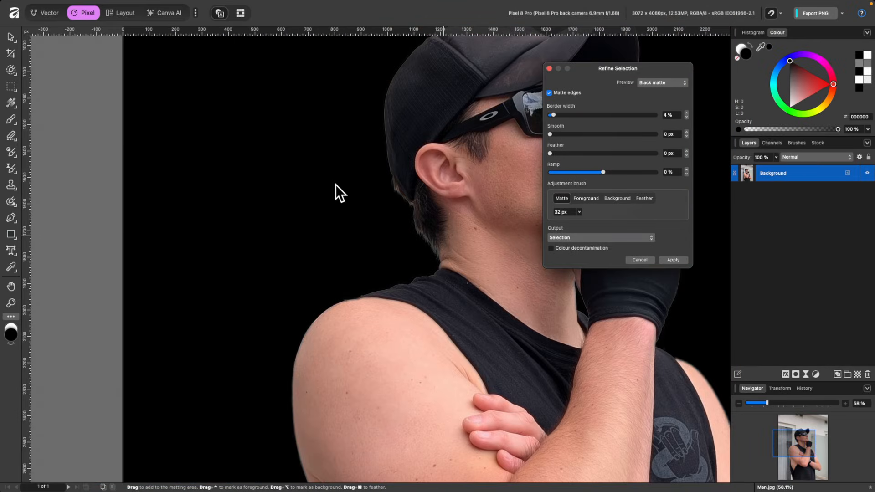
pyautogui.scroll(-5, 377, 259)
pyautogui.scroll(5, 377, 259)
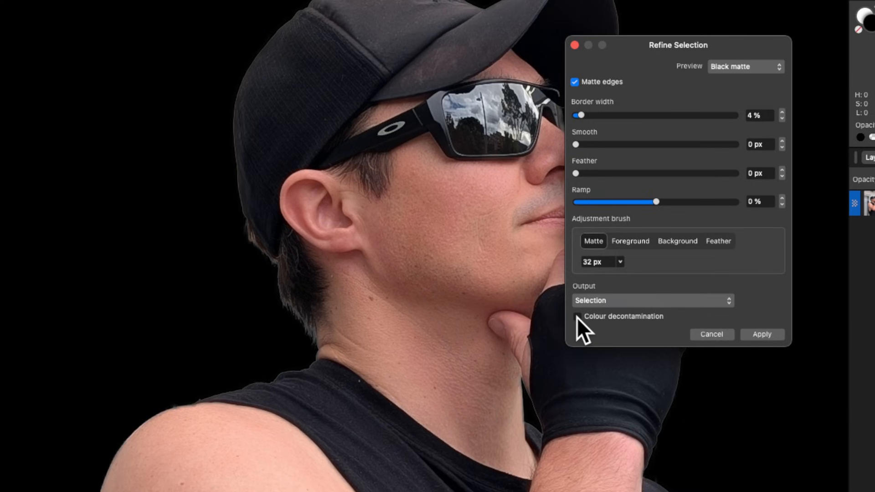
pyautogui.click(577, 317)
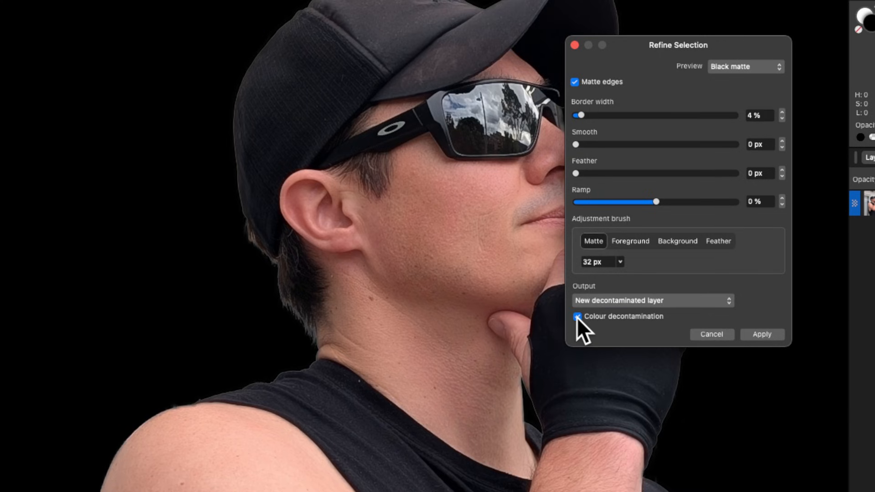
pyautogui.scroll(3, 334, 364)
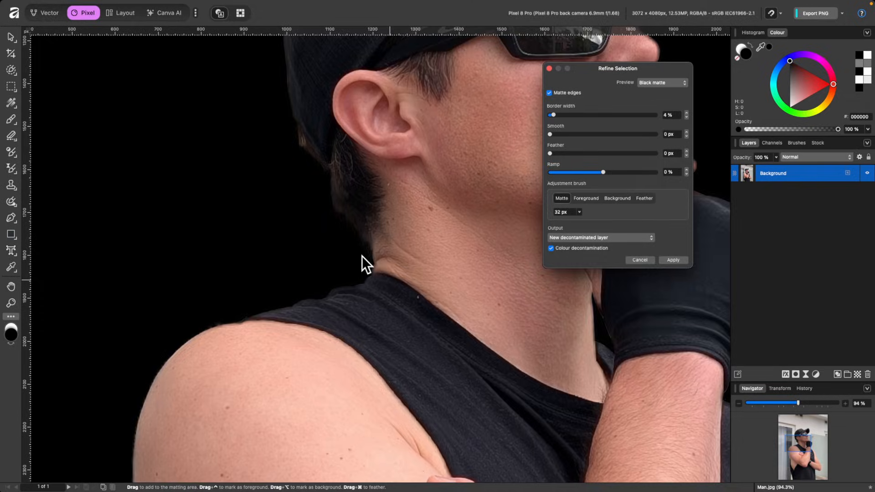
pyautogui.scroll(-10, 292, 328)
pyautogui.scroll(-5, 362, 256)
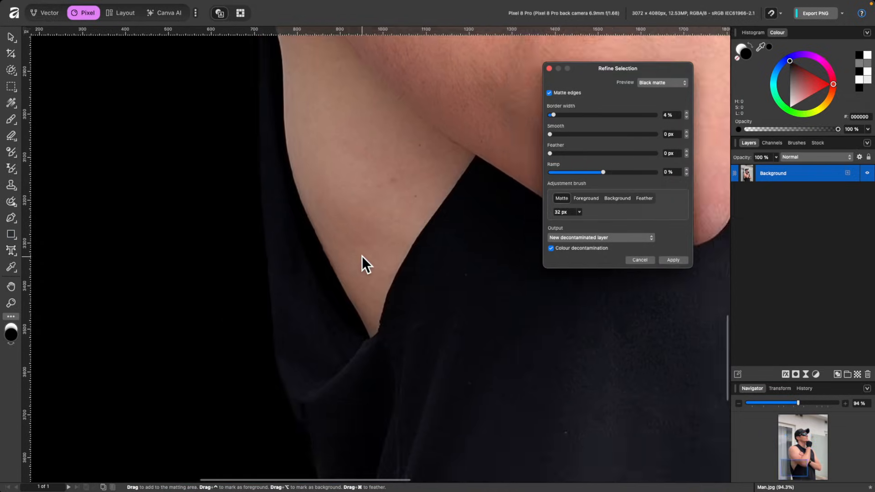
pyautogui.hscroll(10, 361, 256)
pyautogui.scroll(5, 362, 256)
pyautogui.hscroll(-7, 362, 256)
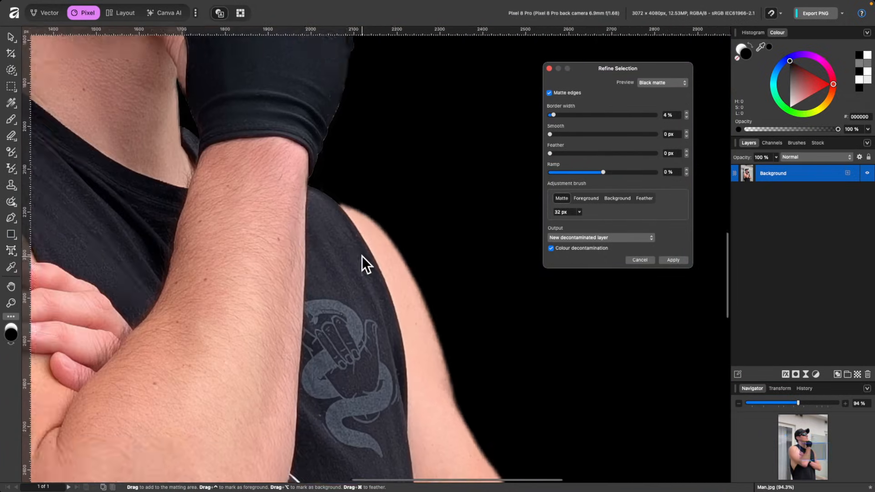
# - Try smoothing the selection edges by 100 px, and reset the smoothing to 0 px
pyautogui.moveTo(551, 133); pyautogui.dragTo(661, 128)
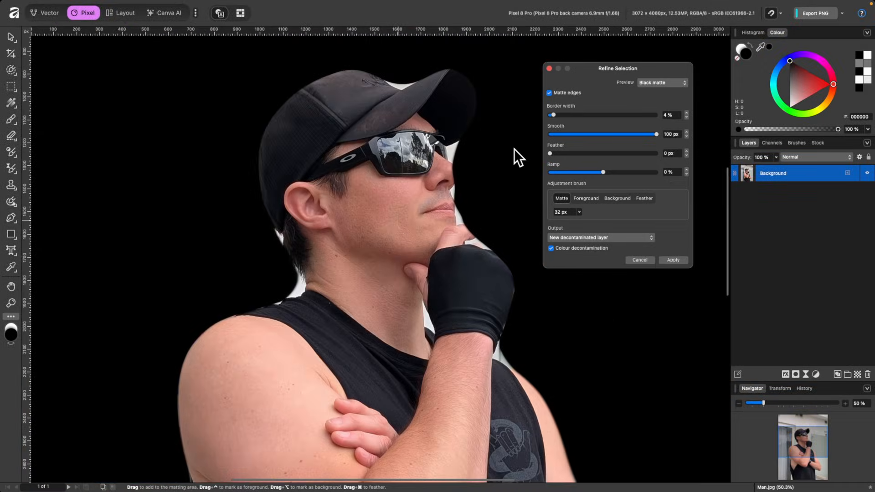
pyautogui.moveTo(580, 135); pyautogui.dragTo(516, 135)
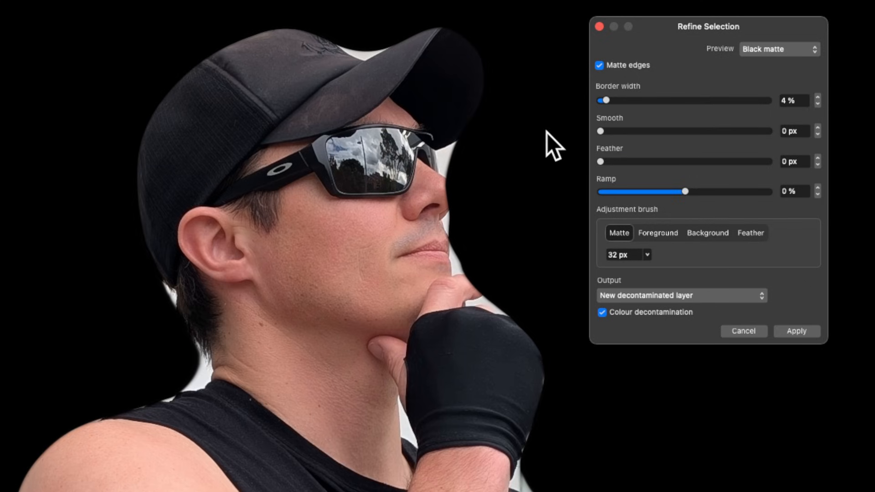
# - Try feathering the selection edges by 11.2 px, check the neck and shirt edge, and reset the feather to 0 px
pyautogui.click(561, 153)
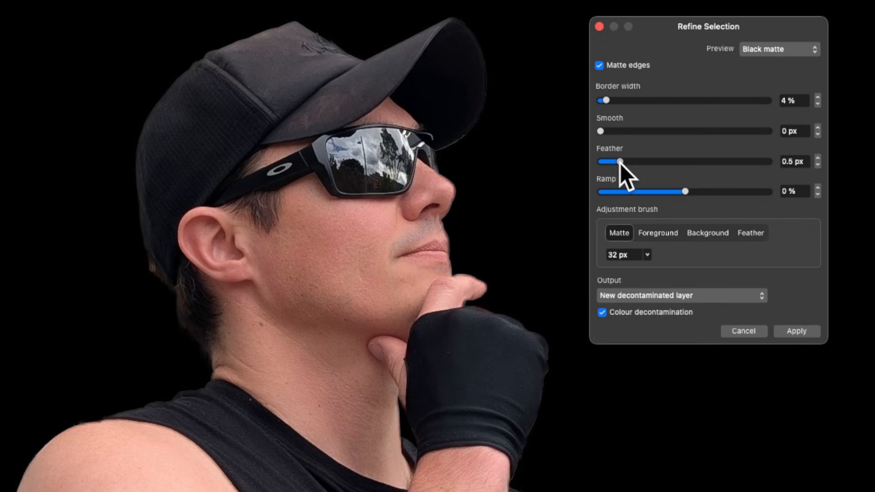
pyautogui.moveTo(619, 162); pyautogui.dragTo(676, 161)
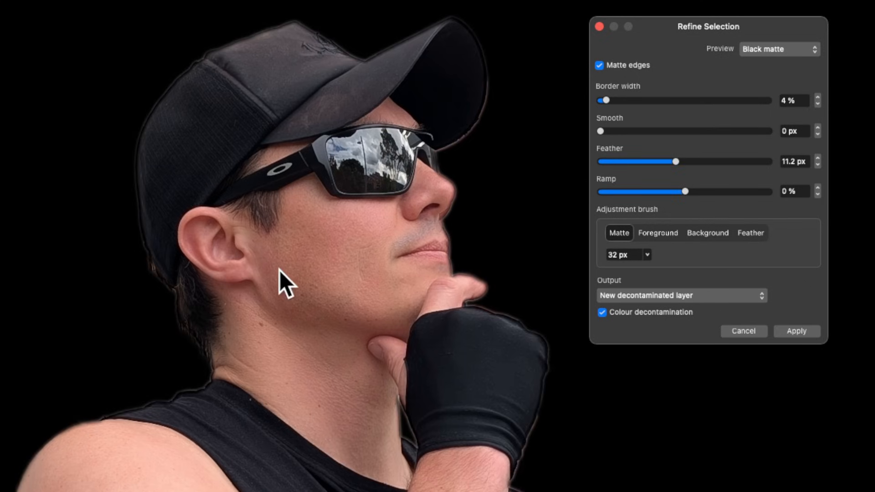
pyautogui.scroll(5, 203, 395)
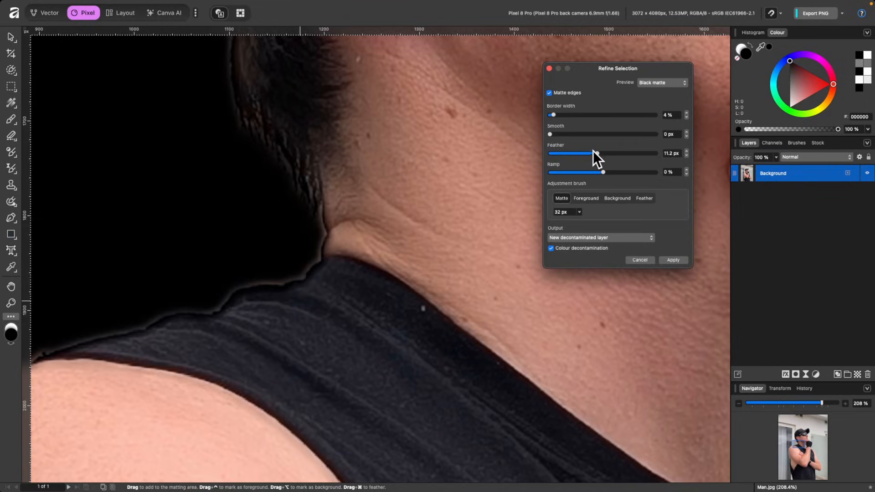
pyautogui.moveTo(674, 161); pyautogui.dragTo(555, 176)
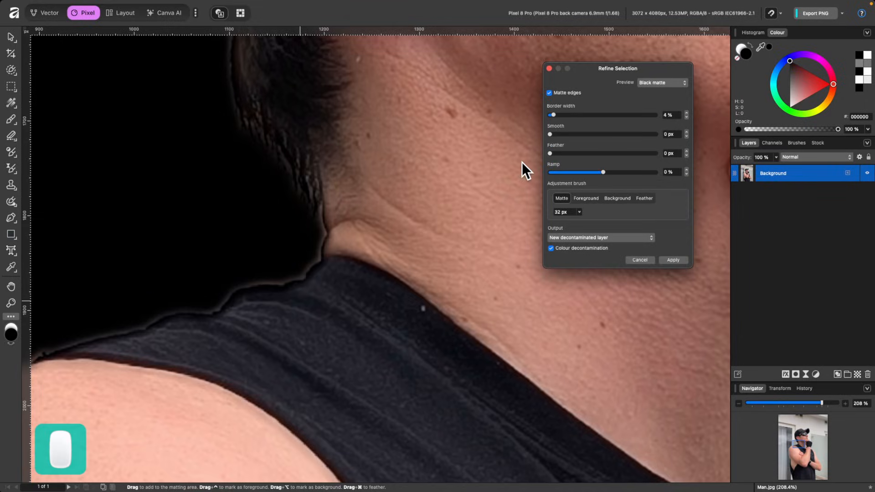
pyautogui.scroll(-5, 389, 245)
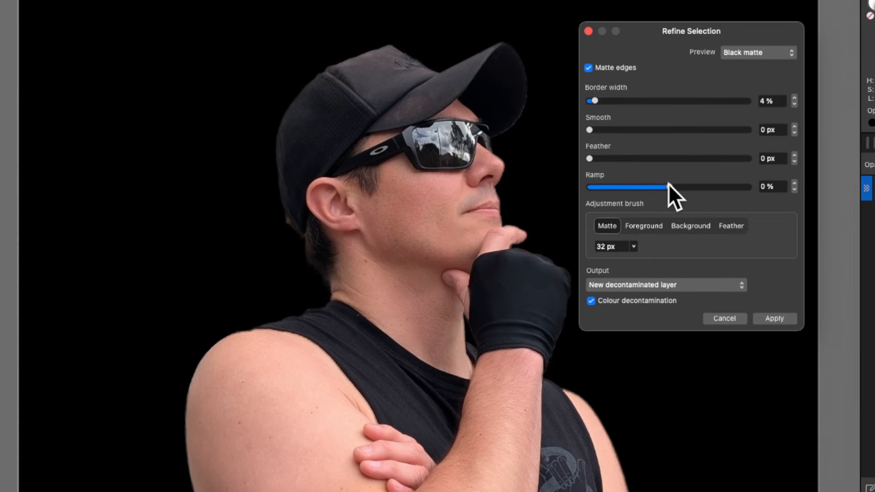
# - Try the selection ramp at 100 % and -100 %, and reset the ramp to 0 %
pyautogui.moveTo(668, 185); pyautogui.dragTo(743, 182)
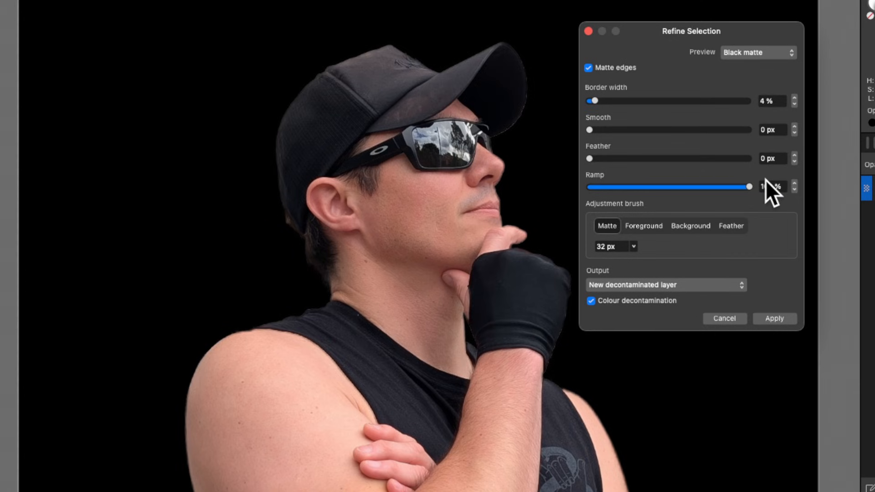
pyautogui.click(765, 179)
pyautogui.scroll(3, 328, 291)
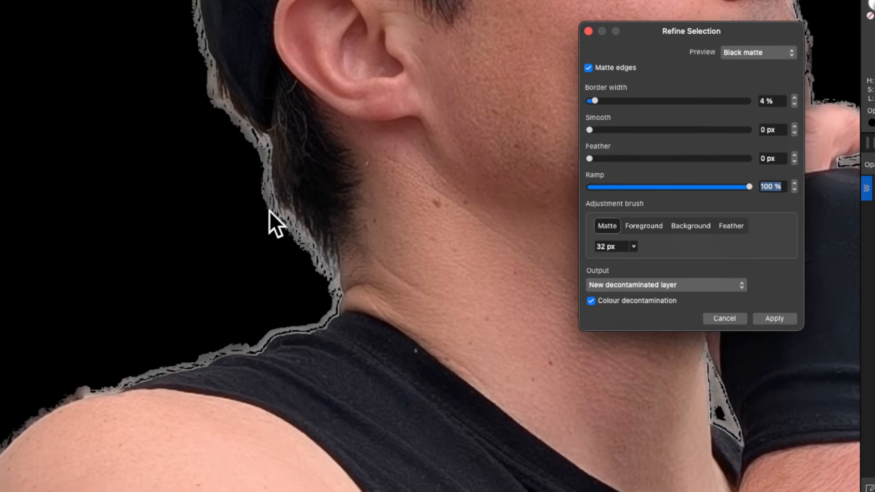
pyautogui.moveTo(740, 188); pyautogui.dragTo(565, 186)
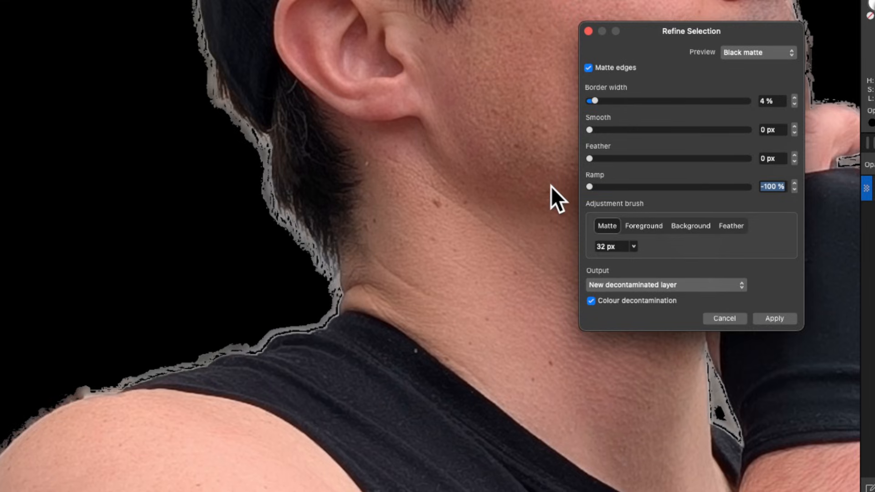
pyautogui.scroll(-3, 309, 430)
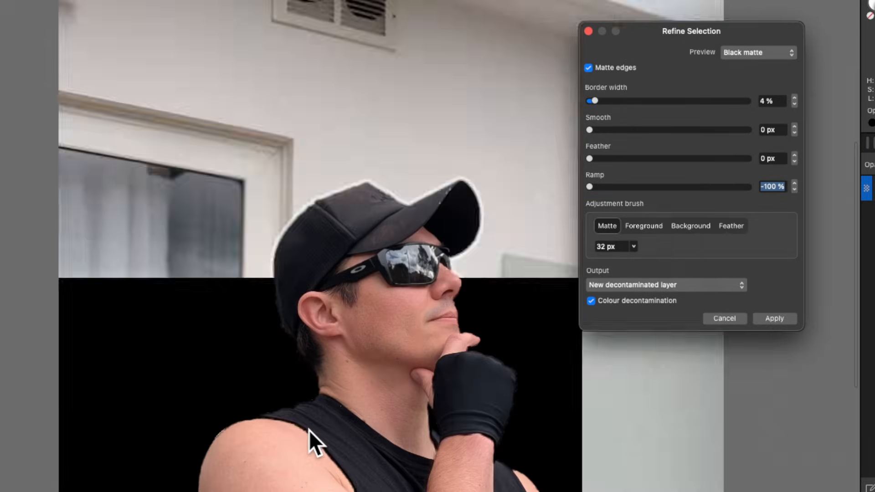
pyautogui.click(668, 187)
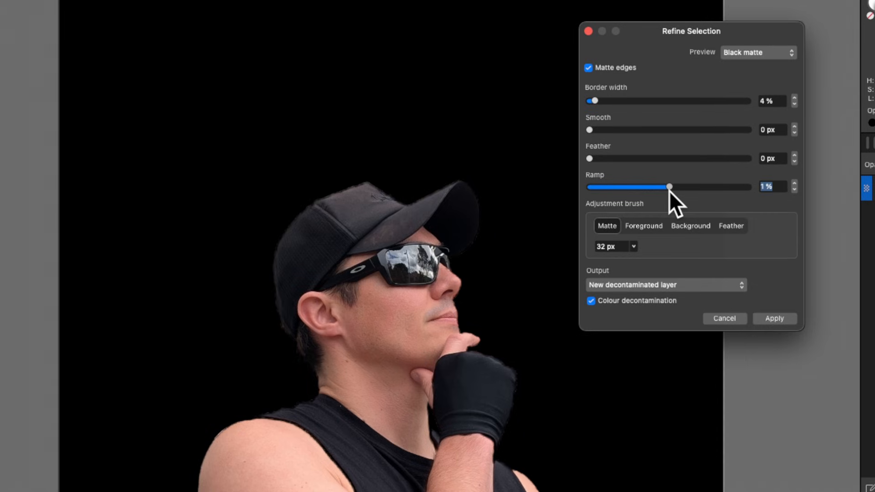
pyautogui.moveTo(669, 190); pyautogui.dragTo(668, 190)
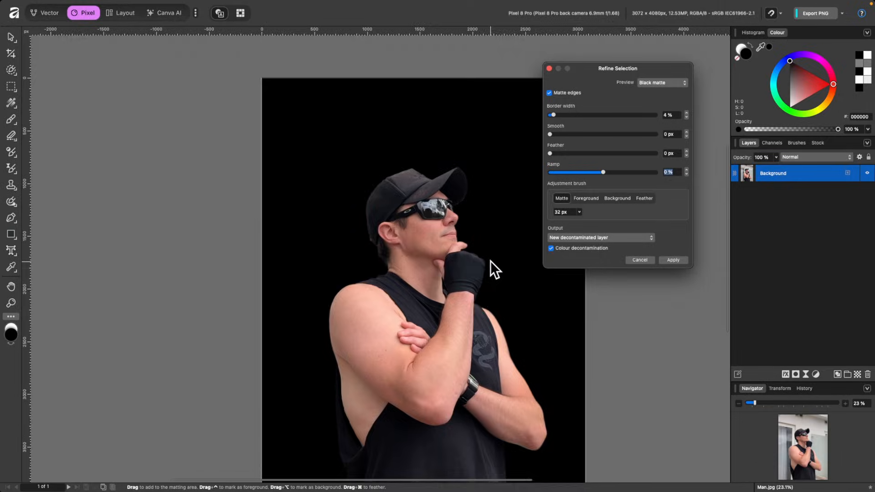
# - Apply the refined selection as a new decontaminated layer and check the cutout's edges around the glove, face and neck
pyautogui.scroll(-4, 490, 261)
pyautogui.hscroll(2, 490, 261)
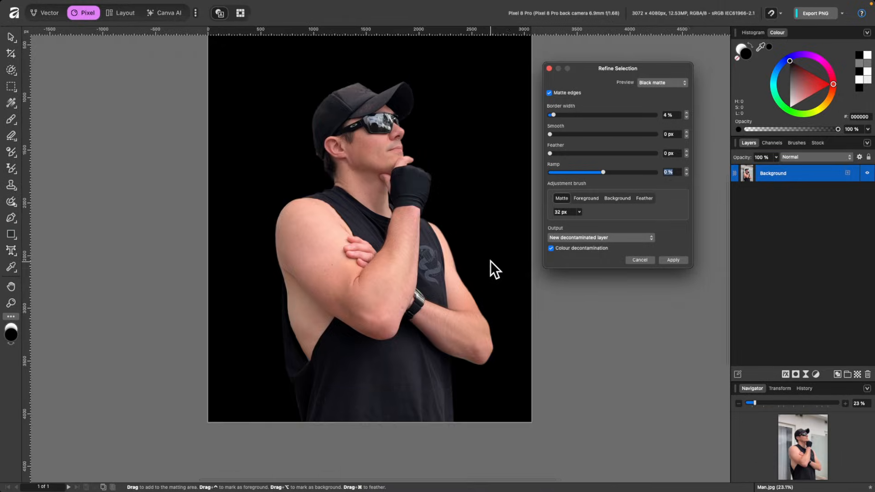
pyautogui.scroll(1, 479, 265)
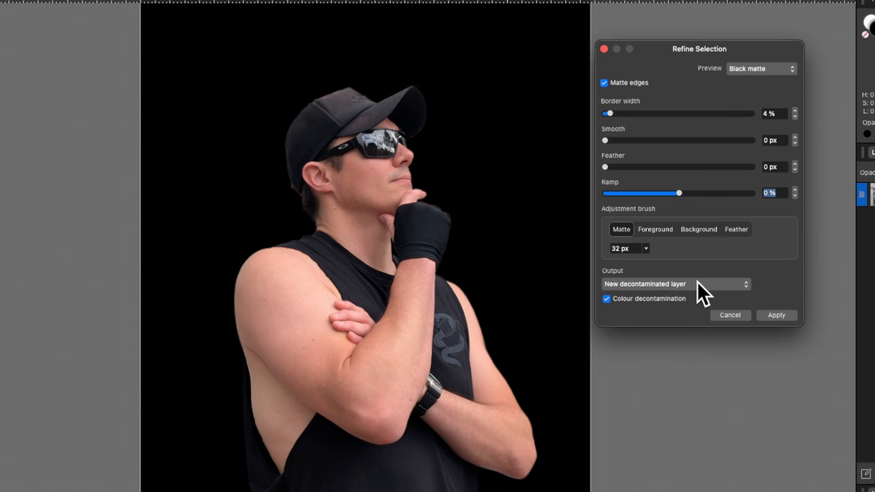
pyautogui.click(698, 285)
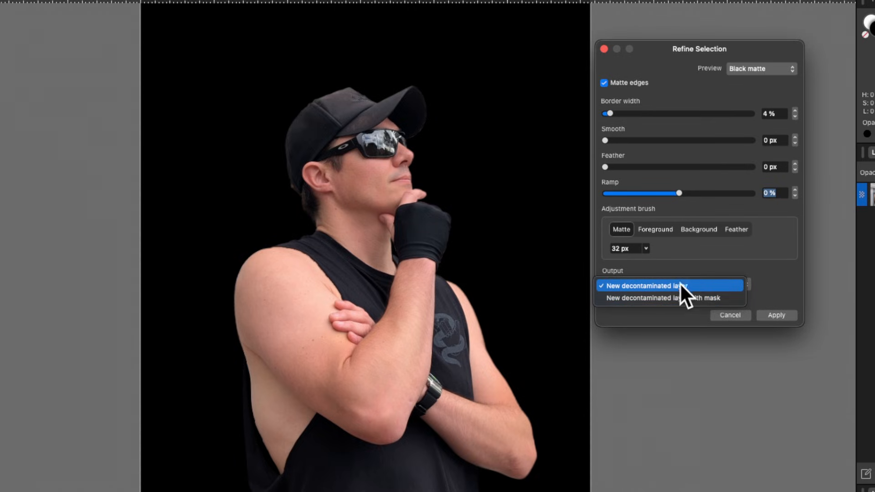
pyautogui.click(778, 315)
pyautogui.click(778, 315)
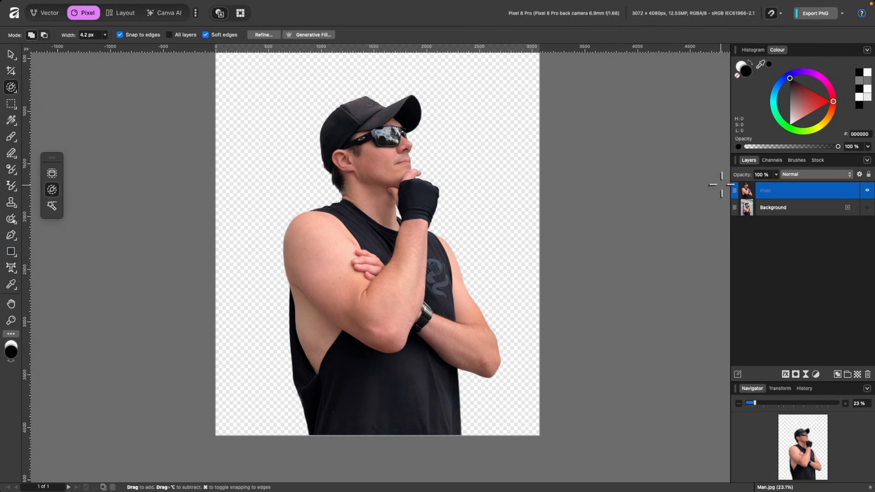
pyautogui.scroll(5, 449, 197)
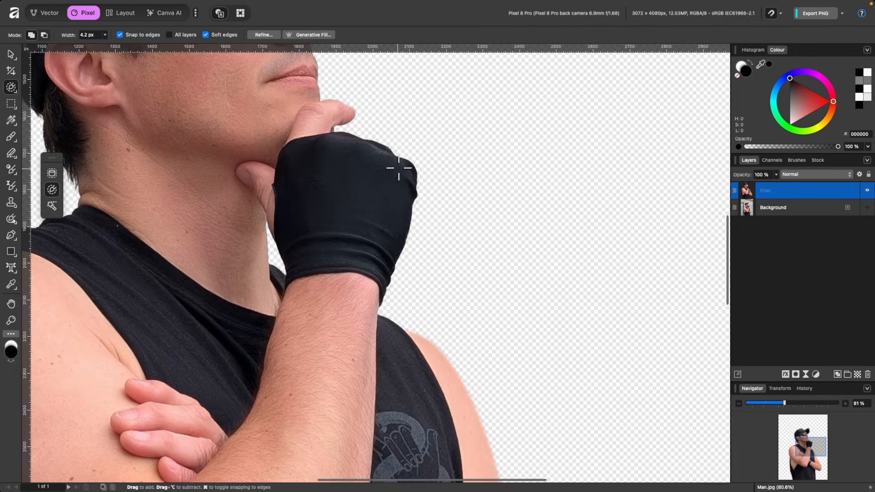
pyautogui.scroll(3, 336, 133)
pyautogui.hscroll(-2, 336, 133)
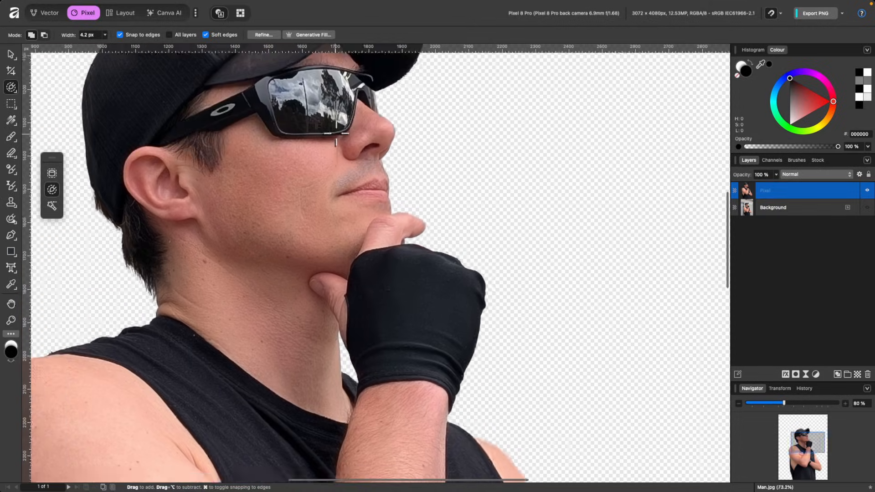
pyautogui.scroll(-6, 335, 133)
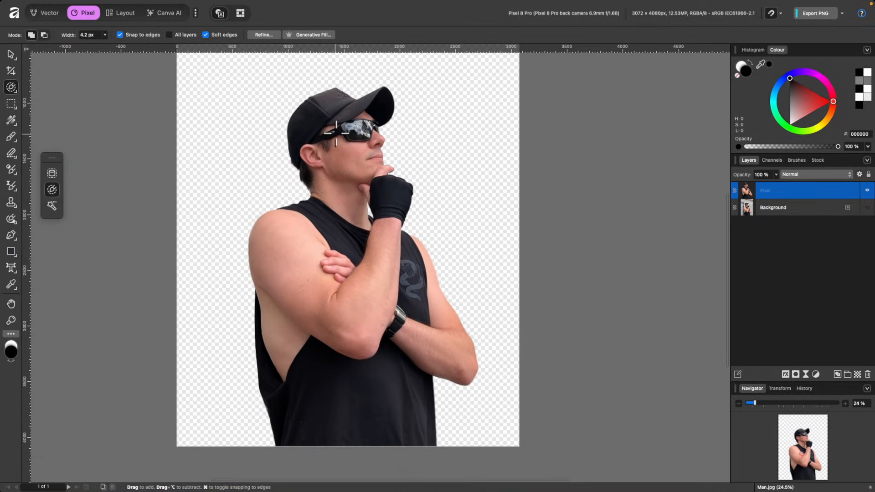
# - Draw a large black rectangle over most of the canvas and place its layer beneath the man's cutout layer
pyautogui.click(11, 251)
pyautogui.moveTo(195, 71); pyautogui.dragTo(510, 448)
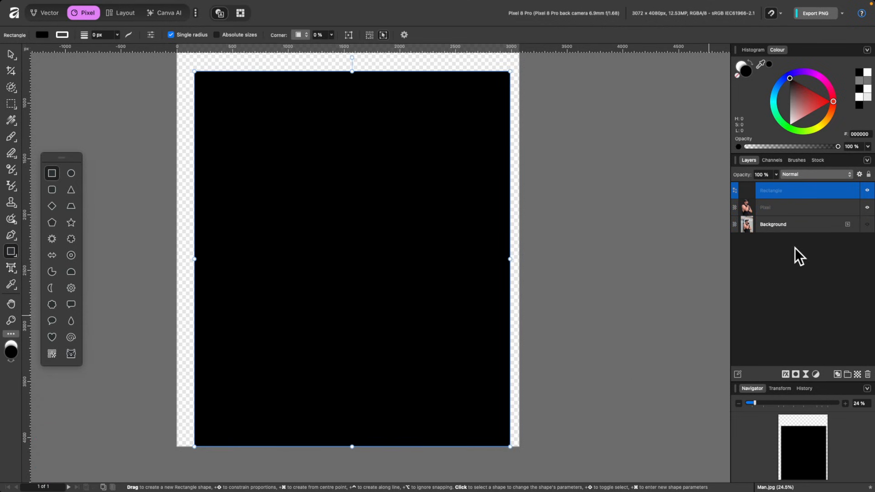
pyautogui.moveTo(773, 203); pyautogui.dragTo(765, 186)
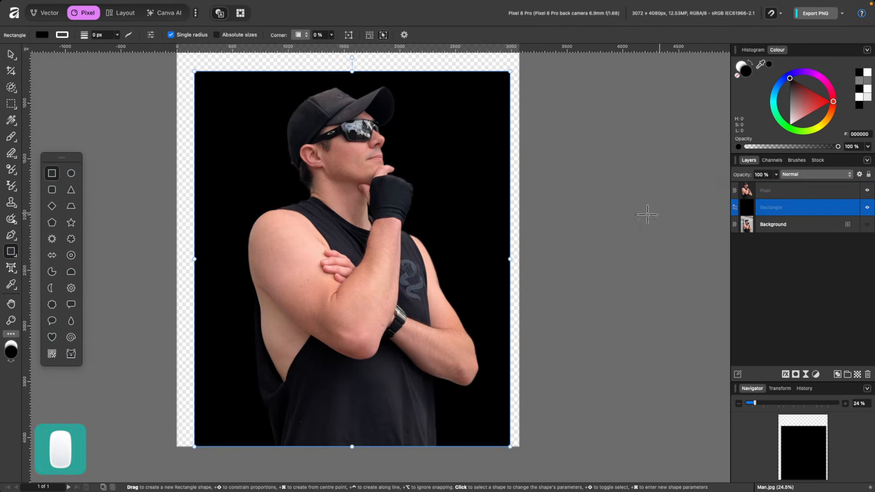
# - Examine the cutout's edges against the black rectangle along the arms, lower shirt, head and shoulders
pyautogui.scroll(5, 447, 296)
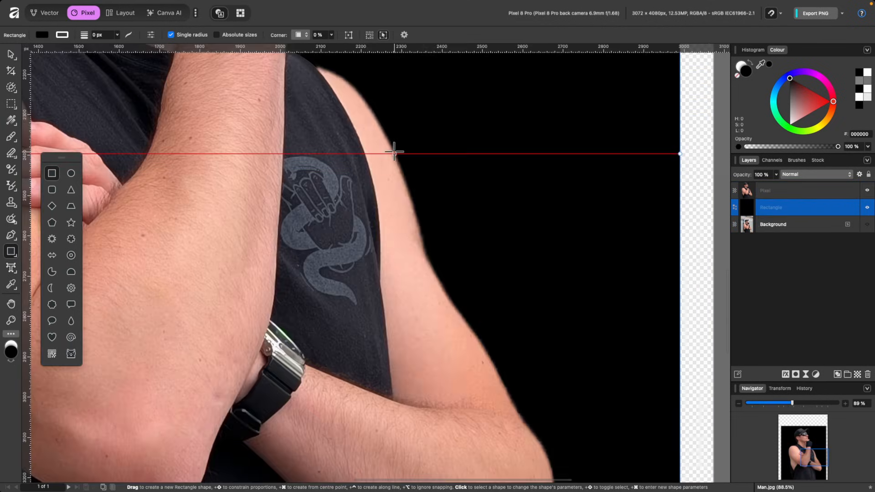
pyautogui.scroll(-3, 360, 114)
pyautogui.scroll(-5, 360, 114)
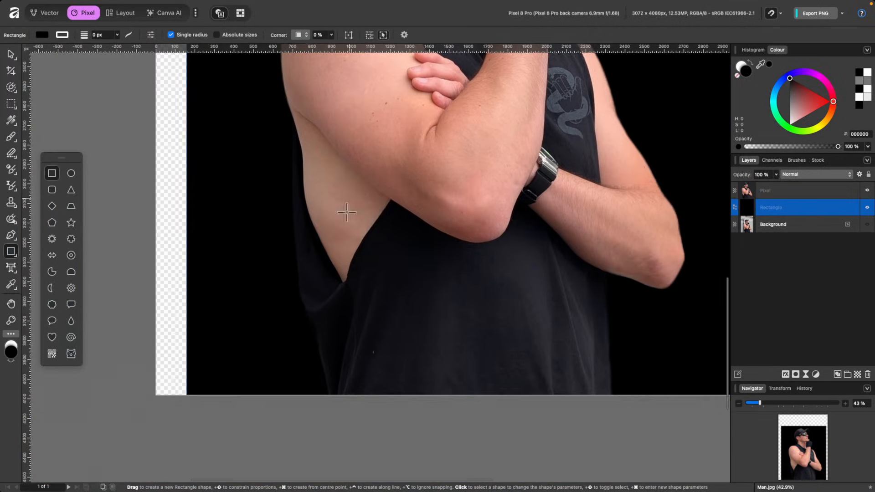
pyautogui.scroll(4, 324, 279)
pyautogui.scroll(-4, 261, 195)
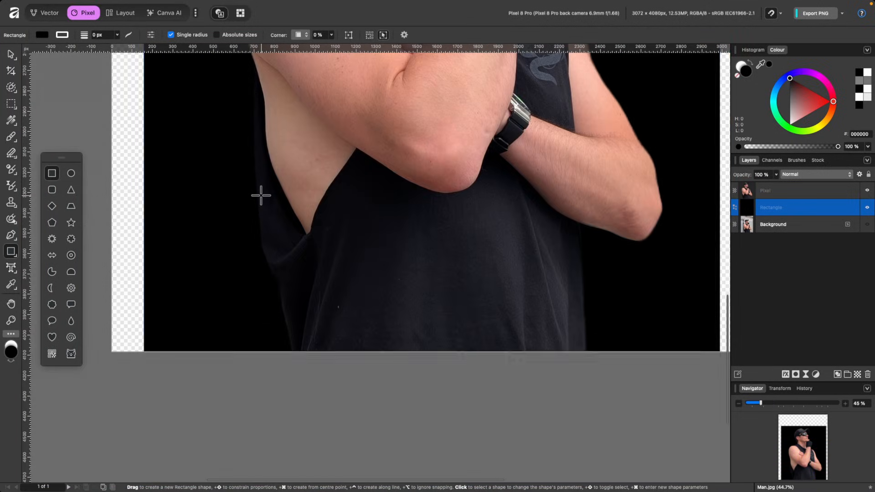
pyautogui.scroll(5, 261, 195)
pyautogui.scroll(5, 260, 195)
pyautogui.hscroll(4, 261, 195)
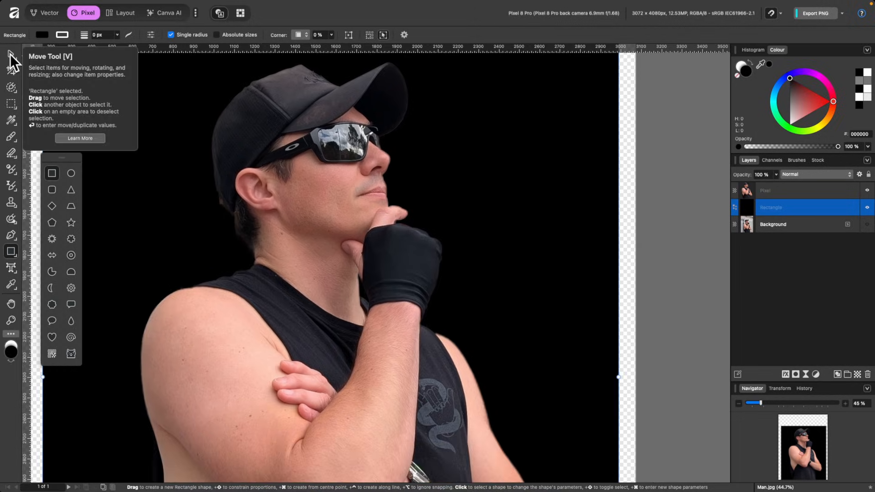
# - Stretch the rectangle to cover the whole canvas and recolour it purple, CD4EFF
pyautogui.click(11, 54)
pyautogui.scroll(-4, 232, 167)
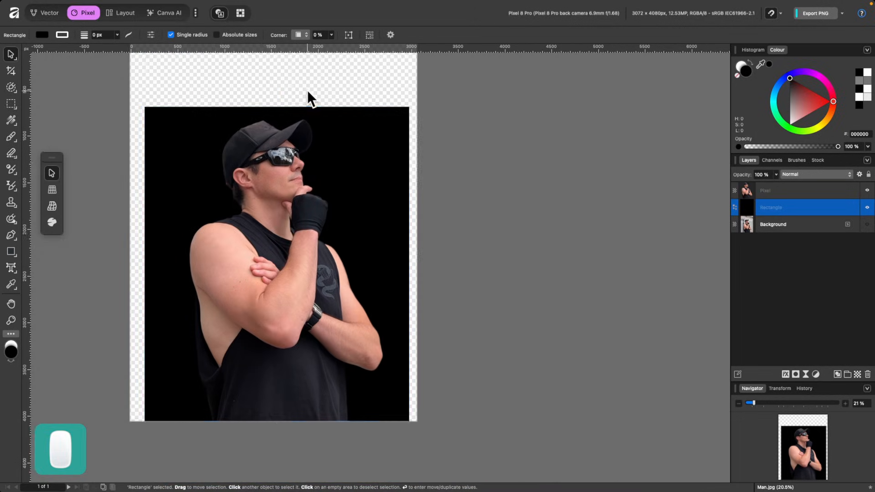
pyautogui.scroll(3, 300, 123)
pyautogui.hscroll(-1, 300, 123)
pyautogui.moveTo(295, 164); pyautogui.dragTo(295, 93)
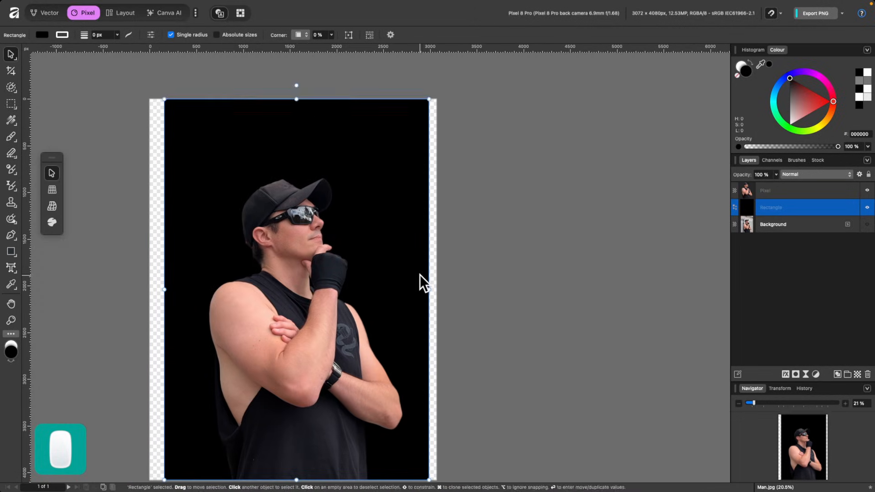
pyautogui.moveTo(428, 289); pyautogui.dragTo(436, 290)
pyautogui.moveTo(165, 290); pyautogui.dragTo(148, 291)
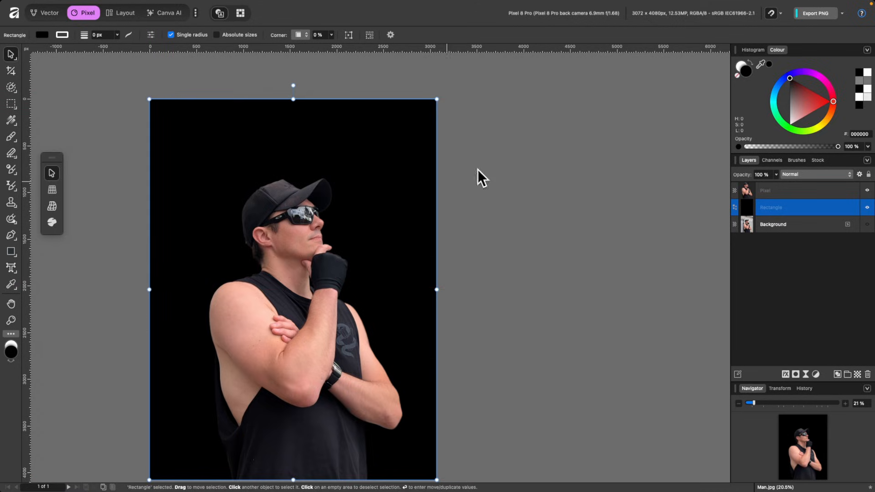
pyautogui.moveTo(805, 71); pyautogui.dragTo(813, 89)
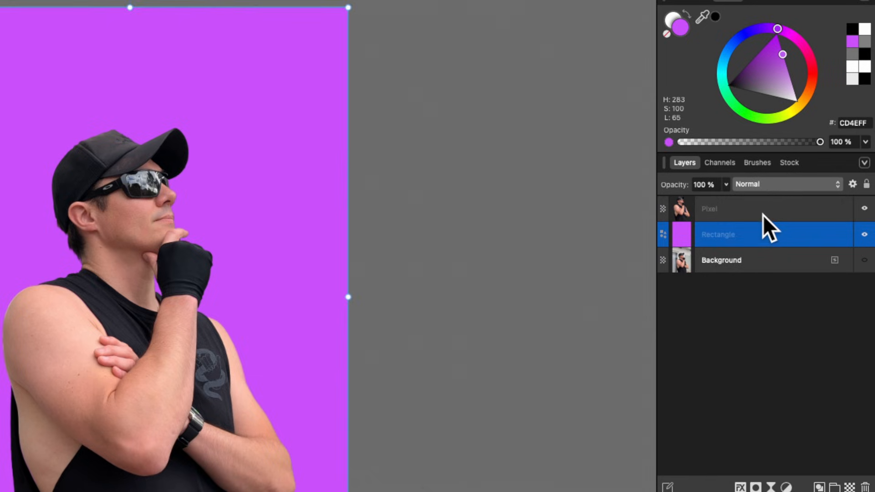
# - Paint a Scramble Glitch effect on the cutout layer with an enlarged filter brush, covering the man's back of head, shoulder and near arm
pyautogui.click(762, 214)
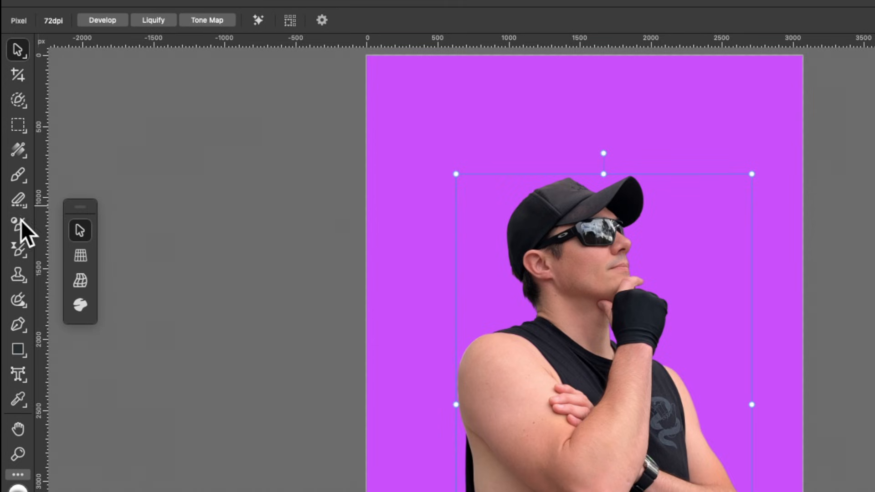
pyautogui.click(19, 250)
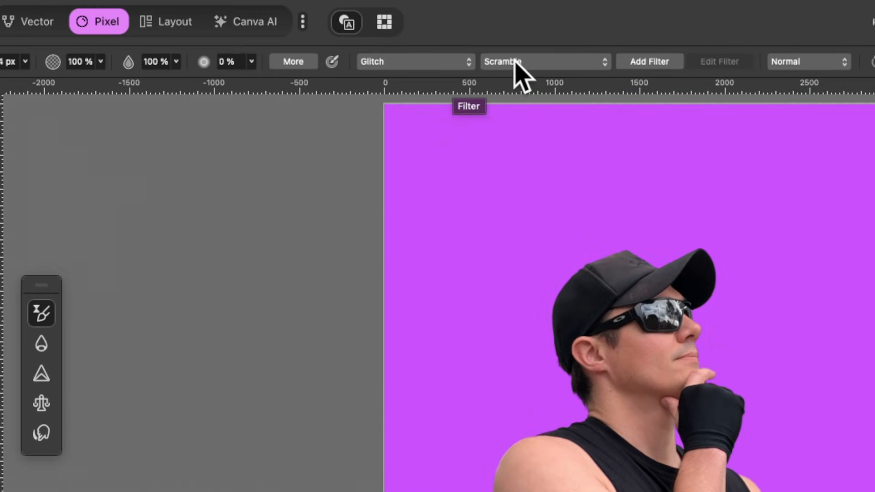
pyautogui.click(554, 184)
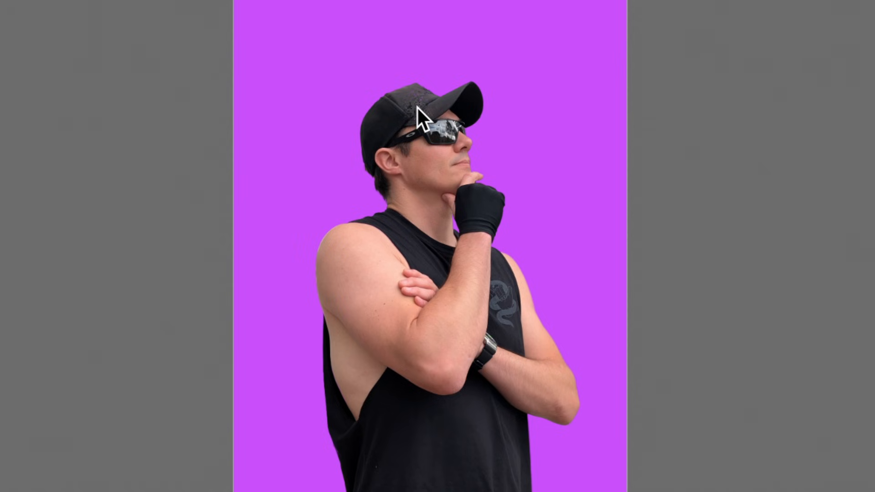
pyautogui.press(']')
pyautogui.press(']')
pyautogui.press(']')
pyautogui.press(']')
pyautogui.press(']')
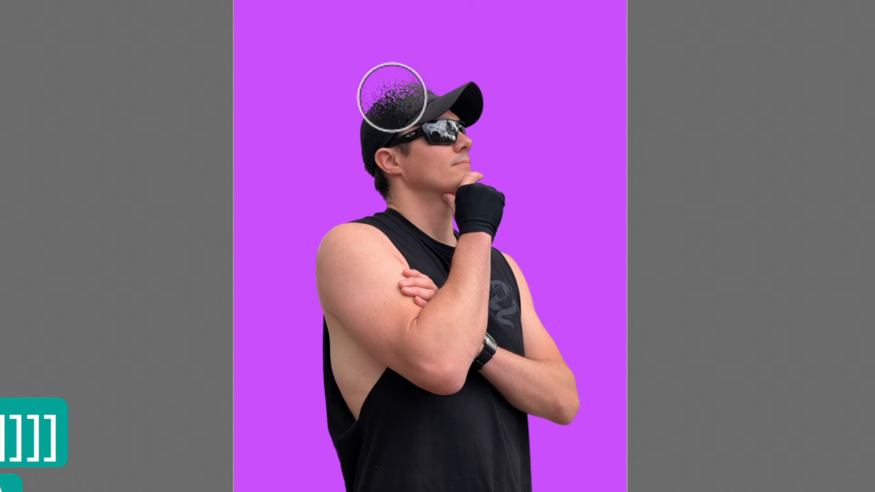
pyautogui.moveTo(392, 97)
pyautogui.mouseDown()
pyautogui.moveTo(395, 219)
pyautogui.moveTo(347, 237)
pyautogui.moveTo(329, 290)
pyautogui.moveTo(349, 489)
pyautogui.moveTo(378, 294)
pyautogui.moveTo(397, 481)
pyautogui.moveTo(382, 318)
pyautogui.moveTo(396, 225)
pyautogui.moveTo(389, 157)
pyautogui.moveTo(408, 99)
pyautogui.mouseUp()
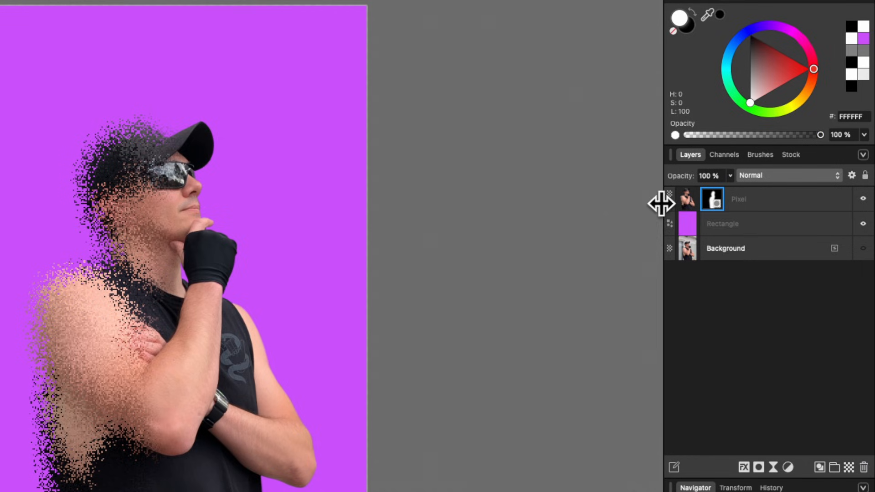
# - Reopen the live Glitch filter nested under the man's cutout layer and set its strength to 18%
pyautogui.moveTo(662, 203); pyautogui.dragTo(670, 206)
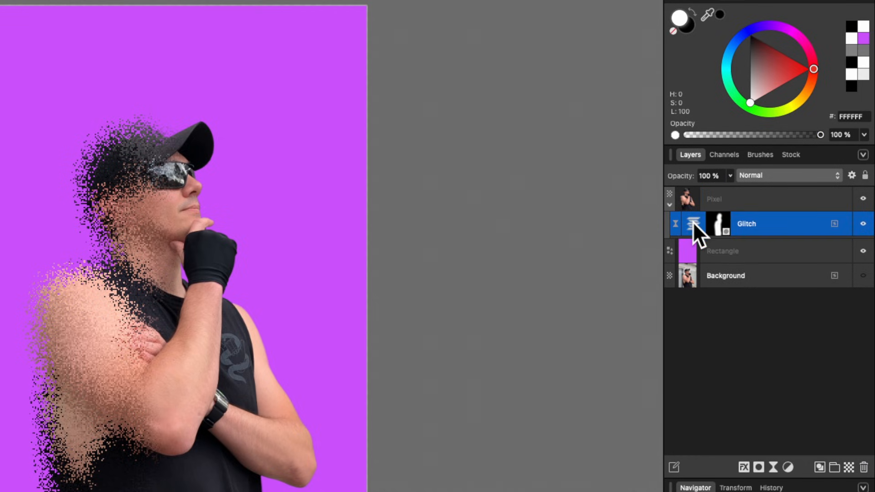
pyautogui.doubleClick(693, 222)
pyautogui.moveTo(569, 484); pyautogui.dragTo(496, 85)
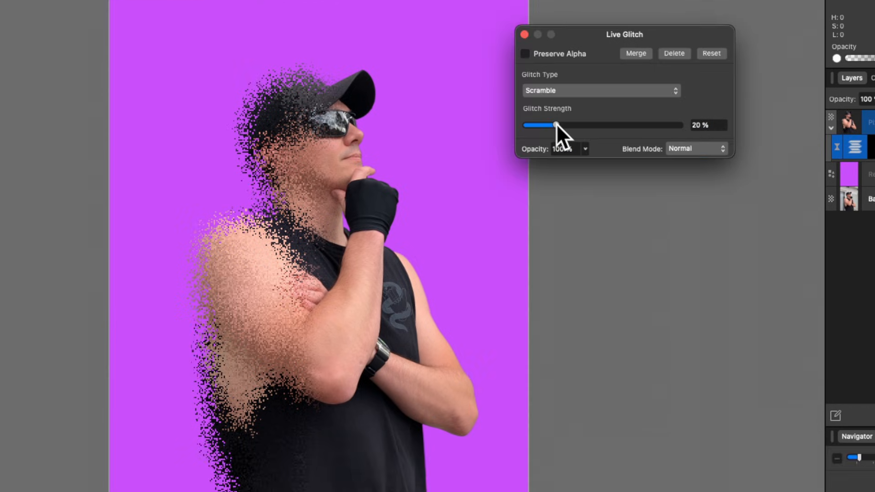
pyautogui.moveTo(395, 175)
pyautogui.mouseDown()
pyautogui.moveTo(420, 175)
pyautogui.moveTo(387, 178)
pyautogui.mouseUp()
pyautogui.moveTo(547, 126)
pyautogui.mouseDown()
pyautogui.moveTo(579, 125)
pyautogui.moveTo(552, 125)
pyautogui.mouseUp()
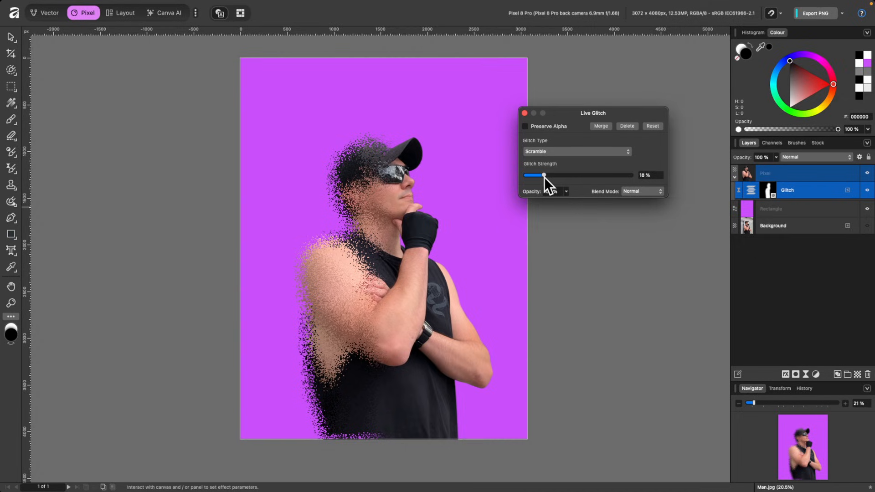
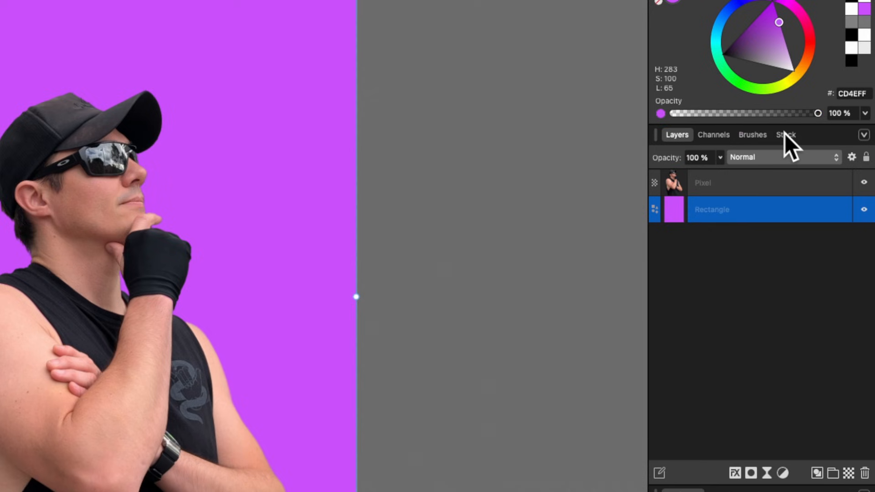
# - Search the Pixabay stock library for "cat png" with vector results turned off
pyautogui.click(784, 135)
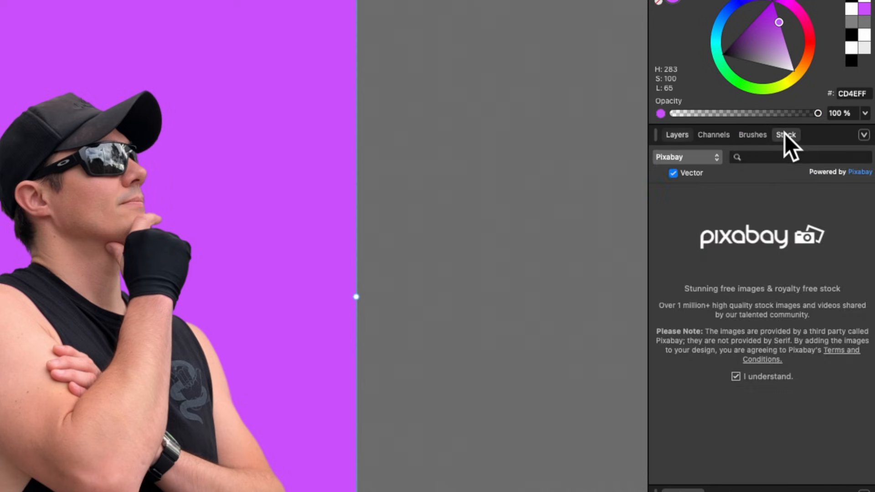
pyautogui.click(705, 157)
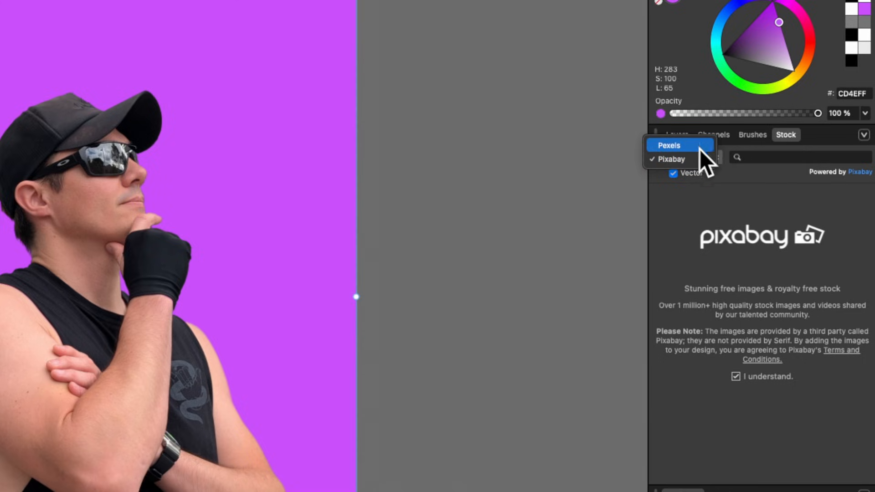
pyautogui.click(703, 158)
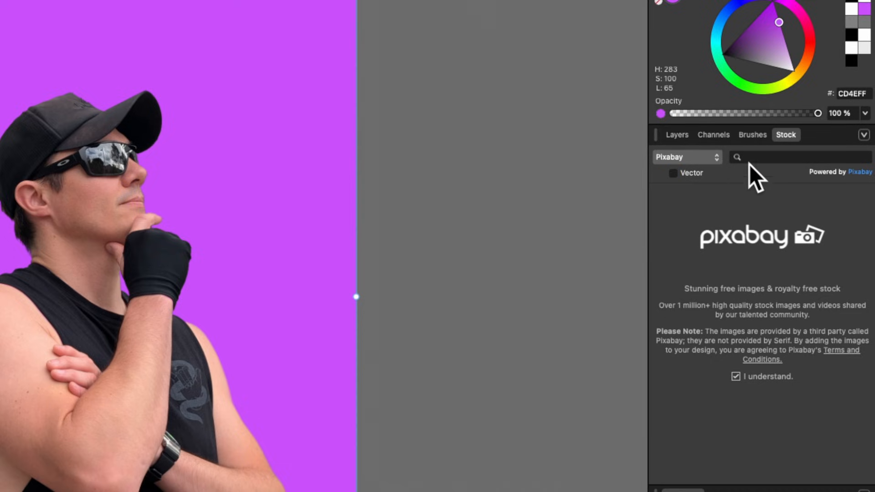
pyautogui.click(766, 160)
pyautogui.write('cat png')
pyautogui.press('Return')
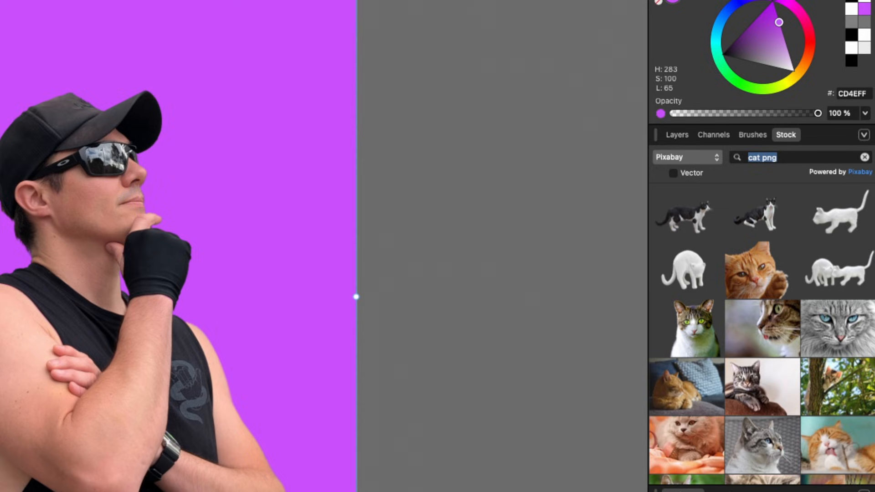
# - Place the standing black-and-white cat image on the canvas and shrink it to about half size over the man's chest
pyautogui.scroll(-15, 747, 338)
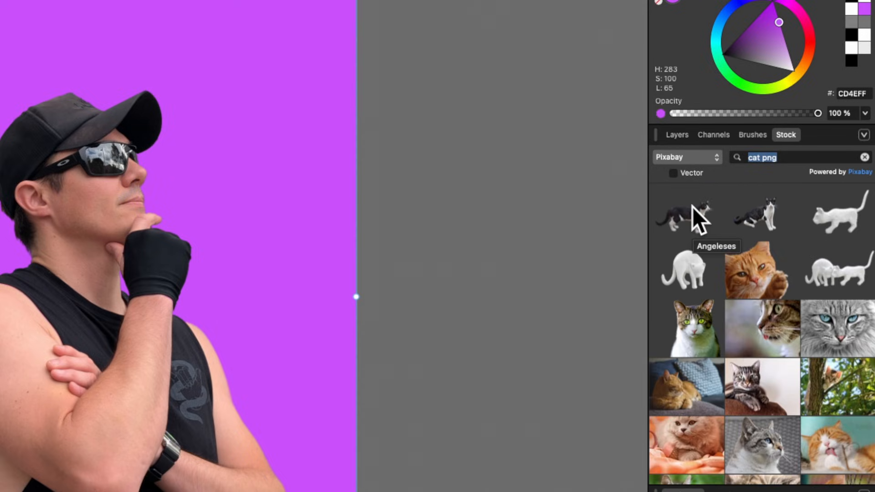
pyautogui.moveTo(693, 207); pyautogui.dragTo(100, 230)
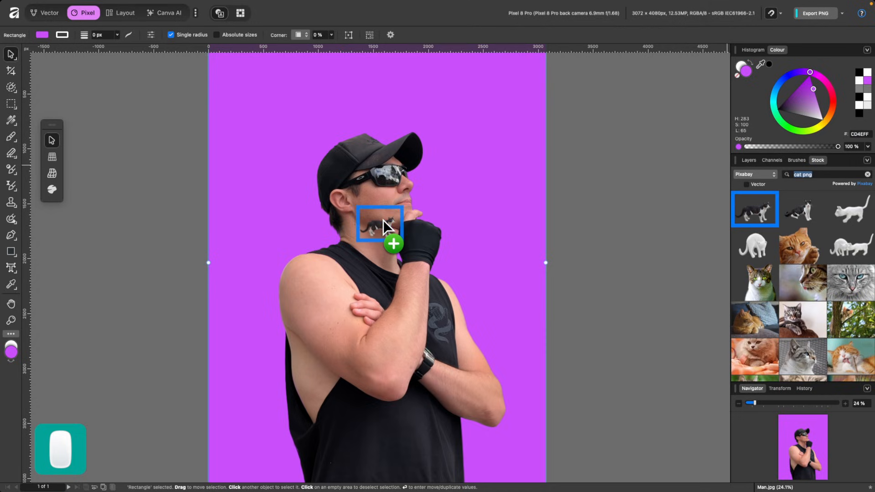
pyautogui.moveTo(384, 220); pyautogui.dragTo(383, 221)
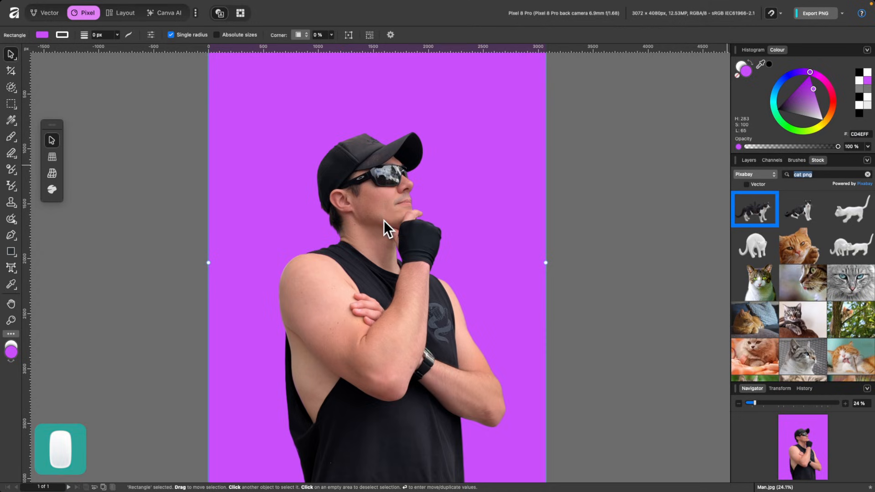
pyautogui.scroll(-3, 383, 221)
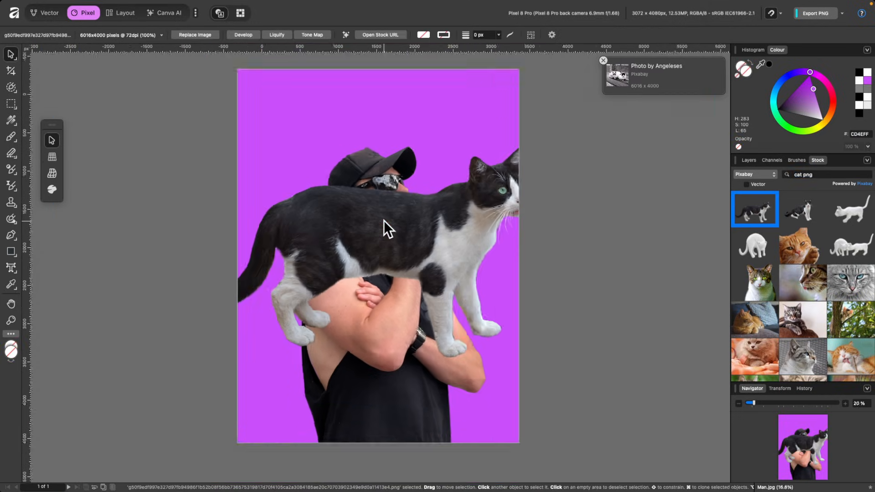
pyautogui.moveTo(546, 112); pyautogui.dragTo(398, 245)
pyautogui.scroll(3, 398, 244)
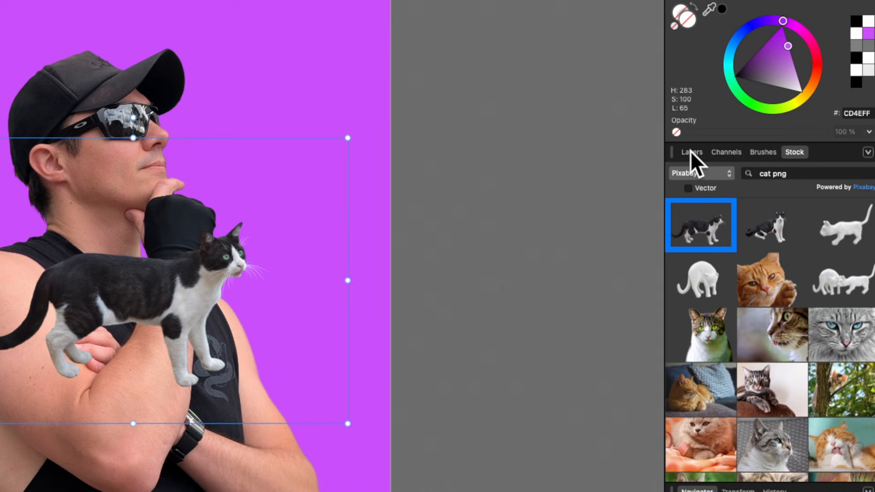
# - Move the cat towards the man's far shoulder and put its layer beneath the cutout layer so it peeks out from behind him
pyautogui.click(747, 161)
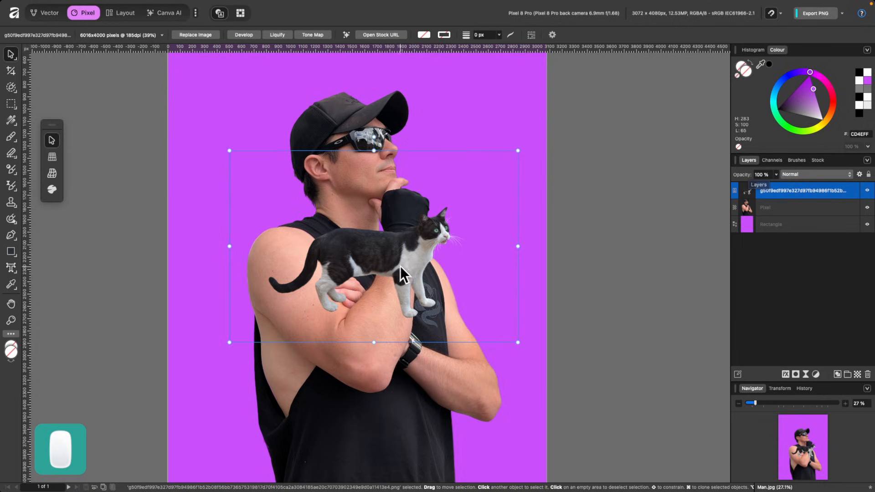
pyautogui.moveTo(173, 309); pyautogui.dragTo(204, 302)
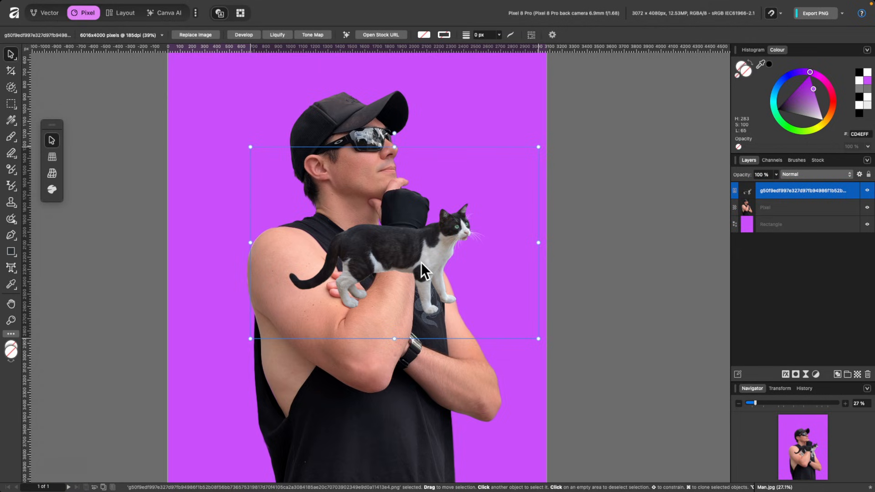
pyautogui.press('super+bracketleft')
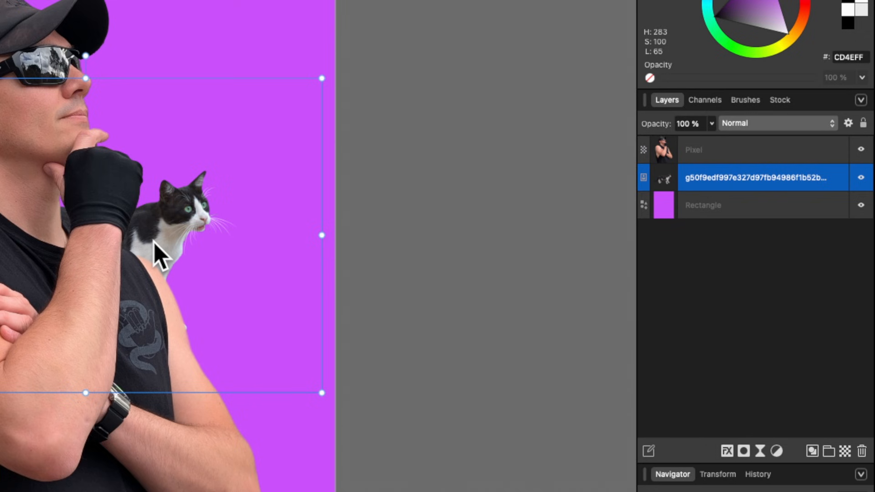
pyautogui.moveTo(433, 244)
pyautogui.mouseDown()
pyautogui.moveTo(428, 204)
pyautogui.moveTo(441, 245)
pyautogui.moveTo(433, 249)
pyautogui.mouseUp()
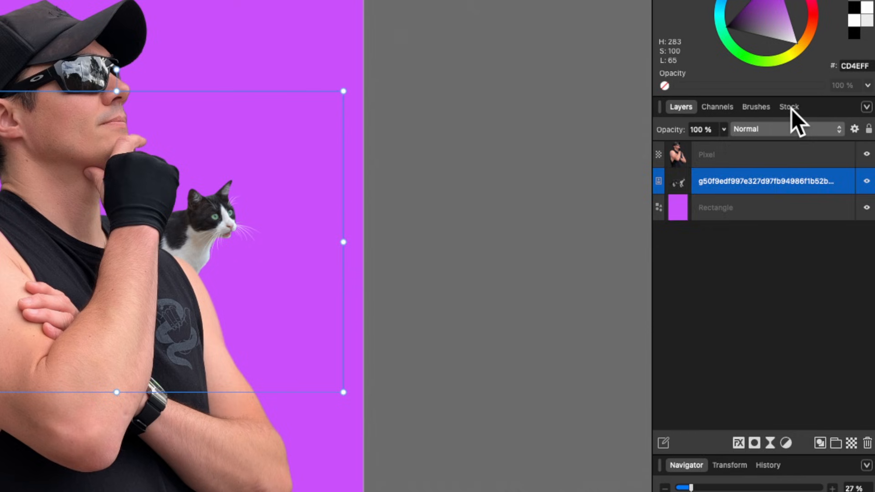
# - Search the Pixabay stock library for "owl" with only vector results, and look through the owls
pyautogui.click(818, 161)
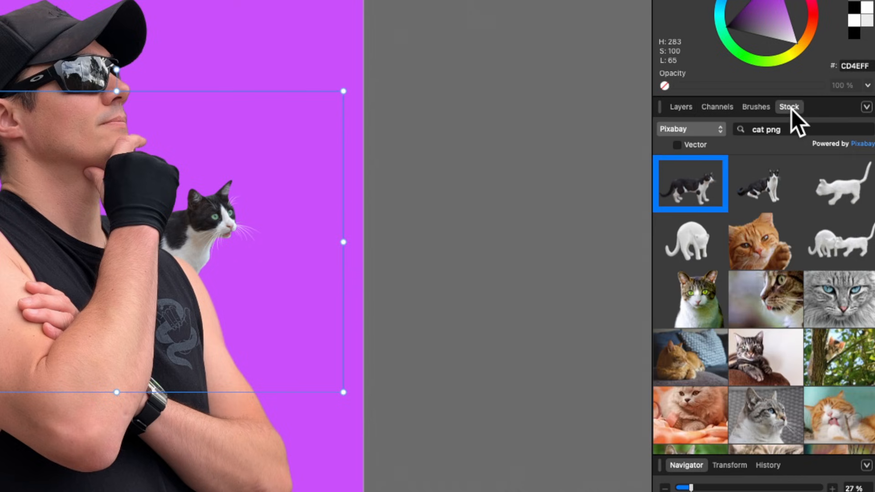
pyautogui.tripleClick(785, 174)
pyautogui.write('owl')
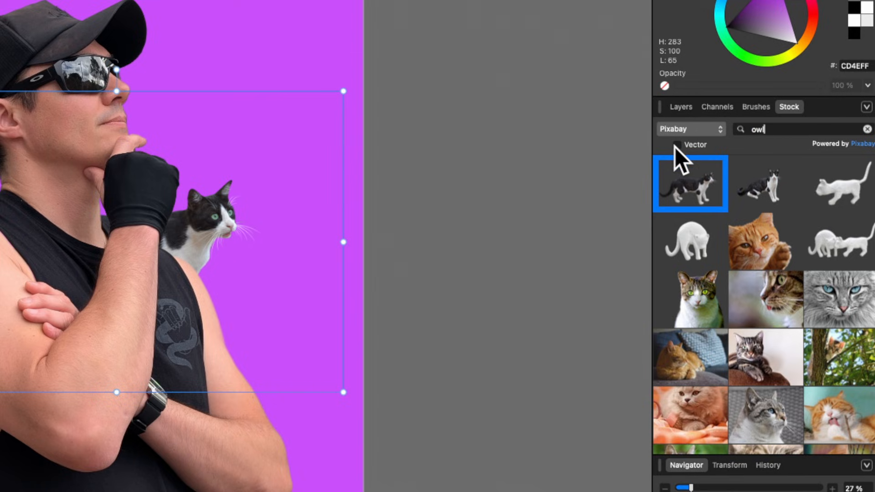
pyautogui.click(675, 145)
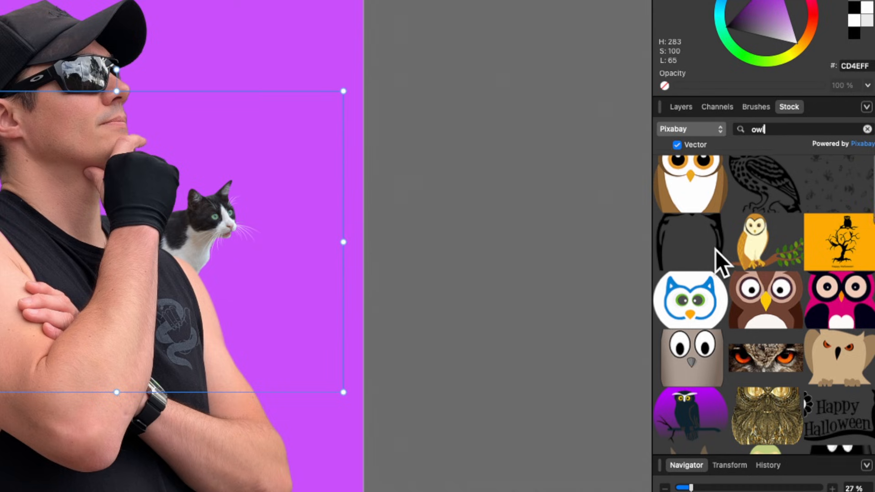
pyautogui.scroll(-5, 715, 249)
pyautogui.scroll(5, 715, 250)
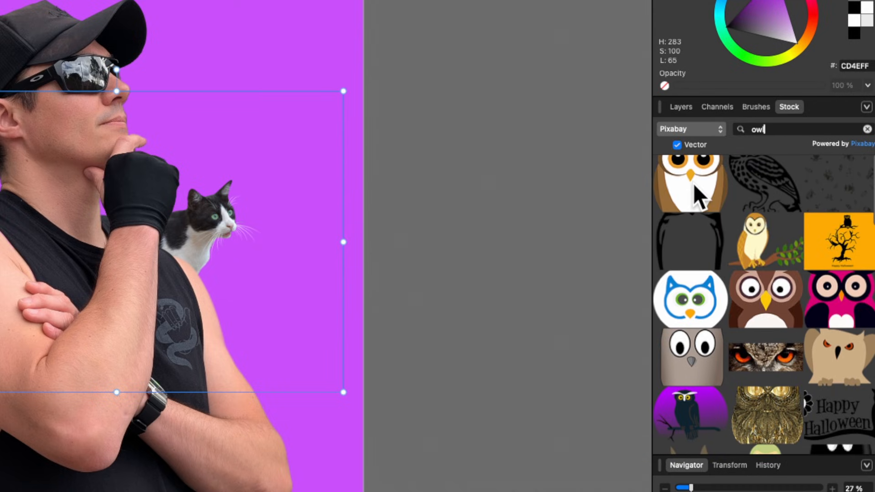
# - Place the brown-and-white cartoon owl behind the man, enlarge it, tilt it counterclockwise and position it peeking over his near shoulder
pyautogui.moveTo(692, 183); pyautogui.dragTo(81, 142)
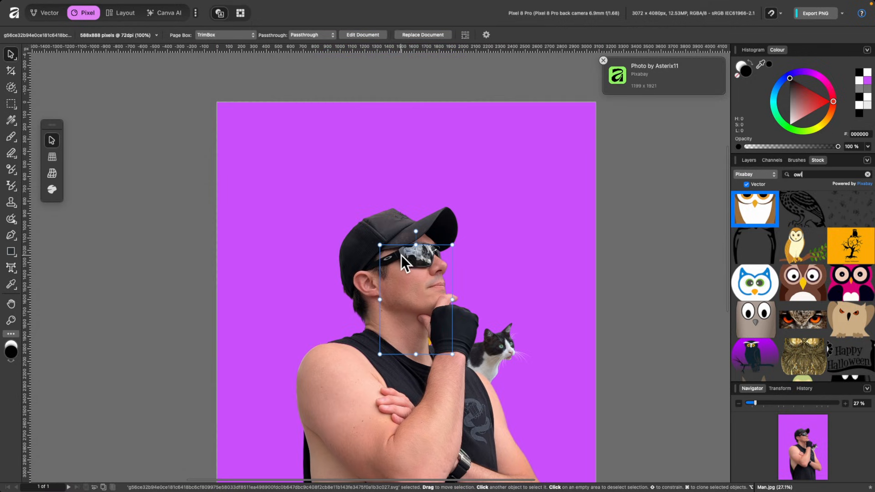
pyautogui.moveTo(401, 256); pyautogui.dragTo(309, 214)
pyautogui.moveTo(359, 199); pyautogui.dragTo(457, 91)
pyautogui.moveTo(403, 159); pyautogui.dragTo(402, 240)
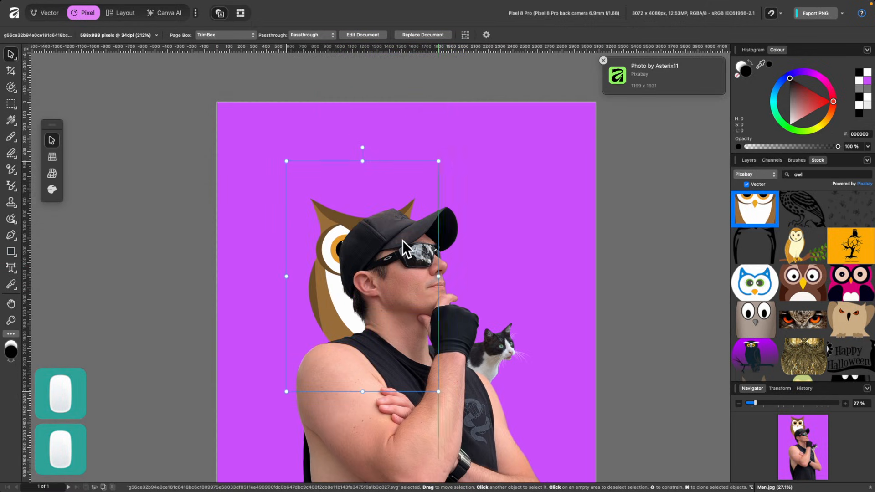
pyautogui.moveTo(363, 147); pyautogui.dragTo(310, 174)
pyautogui.moveTo(311, 205); pyautogui.dragTo(288, 254)
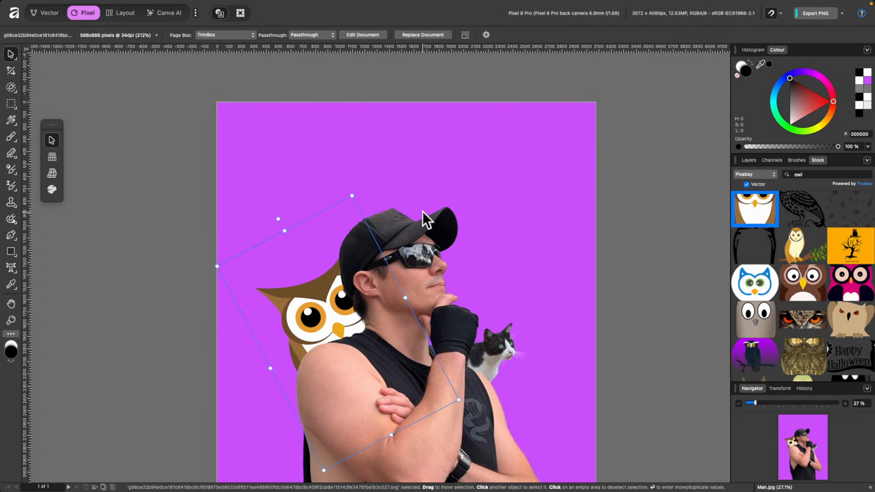
# - Search the Pixabay vector stock for "sun"
pyautogui.click(809, 174)
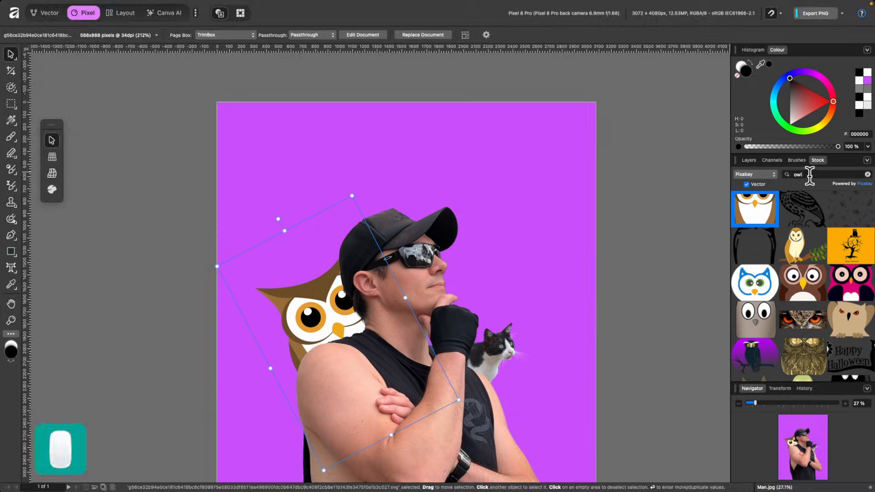
pyautogui.moveTo(809, 175); pyautogui.dragTo(784, 175)
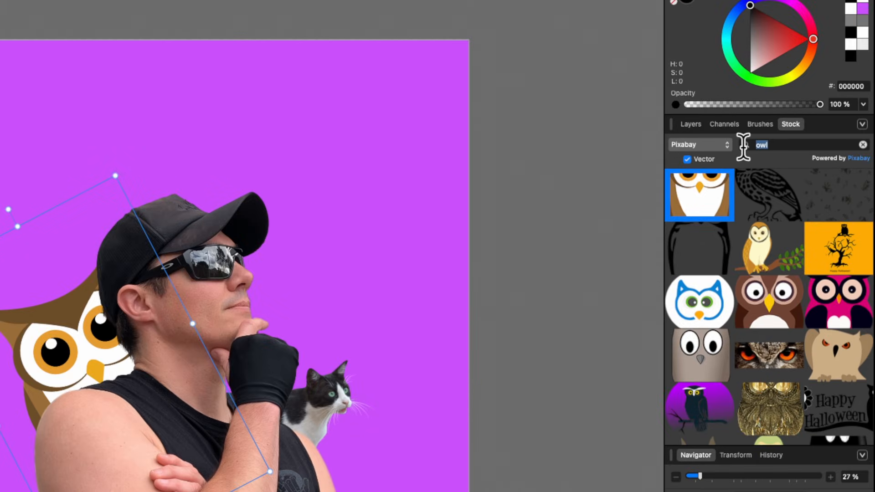
pyautogui.write('sun')
pyautogui.press('Return')
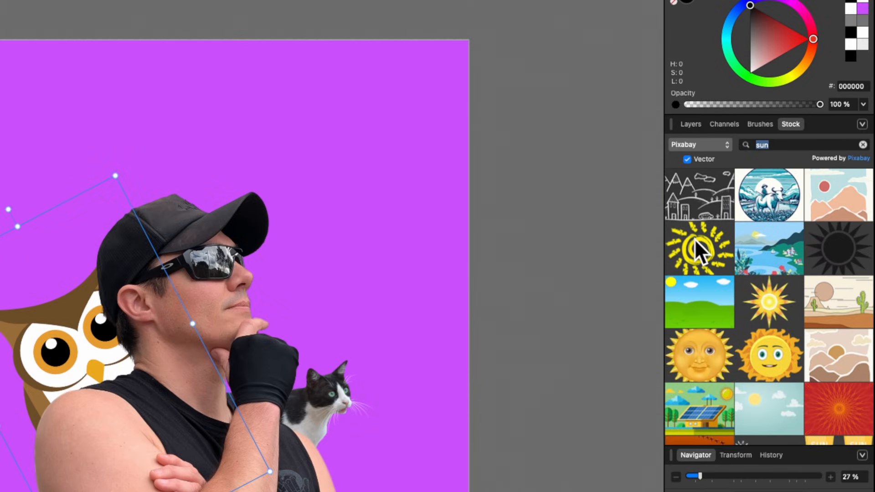
# - Place the yellow spiral sun on the purple background, enlarge it and position it above the owl beside the man's cap
pyautogui.moveTo(694, 238); pyautogui.dragTo(158, 183)
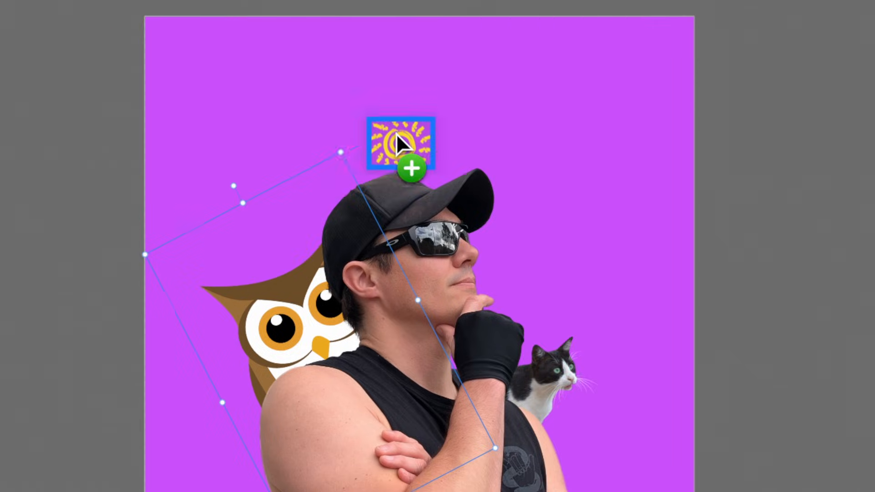
pyautogui.moveTo(382, 155); pyautogui.dragTo(379, 157)
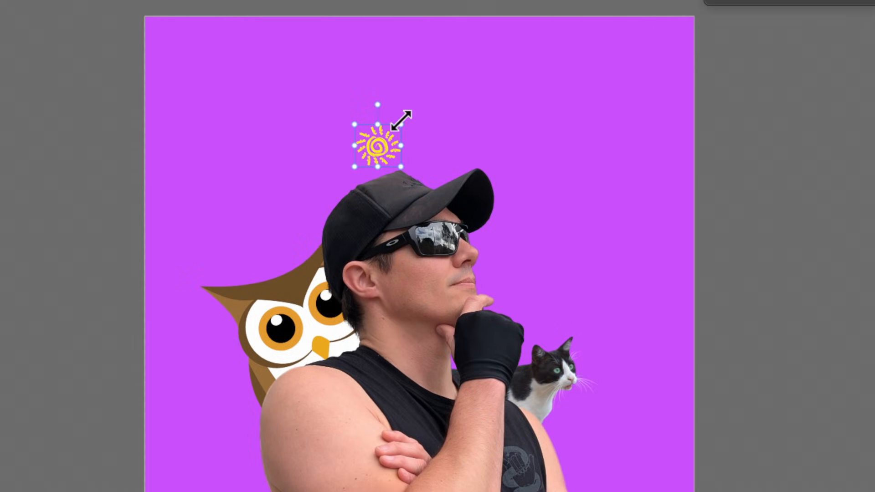
pyautogui.moveTo(400, 119); pyautogui.dragTo(578, 10)
pyautogui.moveTo(512, 61); pyautogui.dragTo(341, 113)
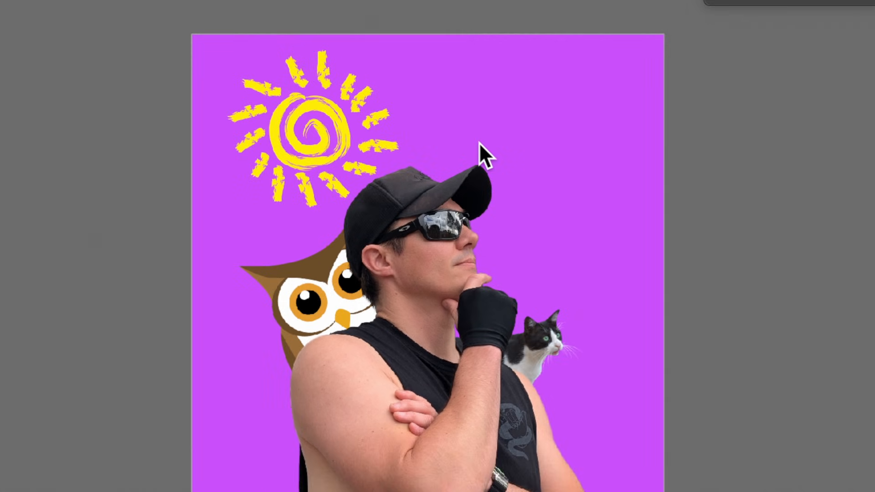
pyautogui.scroll(-2, 448, 188)
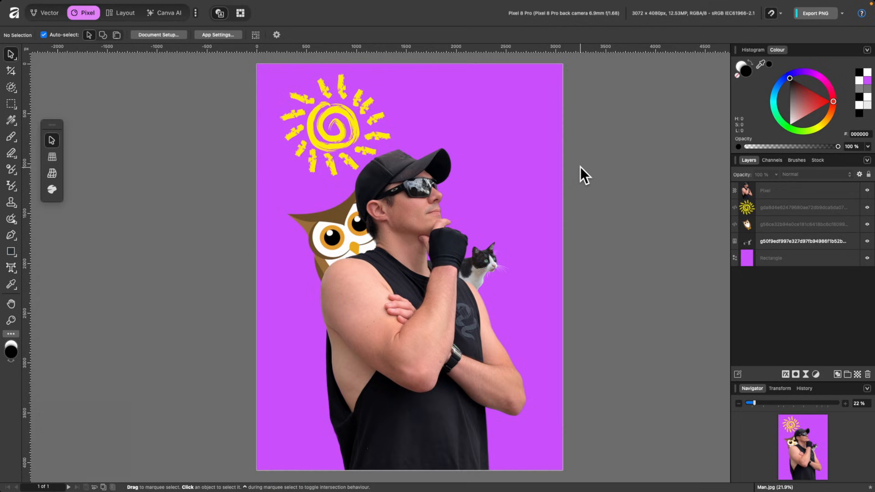
# - Open the layer effects of the man's cutout and look through the Bevel / Emboss and 3D settings
pyautogui.click(422, 237)
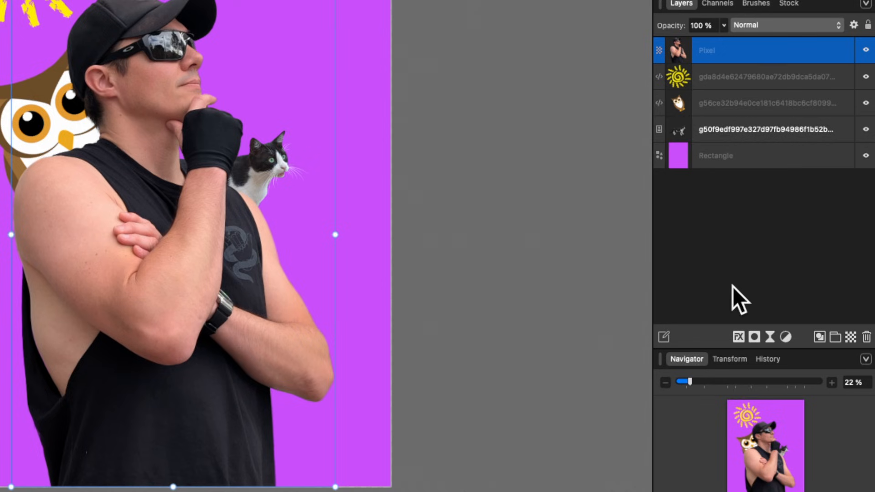
pyautogui.click(738, 337)
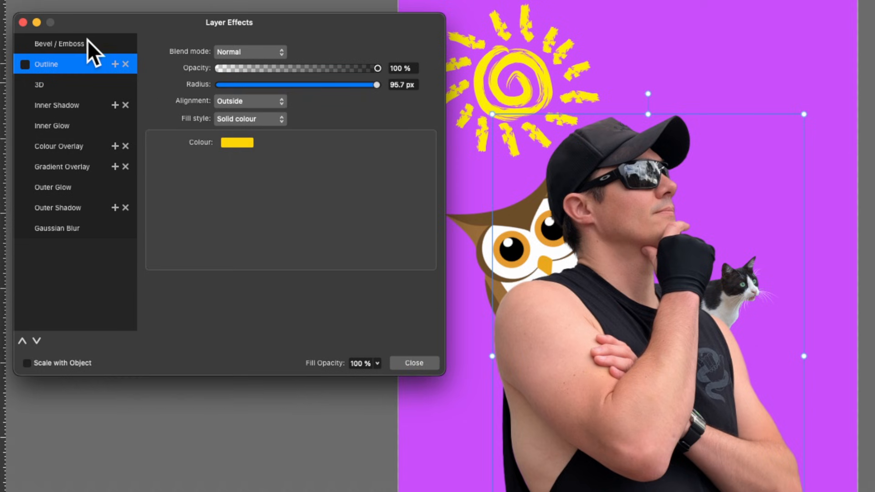
pyautogui.click(82, 92)
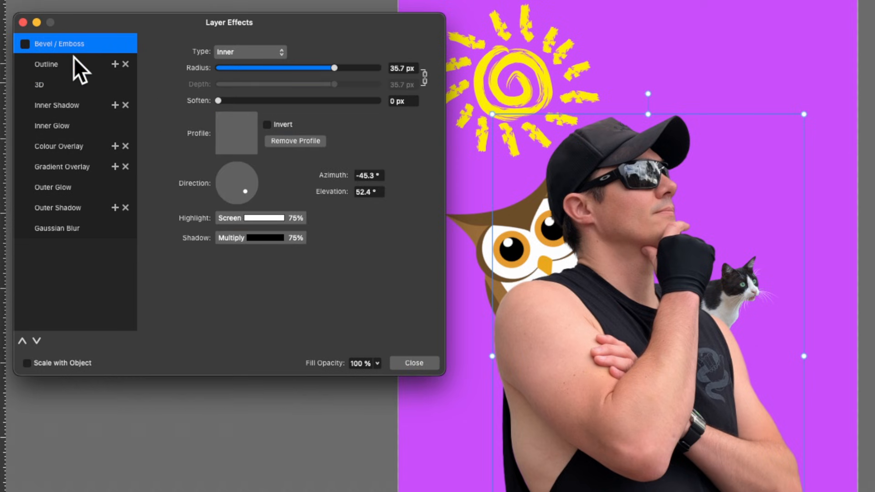
pyautogui.click(70, 85)
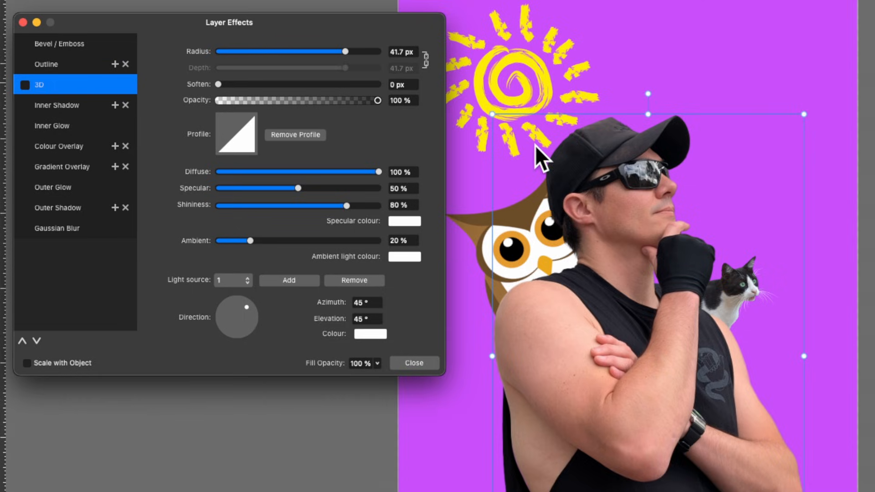
pyautogui.click(84, 46)
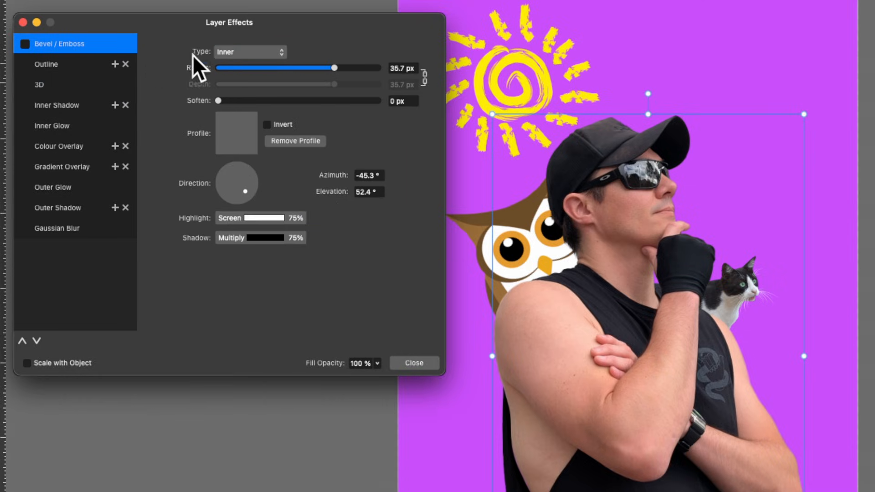
# - Try an Outer bevel on the man's cutout with a 32.3 px radius, -53.8° azimuth and 43.5° elevation
pyautogui.click(25, 43)
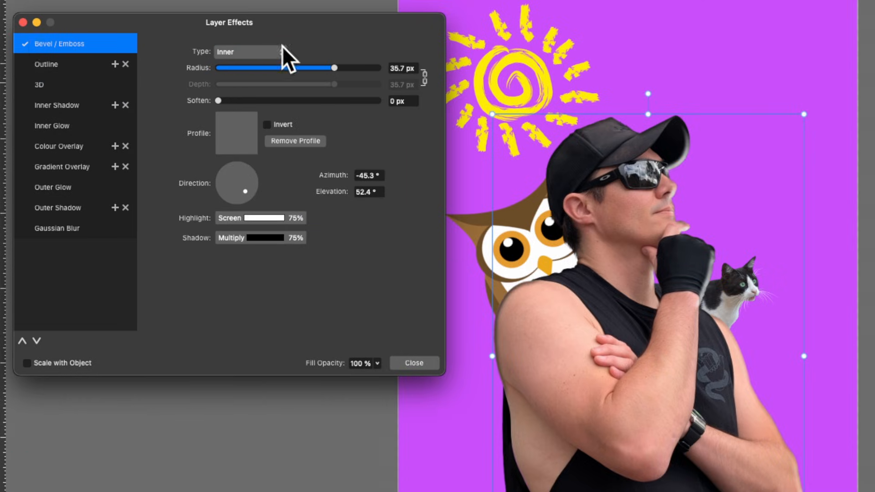
pyautogui.click(260, 51)
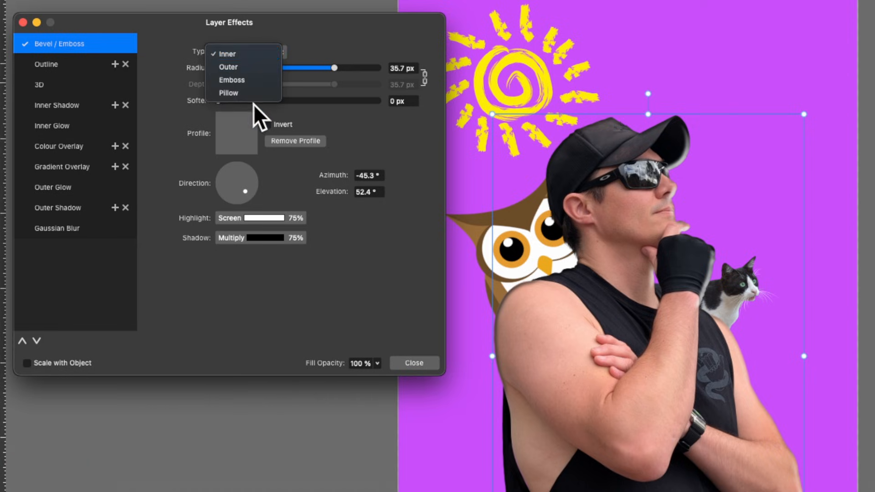
pyautogui.click(262, 54)
pyautogui.moveTo(347, 74)
pyautogui.mouseDown()
pyautogui.moveTo(251, 77)
pyautogui.moveTo(363, 75)
pyautogui.moveTo(255, 78)
pyautogui.moveTo(334, 75)
pyautogui.mouseUp()
pyautogui.scroll(5, 730, 171)
pyautogui.click(291, 59)
pyautogui.click(288, 75)
pyautogui.moveTo(267, 182)
pyautogui.mouseDown()
pyautogui.moveTo(260, 185)
pyautogui.moveTo(245, 151)
pyautogui.moveTo(273, 174)
pyautogui.moveTo(261, 186)
pyautogui.mouseUp()
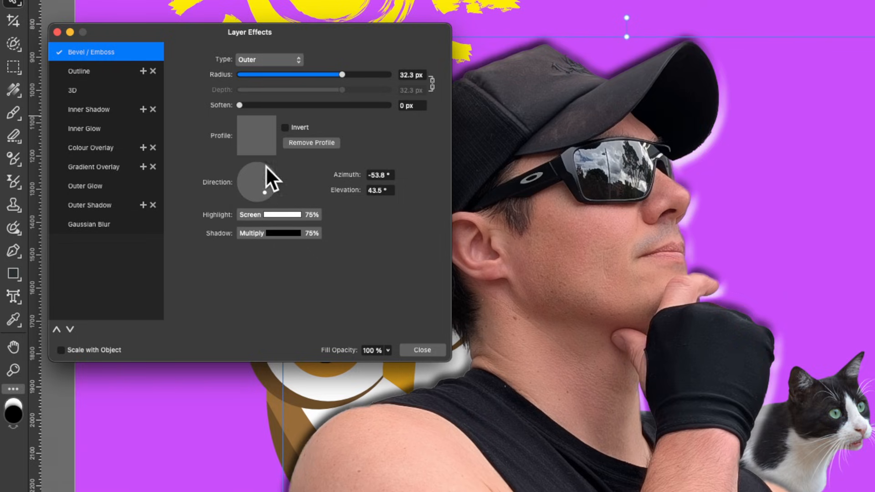
# - Try the straight diagonal standard profile on the bevel, and switch the Bevel / Emboss effect off
pyautogui.click(258, 146)
pyautogui.click(260, 354)
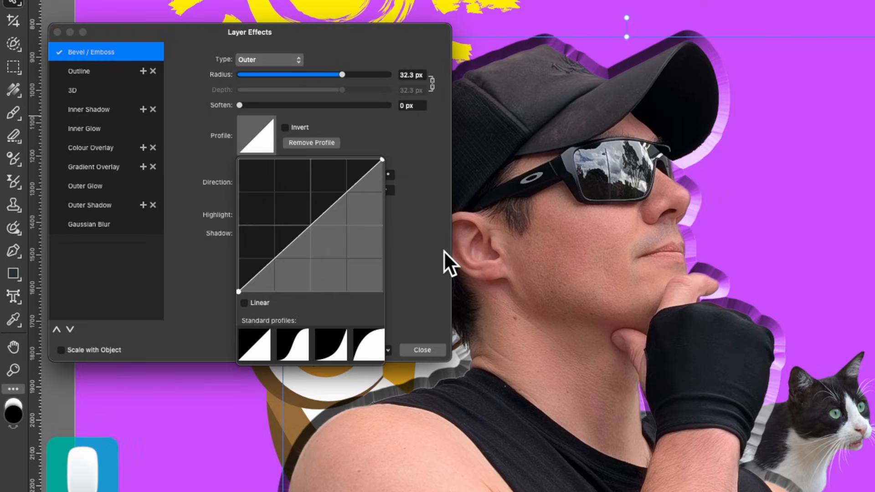
pyautogui.click(60, 51)
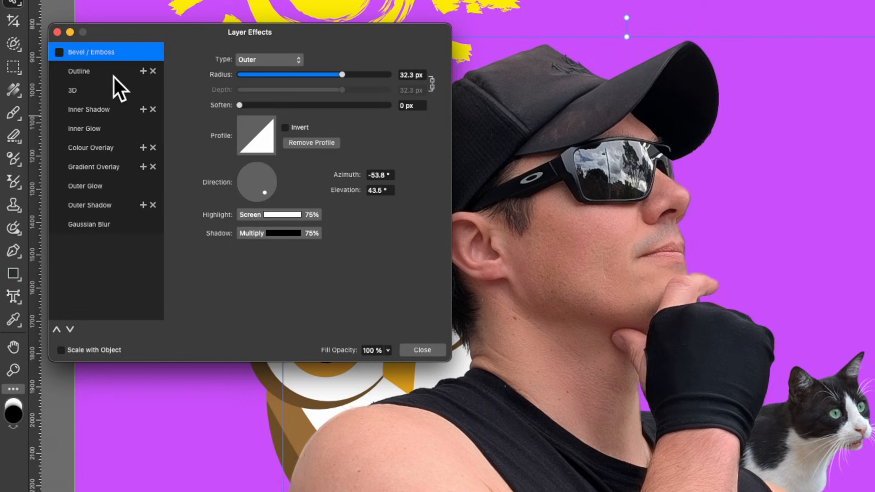
# - Try an outside outline on the man's cutout with a 100 px radius and orange colour FFB100, and switch it off
pyautogui.click(70, 72)
pyautogui.click(59, 72)
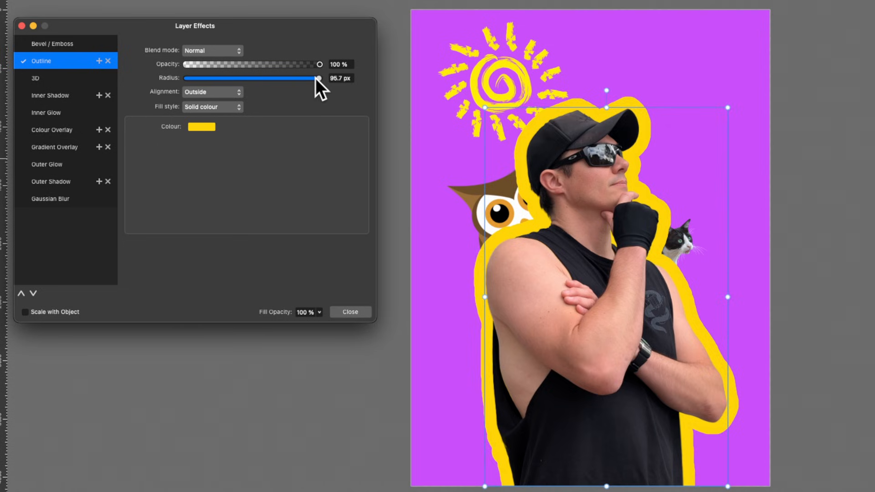
pyautogui.moveTo(275, 121); pyautogui.dragTo(267, 121)
pyautogui.moveTo(304, 78); pyautogui.dragTo(324, 77)
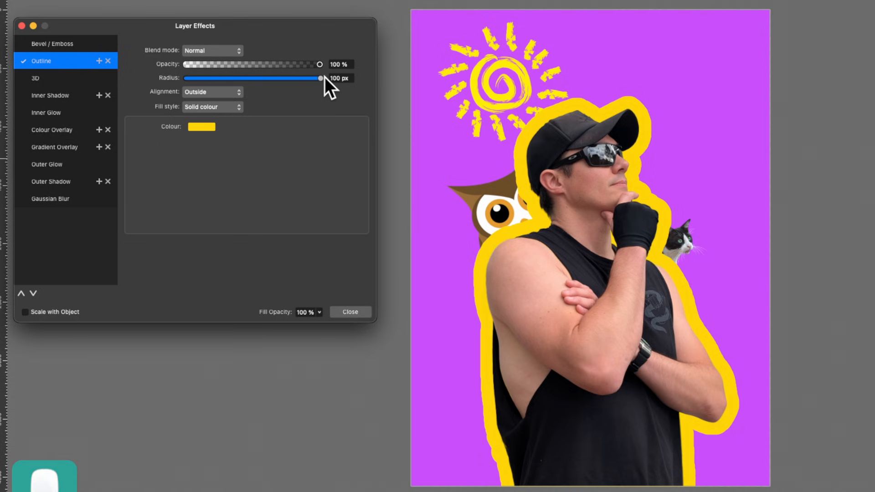
pyautogui.click(200, 127)
pyautogui.moveTo(281, 257)
pyautogui.mouseDown()
pyautogui.moveTo(285, 193)
pyautogui.moveTo(286, 255)
pyautogui.mouseUp()
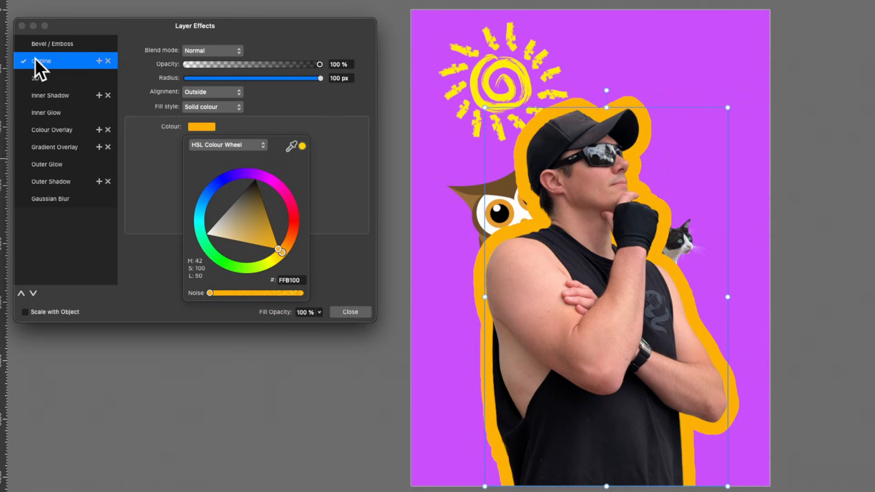
pyautogui.click(23, 61)
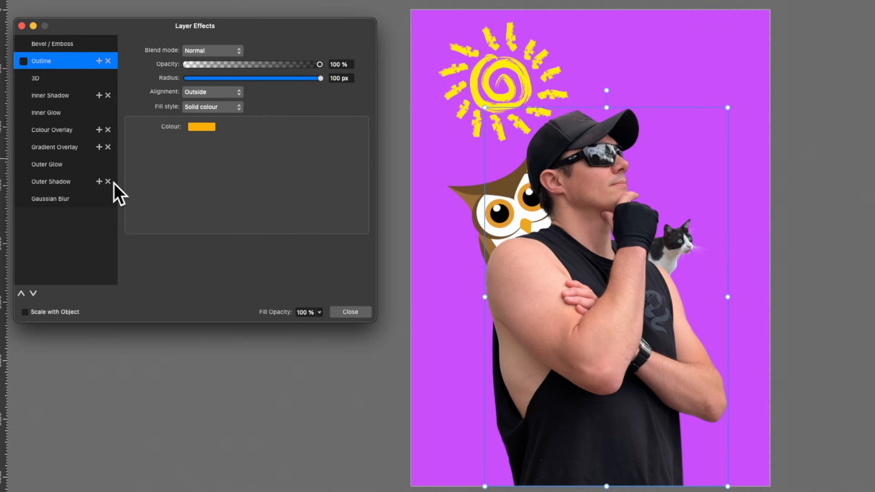
# - Add a white outer glow to the man's cutout with Screen blend mode, 76.8 px radius and 73% intensity
pyautogui.click(43, 162)
pyautogui.click(21, 163)
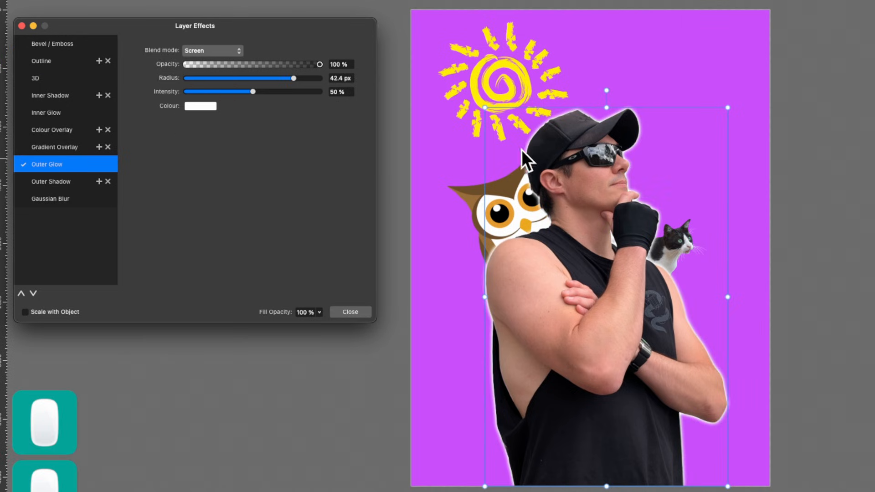
pyautogui.scroll(3, 665, 201)
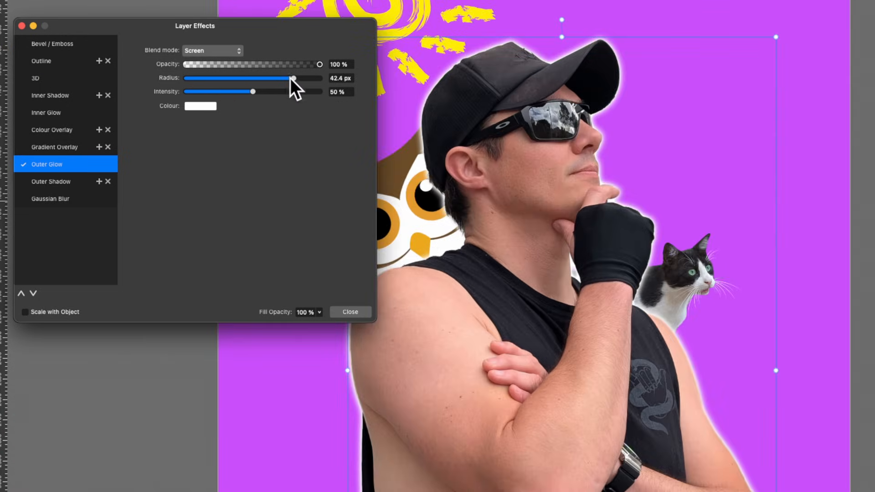
pyautogui.moveTo(291, 76); pyautogui.dragTo(310, 72)
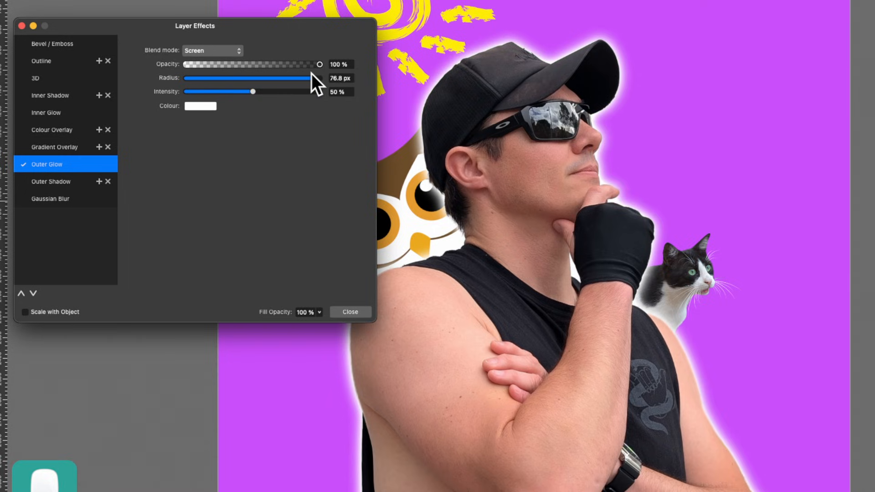
pyautogui.moveTo(252, 91); pyautogui.dragTo(283, 90)
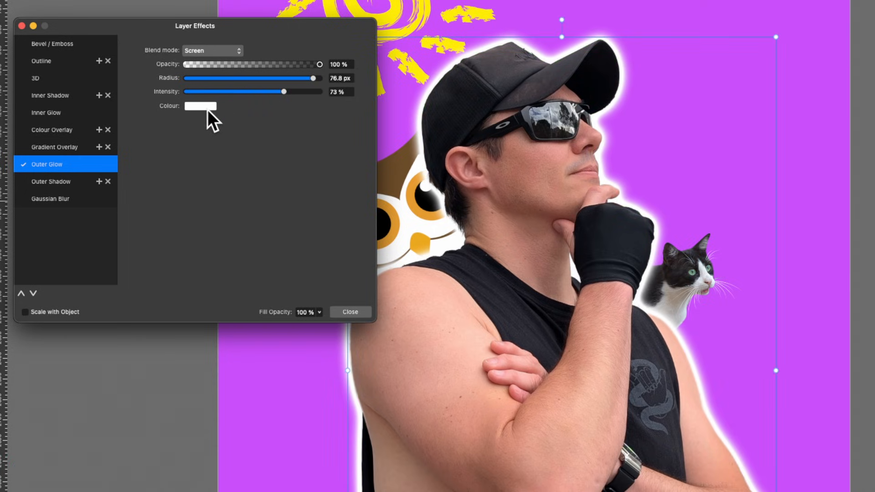
pyautogui.click(191, 48)
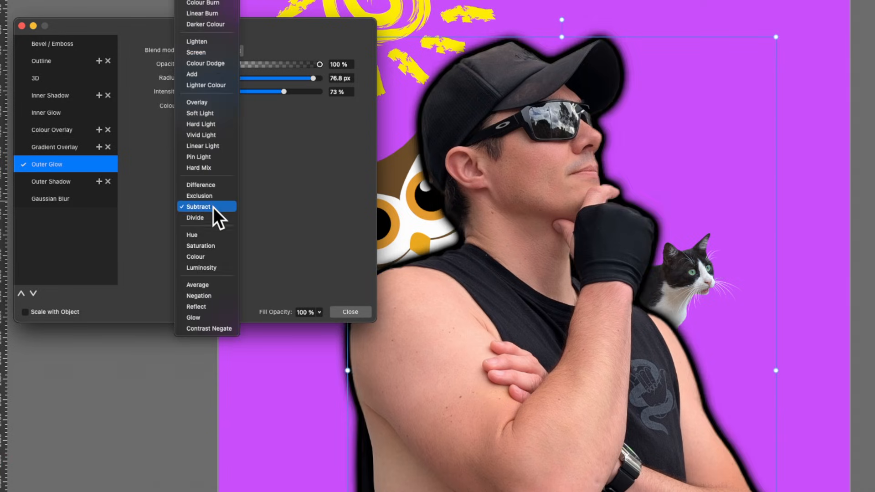
pyautogui.click(196, 52)
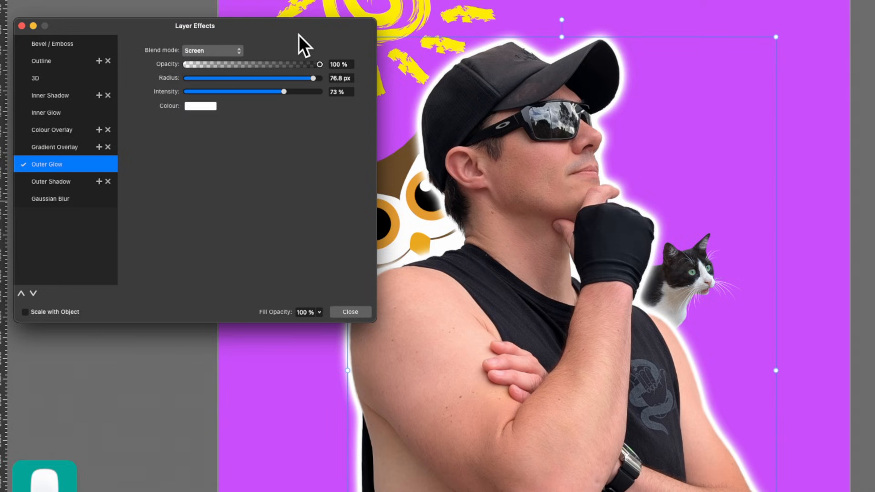
# - Try shrinking the man's cutout with effect scaling off to compare the glow, and enlarge it again
pyautogui.scroll(-3, 524, 97)
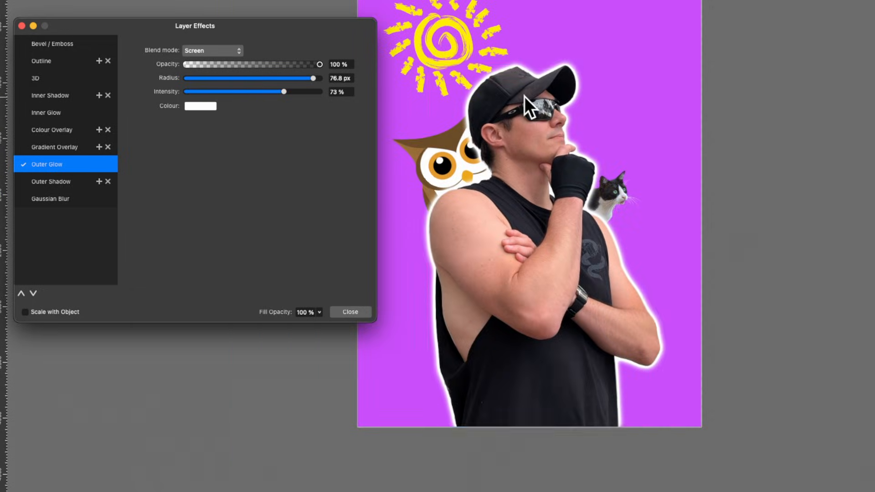
pyautogui.moveTo(660, 65); pyautogui.dragTo(467, 365)
pyautogui.scroll(8, 447, 397)
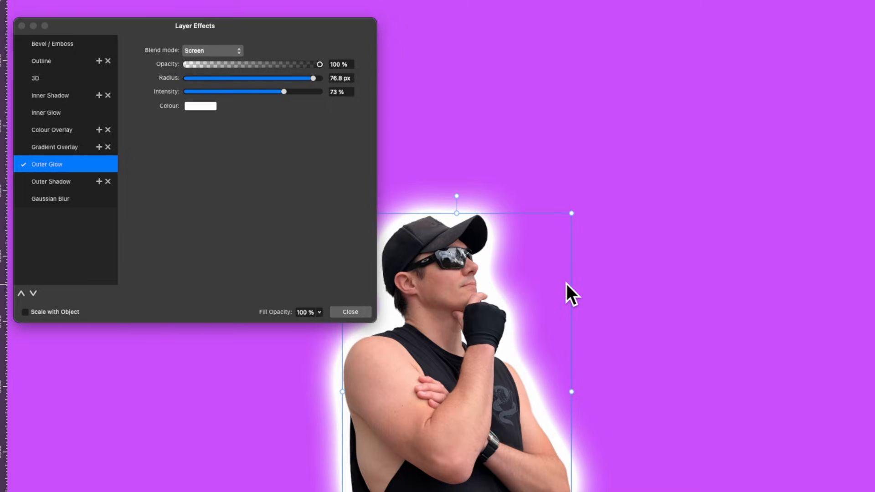
pyautogui.scroll(-6, 566, 283)
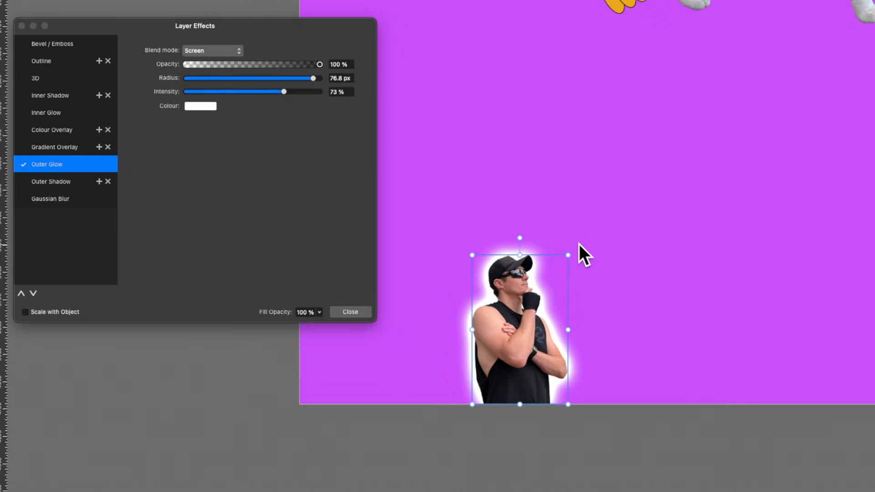
pyautogui.scroll(-3, 578, 281)
pyautogui.scroll(2, 578, 291)
pyautogui.moveTo(532, 331); pyautogui.dragTo(810, 6)
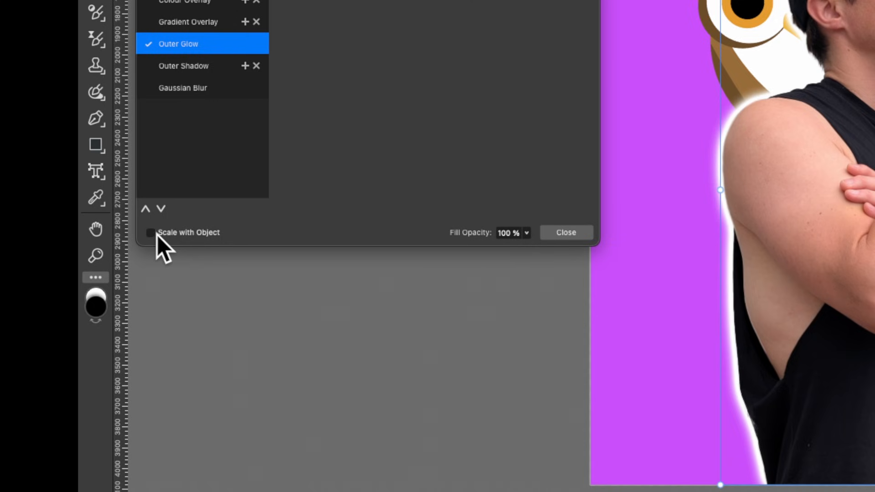
# - Make the effects scale with the object, and shrink the man's cutout to inspect its glow
pyautogui.click(151, 234)
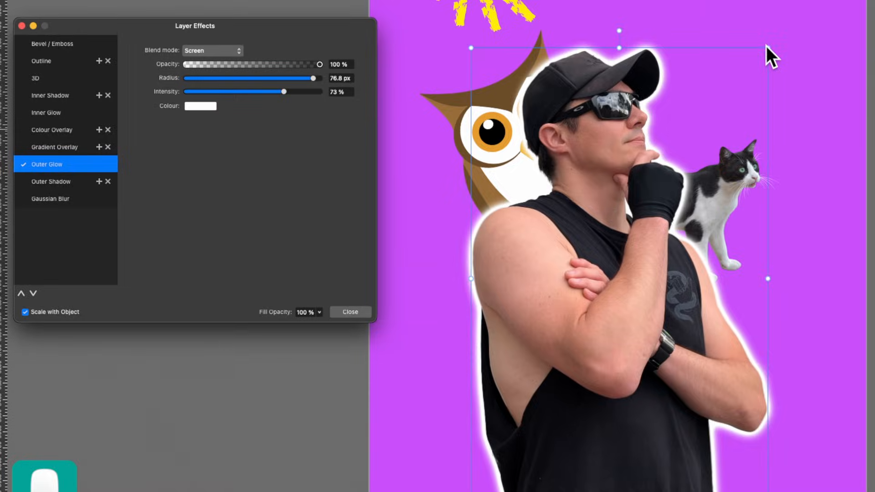
pyautogui.moveTo(767, 45); pyautogui.dragTo(495, 411)
pyautogui.scroll(10, 497, 449)
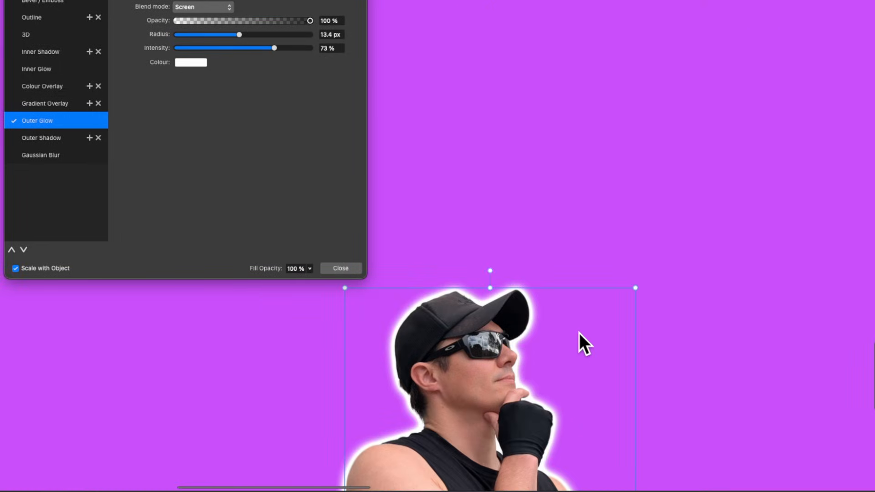
pyautogui.scroll(-6, 579, 332)
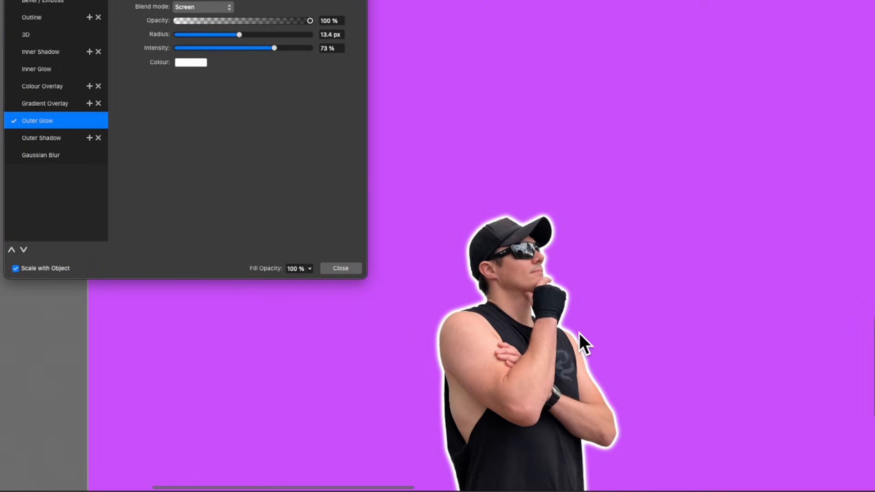
pyautogui.scroll(-3, 579, 332)
pyautogui.scroll(-3, 579, 332)
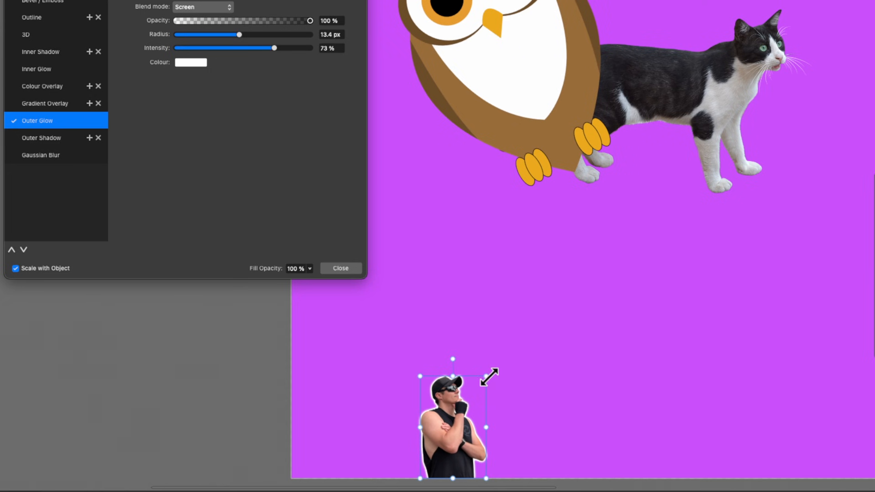
# - Enlarge the man's cutout to about 1930 × 3006 px and close the layer effects
pyautogui.moveTo(487, 373); pyautogui.dragTo(813, 0)
pyautogui.scroll(4, 738, 62)
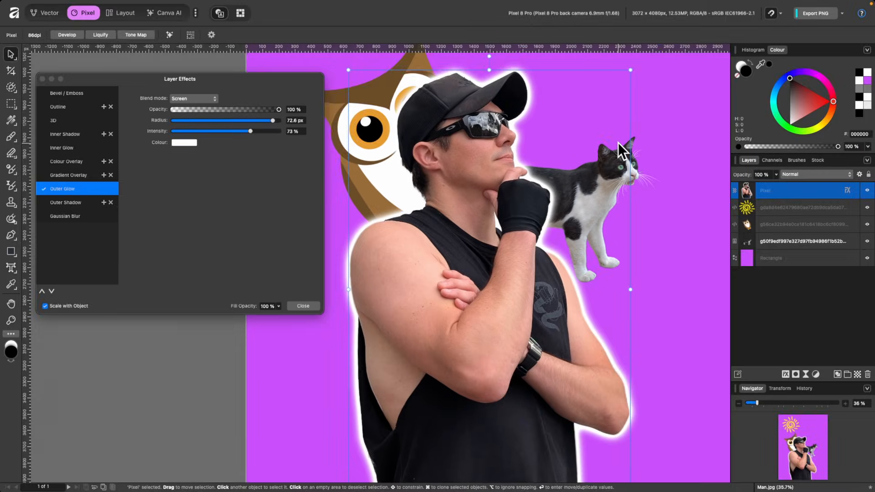
pyautogui.hscroll(2, 738, 63)
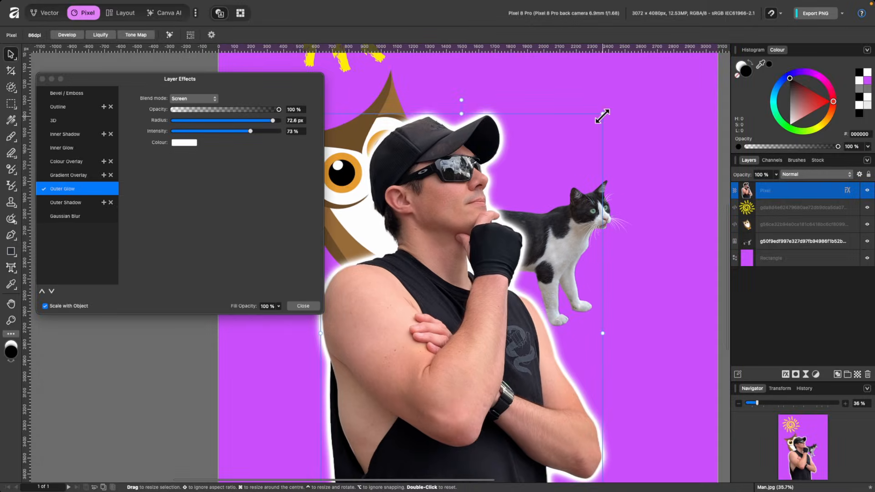
pyautogui.moveTo(602, 114); pyautogui.dragTo(634, 64)
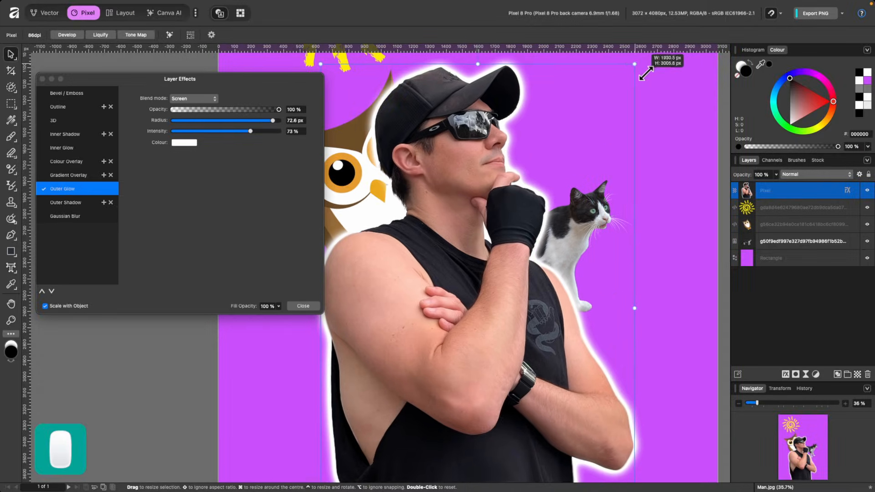
pyautogui.click(305, 307)
# - Copy the outer glow from the man's layer onto the owl layer and open the owl's layer effects
pyautogui.scroll(-2, 492, 299)
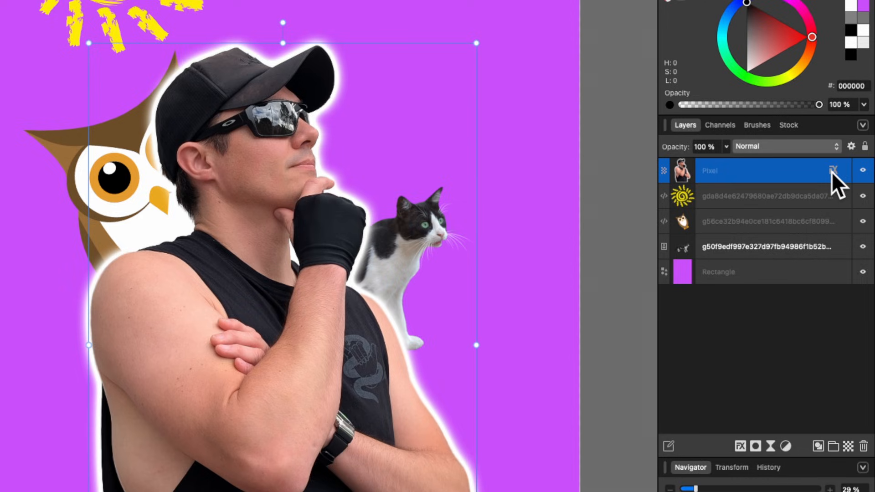
pyautogui.moveTo(832, 171); pyautogui.dragTo(829, 220)
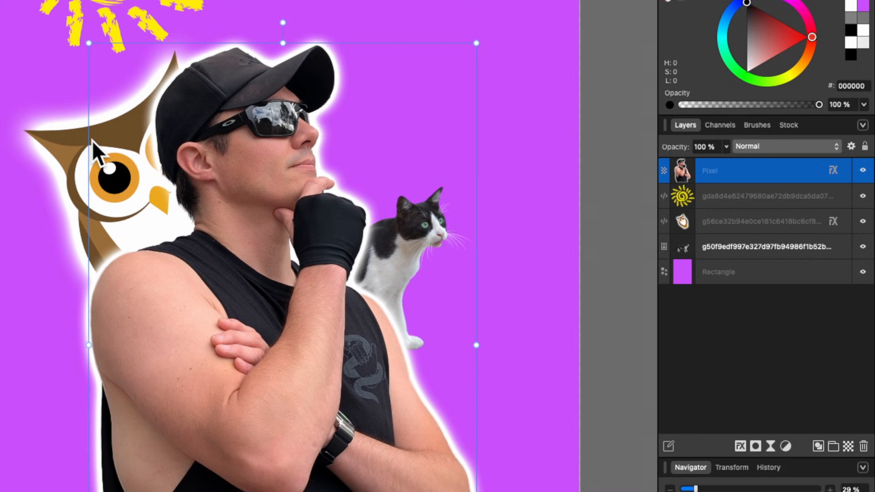
pyautogui.click(833, 223)
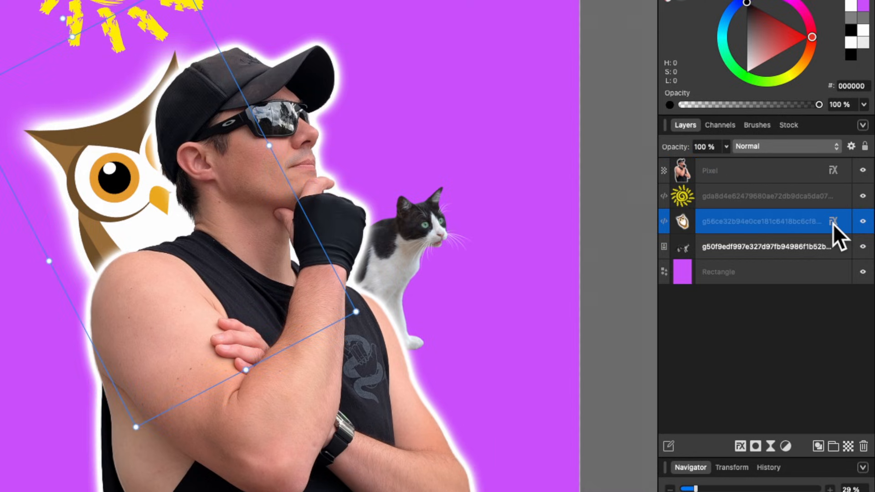
pyautogui.click(830, 221)
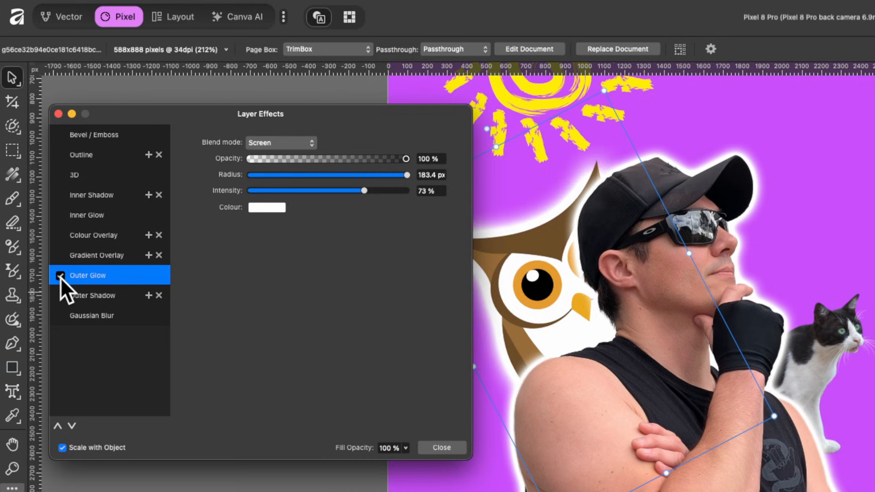
# - Switch off the owl layer's outer glow and close the layer effects
pyautogui.click(60, 275)
pyautogui.click(433, 444)
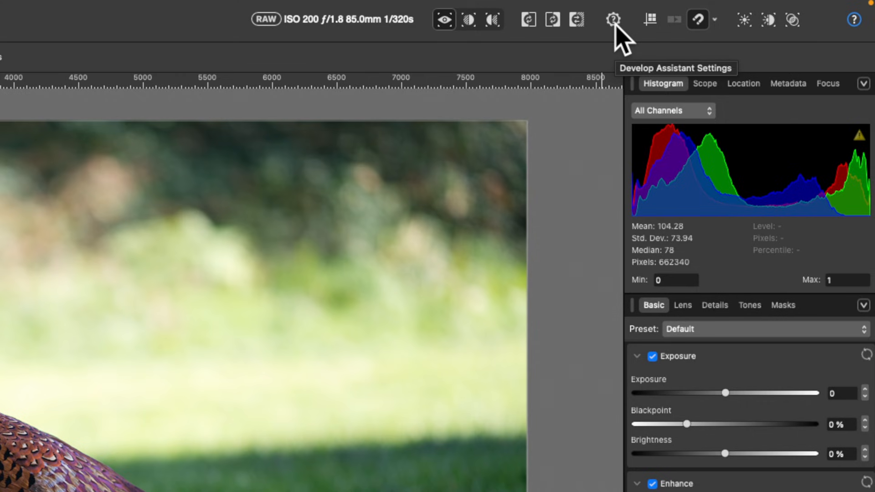
# - In the Develop Assistant settings, set both noise reduction and sharpening to Take no action
pyautogui.click(614, 22)
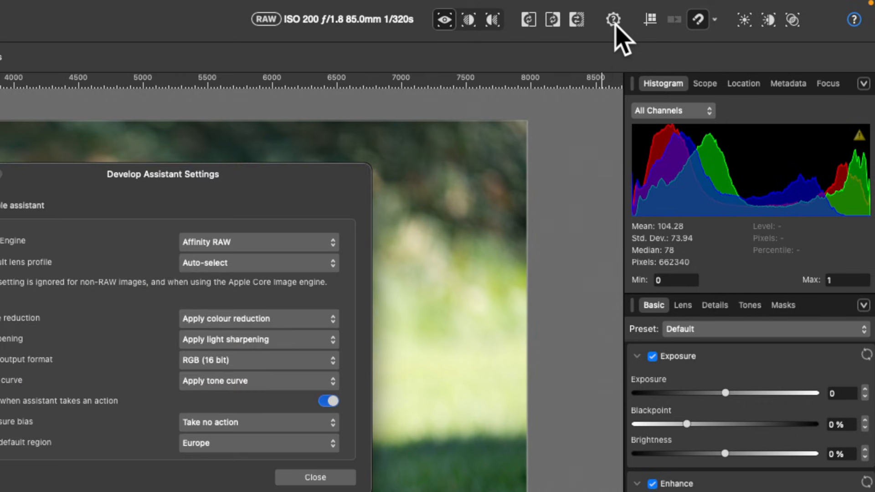
pyautogui.moveTo(335, 117); pyautogui.dragTo(548, 108)
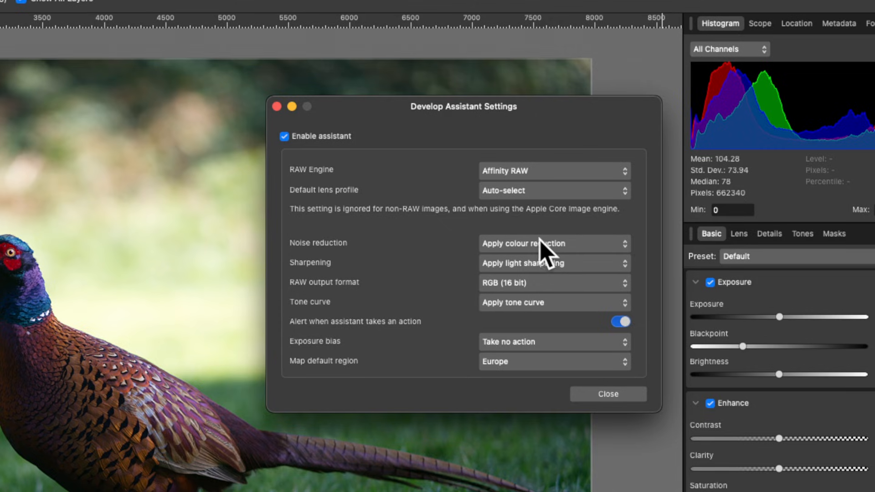
pyautogui.click(586, 245)
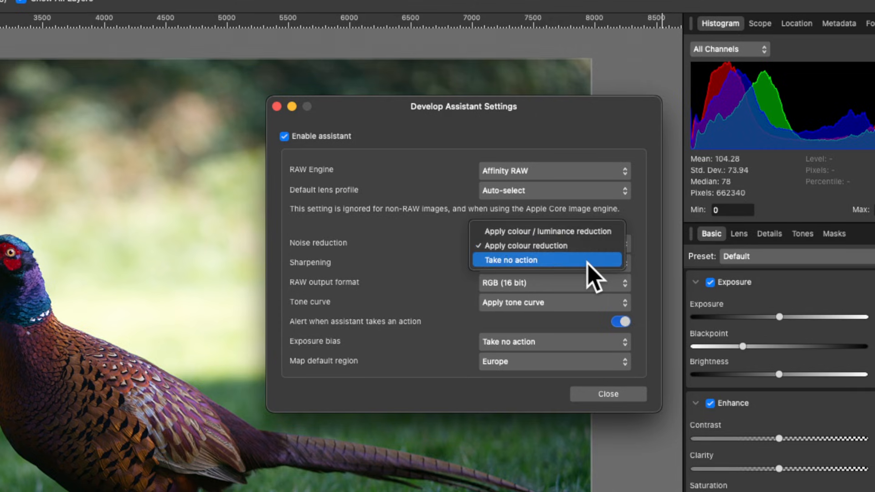
pyautogui.click(588, 260)
pyautogui.click(552, 265)
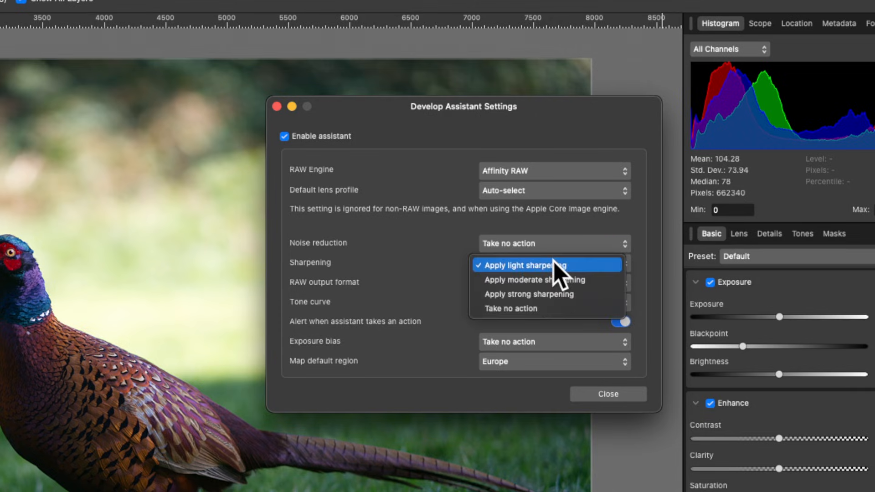
pyautogui.click(558, 308)
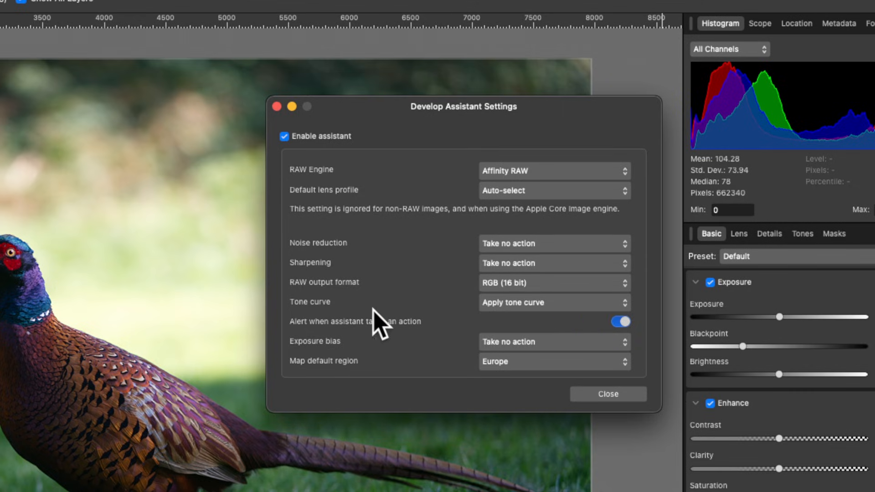
# - Set the assistant's tone curve to Take no action, close its settings and cancel the current RAW develop
pyautogui.click(524, 302)
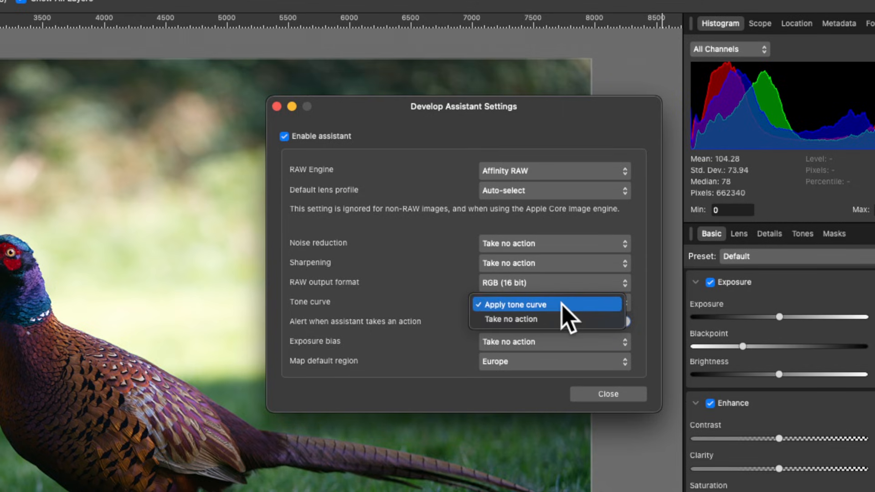
pyautogui.click(538, 318)
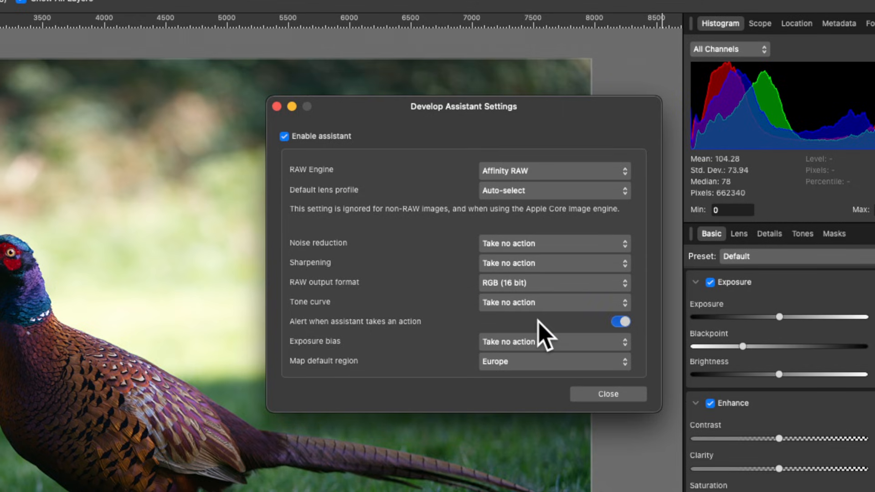
pyautogui.click(606, 395)
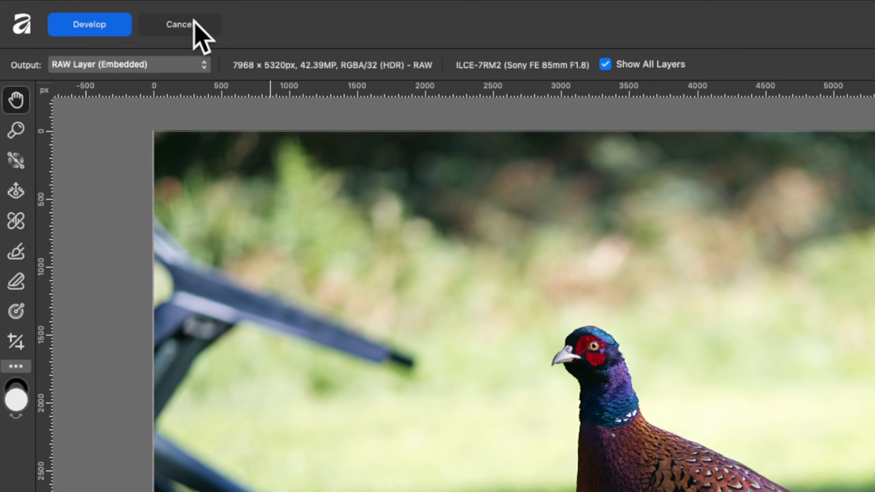
pyautogui.click(103, 12)
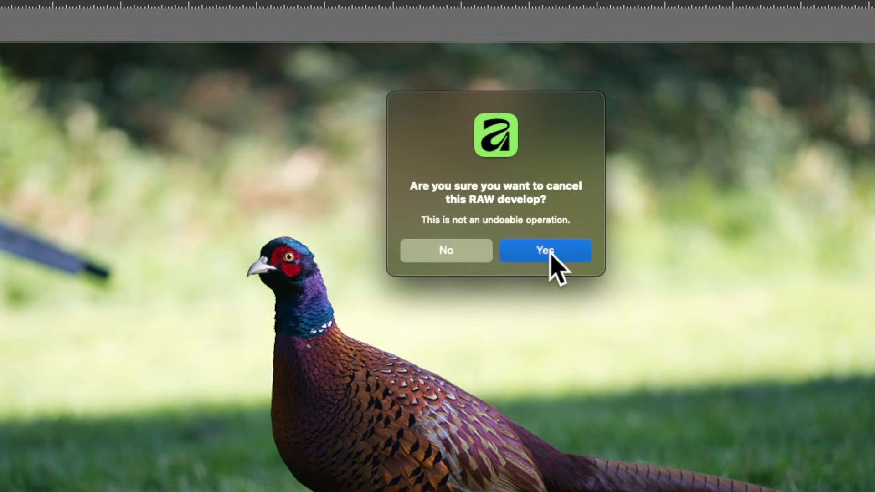
pyautogui.click(850, 337)
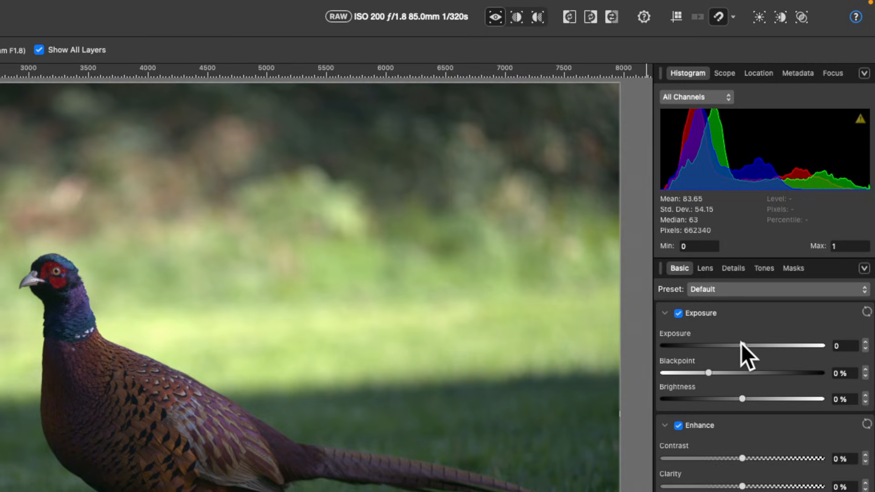
# - Try darkening the pheasant photo's exposure to about -3.7, and brighten it strongly to compare the histogram
pyautogui.moveTo(741, 343); pyautogui.dragTo(683, 346)
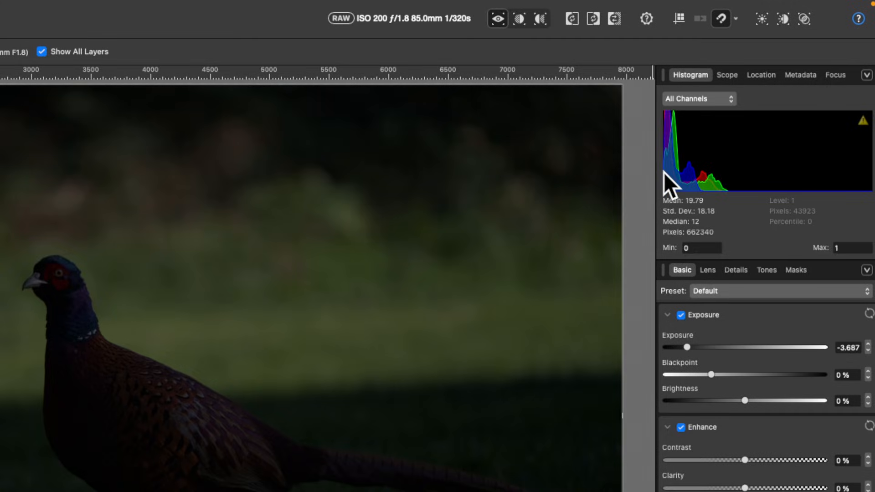
pyautogui.moveTo(688, 348); pyautogui.dragTo(784, 342)
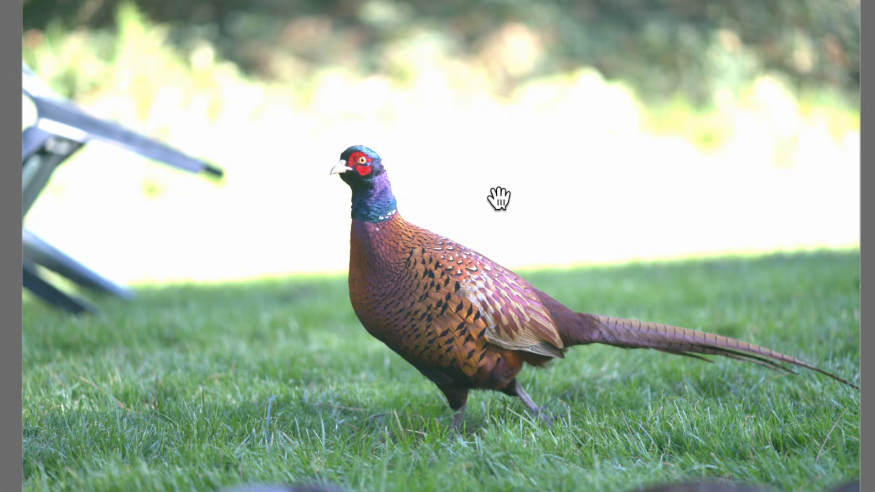
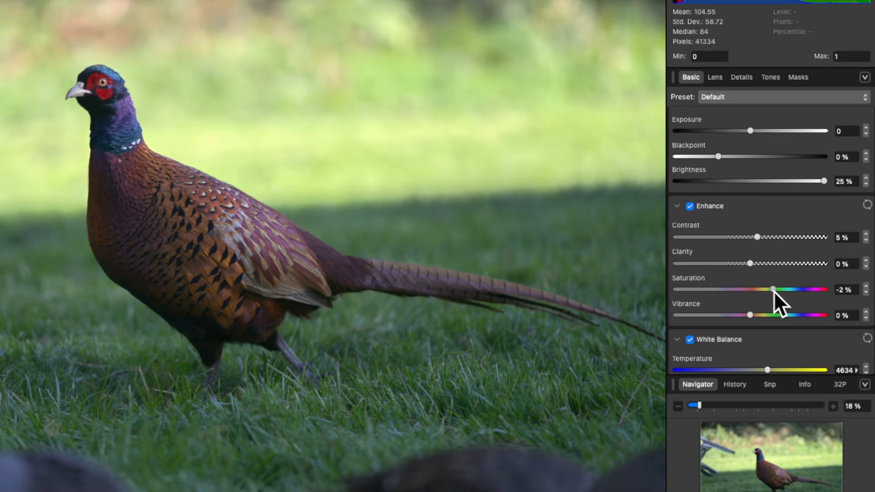
# - Set the pheasant photo's saturation to 11 % and its vibrance to 3 %
pyautogui.moveTo(774, 291); pyautogui.dragTo(784, 290)
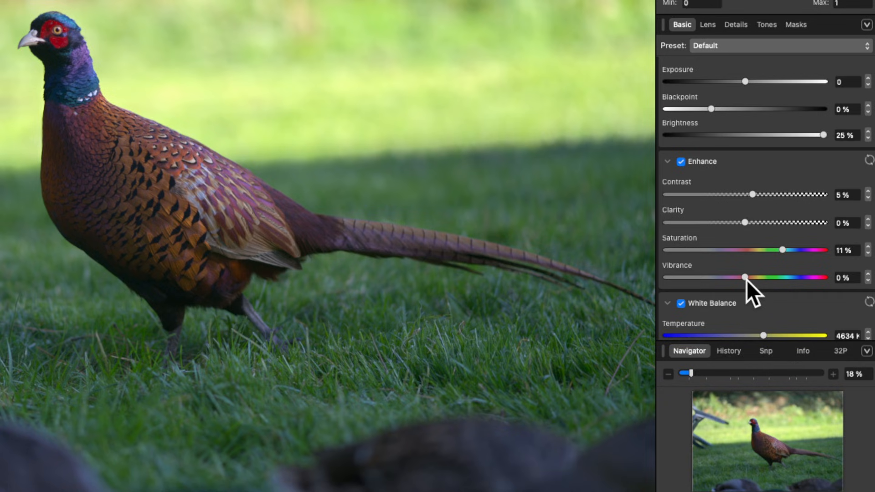
pyautogui.moveTo(745, 278); pyautogui.dragTo(795, 278)
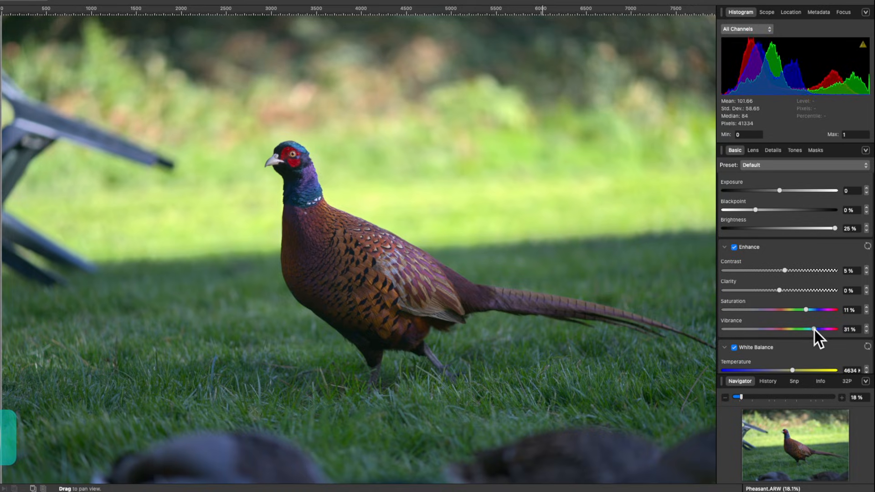
pyautogui.moveTo(814, 330); pyautogui.dragTo(779, 342)
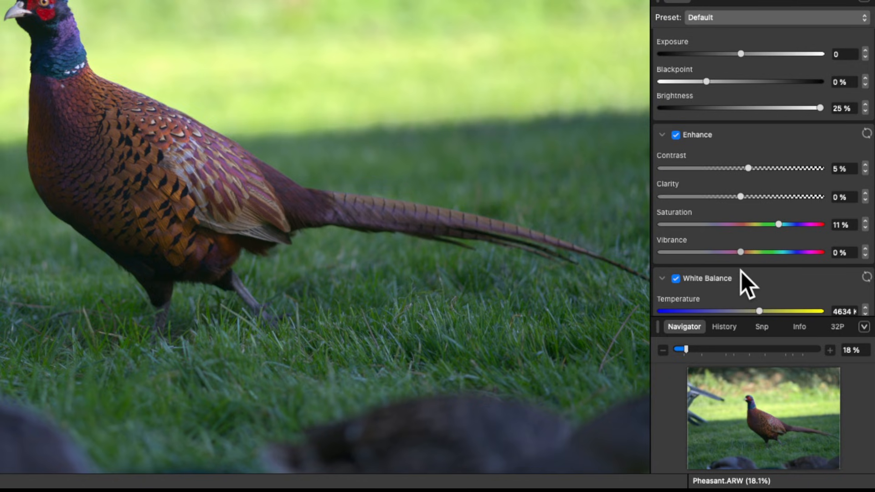
pyautogui.moveTo(740, 272); pyautogui.dragTo(744, 271)
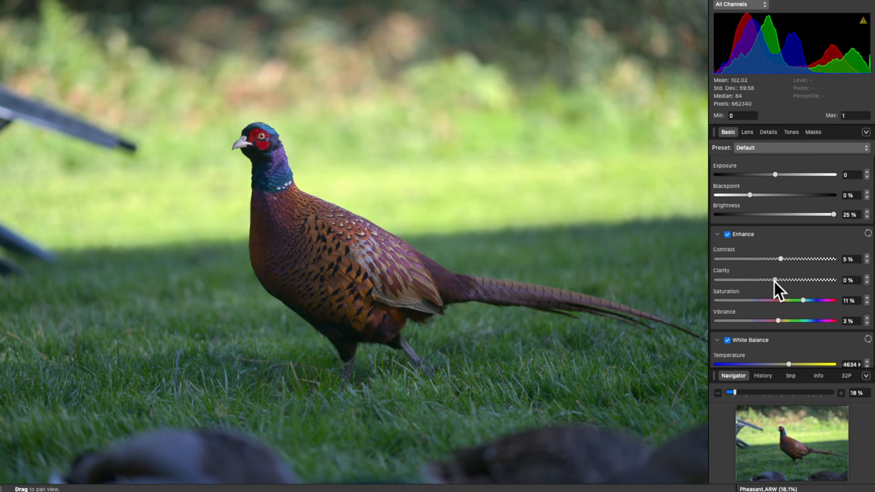
# - Try the clarity at 100 % and at -100 %, inspecting the pheasant's feathers up close
pyautogui.moveTo(774, 280); pyautogui.dragTo(839, 280)
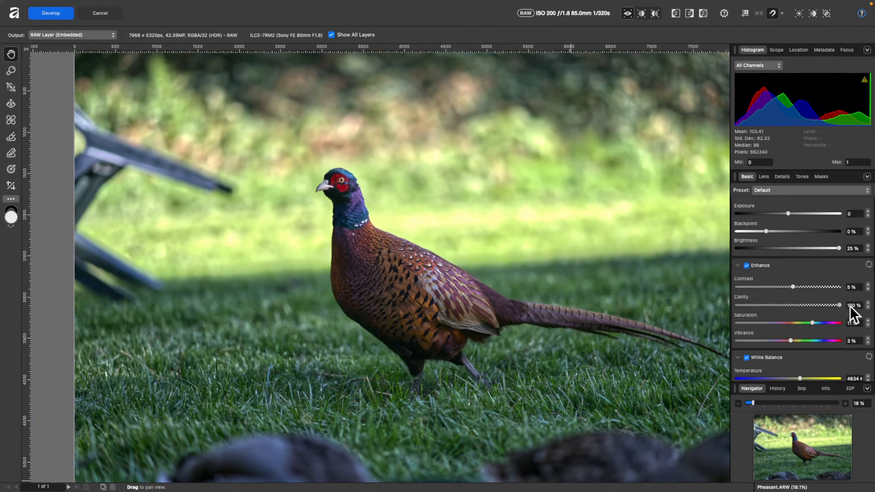
pyautogui.moveTo(839, 306); pyautogui.dragTo(729, 318)
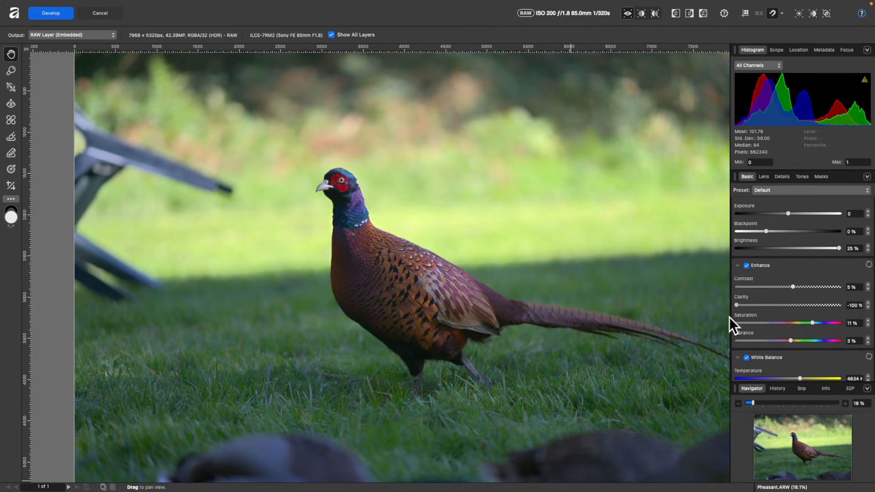
pyautogui.scroll(3, 426, 235)
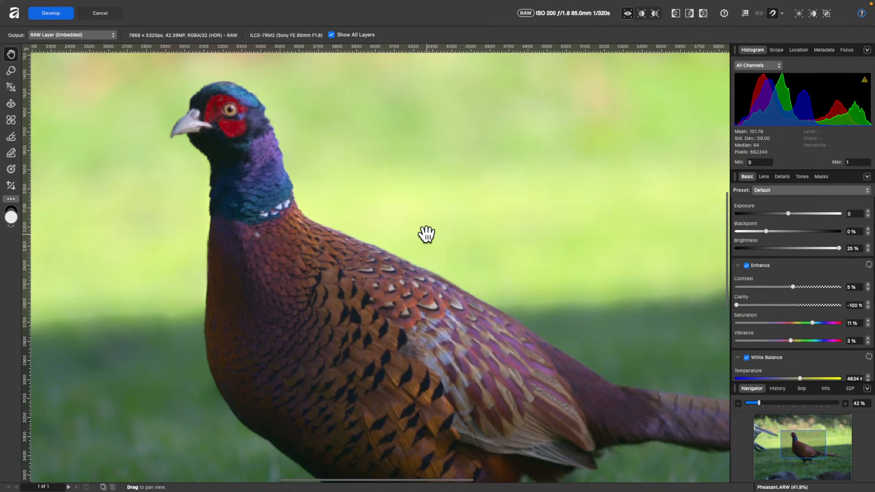
# - Set the clarity to 1 % and view the whole photo
pyautogui.moveTo(738, 304); pyautogui.dragTo(813, 295)
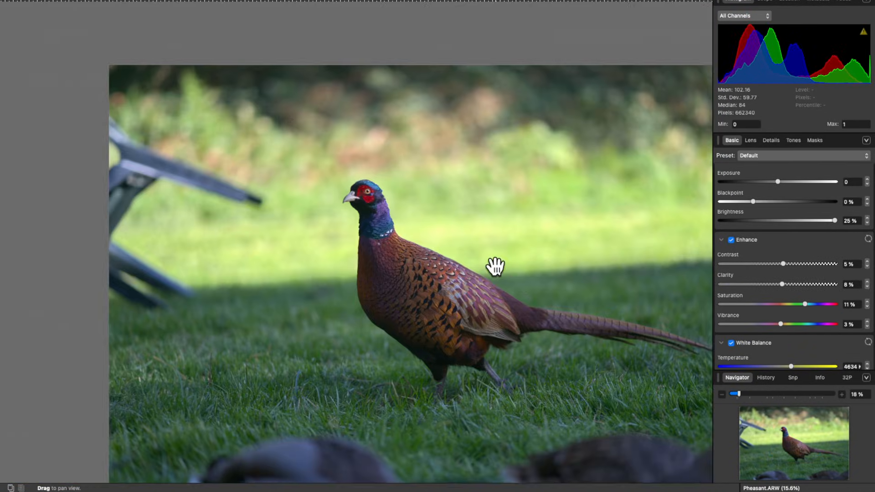
pyautogui.hscroll(2, 494, 263)
pyautogui.scroll(-1, 494, 263)
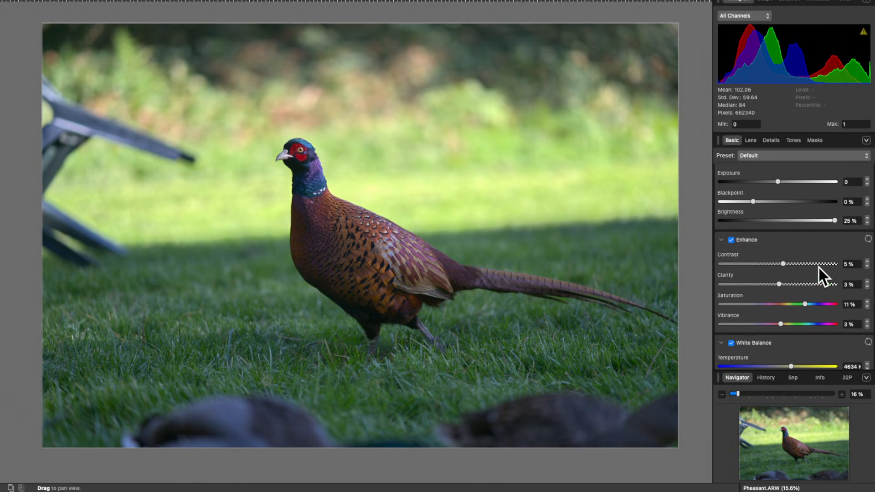
pyautogui.moveTo(782, 284); pyautogui.dragTo(778, 283)
# - Warm the white balance to a temperature of 5006 K and reduce the tint slightly
pyautogui.scroll(-3, 778, 283)
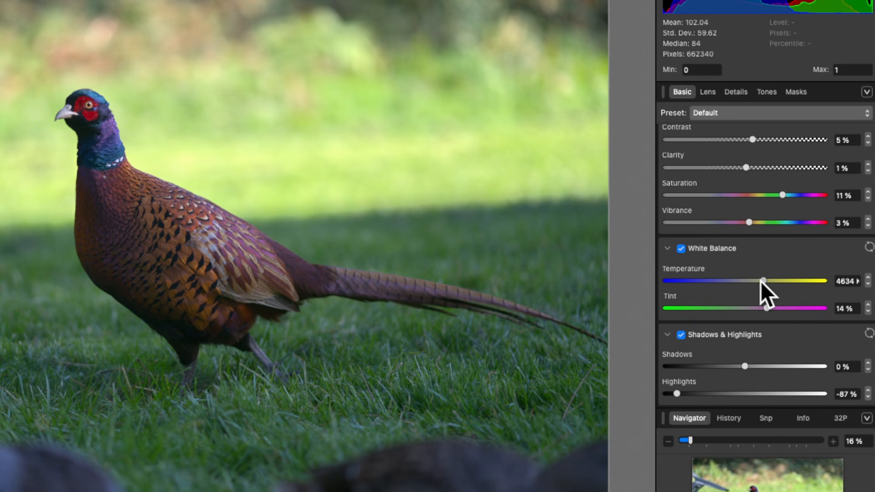
pyautogui.moveTo(761, 281); pyautogui.dragTo(704, 288)
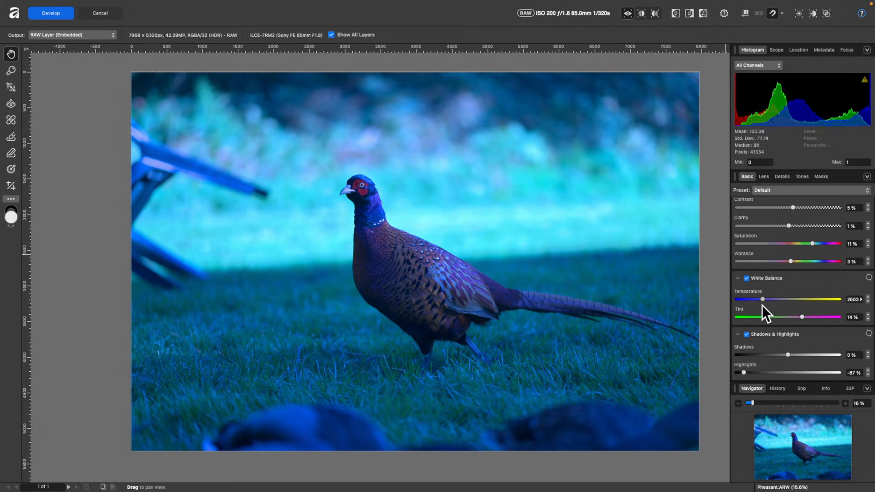
pyautogui.moveTo(761, 305); pyautogui.dragTo(806, 298)
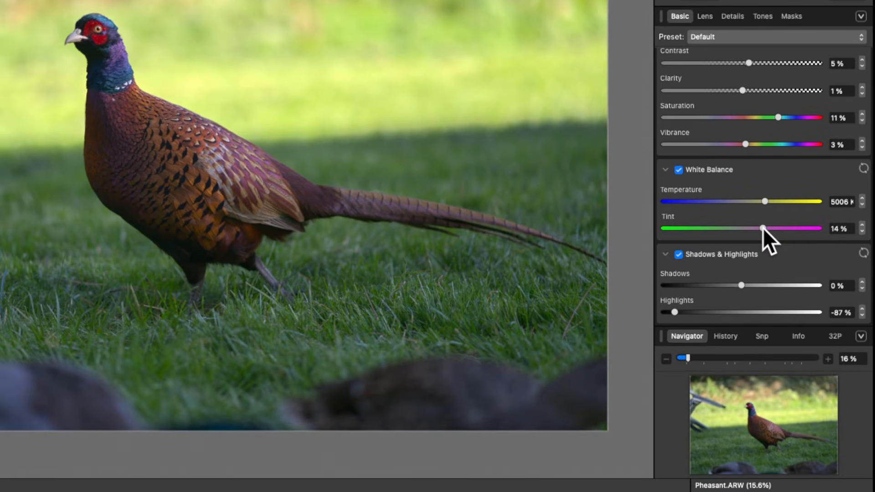
pyautogui.moveTo(762, 228)
pyautogui.mouseDown()
pyautogui.moveTo(739, 229)
pyautogui.moveTo(770, 228)
pyautogui.moveTo(736, 233)
pyautogui.moveTo(757, 232)
pyautogui.mouseUp()
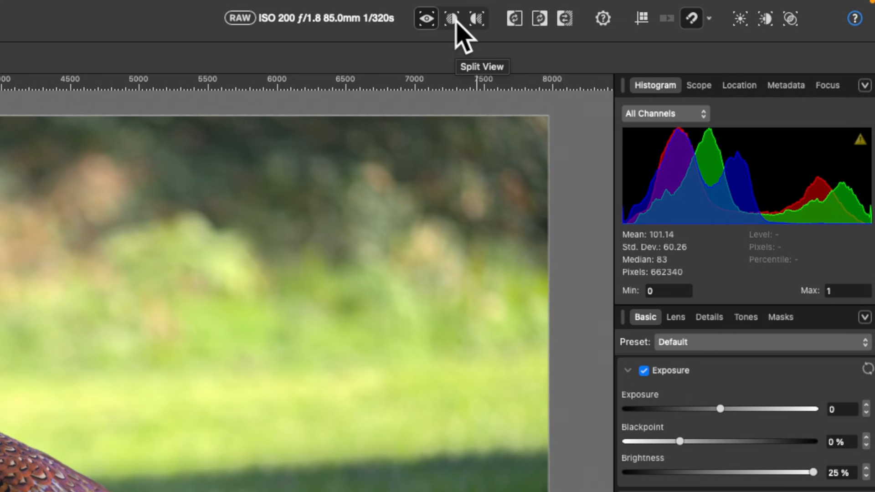
# - Compare the photo before and after in split view and mirror view, and return to the single view
pyautogui.click(453, 20)
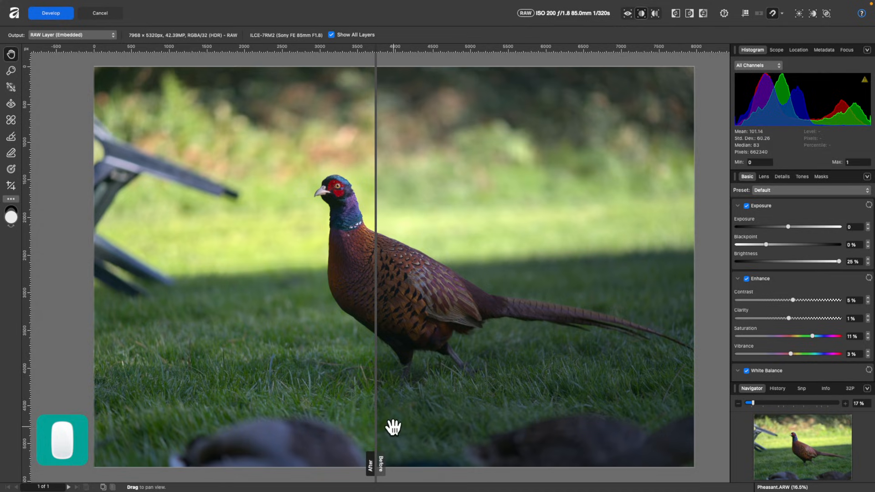
pyautogui.moveTo(376, 467); pyautogui.dragTo(410, 379)
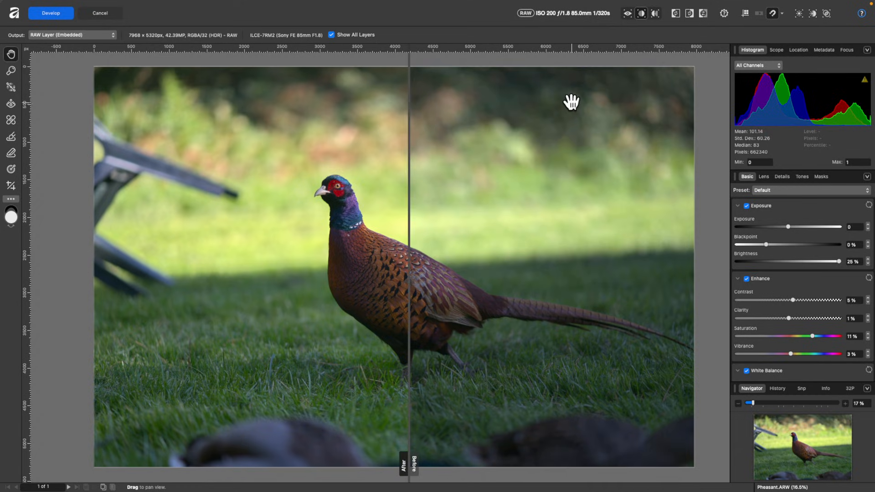
pyautogui.click(657, 13)
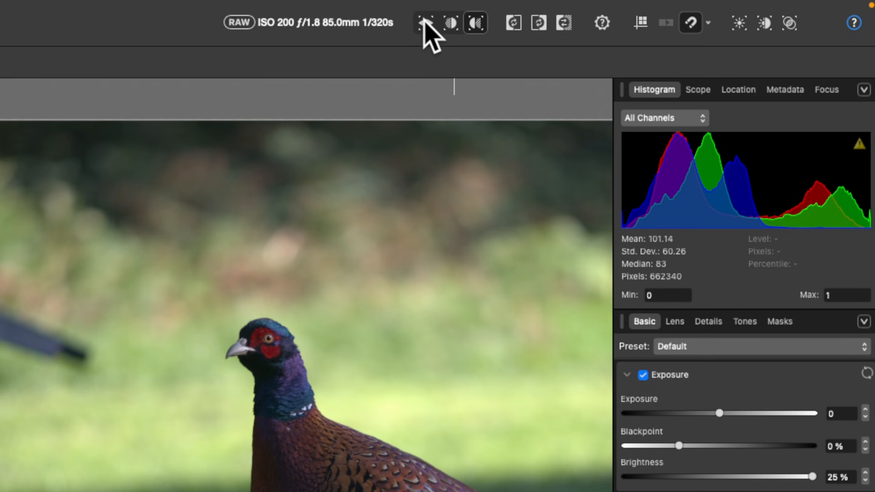
pyautogui.click(628, 13)
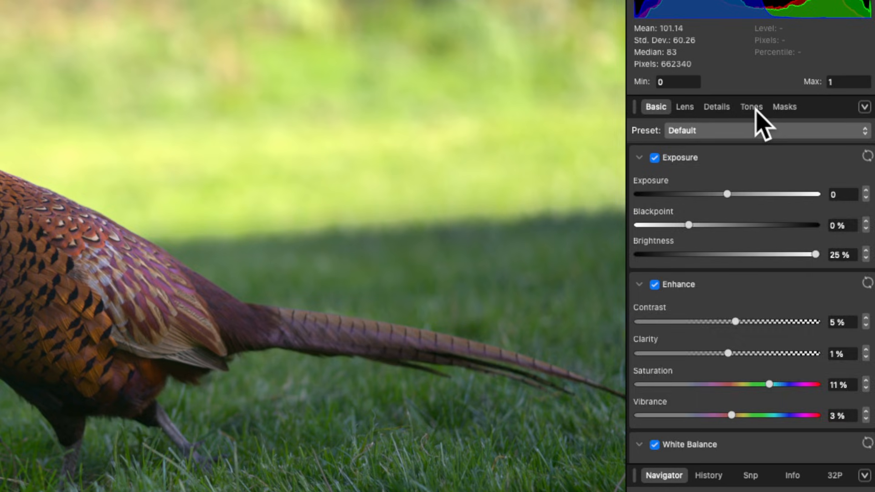
# - Try raising the black point of the Master tone curve and shifting it inward, and restore the straight line
pyautogui.click(752, 107)
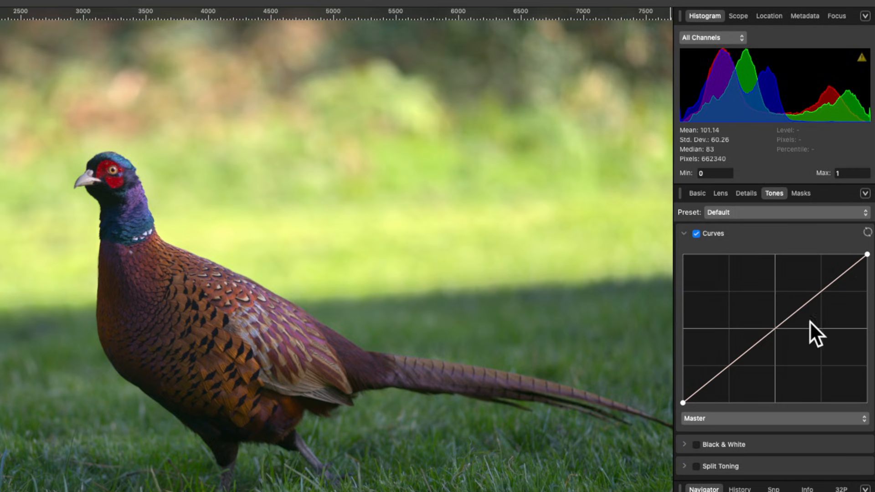
pyautogui.click(867, 254)
pyautogui.moveTo(867, 254)
pyautogui.mouseDown()
pyautogui.moveTo(802, 244)
pyautogui.moveTo(849, 237)
pyautogui.moveTo(870, 244)
pyautogui.moveTo(870, 332)
pyautogui.moveTo(867, 255)
pyautogui.mouseUp()
pyautogui.moveTo(682, 403); pyautogui.dragTo(678, 385)
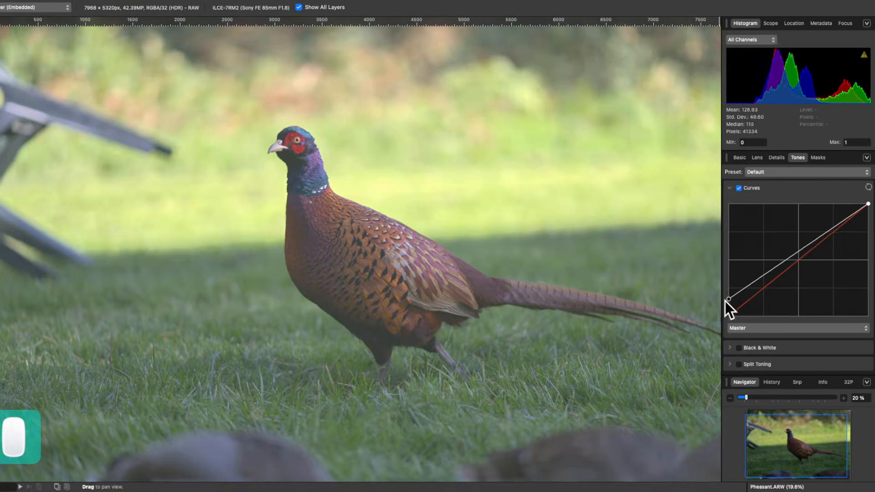
pyautogui.moveTo(725, 302); pyautogui.dragTo(758, 327)
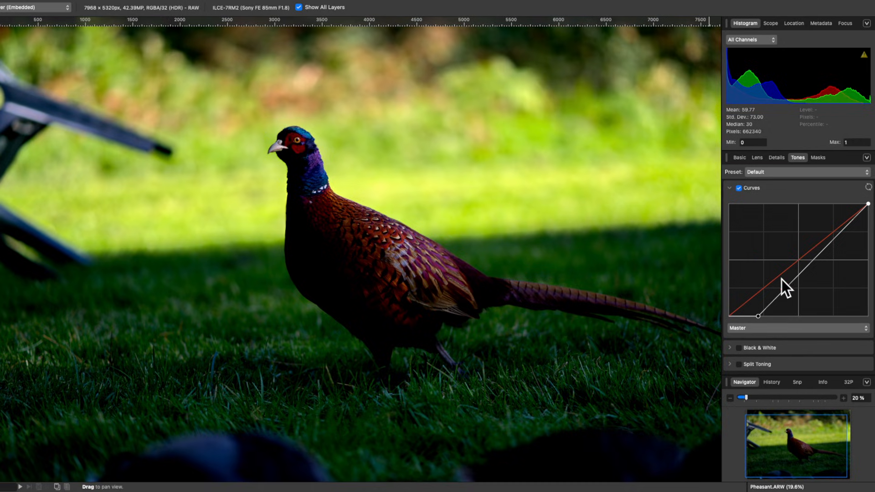
pyautogui.moveTo(758, 315); pyautogui.dragTo(728, 316)
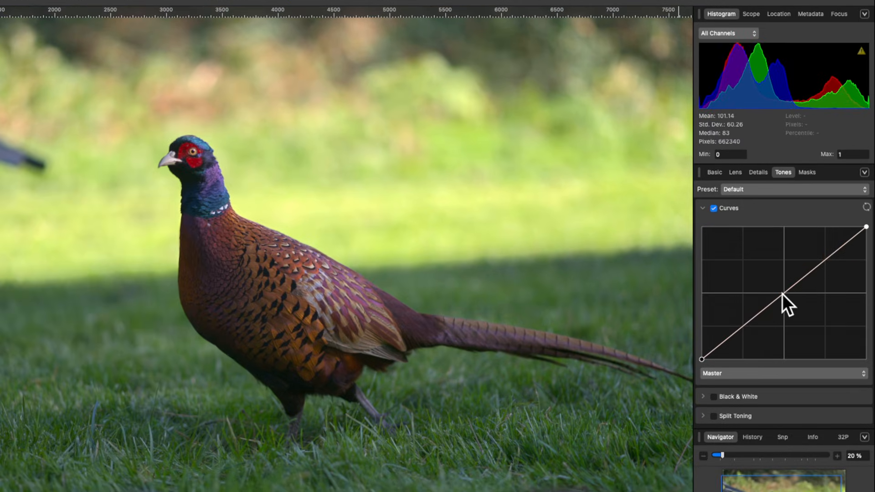
# - Add an upper-midtone node slightly above the line of the Master tone curve and a second node in its darker midtones
pyautogui.moveTo(783, 293); pyautogui.dragTo(779, 285)
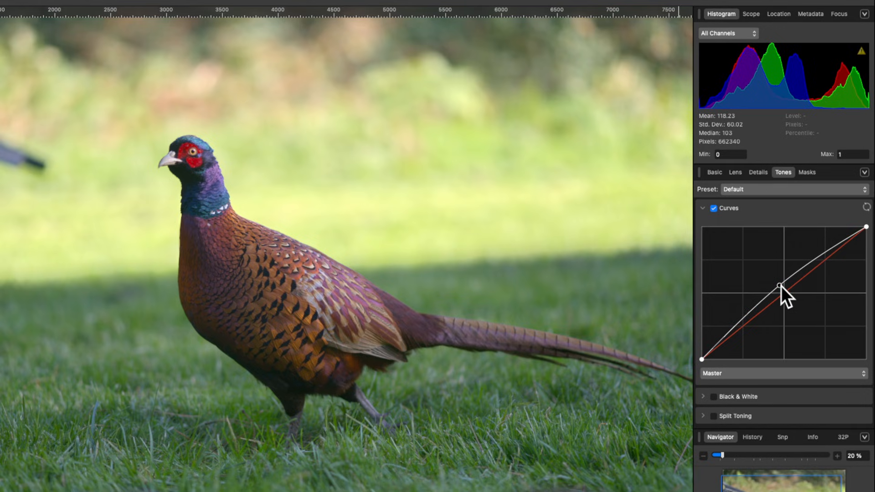
pyautogui.moveTo(781, 286); pyautogui.dragTo(811, 265)
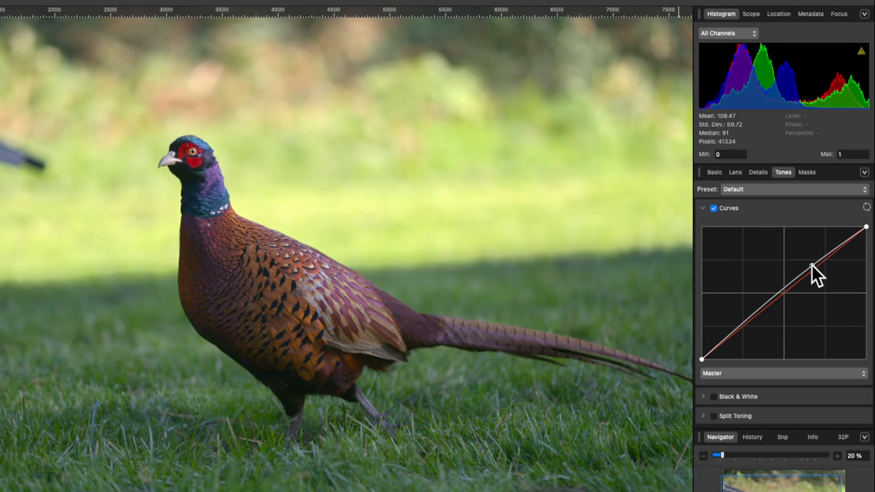
pyautogui.click(762, 304)
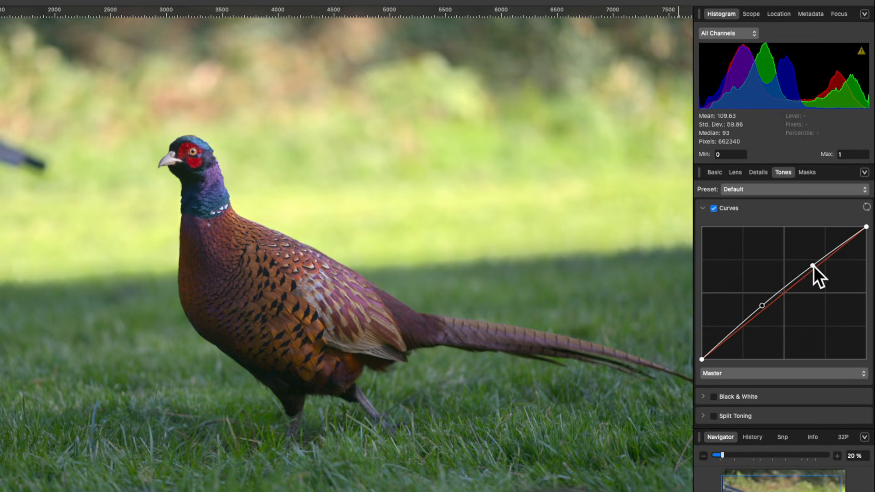
pyautogui.moveTo(813, 266); pyautogui.dragTo(812, 264)
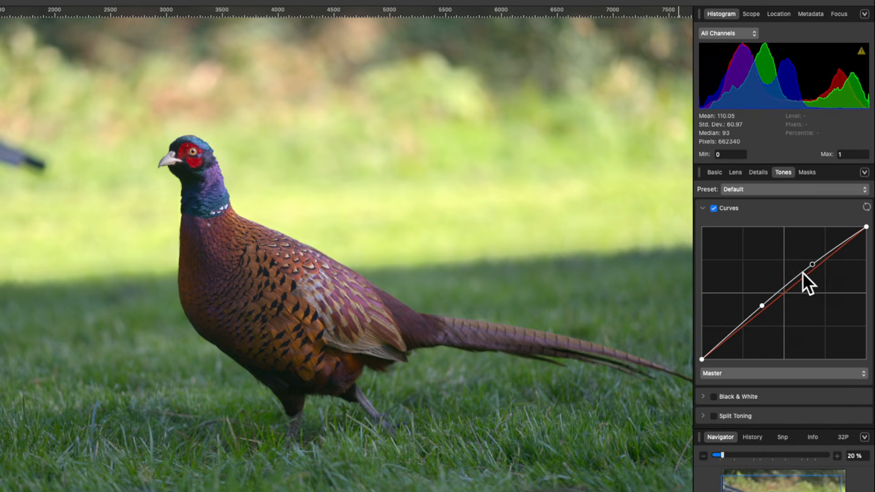
# - Shape the Master curve into a gentle S by lowering the shadow node, and add a central node that slightly lifts the midtones
pyautogui.moveTo(761, 305); pyautogui.dragTo(751, 325)
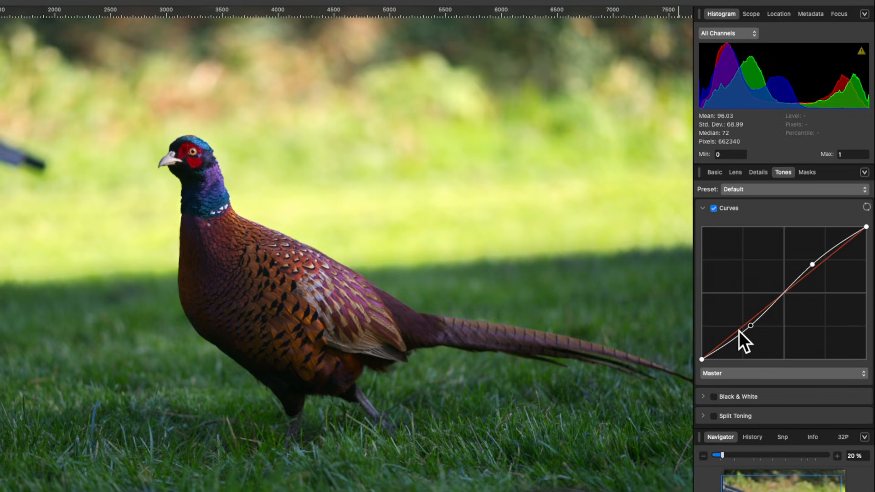
pyautogui.moveTo(751, 326); pyautogui.dragTo(739, 323)
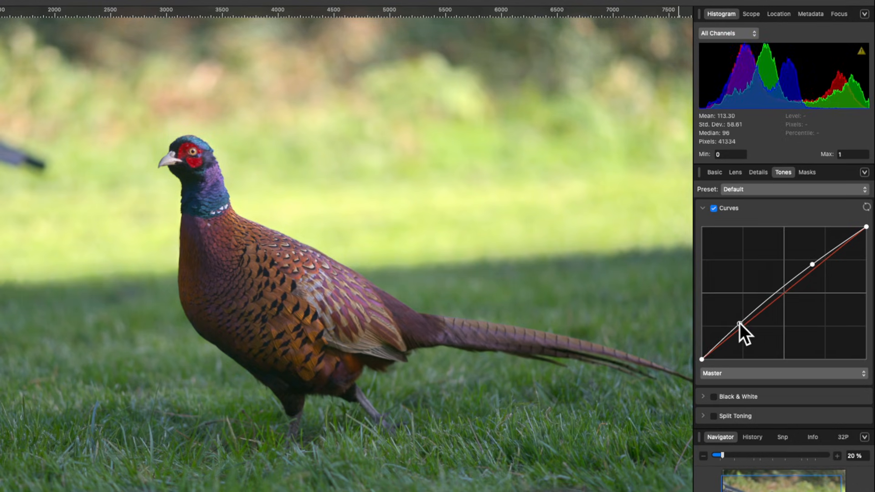
pyautogui.moveTo(811, 264)
pyautogui.mouseDown()
pyautogui.moveTo(817, 273)
pyautogui.moveTo(811, 264)
pyautogui.mouseUp()
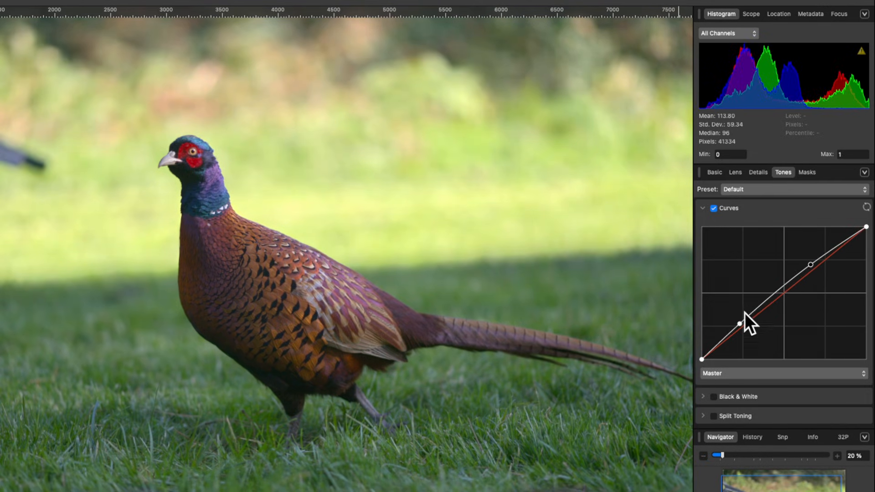
pyautogui.moveTo(739, 323); pyautogui.dragTo(743, 330)
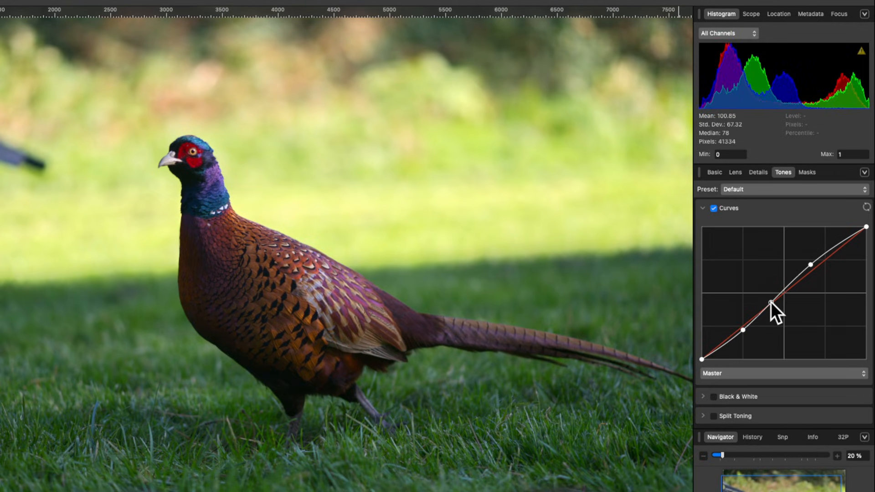
pyautogui.click(776, 298)
pyautogui.moveTo(776, 298); pyautogui.dragTo(774, 296)
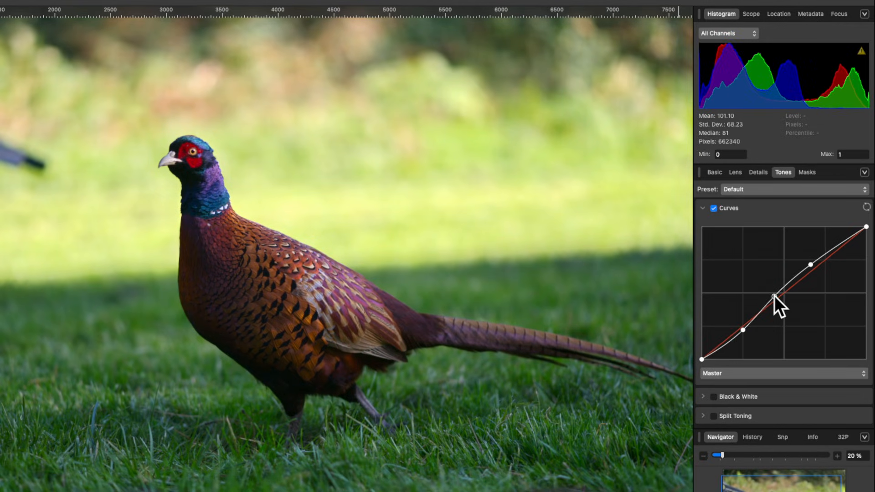
pyautogui.click(703, 208)
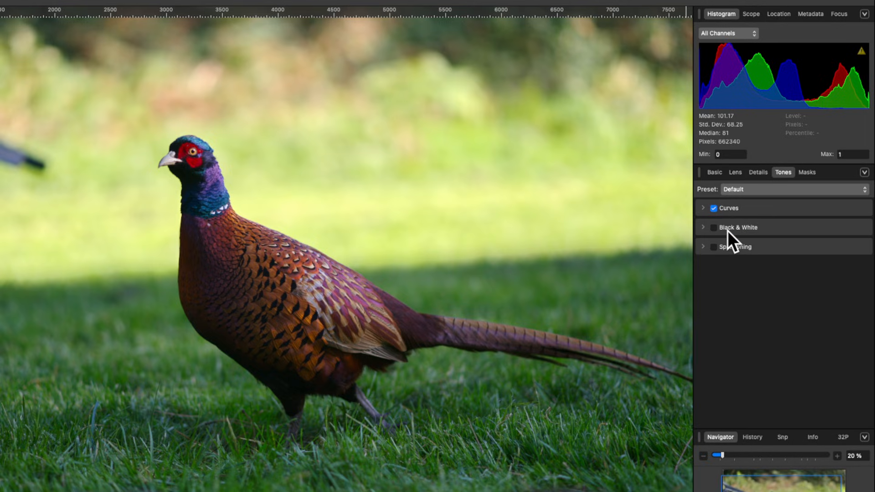
# - Try a Black & White conversion with red at 99 %, cyan at 94 %, magenta at 132 % and reduced green, and switch it off
pyautogui.scroll(-3, 605, 272)
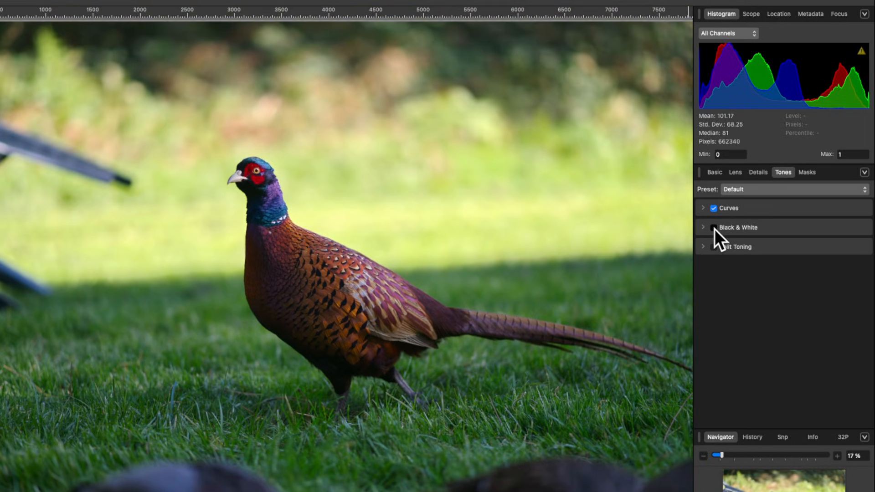
pyautogui.click(714, 227)
pyautogui.hscroll(2, 521, 331)
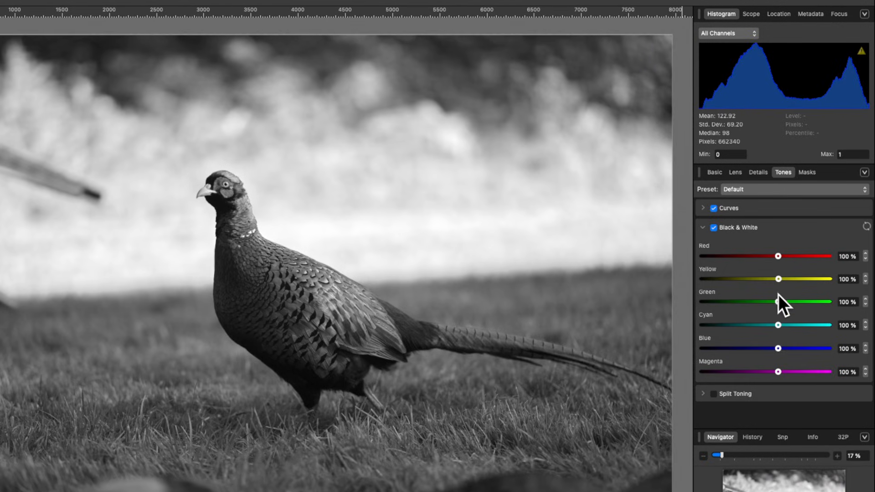
pyautogui.moveTo(778, 256); pyautogui.dragTo(786, 229)
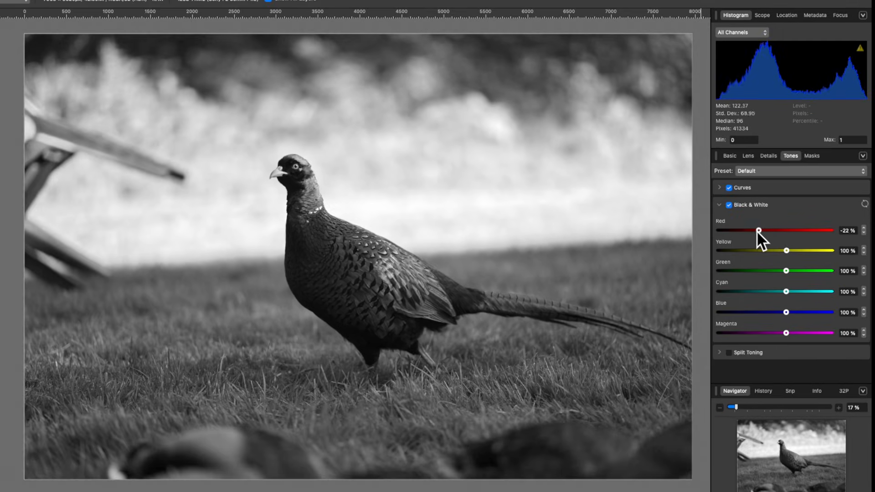
pyautogui.moveTo(786, 270); pyautogui.dragTo(785, 292)
pyautogui.moveTo(785, 332); pyautogui.dragTo(793, 332)
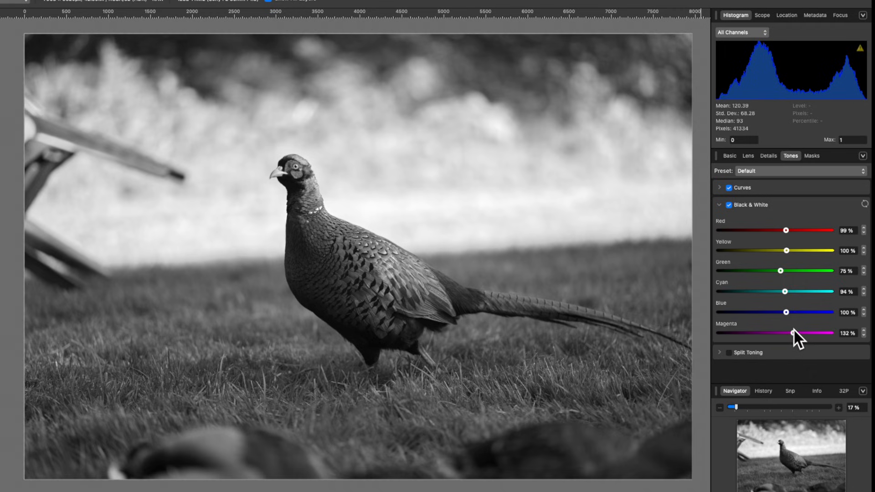
pyautogui.moveTo(781, 270); pyautogui.dragTo(775, 250)
pyautogui.click(729, 205)
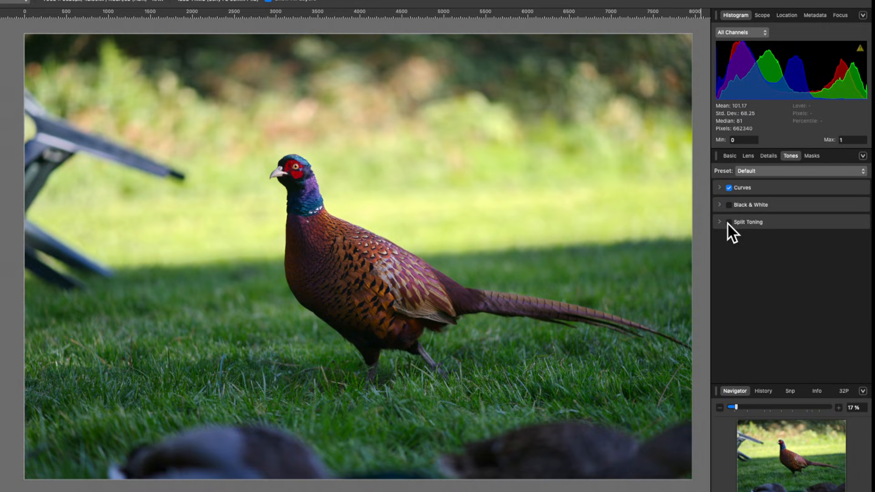
# - Try Split Toning with highlights at 43.2° and 37 %, shadows at 205.6° and 24 %, and balance at 5 %, and switch it off
pyautogui.click(728, 222)
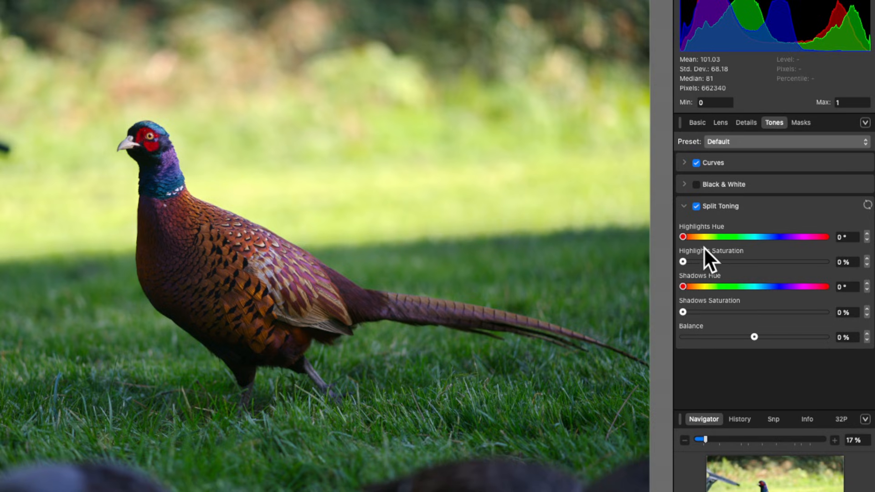
pyautogui.moveTo(683, 237); pyautogui.dragTo(700, 237)
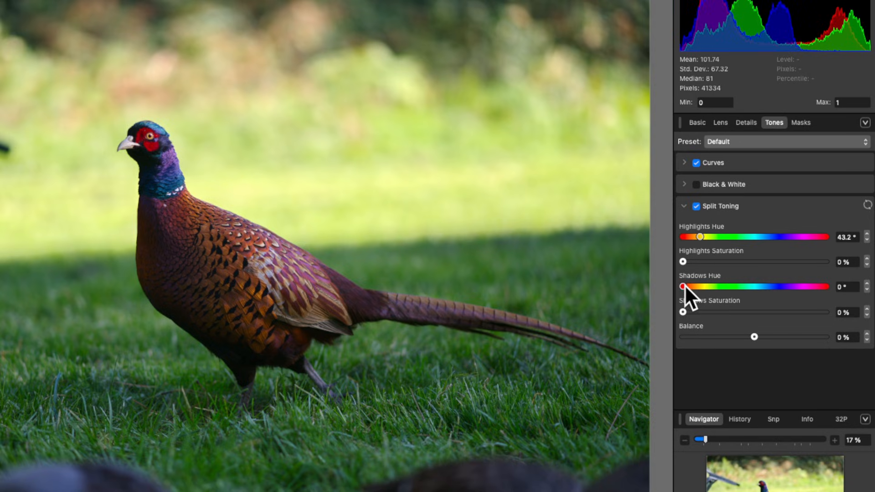
pyautogui.moveTo(682, 286); pyautogui.dragTo(764, 287)
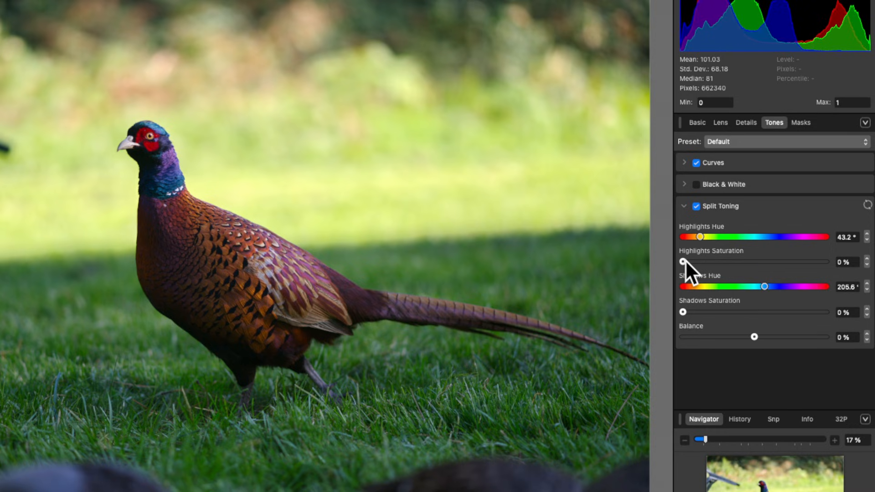
pyautogui.moveTo(685, 259); pyautogui.dragTo(764, 256)
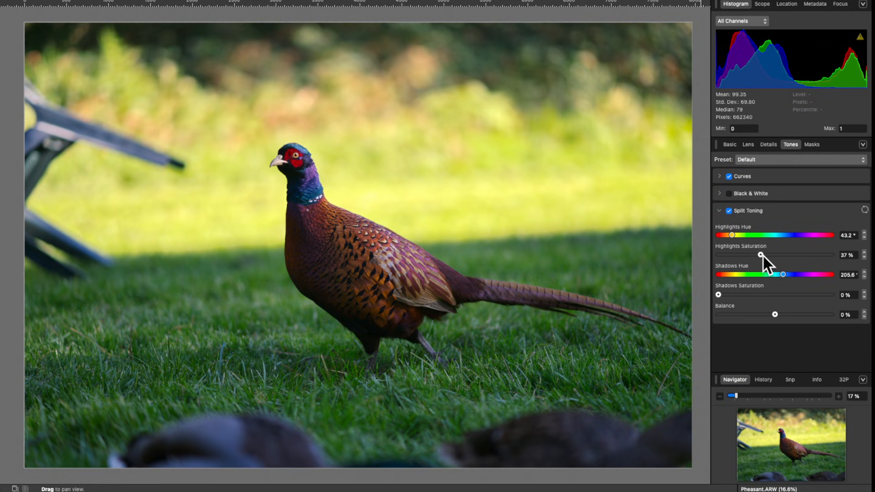
pyautogui.moveTo(718, 294); pyautogui.dragTo(777, 316)
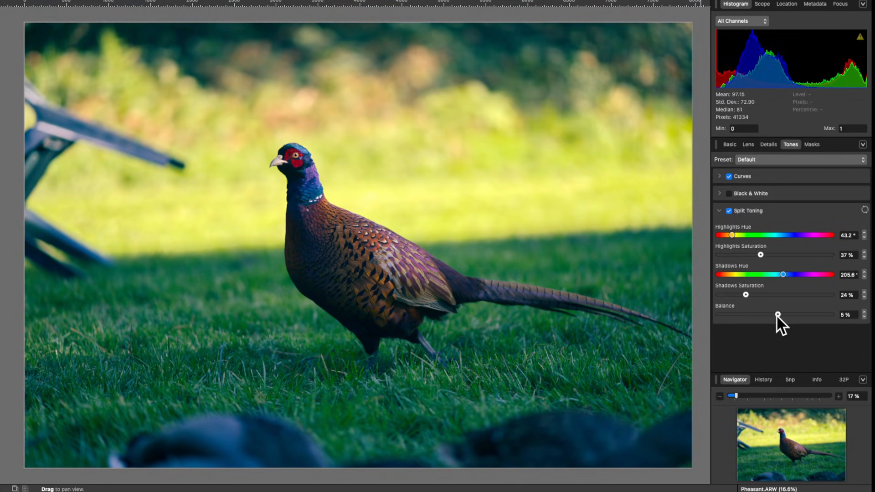
pyautogui.click(728, 211)
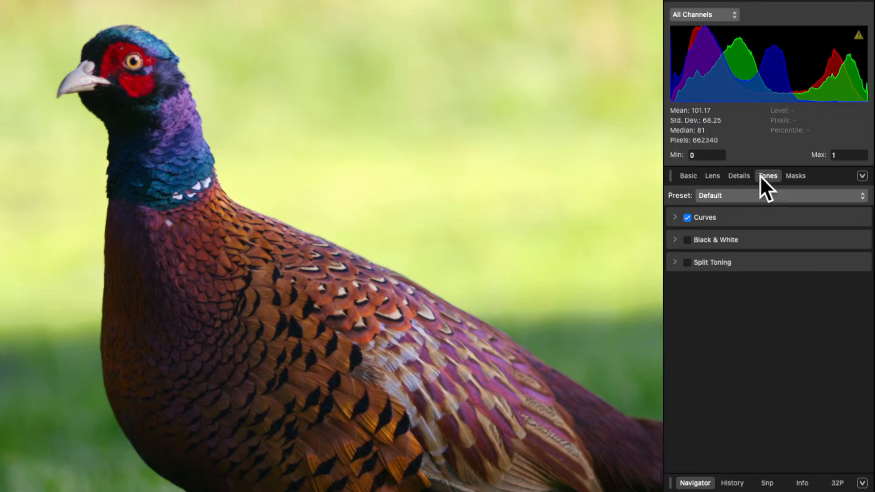
# - Sharpen the pheasant's feathers with Detail Refinement at a radius of 80 % and an amount of 39 %
pyautogui.click(740, 179)
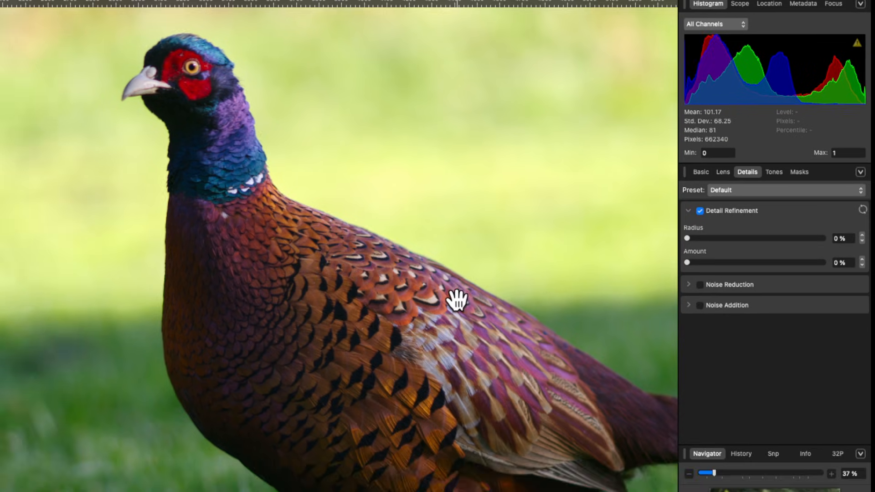
pyautogui.scroll(2, 416, 315)
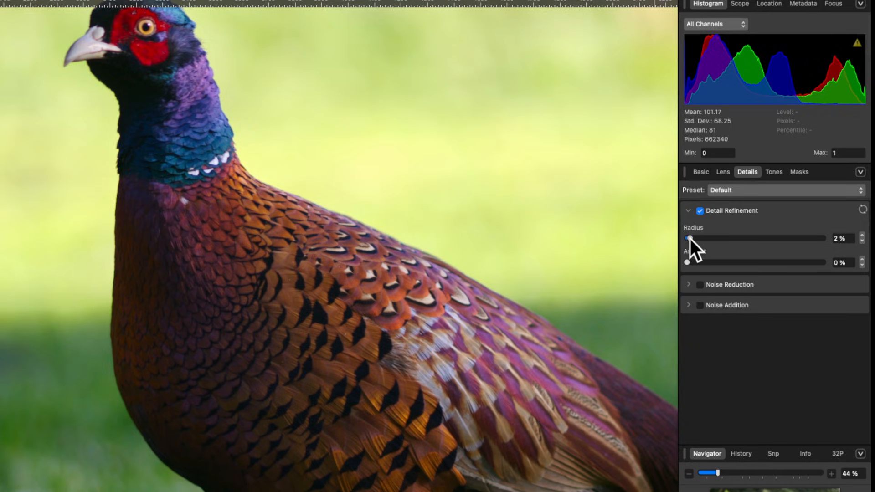
pyautogui.moveTo(690, 238); pyautogui.dragTo(796, 236)
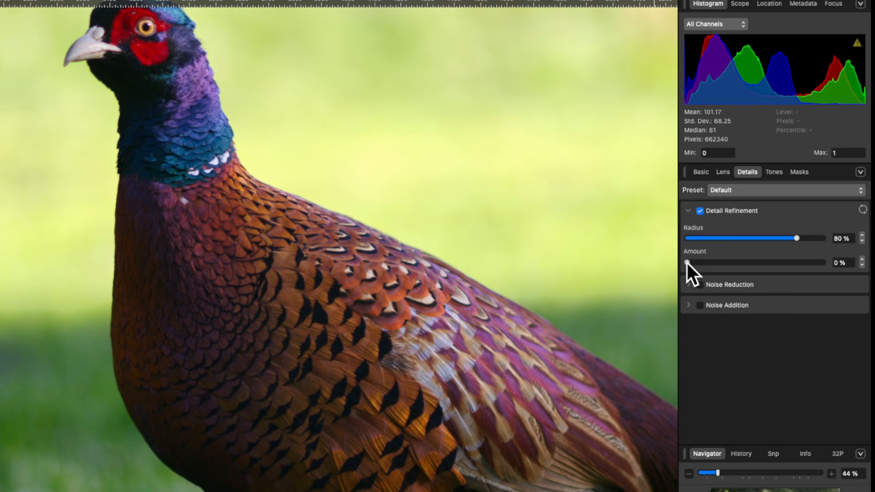
pyautogui.moveTo(687, 263)
pyautogui.mouseDown()
pyautogui.moveTo(734, 263)
pyautogui.moveTo(690, 266)
pyautogui.moveTo(699, 264)
pyautogui.mouseUp()
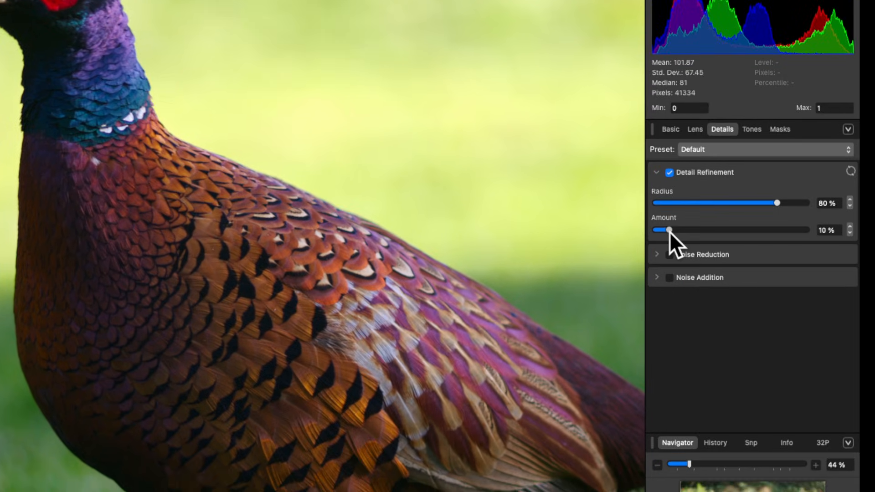
pyautogui.moveTo(669, 231); pyautogui.dragTo(761, 253)
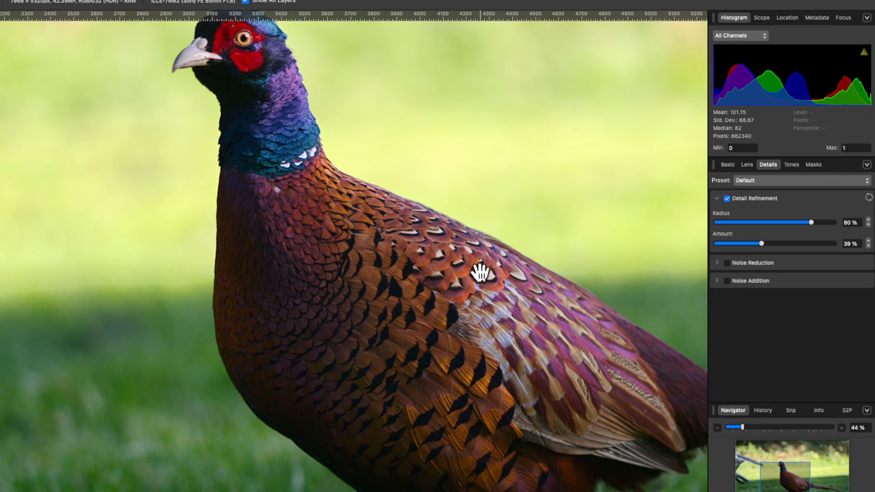
pyautogui.scroll(-3, 480, 273)
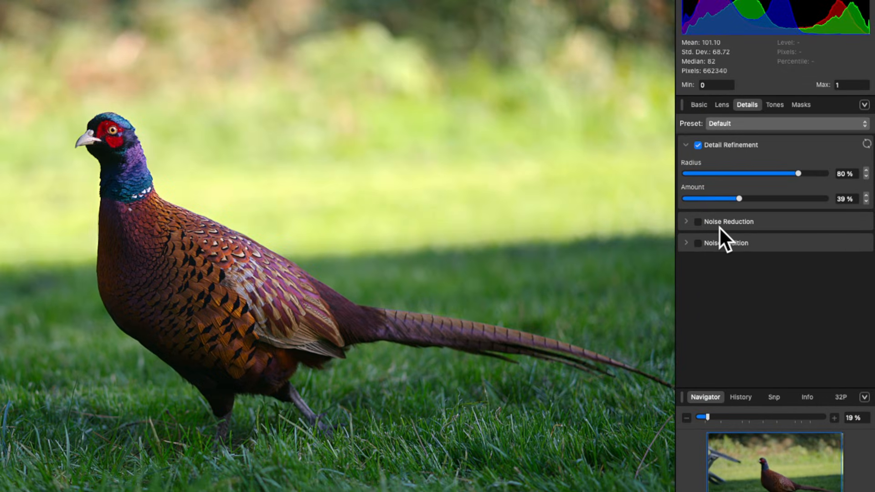
# - Examine the Noise Reduction settings for luminance and colours, and leave noise reduction off
pyautogui.click(686, 222)
pyautogui.hscroll(5, 440, 201)
pyautogui.scroll(-3, 440, 201)
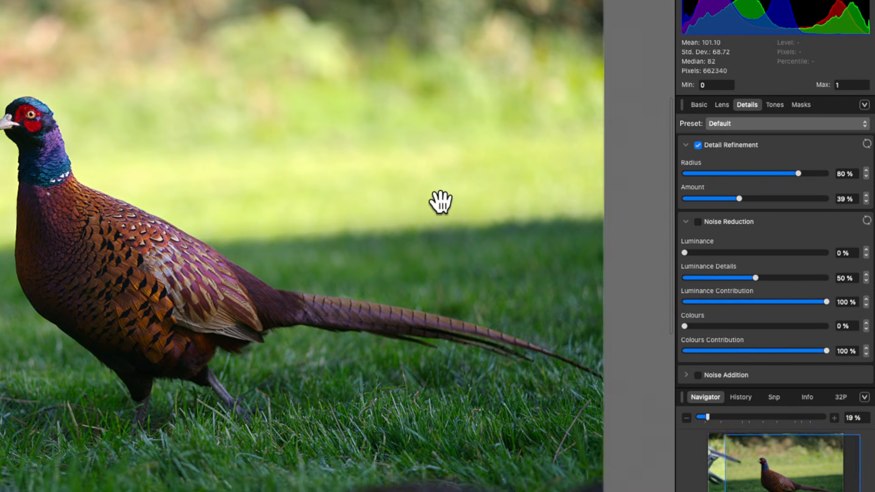
pyautogui.hscroll(-4, 441, 201)
pyautogui.scroll(3, 441, 201)
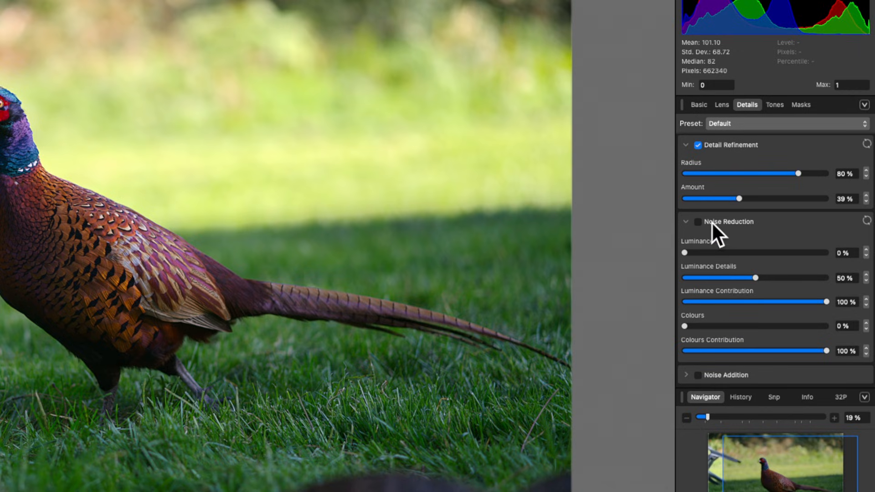
pyautogui.click(698, 222)
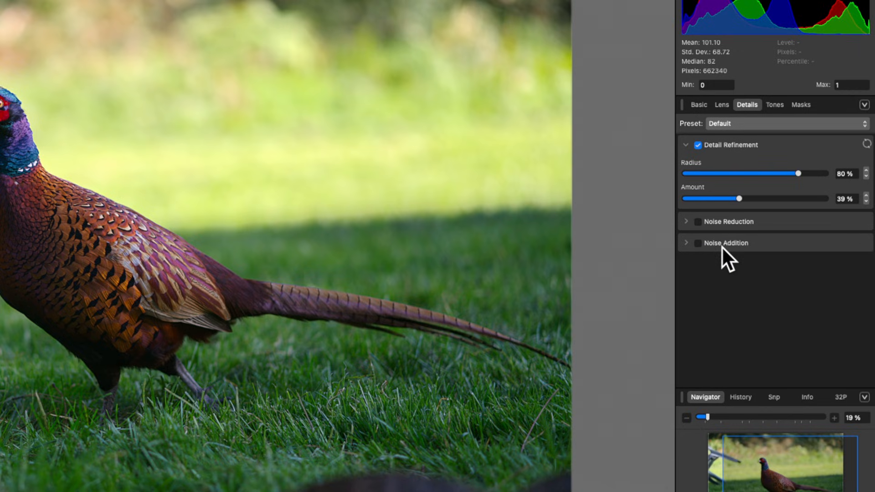
# - Try Noise Addition at 30 % intensity, compare the Colour and Gaussian options, and switch the effect off
pyautogui.click(697, 243)
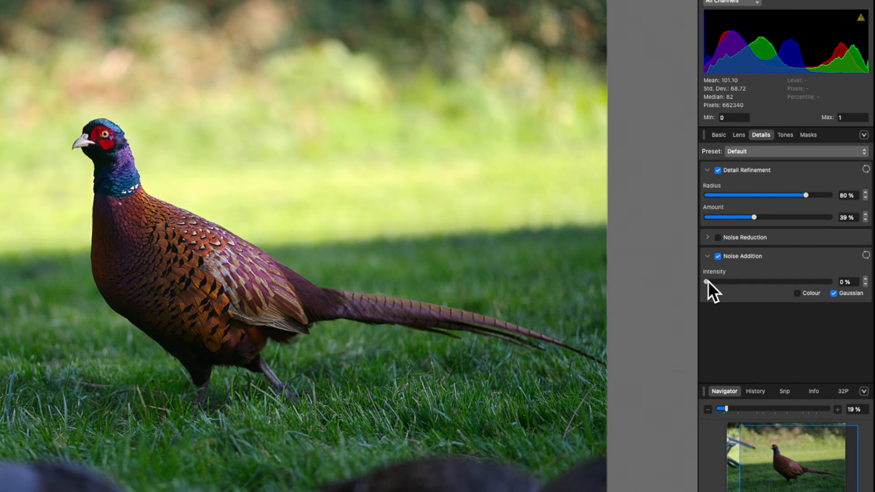
pyautogui.moveTo(685, 272); pyautogui.dragTo(744, 281)
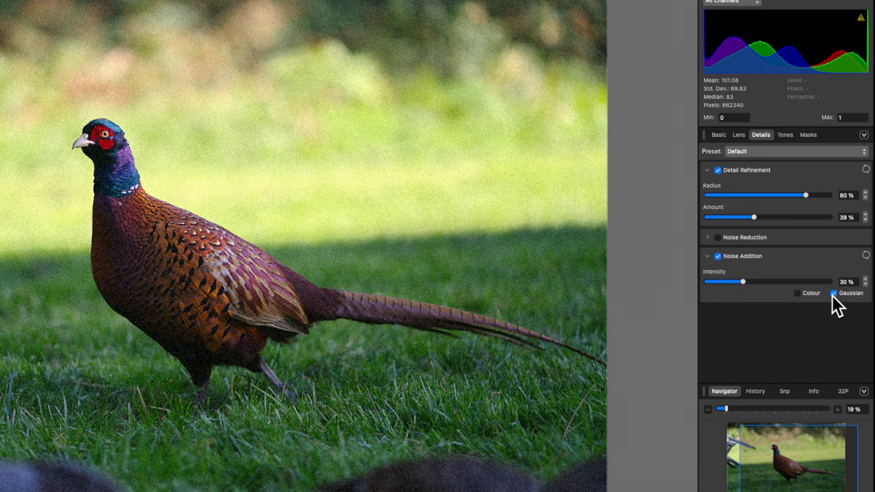
pyautogui.click(797, 293)
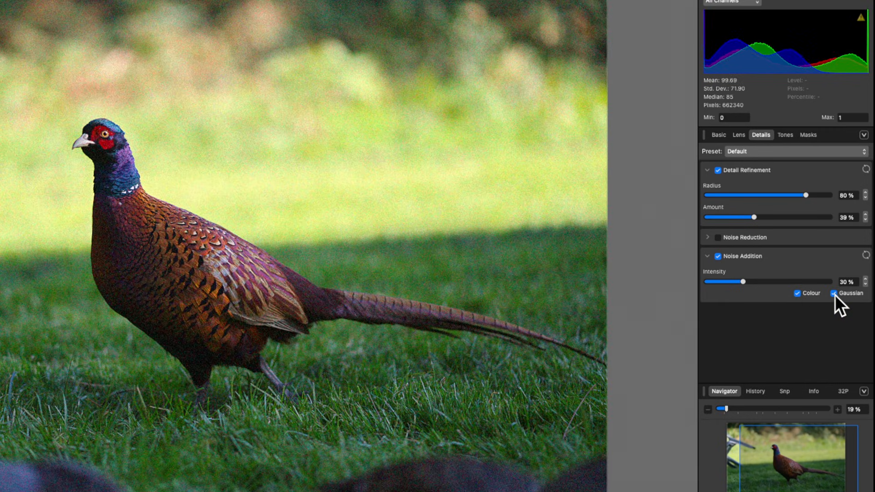
pyautogui.click(833, 294)
pyautogui.click(797, 294)
pyautogui.click(718, 256)
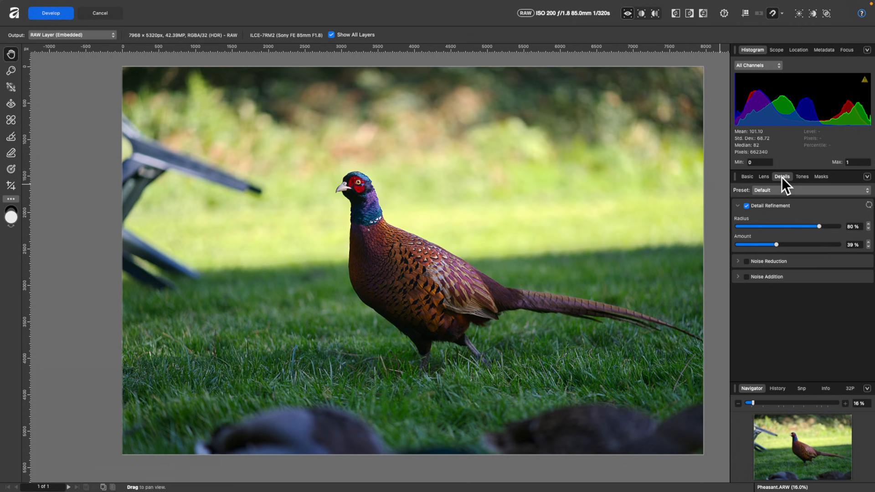
# - Compare the photo with and without the Sony FE 85mm f/1.8 lens profile, try a distortion of 11 %, and reset the lens correction
pyautogui.click(764, 177)
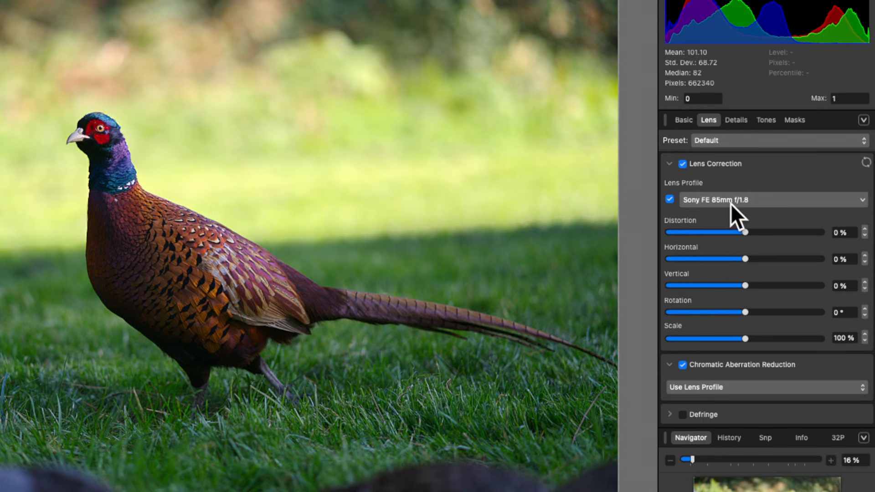
pyautogui.click(670, 198)
pyautogui.click(669, 199)
pyautogui.click(669, 199)
pyautogui.click(670, 199)
pyautogui.moveTo(744, 233); pyautogui.dragTo(780, 234)
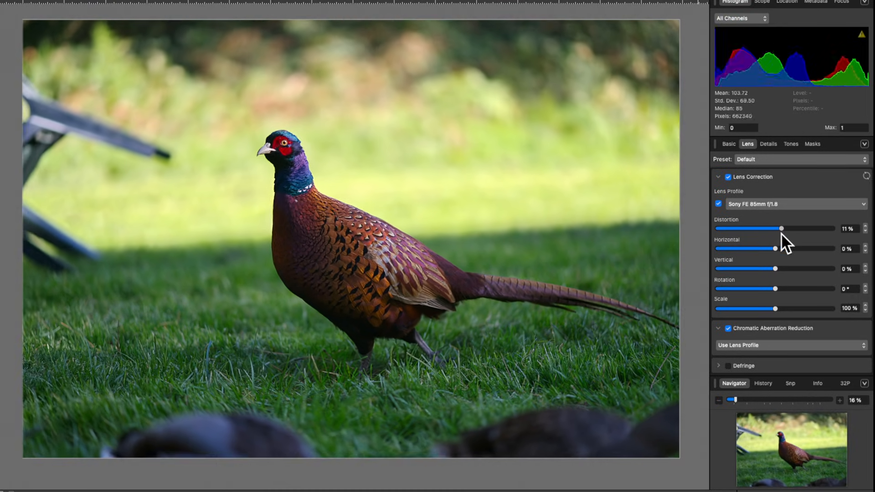
pyautogui.click(865, 176)
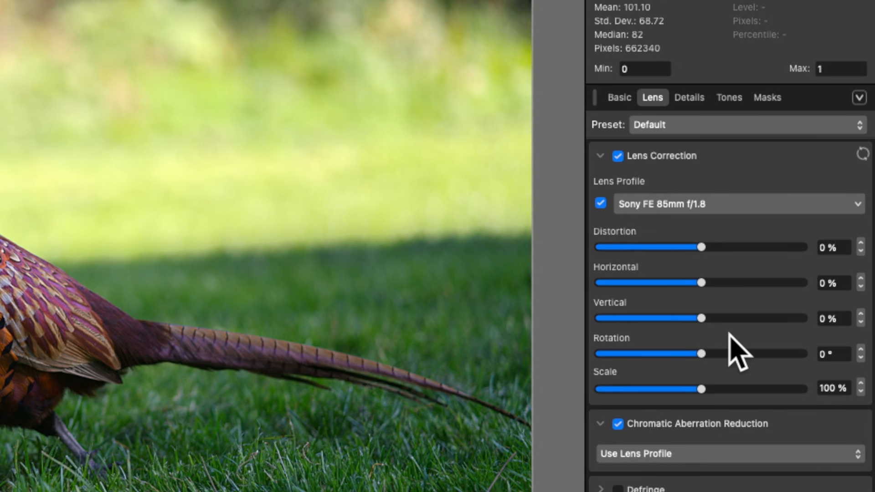
# - Compare the photo with and without Remove Lens Vignette, and leave the vignette removal switched off
pyautogui.scroll(-3, 730, 333)
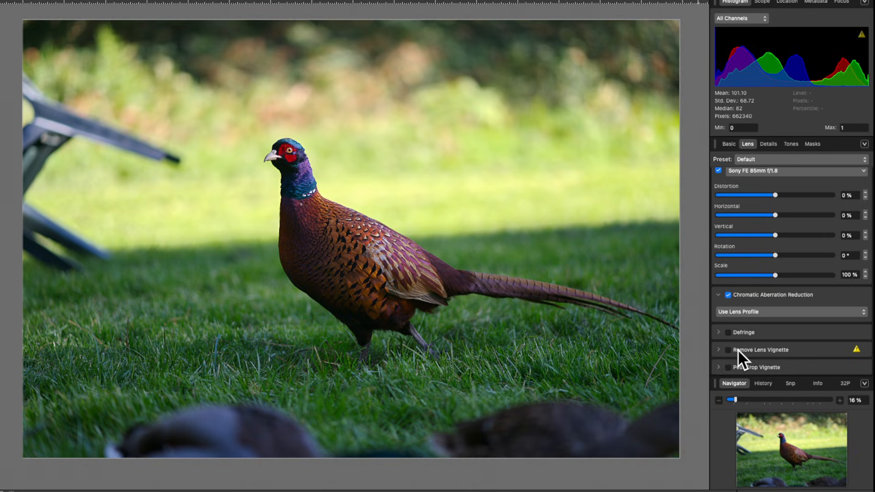
pyautogui.click(647, 284)
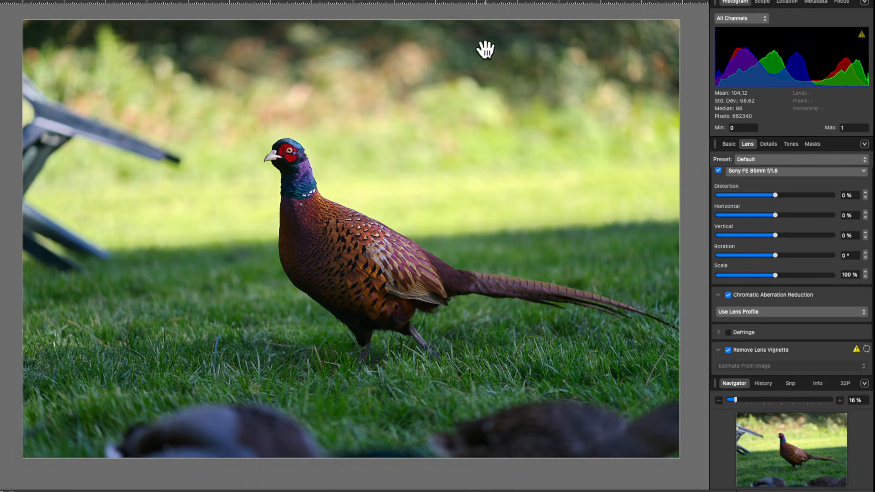
pyautogui.click(727, 350)
pyautogui.click(728, 350)
pyautogui.click(727, 350)
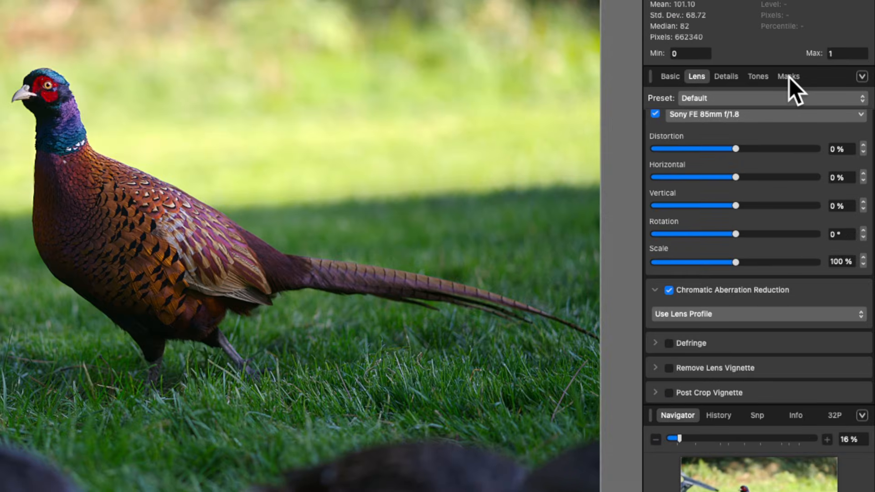
# - Add a linear gradient mask running from the upper edge of the photo straight down to the grass below the pheasant
pyautogui.click(788, 76)
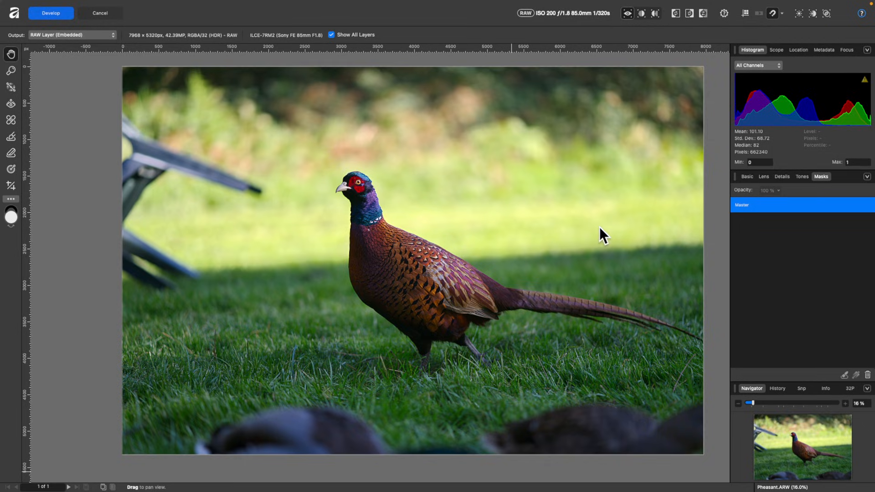
pyautogui.hscroll(-2, 599, 226)
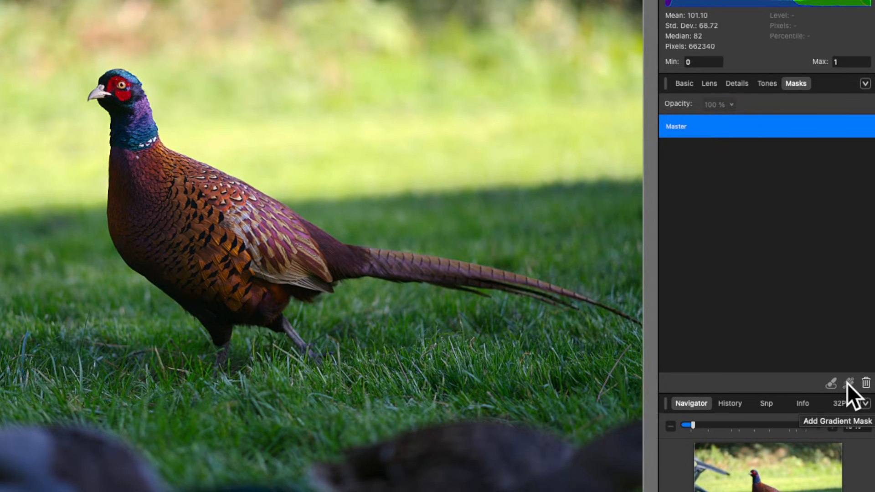
pyautogui.click(847, 384)
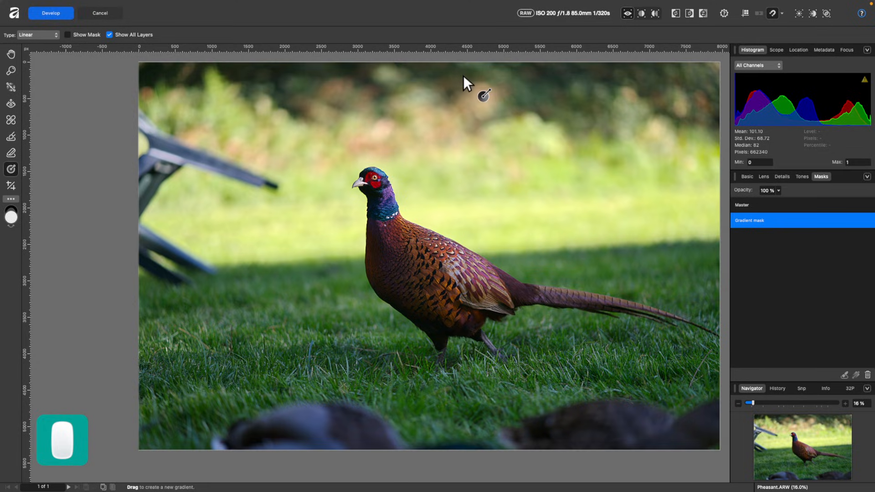
pyautogui.moveTo(459, 75); pyautogui.dragTo(457, 410)
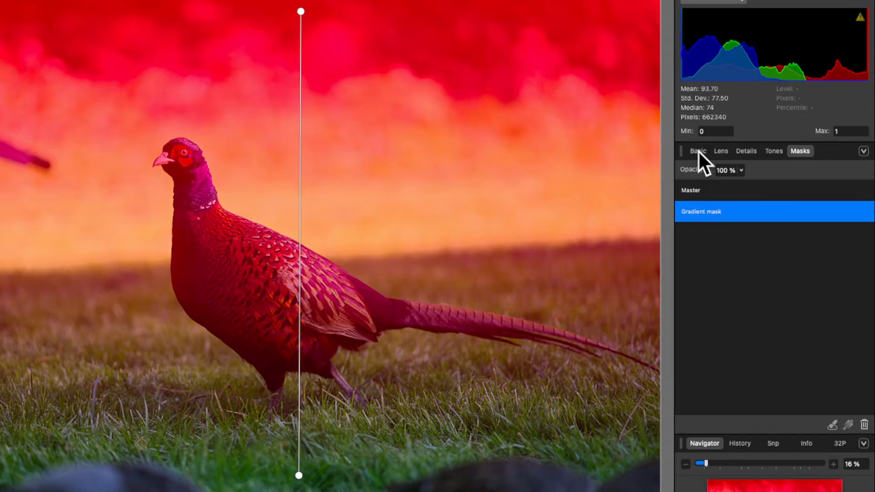
# - Try an exposure of -1.239 on the gradient-masked area, and delete the gradient mask
pyautogui.click(698, 151)
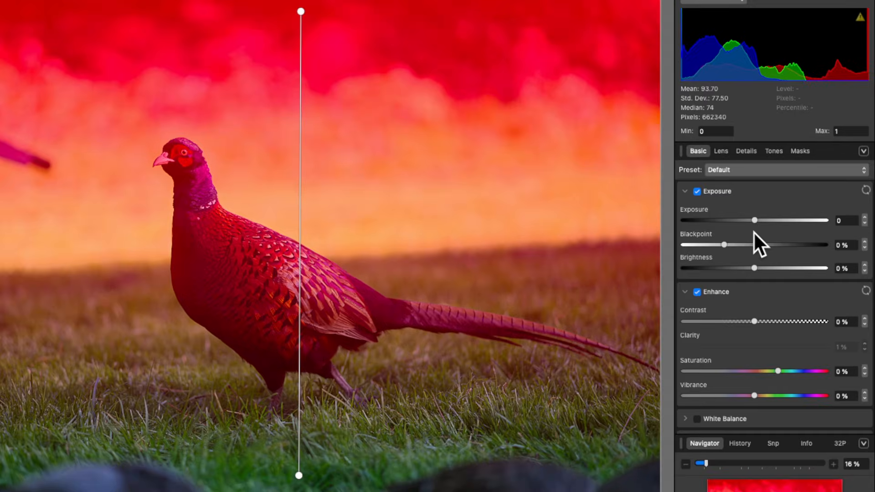
pyautogui.moveTo(754, 220)
pyautogui.mouseDown()
pyautogui.moveTo(700, 231)
pyautogui.moveTo(756, 207)
pyautogui.moveTo(726, 212)
pyautogui.moveTo(766, 207)
pyautogui.moveTo(725, 211)
pyautogui.moveTo(778, 204)
pyautogui.moveTo(751, 206)
pyautogui.moveTo(758, 205)
pyautogui.mouseUp()
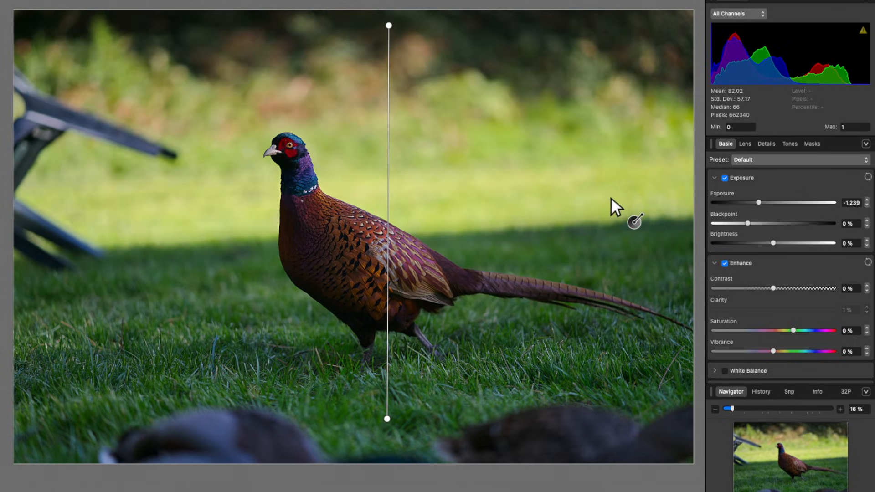
pyautogui.click(818, 143)
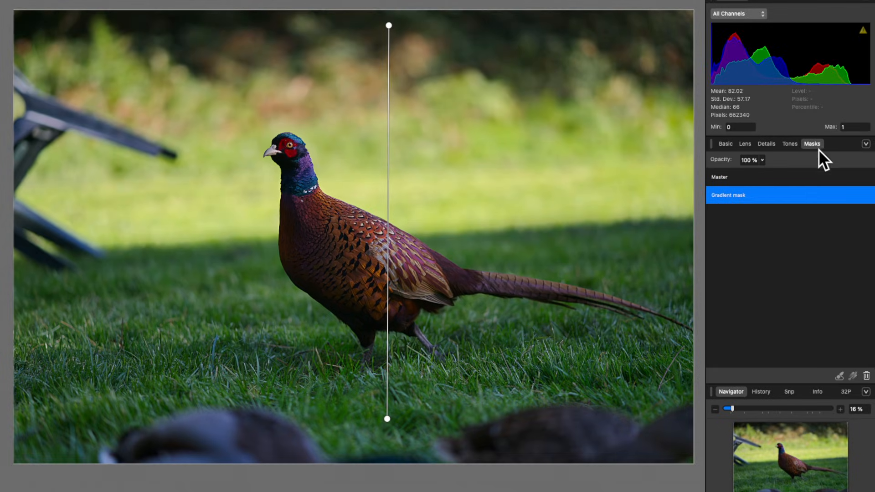
pyautogui.click(865, 376)
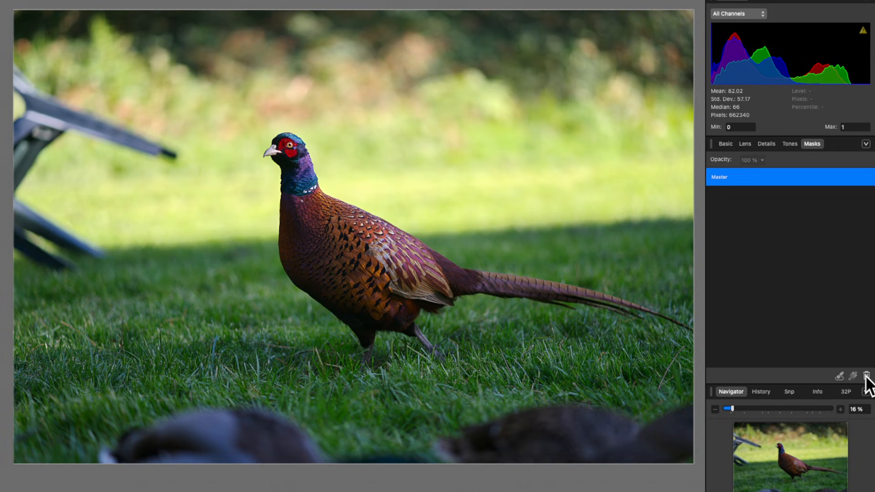
# - Try a brush mask painted over the pheasant's head and body, with its brightness raised to 10 %
pyautogui.click(840, 375)
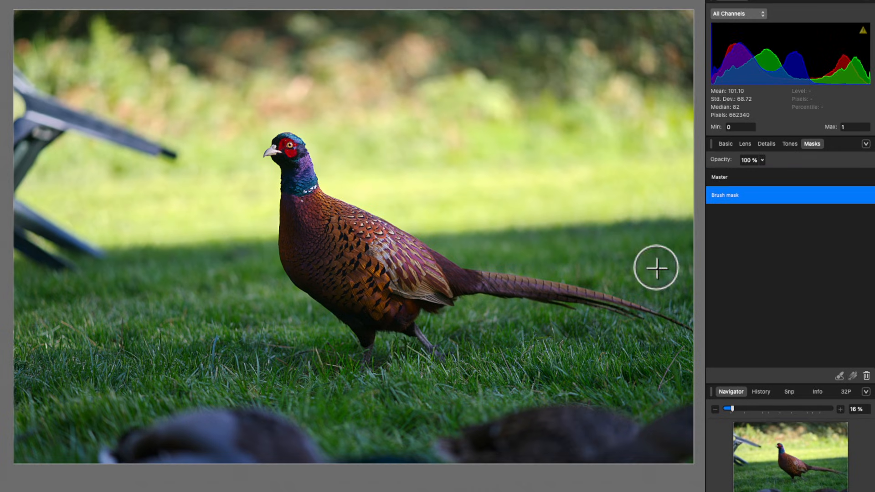
pyautogui.moveTo(404, 277)
pyautogui.mouseDown()
pyautogui.moveTo(303, 208)
pyautogui.moveTo(289, 156)
pyautogui.moveTo(375, 240)
pyautogui.moveTo(447, 269)
pyautogui.moveTo(302, 219)
pyautogui.moveTo(304, 241)
pyautogui.moveTo(338, 296)
pyautogui.moveTo(340, 276)
pyautogui.moveTo(353, 274)
pyautogui.moveTo(284, 141)
pyautogui.moveTo(322, 245)
pyautogui.mouseUp()
pyautogui.click(725, 143)
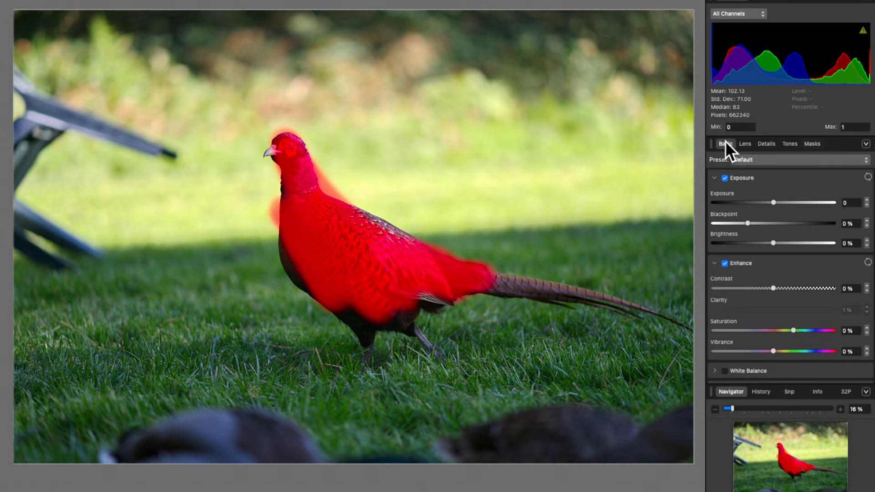
pyautogui.moveTo(773, 242); pyautogui.dragTo(797, 255)
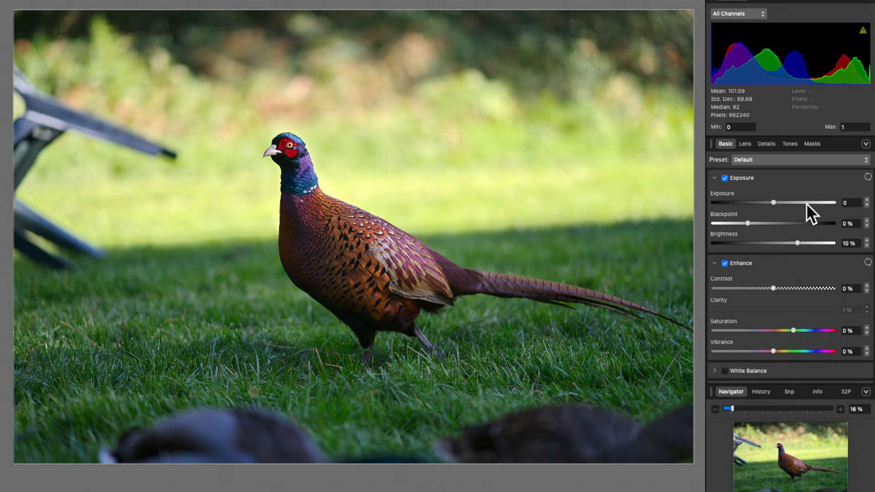
pyautogui.click(809, 146)
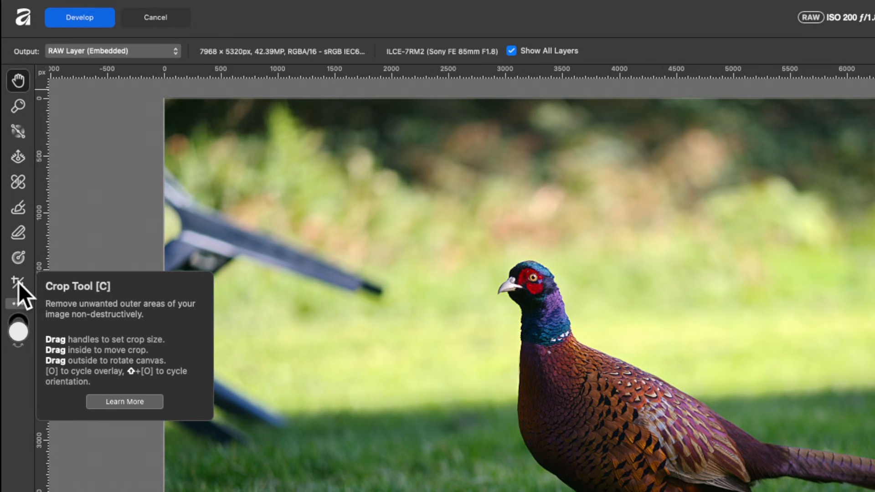
# - Start the Crop Tool and examine its constraint modes and the preset ratios and photographic paper sizes, keeping the crop unconstrained
pyautogui.click(19, 282)
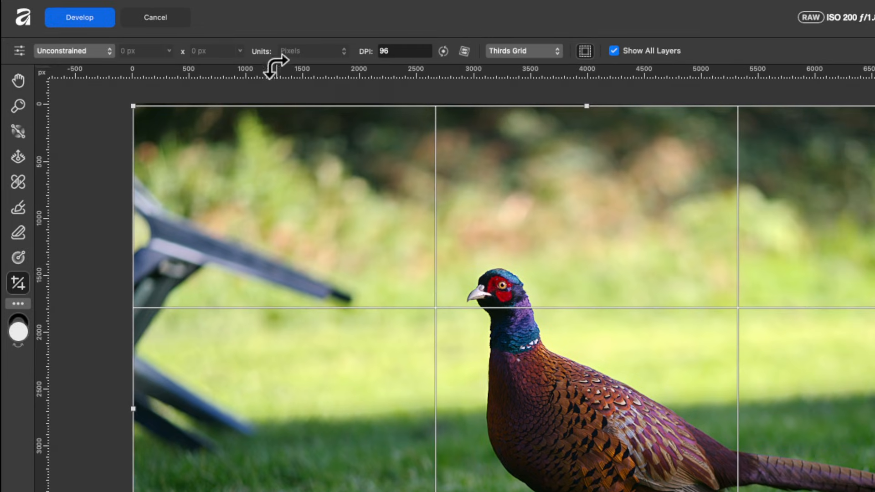
pyautogui.click(89, 54)
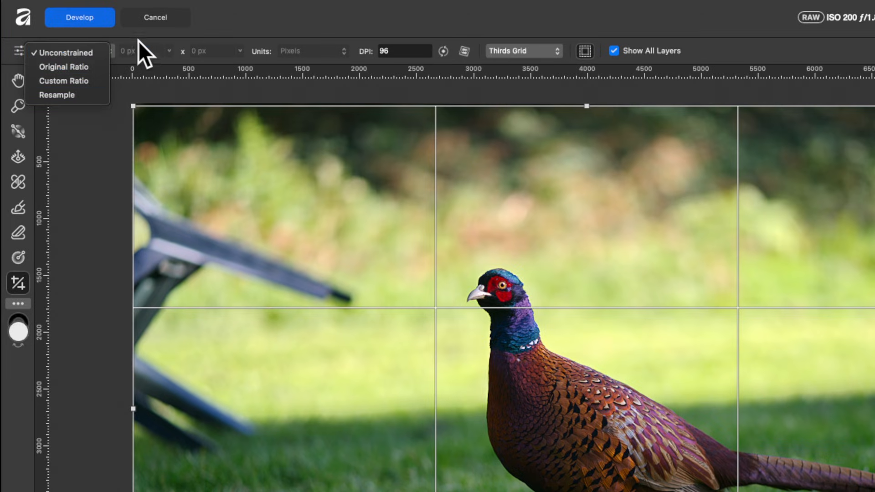
pyautogui.click(39, 50)
pyautogui.click(21, 53)
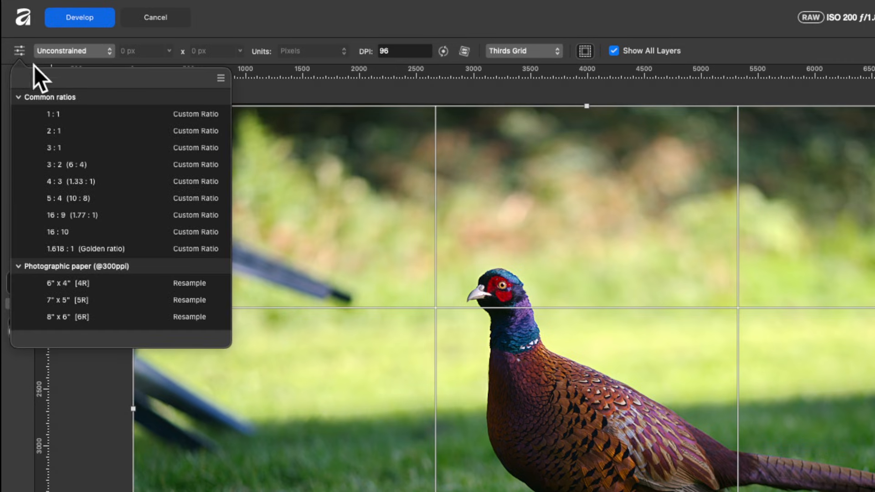
pyautogui.click(219, 29)
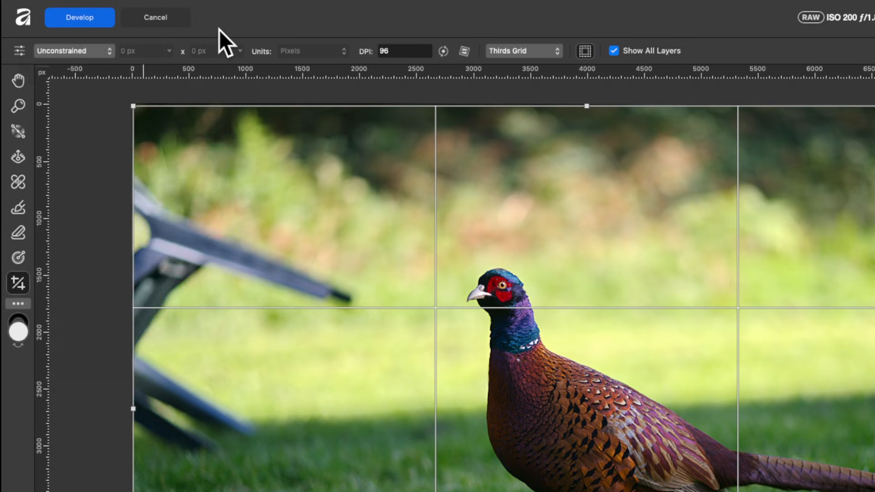
# - Straighten the photo along a nearly horizontal line across the sunlit grass behind the pheasant, and constrain the crop to 16:9
pyautogui.click(463, 51)
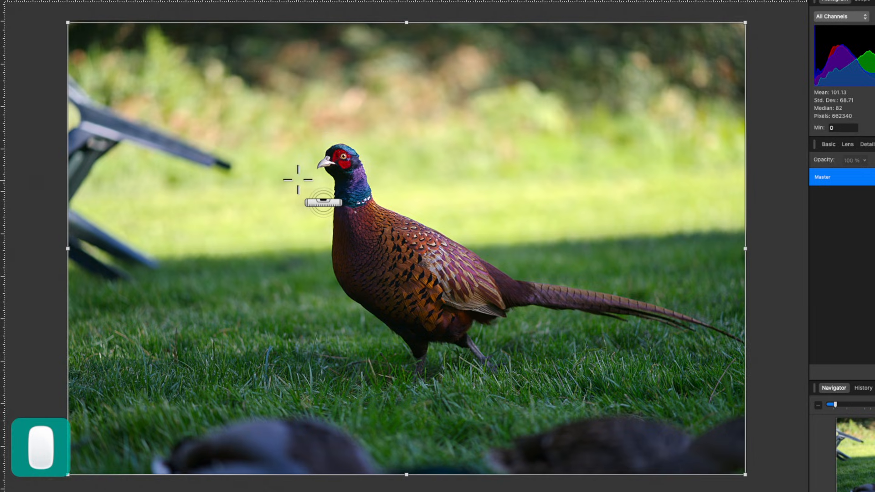
pyautogui.moveTo(296, 179); pyautogui.dragTo(554, 174)
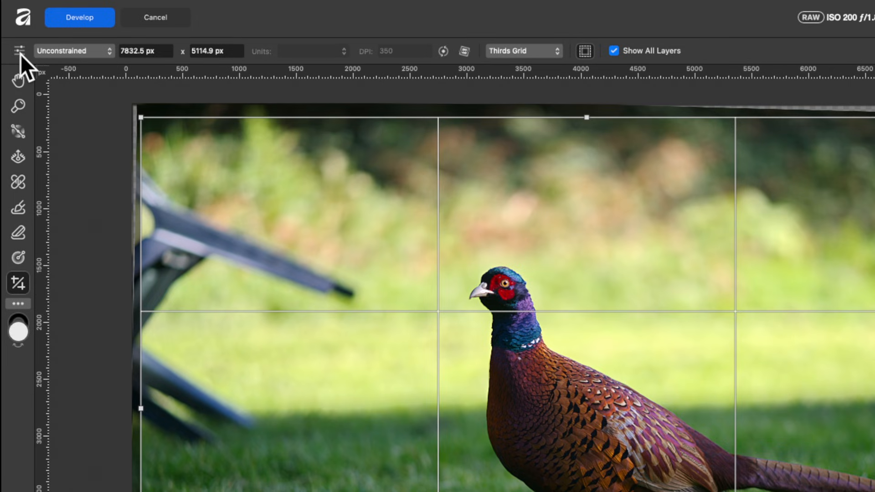
pyautogui.click(20, 51)
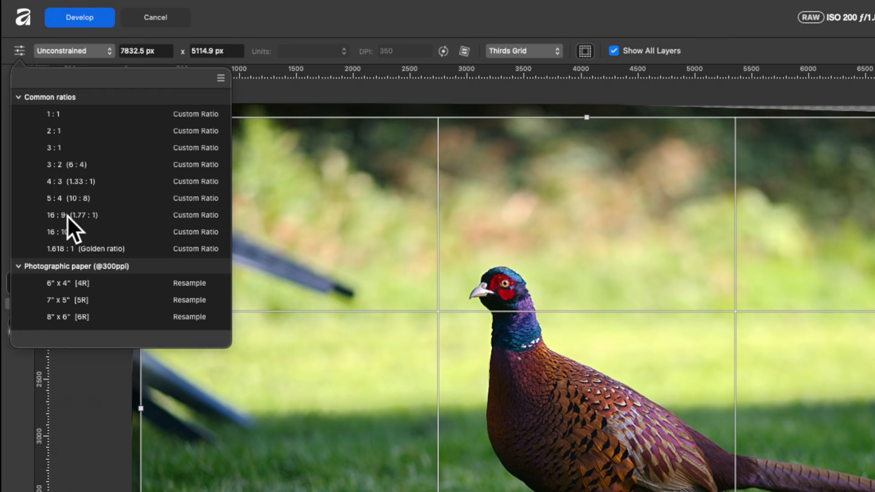
pyautogui.click(92, 215)
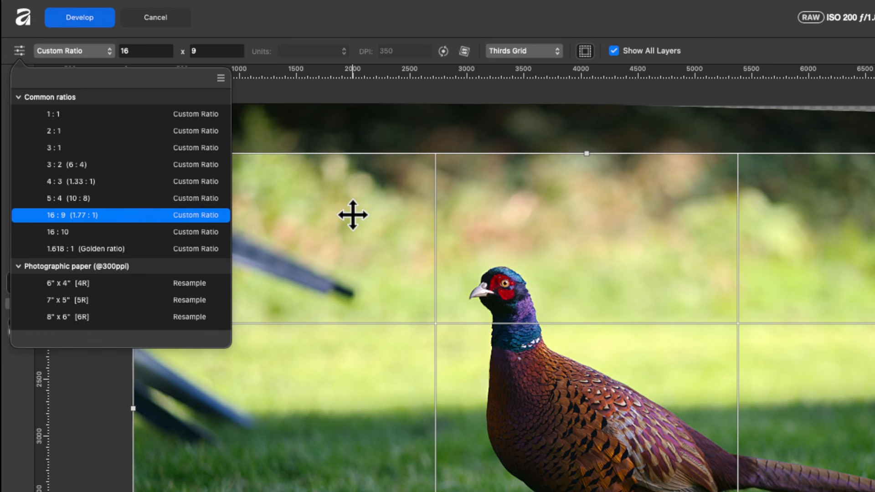
pyautogui.moveTo(353, 215)
pyautogui.mouseDown()
pyautogui.moveTo(383, 214)
pyautogui.moveTo(360, 216)
pyautogui.mouseUp()
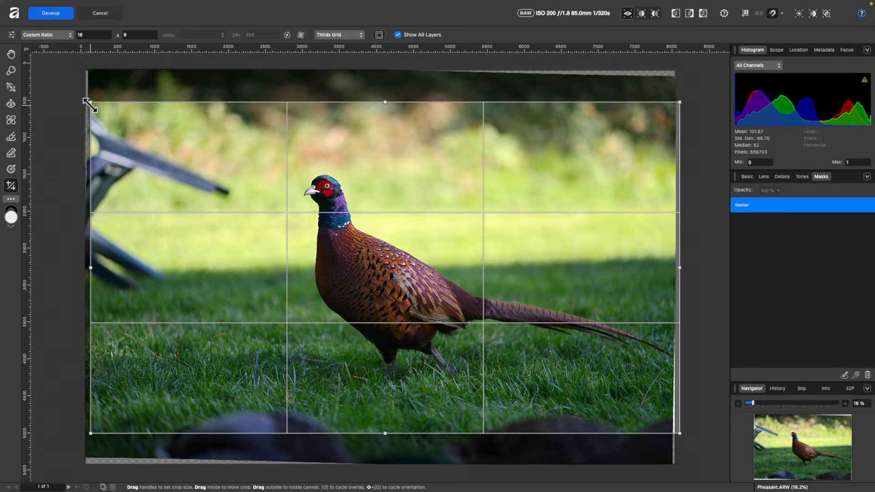
# - Tighten the crop frame around the pheasant, keep the Thirds Grid overlay, and apply the crop at about 6314 × 3552 px
pyautogui.moveTo(90, 105); pyautogui.dragTo(219, 162)
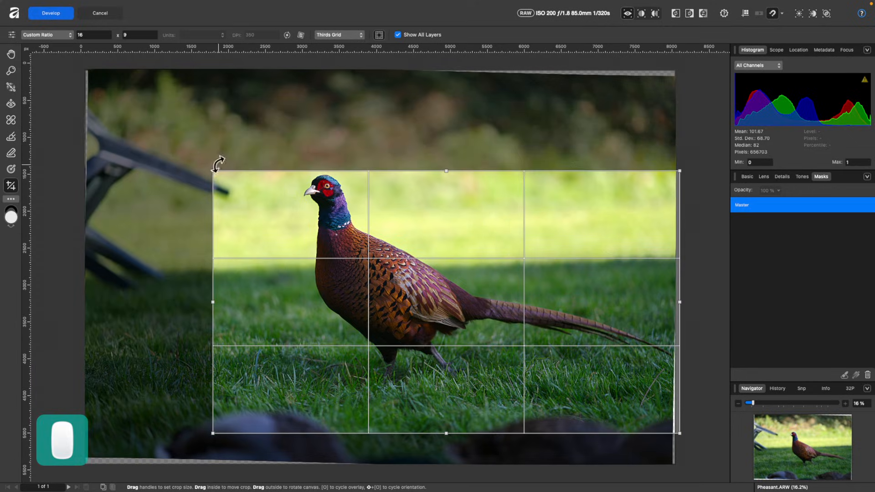
pyautogui.moveTo(298, 213); pyautogui.dragTo(287, 182)
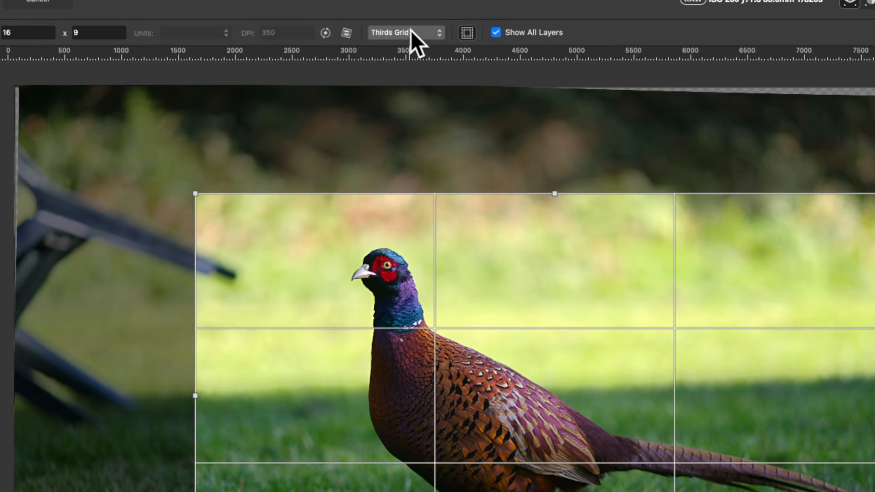
pyautogui.click(342, 35)
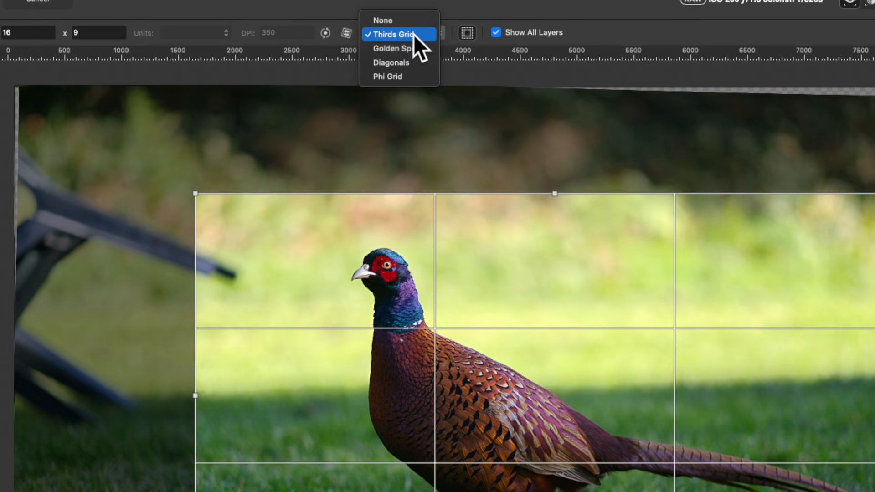
pyautogui.click(414, 34)
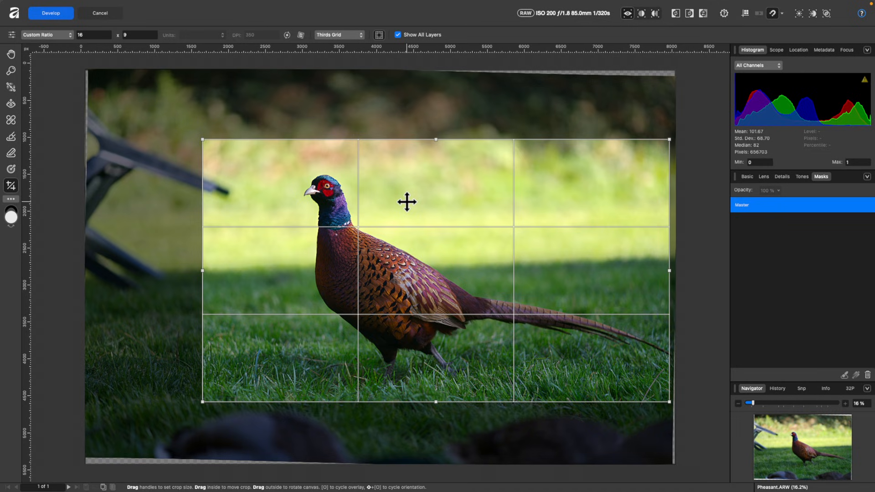
pyautogui.press('Return')
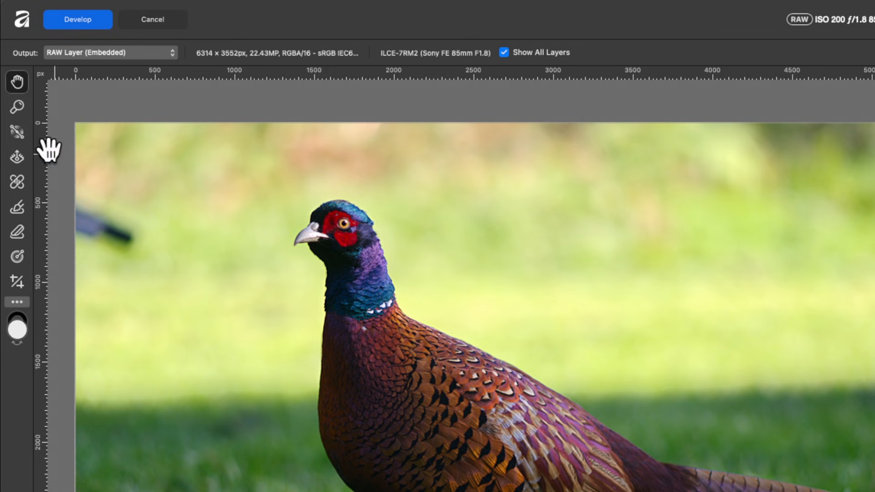
# - Try the White Balance Tool on the pheasant's beak, the sunlit background and the blue neck, and undo the changes
pyautogui.click(19, 126)
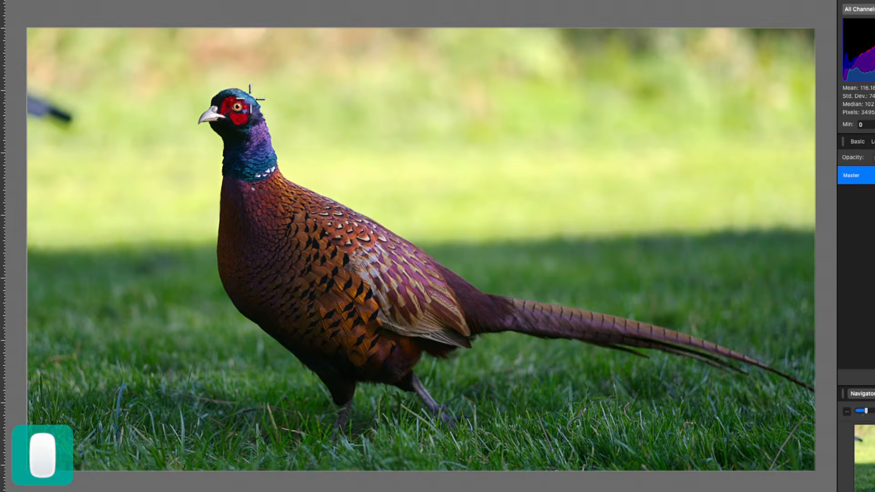
pyautogui.click(211, 115)
pyautogui.click(385, 154)
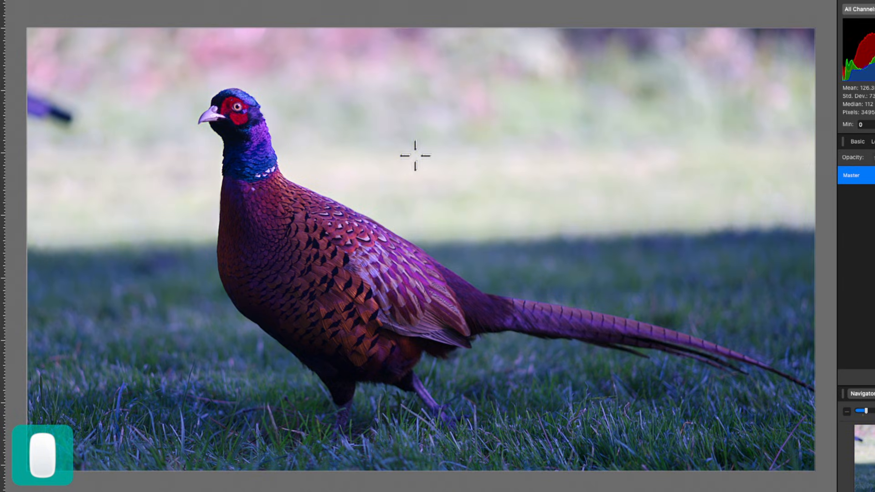
pyautogui.click(254, 147)
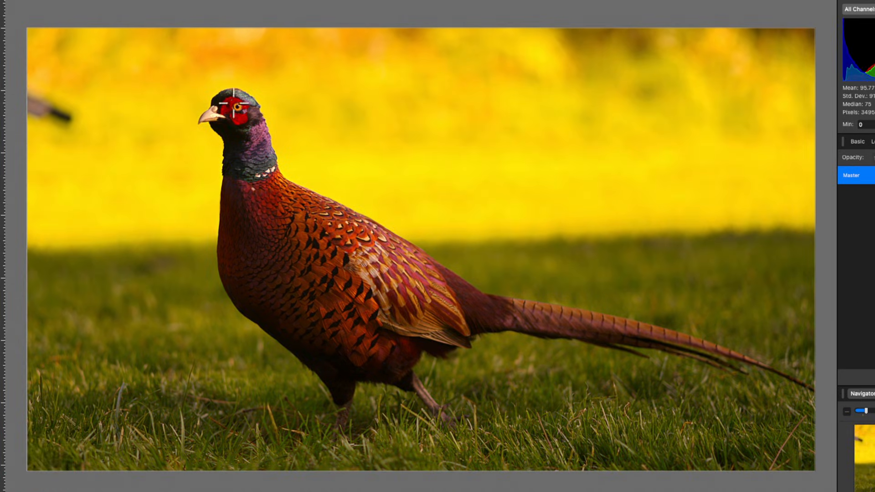
pyautogui.press('super+z')
pyautogui.press('super+z')
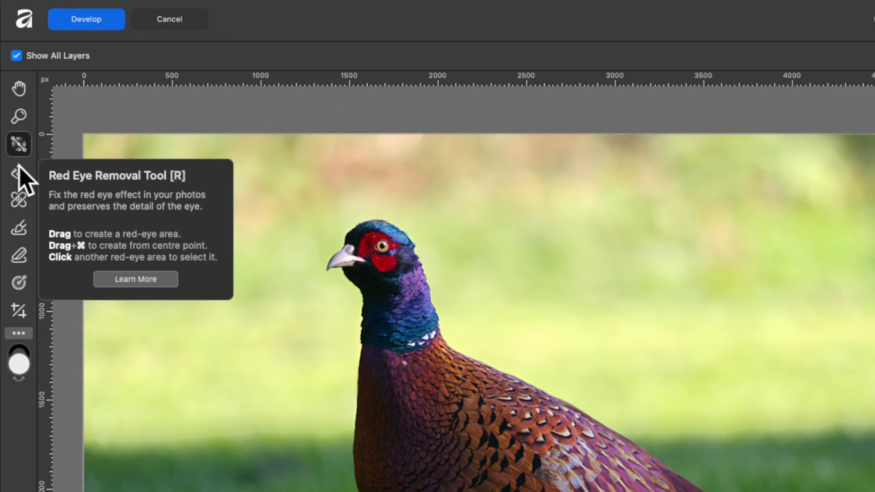
# - Try the Red Eye Removal Tool over a rectangular area around the pheasant's head, and undo the correction
pyautogui.click(20, 174)
pyautogui.moveTo(275, 199); pyautogui.dragTo(466, 290)
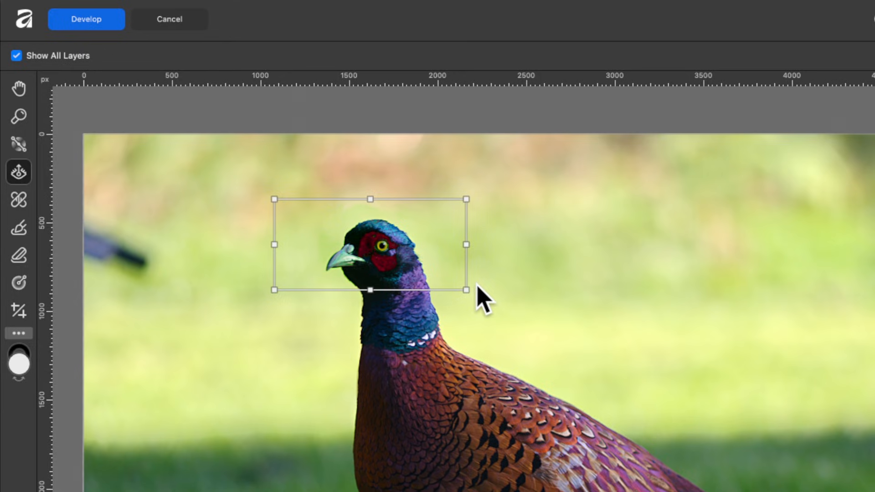
pyautogui.press('super+z')
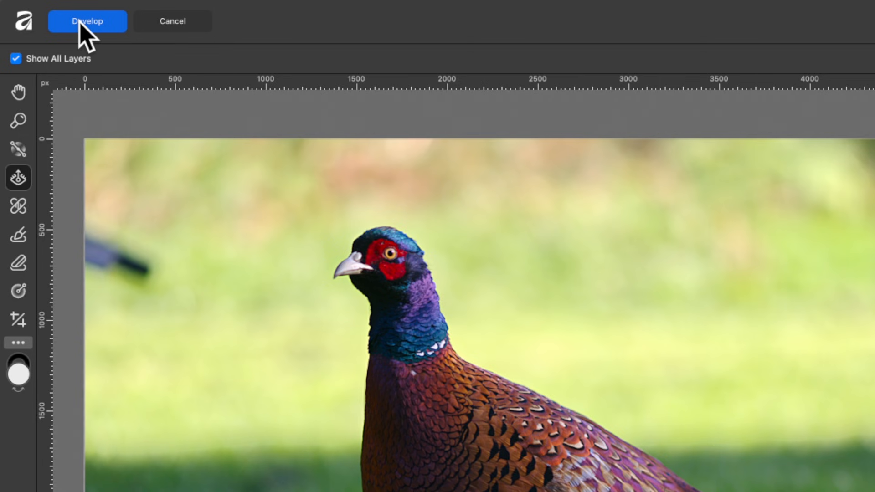
# - Develop Pheasant.ARW as an embedded RAW layer and, from the Pixel studio, reopen the layer for further development
pyautogui.click(46, 14)
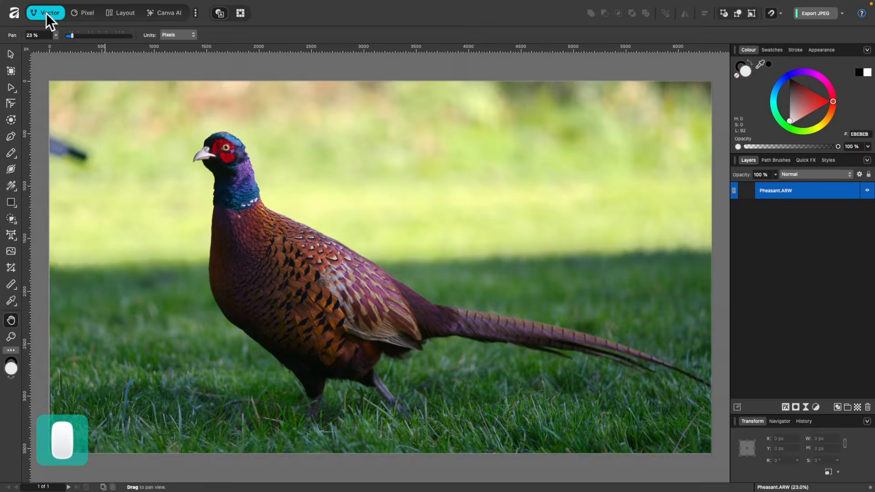
pyautogui.click(142, 21)
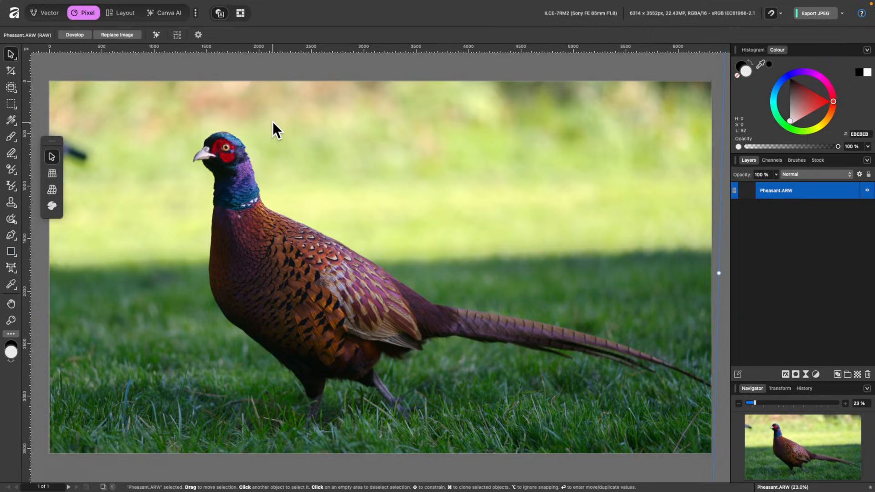
pyautogui.hscroll(-1, 529, 227)
pyautogui.hscroll(-1, 285, 122)
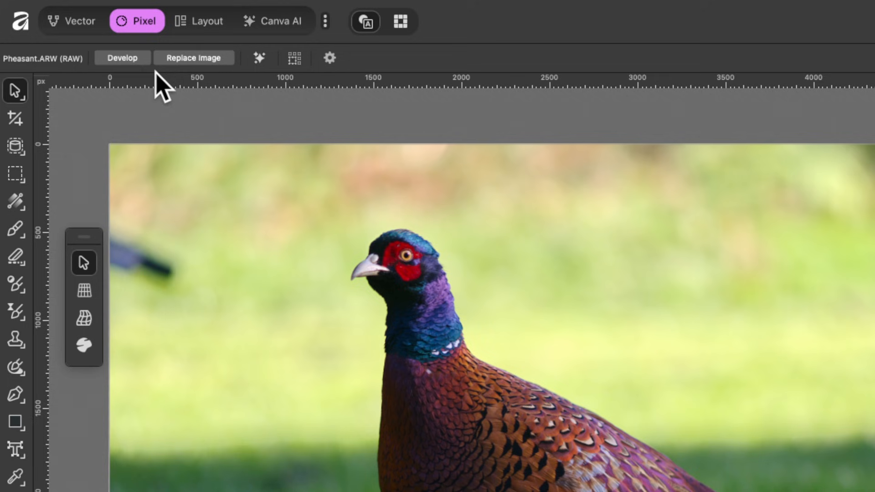
pyautogui.click(130, 58)
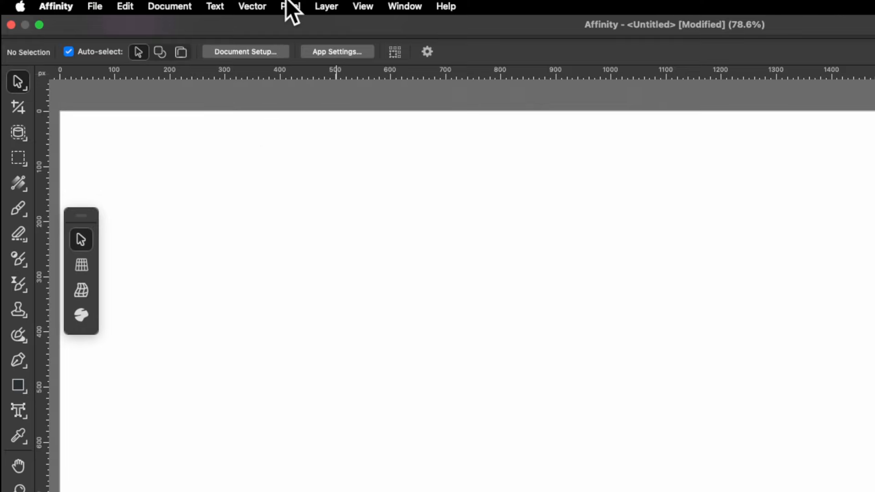
# - Add a new 200 × 200 px pattern layer to the blank 1920 × 1080 px document
pyautogui.click(190, 4)
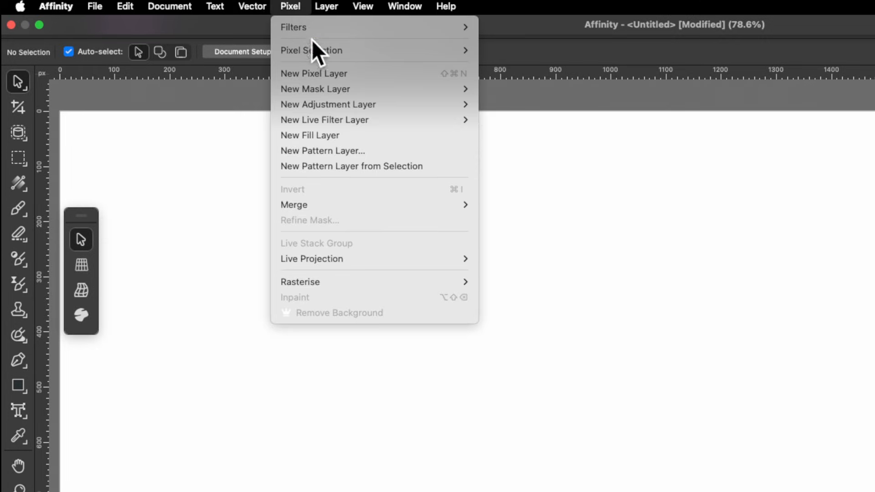
pyautogui.click(365, 147)
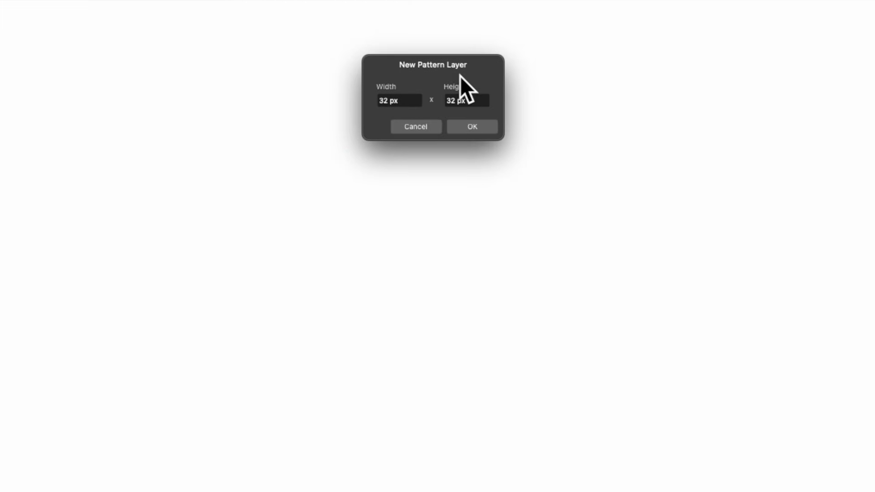
pyautogui.moveTo(455, 61); pyautogui.dragTo(425, 79)
pyautogui.moveTo(372, 120); pyautogui.dragTo(316, 120)
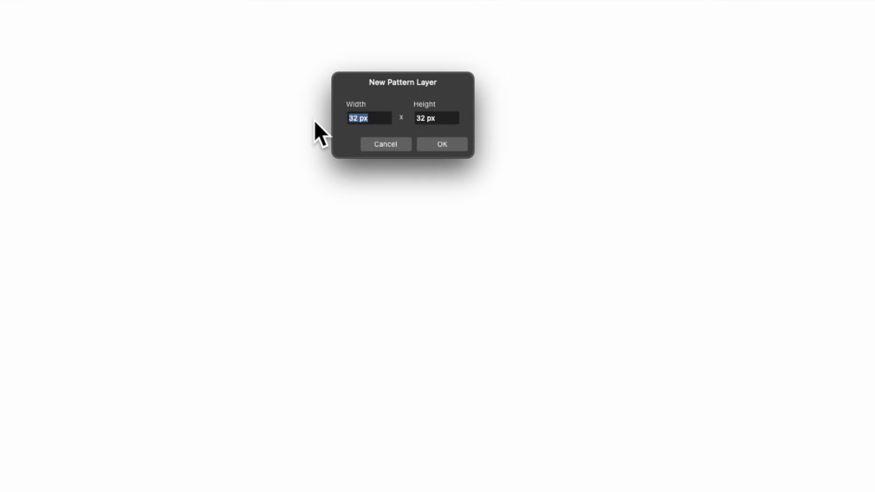
pyautogui.write('200')
pyautogui.press('Tab')
pyautogui.write('200')
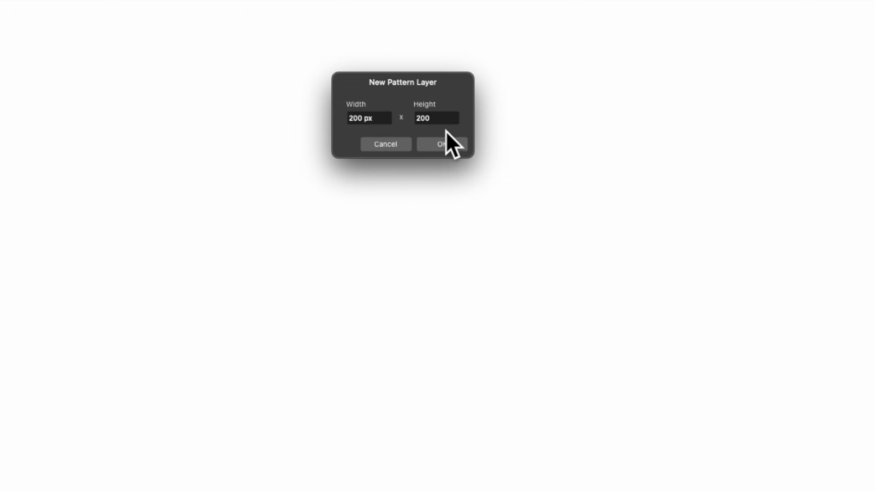
pyautogui.click(446, 144)
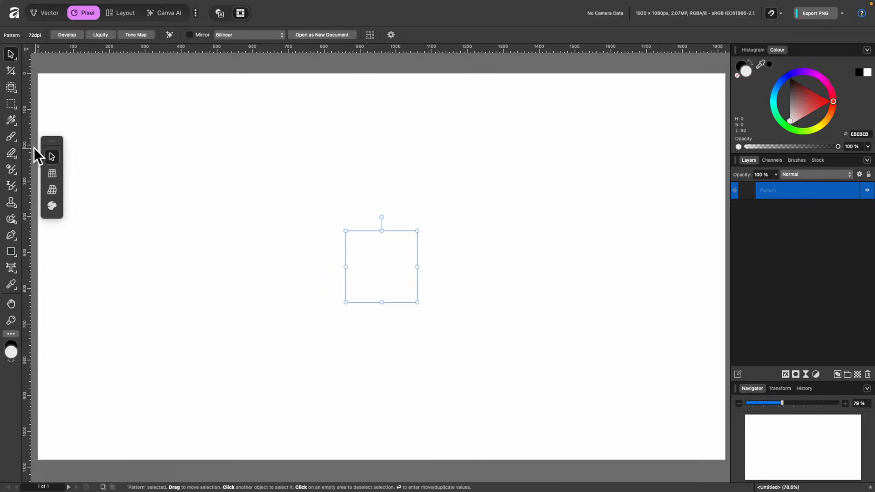
# - Paint a curving black brush stroke about 27 px wide in the pattern tile, repeating it across the page
pyautogui.click(12, 138)
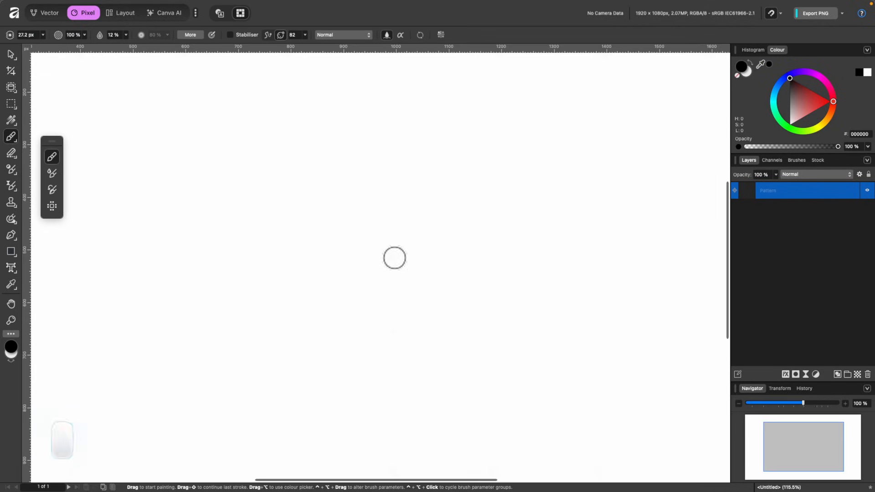
pyautogui.scroll(3, 395, 255)
pyautogui.moveTo(400, 252)
pyautogui.mouseDown()
pyautogui.moveTo(363, 241)
pyautogui.moveTo(358, 253)
pyautogui.moveTo(383, 290)
pyautogui.moveTo(361, 306)
pyautogui.moveTo(337, 287)
pyautogui.moveTo(329, 232)
pyautogui.moveTo(298, 221)
pyautogui.moveTo(315, 329)
pyautogui.mouseUp()
pyautogui.scroll(-6, 504, 250)
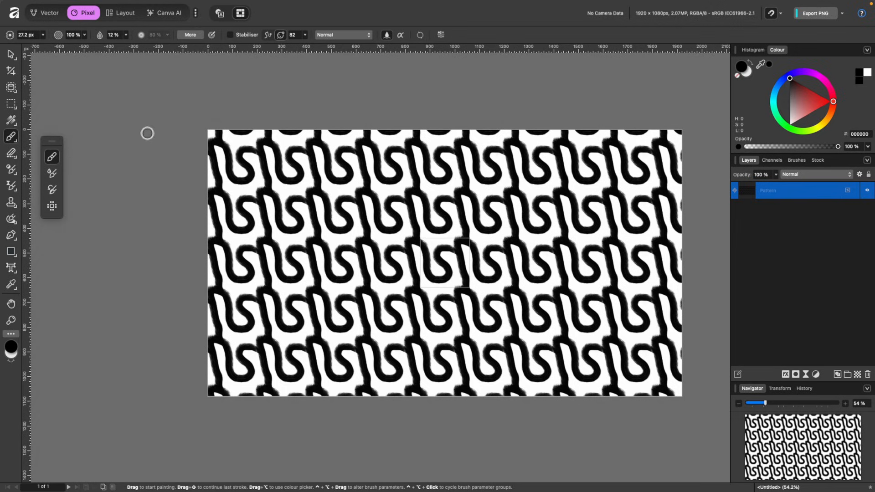
# - Move the pattern tile, shrink it to half size (144 dpi), and delete the pattern layer
pyautogui.click(12, 55)
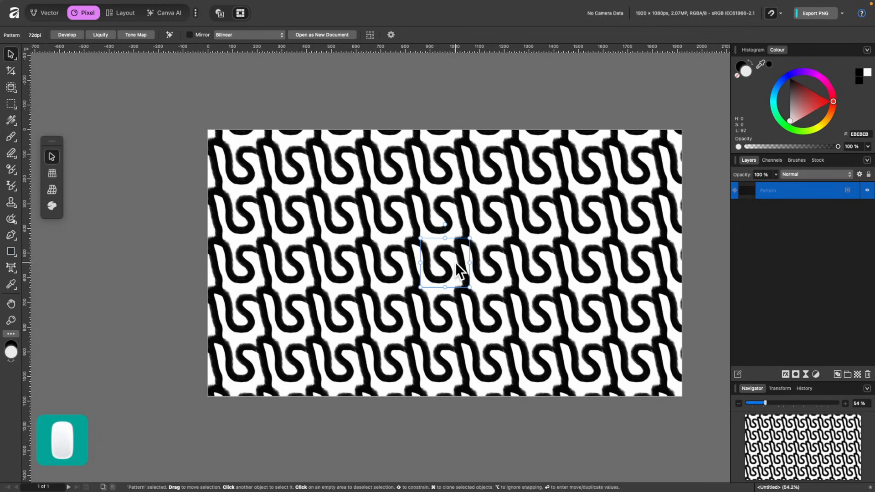
pyautogui.moveTo(455, 263)
pyautogui.mouseDown()
pyautogui.moveTo(439, 234)
pyautogui.moveTo(438, 271)
pyautogui.moveTo(503, 195)
pyautogui.moveTo(445, 275)
pyautogui.mouseUp()
pyautogui.moveTo(437, 249)
pyautogui.mouseDown()
pyautogui.moveTo(458, 254)
pyautogui.moveTo(429, 251)
pyautogui.mouseUp()
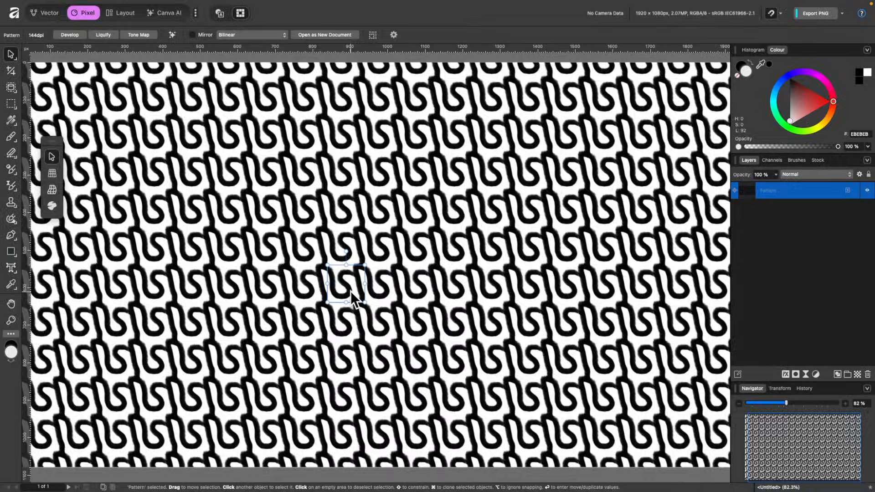
pyautogui.press('BackSpace')
pyautogui.scroll(-3, 350, 291)
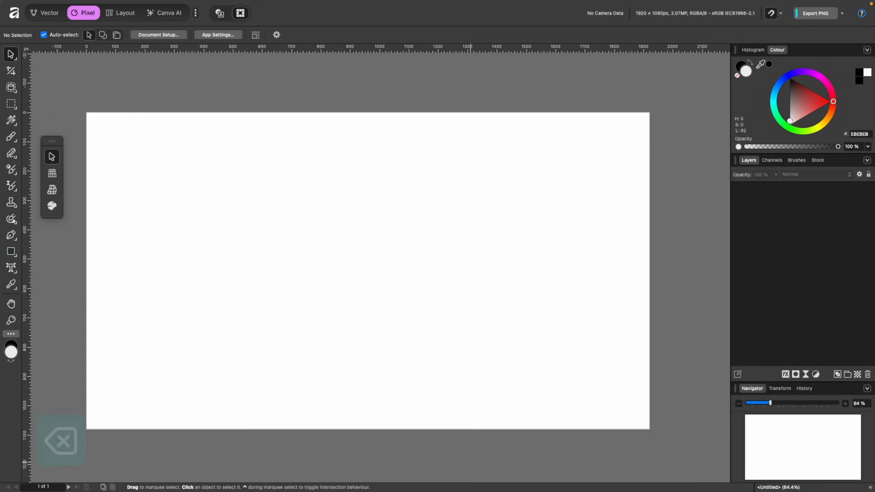
# - Place Portrait.jpg at about 44 % scale in the middle of the blank page
pyautogui.moveTo(485, 360); pyautogui.dragTo(397, 277)
pyautogui.scroll(-5, 490, 263)
pyautogui.moveTo(549, 173); pyautogui.dragTo(508, 248)
pyautogui.scroll(5, 424, 258)
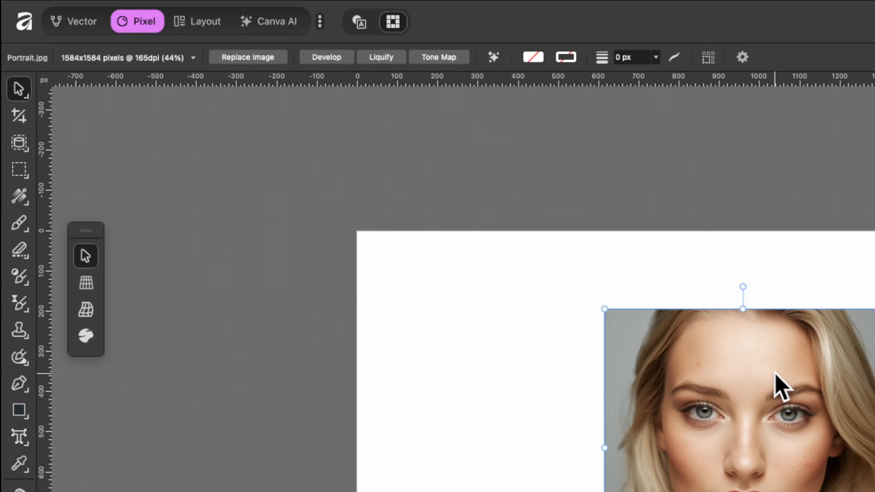
# - Create a pattern layer from the selected portrait, shrink its tile to about 1014 dpi, and inspect the repeats up close
pyautogui.moveTo(277, 1)
pyautogui.click(306, 6)
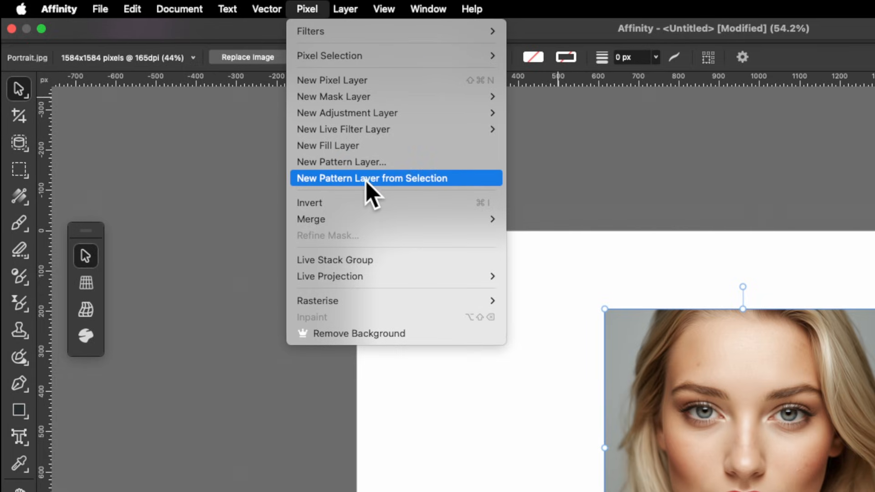
pyautogui.click(434, 182)
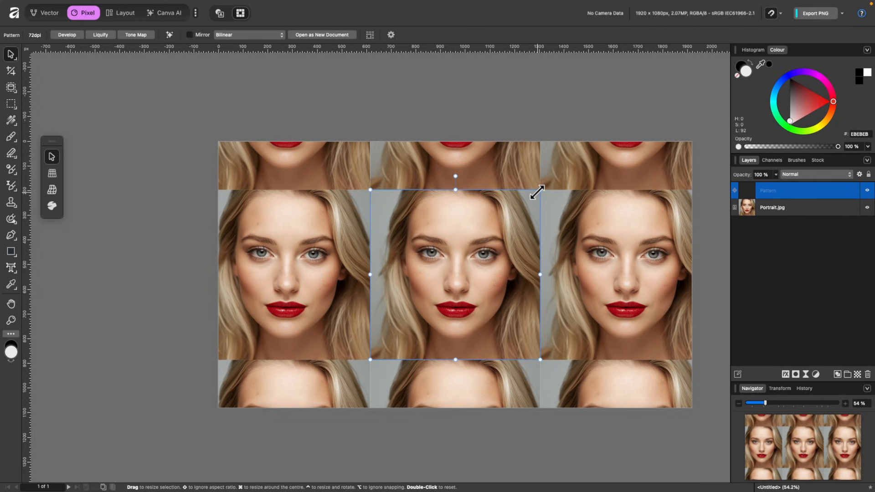
pyautogui.moveTo(539, 192); pyautogui.dragTo(443, 302)
pyautogui.scroll(3, 495, 250)
pyautogui.scroll(-5, 444, 301)
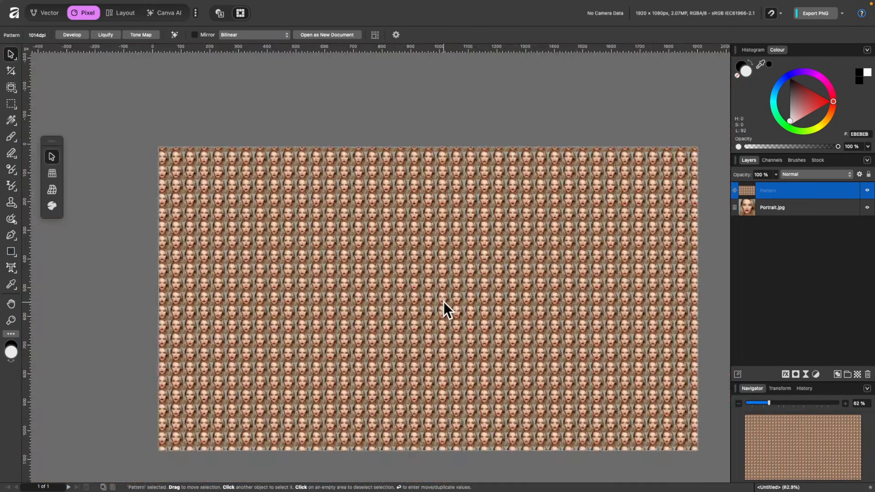
pyautogui.scroll(5, 444, 301)
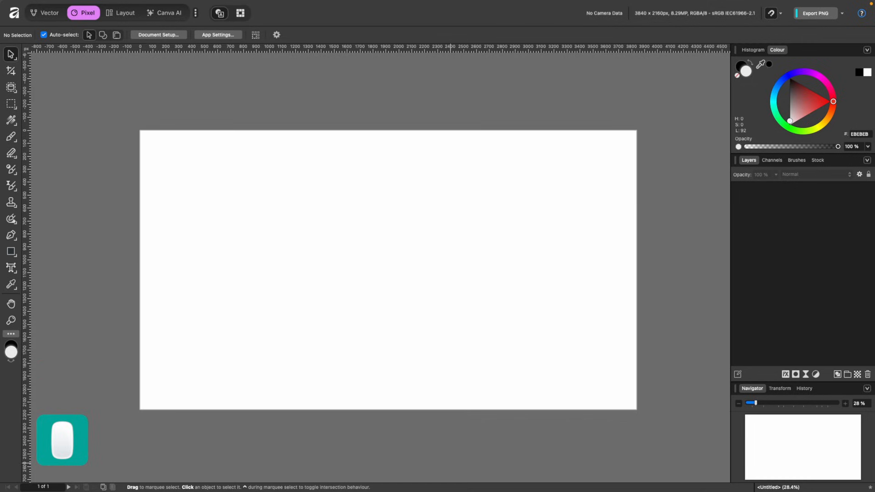
# - Place Rome.jpg in the blank 3840 × 2160 px document and shrink it to about 9 % scale
pyautogui.moveTo(508, 425); pyautogui.dragTo(397, 258)
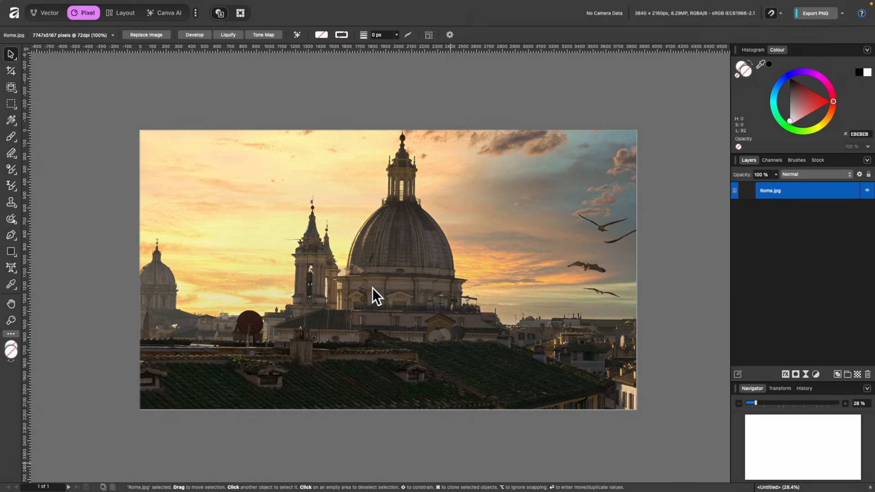
pyautogui.scroll(-3, 523, 249)
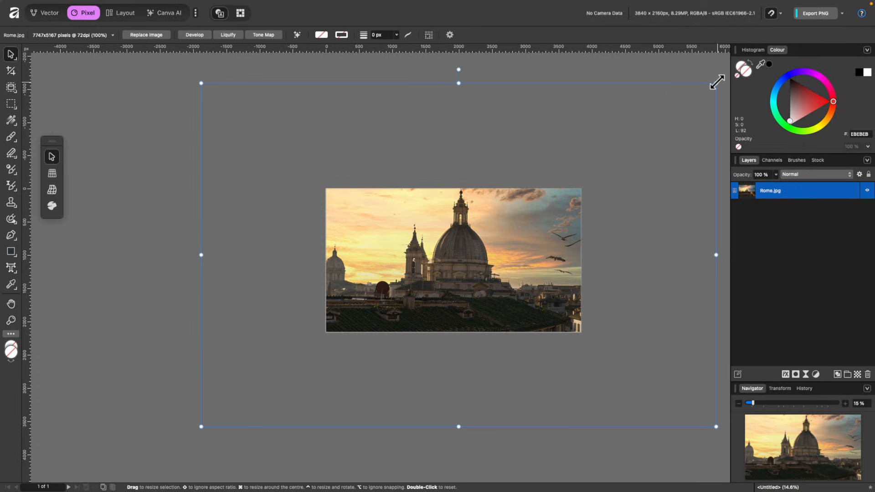
pyautogui.moveTo(716, 83); pyautogui.dragTo(488, 249)
pyautogui.scroll(5, 488, 249)
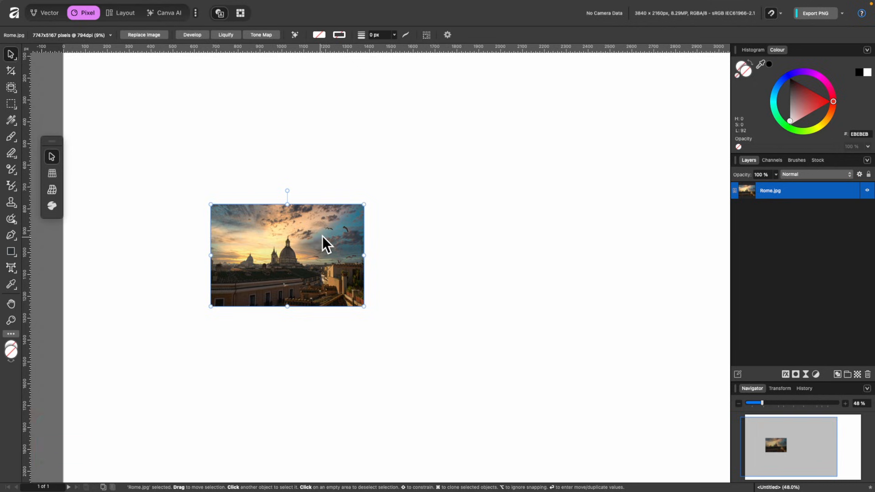
# - Enlarge the Rome photo to about 46 %, inspect its detail up close, and shrink it back to about 10 %
pyautogui.scroll(-4, 322, 236)
pyautogui.moveTo(374, 196); pyautogui.dragTo(565, 80)
pyautogui.moveTo(556, 252); pyautogui.dragTo(689, 341)
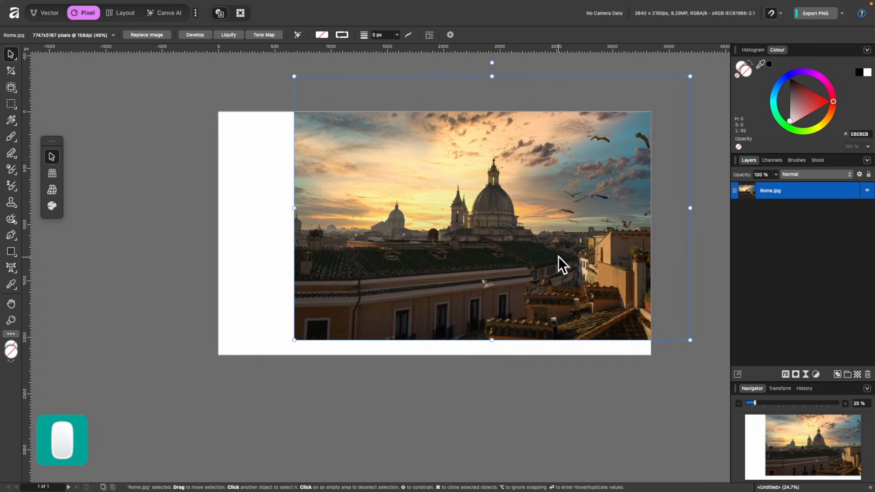
pyautogui.scroll(8, 531, 236)
pyautogui.scroll(-8, 532, 236)
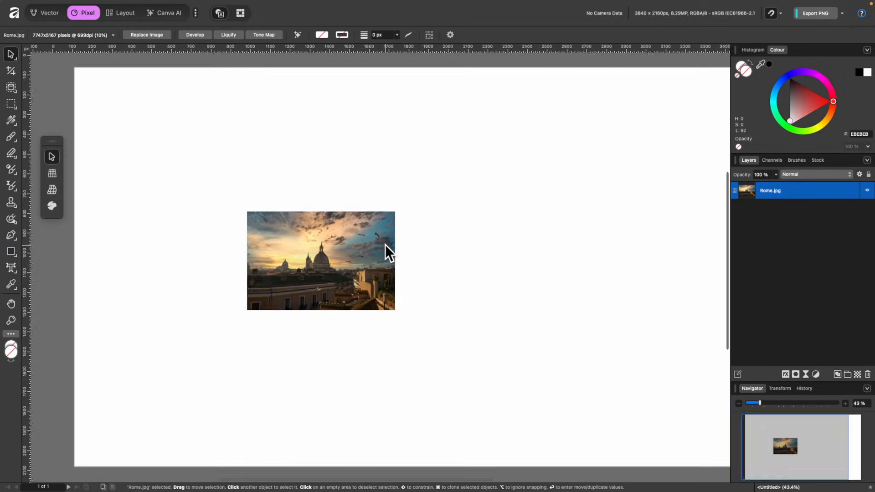
# - Shrink the Rome photo to about 8 % scale and place a duplicate beside it on the page
pyautogui.scroll(3, 385, 245)
pyautogui.moveTo(401, 336); pyautogui.dragTo(349, 316)
pyautogui.scroll(4, 334, 272)
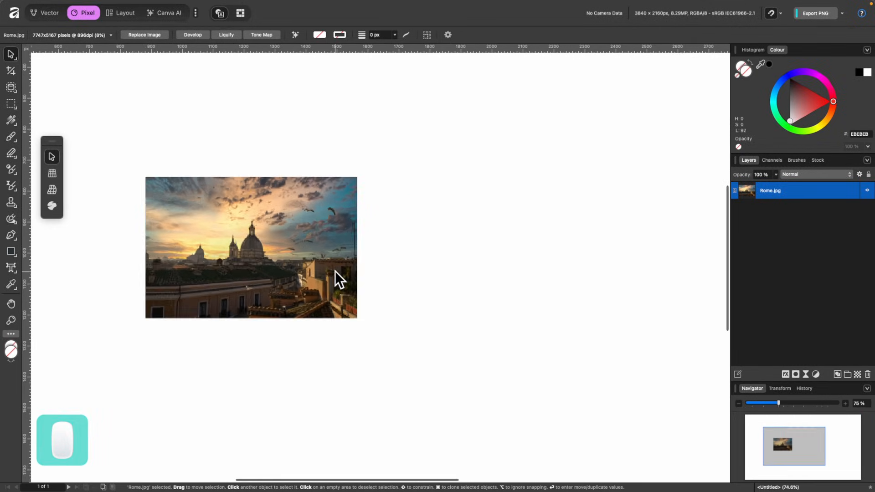
pyautogui.moveTo(275, 248)
pyautogui.mouseDown()
pyautogui.moveTo(642, 239)
pyautogui.moveTo(628, 243)
pyautogui.mouseUp()
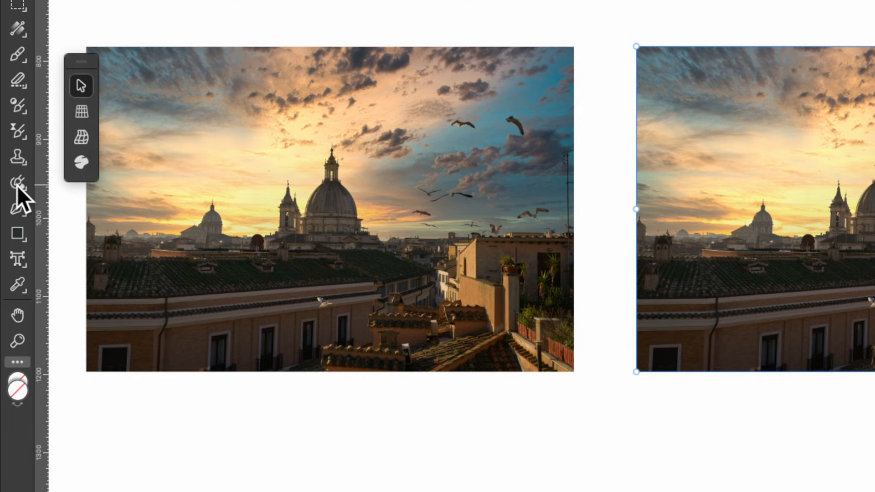
# - Brush away the flying bird in the sky above the rooftops in the duplicated Rome photo, turning it into a pixel layer
pyautogui.click(18, 185)
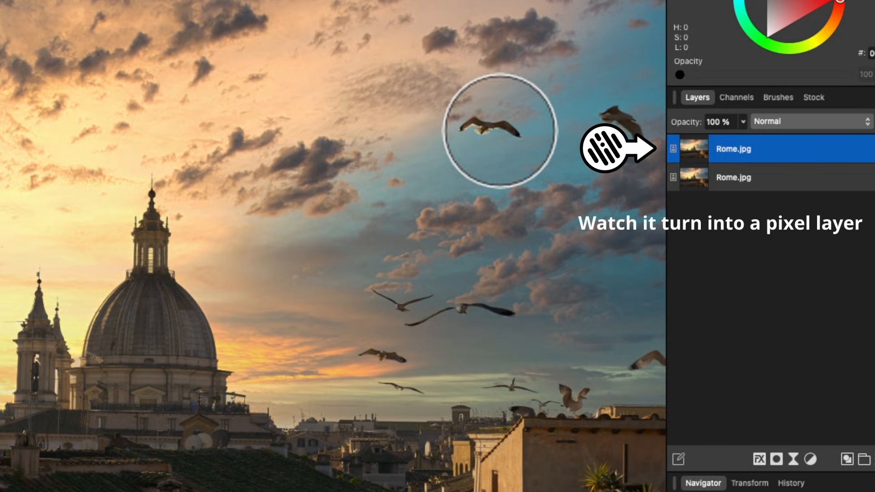
pyautogui.moveTo(501, 132)
pyautogui.mouseDown()
pyautogui.moveTo(469, 129)
pyautogui.moveTo(496, 137)
pyautogui.mouseUp()
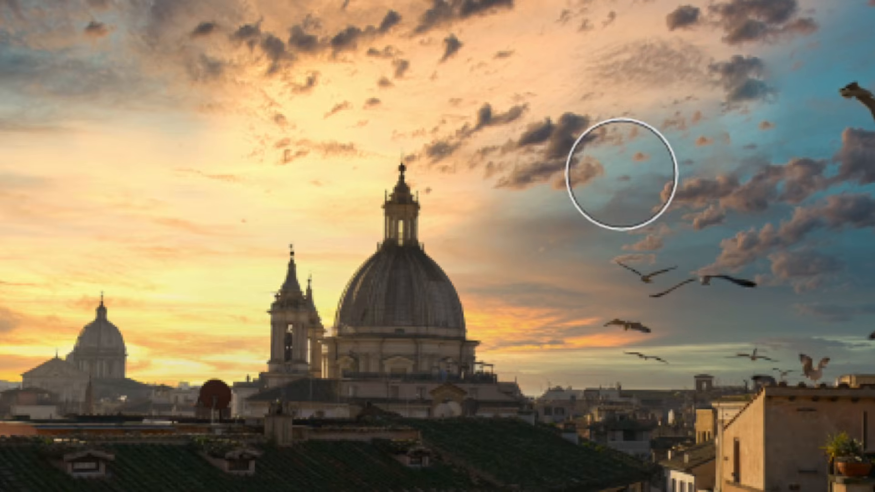
pyautogui.press('v')
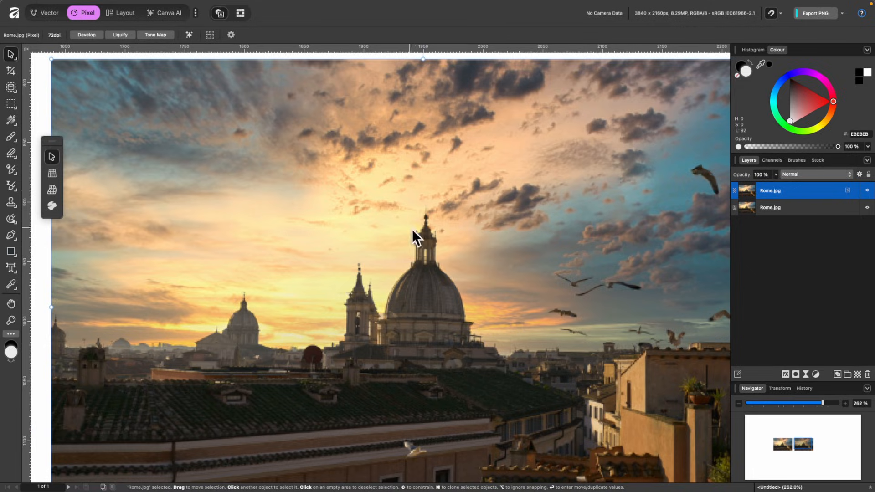
# - Enlarge the pixel-layer copy of the Rome photo until it nearly fills the page, and inspect its detail up close
pyautogui.scroll(-5, 419, 231)
pyautogui.scroll(6, 433, 187)
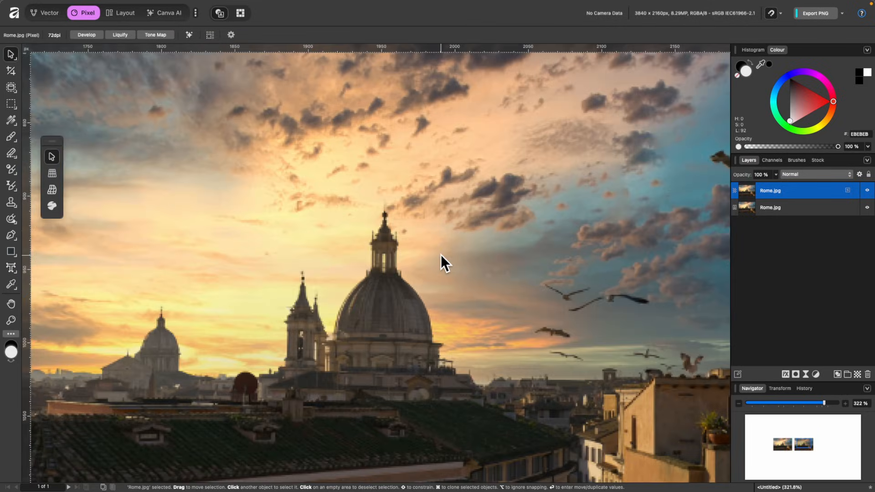
pyautogui.scroll(-10, 441, 255)
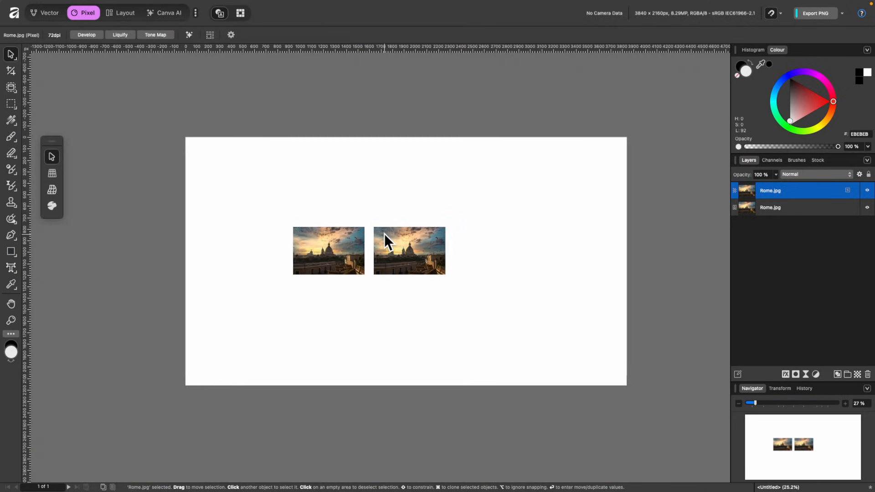
pyautogui.moveTo(373, 227); pyautogui.dragTo(254, 146)
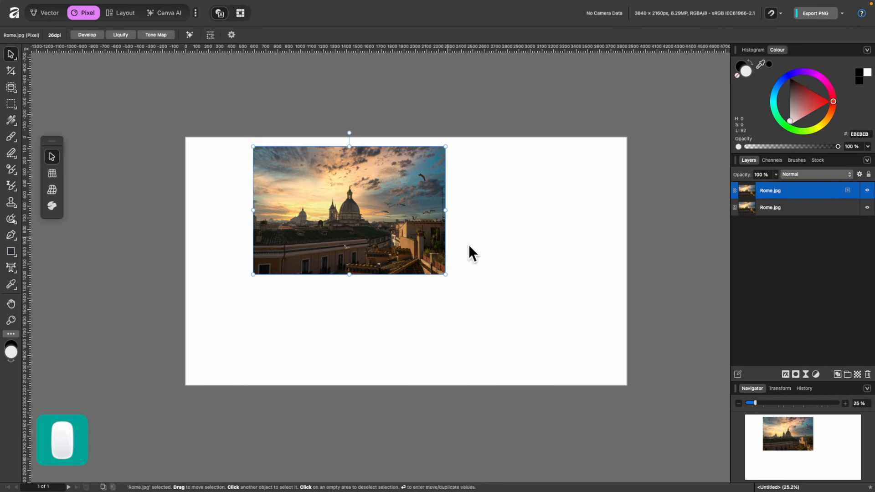
pyautogui.moveTo(445, 273); pyautogui.dragTo(593, 374)
pyautogui.scroll(6, 450, 256)
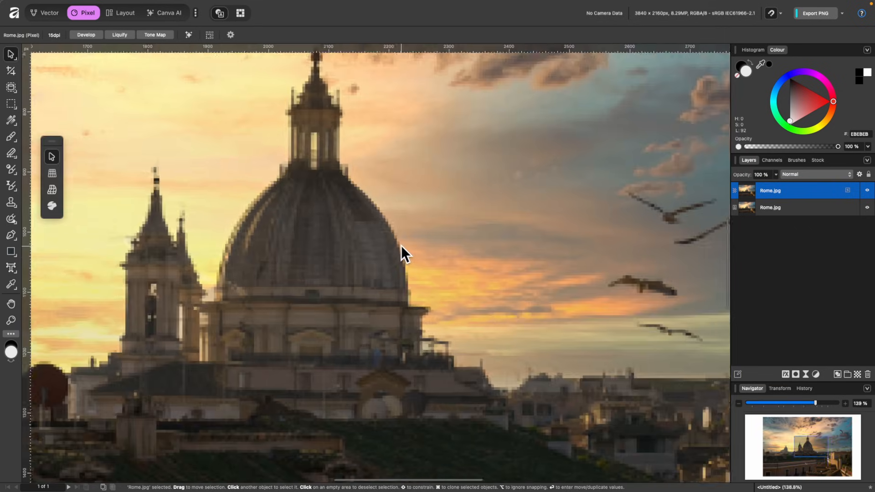
pyautogui.scroll(-2, 401, 246)
pyautogui.hscroll(-5, 401, 246)
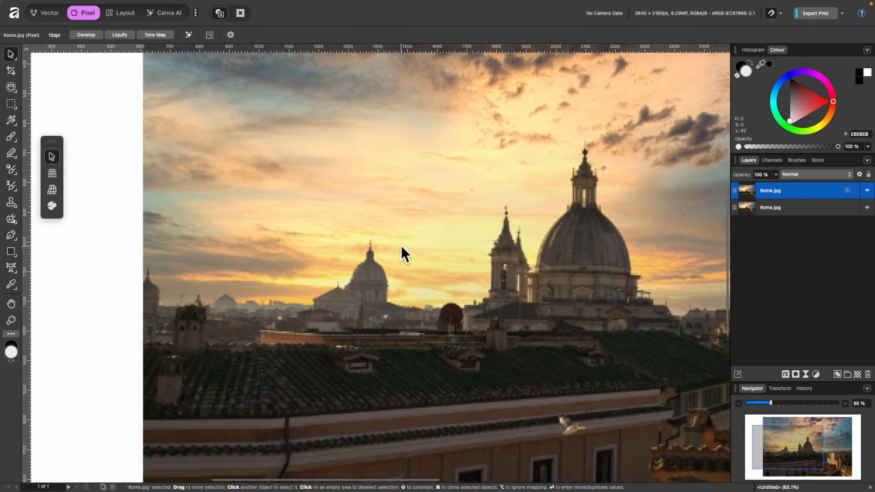
pyautogui.scroll(2, 400, 245)
pyautogui.hscroll(2, 401, 245)
pyautogui.scroll(-3, 401, 245)
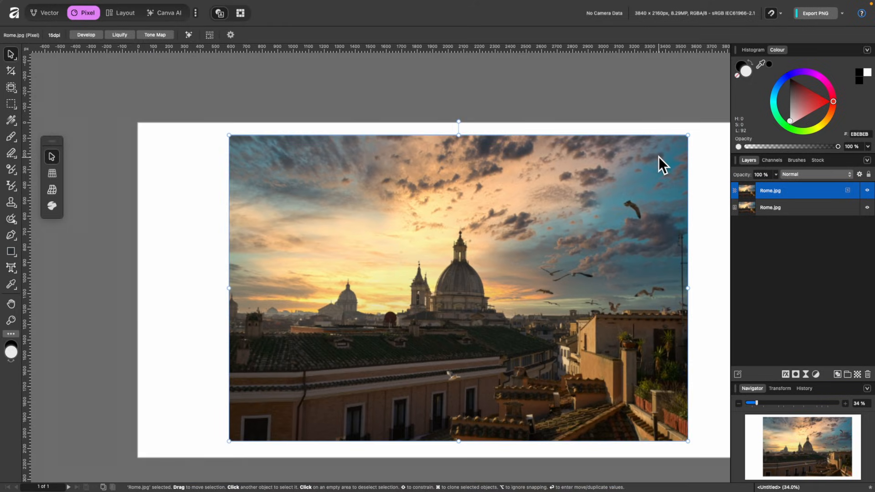
# - Delete the enlarged pixel-layer copy of the Rome photo
pyautogui.press('BackSpace')
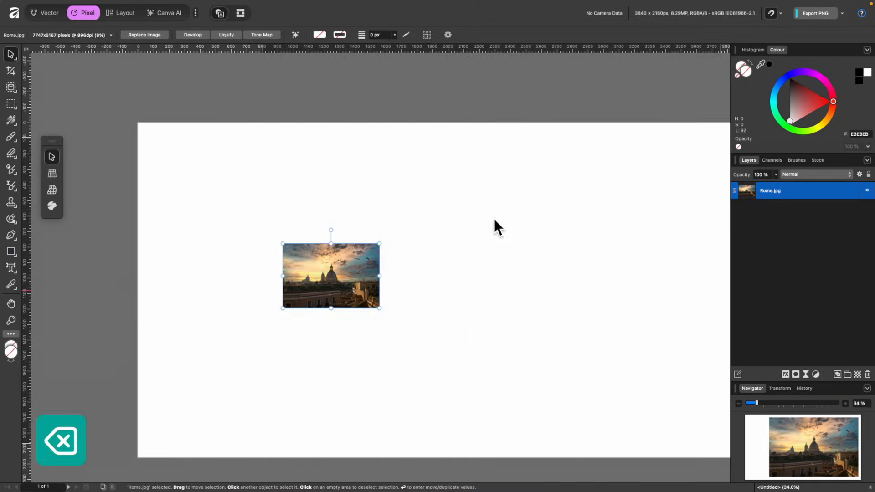
pyautogui.scroll(5, 346, 272)
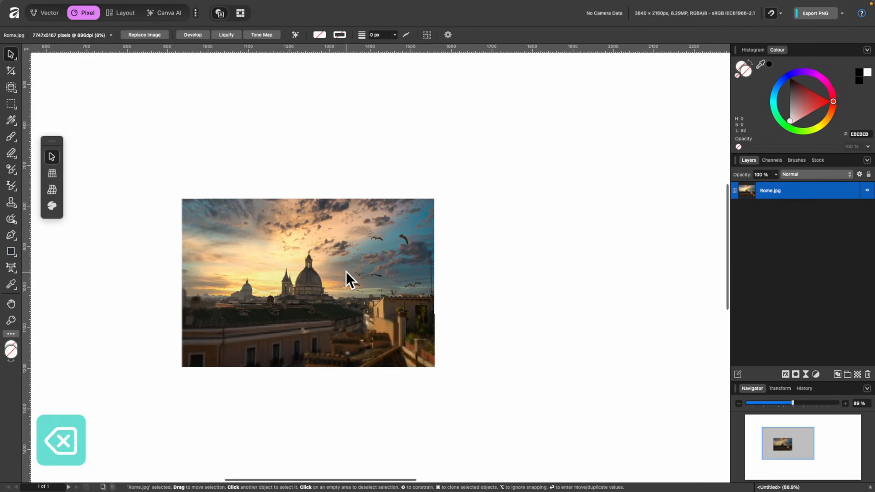
pyautogui.scroll(2, 346, 271)
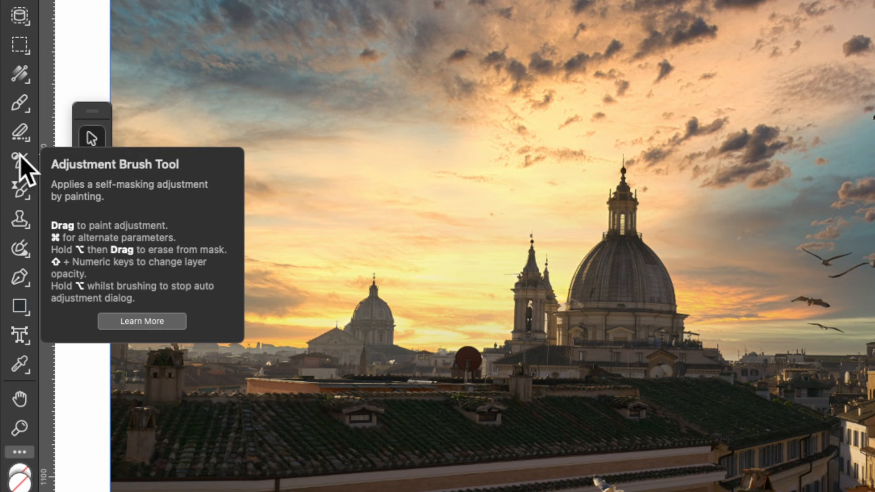
# - Paint a Split Toning adjustment over the sky, domes and rooftops of the Rome photo with an adjustment brush of about 194 px
pyautogui.click(21, 159)
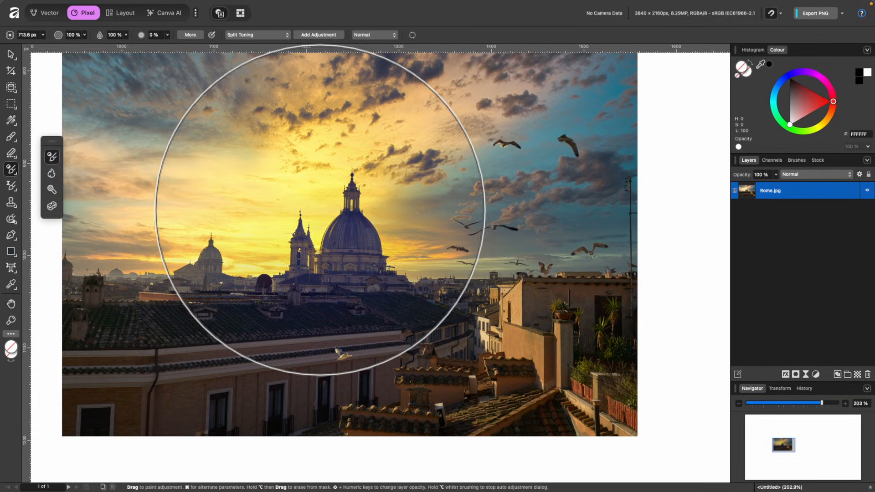
pyautogui.press('[')
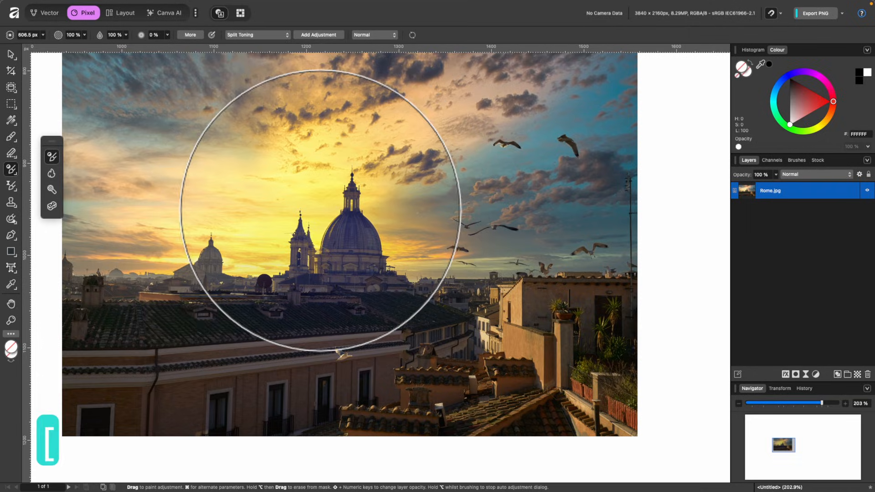
pyautogui.press('[')
pyautogui.press('[')
pyautogui.press('[')
pyautogui.press('[')
pyautogui.press('[')
pyautogui.press('[')
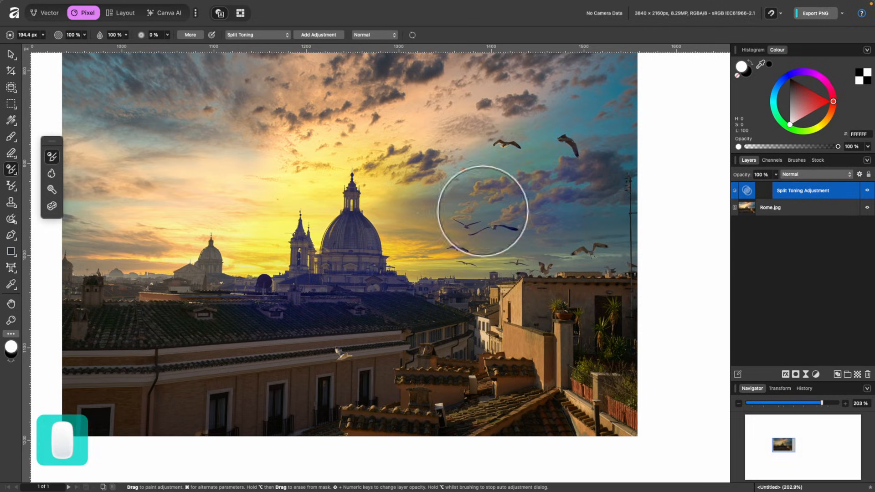
pyautogui.moveTo(483, 210)
pyautogui.mouseDown()
pyautogui.moveTo(415, 201)
pyautogui.moveTo(320, 246)
pyautogui.moveTo(460, 222)
pyautogui.moveTo(519, 228)
pyautogui.moveTo(518, 300)
pyautogui.moveTo(545, 226)
pyautogui.moveTo(455, 241)
pyautogui.moveTo(197, 321)
pyautogui.moveTo(235, 176)
pyautogui.moveTo(225, 167)
pyautogui.moveTo(164, 255)
pyautogui.mouseUp()
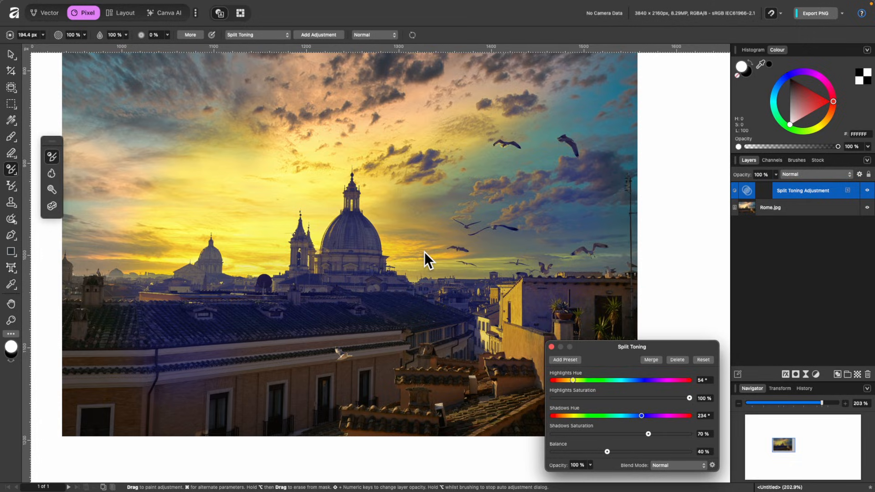
pyautogui.click(551, 346)
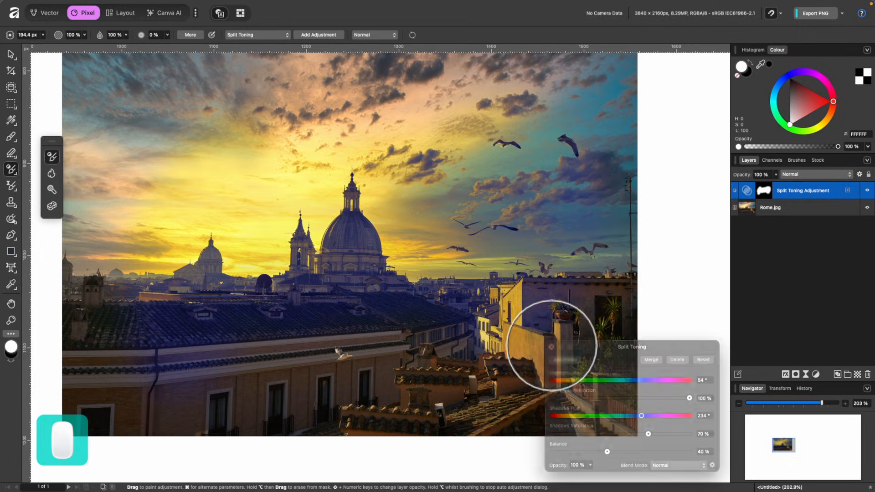
# - Try enlarging only the Rome.jpg image layer to about 16 % beneath the separate Split Toning adjustment, and undo the resize
pyautogui.click(11, 55)
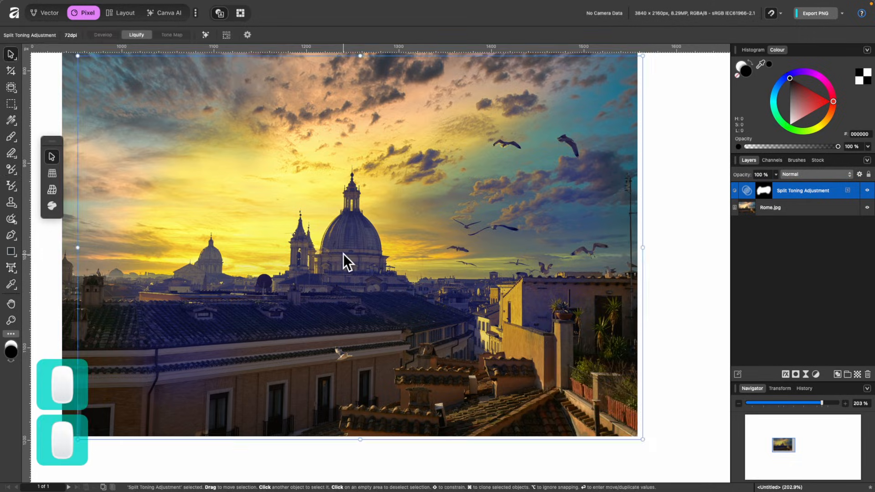
pyautogui.scroll(-5, 343, 254)
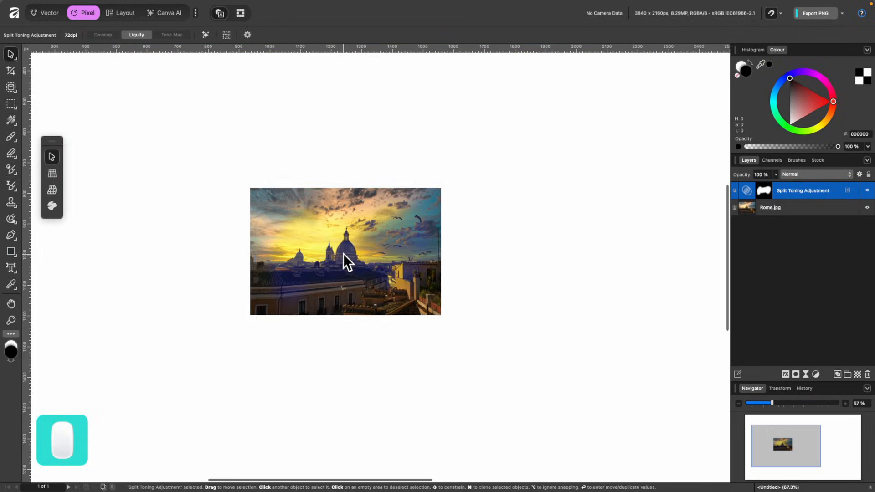
pyautogui.click(770, 206)
pyautogui.moveTo(442, 316); pyautogui.dragTo(627, 462)
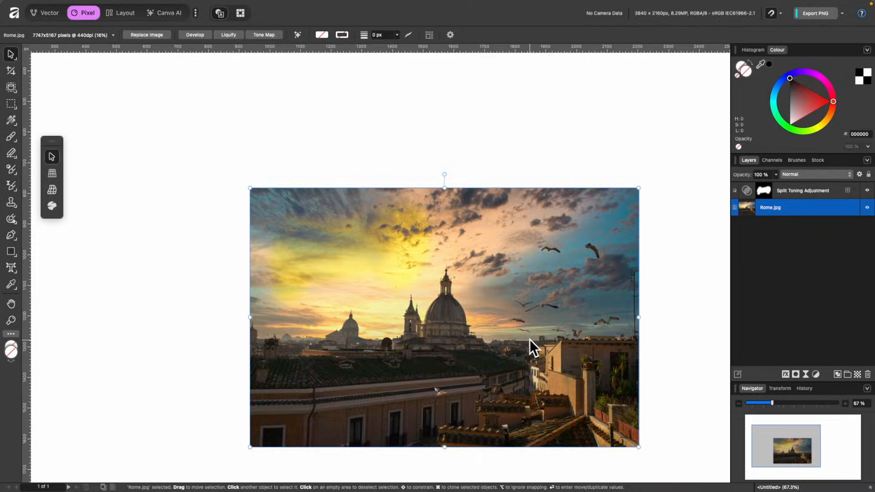
pyautogui.press('super+z')
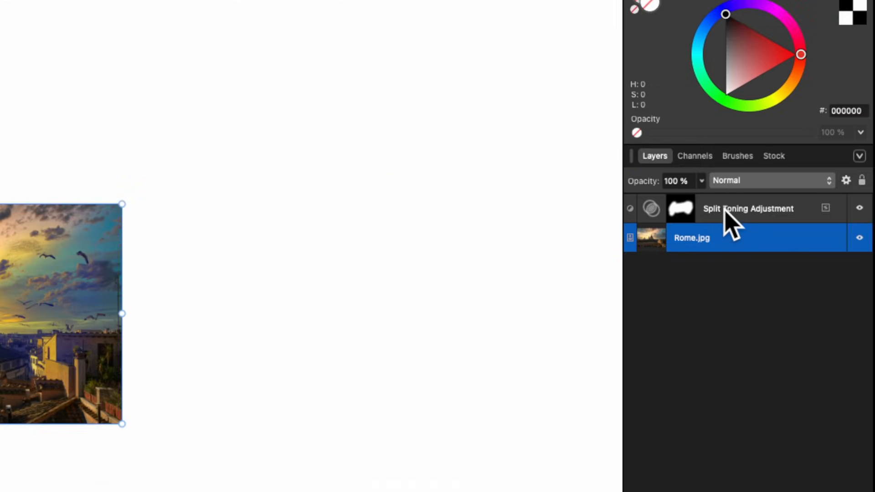
# - Nest the Split Toning adjustment inside the Rome.jpg layer and select that image layer
pyautogui.click(725, 210)
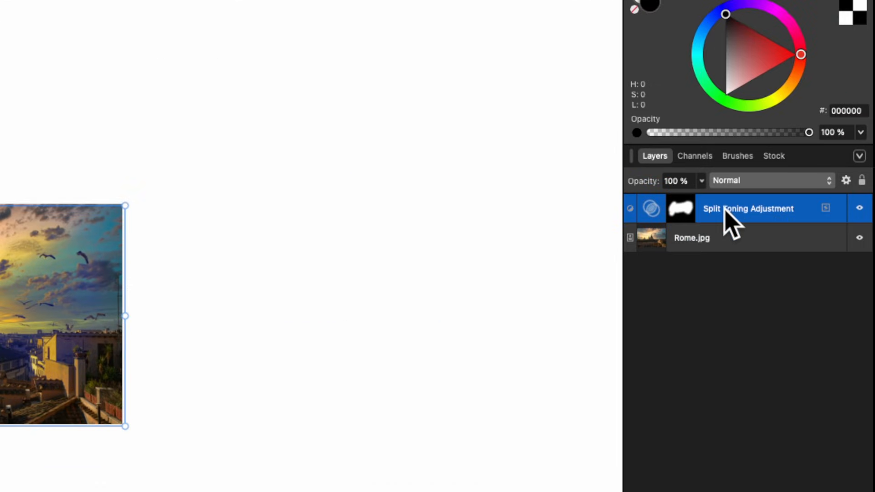
pyautogui.moveTo(729, 208); pyautogui.dragTo(726, 241)
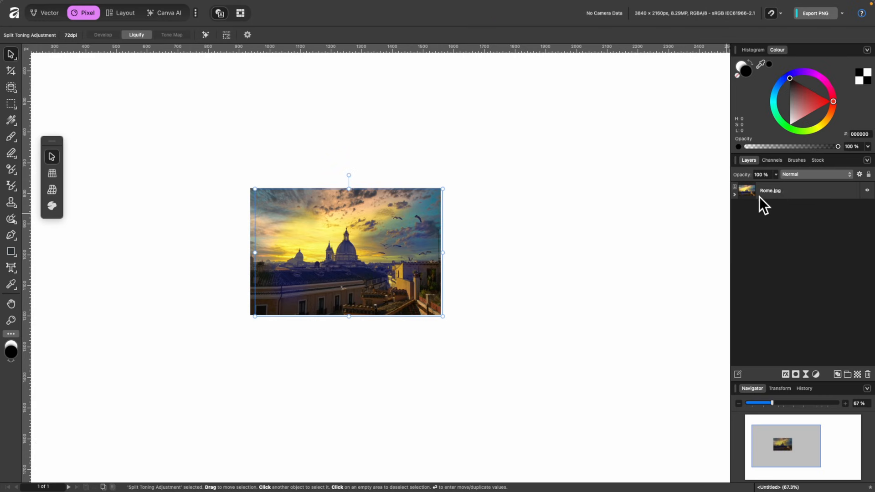
pyautogui.click(702, 208)
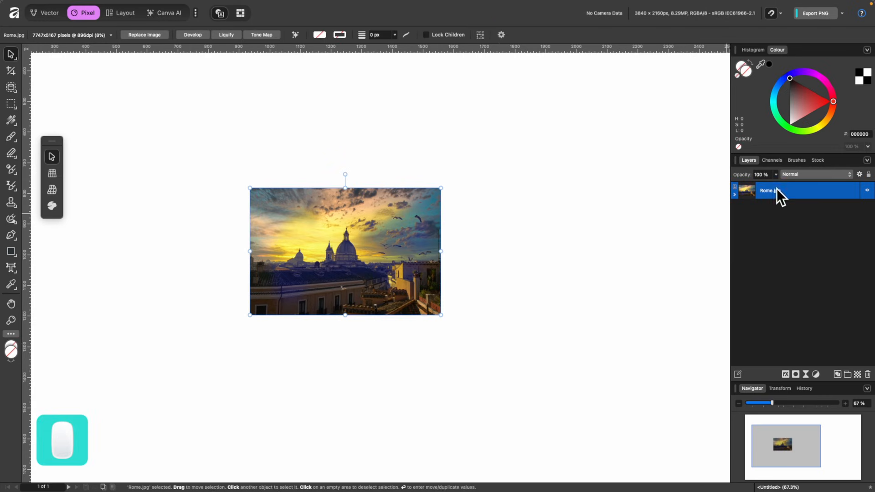
# - Enlarge the Rome.jpg image with its nested adjustment to about 42 % scale, inspect its detail, and centre it horizontally on the page
pyautogui.moveTo(440, 314); pyautogui.dragTo(695, 482)
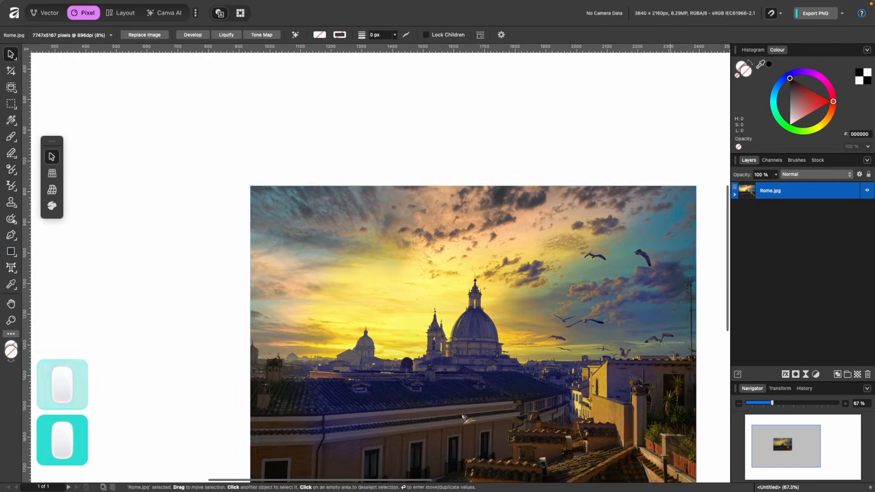
pyautogui.scroll(-3, 429, 262)
pyautogui.moveTo(321, 217); pyautogui.dragTo(232, 156)
pyautogui.moveTo(585, 155); pyautogui.dragTo(686, 96)
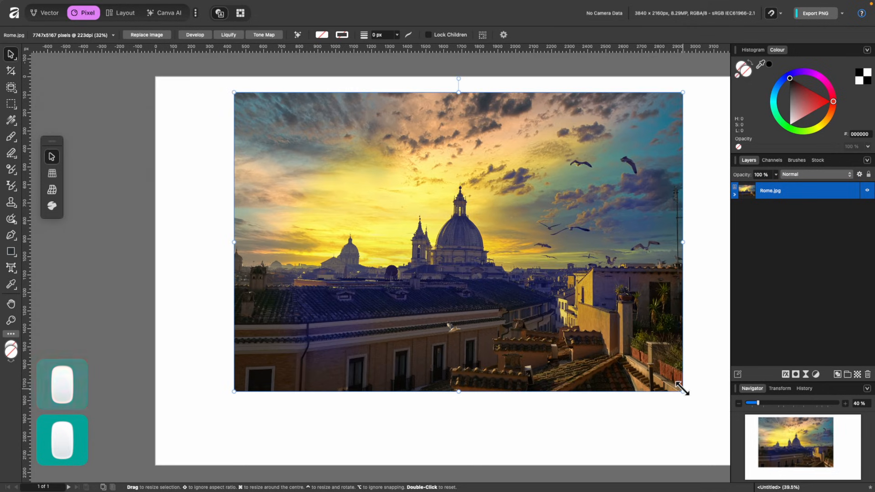
pyautogui.moveTo(683, 391); pyautogui.dragTo(791, 485)
pyautogui.scroll(5, 553, 283)
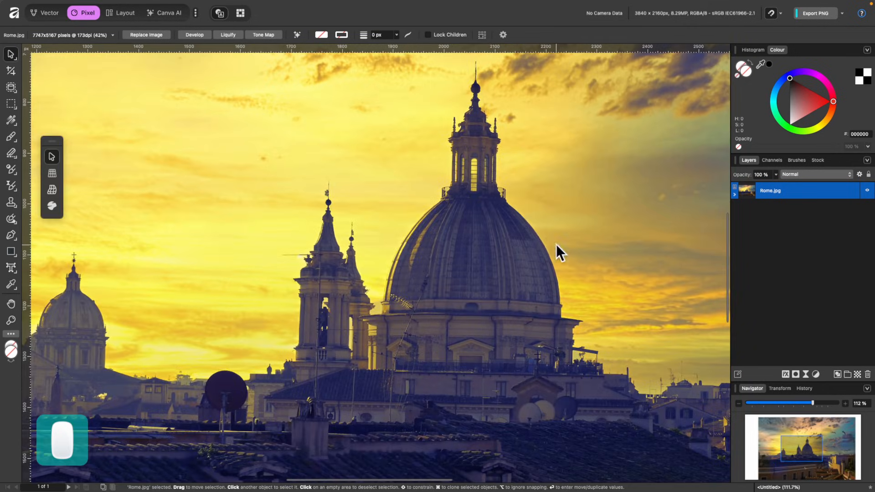
pyautogui.hscroll(-10, 568, 221)
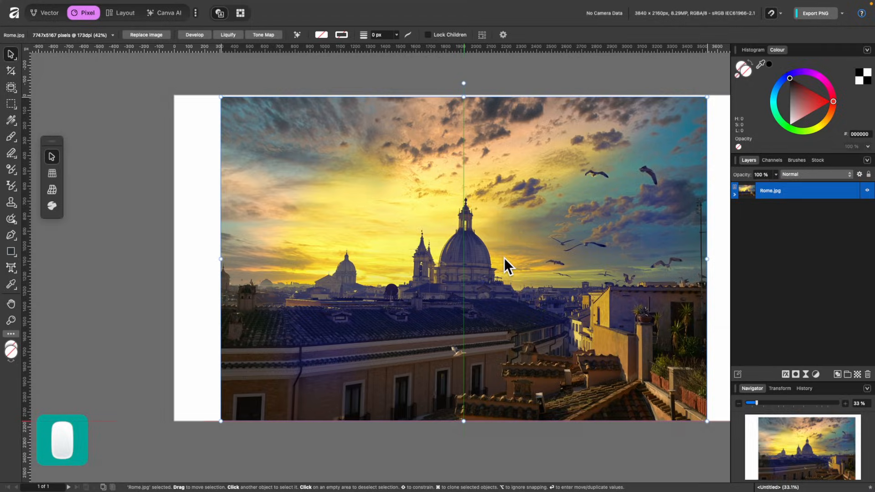
pyautogui.moveTo(503, 257); pyautogui.dragTo(504, 254)
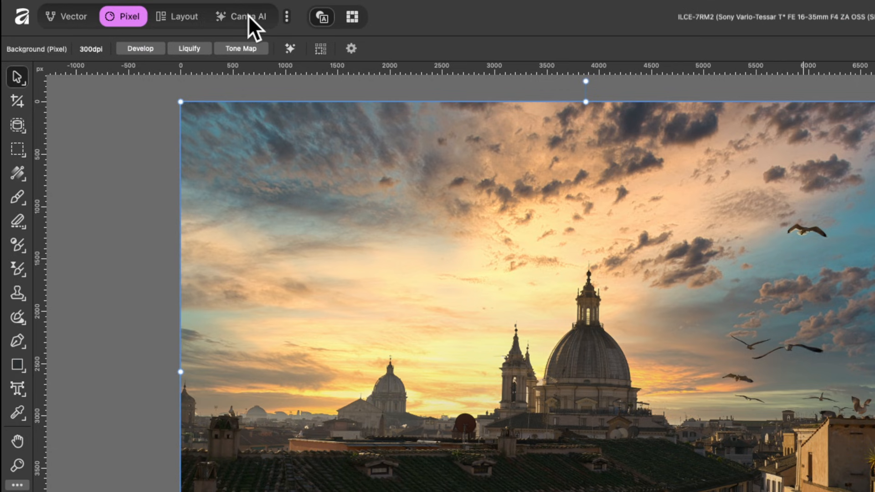
# - Open the export settings for the original Rome.jpg document, view the PNG presets, and choose JPEG (Best quality)
pyautogui.click(91, 4)
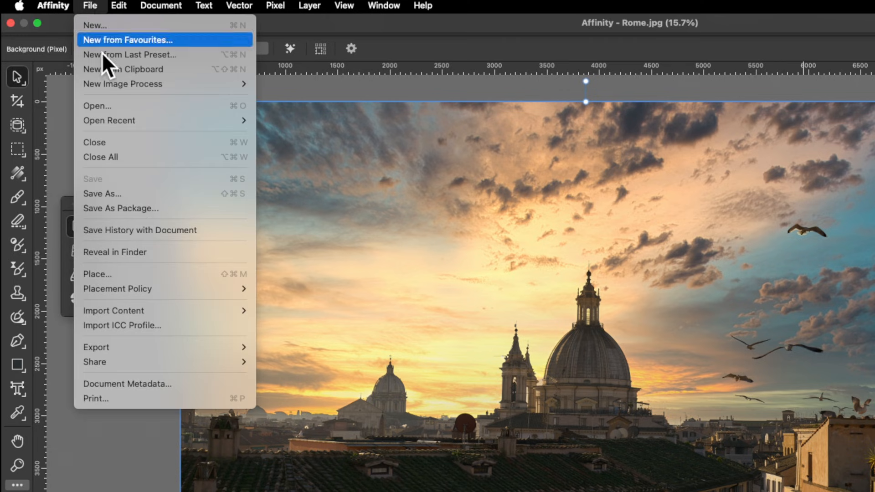
pyautogui.moveTo(117, 346)
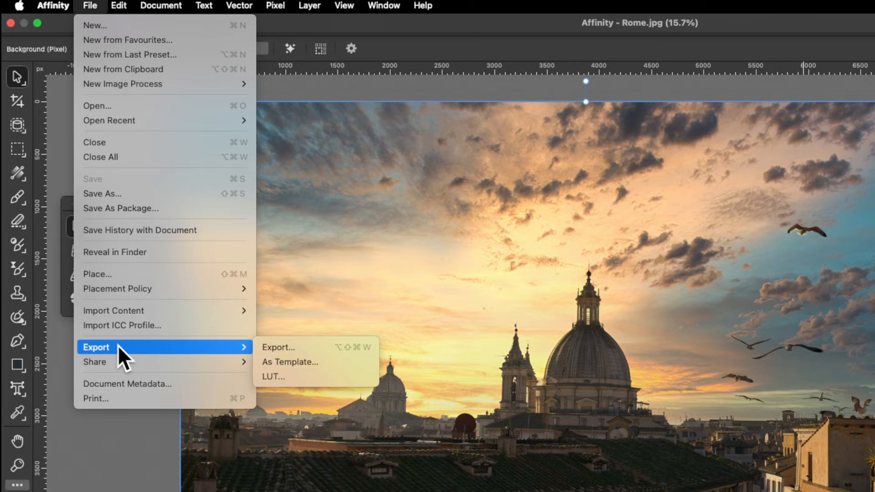
pyautogui.click(275, 346)
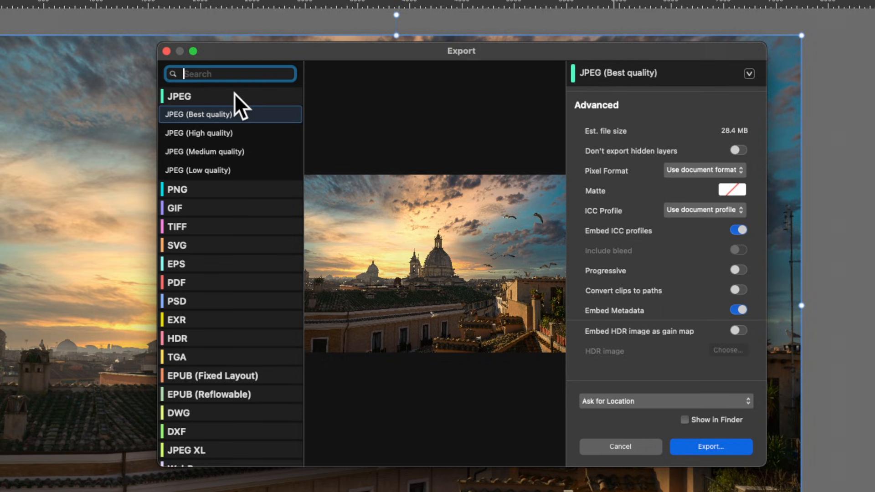
pyautogui.click(217, 190)
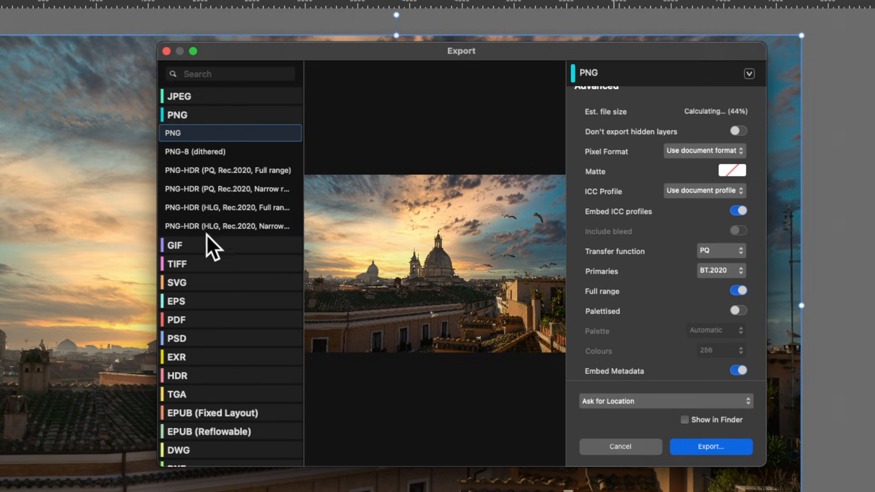
pyautogui.click(211, 97)
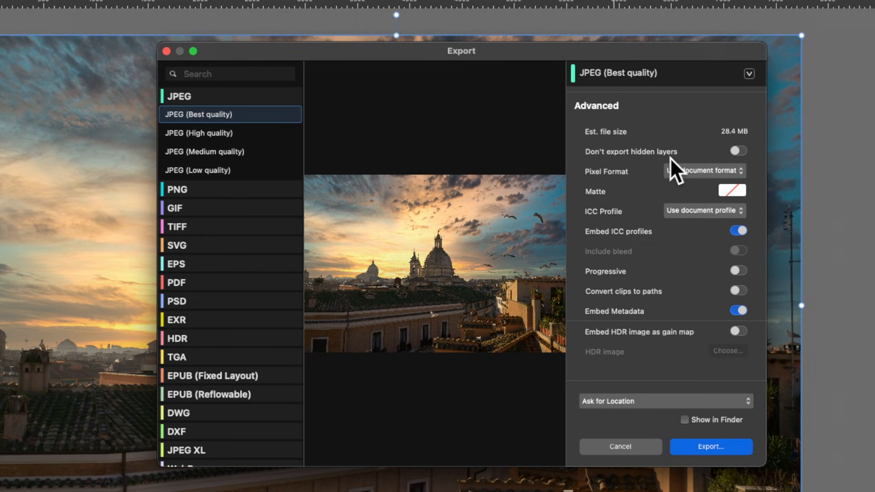
# - Review the JPEG size, quality and advanced export settings, and view the save location choices, keeping Ask for Location
pyautogui.scroll(5, 673, 220)
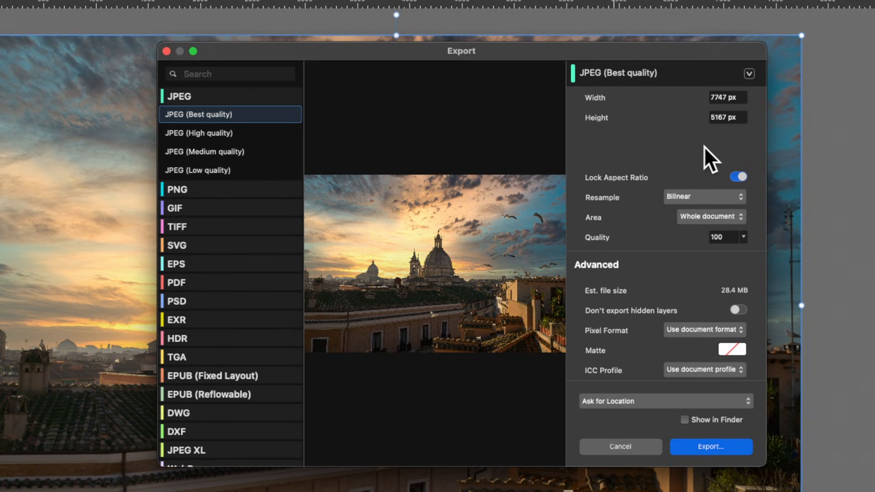
pyautogui.scroll(-2, 661, 205)
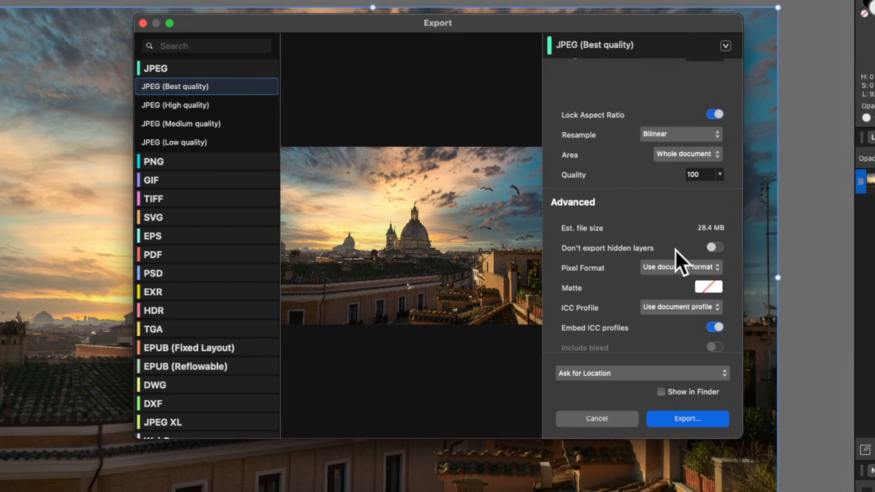
pyautogui.scroll(-5, 669, 300)
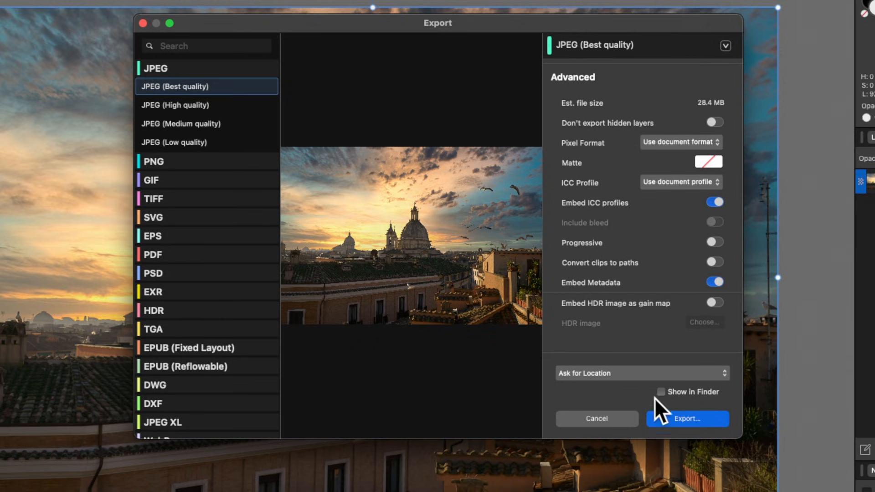
pyautogui.click(644, 371)
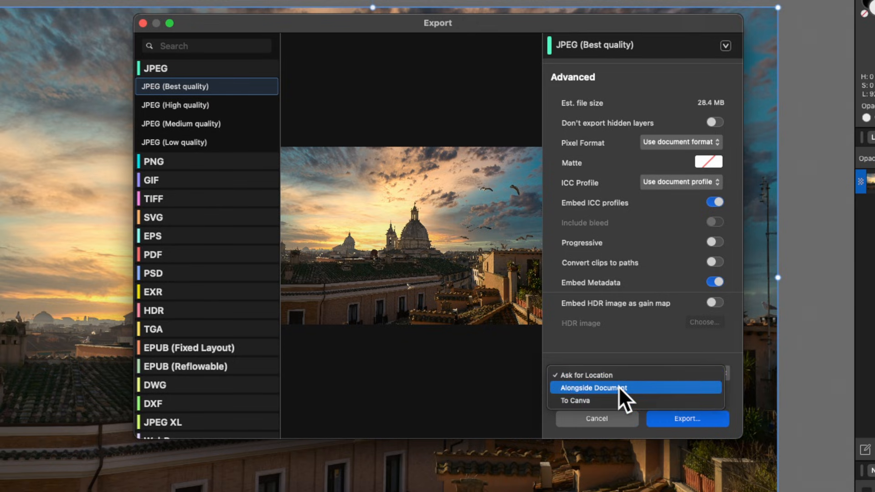
pyautogui.click(683, 370)
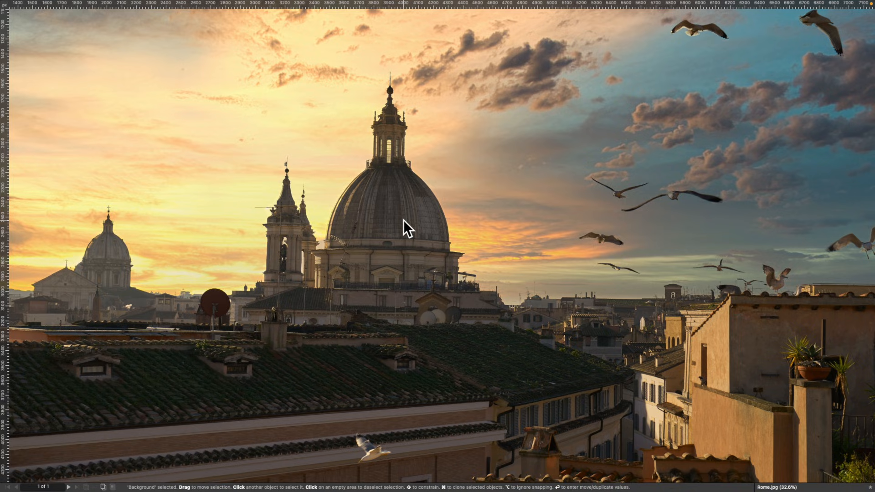
pyautogui.scroll(1, 403, 220)
pyautogui.hscroll(1, 403, 220)
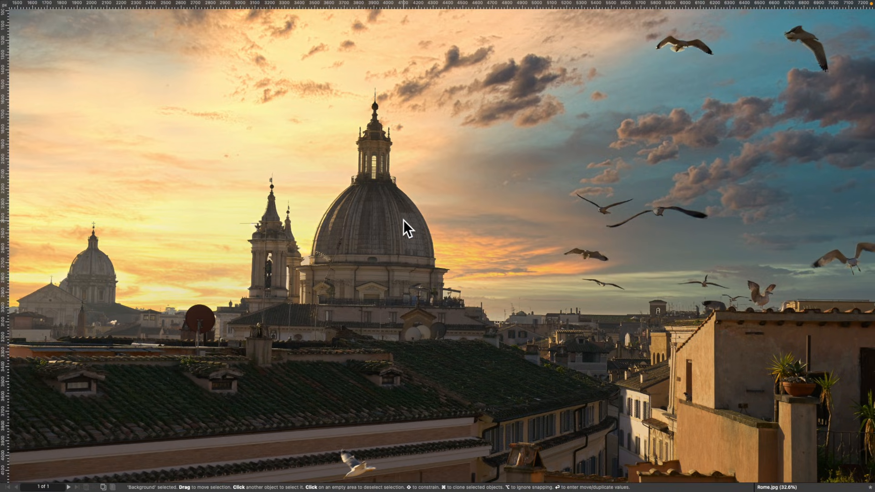
pyautogui.scroll(1, 403, 220)
pyautogui.hscroll(-2, 403, 220)
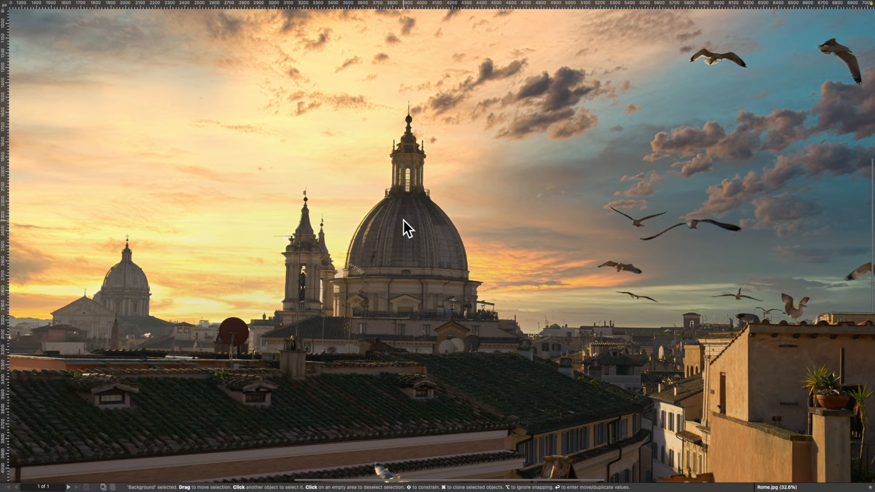
pyautogui.scroll(1, 403, 220)
pyautogui.hscroll(-5, 403, 220)
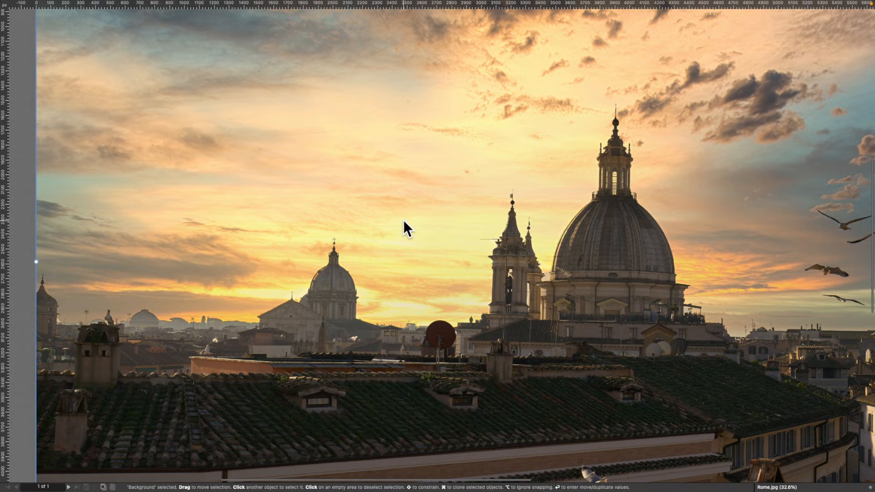
pyautogui.hscroll(3, 403, 219)
pyautogui.hscroll(3, 404, 220)
pyautogui.scroll(2, 403, 220)
pyautogui.scroll(-1, 403, 220)
pyautogui.hscroll(-1, 403, 220)
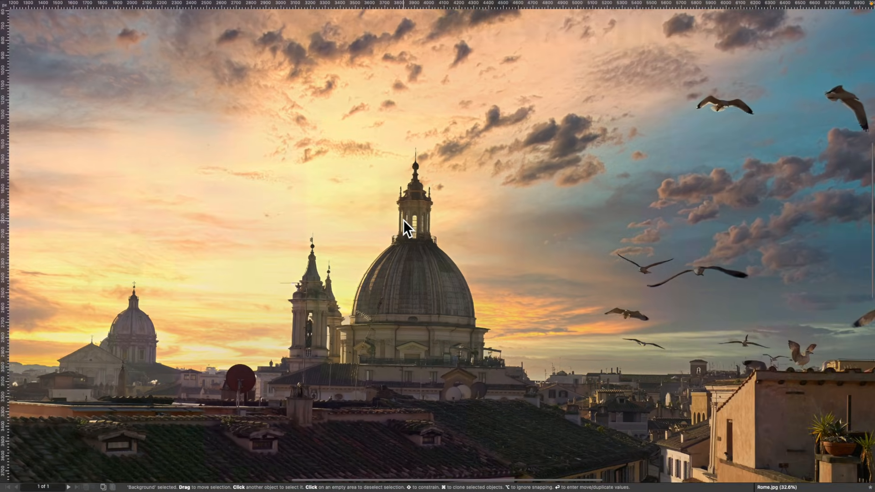